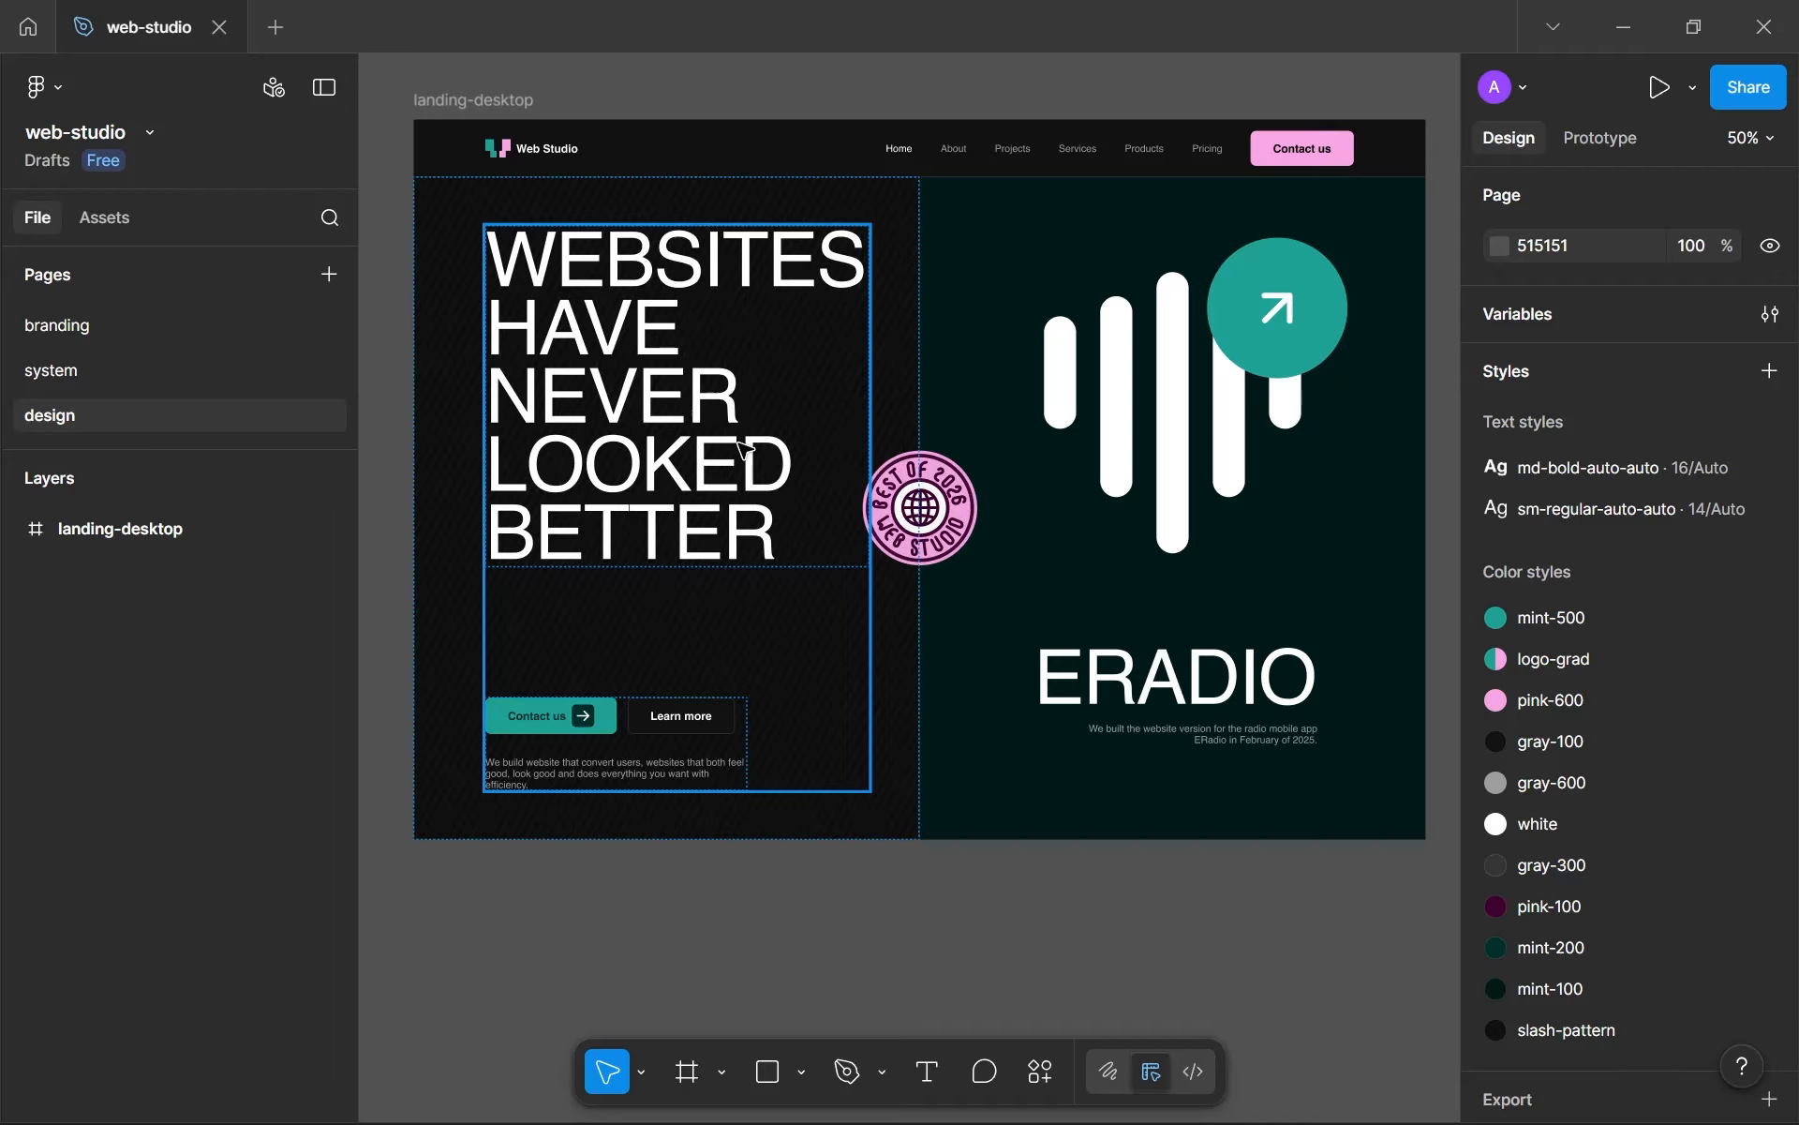
# - Try to extend the landing-desktop frame's height by 1024 px
pyautogui.click(527, 100)
pyautogui.scroll(-3, 1721, 626)
pyautogui.click(1693, 465)
pyautogui.click(1692, 465)
pyautogui.write('+1024')
pyautogui.press('Return')
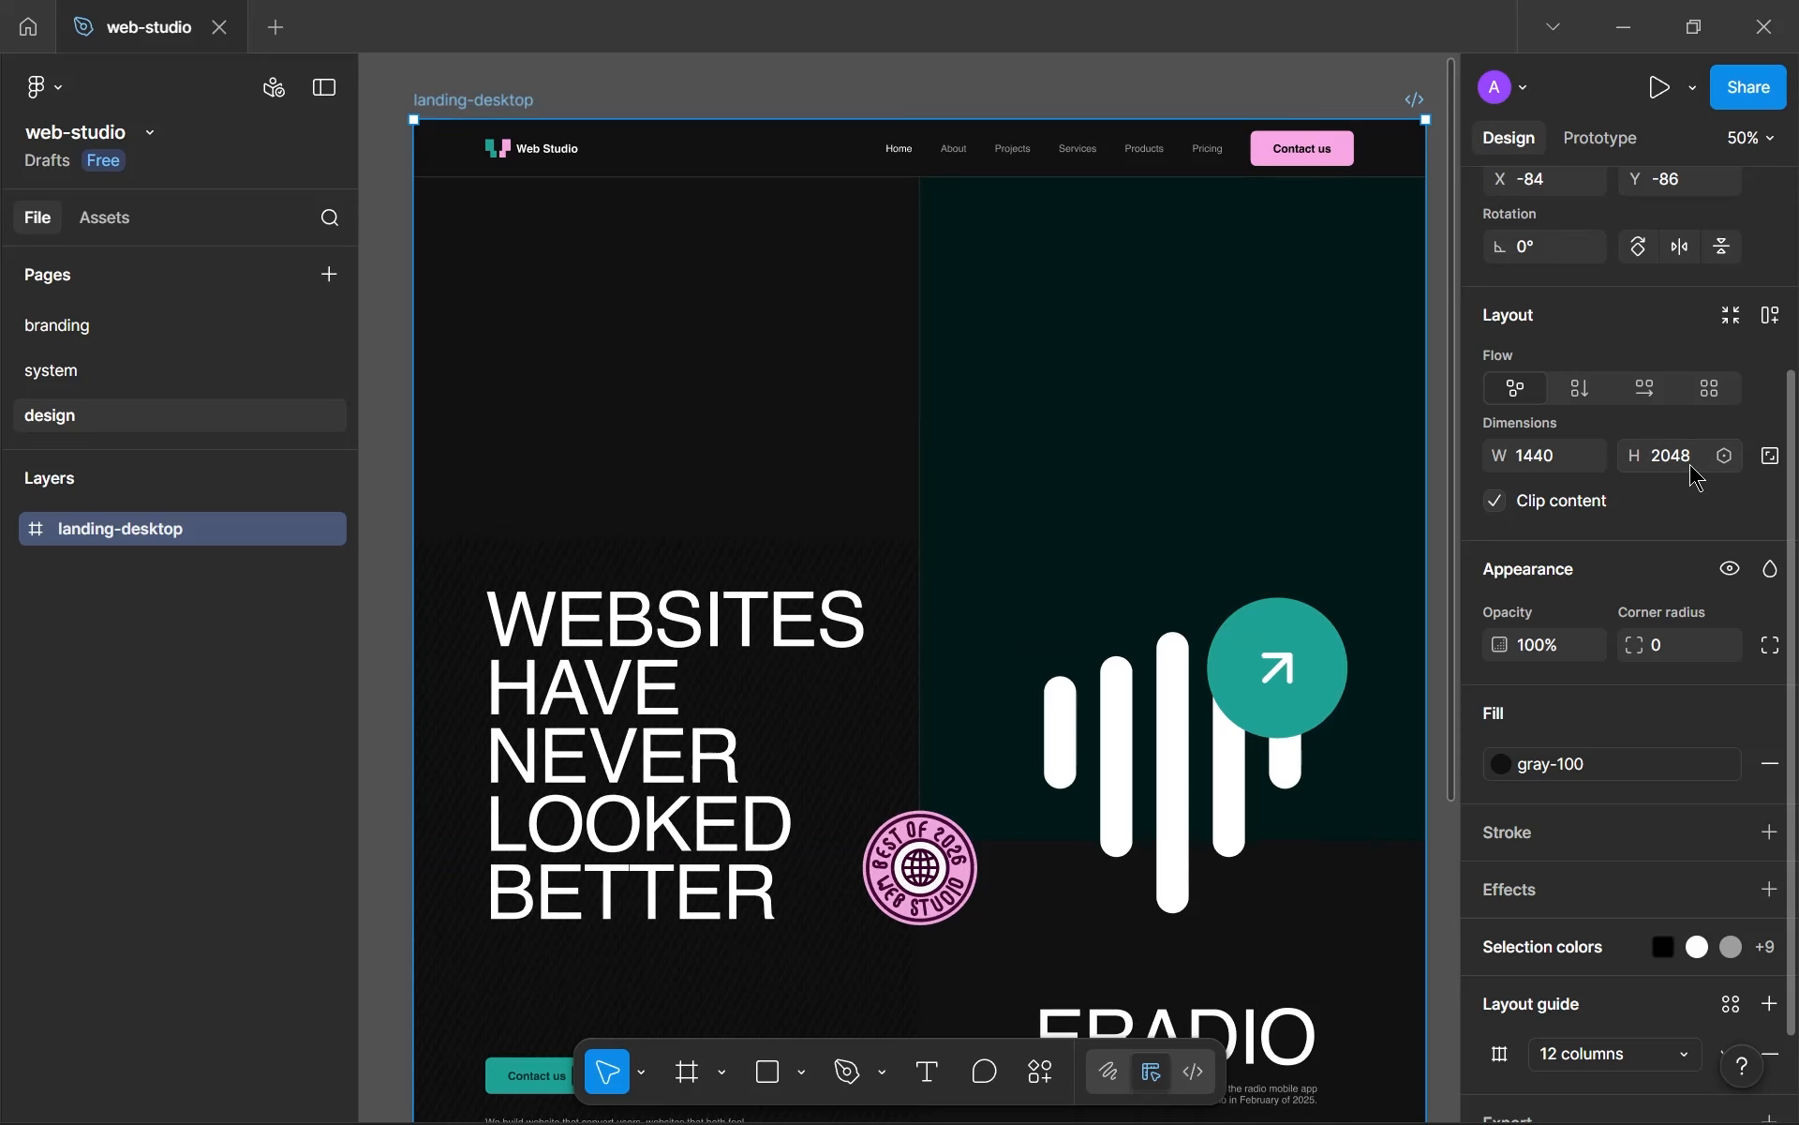
pyautogui.scroll(-5, 921, 502)
pyautogui.hotkey('ctrl', 'z')
pyautogui.scroll(5, 952, 455)
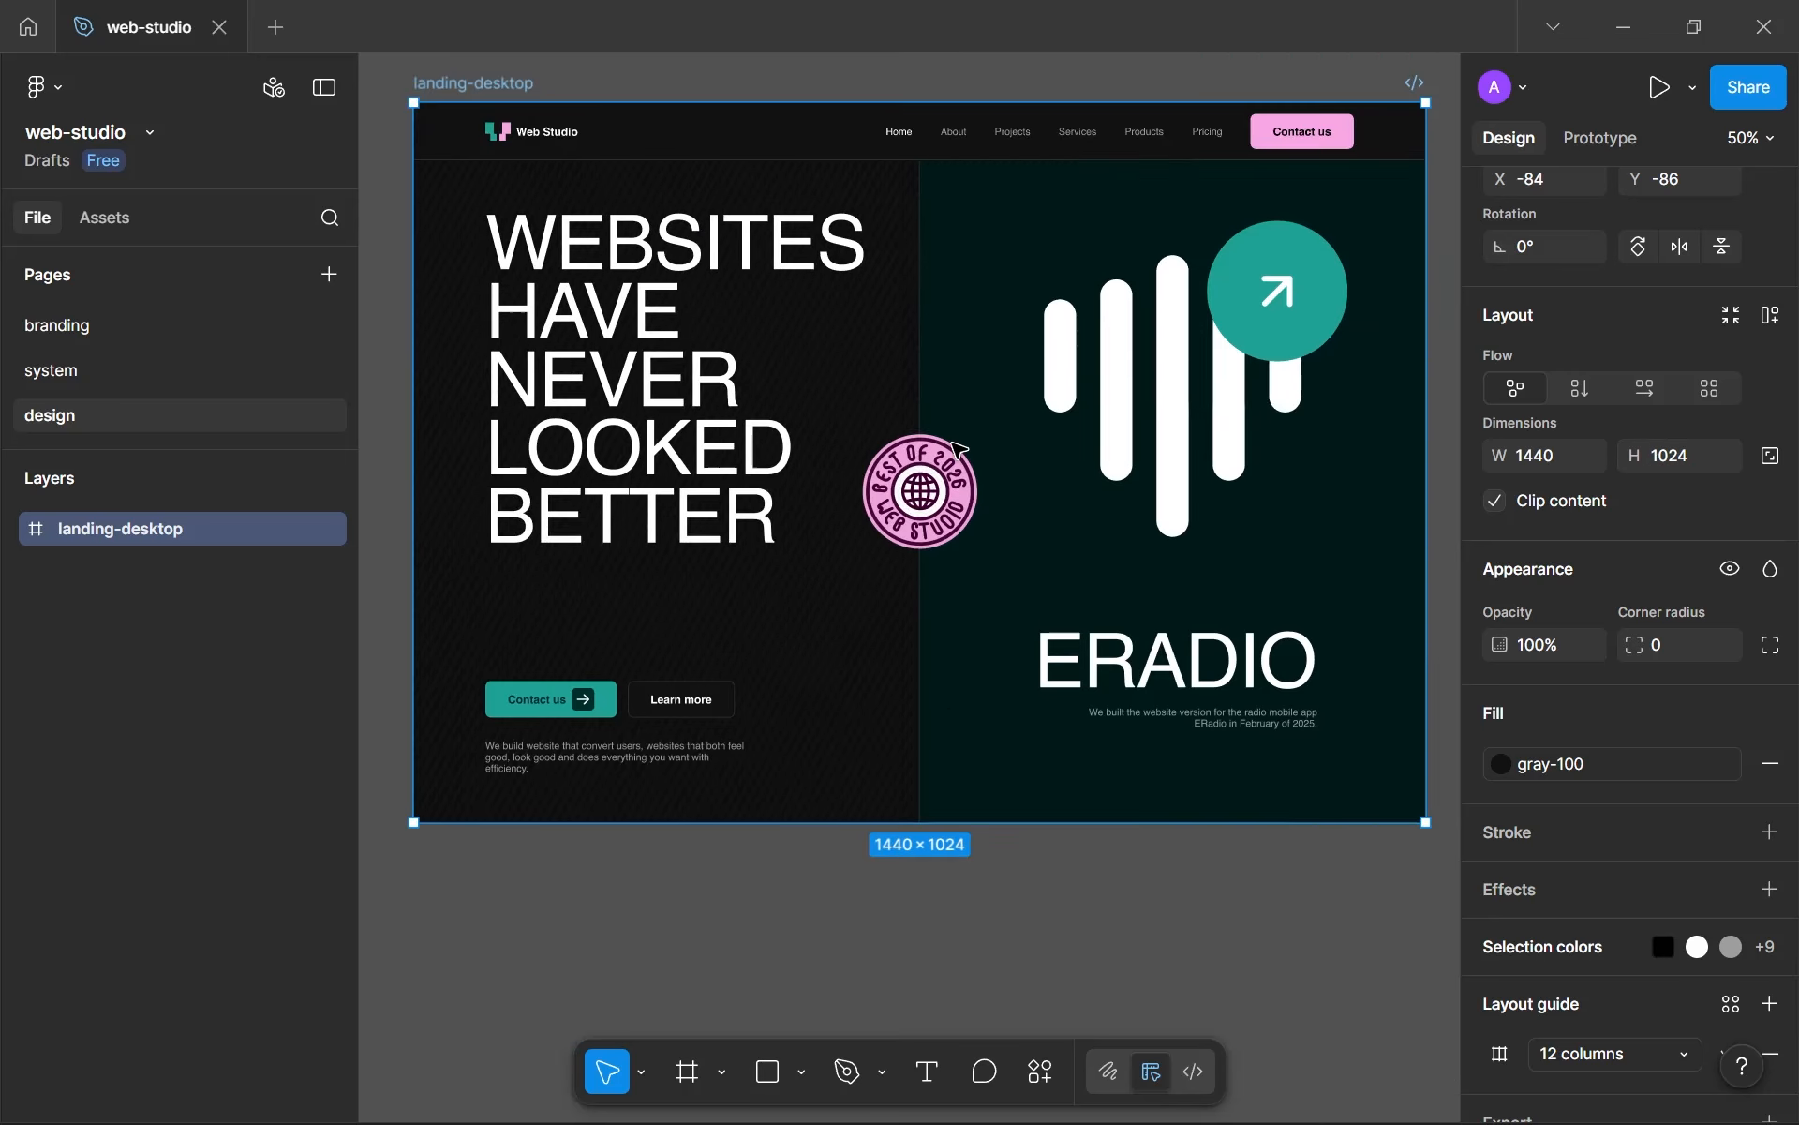
# - Set the constraints of all five layers inside the landing-desktop frame, from badge to navbar-container, to Left and Top
pyautogui.scroll(2, 957, 448)
pyautogui.click(629, 452)
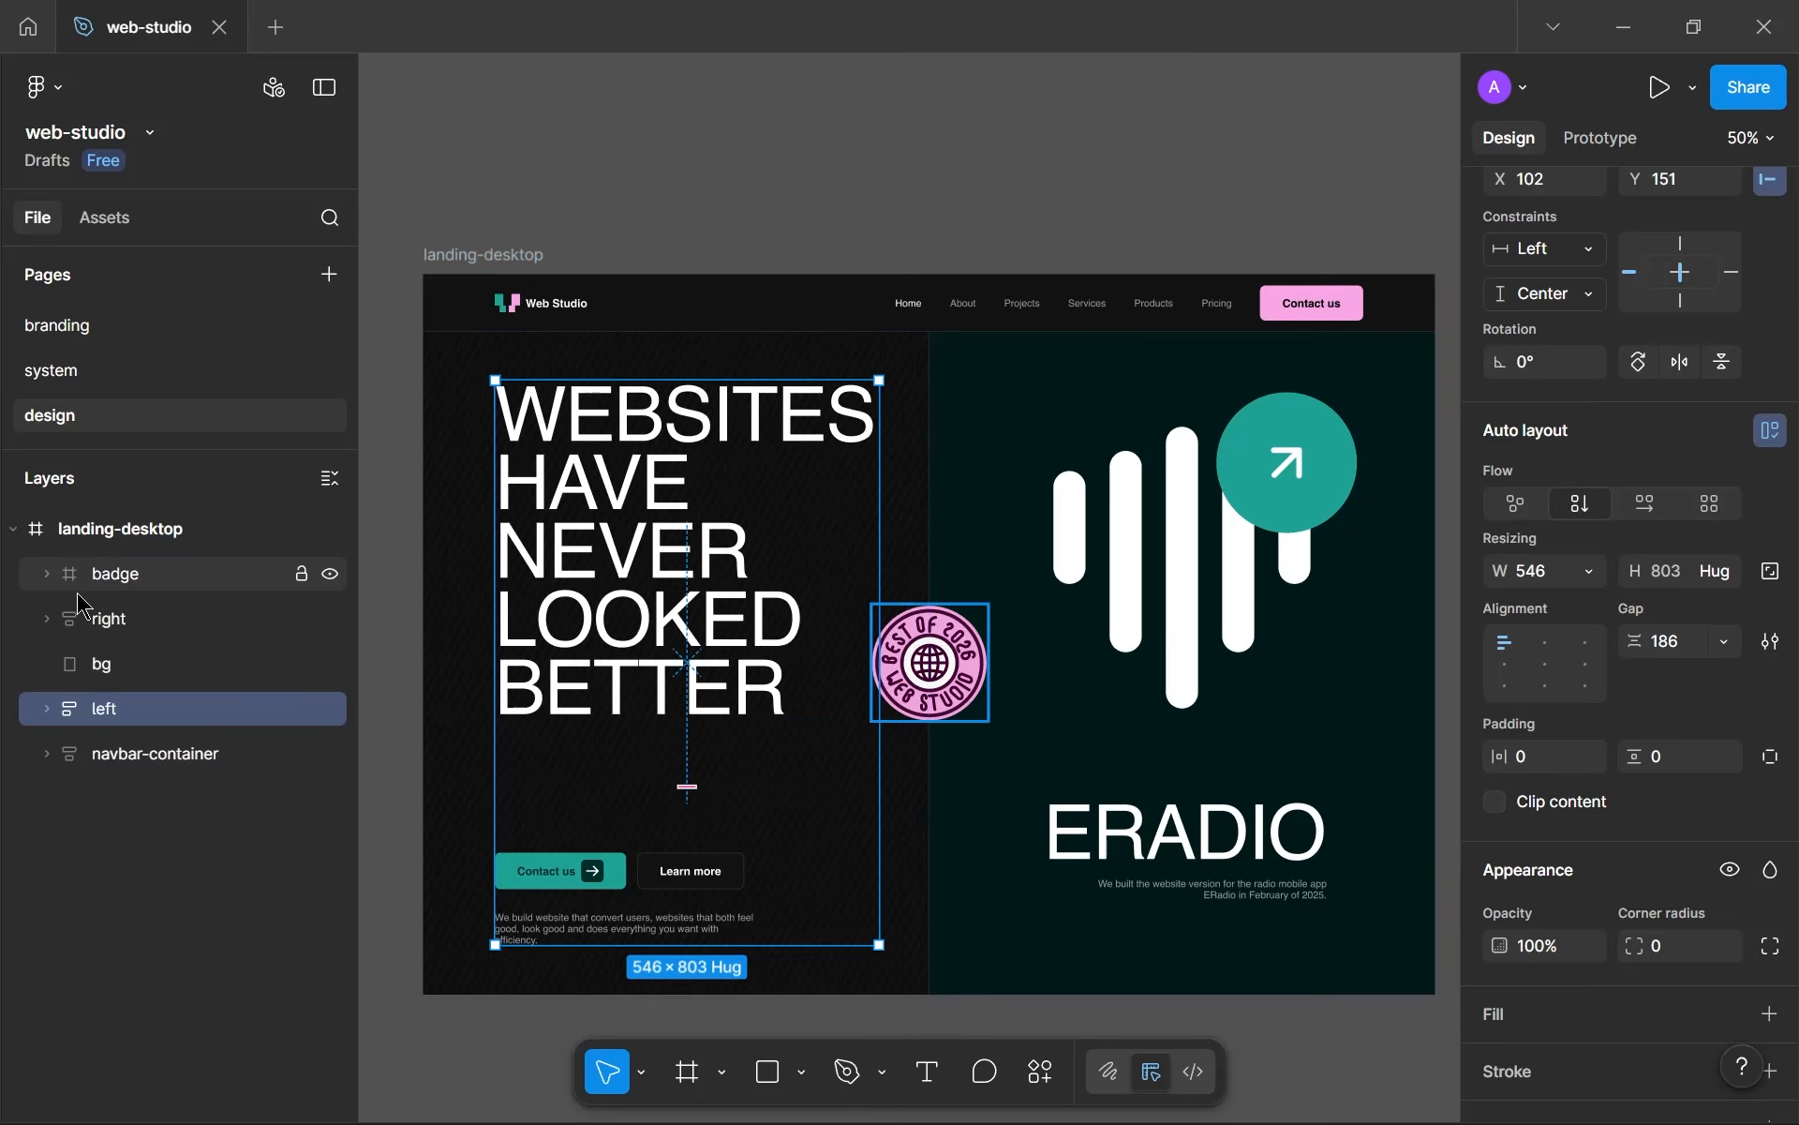
pyautogui.click(120, 578)
pyautogui.keyDown('shift'); pyautogui.click(153, 763); pyautogui.keyUp('shift')
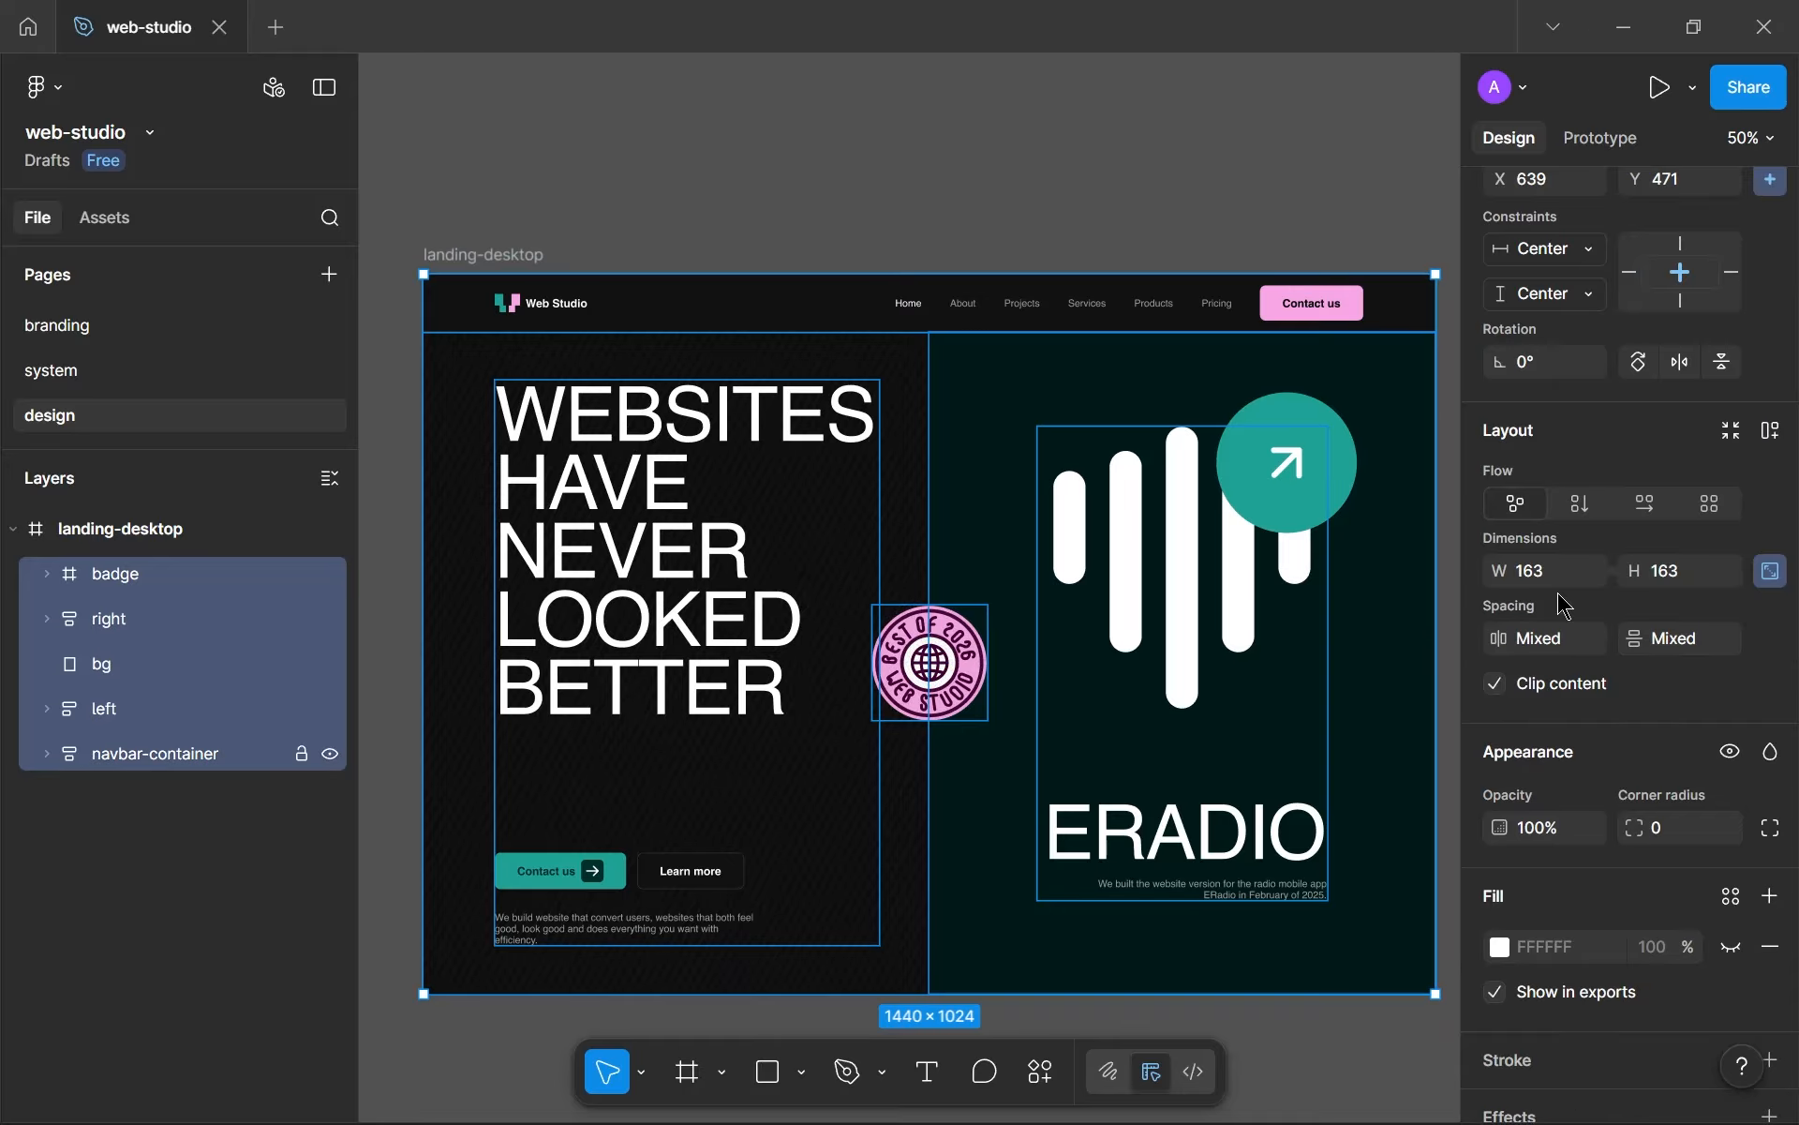
pyautogui.scroll(3, 1566, 469)
pyautogui.click(1566, 473)
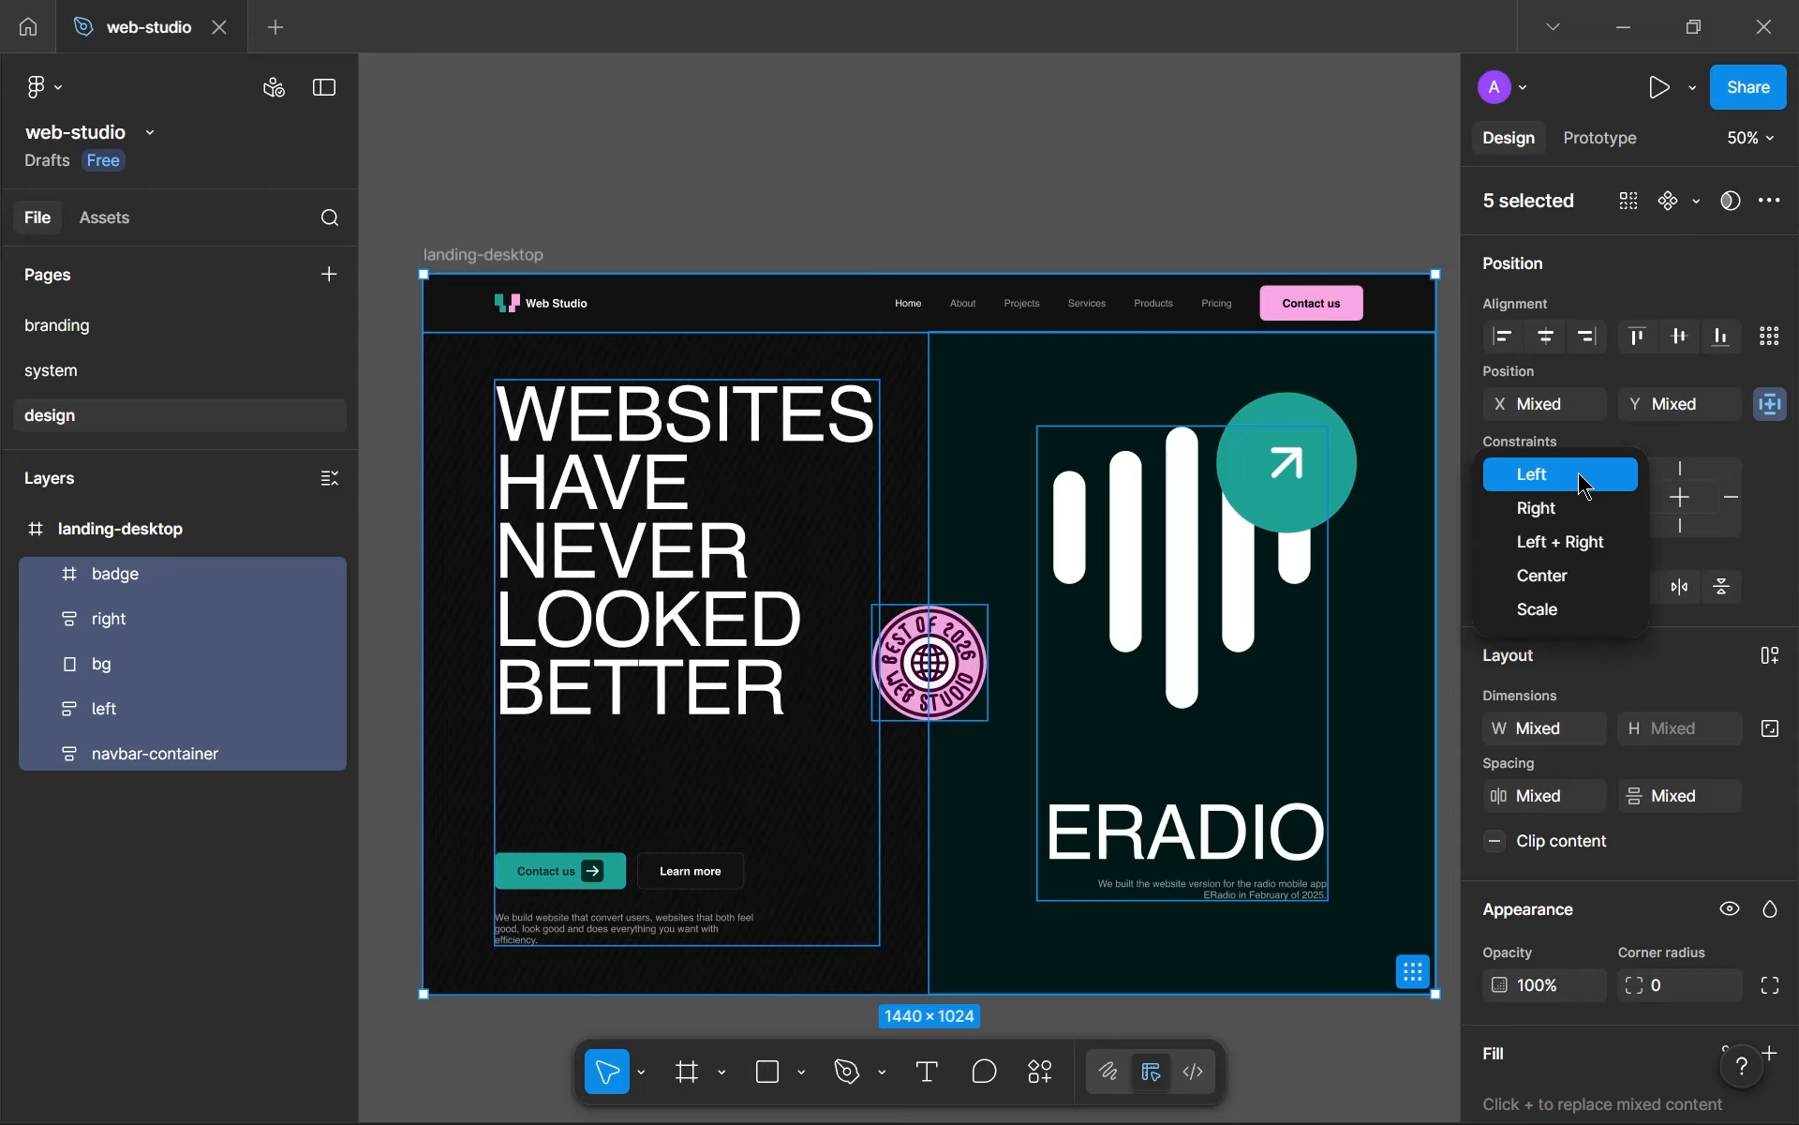
pyautogui.click(1583, 480)
pyautogui.click(1588, 518)
pyautogui.click(1589, 520)
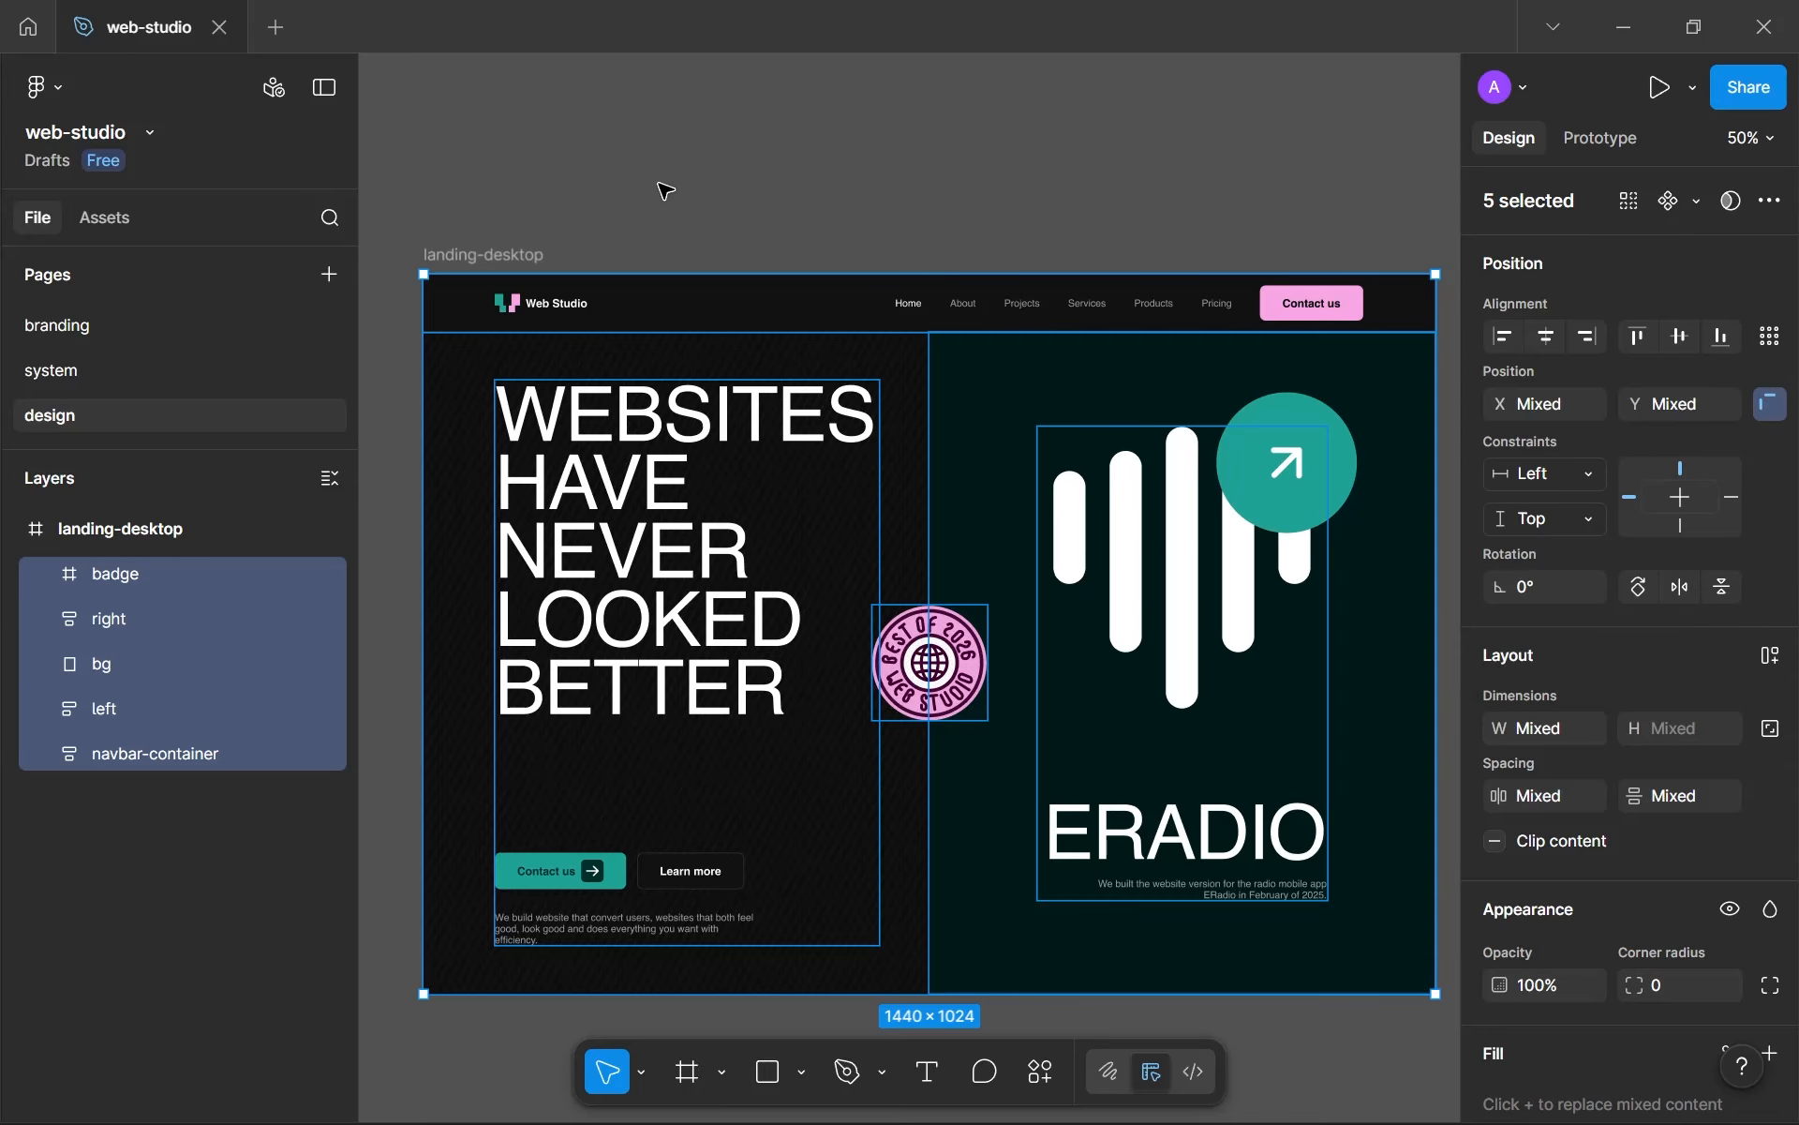
# - Increase the landing-desktop frame's height by 1024 px to 2048
pyautogui.click(569, 211)
pyautogui.click(506, 255)
pyautogui.scroll(-4, 937, 469)
pyautogui.click(1688, 743)
pyautogui.click(1688, 743)
pyautogui.write('*2')
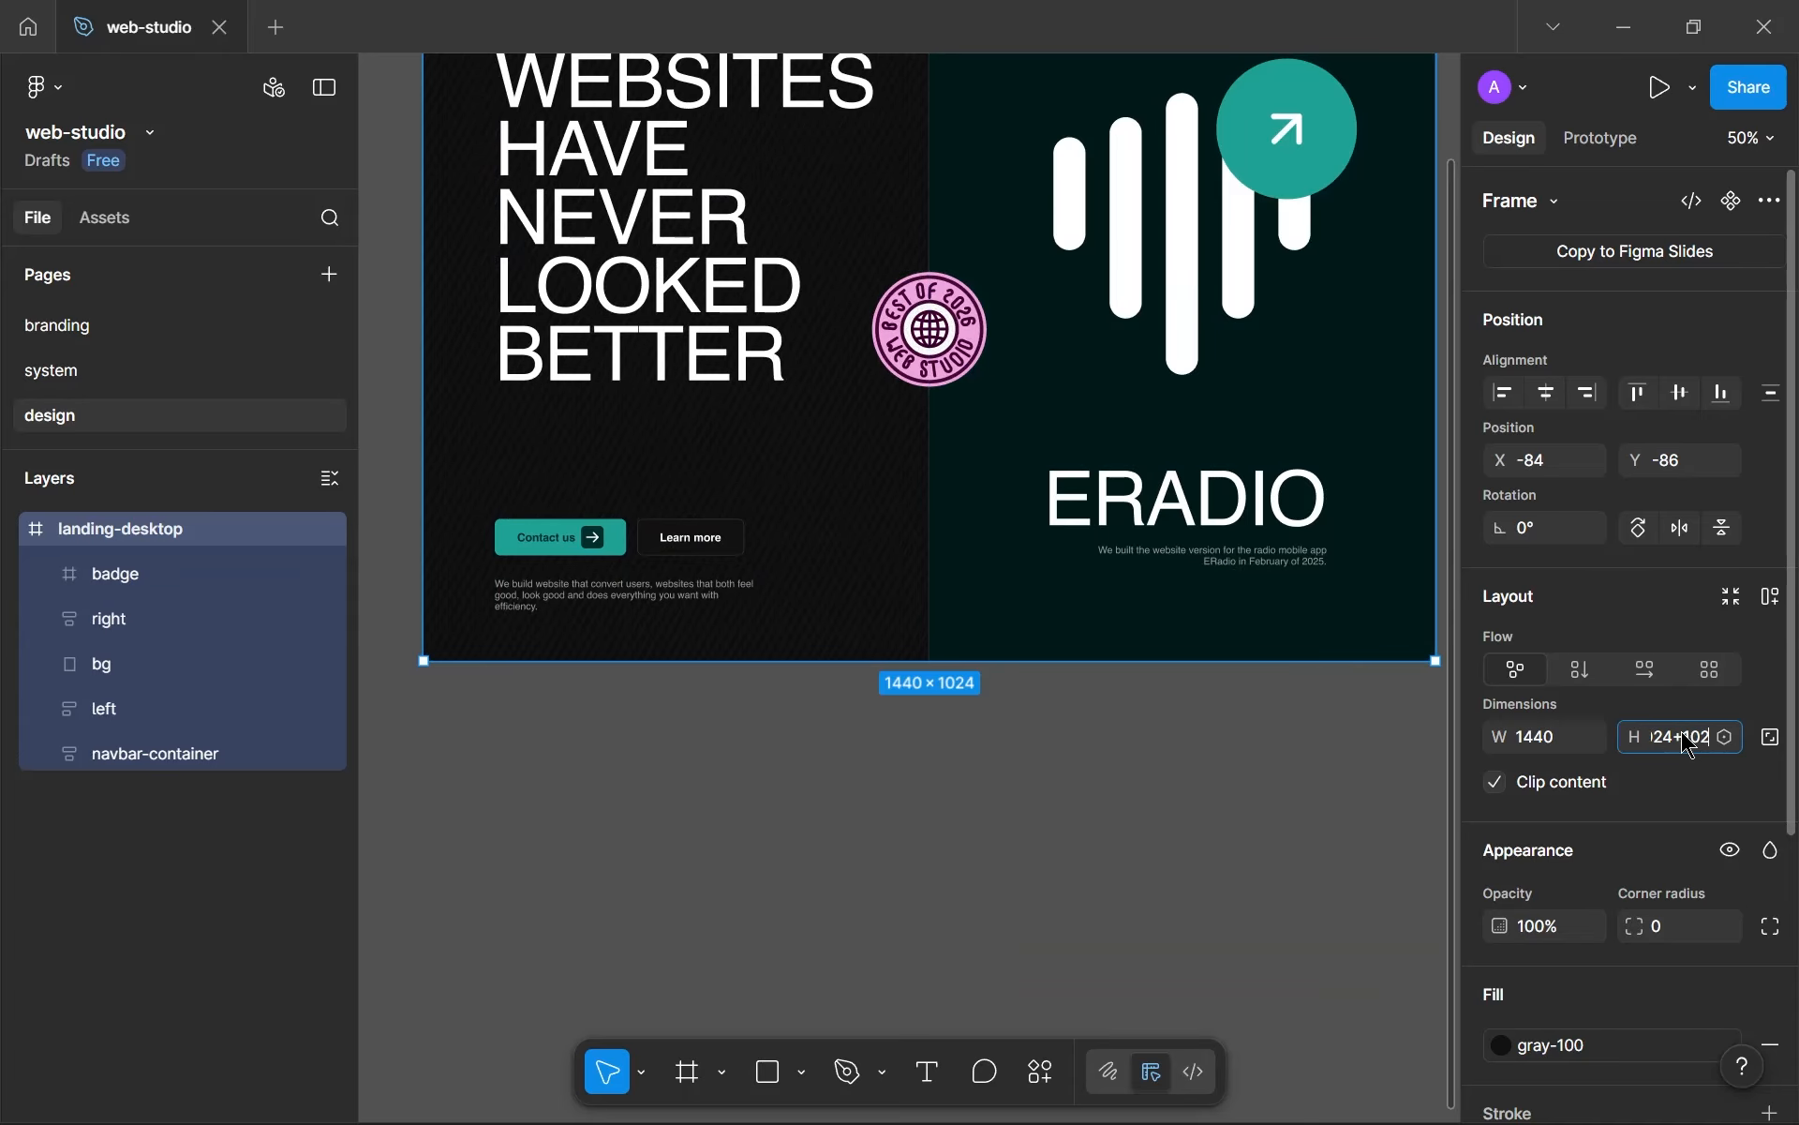
pyautogui.press('Return')
pyautogui.scroll(1, 786, 441)
pyautogui.scroll(2, 785, 441)
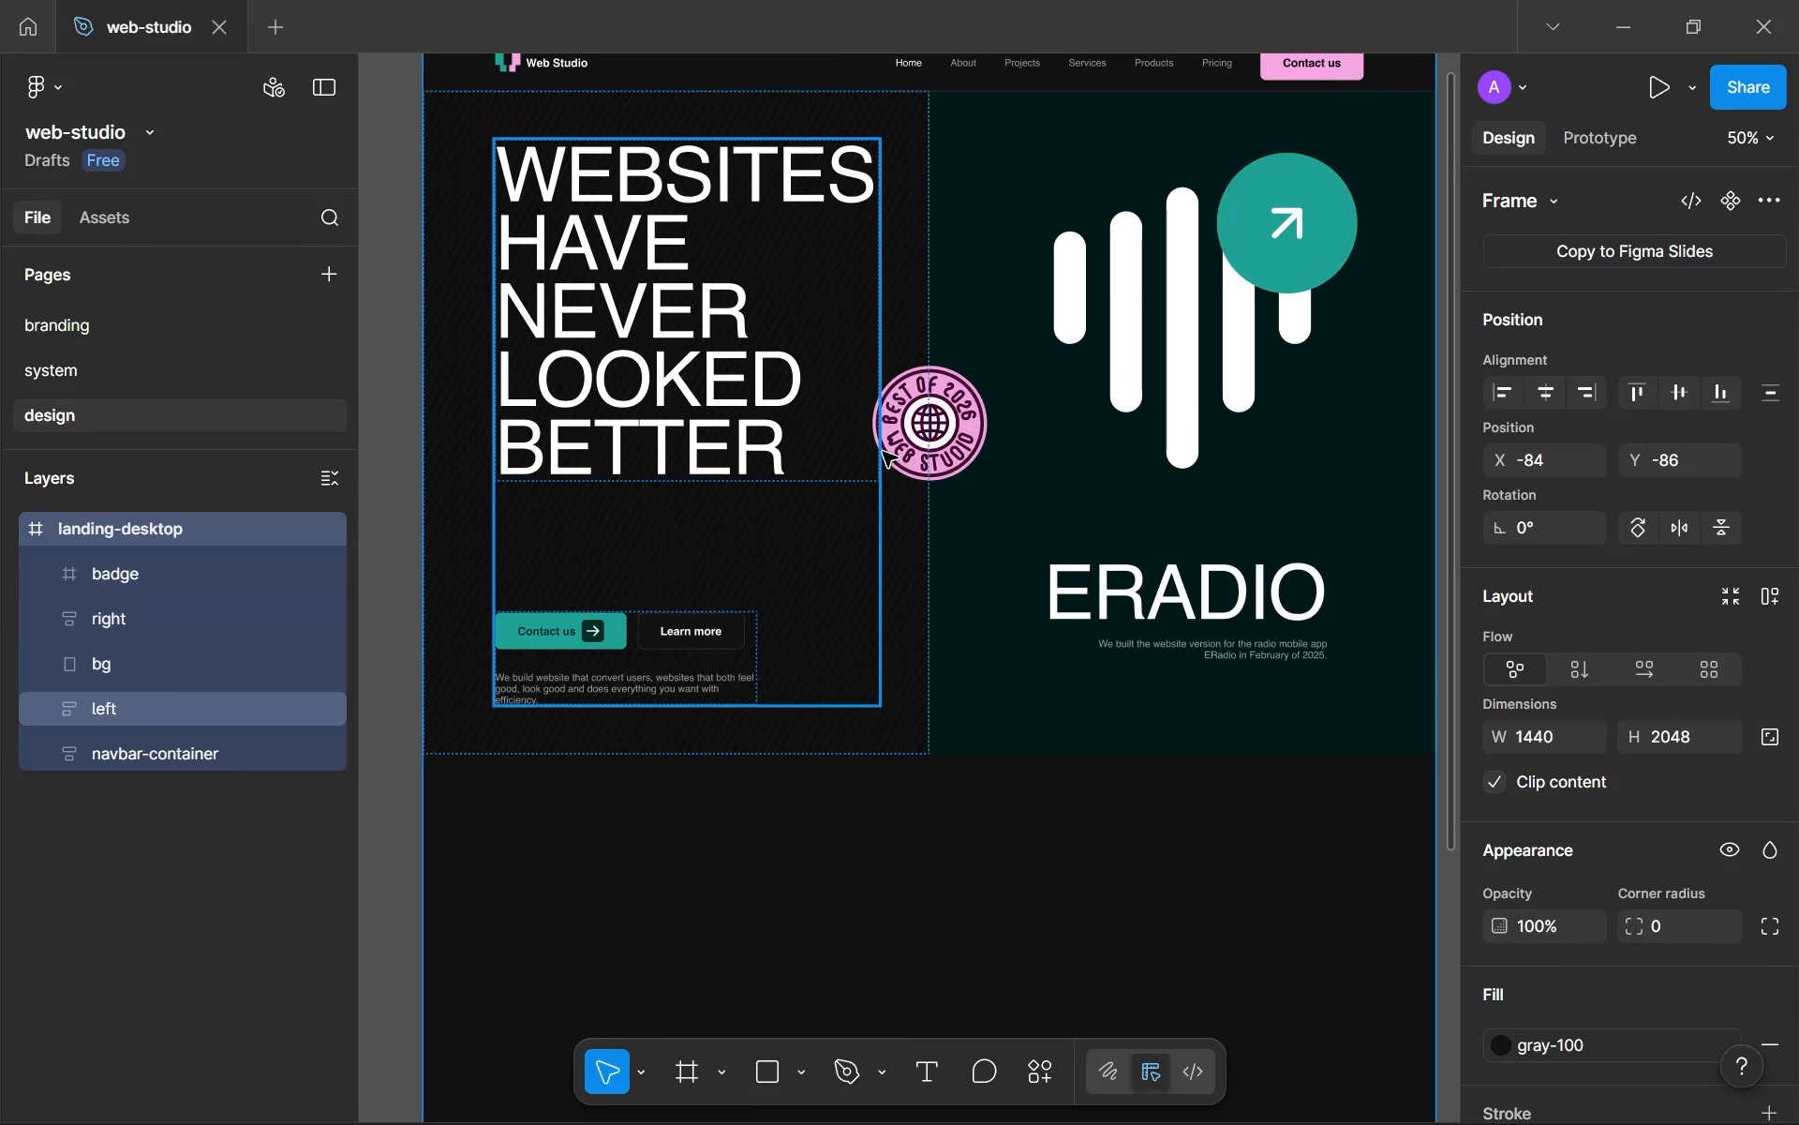
pyautogui.moveTo(1017, 672); pyautogui.dragTo(924, 494)
pyautogui.moveTo(791, 699); pyautogui.dragTo(897, 552)
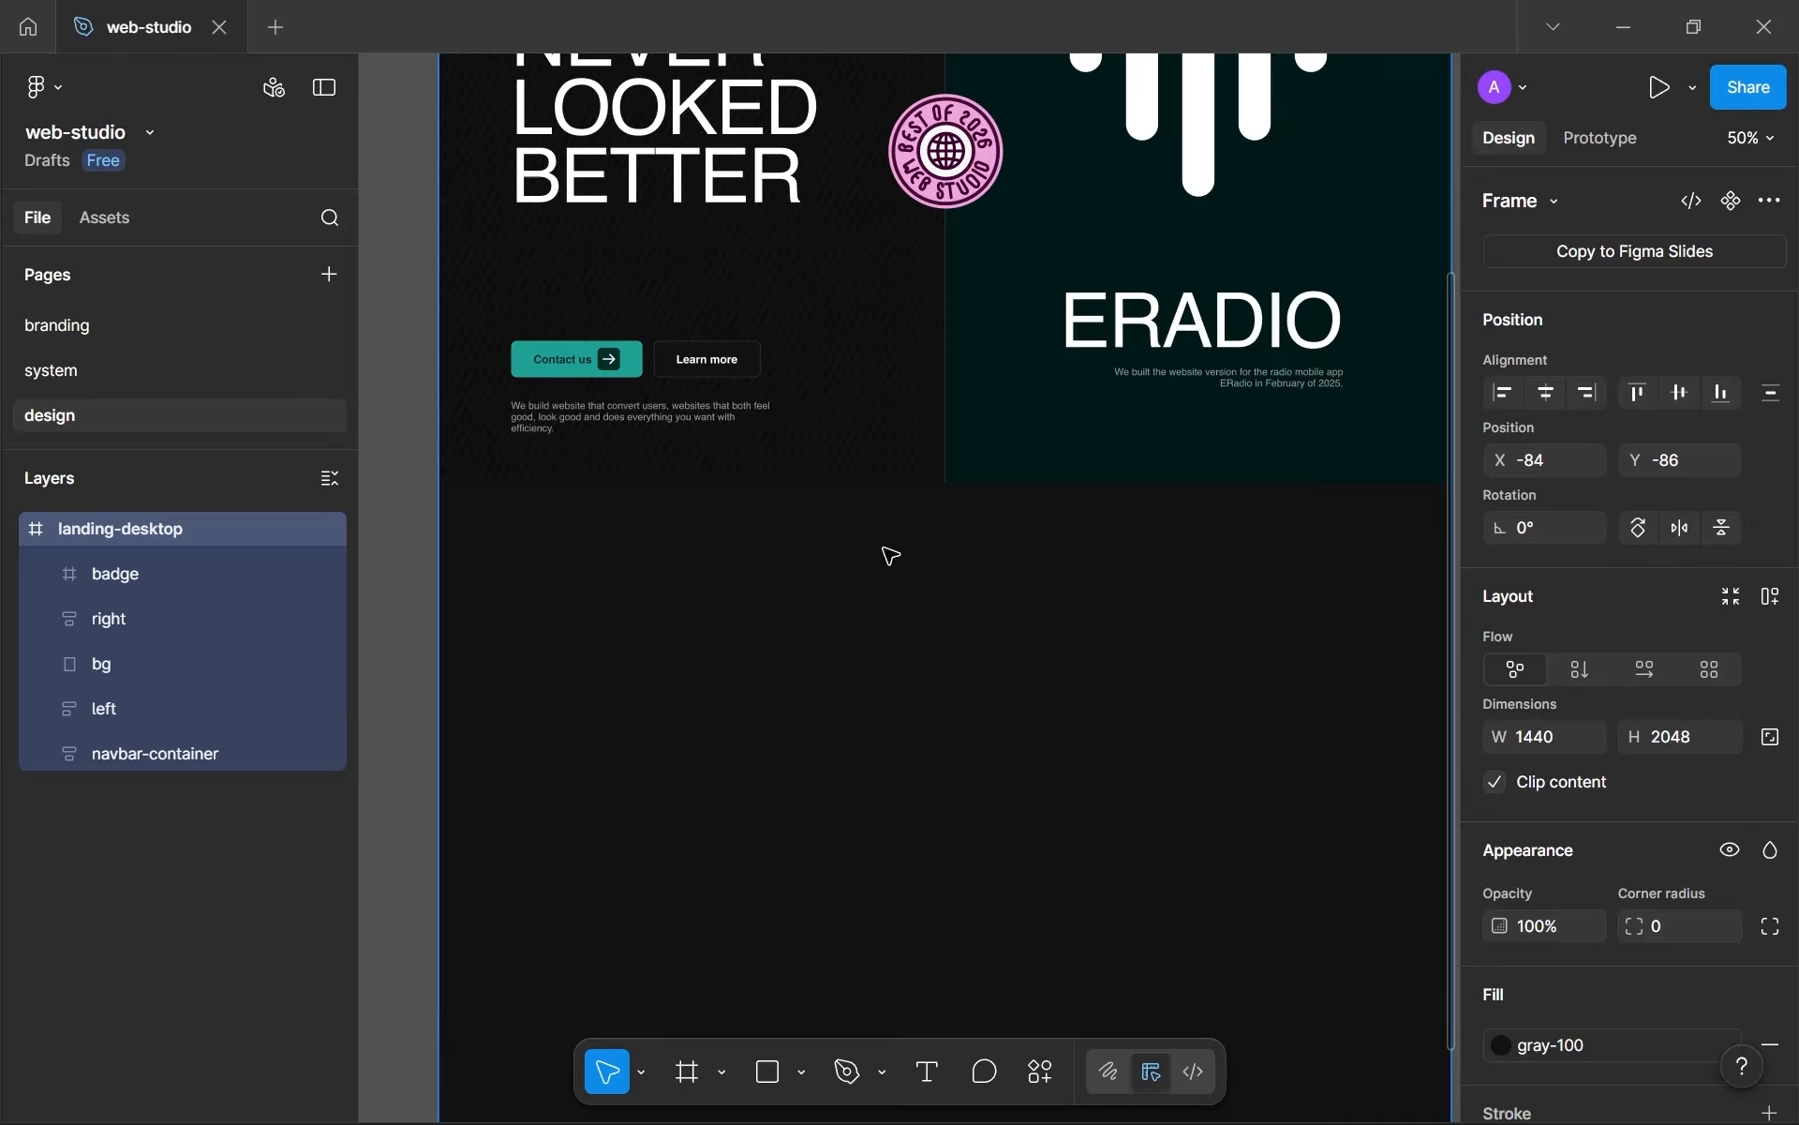
pyautogui.scroll(1, 891, 555)
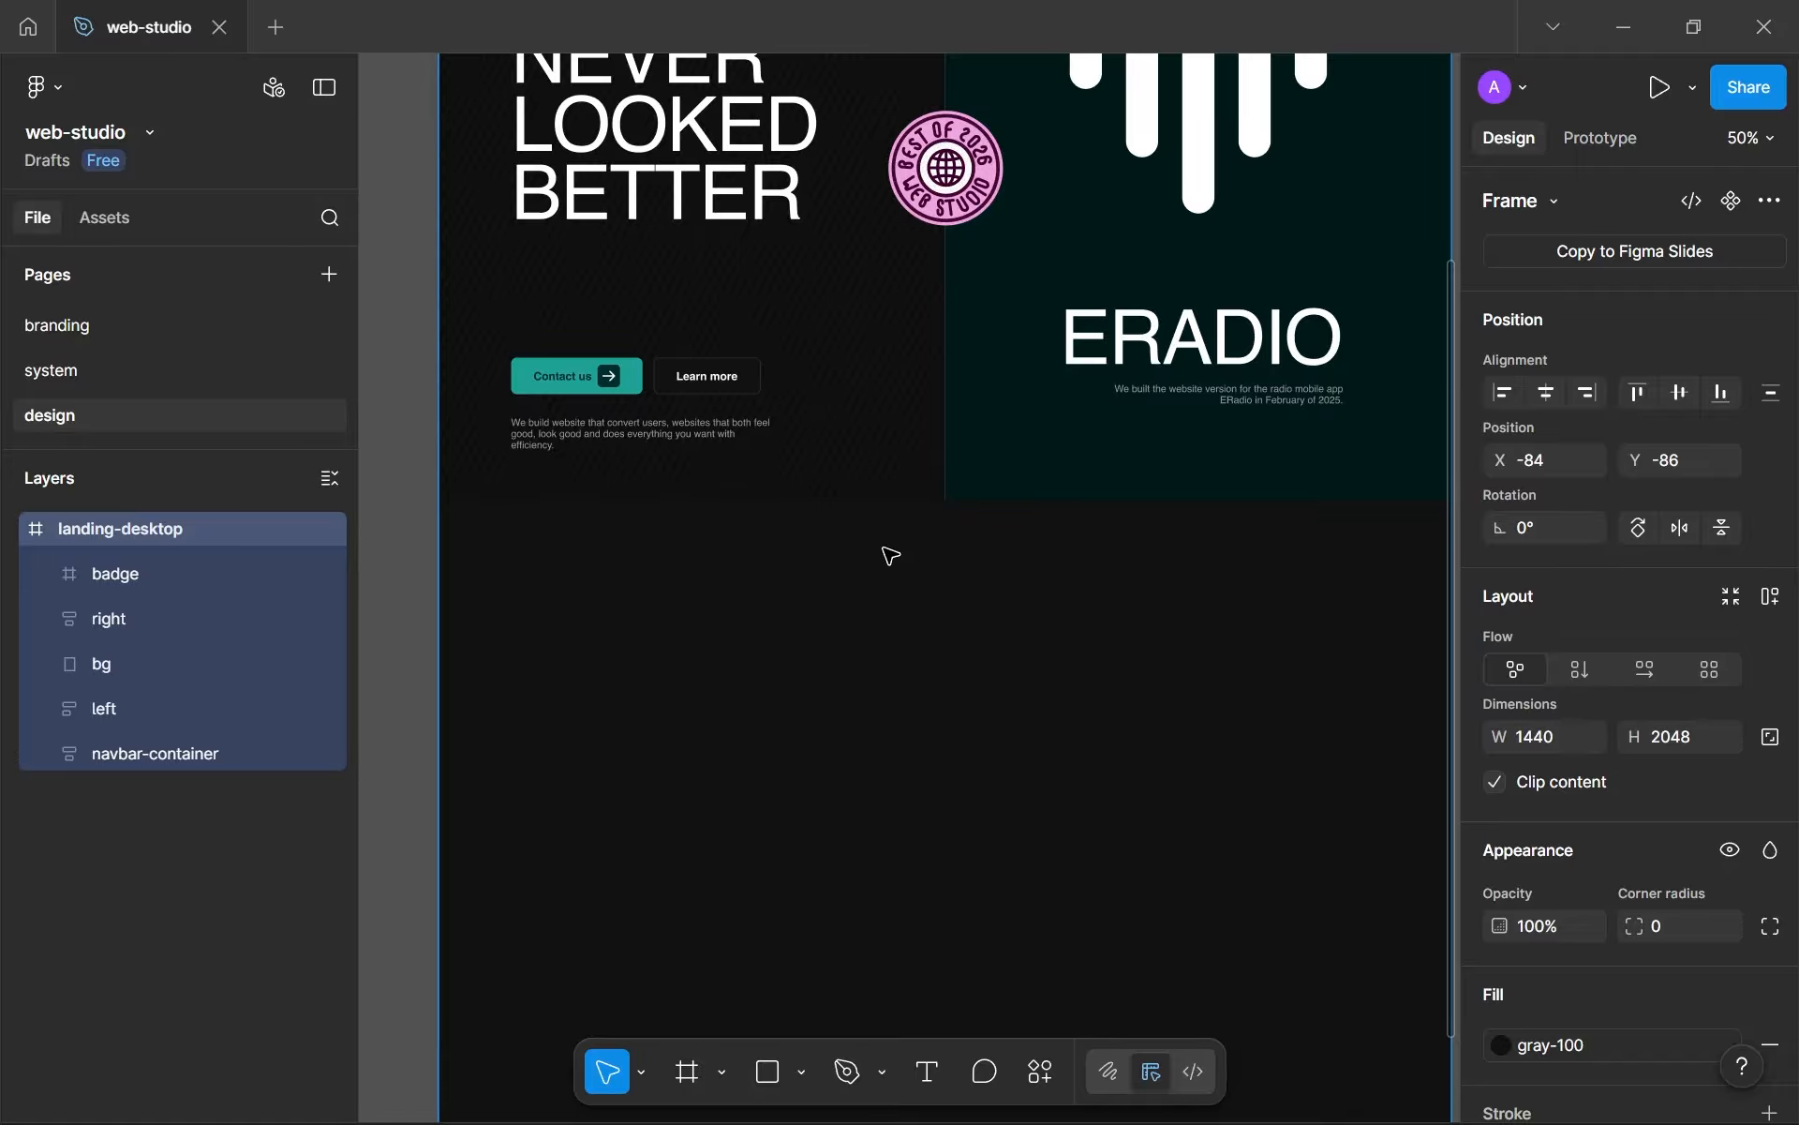
pyautogui.scroll(-3, 891, 555)
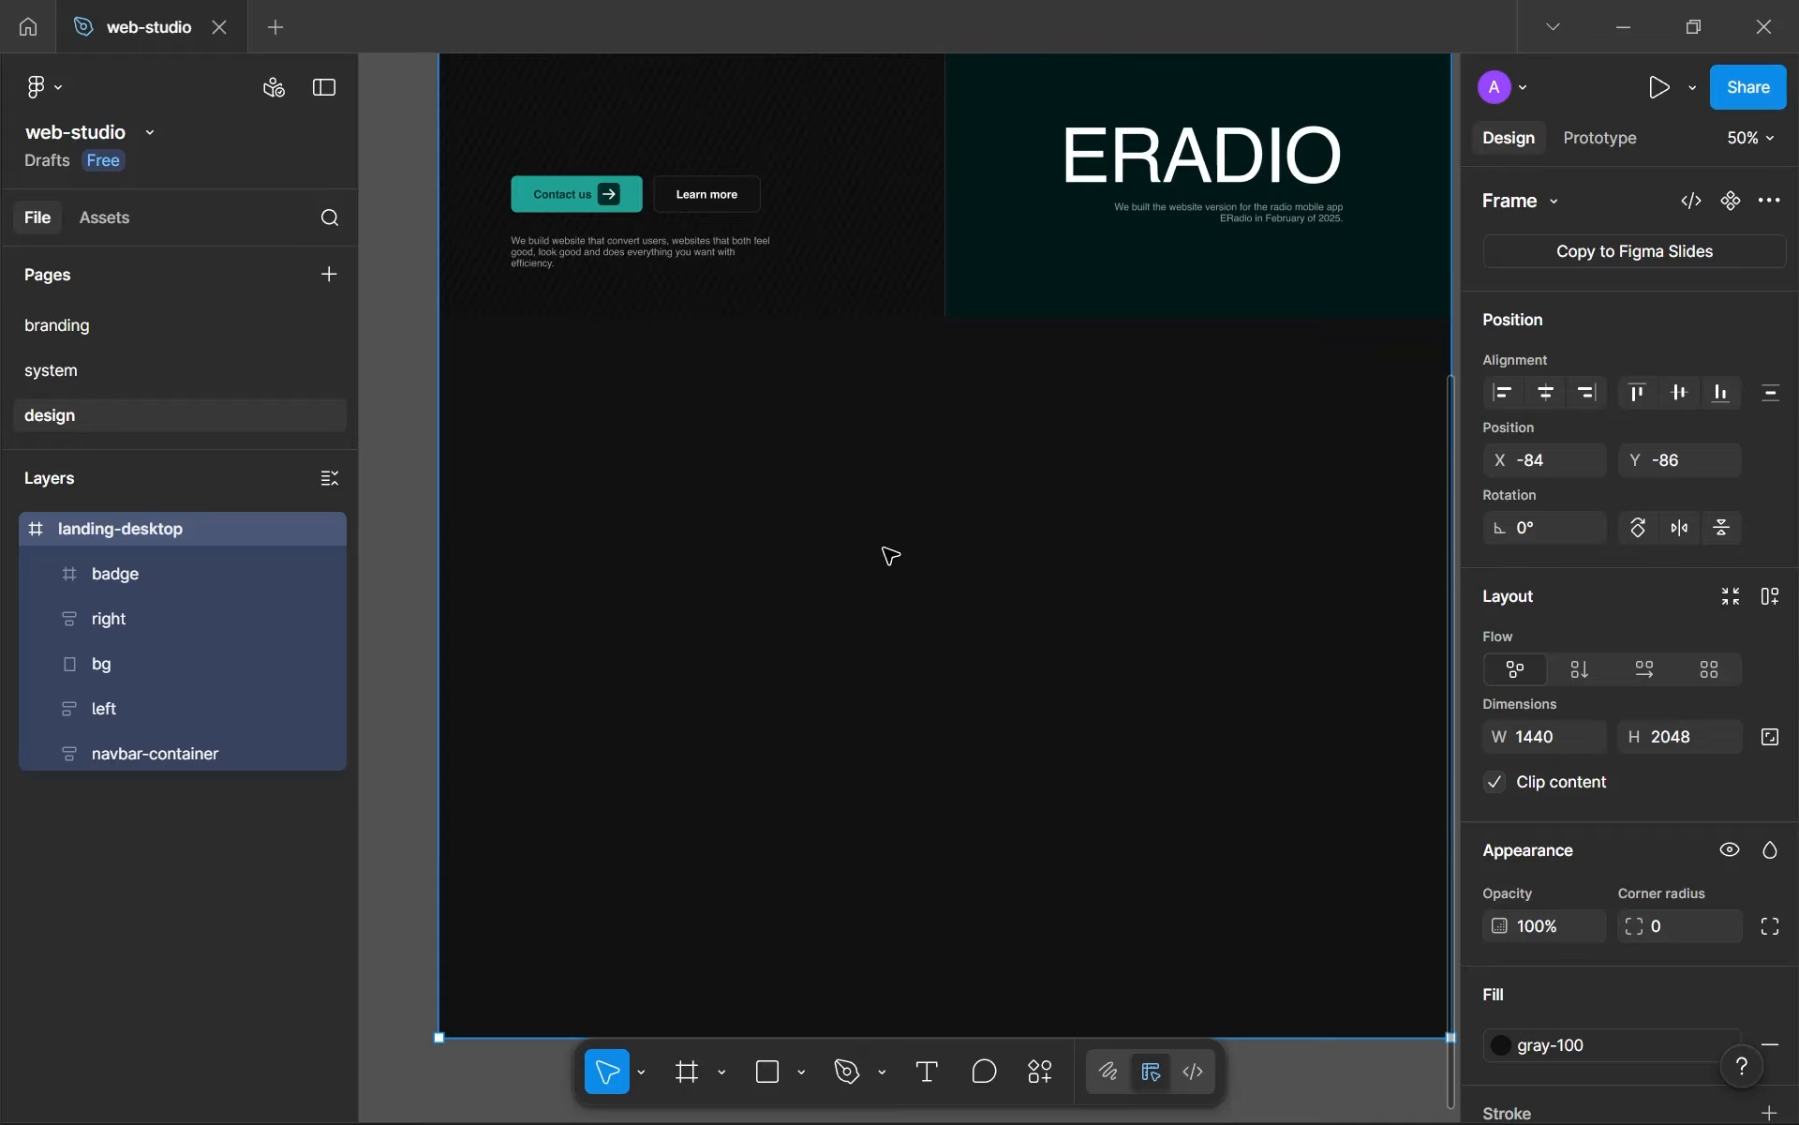
pyautogui.moveTo(891, 556); pyautogui.dragTo(924, 494)
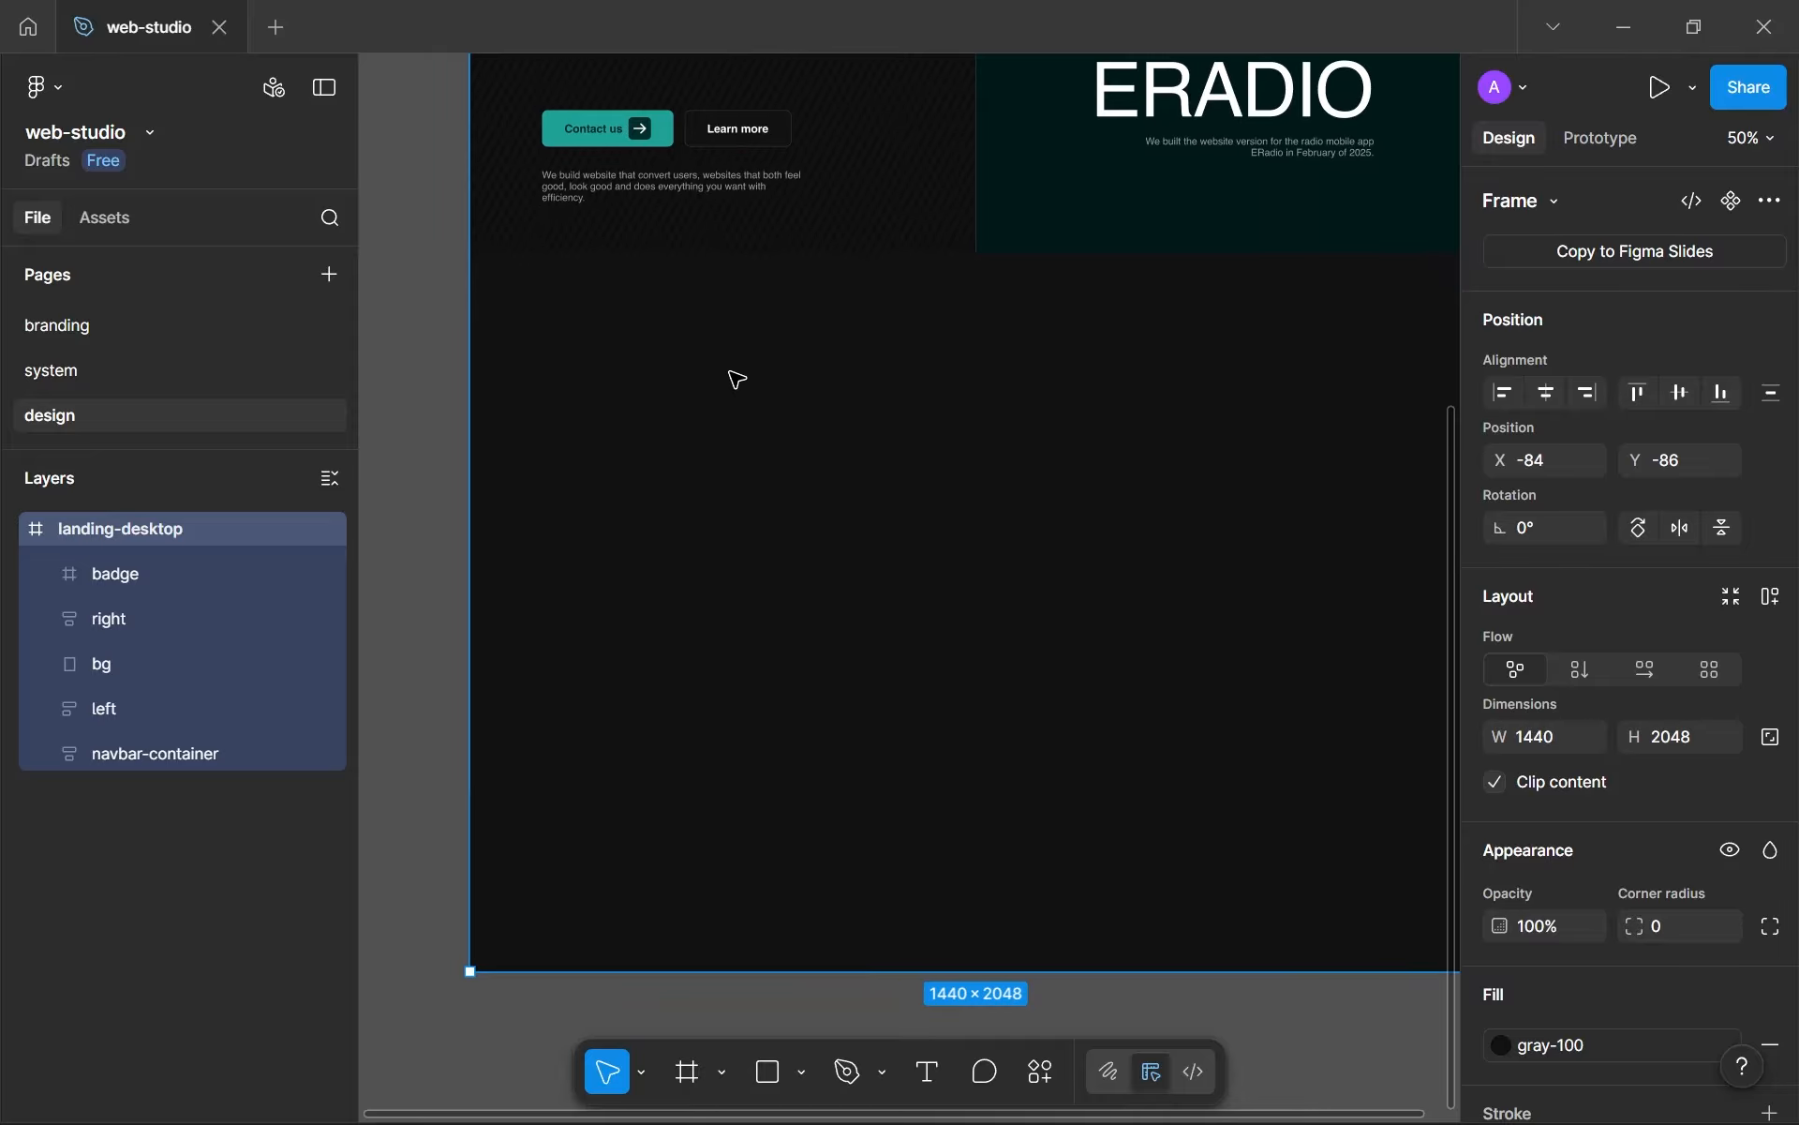
pyautogui.scroll(1, 575, 277)
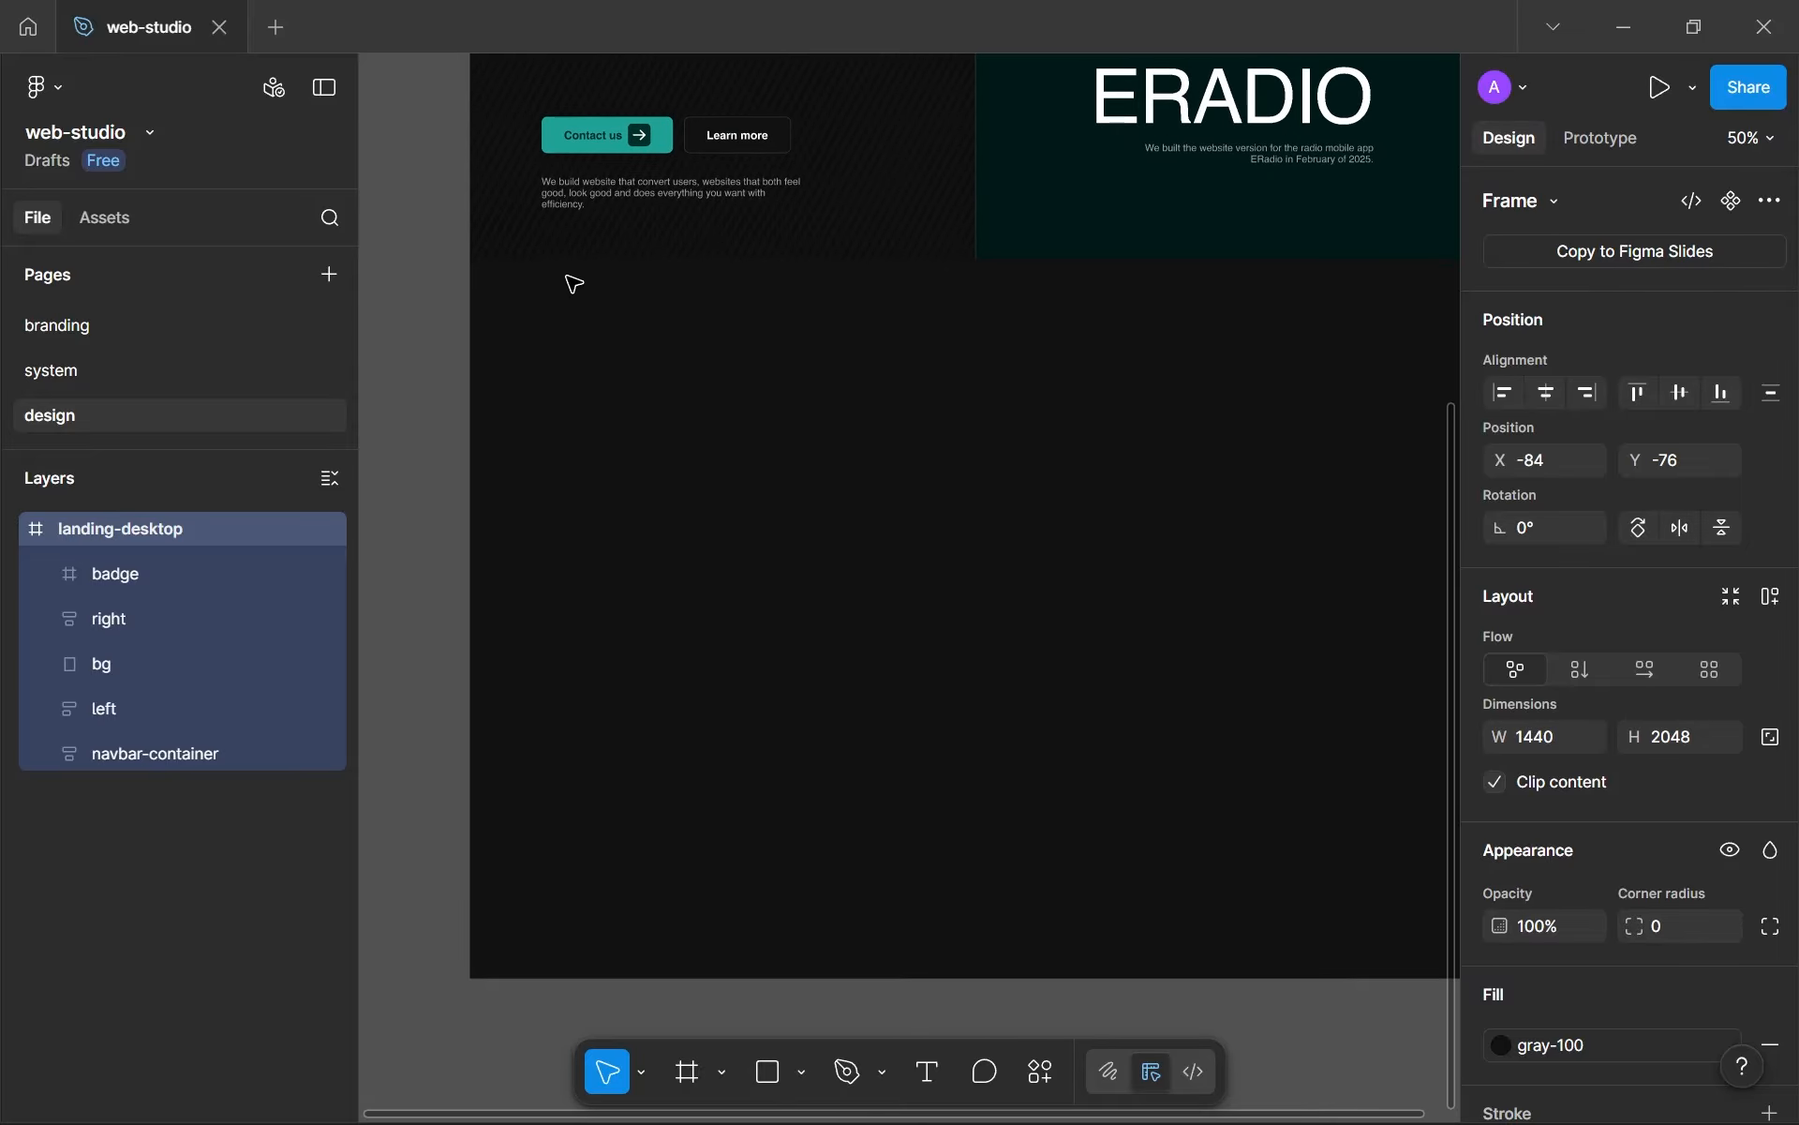
pyautogui.moveTo(435, 277); pyautogui.dragTo(892, 714)
pyautogui.scroll(-5, 881, 709)
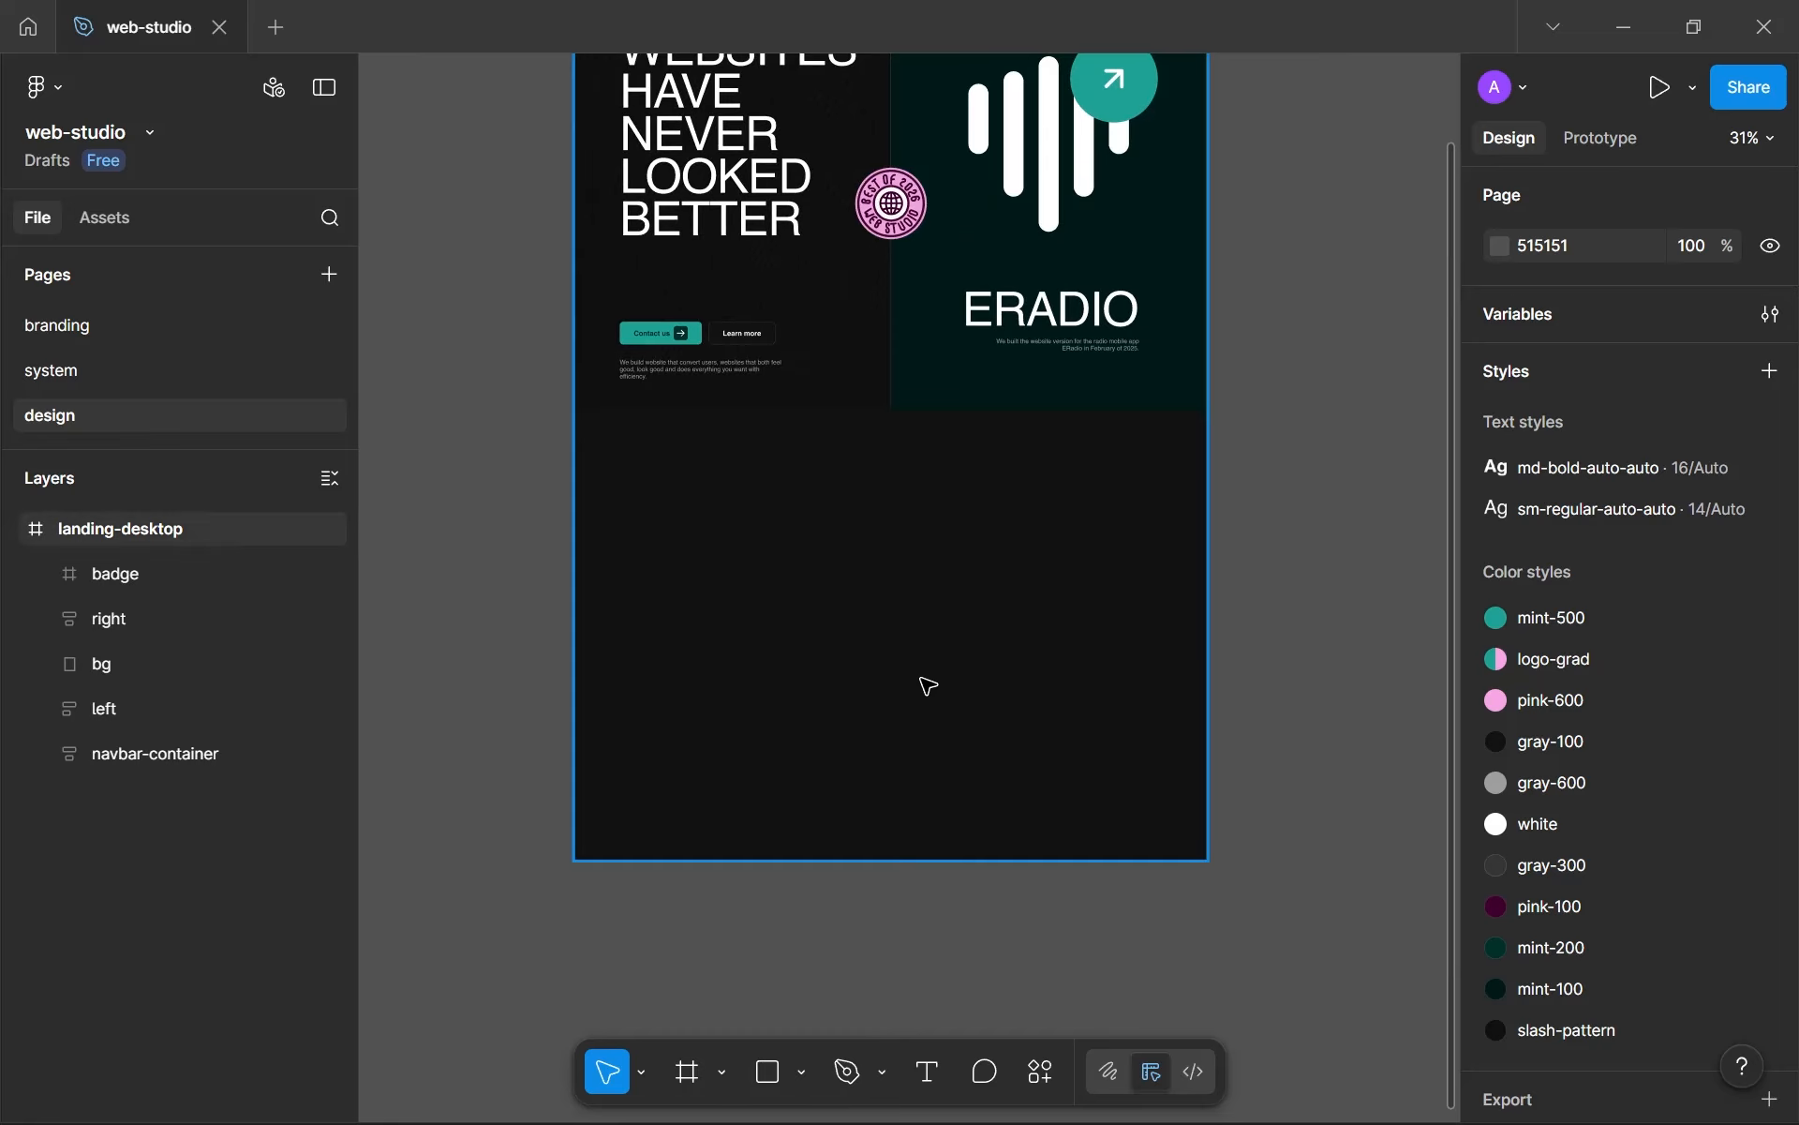
pyautogui.moveTo(1243, 433); pyautogui.dragTo(551, 610)
pyautogui.moveTo(554, 409); pyautogui.dragTo(1233, 891)
pyautogui.click(1251, 855)
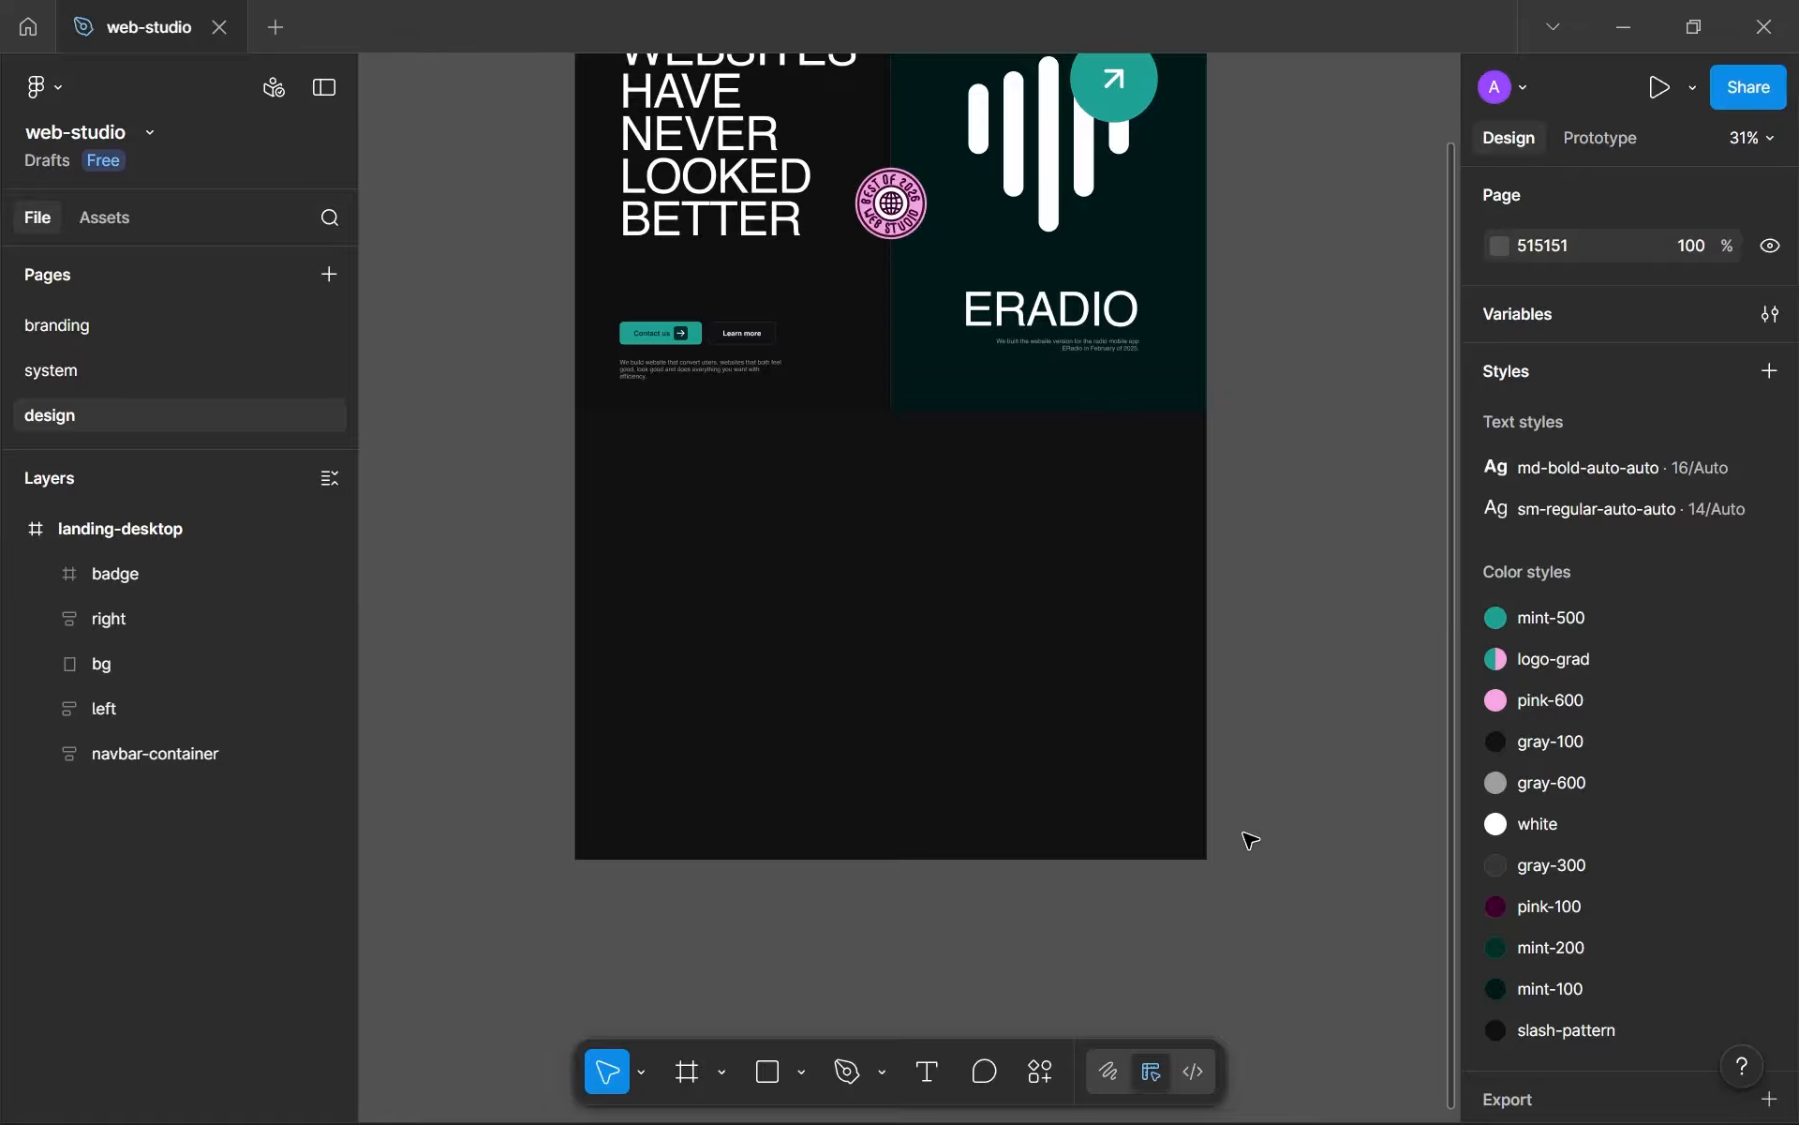
pyautogui.scroll(5, 1195, 633)
pyautogui.scroll(5, 843, 510)
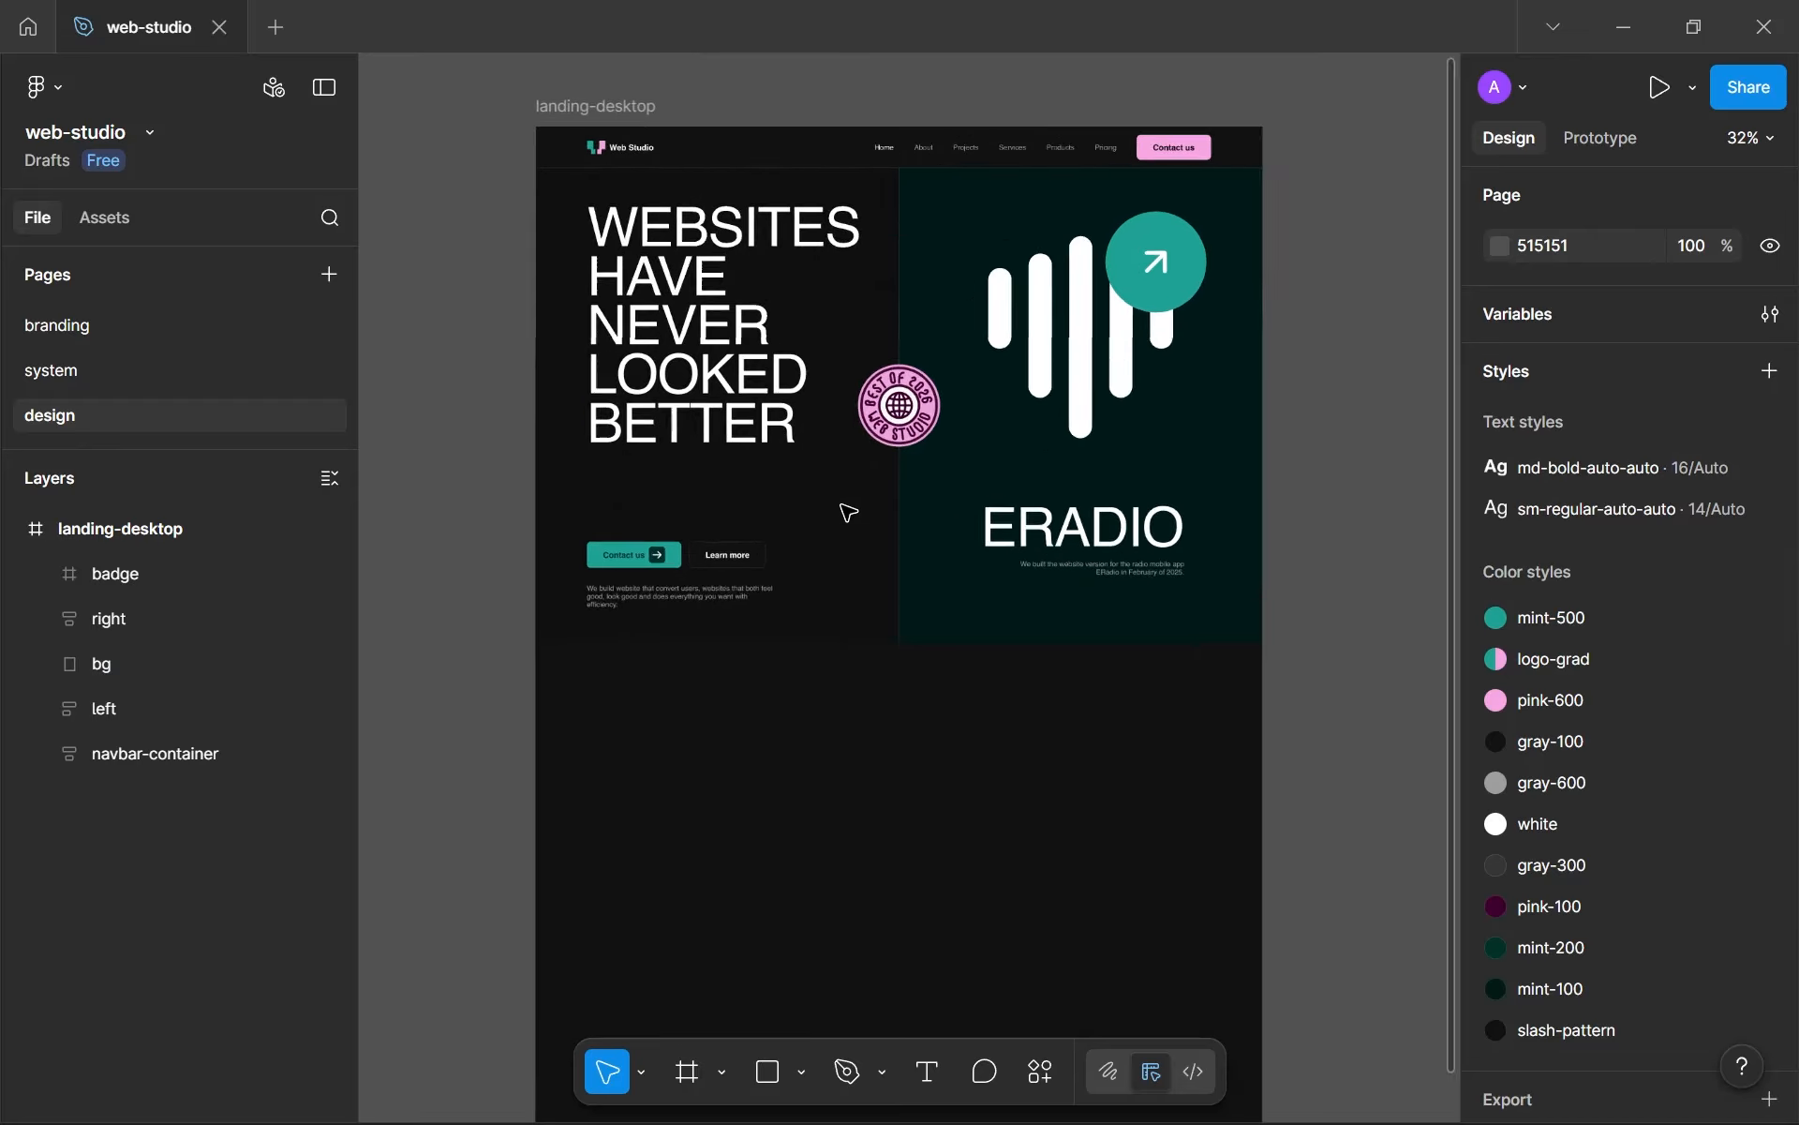
pyautogui.moveTo(888, 572); pyautogui.dragTo(886, 751)
pyautogui.scroll(1, 885, 751)
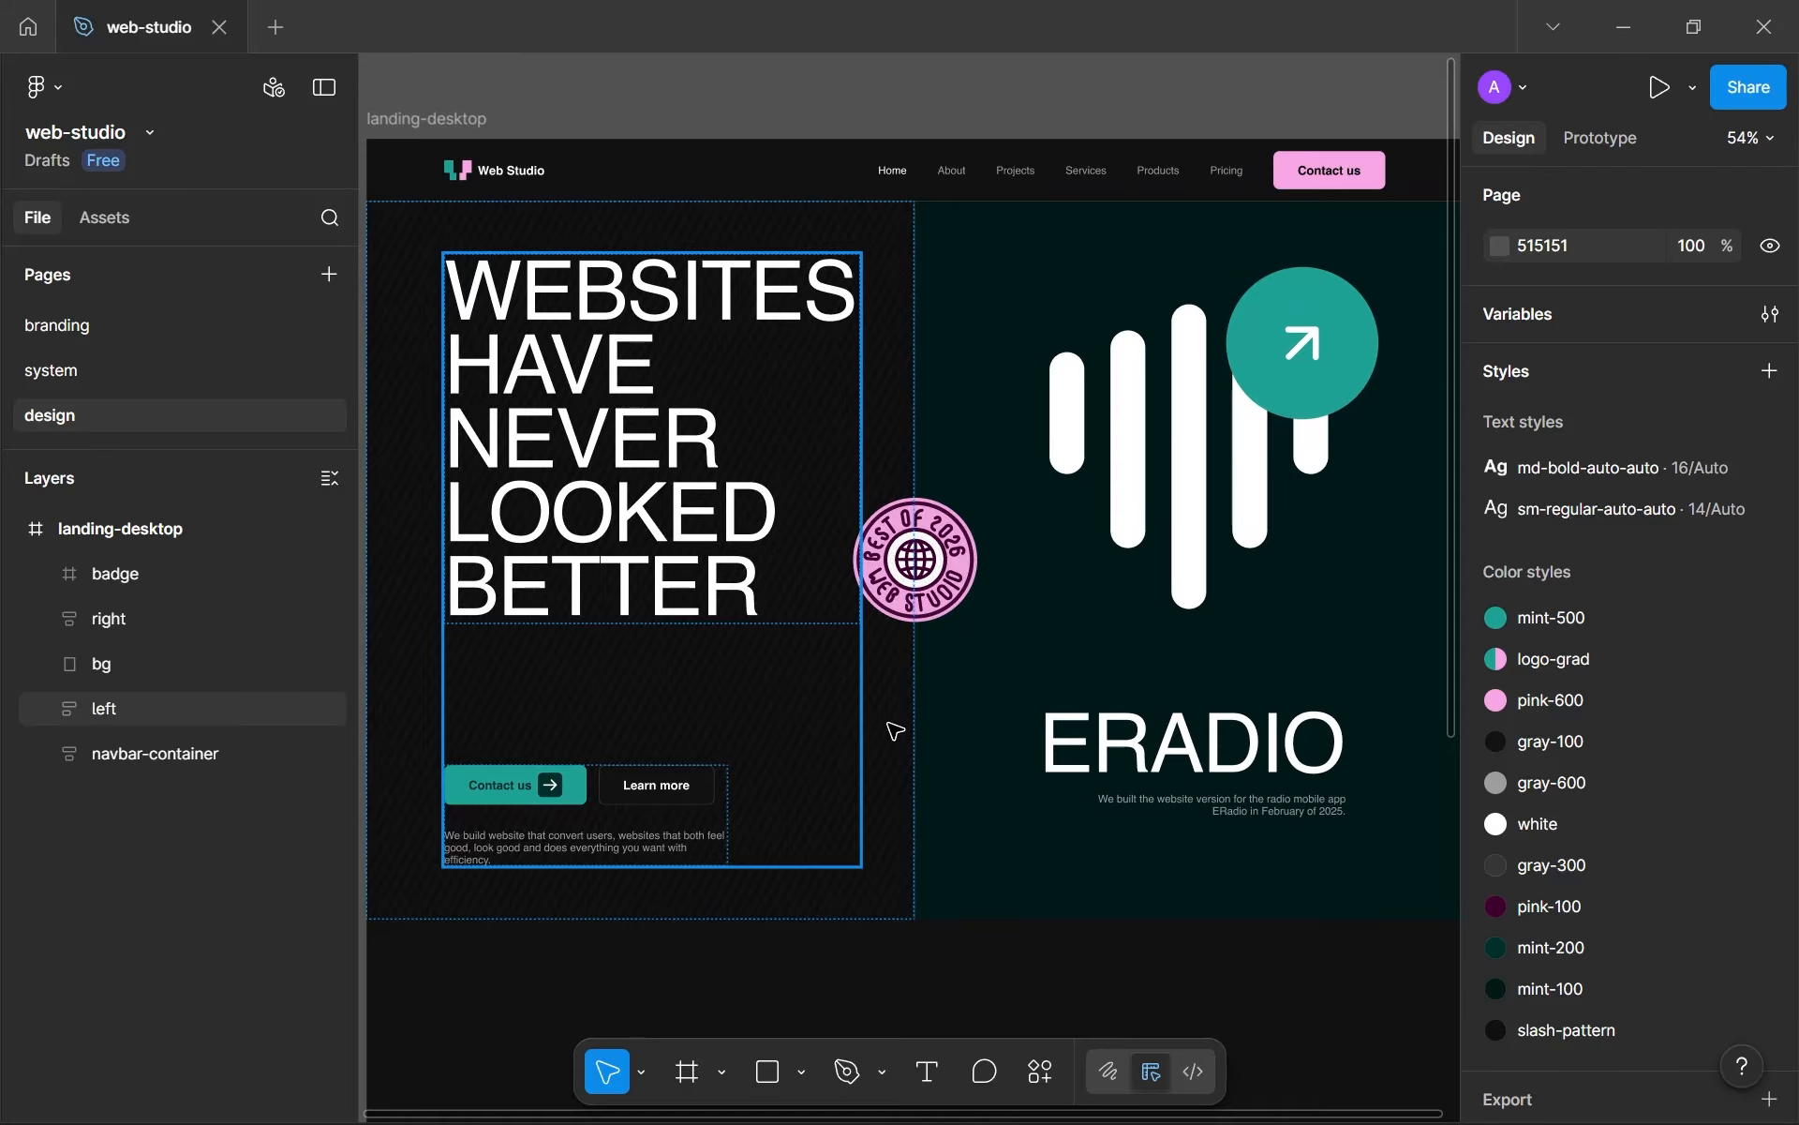
pyautogui.scroll(-1, 962, 753)
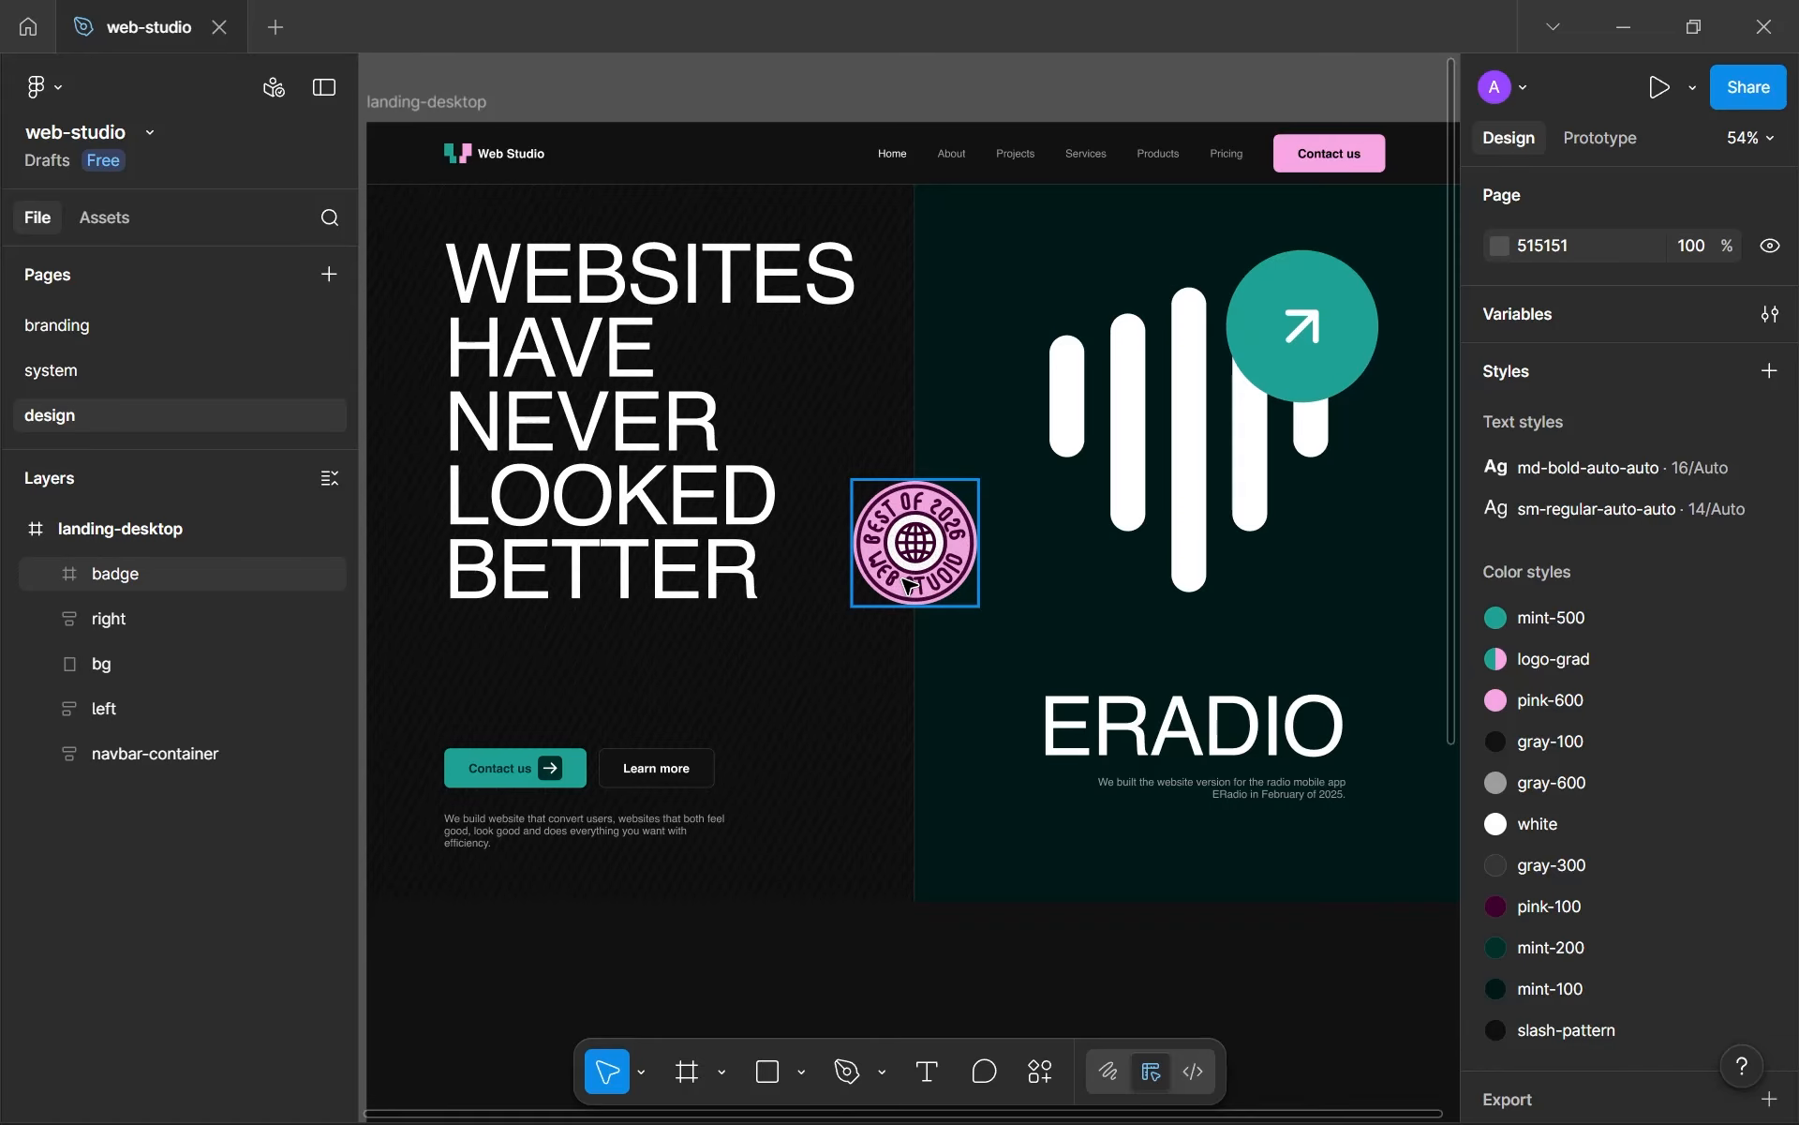
pyautogui.scroll(-5, 909, 586)
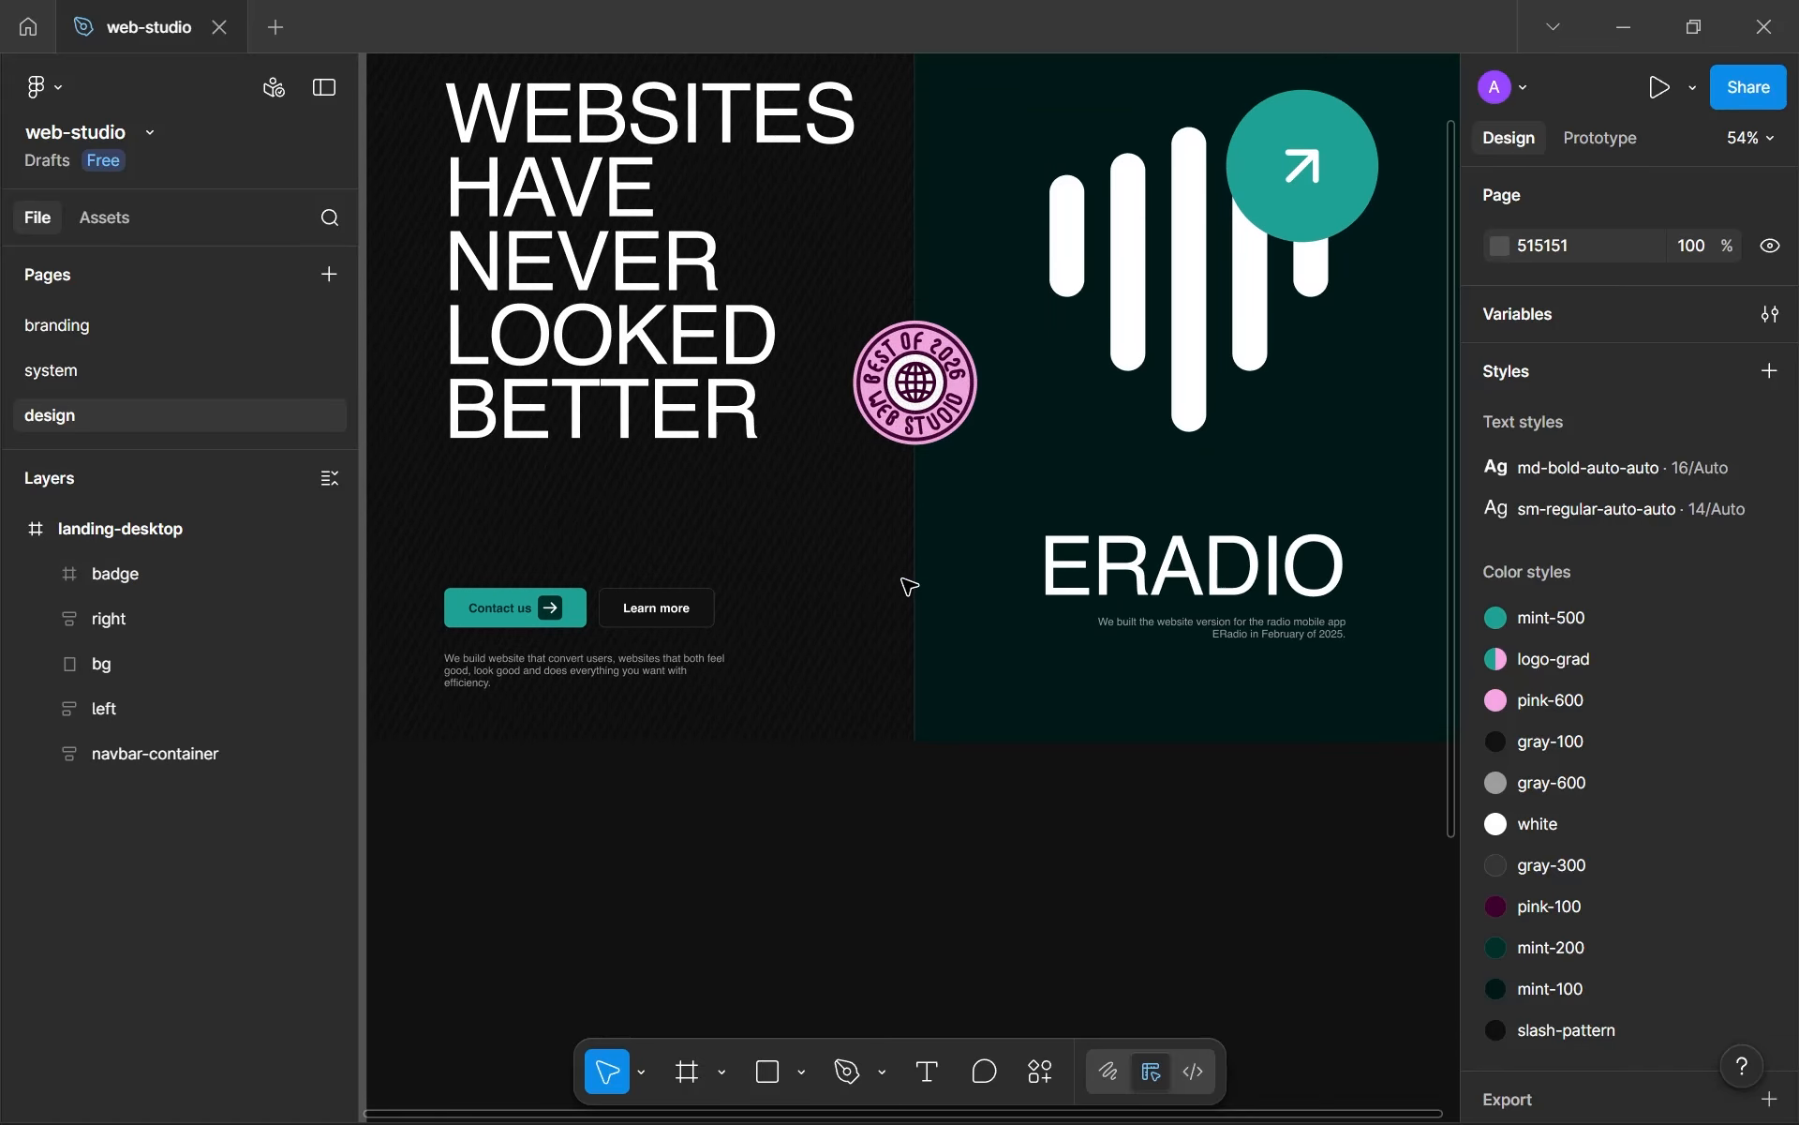
pyautogui.scroll(3, 910, 585)
pyautogui.scroll(1, 909, 585)
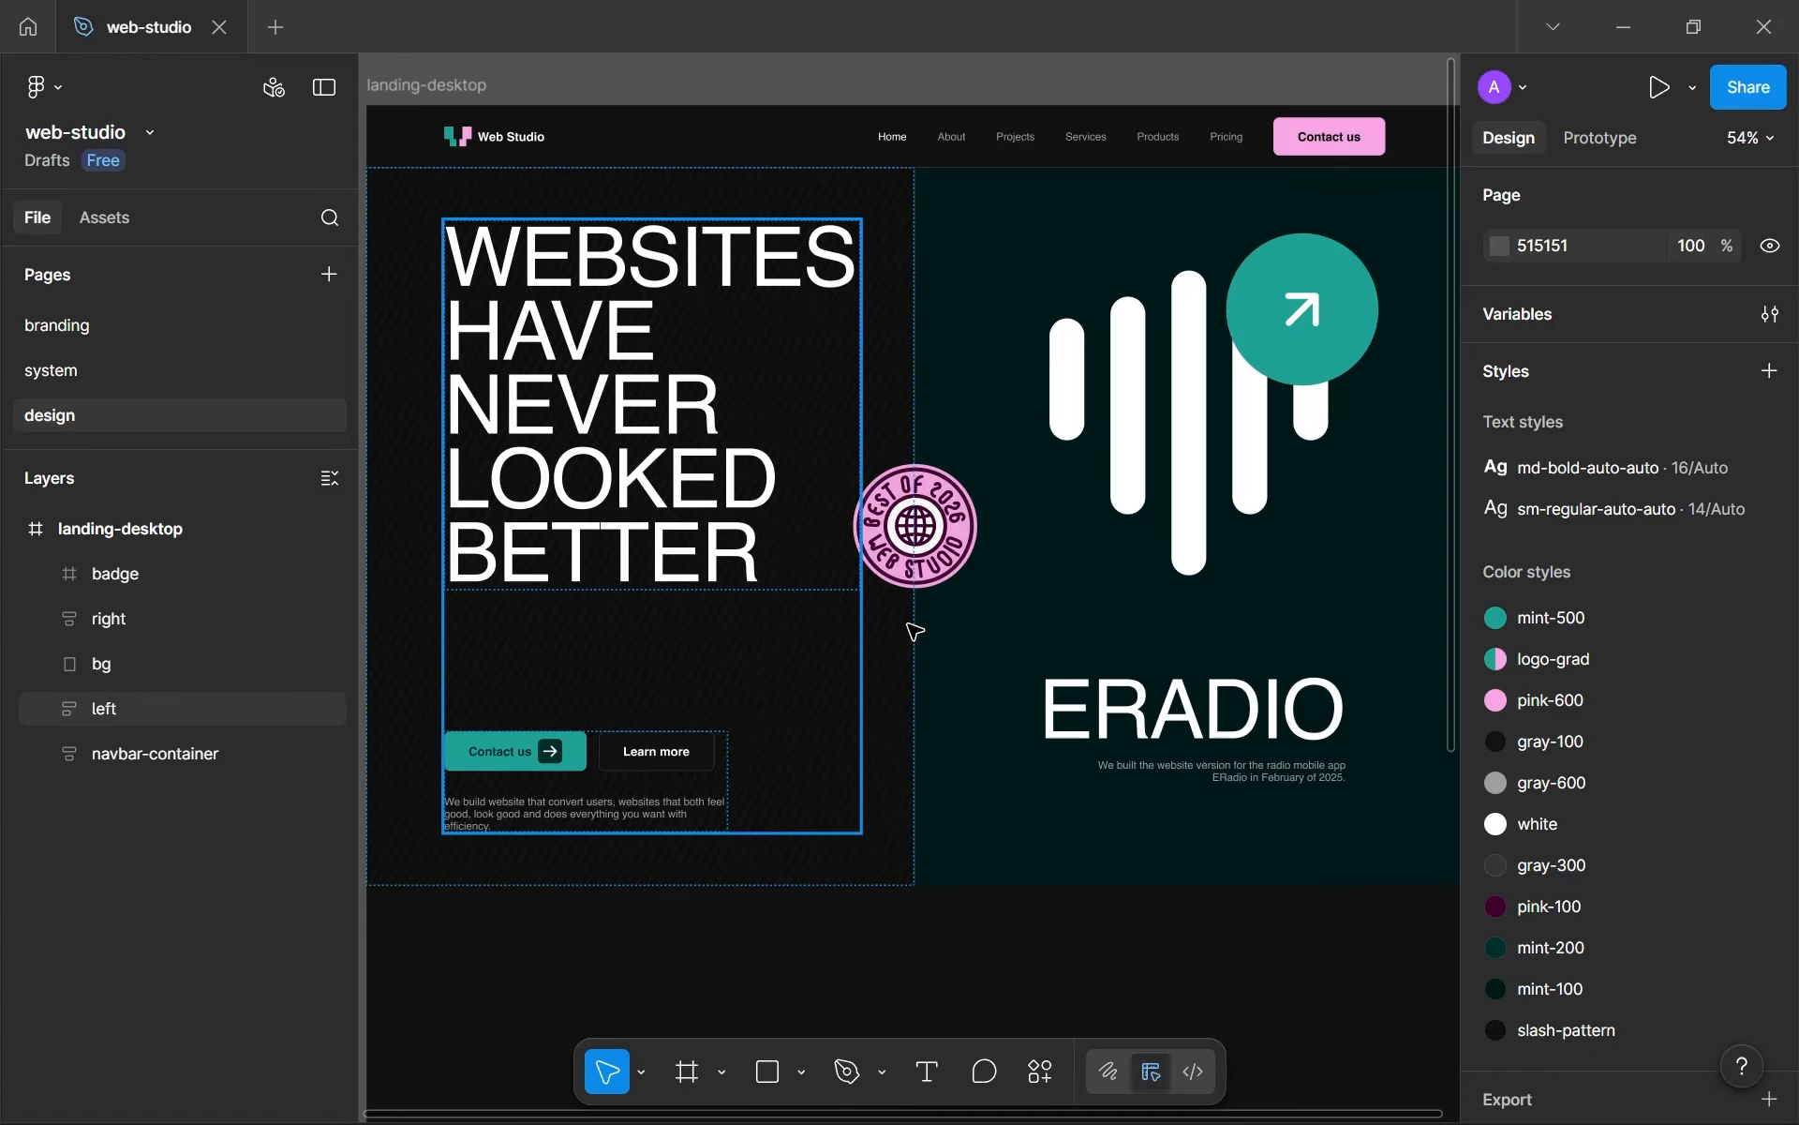
pyautogui.scroll(-15, 911, 581)
pyautogui.moveTo(799, 546); pyautogui.dragTo(1078, 764)
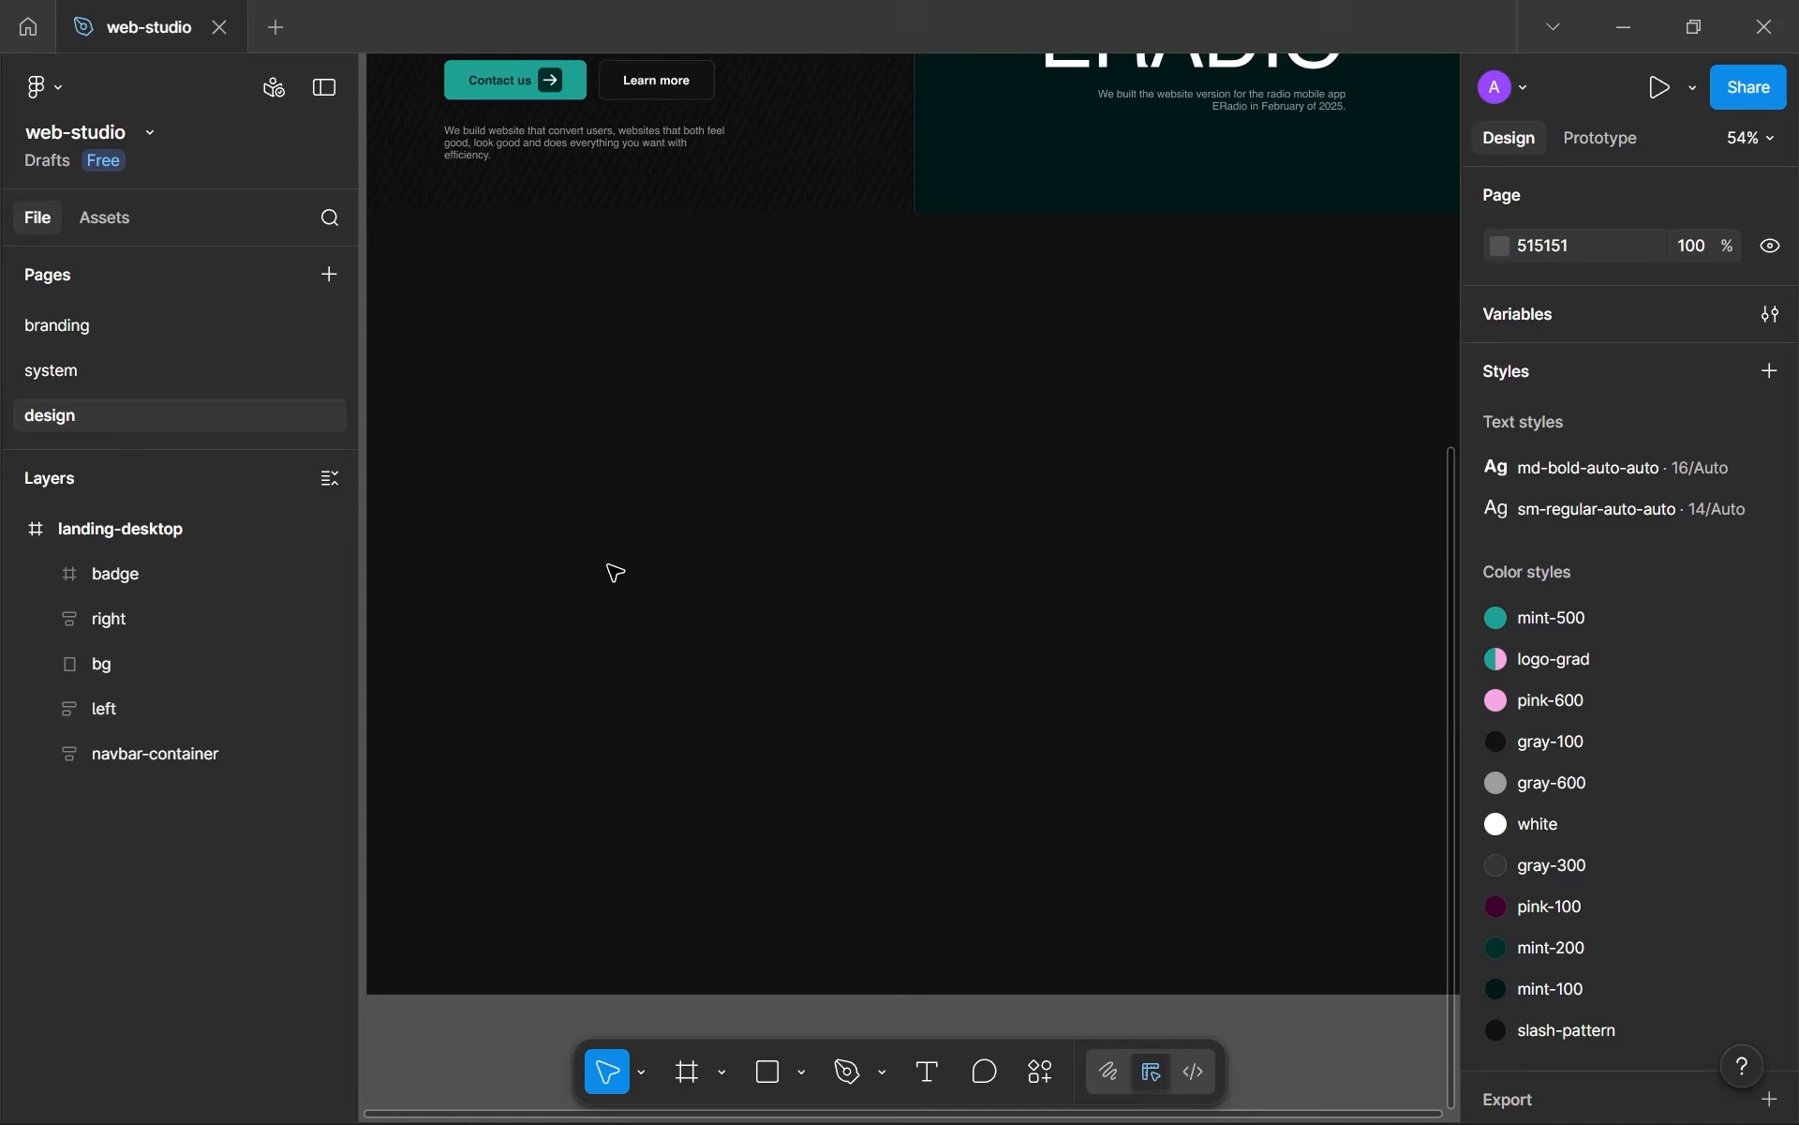
pyautogui.moveTo(609, 566); pyautogui.dragTo(582, 549)
pyautogui.moveTo(536, 296); pyautogui.dragTo(833, 499)
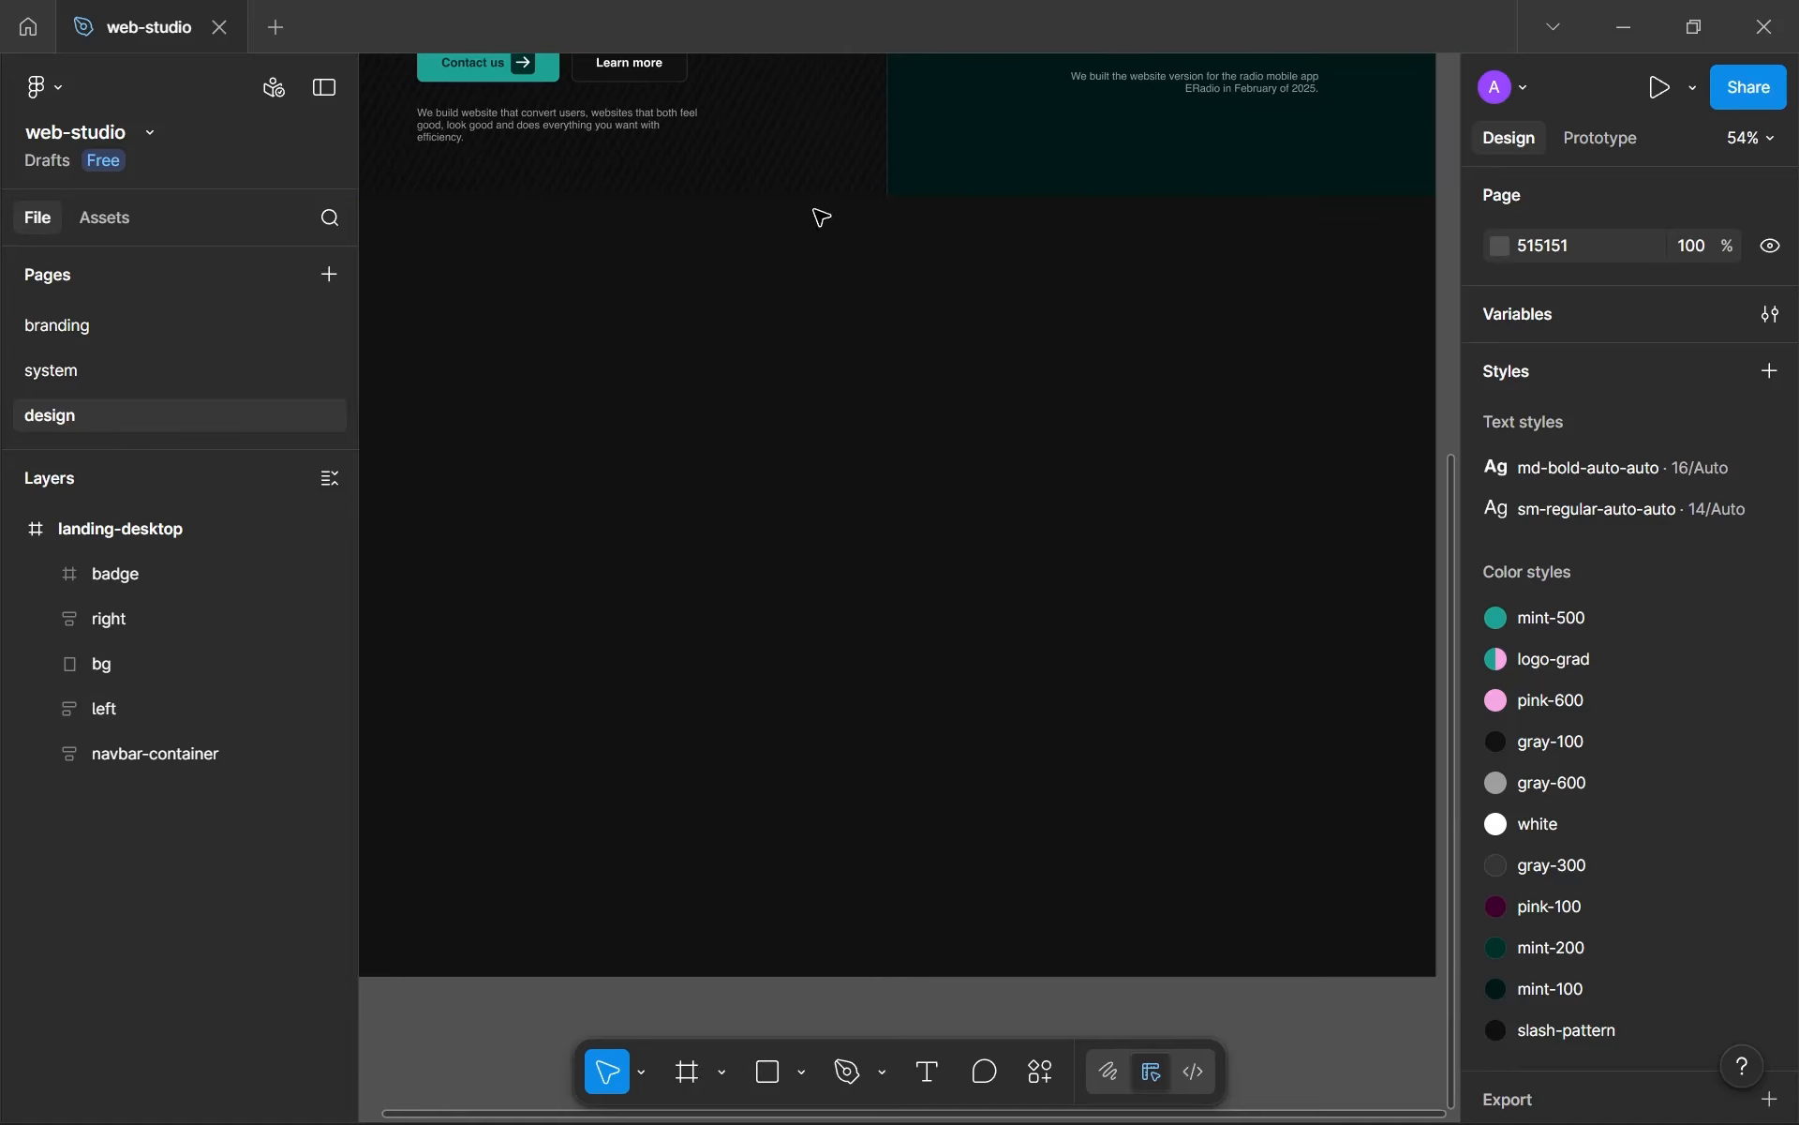
pyautogui.moveTo(560, 356); pyautogui.dragTo(1226, 91)
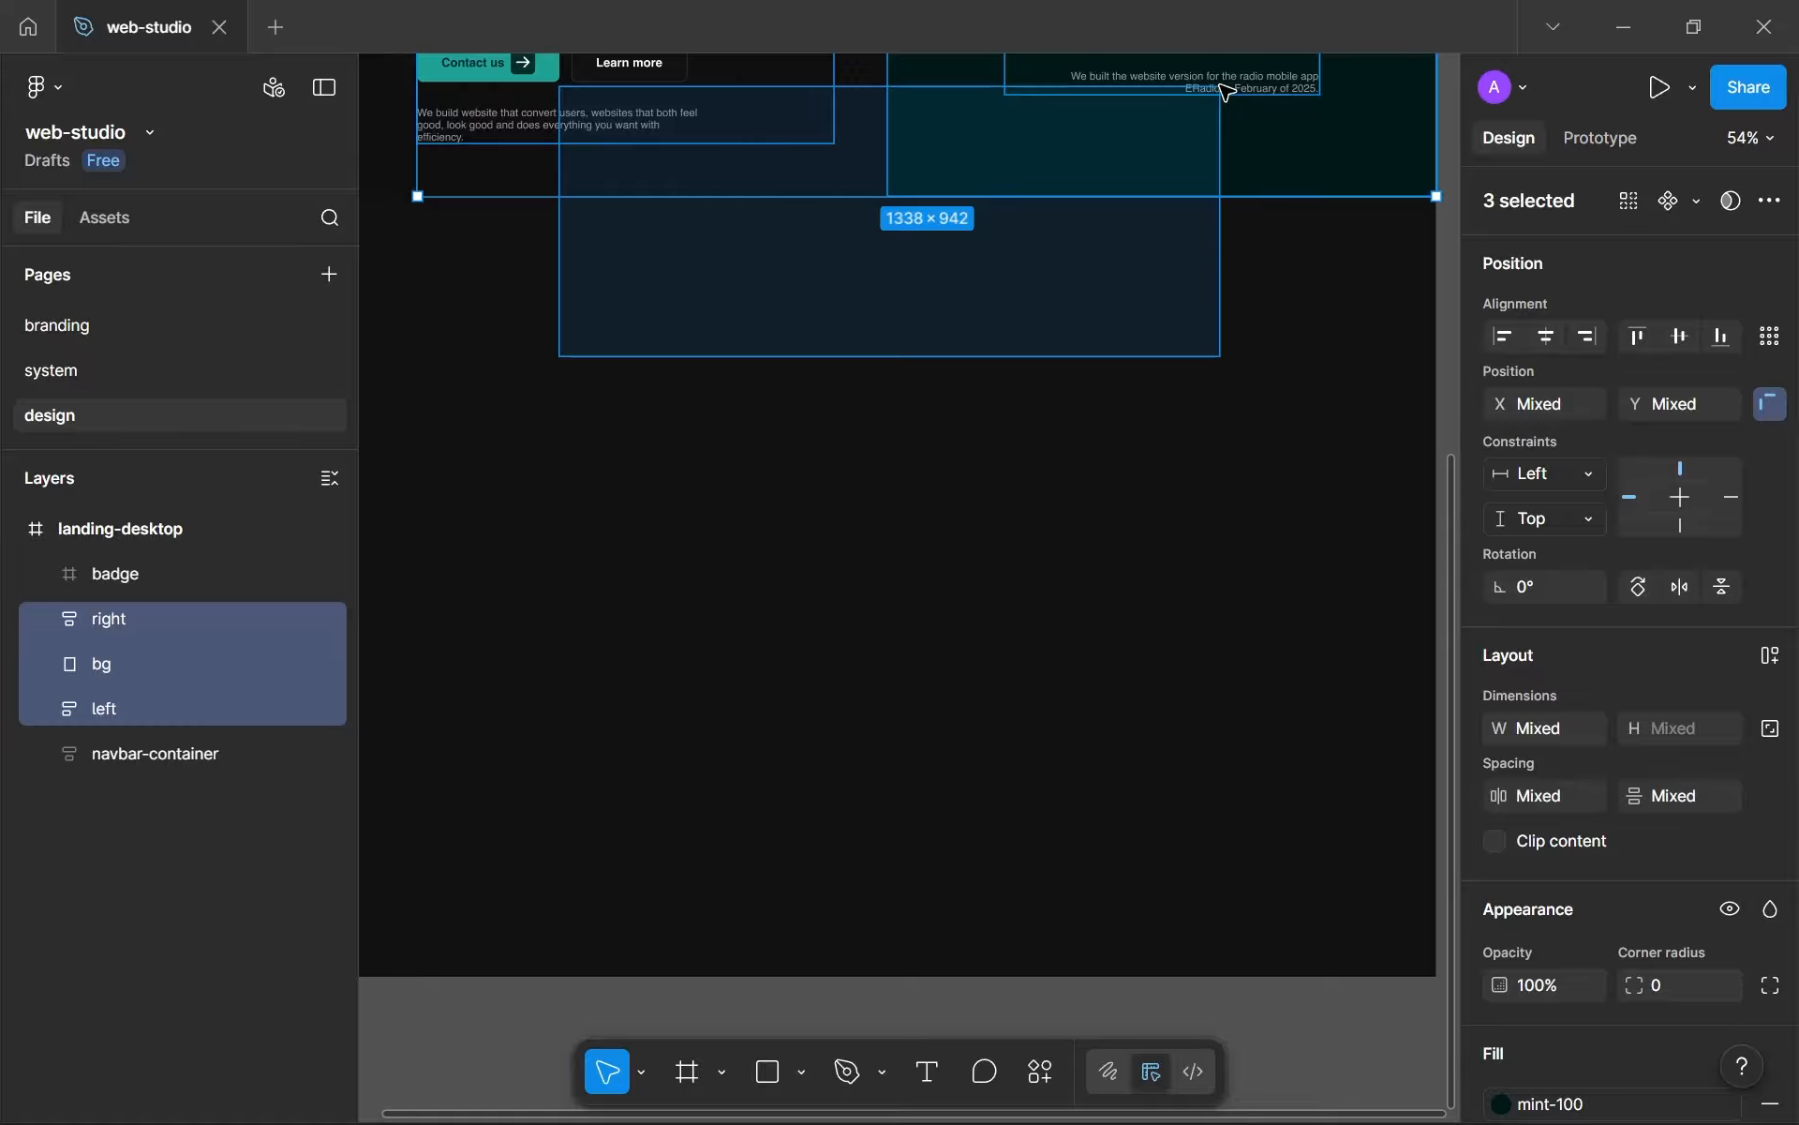
pyautogui.moveTo(1226, 91); pyautogui.dragTo(1225, 116)
pyautogui.moveTo(1340, 1120)
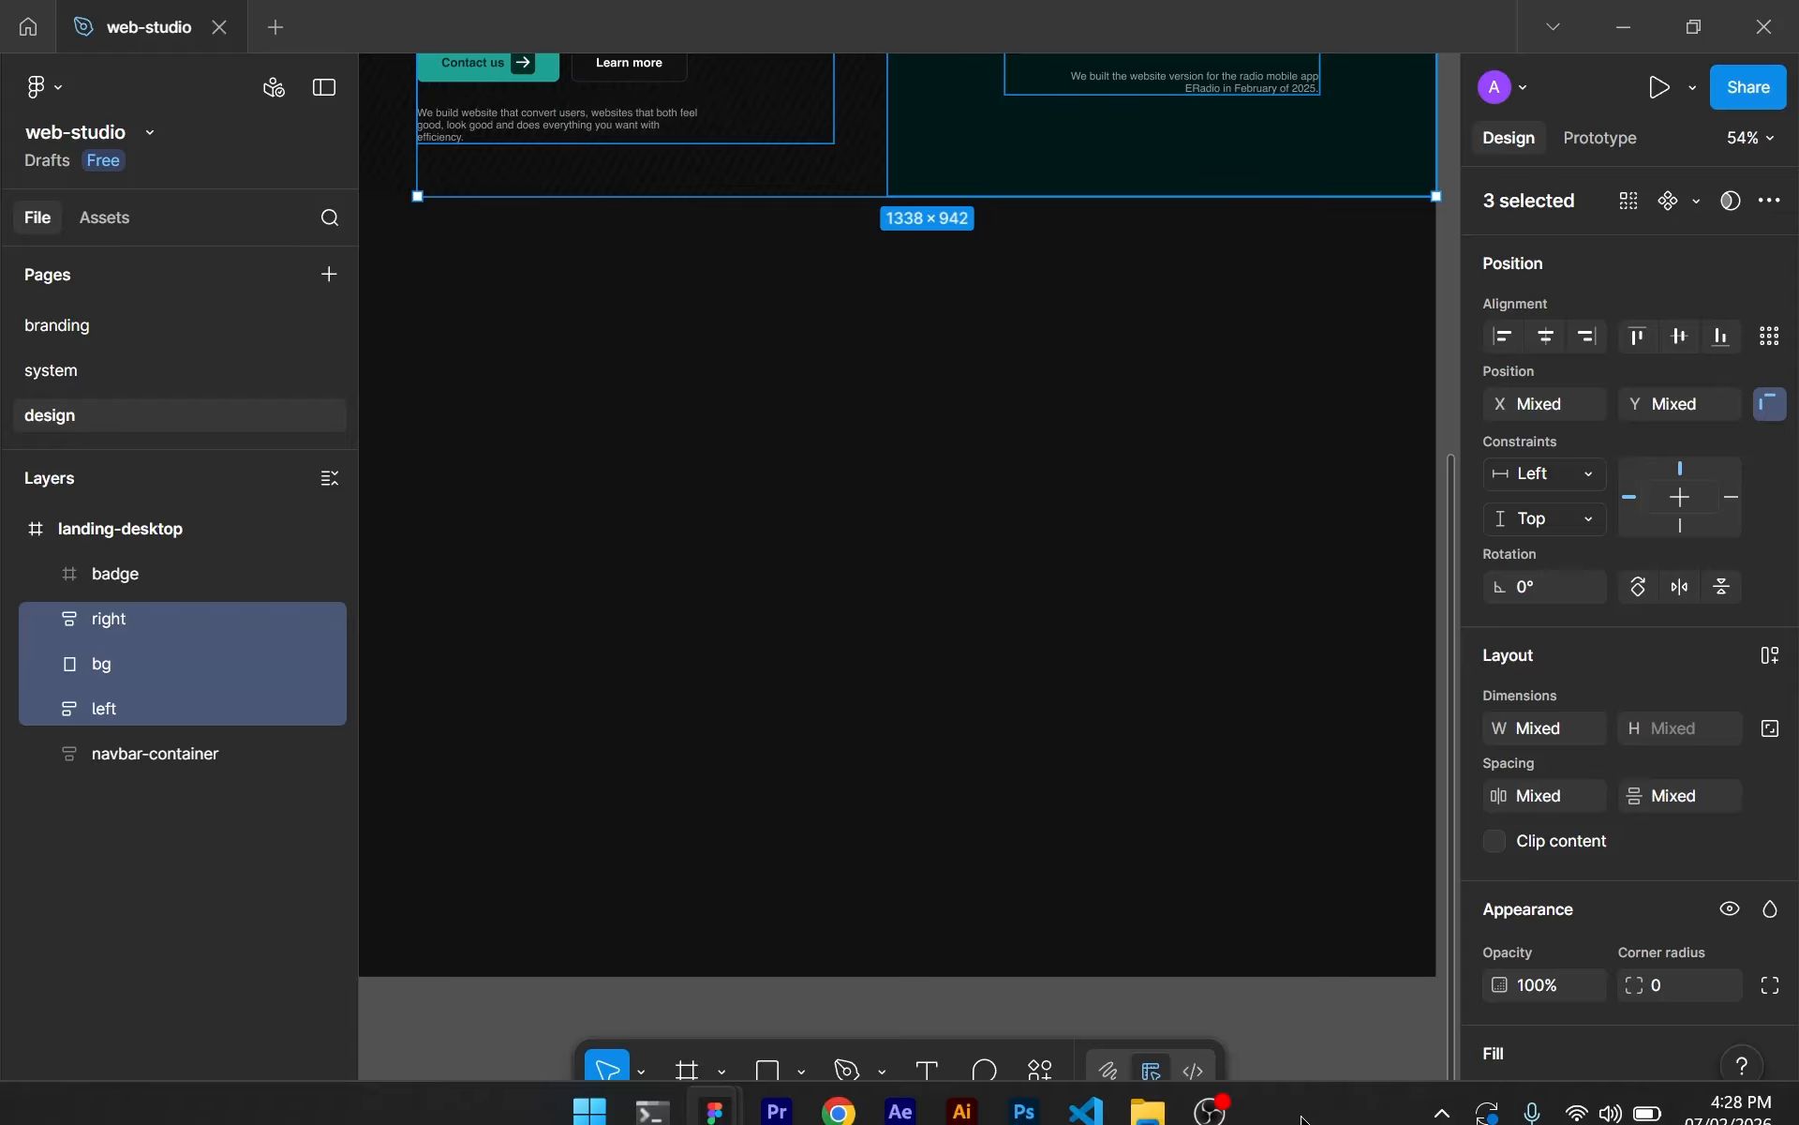
pyautogui.click(1342, 1022)
pyautogui.moveTo(1342, 1021); pyautogui.dragTo(1195, 810)
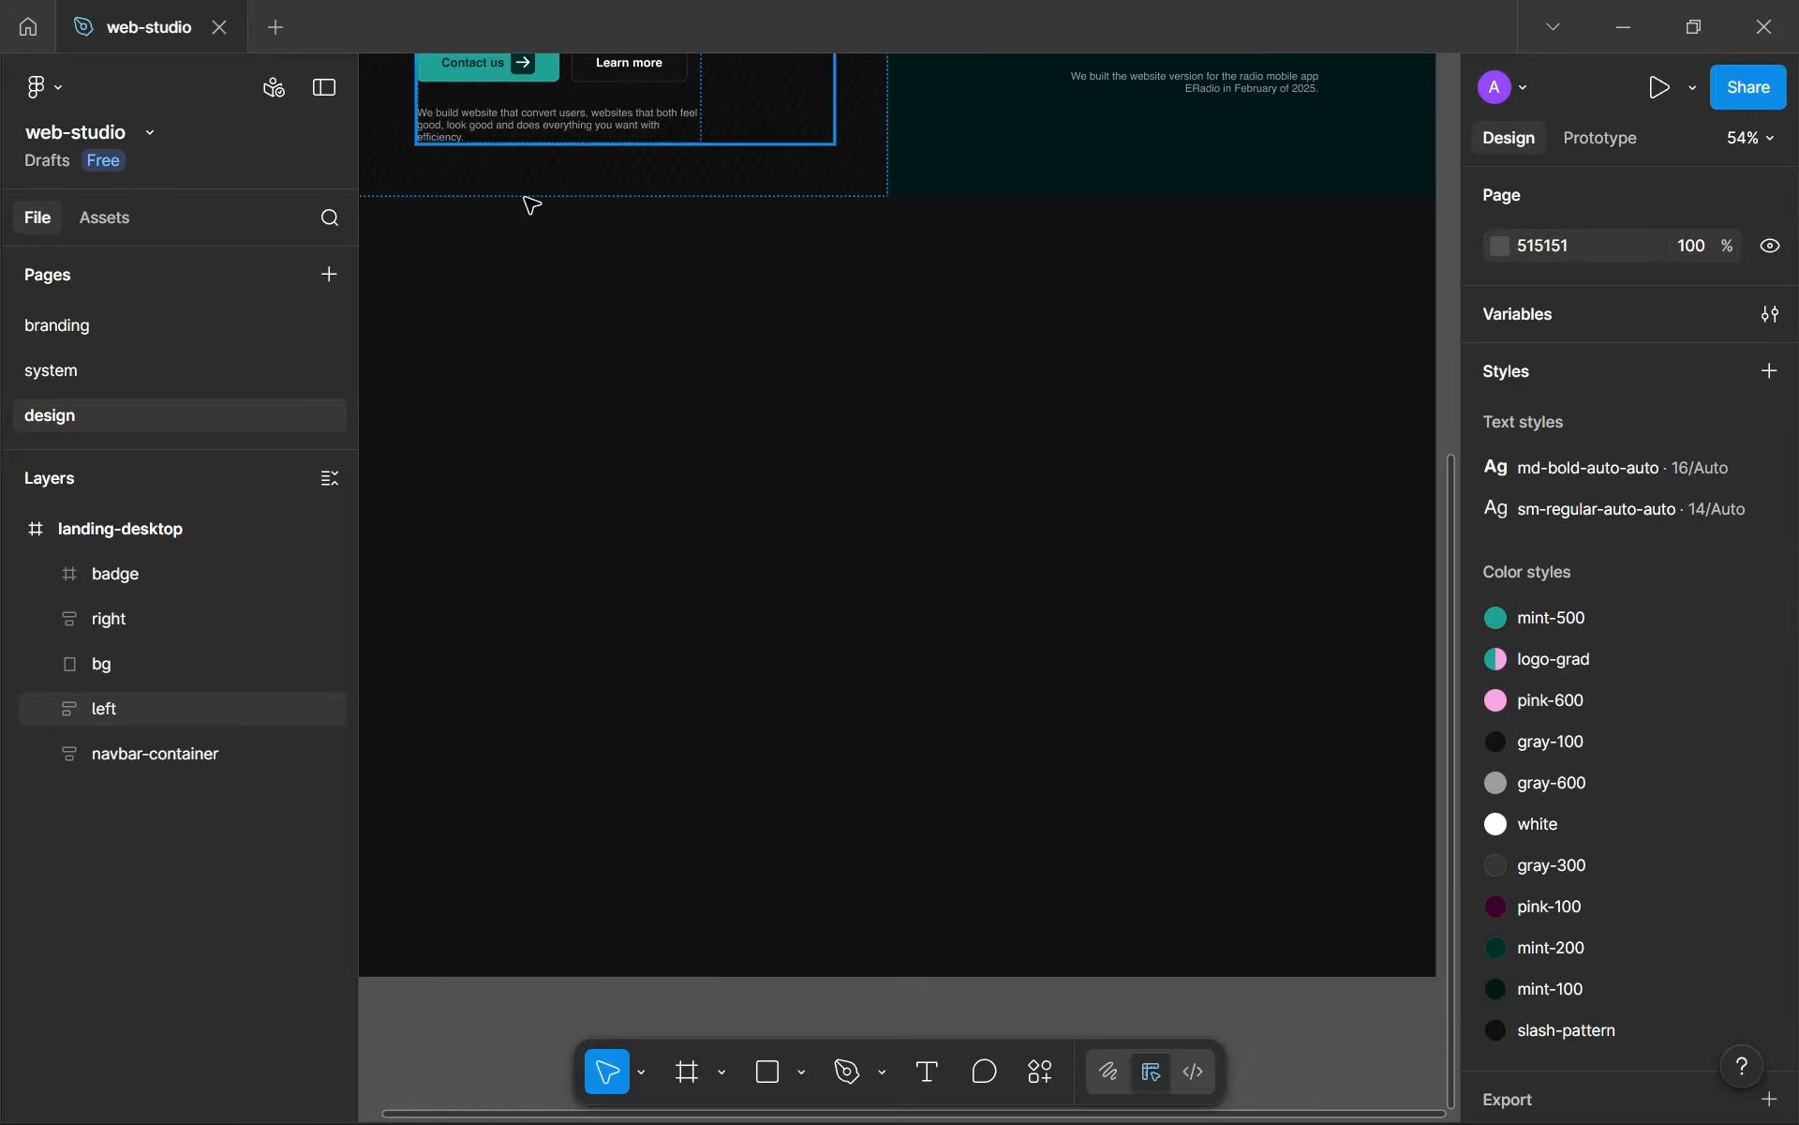
pyautogui.scroll(5, 570, 269)
pyautogui.keyDown('ctrl'); pyautogui.scroll(-1, 618, 462); pyautogui.keyUp('ctrl')
pyautogui.keyDown('ctrl'); pyautogui.scroll(3, 744, 466); pyautogui.keyUp('ctrl')
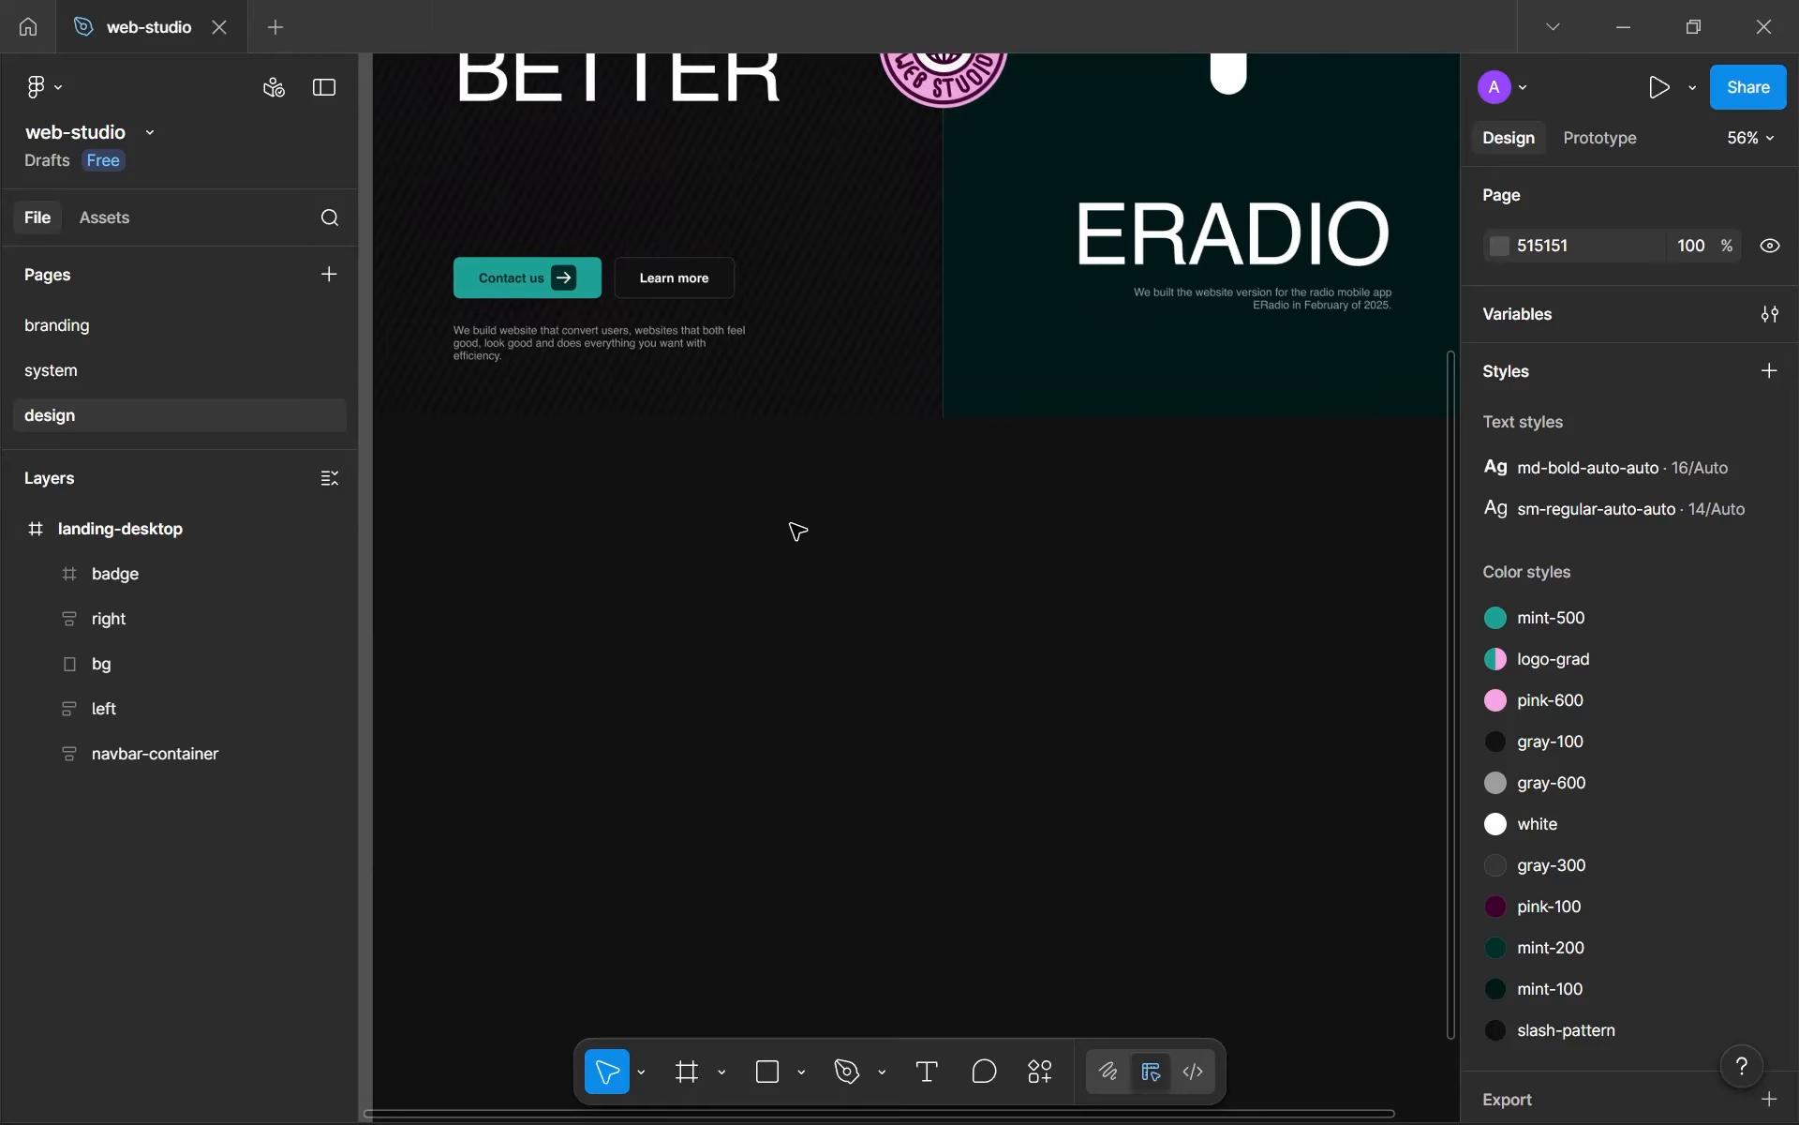
pyautogui.keyDown('ctrl'); pyautogui.scroll(-3, 759, 474); pyautogui.keyUp('ctrl')
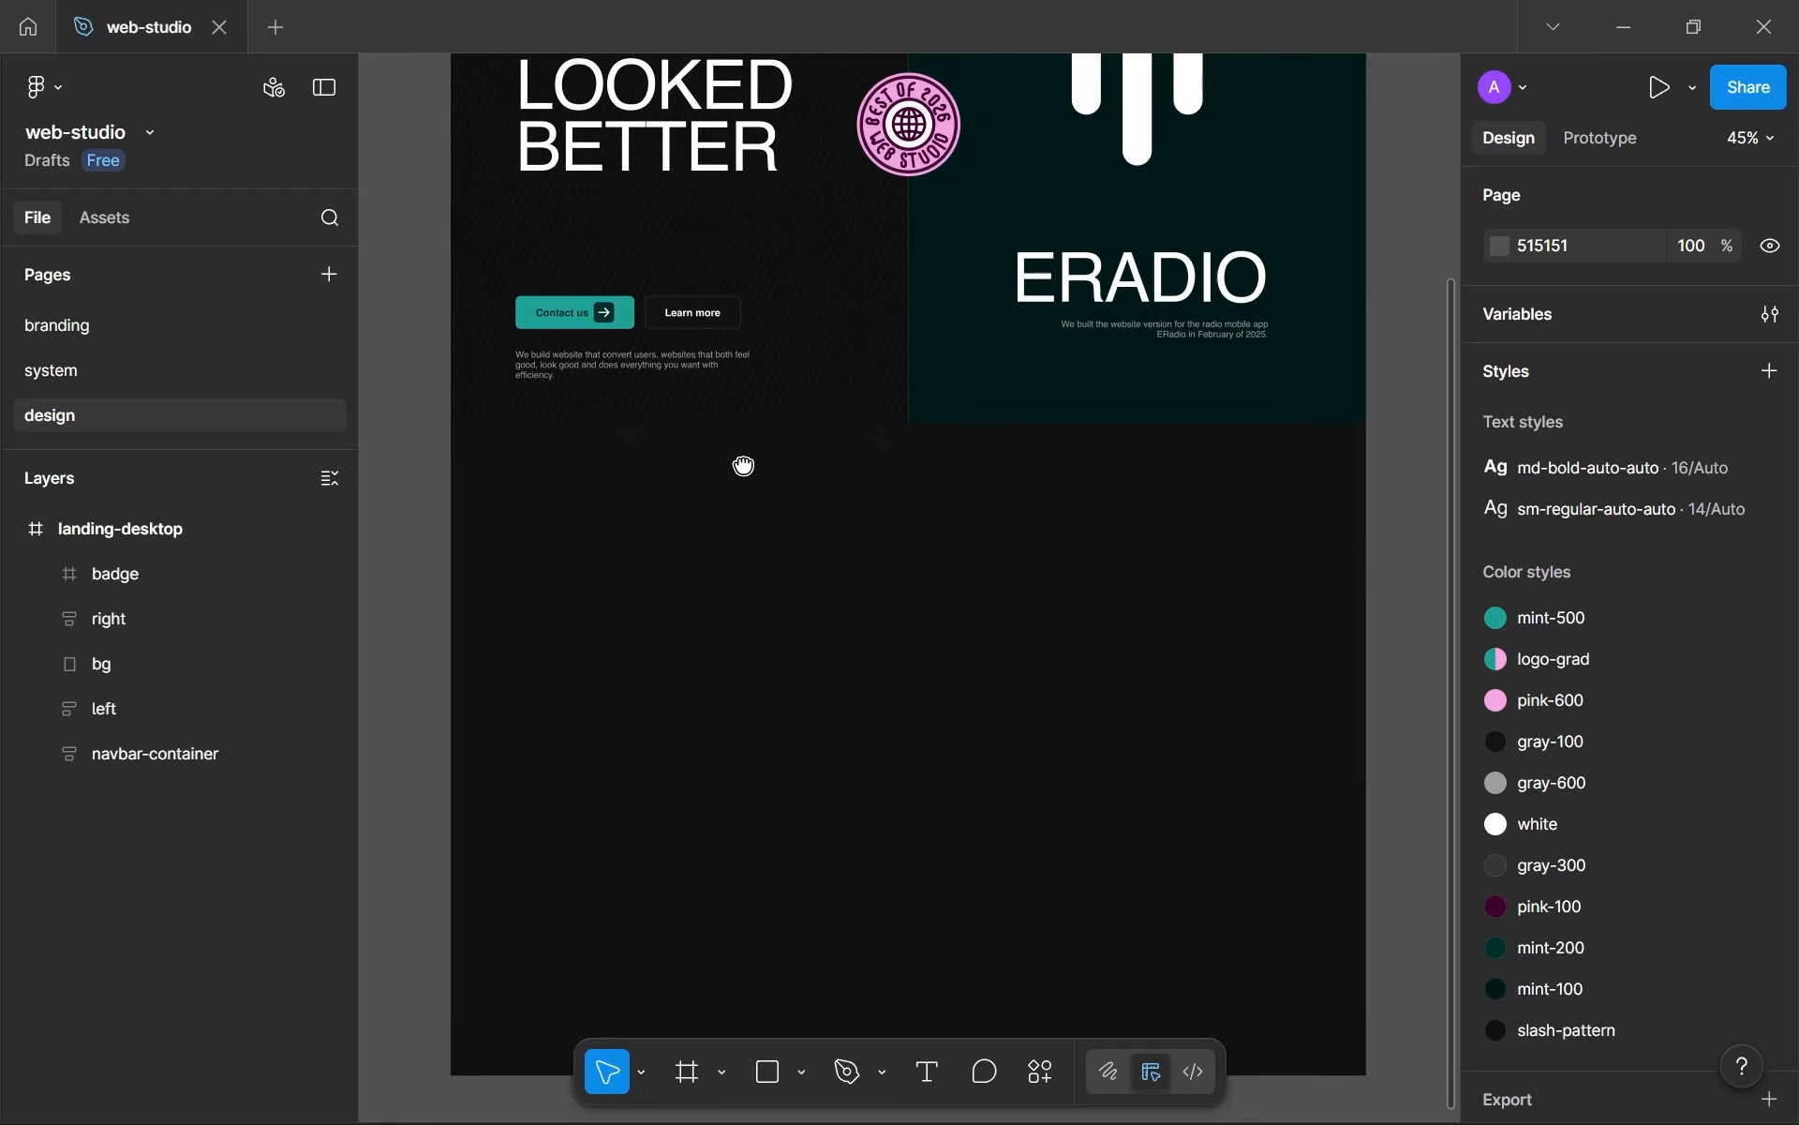
pyautogui.moveTo(743, 466); pyautogui.dragTo(732, 459)
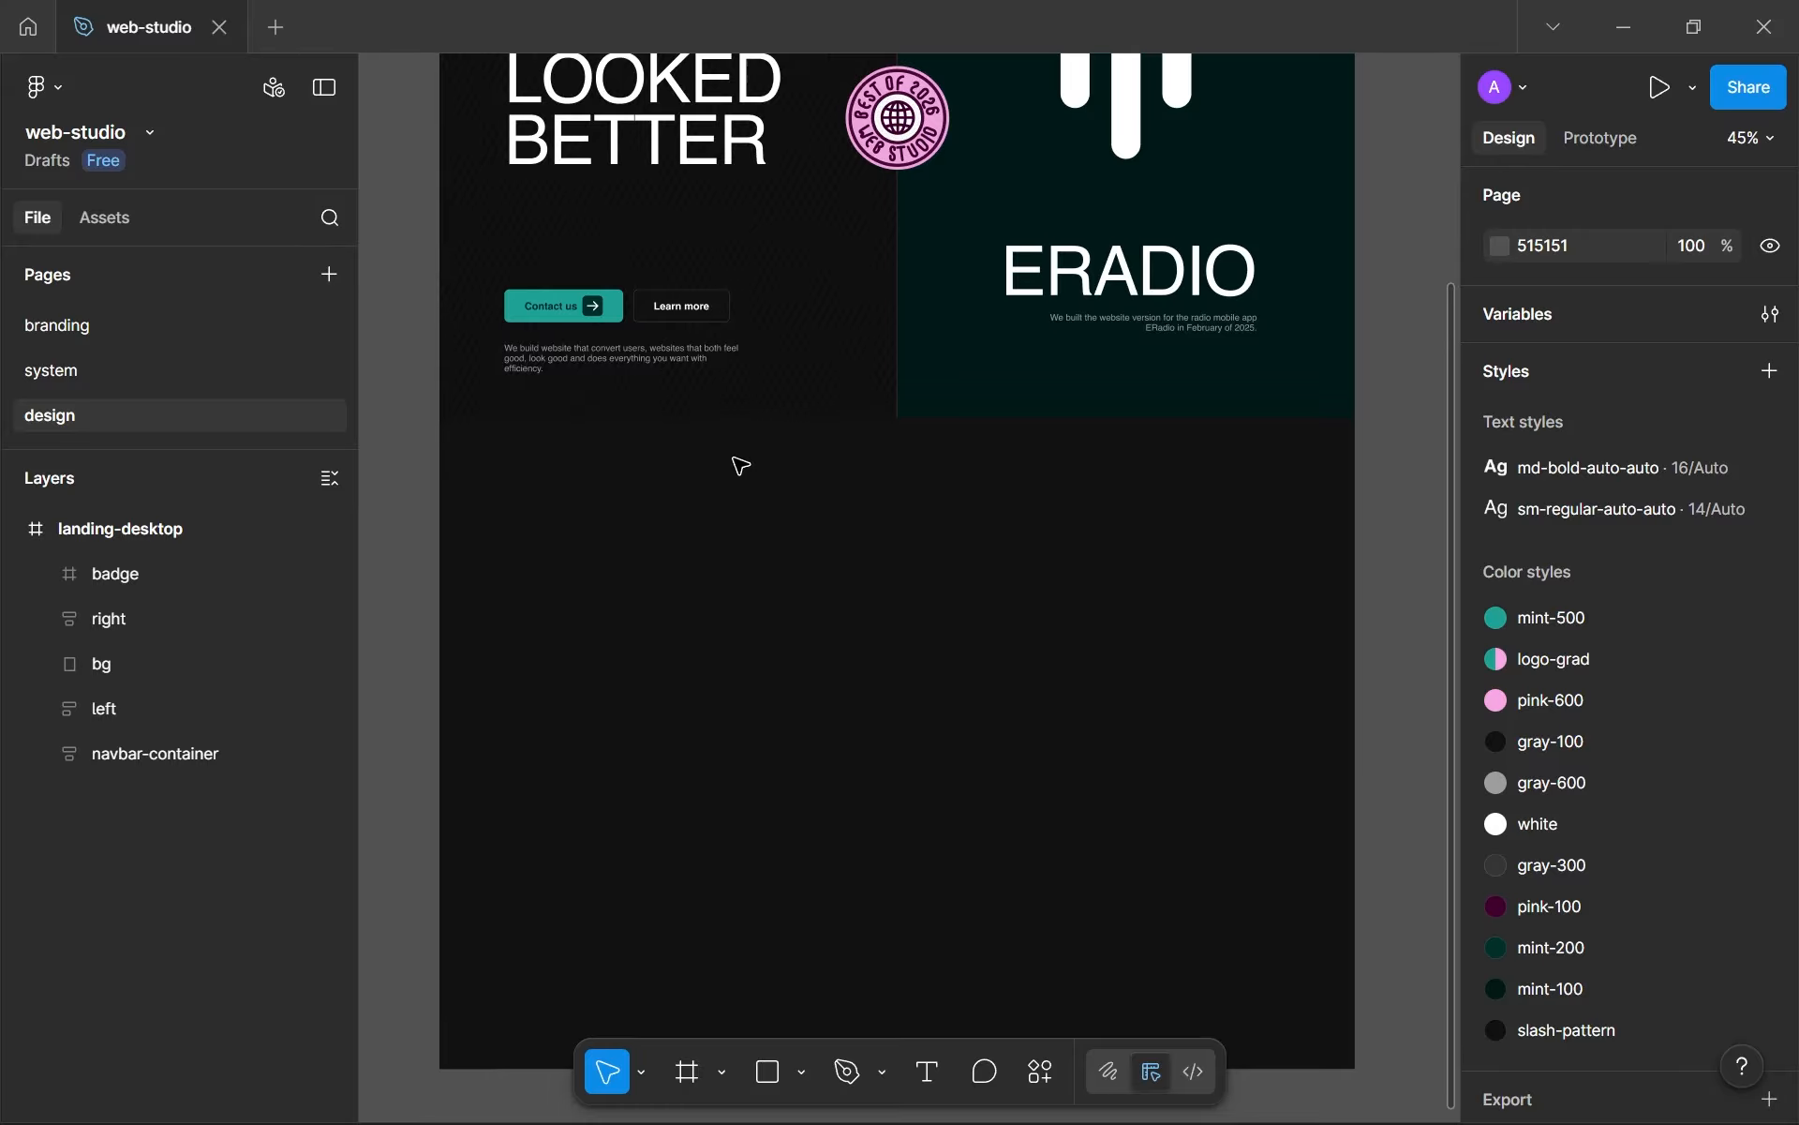
pyautogui.scroll(1, 855, 497)
pyautogui.scroll(-2, 856, 497)
pyautogui.scroll(5, 855, 495)
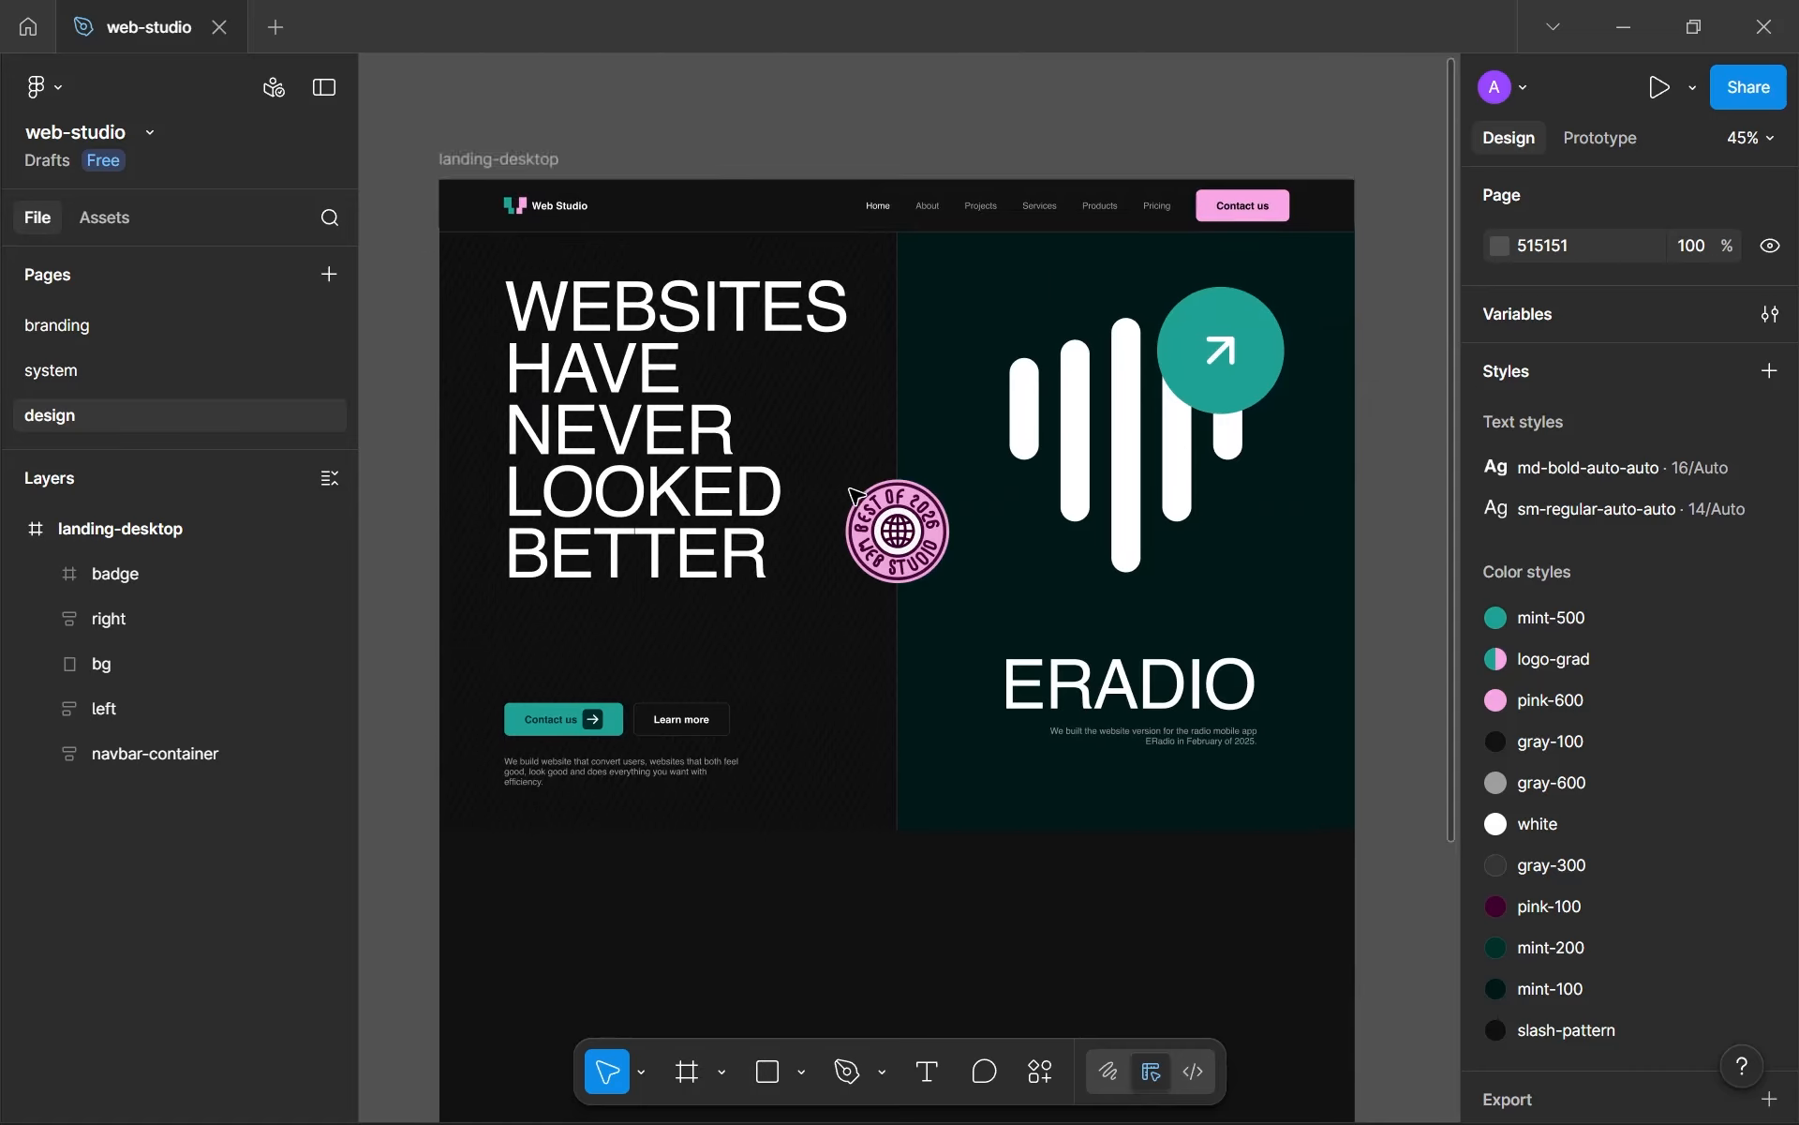
pyautogui.hscroll(-1, 852, 494)
pyautogui.scroll(-2, 900, 441)
pyautogui.scroll(1, 900, 543)
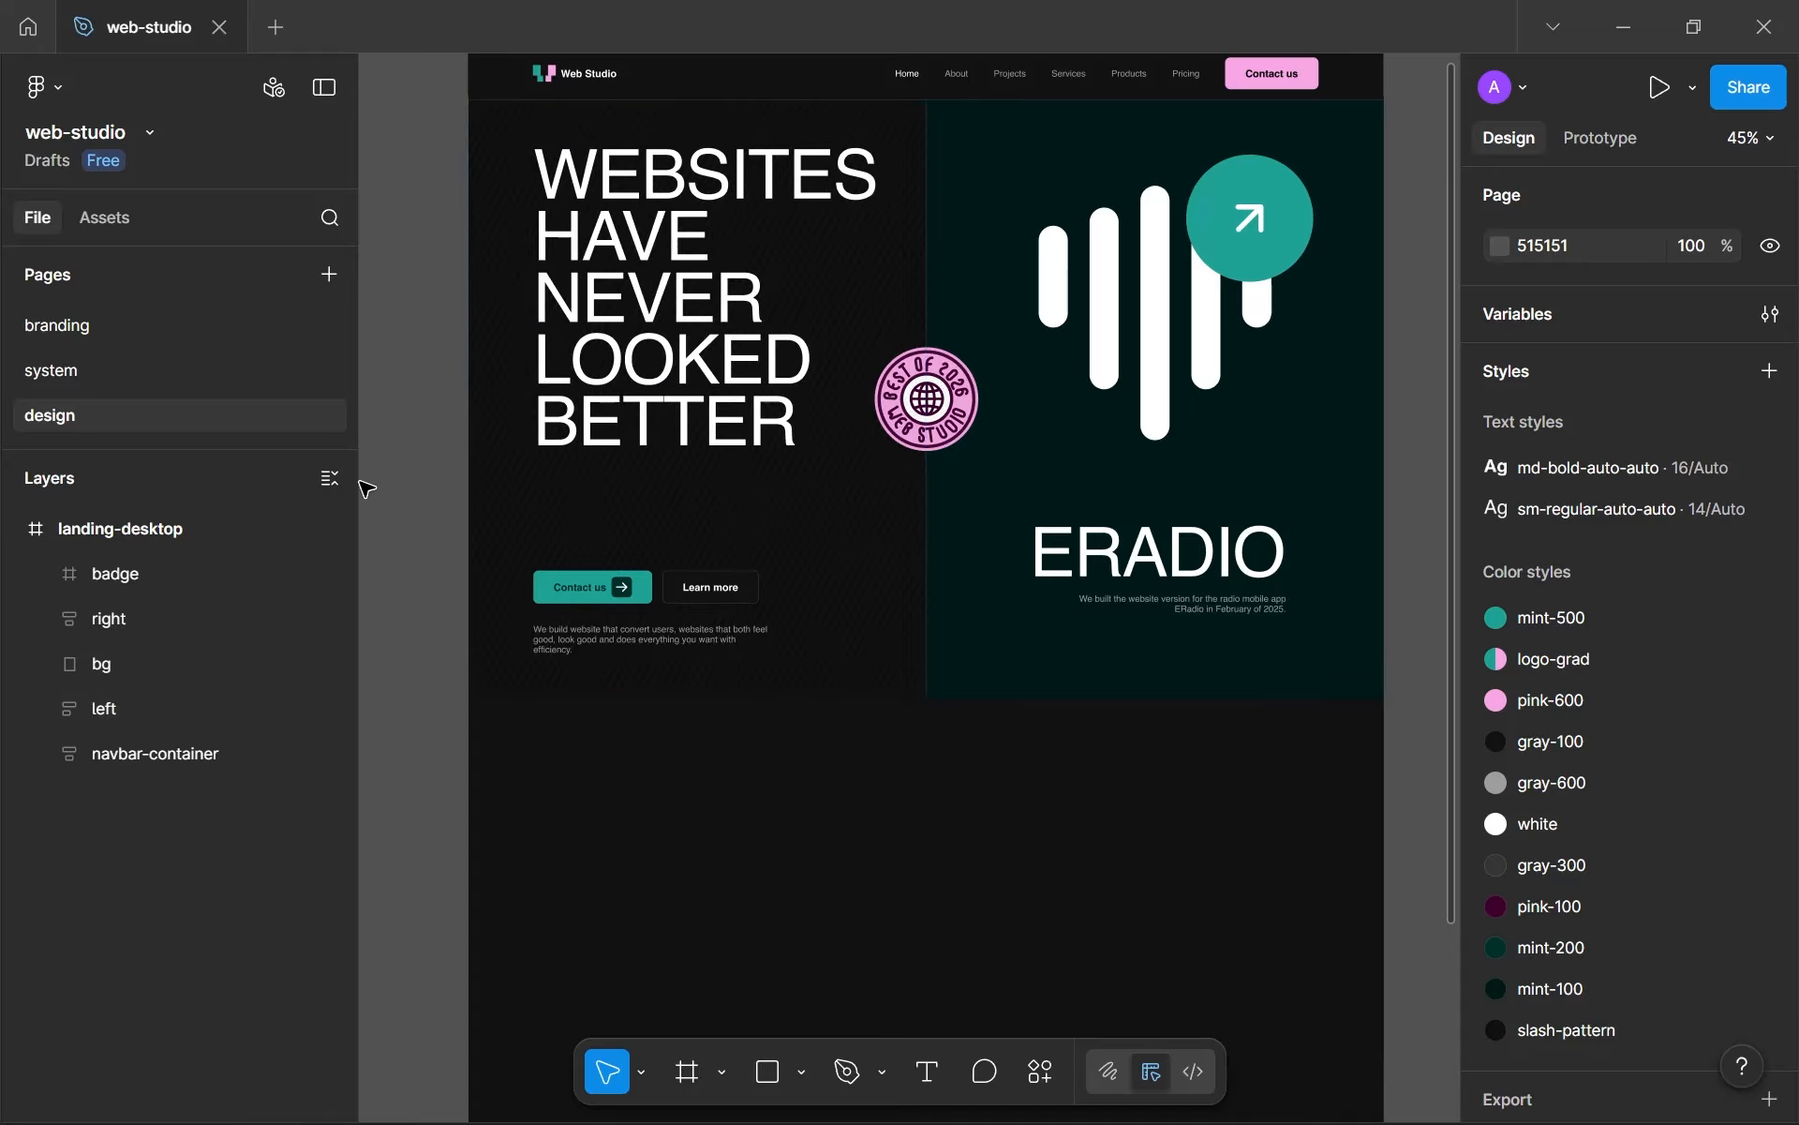
# - Review the color swatches, font and typography samples on the system page
pyautogui.click(188, 368)
pyautogui.scroll(-5, 847, 675)
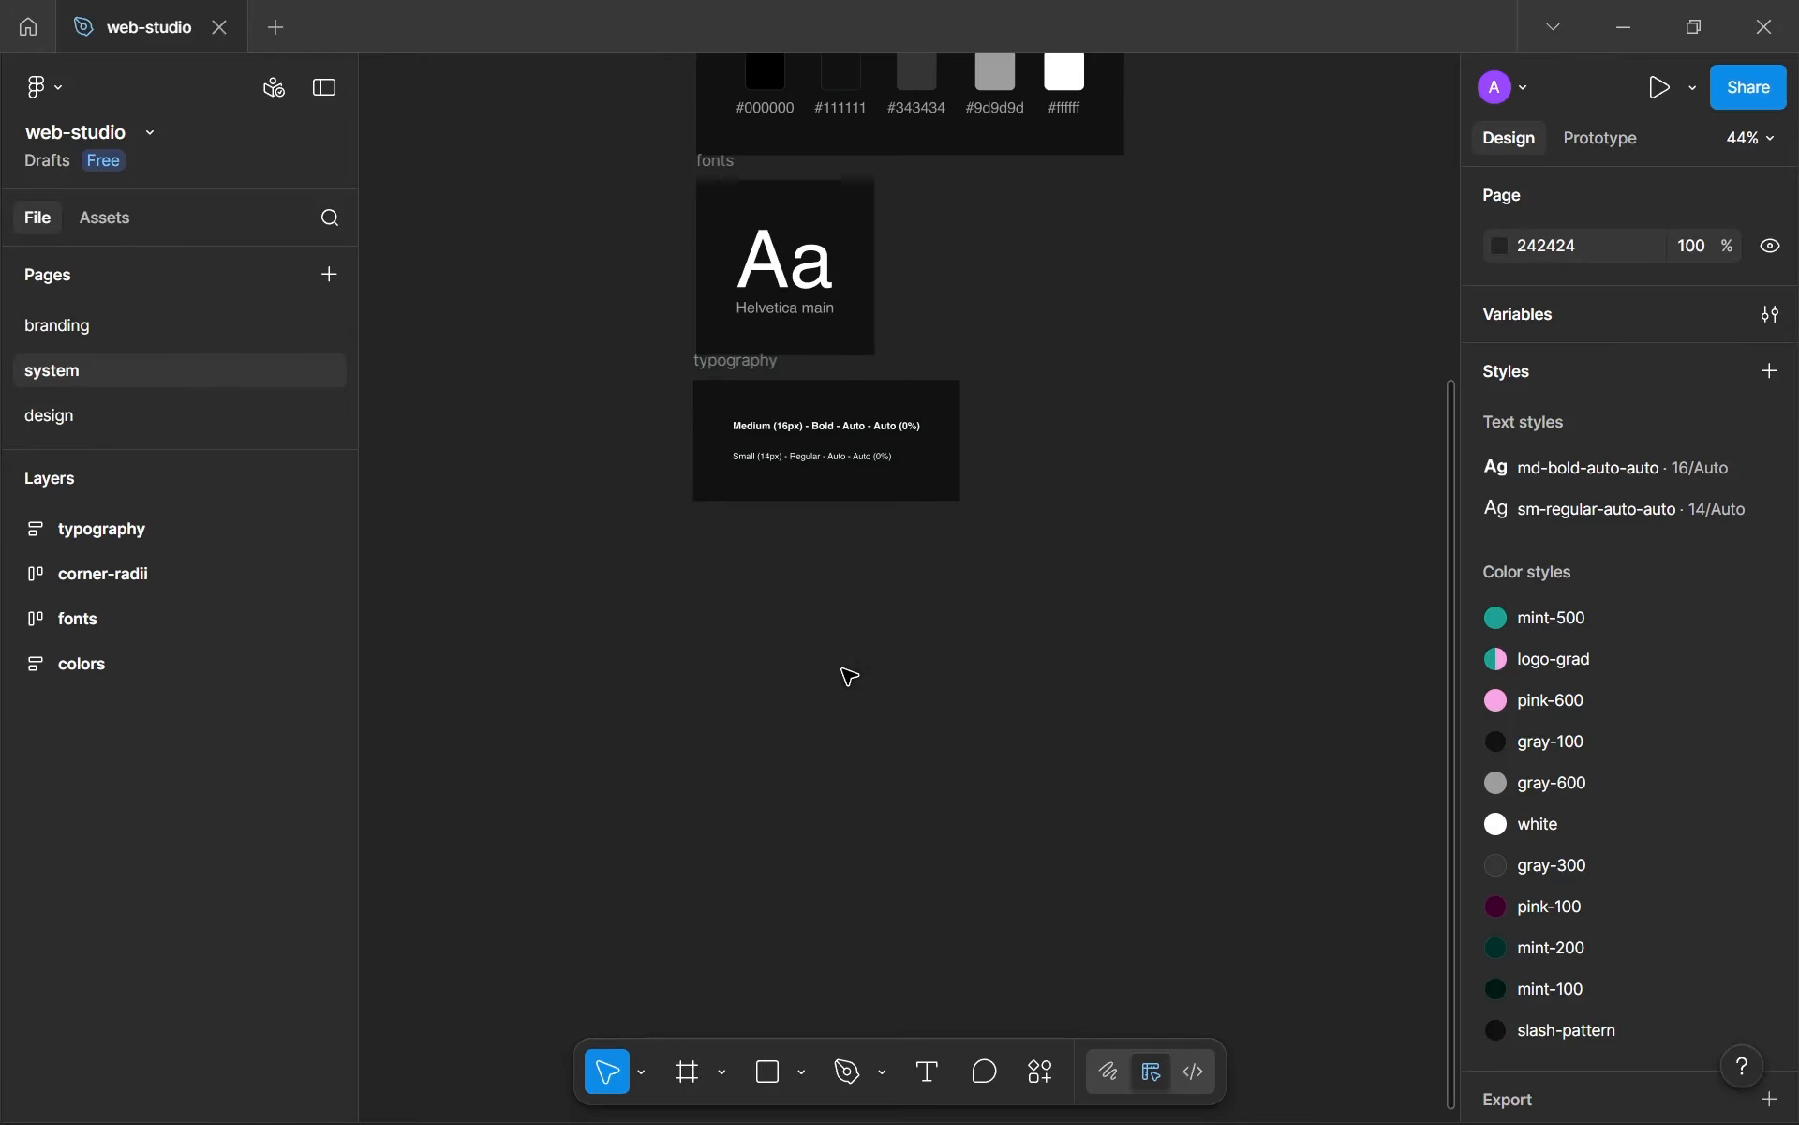
pyautogui.scroll(5, 848, 675)
pyautogui.scroll(-8, 742, 587)
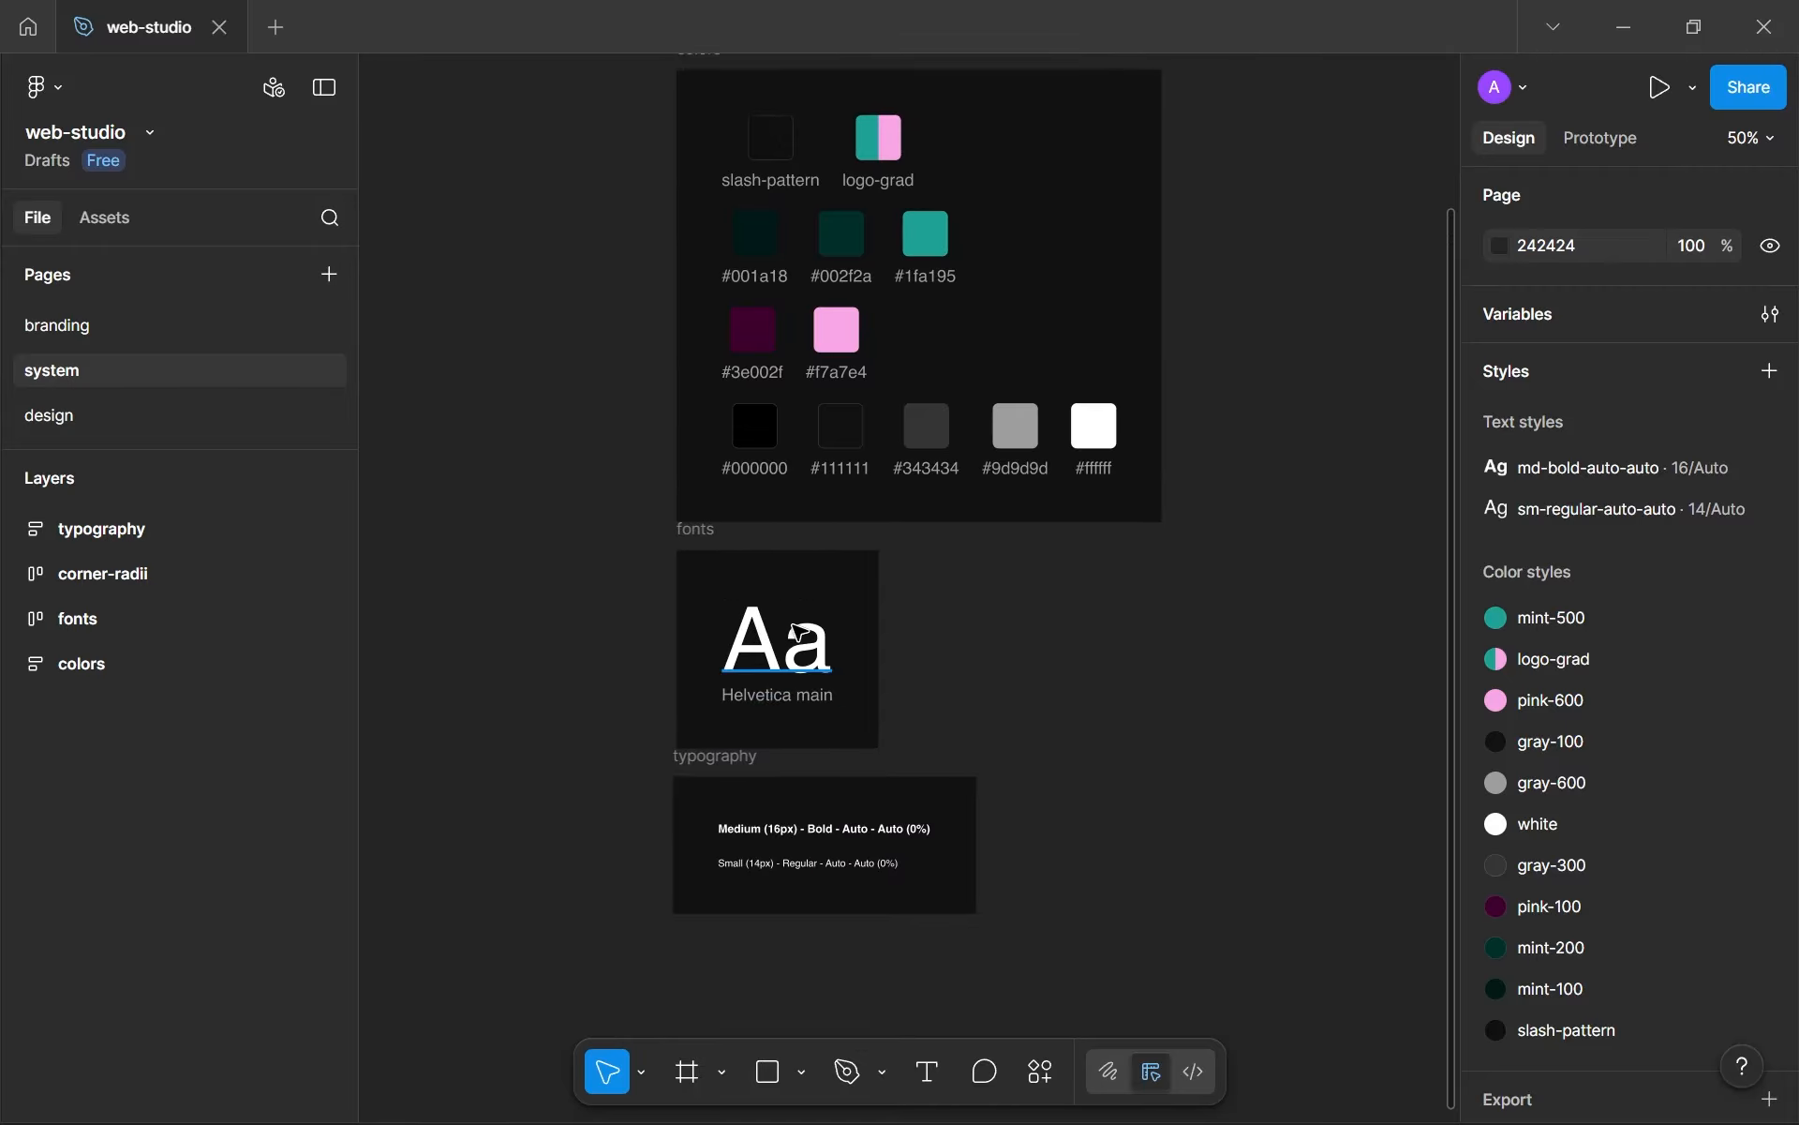
# - Return to the design page and inspect the typography settings of the hero headline text
pyautogui.click(180, 417)
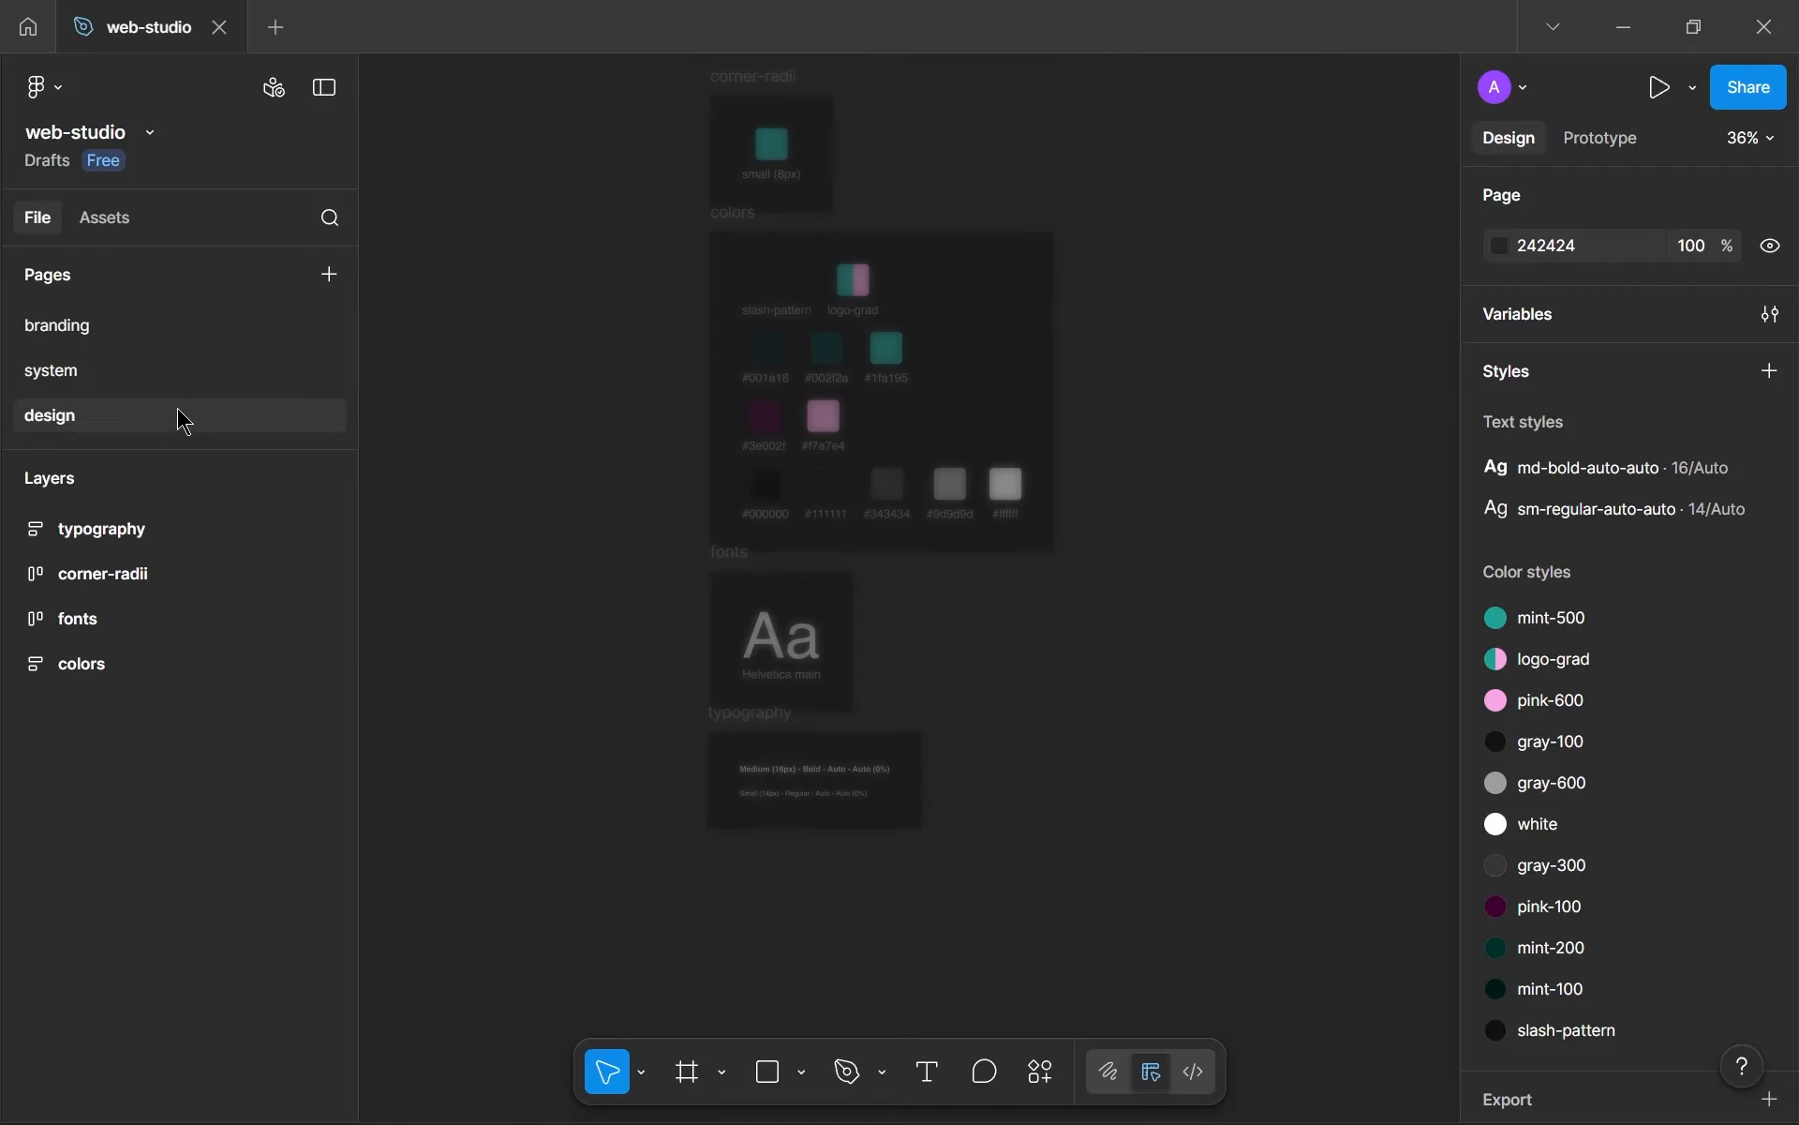
pyautogui.scroll(3, 623, 399)
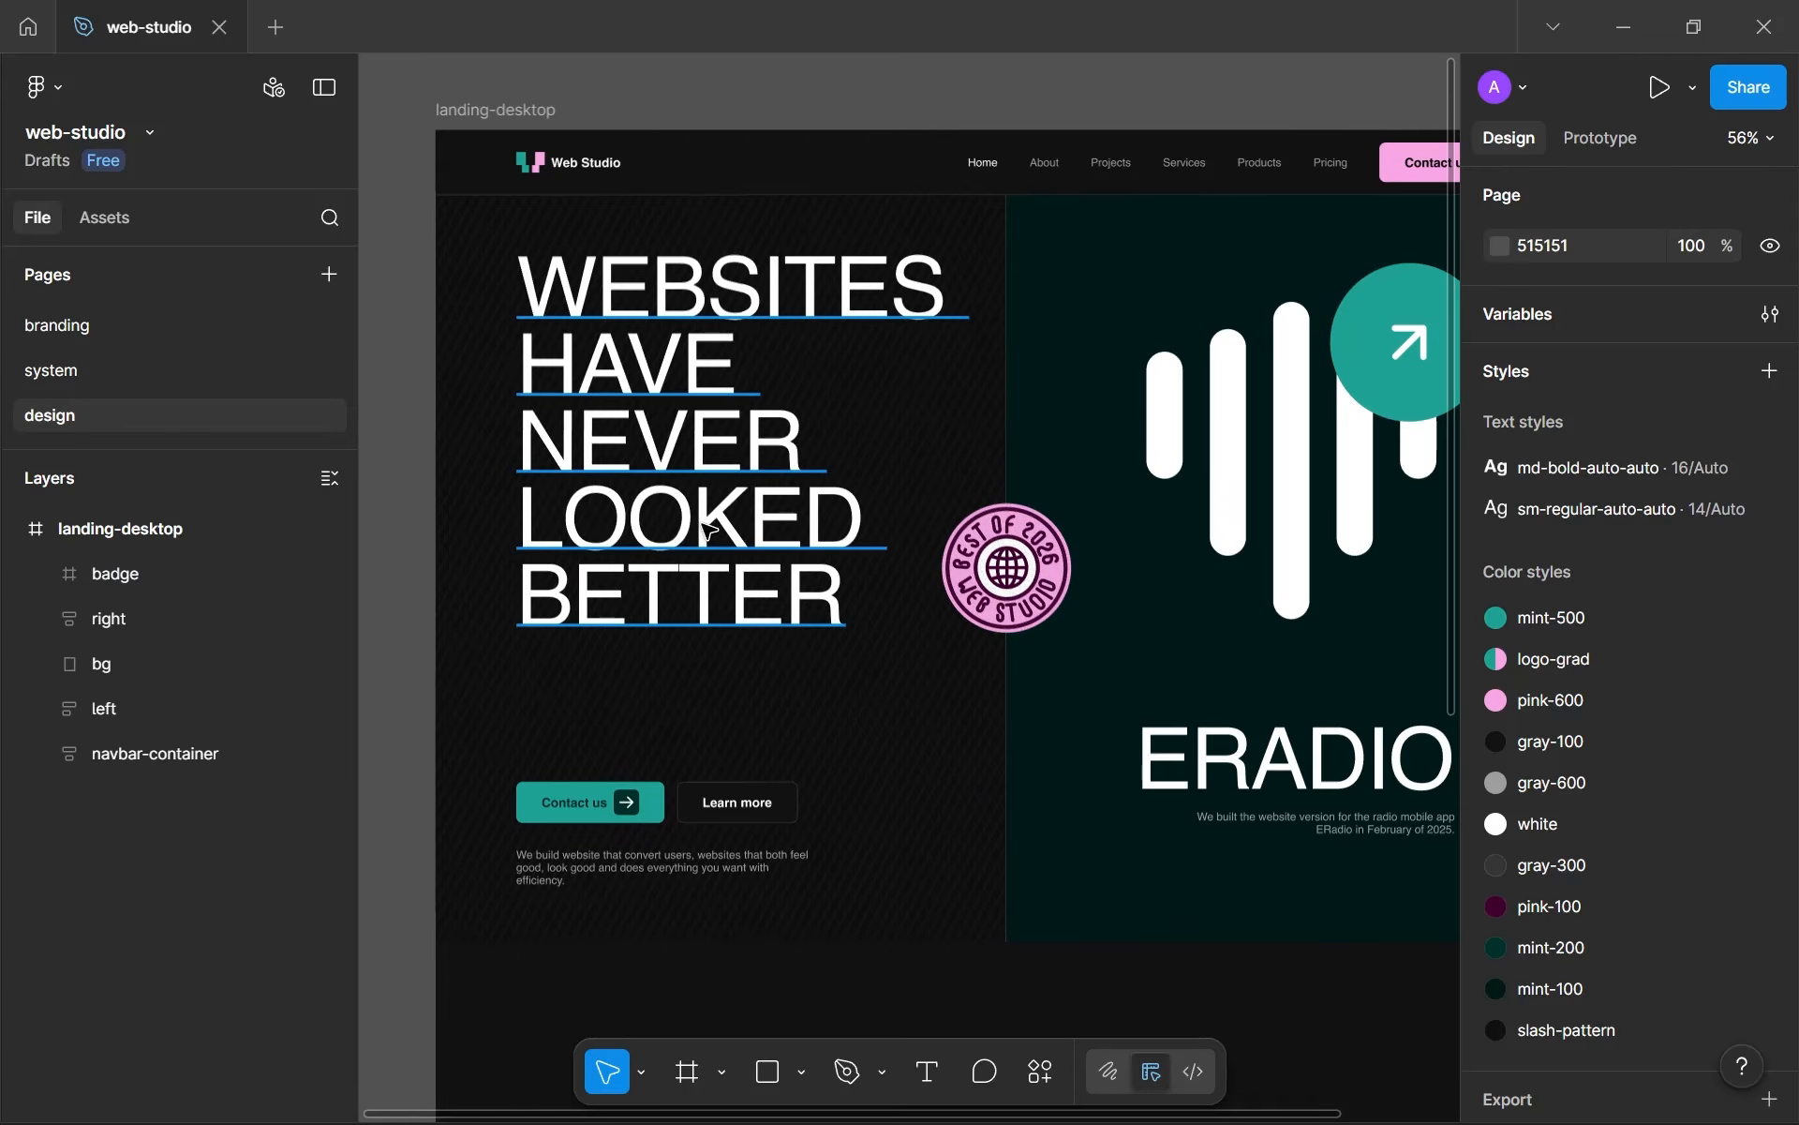
pyautogui.click(1064, 599)
pyautogui.scroll(-5, 1621, 769)
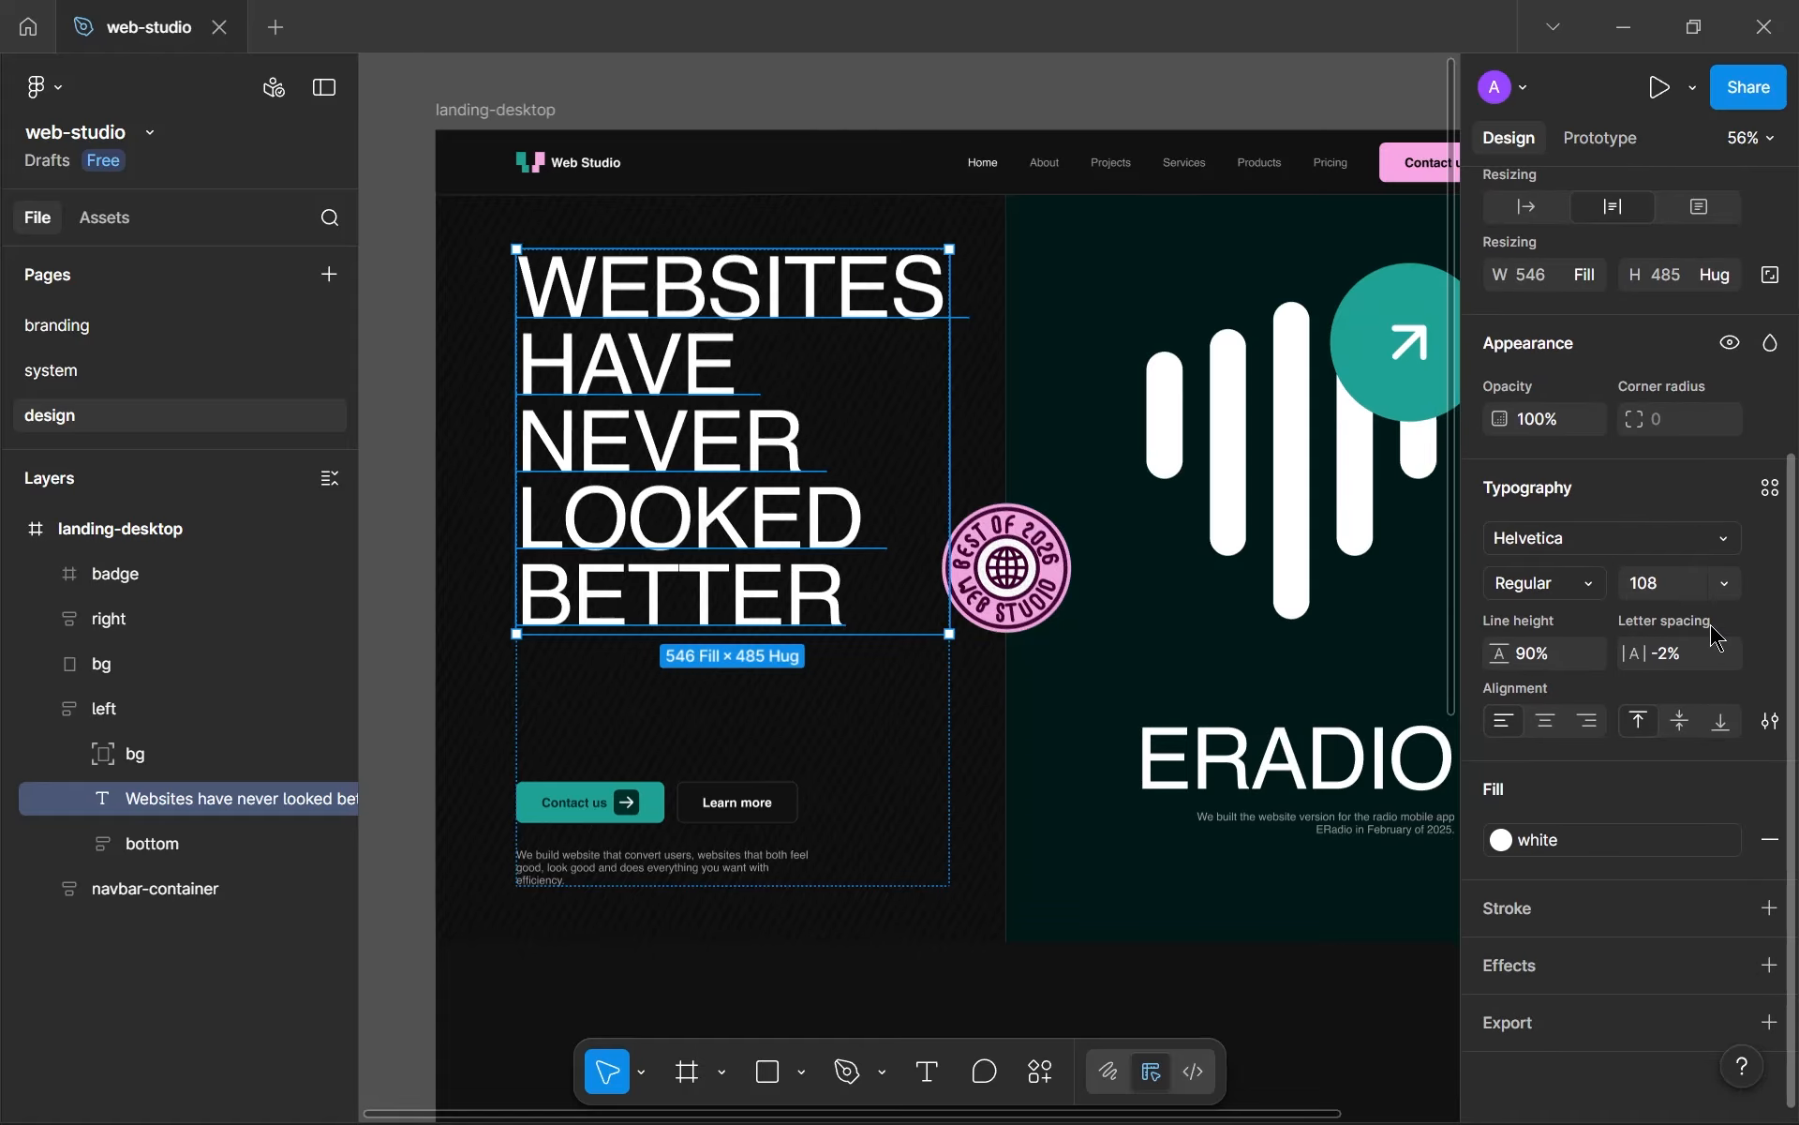
# - Start a new text style from the hero headline and name it 2xl-regular-full-compact
pyautogui.click(1762, 492)
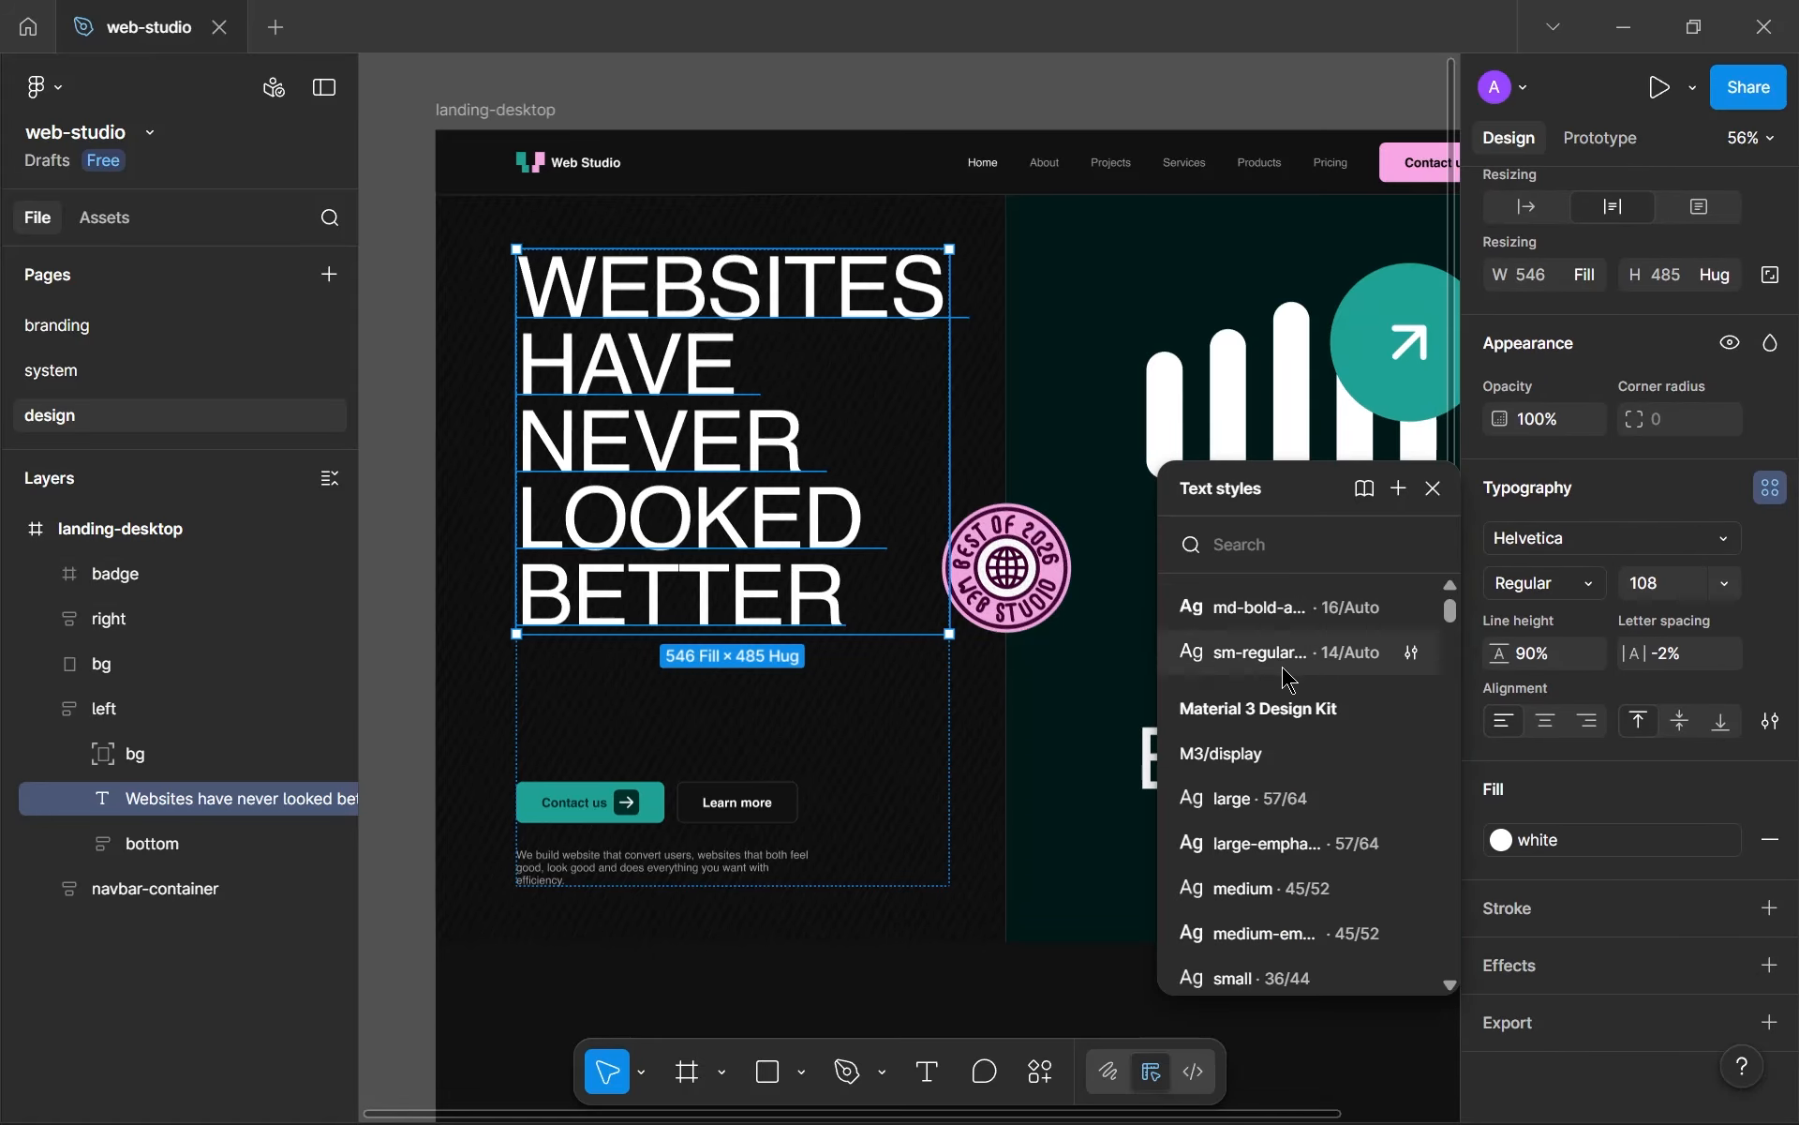
pyautogui.click(1399, 488)
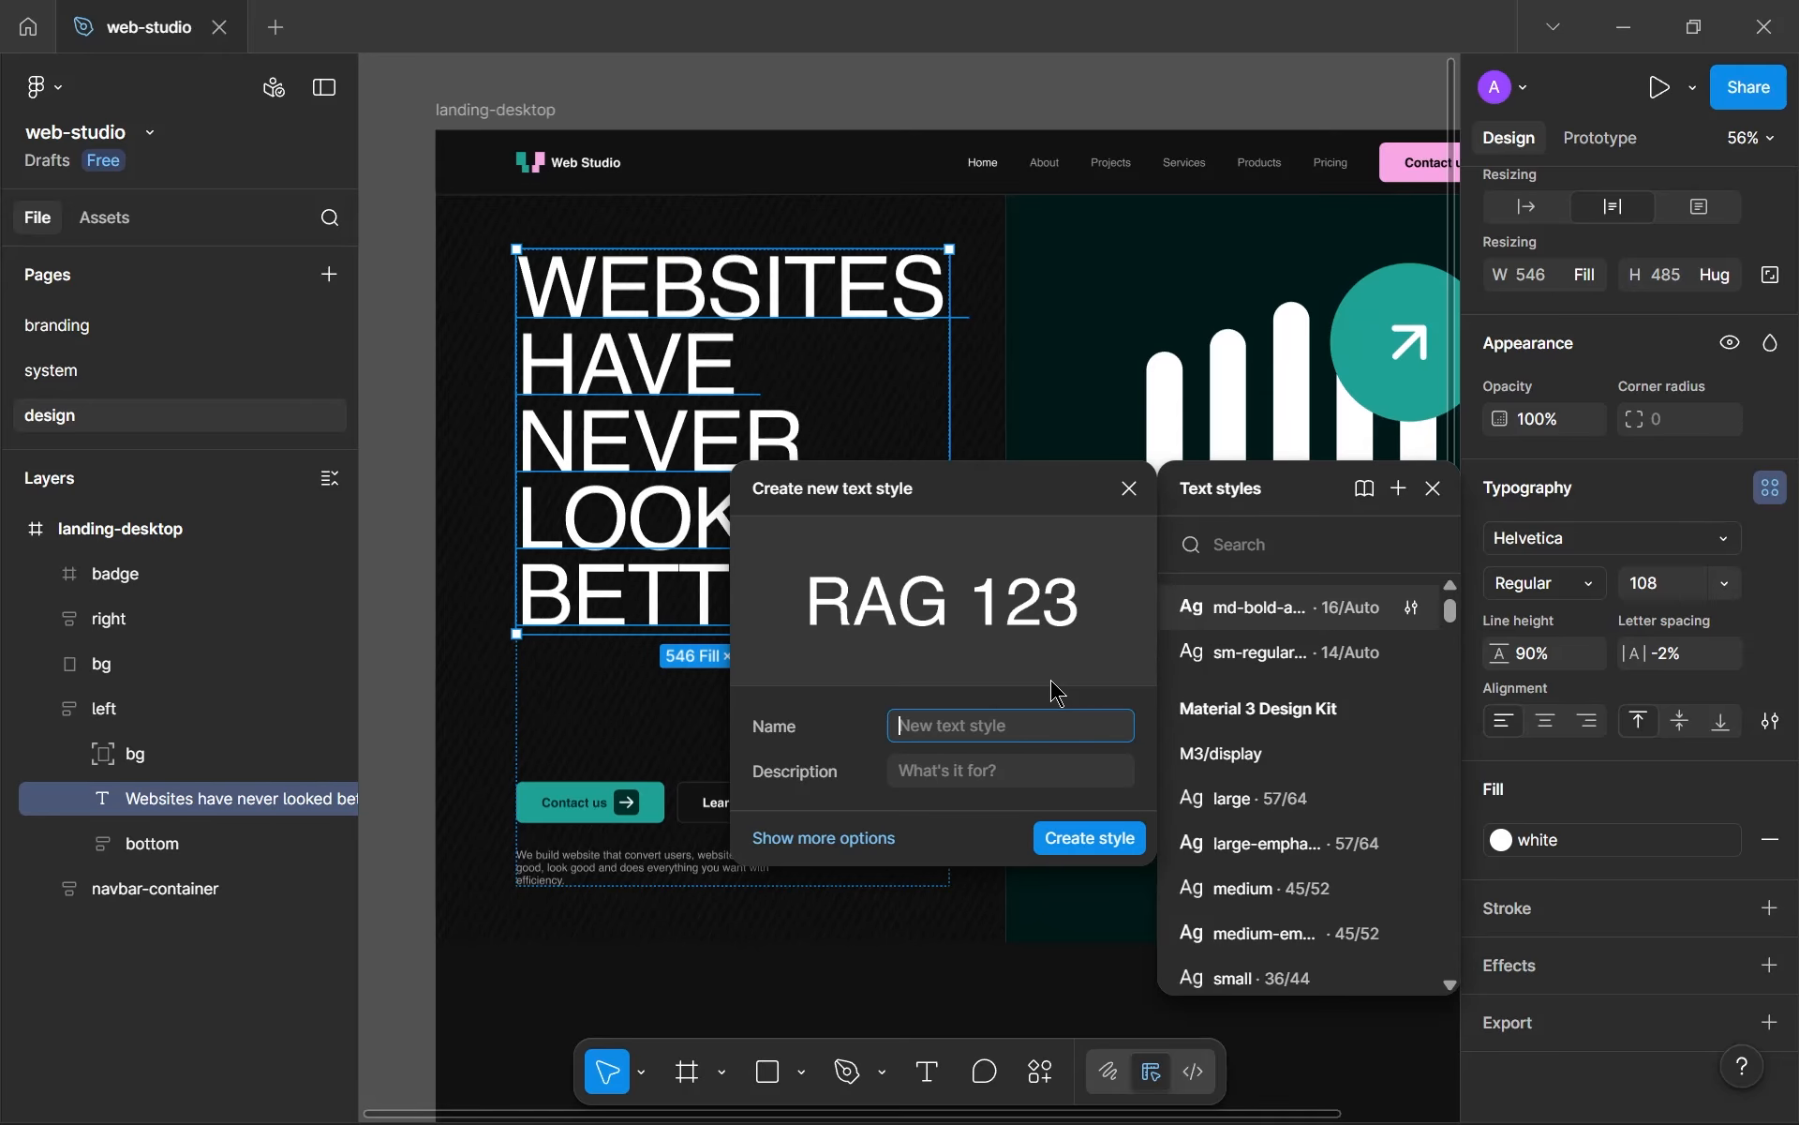
pyautogui.write('3x')
pyautogui.press('BackSpace')
pyautogui.write('2xl')
pyautogui.write('-')
pyautogui.write('regular')
pyautogui.write('-auto-')
pyautogui.press('BackSpace')
pyautogui.press('BackSpace')
pyautogui.press('BackSpace')
pyautogui.press('BackSpace')
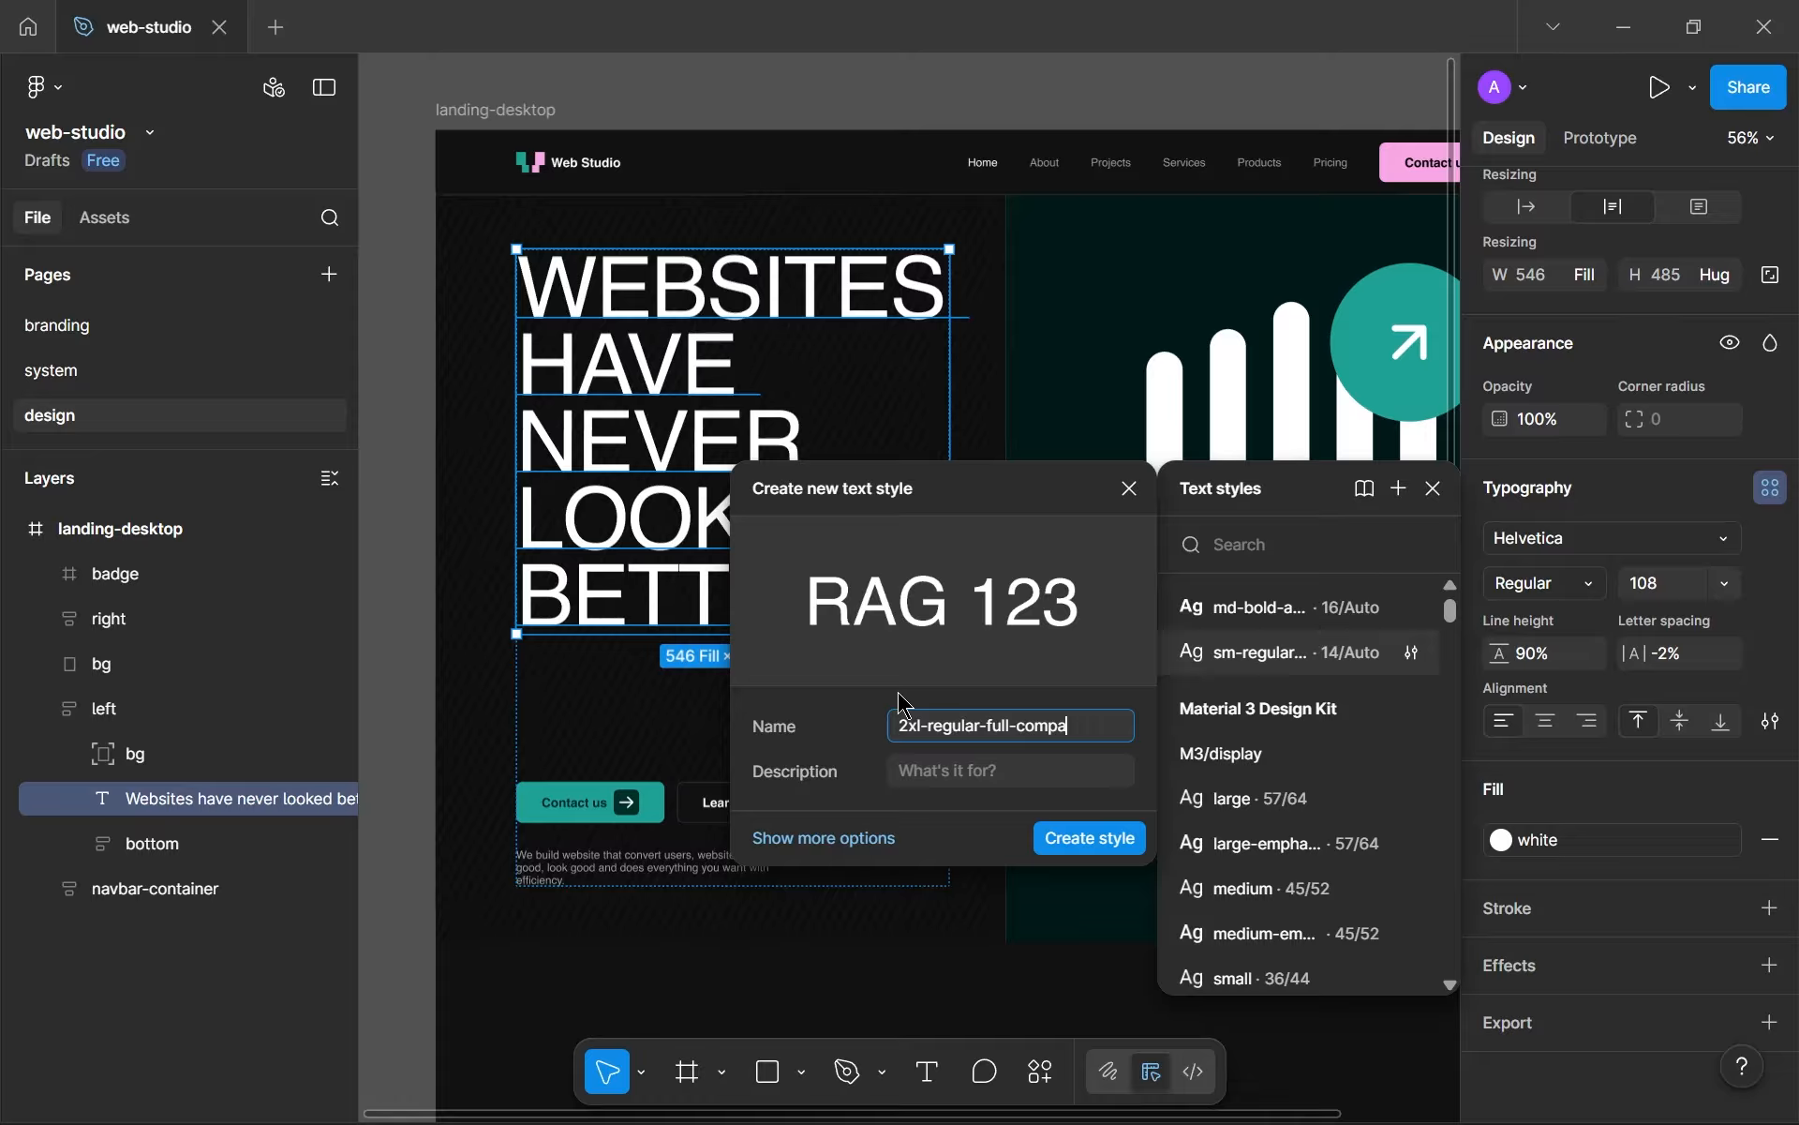
# - Check the parts of the new text style's name against the headline's typography settings and create the style
pyautogui.moveTo(1097, 725); pyautogui.dragTo(902, 750)
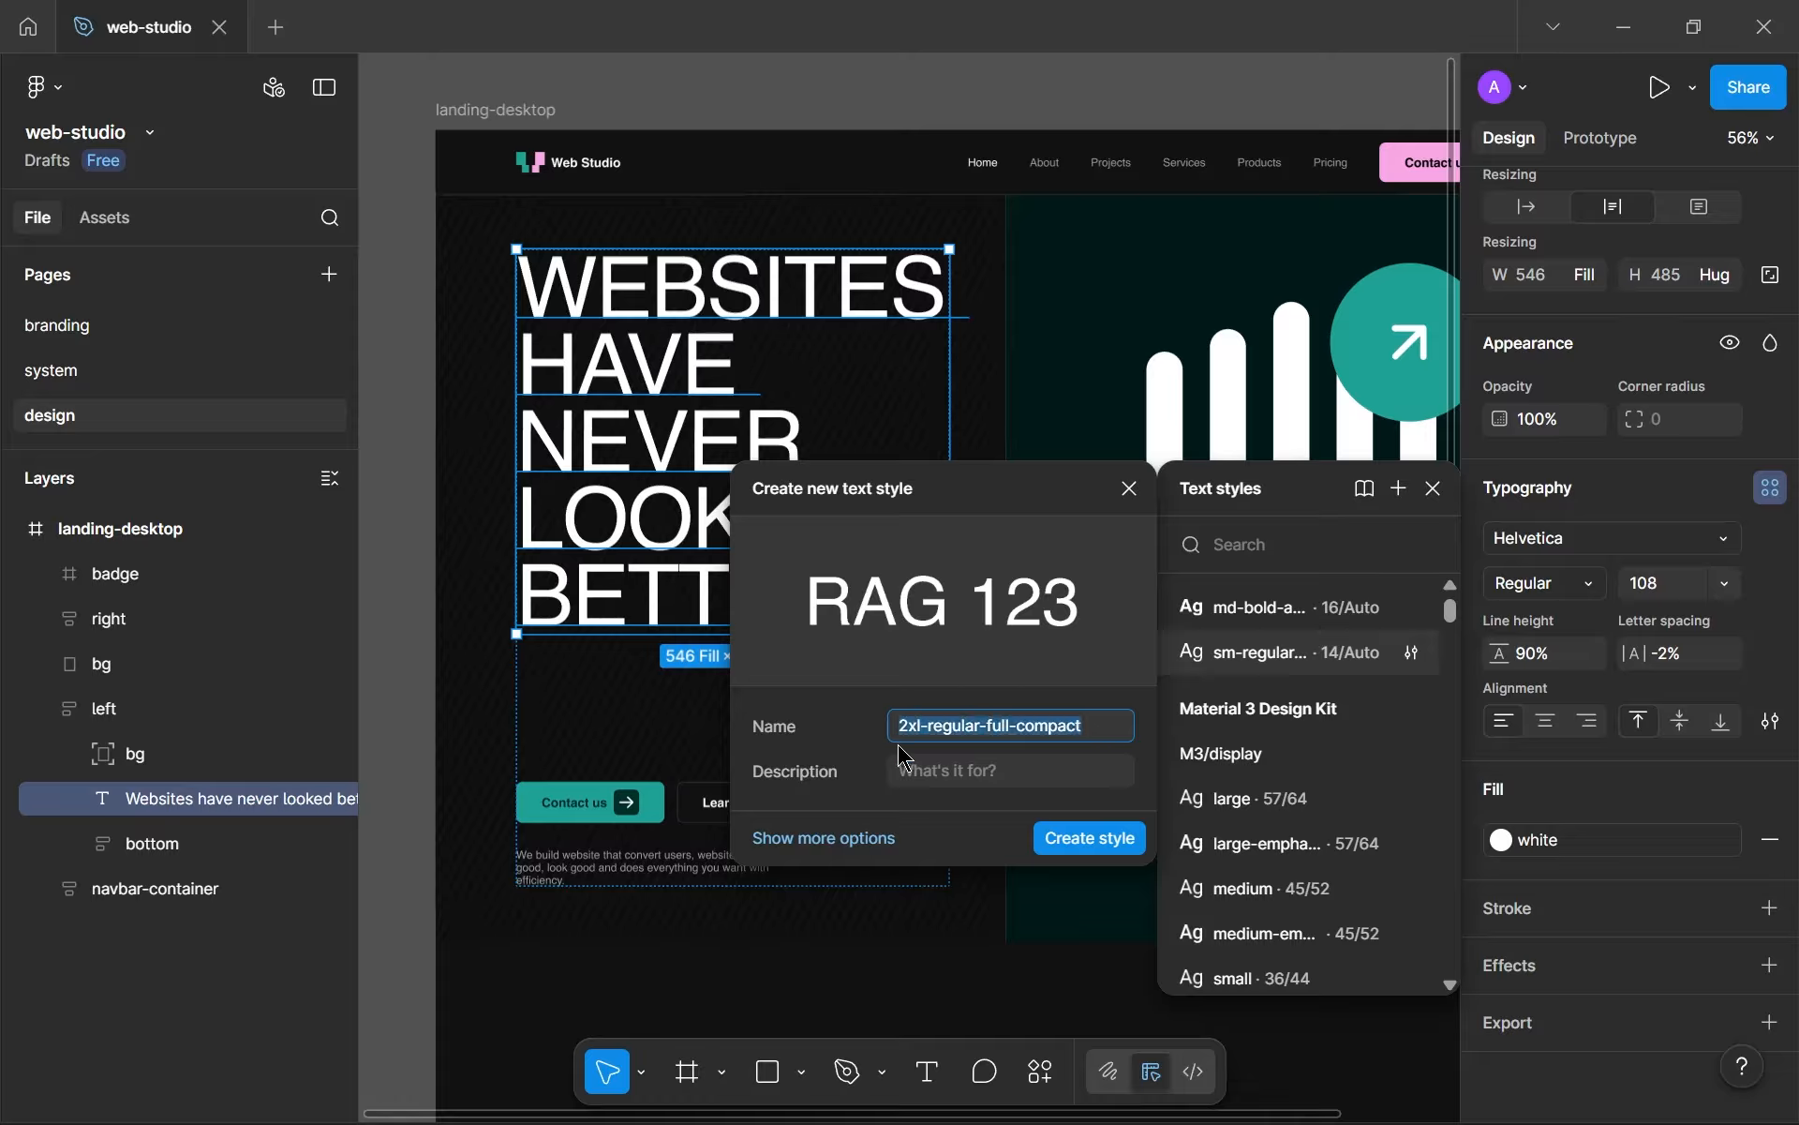
pyautogui.click(976, 730)
pyautogui.moveTo(1015, 729); pyautogui.dragTo(1093, 729)
pyautogui.click(1094, 728)
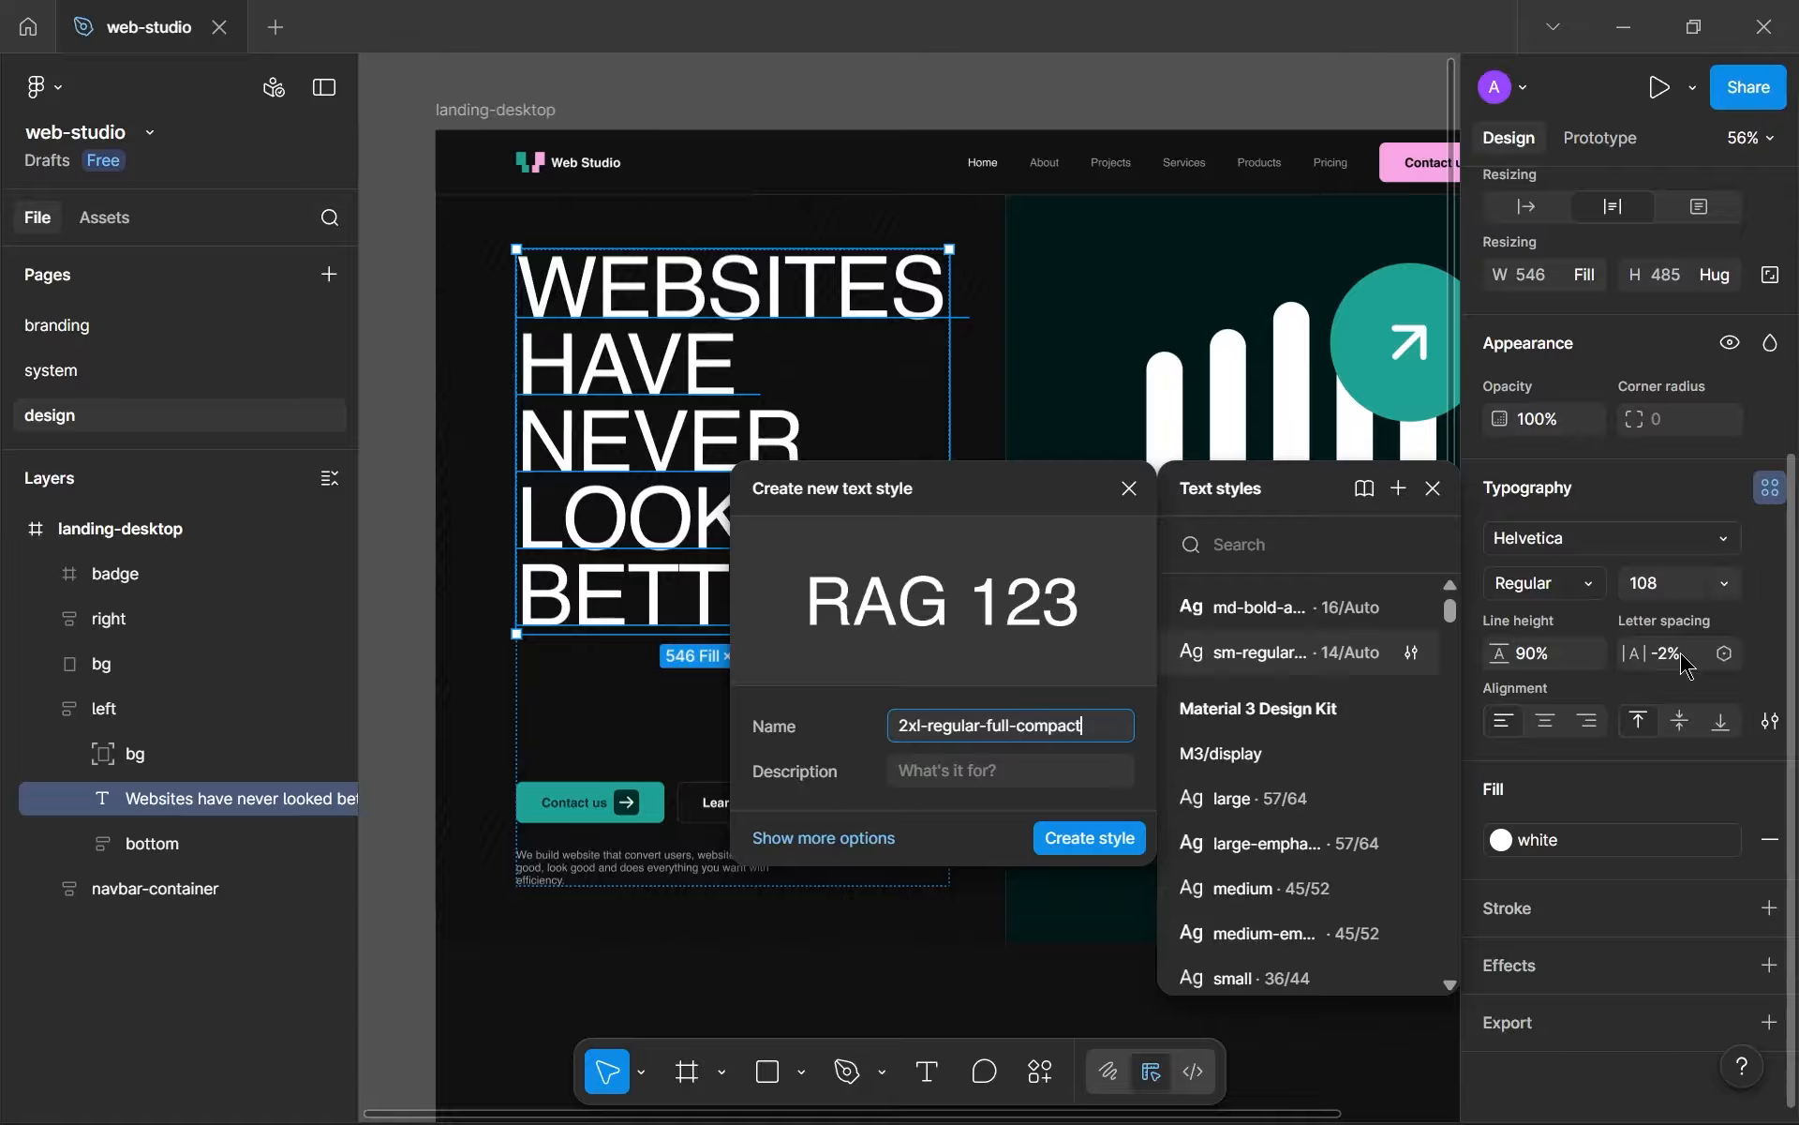
pyautogui.doubleClick(1047, 727)
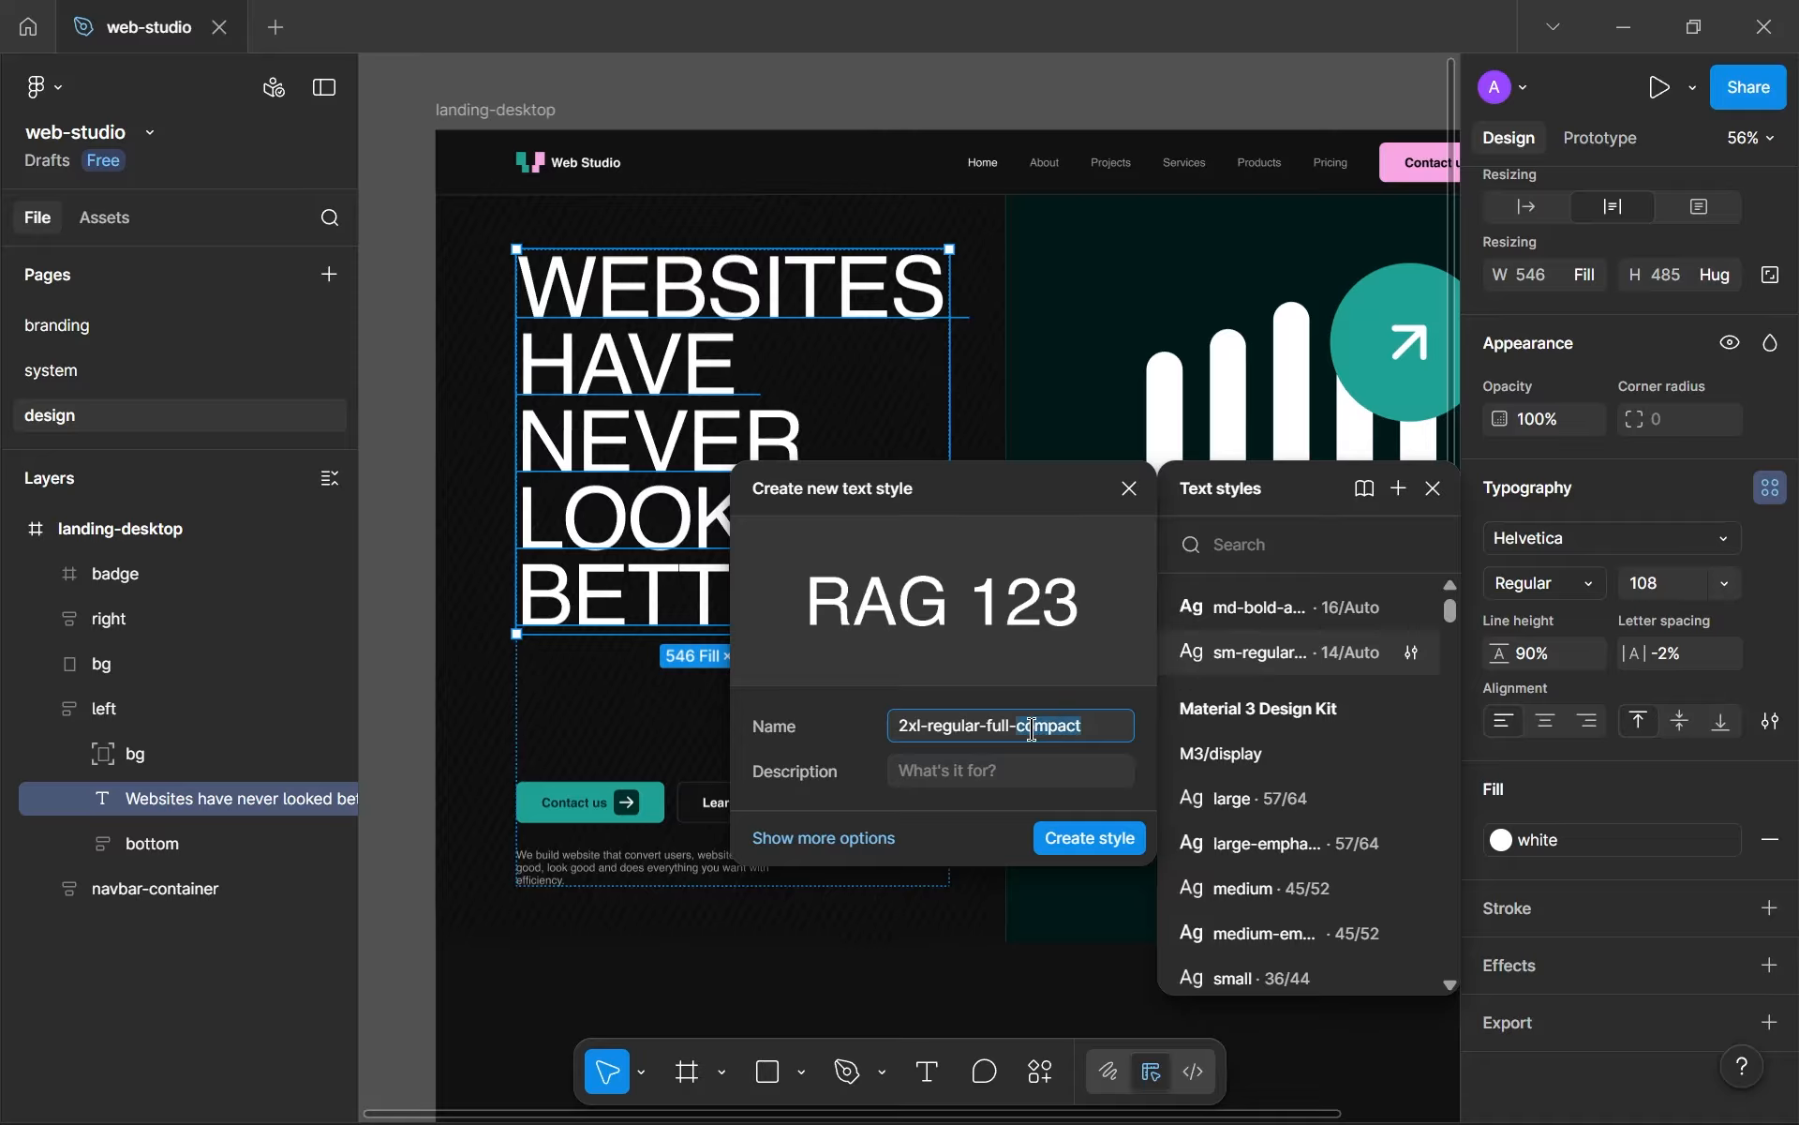
pyautogui.doubleClick(994, 727)
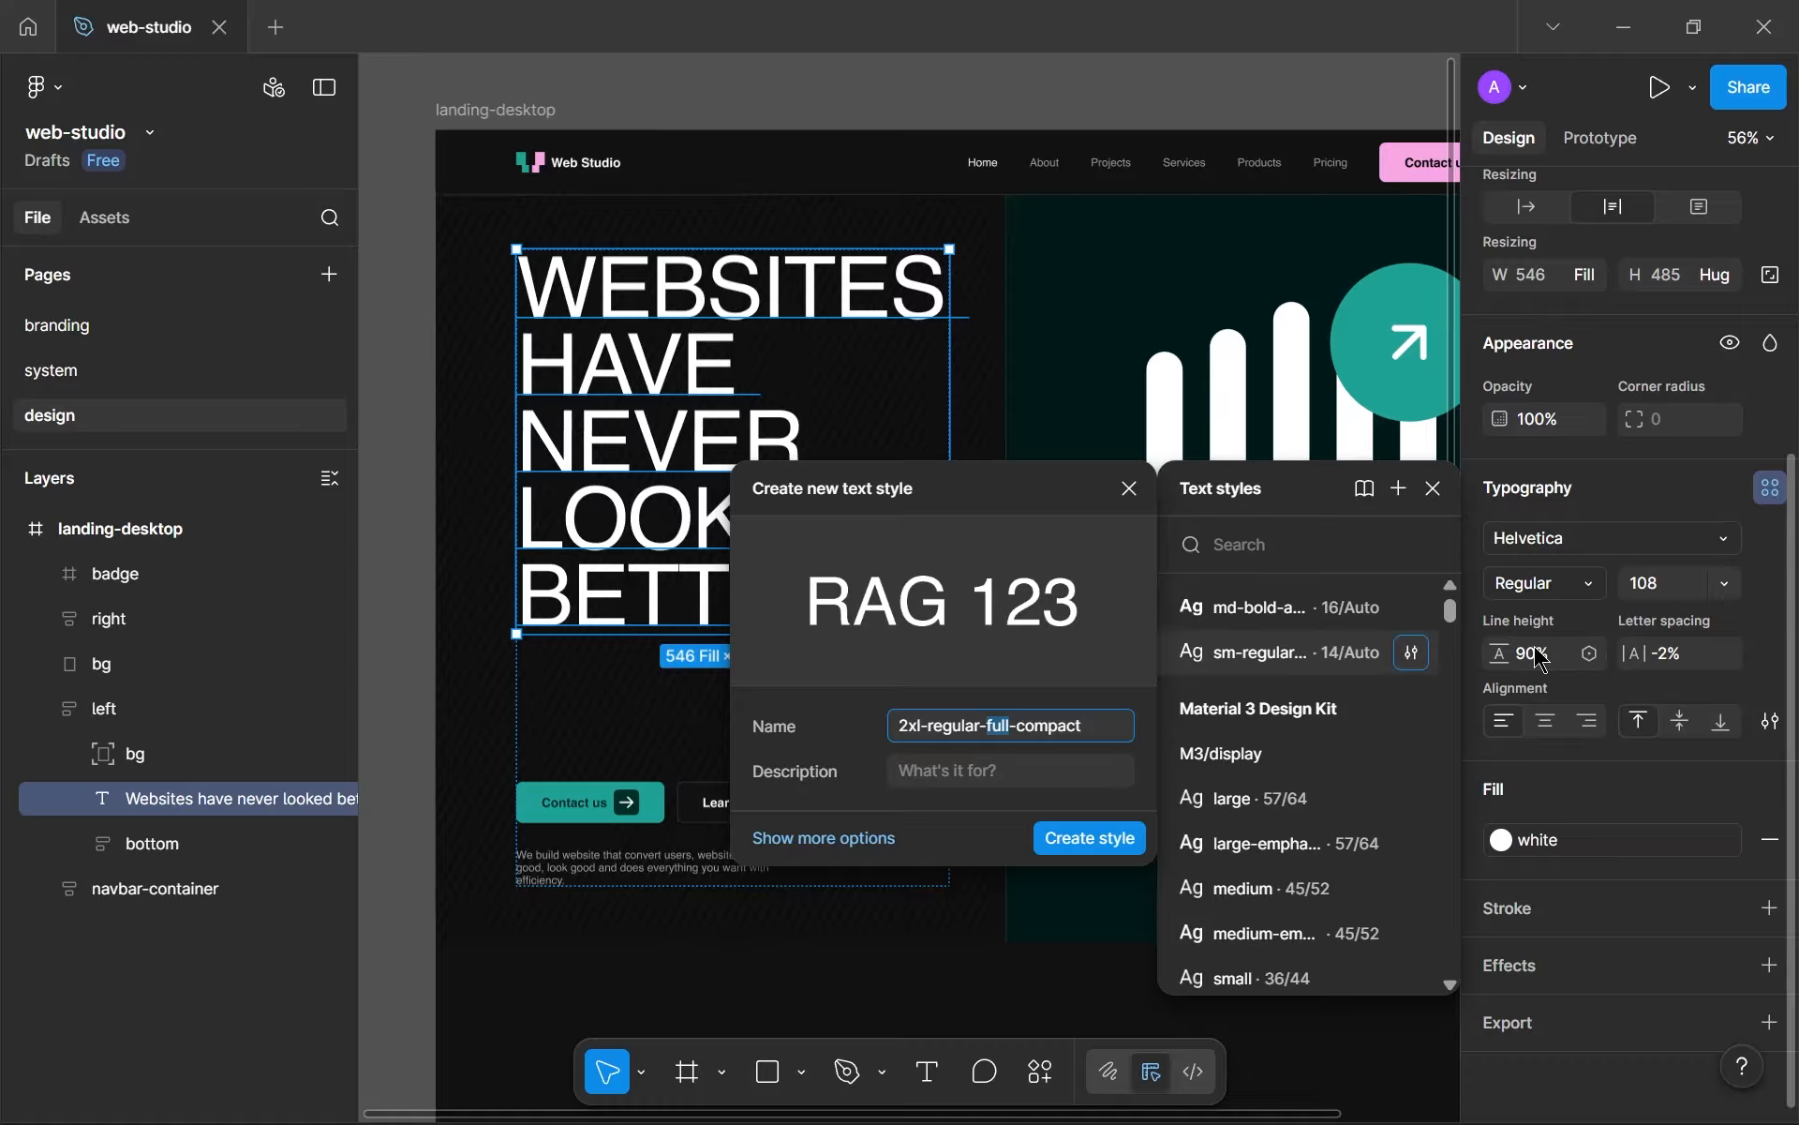
pyautogui.click(887, 727)
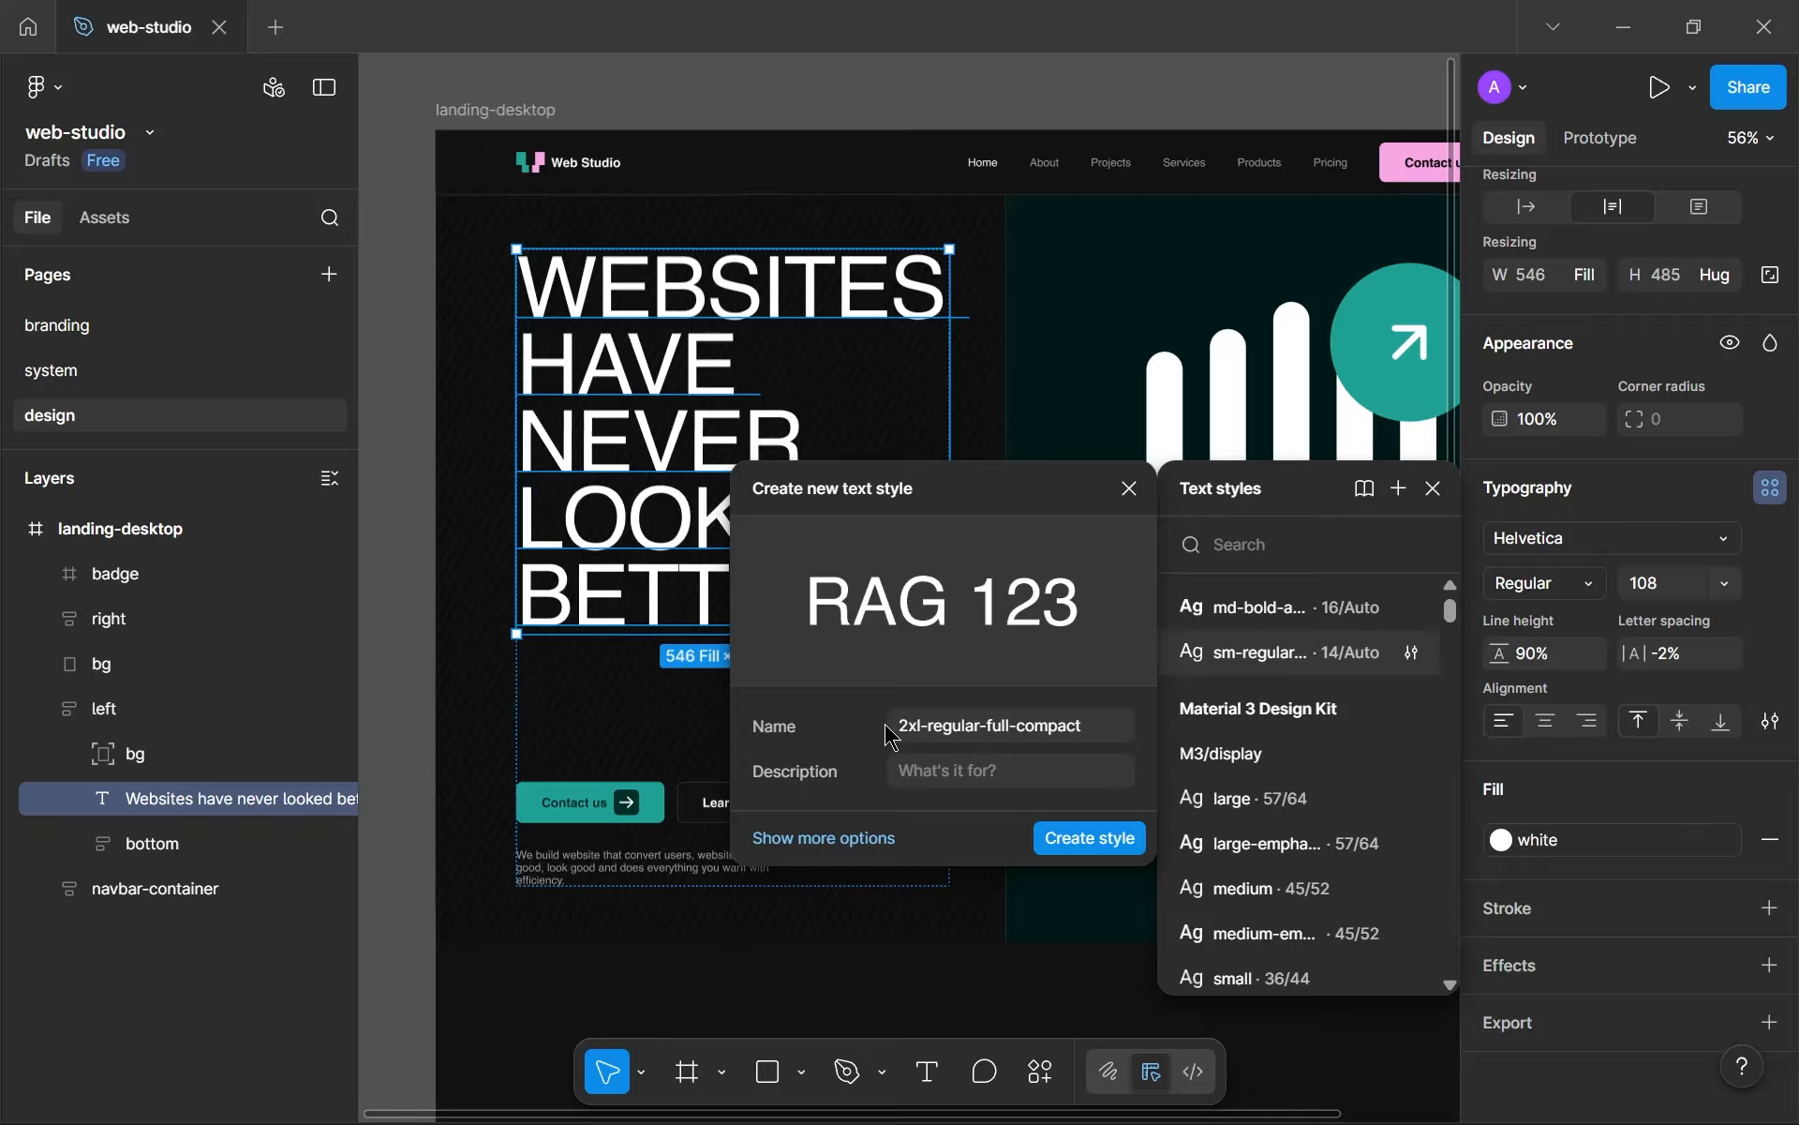
pyautogui.click(1100, 844)
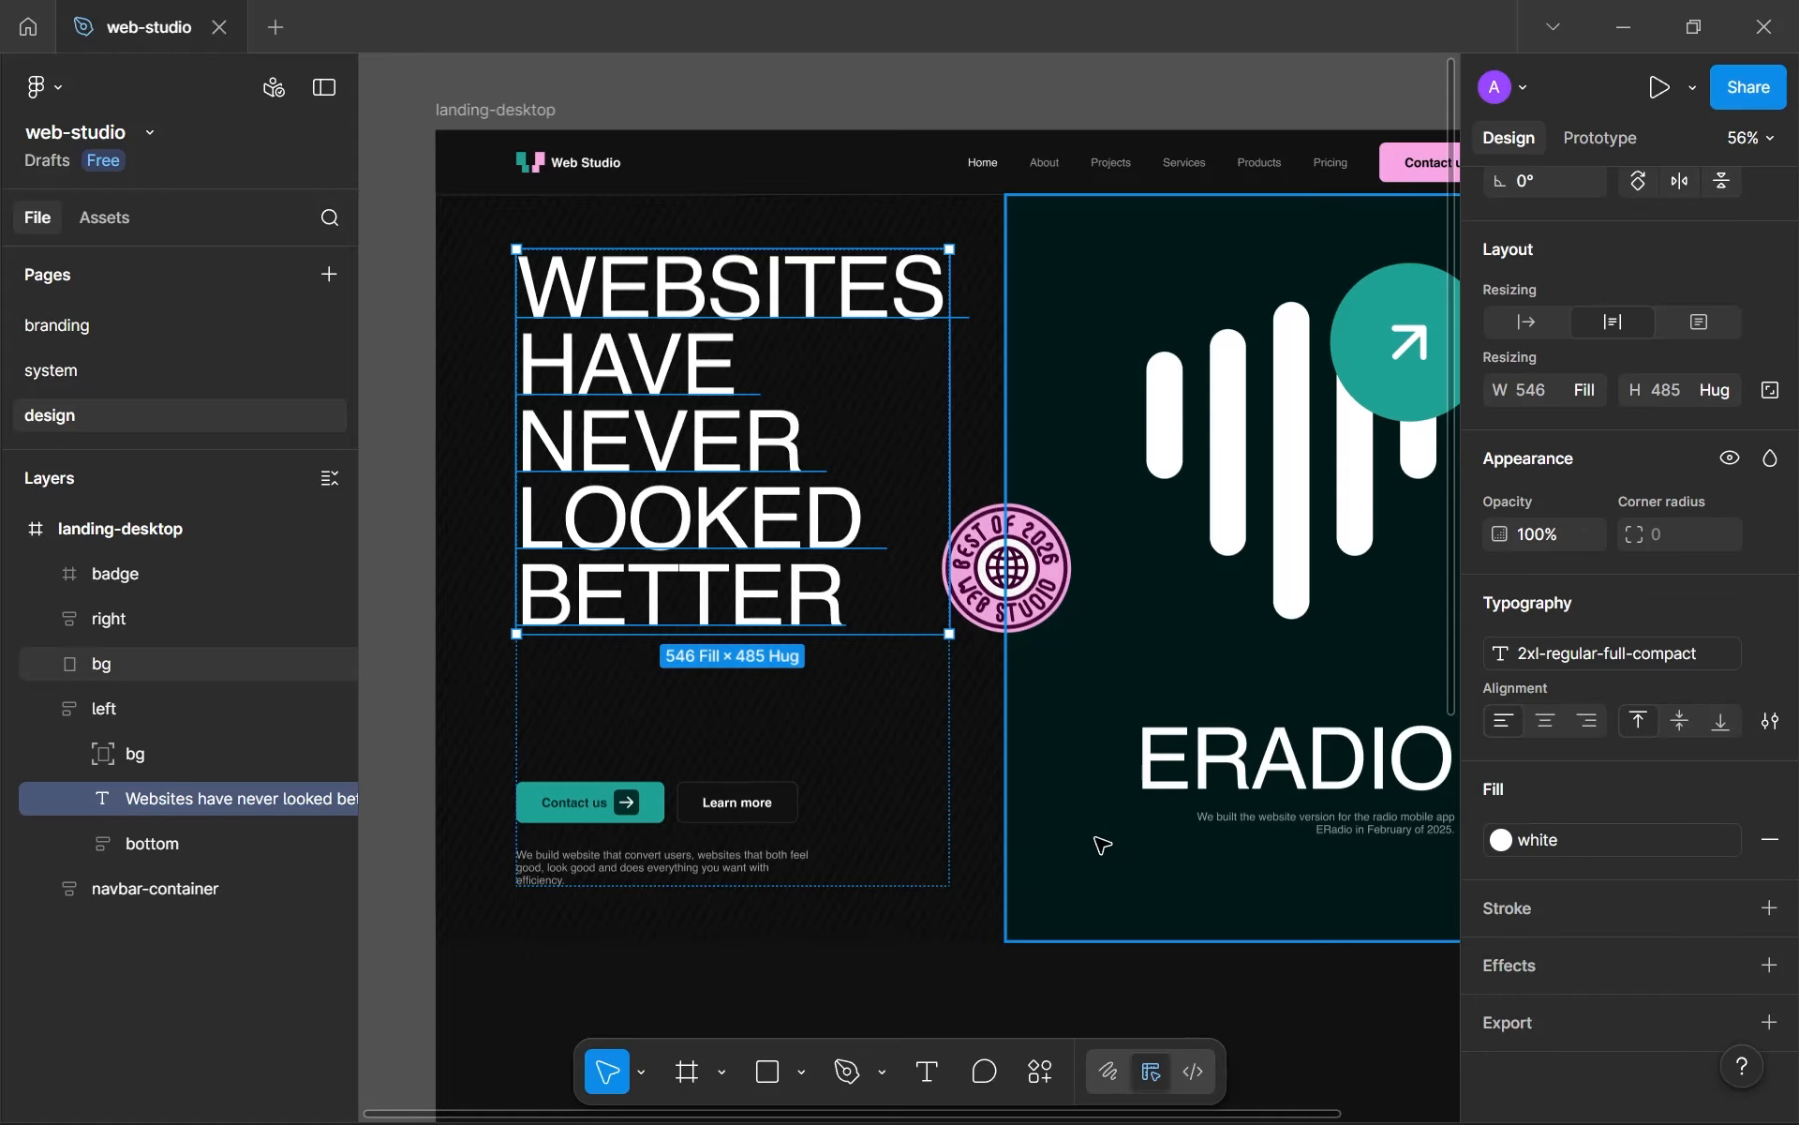
# - Apply the 2xl-regular-full-compact text style to the ERADIO heading
pyautogui.keyDown('ctrl'); pyautogui.click(1239, 780); pyautogui.keyUp('ctrl')
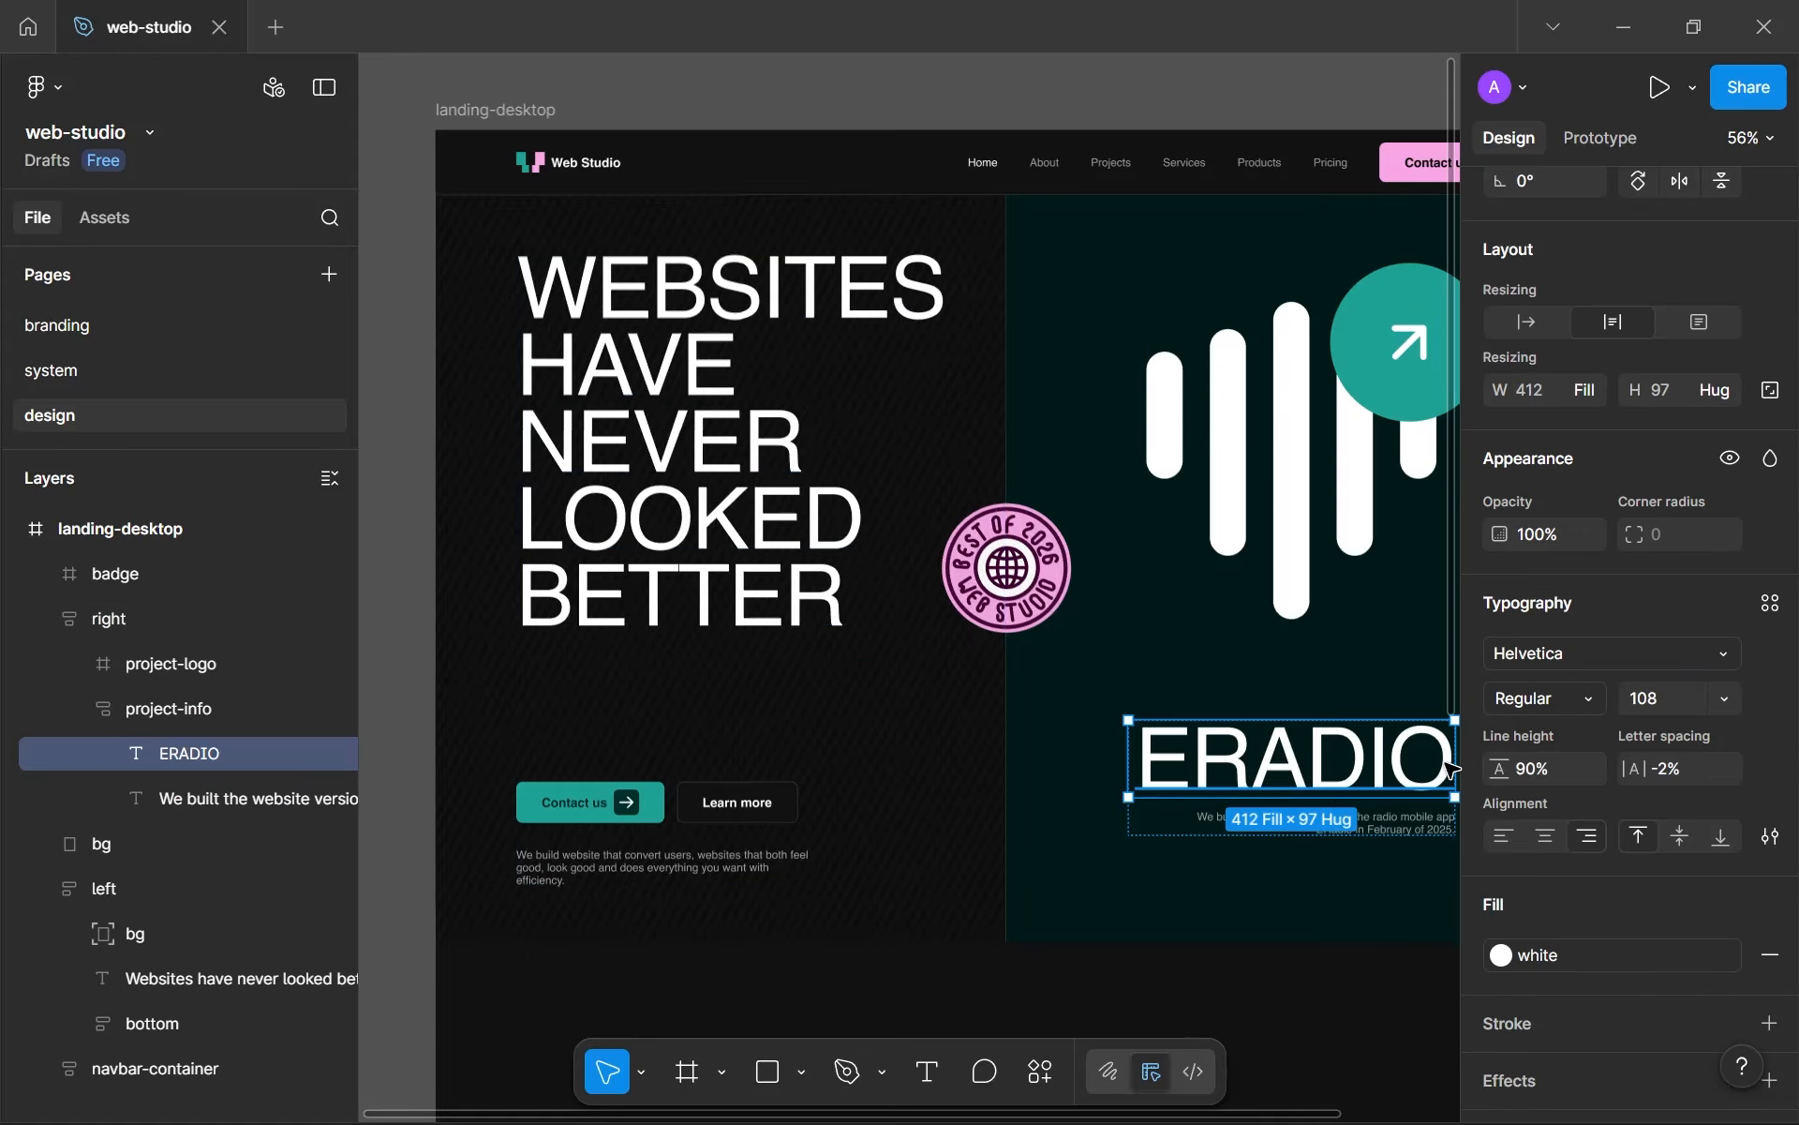
pyautogui.click(1771, 605)
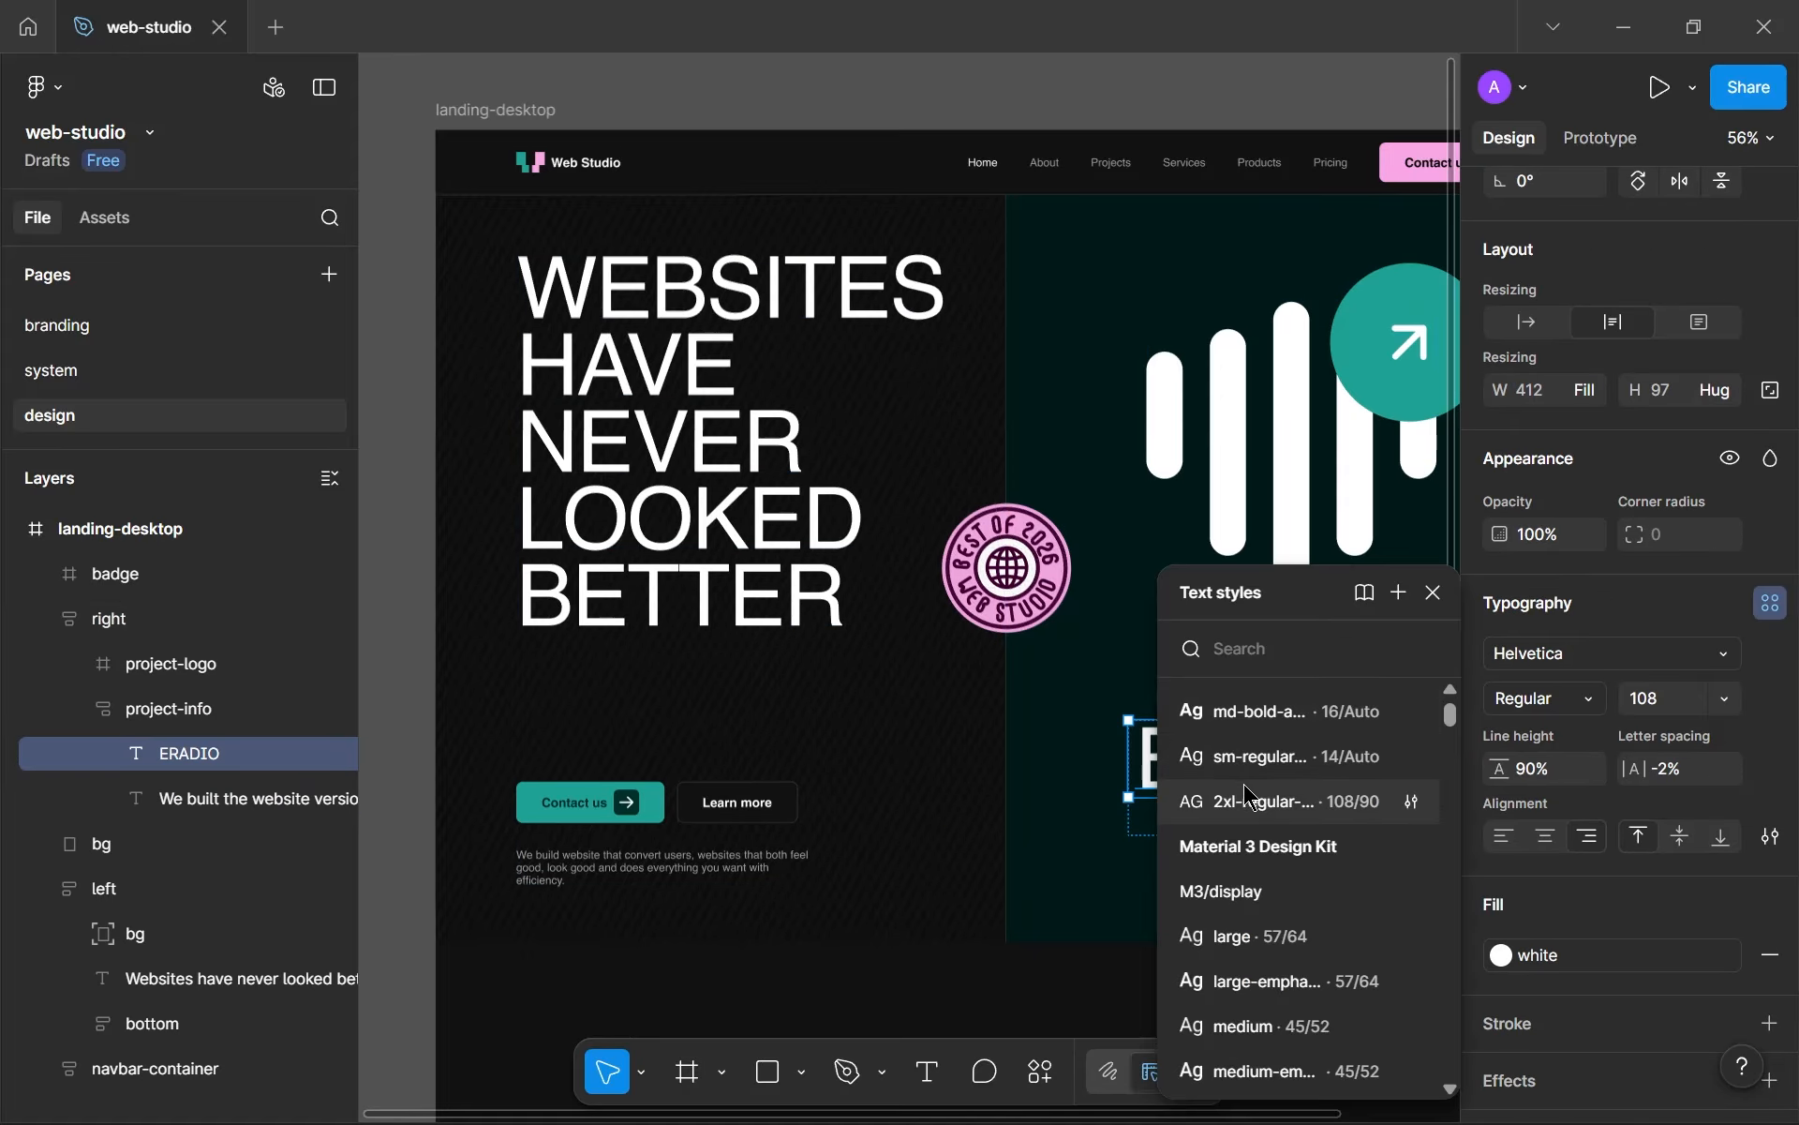
pyautogui.click(1270, 803)
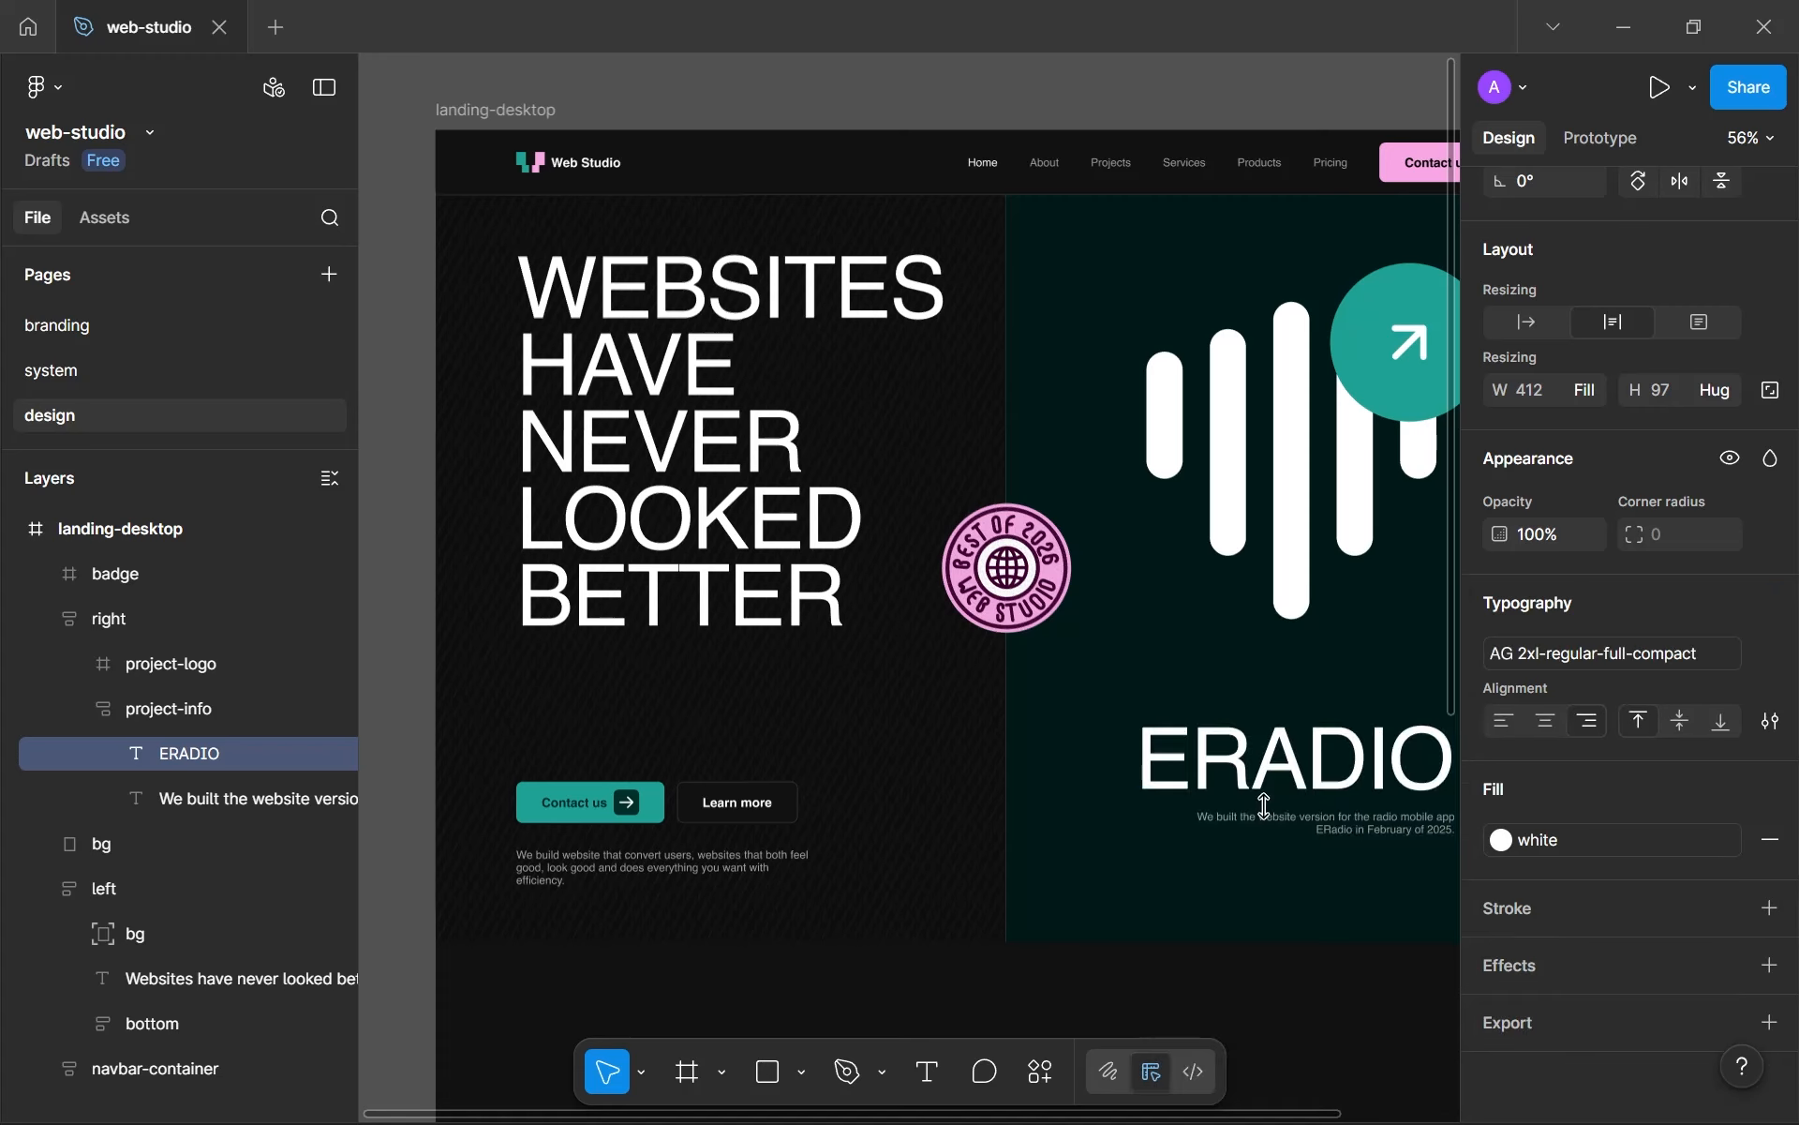
# - Check the text styles of the ERADIO description, the hero paragraph and the Contact us button label
pyautogui.hscroll(2, 1282, 813)
pyautogui.click(1284, 812)
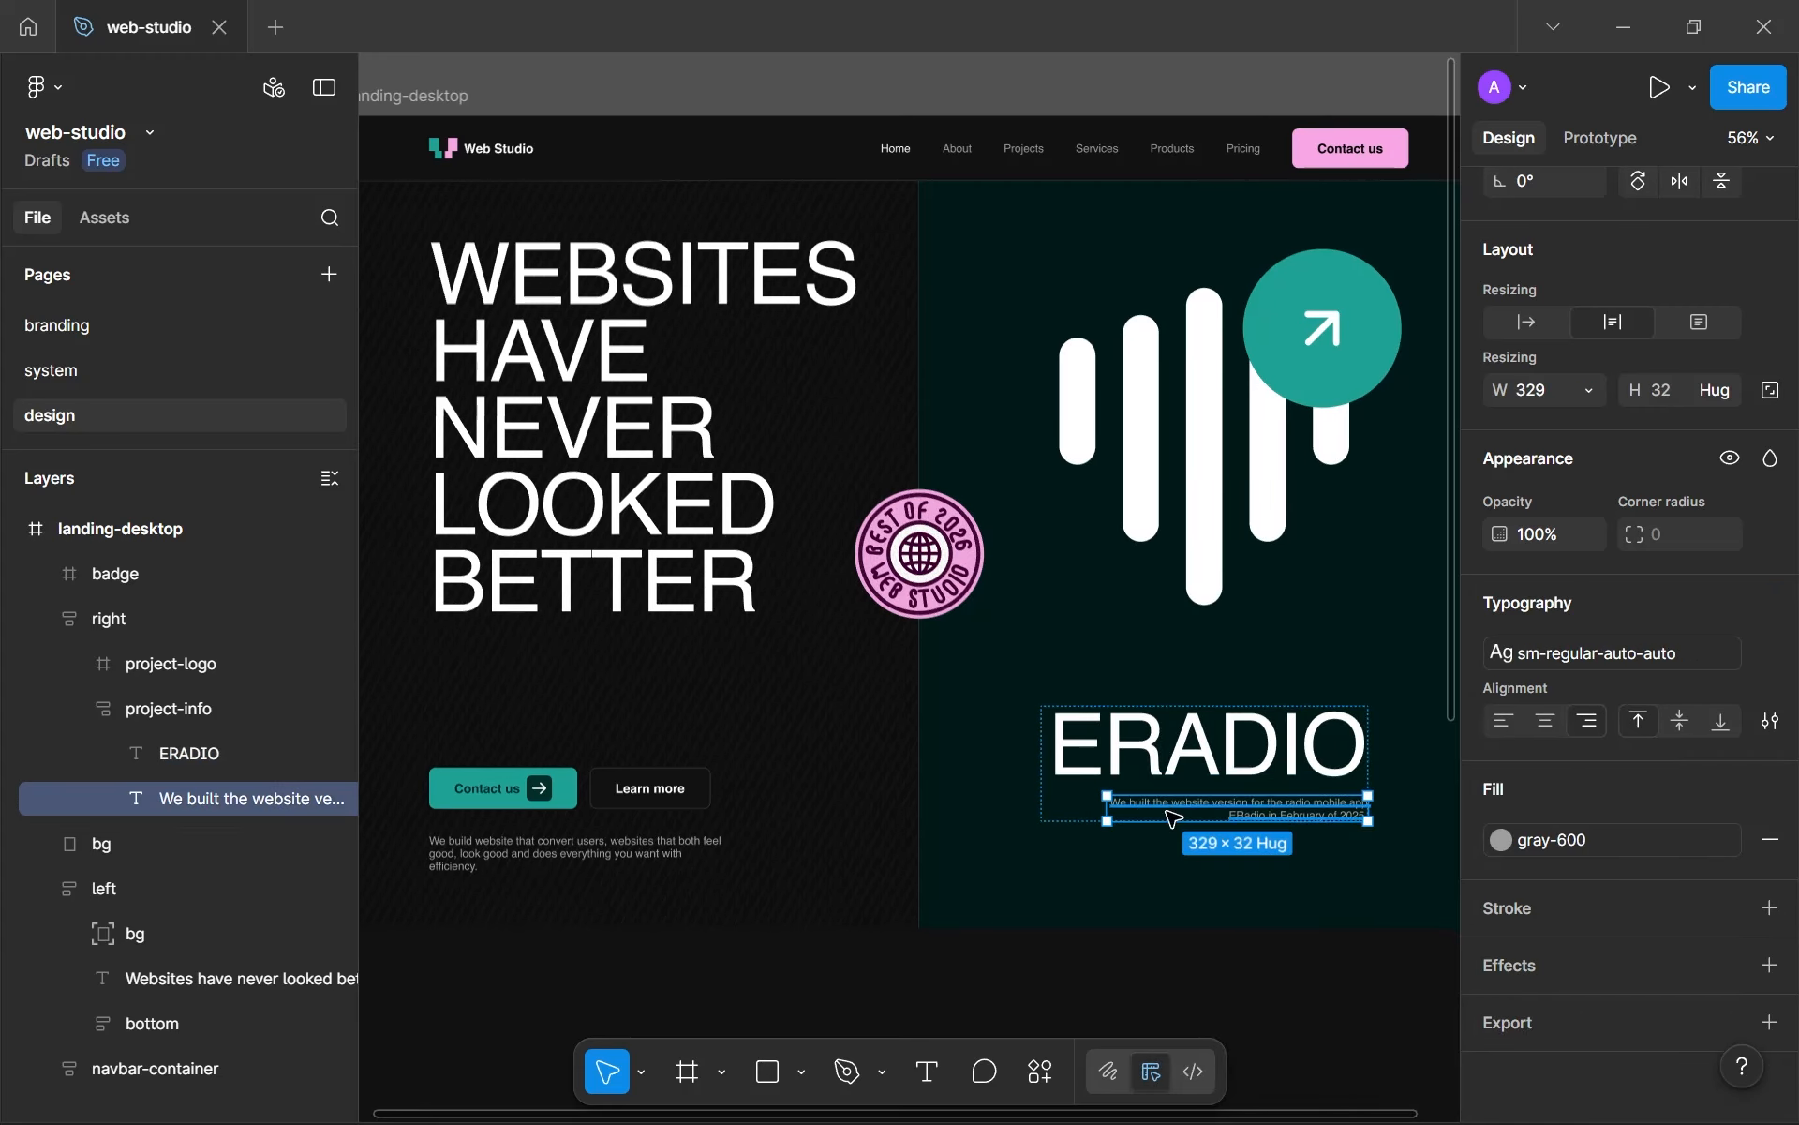
pyautogui.keyDown('ctrl'); pyautogui.click(634, 855); pyautogui.keyUp('ctrl')
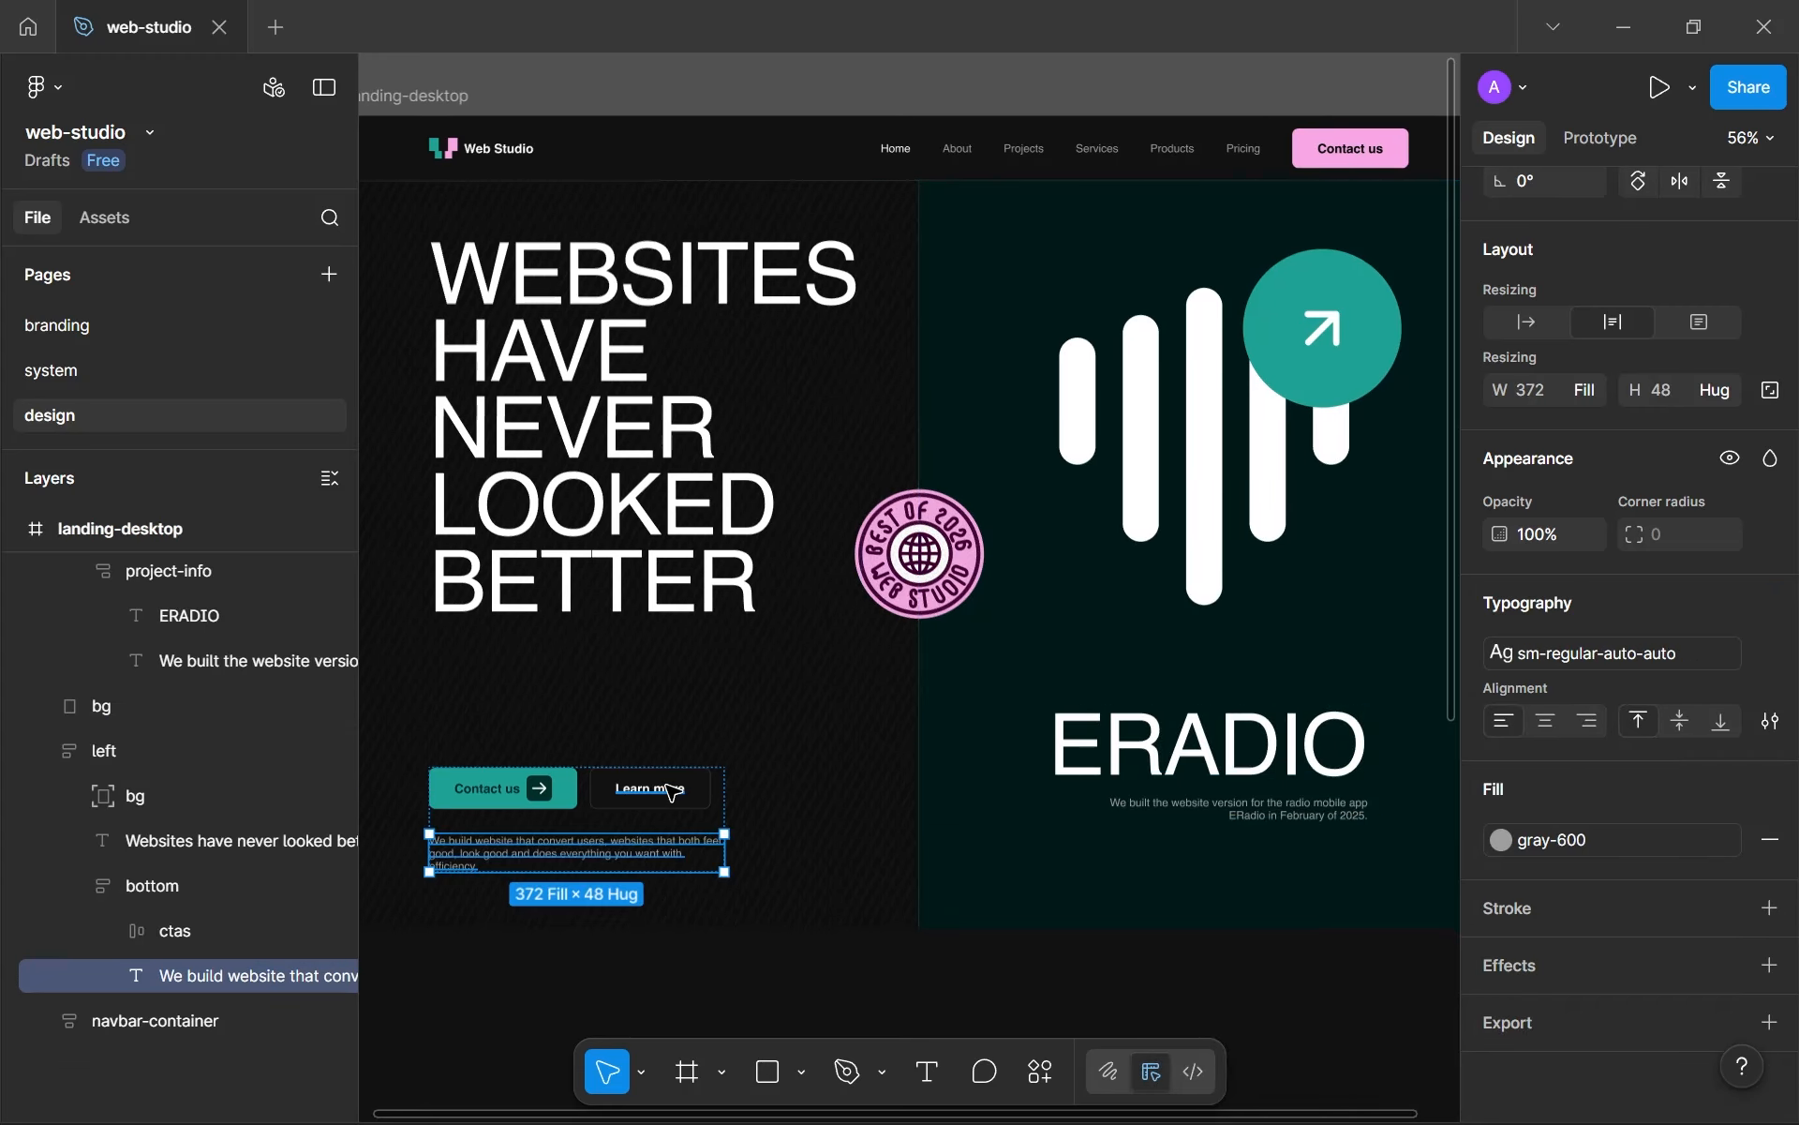
pyautogui.keyDown('ctrl'); pyautogui.click(652, 795); pyautogui.keyUp('ctrl')
pyautogui.keyDown('ctrl'); pyautogui.click(494, 799); pyautogui.keyUp('ctrl')
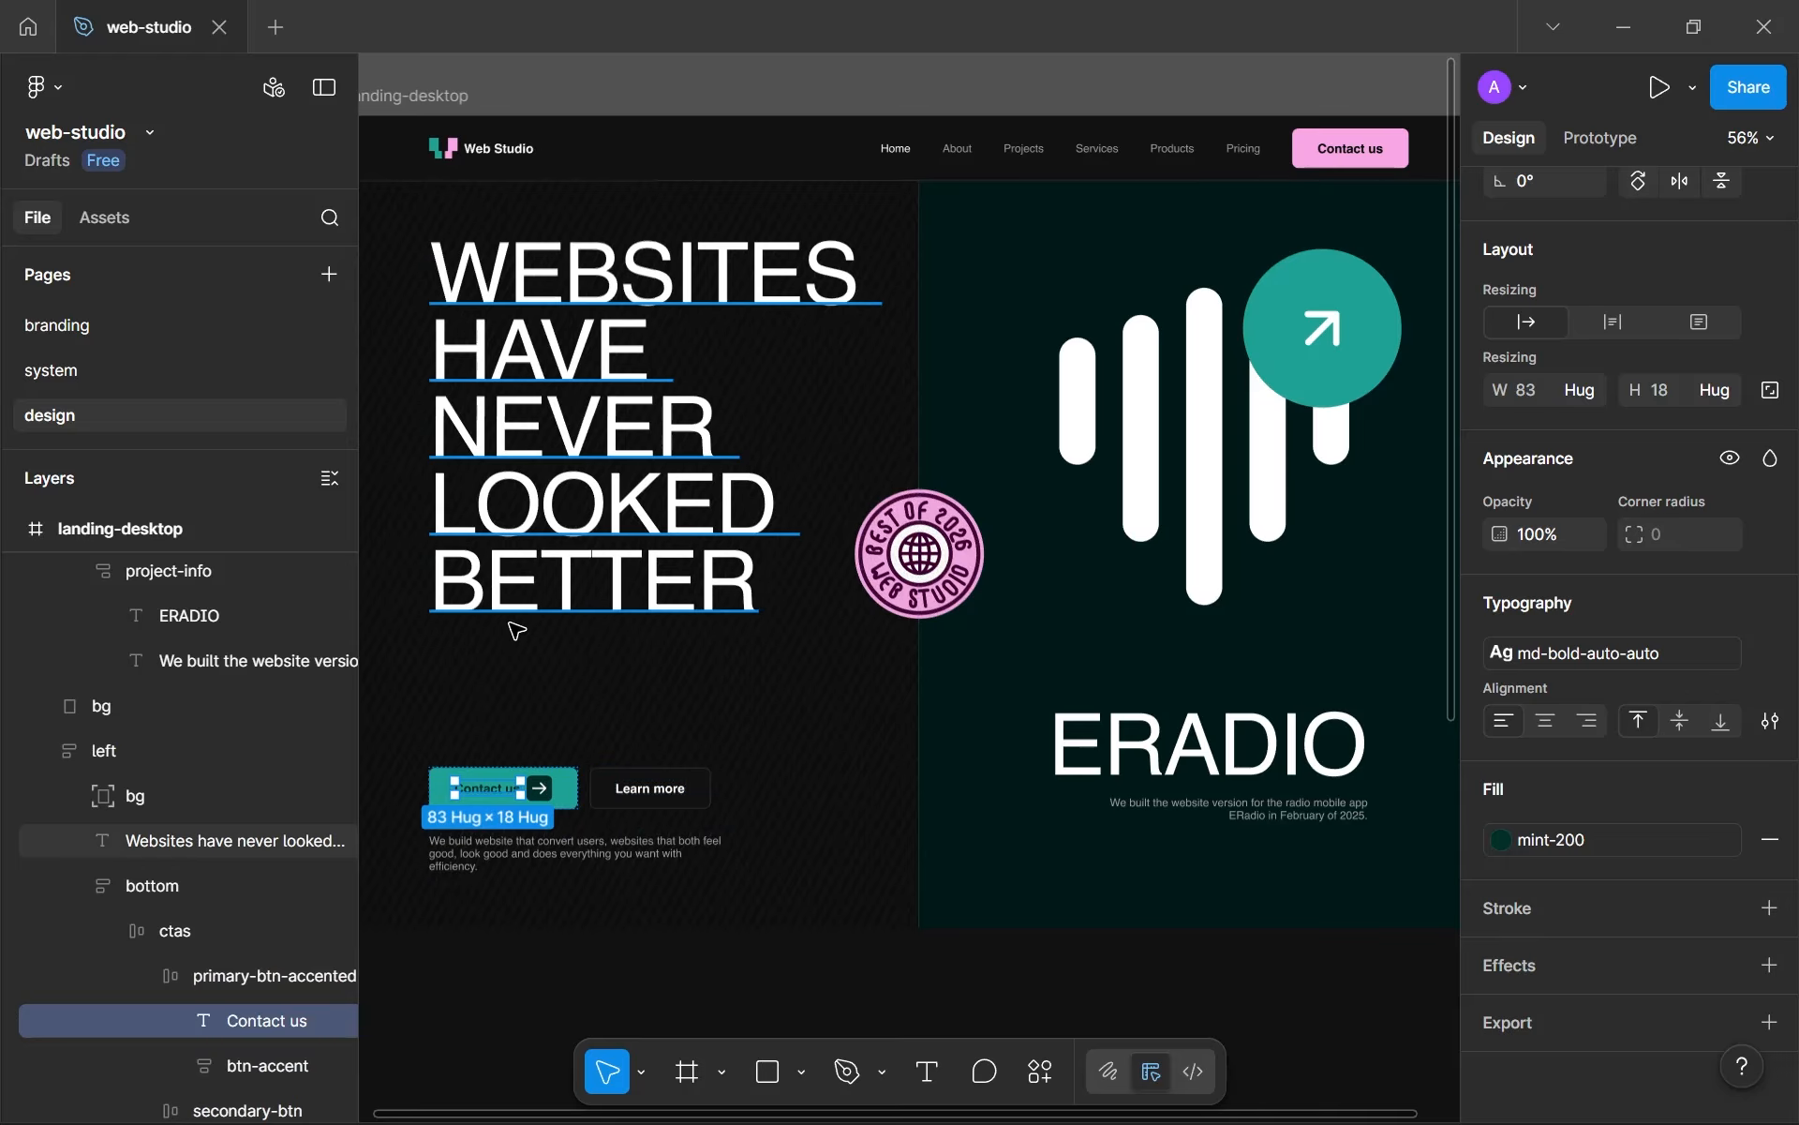
pyautogui.scroll(-2, 543, 600)
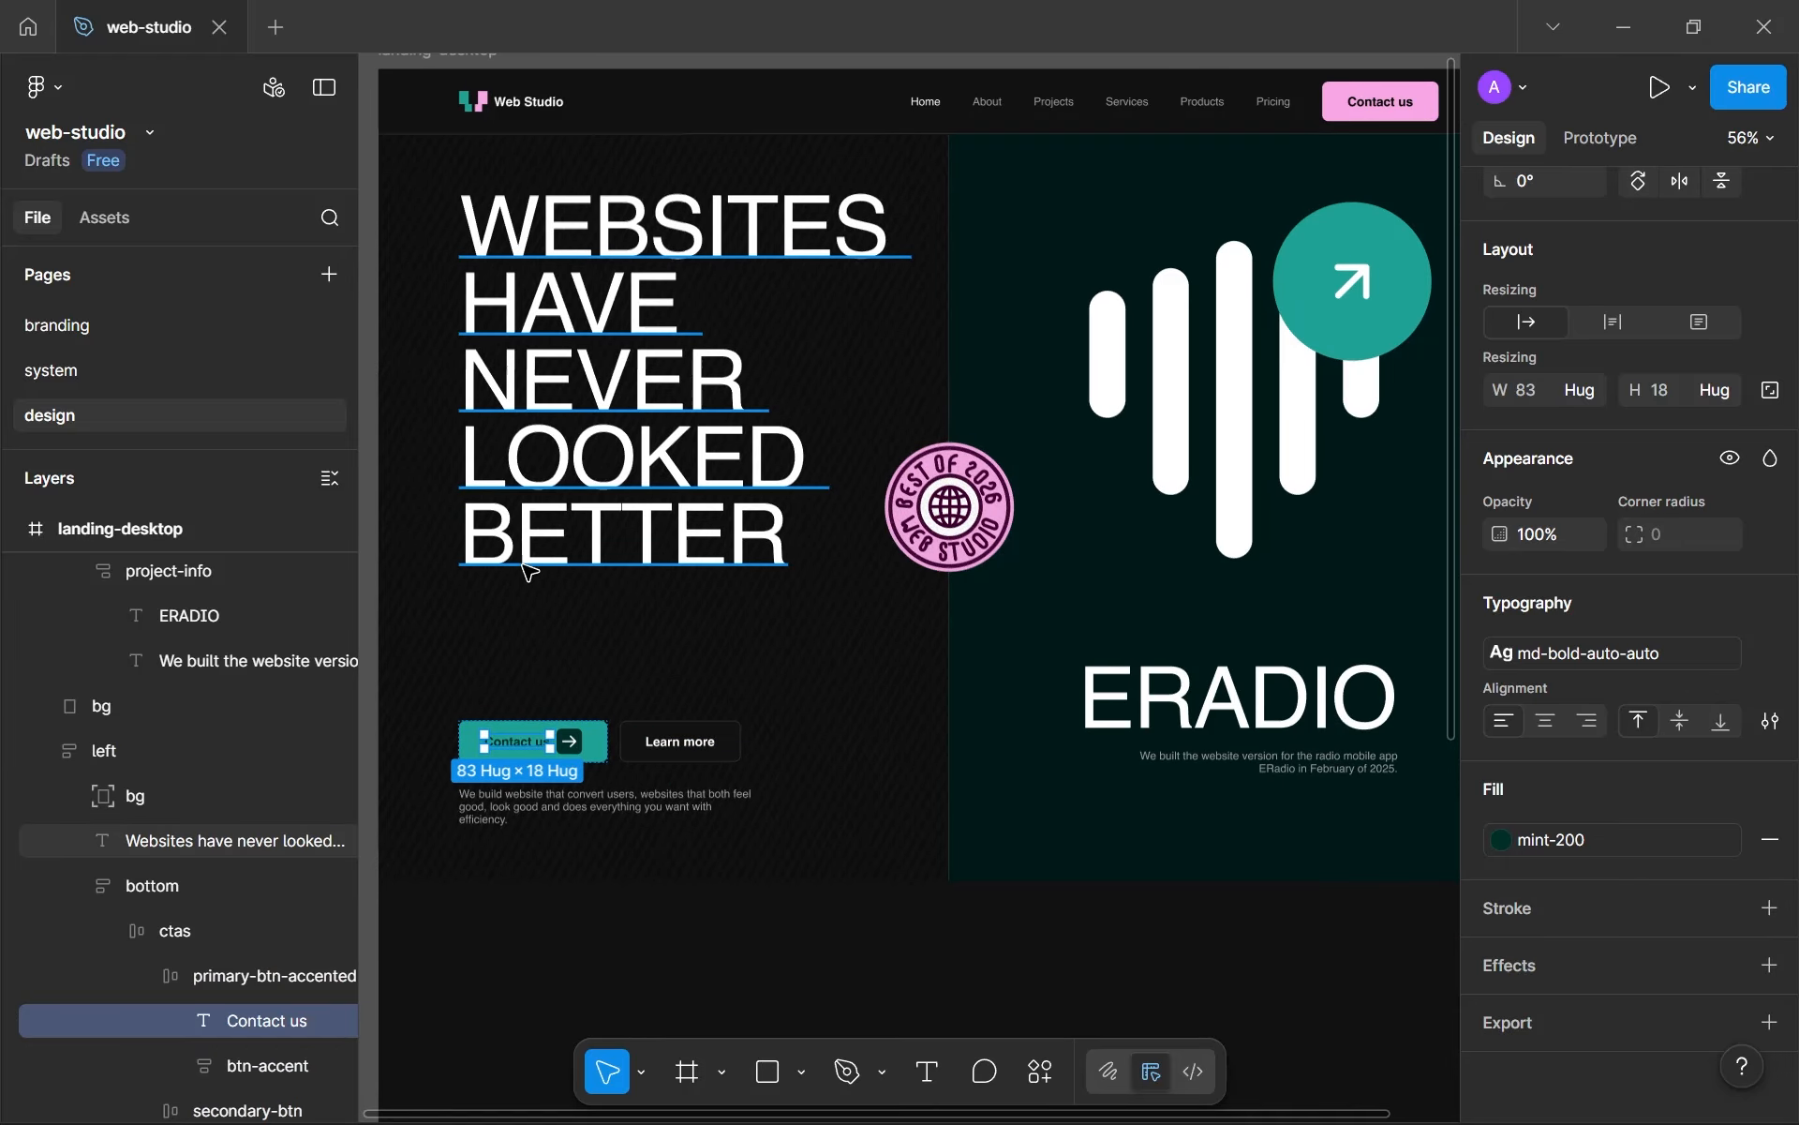
# - Duplicate the small (8px) sample in the corner-radii frame on the system page
pyautogui.click(214, 387)
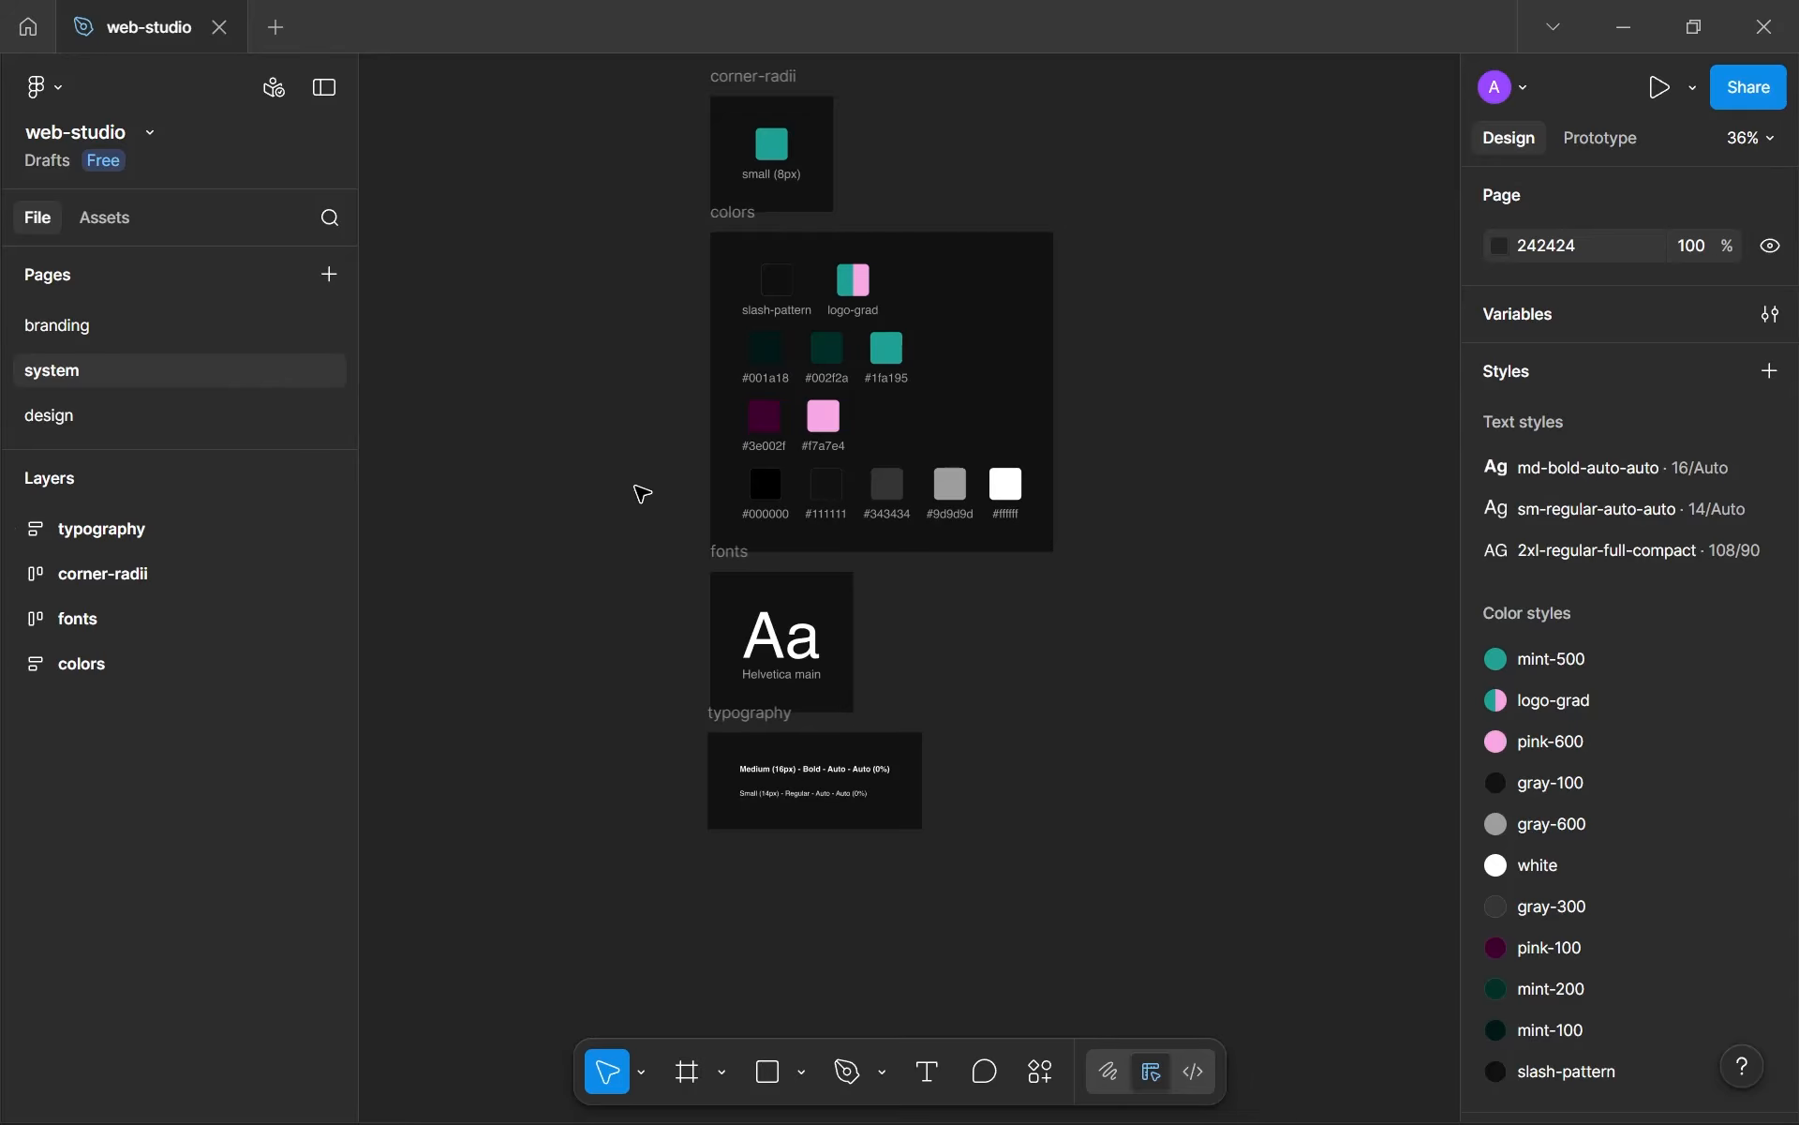
pyautogui.scroll(-3, 848, 543)
pyautogui.scroll(5, 854, 601)
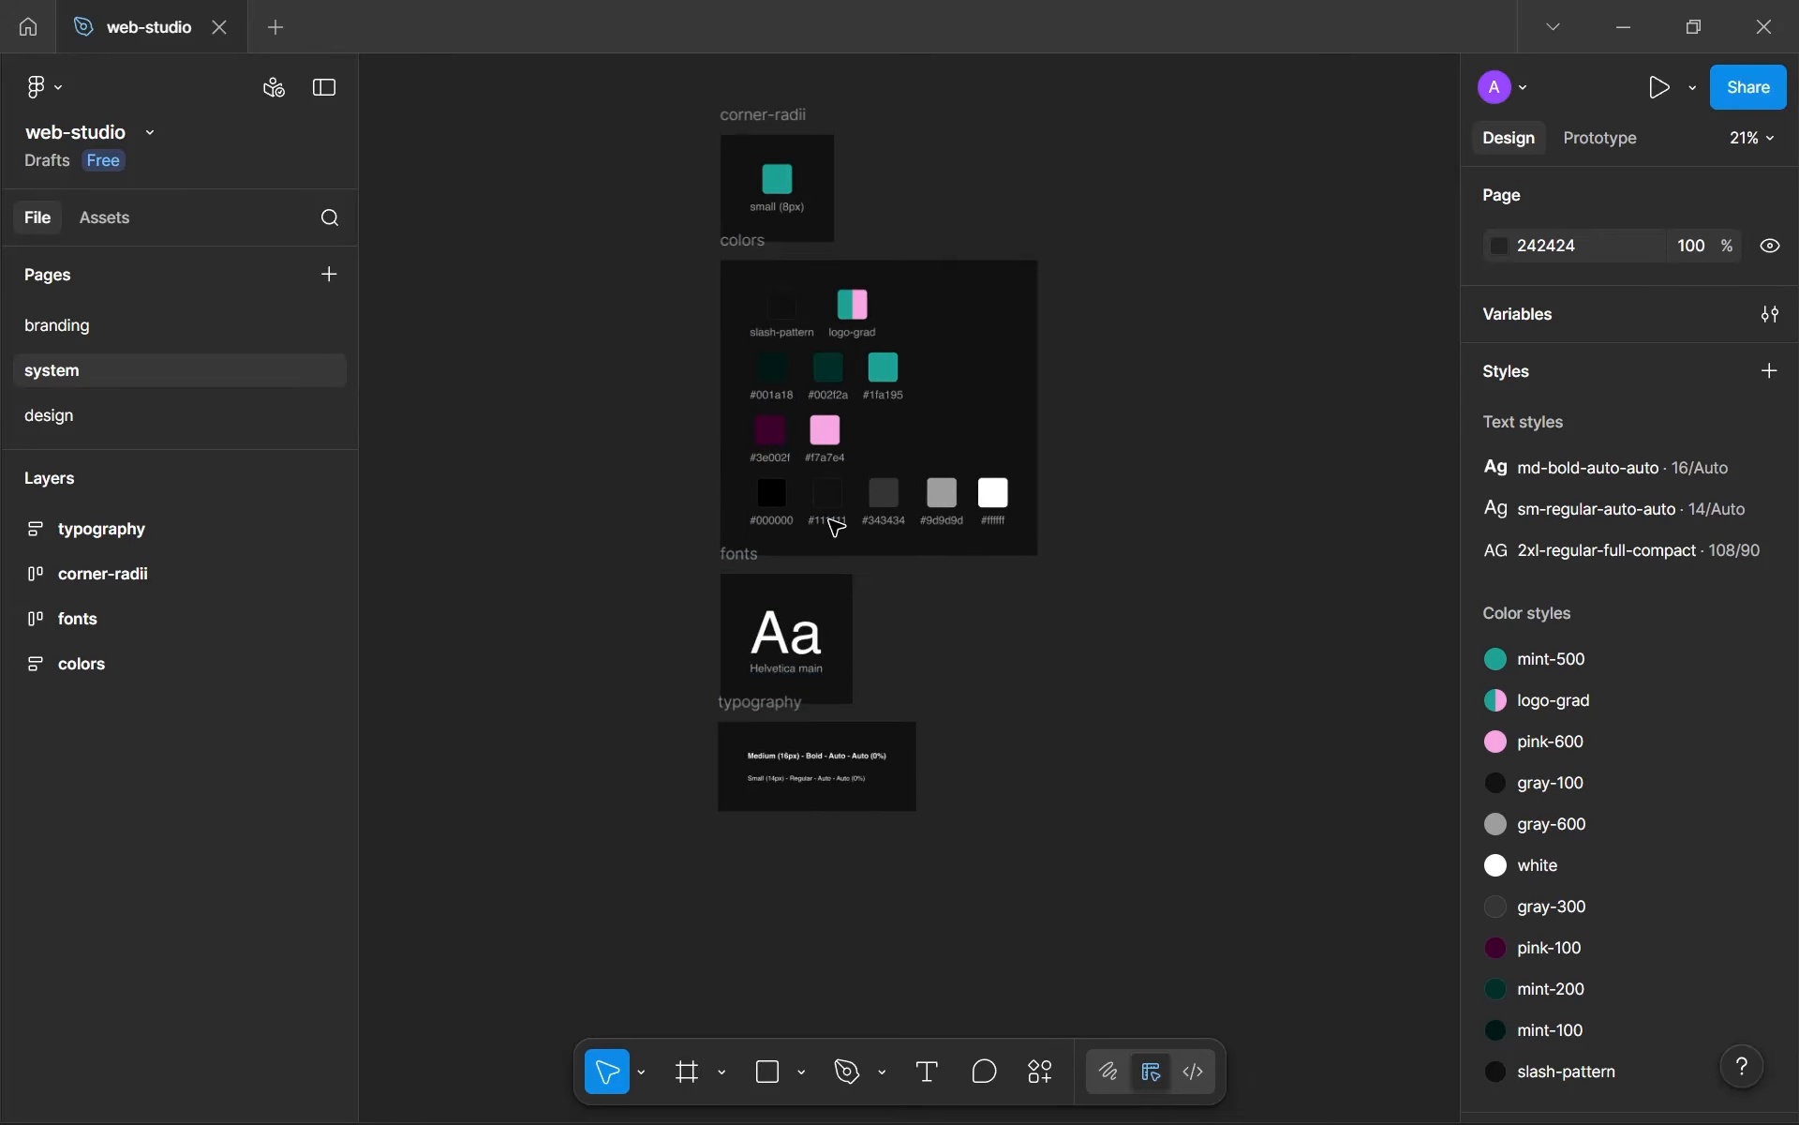
pyautogui.scroll(2, 750, 221)
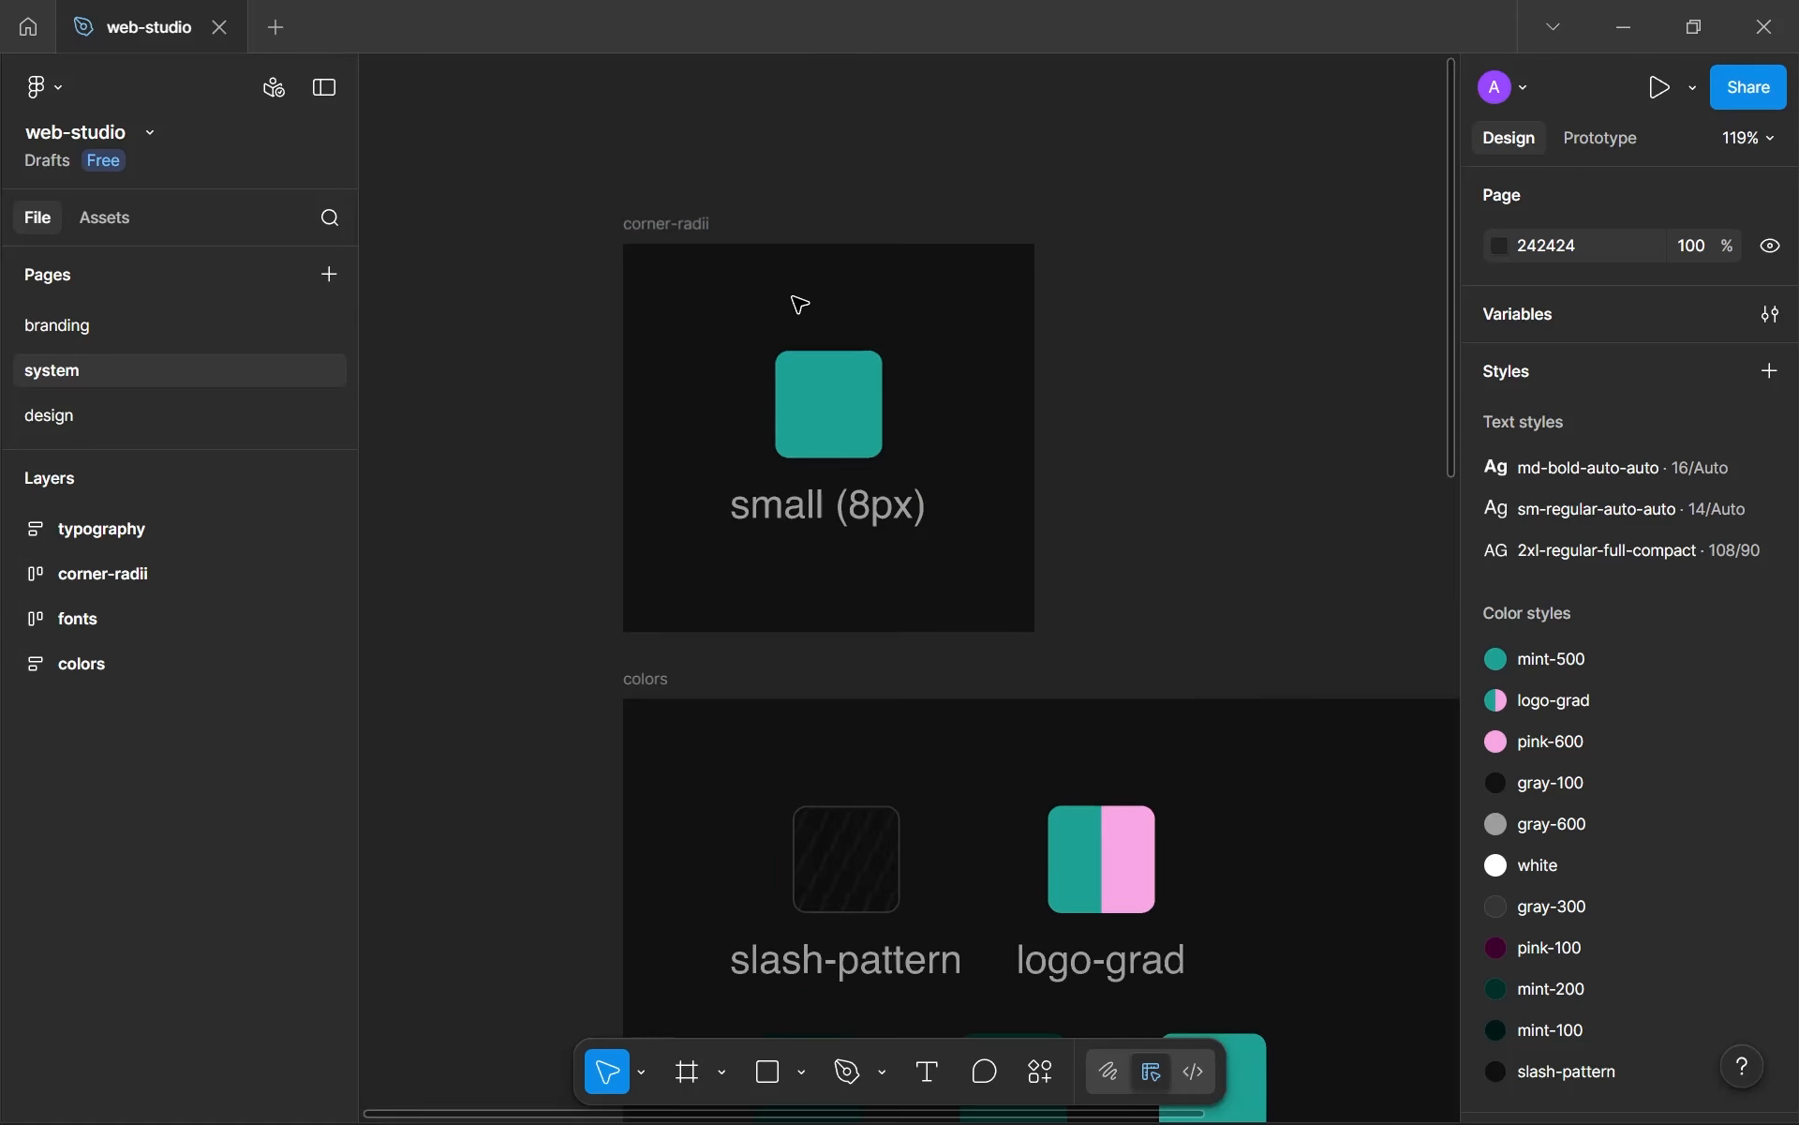
pyautogui.click(828, 378)
pyautogui.hotkey('ctrl', 'd')
pyautogui.scroll(3, 888, 428)
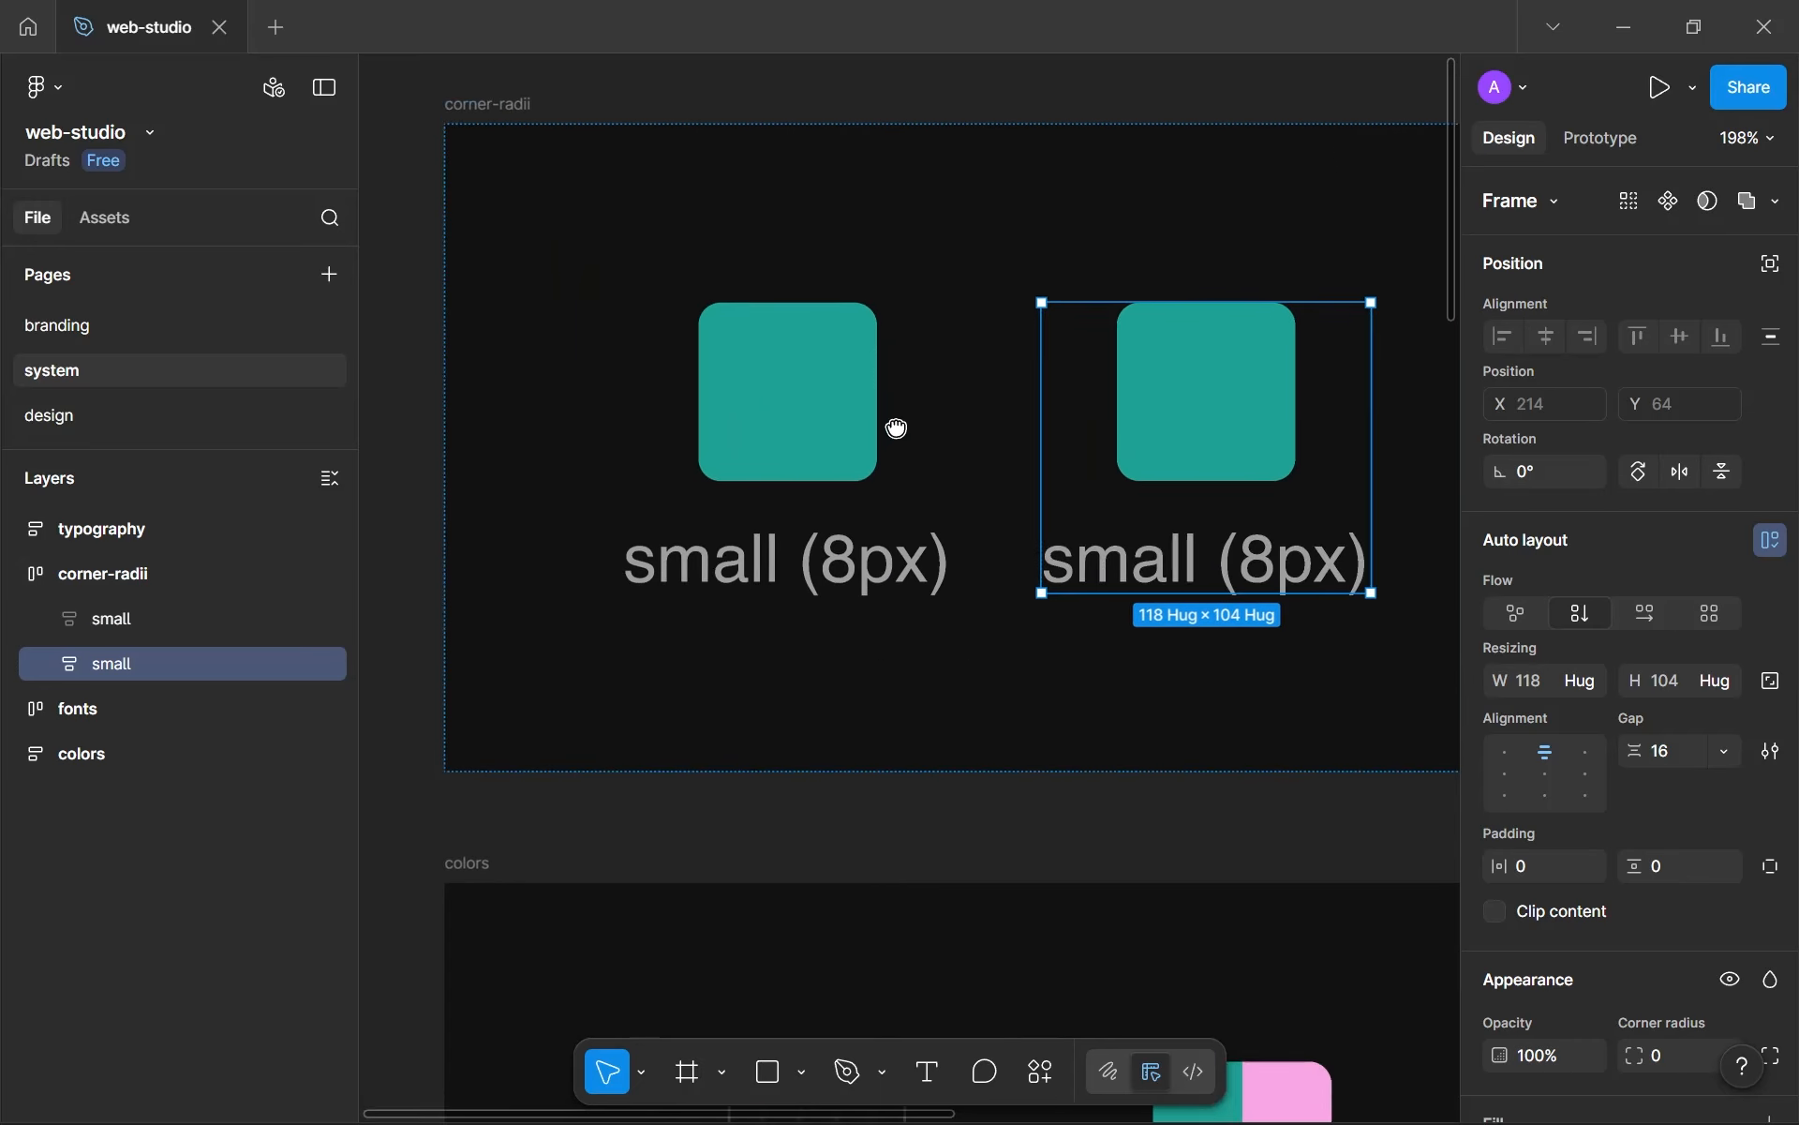
pyautogui.scroll(-2, 807, 450)
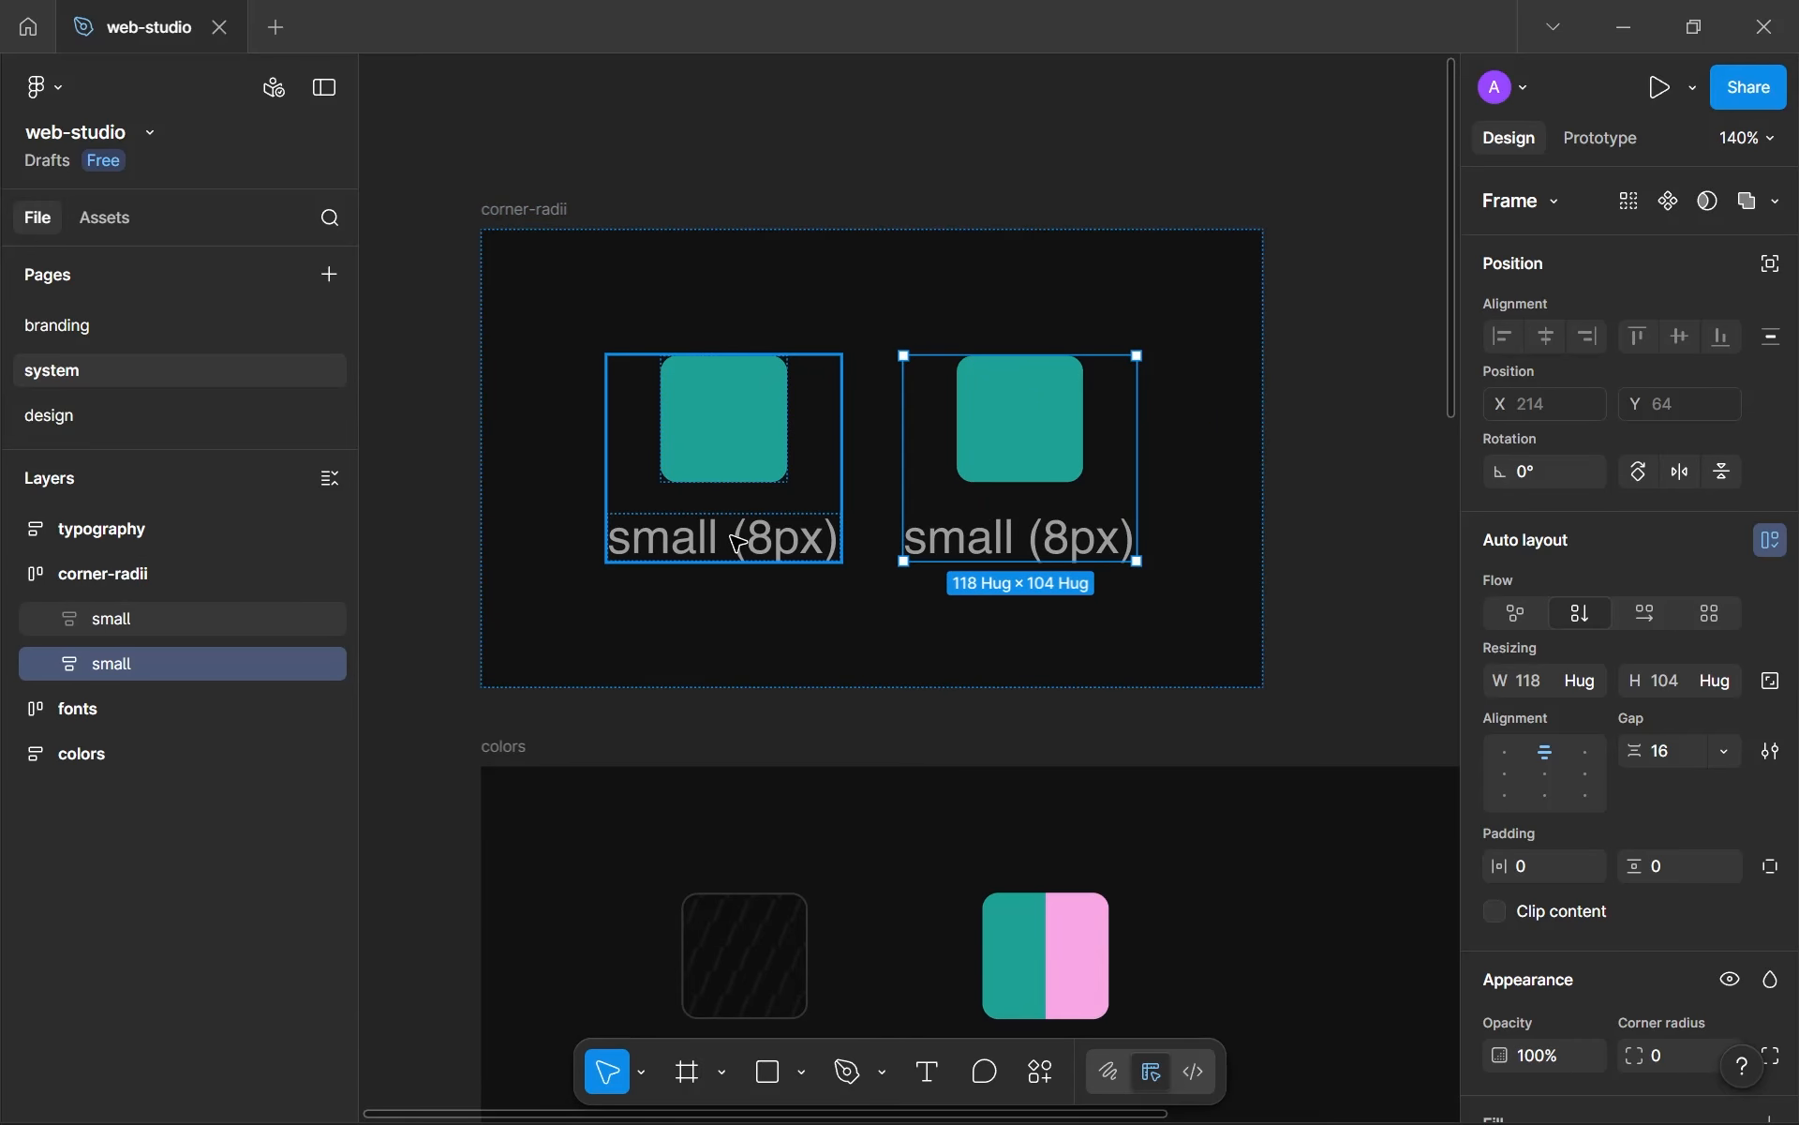
# - Change the duplicated sample's label to "full (9999px)"
pyautogui.click(934, 536)
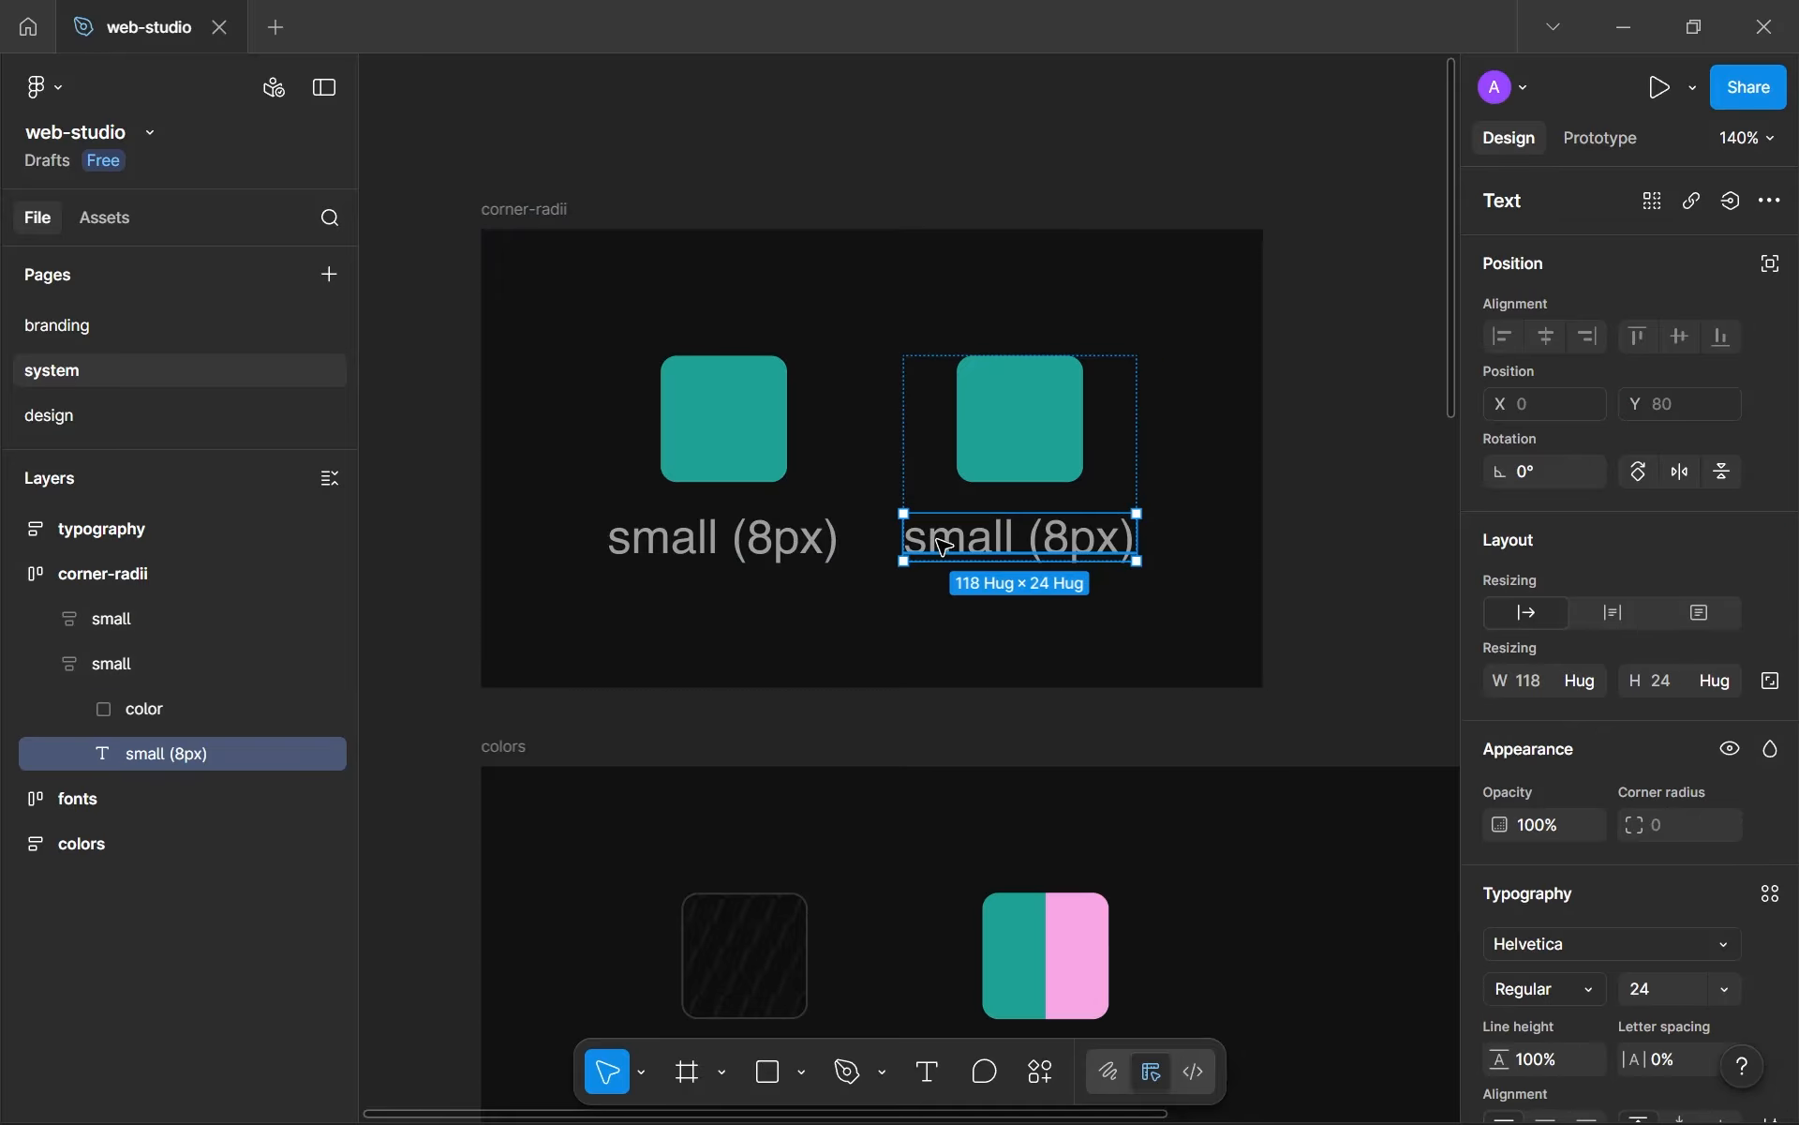
pyautogui.doubleClick(946, 543)
pyautogui.doubleClick(945, 543)
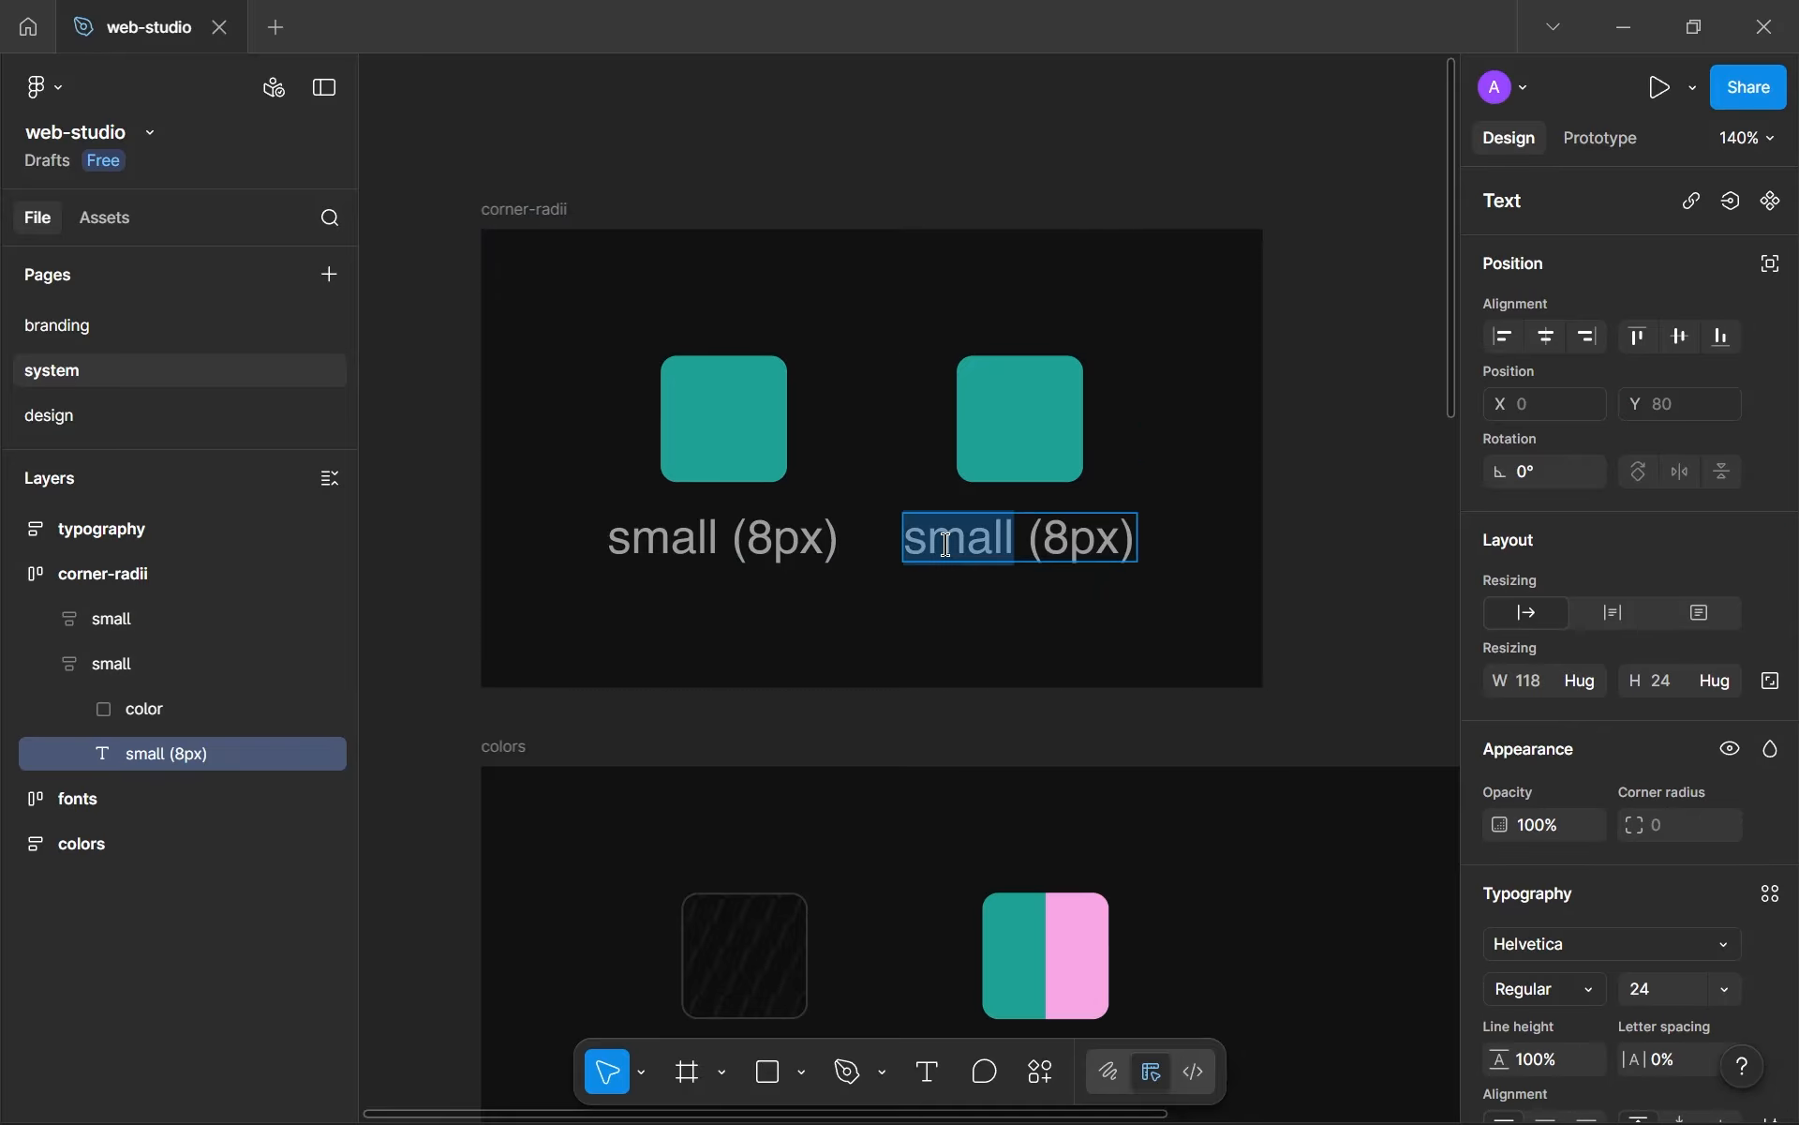
pyautogui.write('full')
pyautogui.press('BackSpace')
pyautogui.write('999')
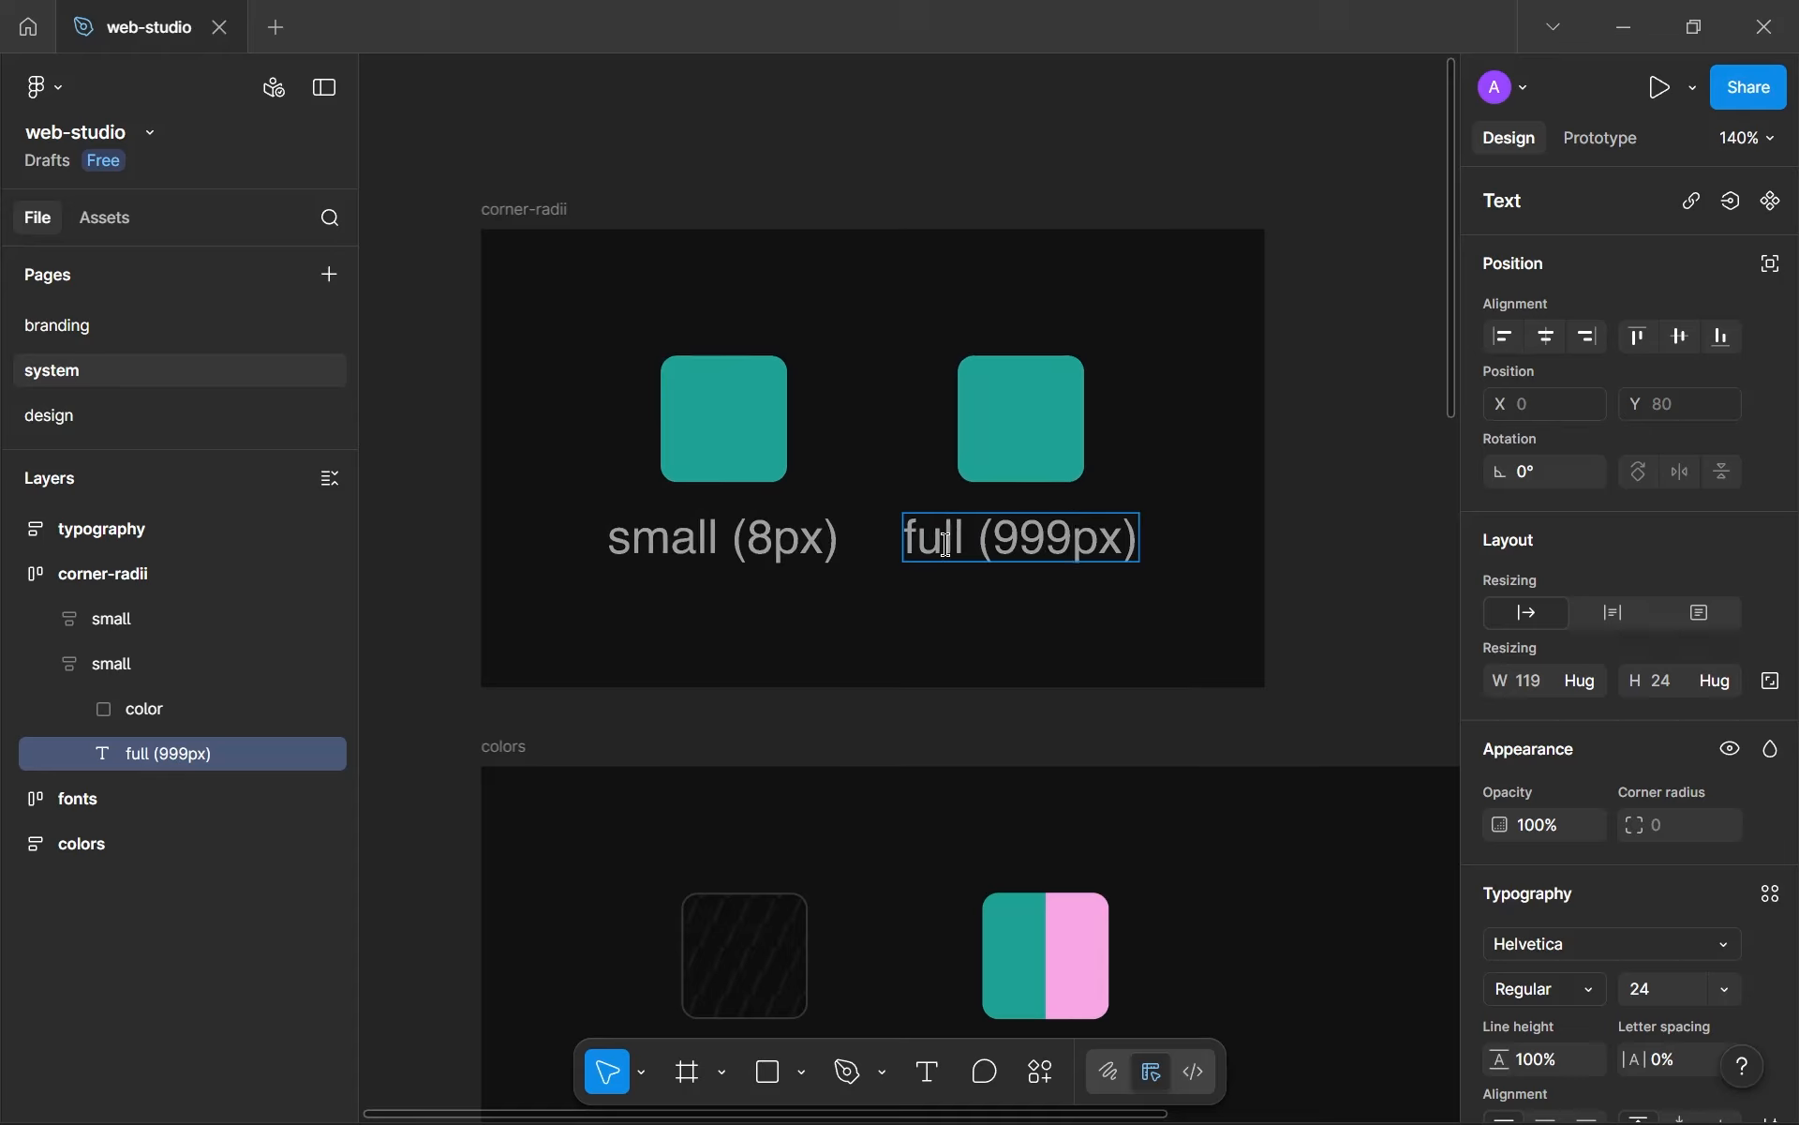
pyautogui.write('9')
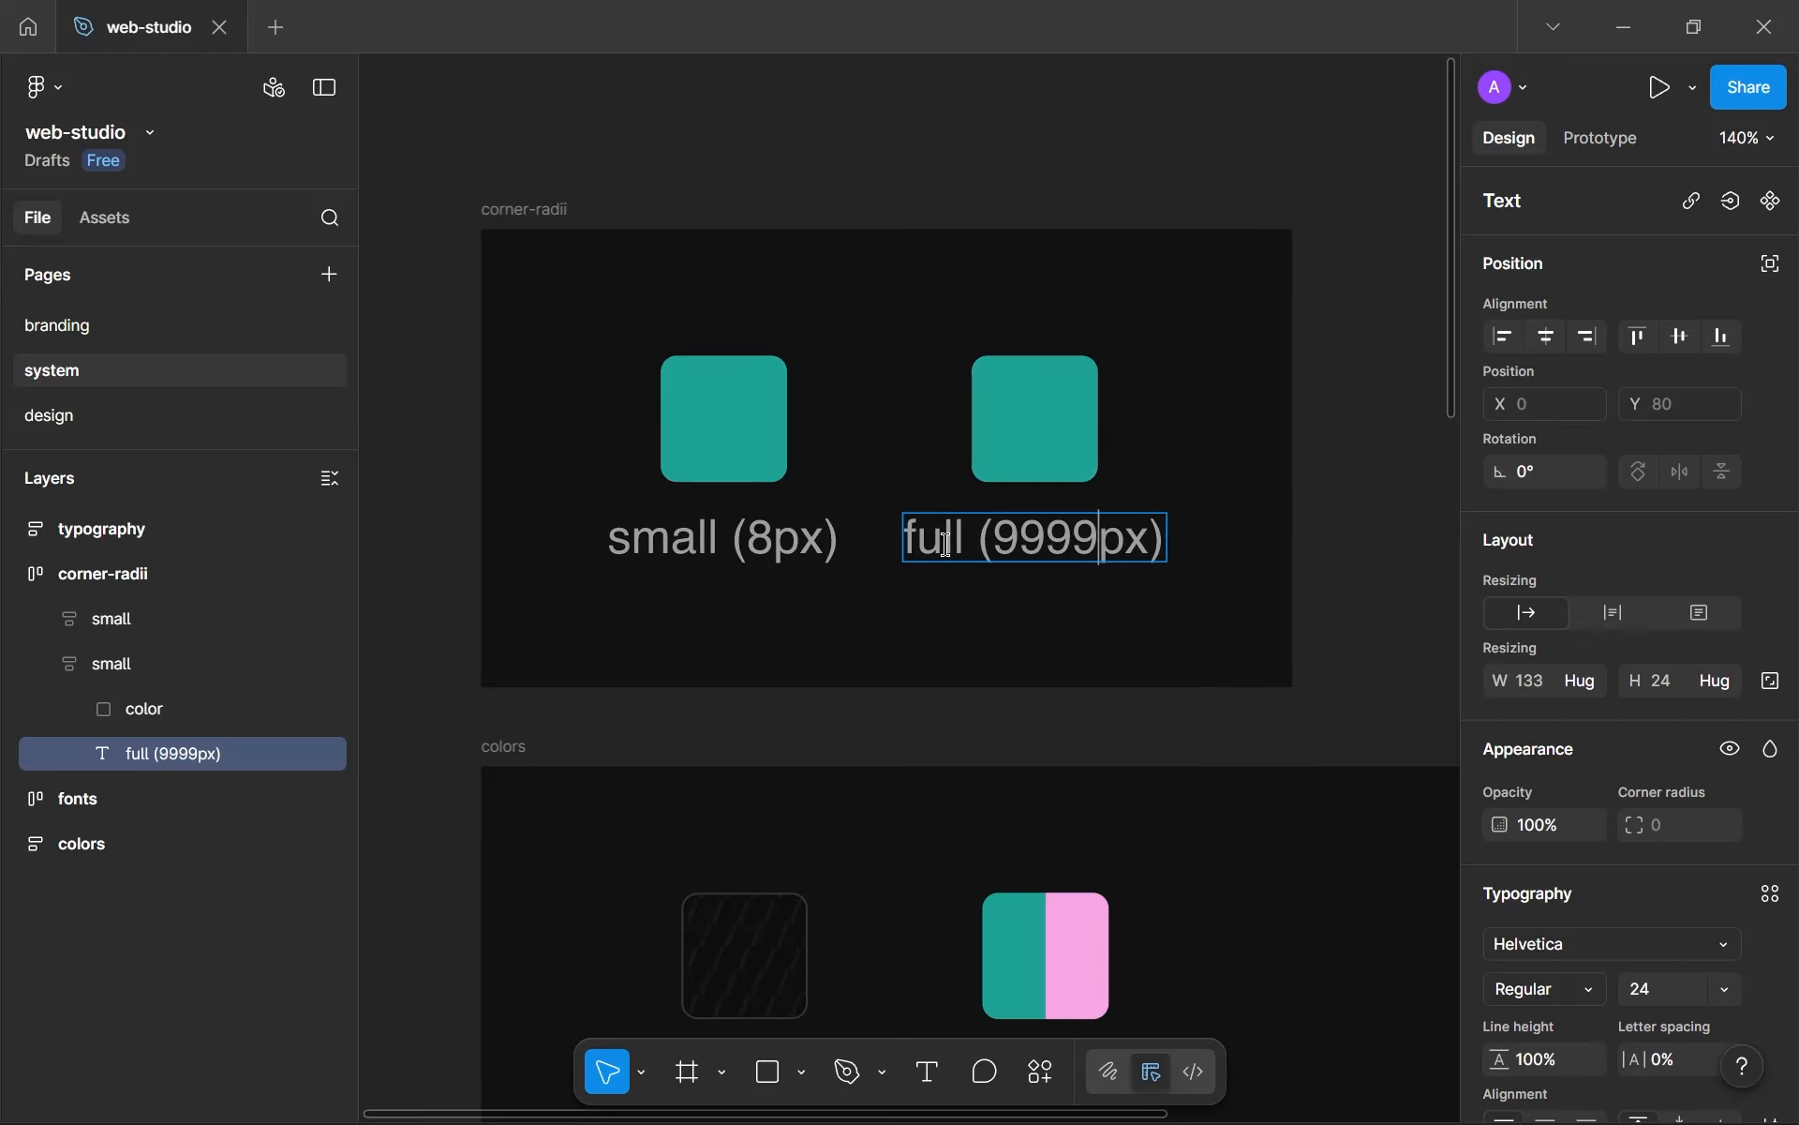
pyautogui.press('Escape')
# - Set the corner radius of the full sample's mint shape to 9999
pyautogui.click(1012, 438)
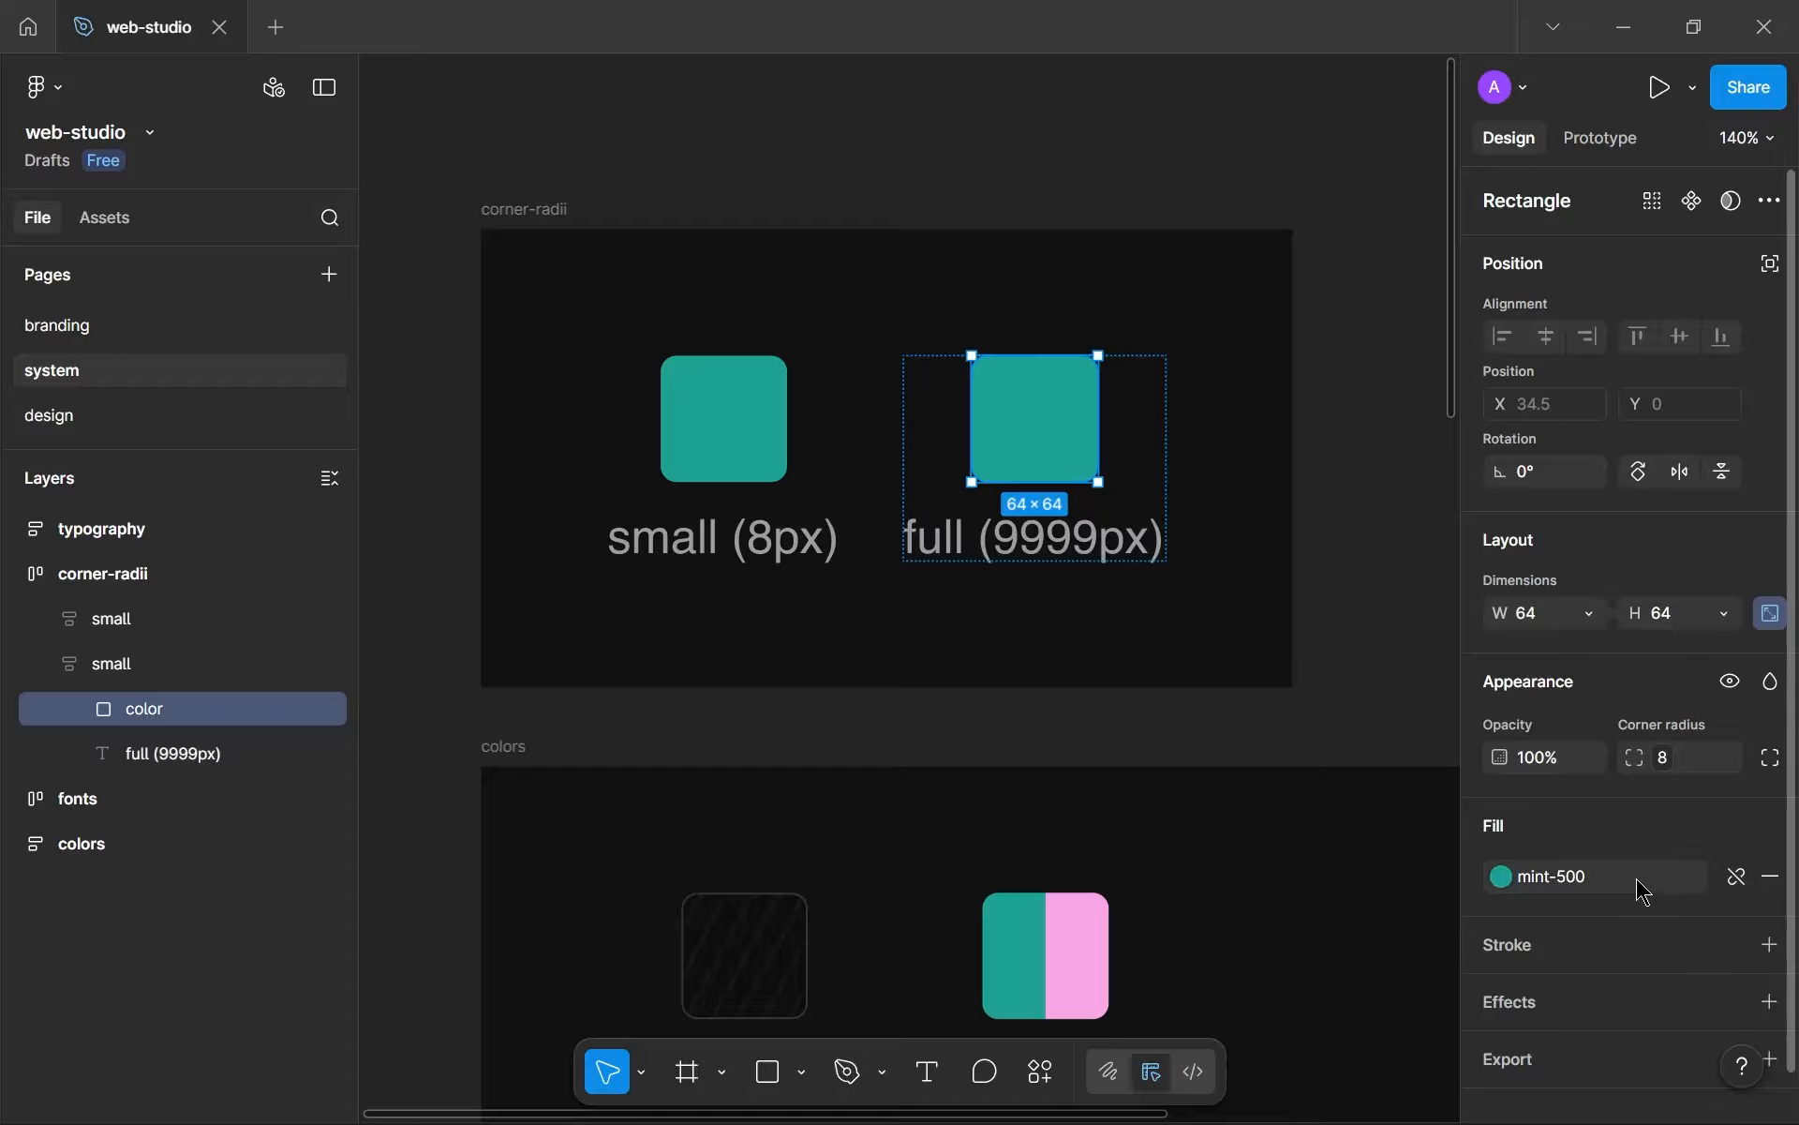
pyautogui.click(1706, 756)
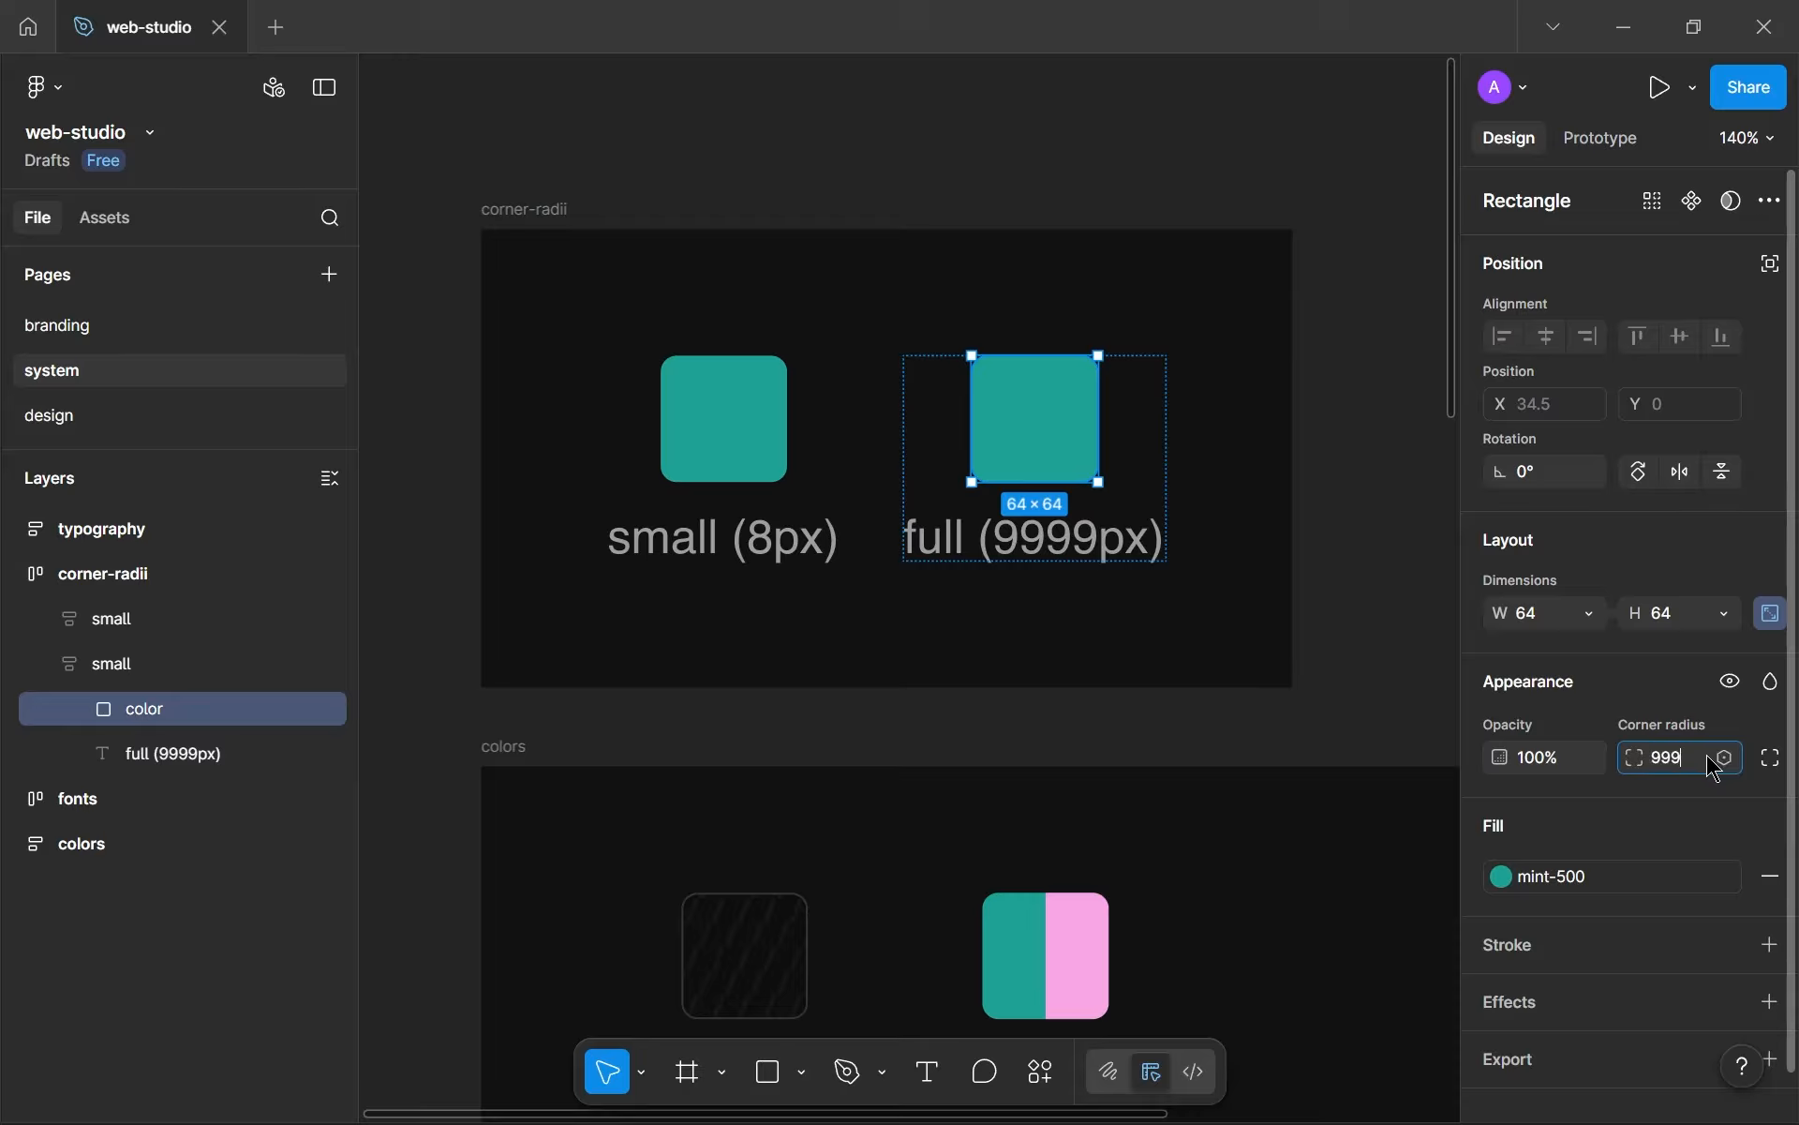
pyautogui.press('Return')
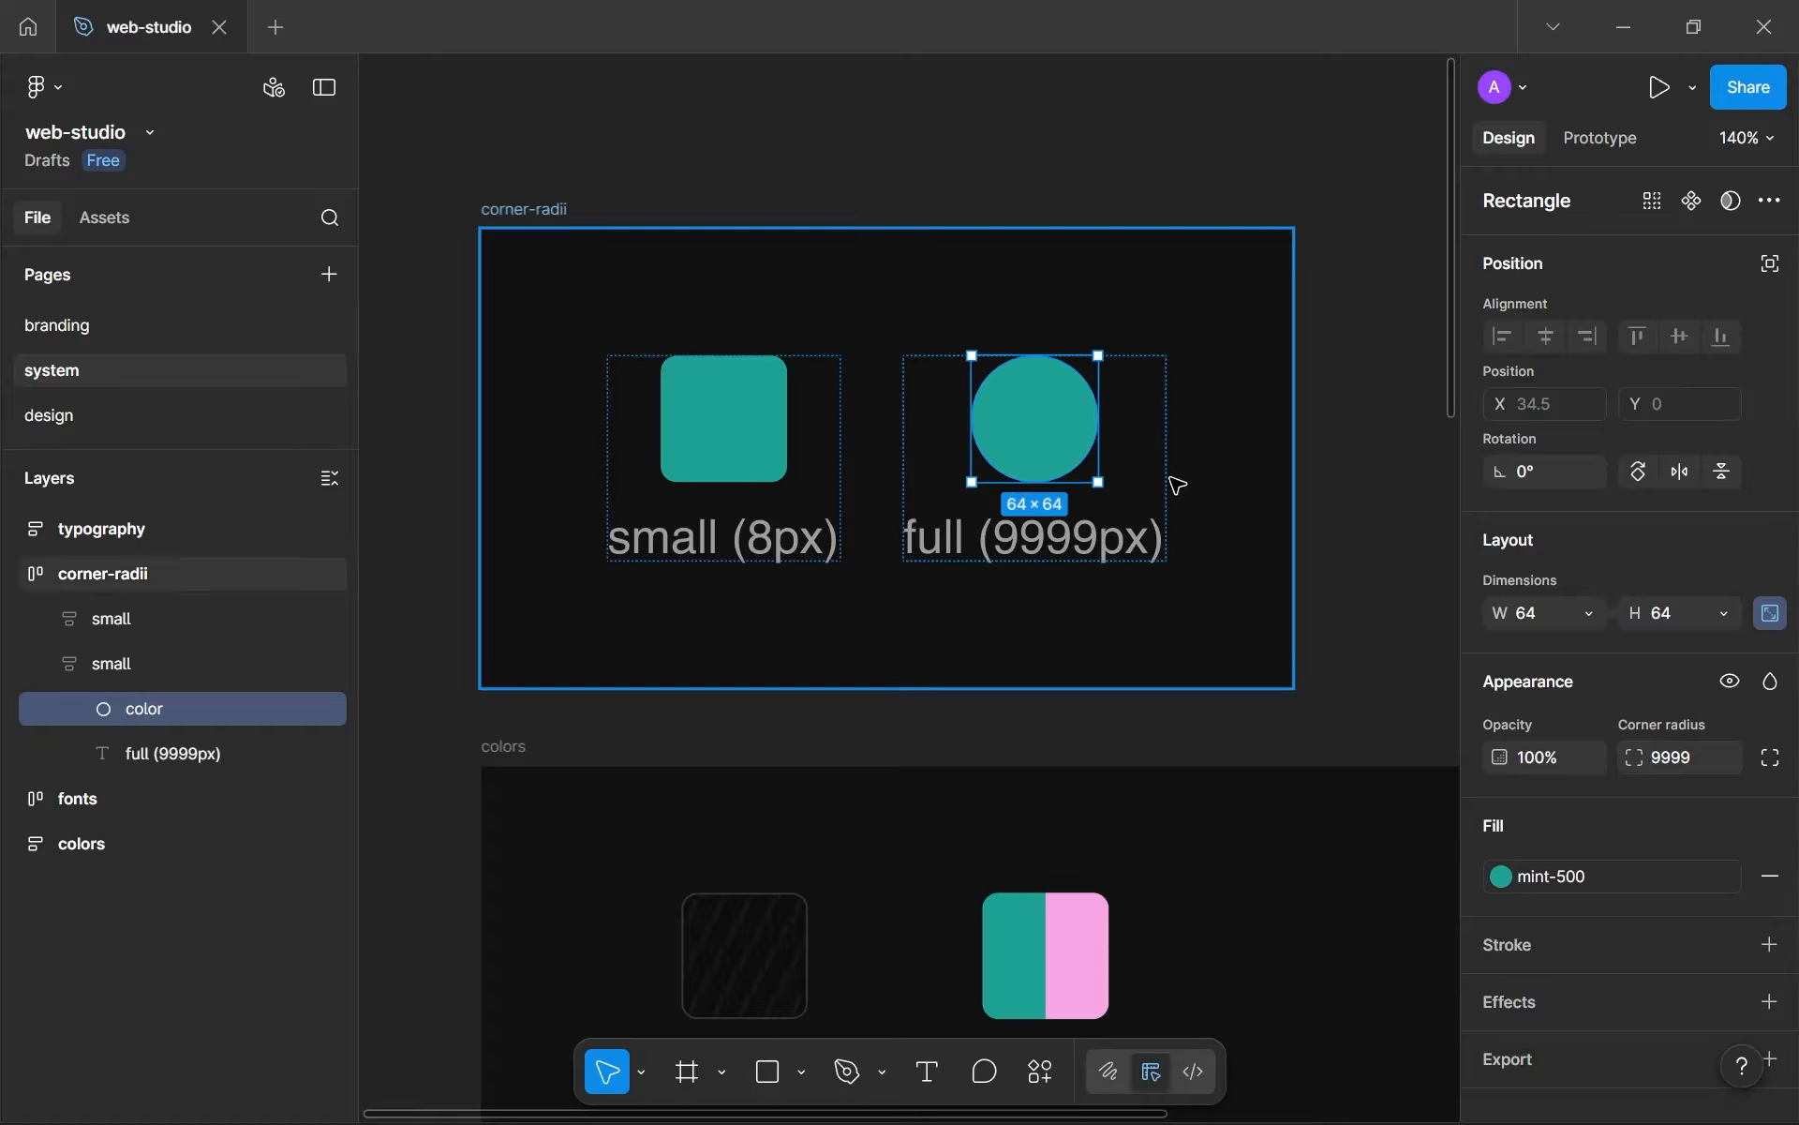
# - Try enlarging the full sample's shape proportionally, undo the resize and unlock its aspect ratio
pyautogui.moveTo(1120, 397); pyautogui.dragTo(1174, 396)
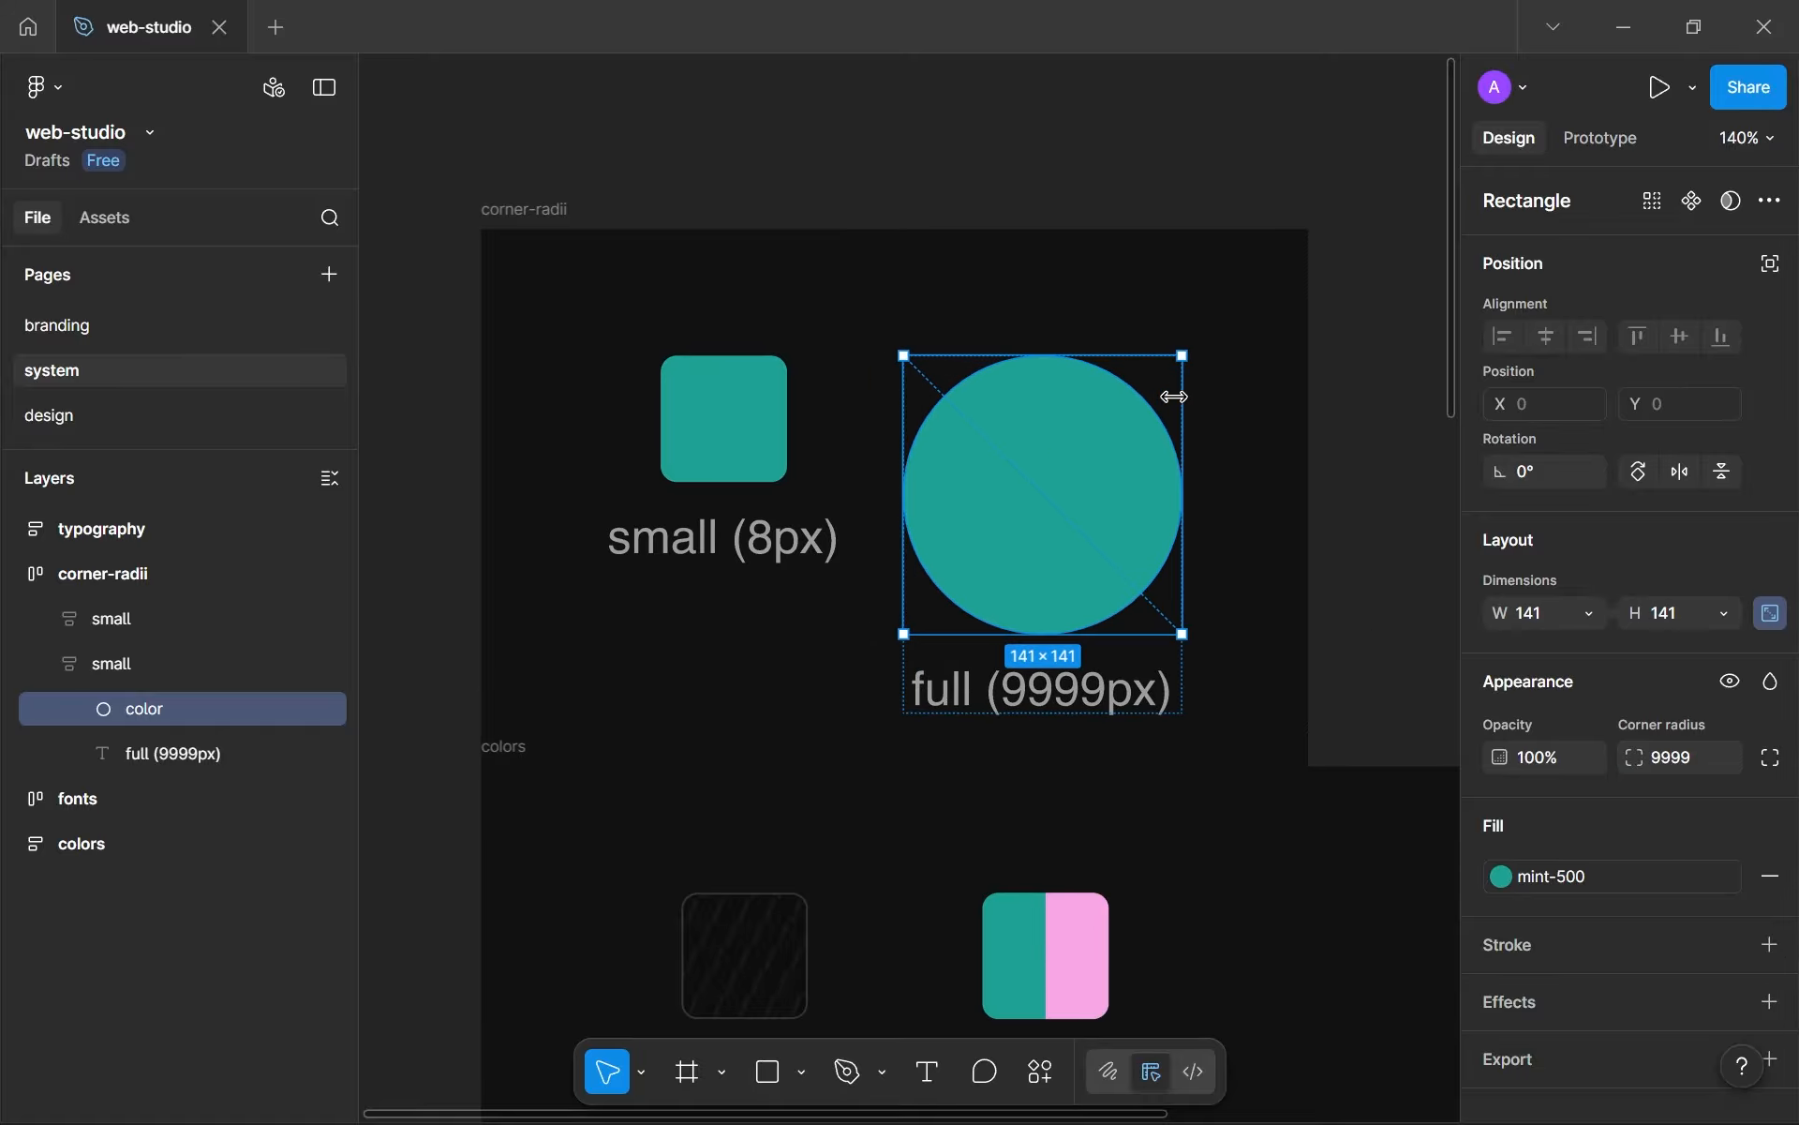
pyautogui.hotkey('ctrl', 'z')
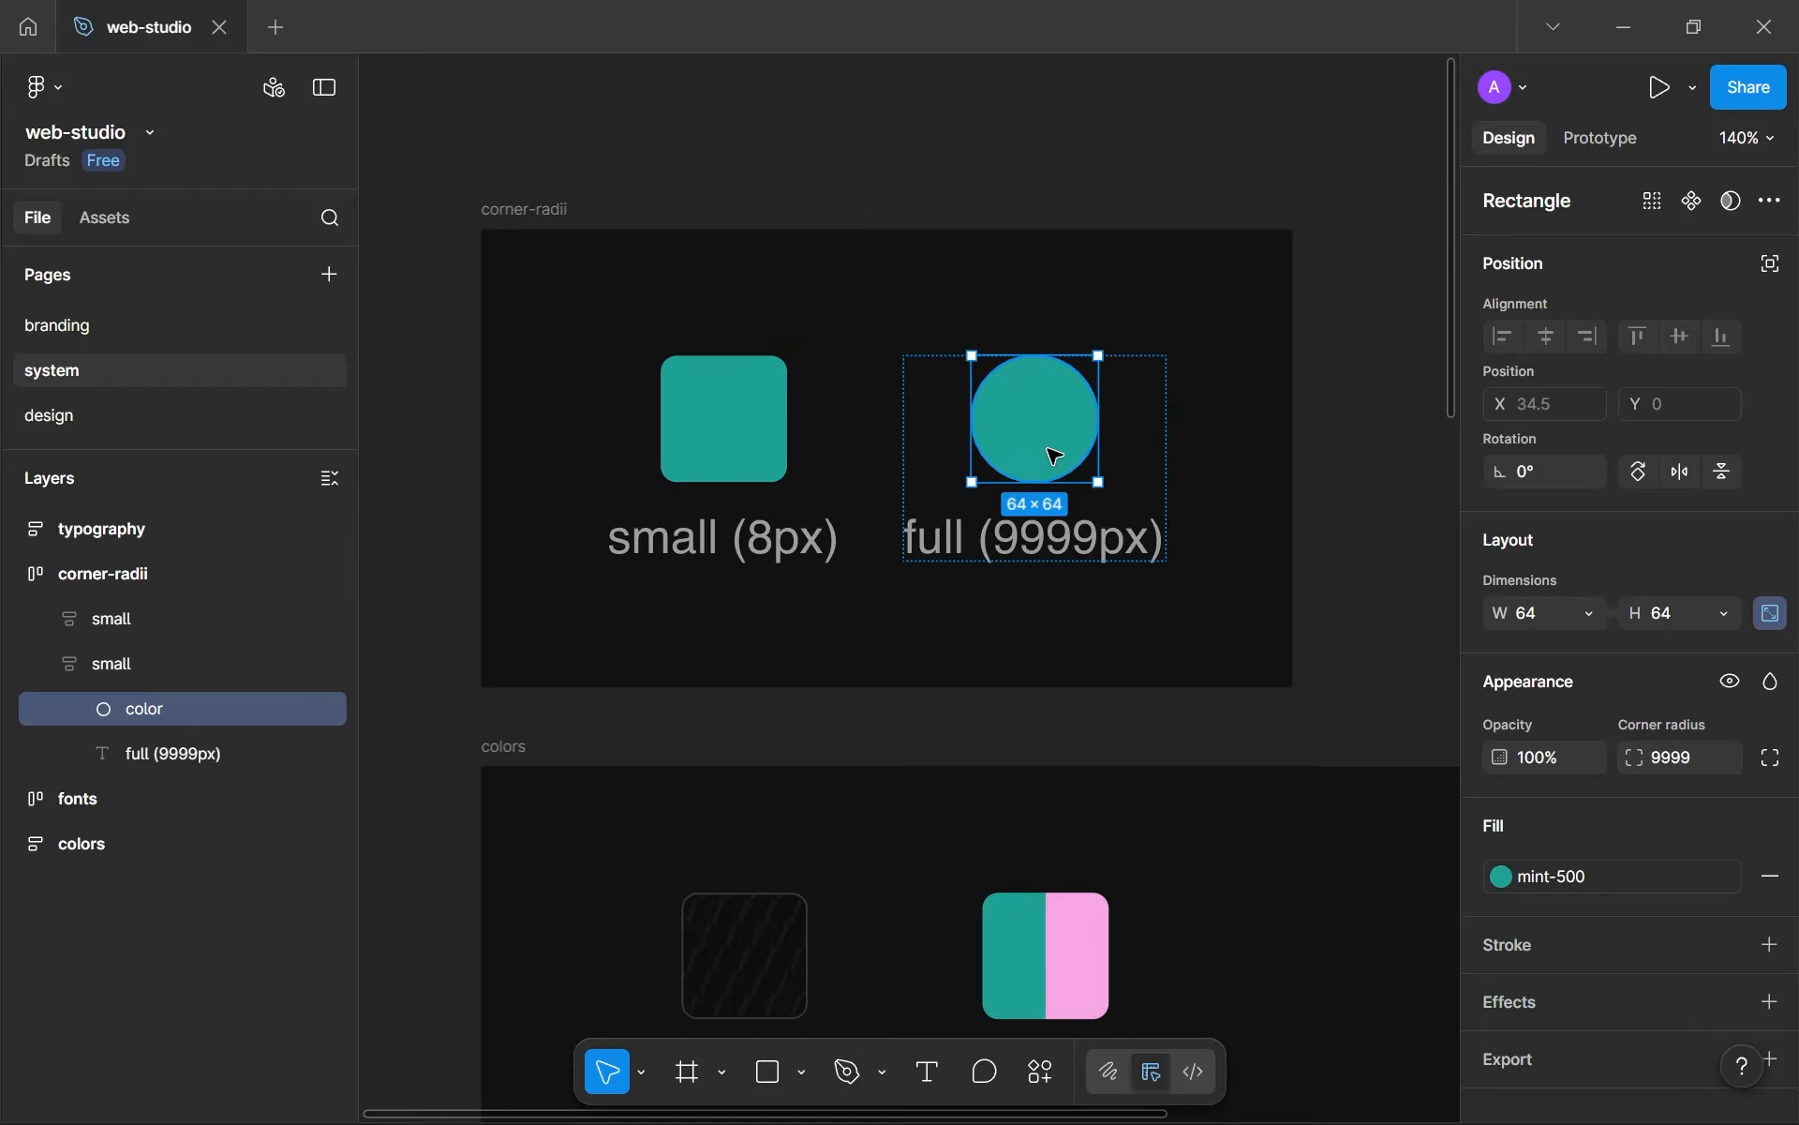
pyautogui.click(1771, 613)
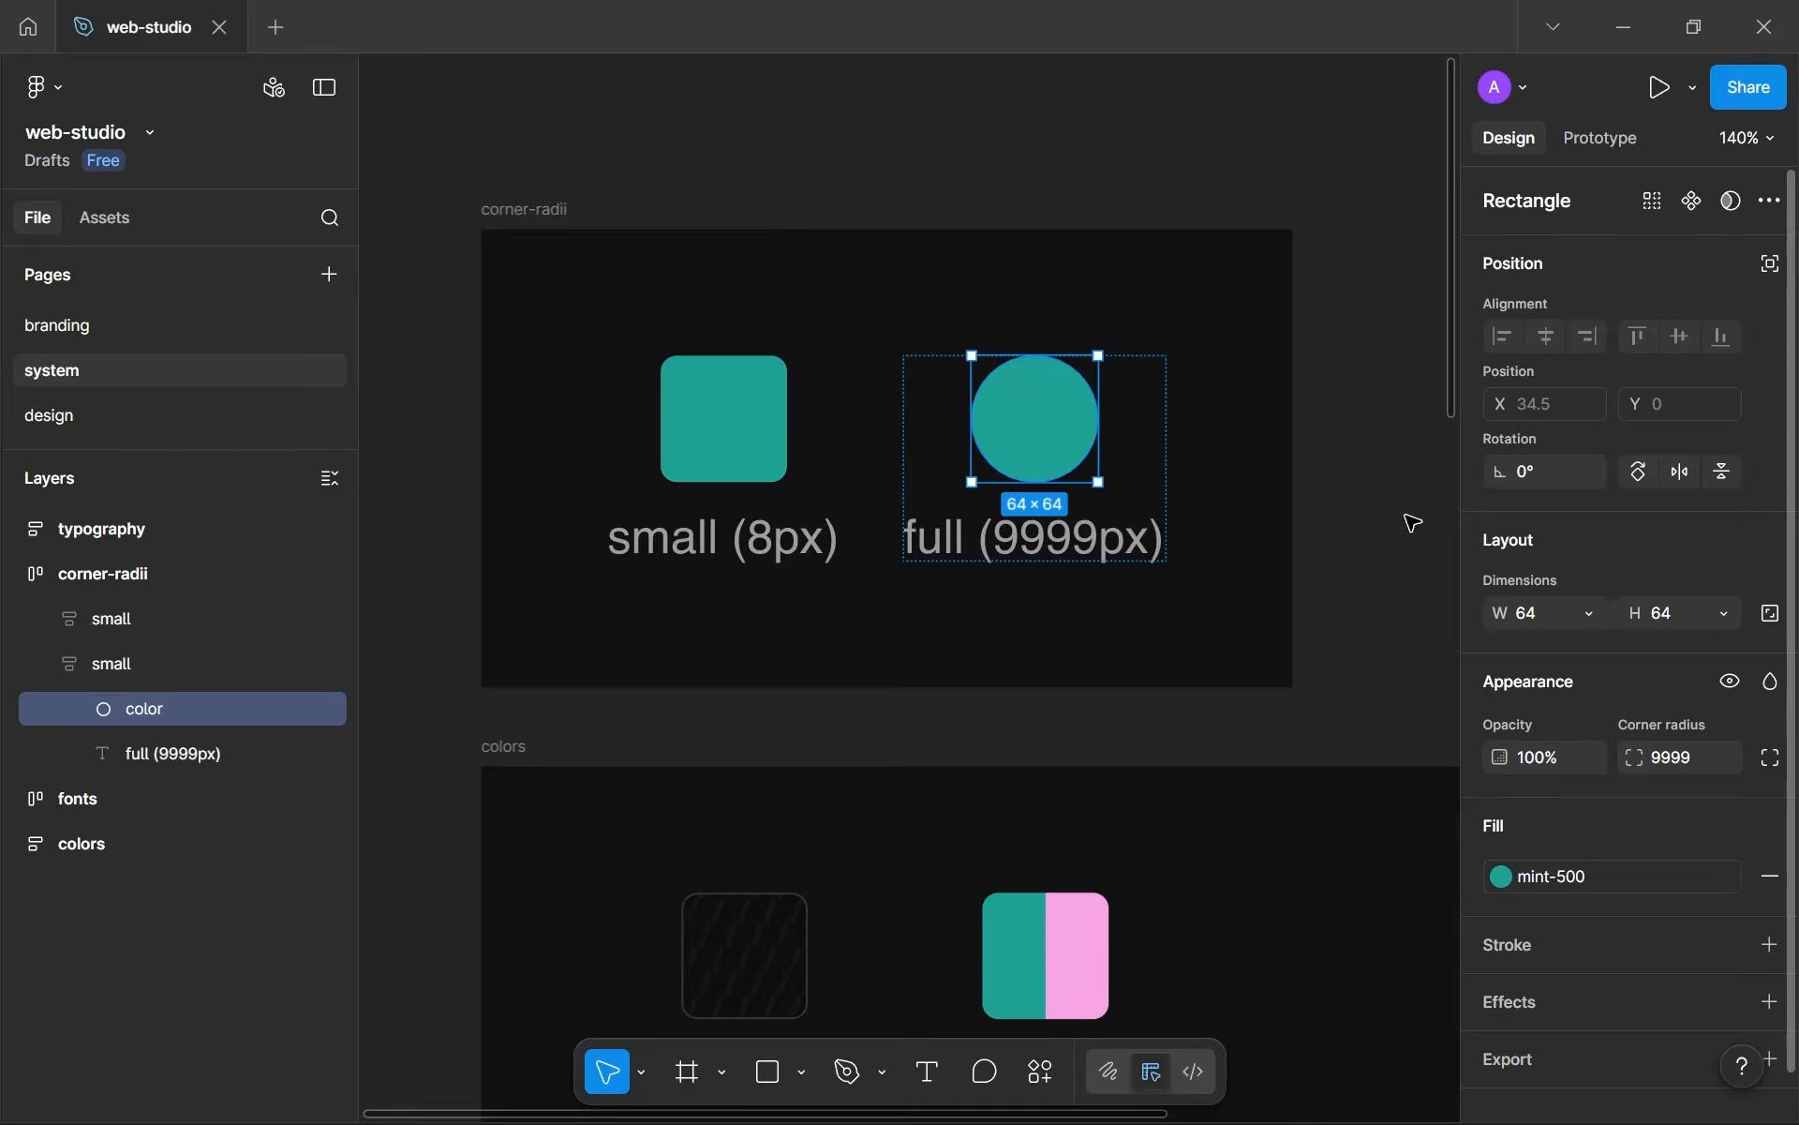
# - Try stretching the full sample's shape horizontally to about 269 px wide and undo the resize
pyautogui.moveTo(1097, 410); pyautogui.dragTo(1303, 406)
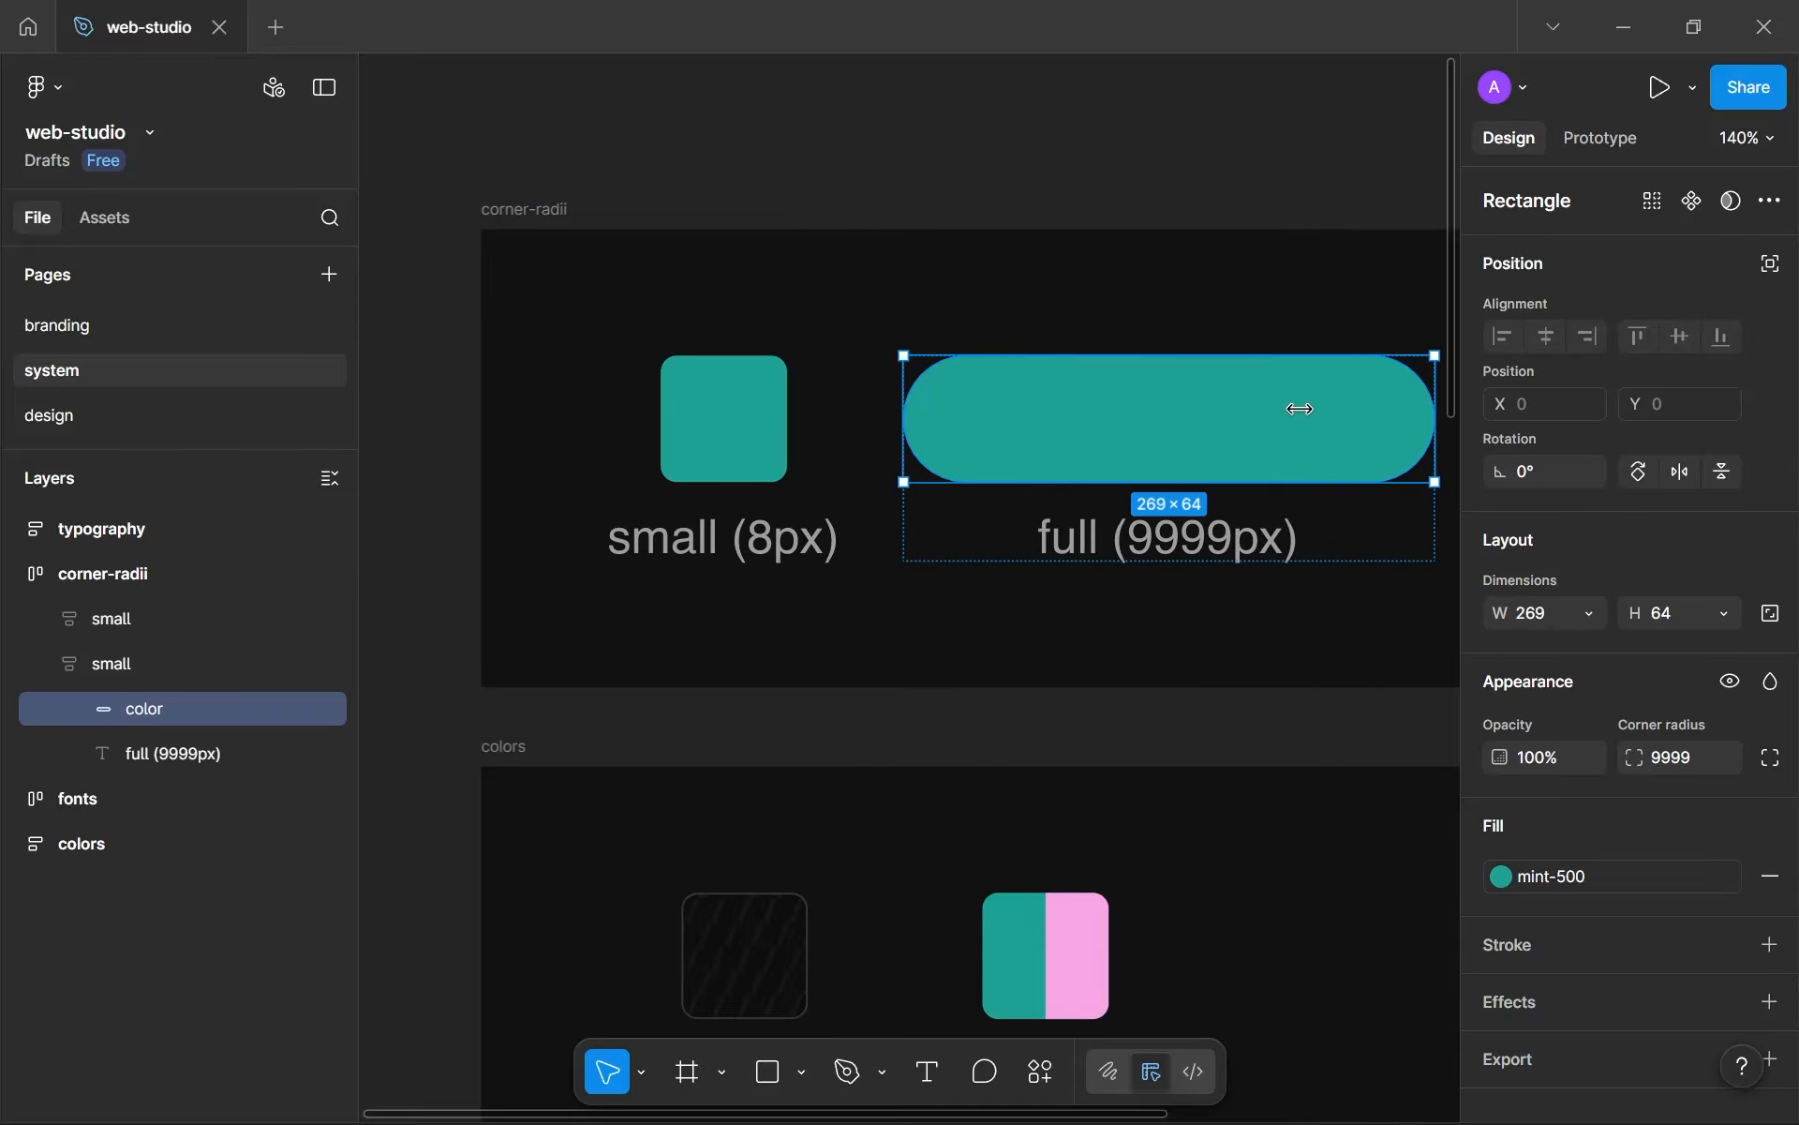
pyautogui.moveTo(1100, 322); pyautogui.dragTo(1034, 331)
pyautogui.hotkey('ctrl', 'z')
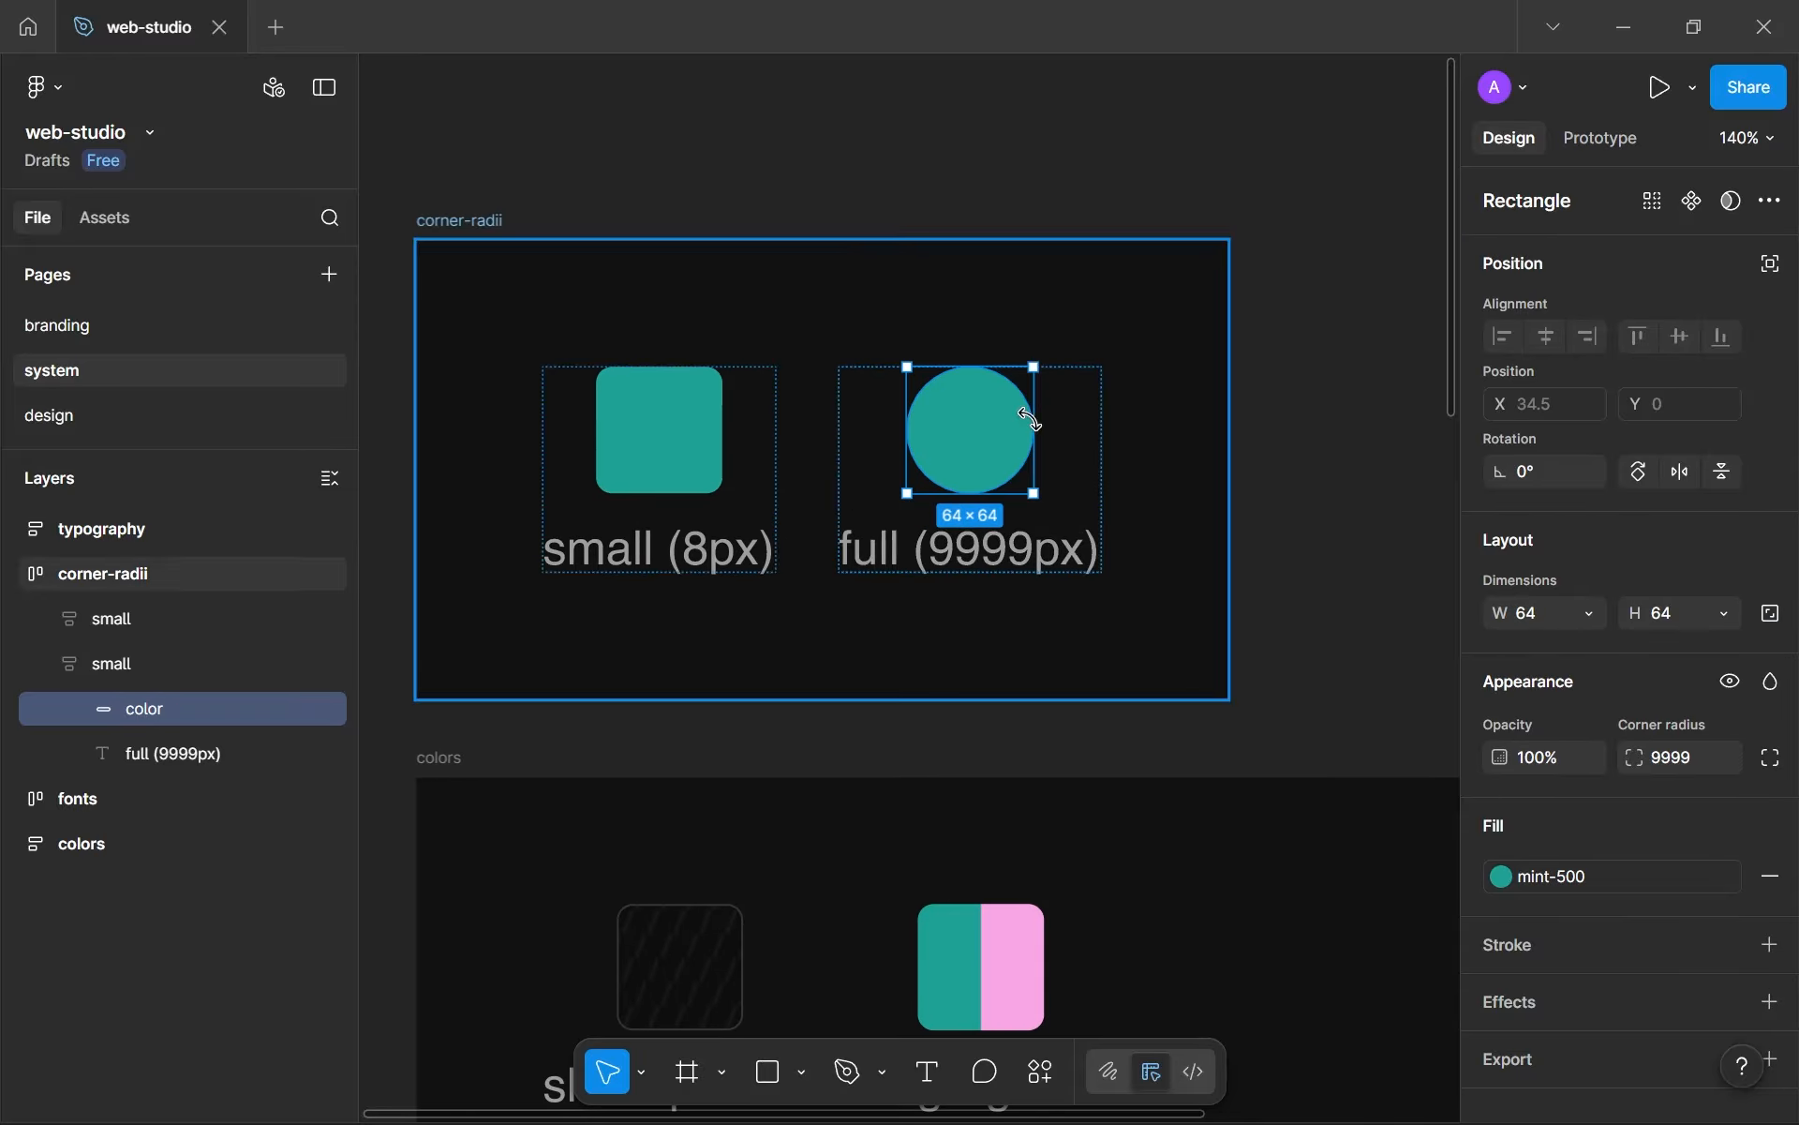
pyautogui.scroll(-2, 1032, 418)
pyautogui.moveTo(1027, 420); pyautogui.dragTo(888, 426)
pyautogui.scroll(2, 889, 427)
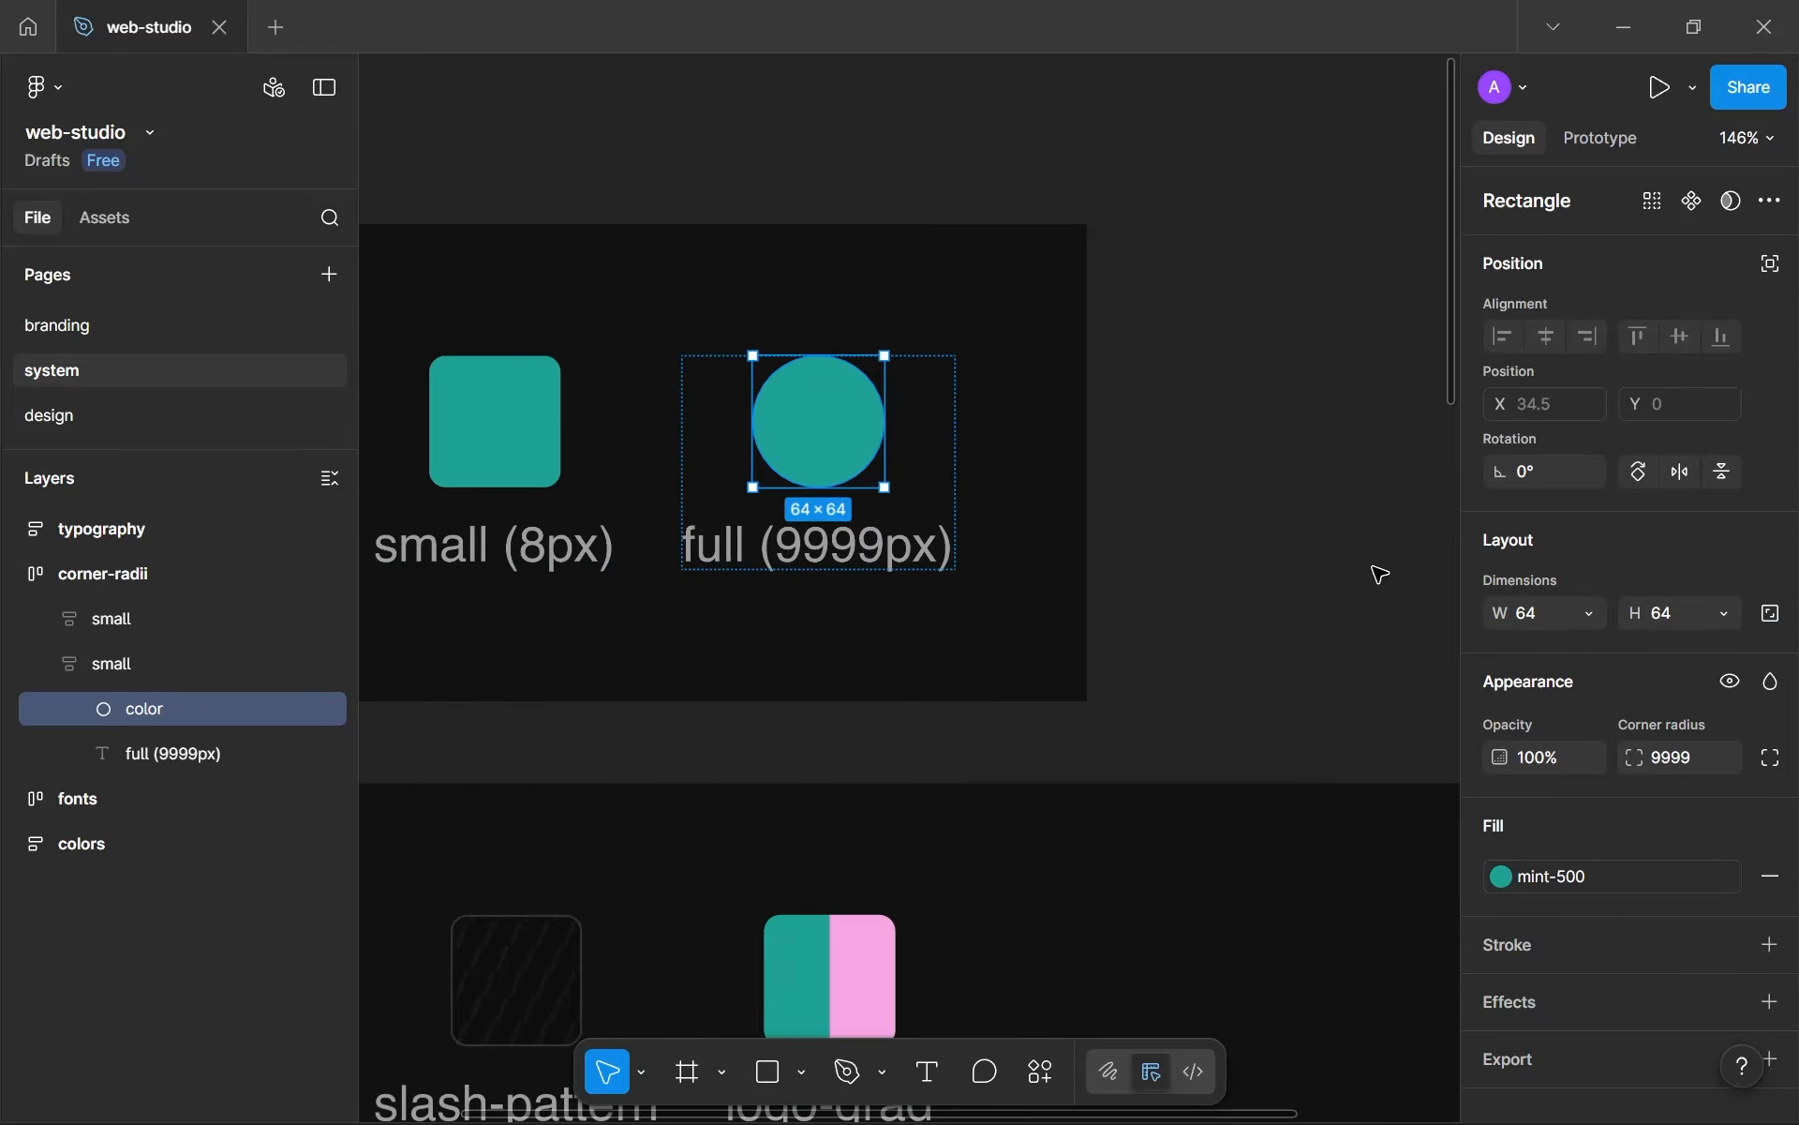
# - Create a number variable named "corner-full" with value 9999 from the full sample shape's corner radius
pyautogui.click(1723, 756)
pyautogui.click(1708, 641)
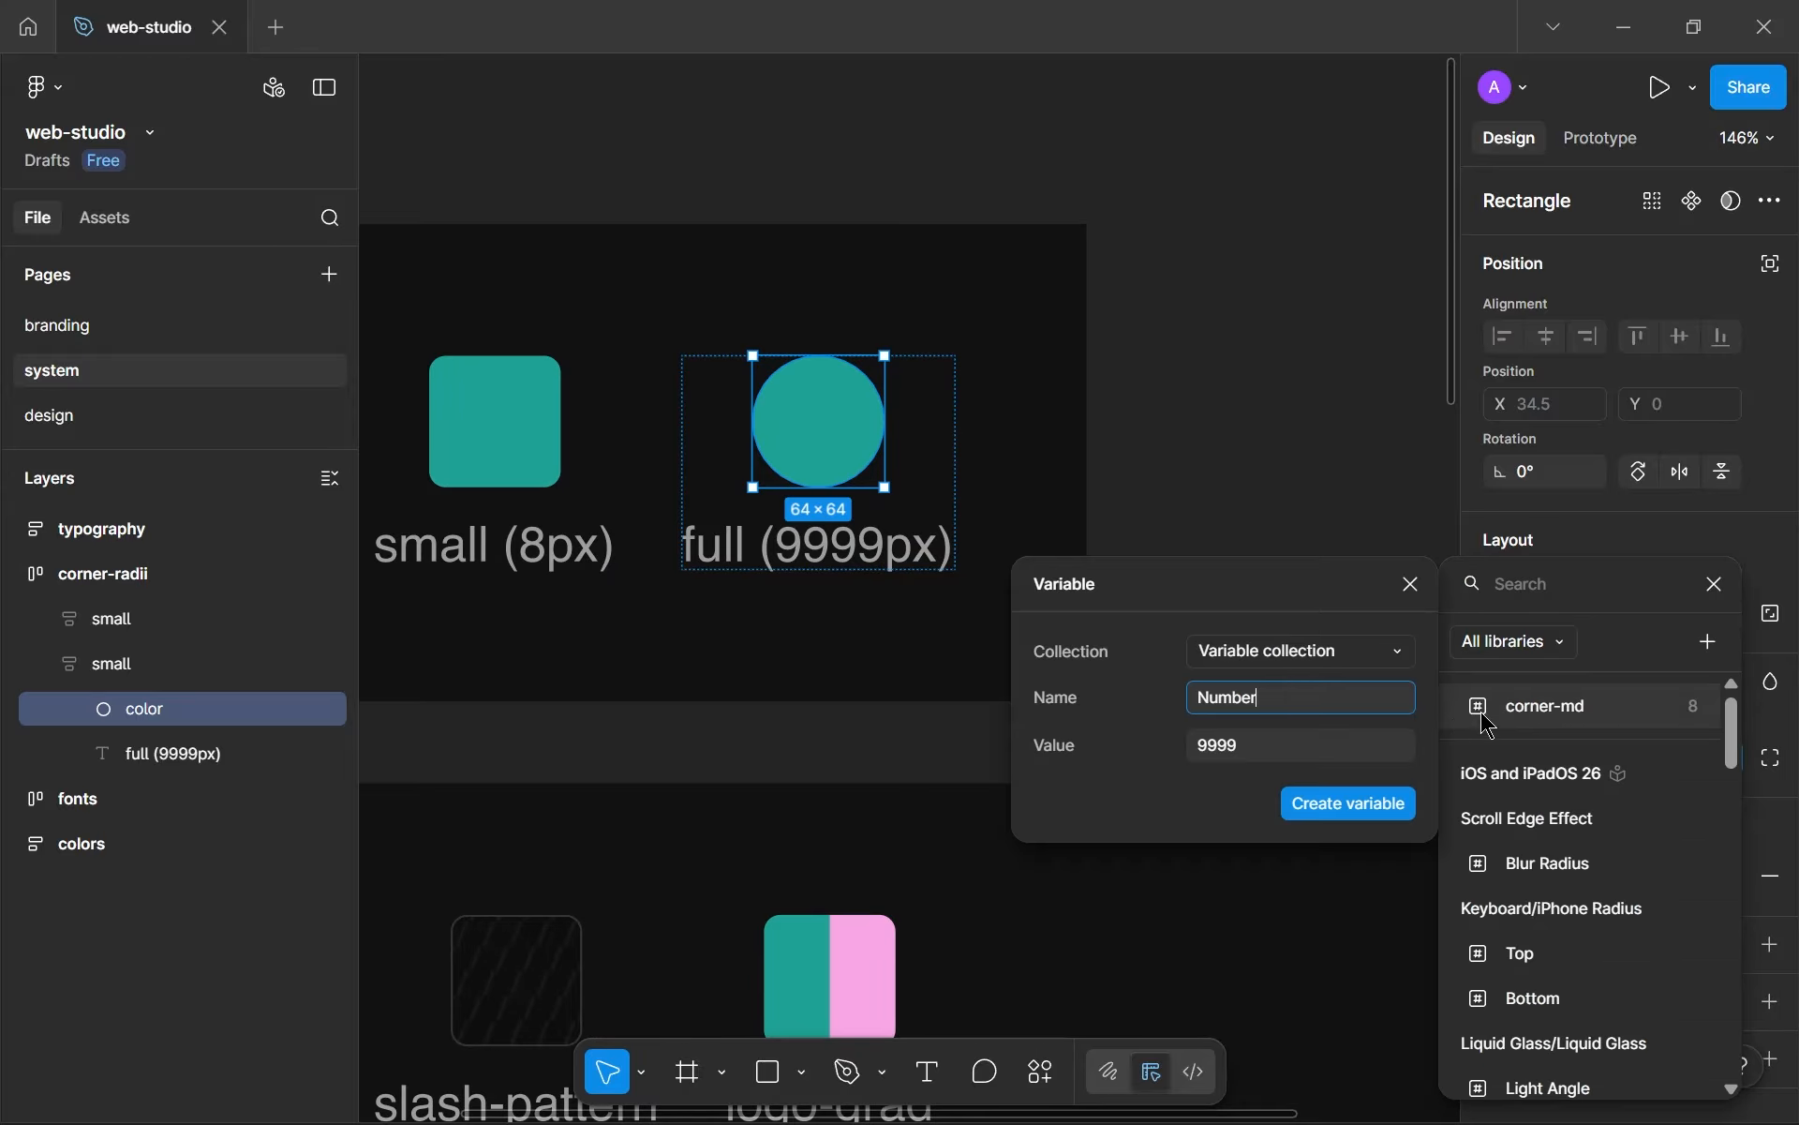
pyautogui.write('corner-full')
pyautogui.press('Return')
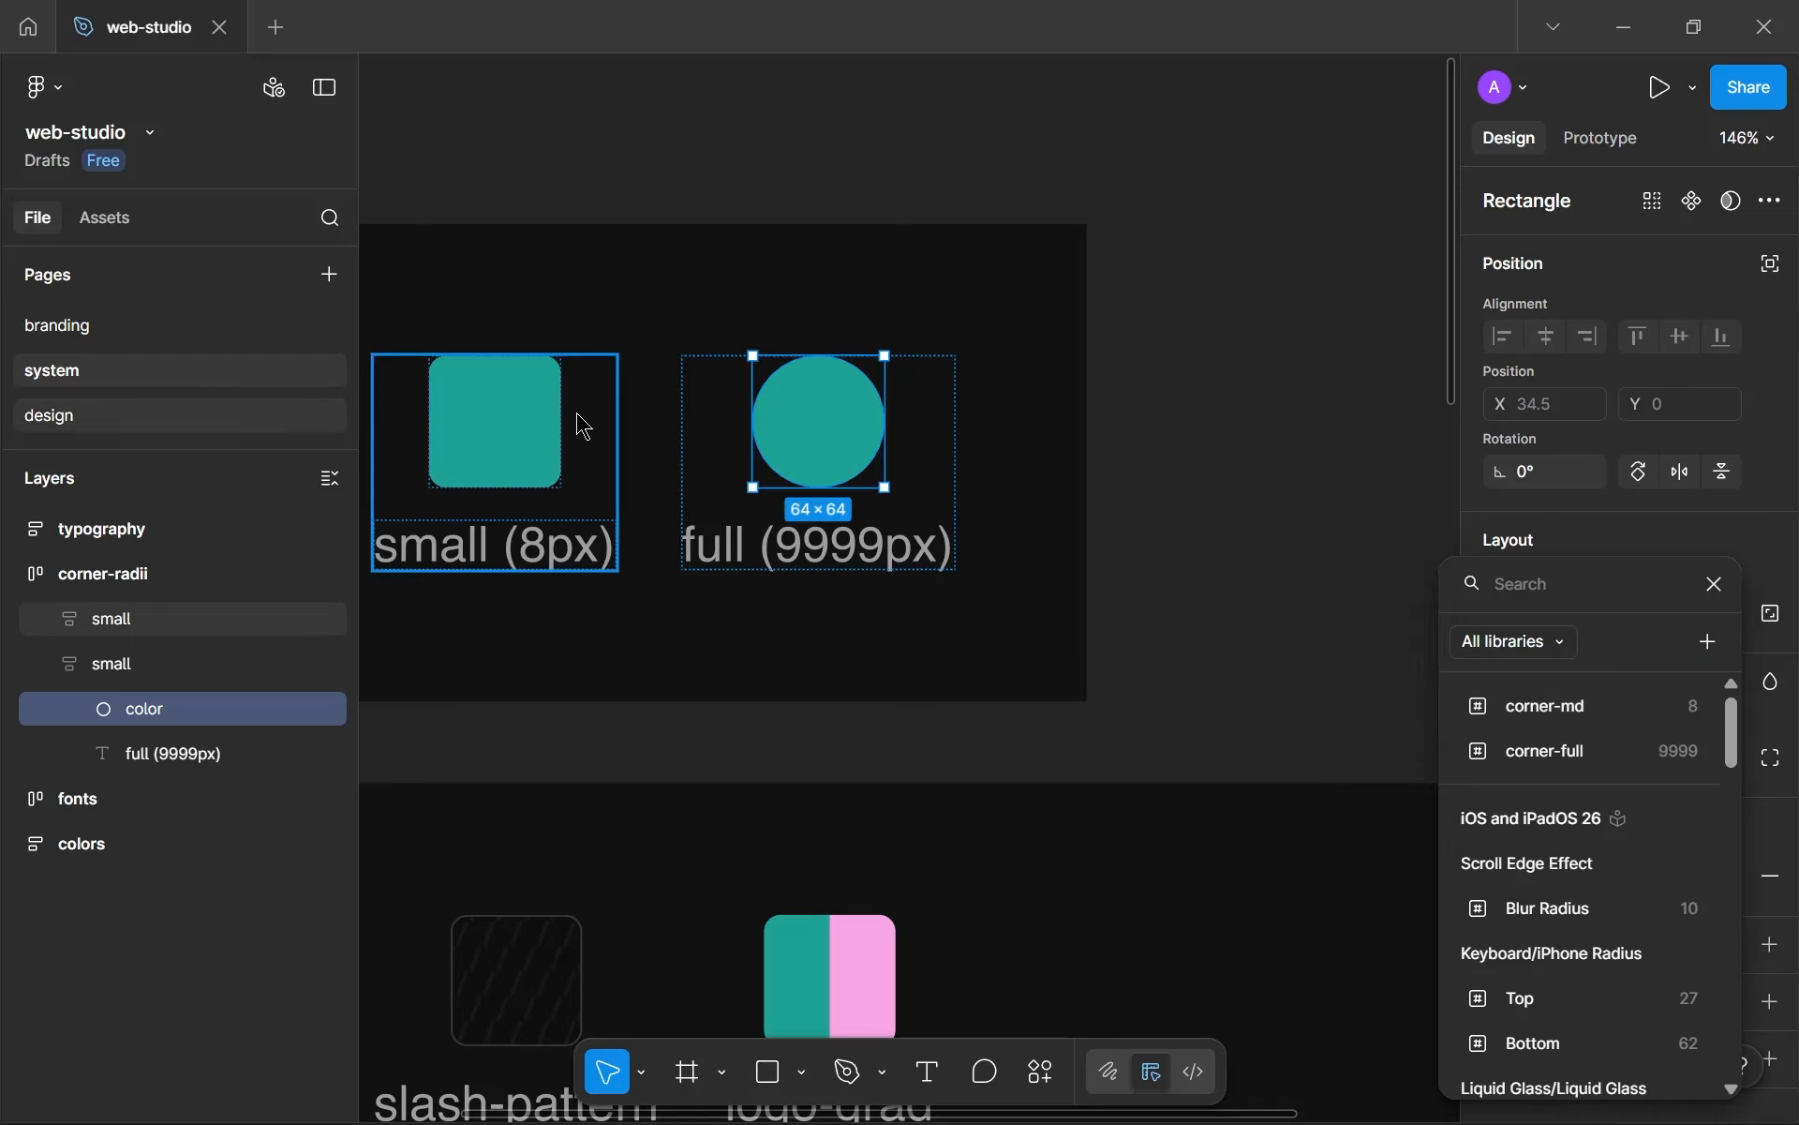
# - Go to the design page and collapse the right and left layers inside landing-desktop
pyautogui.click(132, 418)
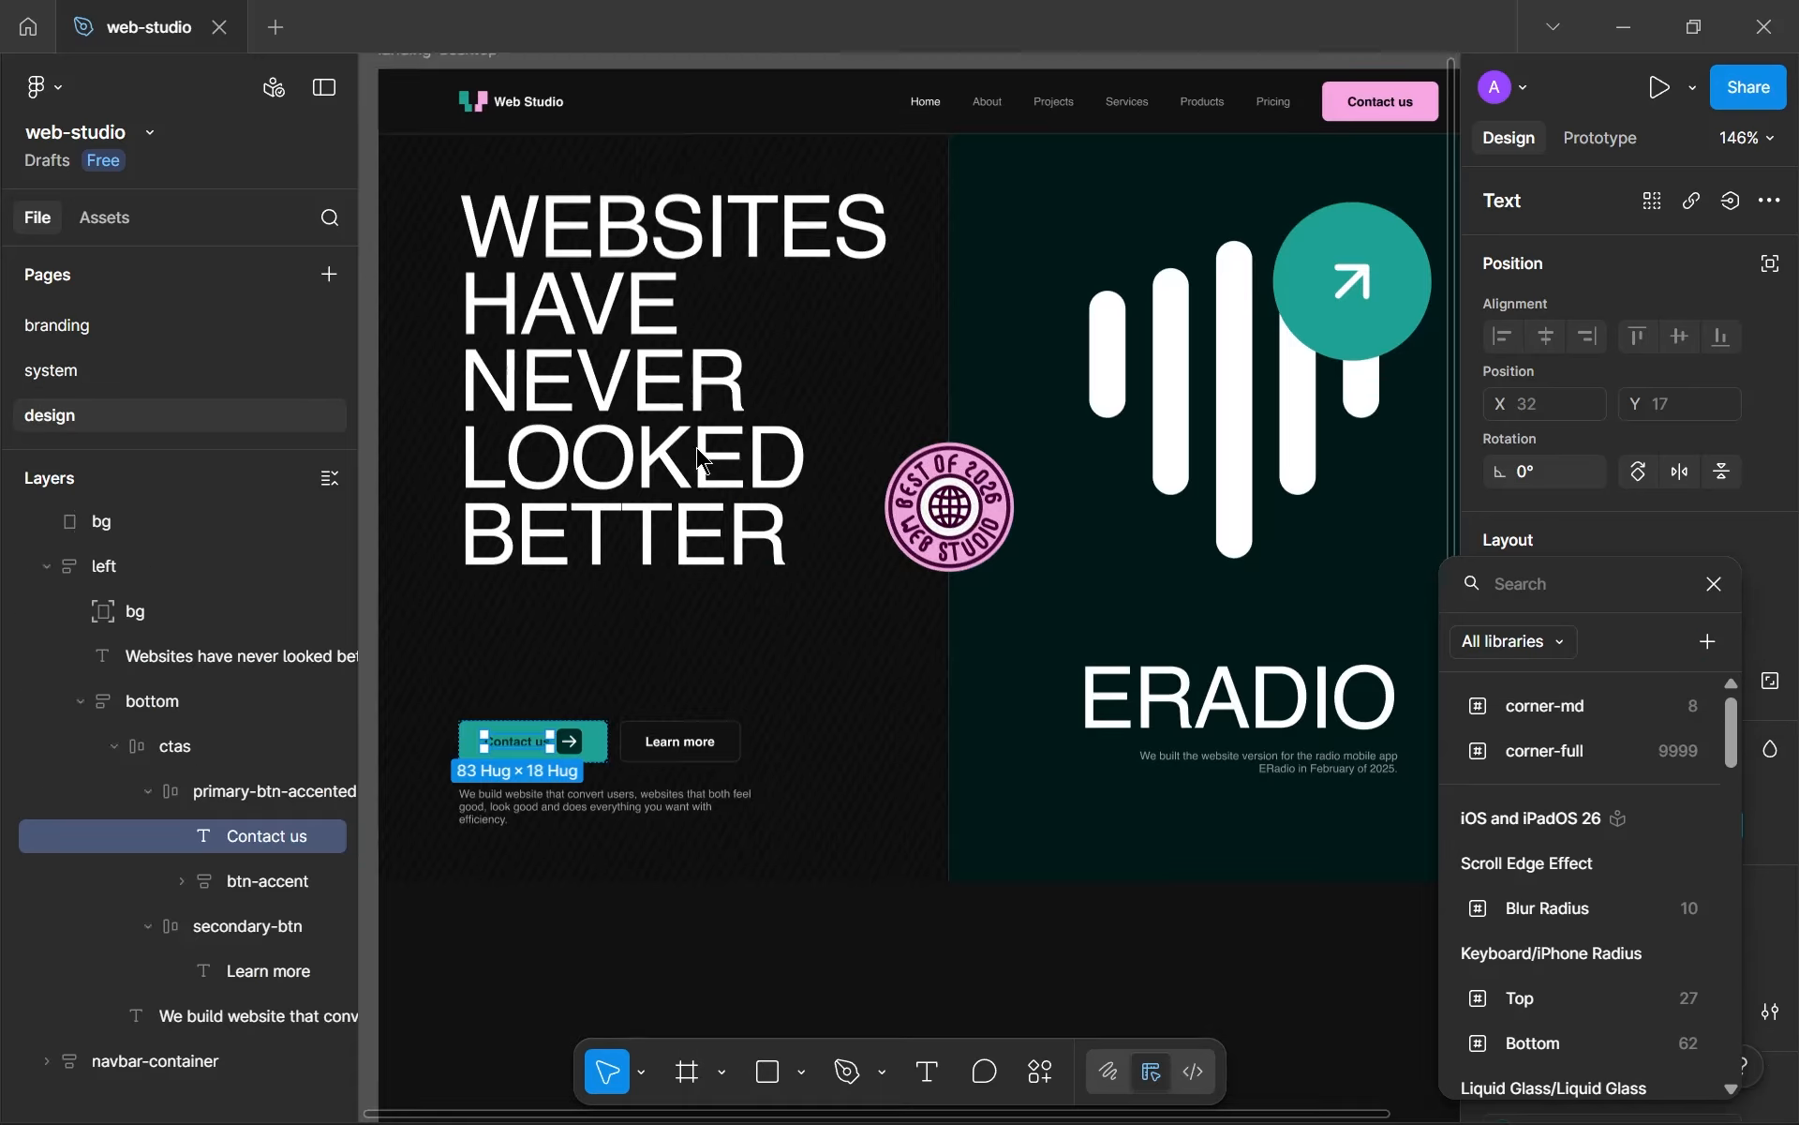
pyautogui.scroll(-3, 739, 855)
pyautogui.scroll(-3, 824, 623)
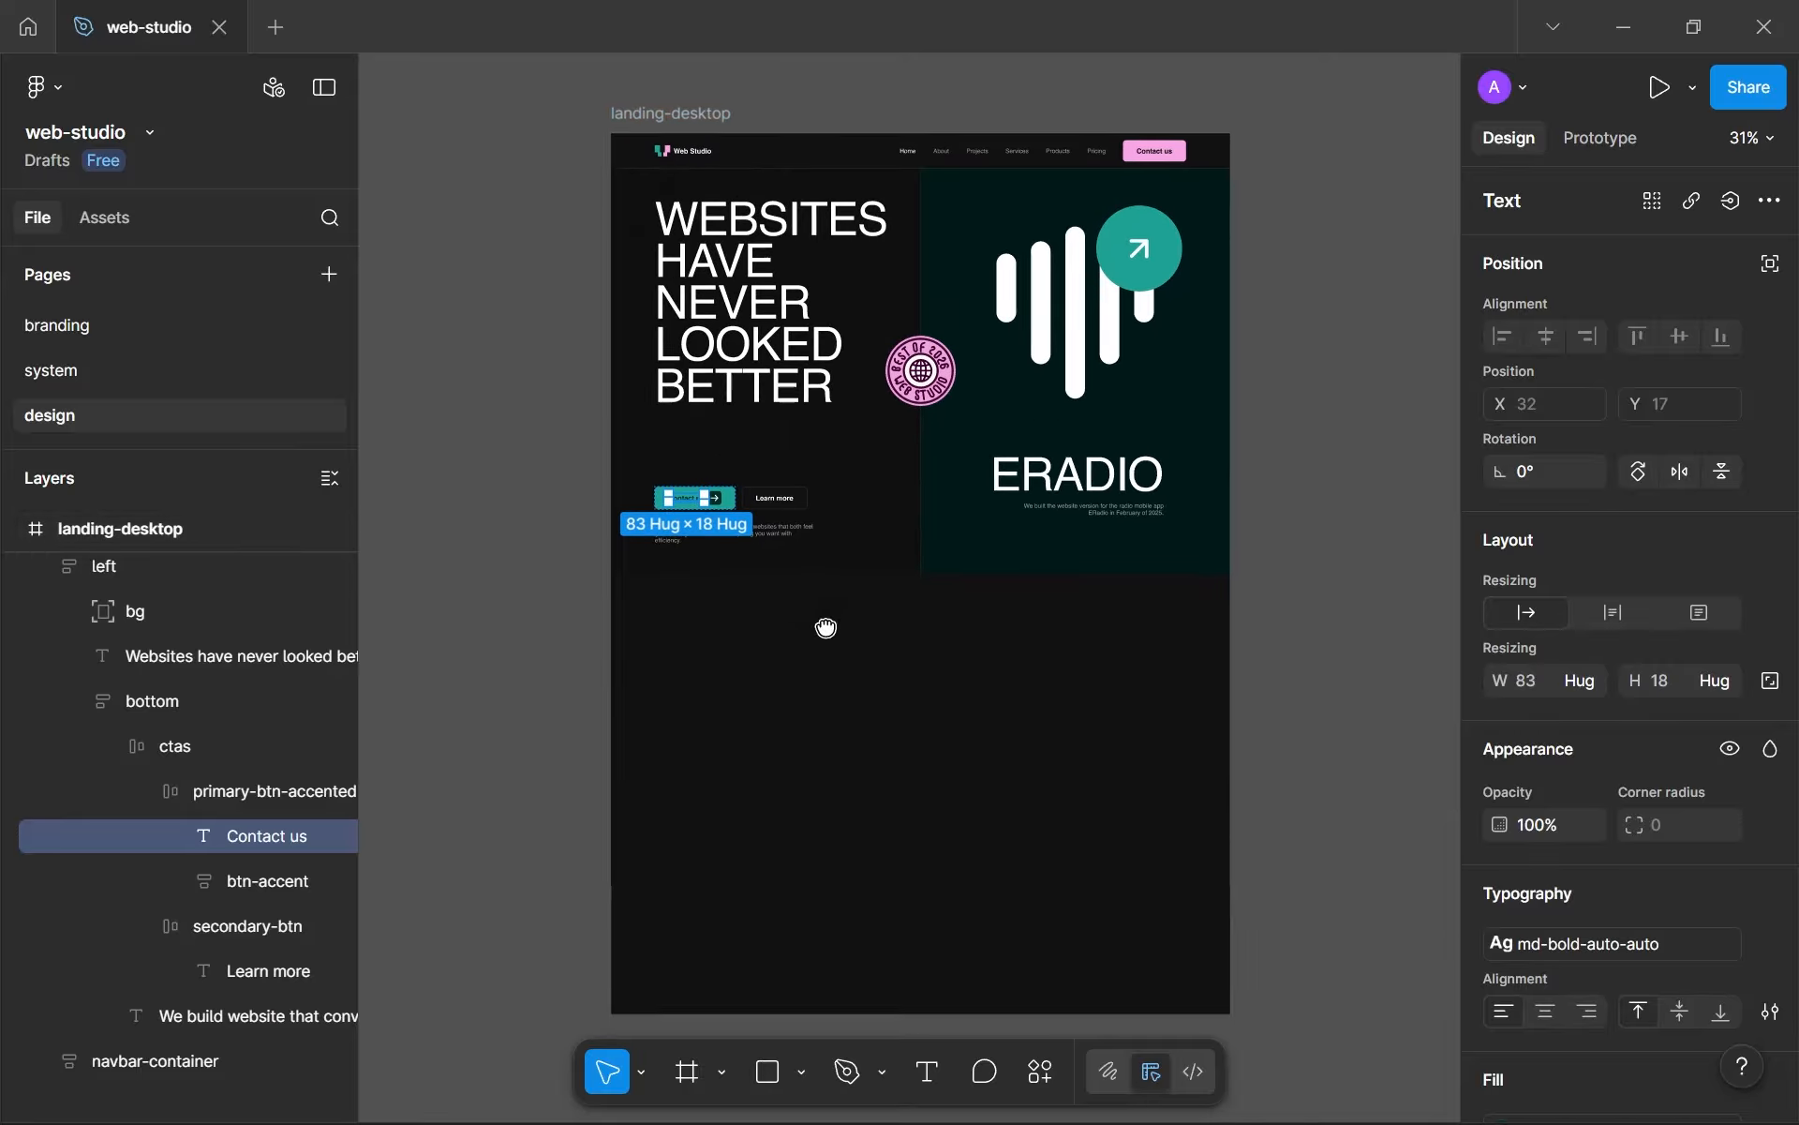
pyautogui.scroll(3, 28, 667)
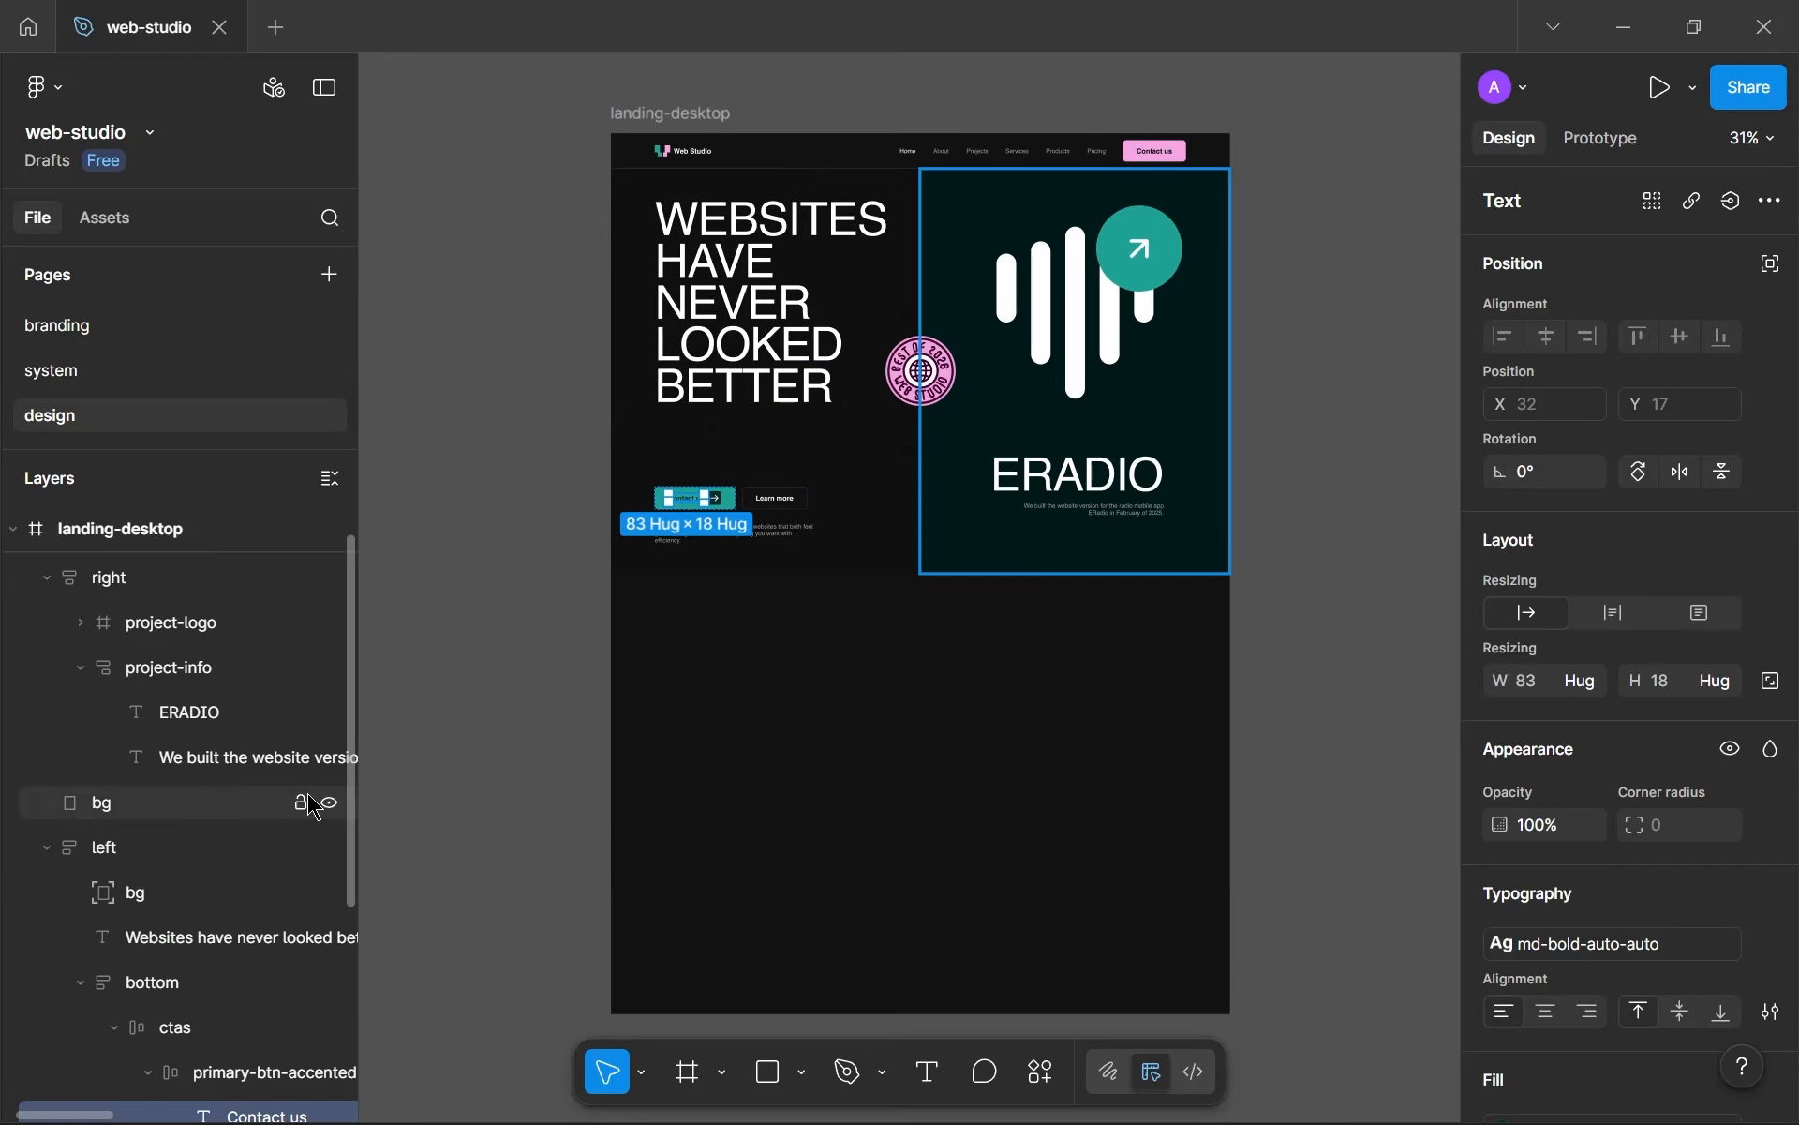
pyautogui.click(884, 614)
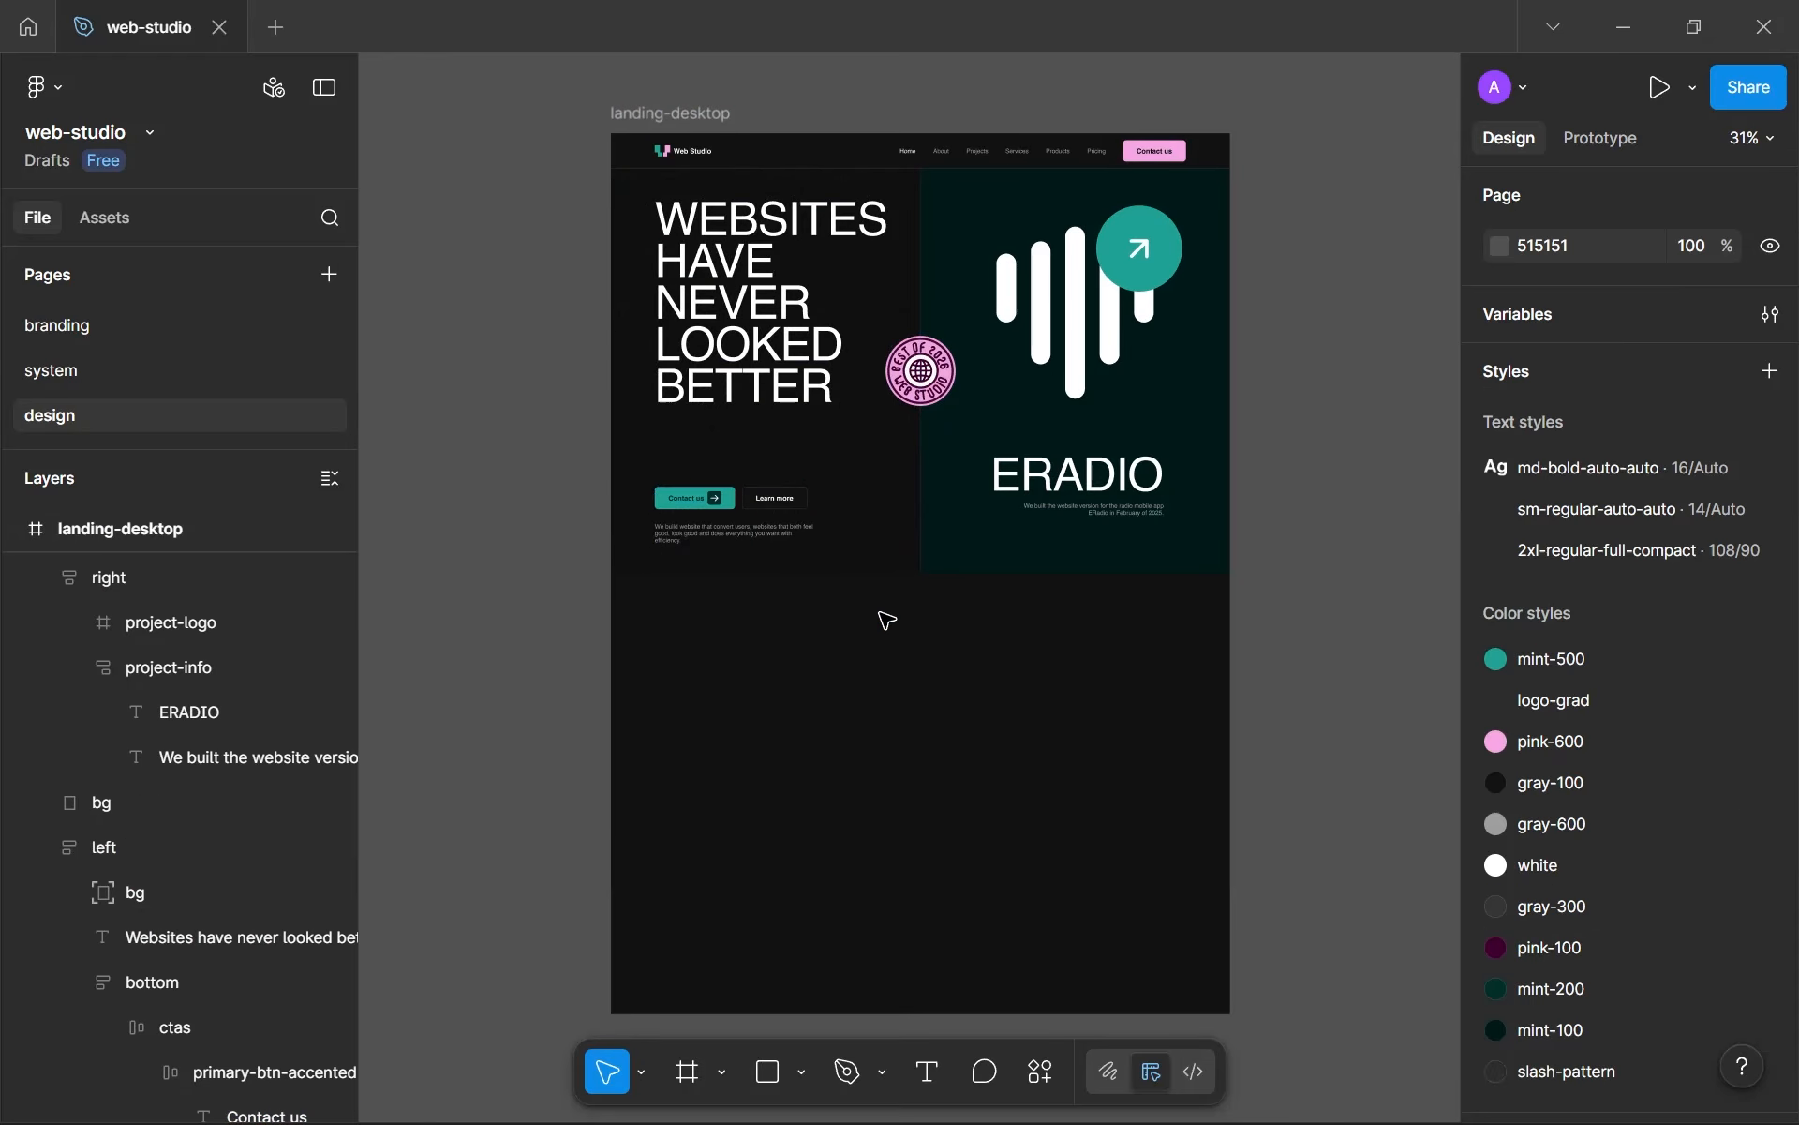
pyautogui.scroll(1, 43, 764)
pyautogui.click(46, 618)
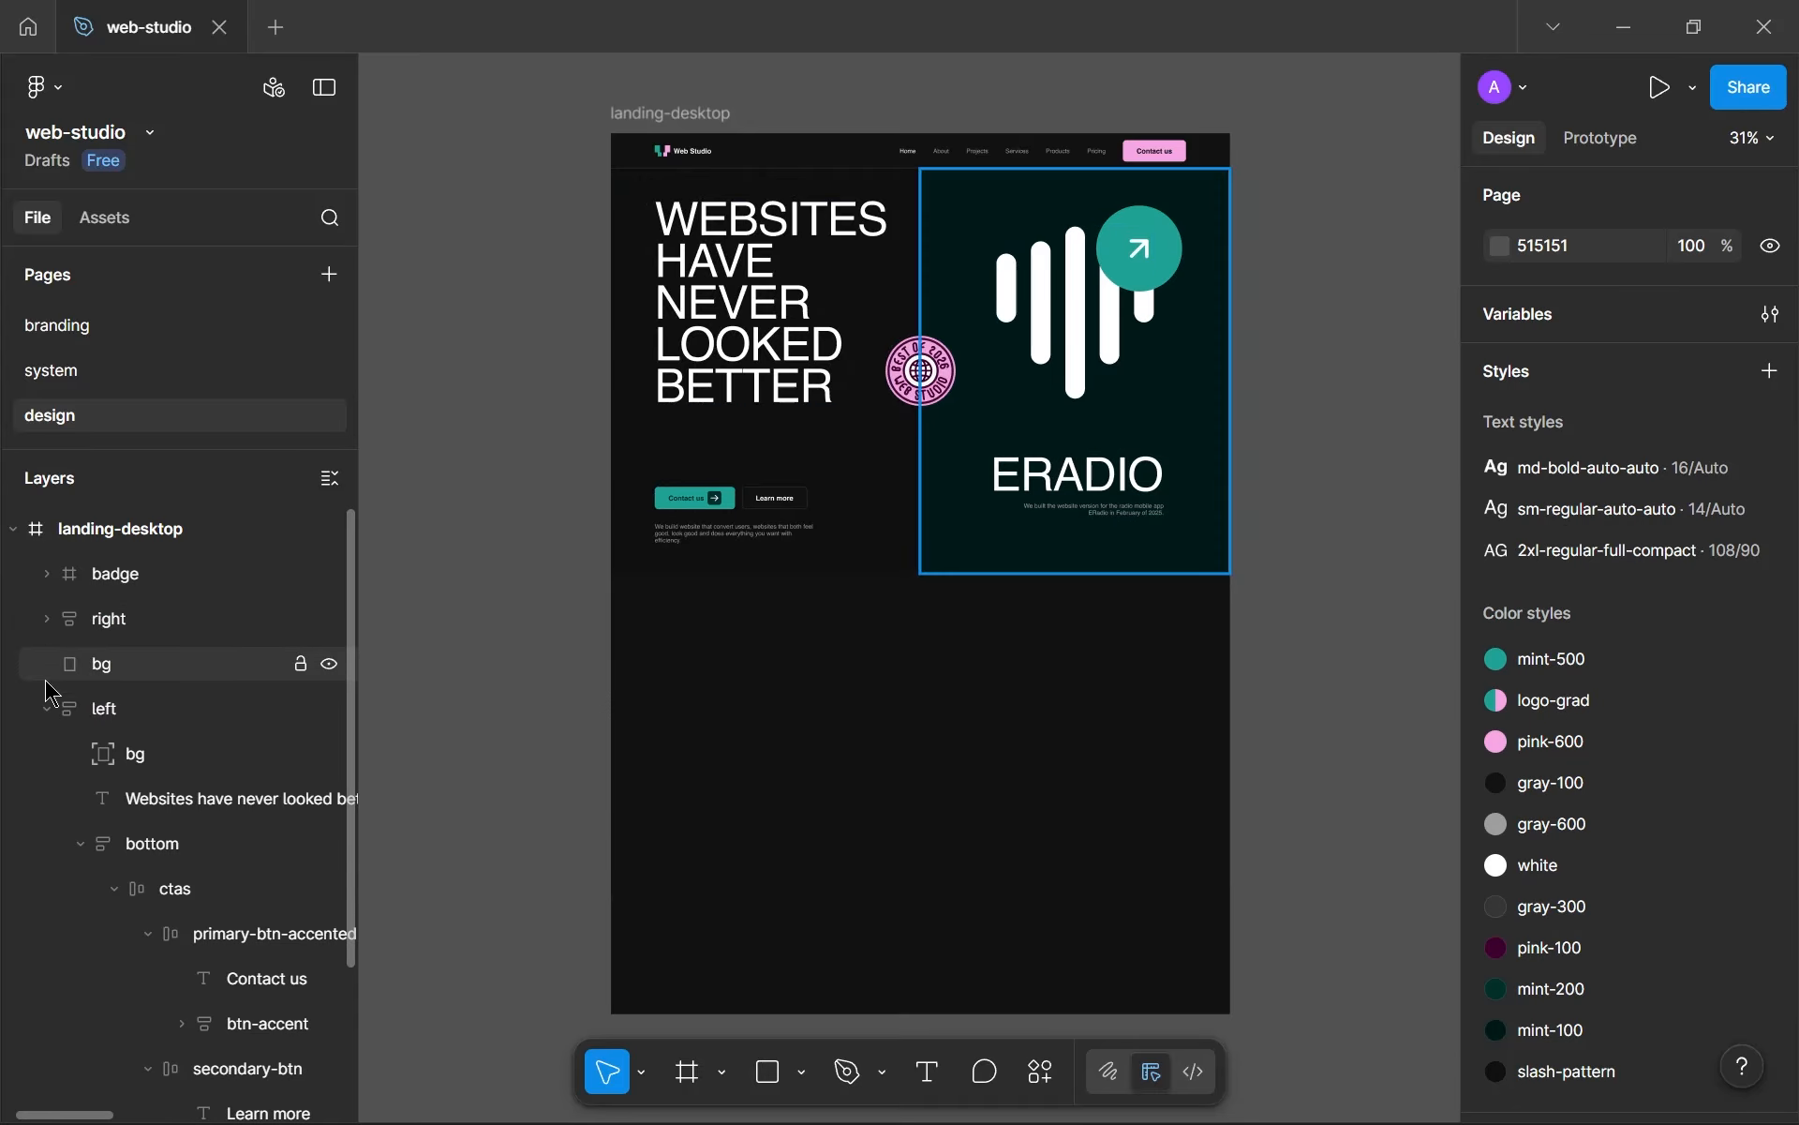
pyautogui.click(46, 709)
# - Group the badge, right, bg and left layers of the landing-desktop frame
pyautogui.click(128, 581)
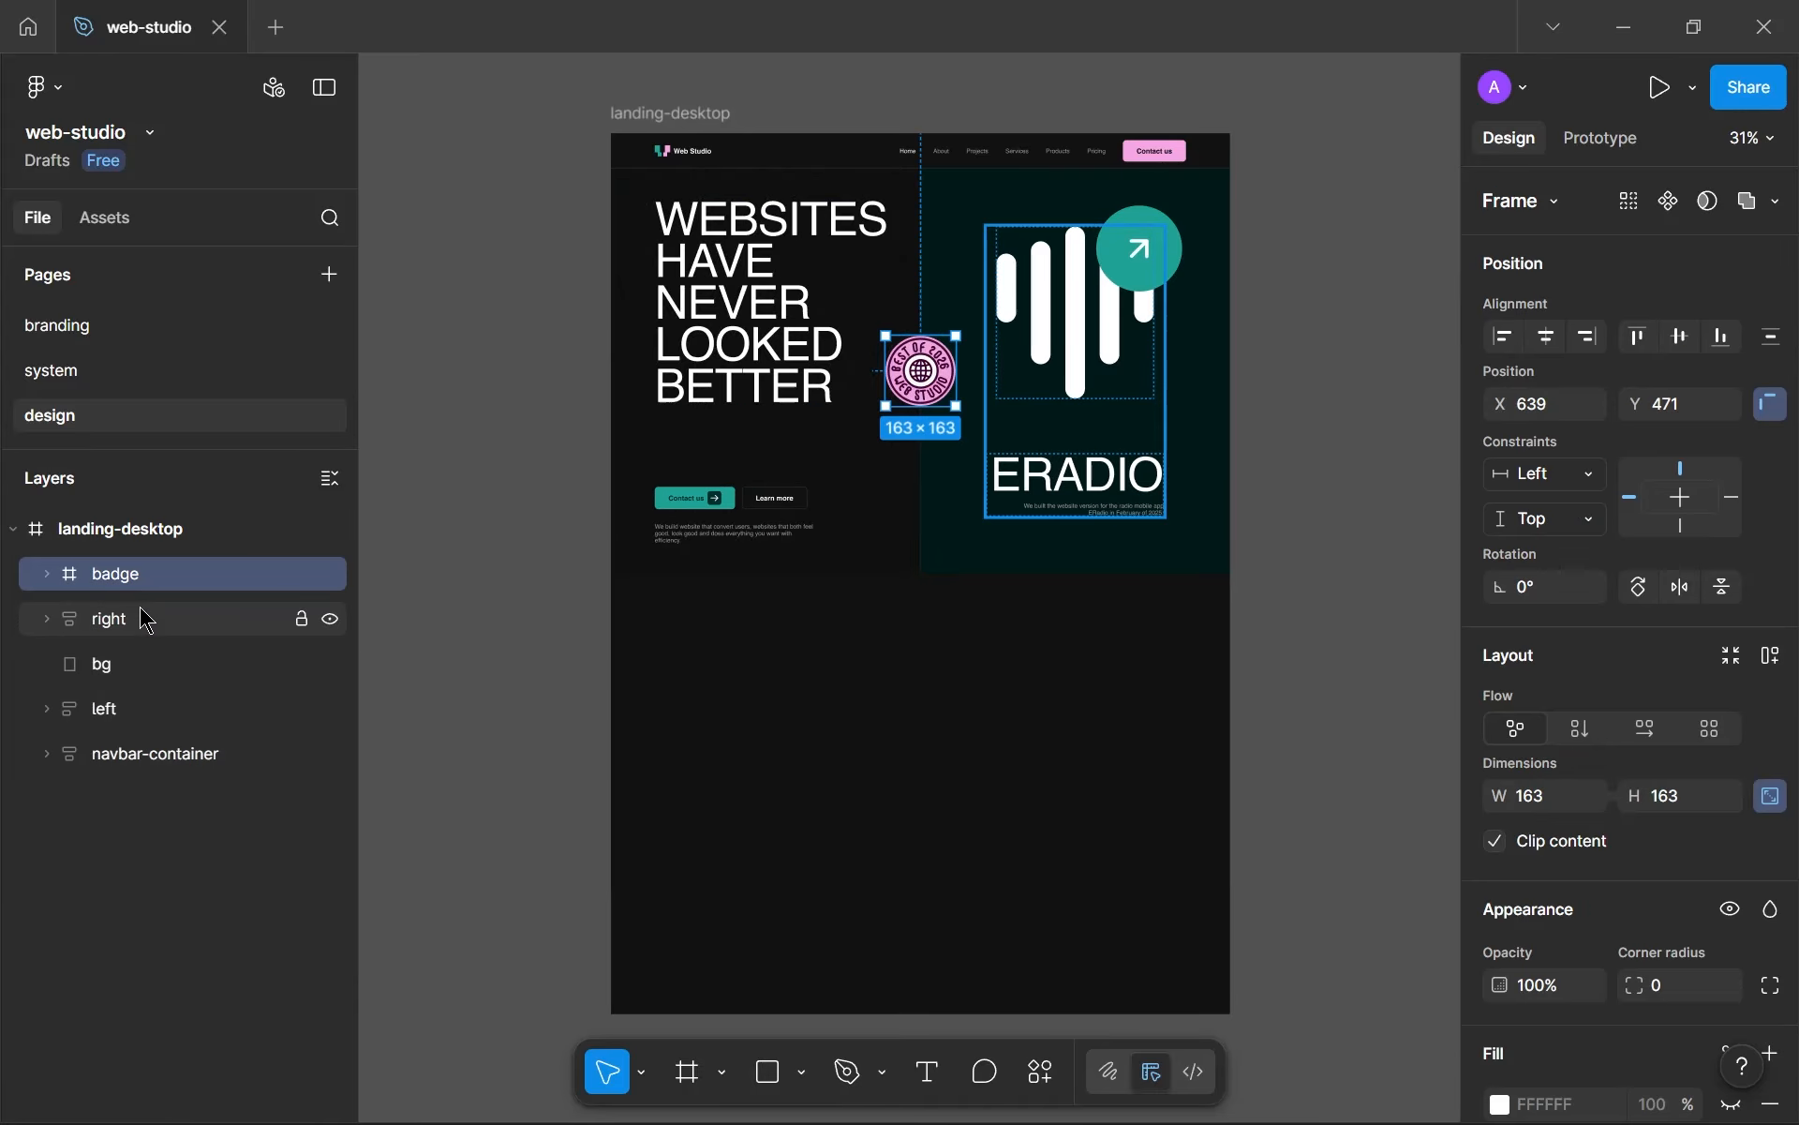
pyautogui.click(145, 623)
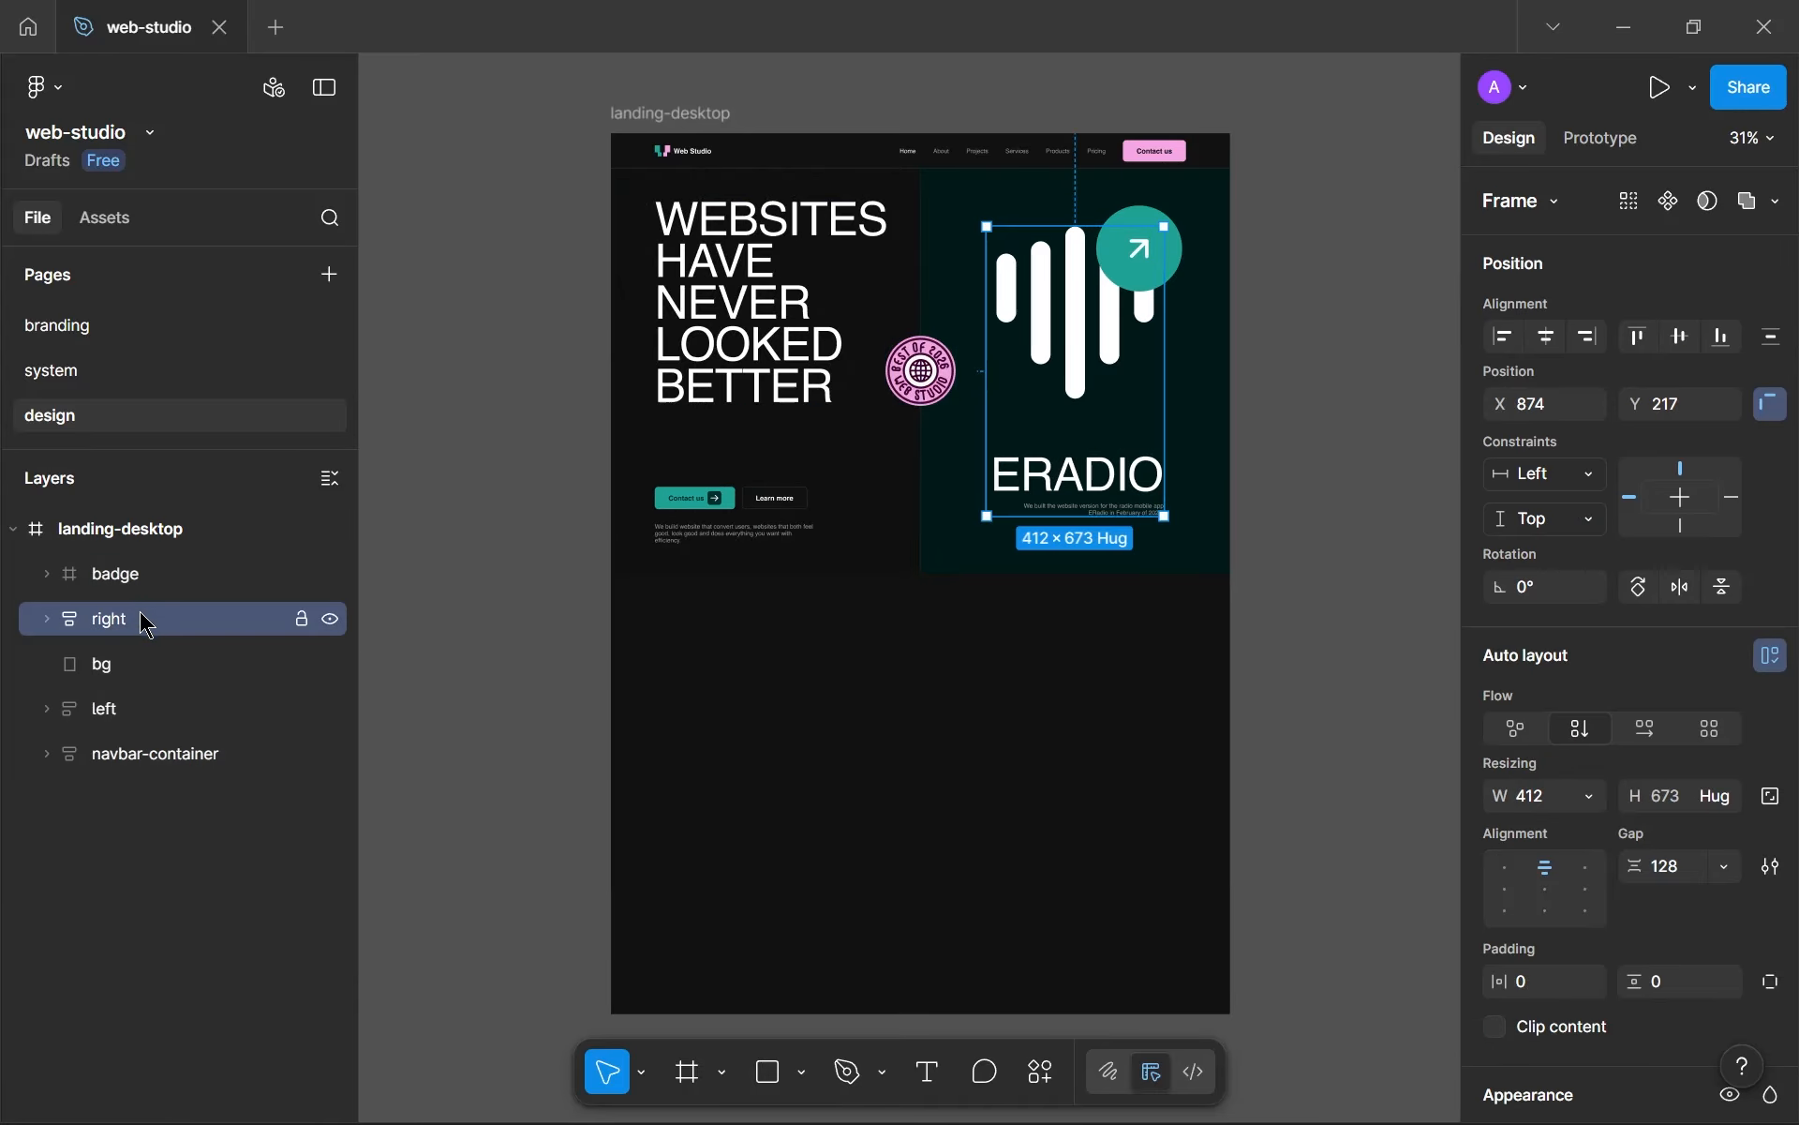
pyautogui.click(161, 754)
pyautogui.click(176, 715)
pyautogui.keyDown('shift'); pyautogui.click(179, 581); pyautogui.keyUp('shift')
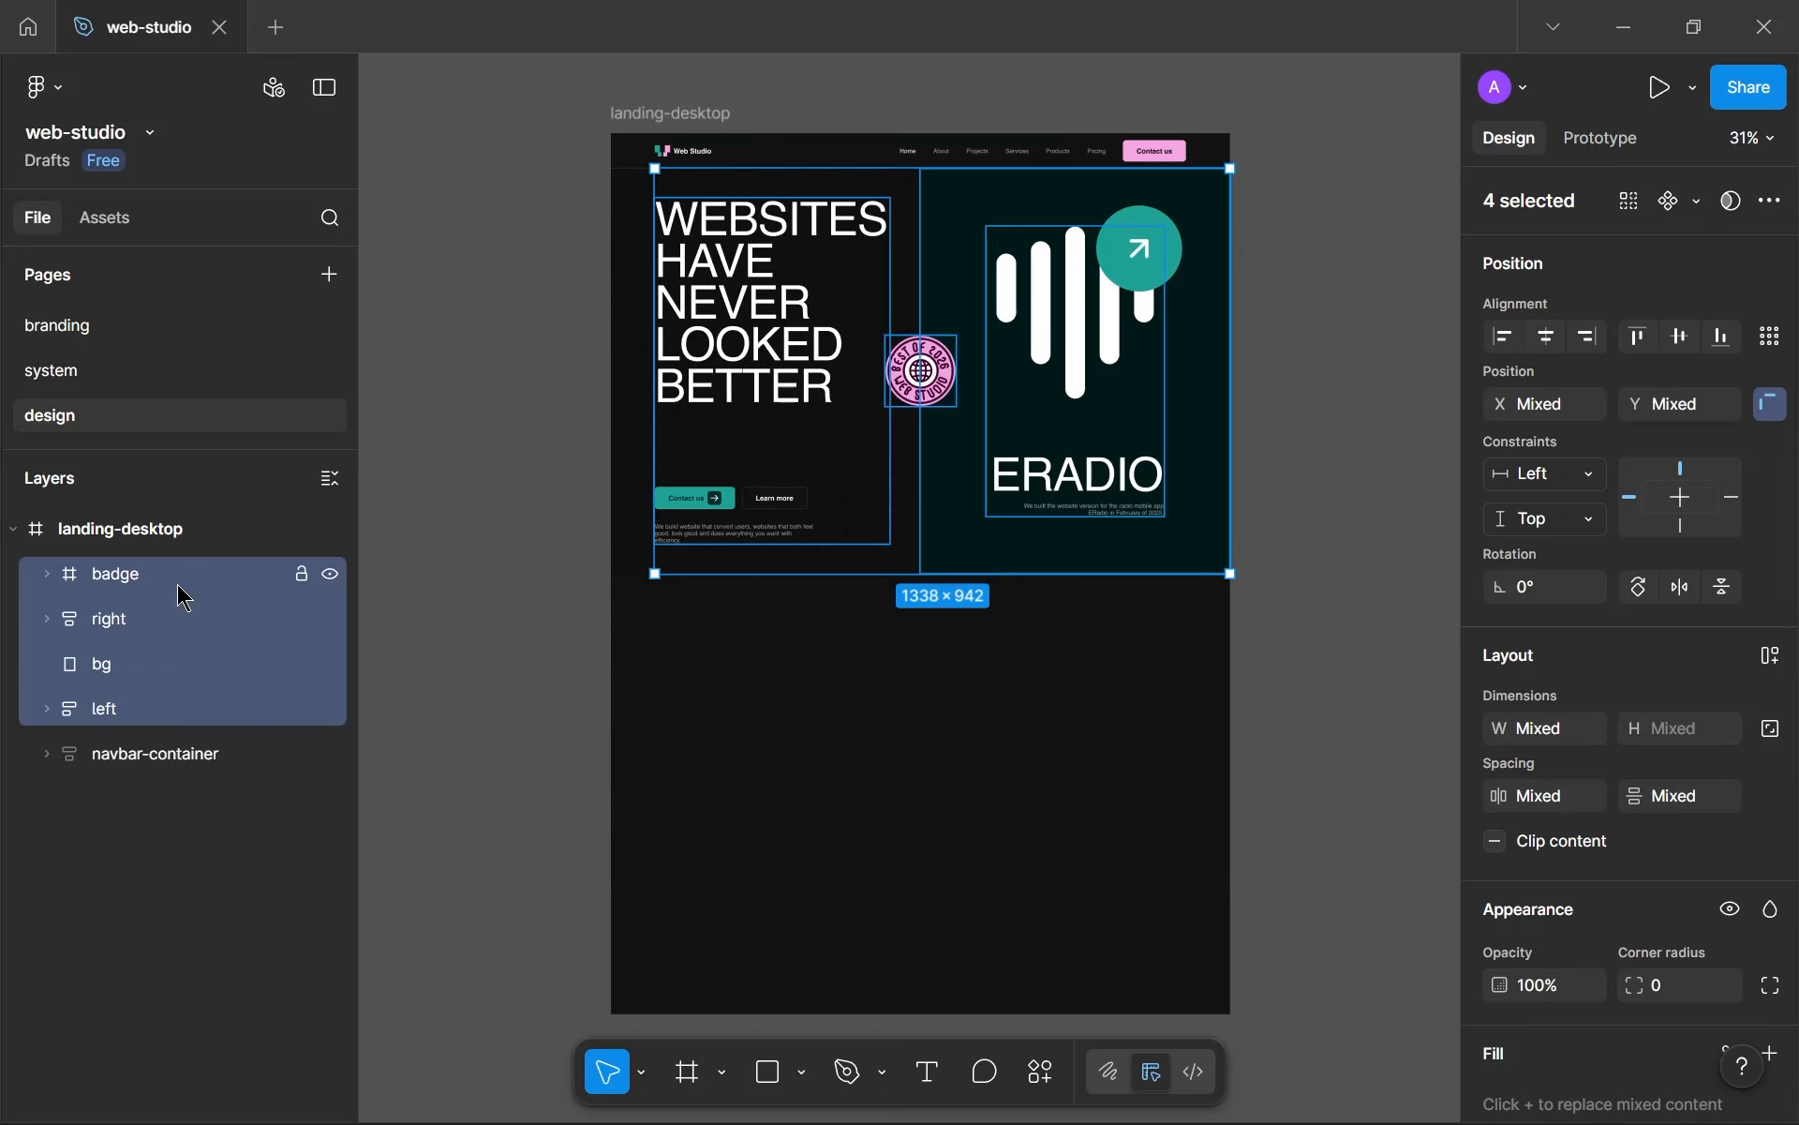
pyautogui.hotkey('ctrl', 'g')
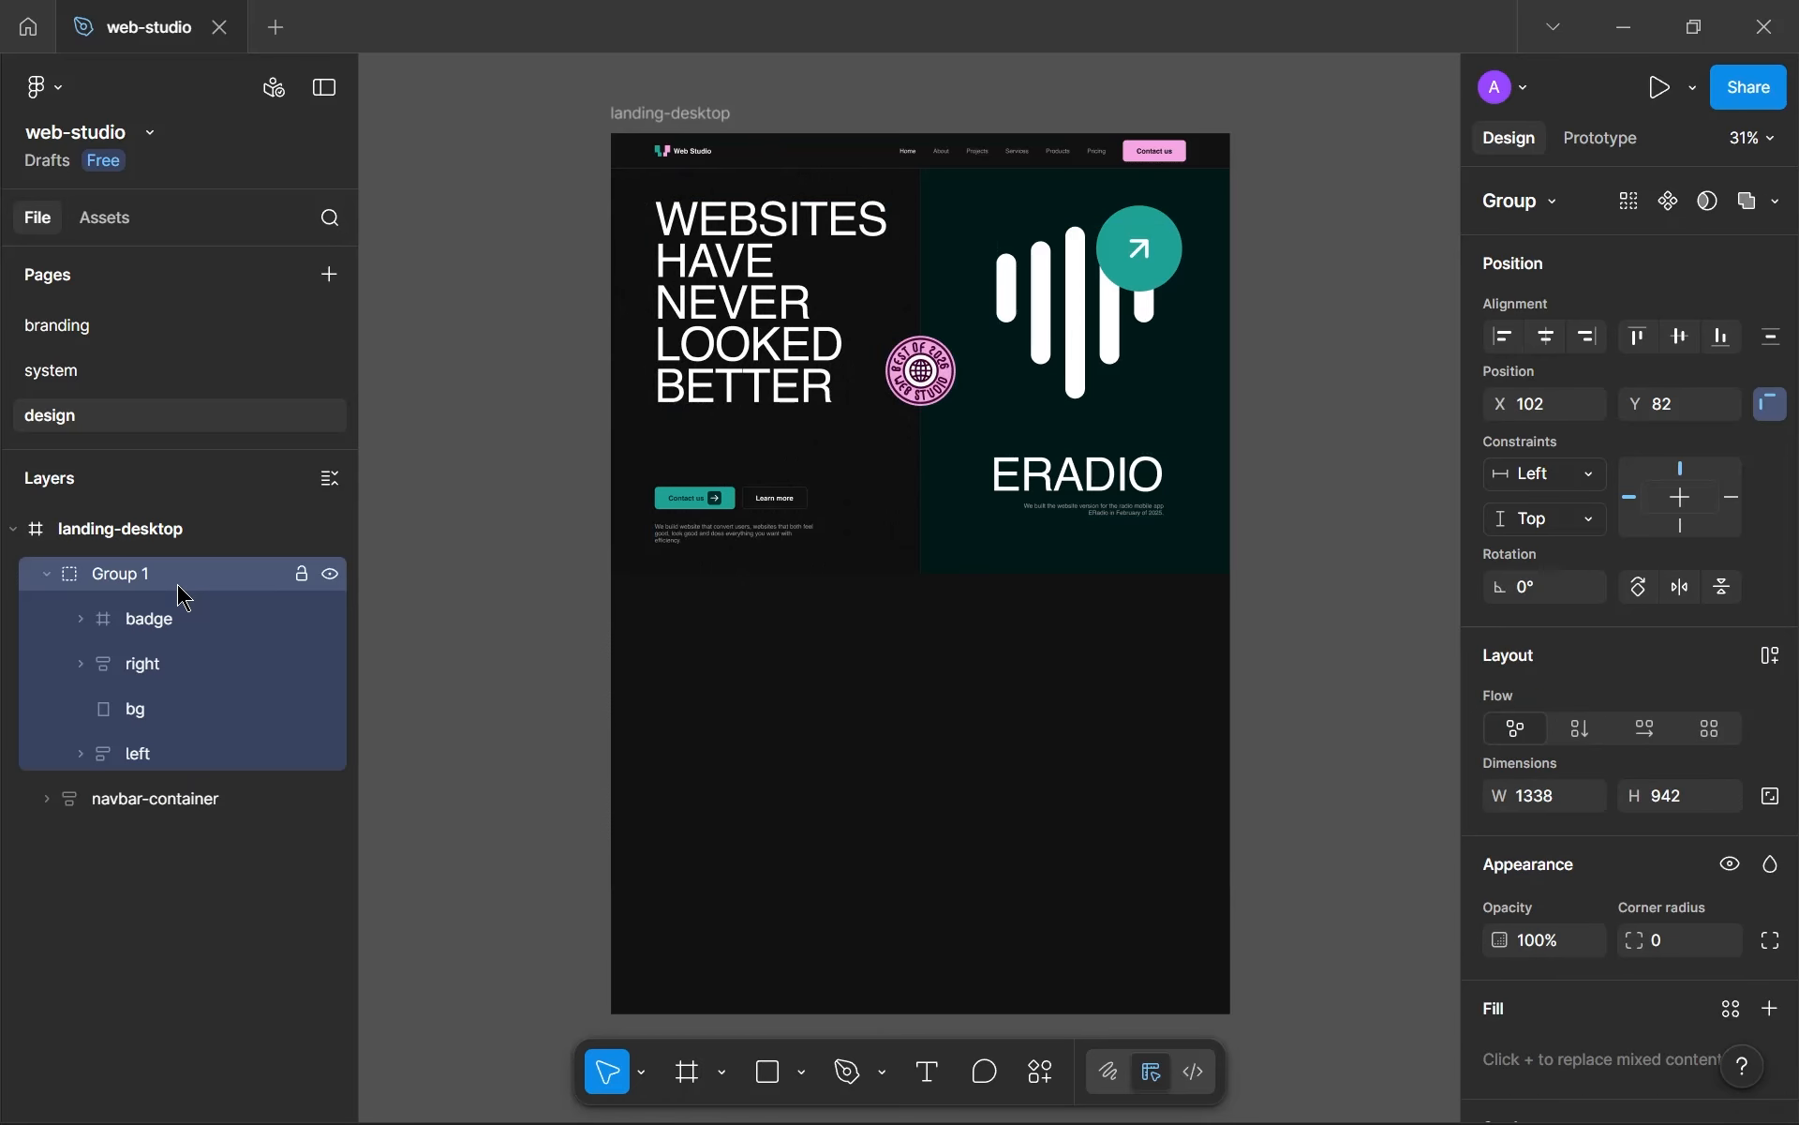
# - Rename the new group as "hero-section"
pyautogui.doubleClick(152, 575)
pyautogui.write('hero')
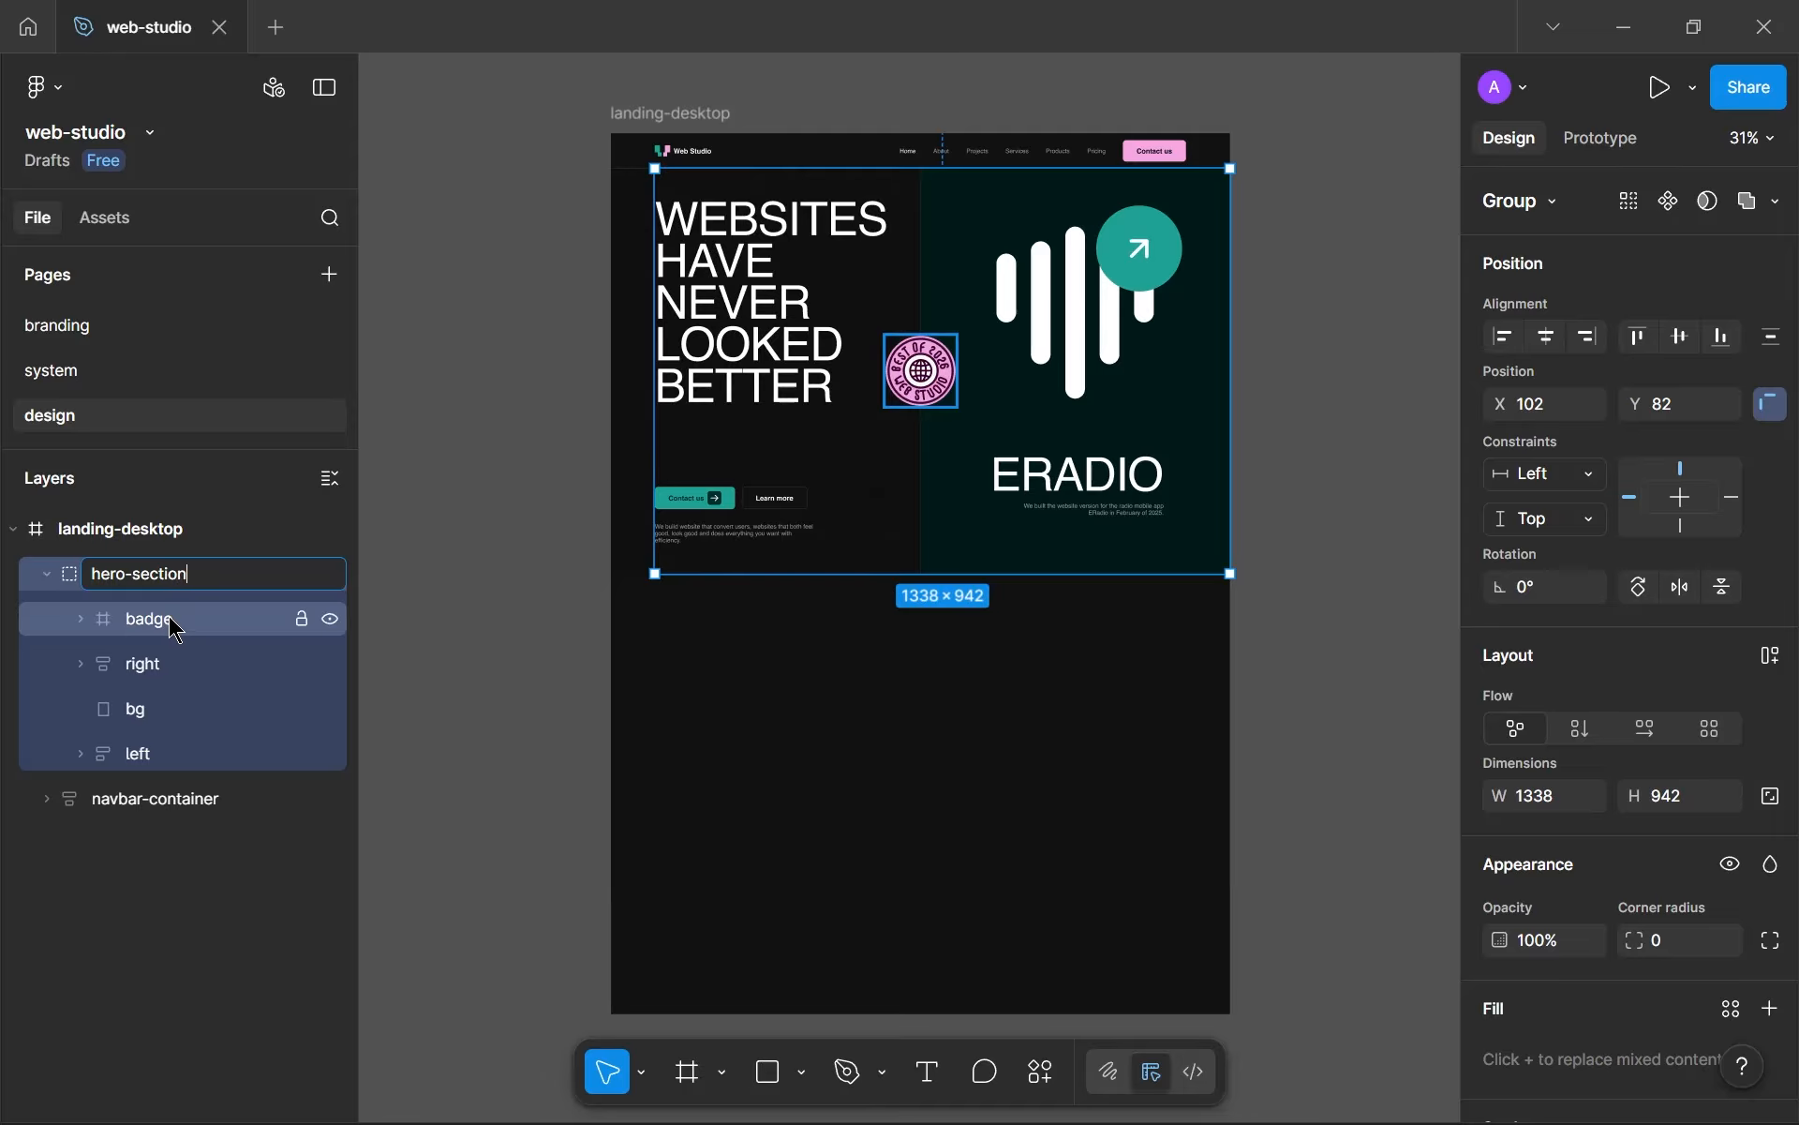
pyautogui.write('-section')
pyautogui.press('Return')
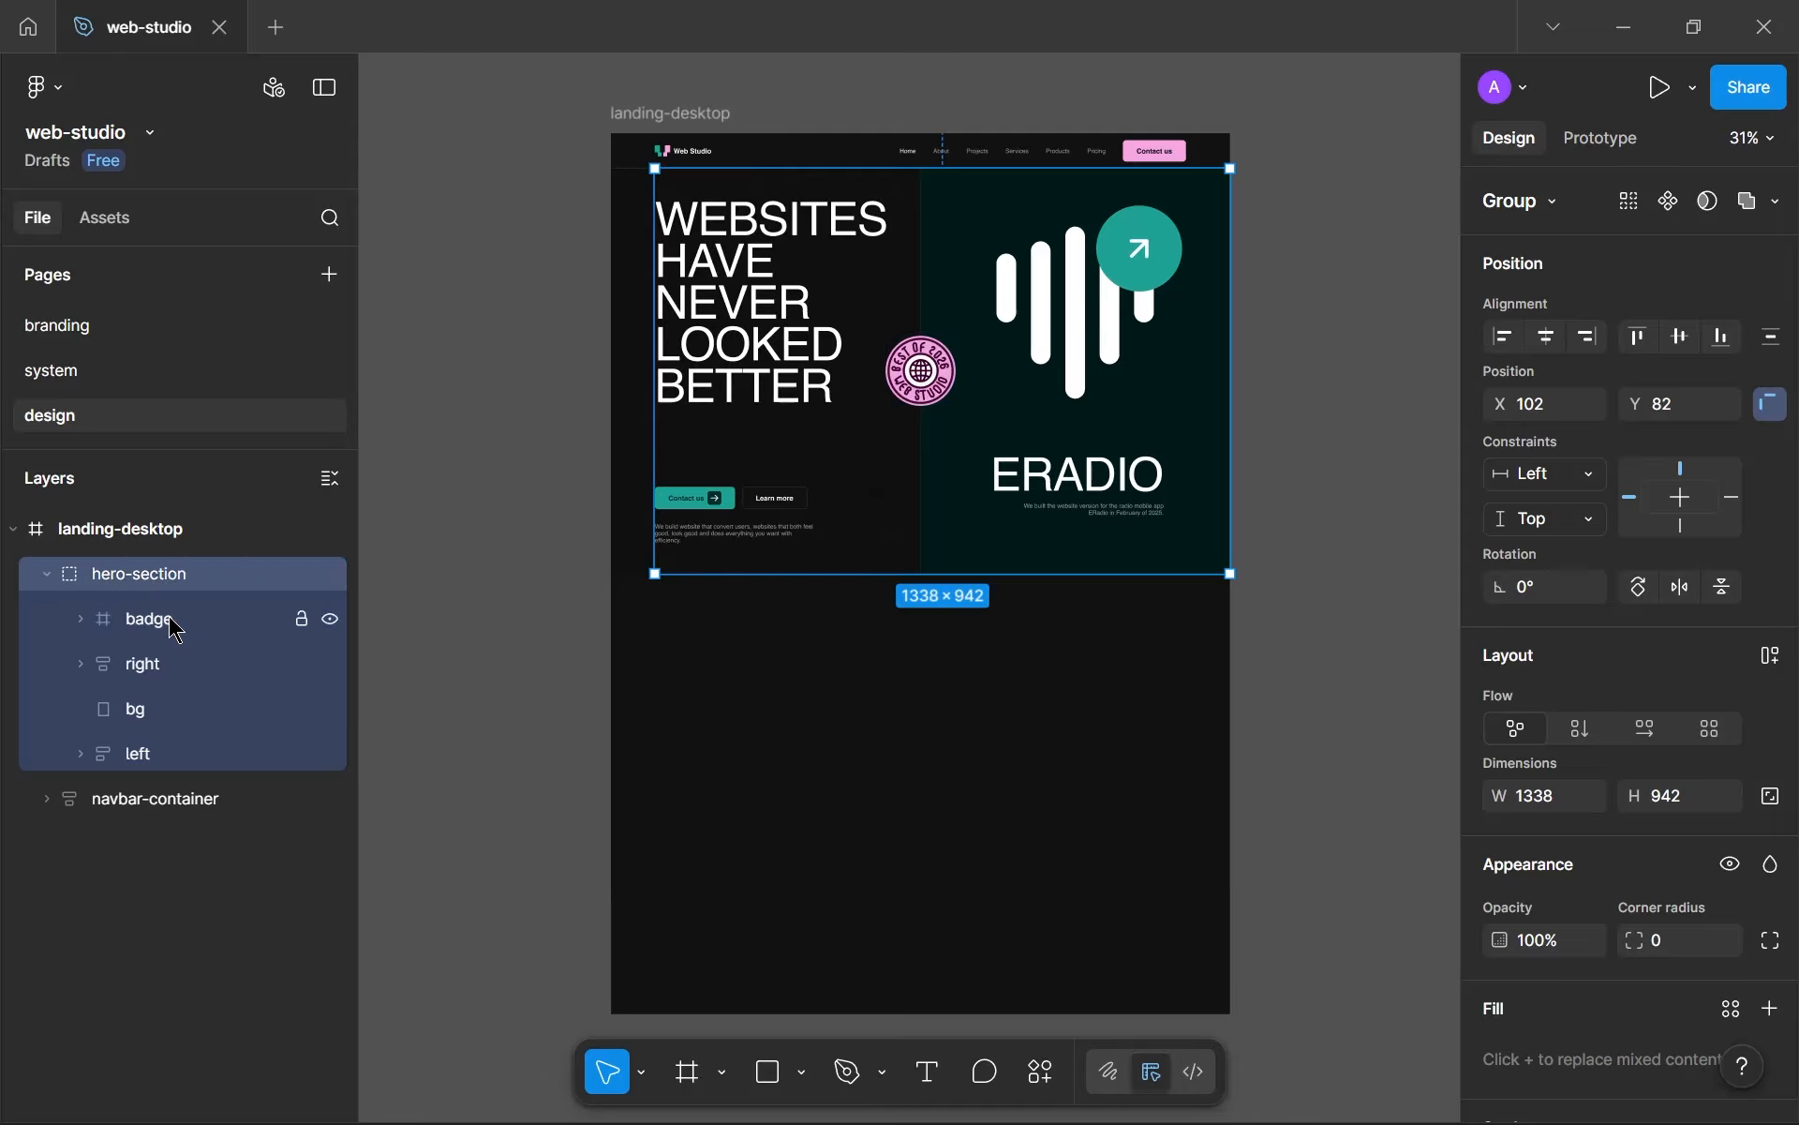
# - Collapse the hero-section group and move it below navbar-container in the layer order
pyautogui.click(42, 579)
pyautogui.moveTo(200, 573); pyautogui.dragTo(212, 647)
pyautogui.click(831, 772)
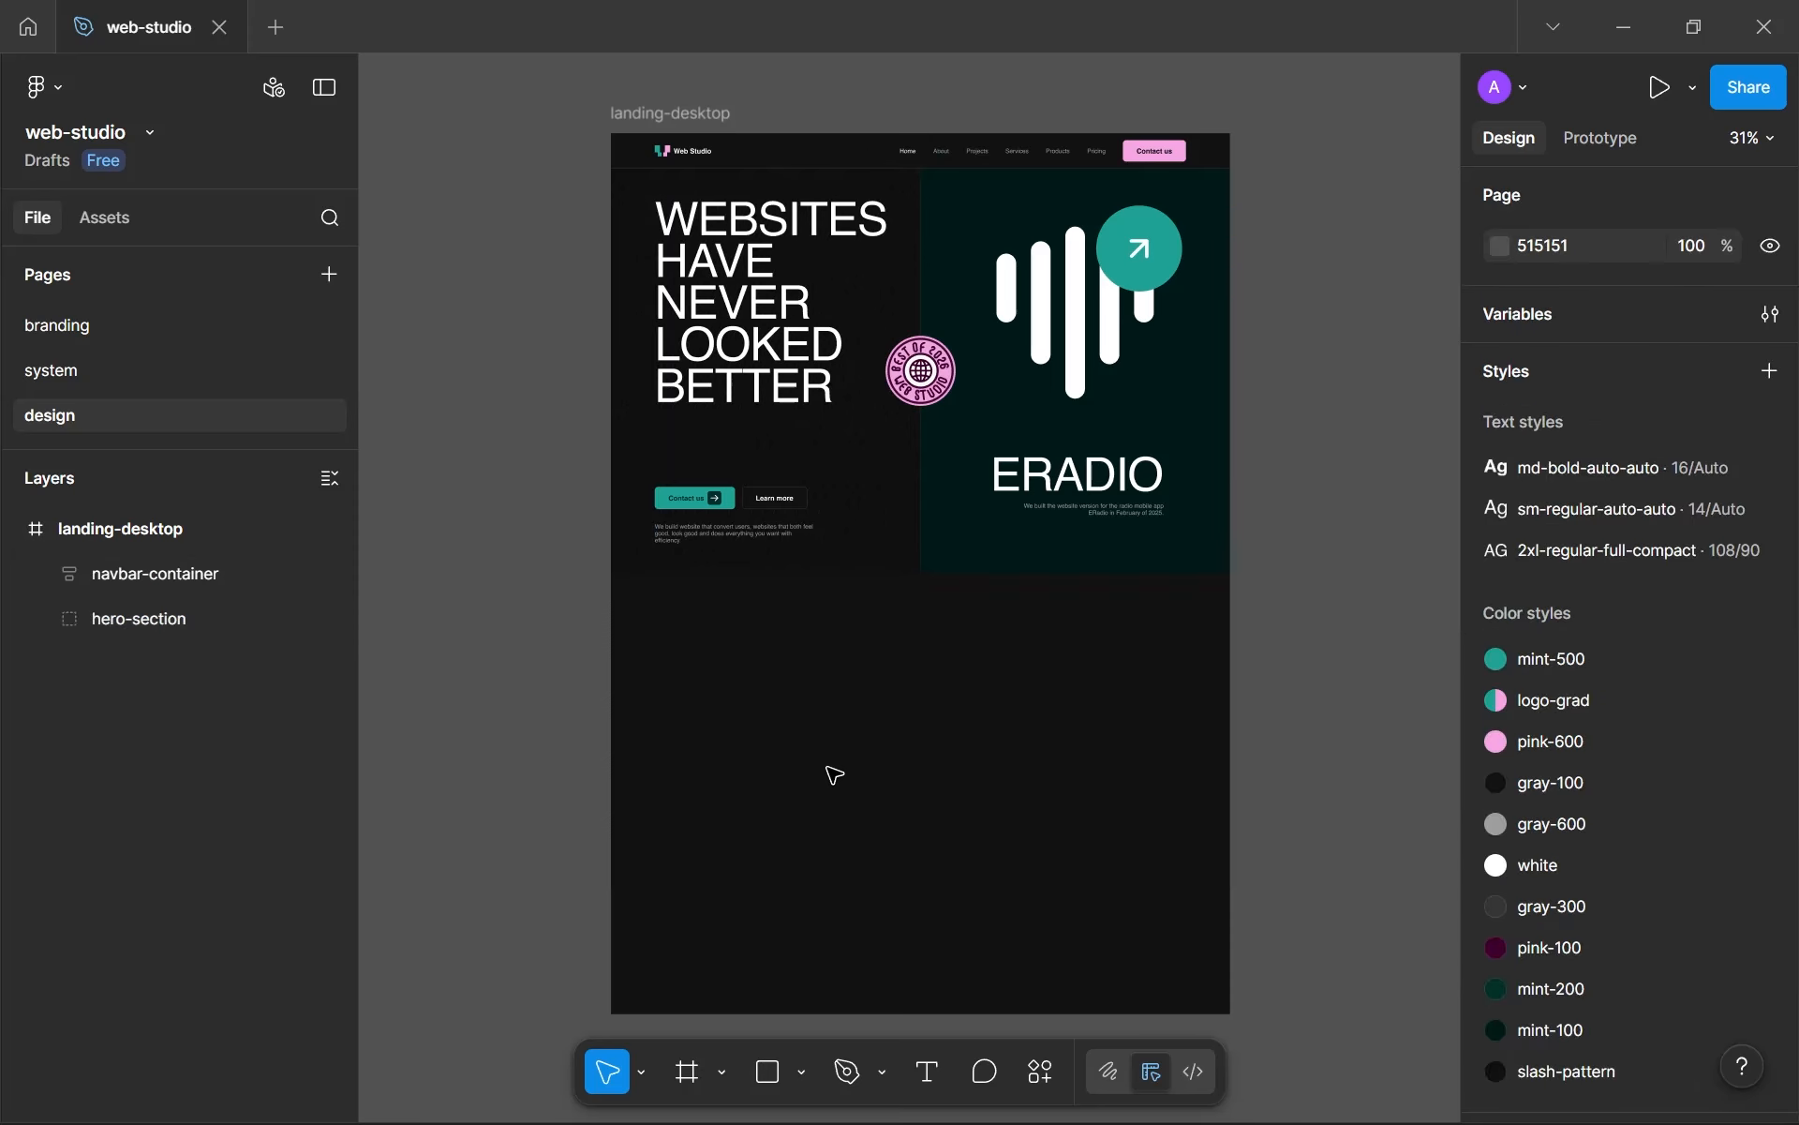
# - Examine the hero section and the empty area beneath it on the landing page
pyautogui.scroll(3, 831, 771)
pyautogui.scroll(1, 926, 667)
pyautogui.scroll(-3, 928, 673)
pyautogui.scroll(3, 926, 668)
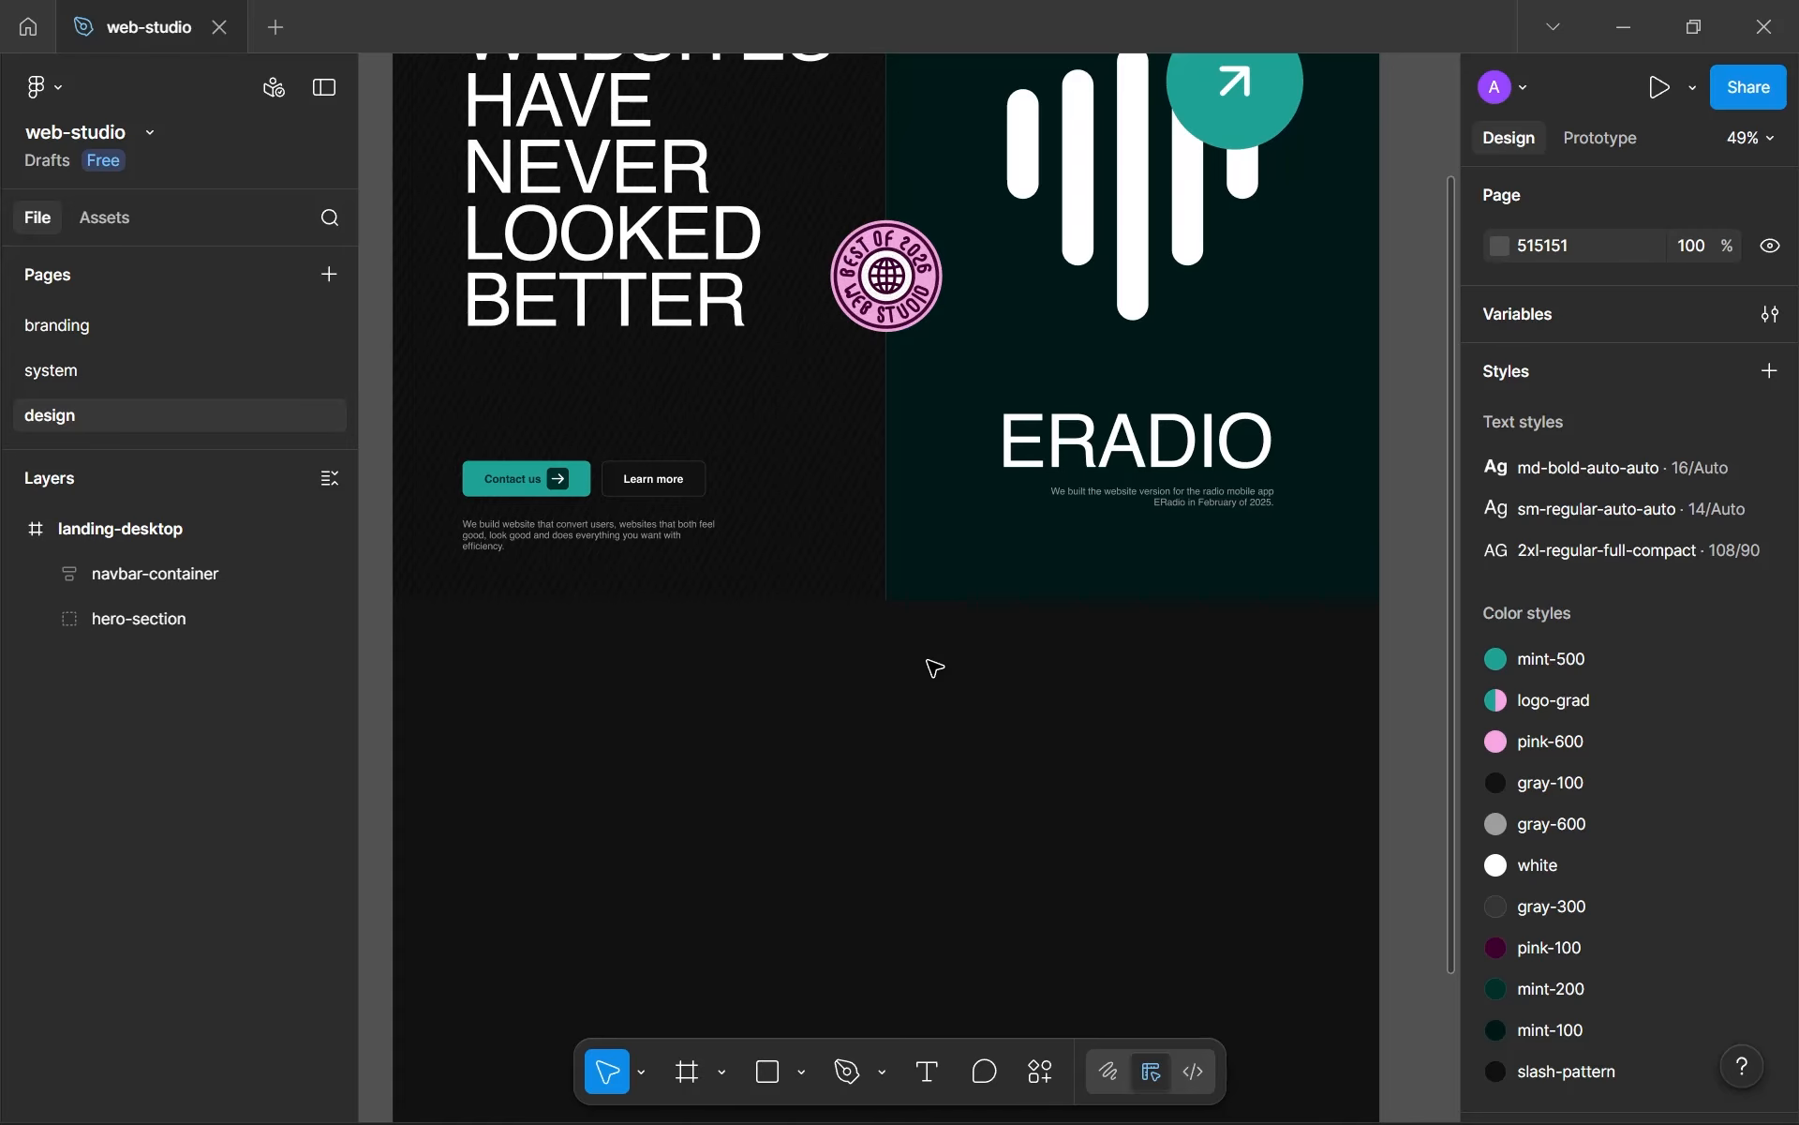
pyautogui.scroll(4, 934, 668)
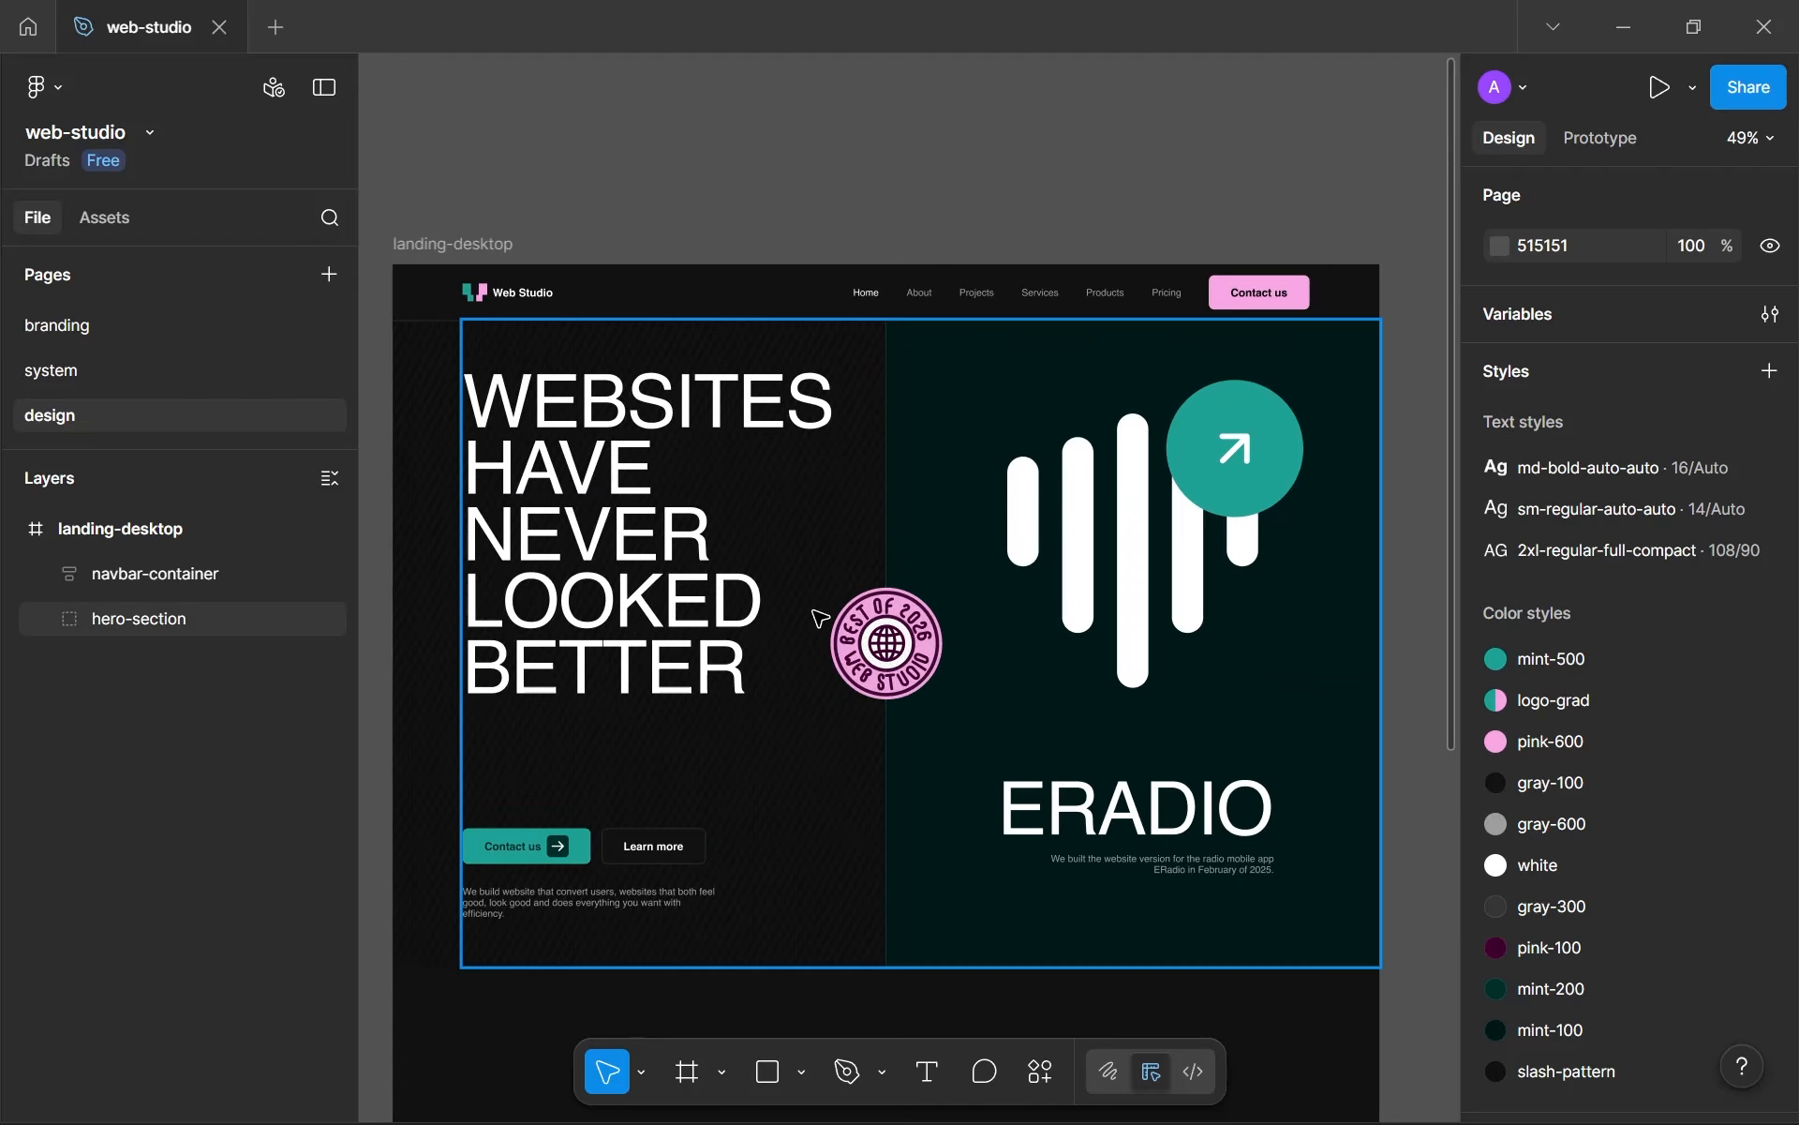
pyautogui.scroll(-4, 636, 702)
pyautogui.scroll(-6, 944, 852)
pyautogui.scroll(2, 957, 832)
pyautogui.moveTo(938, 796); pyautogui.dragTo(965, 841)
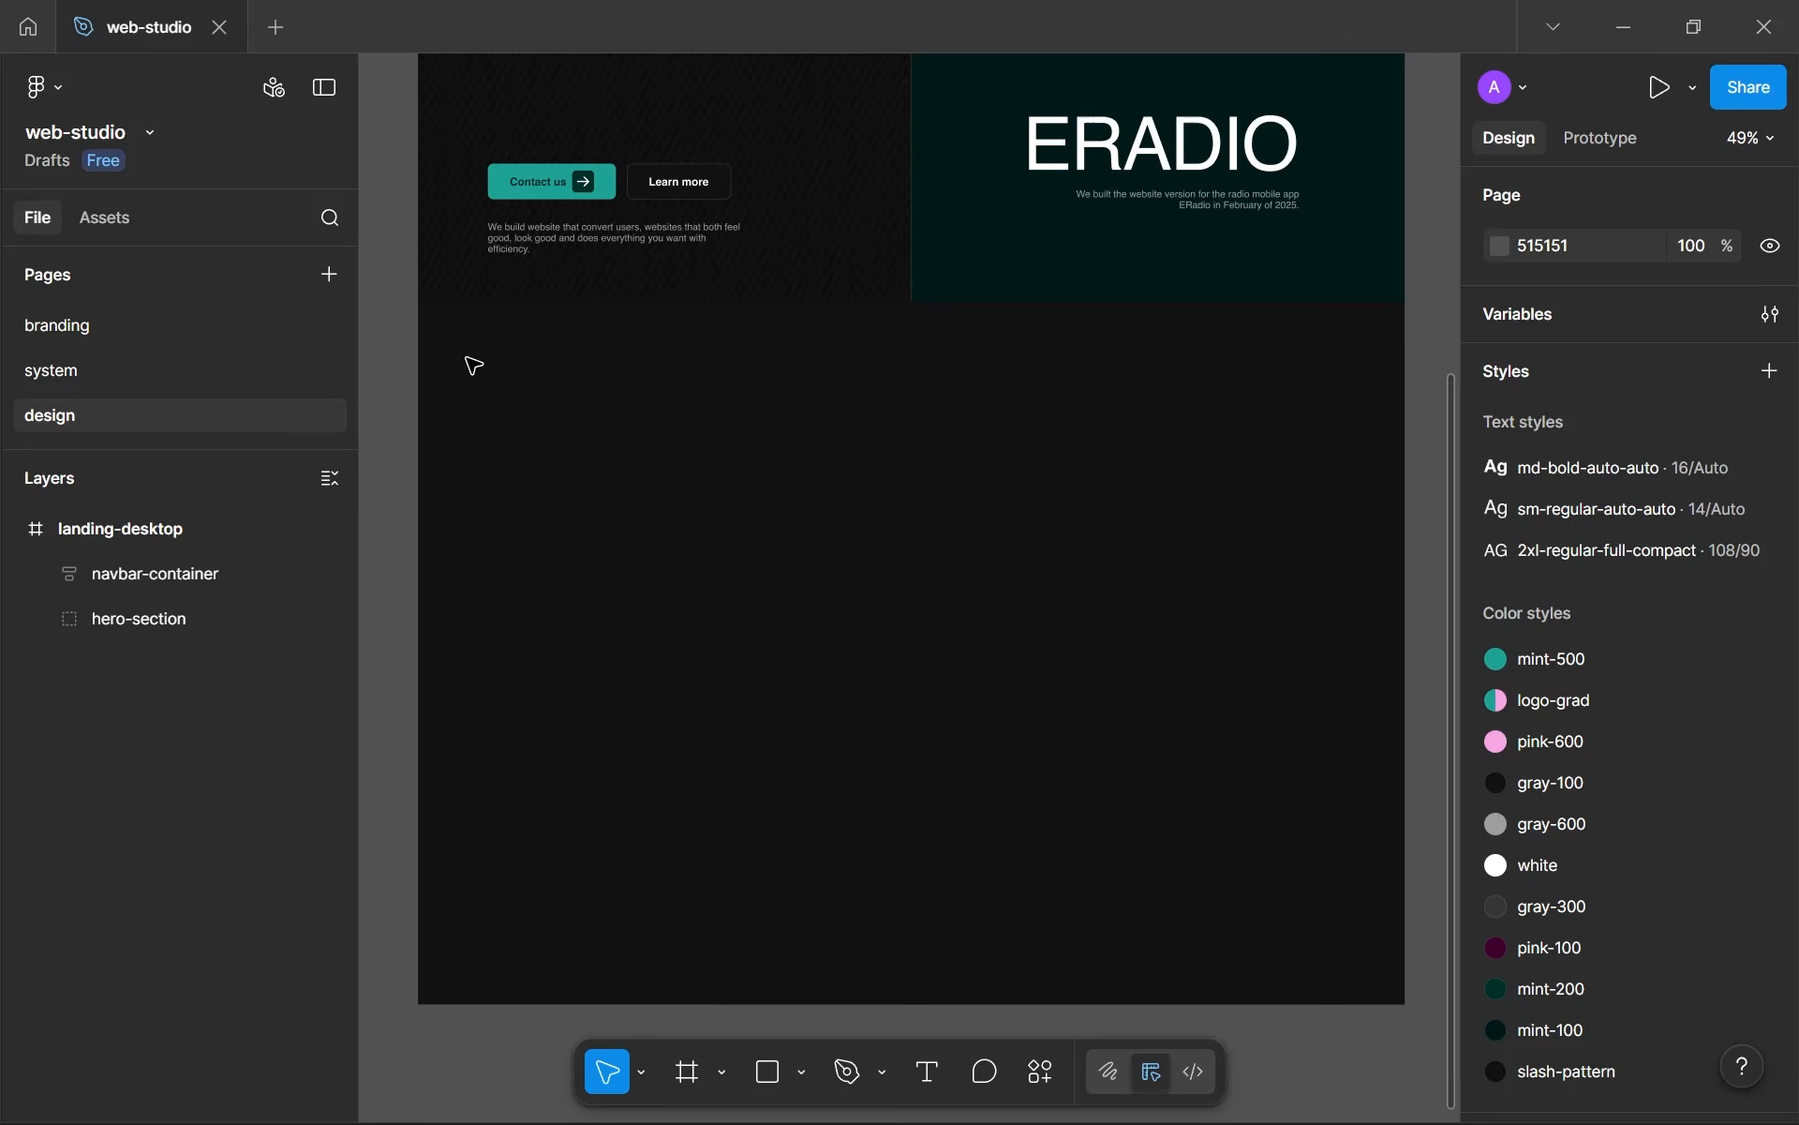
pyautogui.moveTo(484, 392); pyautogui.dragTo(644, 541)
# - Draw a rectangle directly below the hero from the frame's left edge and size it 1920 by 1200
pyautogui.press('r')
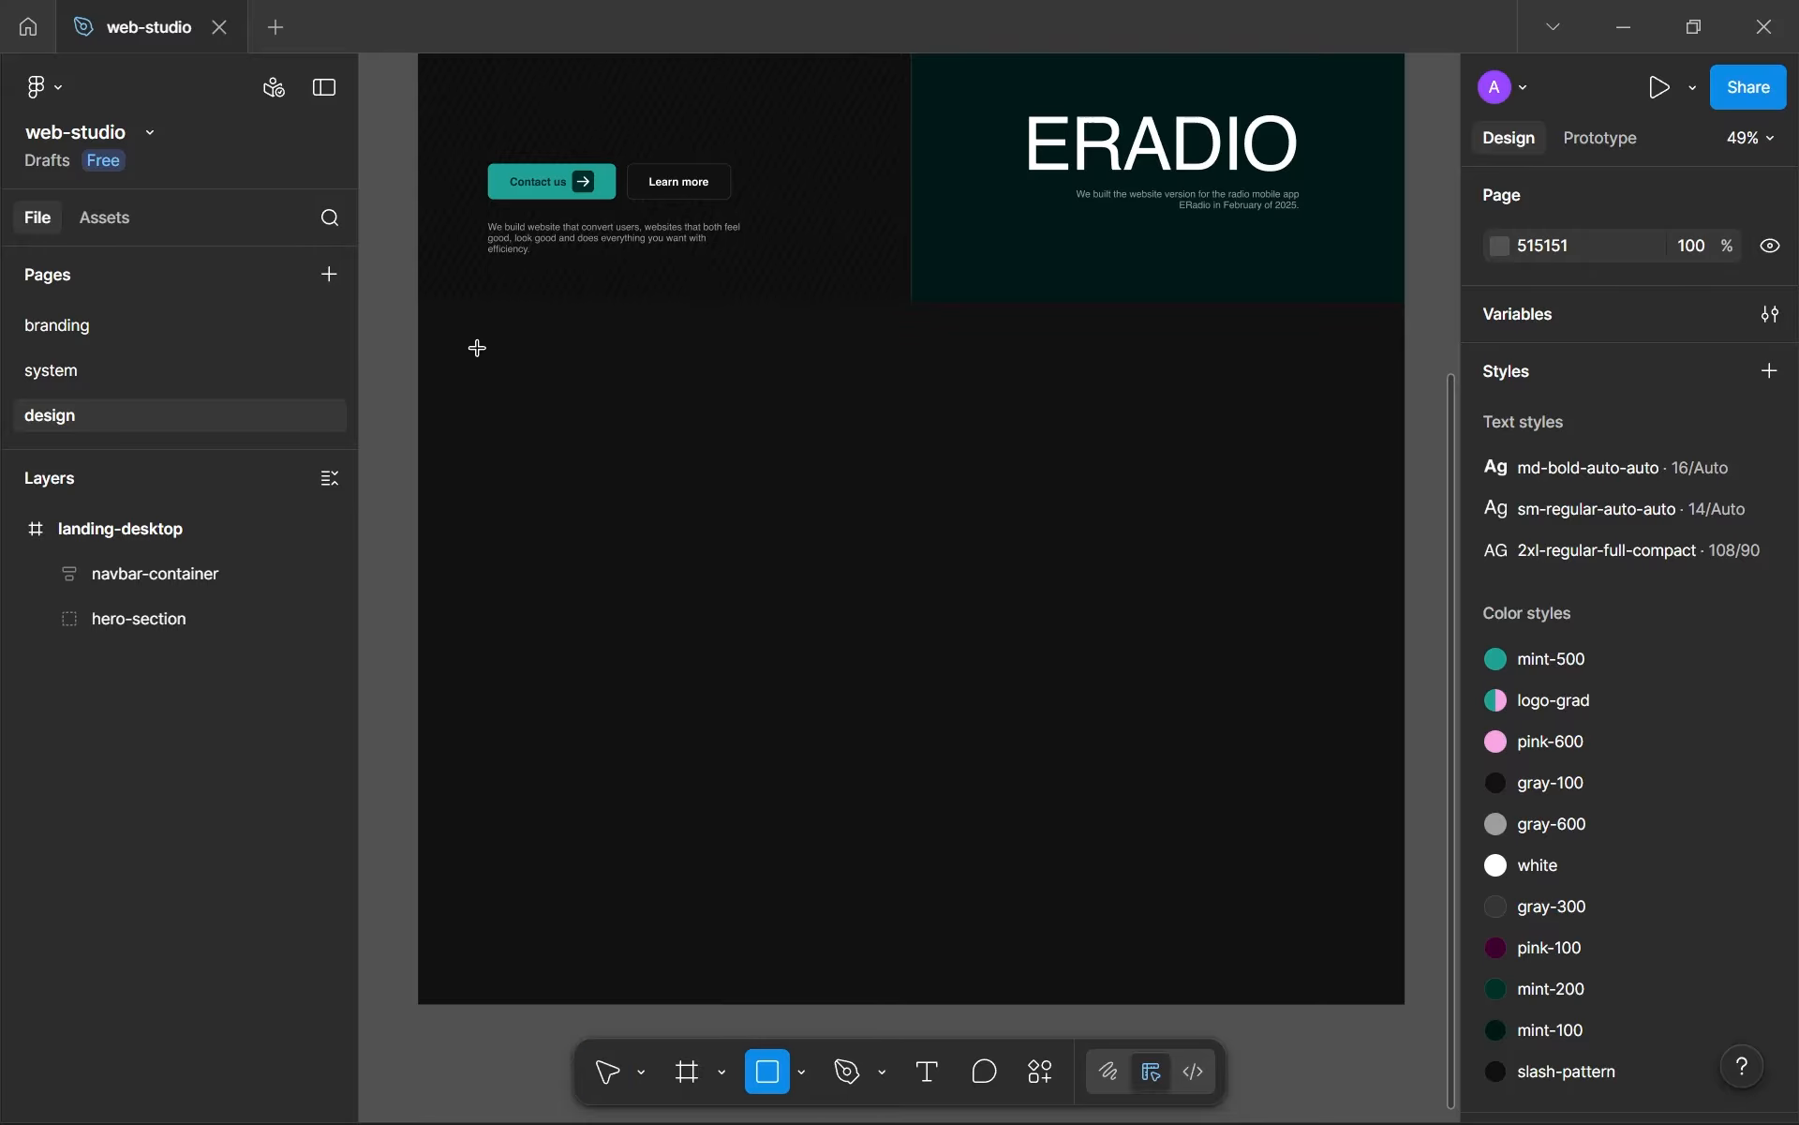
pyautogui.moveTo(421, 310); pyautogui.dragTo(1368, 935)
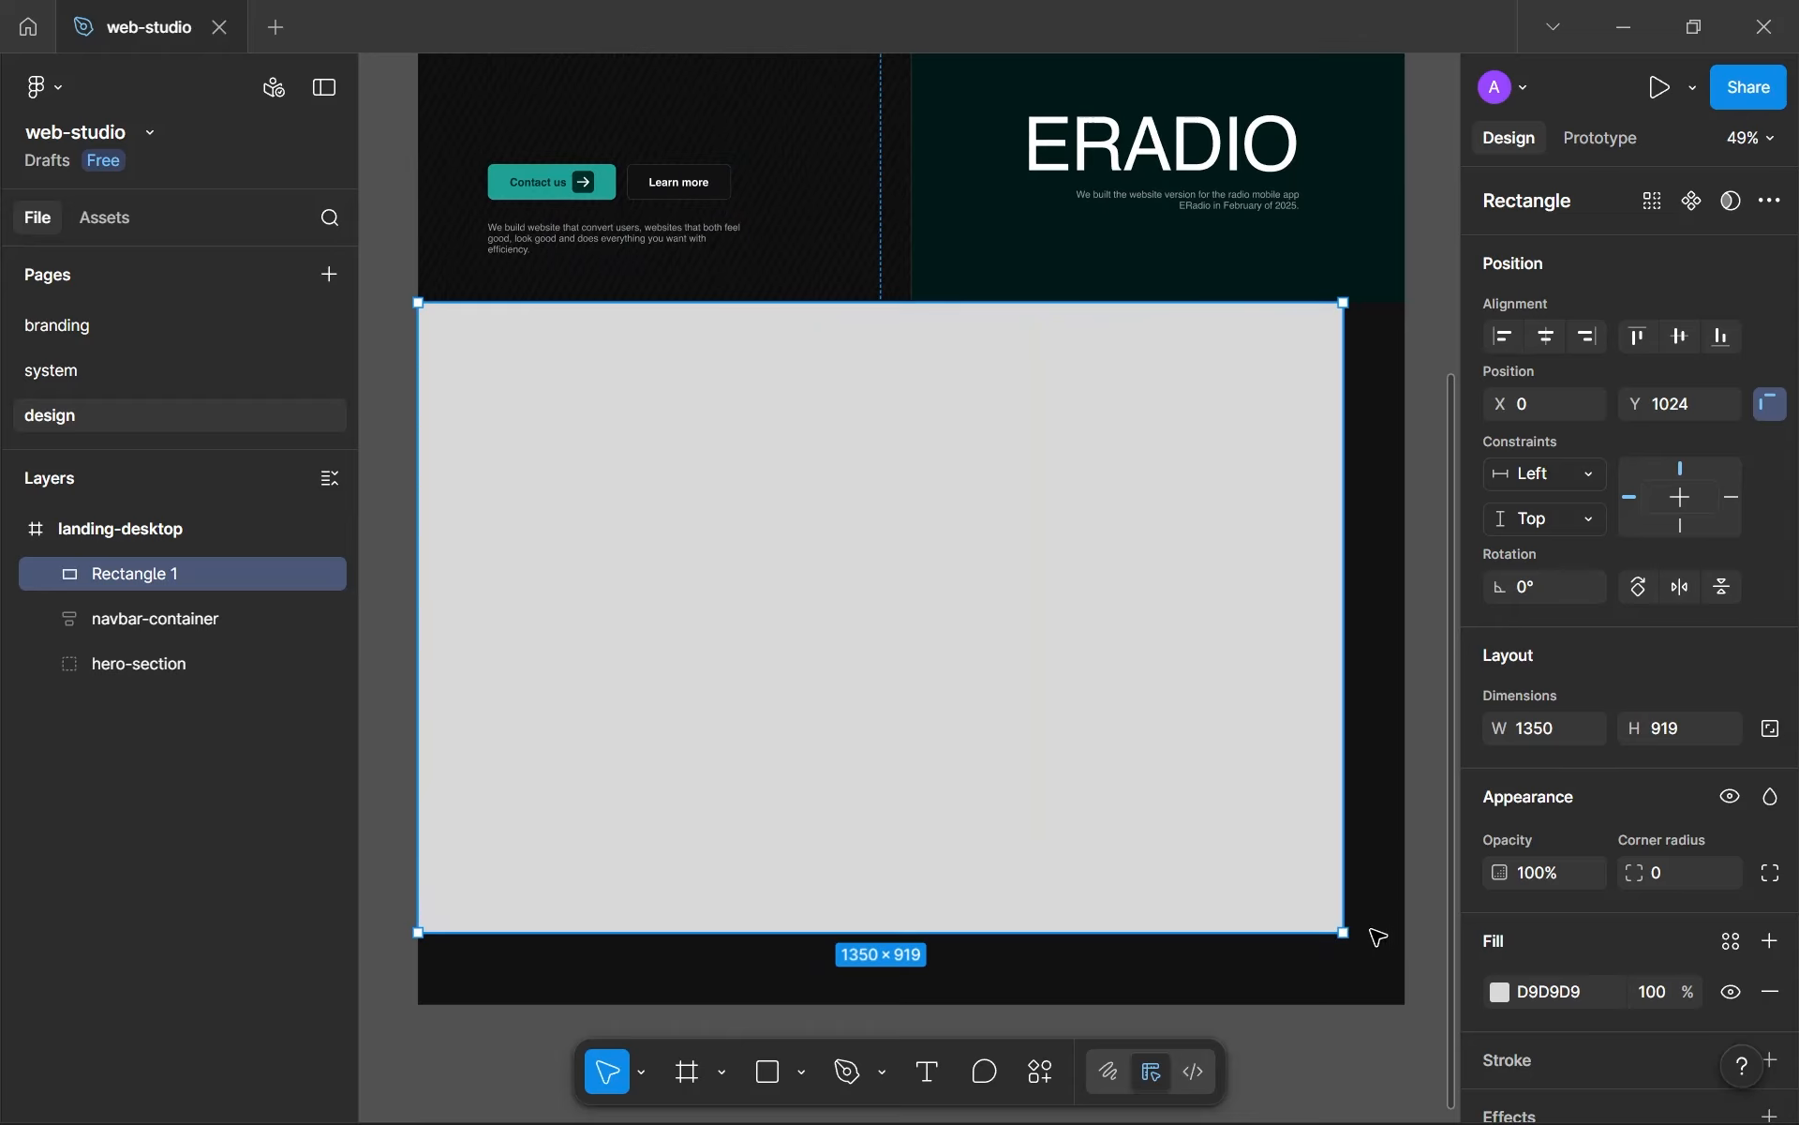
pyautogui.click(1566, 730)
pyautogui.write('1920')
pyautogui.press('Tab')
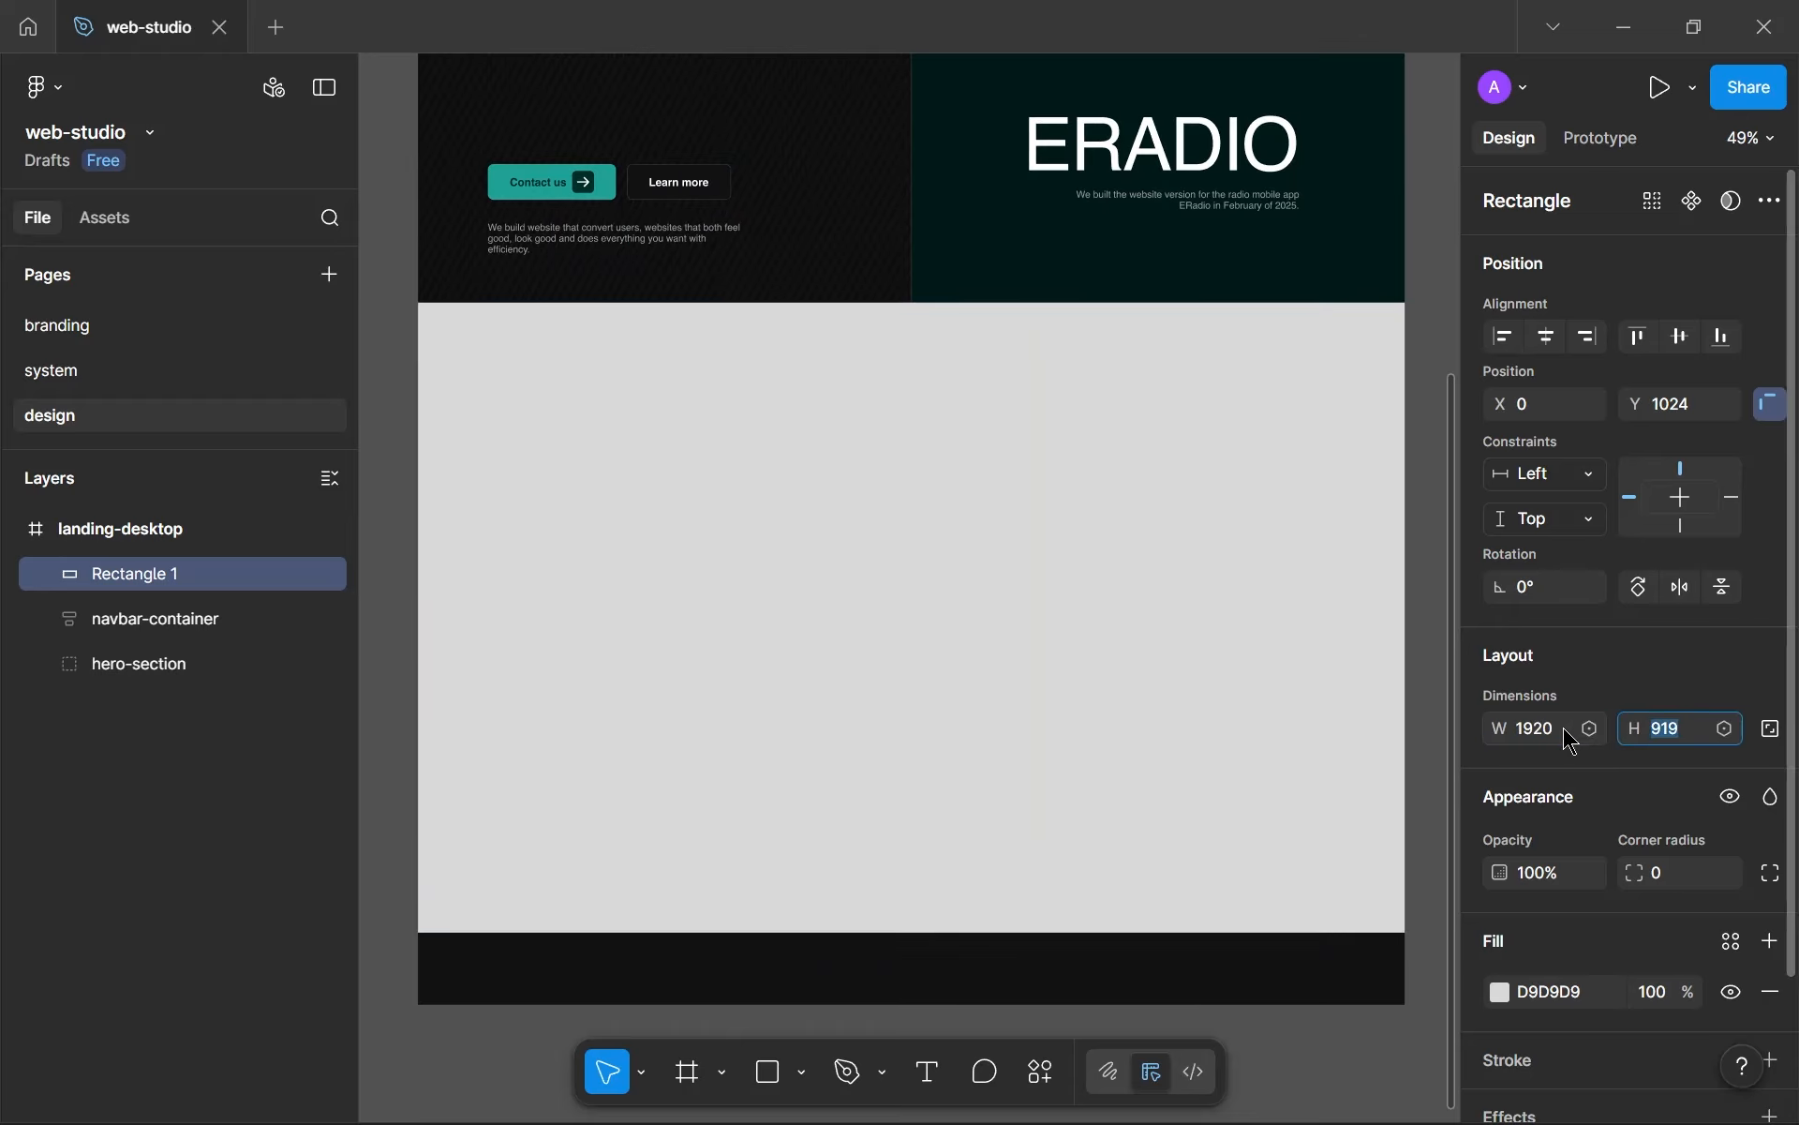
pyautogui.write('1200')
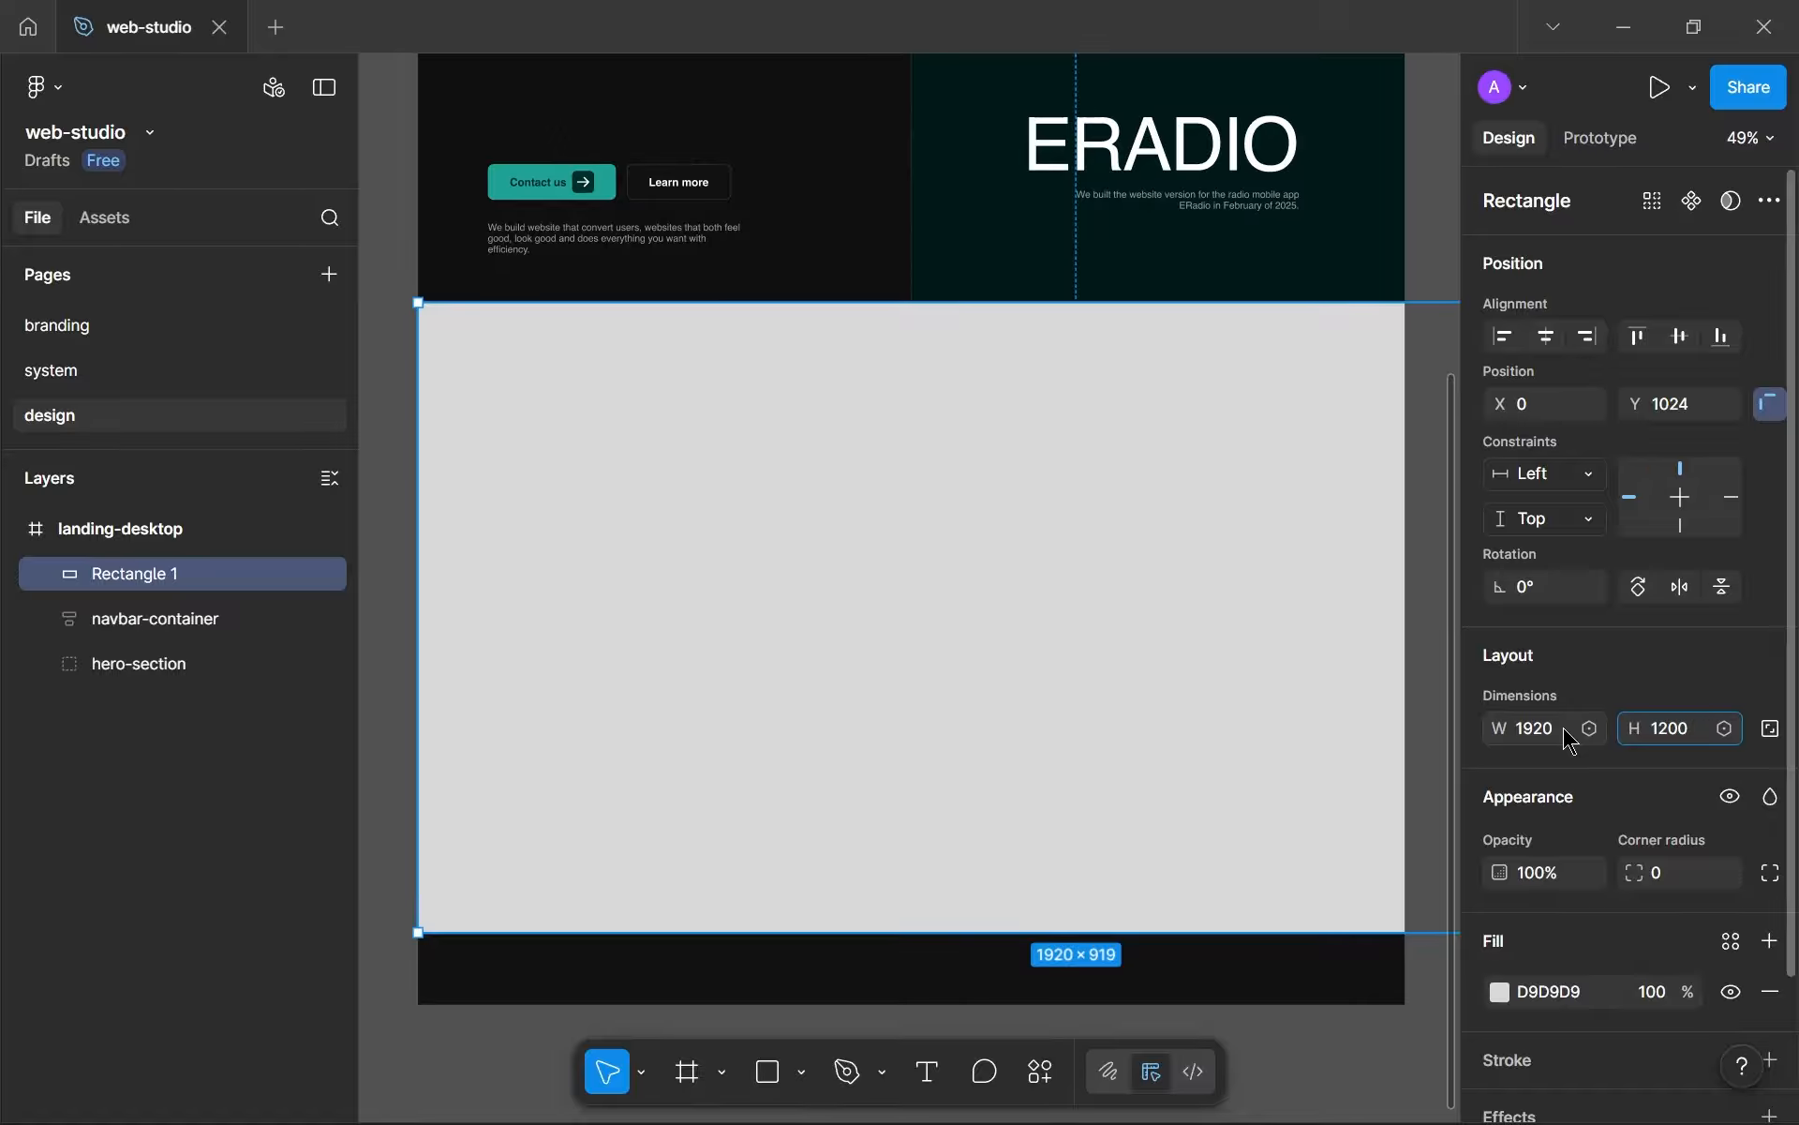
# - Try a width of 1330 for the rectangle and set it to 1440 instead
pyautogui.click(1566, 732)
pyautogui.write('13')
pyautogui.press('Return')
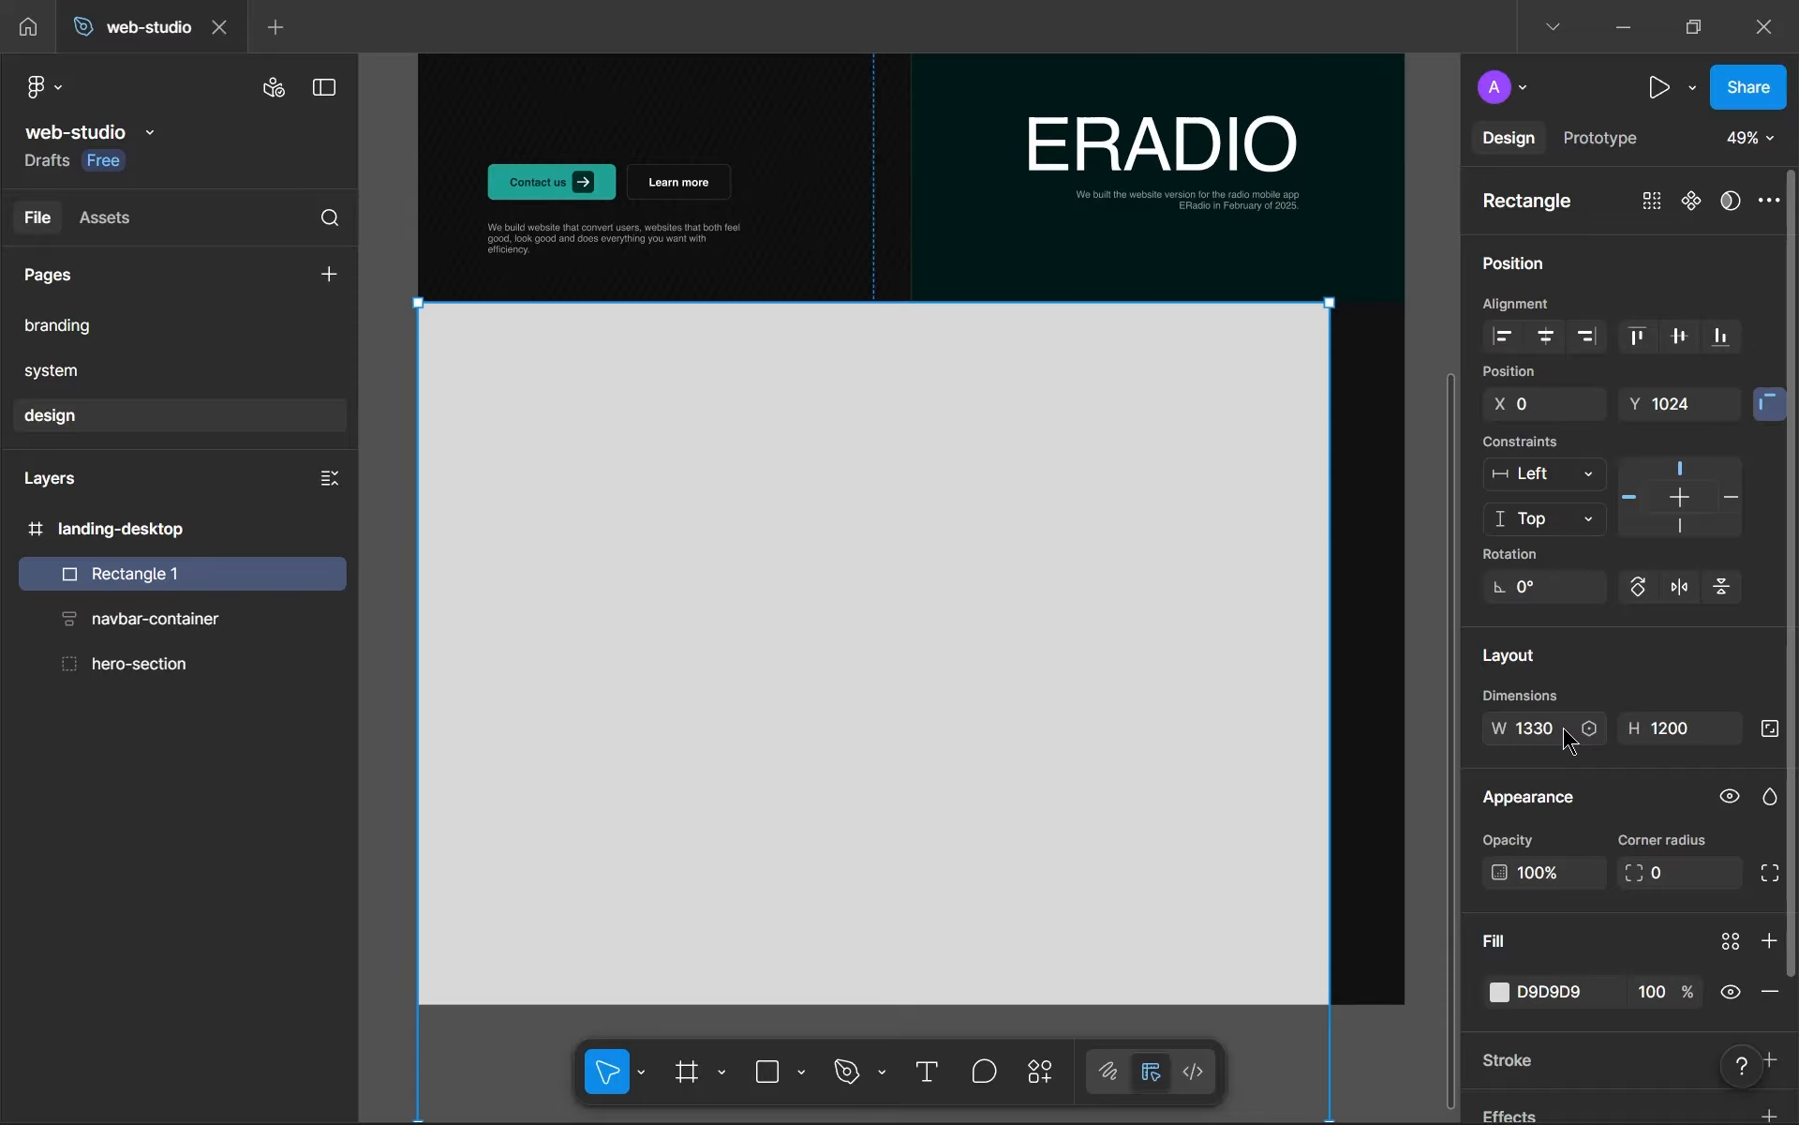
pyautogui.click(1565, 729)
pyautogui.write('14')
pyautogui.press('Return')
# - Shift the rectangle to X 1 and shorten its height to 1024, ending at the frame's bottom edge
pyautogui.scroll(-5, 1084, 684)
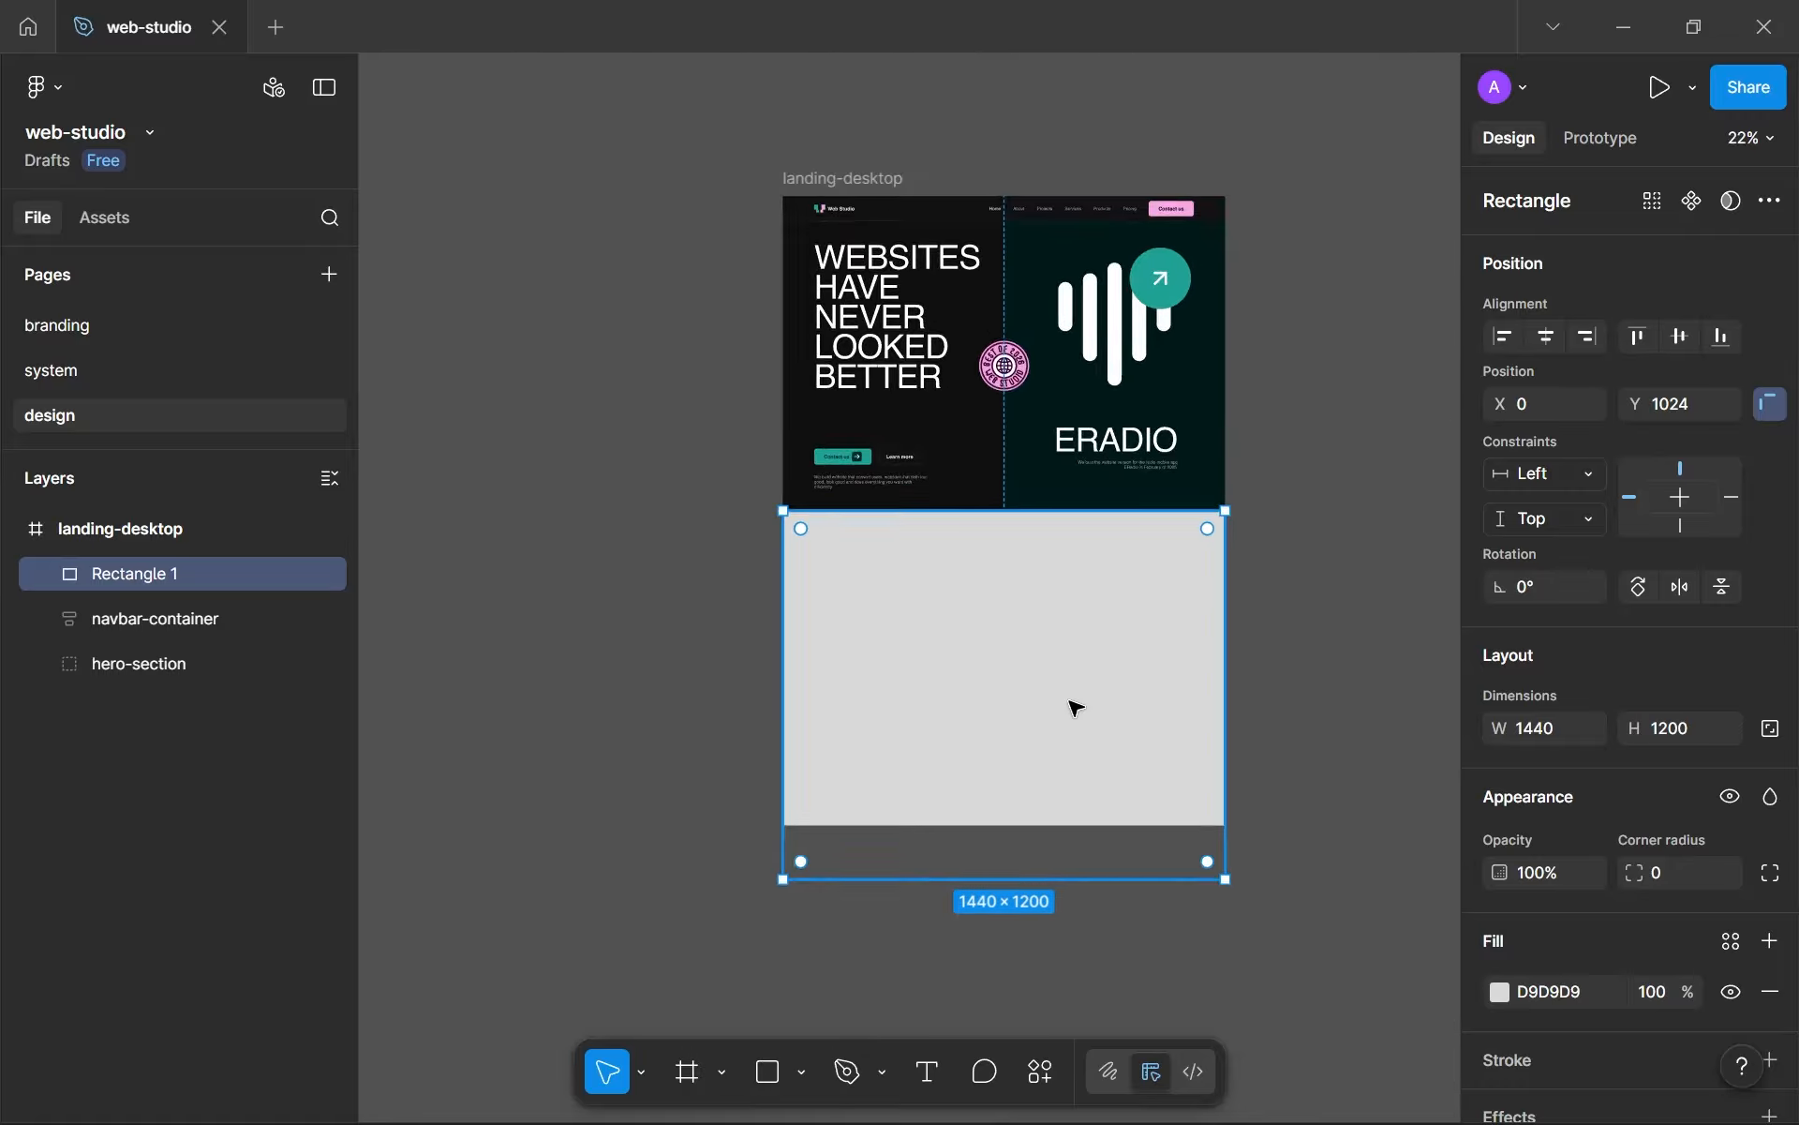
pyautogui.scroll(1, 1075, 708)
pyautogui.moveTo(959, 656)
pyautogui.mouseDown()
pyautogui.moveTo(958, 679)
pyautogui.moveTo(962, 648)
pyautogui.mouseUp()
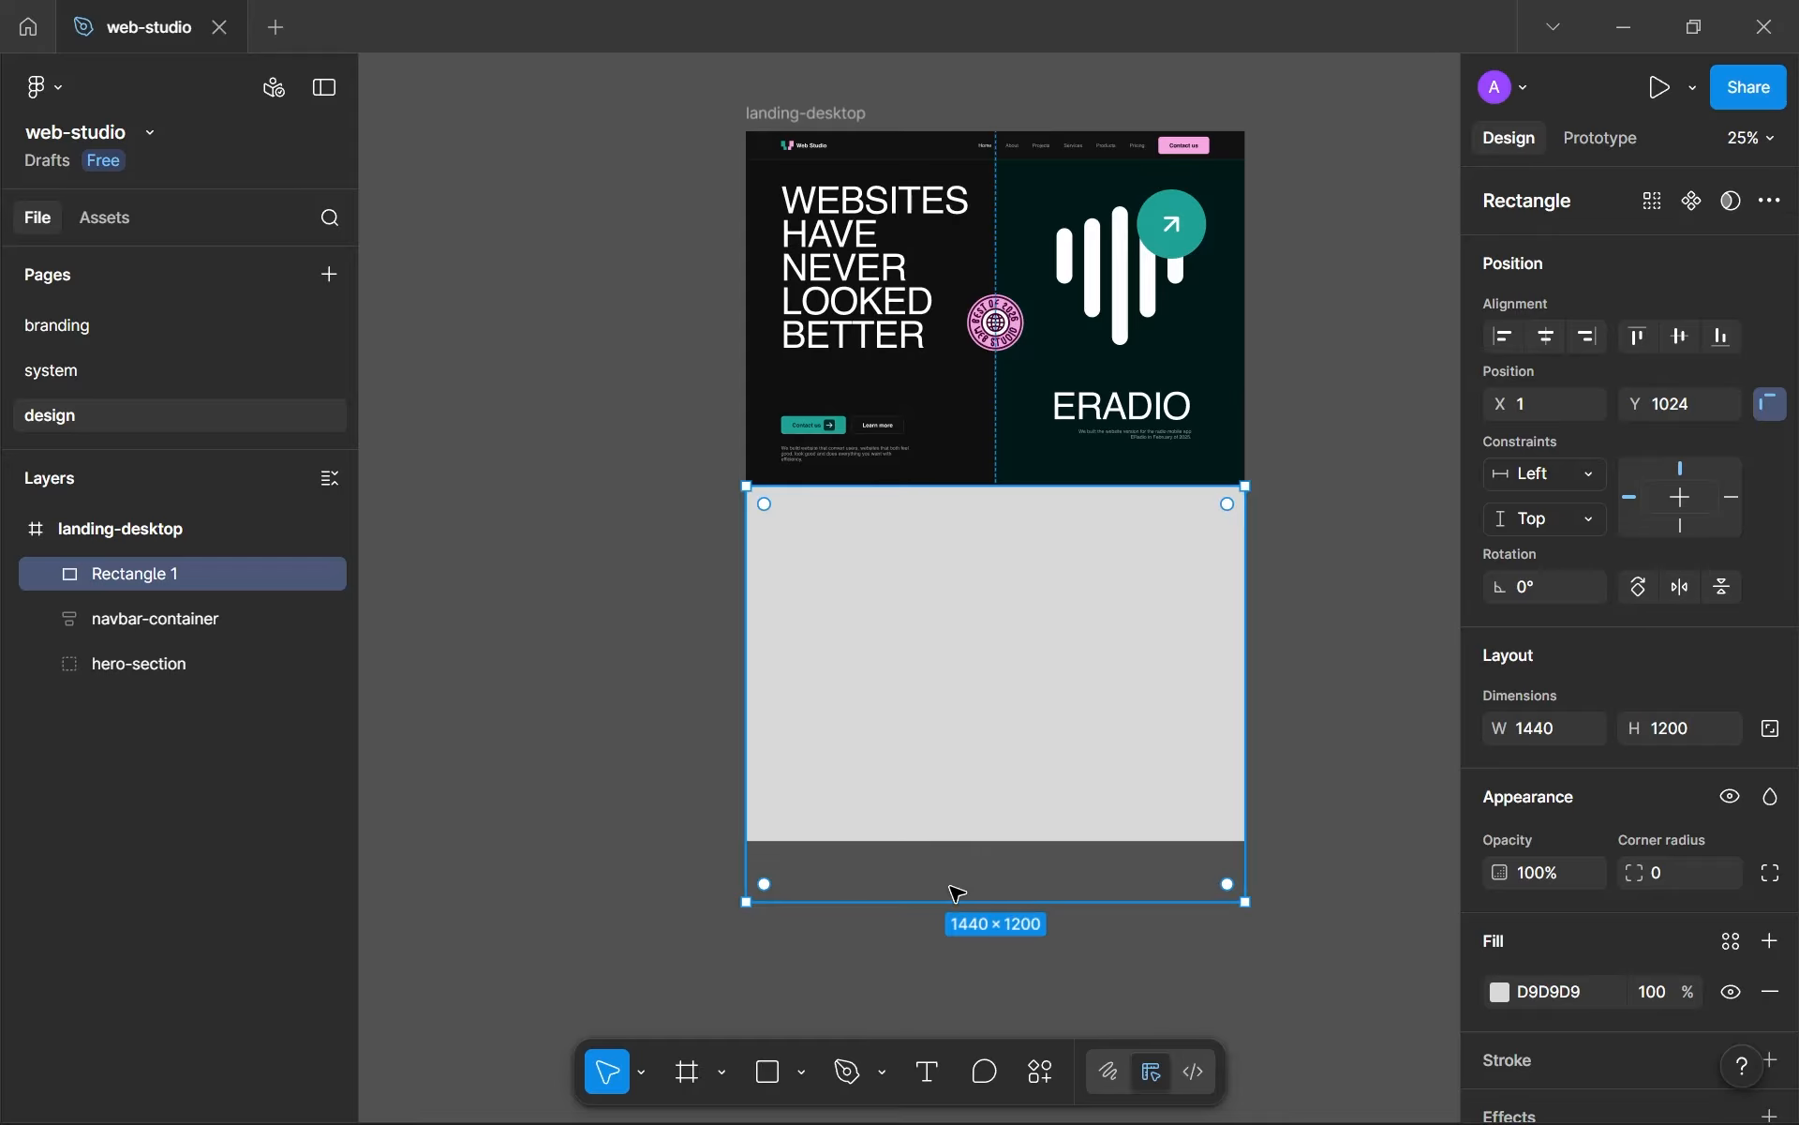
pyautogui.moveTo(955, 898); pyautogui.dragTo(958, 846)
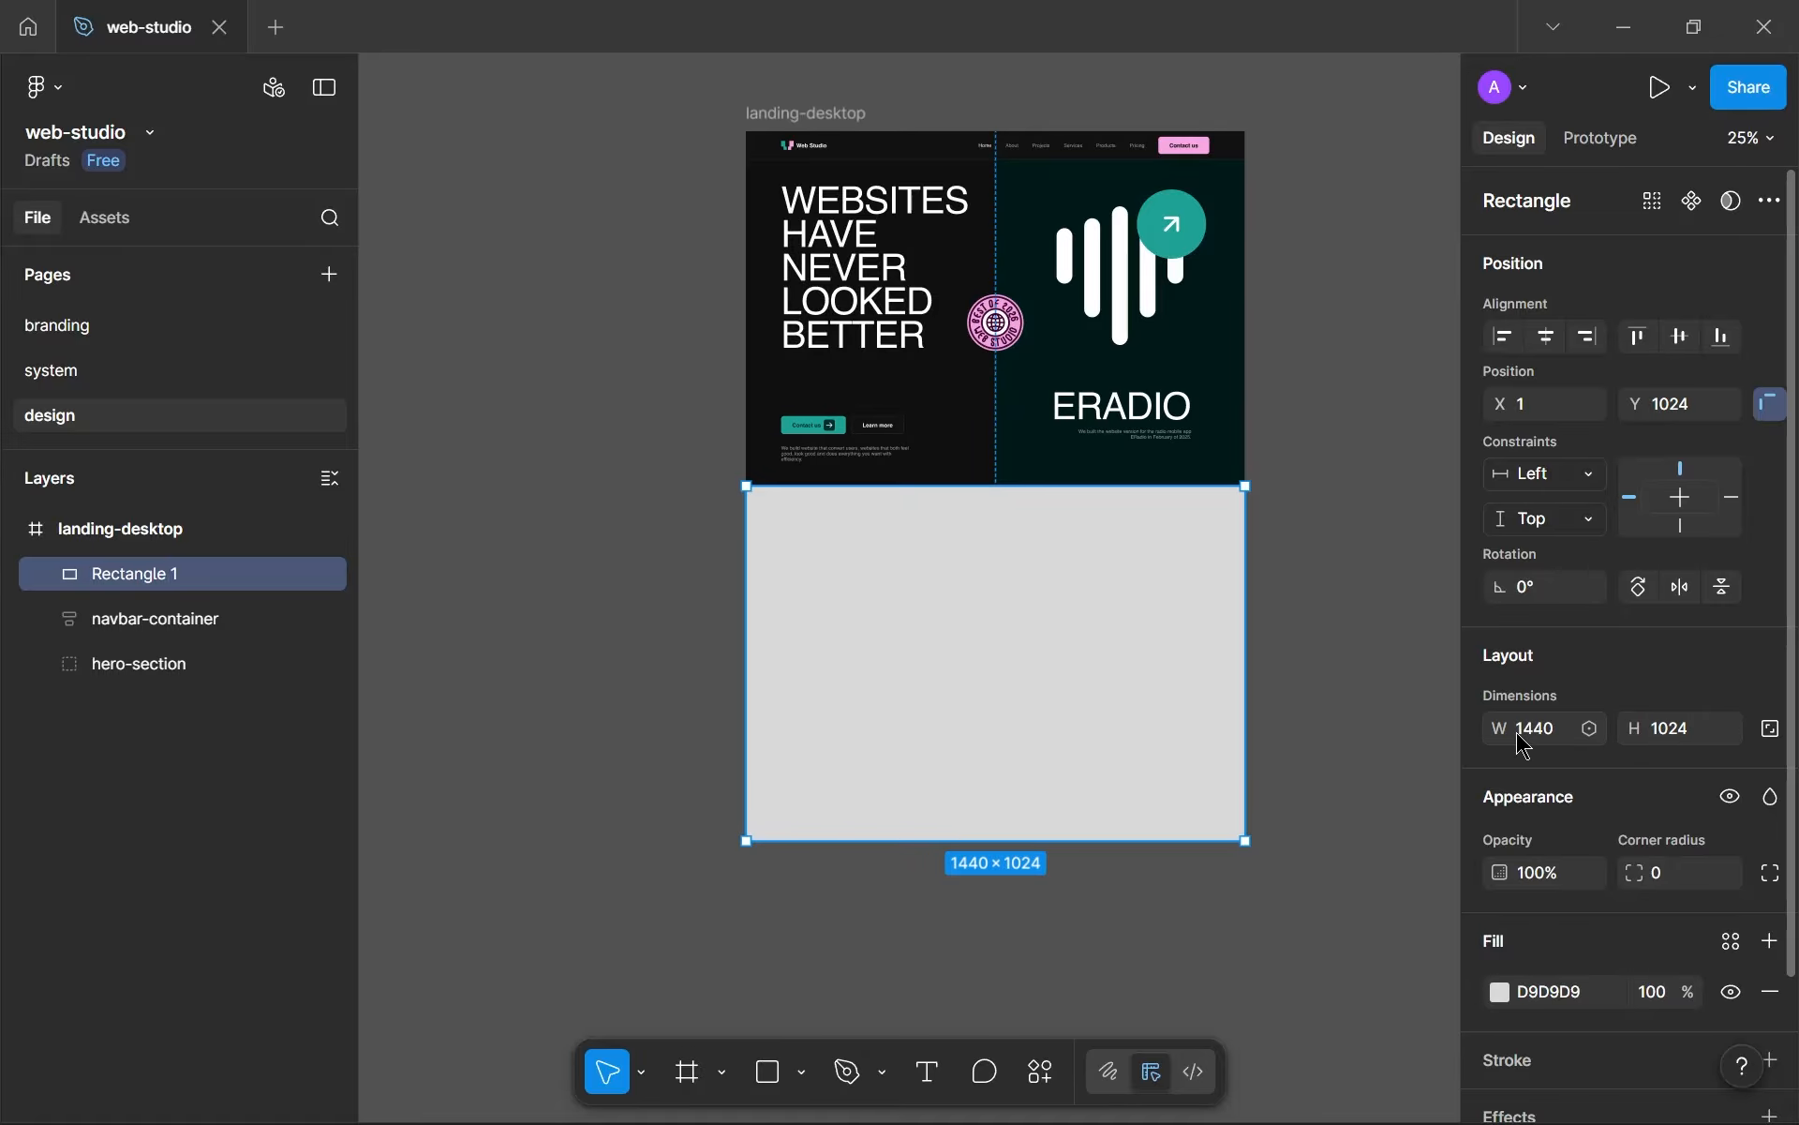
# - Rename the new rectangle's layer as "bg"
pyautogui.scroll(3, 1184, 683)
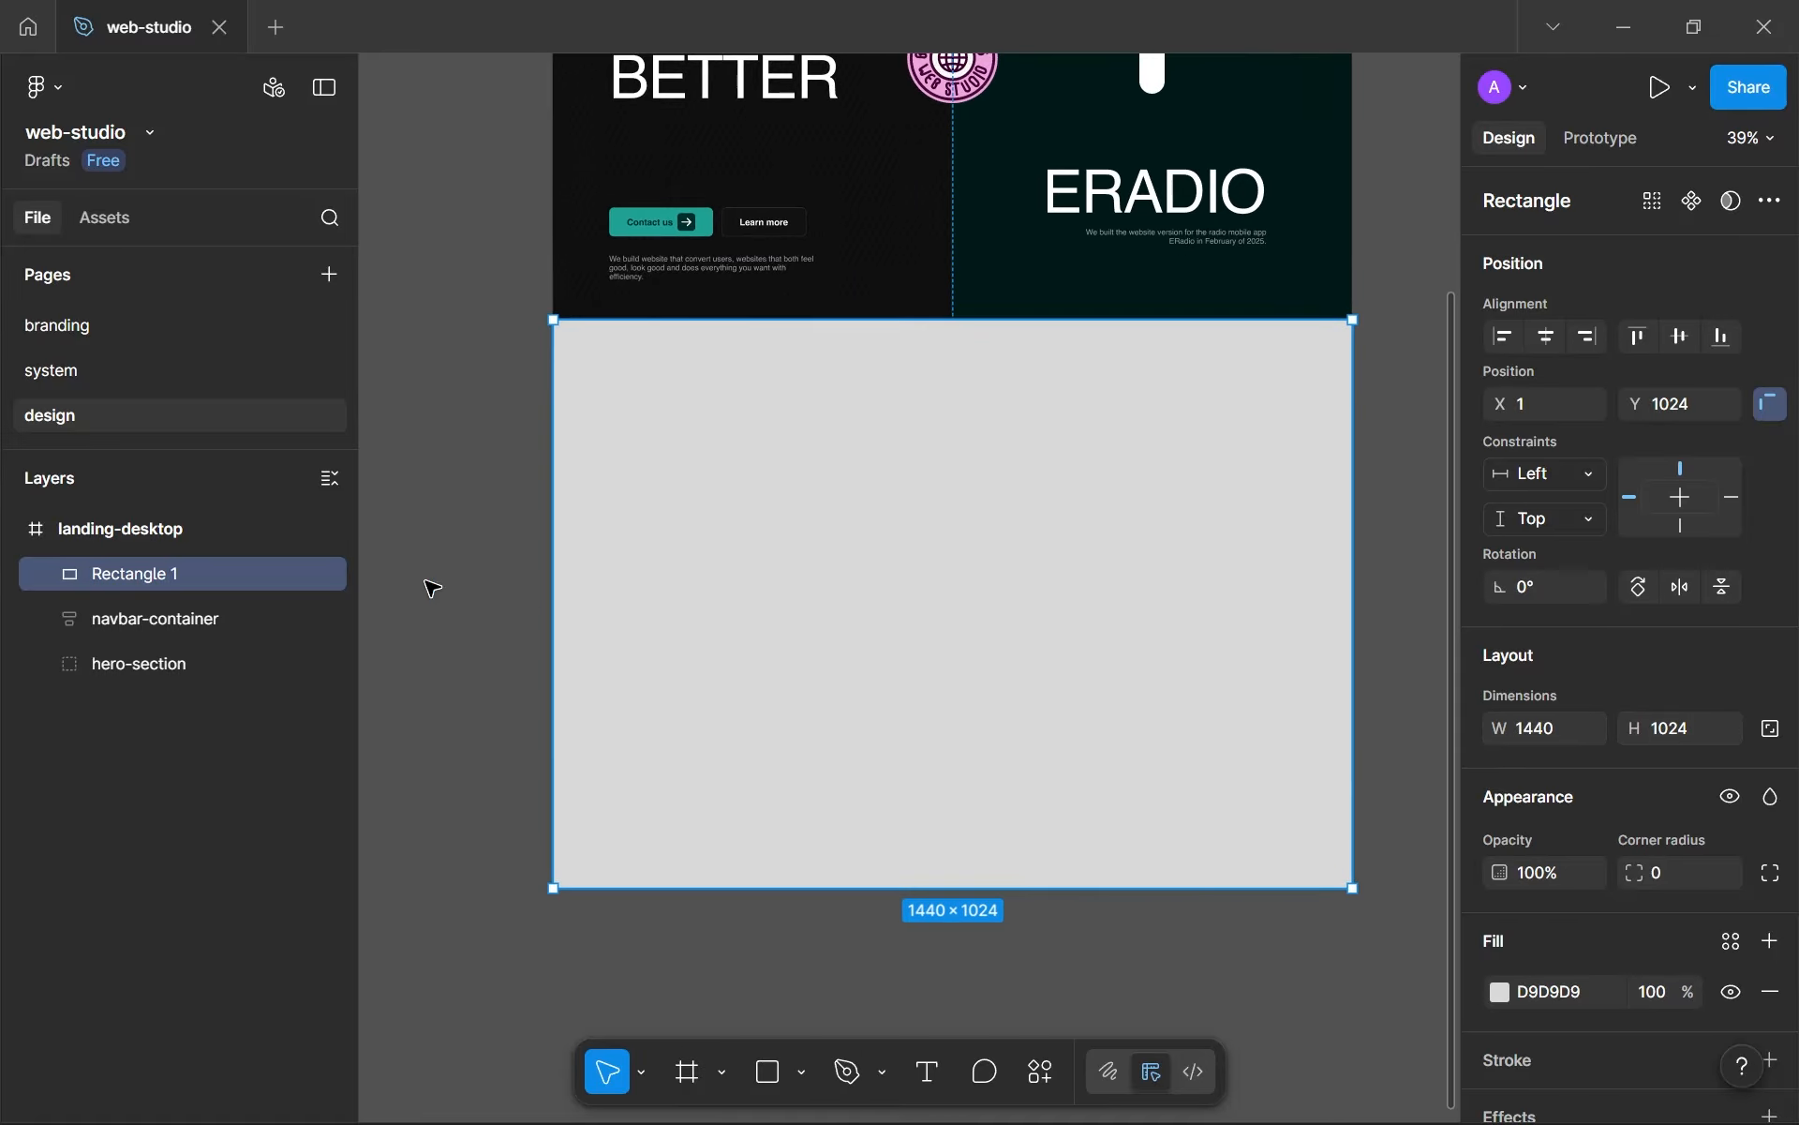
pyautogui.doubleClick(193, 586)
pyautogui.write('bg')
pyautogui.click(441, 655)
# - Apply the pink-600 color style to the new bg rectangle's fill
pyautogui.click(842, 712)
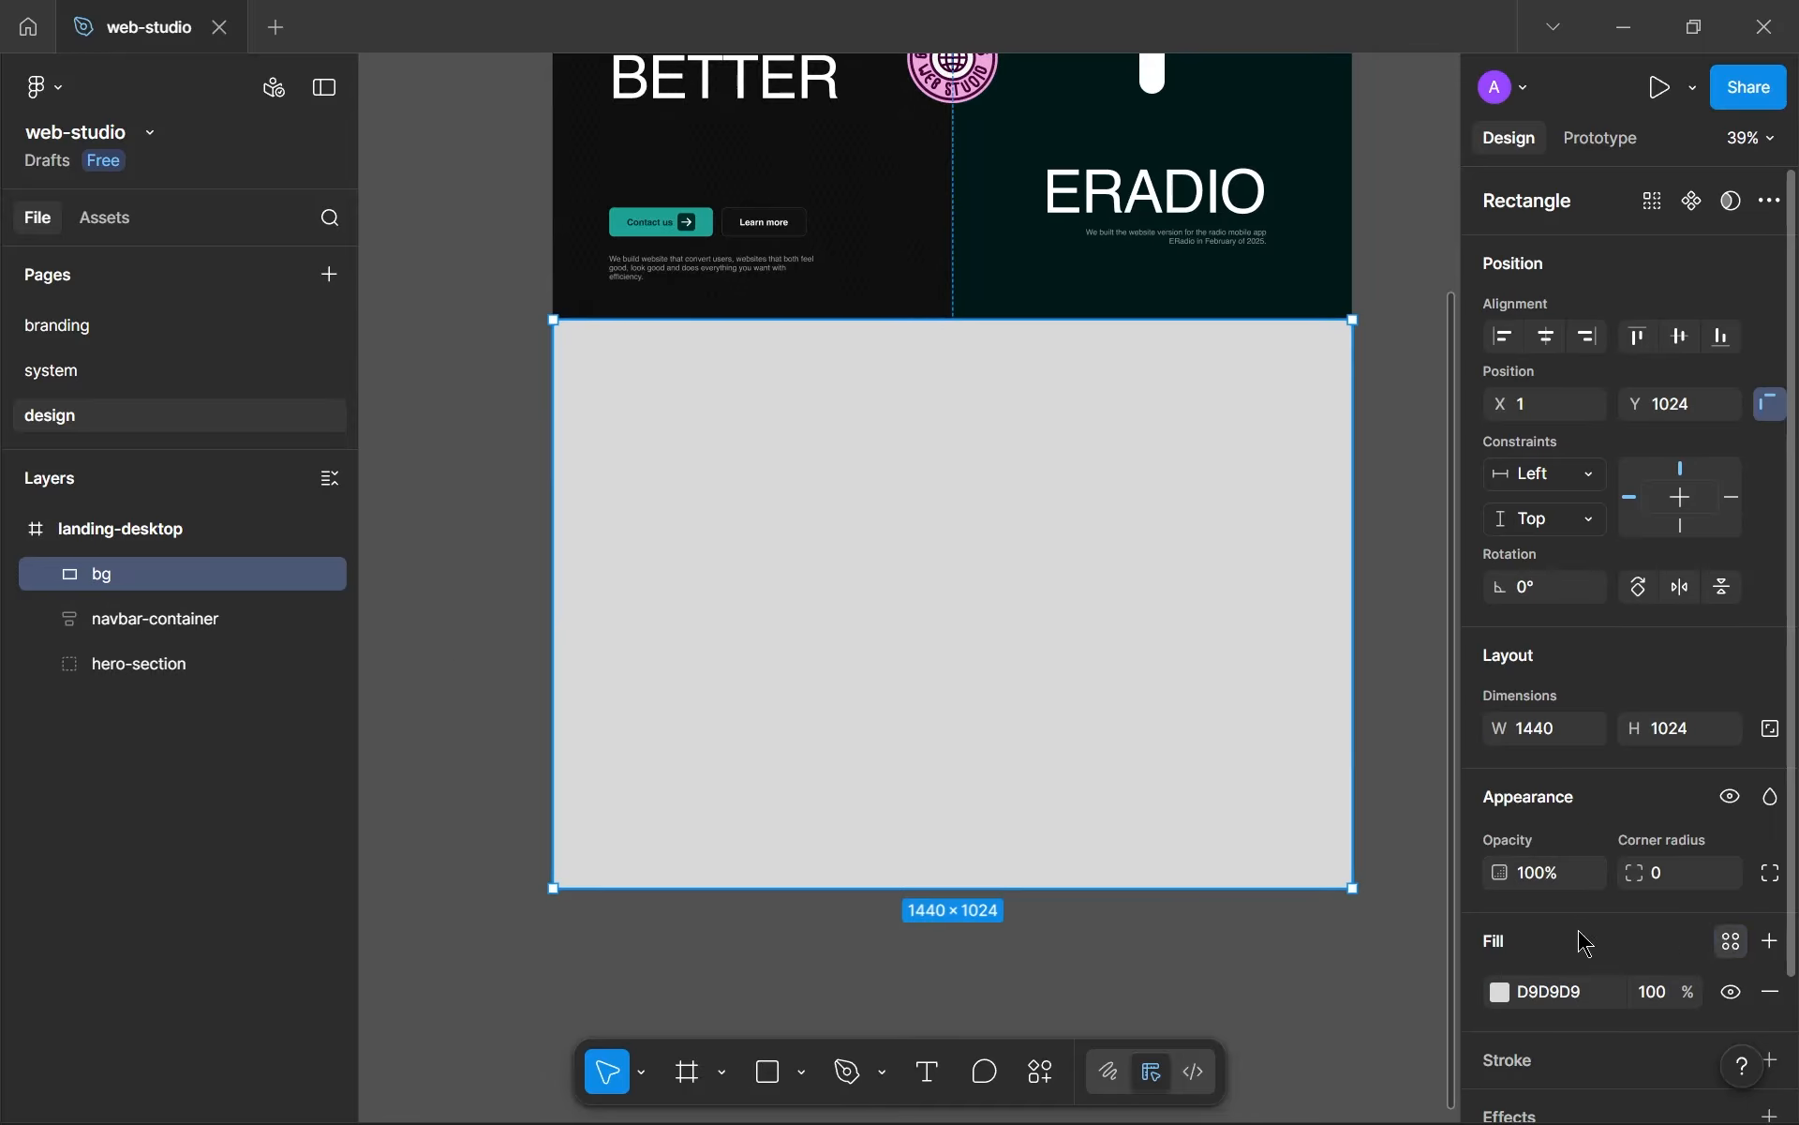
pyautogui.click(1731, 941)
pyautogui.click(1294, 882)
pyautogui.click(1174, 944)
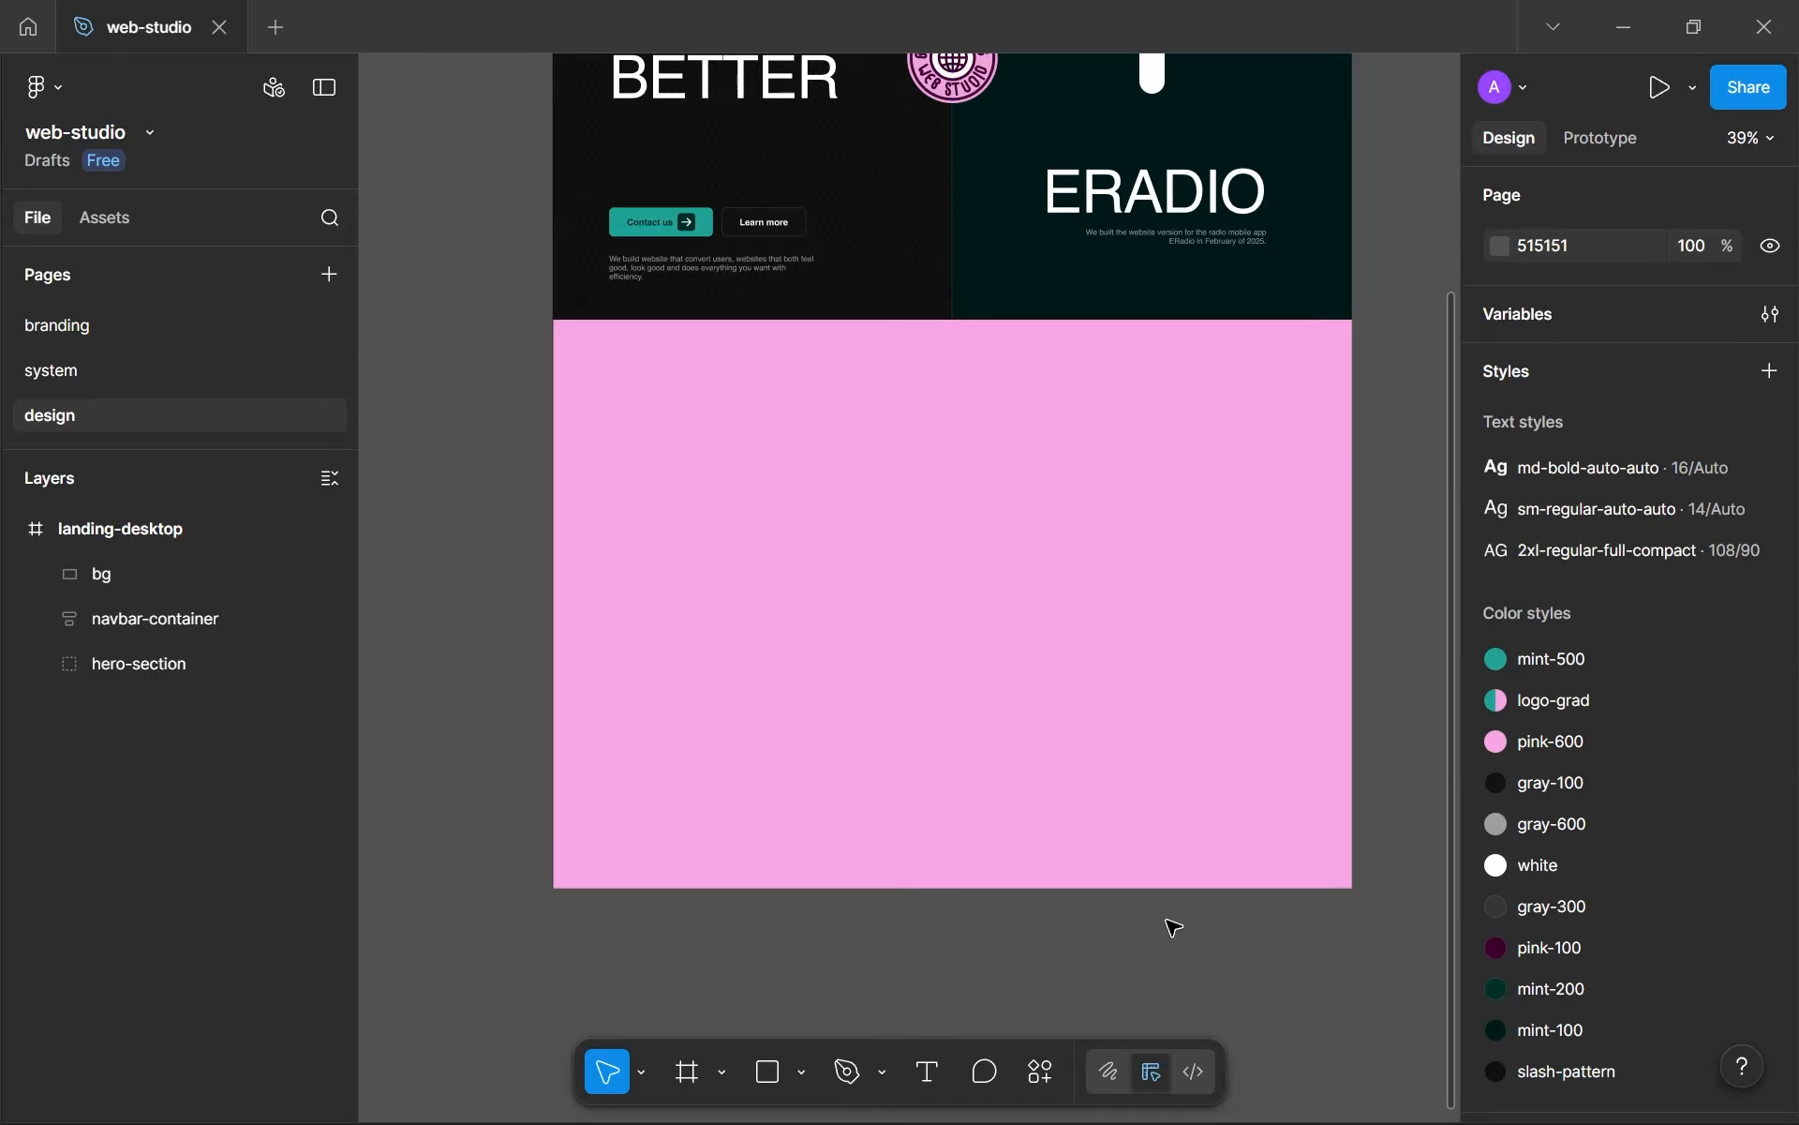
# - Lock the pink bg layer and try marquee selections across it
pyautogui.scroll(-2, 1177, 914)
pyautogui.scroll(3, 1219, 918)
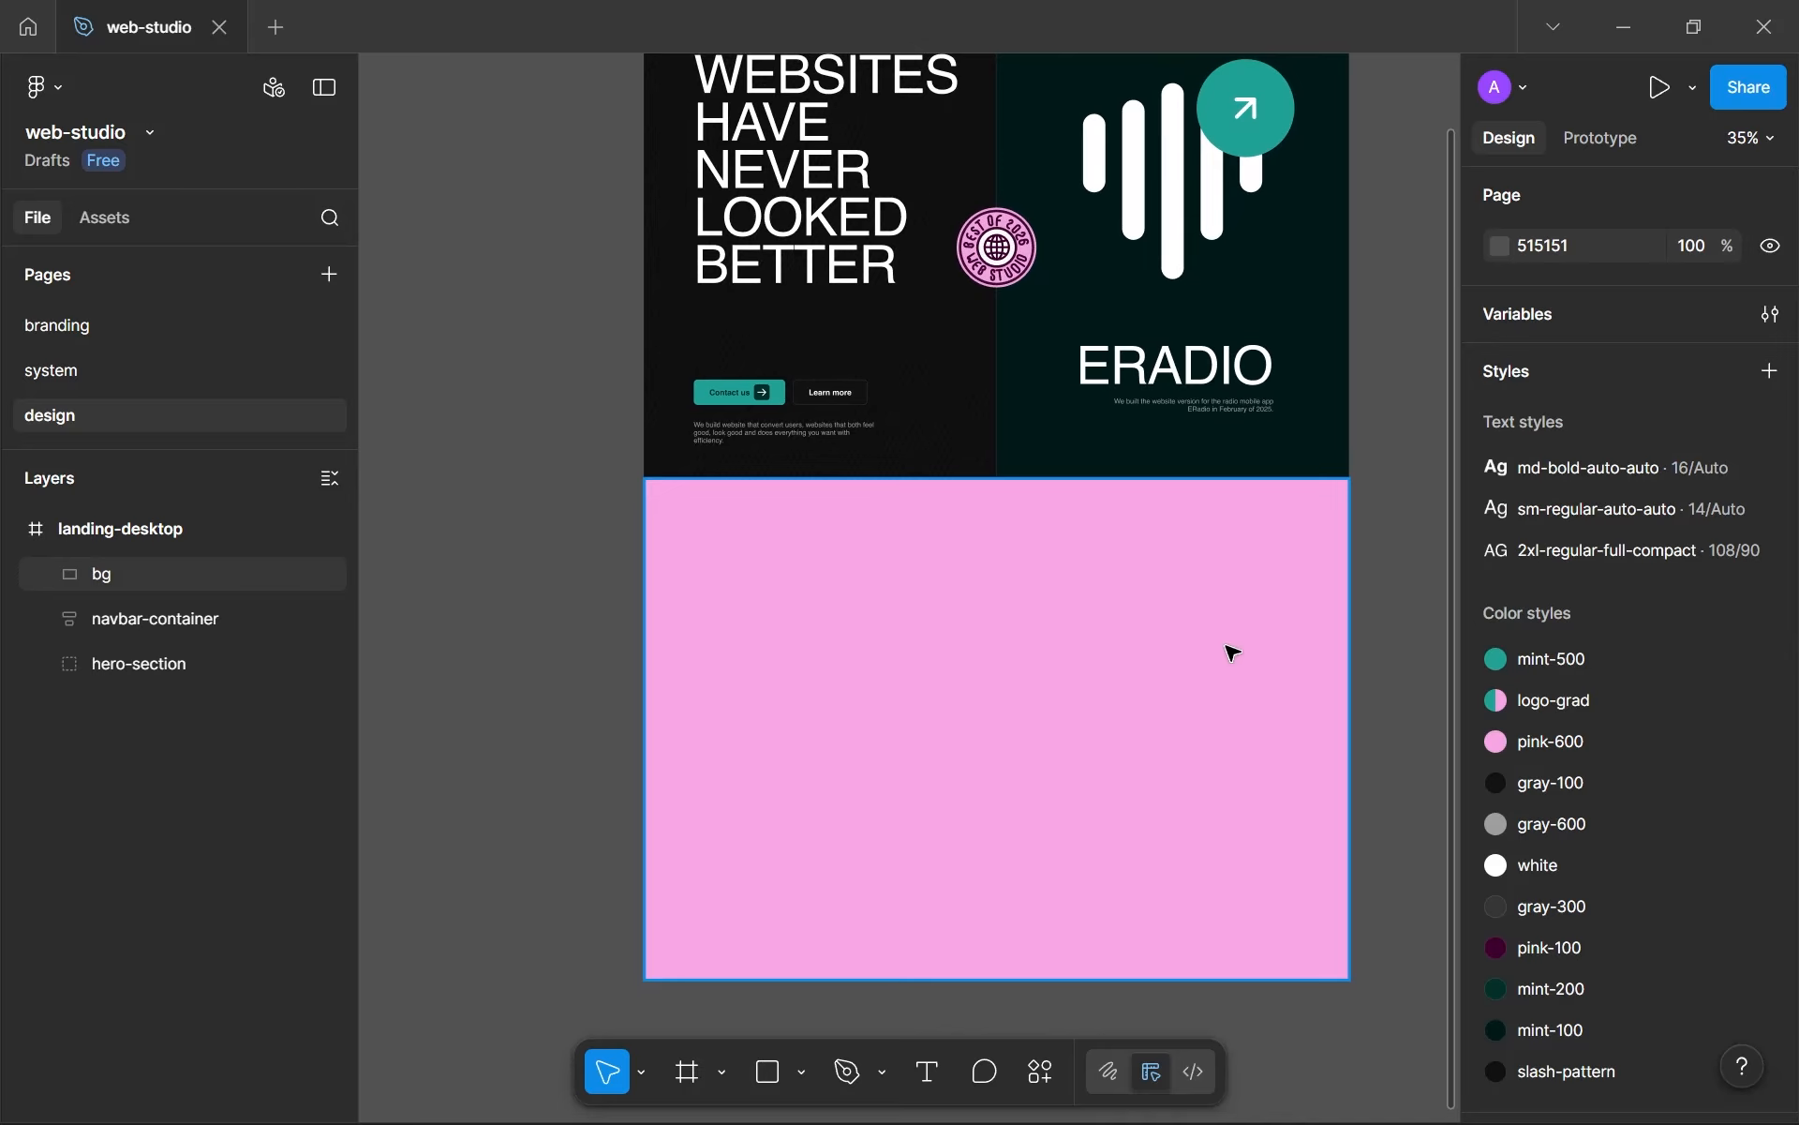
pyautogui.click(302, 574)
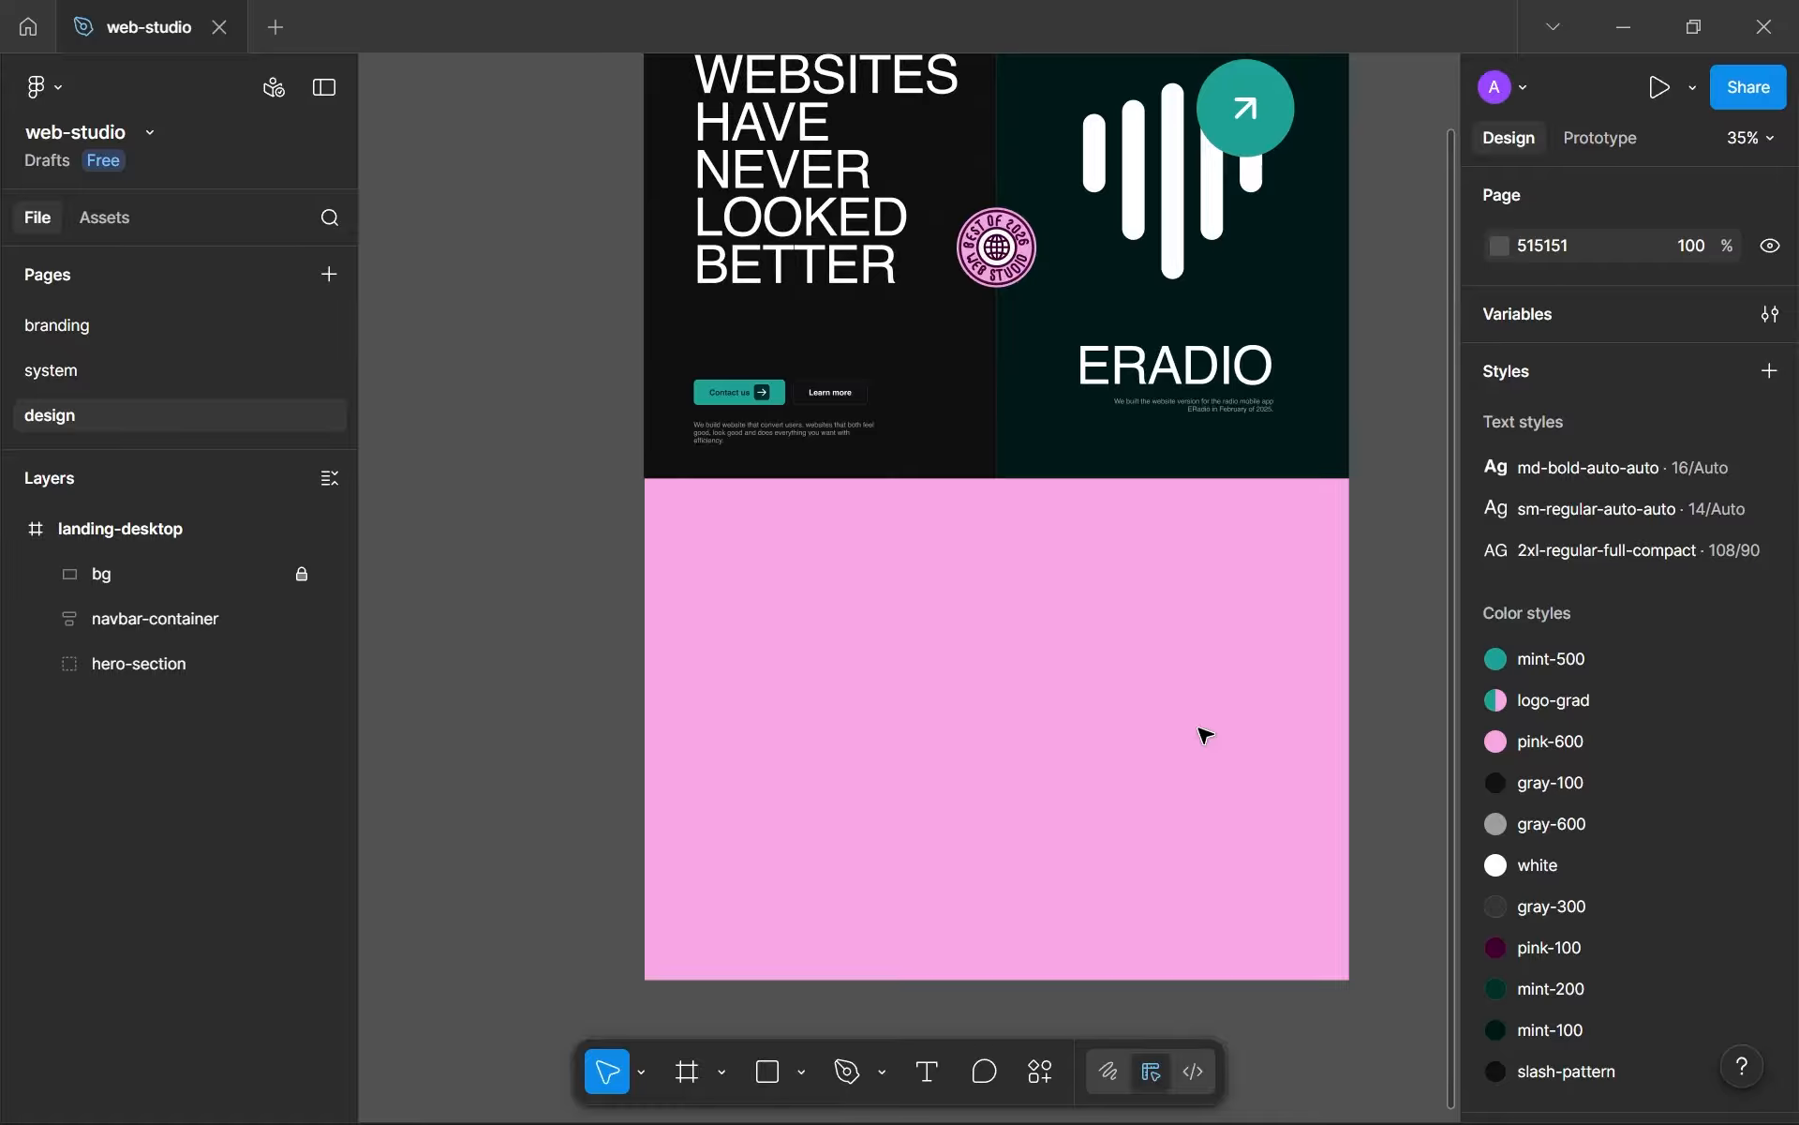
pyautogui.moveTo(806, 604); pyautogui.dragTo(1163, 822)
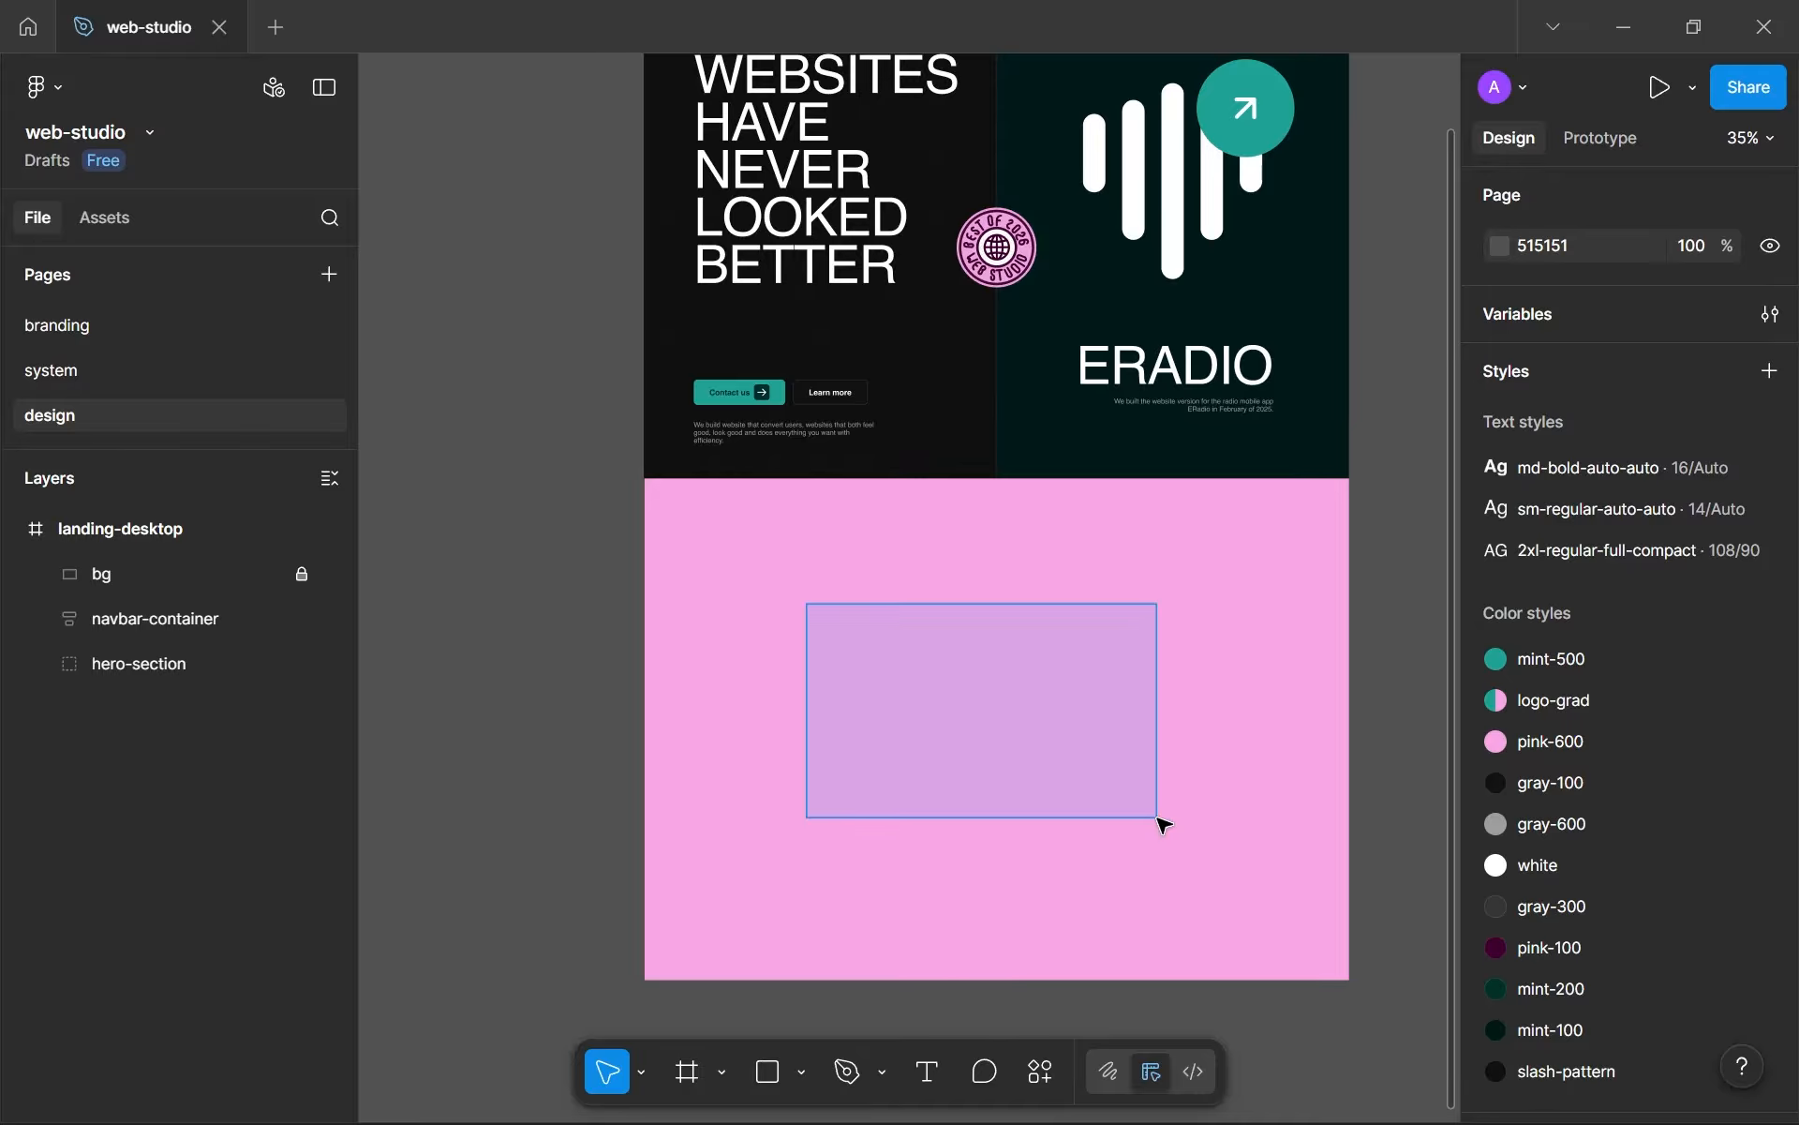
pyautogui.moveTo(1162, 823); pyautogui.dragTo(1162, 823)
pyautogui.moveTo(768, 600); pyautogui.dragTo(1104, 813)
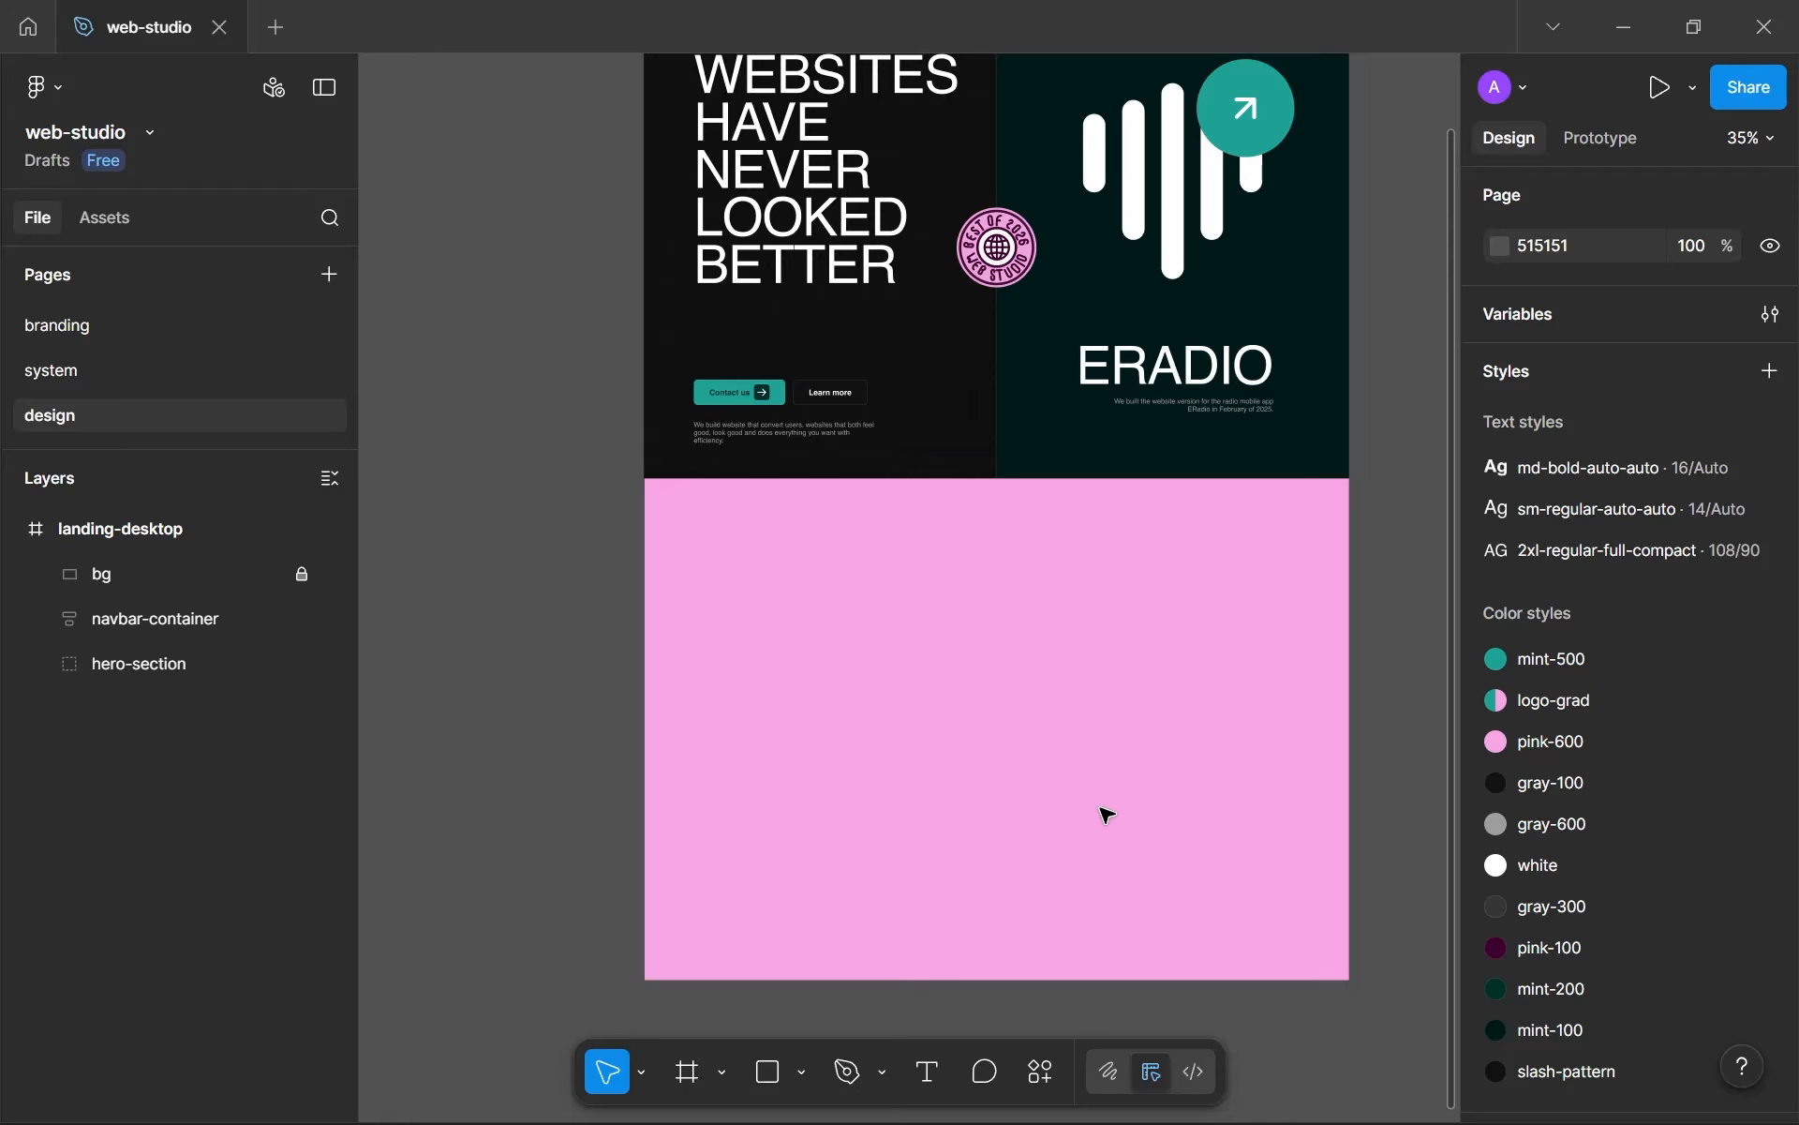
# - Add the text "Over 16 years of building incredible web experiences" to the pink section below the hero
pyautogui.press('t')
pyautogui.click(872, 633)
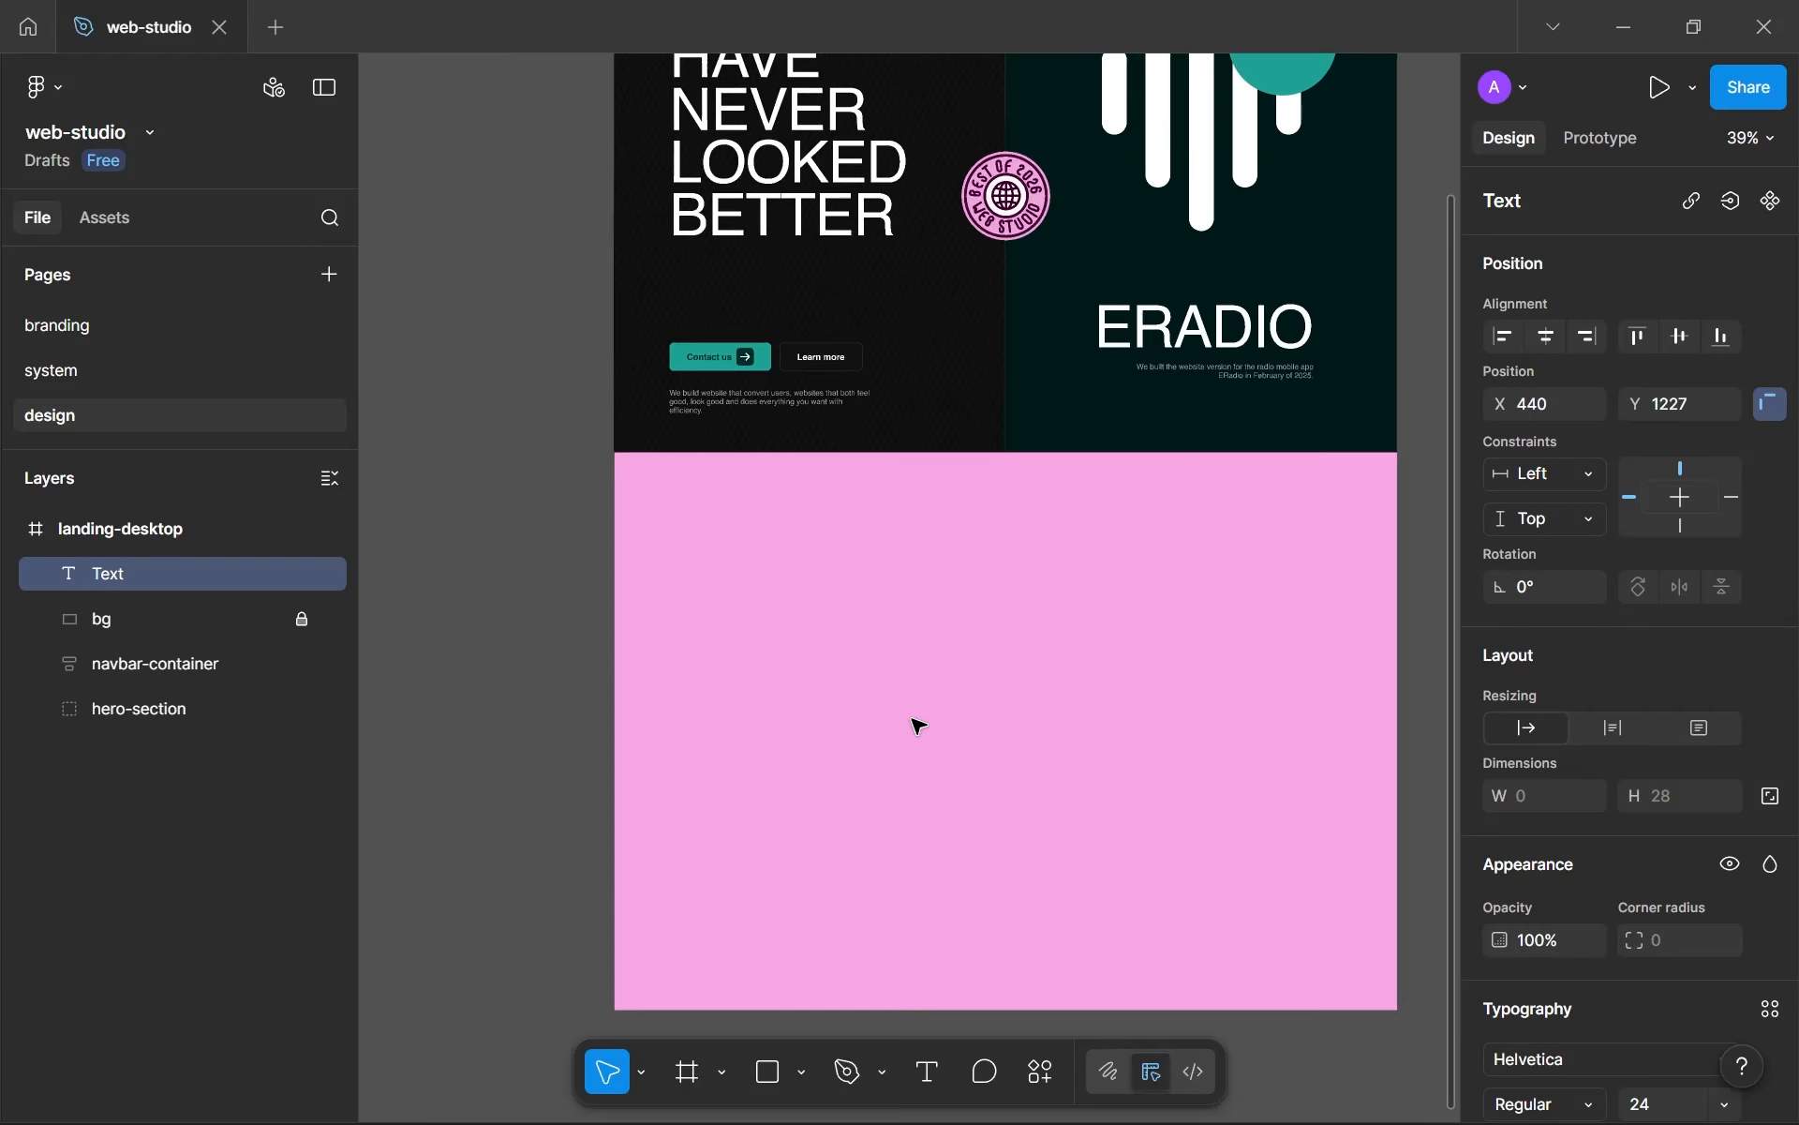
pyautogui.write('Over')
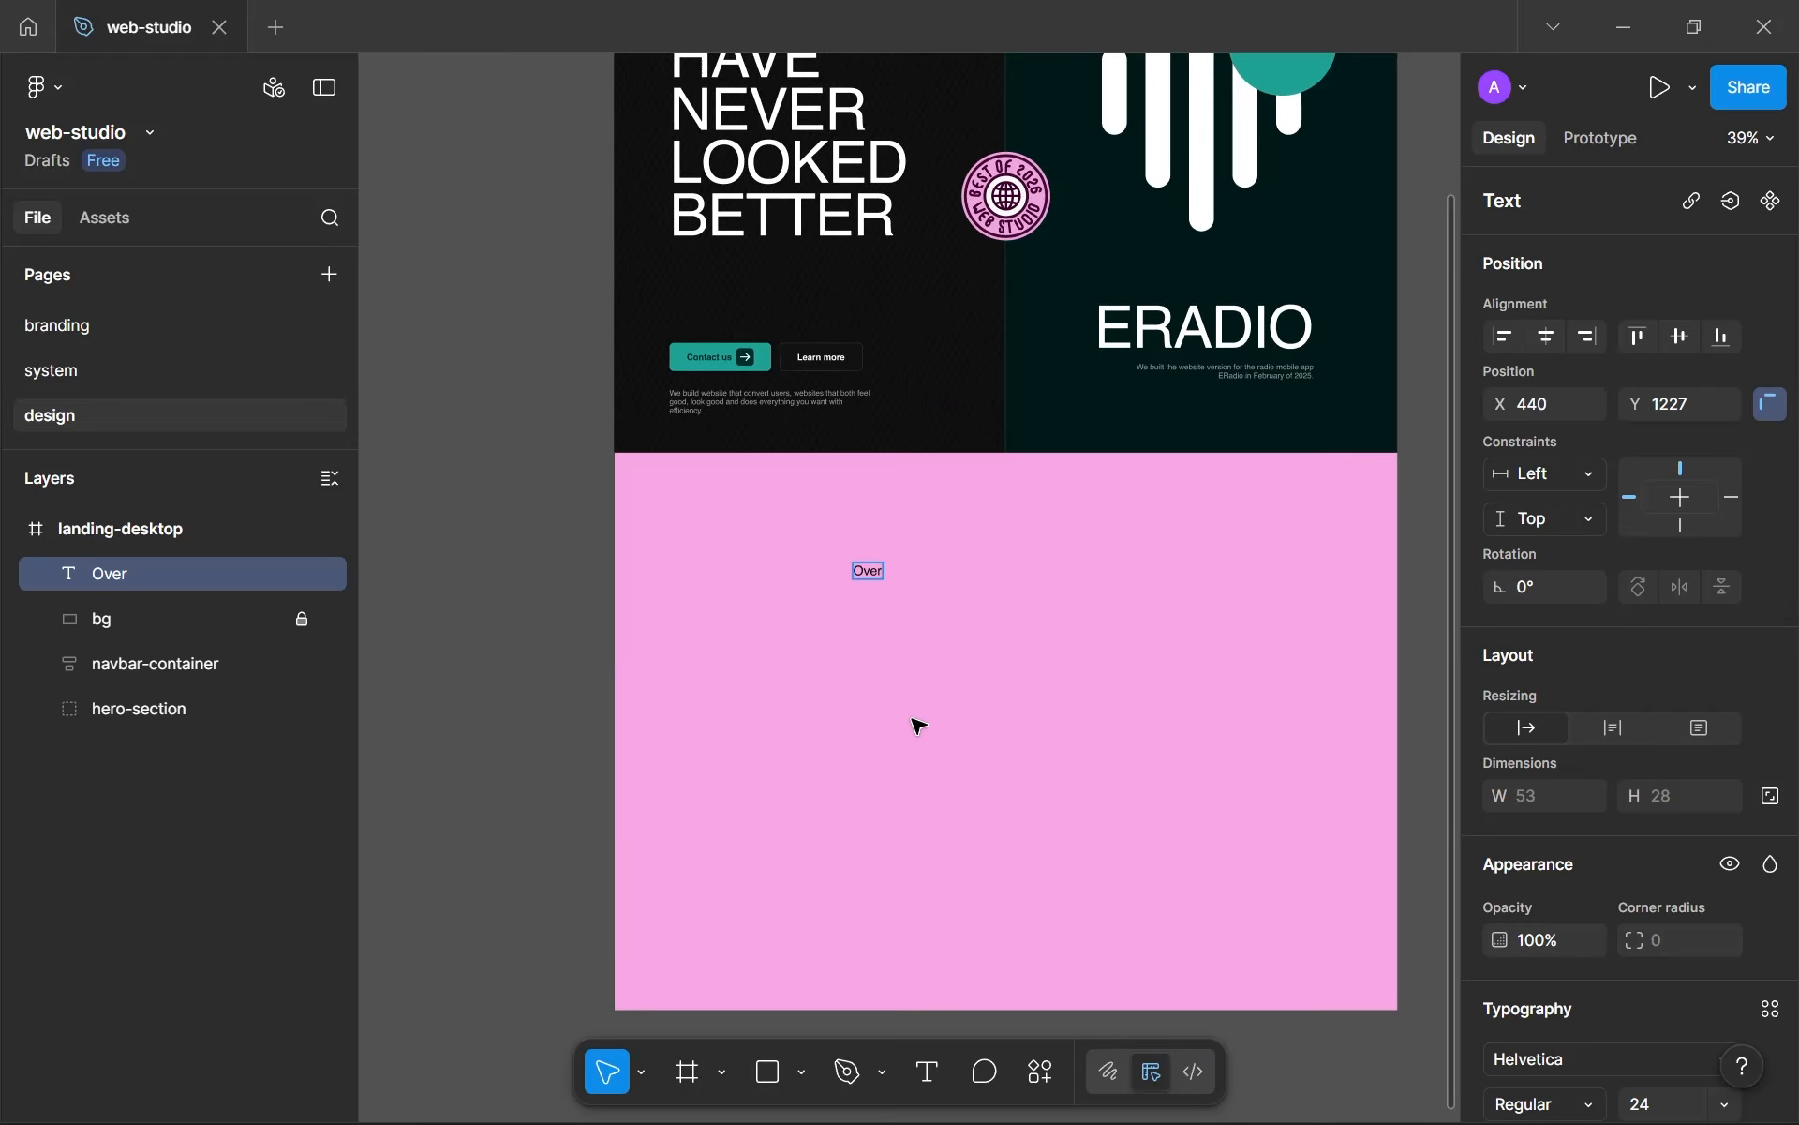
pyautogui.write(' 16 years')
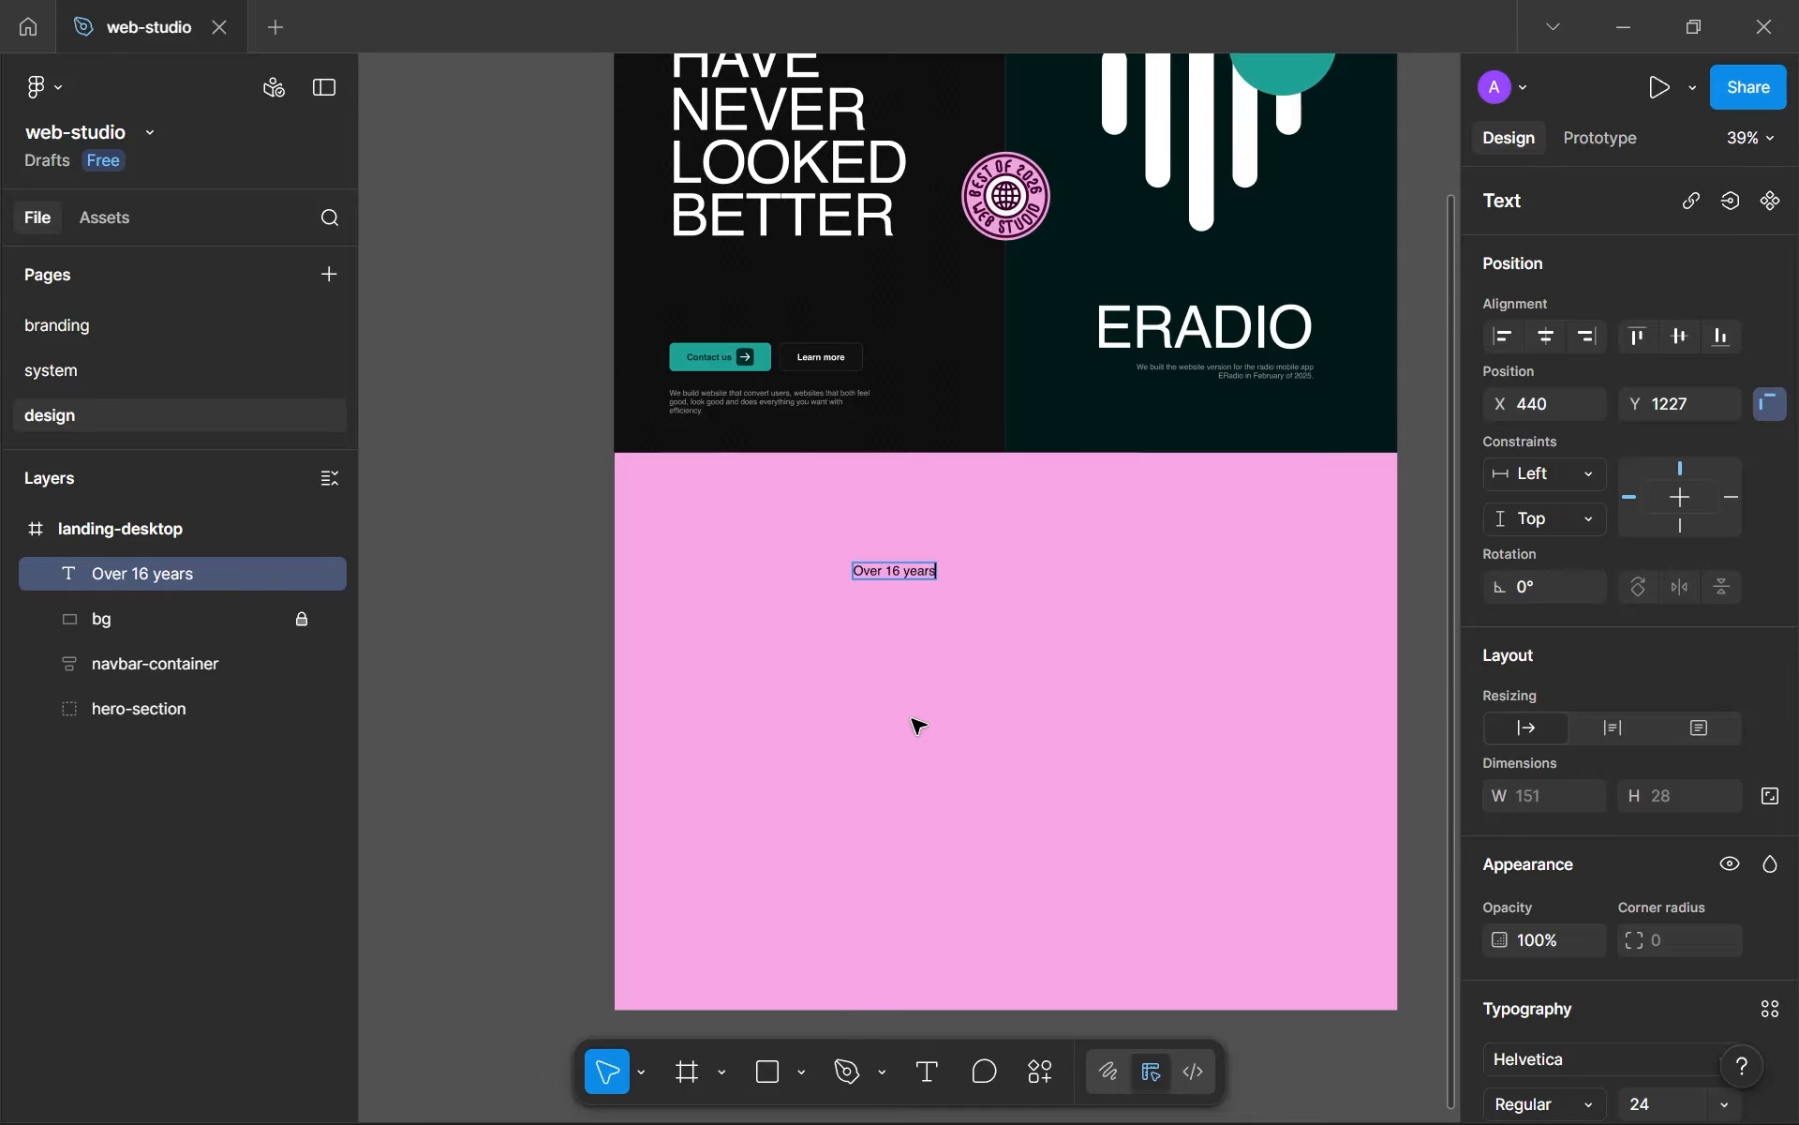
pyautogui.write(' of building in')
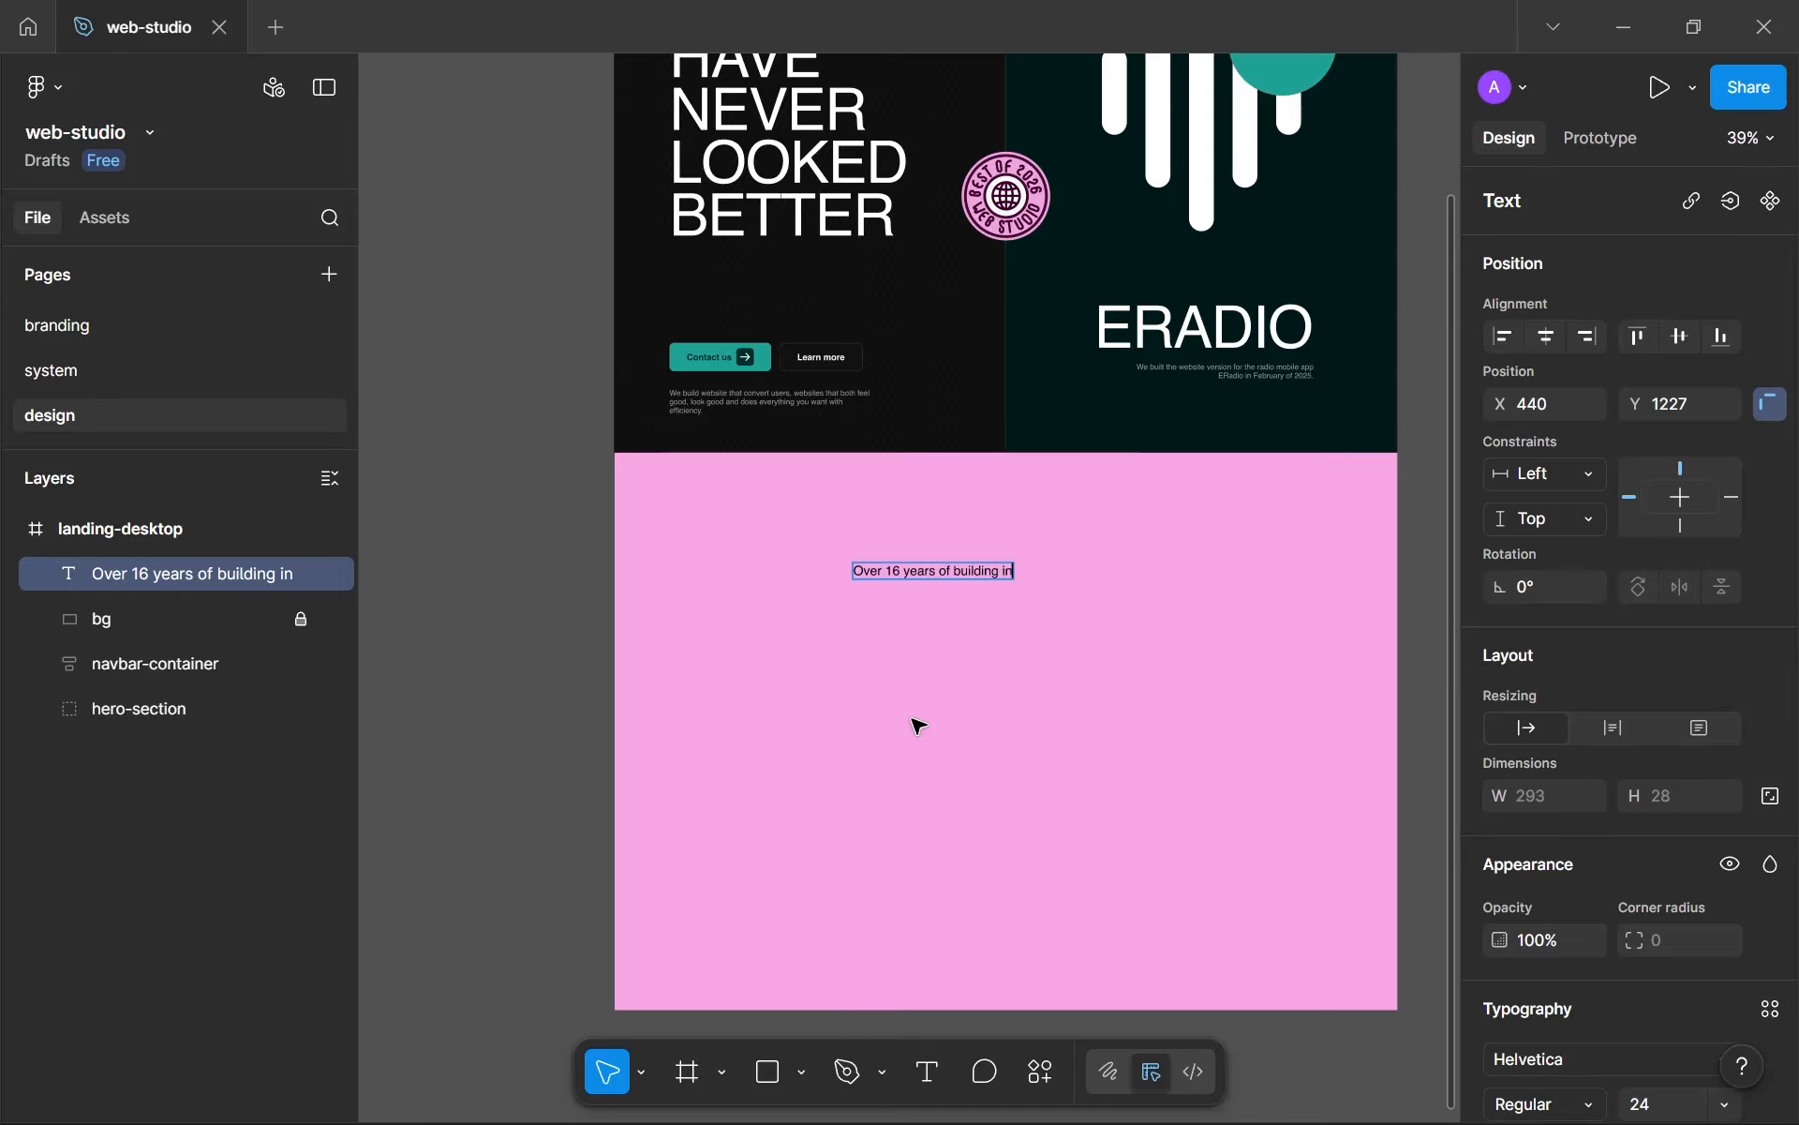
pyautogui.write('credible web experiences')
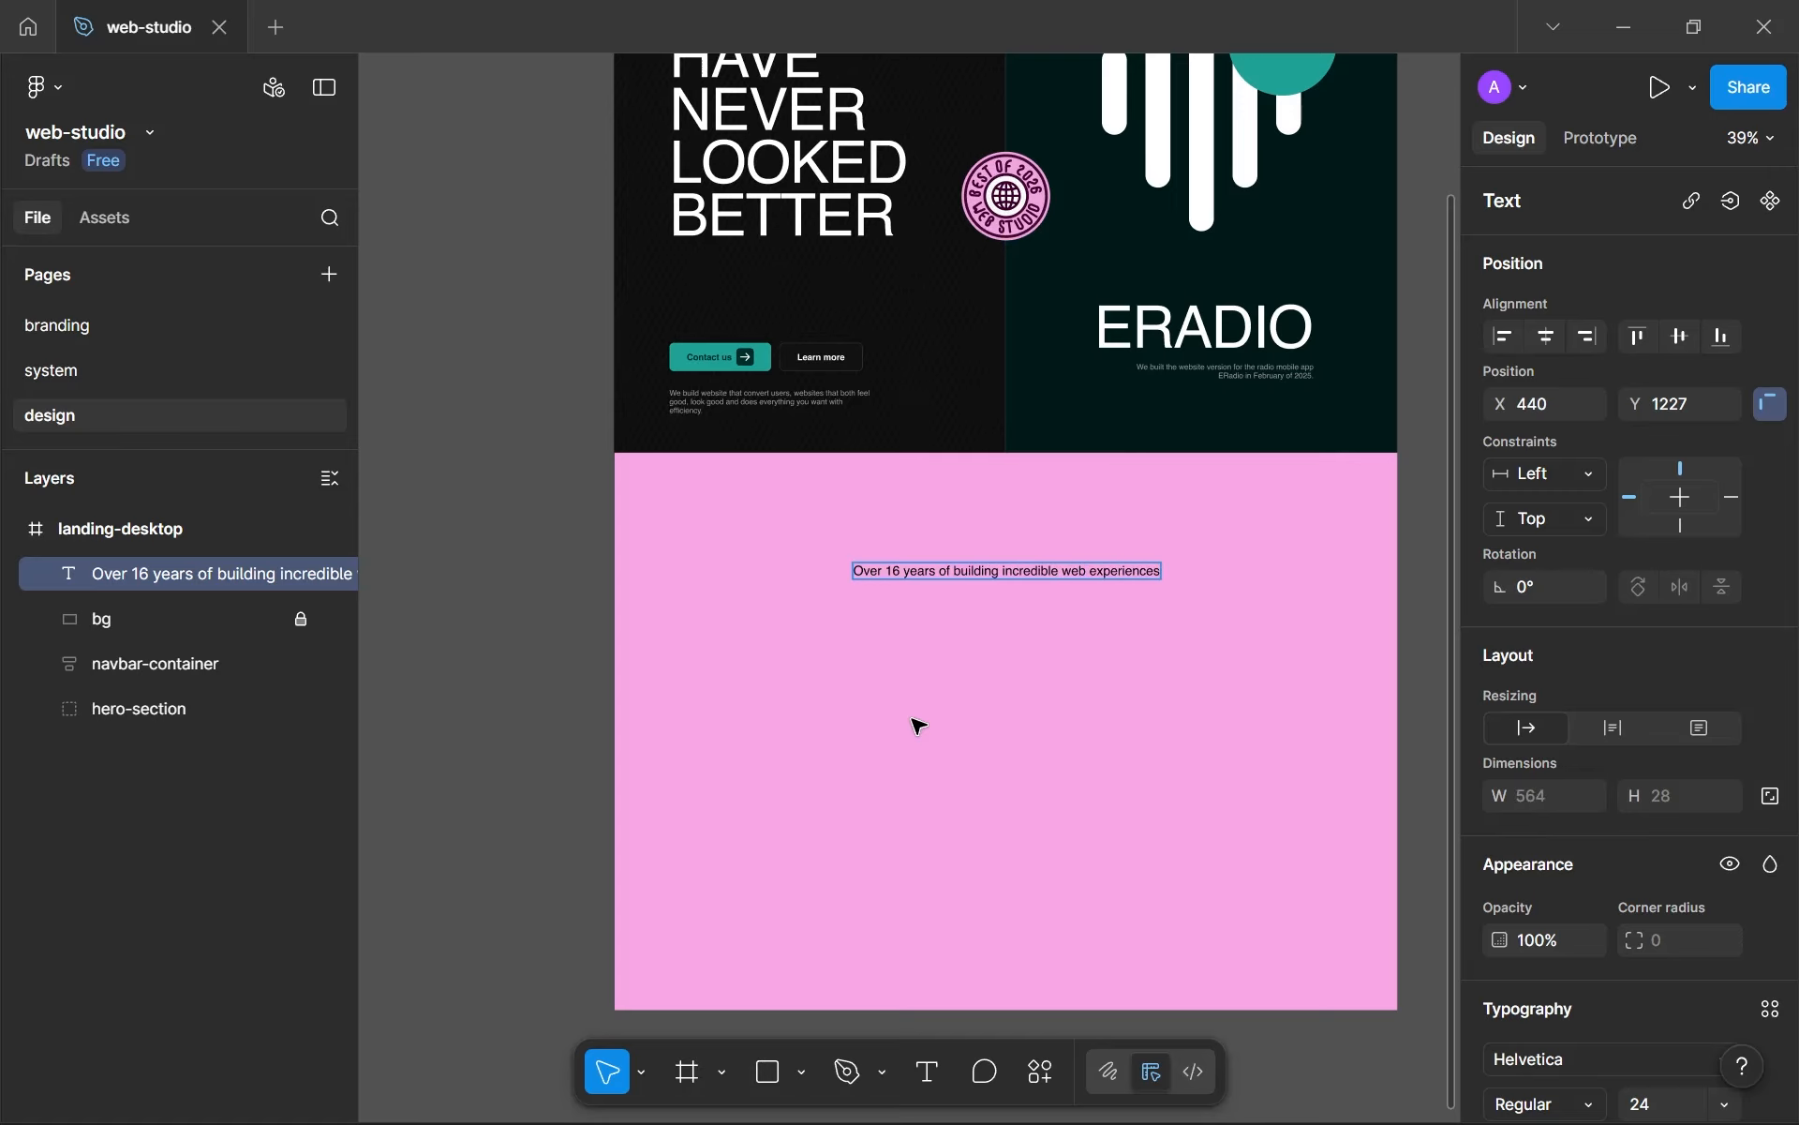
pyautogui.press('Escape')
# - Move the new text to about X 425, Y 1300 in the pink section
pyautogui.scroll(4, 1098, 515)
pyautogui.scroll(-3, 1049, 605)
pyautogui.moveTo(1041, 586); pyautogui.dragTo(1024, 352)
pyautogui.scroll(2, 1024, 353)
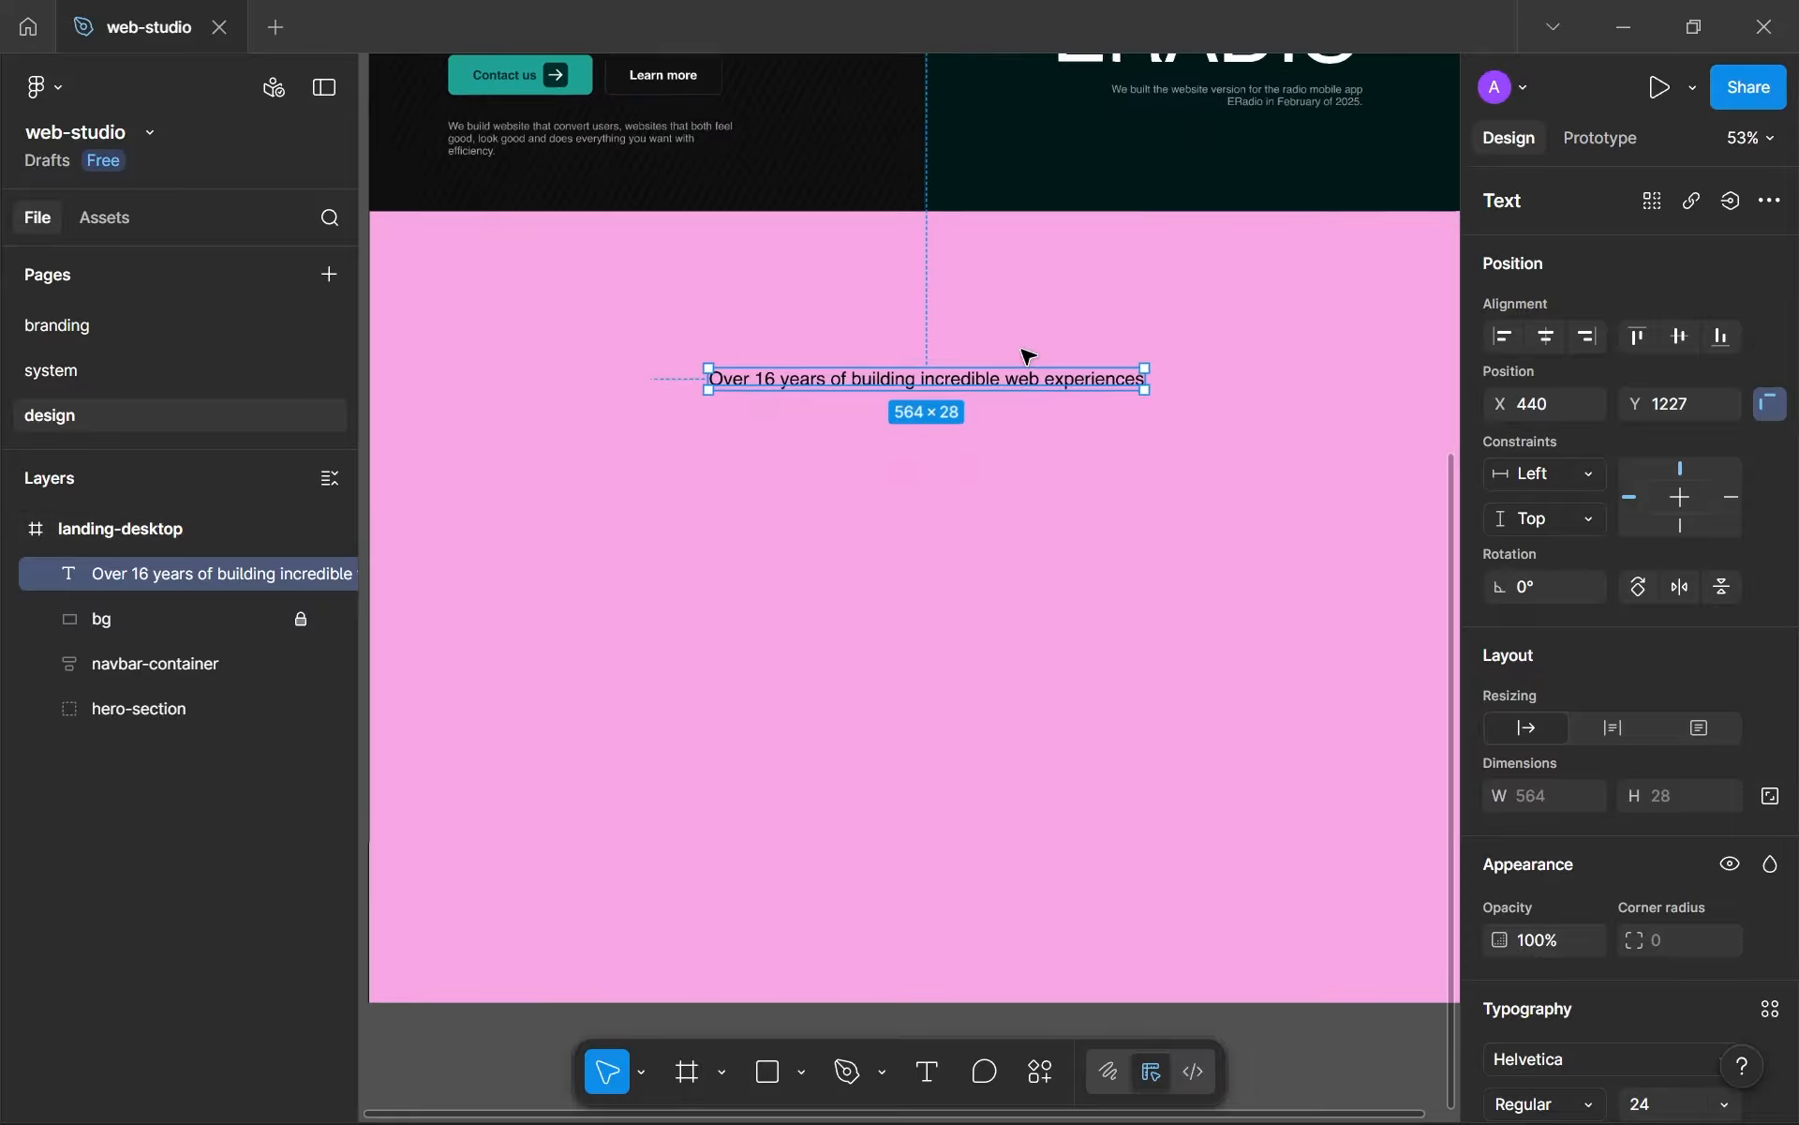
pyautogui.scroll(-1, 771, 364)
pyautogui.moveTo(739, 392); pyautogui.dragTo(727, 449)
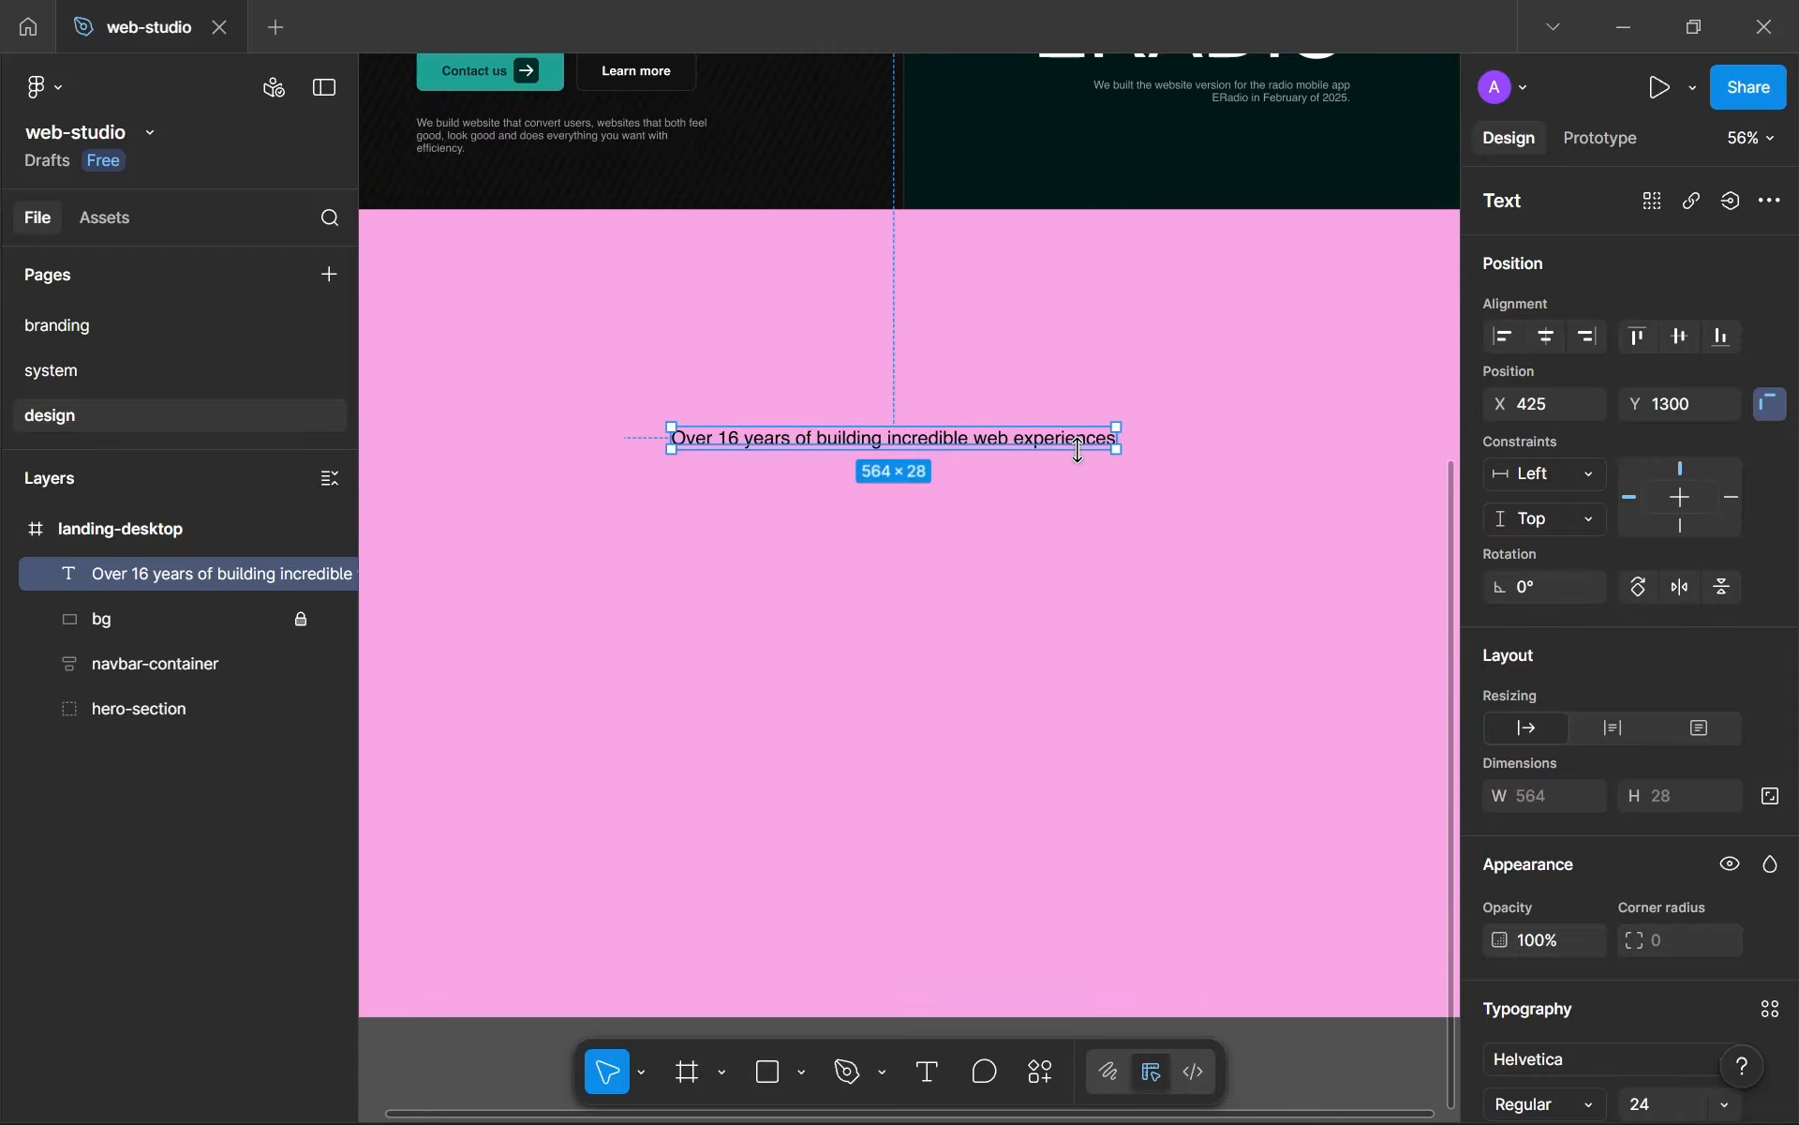
pyautogui.scroll(-1, 1078, 452)
pyautogui.scroll(2, 1077, 453)
pyautogui.scroll(-3, 1078, 454)
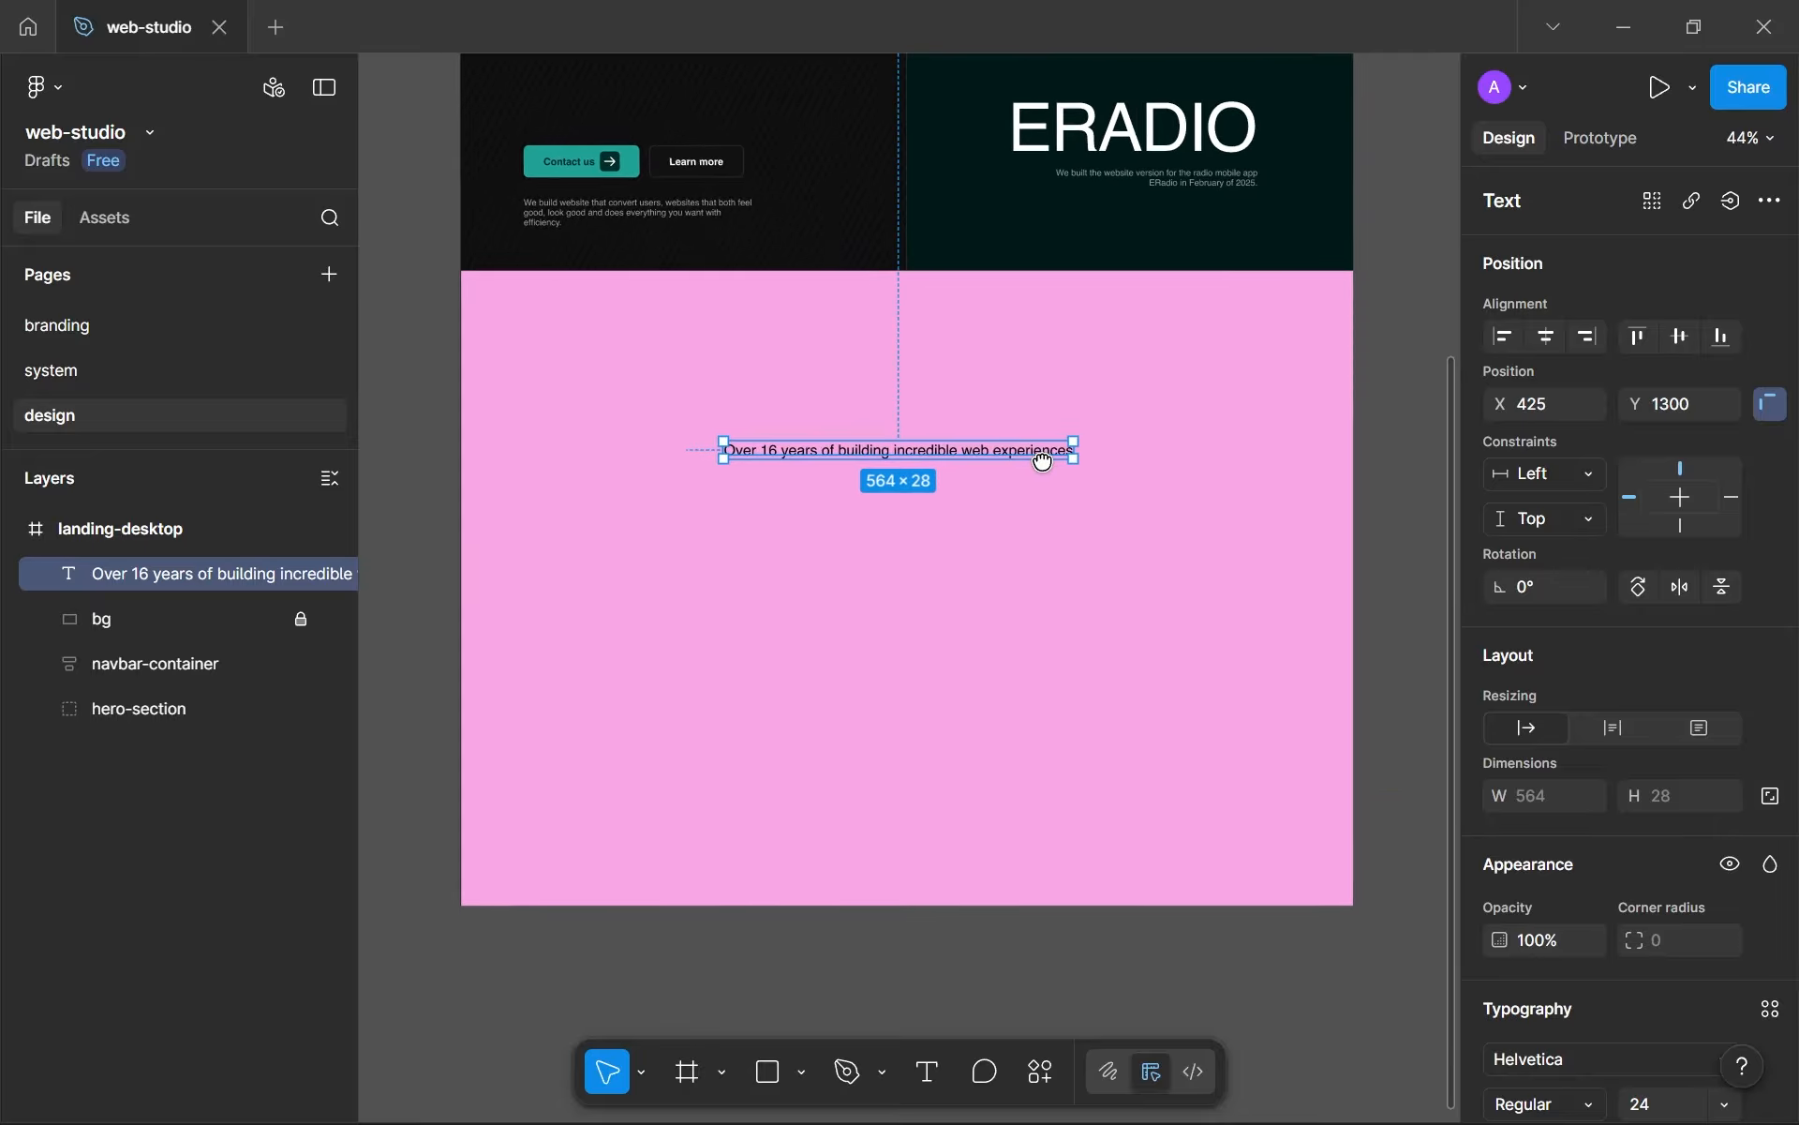
# - Apply the 2xl-regular-full-compact text style to the "Over 16 years" text
pyautogui.scroll(-5, 1505, 594)
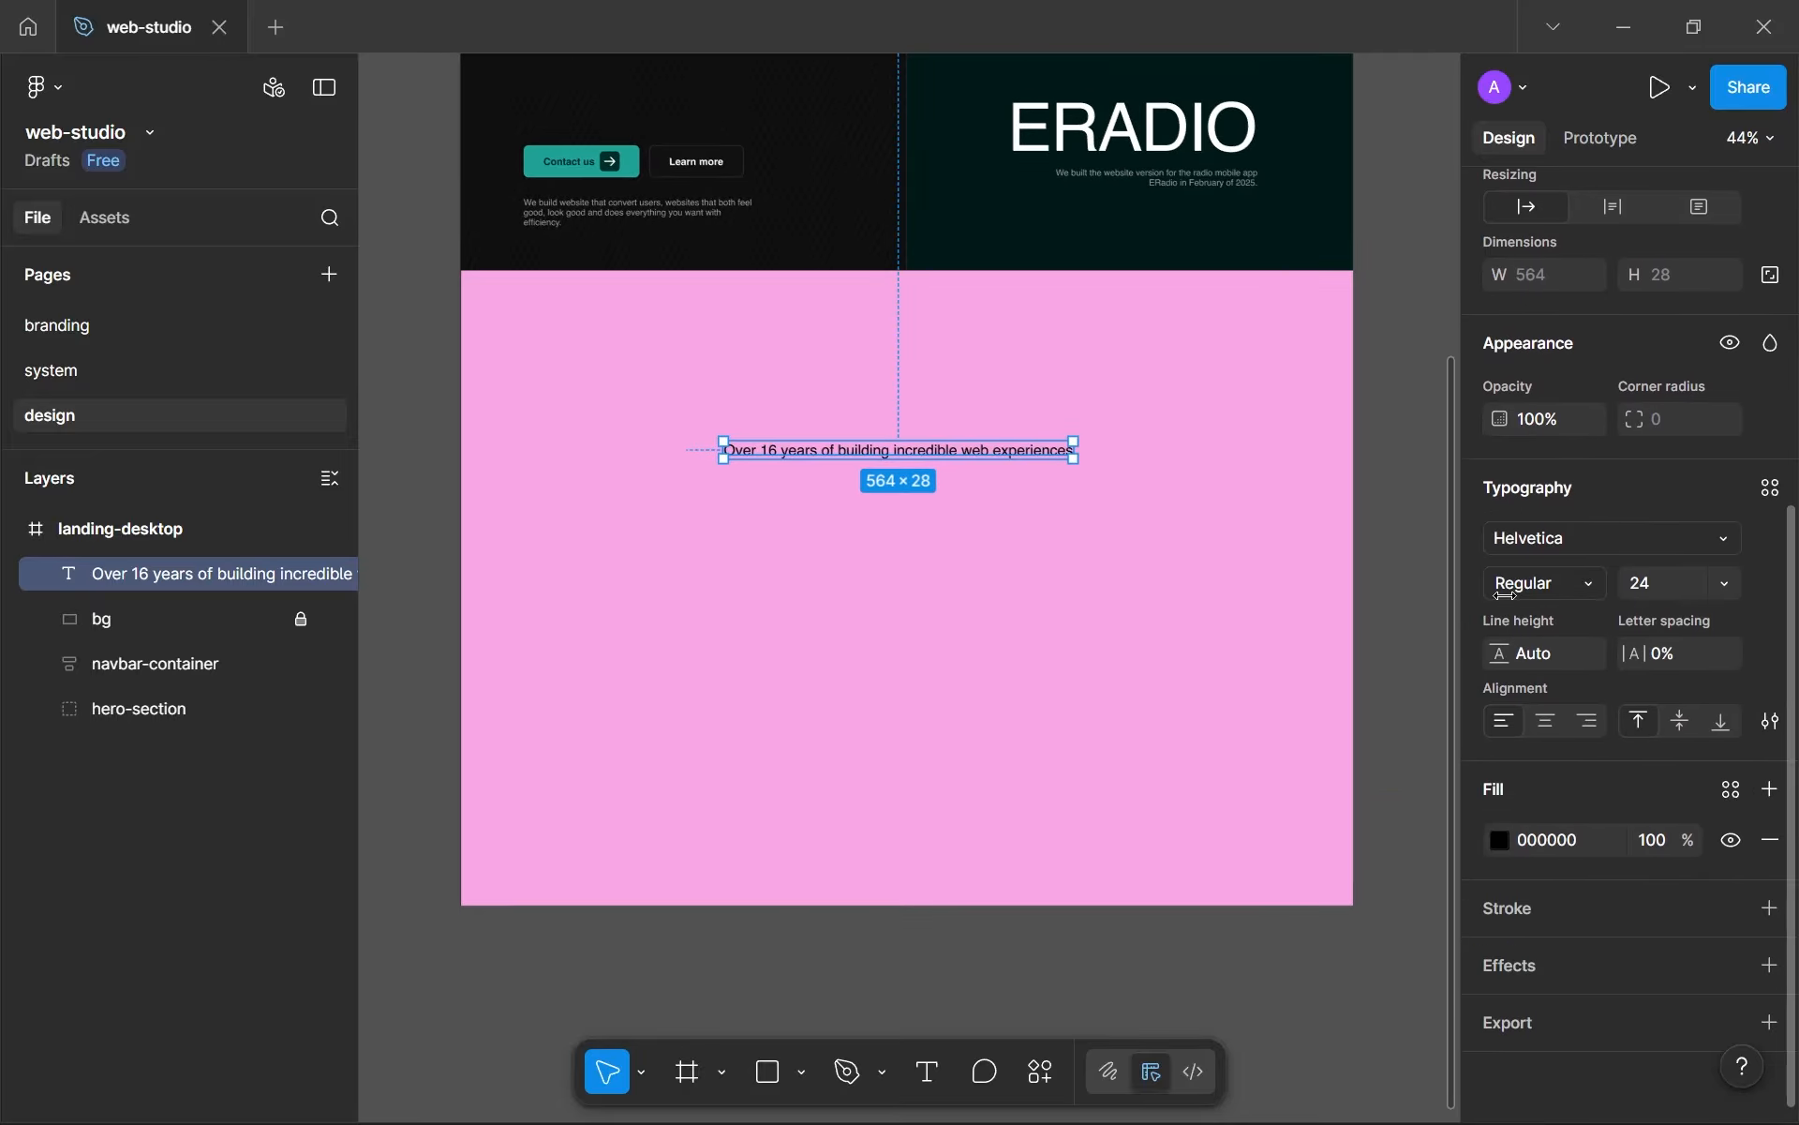
pyautogui.click(1771, 488)
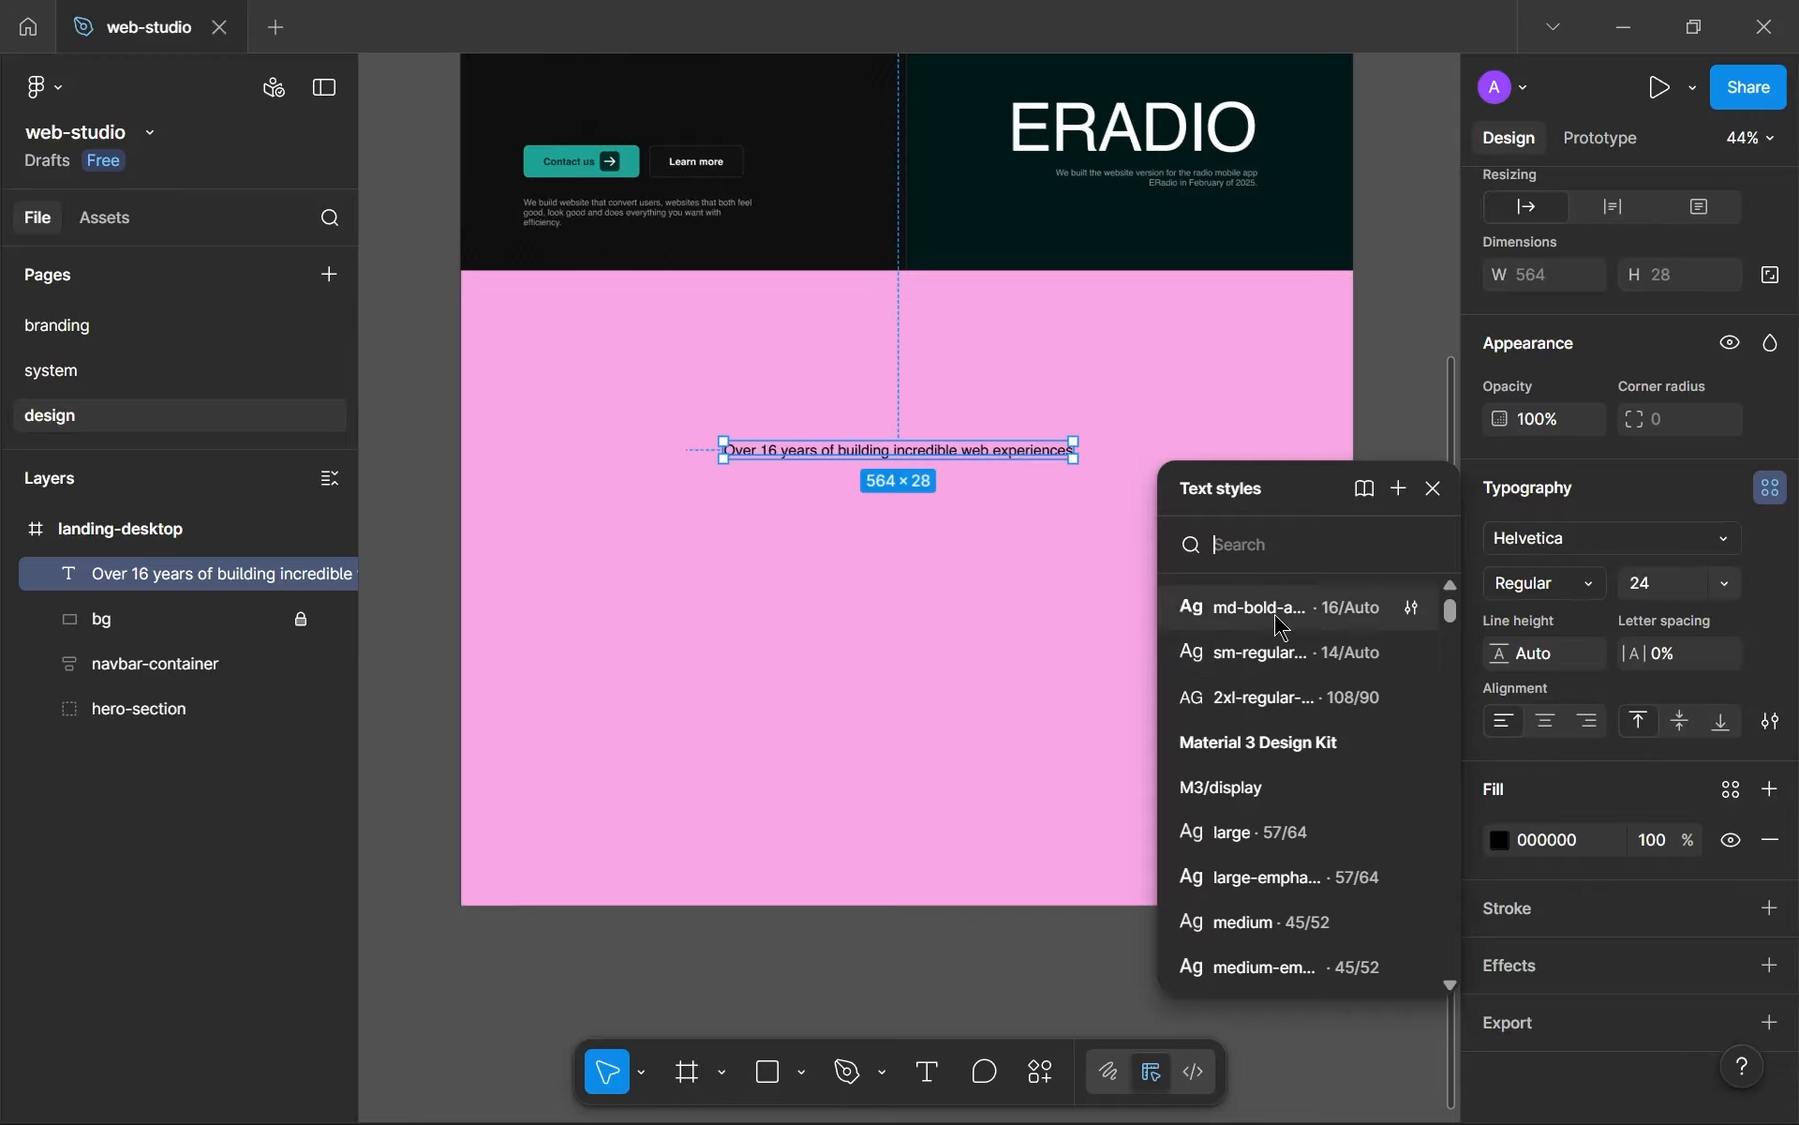
pyautogui.click(1265, 698)
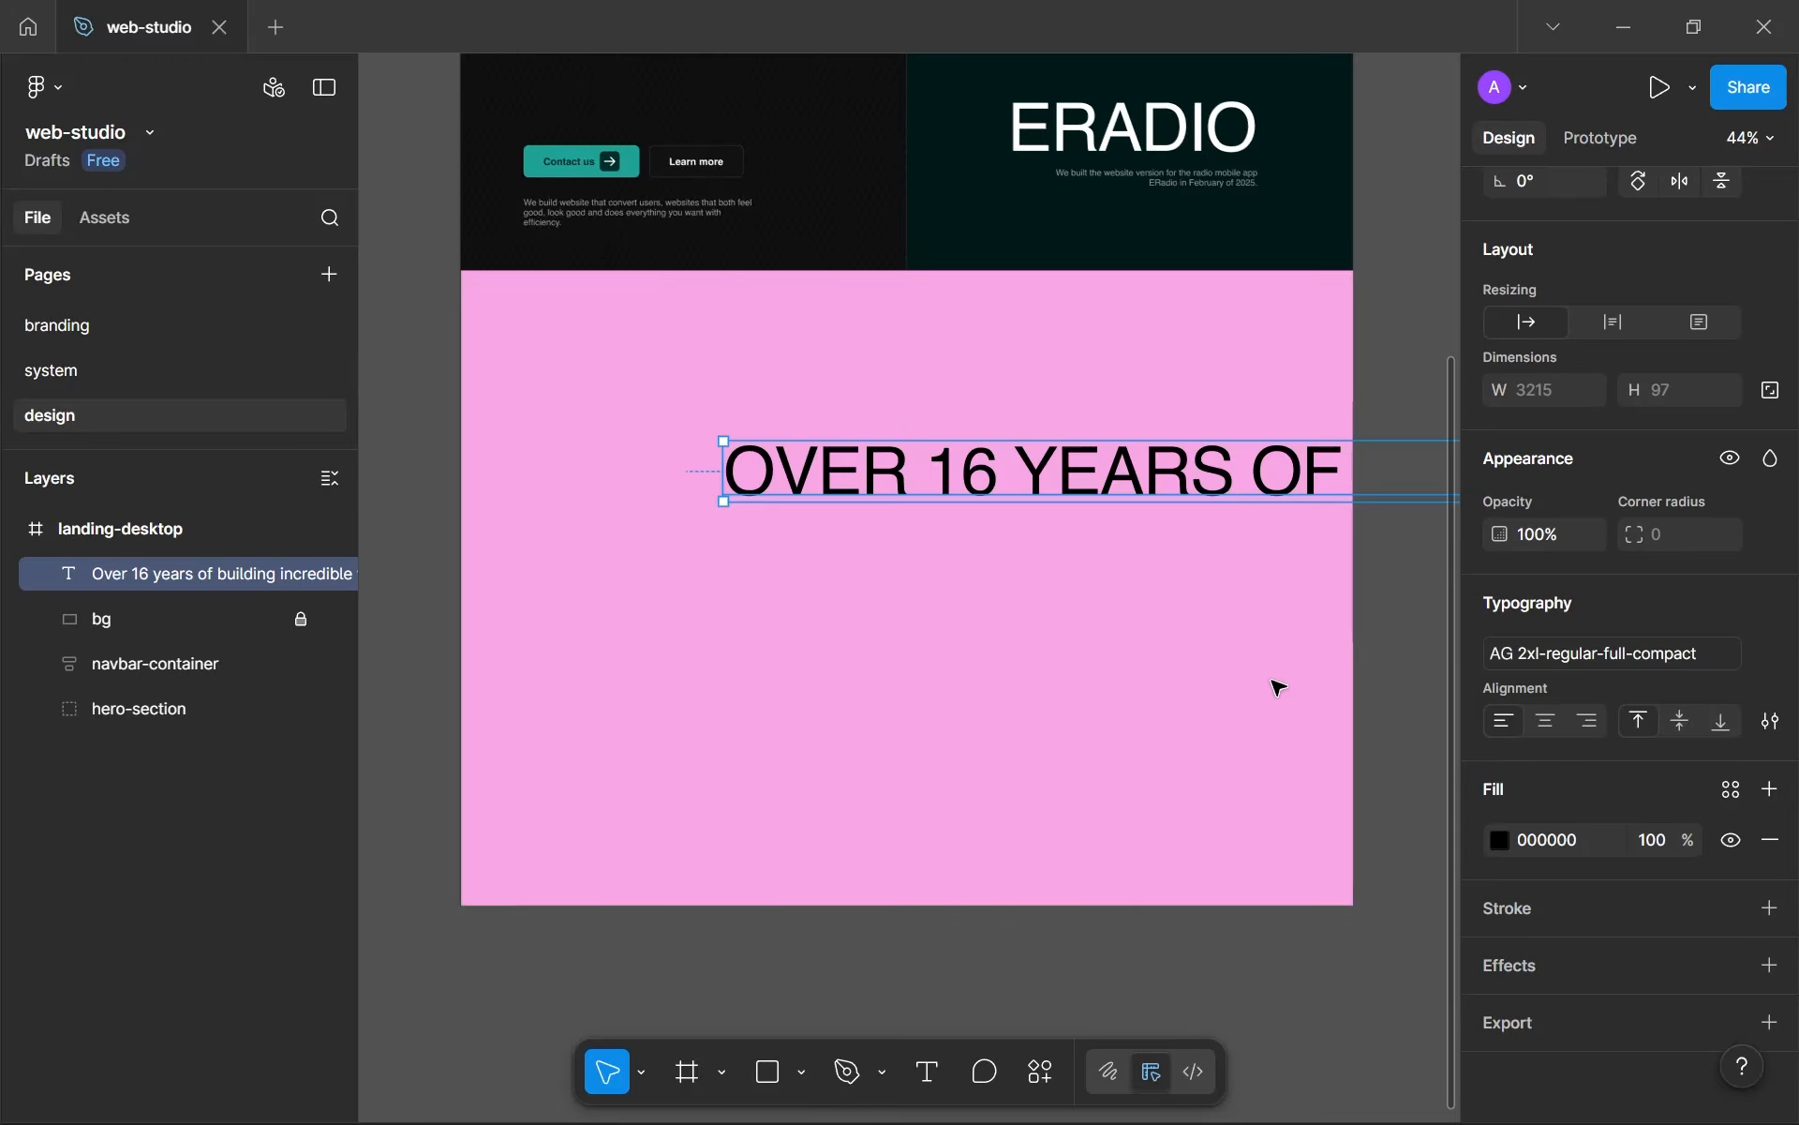
# - Narrow the heading's text box to about 898 wide so it wraps onto four lines, and reposition it within the pink section
pyautogui.moveTo(843, 473); pyautogui.dragTo(663, 502)
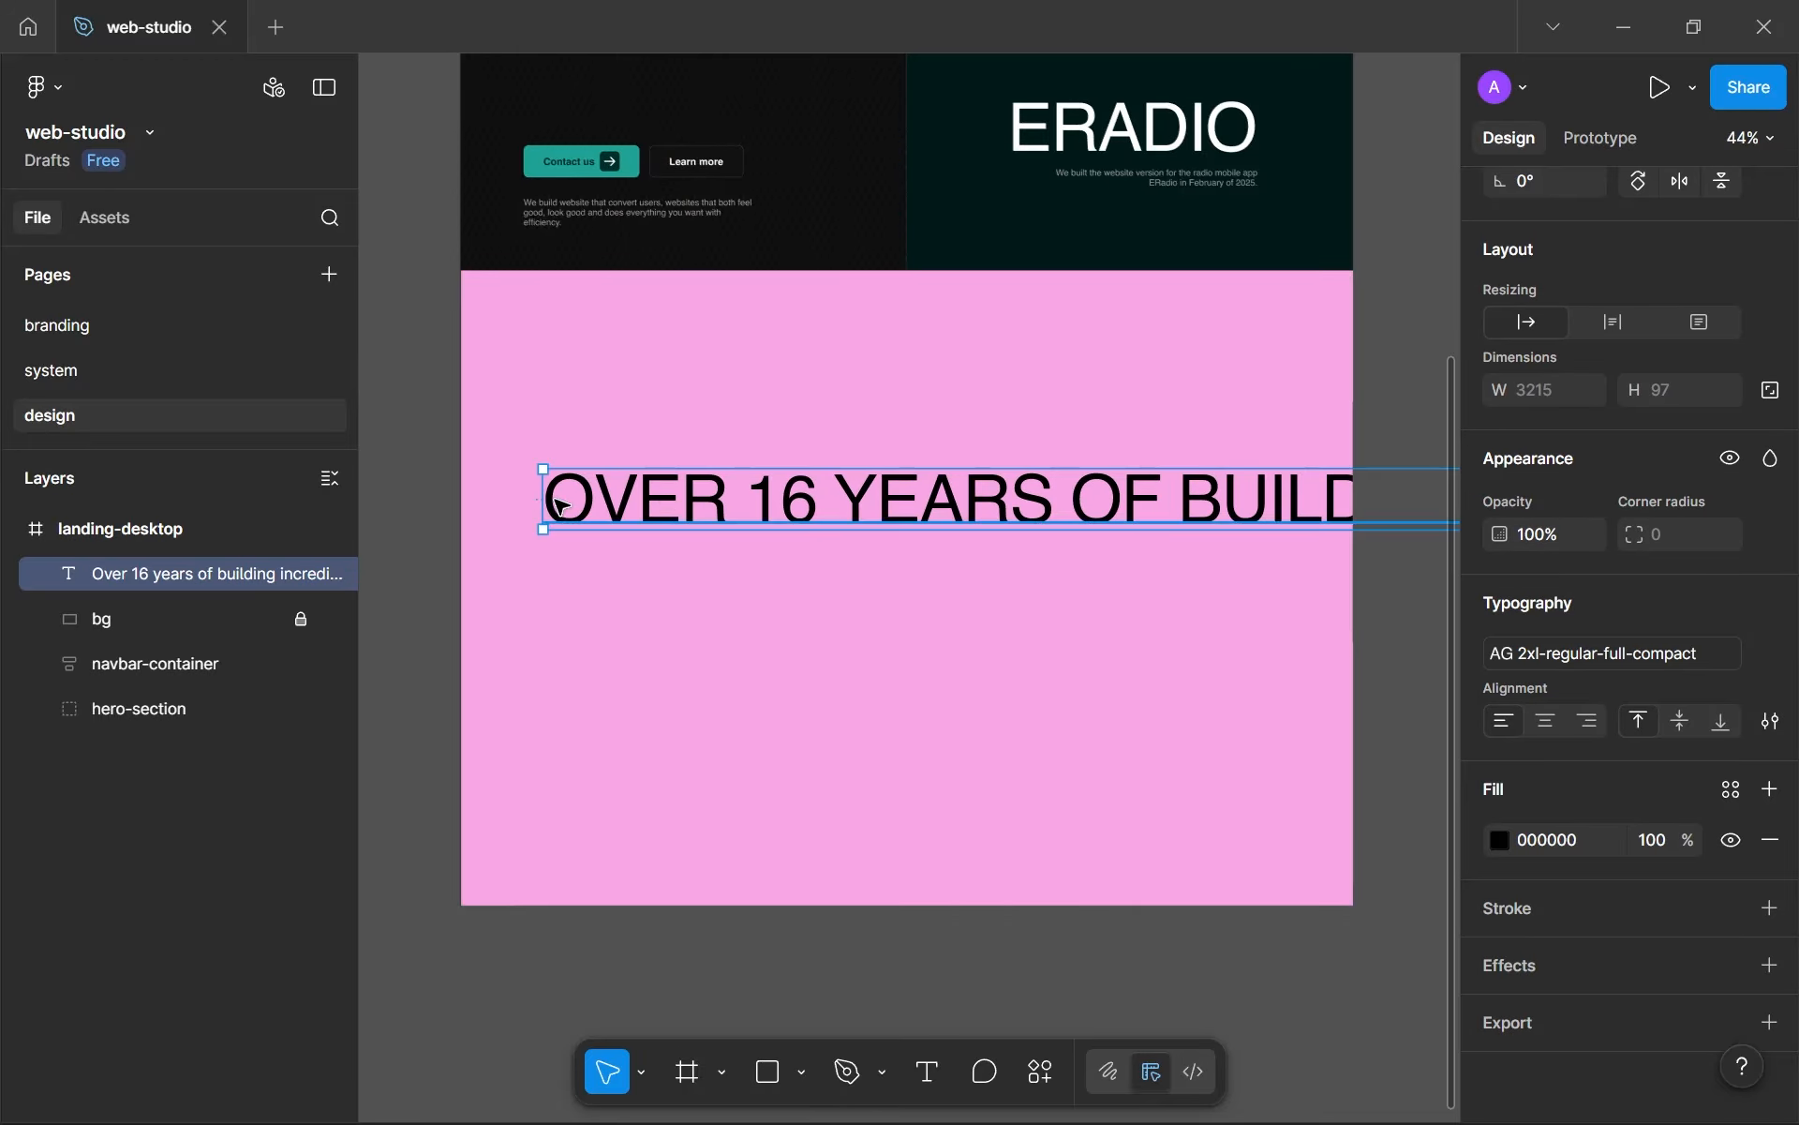
pyautogui.moveTo(539, 500); pyautogui.dragTo(840, 500)
pyautogui.moveTo(1088, 553); pyautogui.dragTo(898, 555)
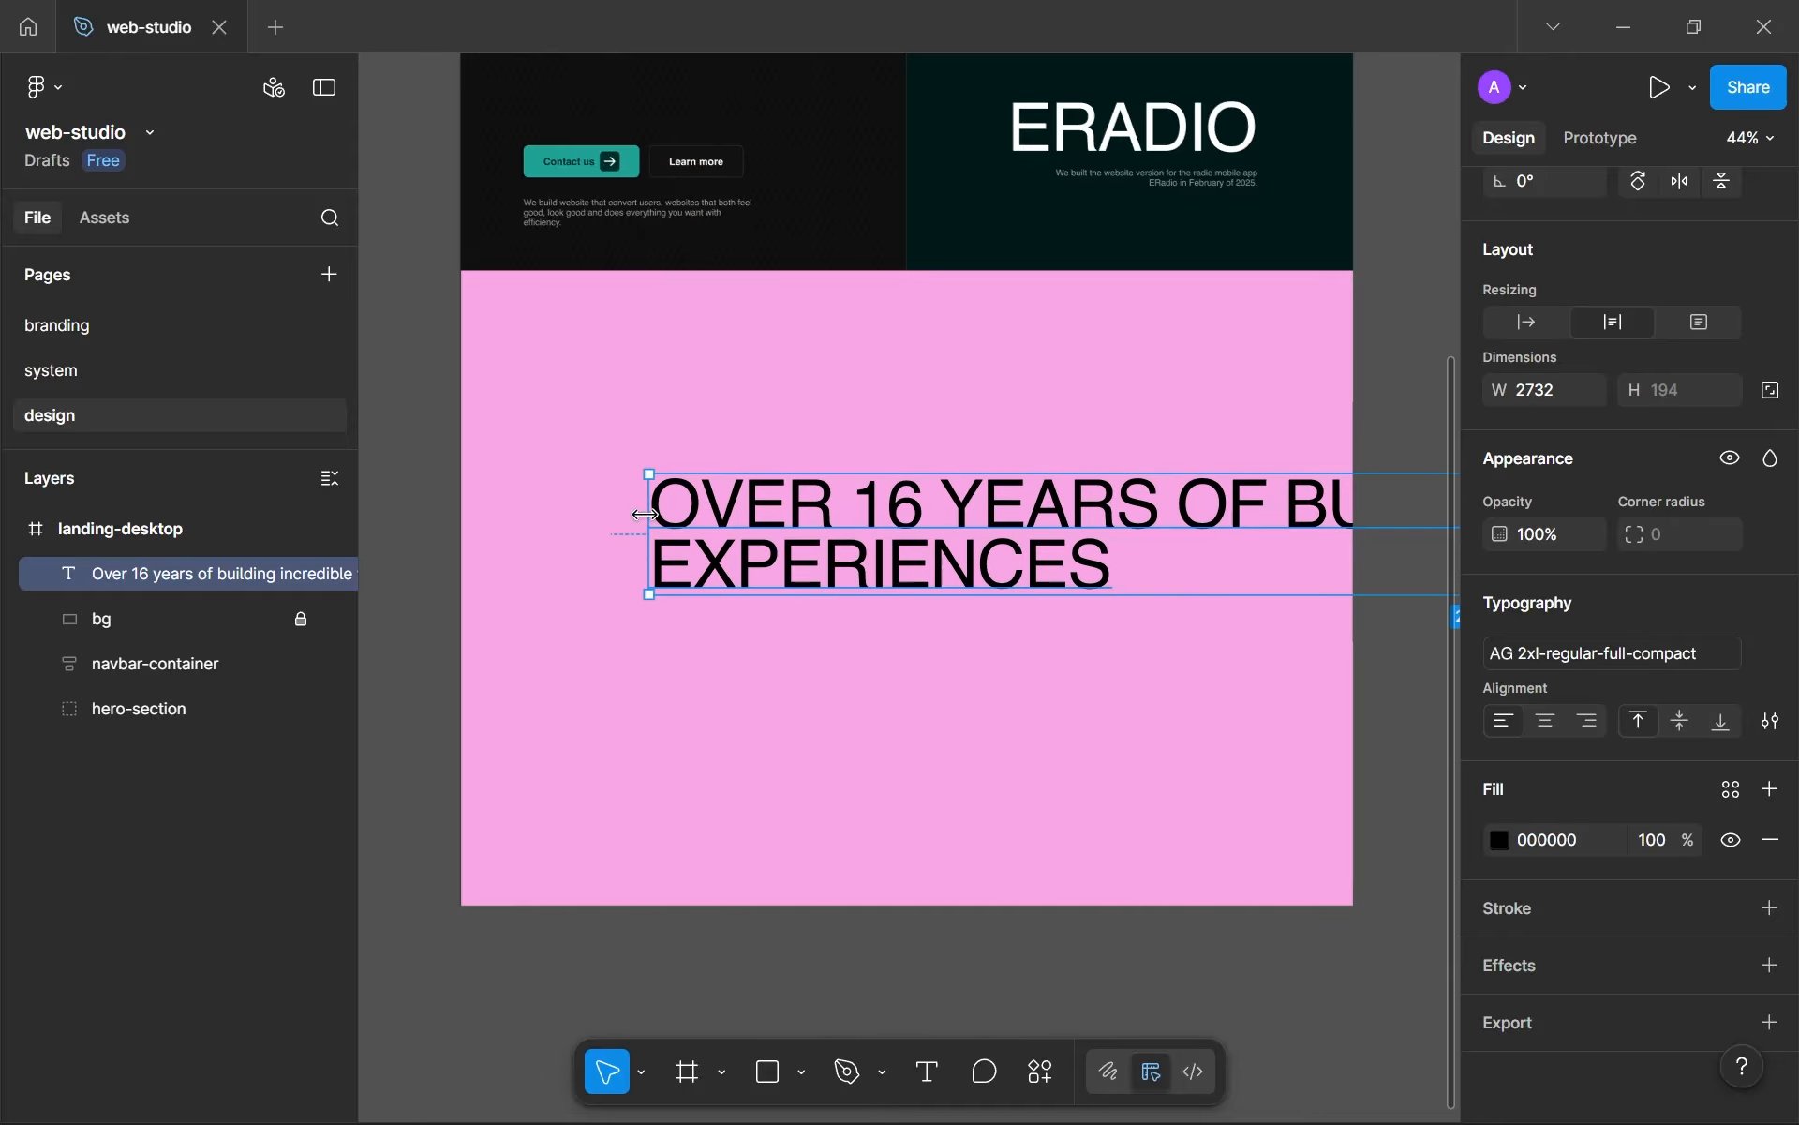
pyautogui.moveTo(657, 513); pyautogui.dragTo(956, 513)
pyautogui.moveTo(1072, 544); pyautogui.dragTo(685, 545)
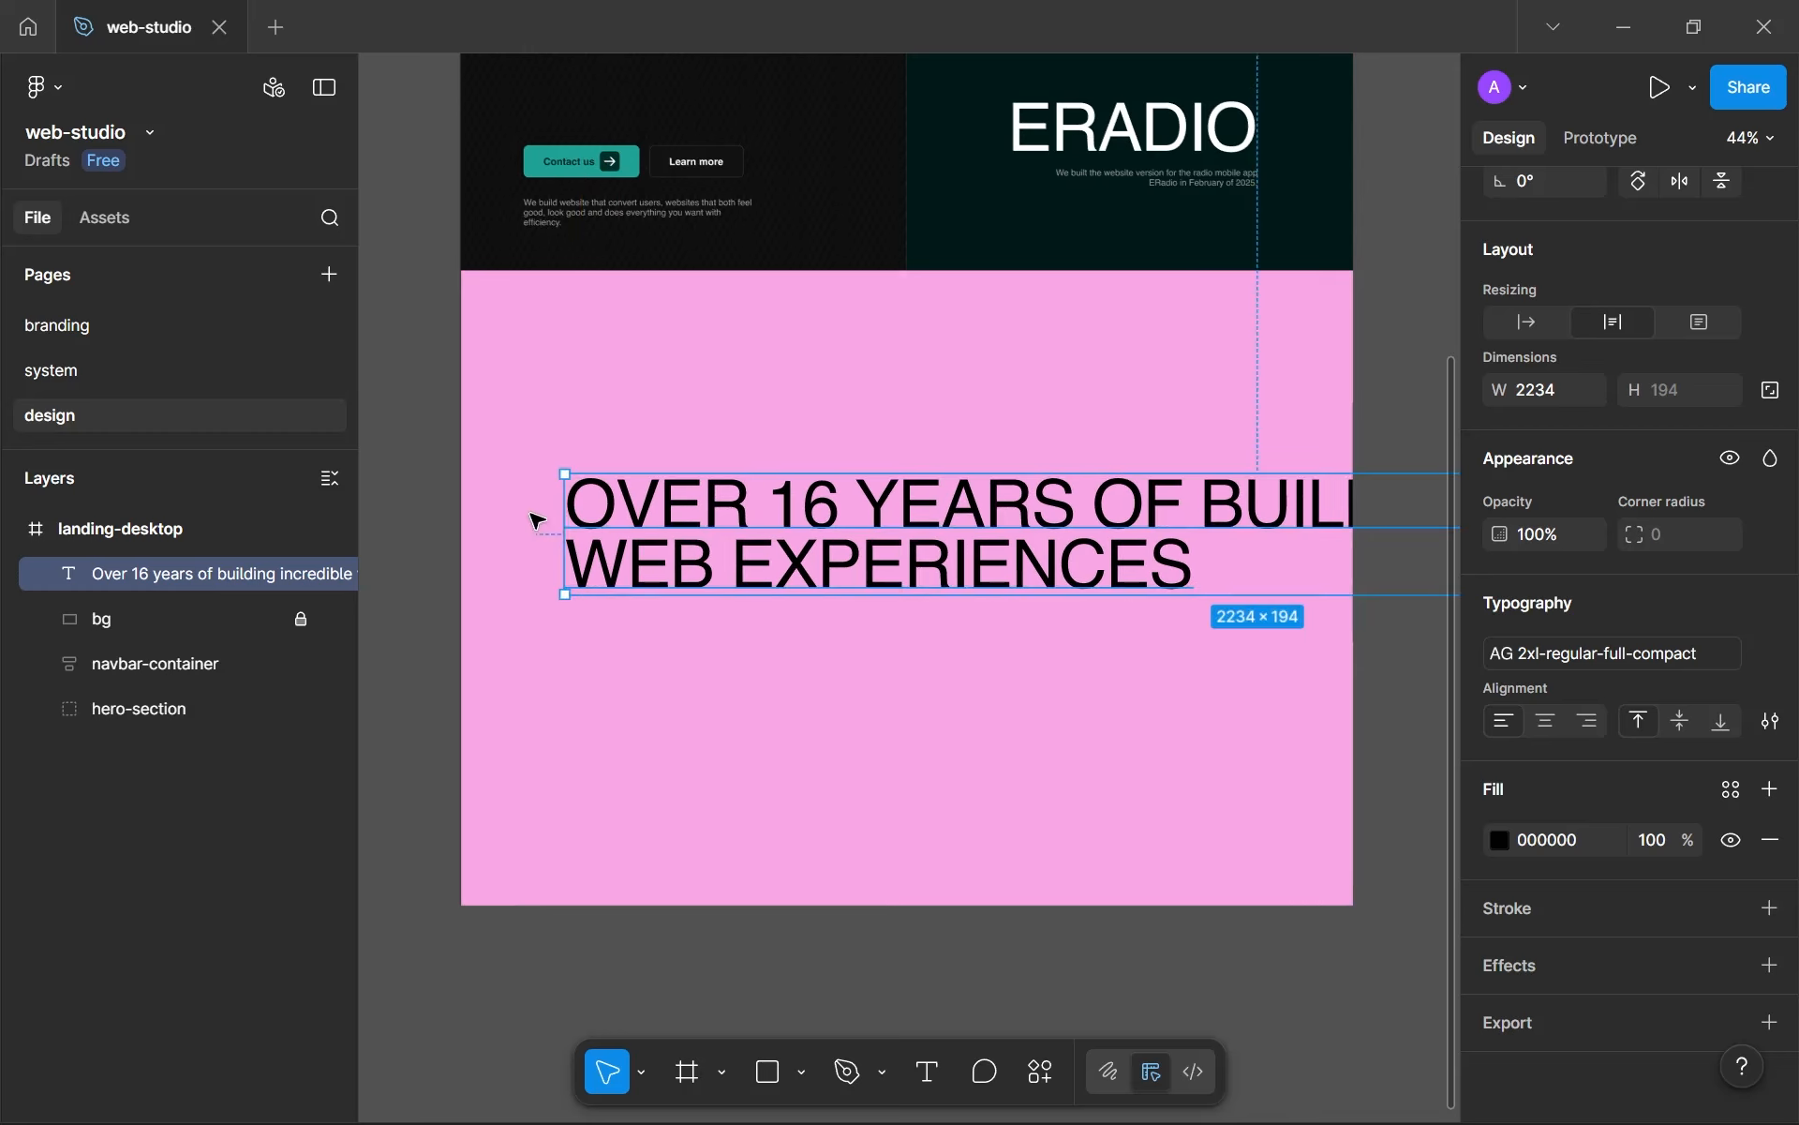
pyautogui.moveTo(562, 527); pyautogui.dragTo(769, 524)
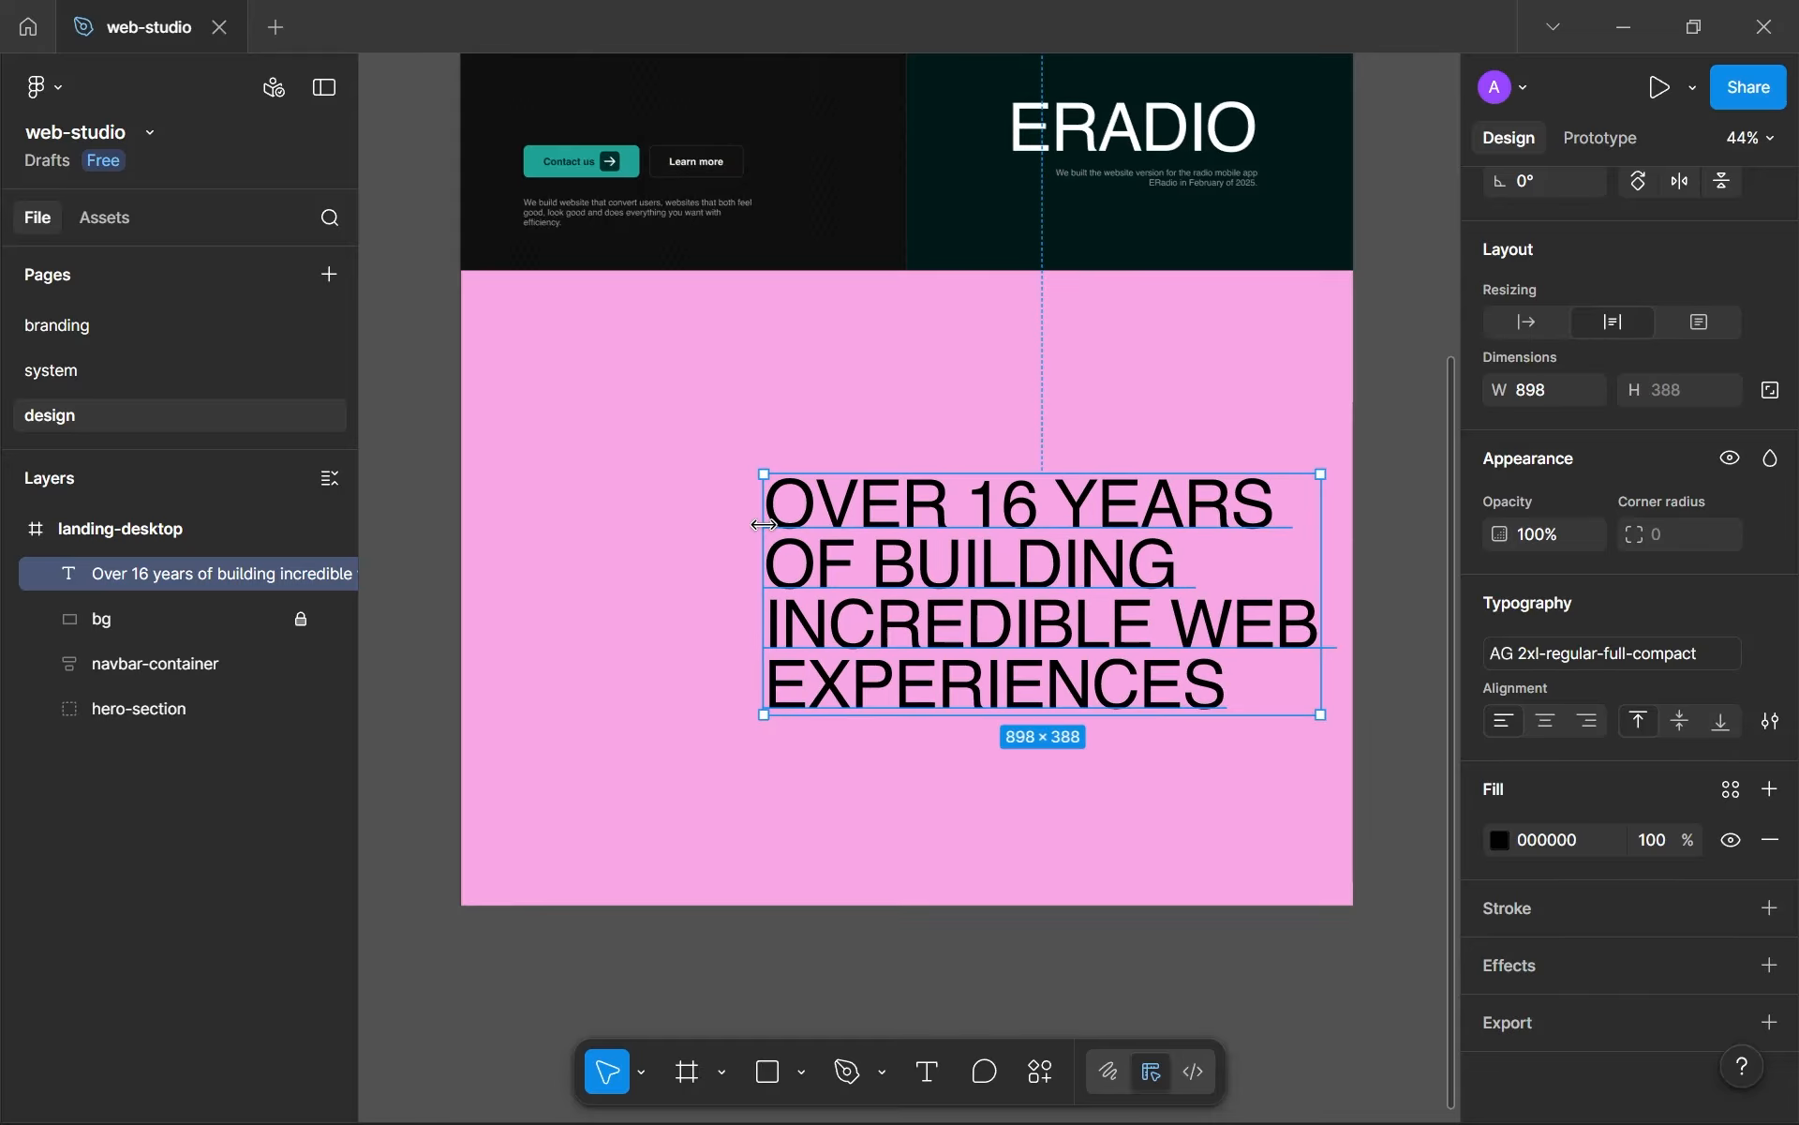
pyautogui.moveTo(1082, 603); pyautogui.dragTo(1041, 559)
pyautogui.click(1022, 747)
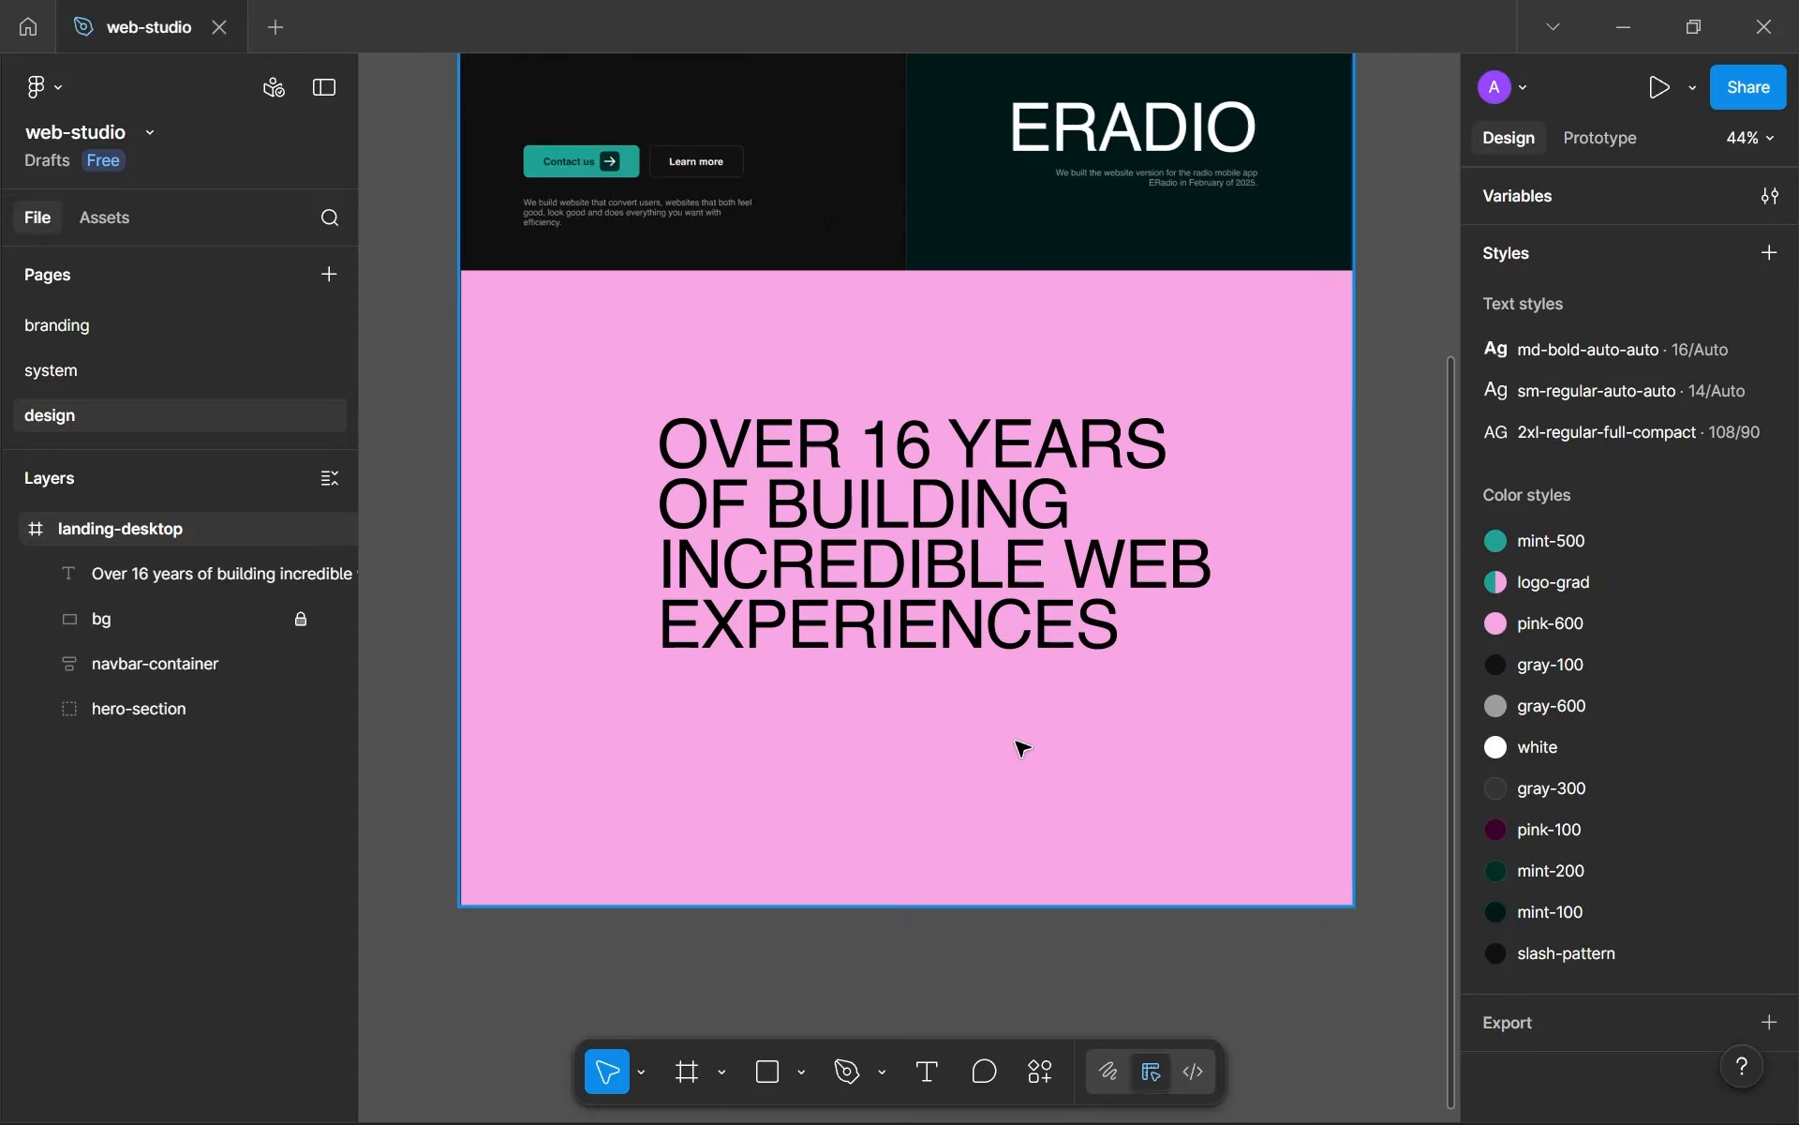
# - Examine the wrapped heading's placement within the pink section at different zoom levels
pyautogui.keyDown('ctrl'); pyautogui.scroll(5, 971, 717); pyautogui.keyUp('ctrl')
pyautogui.keyDown('ctrl'); pyautogui.scroll(-1, 777, 650); pyautogui.keyUp('ctrl')
pyautogui.keyDown('ctrl'); pyautogui.scroll(3, 777, 649); pyautogui.keyUp('ctrl')
pyautogui.keyDown('ctrl'); pyautogui.scroll(-5, 794, 385); pyautogui.keyUp('ctrl')
pyautogui.scroll(-3, 791, 587)
pyautogui.keyDown('ctrl'); pyautogui.scroll(4, 803, 402); pyautogui.keyUp('ctrl')
pyautogui.keyDown('ctrl'); pyautogui.scroll(-3, 838, 290); pyautogui.keyUp('ctrl')
pyautogui.scroll(3, 825, 422)
pyautogui.keyDown('ctrl'); pyautogui.scroll(-3, 819, 530); pyautogui.keyUp('ctrl')
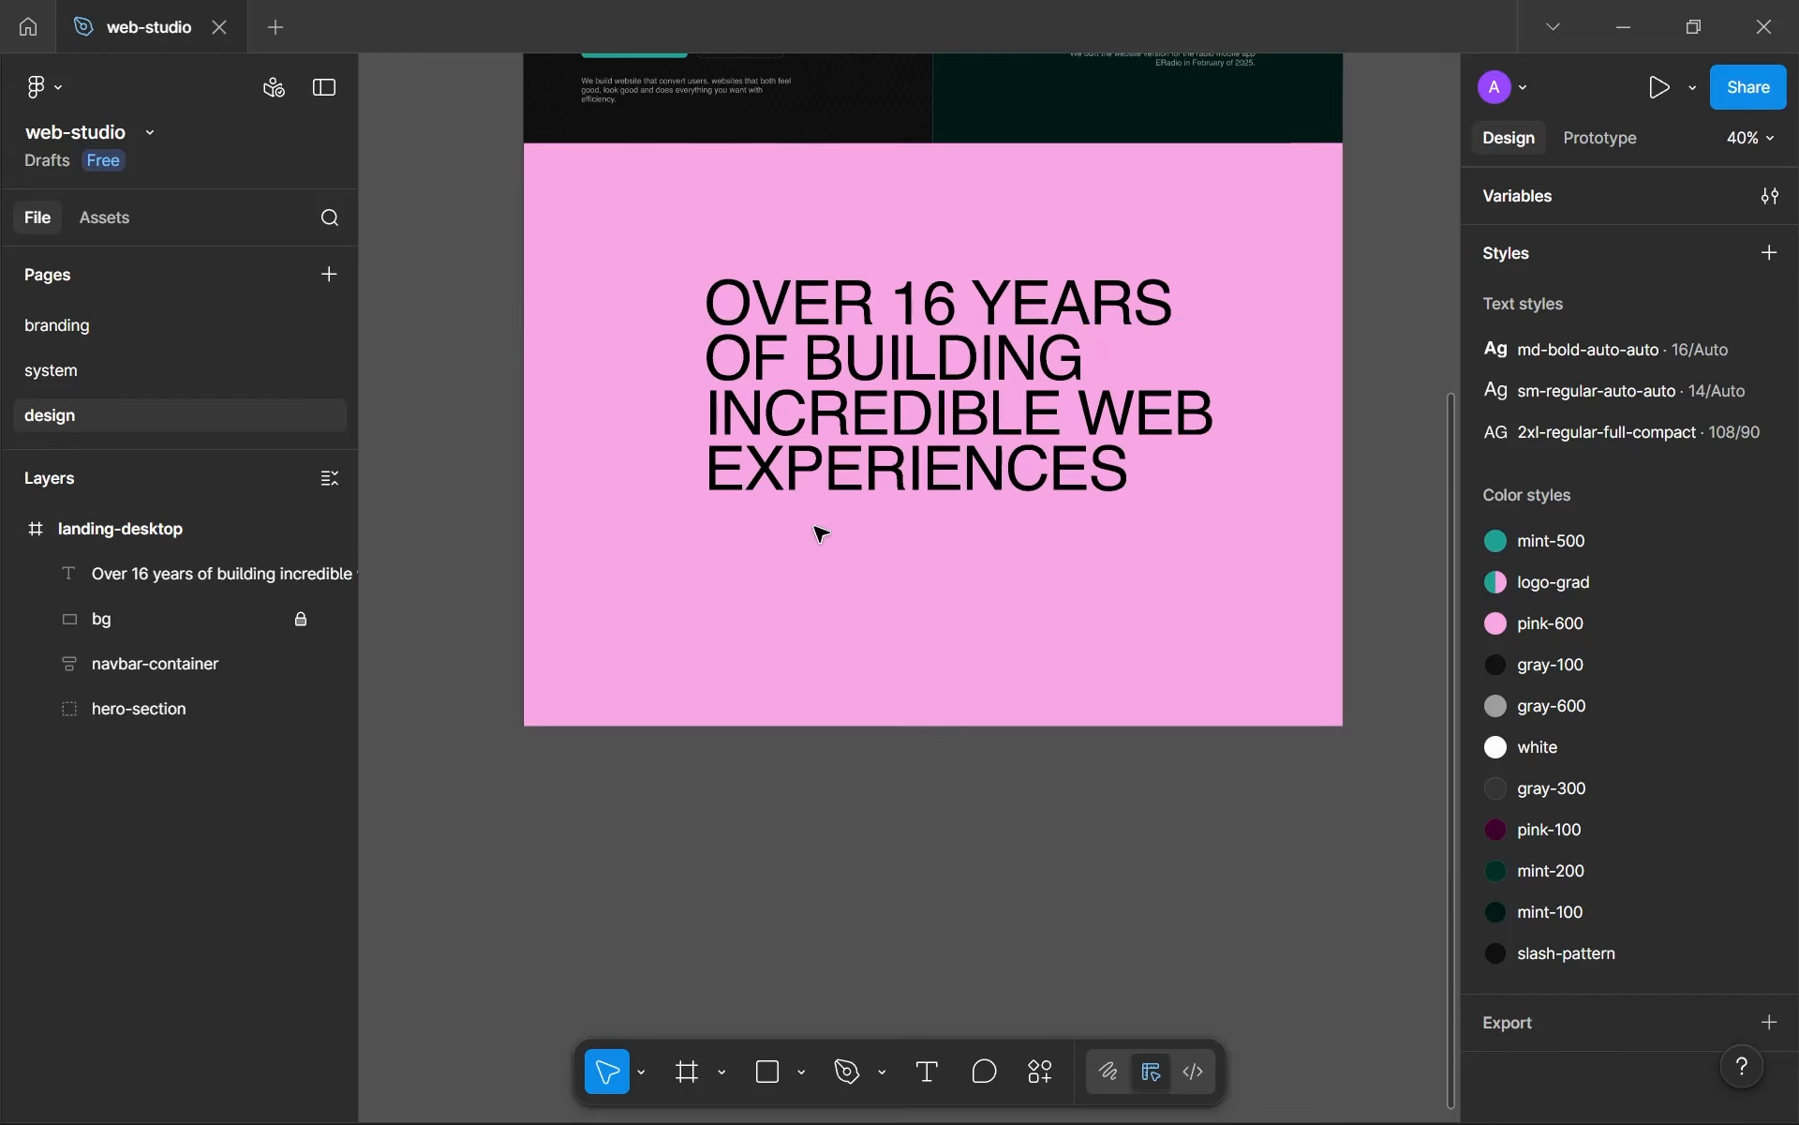
# - Apply the pink-100 color style to the heading's fill and check the lettering up close
pyautogui.click(900, 461)
pyautogui.scroll(1, 900, 461)
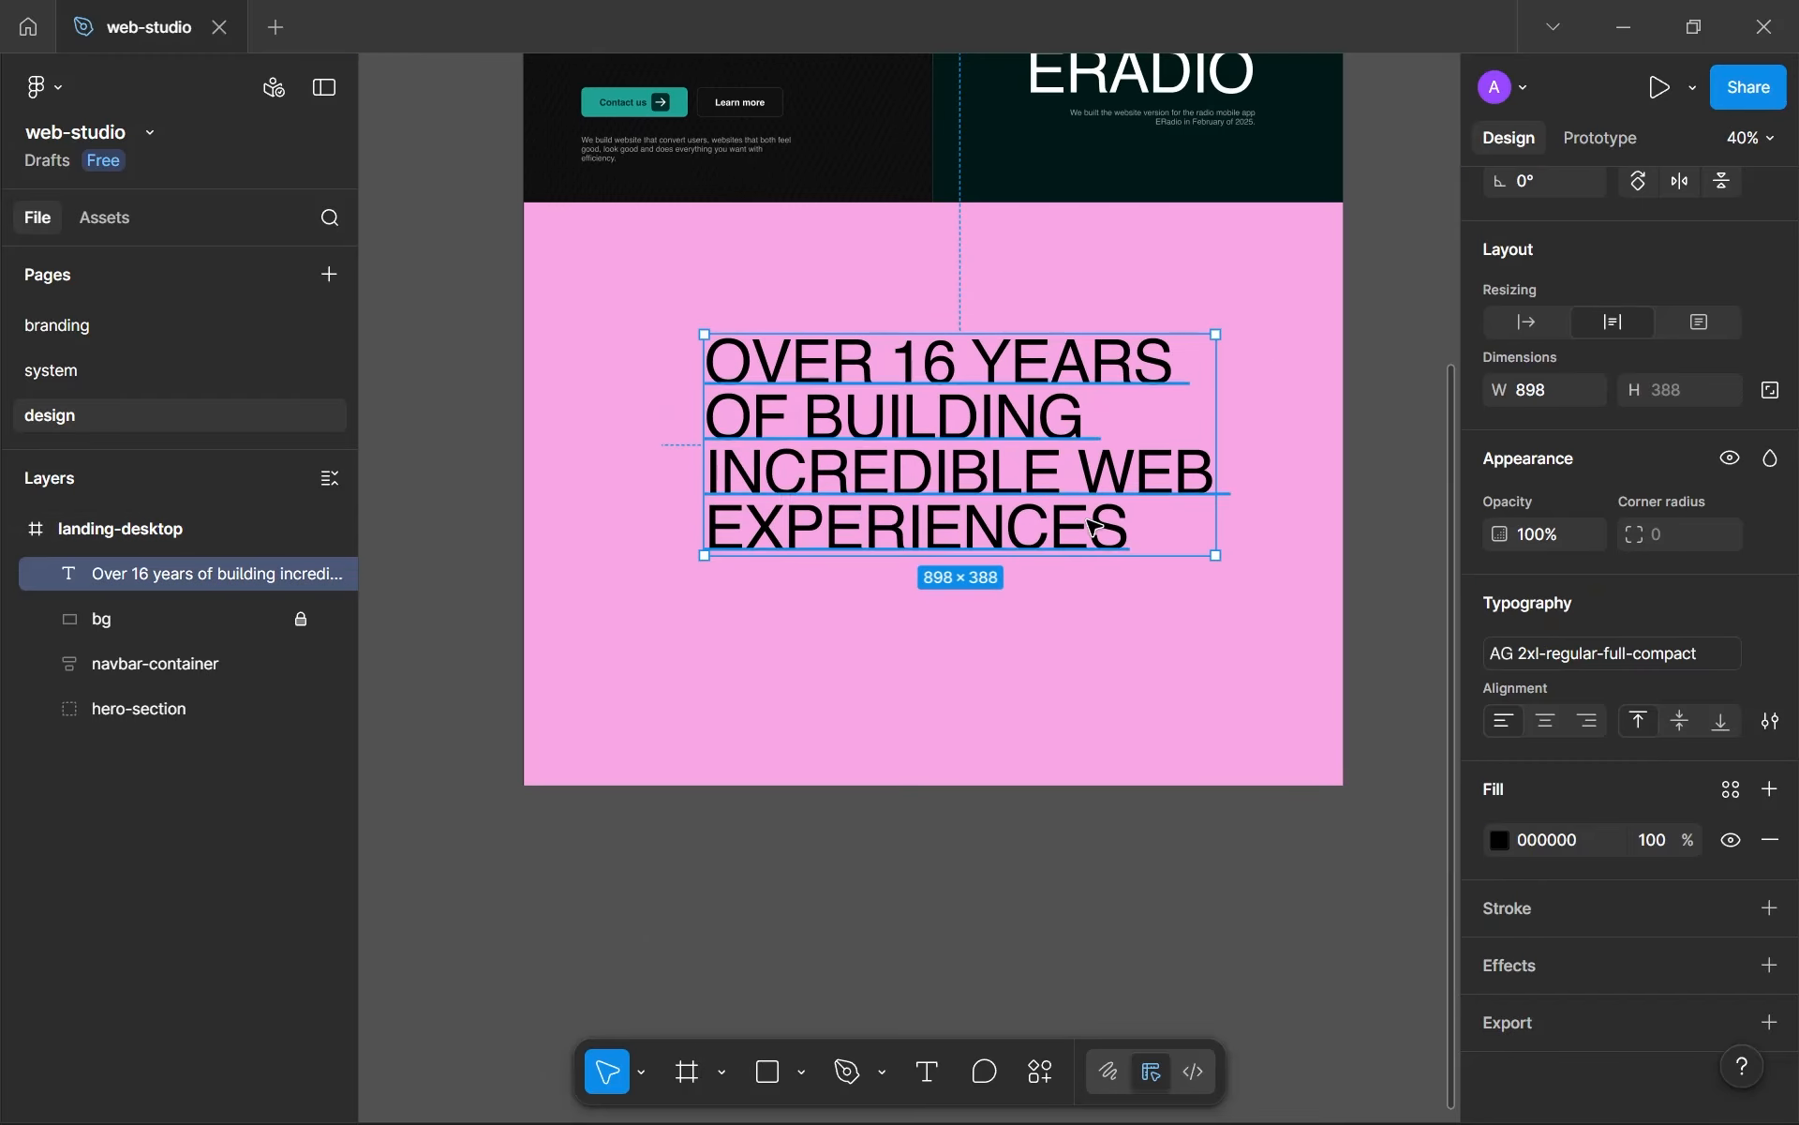
pyautogui.click(1731, 790)
pyautogui.scroll(-4, 1331, 825)
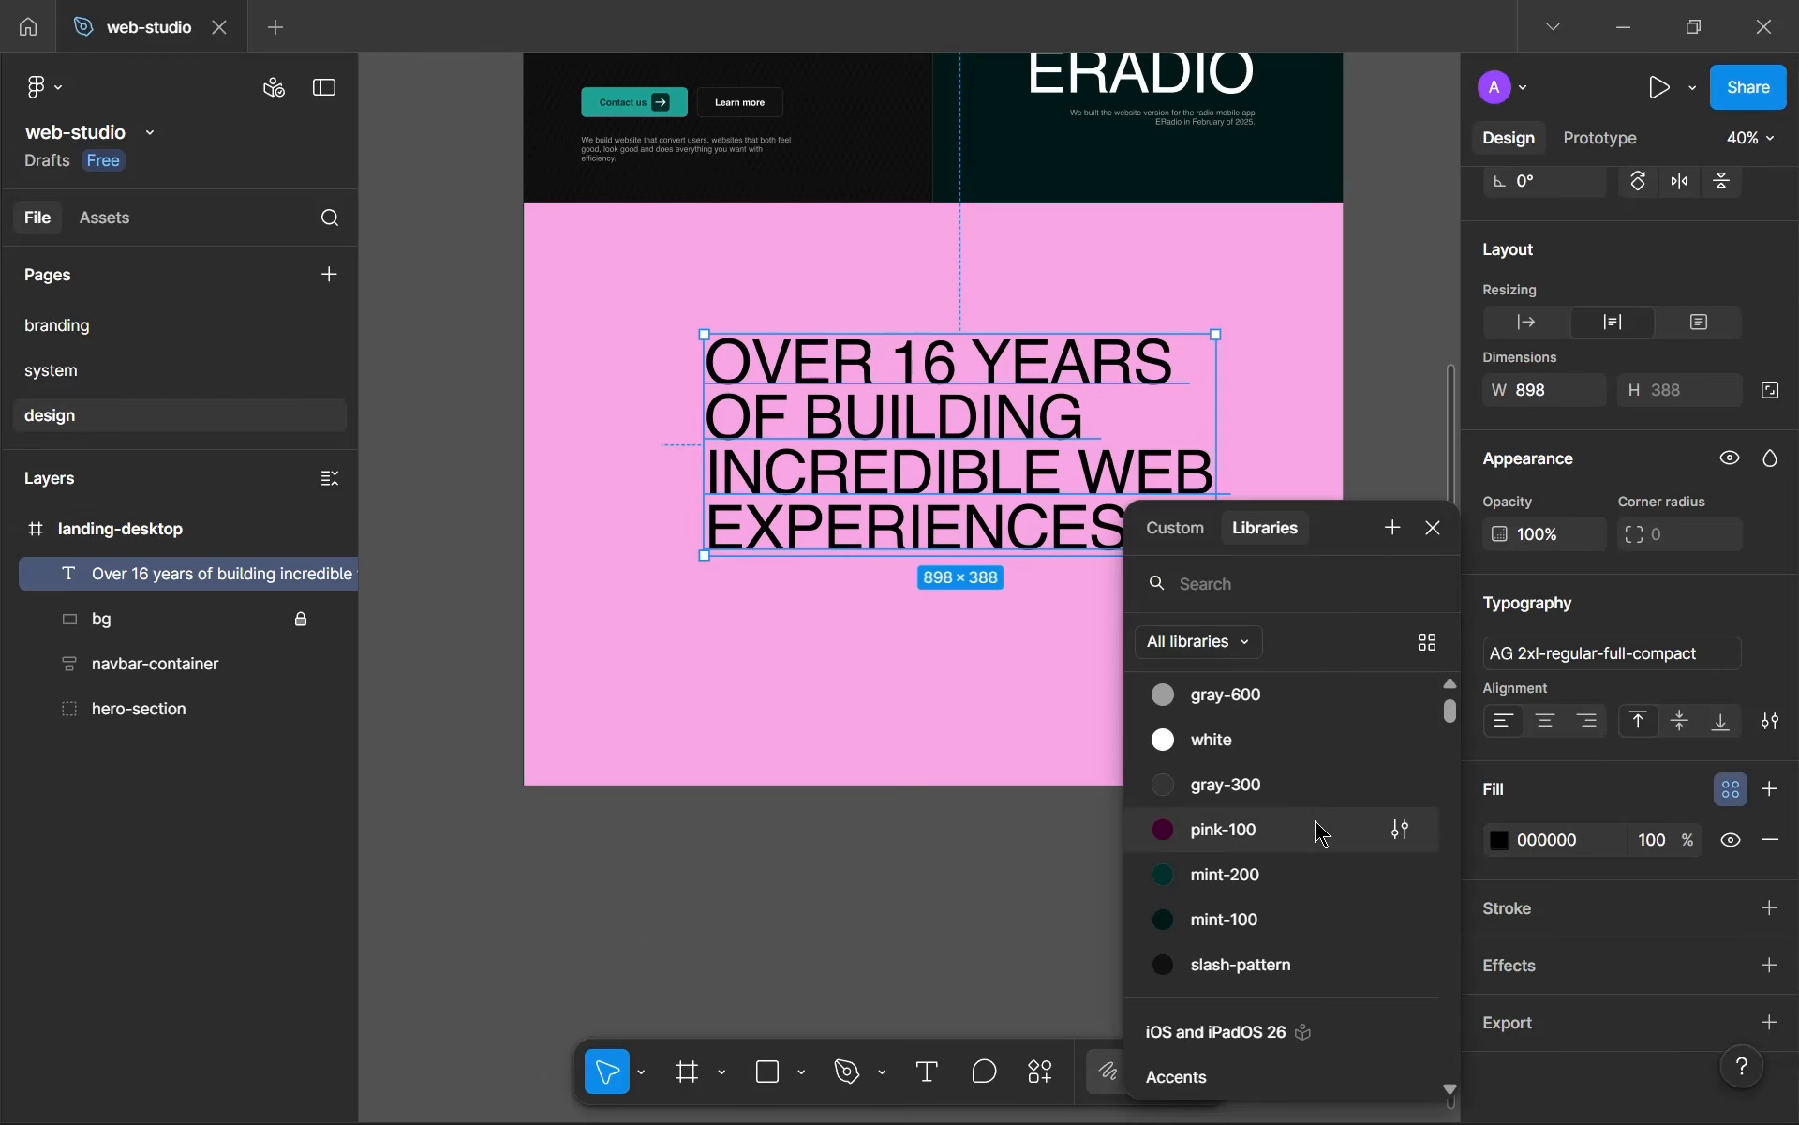
pyautogui.click(1316, 827)
pyautogui.click(1167, 895)
pyautogui.scroll(10, 1144, 455)
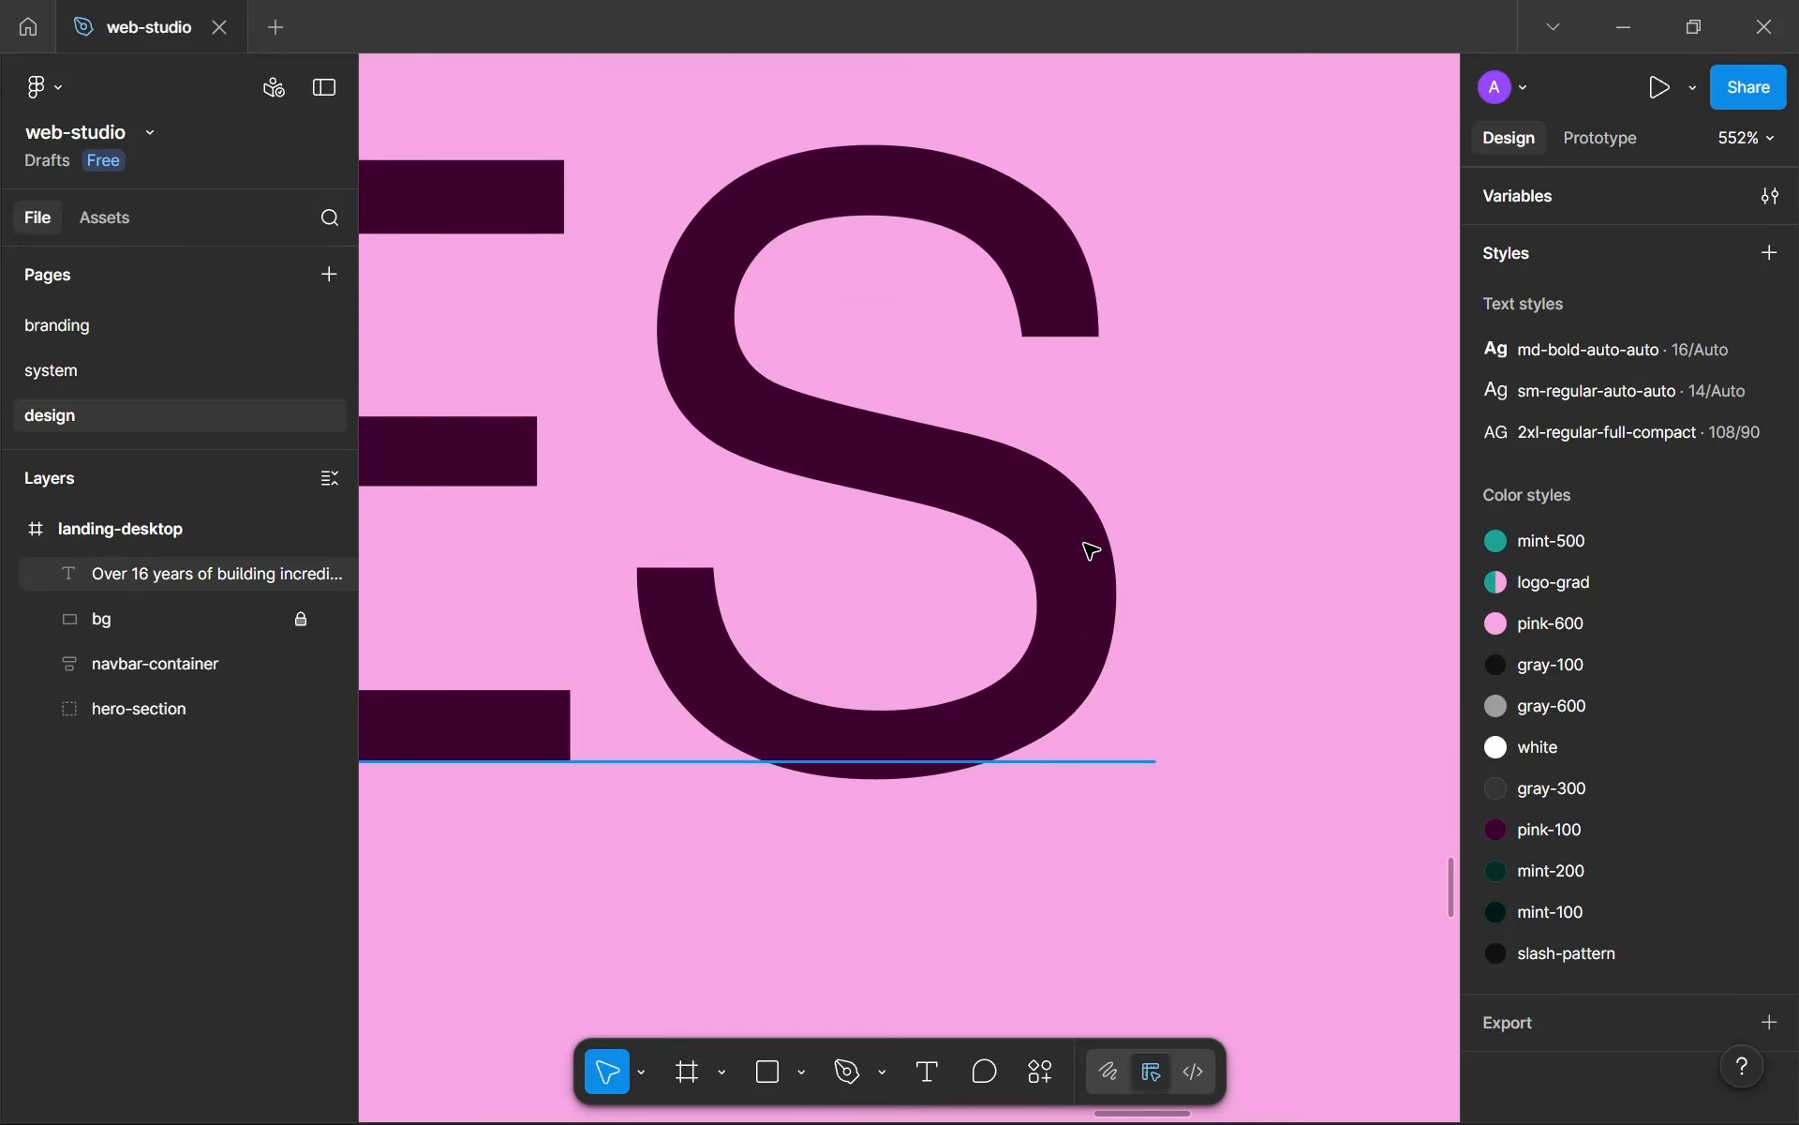
pyautogui.scroll(-6, 1090, 550)
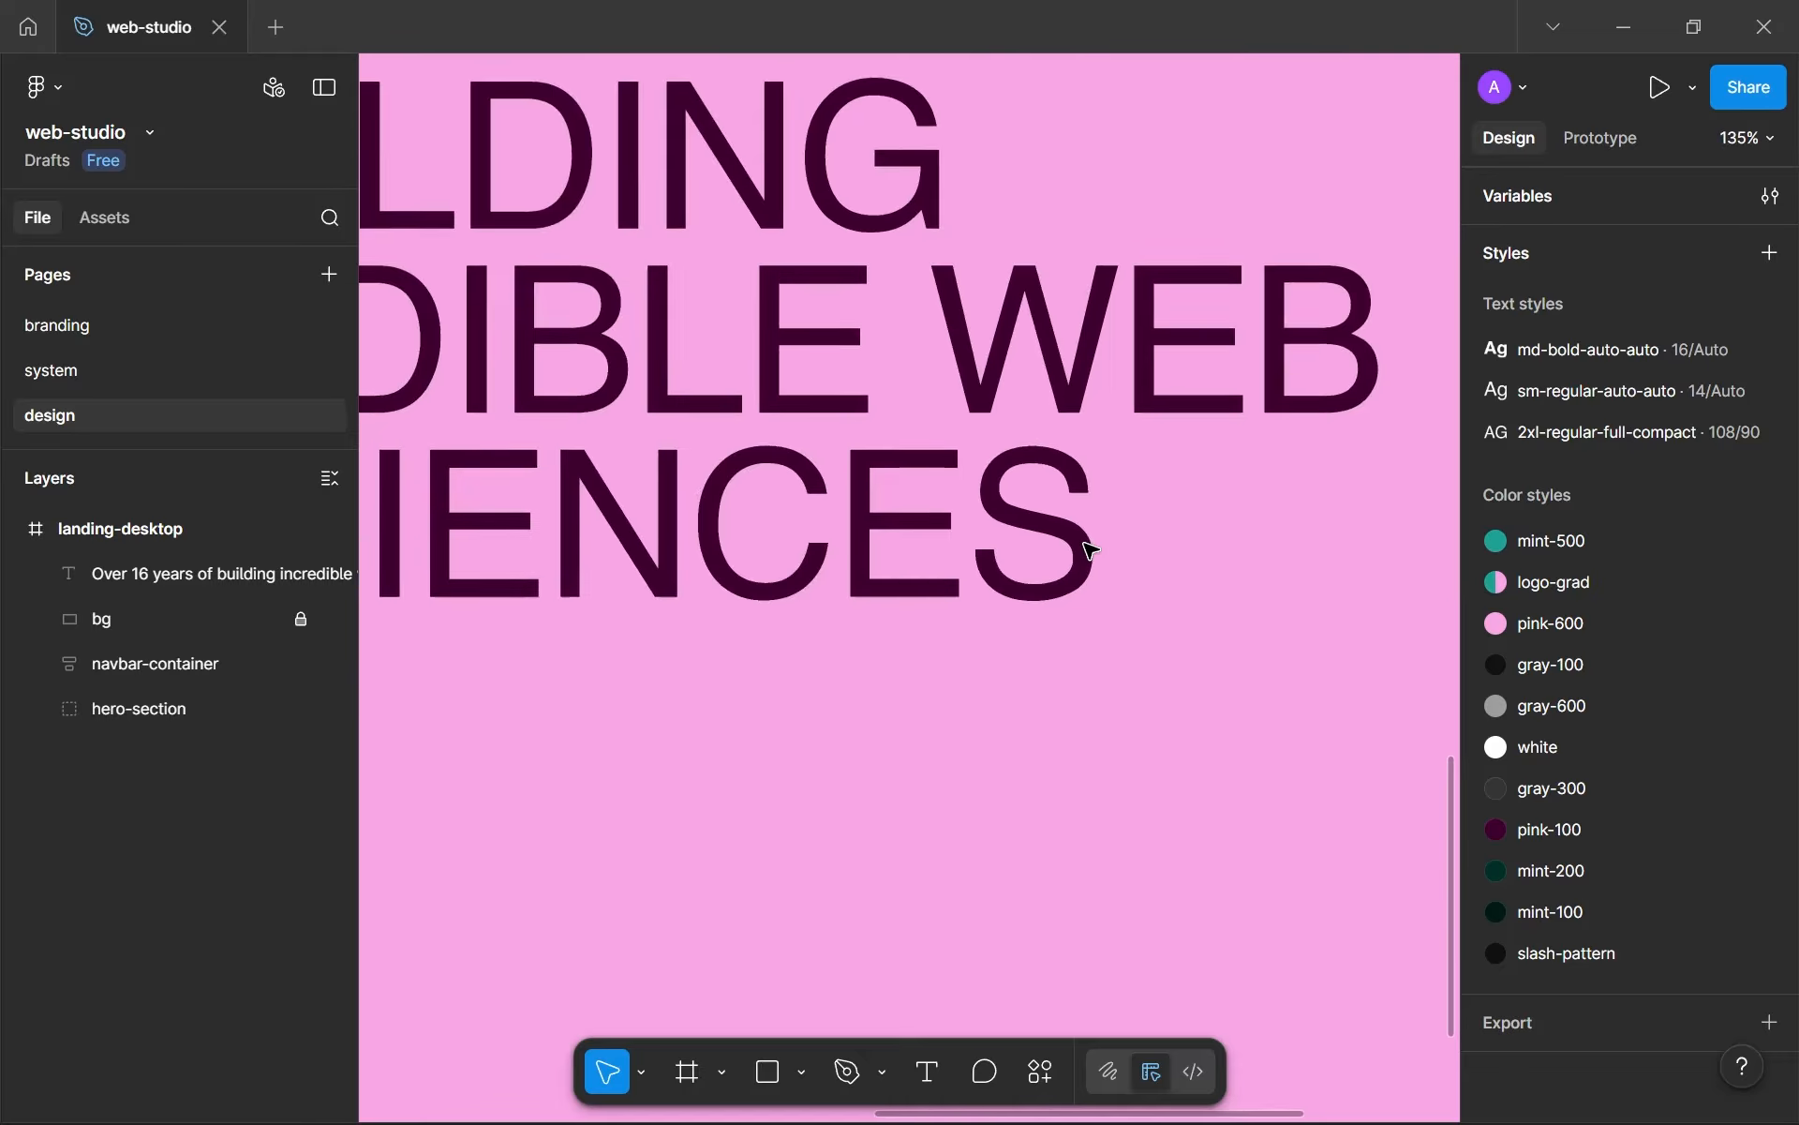
pyautogui.scroll(-5, 1090, 550)
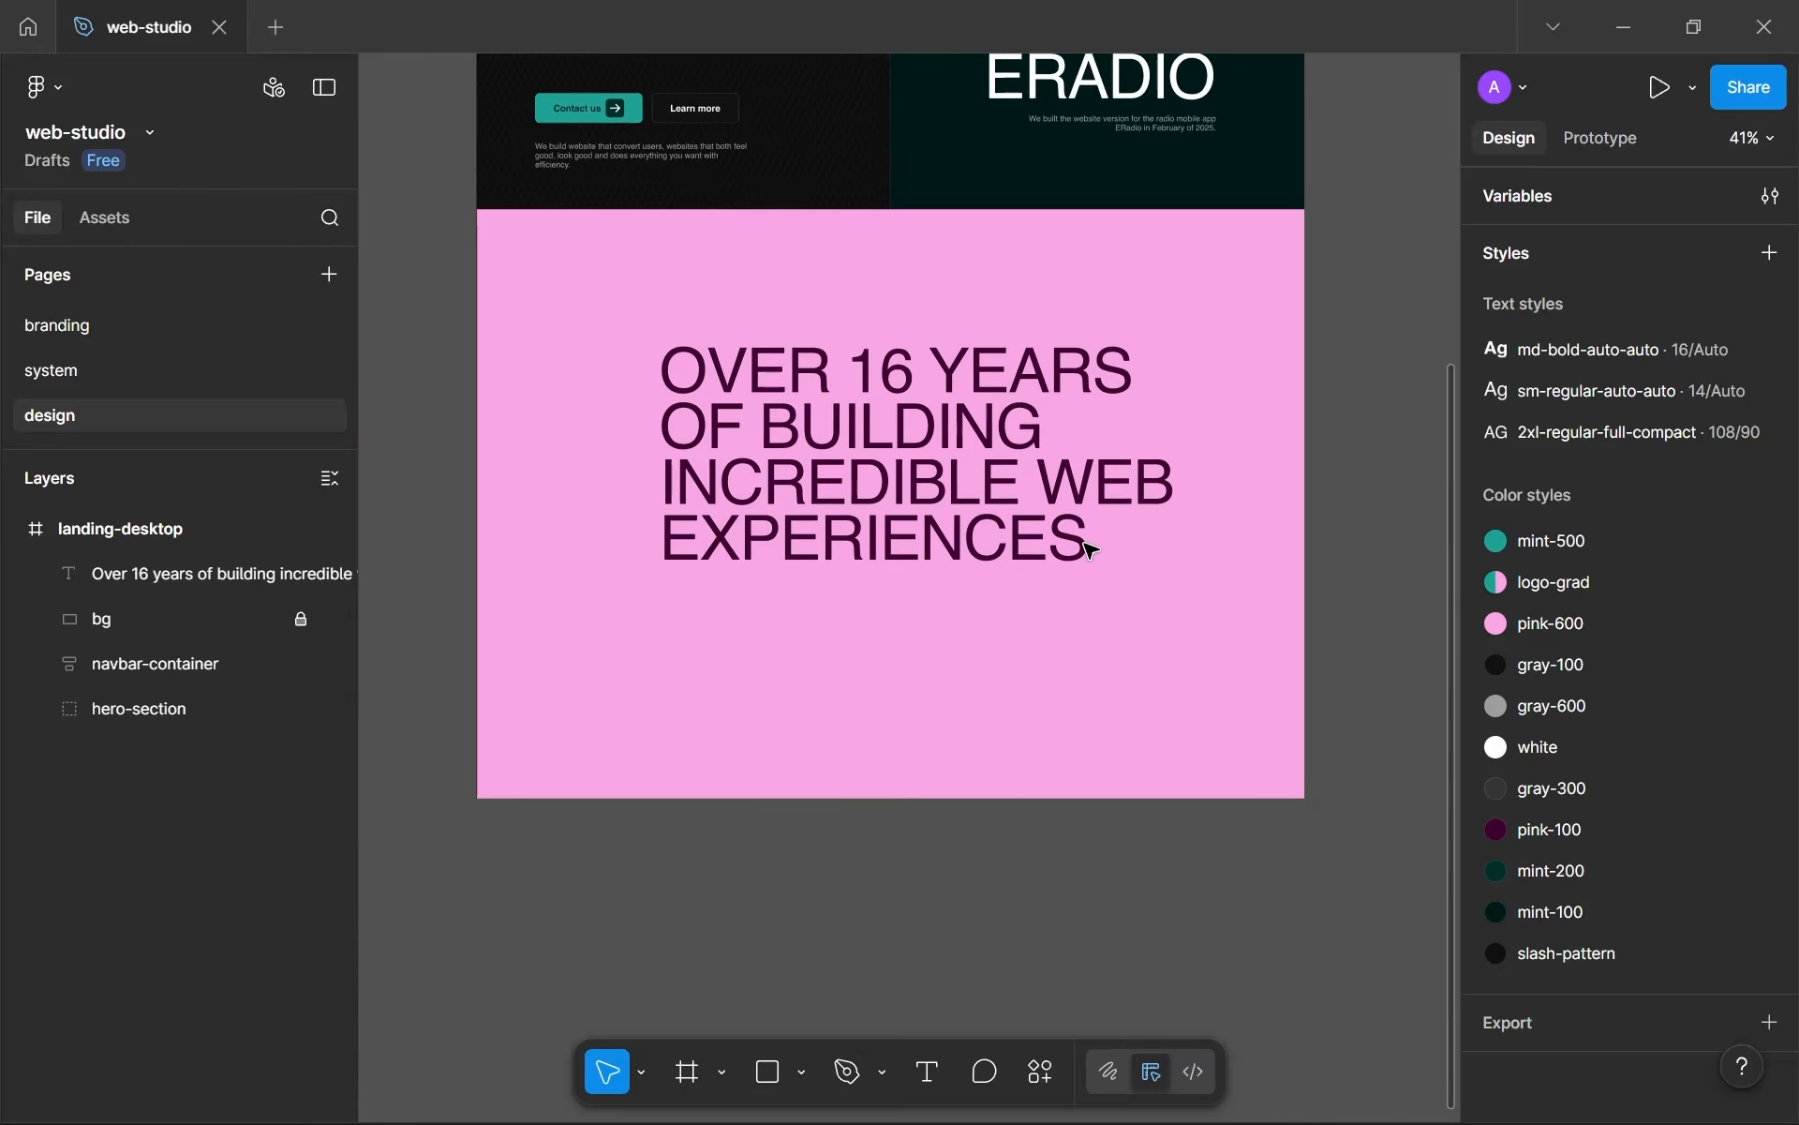
# - Move the heading slightly down and to the left within the pink section
pyautogui.moveTo(842, 425)
pyautogui.mouseDown()
pyautogui.moveTo(892, 450)
pyautogui.moveTo(829, 456)
pyautogui.moveTo(849, 472)
pyautogui.moveTo(867, 471)
pyautogui.moveTo(835, 440)
pyautogui.mouseUp()
pyautogui.click(869, 625)
pyautogui.scroll(3, 869, 624)
pyautogui.scroll(1, 878, 644)
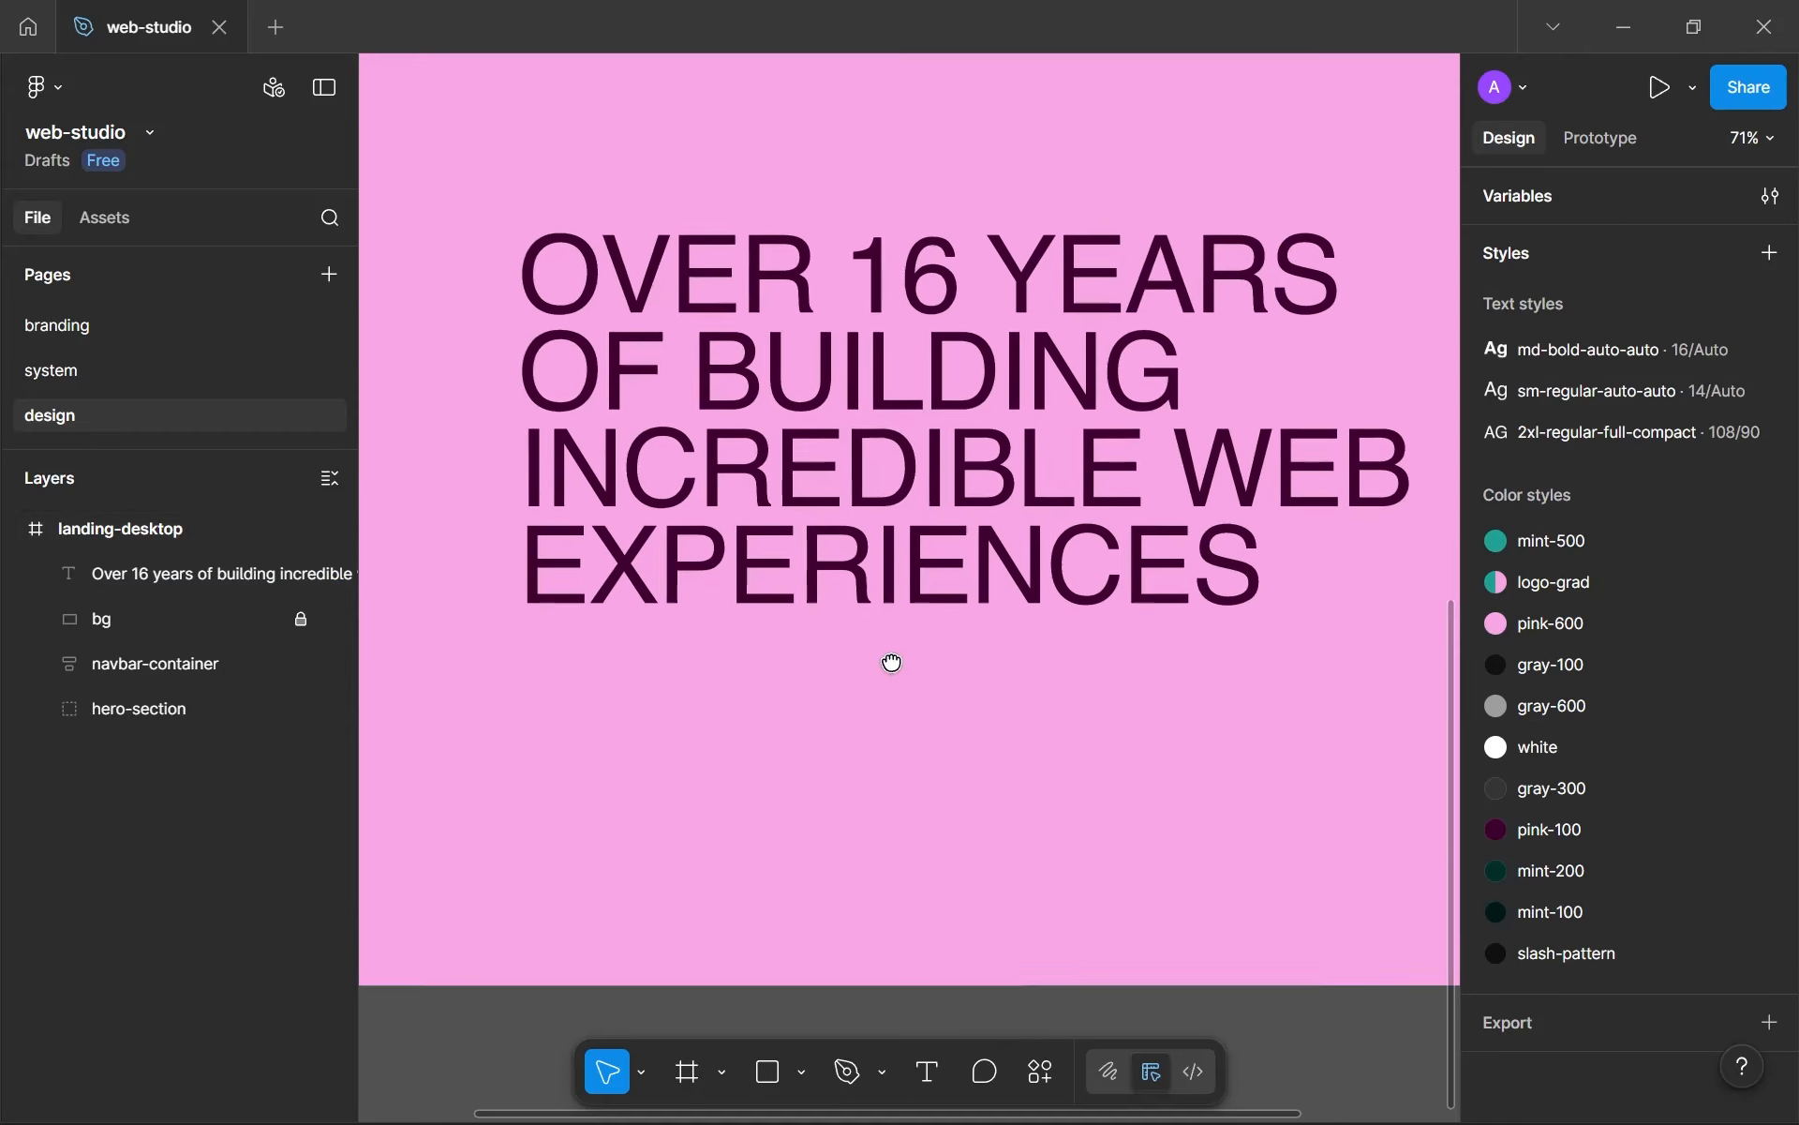
pyautogui.scroll(-5, 889, 664)
pyautogui.scroll(4, 895, 666)
pyautogui.scroll(1, 917, 666)
pyautogui.scroll(-3, 964, 643)
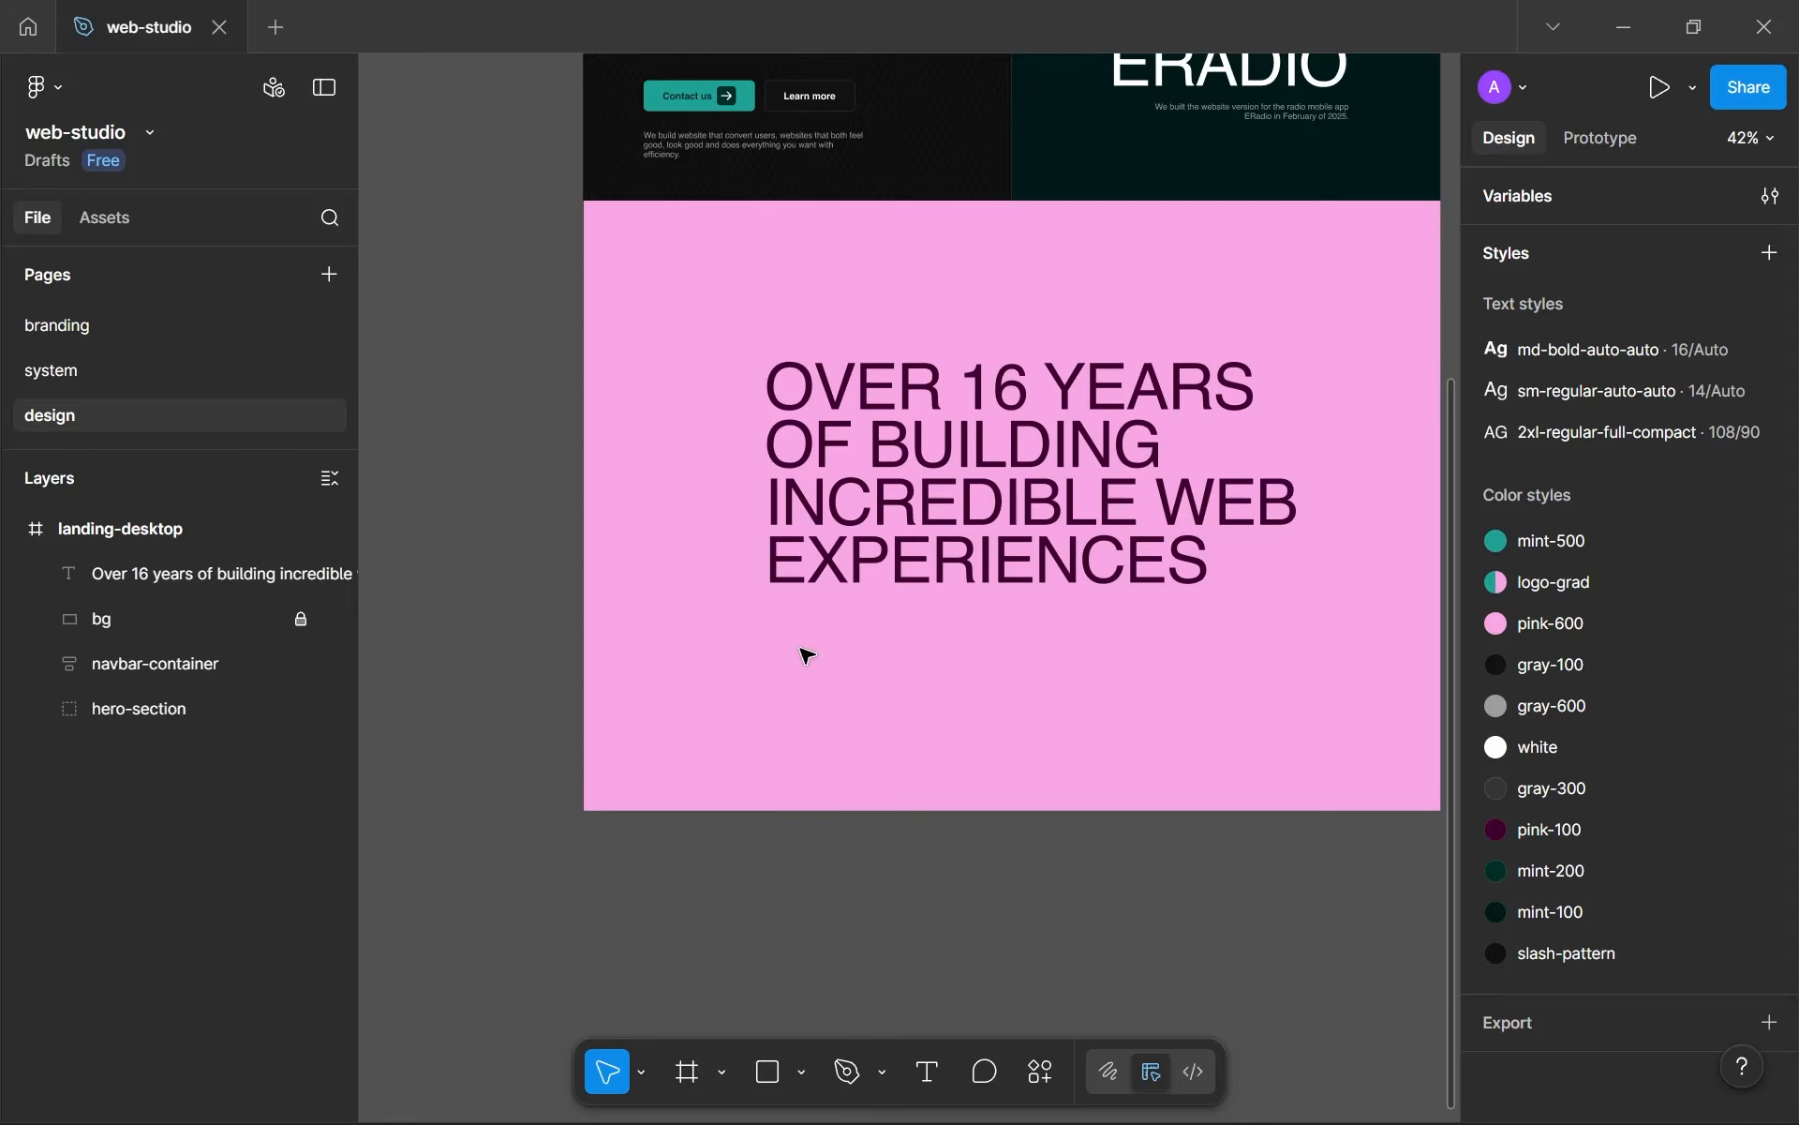
# - Add "We build website that convert users, websites that both feel good, look good and does everything you want with efficiency" below the heading
pyautogui.press('t')
pyautogui.write('WE BUILD WEBSITE THAT CONVERT USERS, WEBSITES THAT BOTH FEEL GOOD, LOOK GOOD AND DOES EVERYTHING YOU WANT WITH EFFICIENCY.')
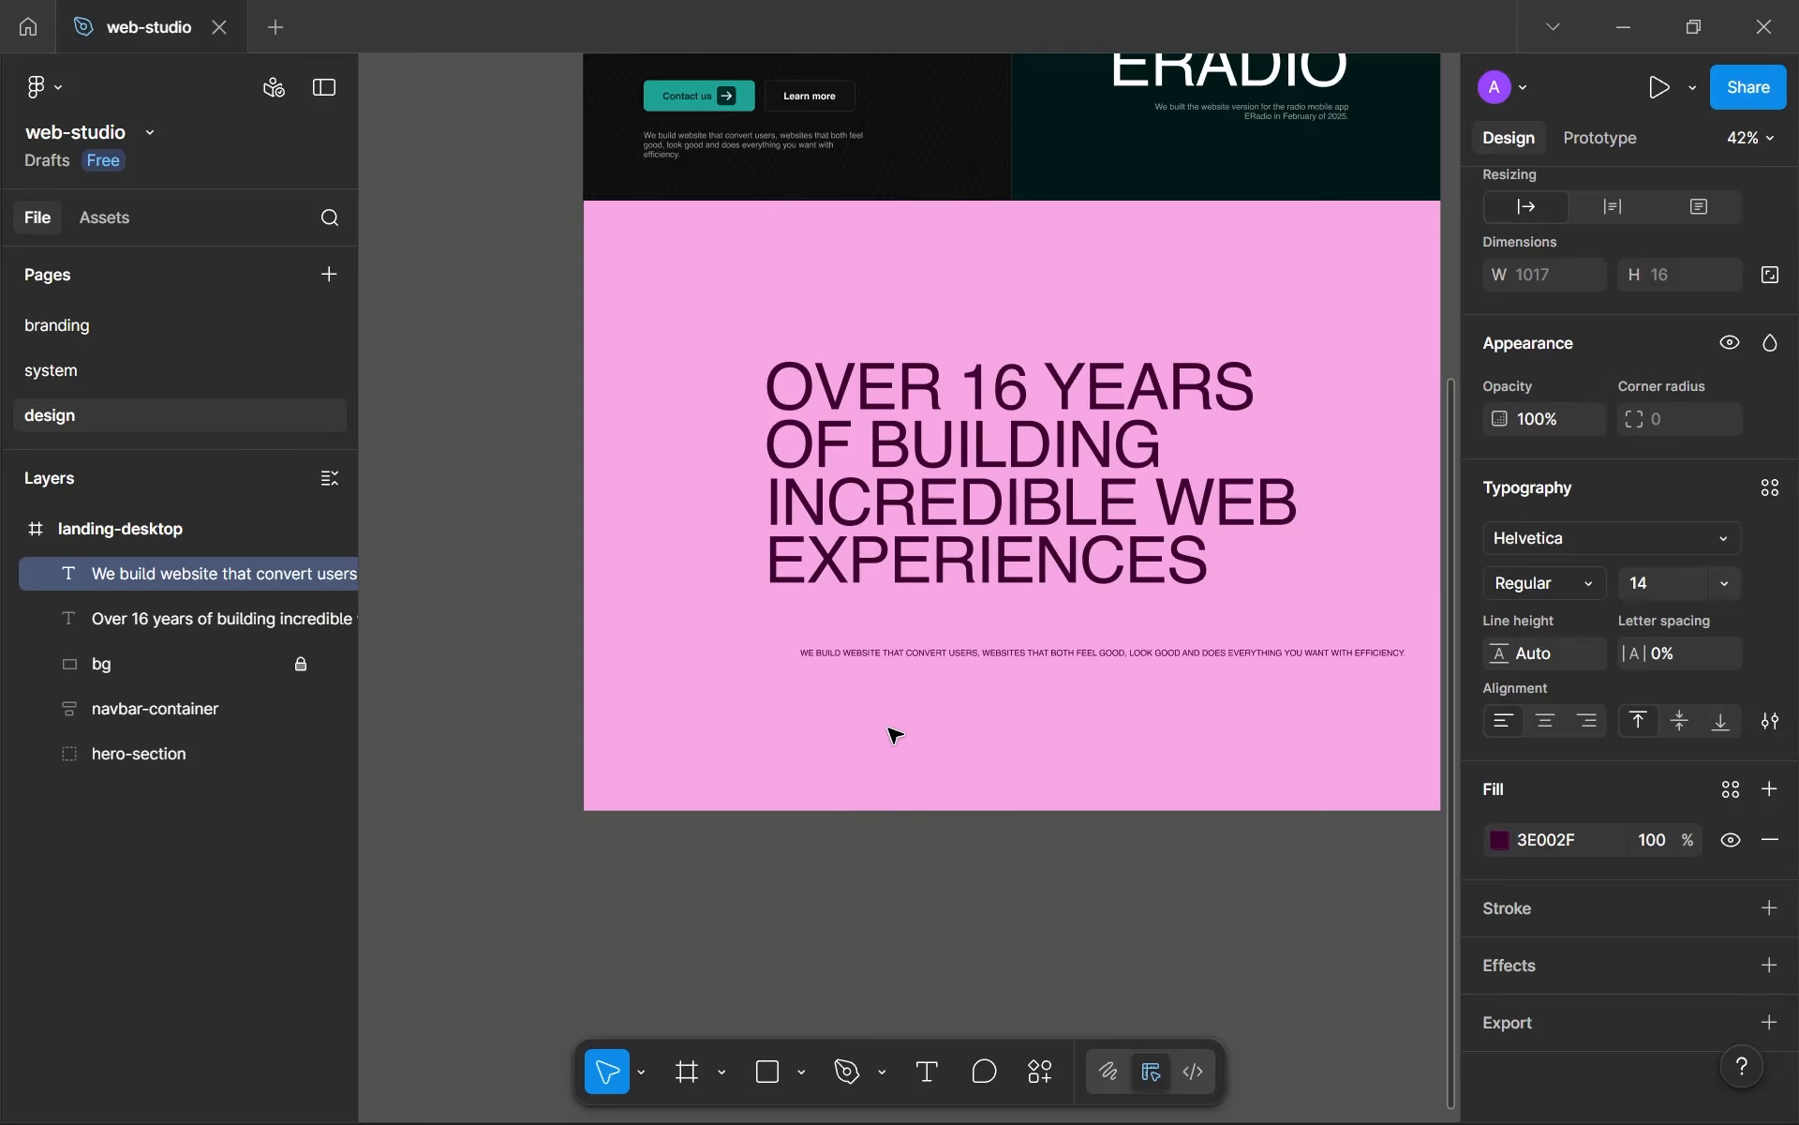
pyautogui.scroll(1, 1132, 656)
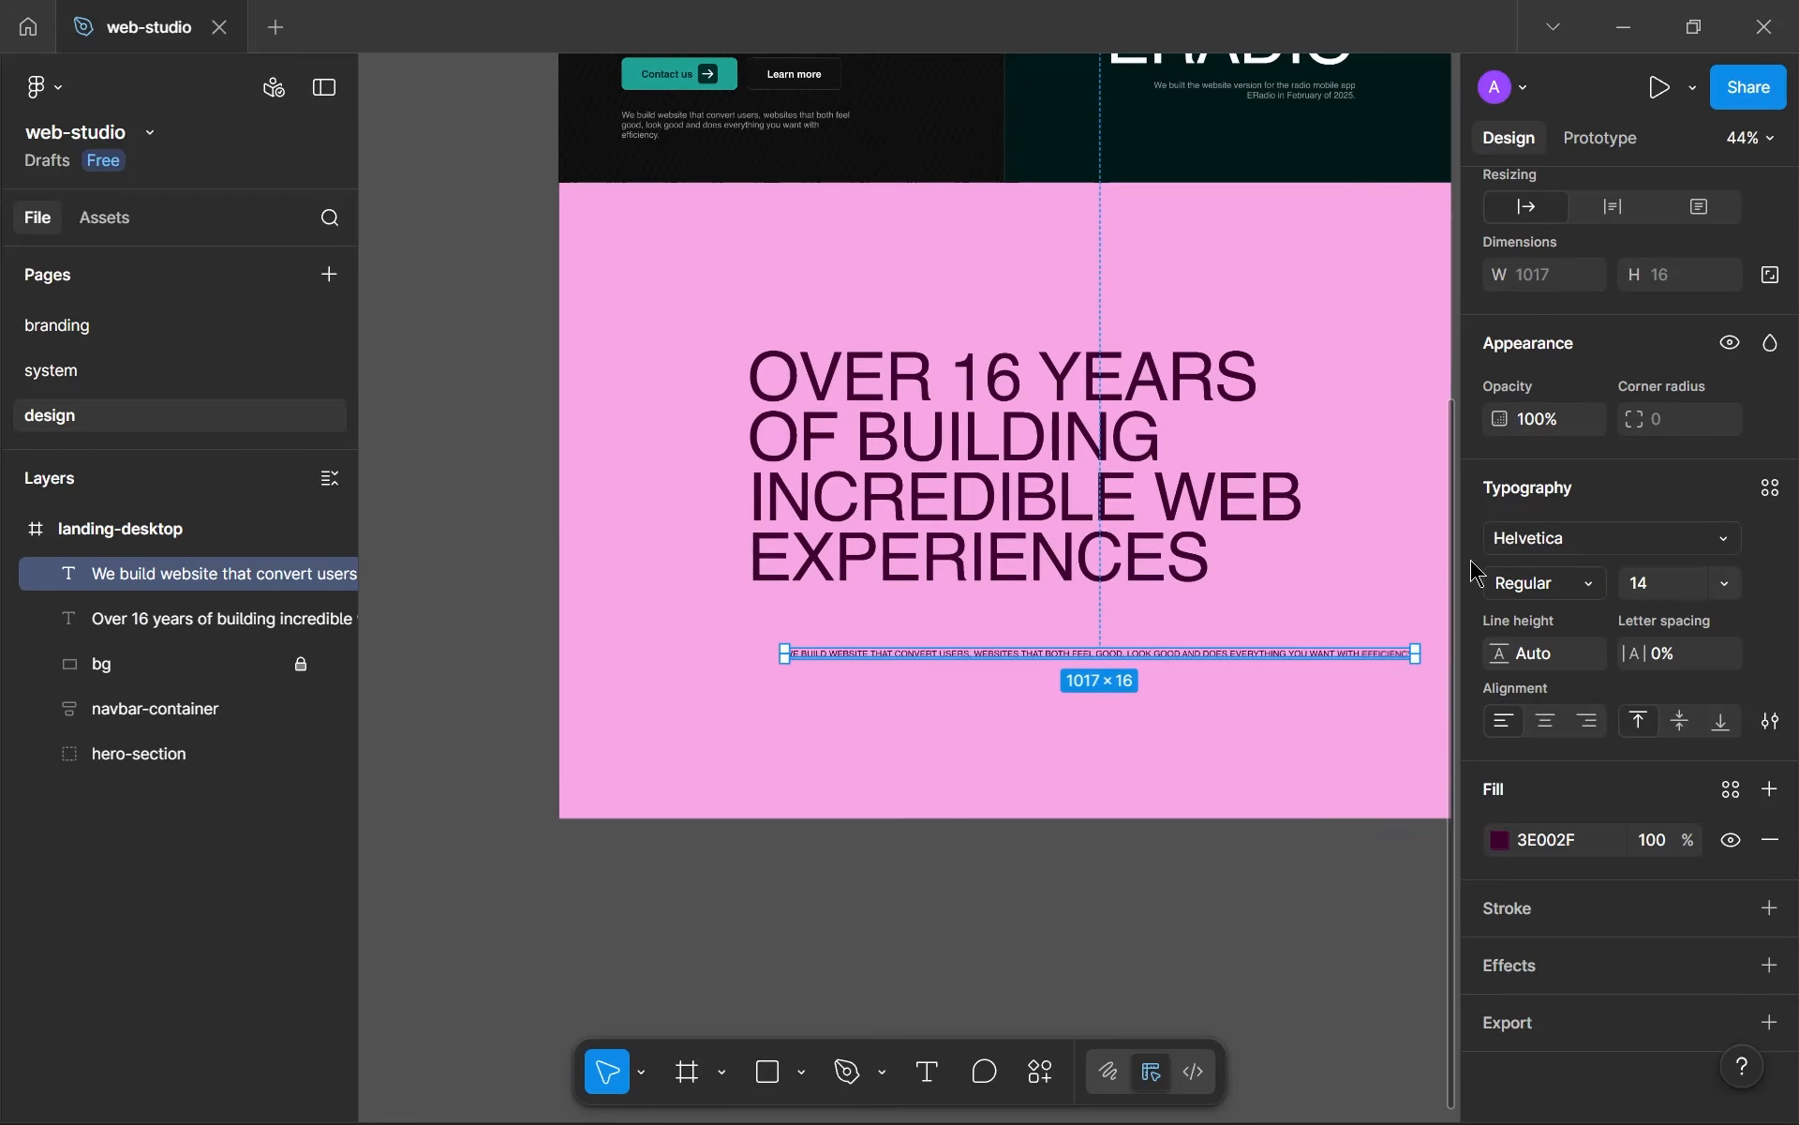
pyautogui.scroll(5, 1134, 668)
# - Remove the uppercase setting from the new paragraph so its letter case follows the original text
pyautogui.click(1761, 727)
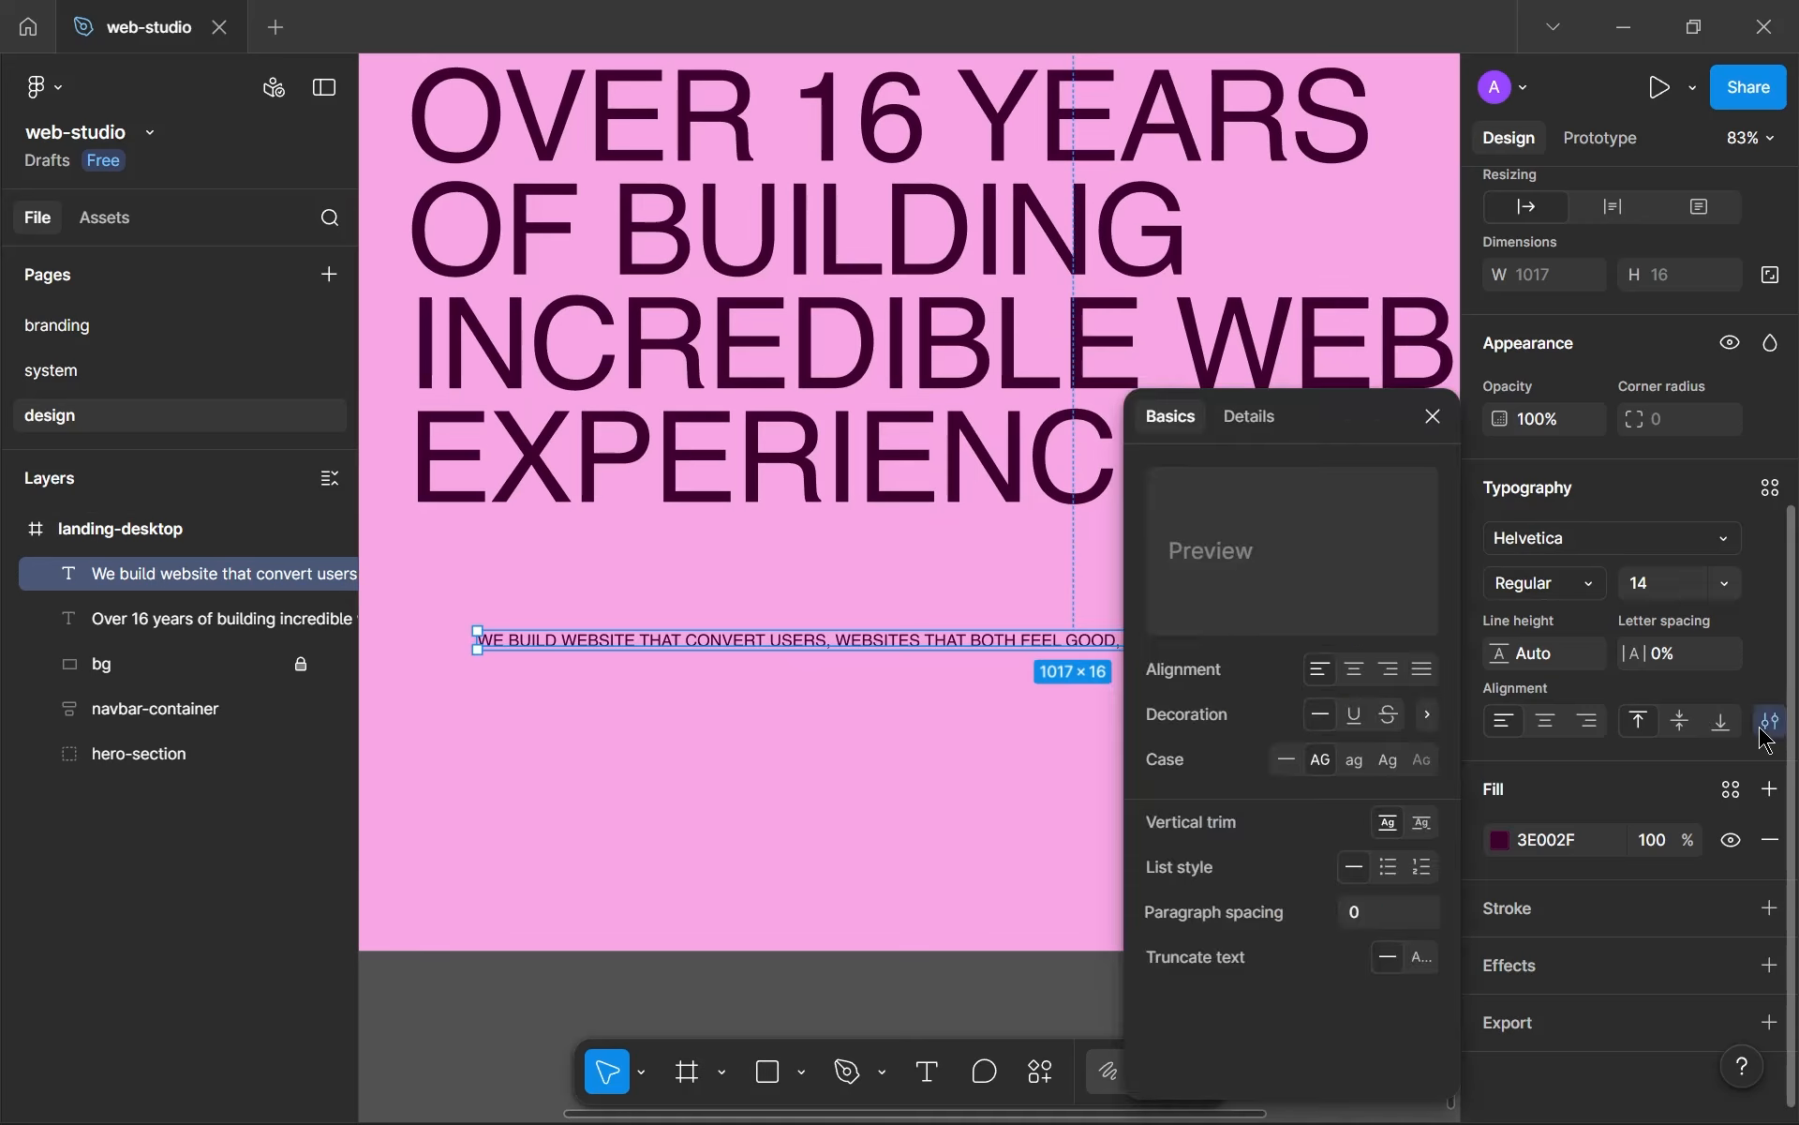
pyautogui.click(1286, 760)
pyautogui.click(1433, 416)
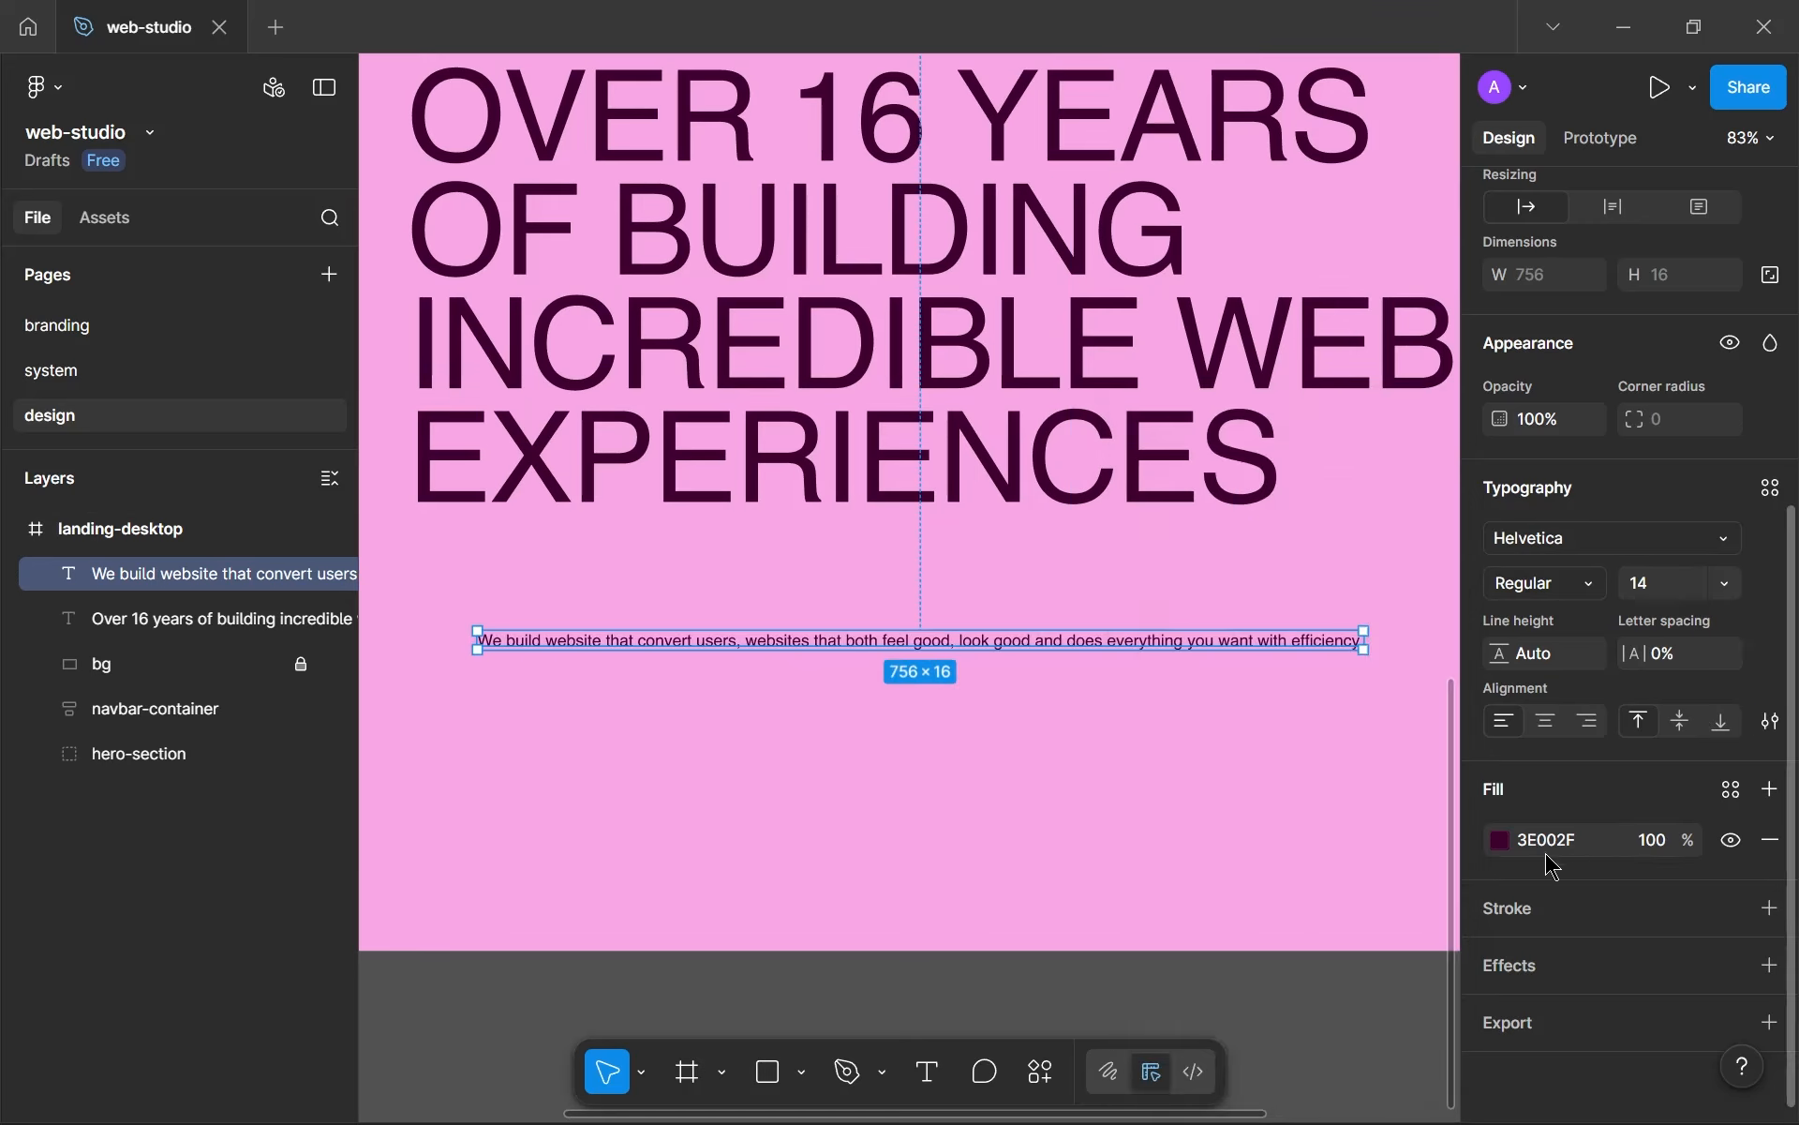
# - Apply the pink-100 color style and the sm-regular-auto-auto text style to the paragraph below the heading
pyautogui.click(1731, 789)
pyautogui.scroll(-5, 1350, 844)
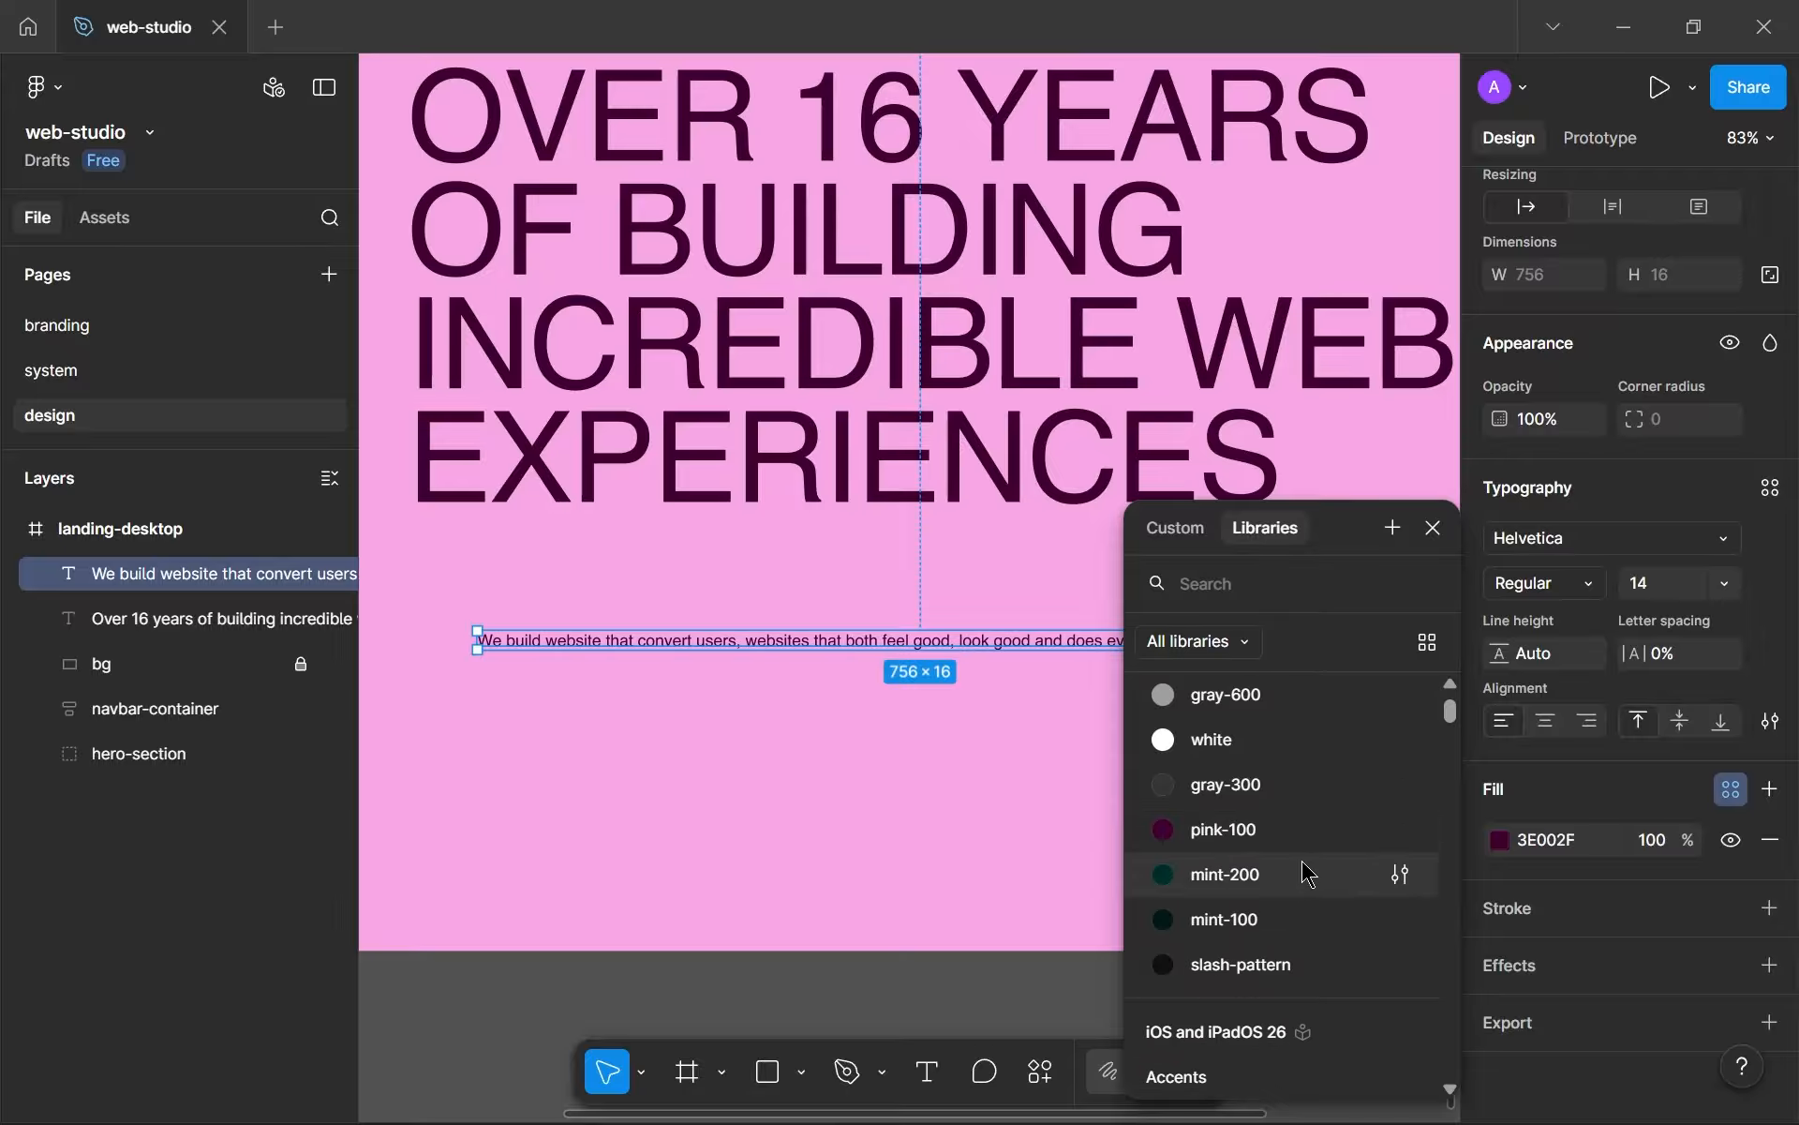
pyautogui.click(1285, 825)
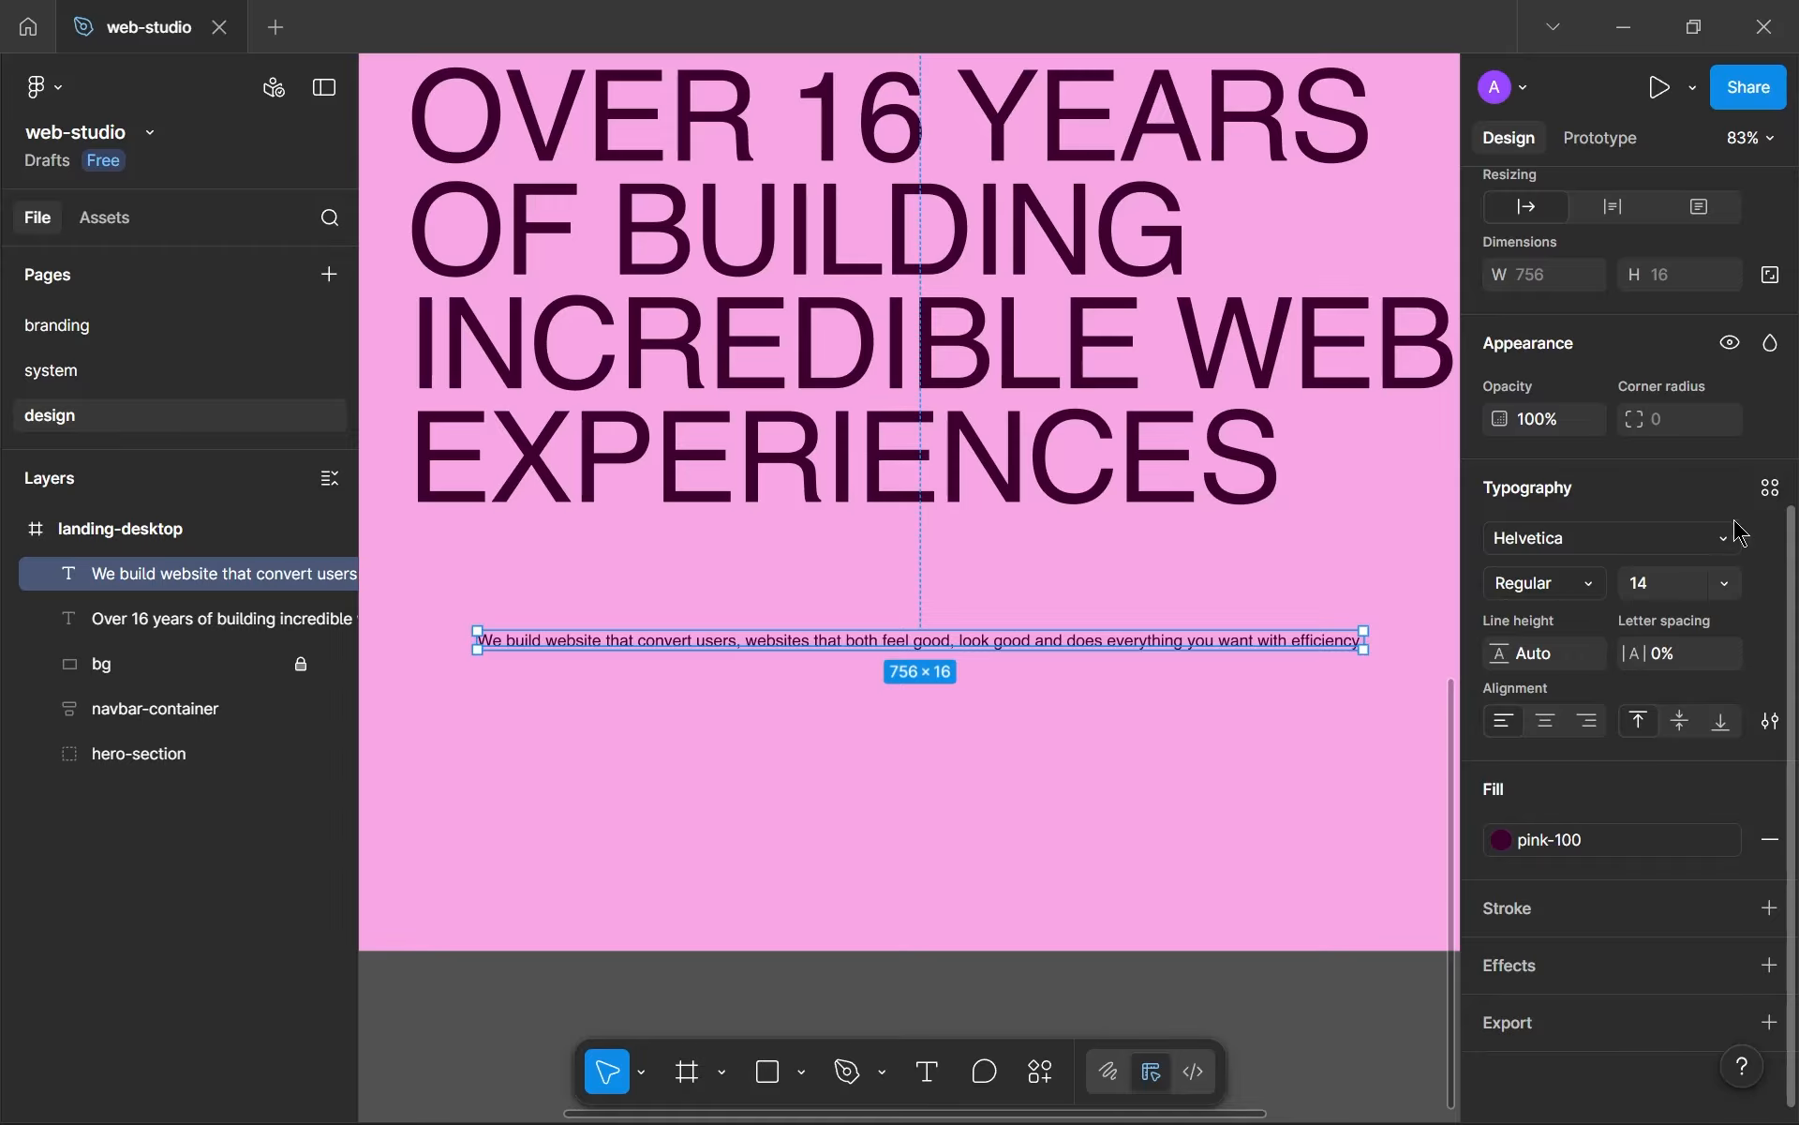
pyautogui.click(1770, 487)
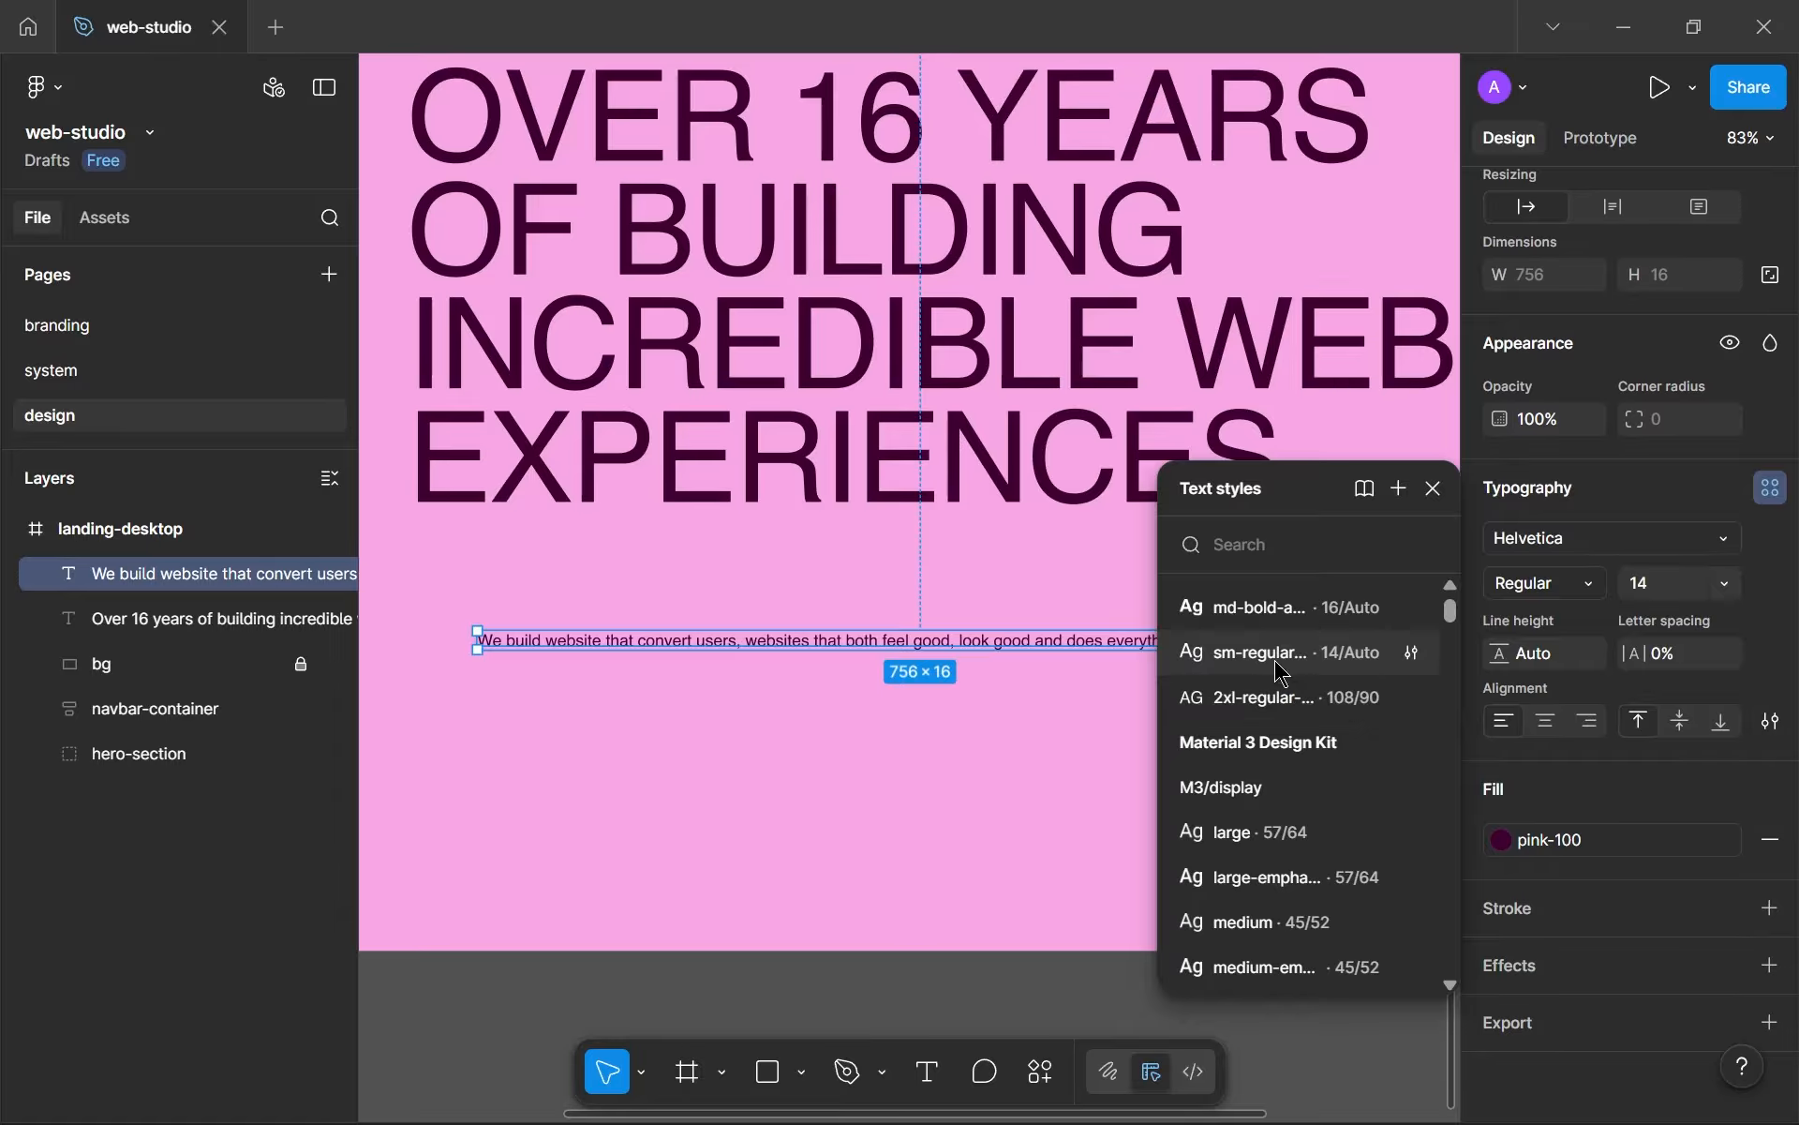
pyautogui.click(1280, 656)
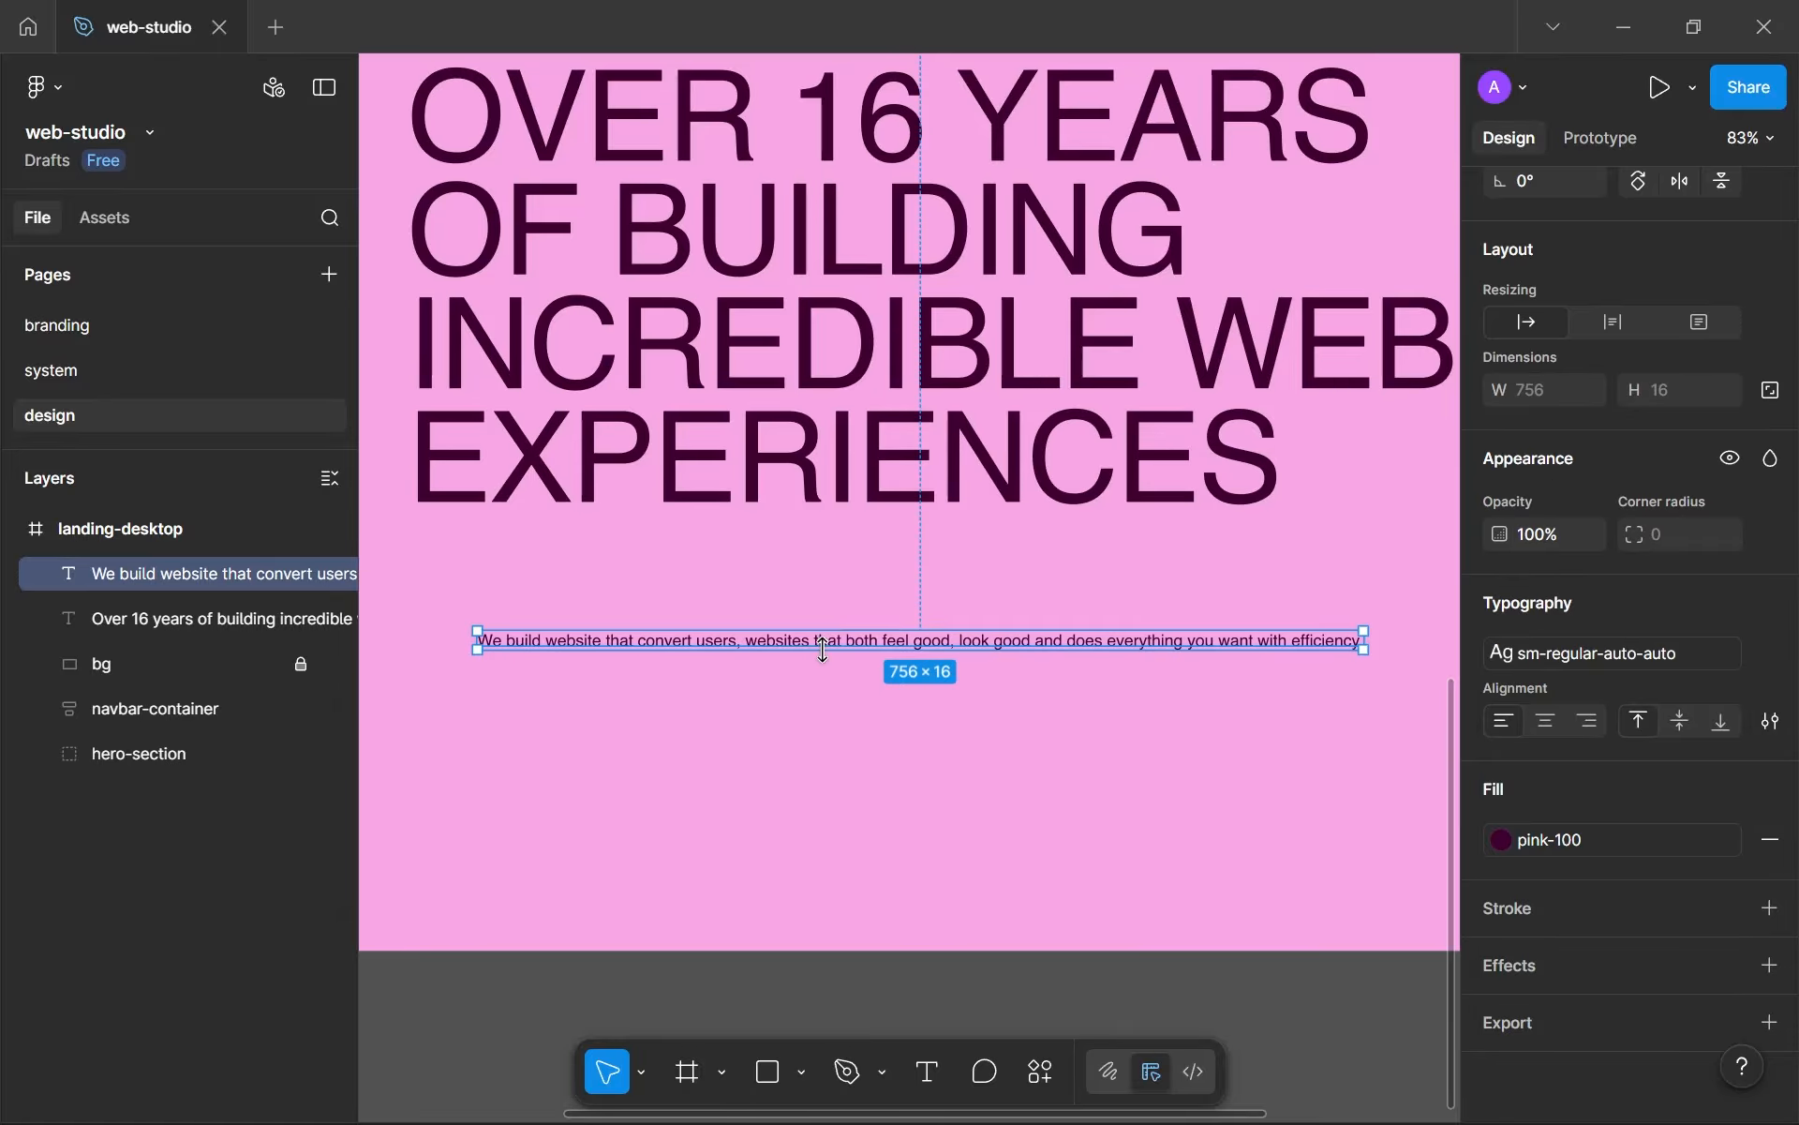
# - Duplicate the "Medium (16px)" bold sample in the typography frame on the system page
pyautogui.click(164, 374)
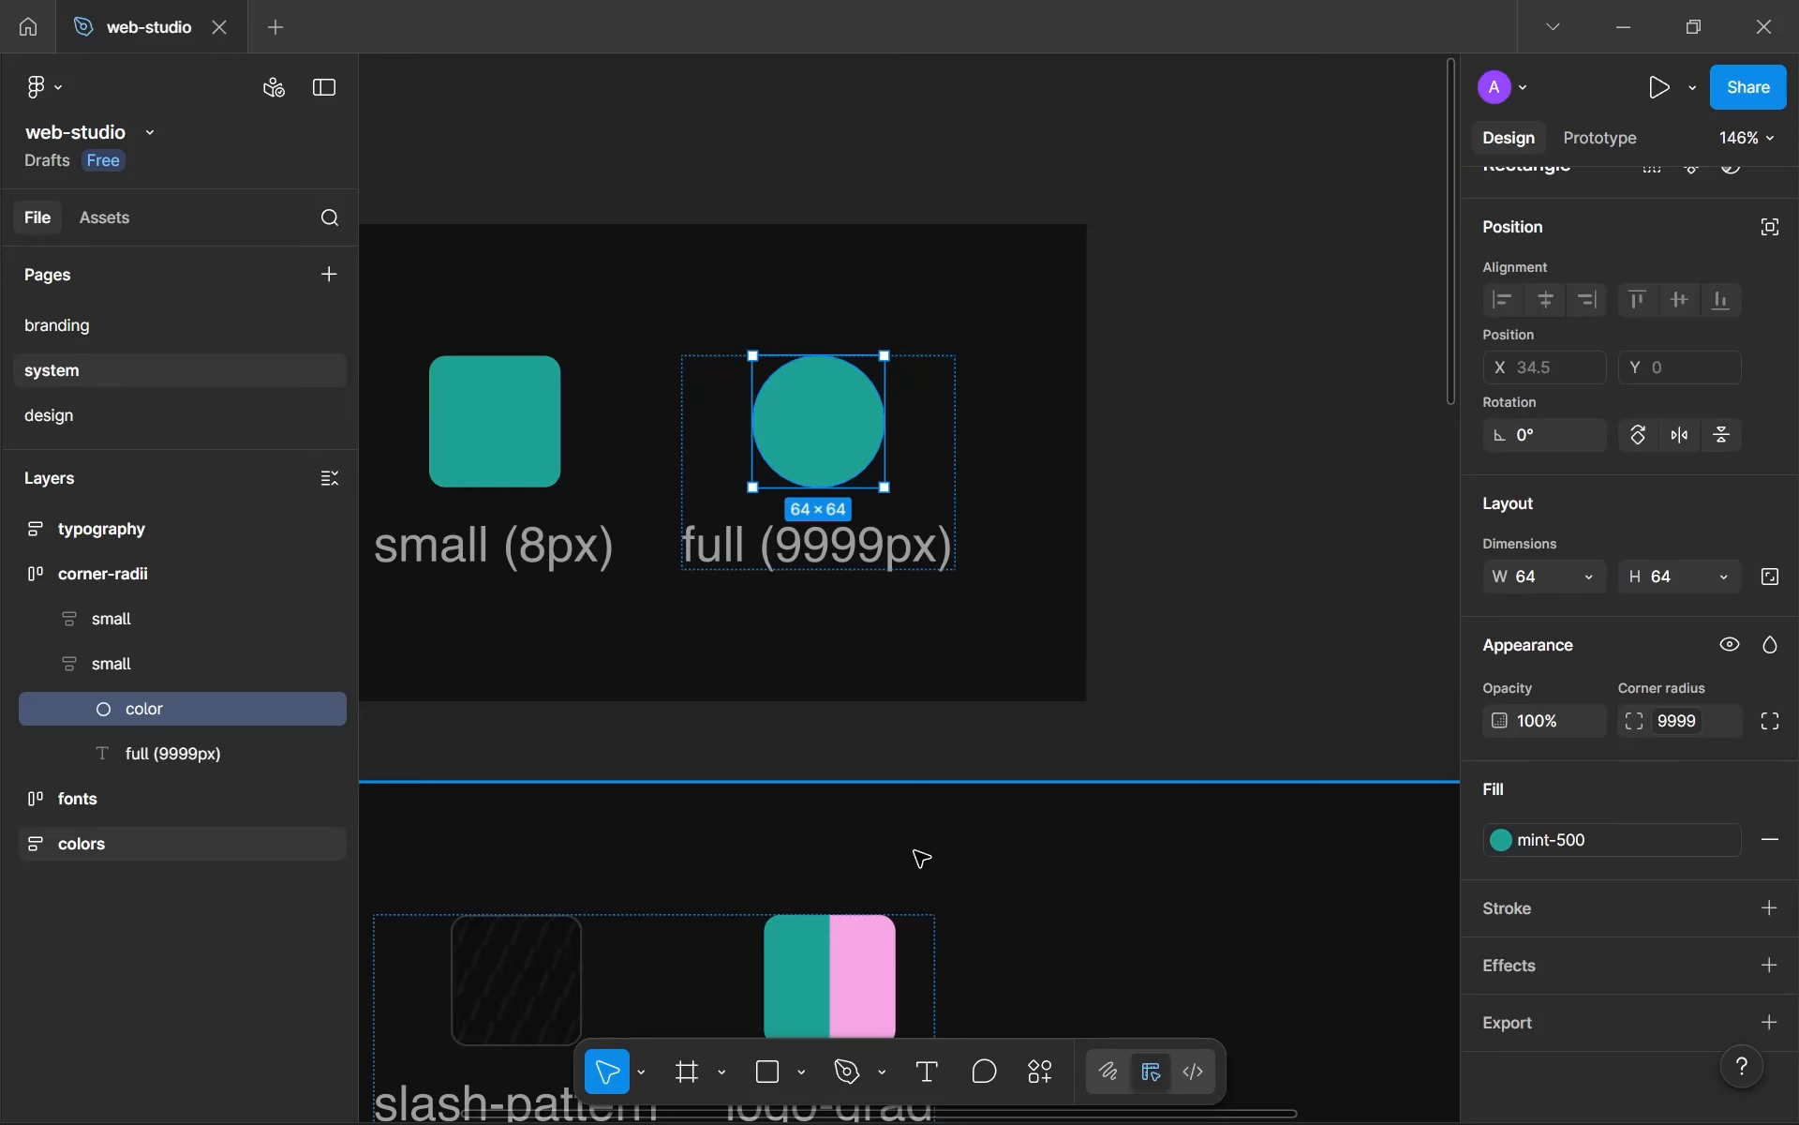
pyautogui.scroll(-5, 921, 858)
pyautogui.scroll(-14, 908, 844)
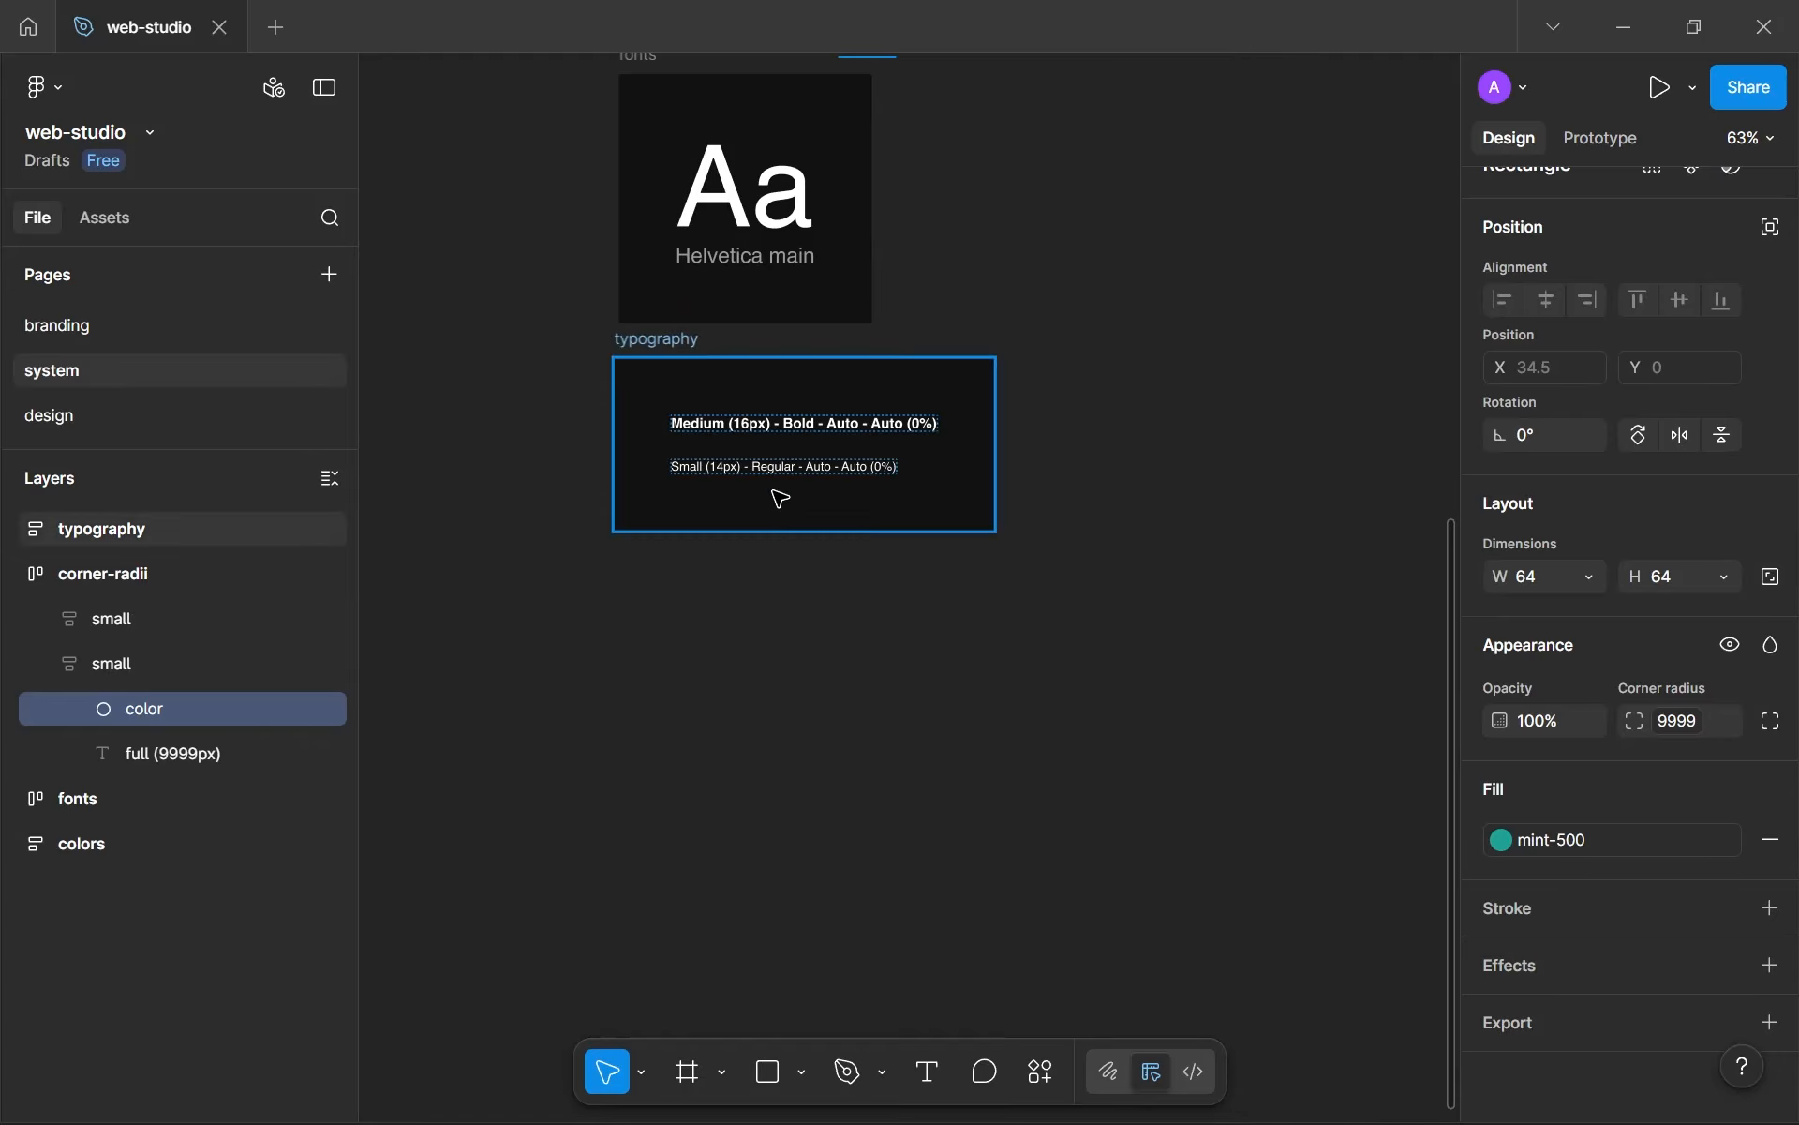
pyautogui.scroll(3, 772, 491)
pyautogui.click(782, 395)
pyautogui.hotkey('ctrl', 'd')
pyautogui.click(856, 403)
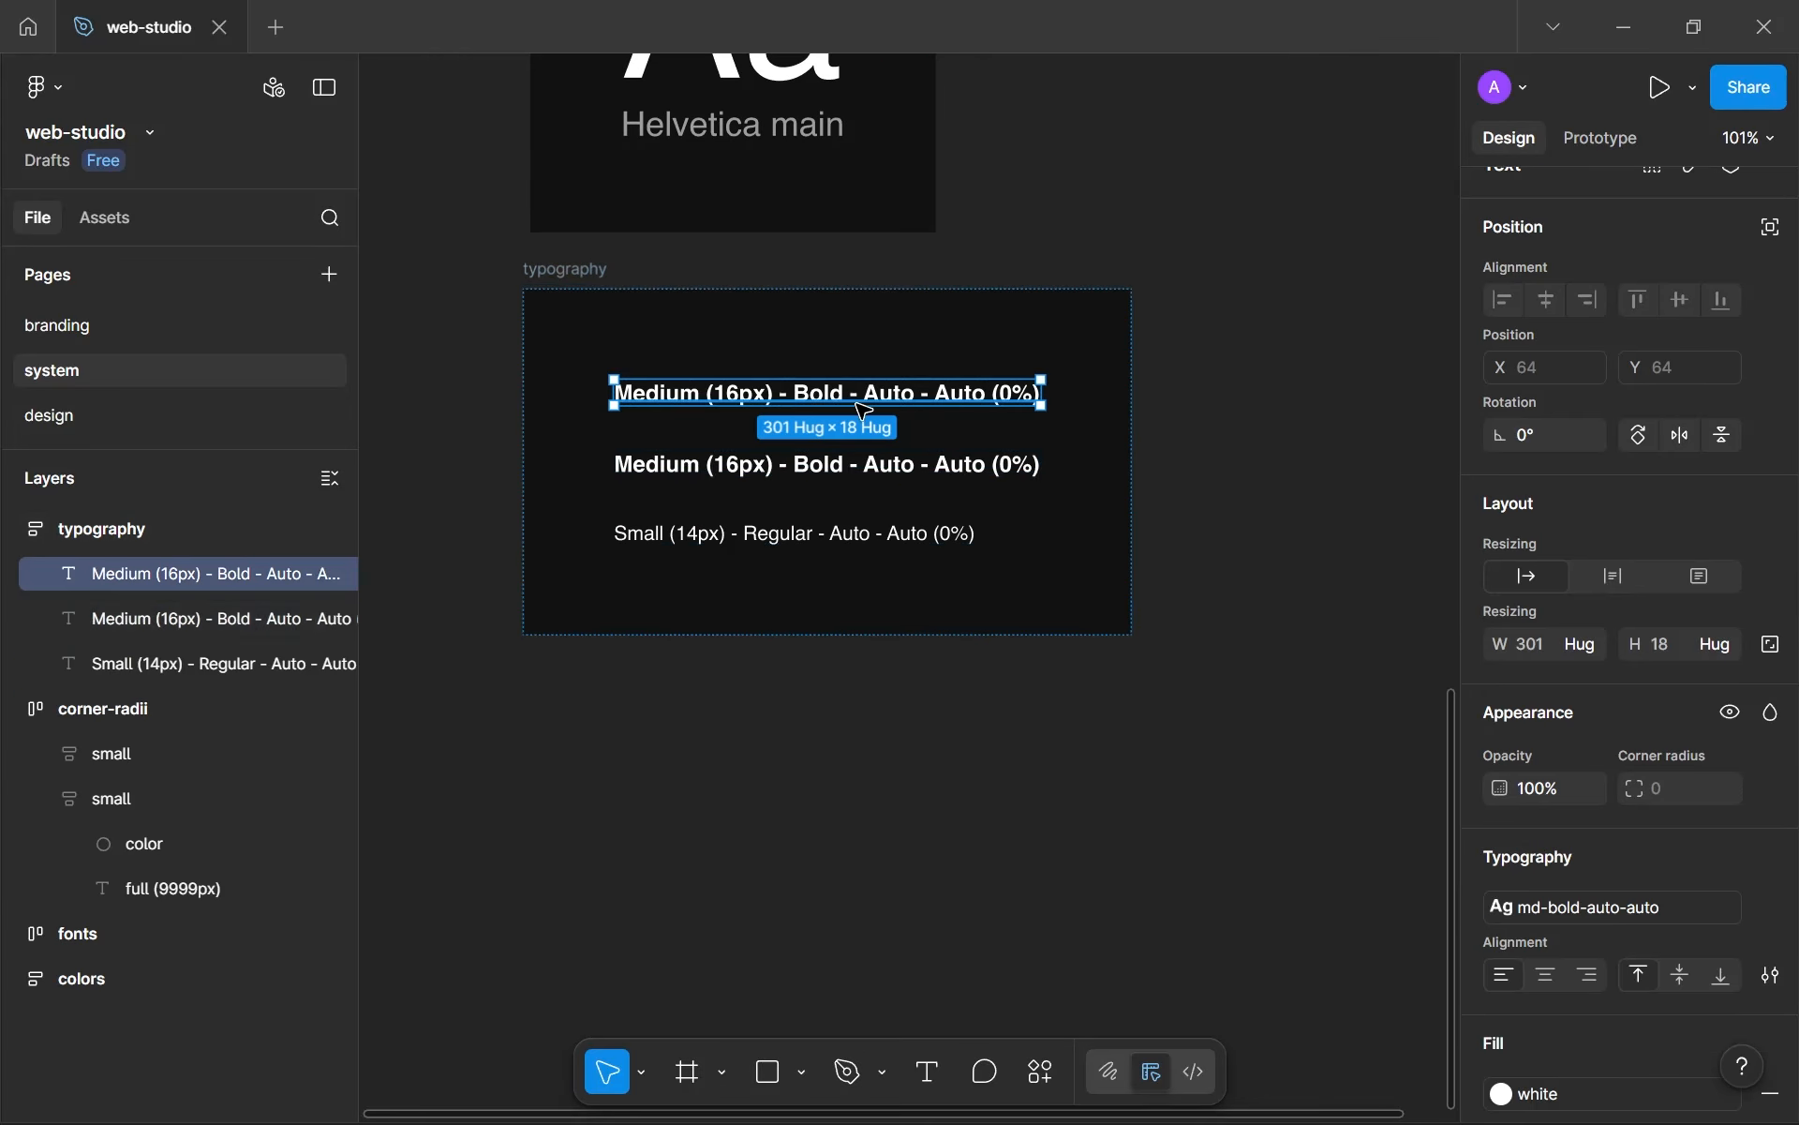
# - Apply the 2xl-regular-full-compact text style to the duplicated sample and replace its word "Medium" with "2xl"
pyautogui.click(1599, 907)
pyautogui.click(1307, 799)
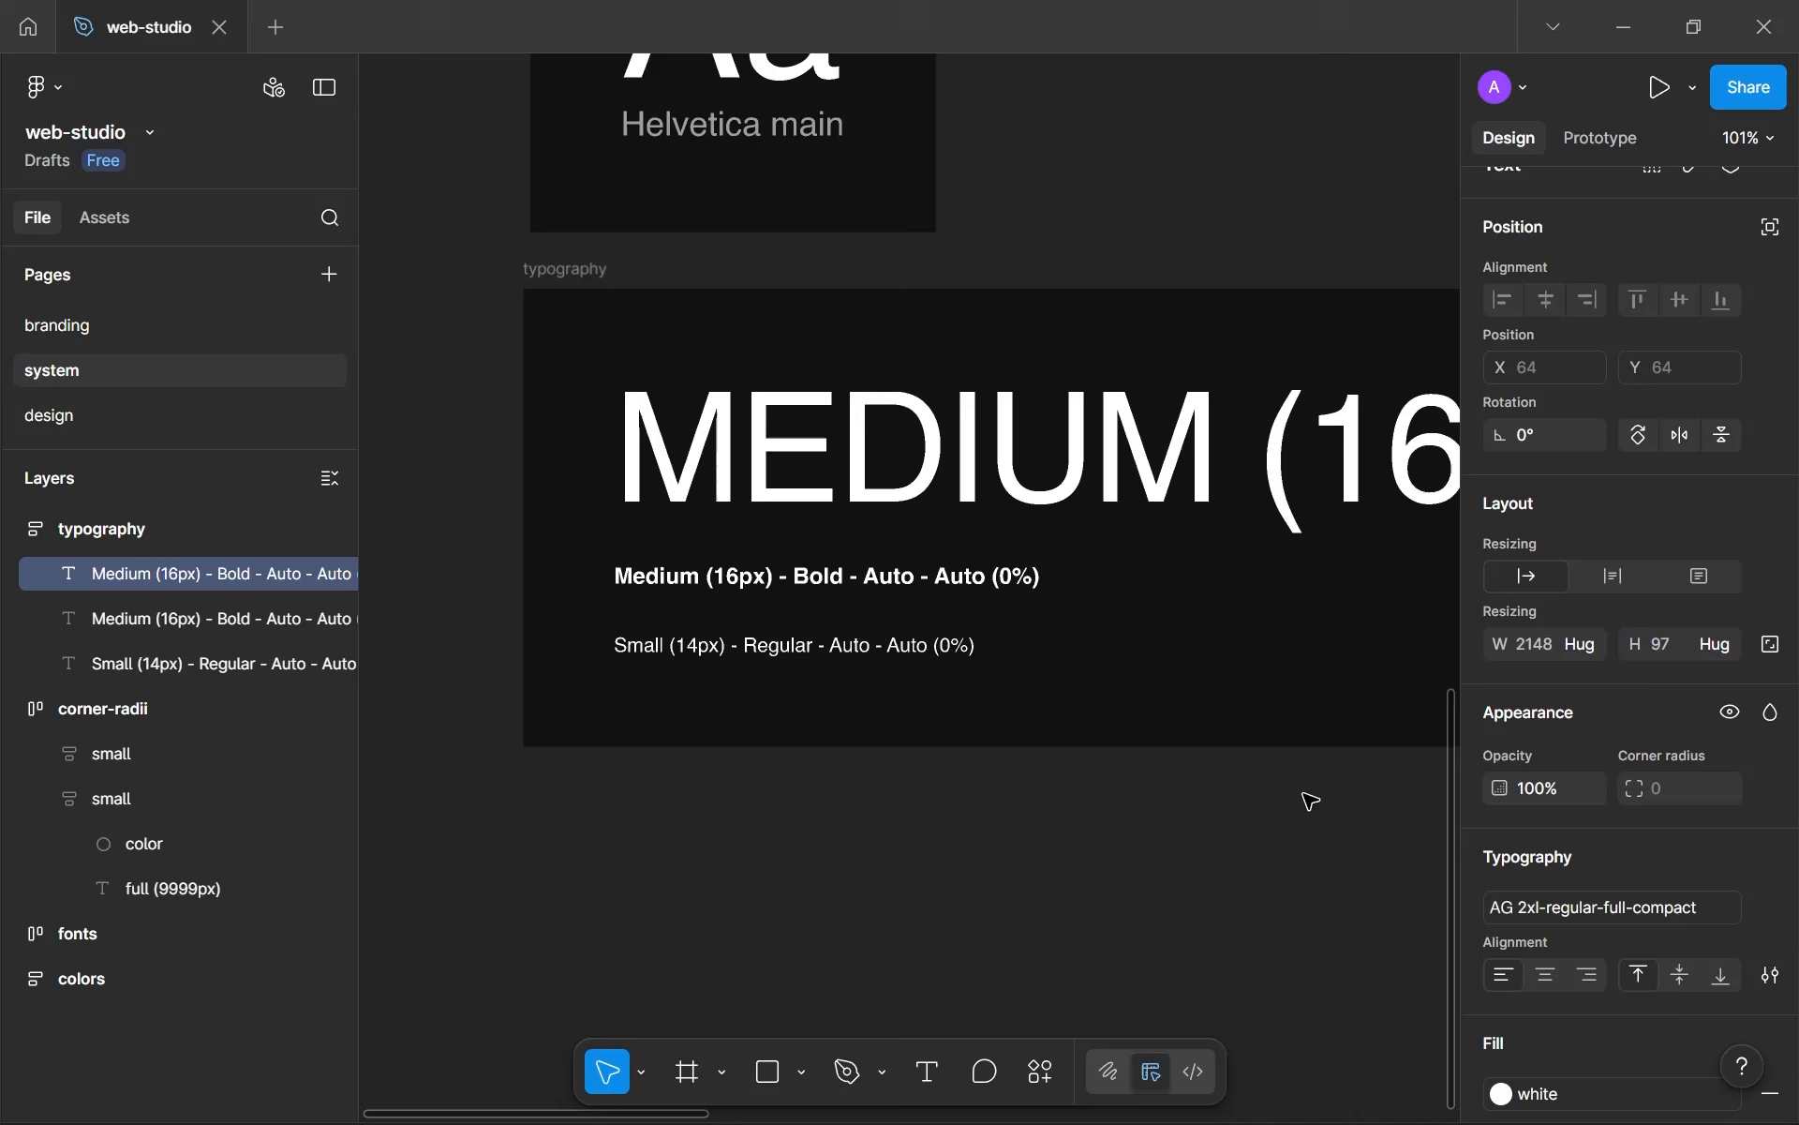
pyautogui.doubleClick(864, 468)
pyautogui.doubleClick(912, 464)
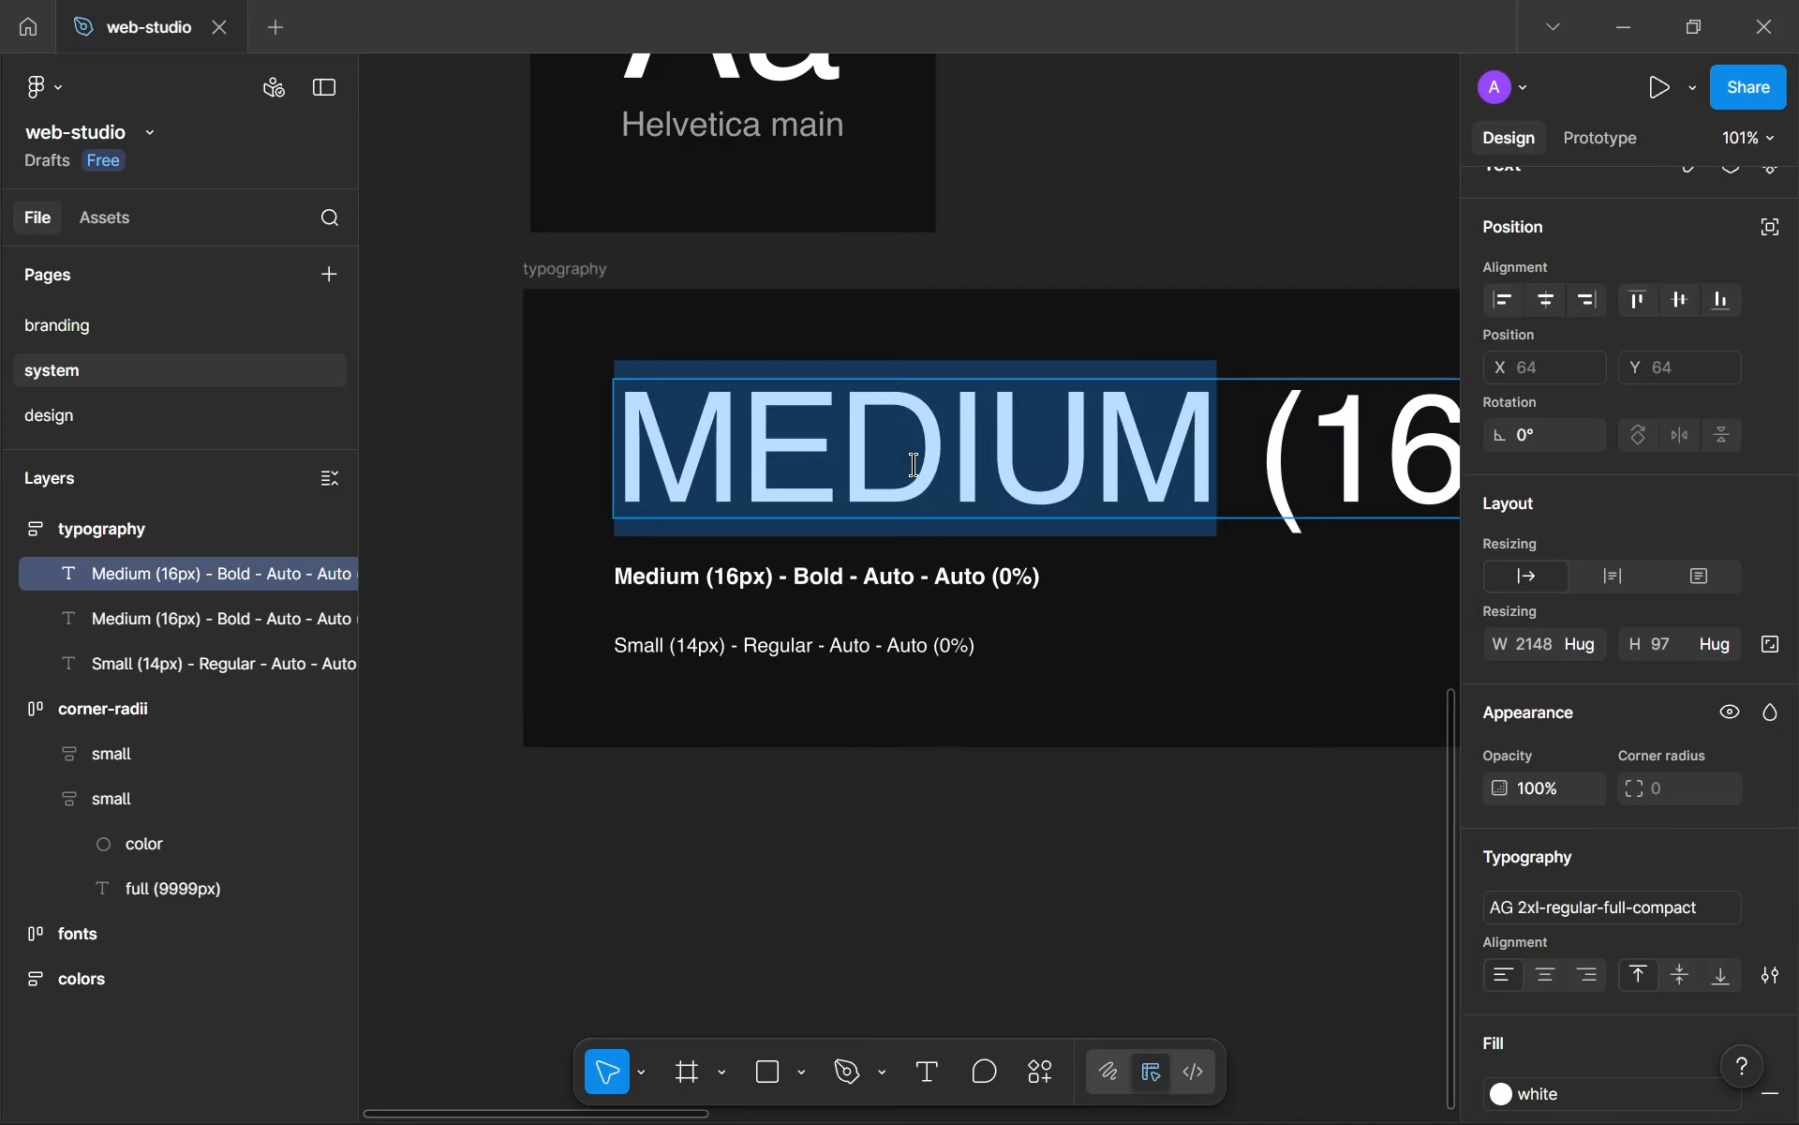
pyautogui.write('2xl')
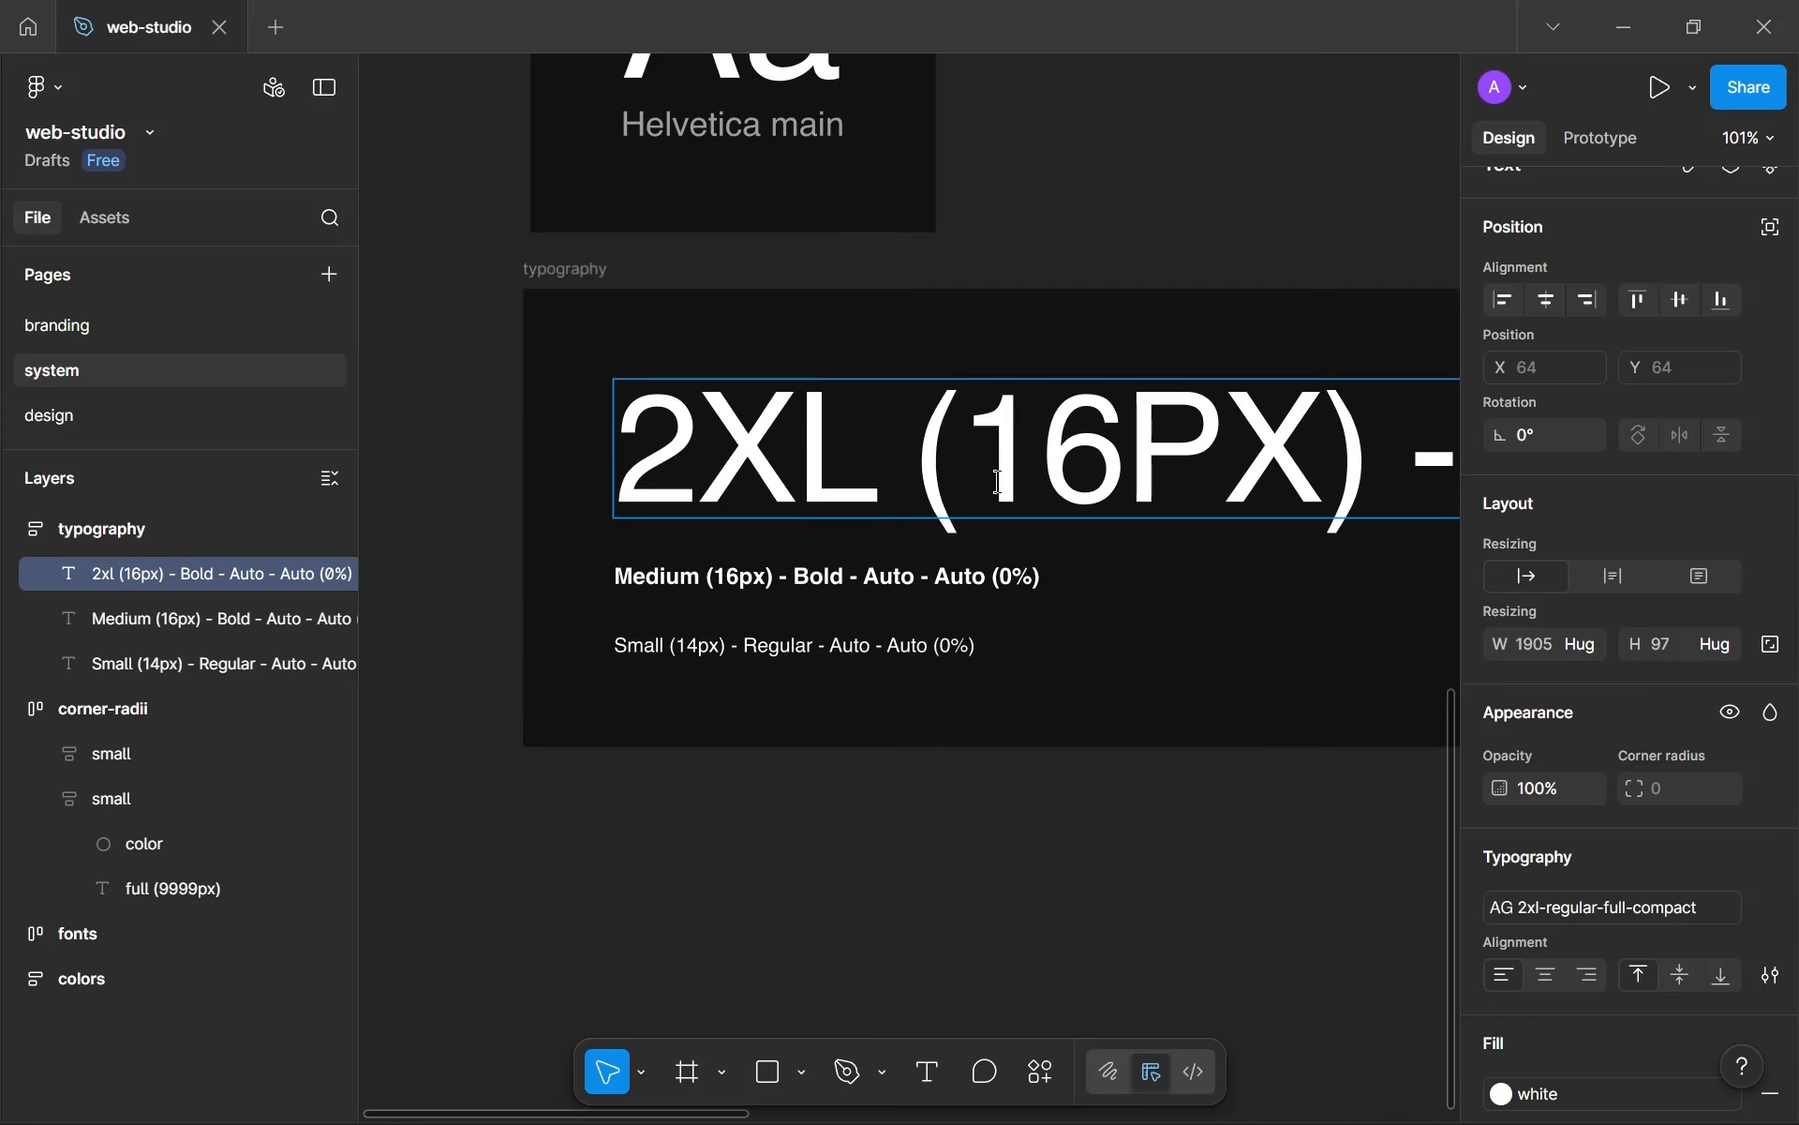
# - Change the pixel size in the 2xl sample's label to 108px
pyautogui.scroll(-2, 998, 482)
pyautogui.moveTo(1066, 483); pyautogui.dragTo(984, 480)
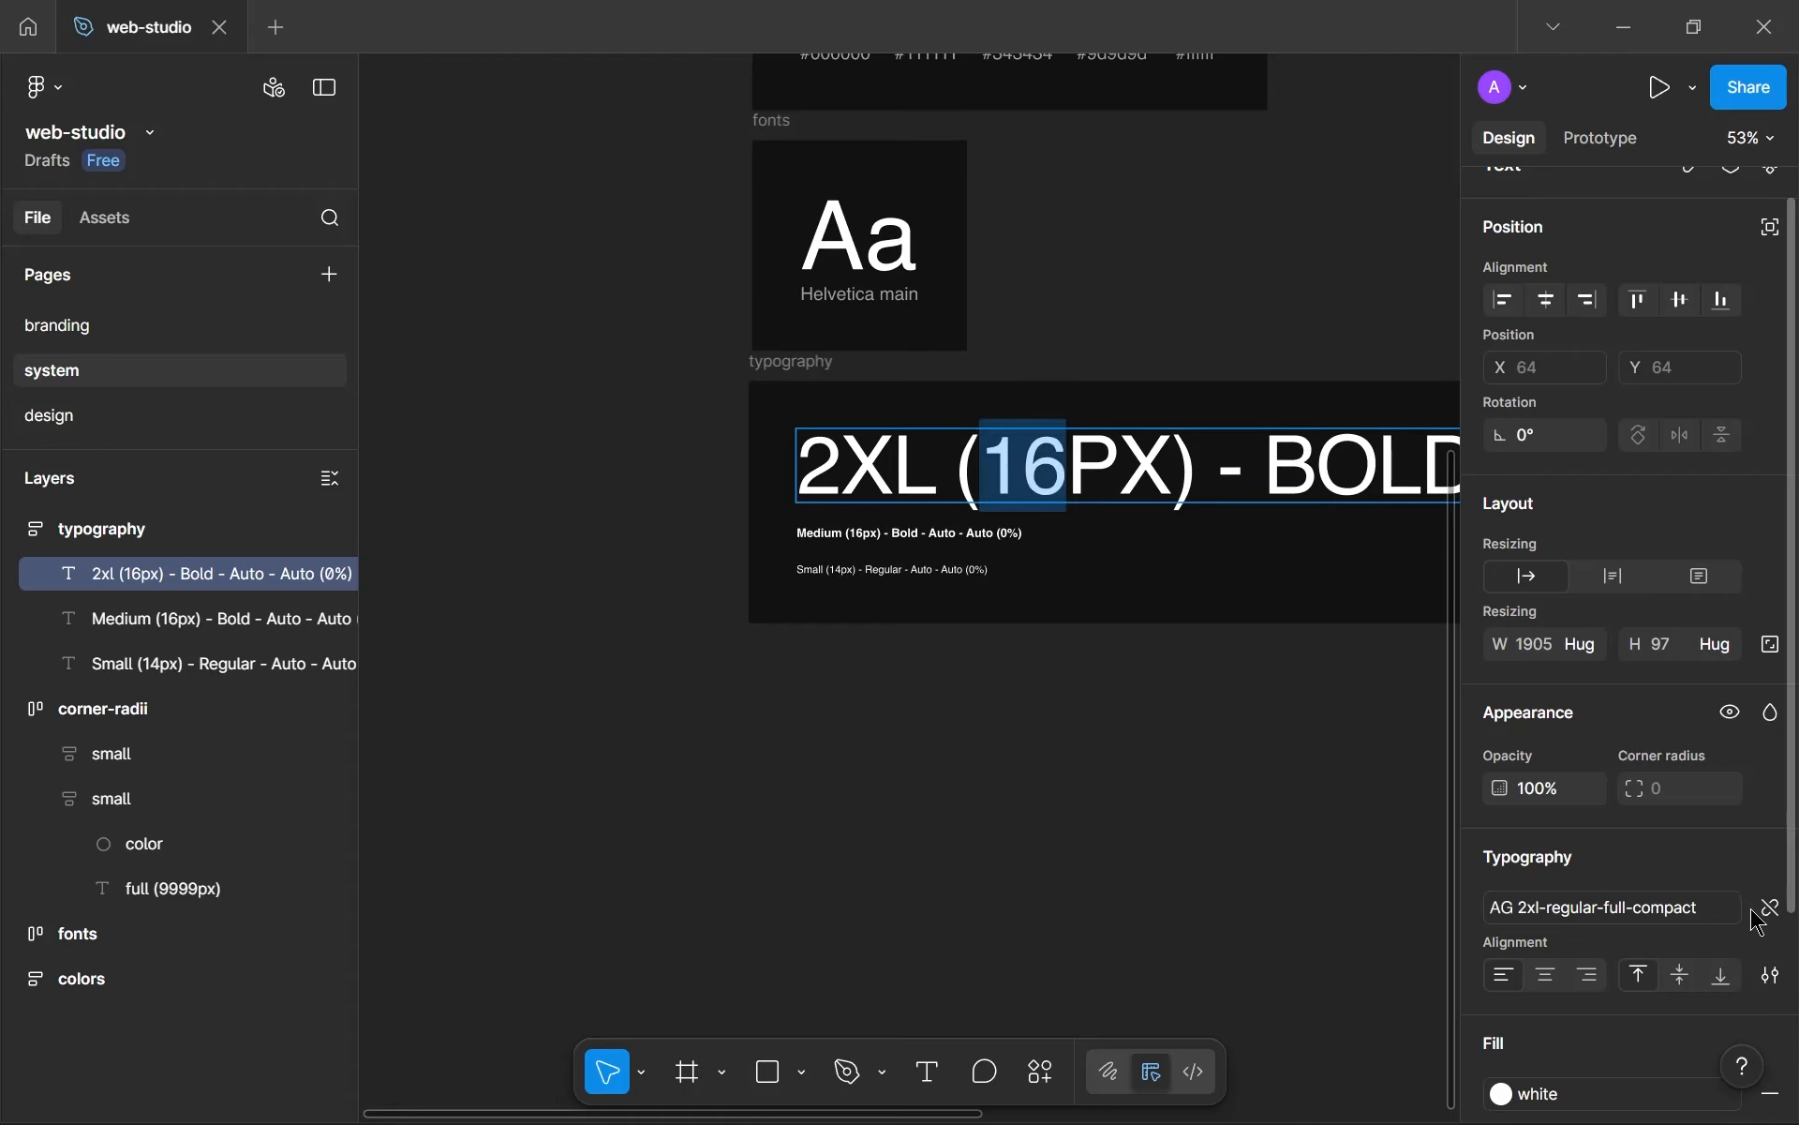
pyautogui.click(1768, 907)
pyautogui.hotkey('ctrl', 'z')
pyautogui.click(1075, 444)
pyautogui.press('BackSpace')
pyautogui.write('08')
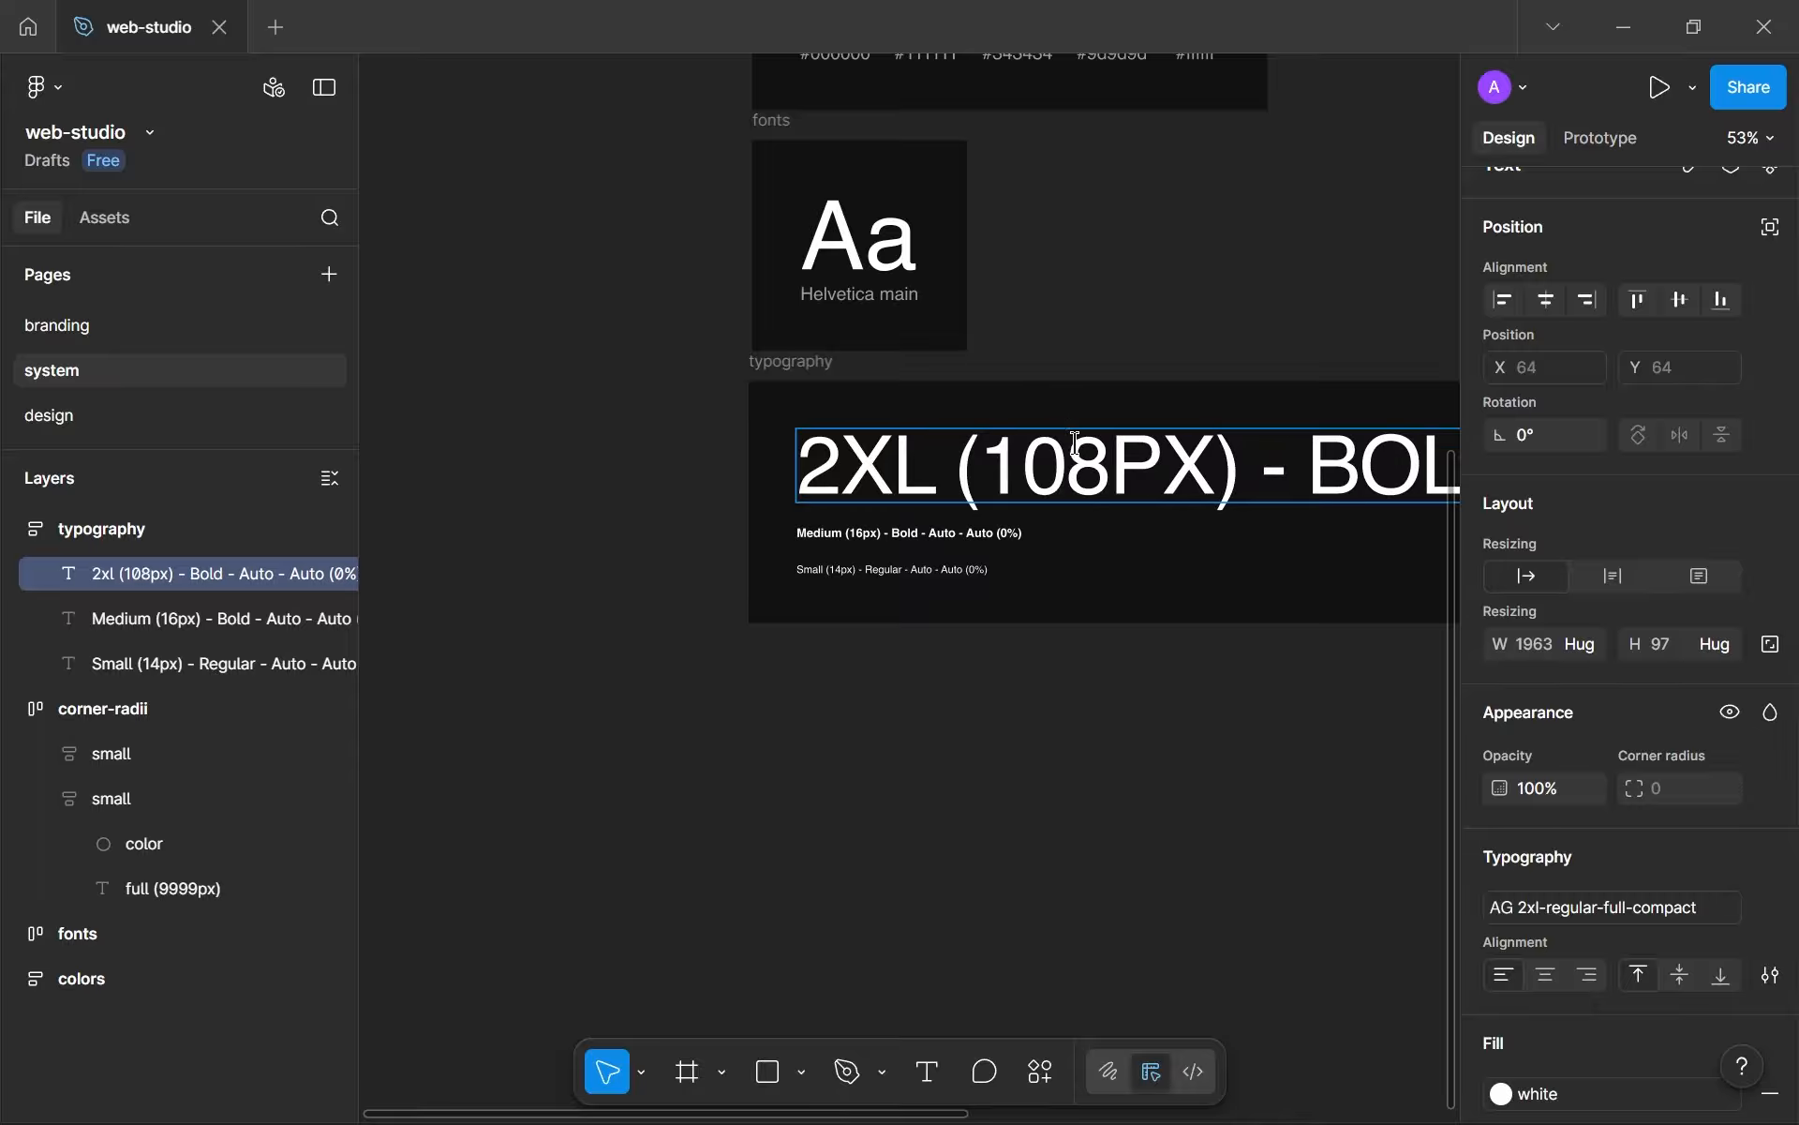
# - Replace the weight "Bold" with "Regular" in the 108px sample's label
pyautogui.scroll(-3, 1186, 450)
pyautogui.doubleClick(1315, 446)
pyautogui.write('r')
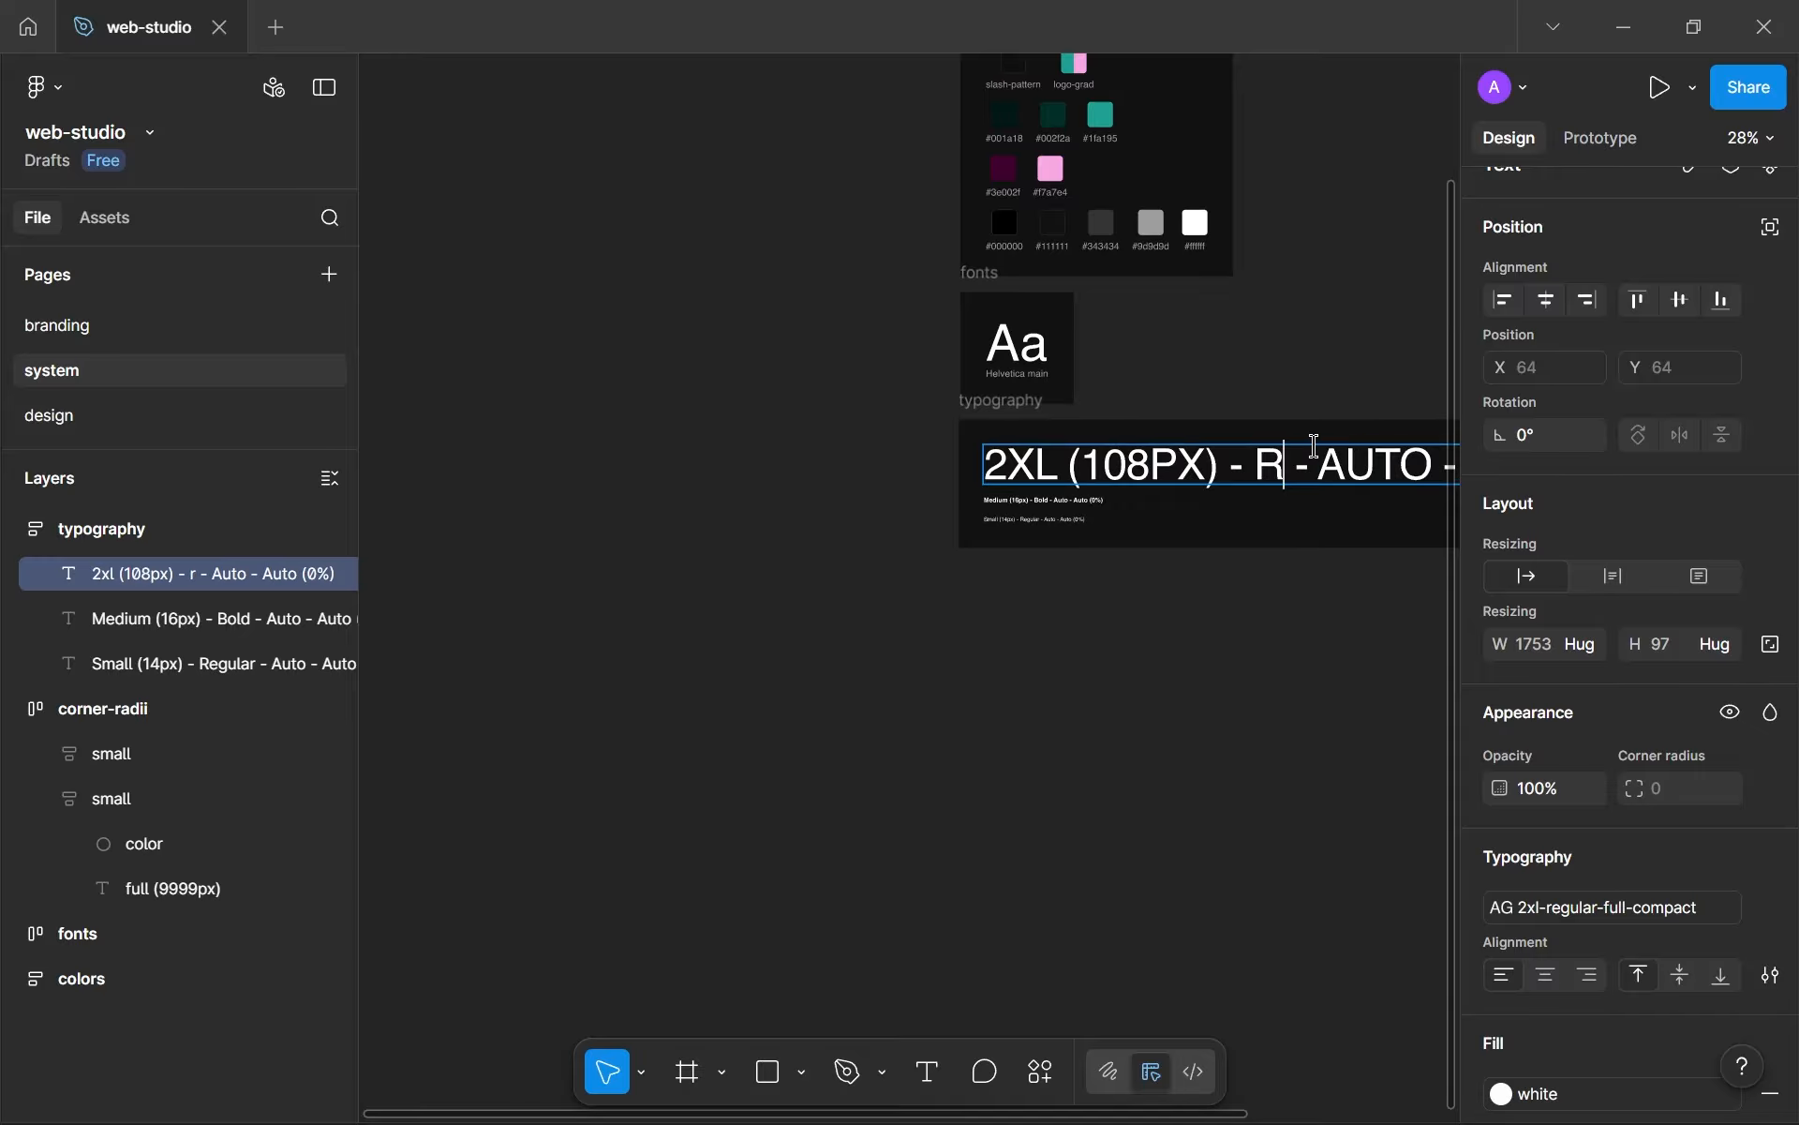
pyautogui.write('e')
pyautogui.press('BackSpace')
pyautogui.press('BackSpace')
pyautogui.write('Regular')
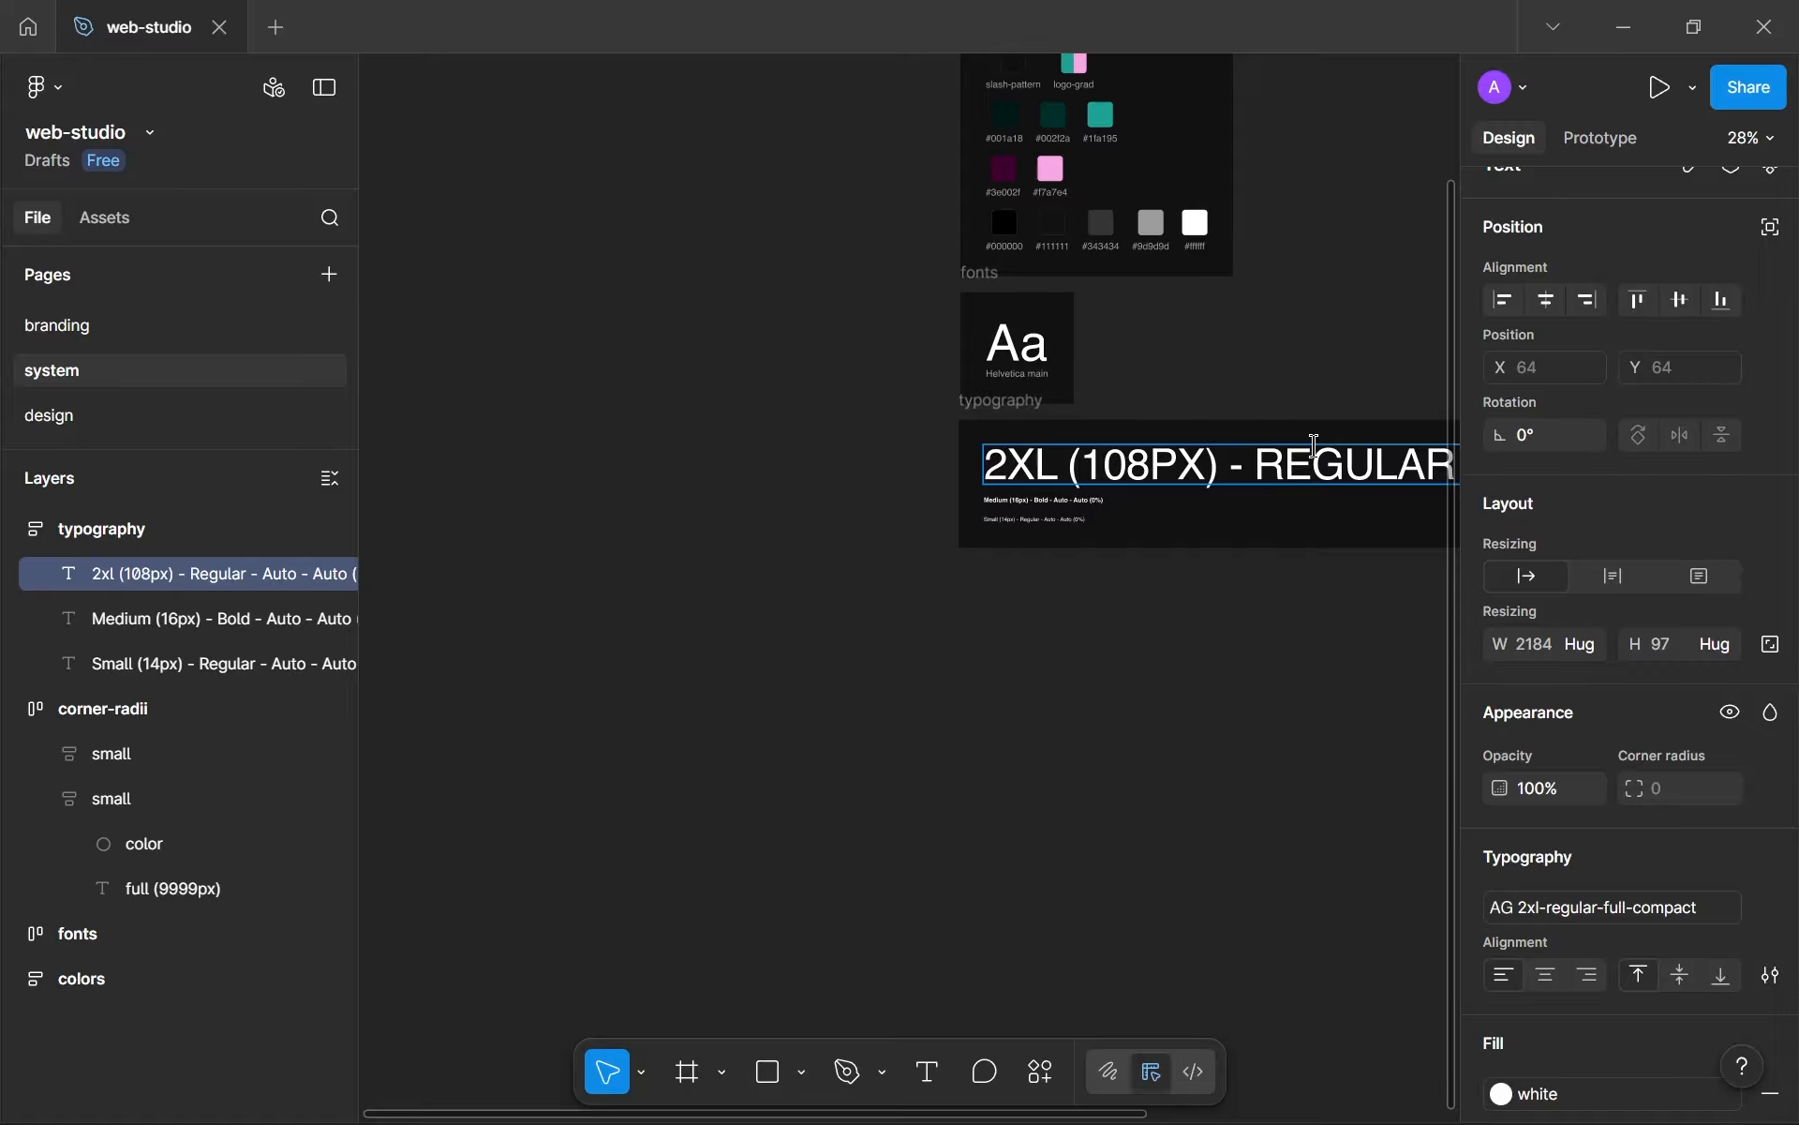
# - Capitalize the size name at the start of the 108px sample as "2XL"
pyautogui.doubleClick(1044, 462)
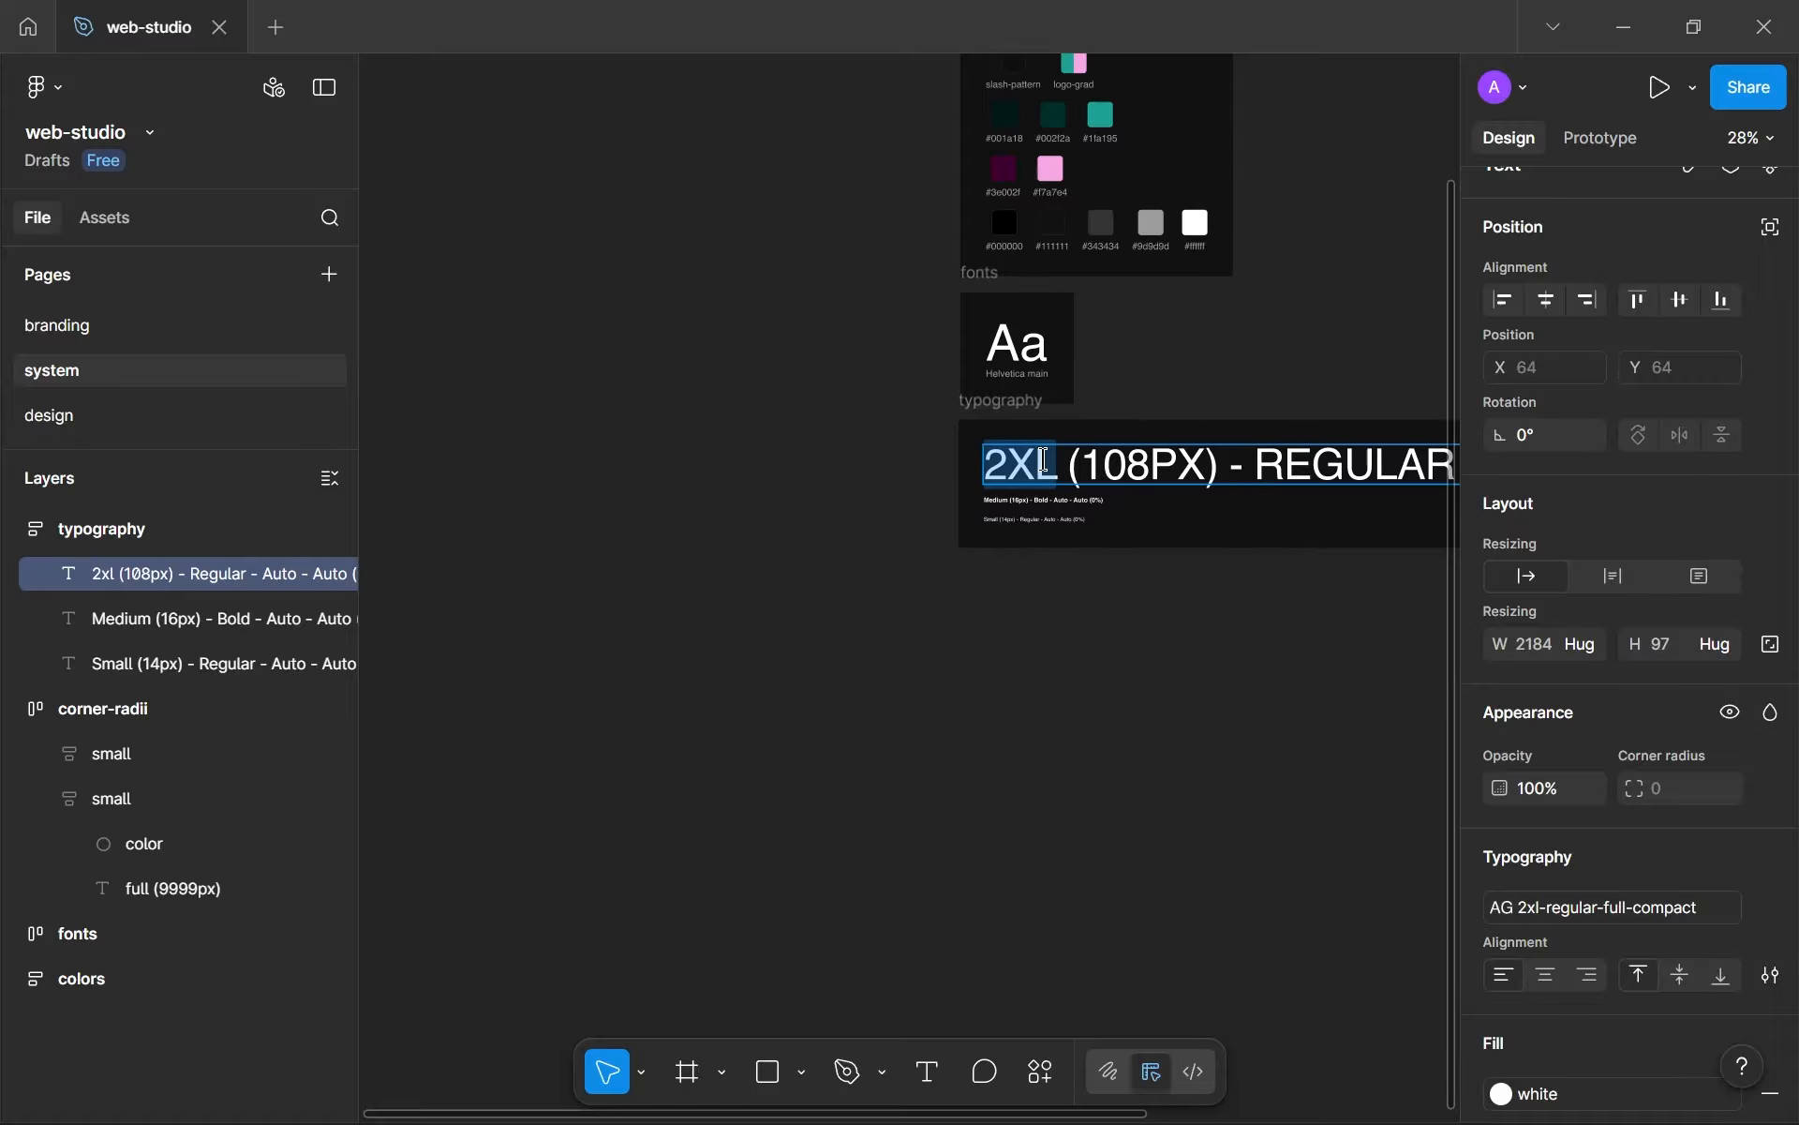
pyautogui.write('2XL')
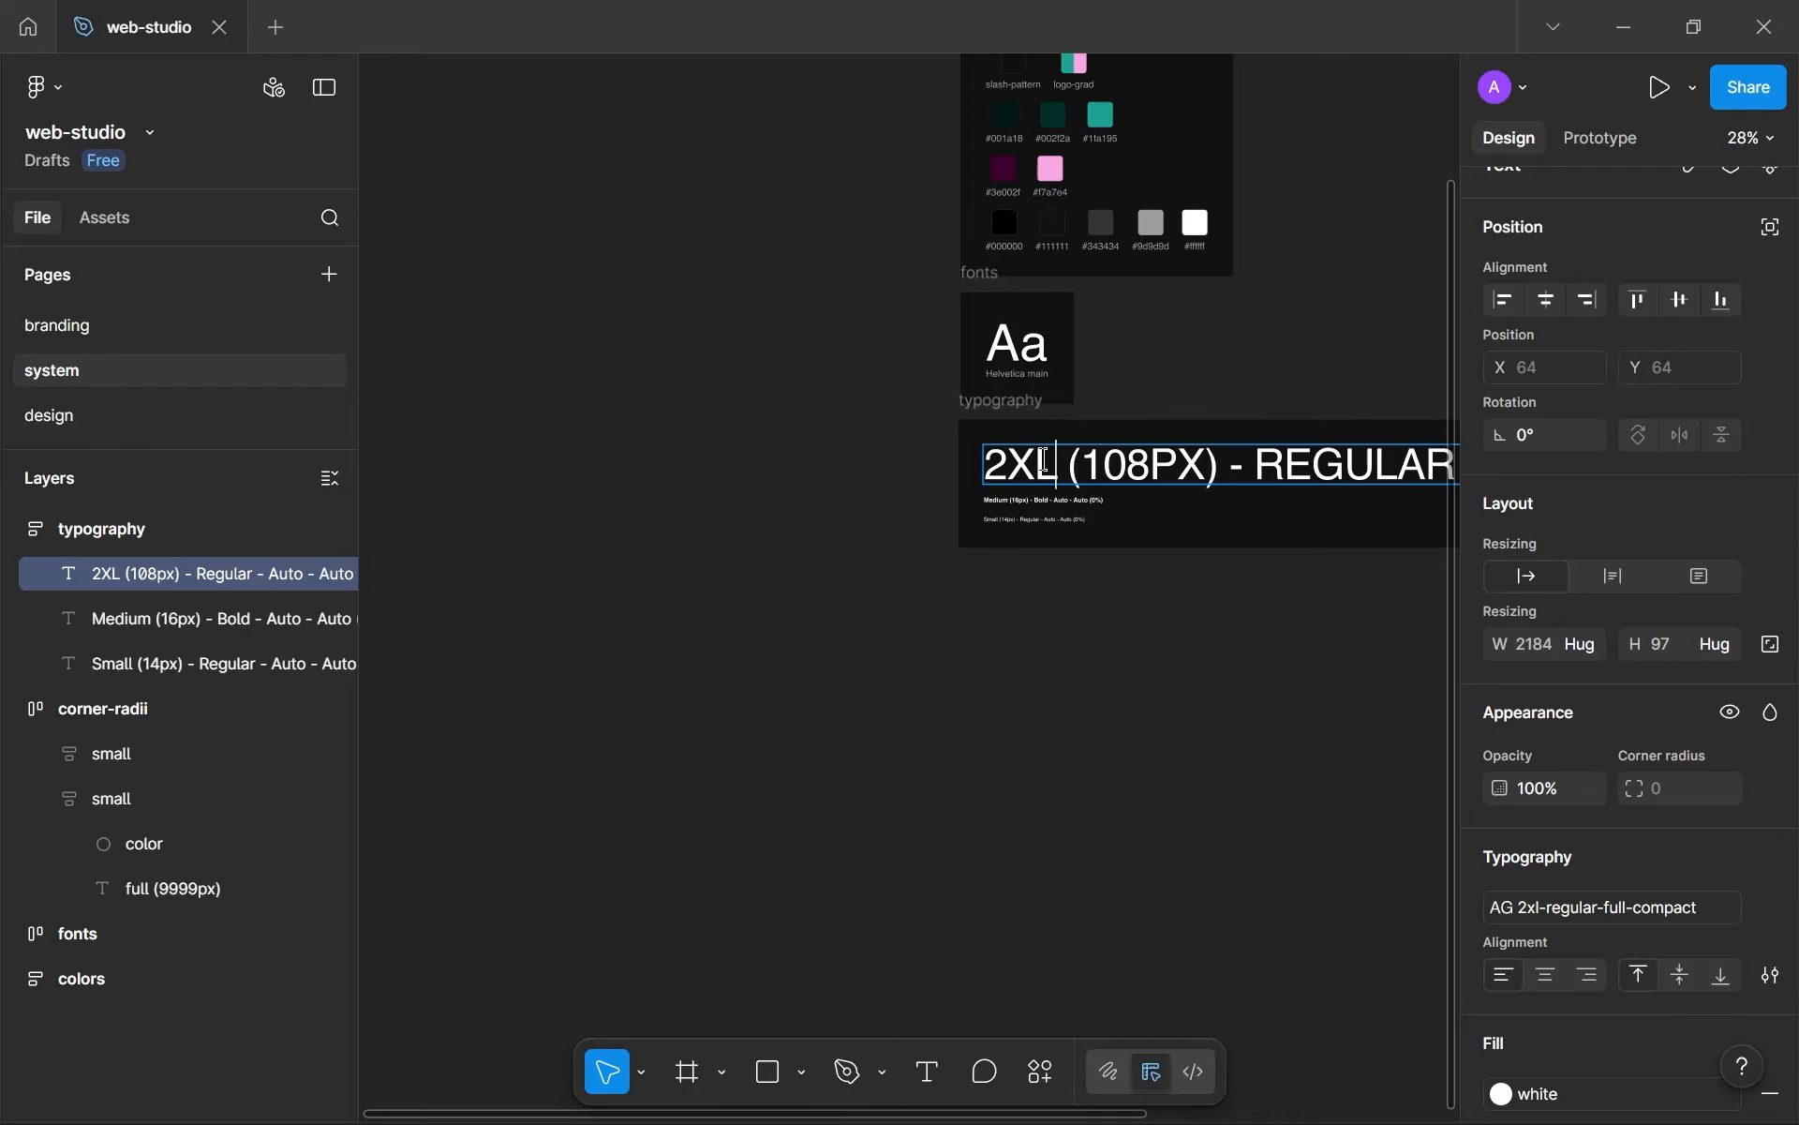
pyautogui.press('Escape')
# - Replace the first "Auto" in the 2XL sample, the line height, with "Full (90%)"
pyautogui.scroll(5, 1305, 526)
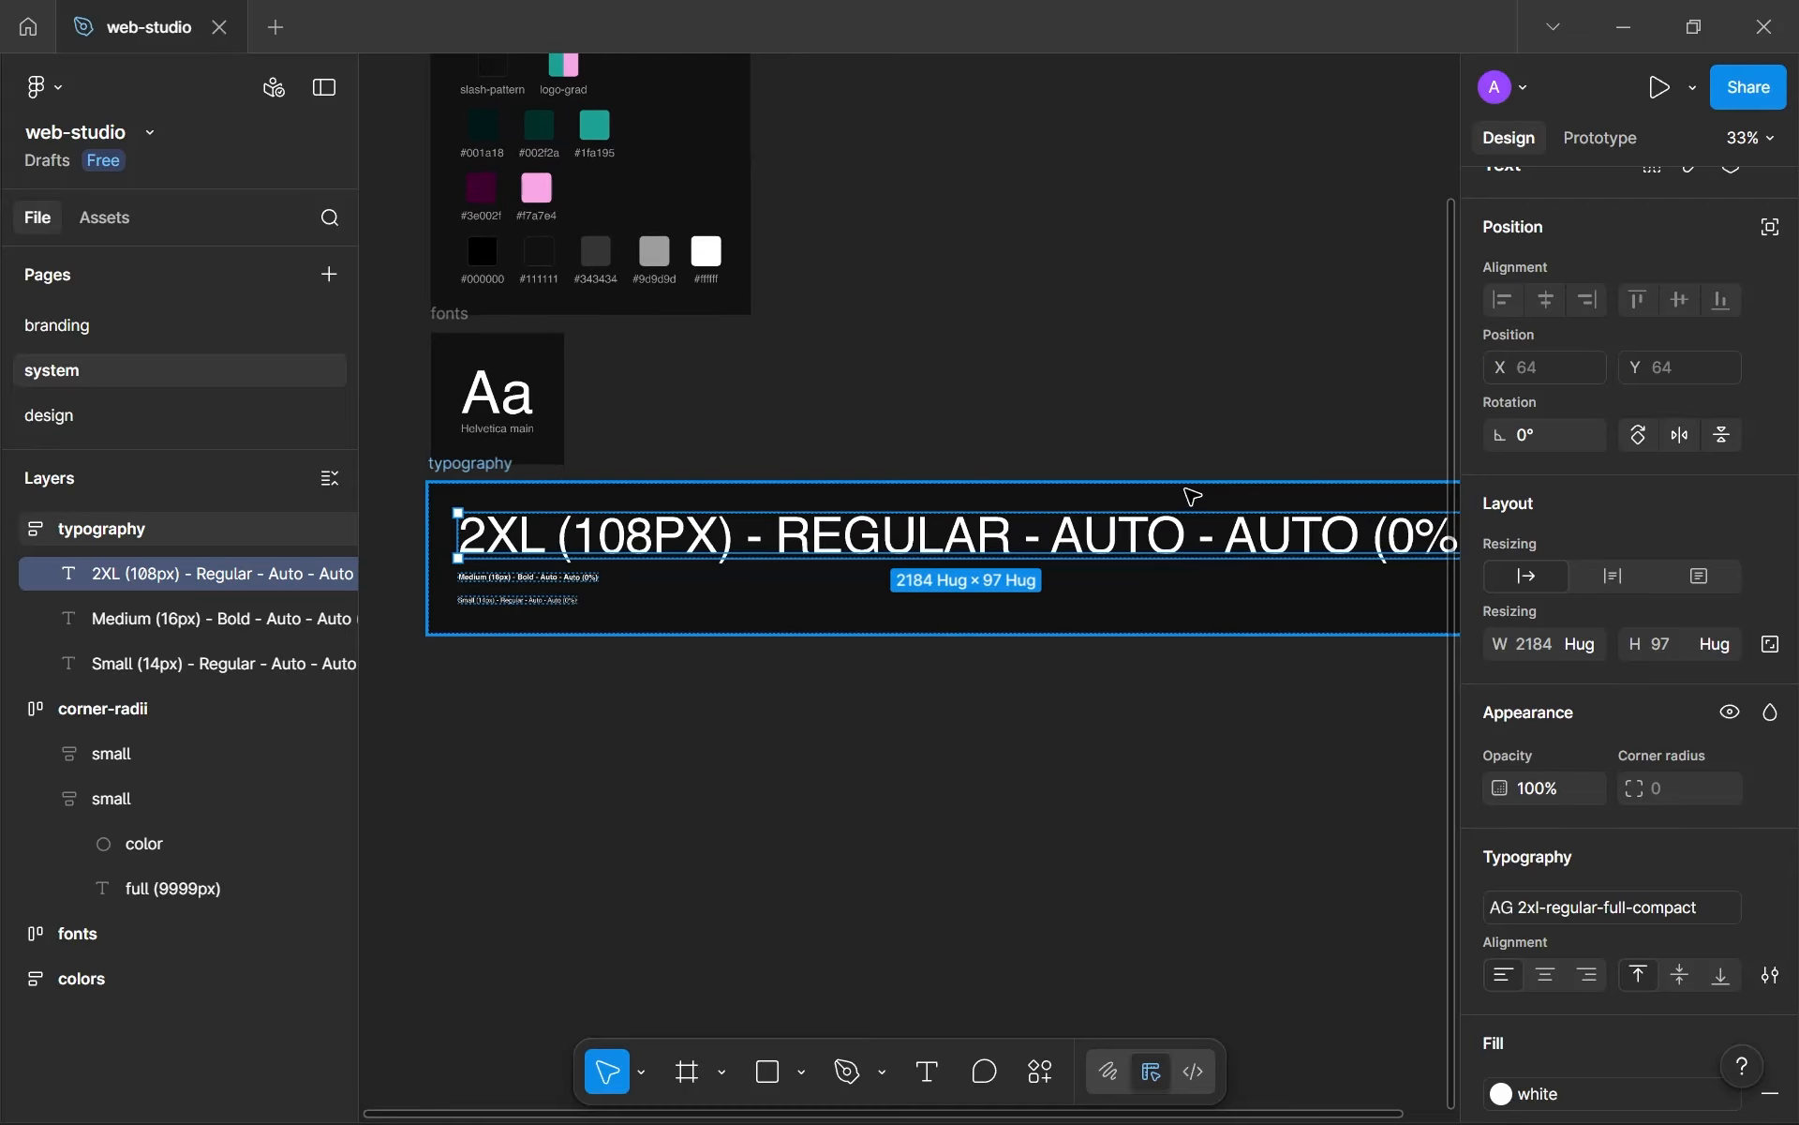
pyautogui.doubleClick(1152, 563)
pyautogui.doubleClick(1125, 563)
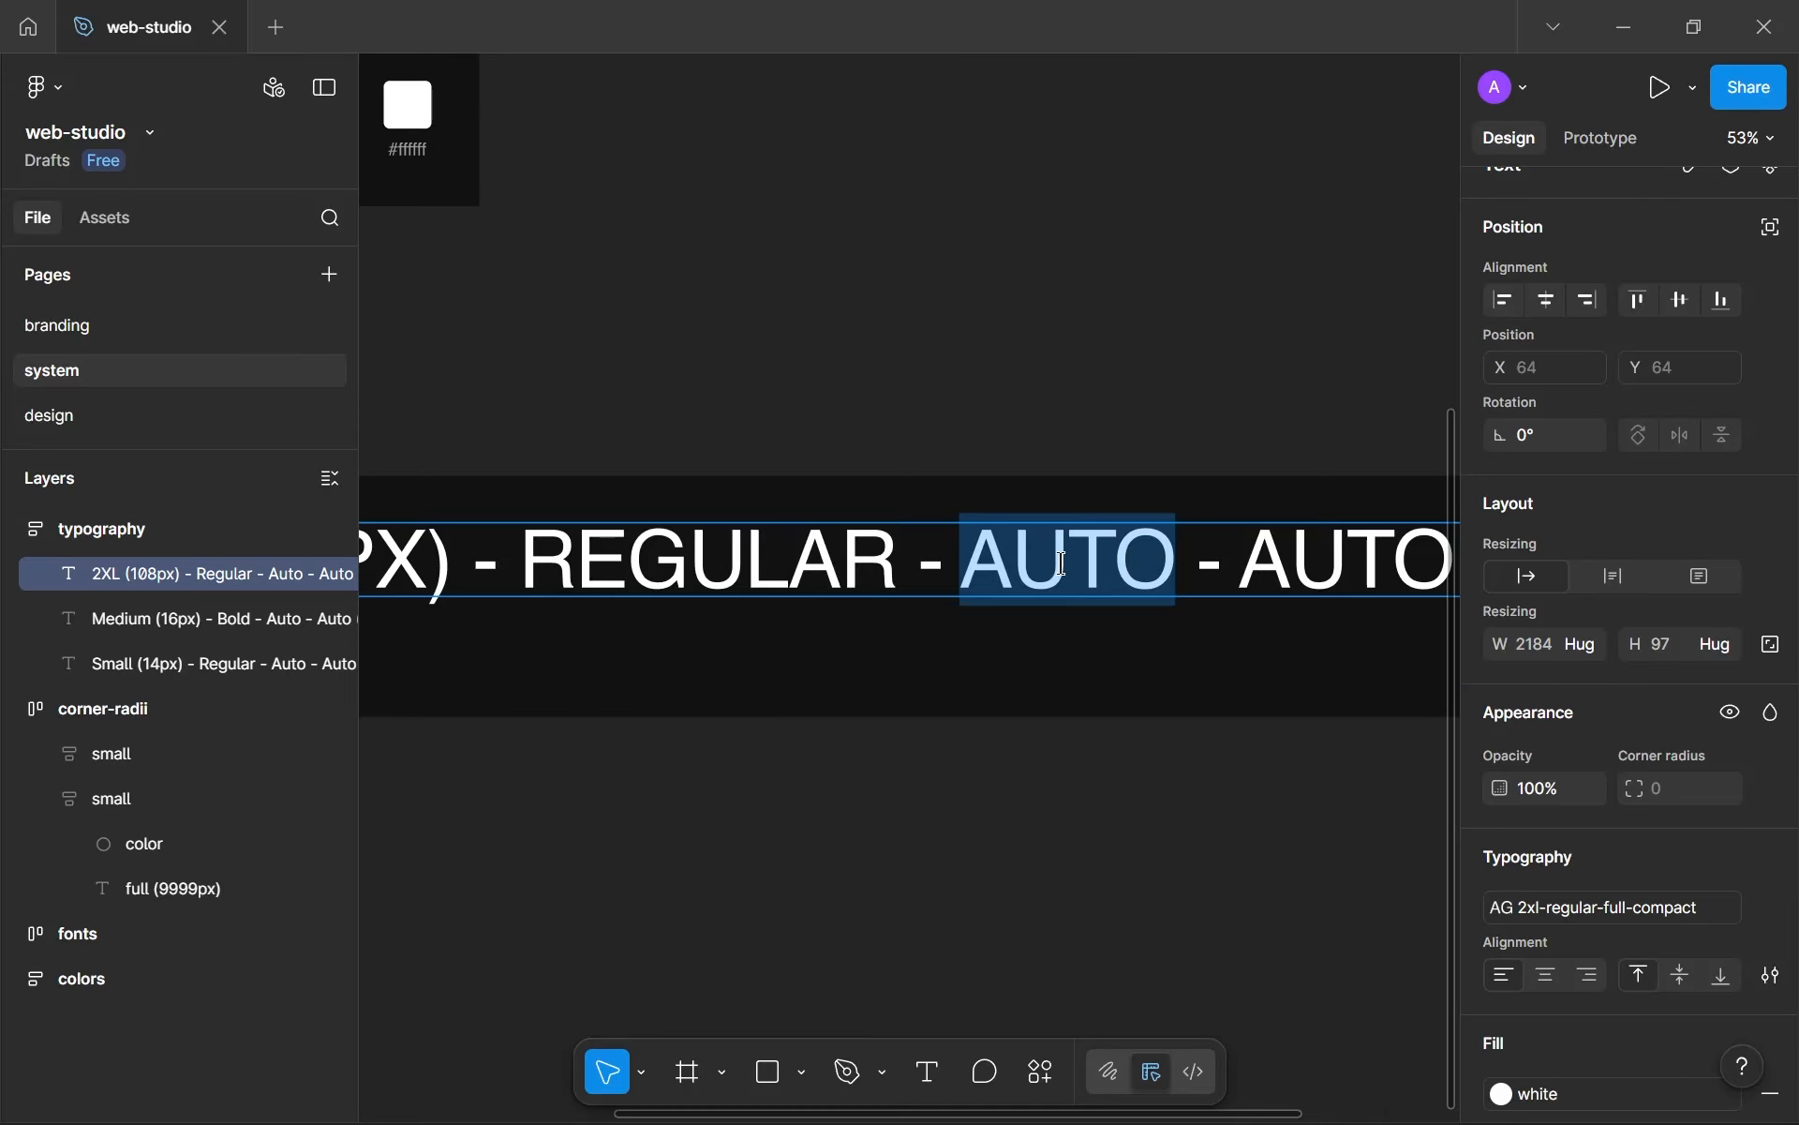
pyautogui.scroll(-4, 1078, 564)
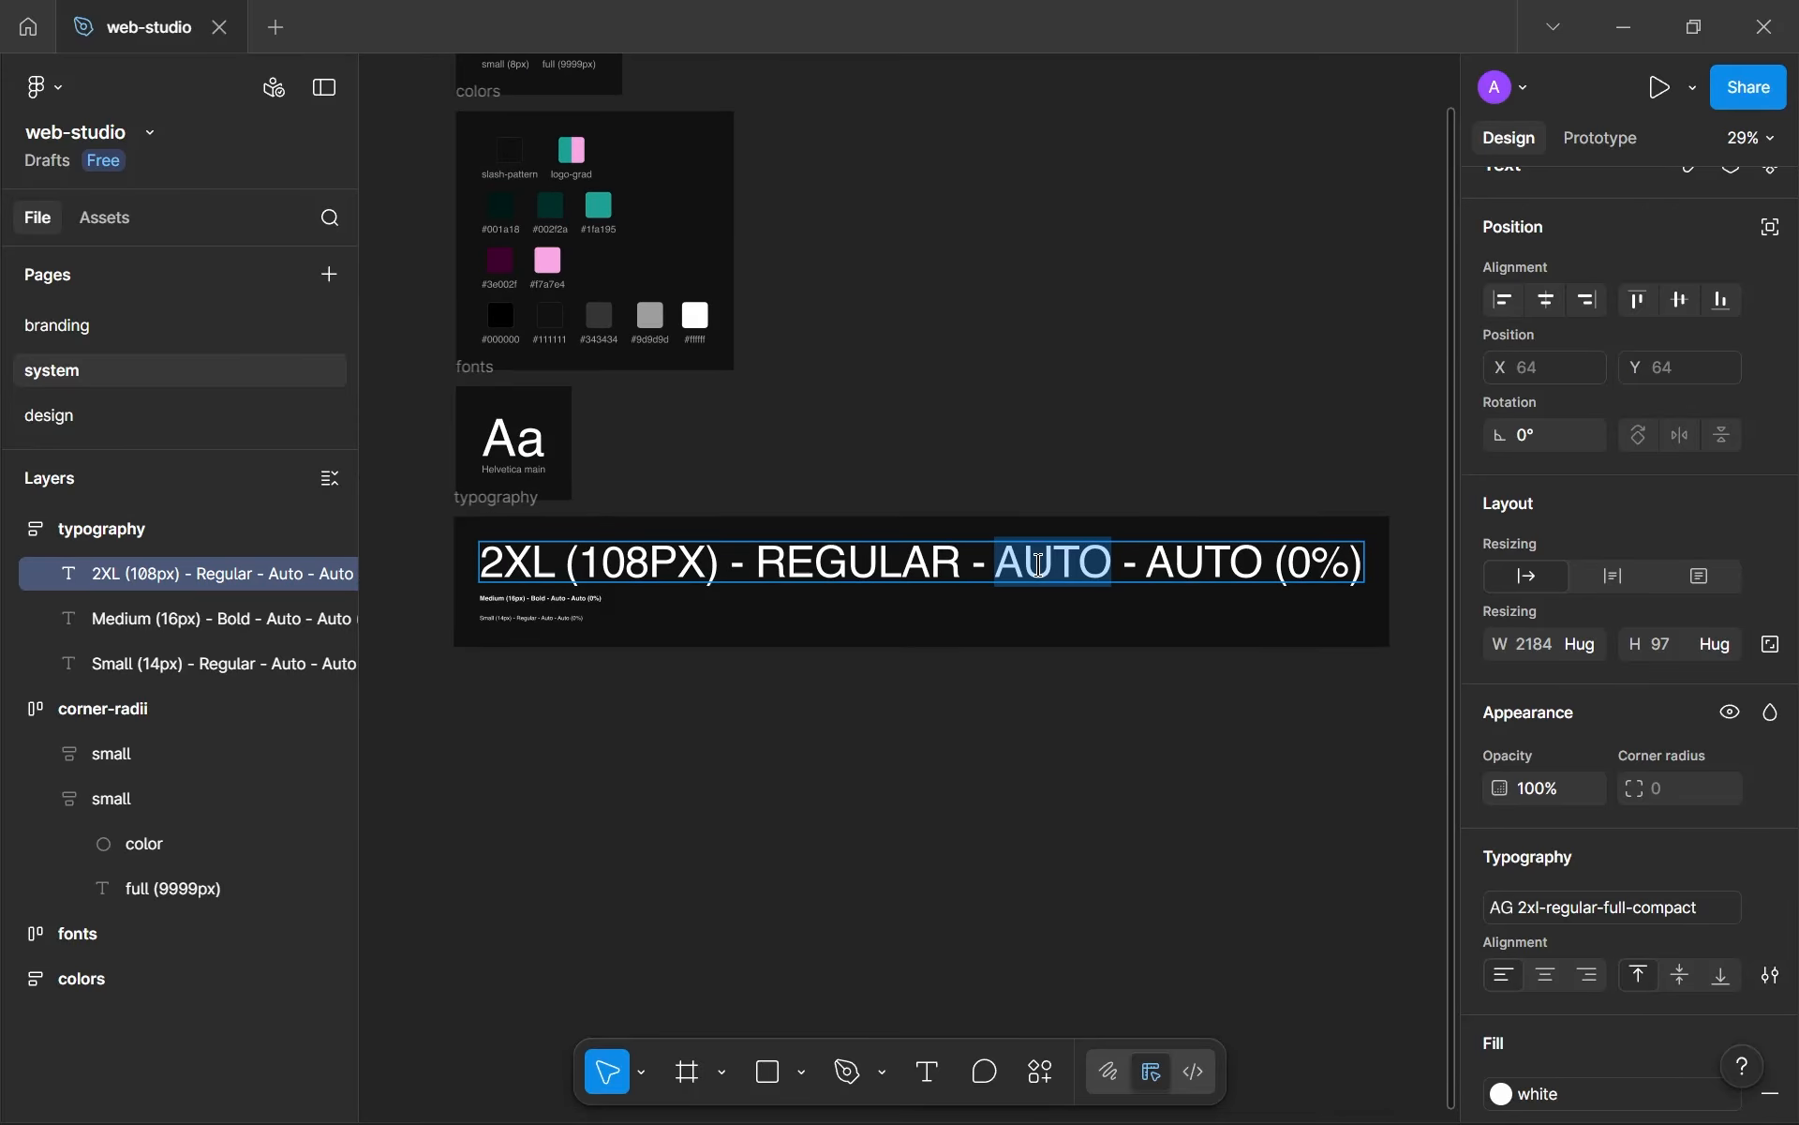
pyautogui.write('fULL (90')
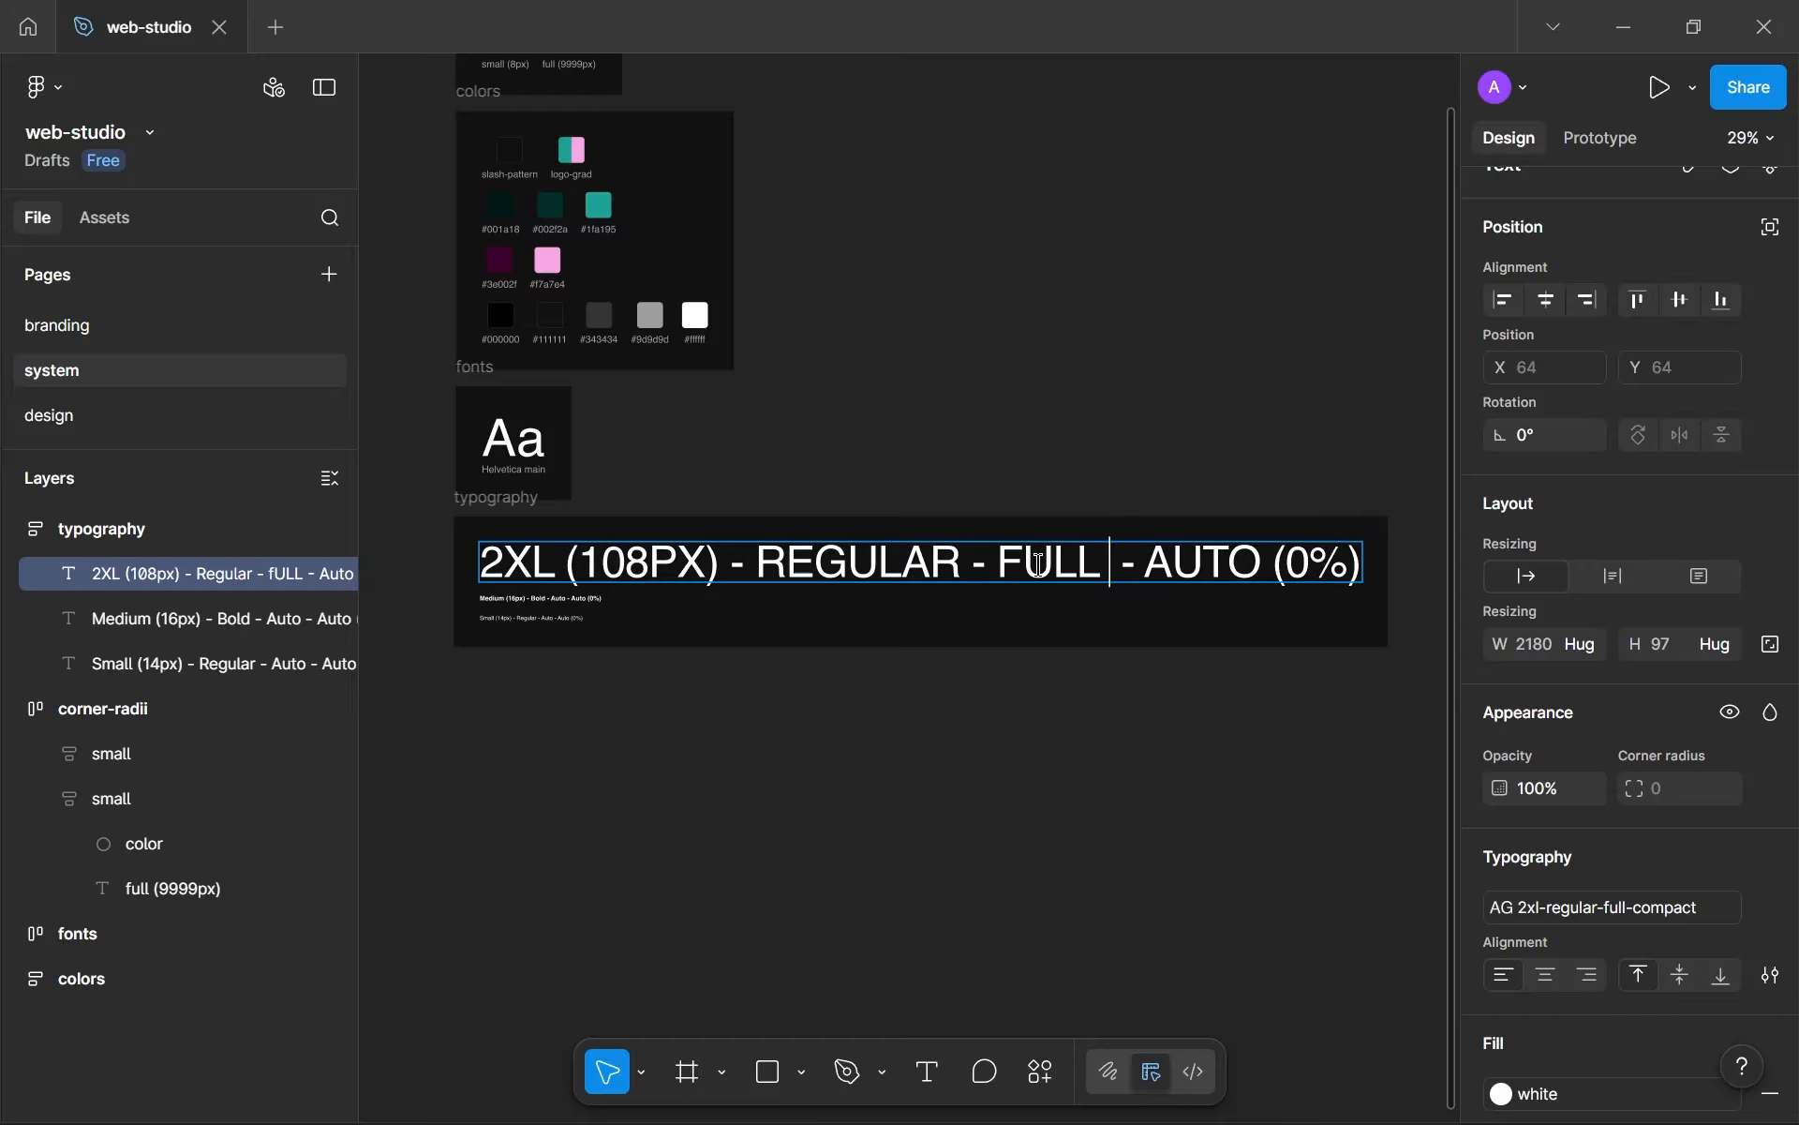
pyautogui.write('%)')
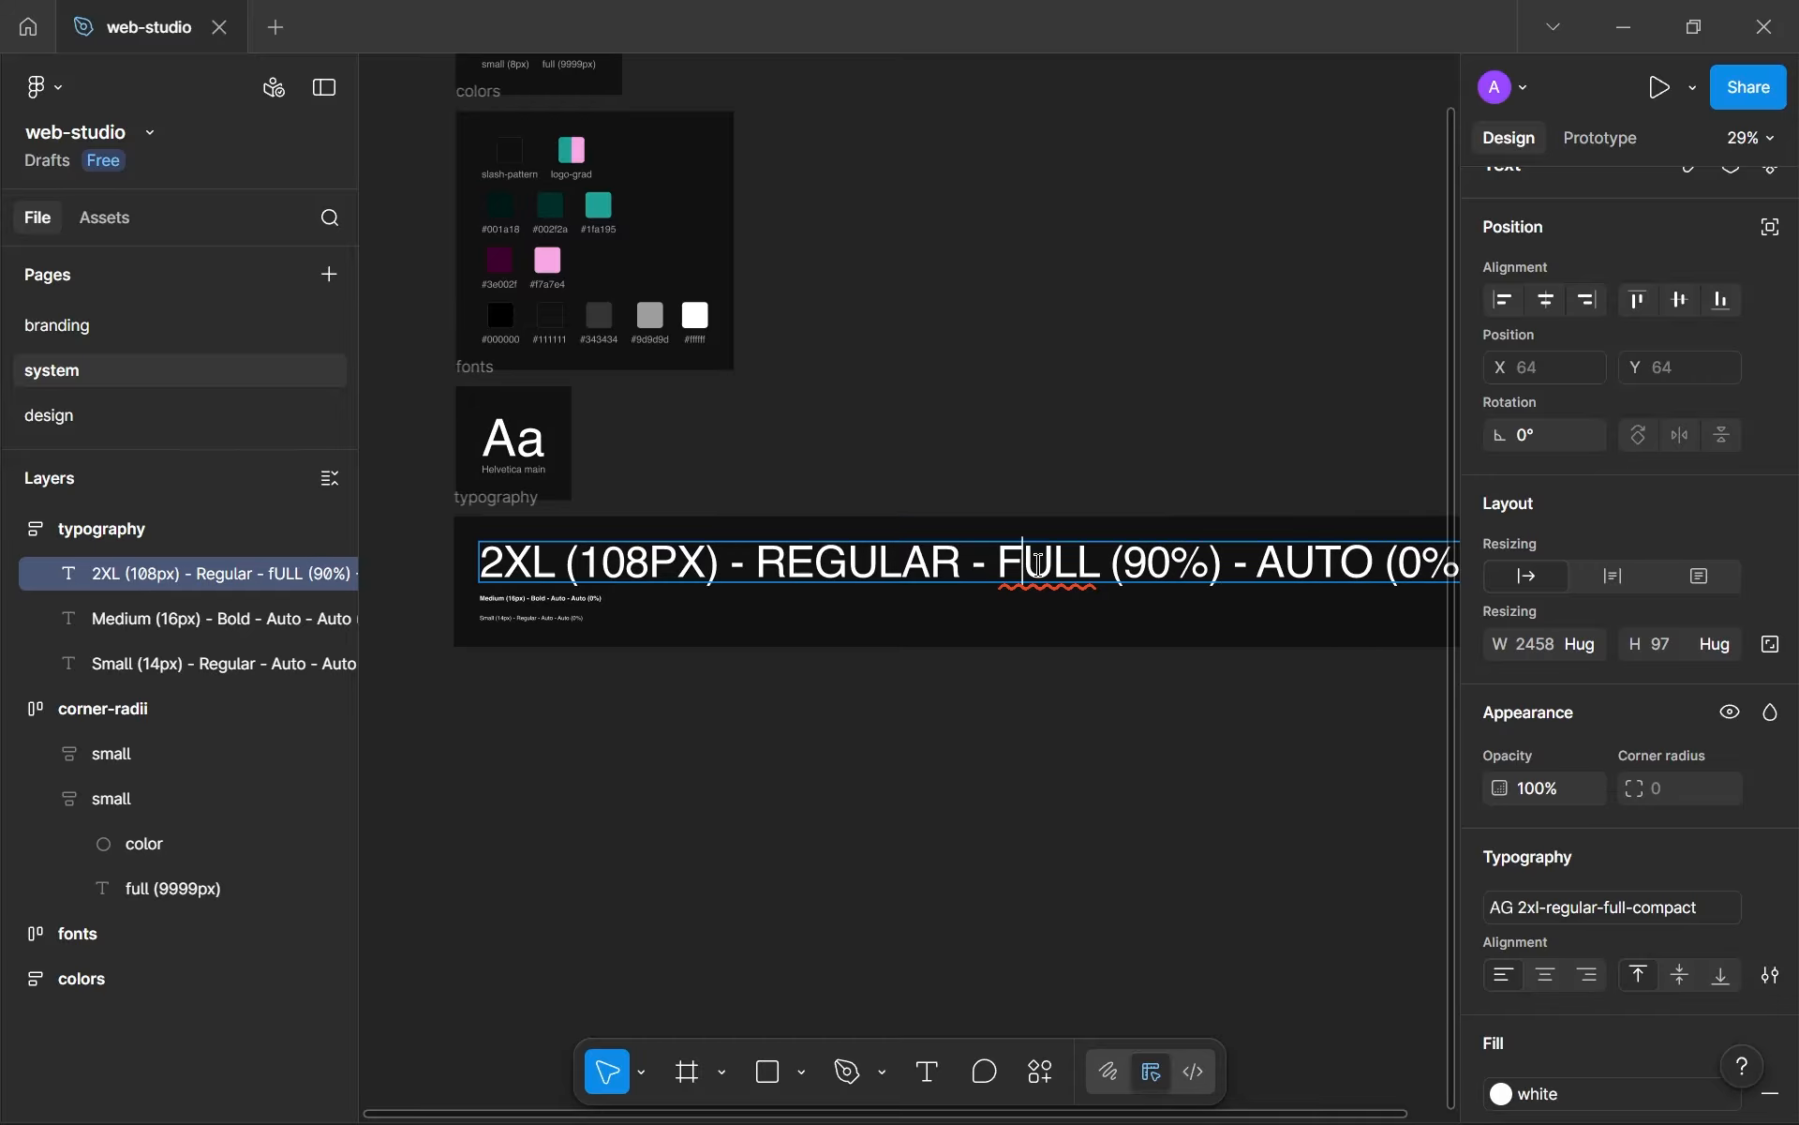
pyautogui.doubleClick(1039, 563)
pyautogui.write('Full')
# - Change the letter spacing part of the 2XL sample to "Compact (-2%)"
pyautogui.hscroll(5, 1039, 563)
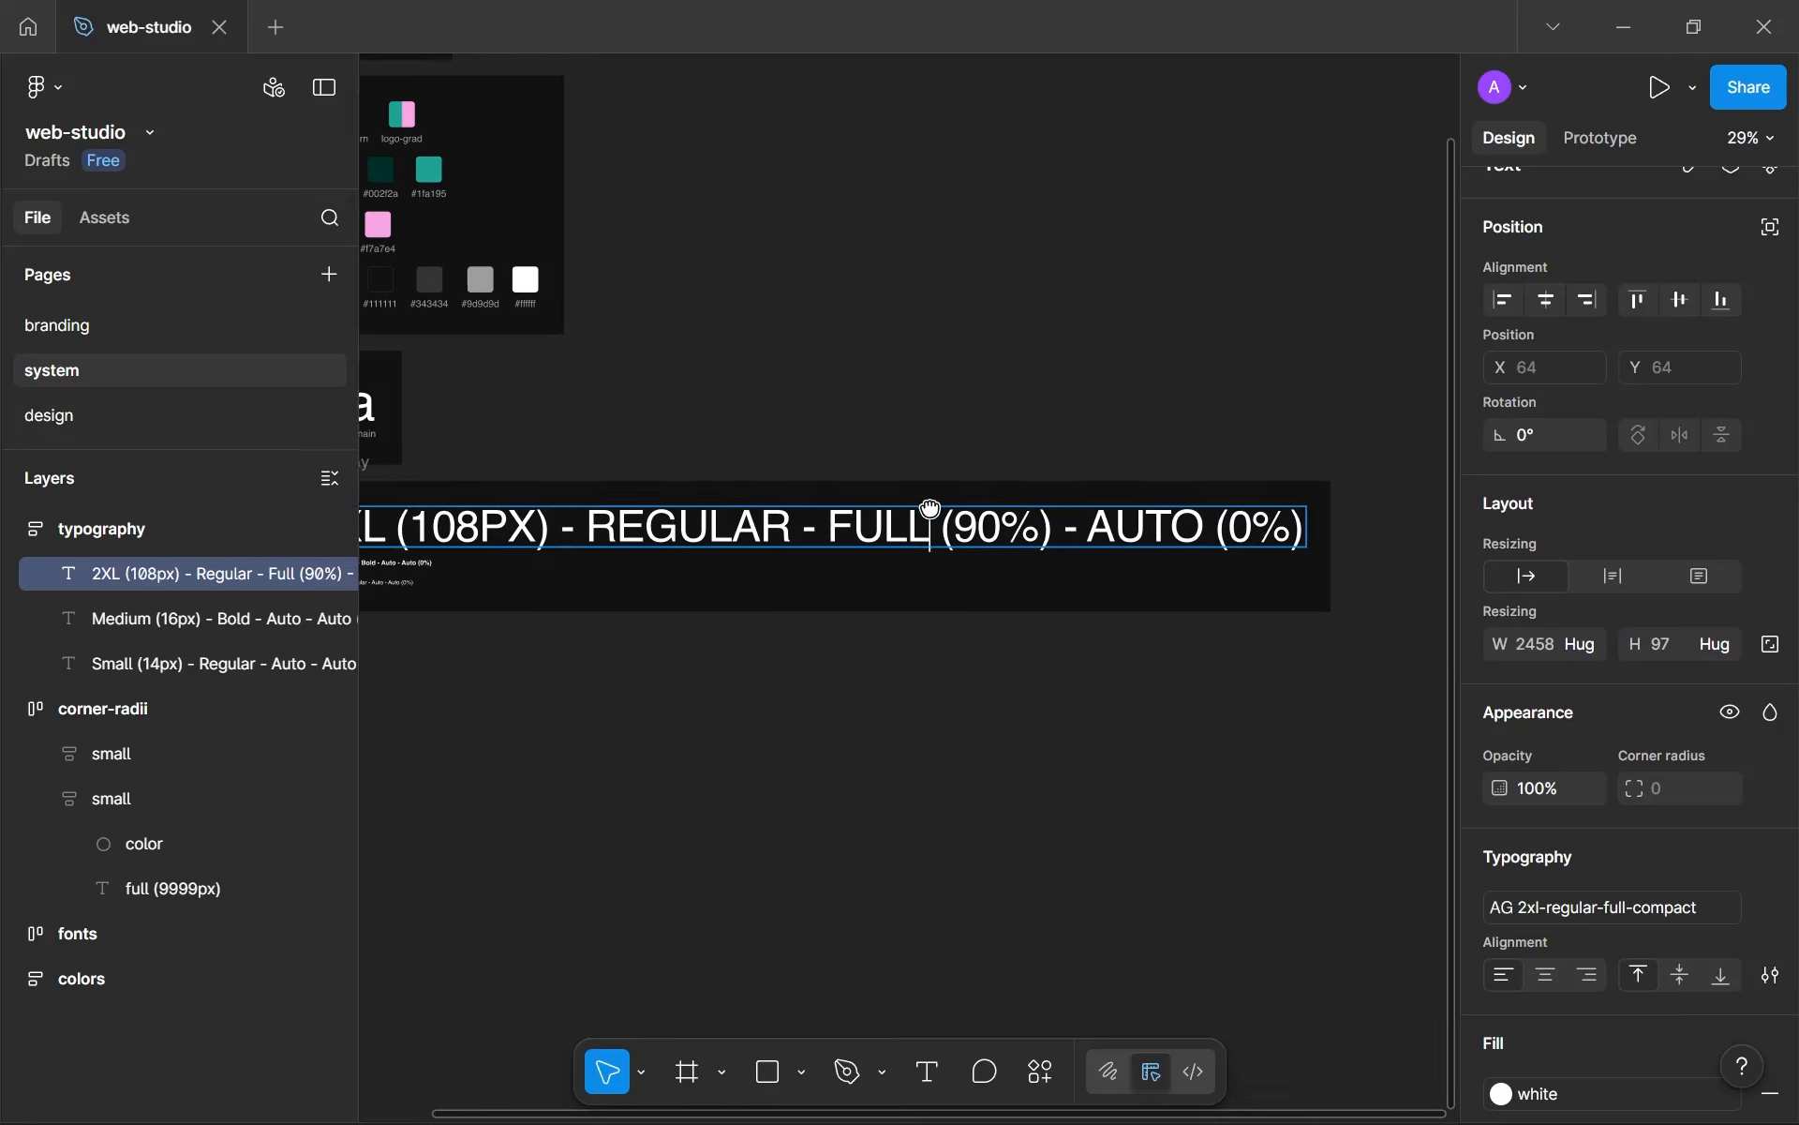
pyautogui.doubleClick(1051, 559)
pyautogui.write('Compact')
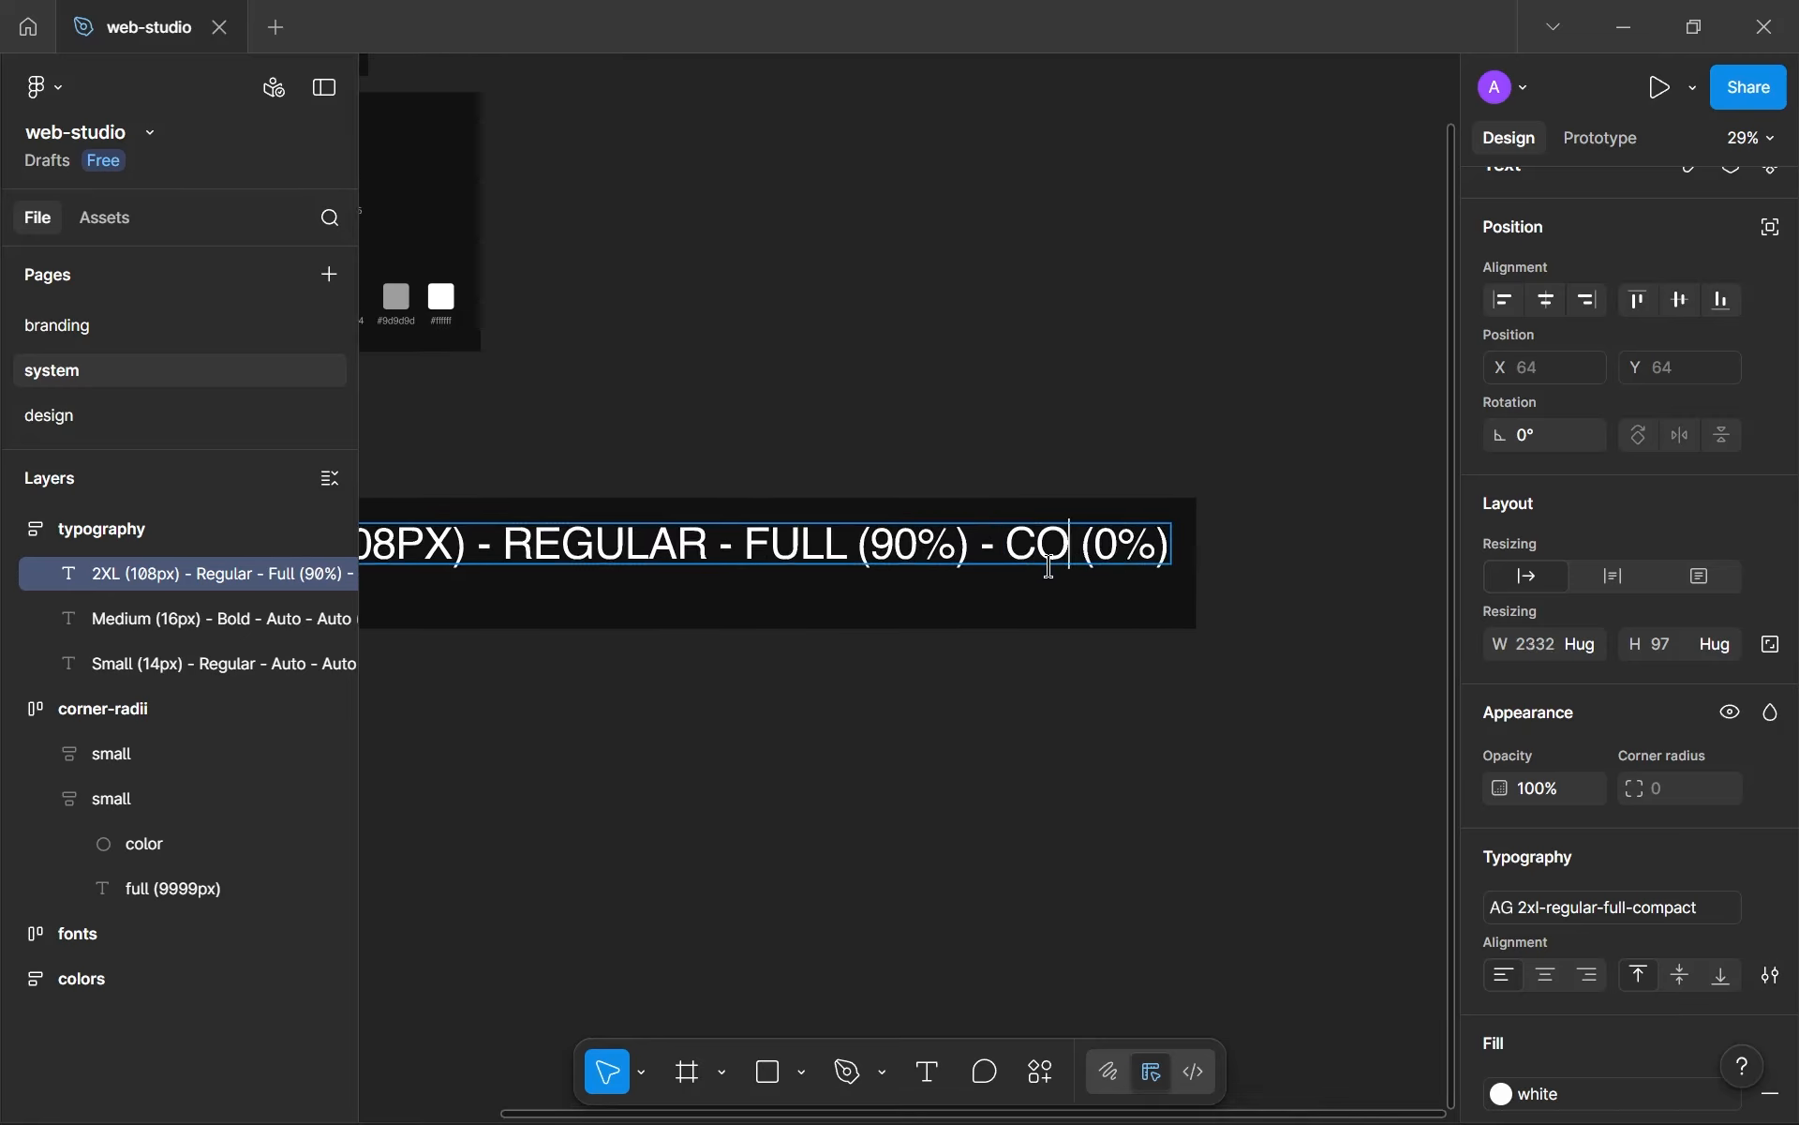
pyautogui.press('Right')
pyautogui.press('Right')
pyautogui.hotkey('shift', 'Right')
pyautogui.write('23')
pyautogui.press('BackSpace')
pyautogui.press('BackSpace')
pyautogui.write('-2')
pyautogui.press('Escape')
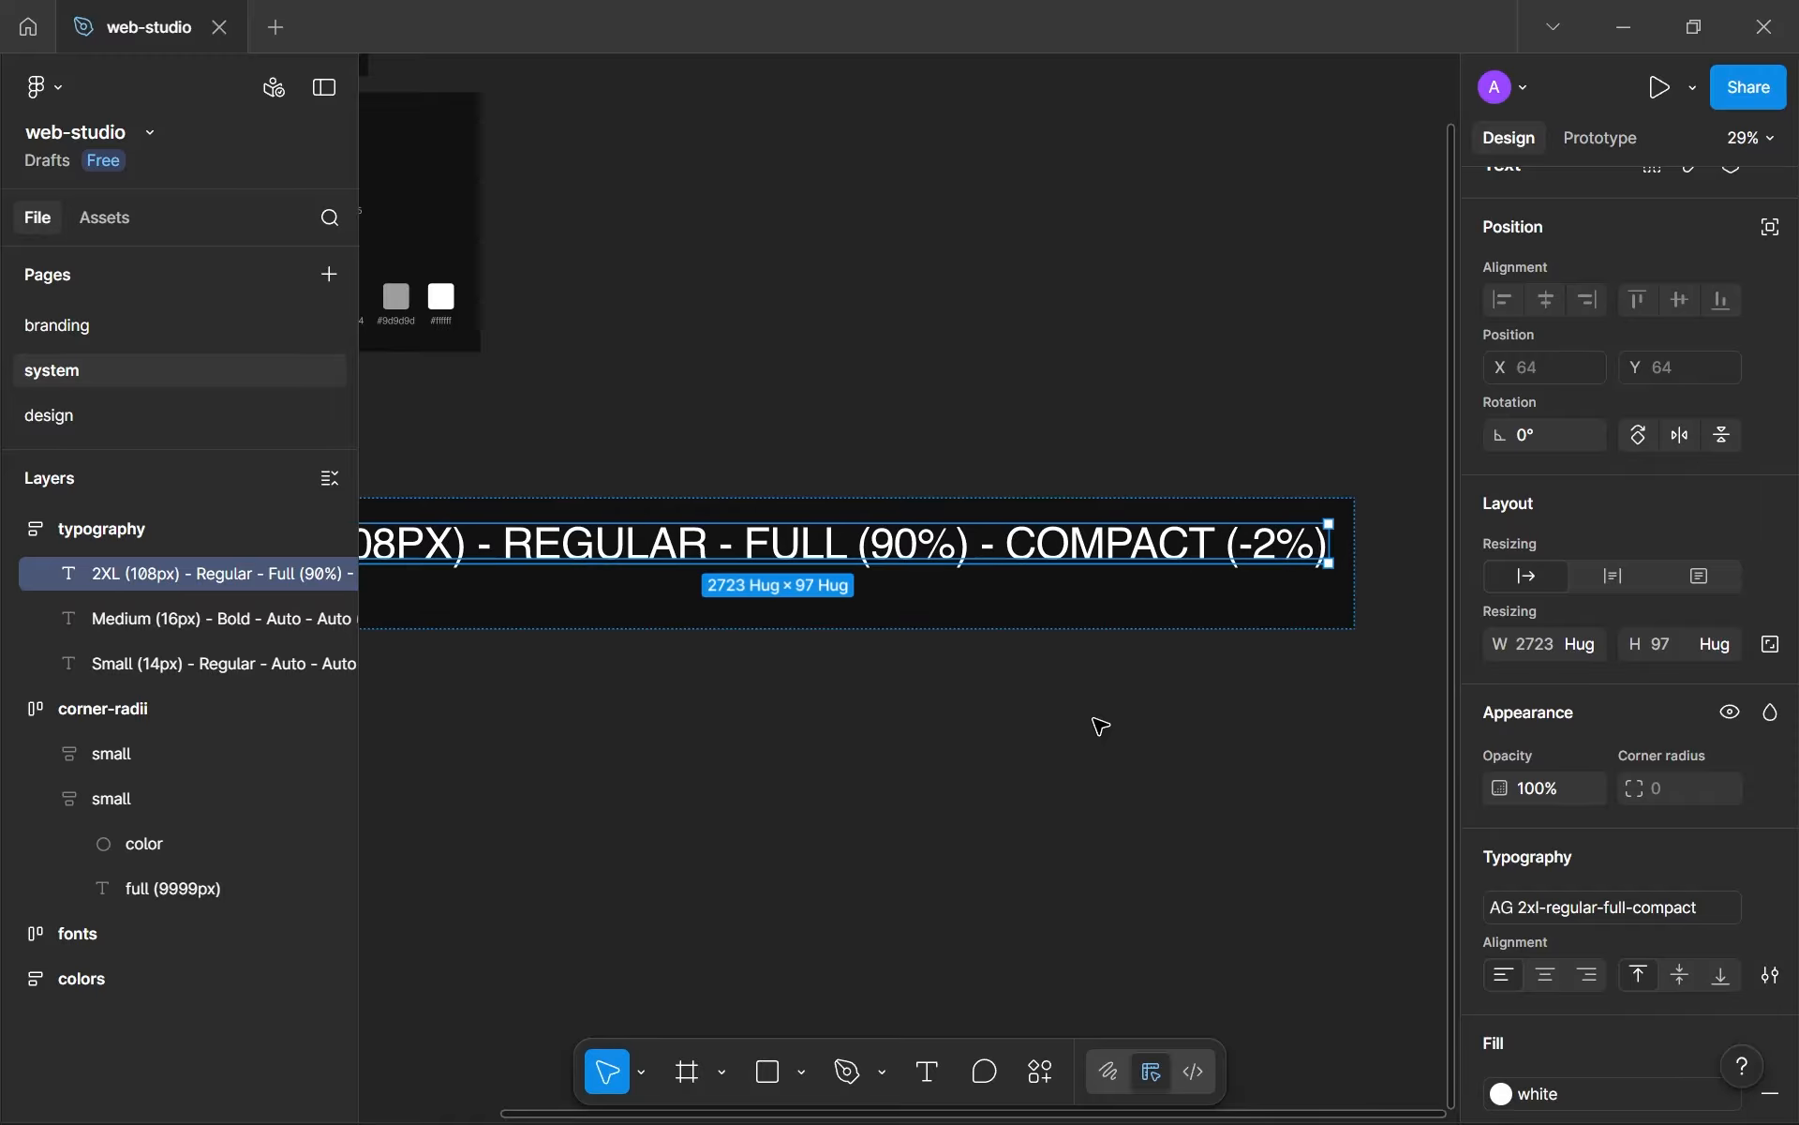
# - On the design page, narrow the paragraph below the pink section's heading to 378 px wide so it wraps
pyautogui.scroll(-5, 1100, 727)
pyautogui.click(522, 626)
pyautogui.click(237, 422)
pyautogui.scroll(-3, 1099, 728)
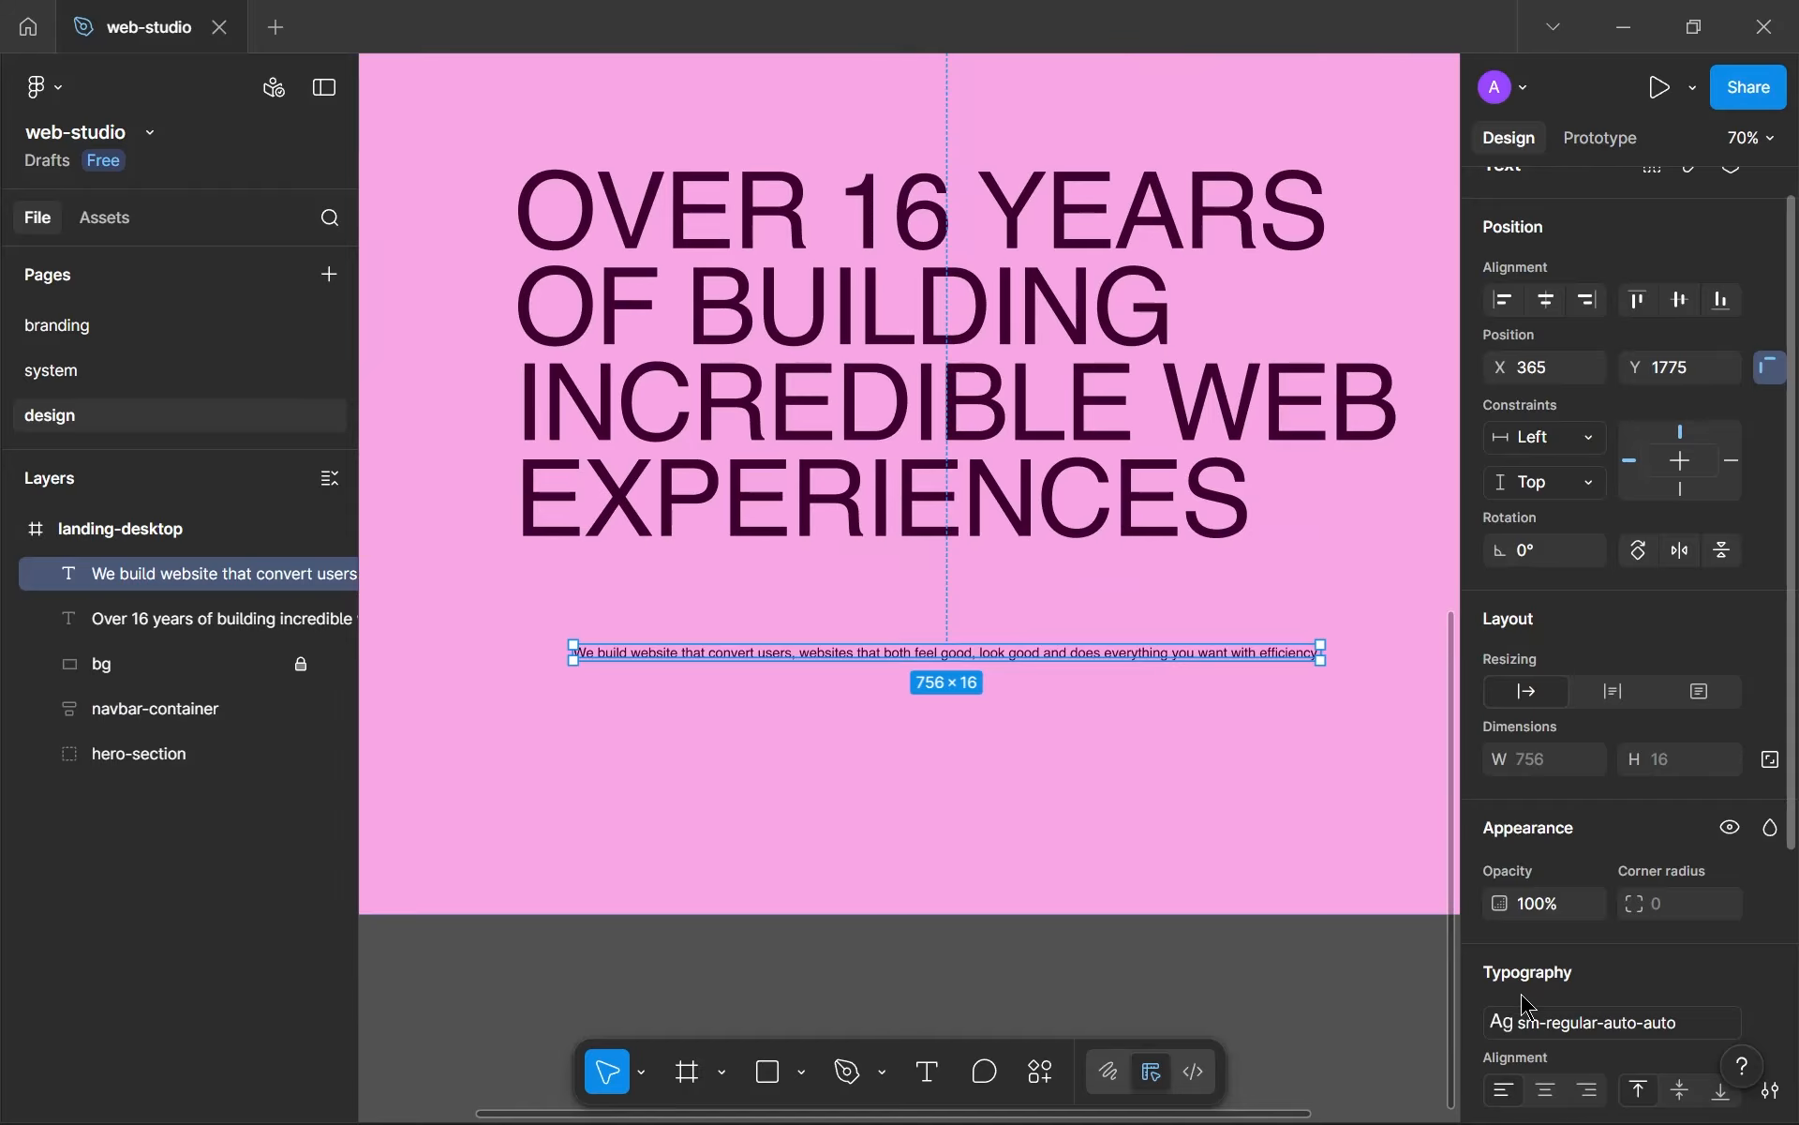
pyautogui.scroll(-1, 1211, 754)
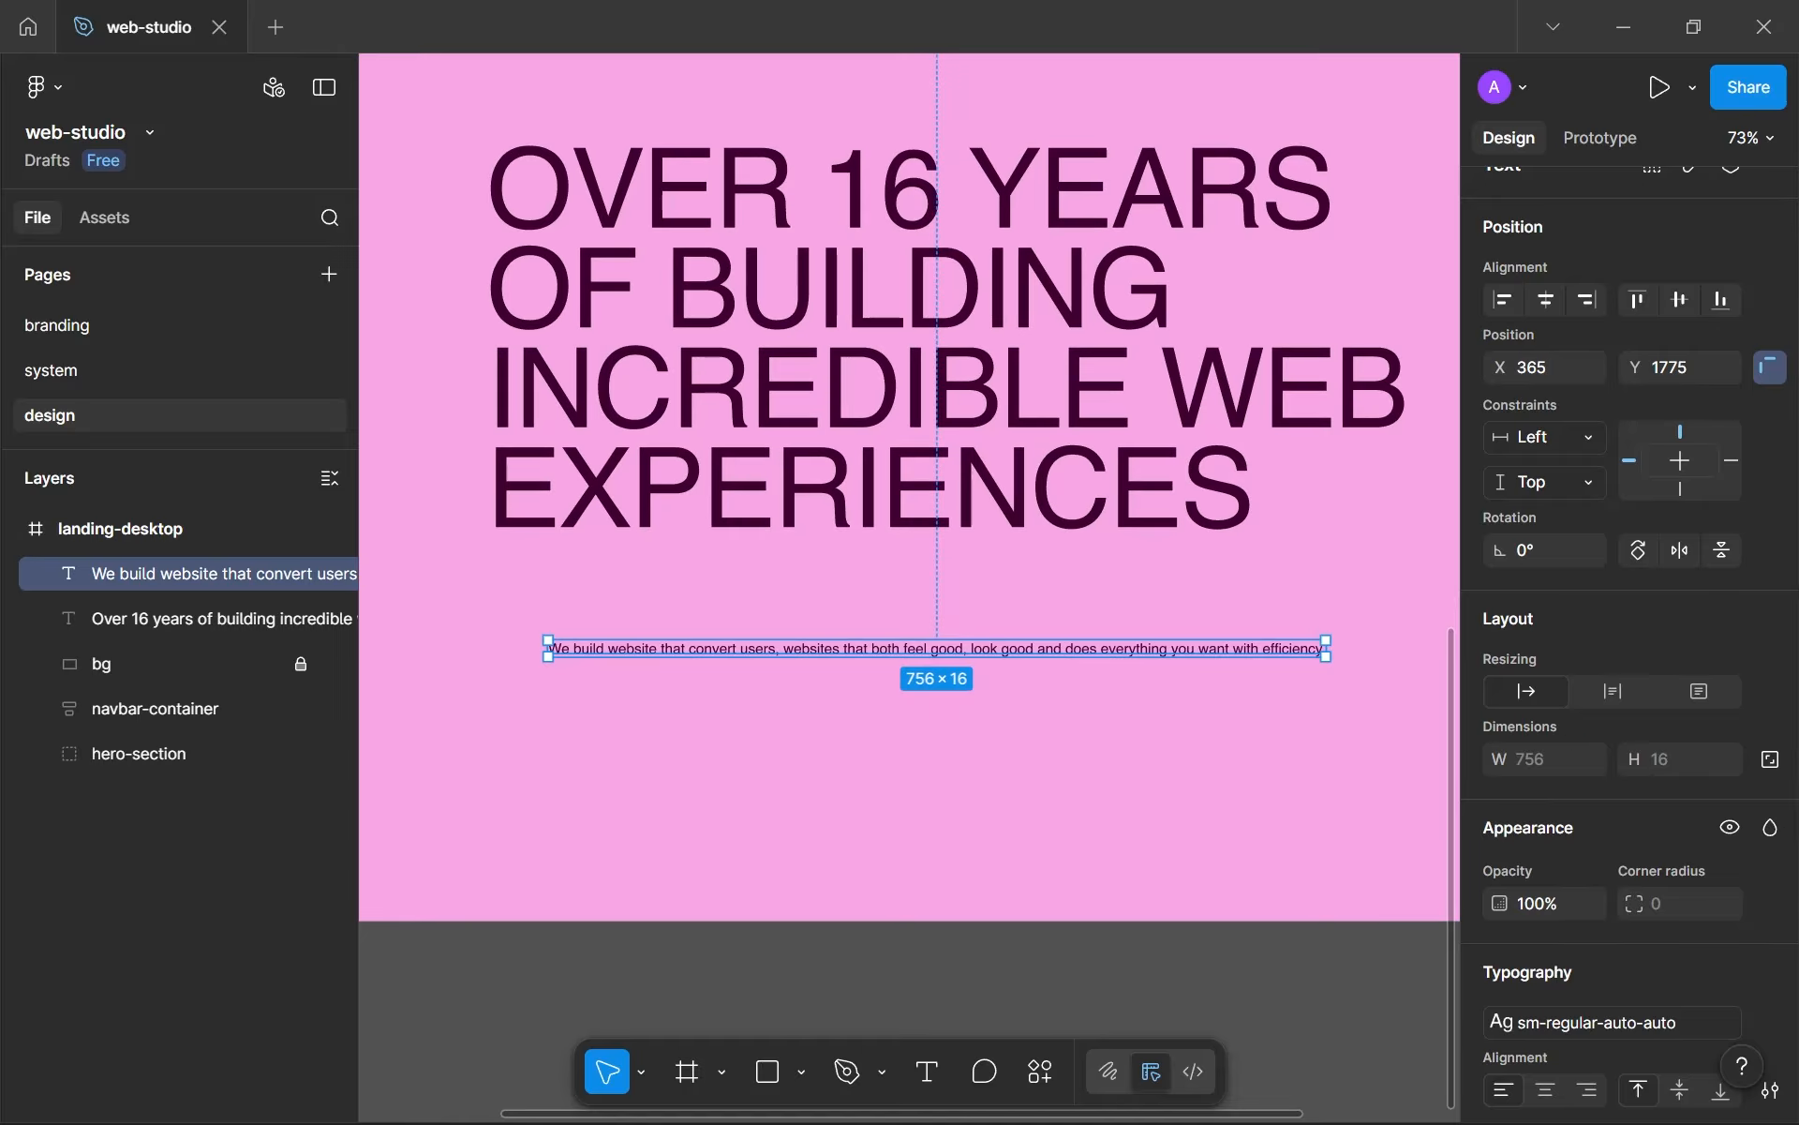
pyautogui.scroll(-2, 876, 698)
pyautogui.scroll(5, 645, 665)
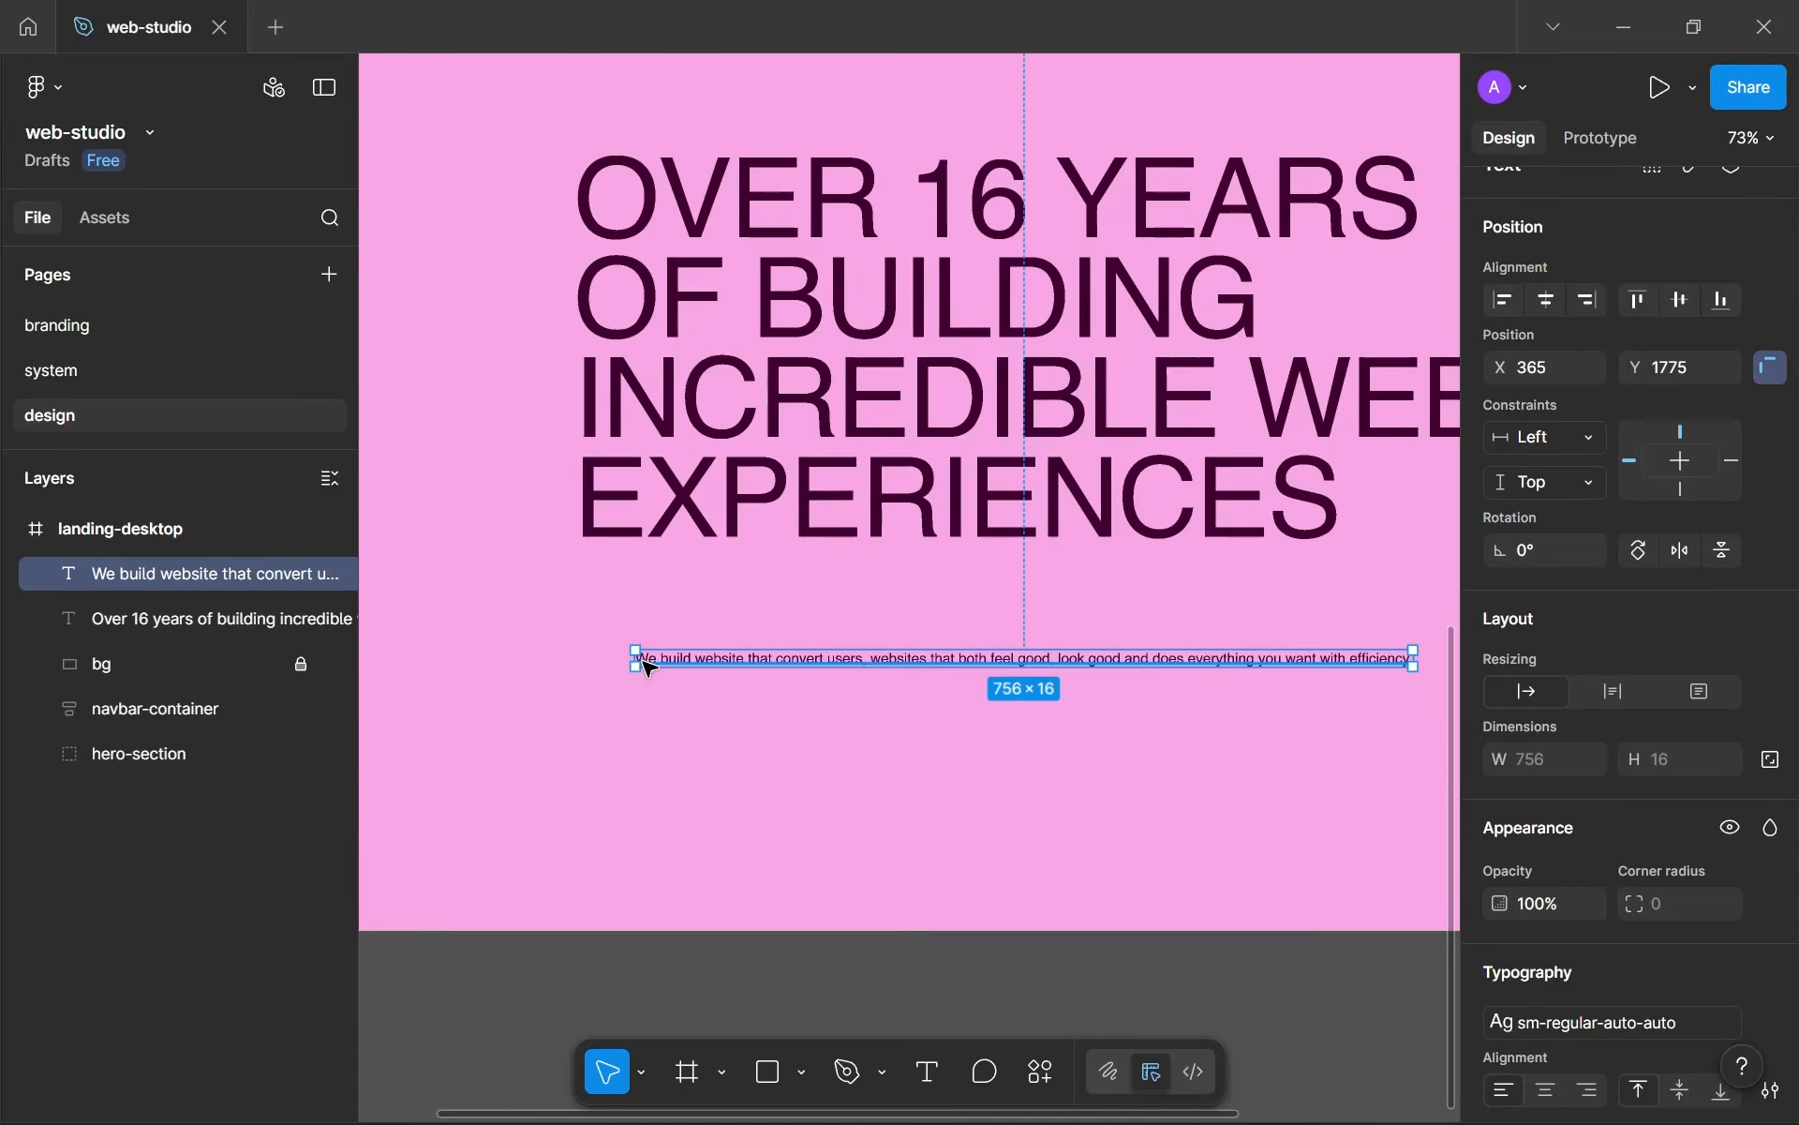
pyautogui.scroll(-3, 656, 667)
pyautogui.scroll(-3, 975, 710)
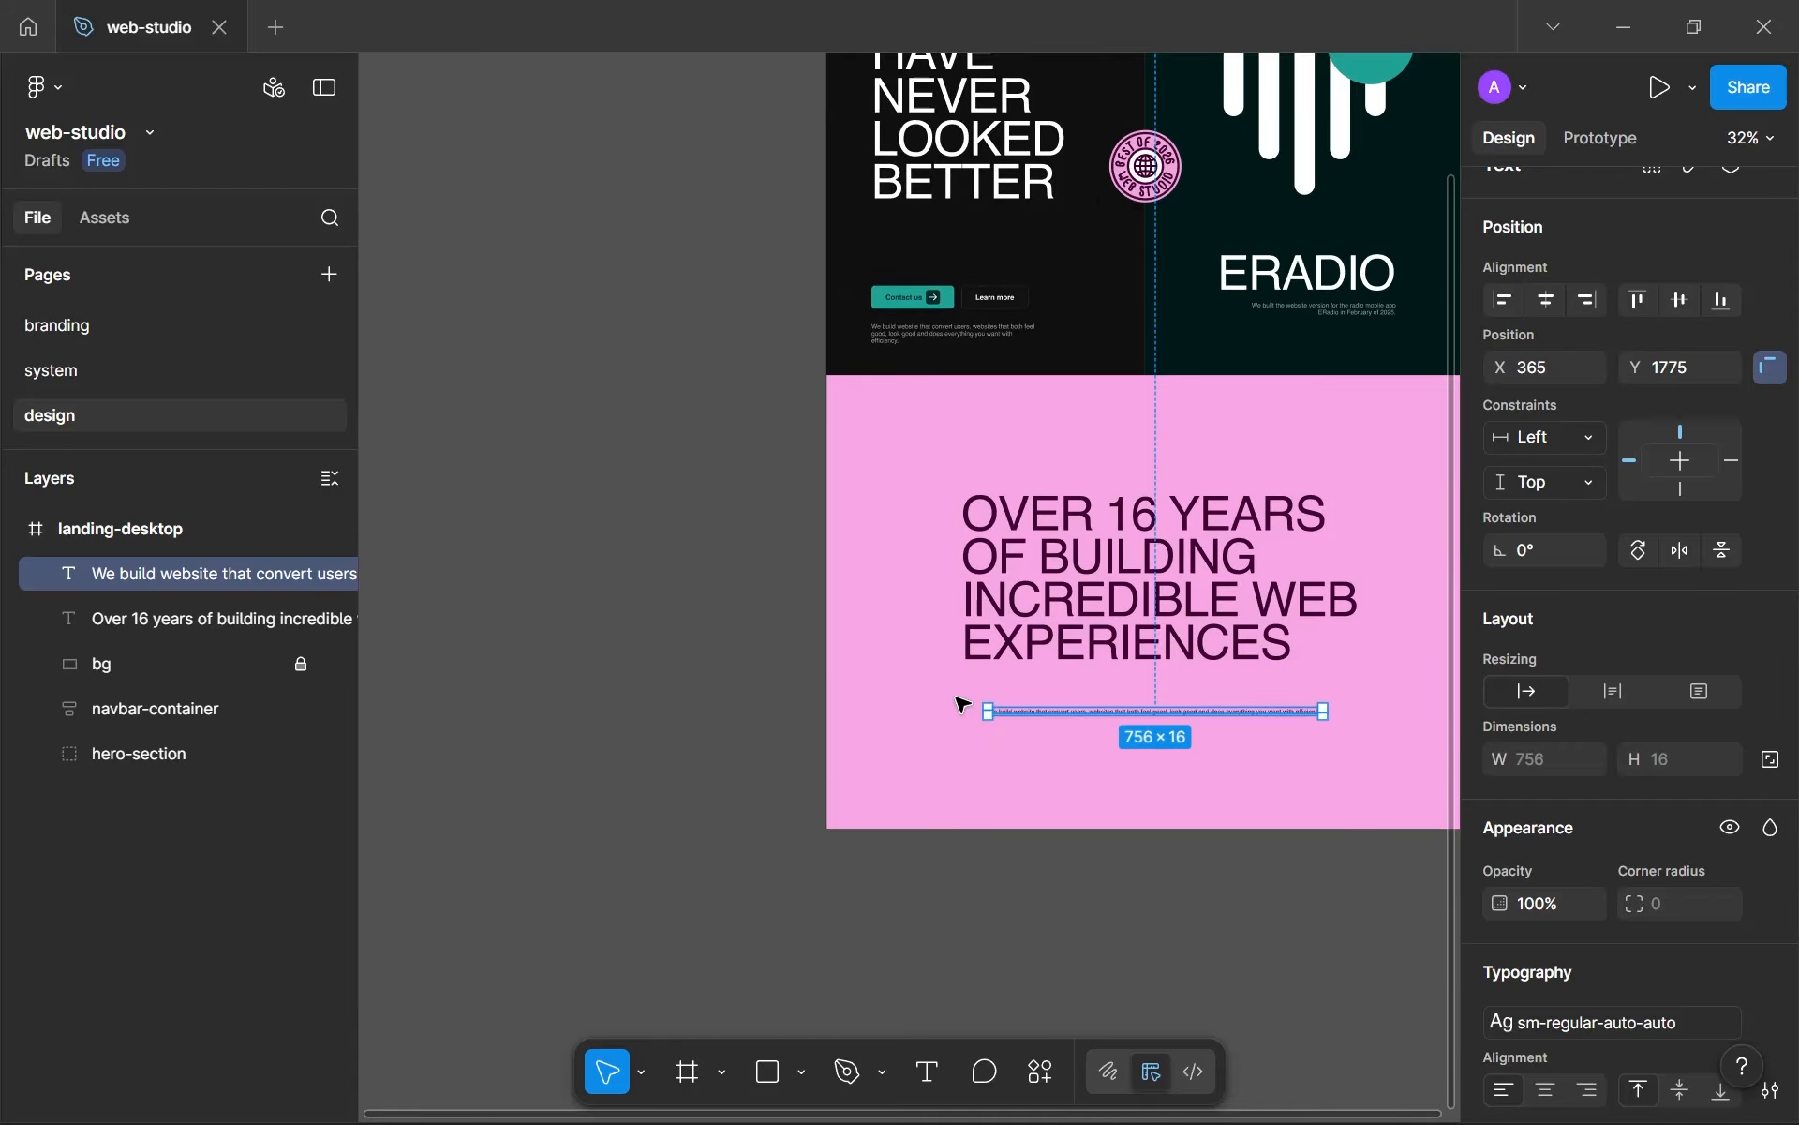
pyautogui.scroll(5, 1358, 739)
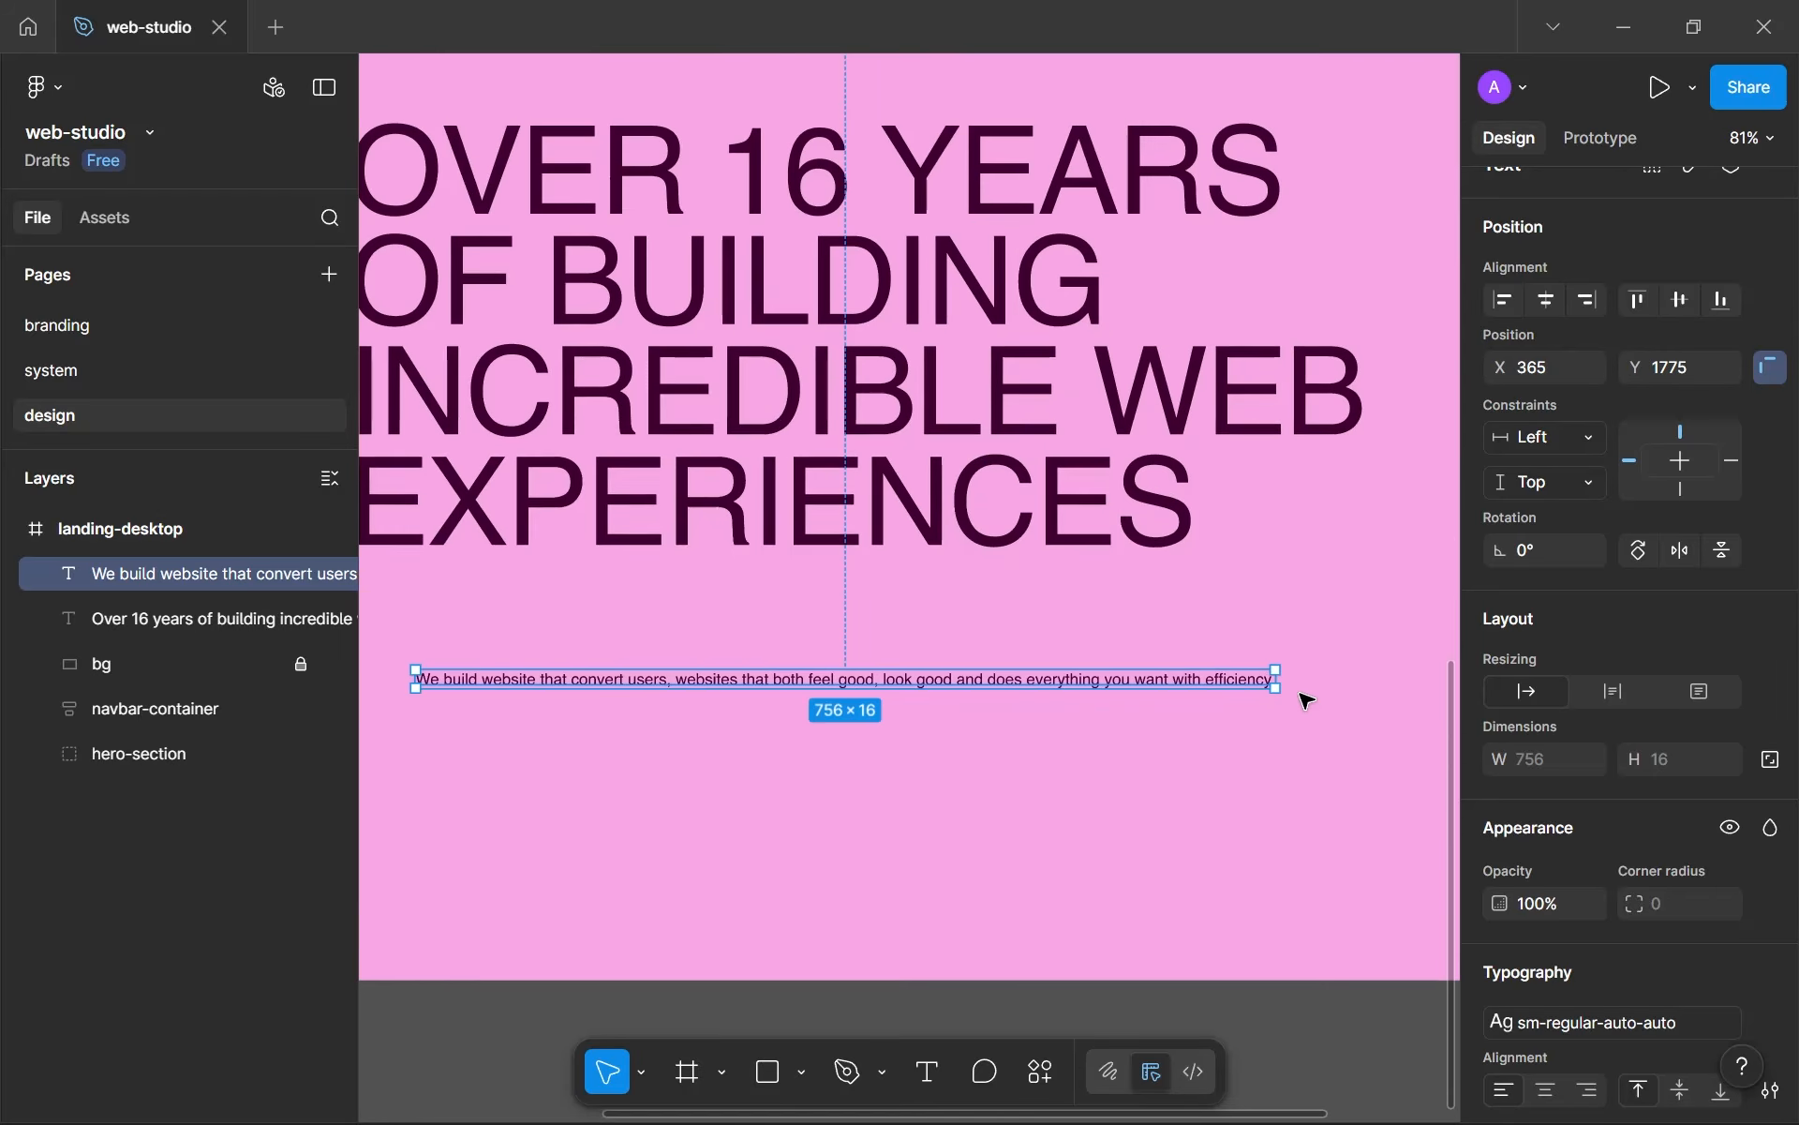
pyautogui.hscroll(-2, 1330, 694)
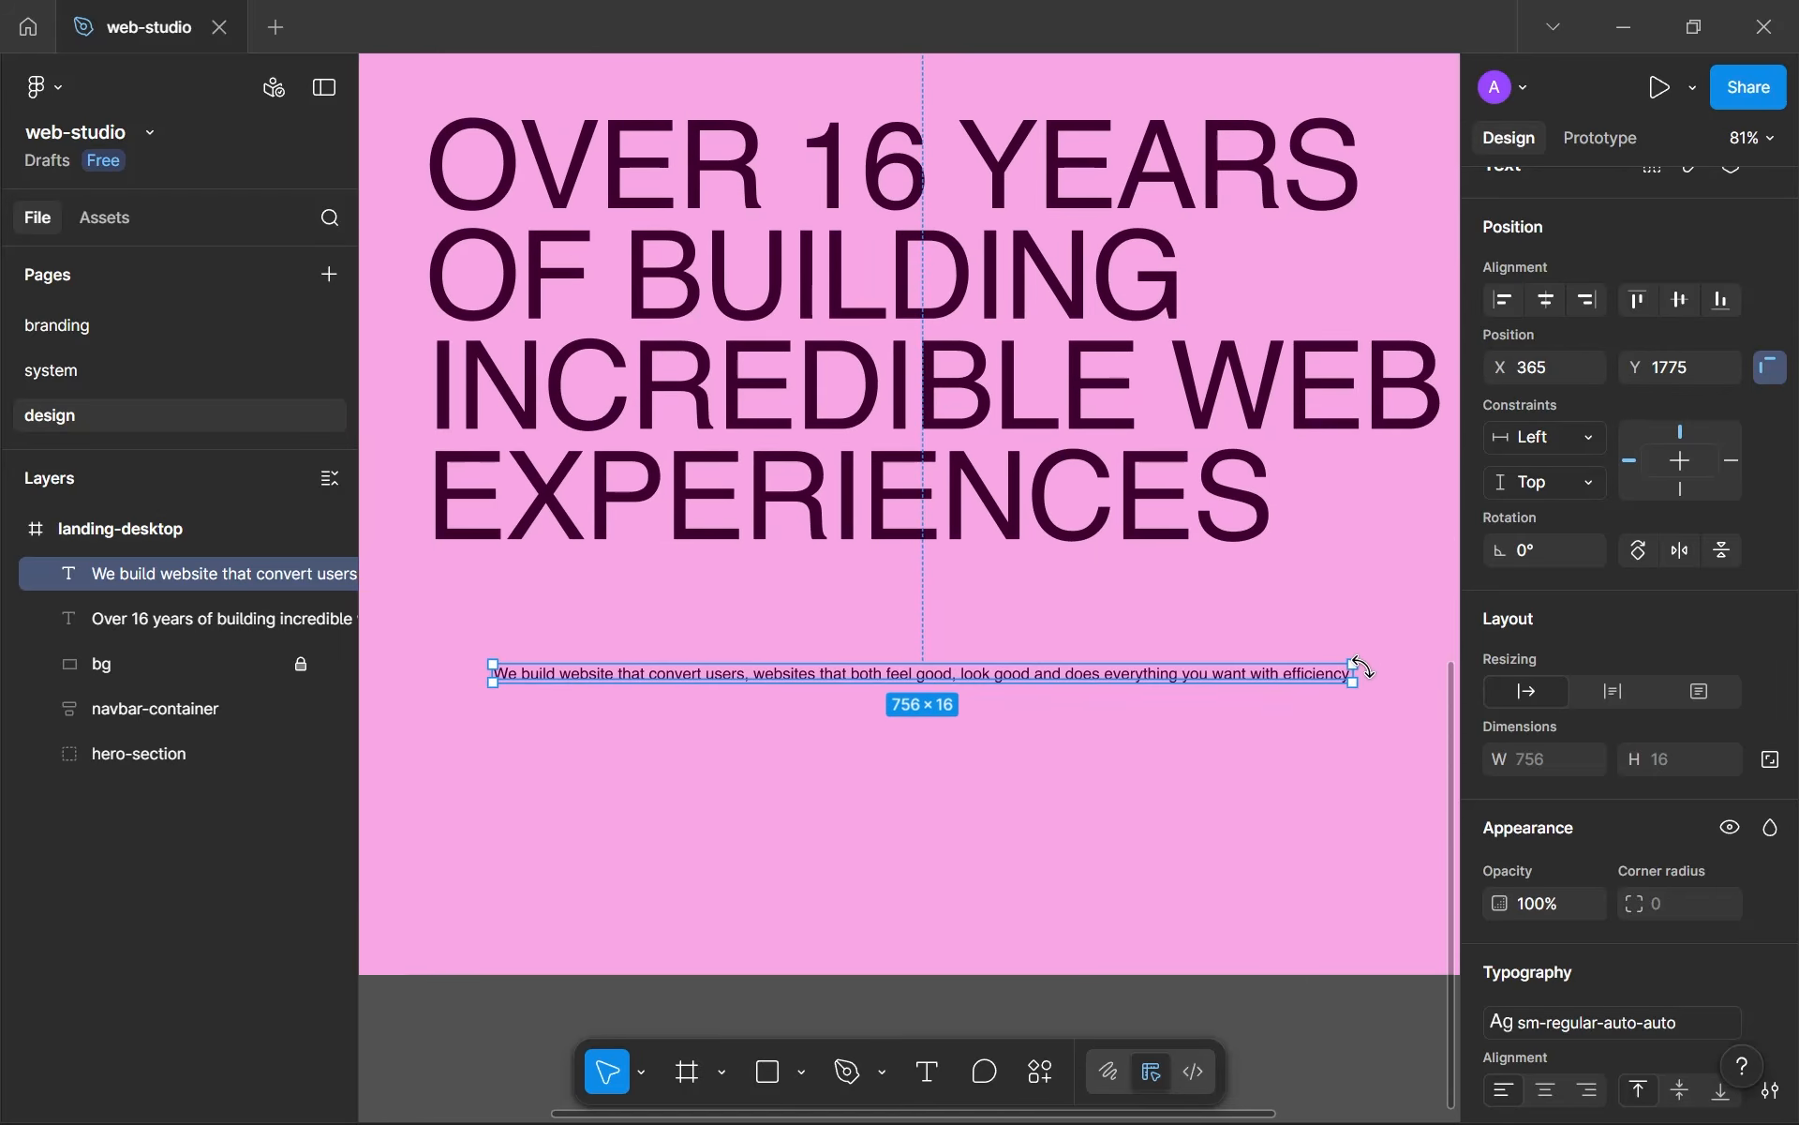
pyautogui.moveTo(1358, 673); pyautogui.dragTo(923, 676)
pyautogui.click(826, 815)
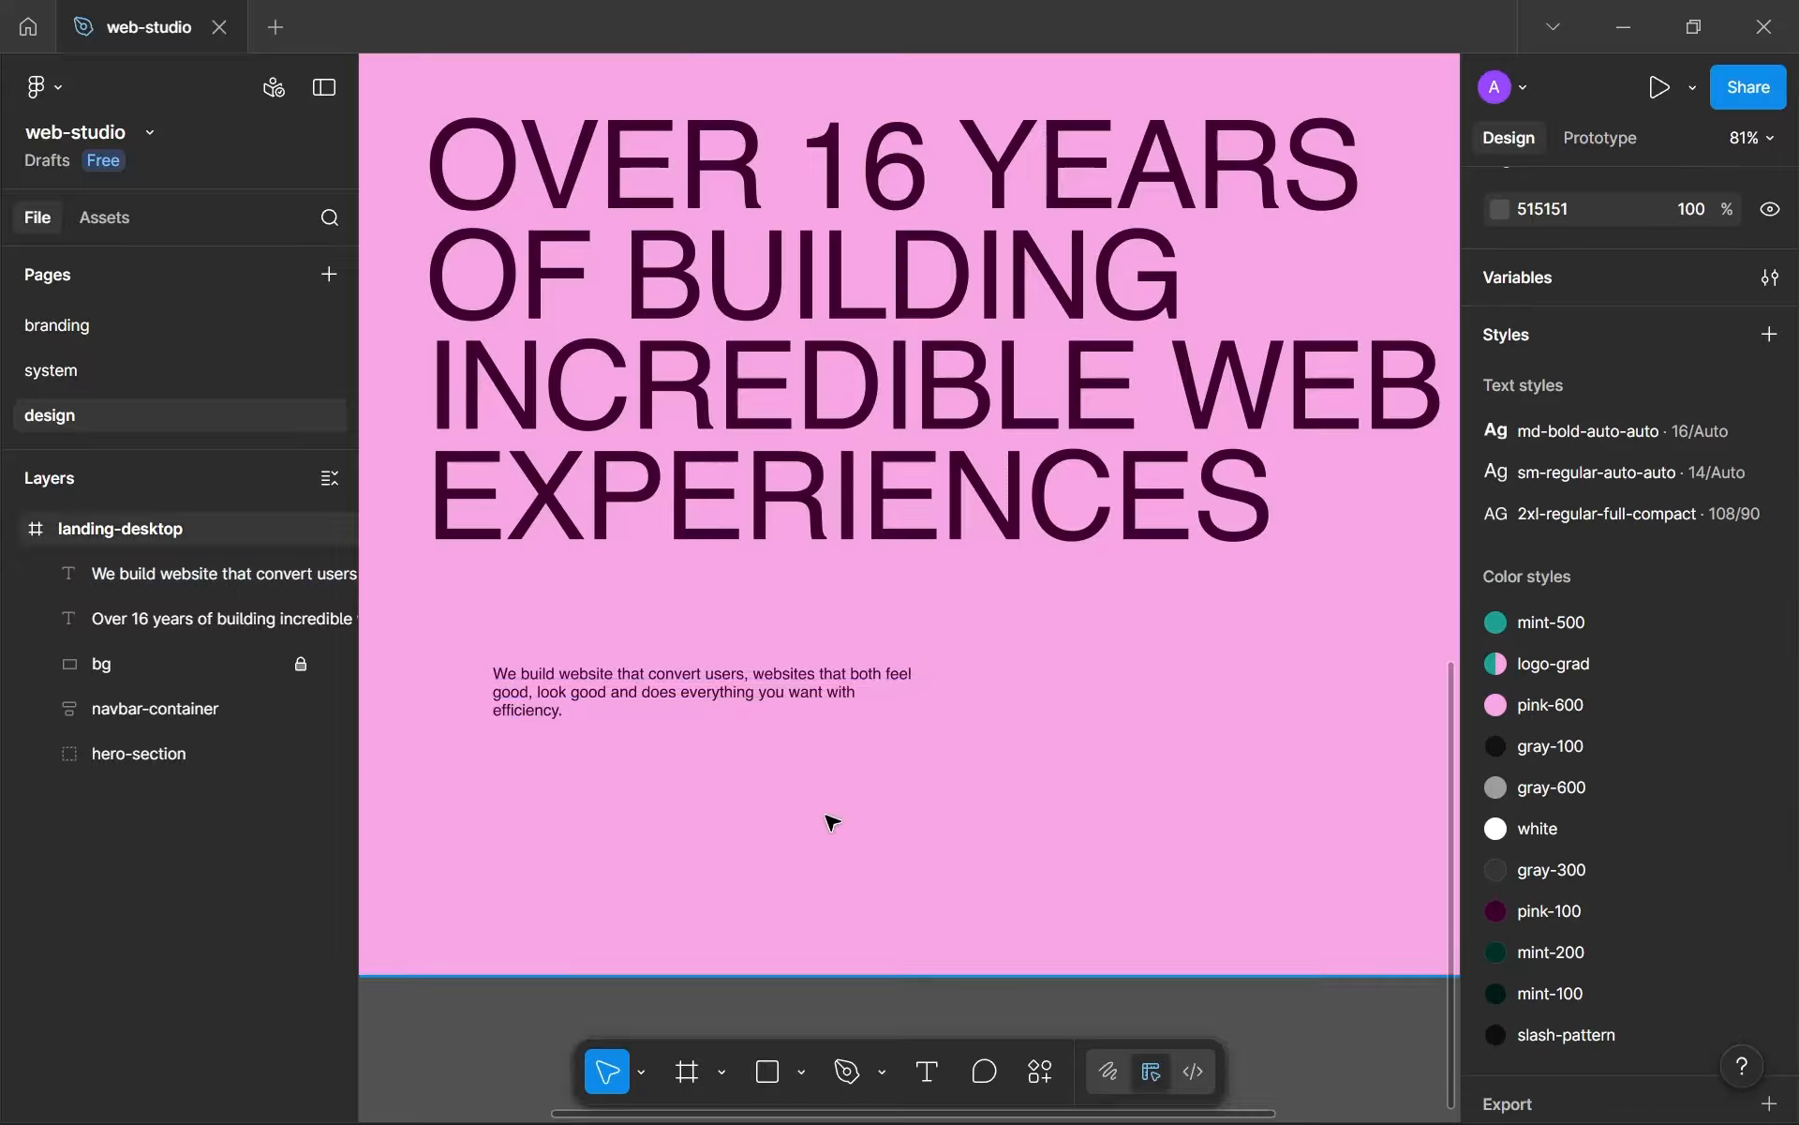
# - Move the wrapped paragraph left so it starts further left than the heading above it
pyautogui.scroll(-5, 826, 816)
pyautogui.moveTo(828, 815); pyautogui.dragTo(1048, 713)
pyautogui.click(1036, 668)
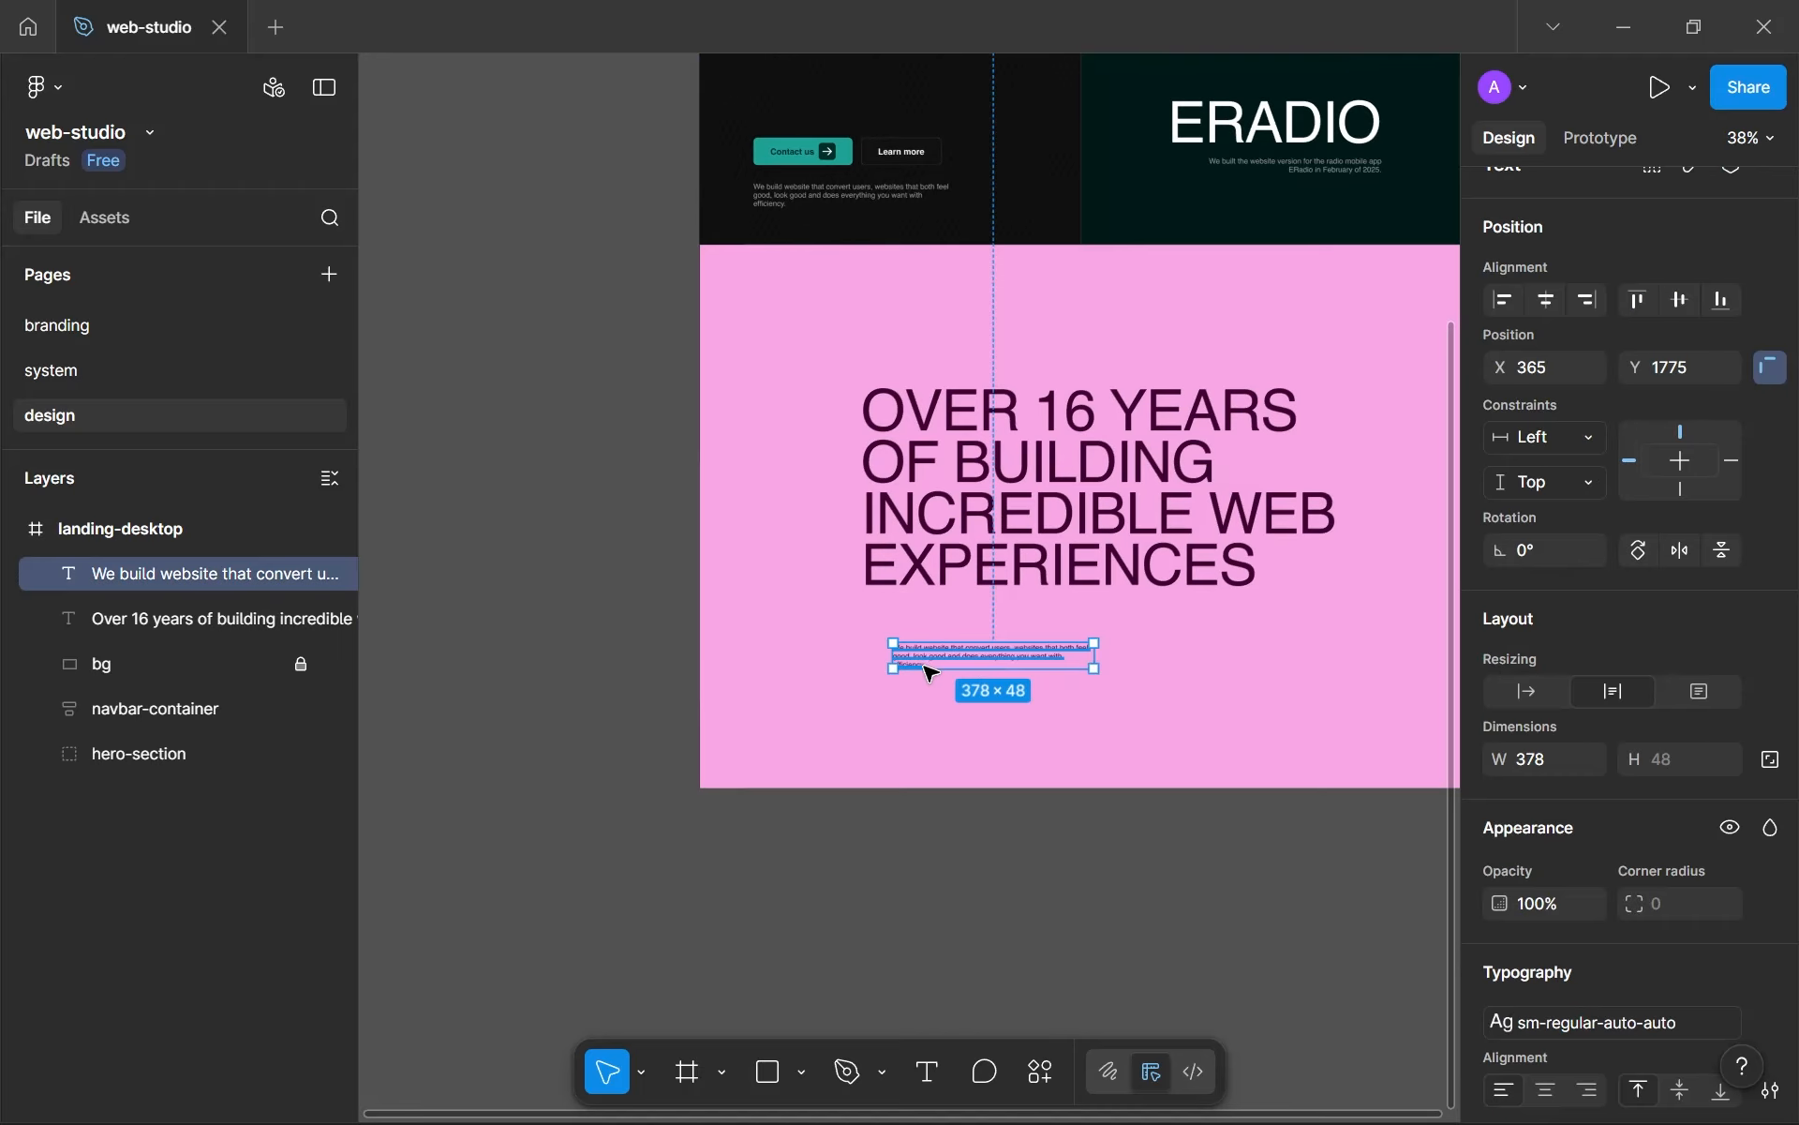
pyautogui.moveTo(948, 666); pyautogui.dragTo(844, 669)
pyautogui.click(1300, 743)
pyautogui.moveTo(1267, 744); pyautogui.dragTo(1110, 762)
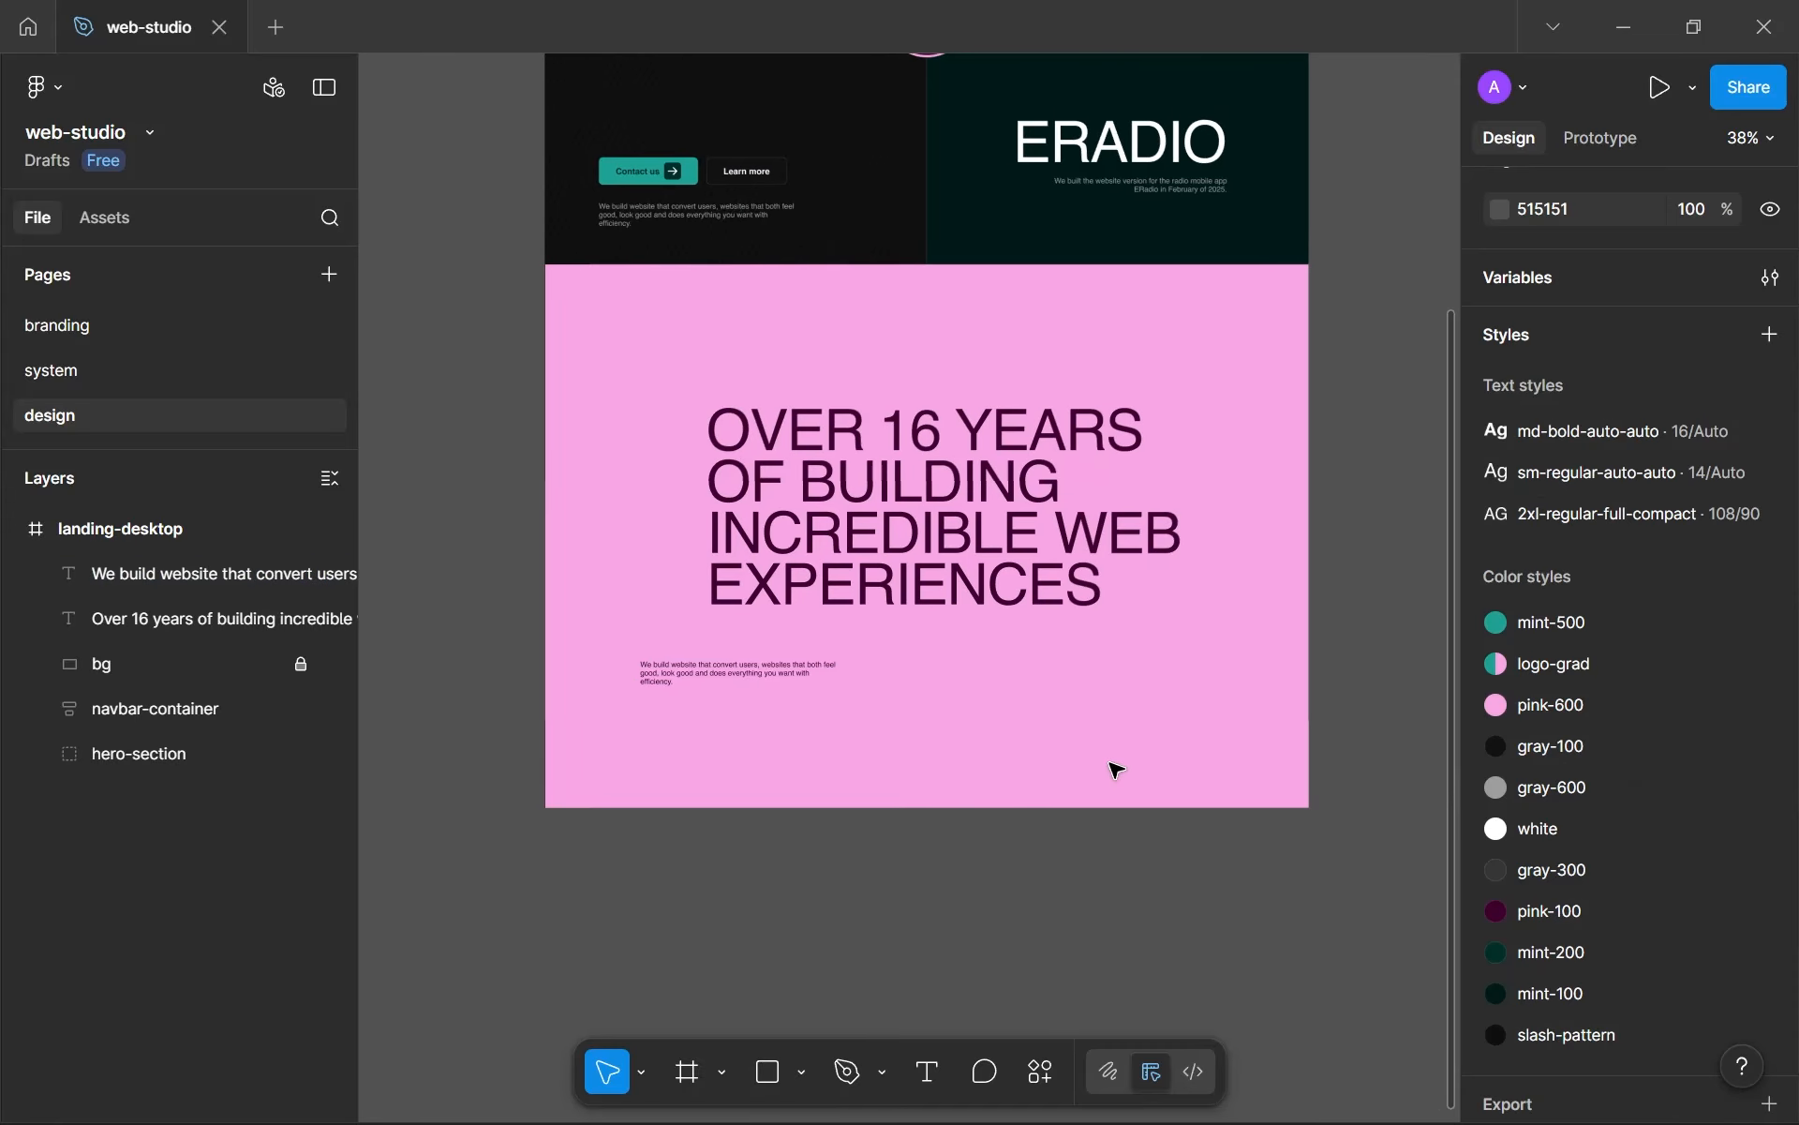
pyautogui.click(837, 437)
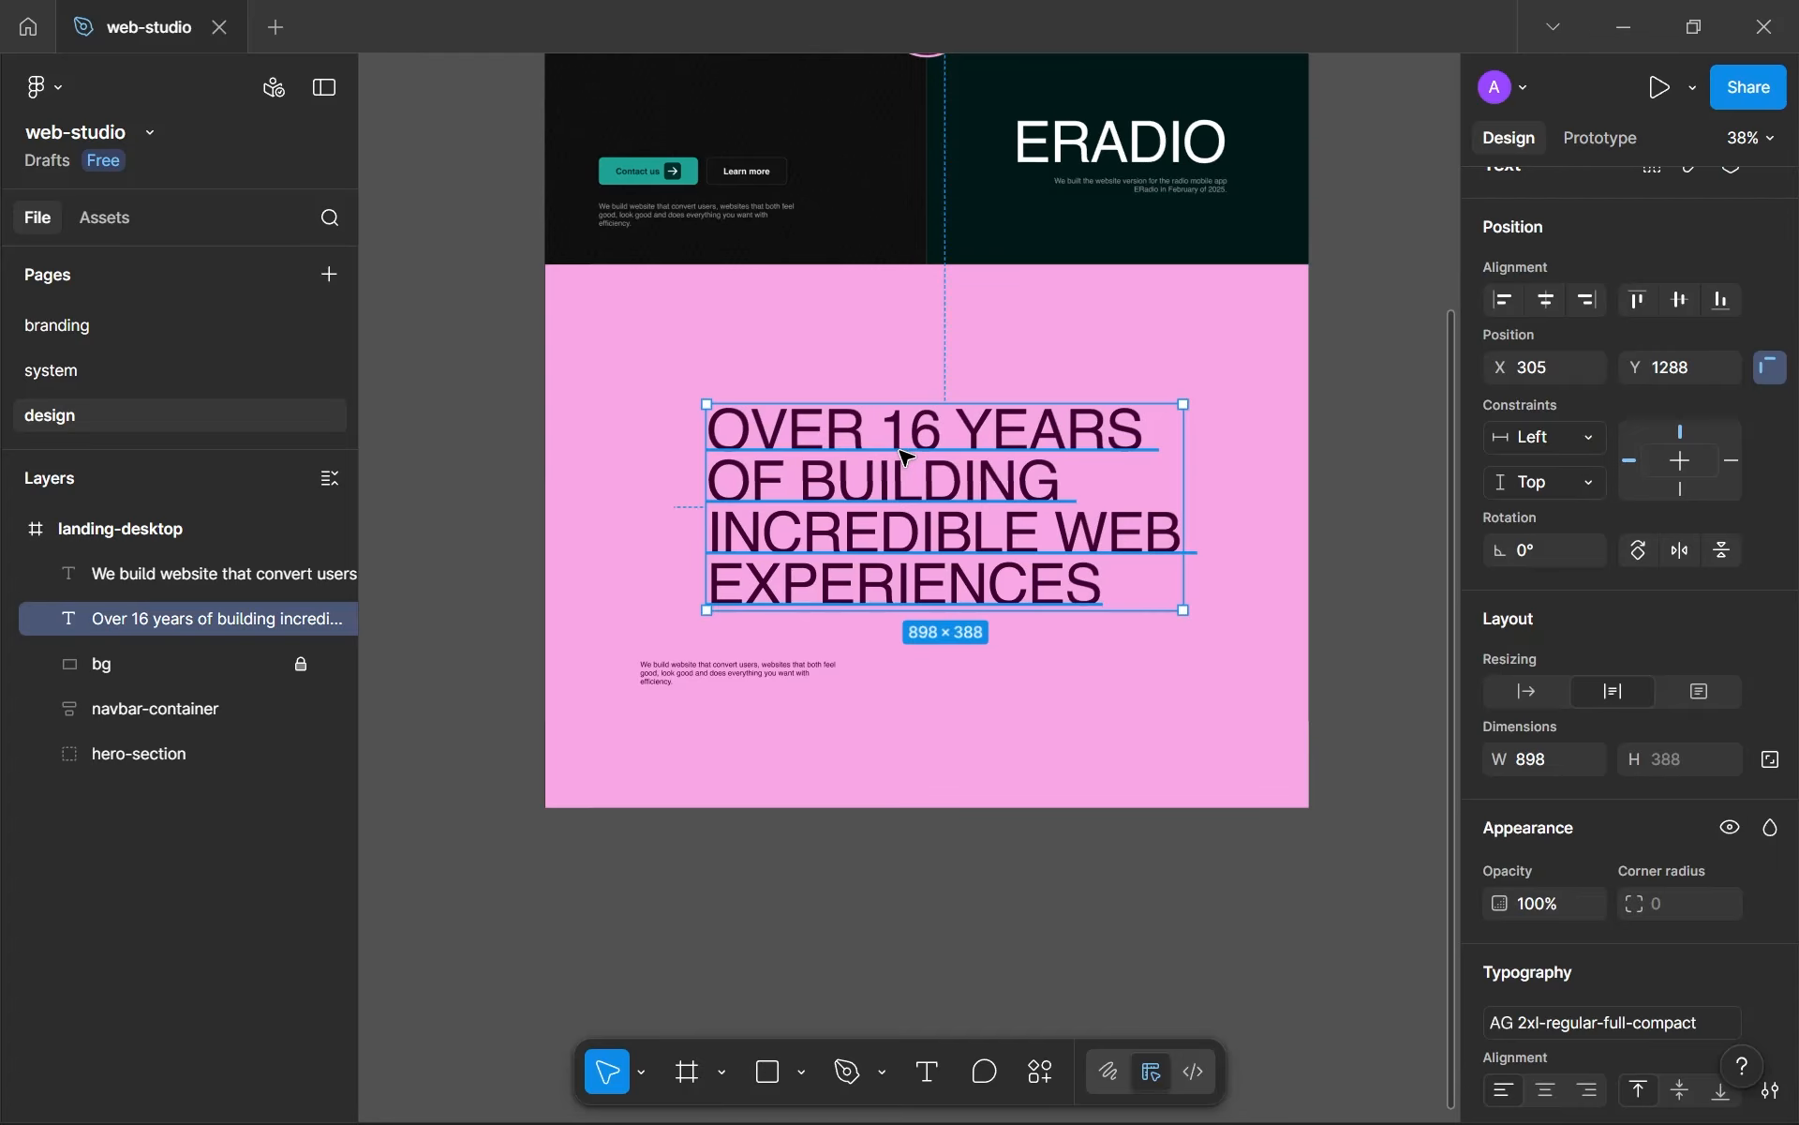
pyautogui.click(968, 728)
pyautogui.hotkey('ctrl', 'n')
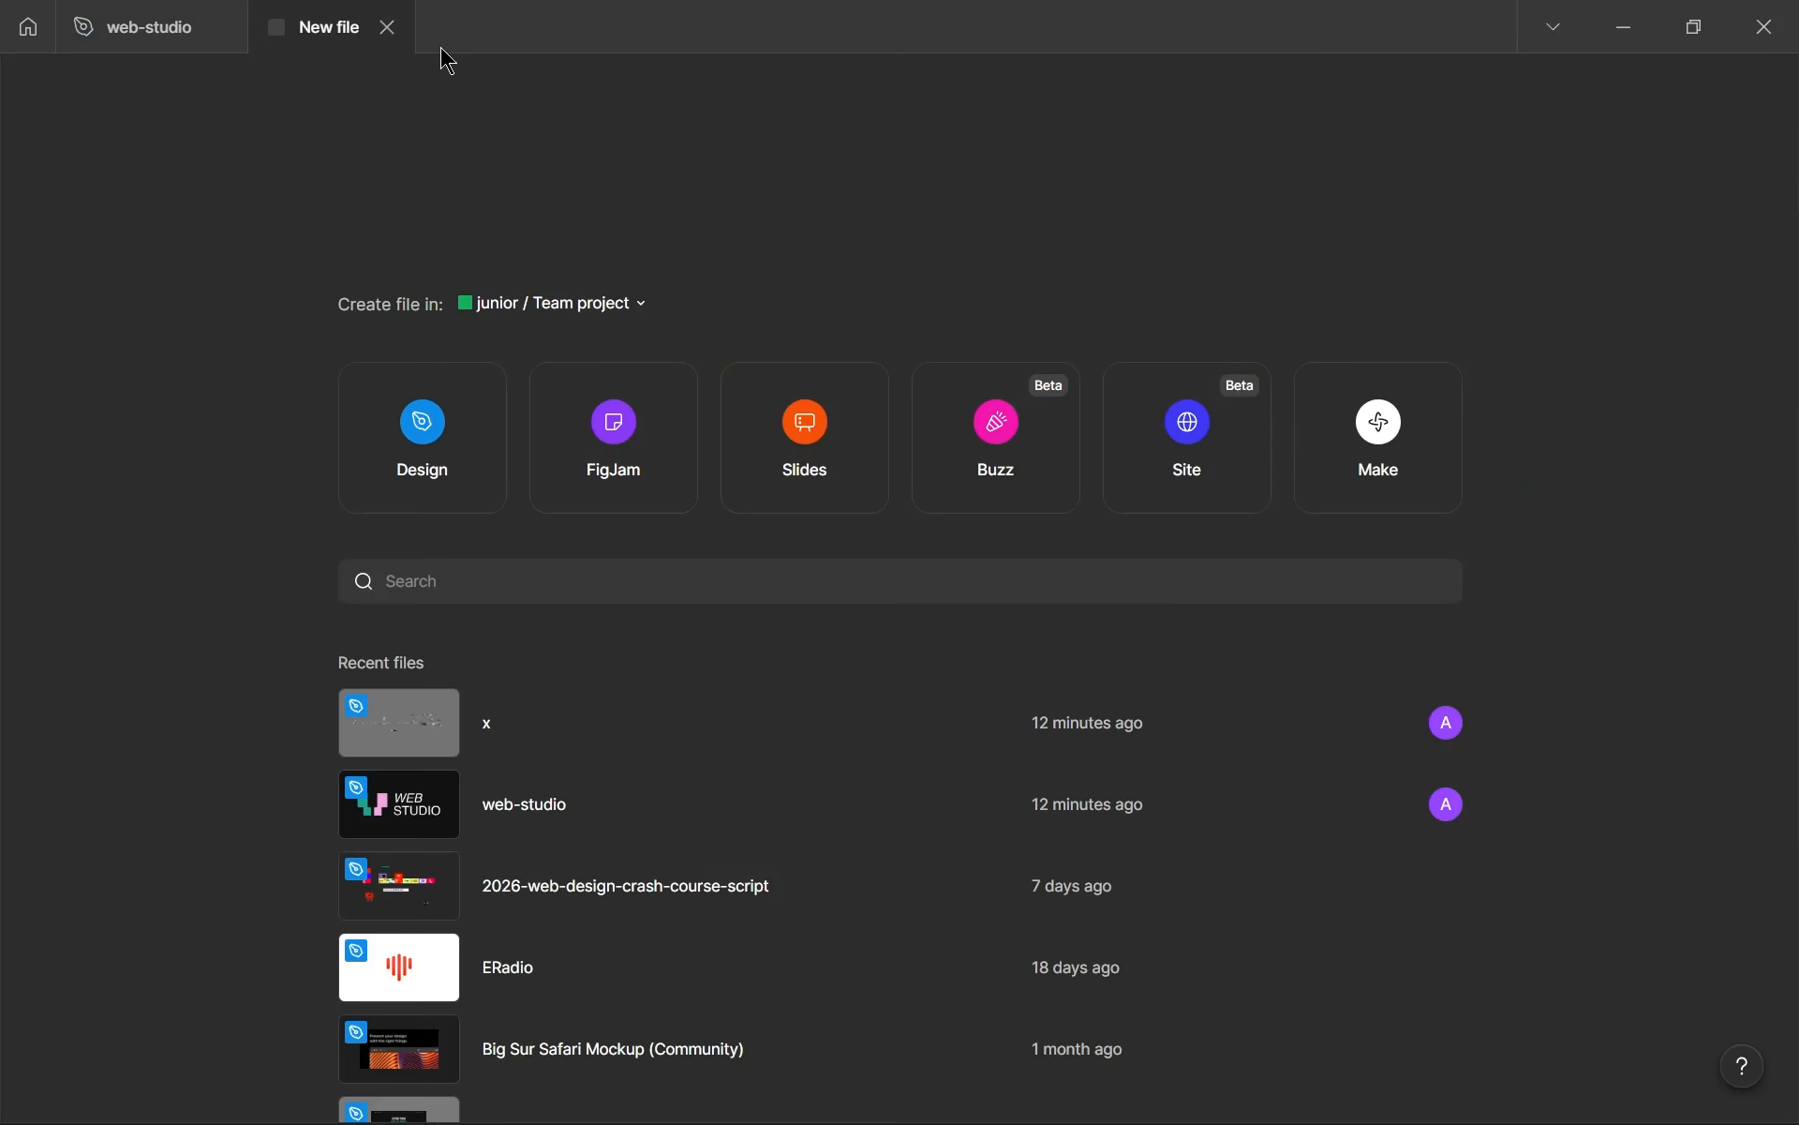
pyautogui.click(387, 27)
# - Add the text "$800M+" in the lower right area of the pink section
pyautogui.press('t')
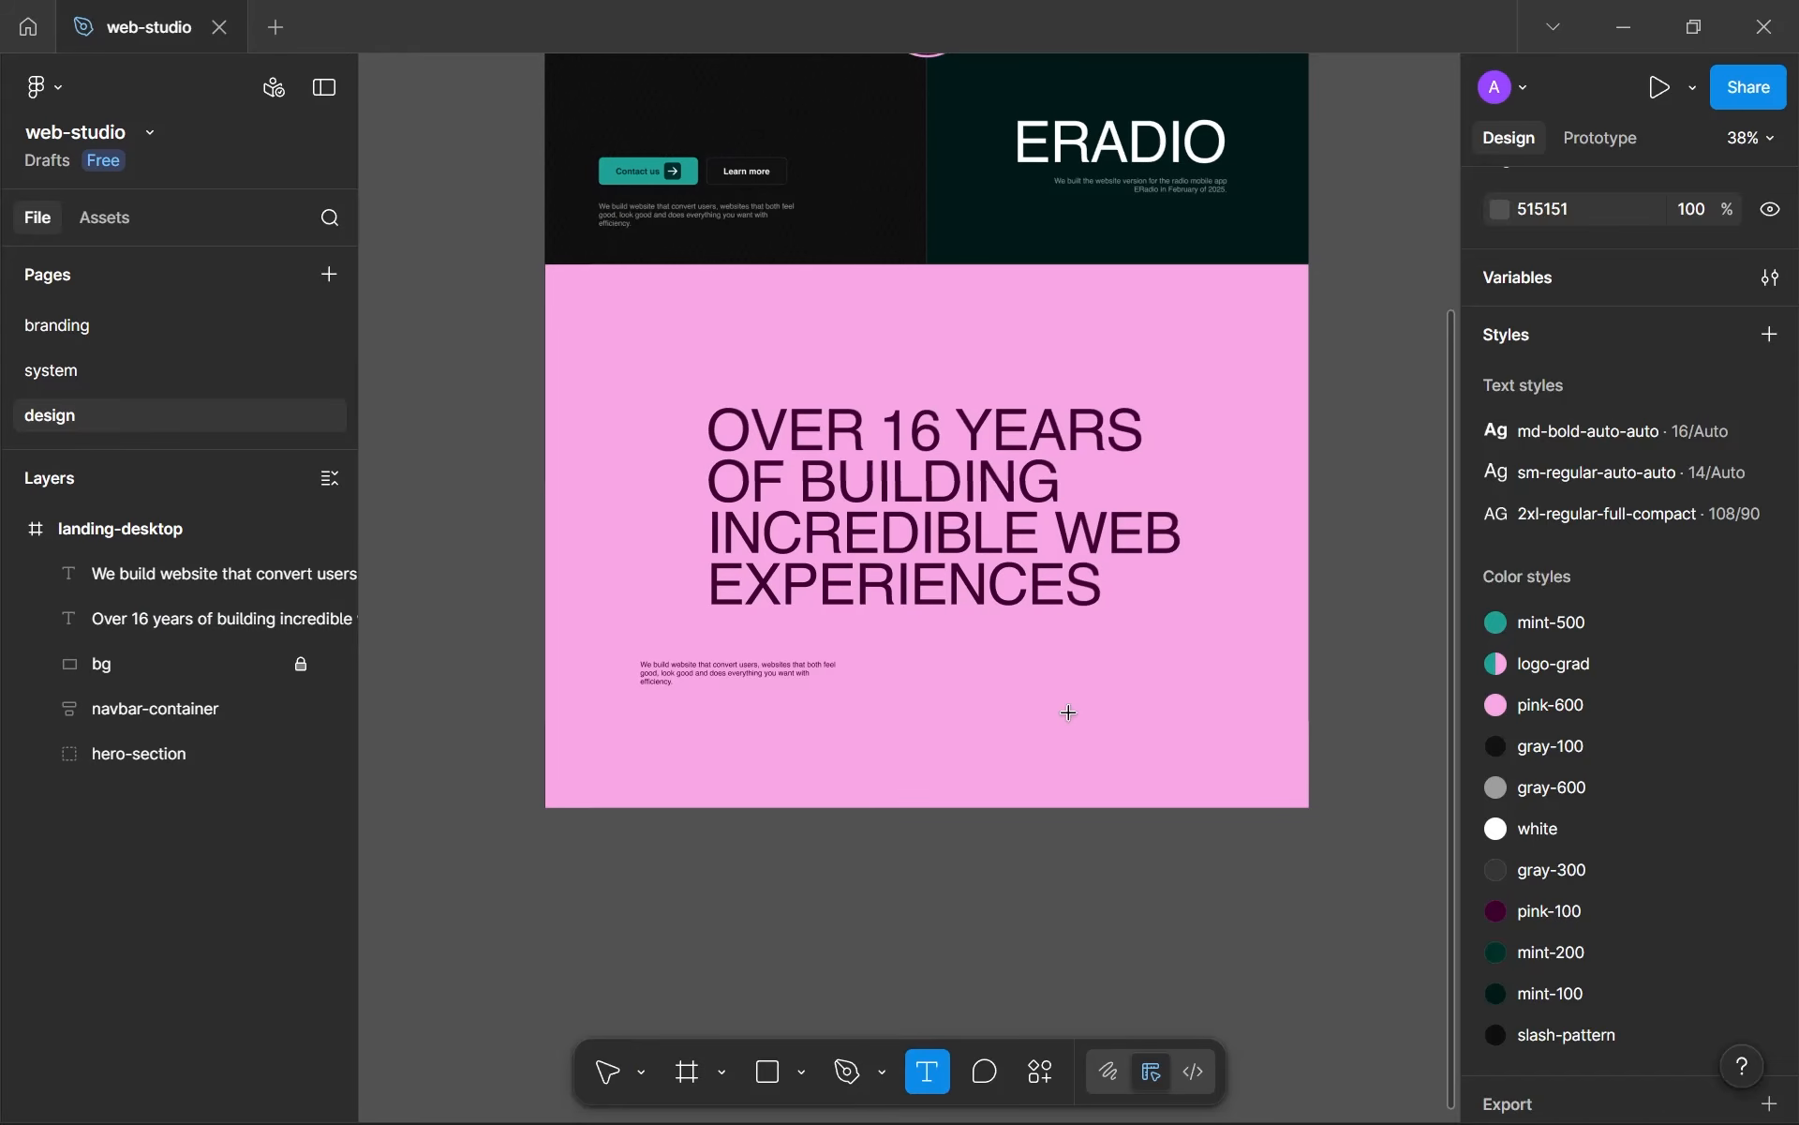
pyautogui.click(1069, 713)
pyautogui.write('800m')
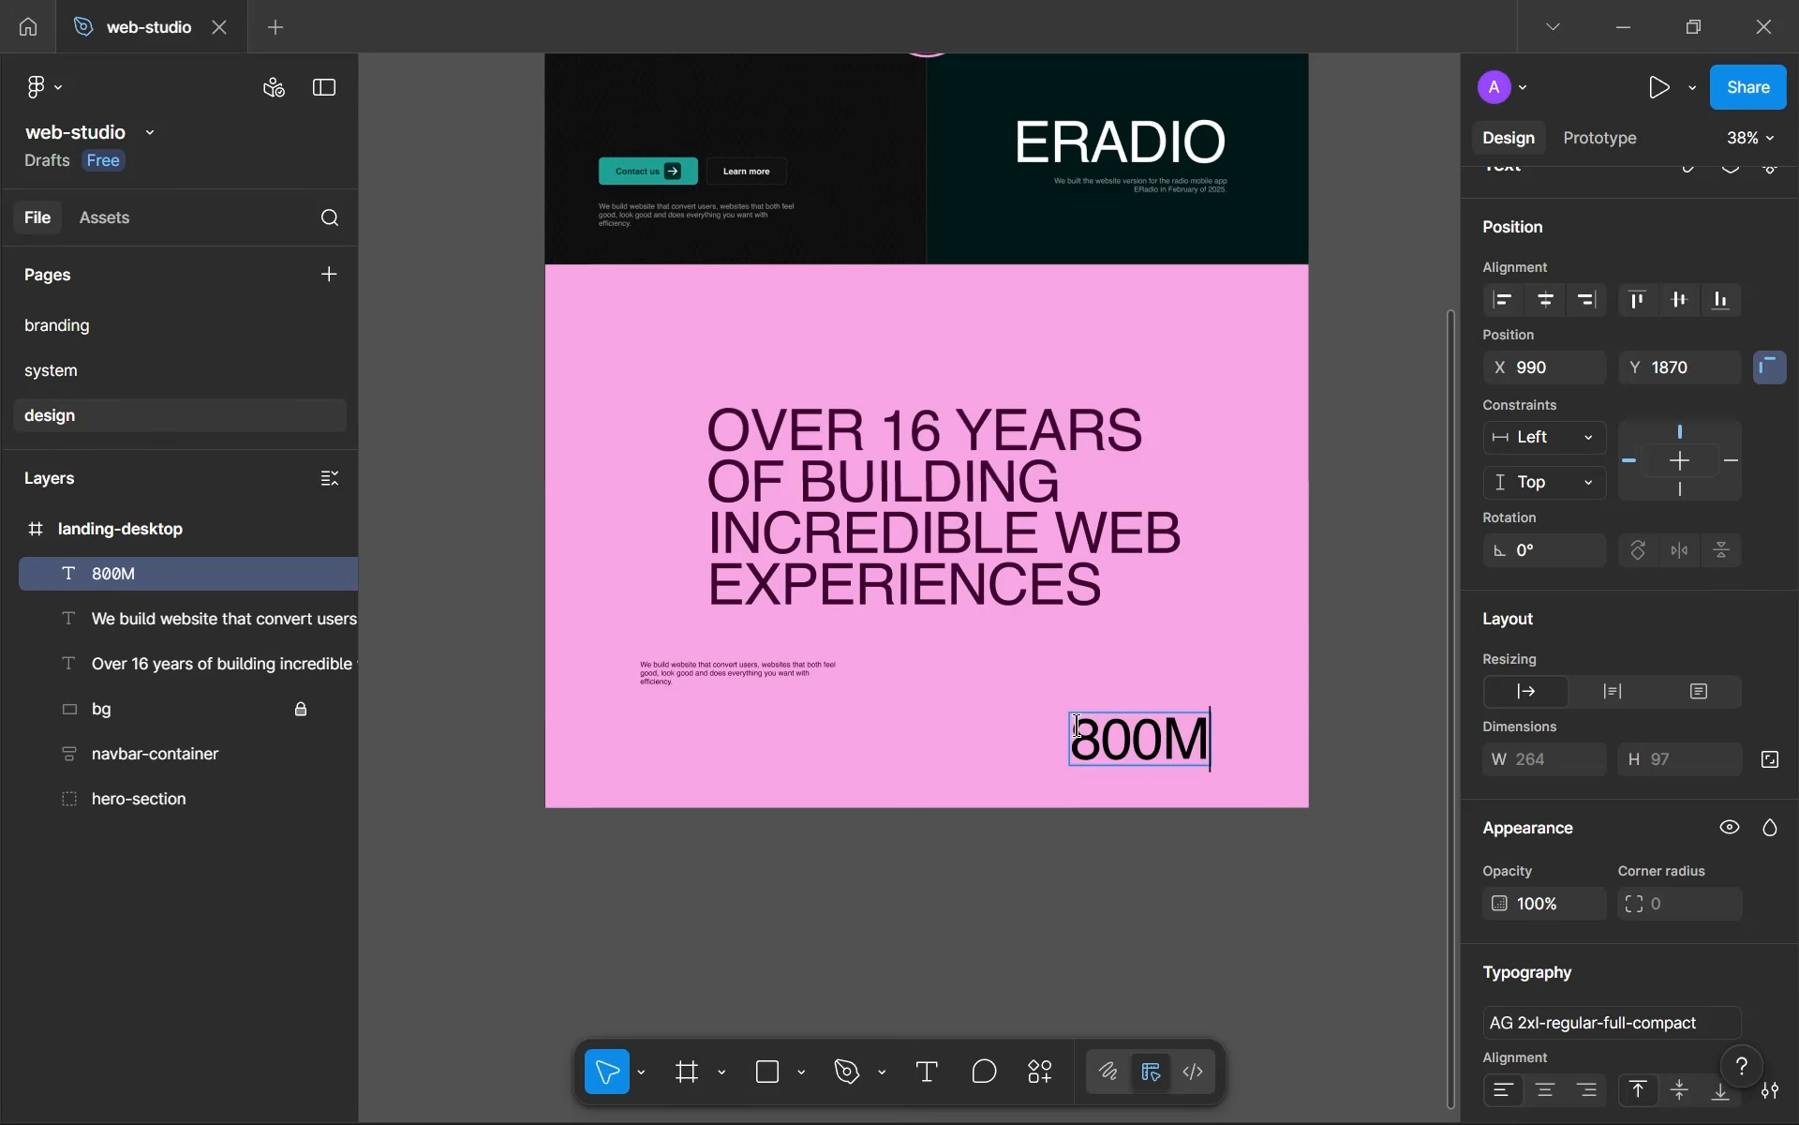
pyautogui.write('+')
pyautogui.hotkey('ctrl', 'Left')
pyautogui.hotkey('ctrl', 'Left')
pyautogui.write('$')
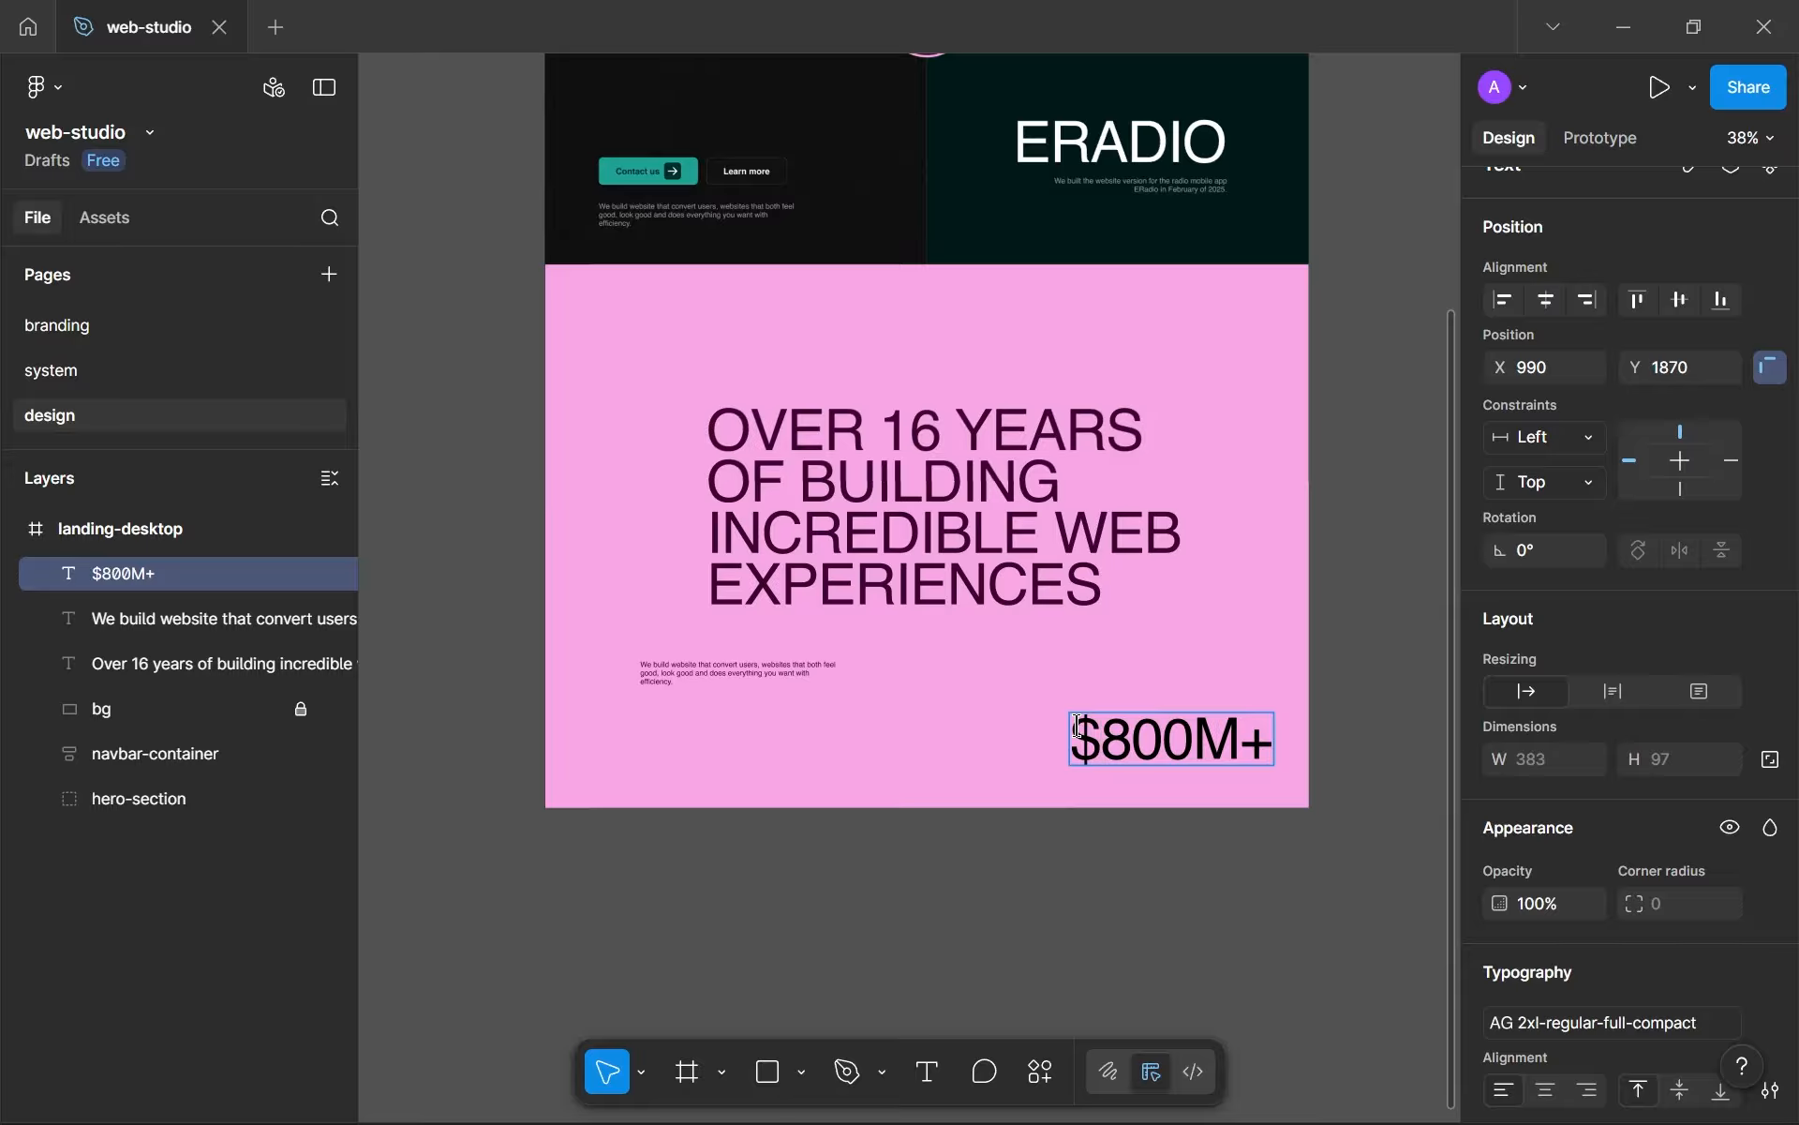
pyautogui.press('Escape')
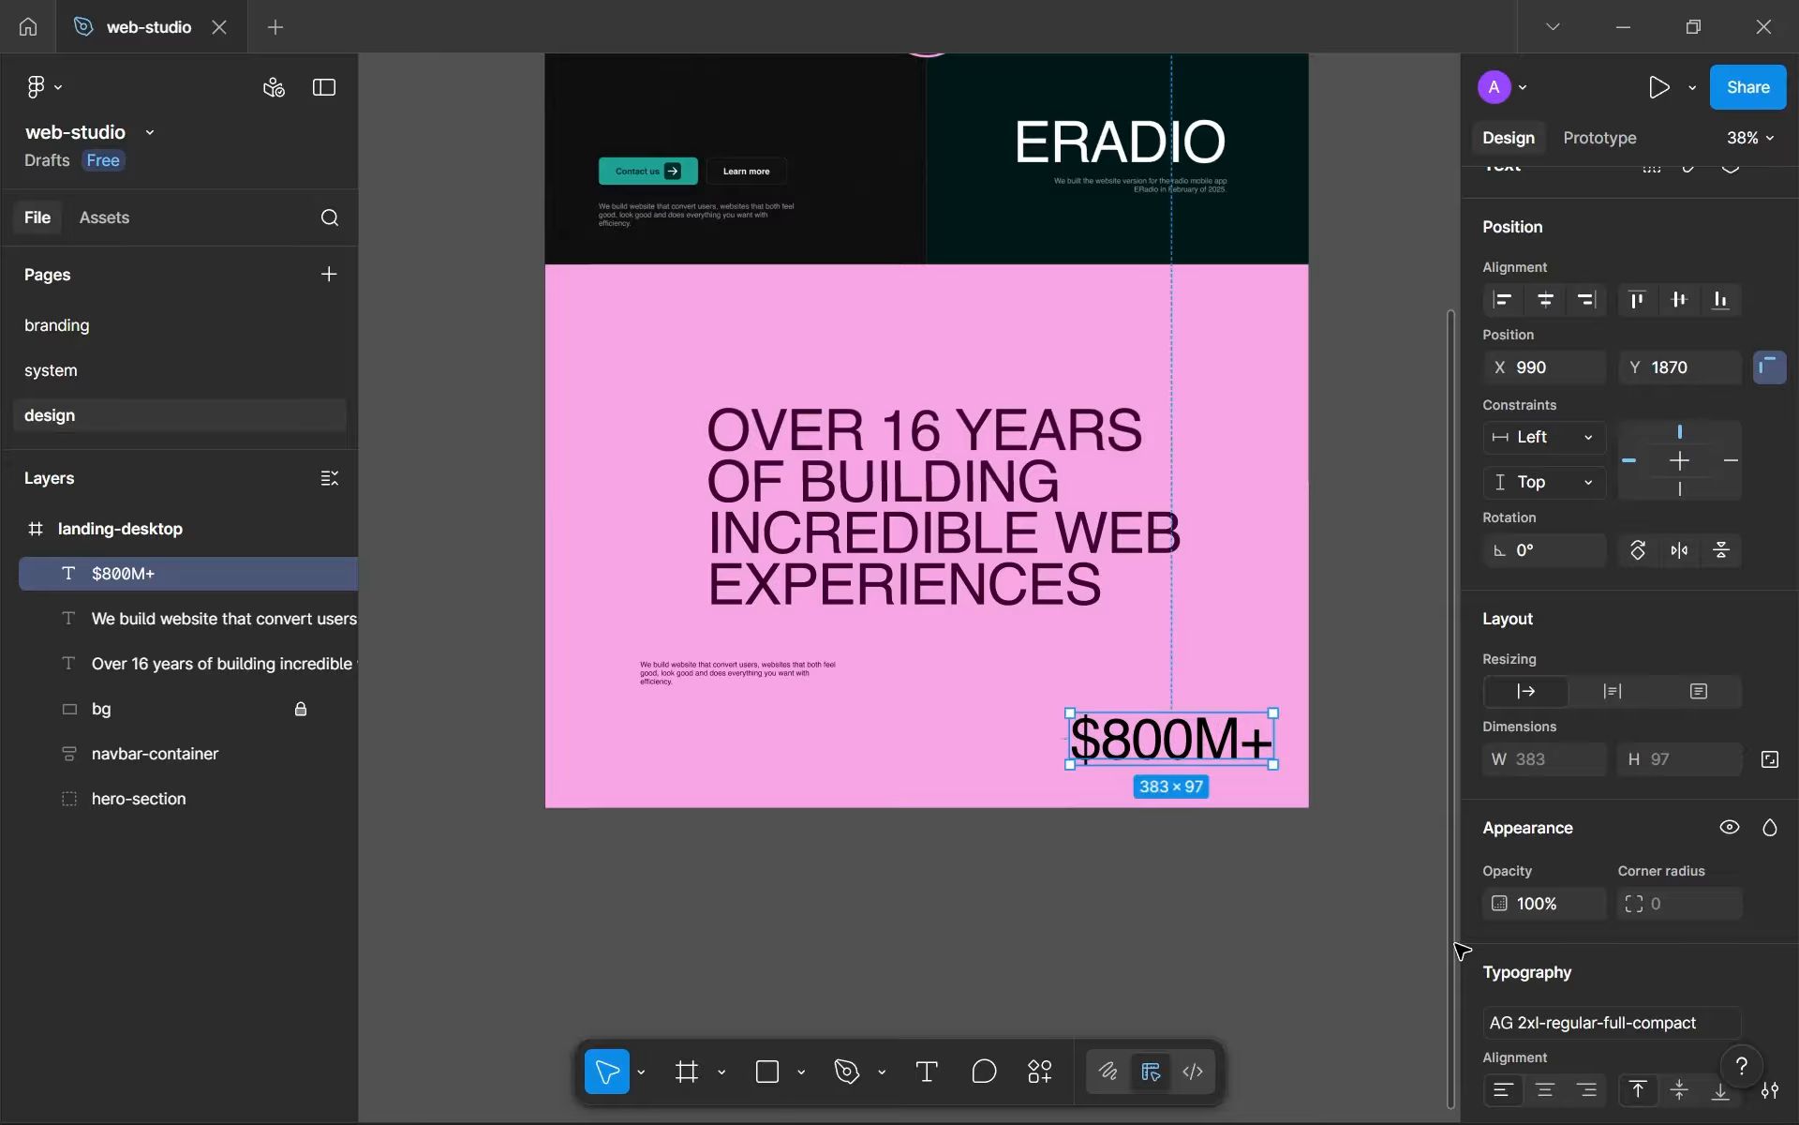
# - Apply the pink-100 color style to the "$800M+" text and move it slightly closer to the pink section's lower right corner
pyautogui.scroll(-3, 1593, 919)
pyautogui.click(1731, 878)
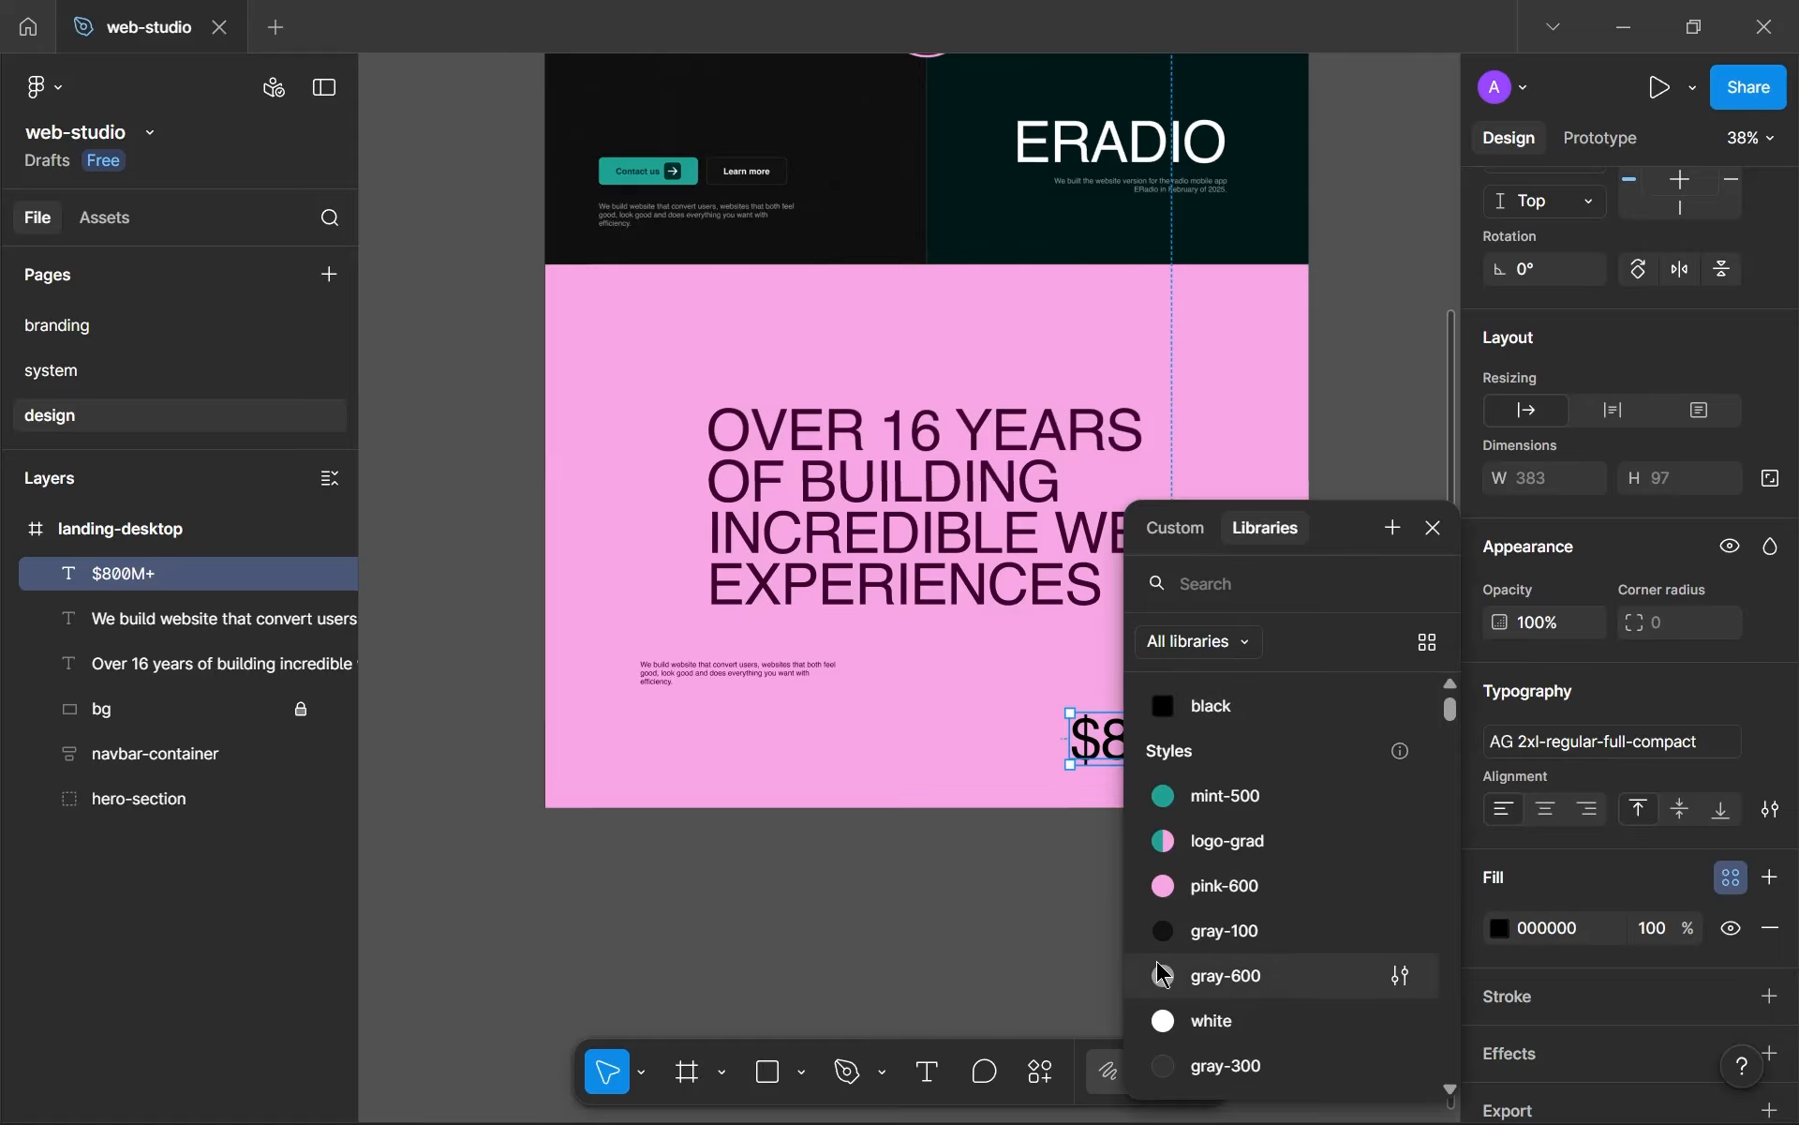
pyautogui.scroll(-3, 1223, 841)
pyautogui.click(1223, 829)
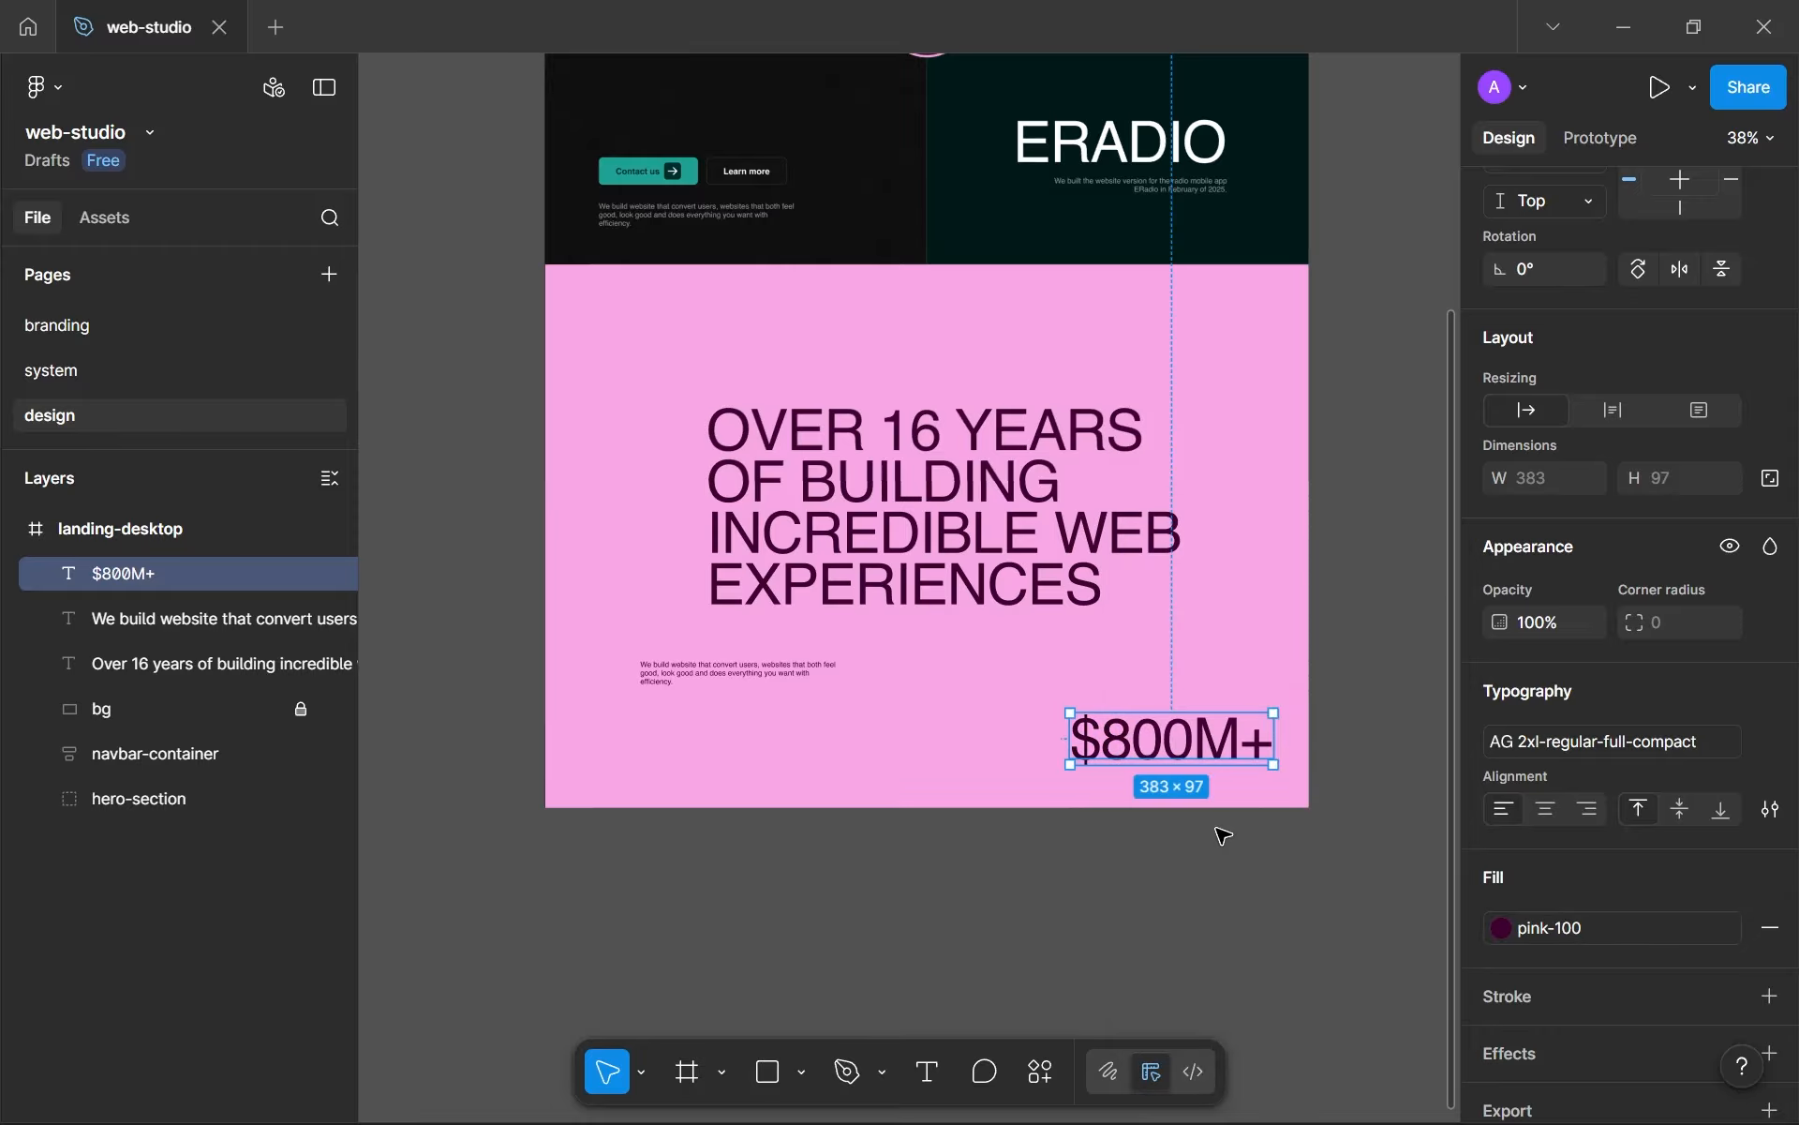
pyautogui.moveTo(1209, 755)
pyautogui.mouseDown()
pyautogui.moveTo(1173, 733)
pyautogui.moveTo(1215, 766)
pyautogui.mouseUp()
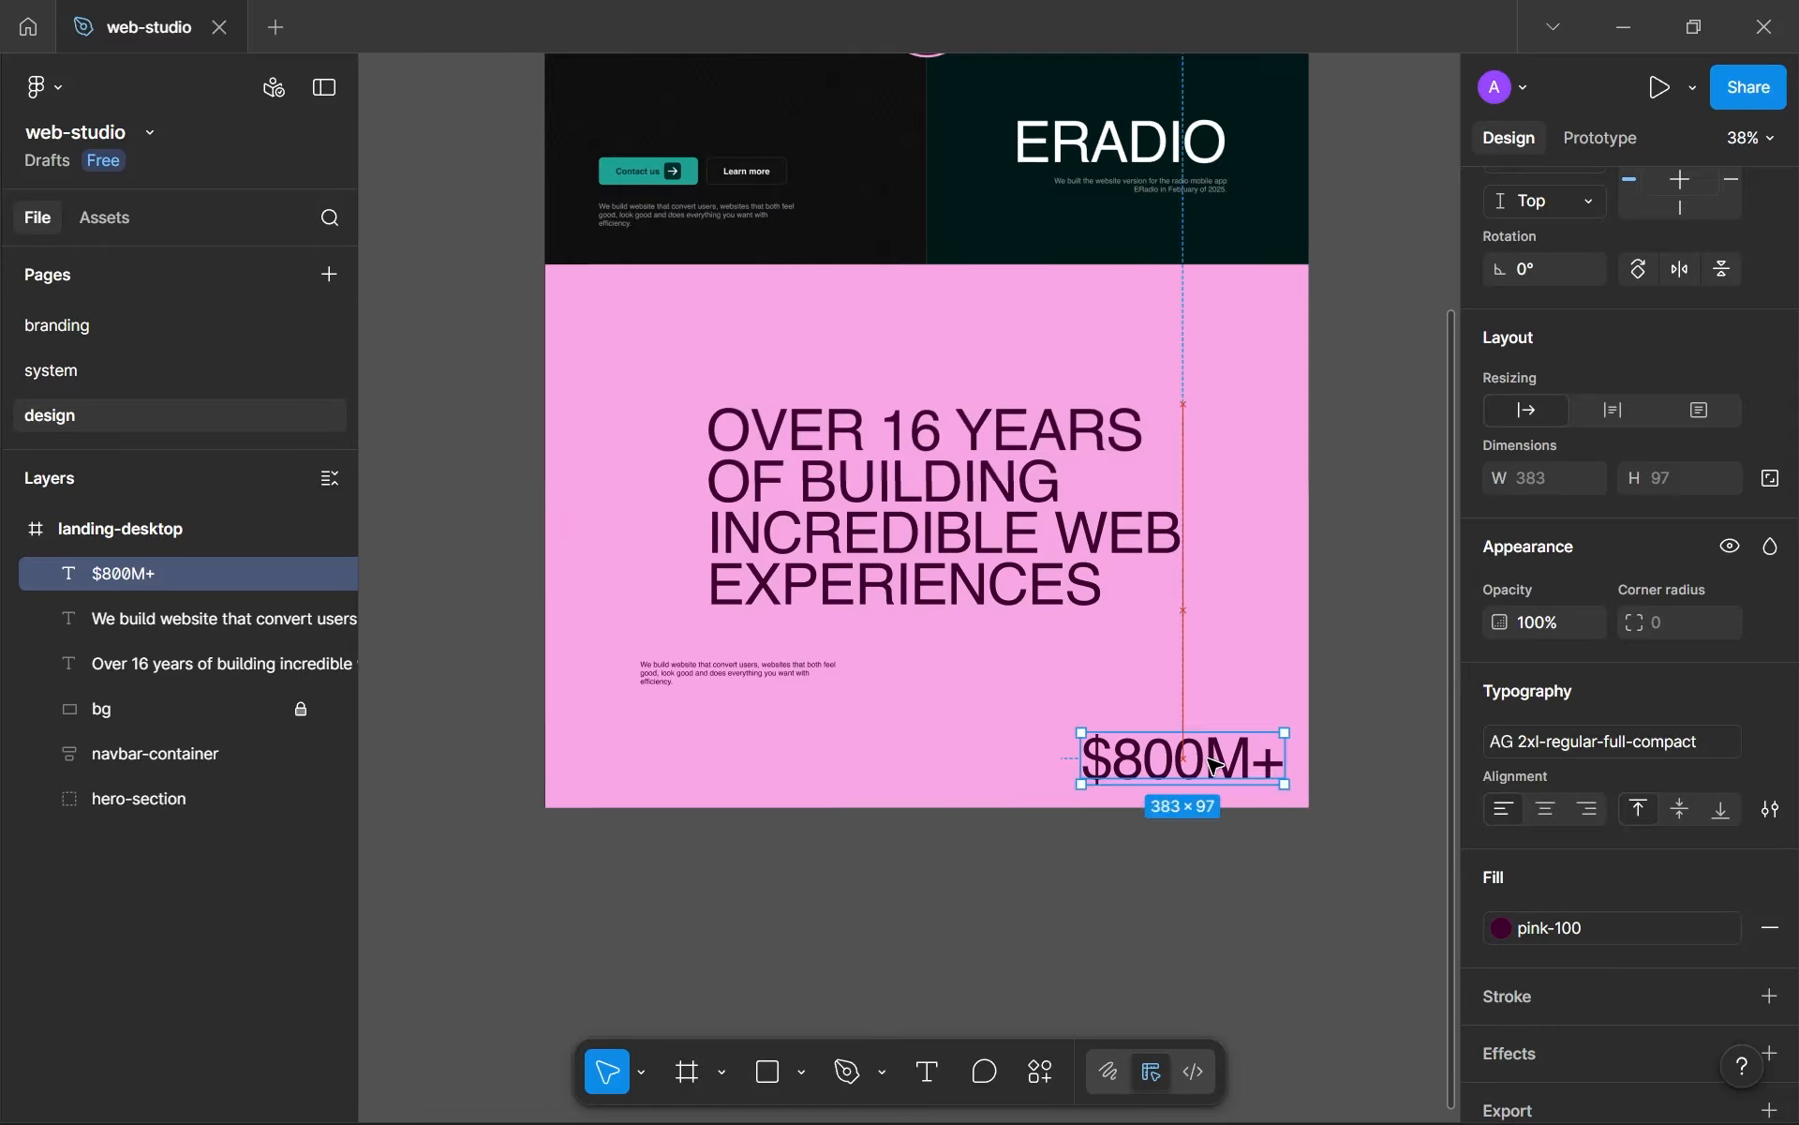
pyautogui.moveTo(992, 666); pyautogui.dragTo(1133, 779)
pyautogui.click(1133, 818)
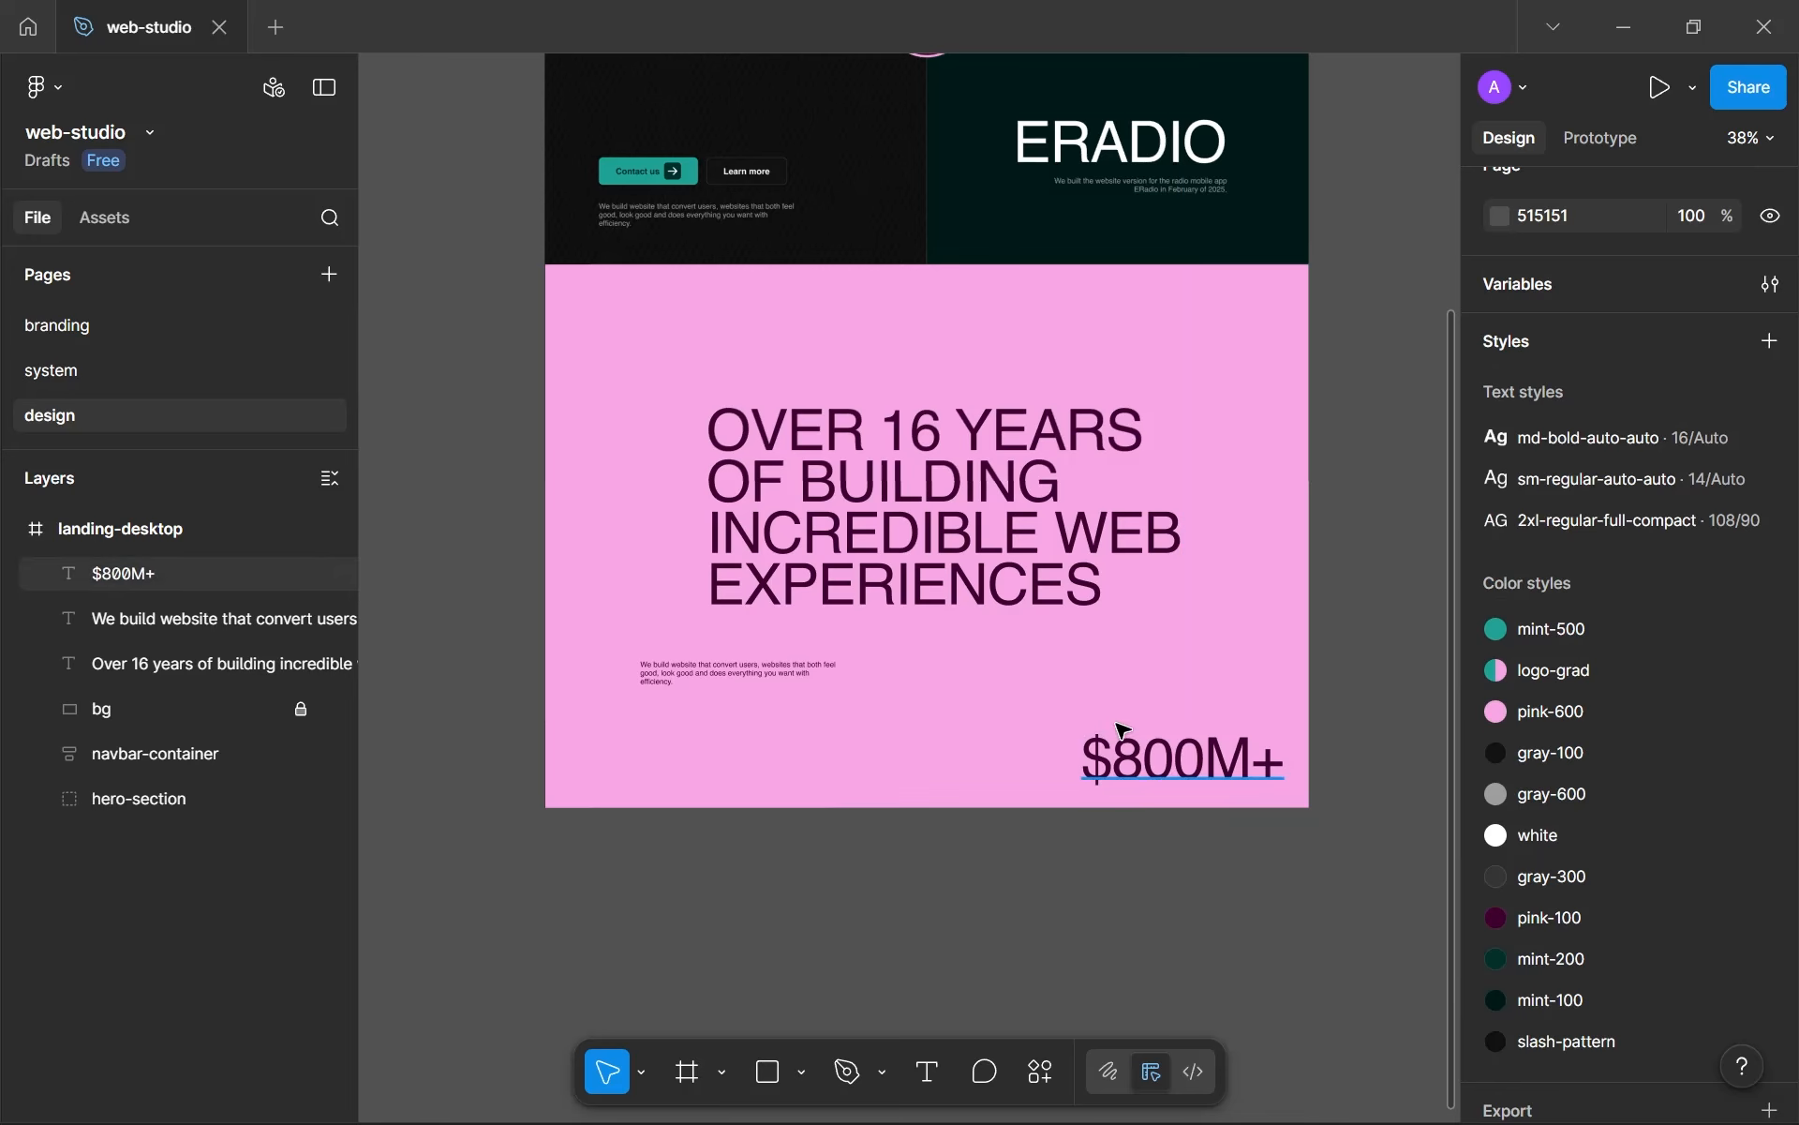
pyautogui.scroll(2, 1209, 794)
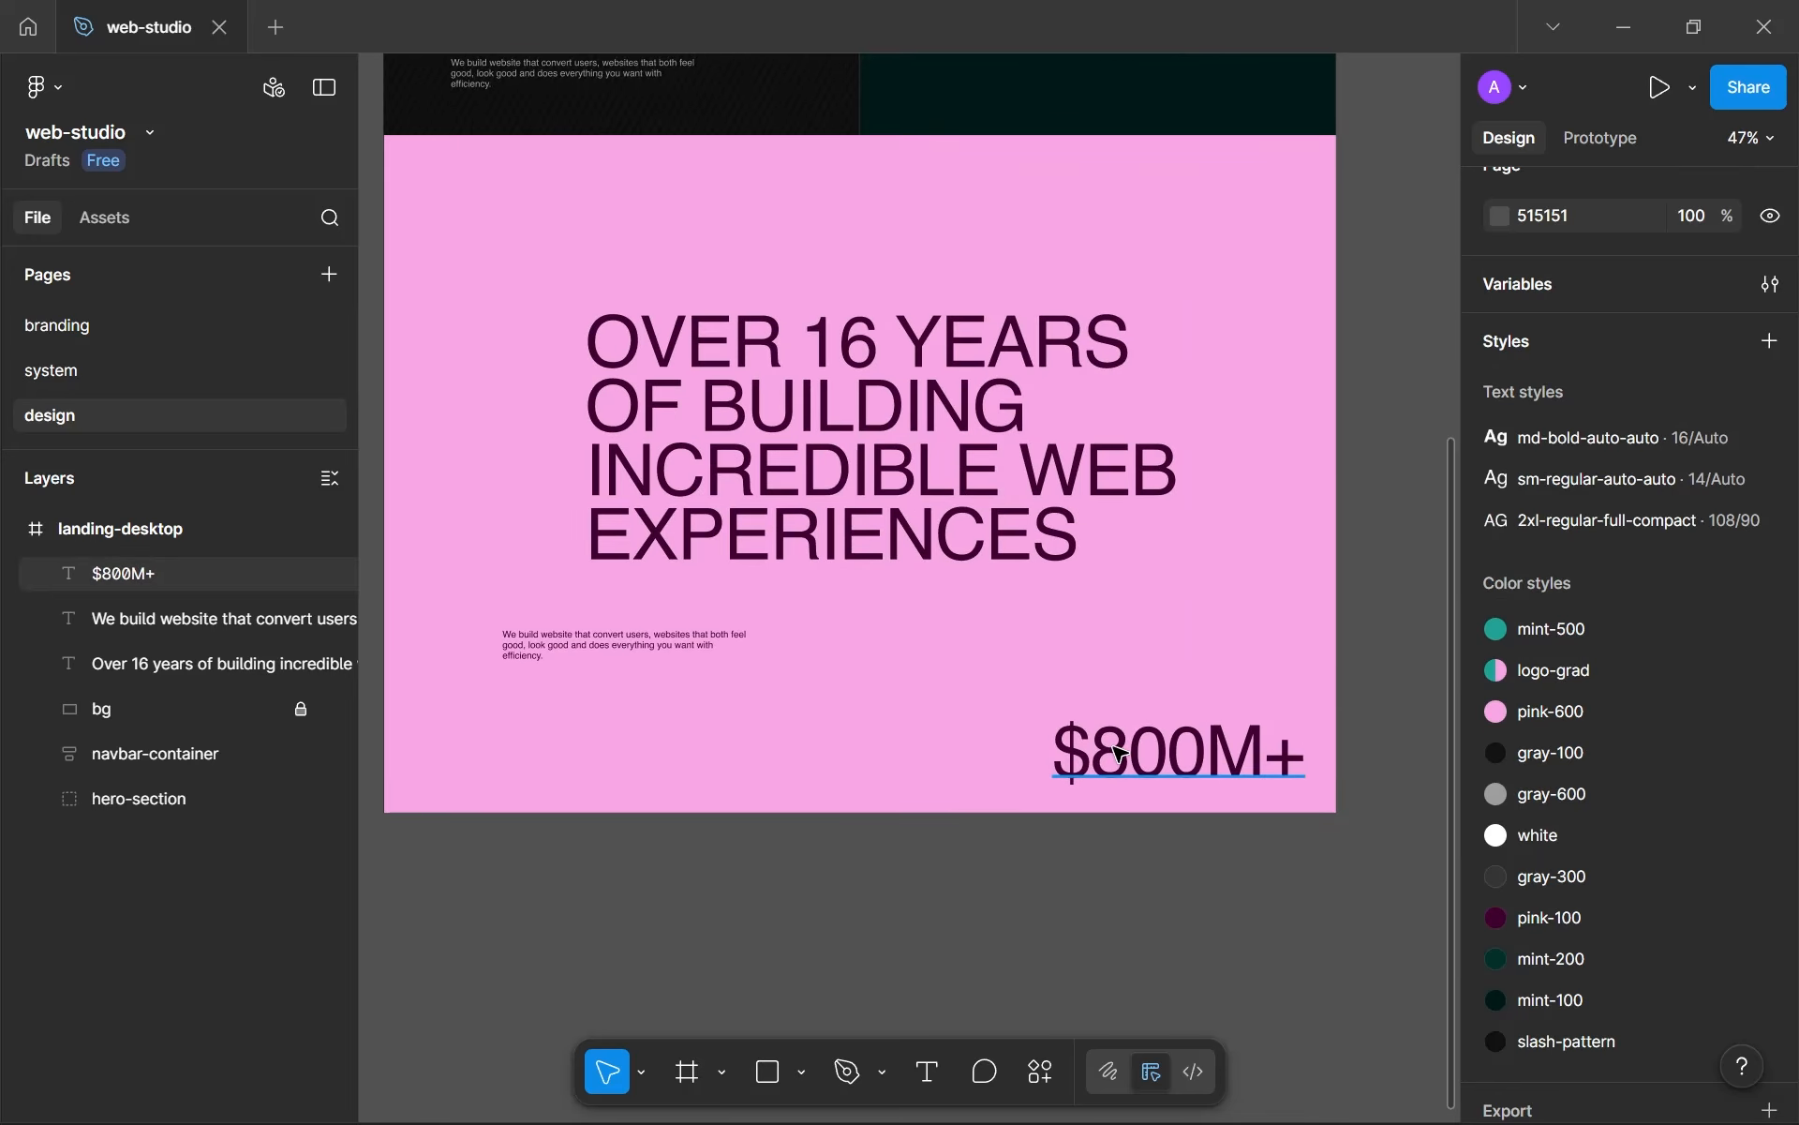
# - Duplicate the pink section's small paragraph just above the "$800M+" text and delete the duplicate
pyautogui.press('r')
pyautogui.press('v')
pyautogui.moveTo(694, 642); pyautogui.dragTo(1076, 719)
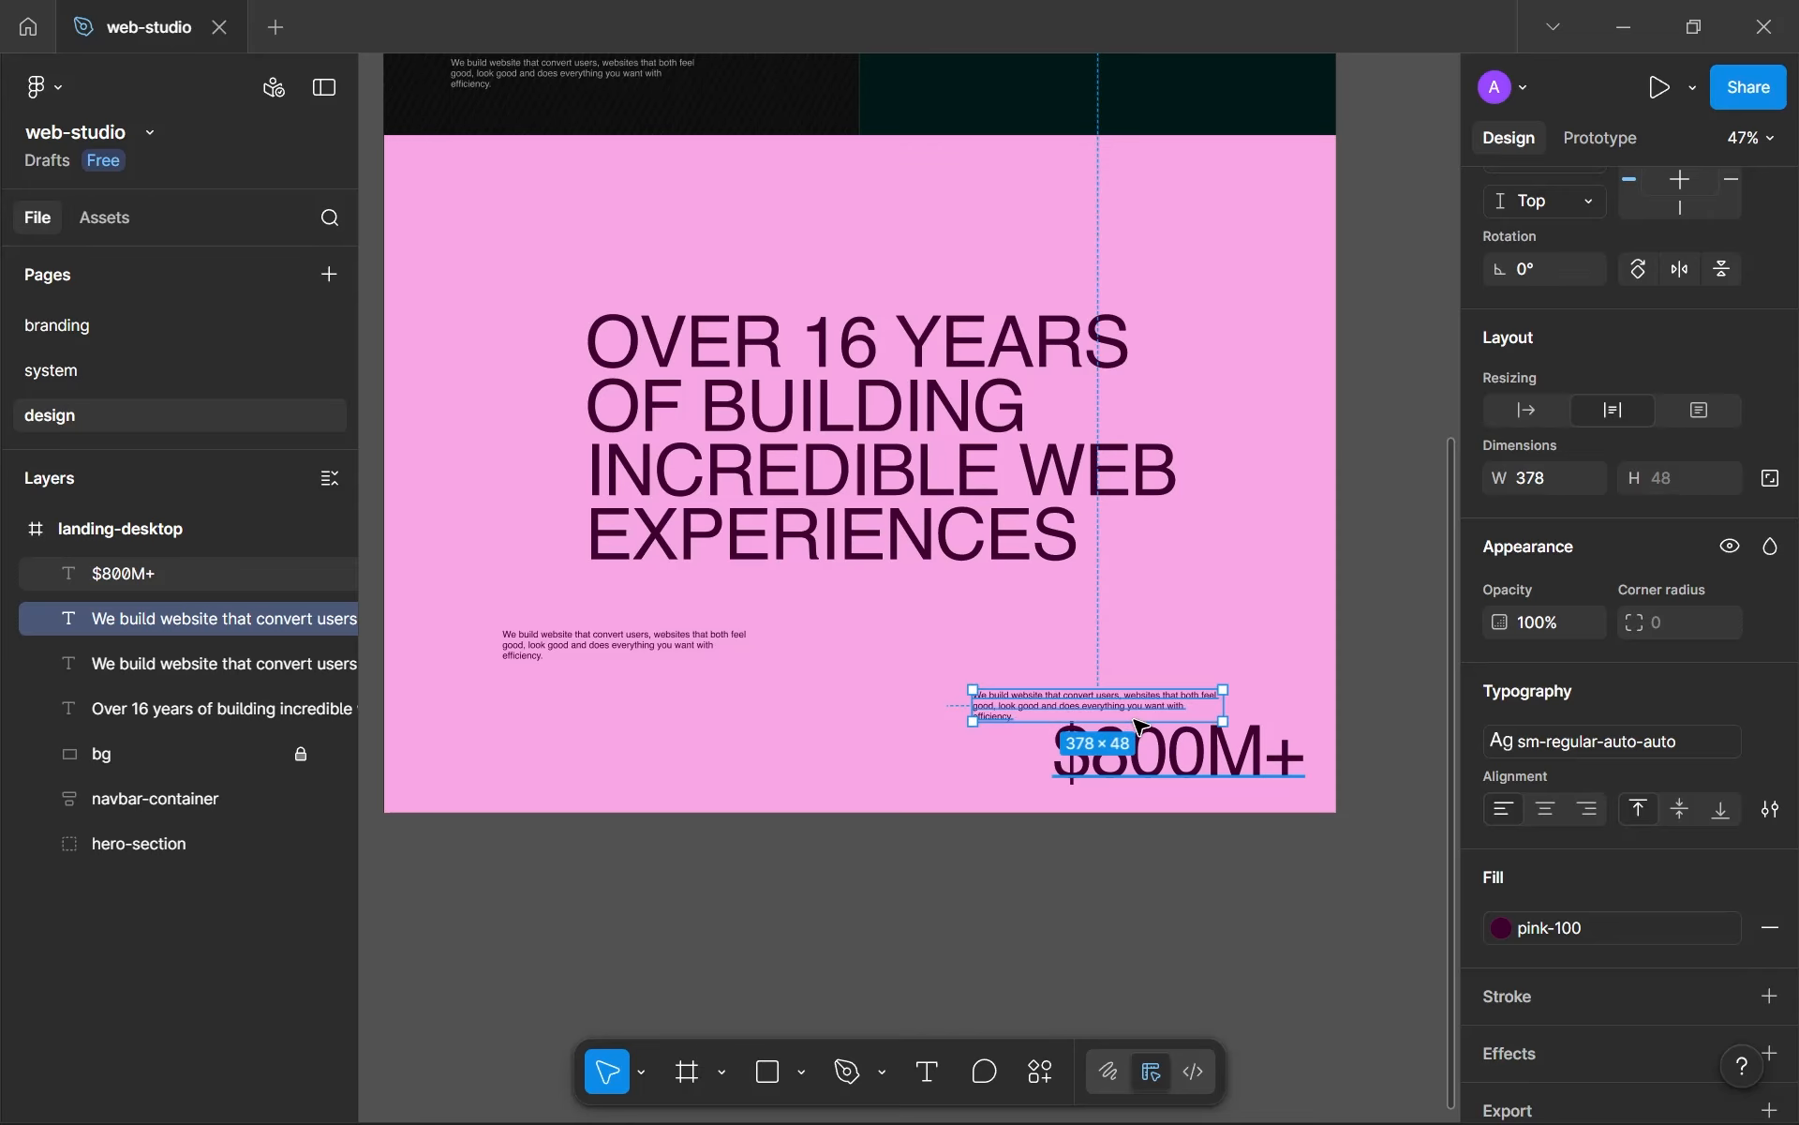
pyautogui.press('Delete')
pyautogui.moveTo(971, 671); pyautogui.dragTo(1078, 730)
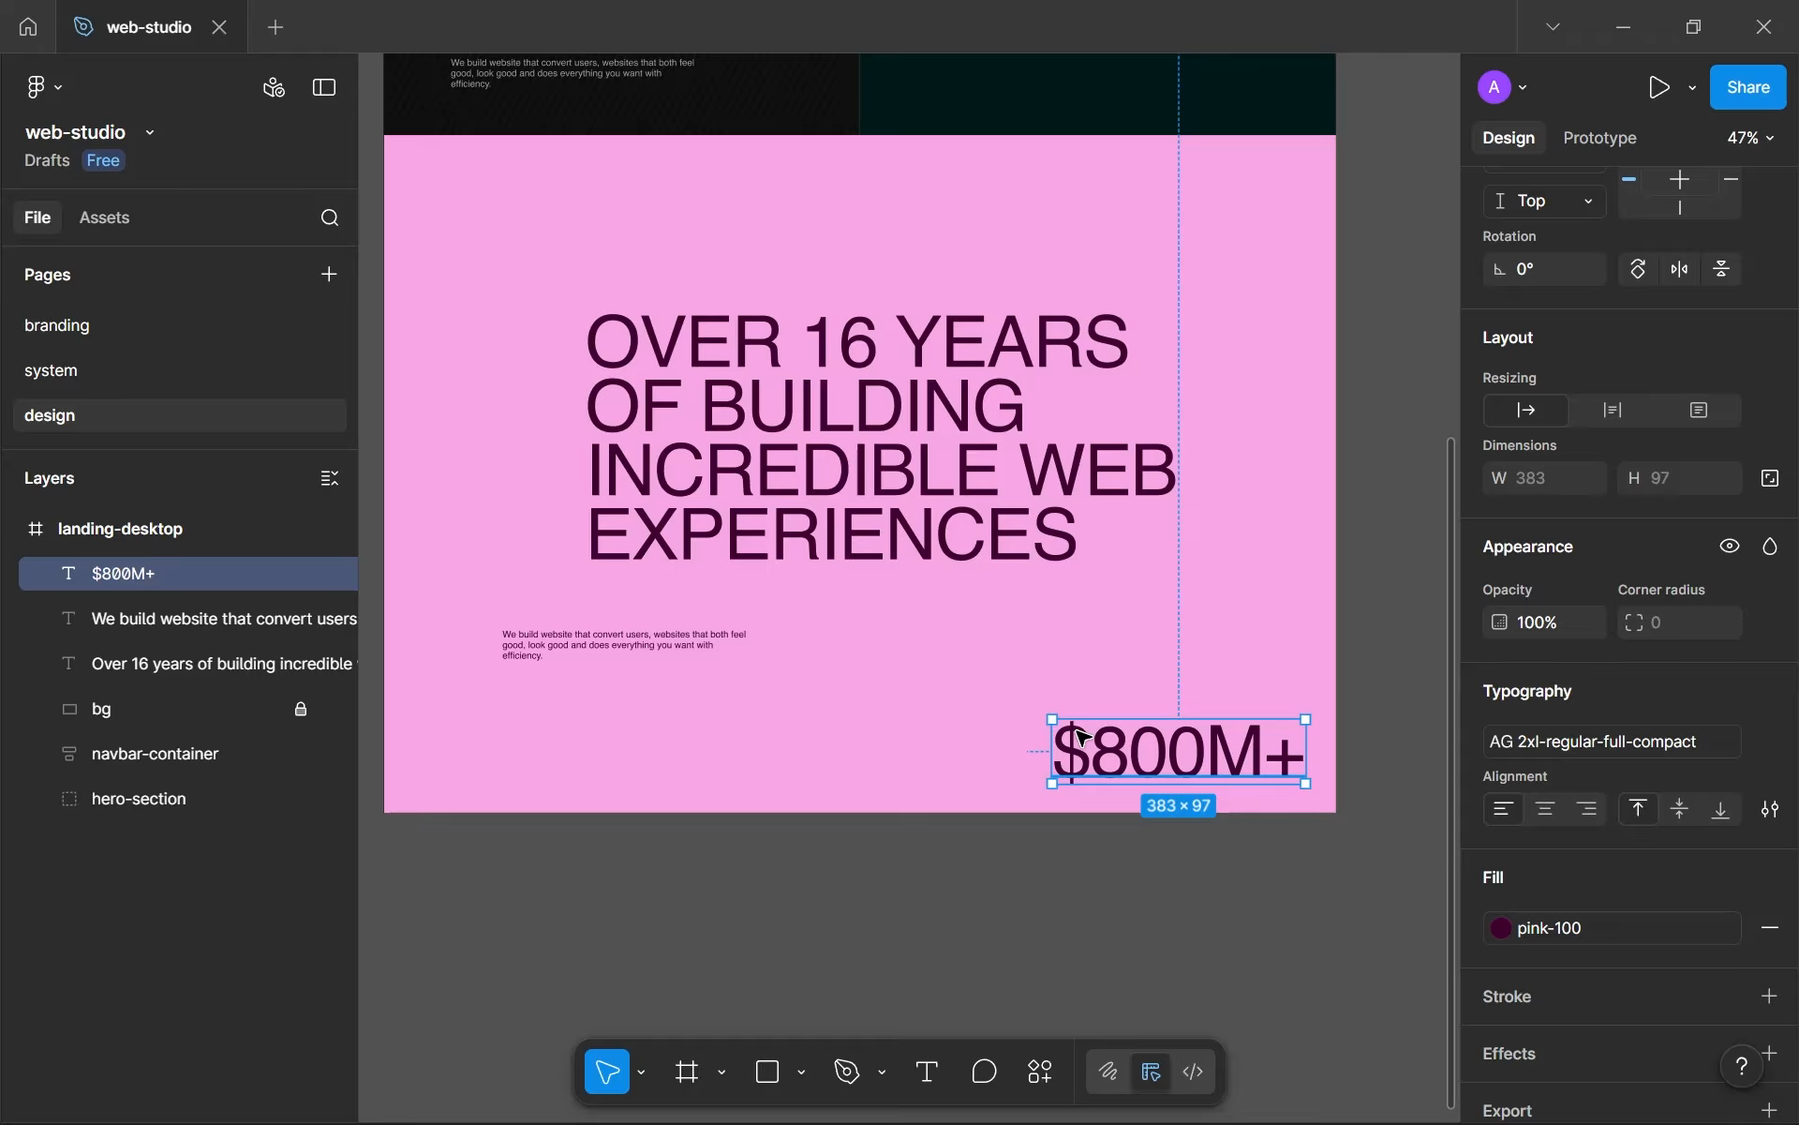
pyautogui.click(1028, 665)
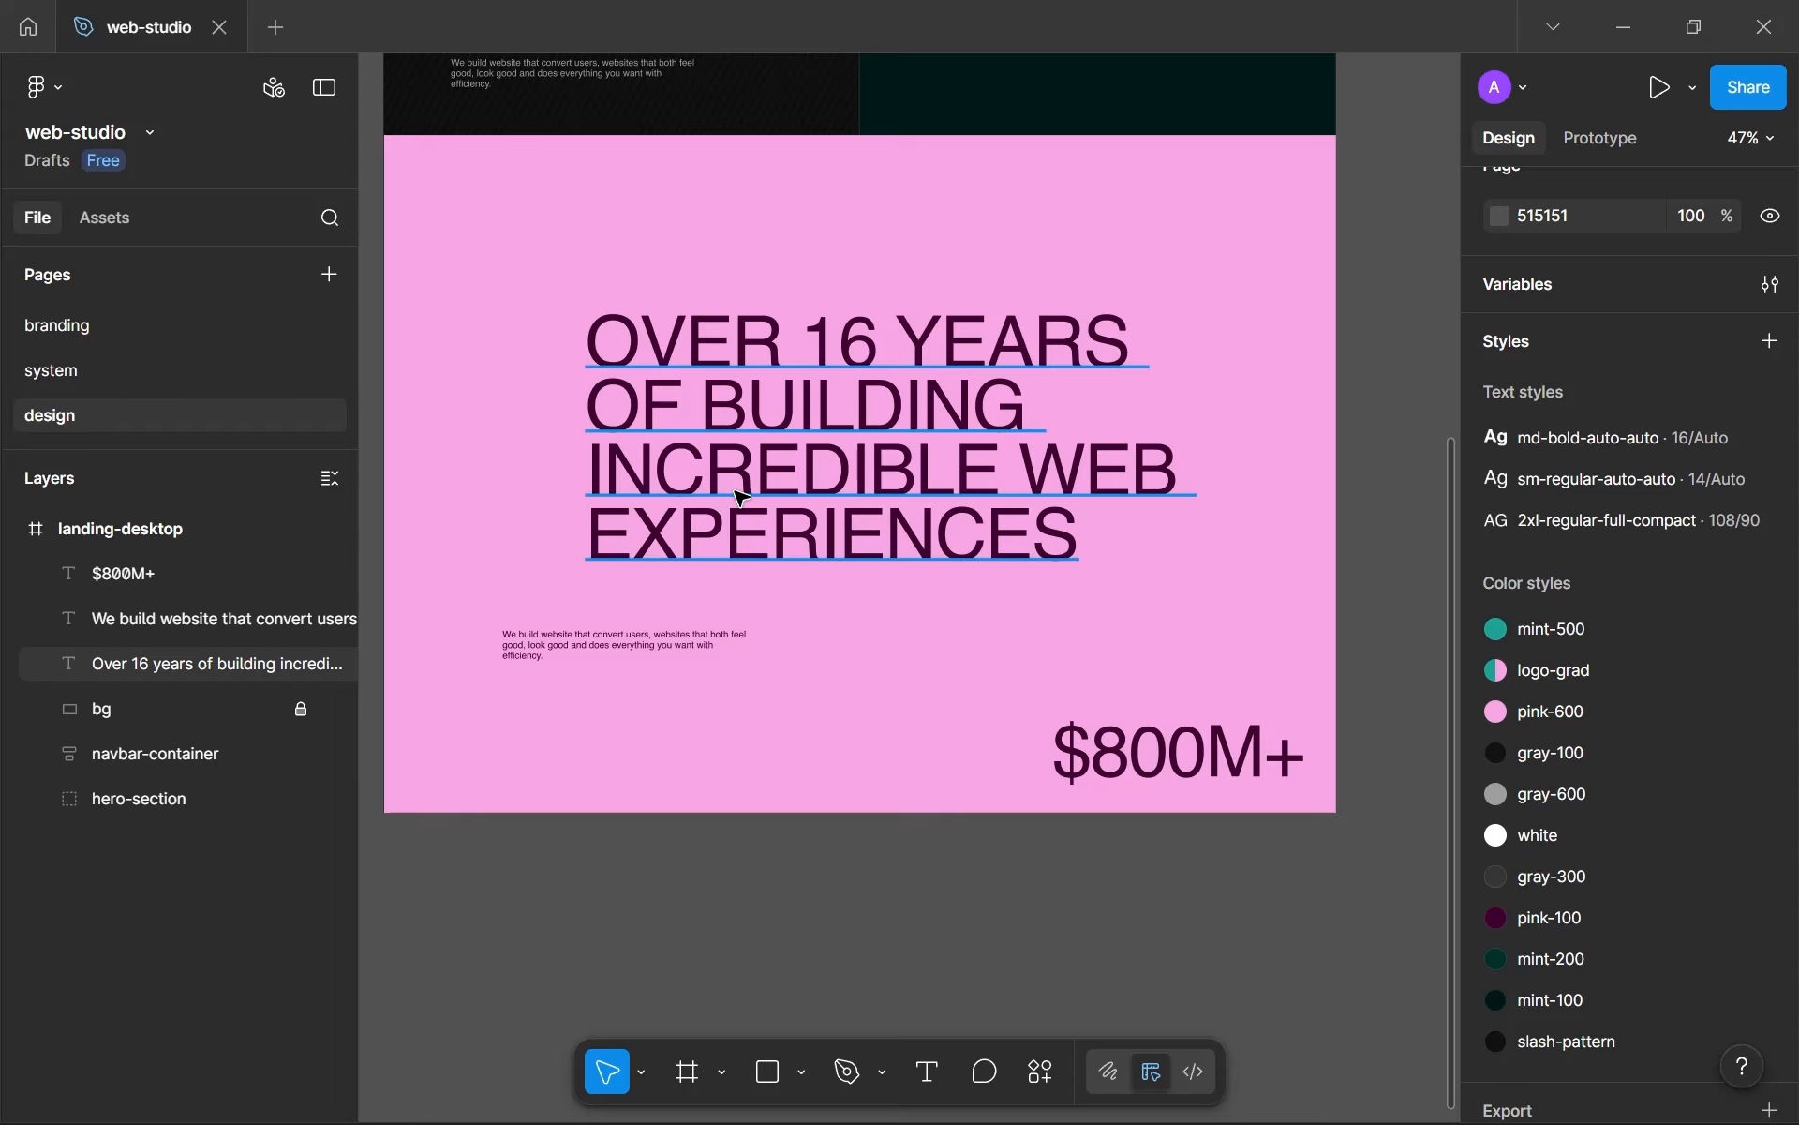
pyautogui.scroll(2, 740, 497)
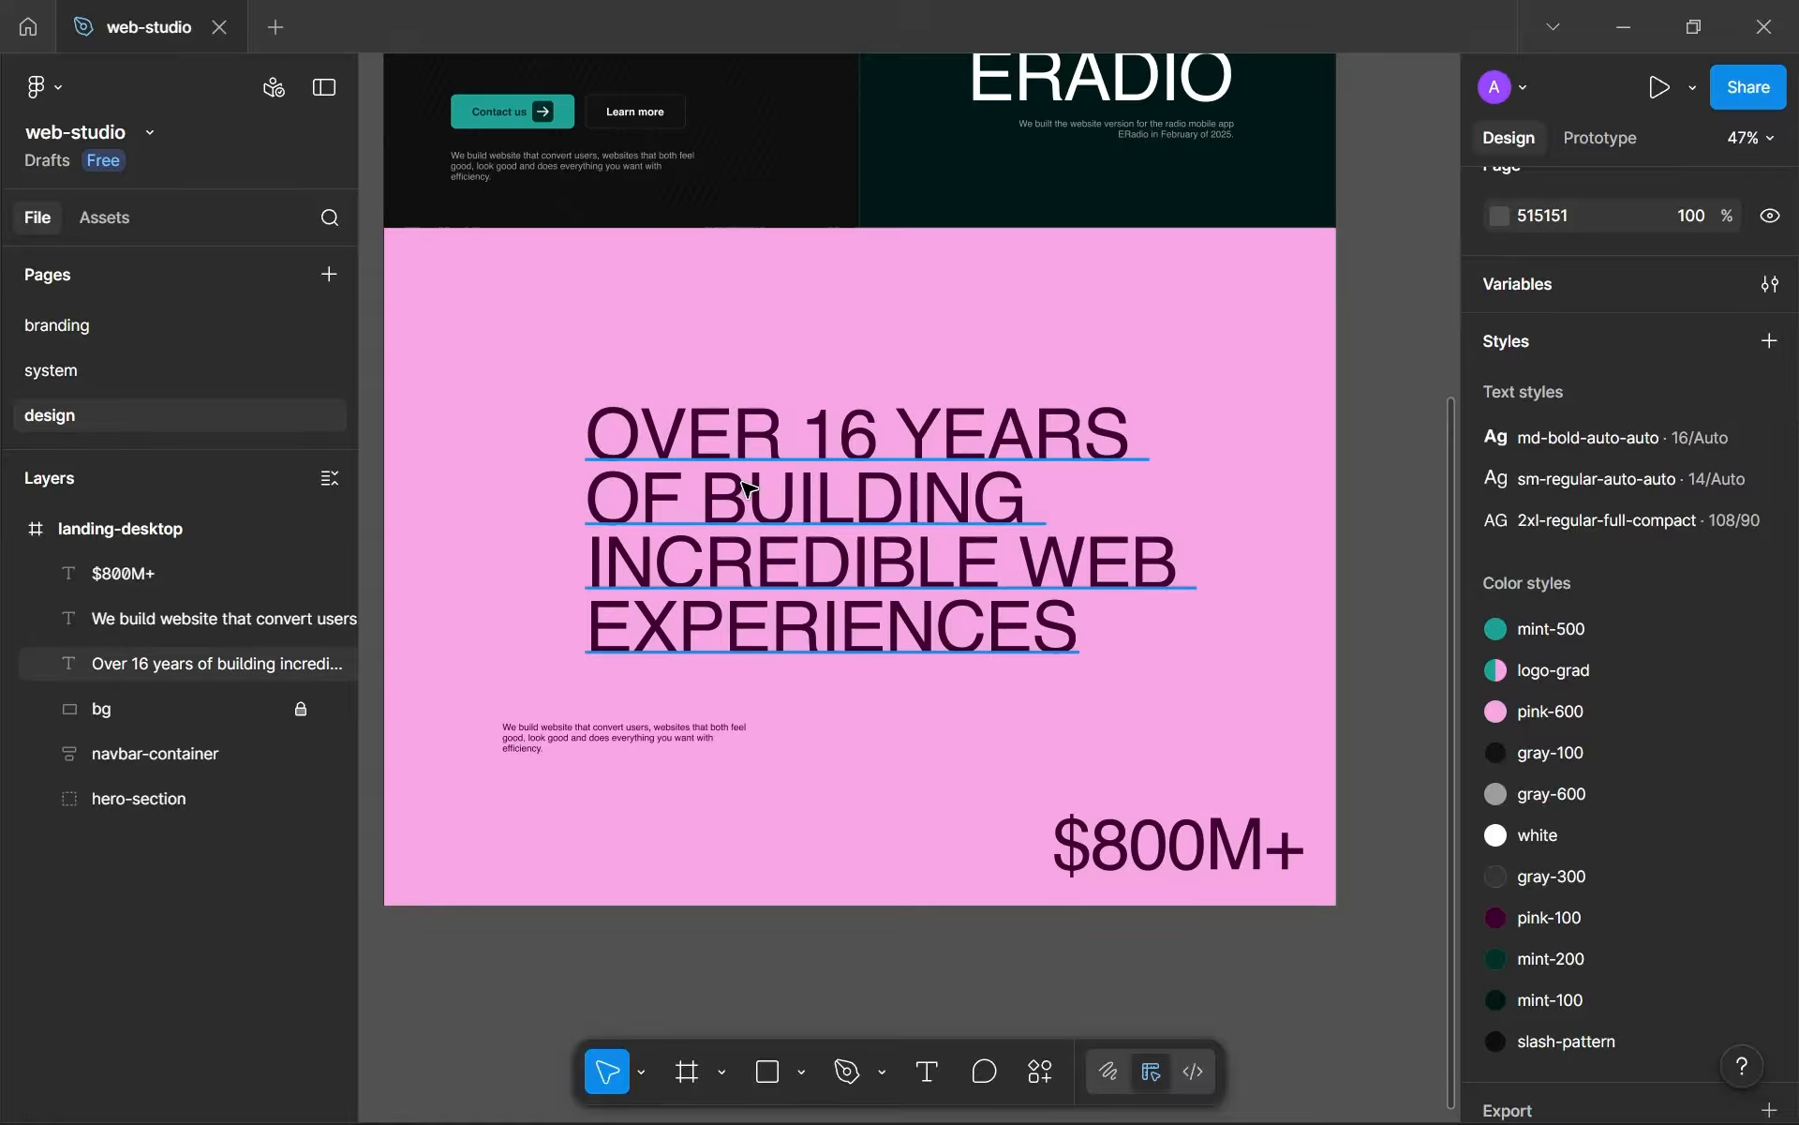
pyautogui.moveTo(537, 284); pyautogui.dragTo(910, 392)
pyautogui.moveTo(685, 378); pyautogui.dragTo(745, 399)
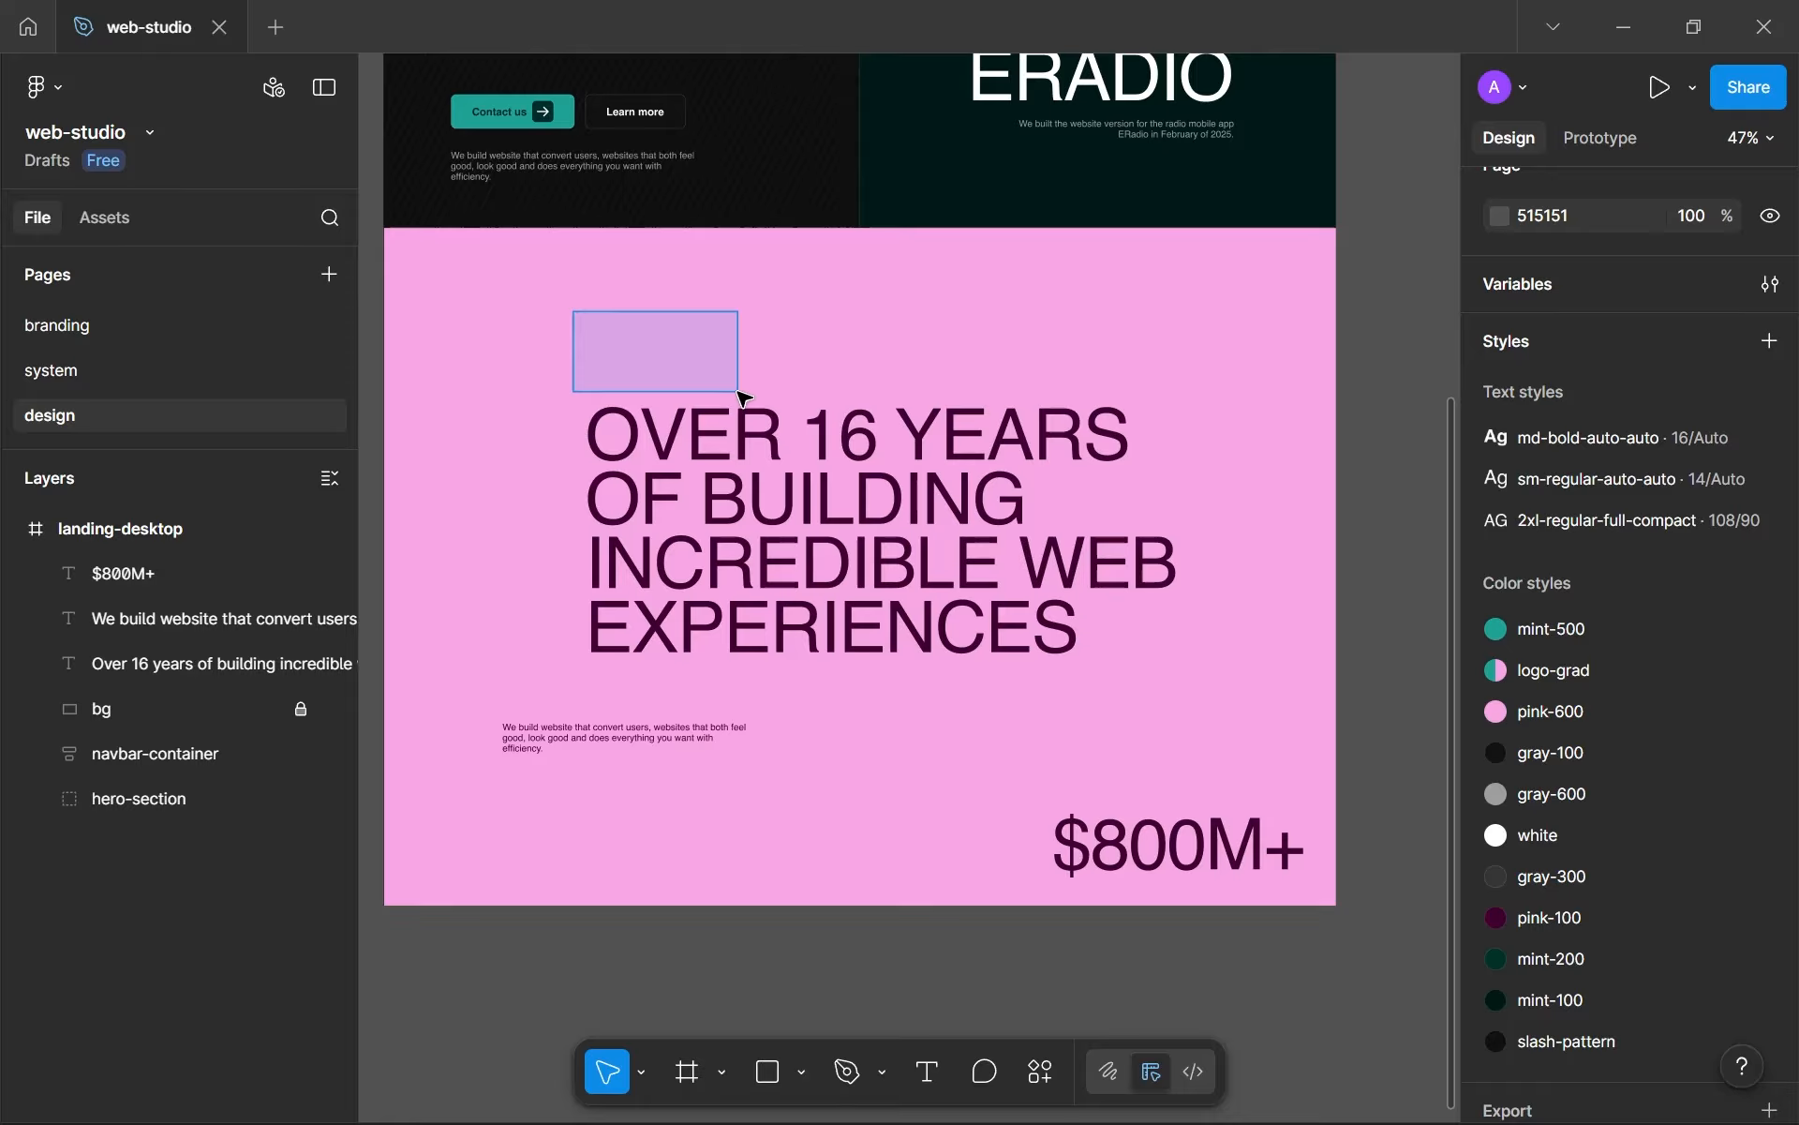
pyautogui.moveTo(745, 397); pyautogui.dragTo(747, 399)
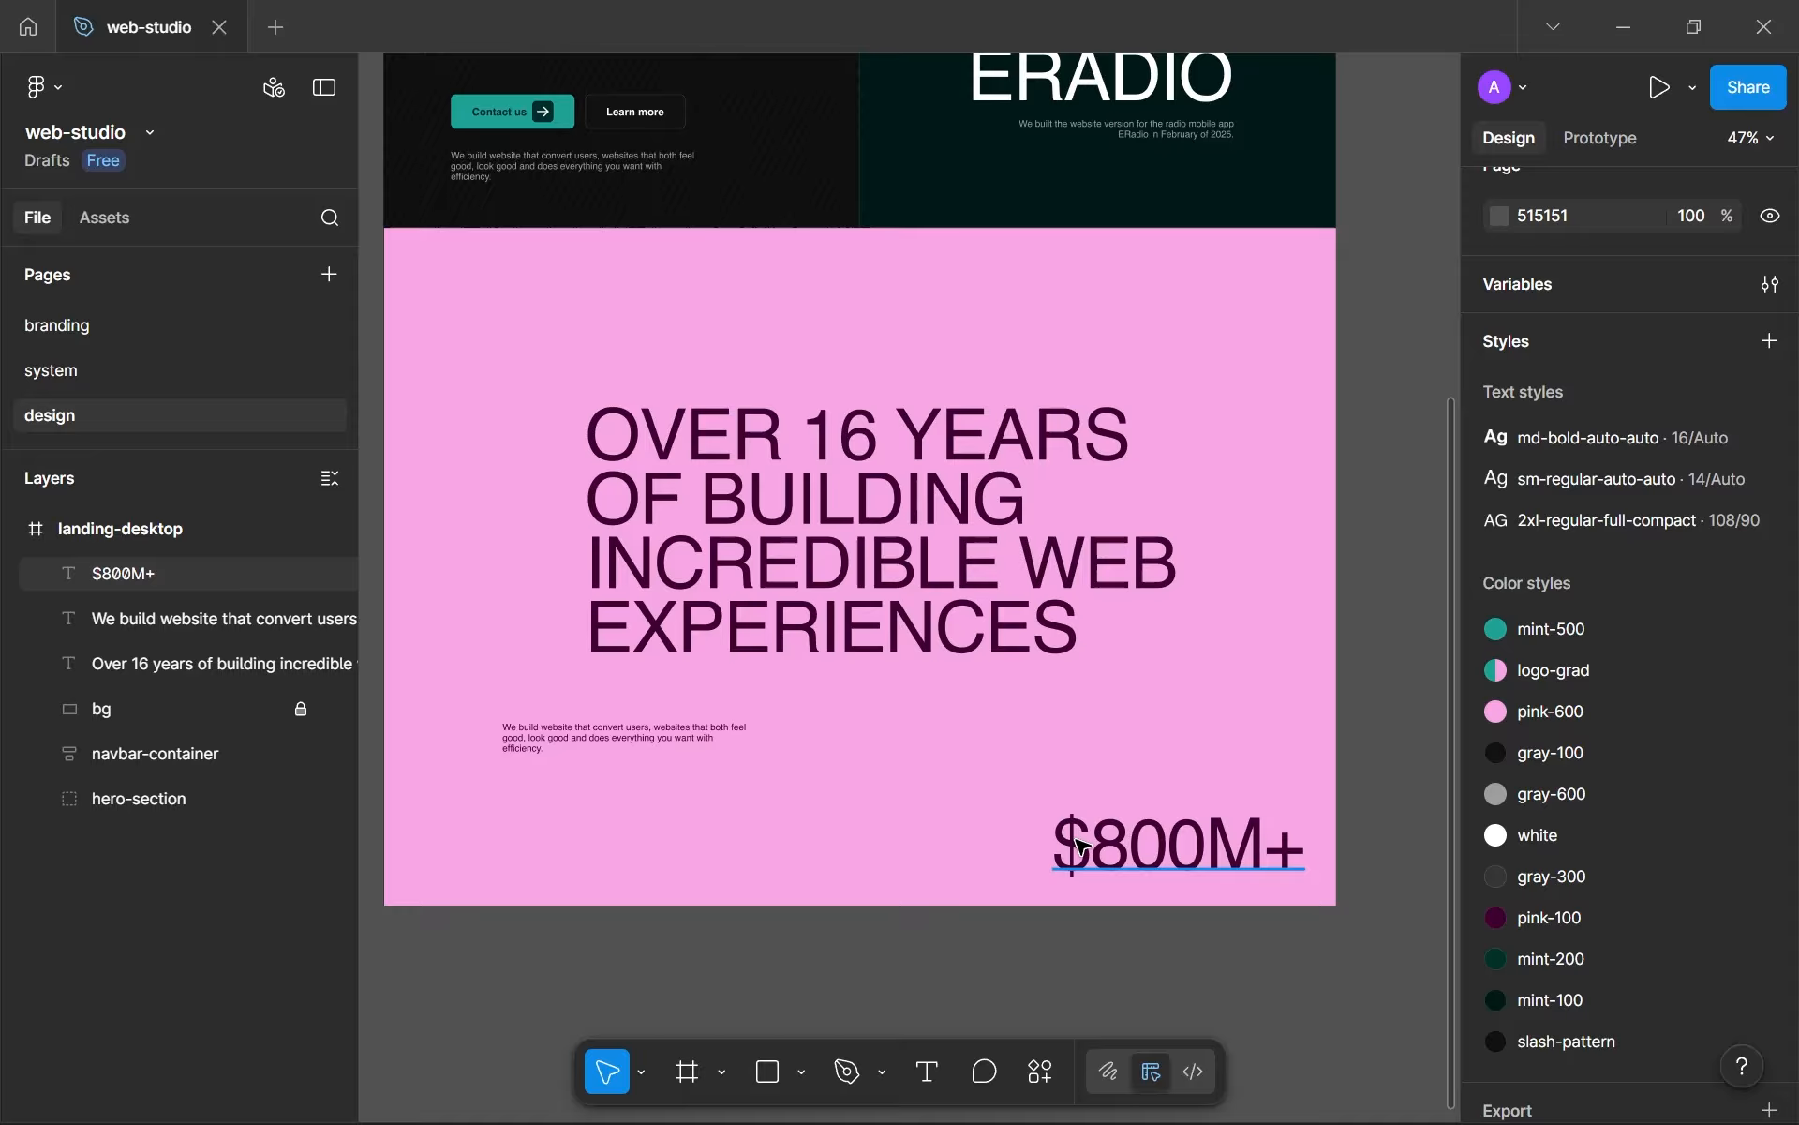
pyautogui.moveTo(989, 795); pyautogui.dragTo(1355, 949)
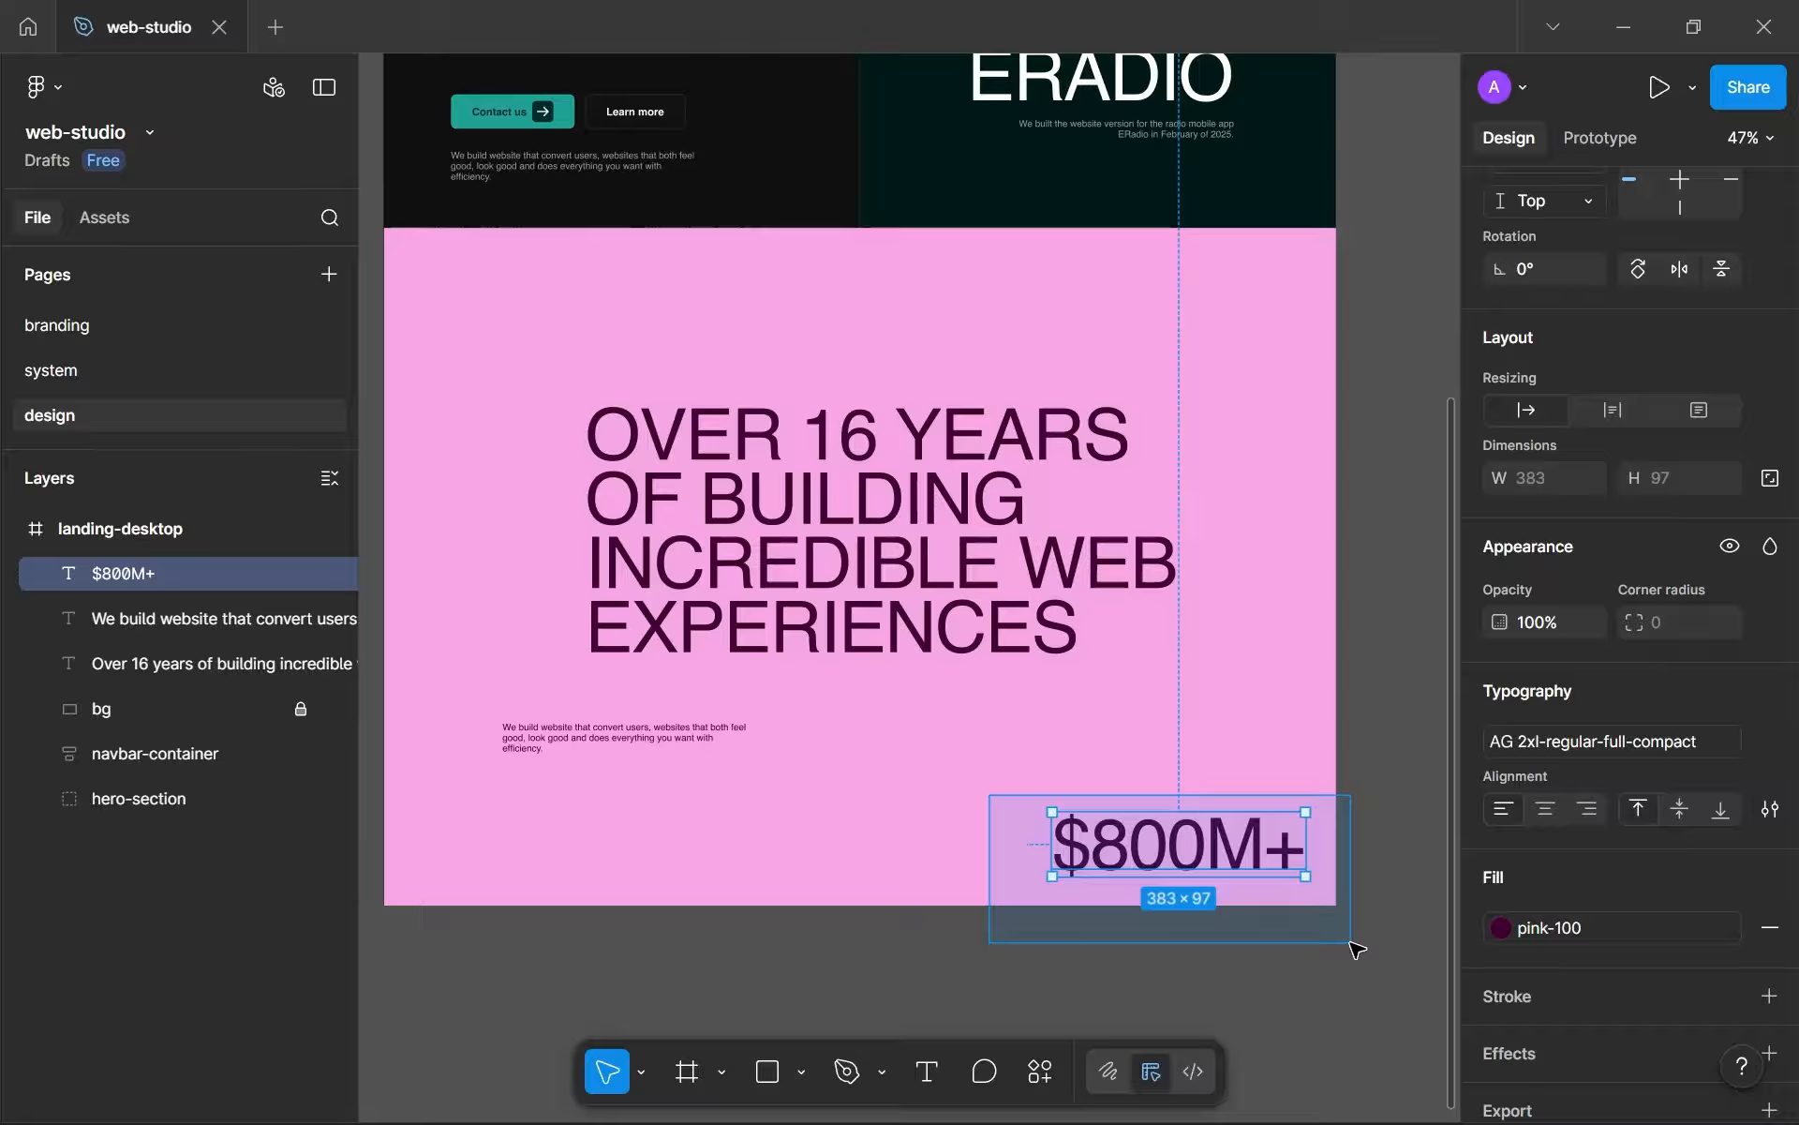
pyautogui.moveTo(1355, 948); pyautogui.dragTo(1356, 949)
pyautogui.click(1253, 694)
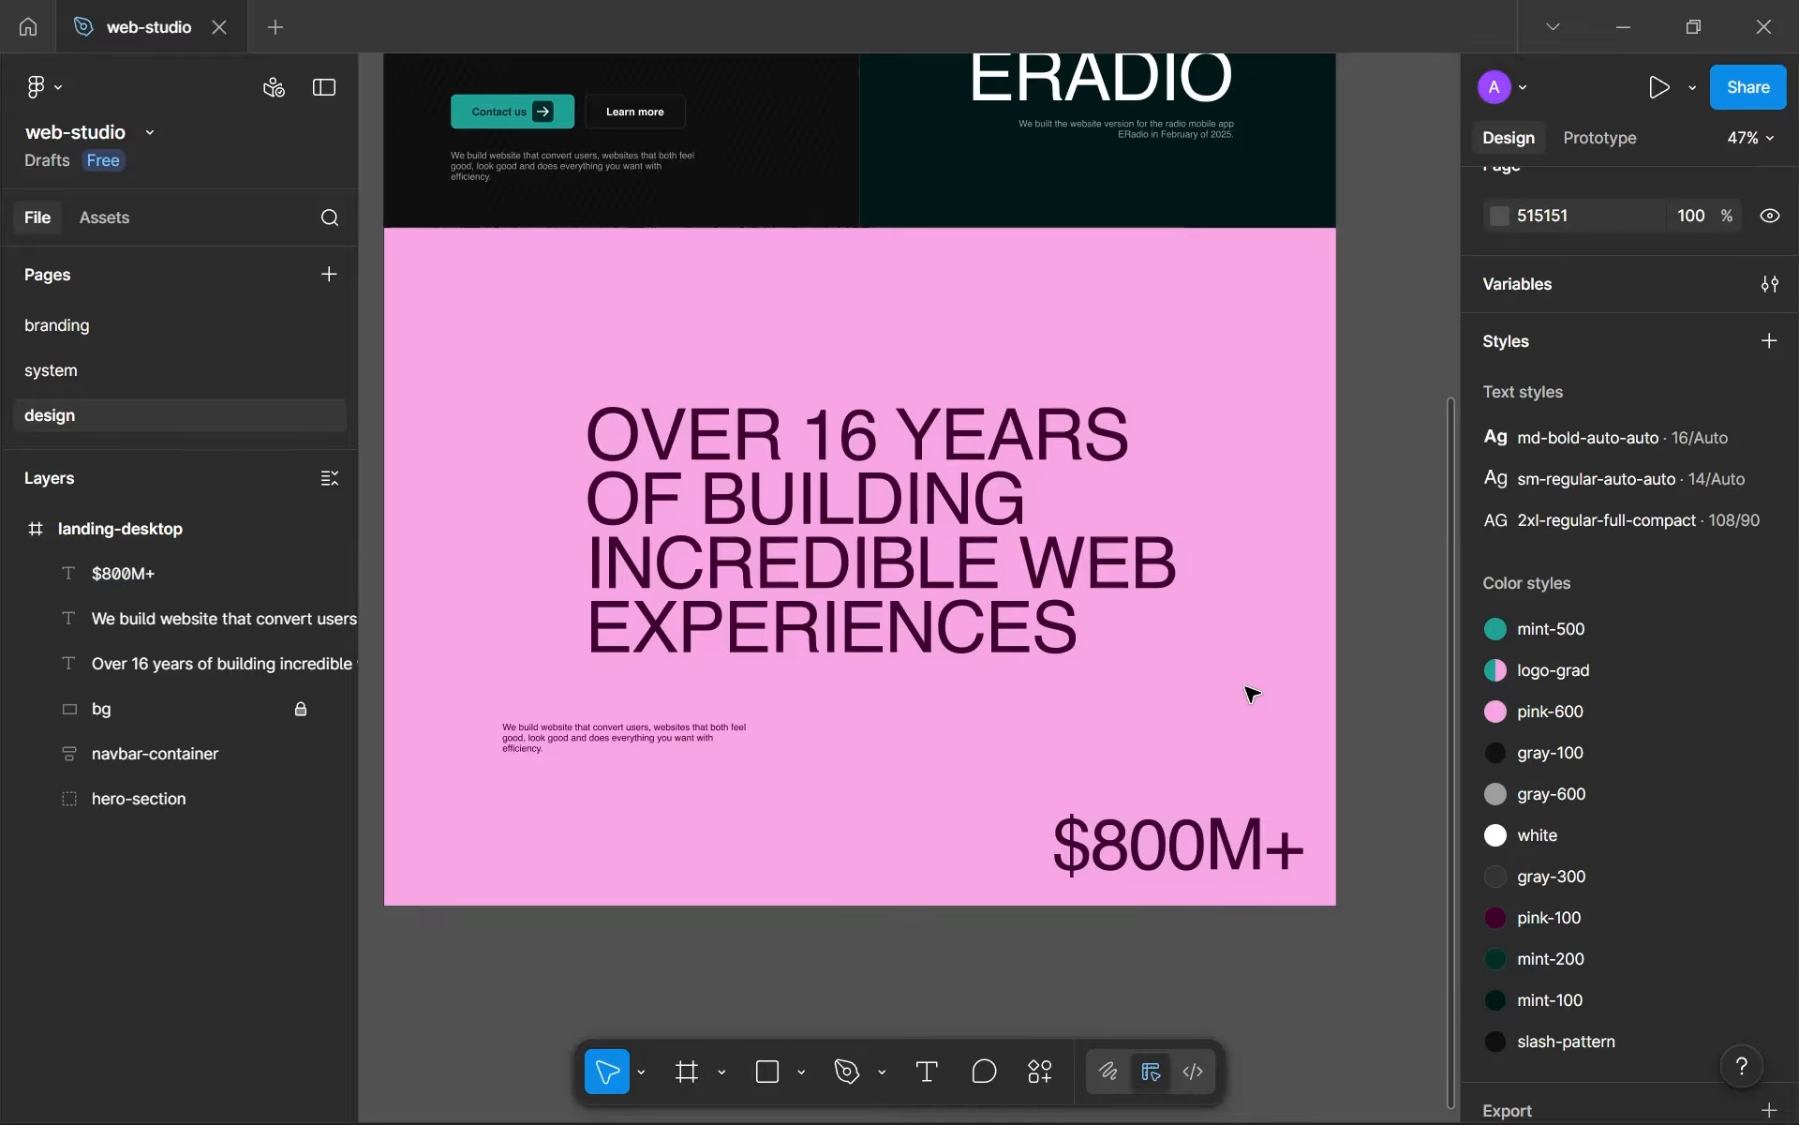
# - Move the "$800M+" text up and left so it sits beneath the heading's right end, roughly level with the small paragraph
pyautogui.scroll(-3, 1219, 703)
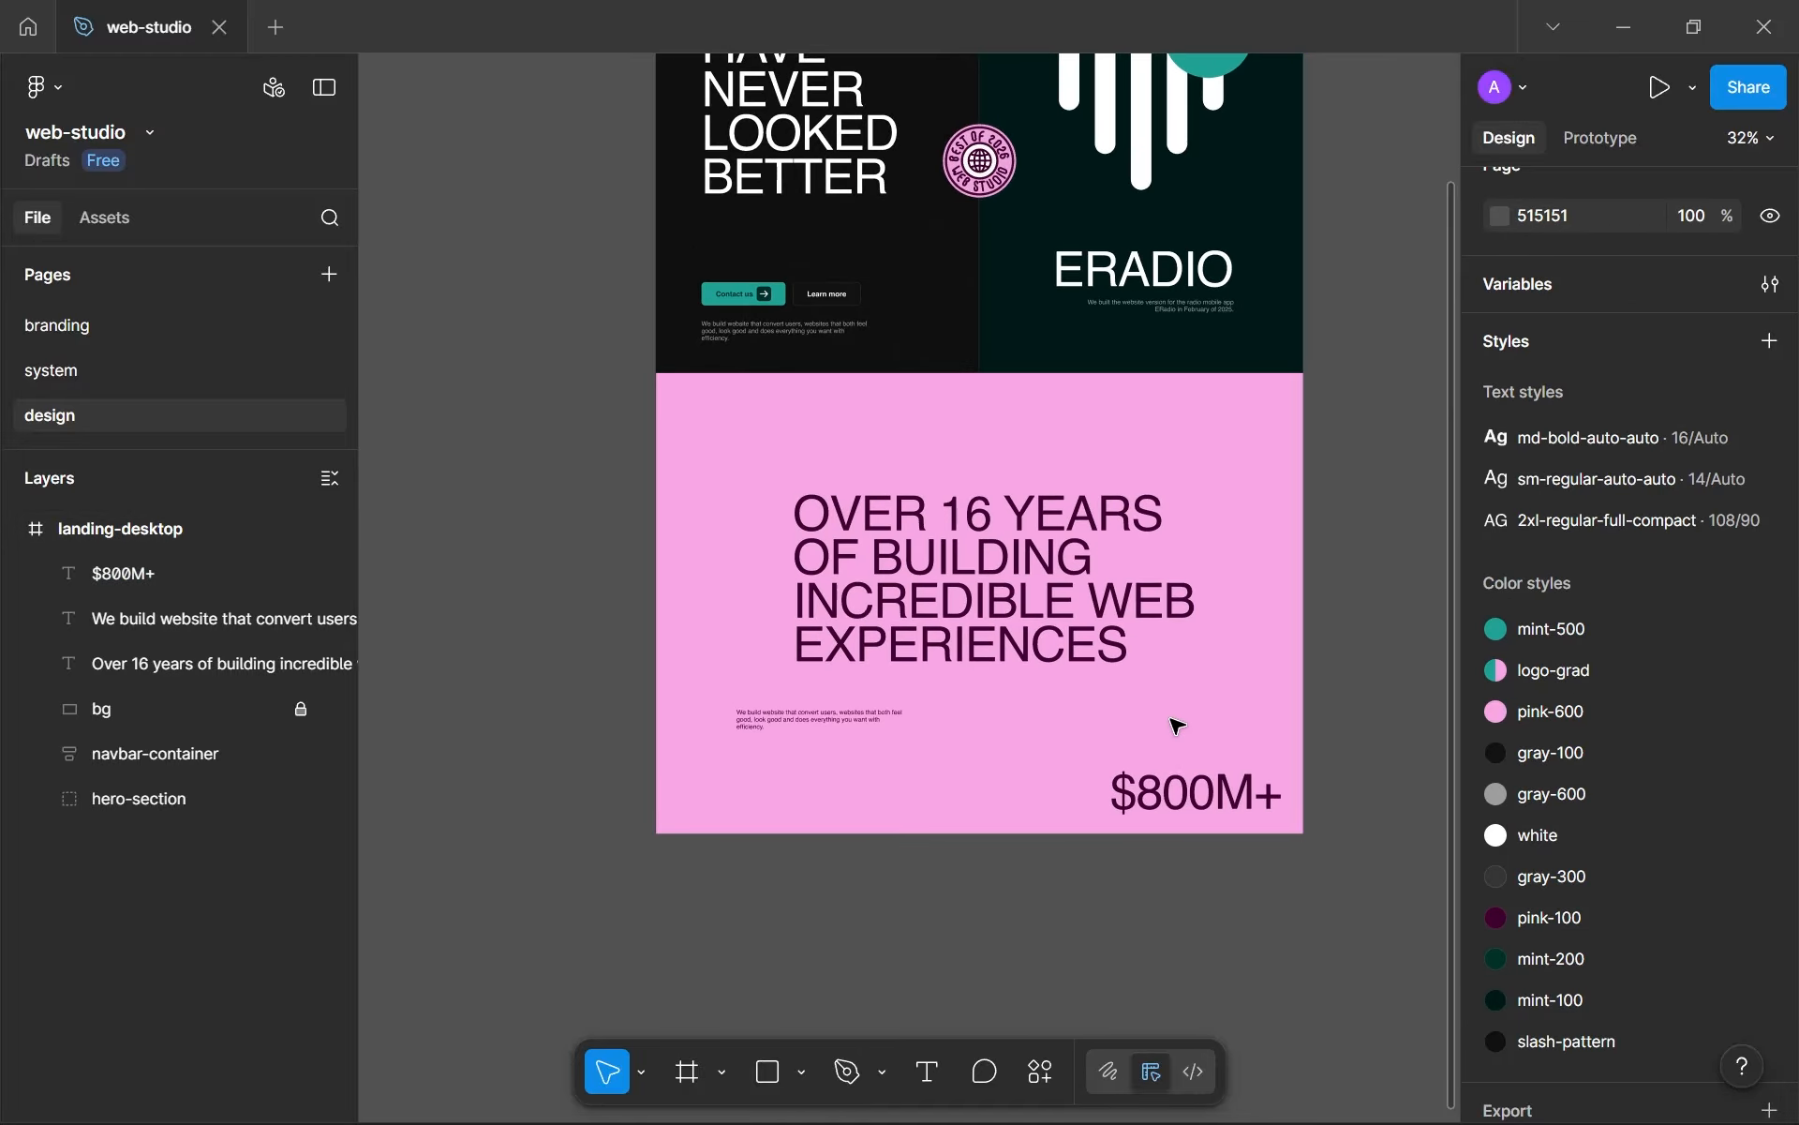
pyautogui.scroll(2, 1177, 721)
pyautogui.scroll(2, 1175, 714)
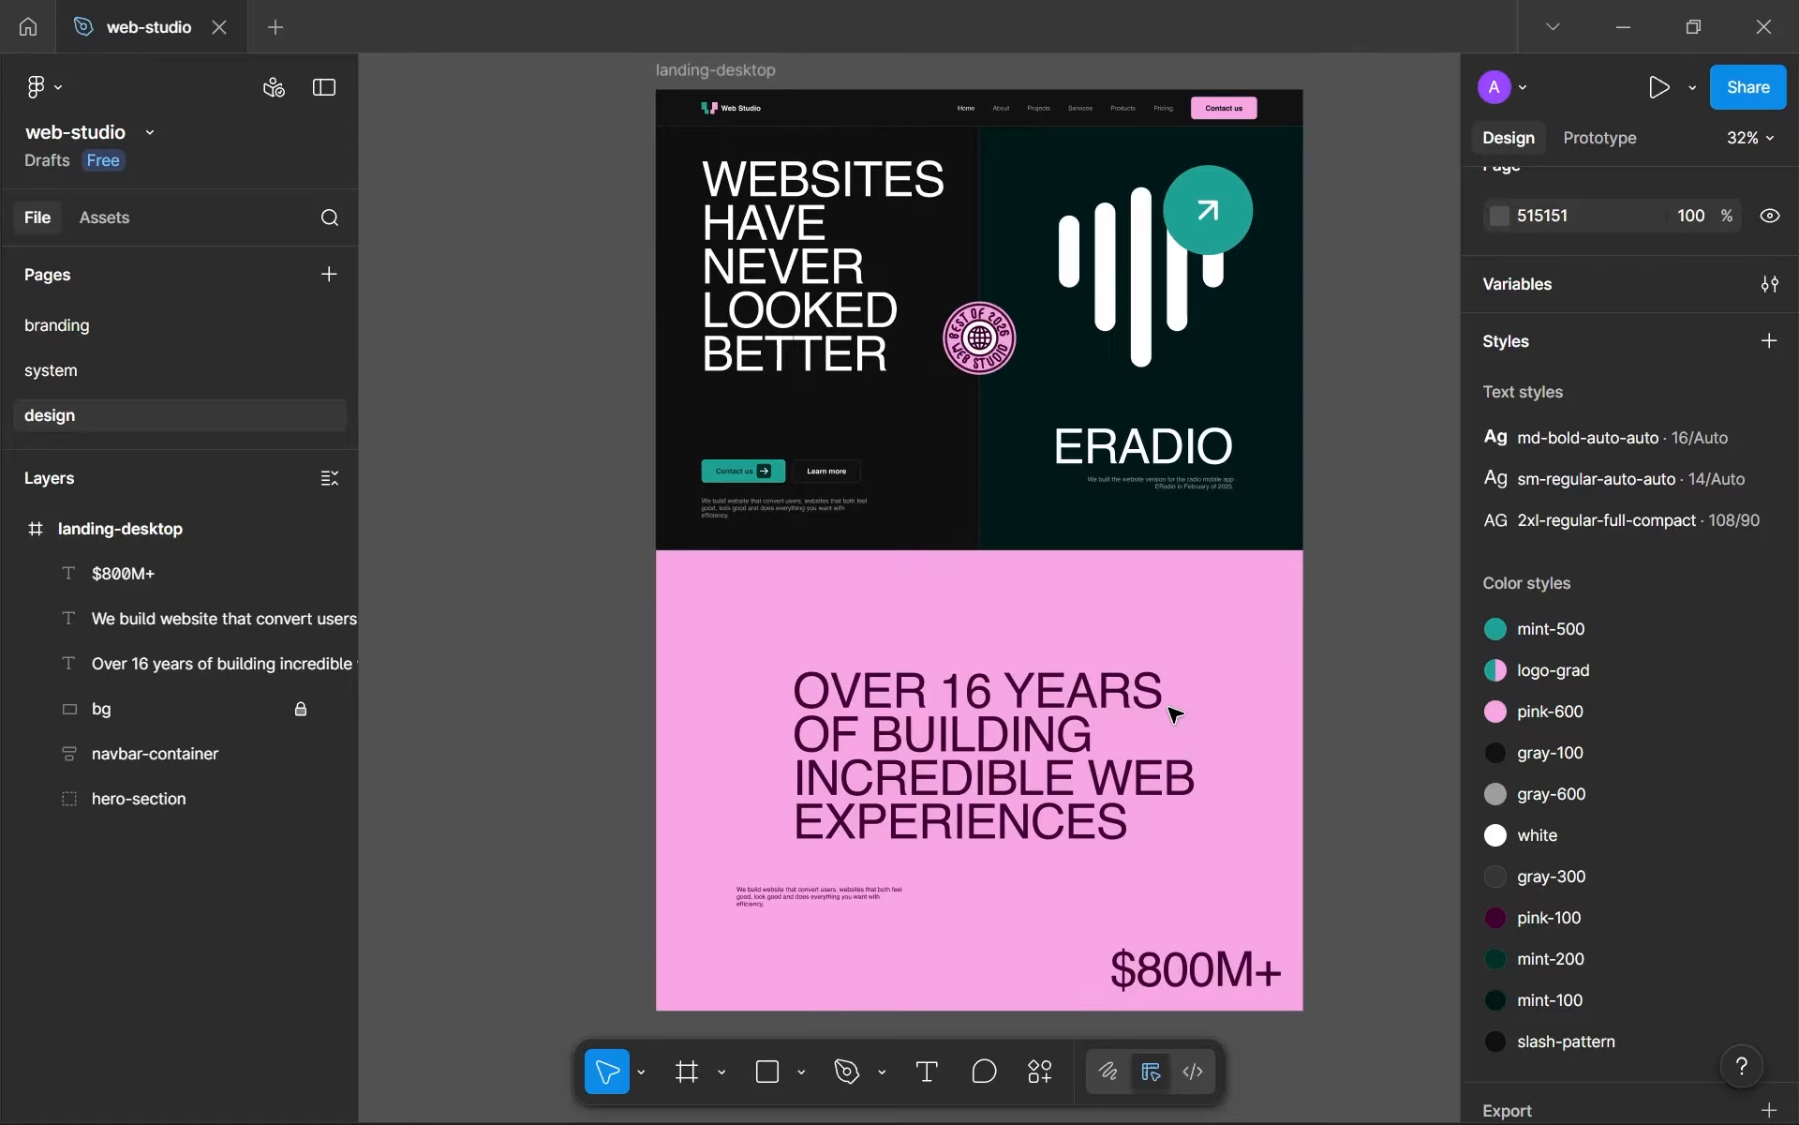
pyautogui.click(1274, 974)
pyautogui.click(1326, 937)
pyautogui.scroll(-3, 1340, 895)
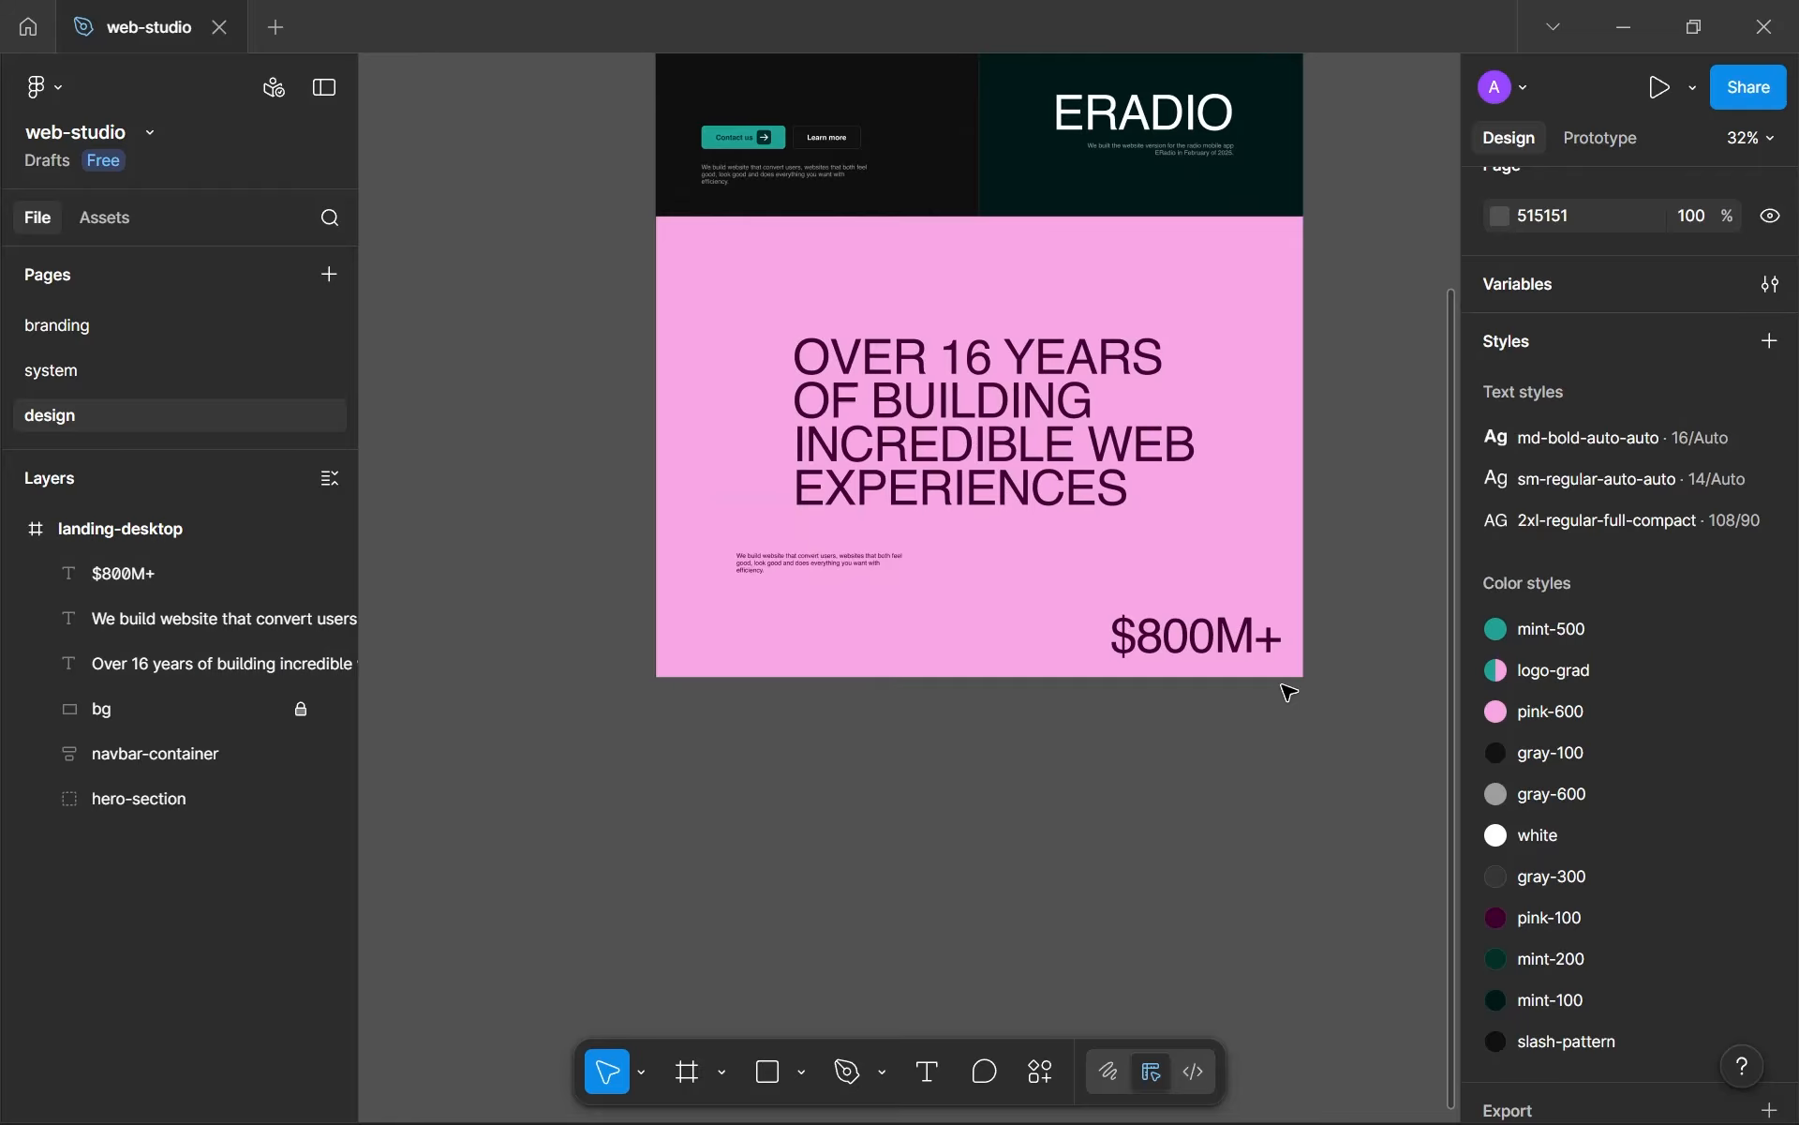
pyautogui.scroll(3, 1122, 730)
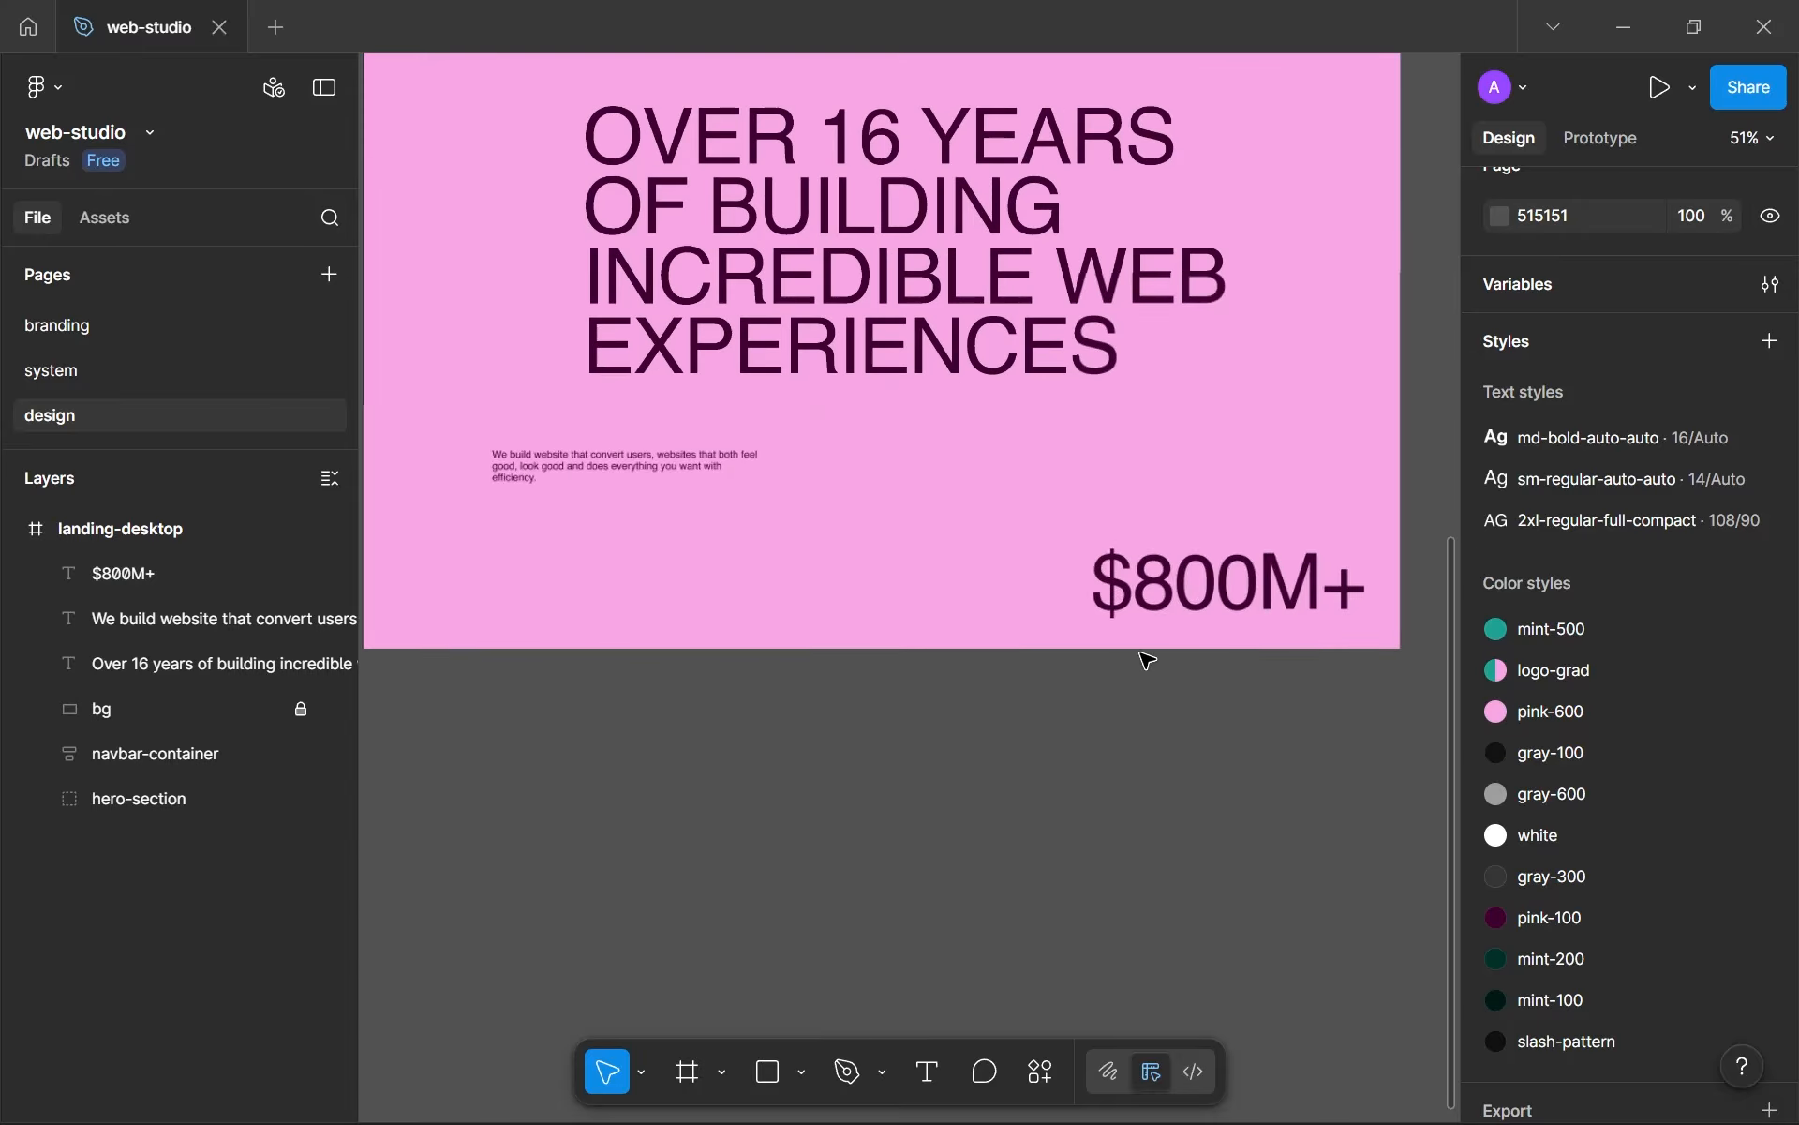
pyautogui.click(1282, 572)
pyautogui.moveTo(1282, 572); pyautogui.dragTo(1135, 494)
pyautogui.click(971, 608)
# - Examine the whole landing page and the logo in its navbar
pyautogui.scroll(-5, 971, 608)
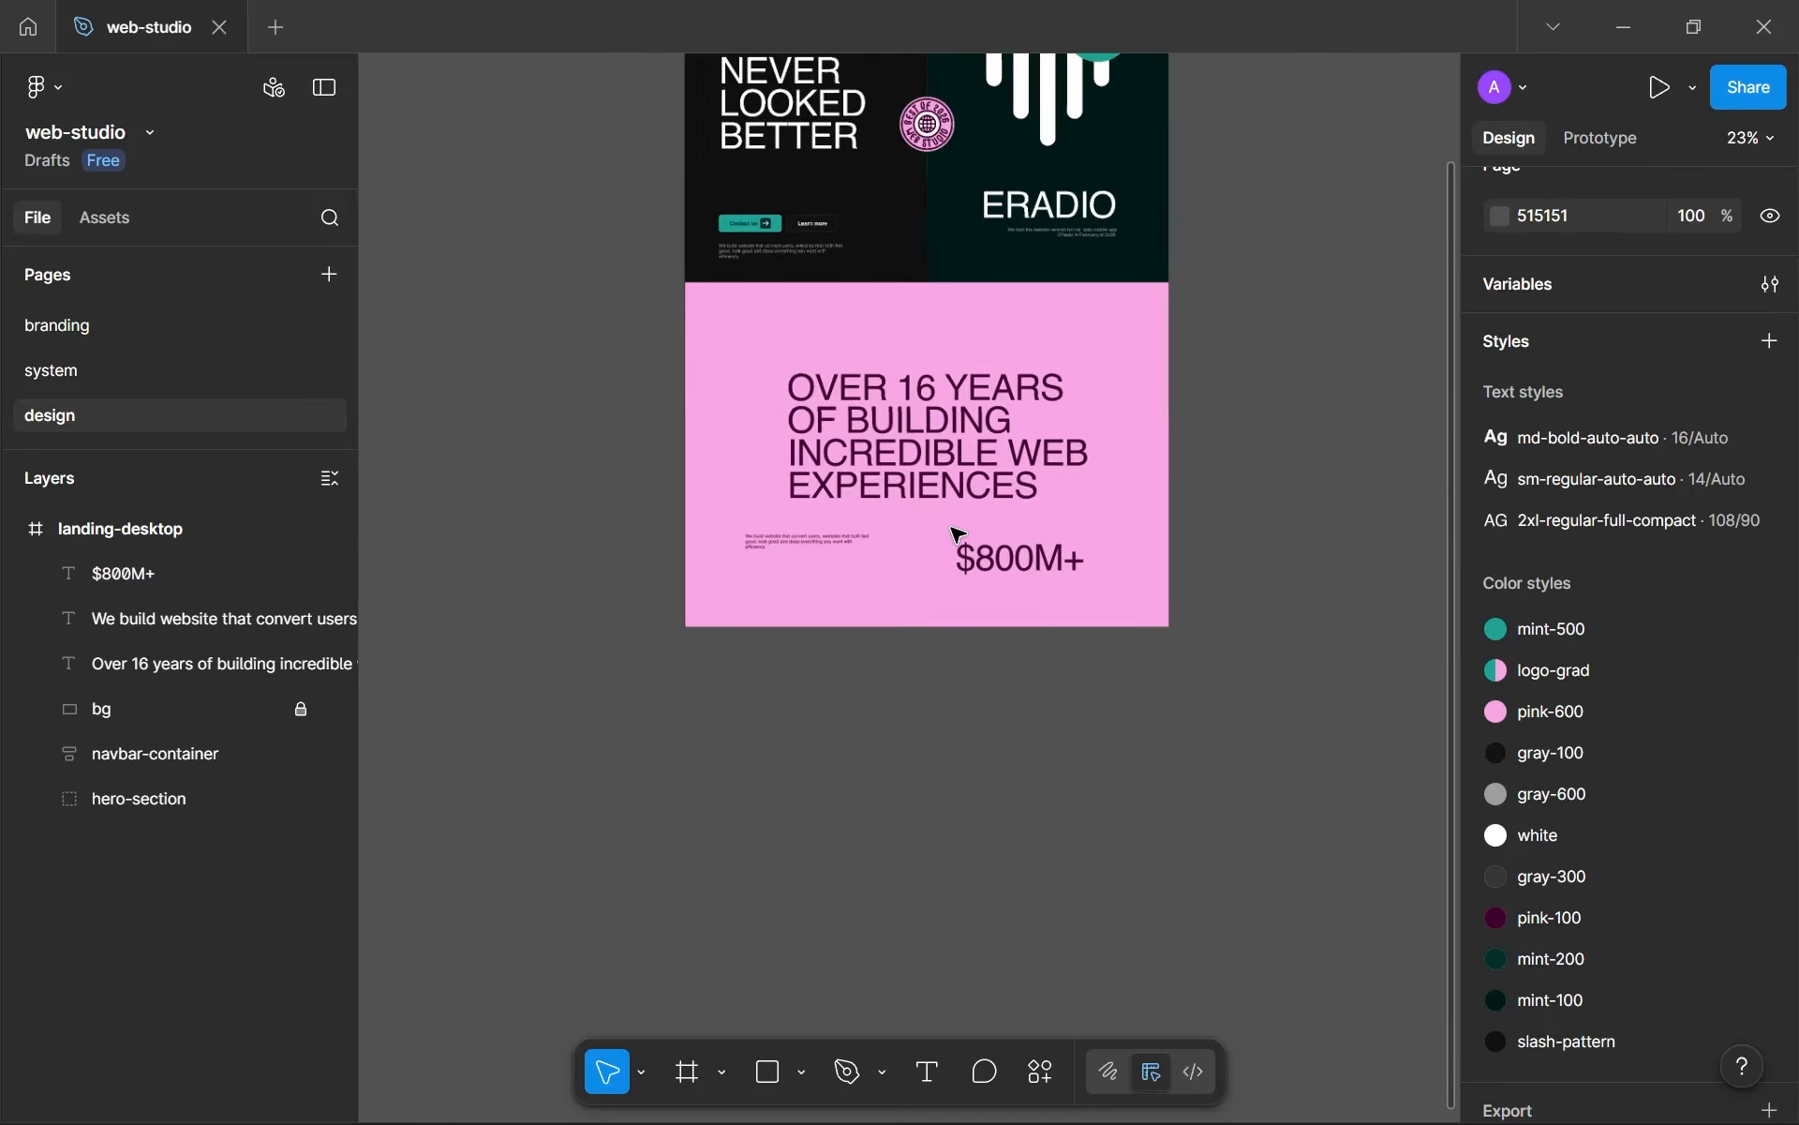
pyautogui.scroll(3, 952, 525)
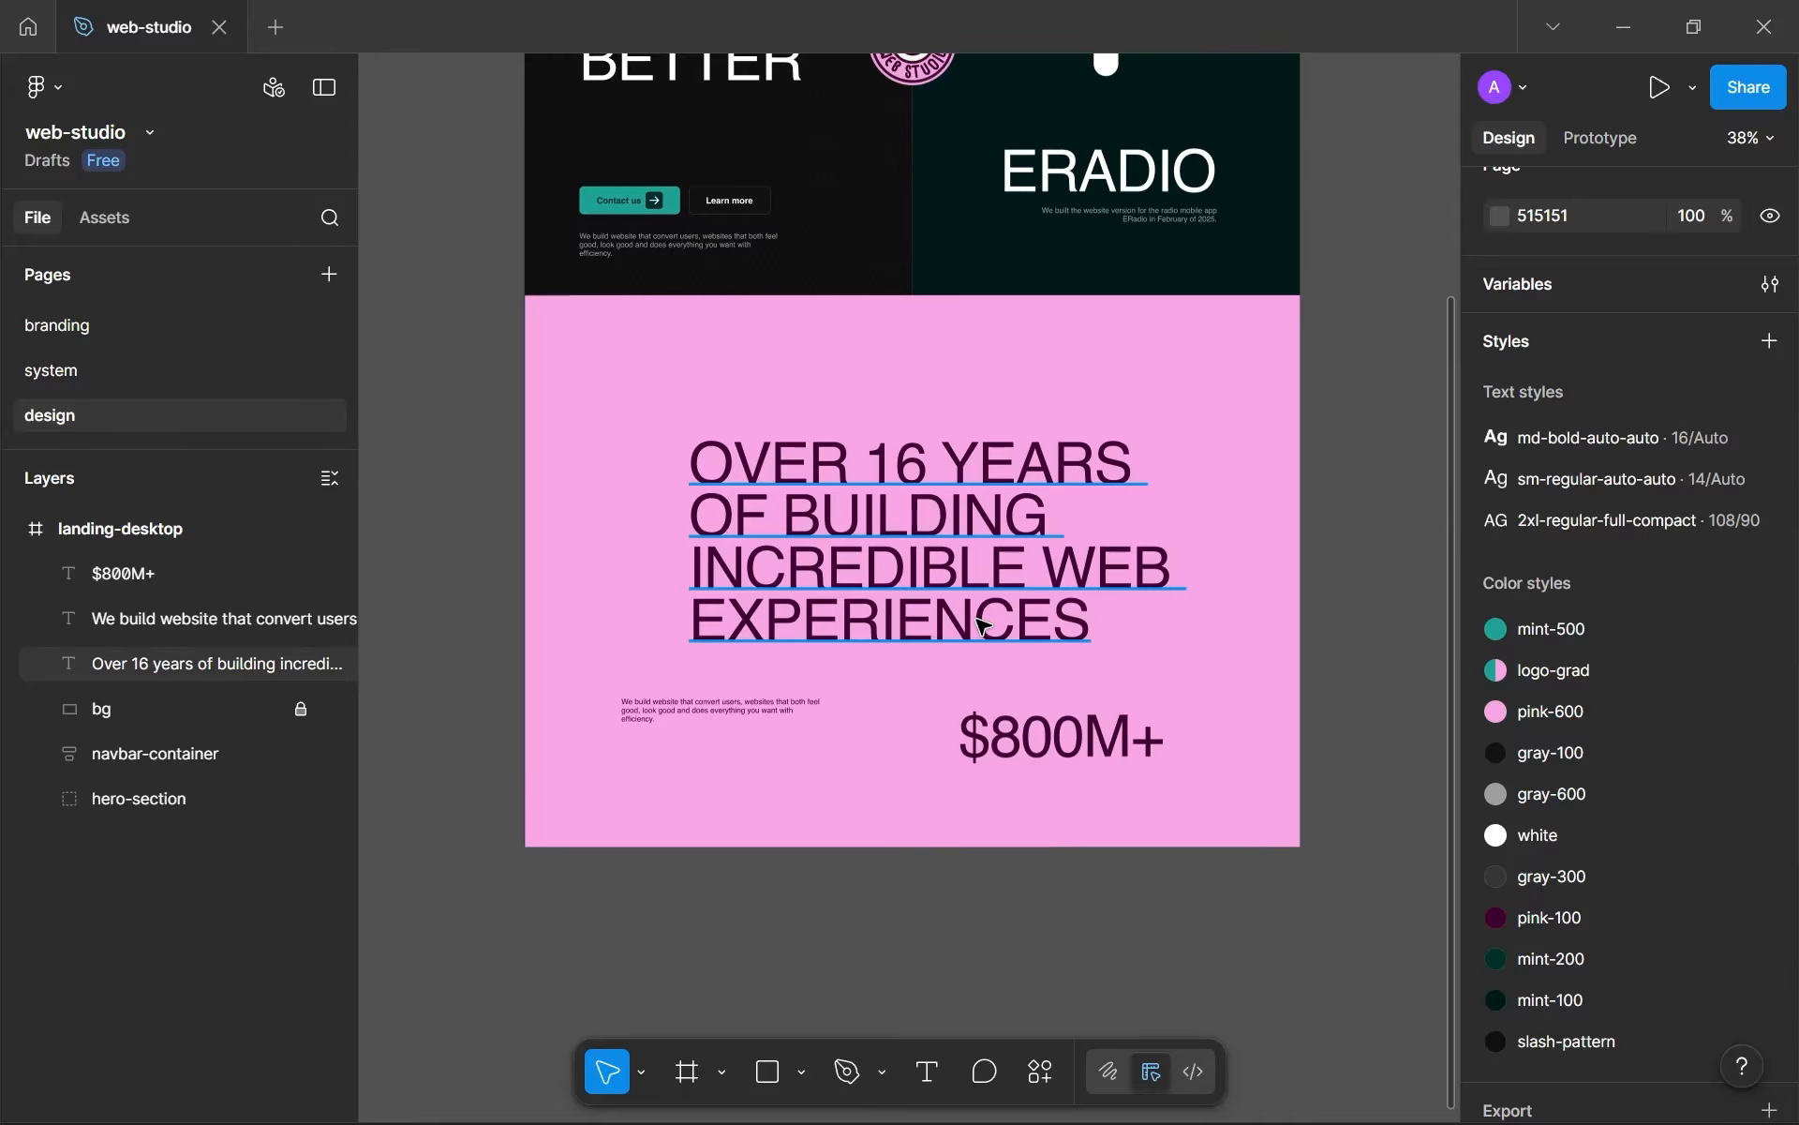
pyautogui.scroll(-5, 980, 675)
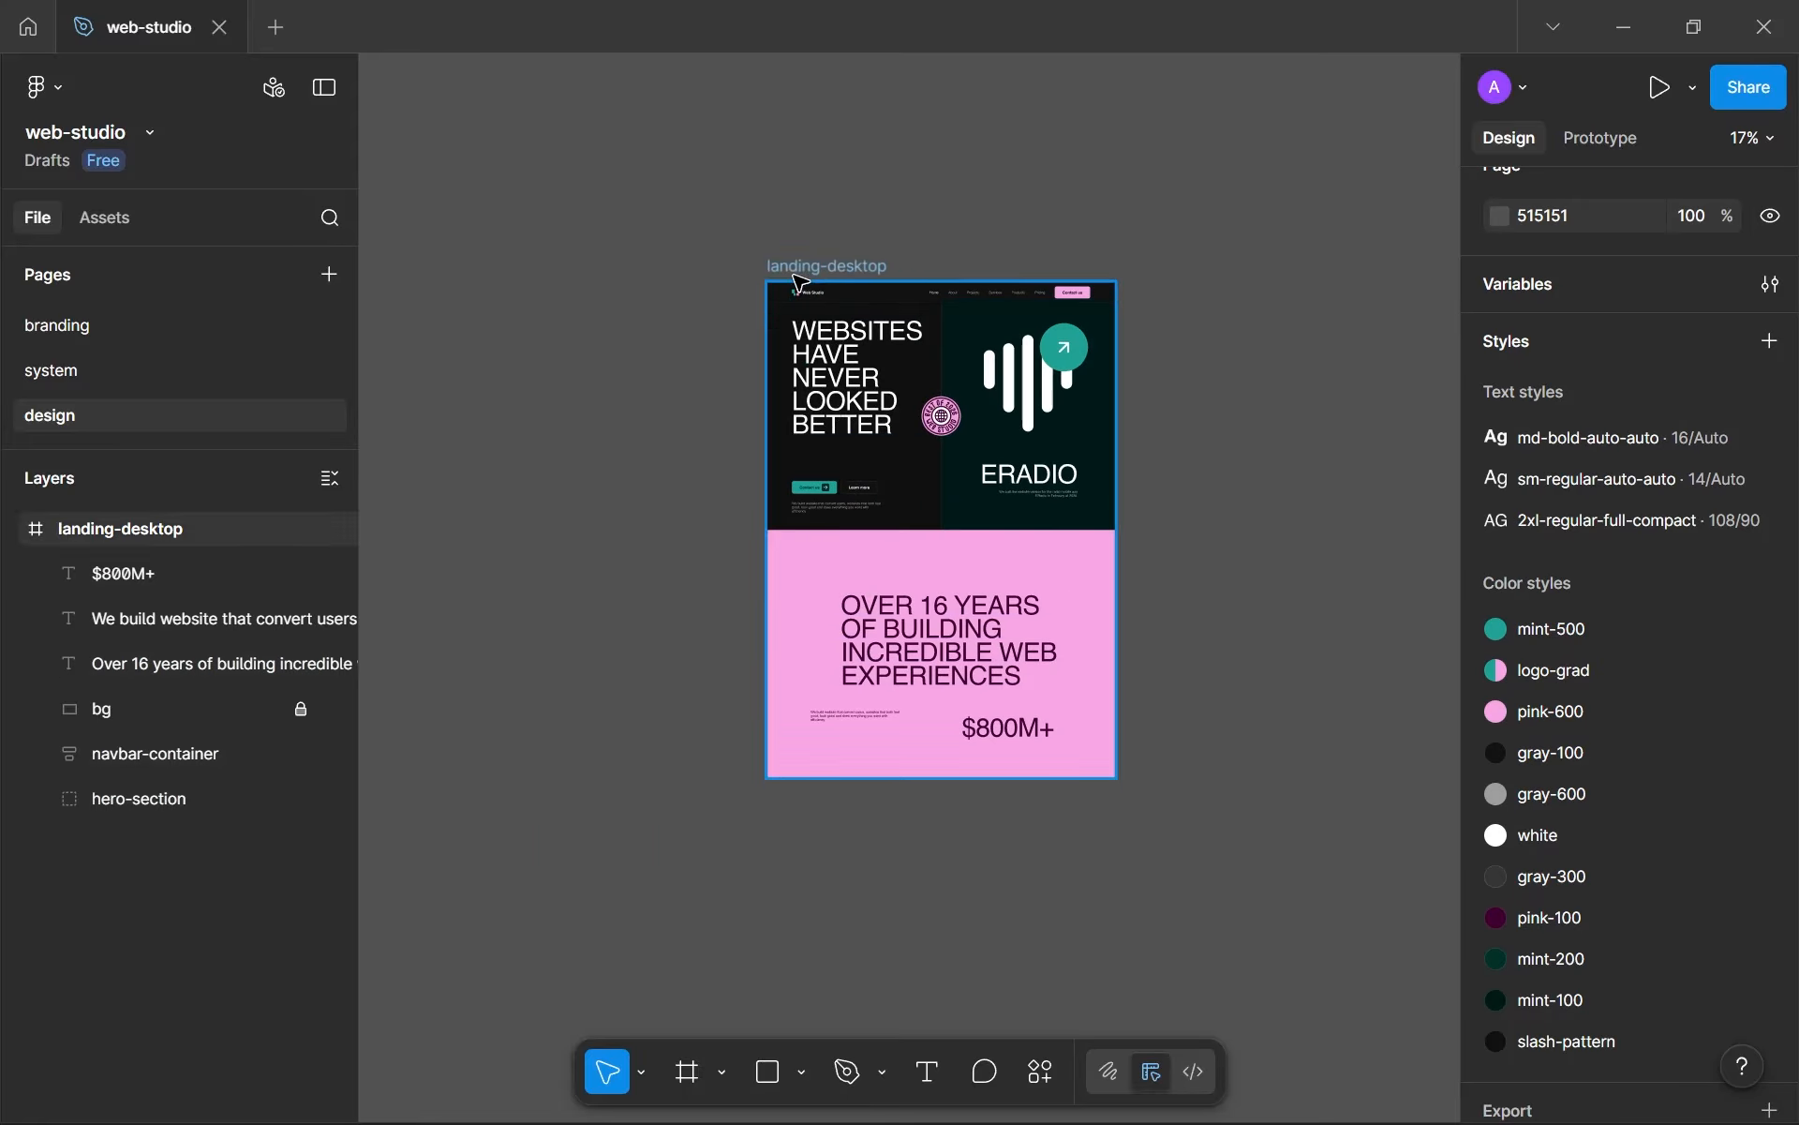
pyautogui.scroll(6, 799, 282)
pyautogui.keyDown('ctrl'); pyautogui.click(749, 275); pyautogui.keyUp('ctrl')
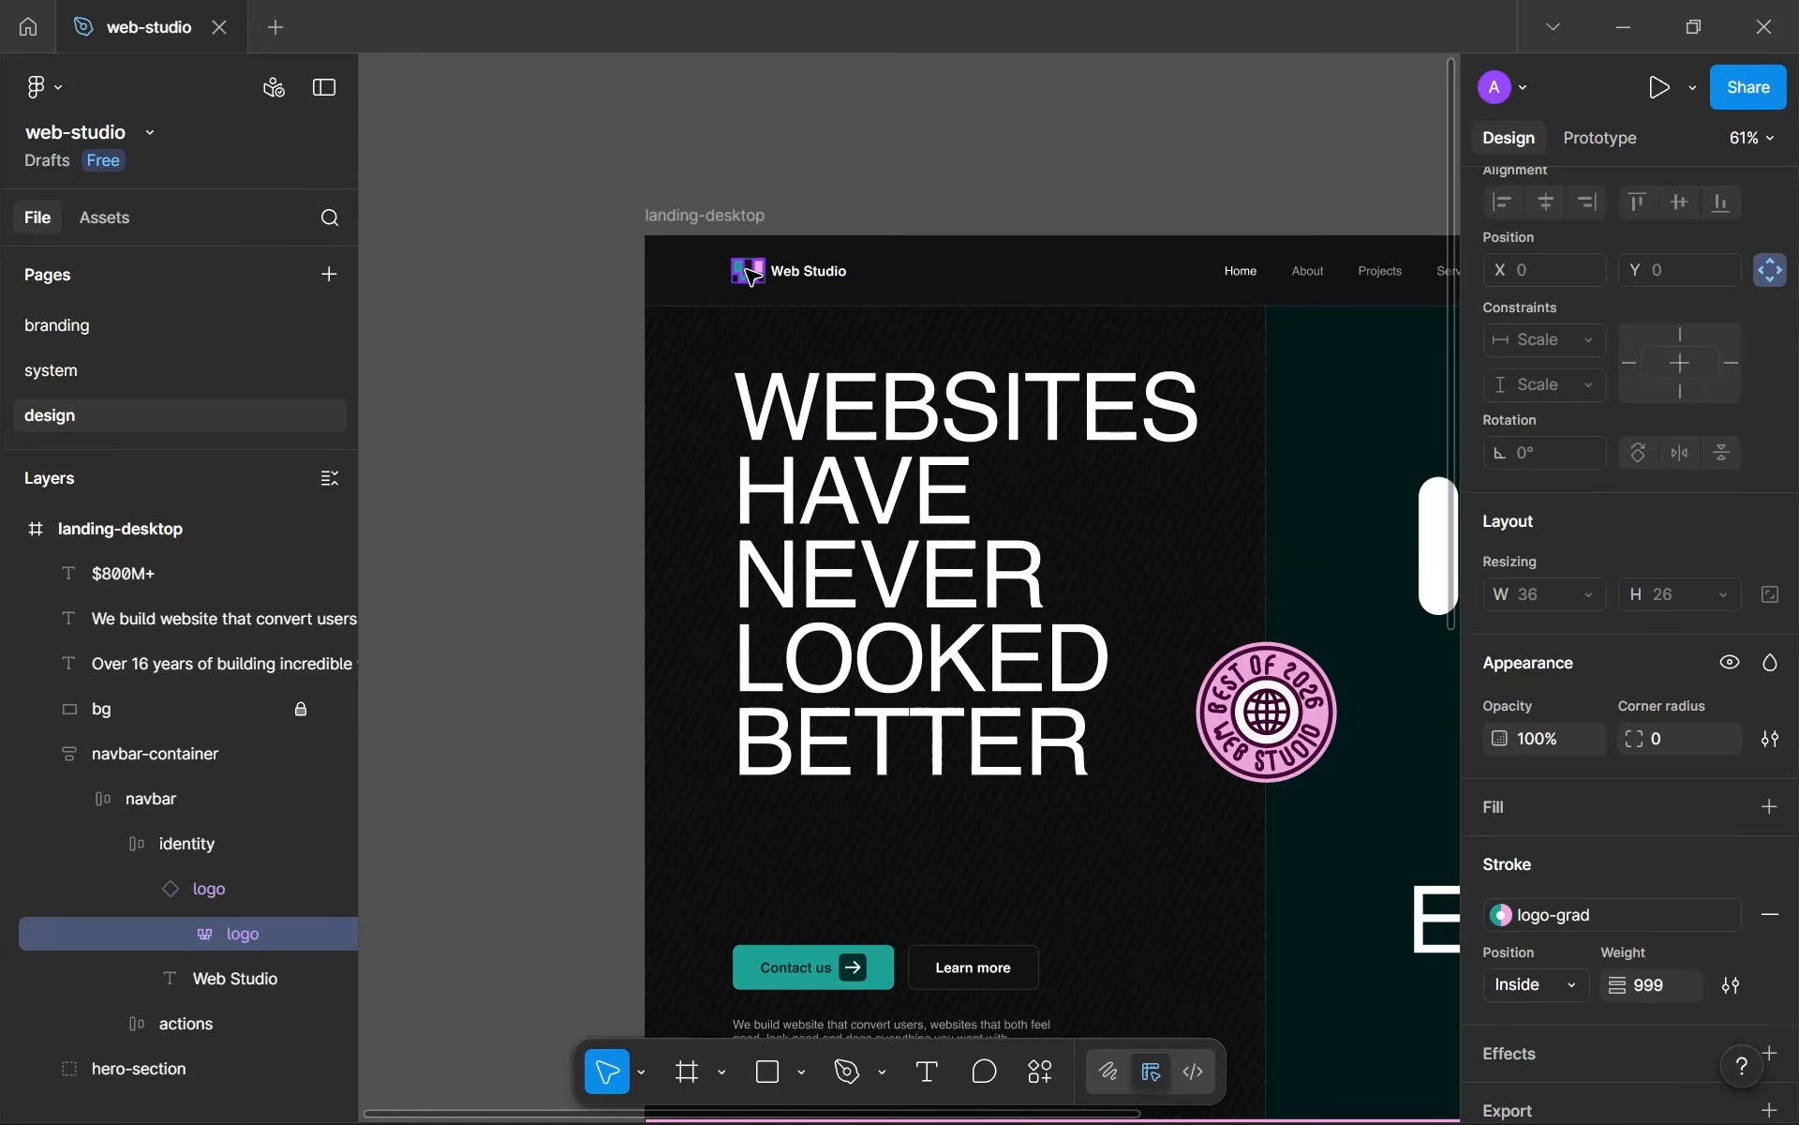
pyautogui.scroll(-6, 745, 382)
pyautogui.scroll(2, 682, 371)
# - On the branding page, add a second variant to the logo component
pyautogui.click(181, 343)
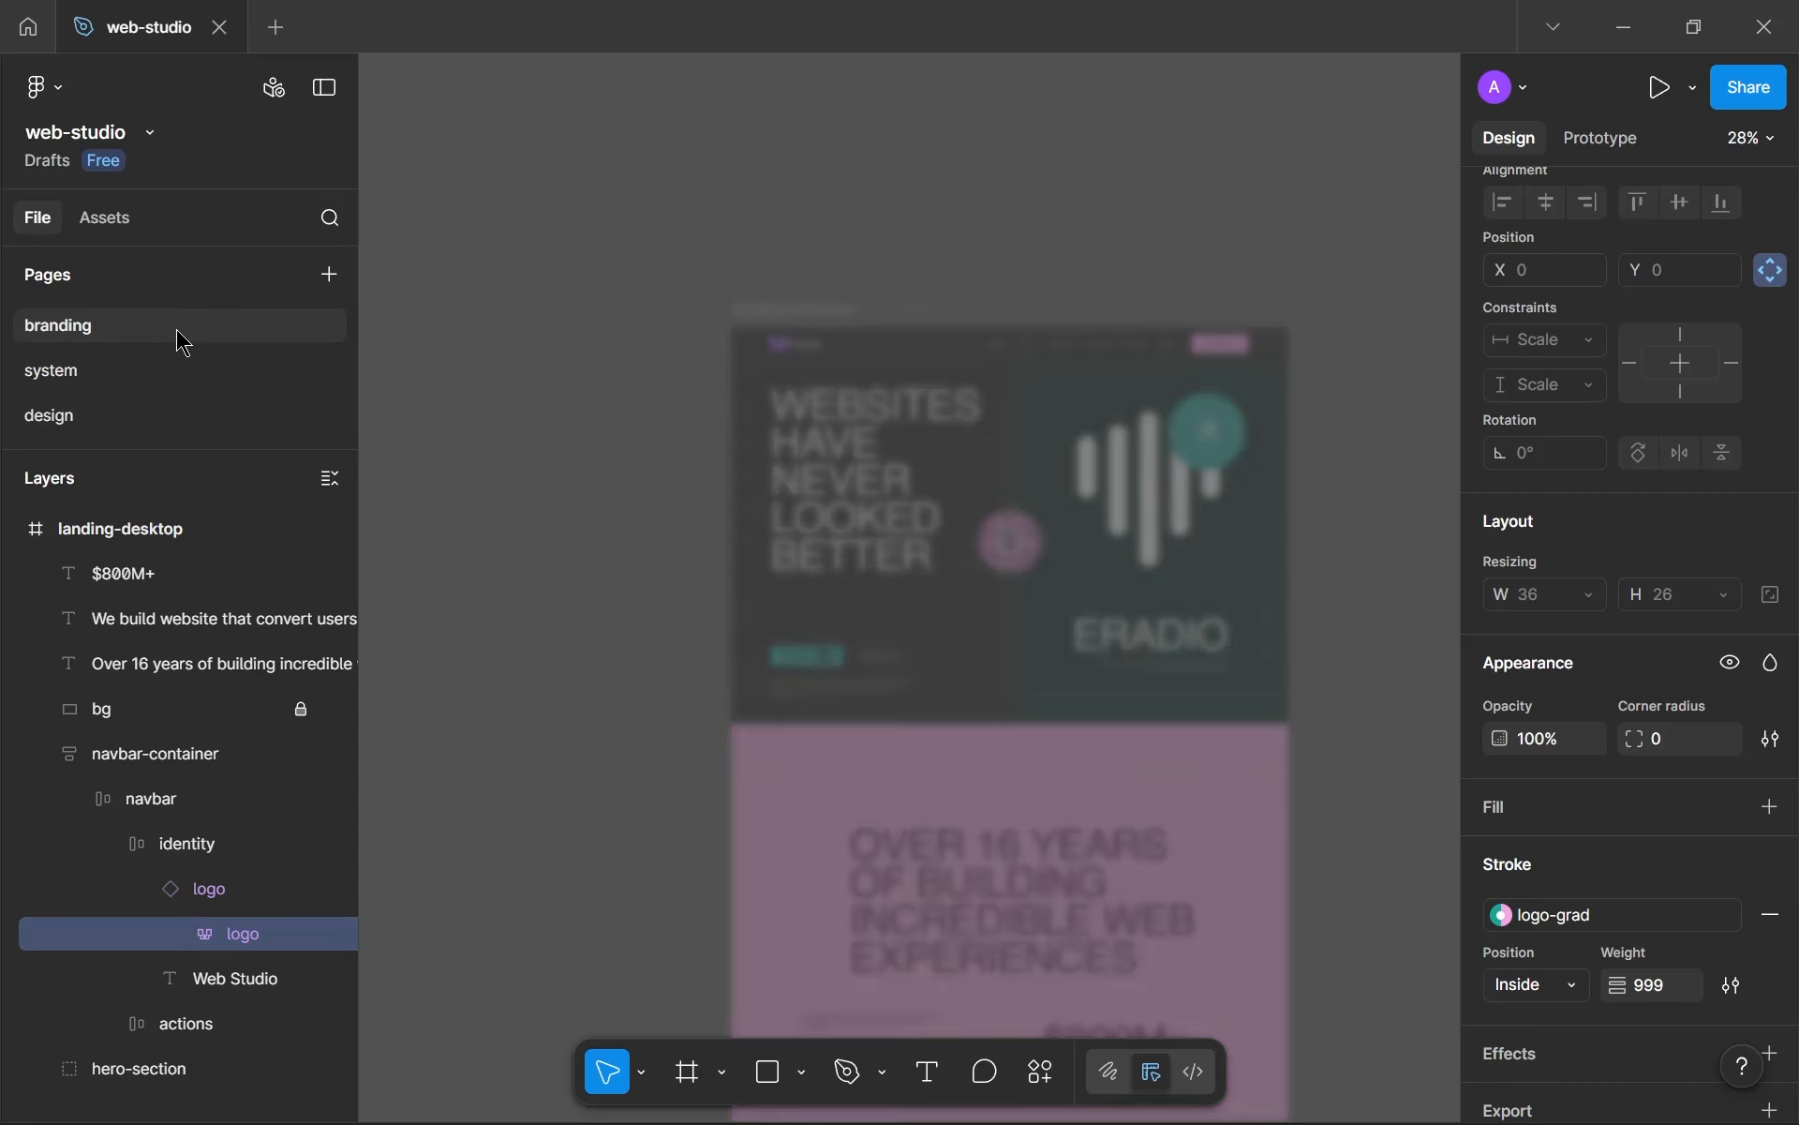
pyautogui.click(451, 247)
pyautogui.scroll(3, 447, 289)
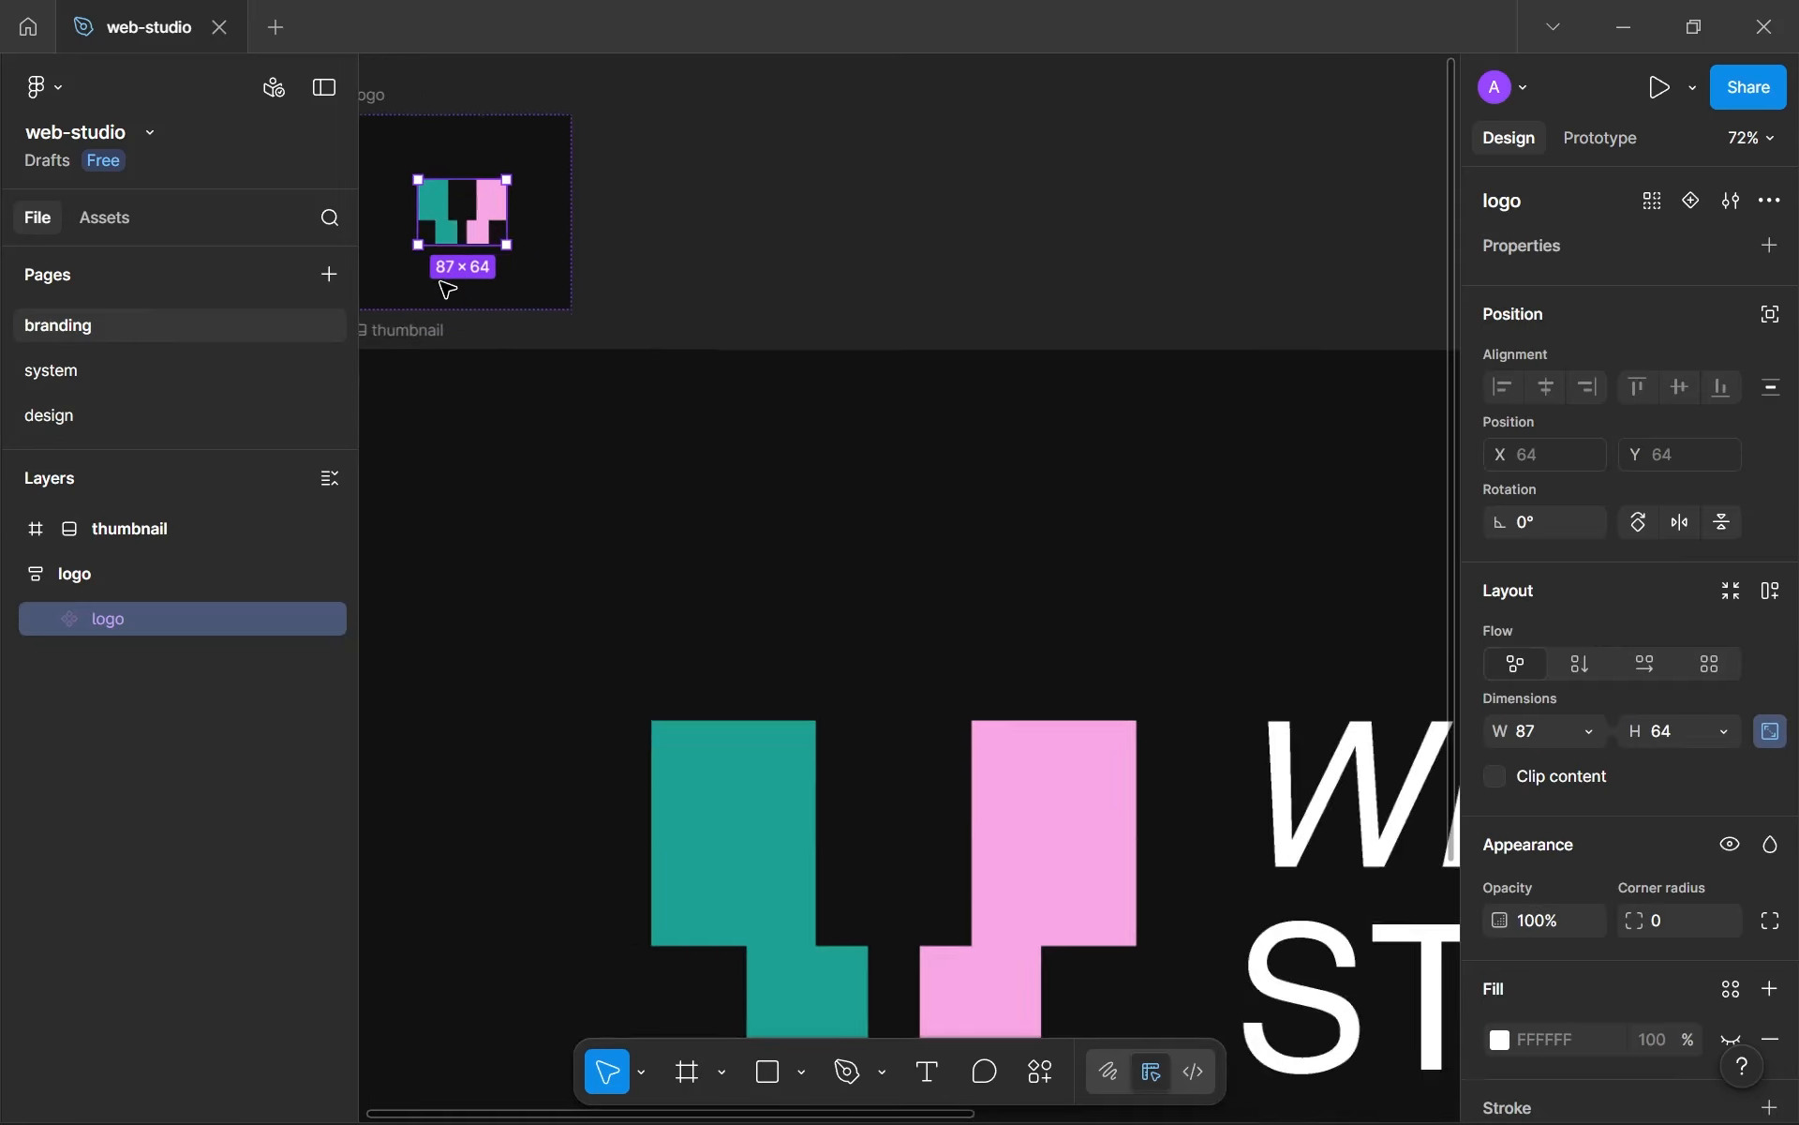
pyautogui.scroll(3, 447, 288)
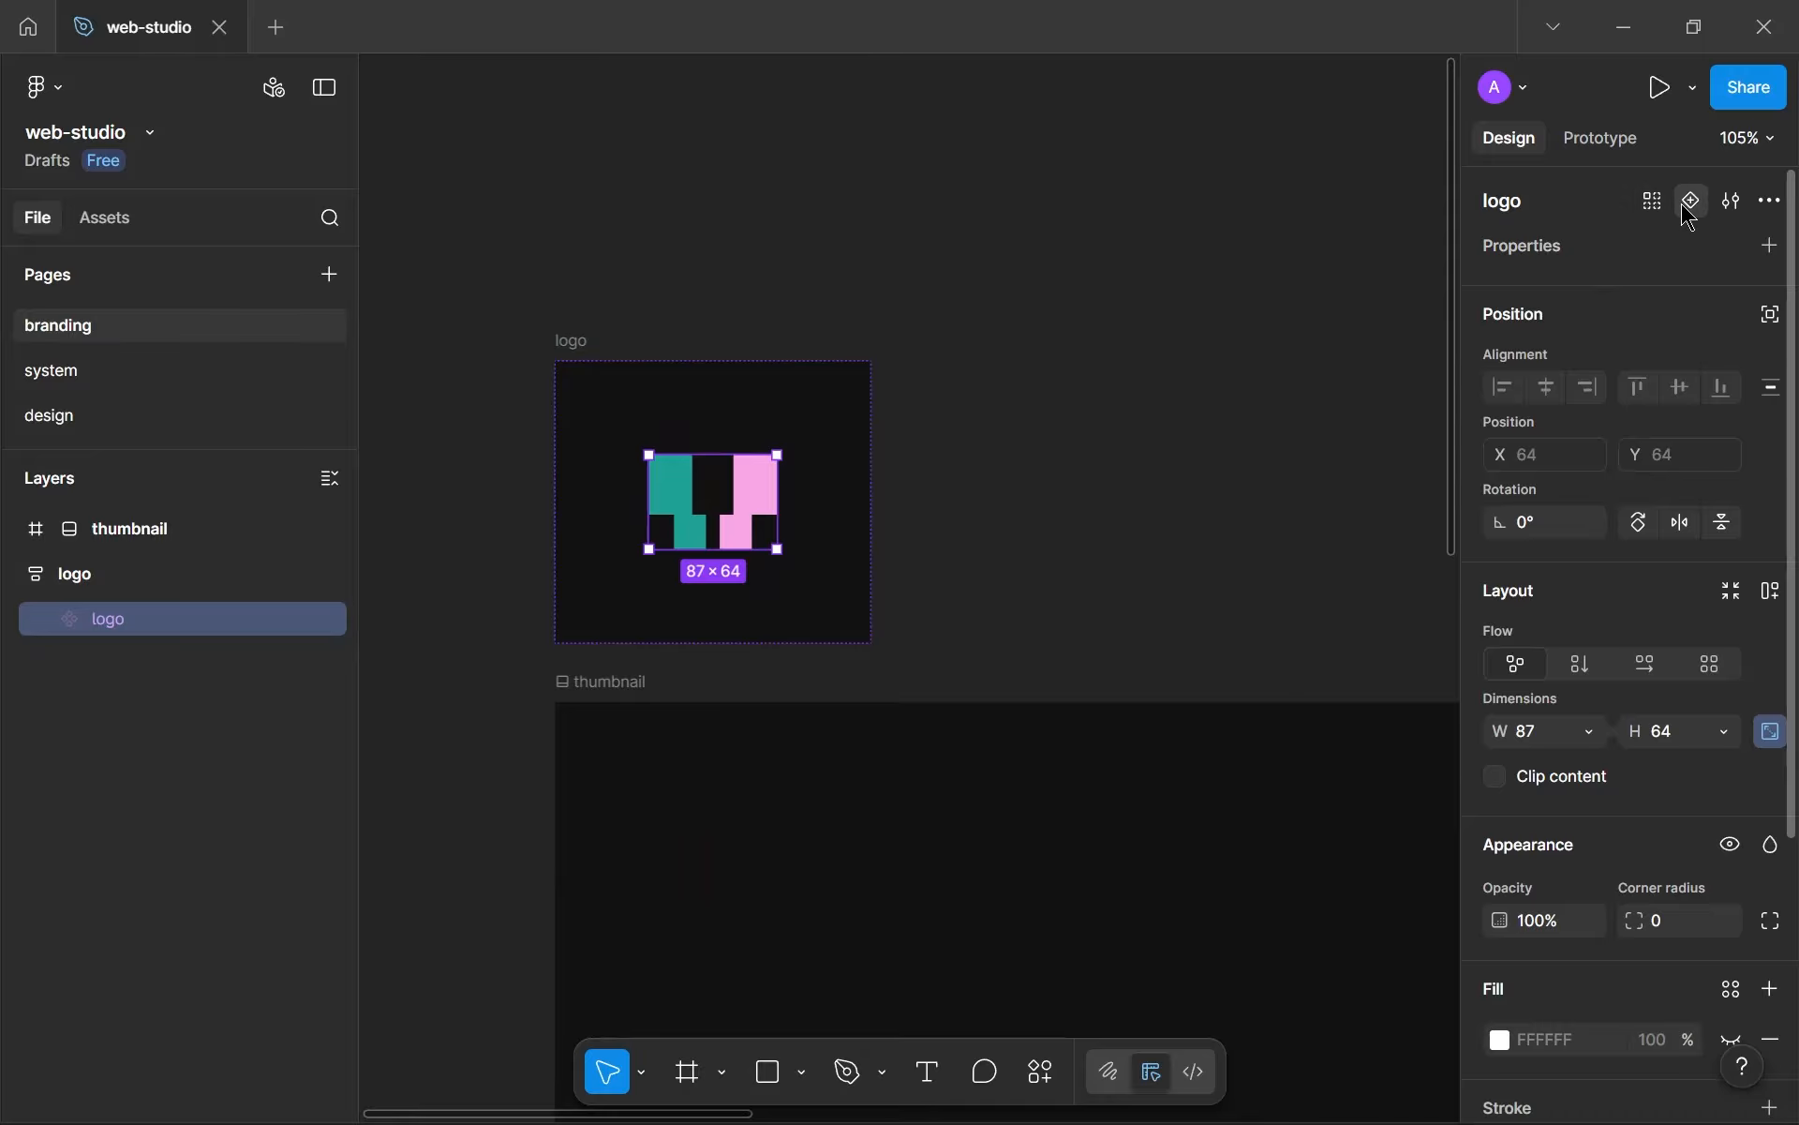
pyautogui.click(1690, 208)
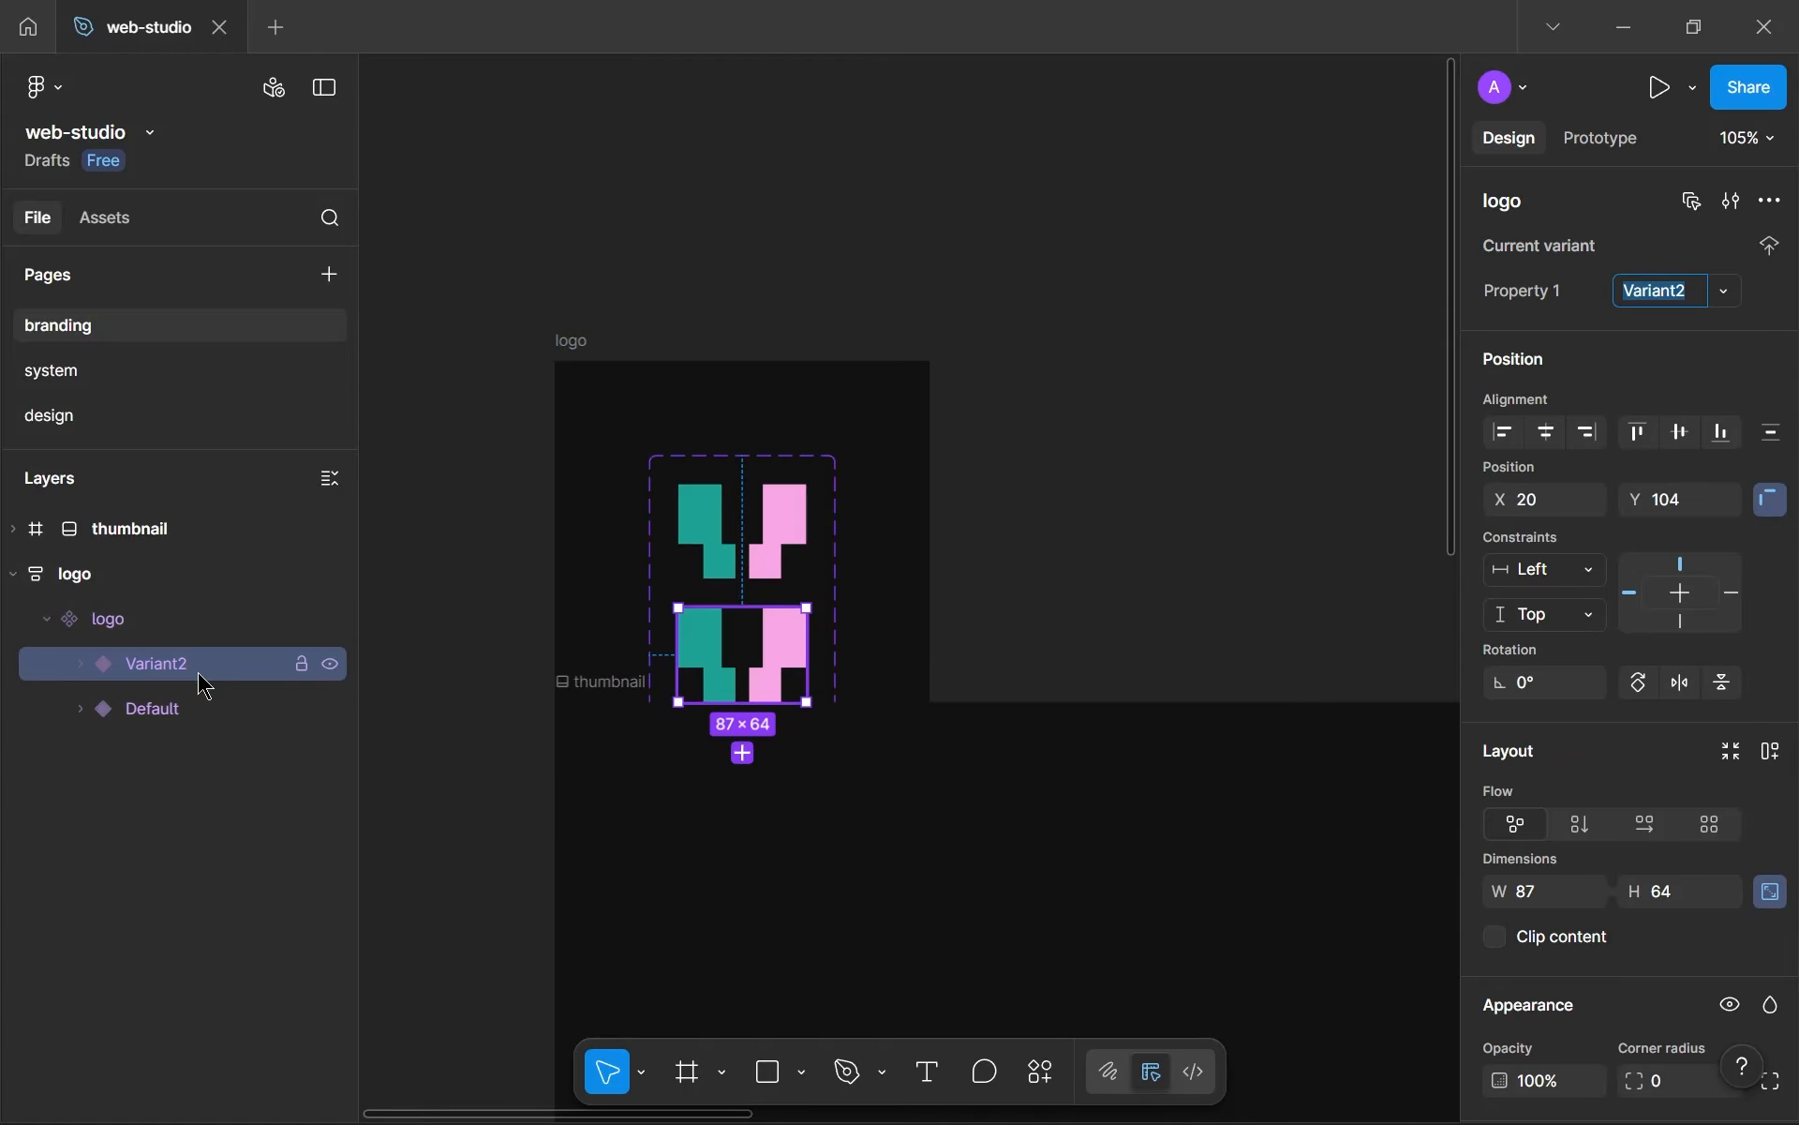
# - Name the original logo variant "default" and the new variant "pink-dark"
pyautogui.click(200, 707)
pyautogui.doubleClick(1636, 300)
pyautogui.write('defaul')
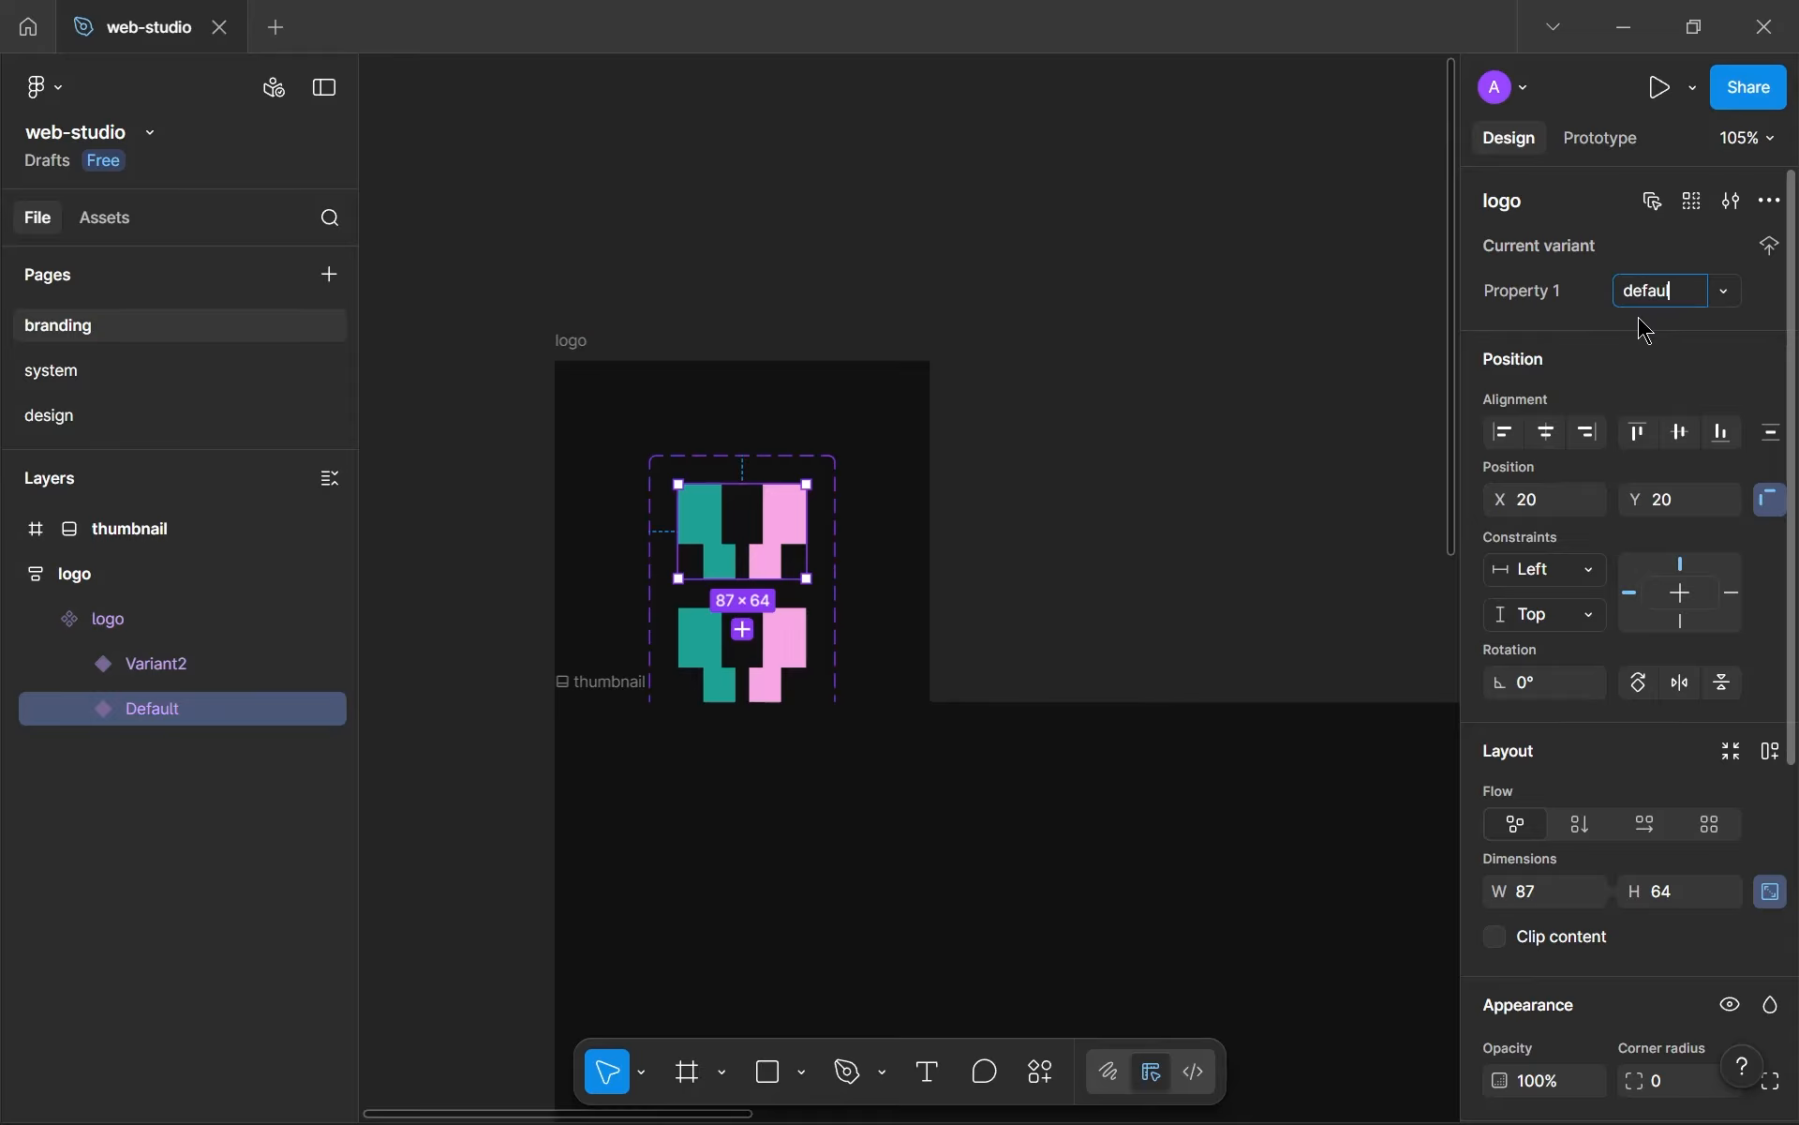
pyautogui.write('t')
pyautogui.click(707, 632)
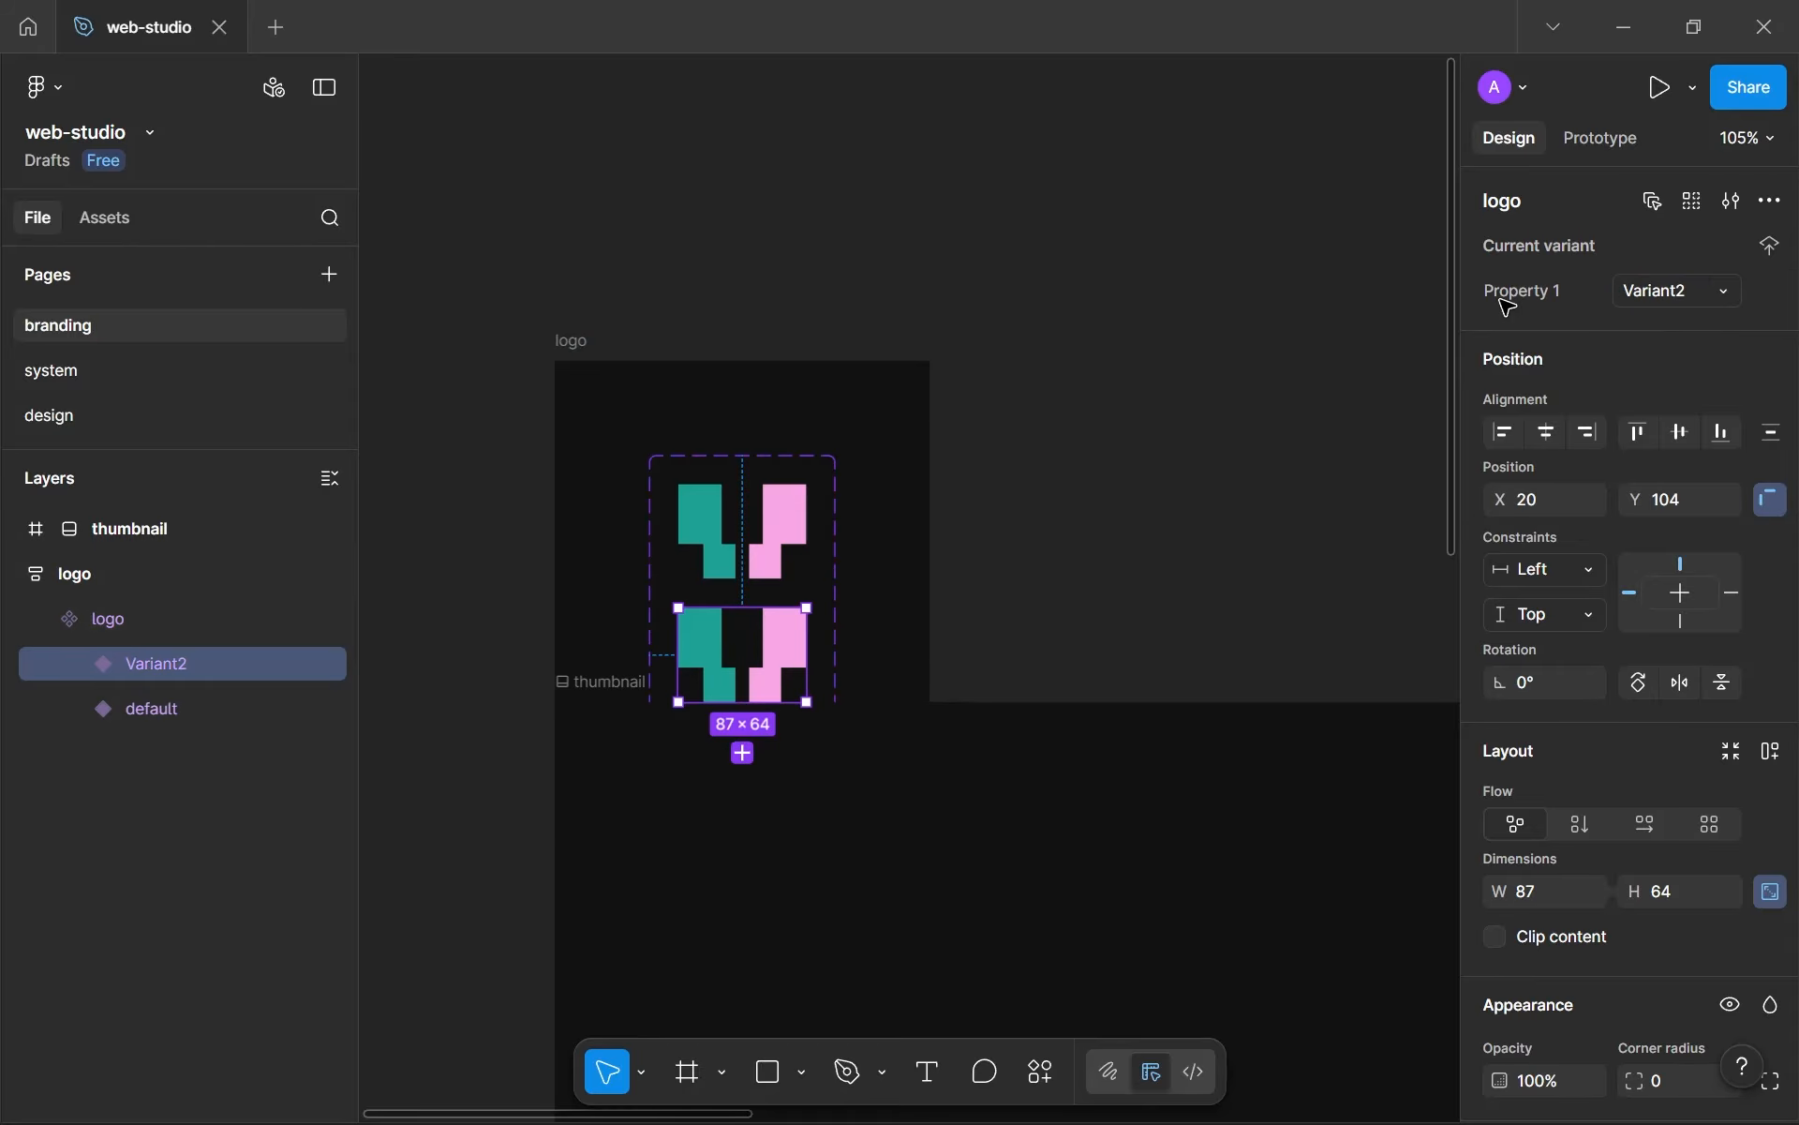
pyautogui.doubleClick(1688, 299)
pyautogui.write('pink')
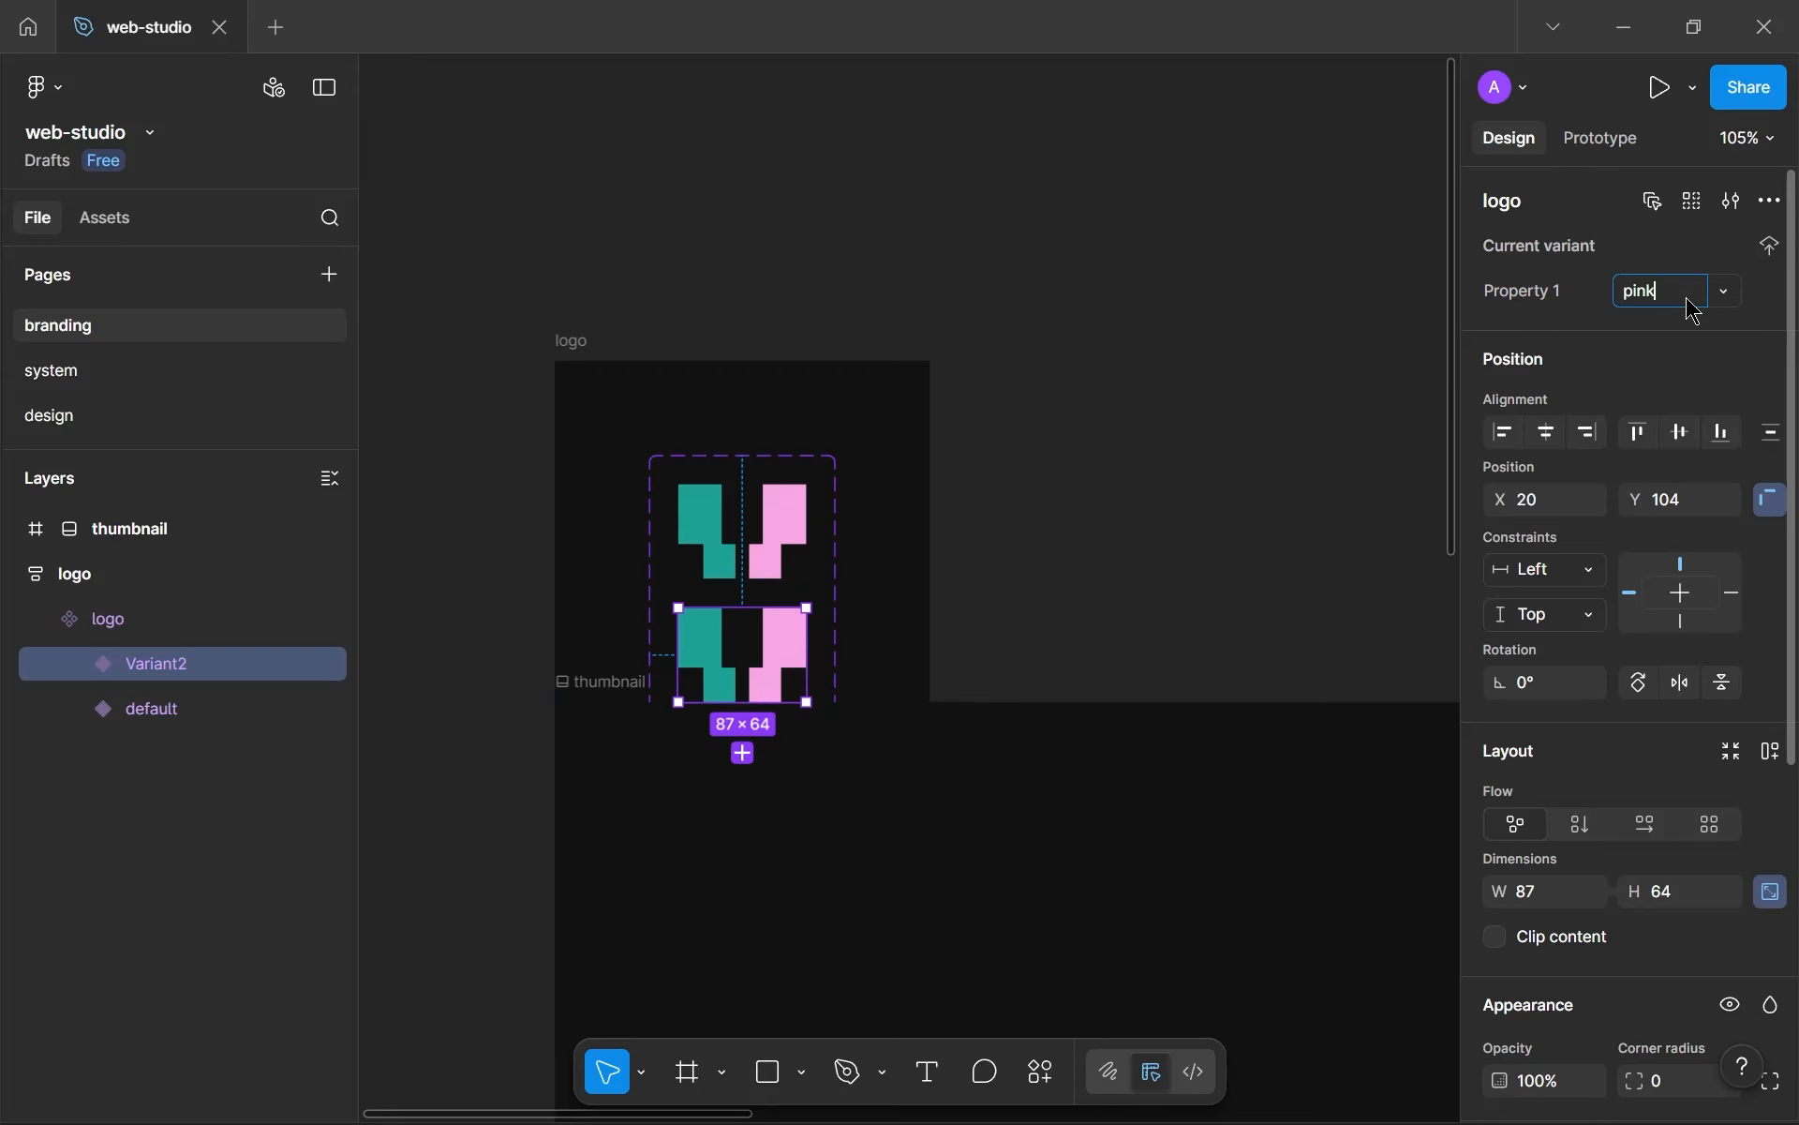
pyautogui.press('Return')
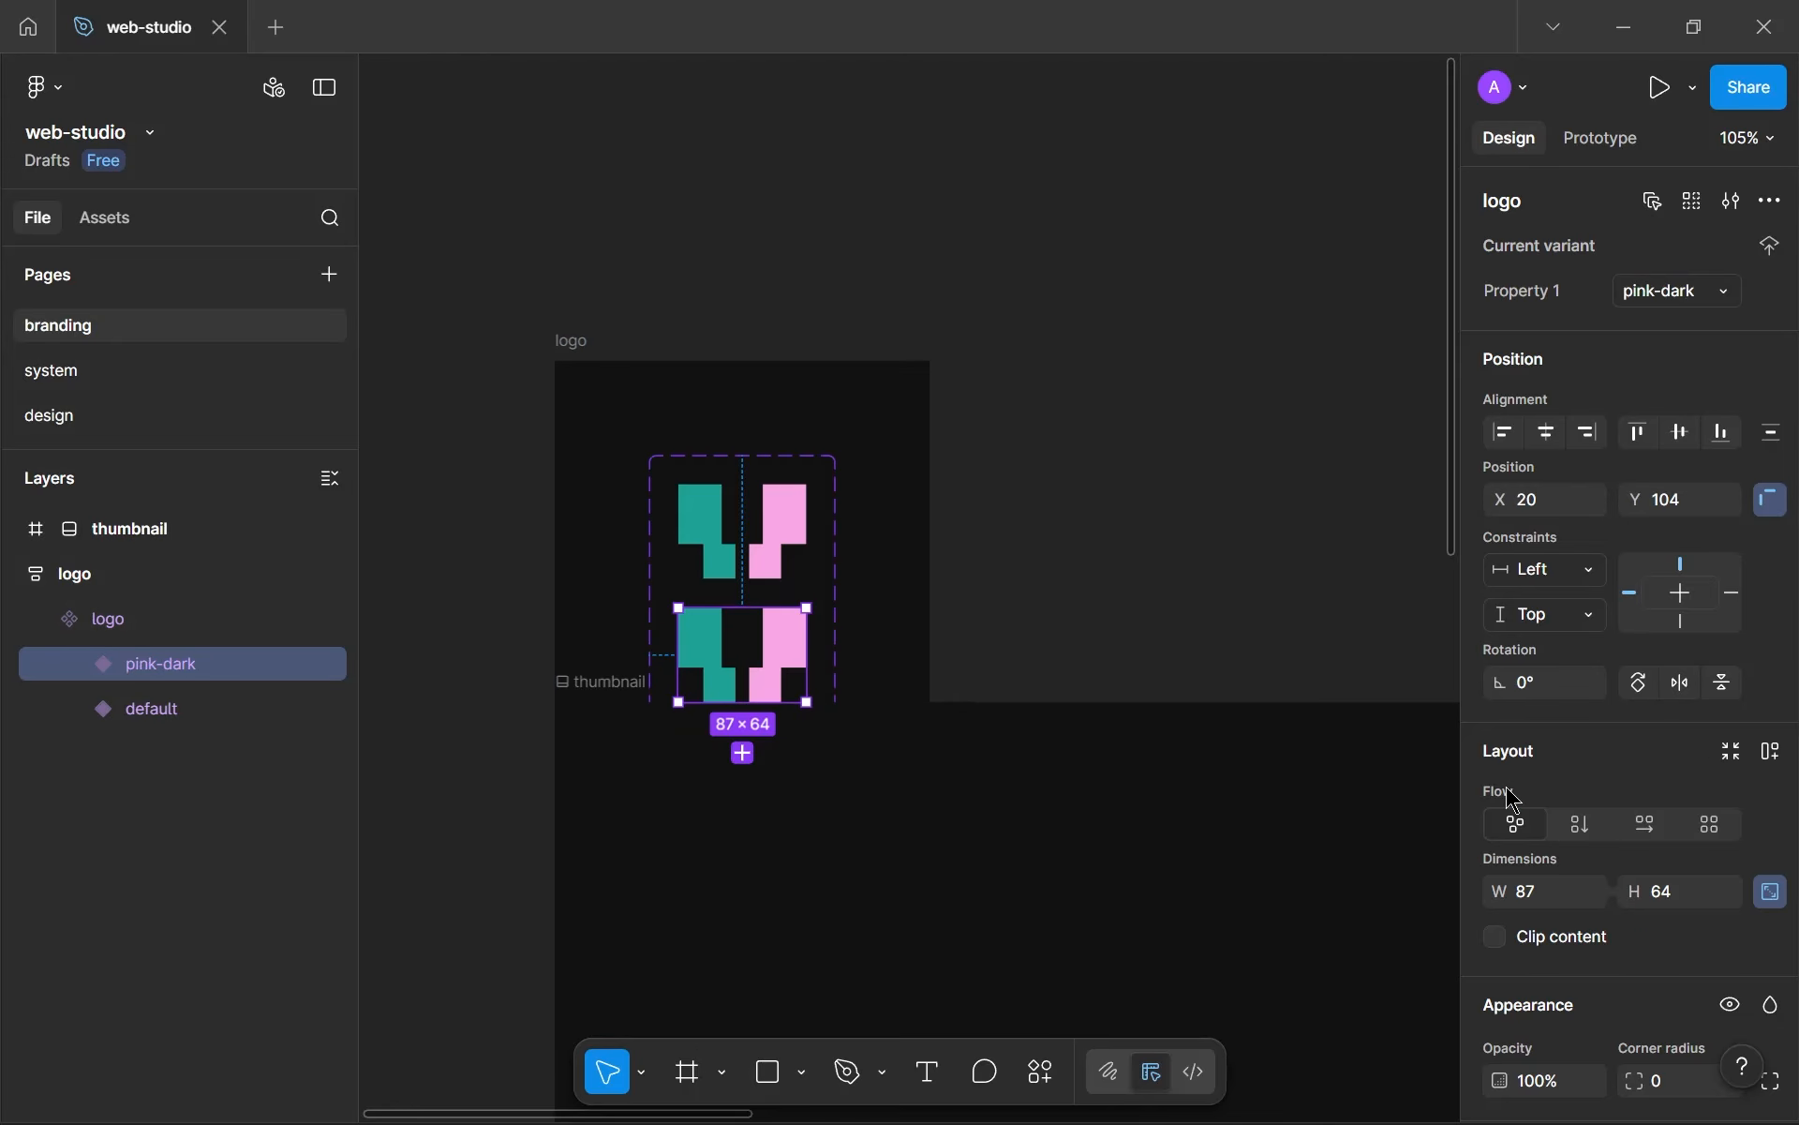
# - Recolor the pink-dark logo variant with the pink-100 color style
pyautogui.scroll(-5, 1594, 801)
pyautogui.click(1560, 914)
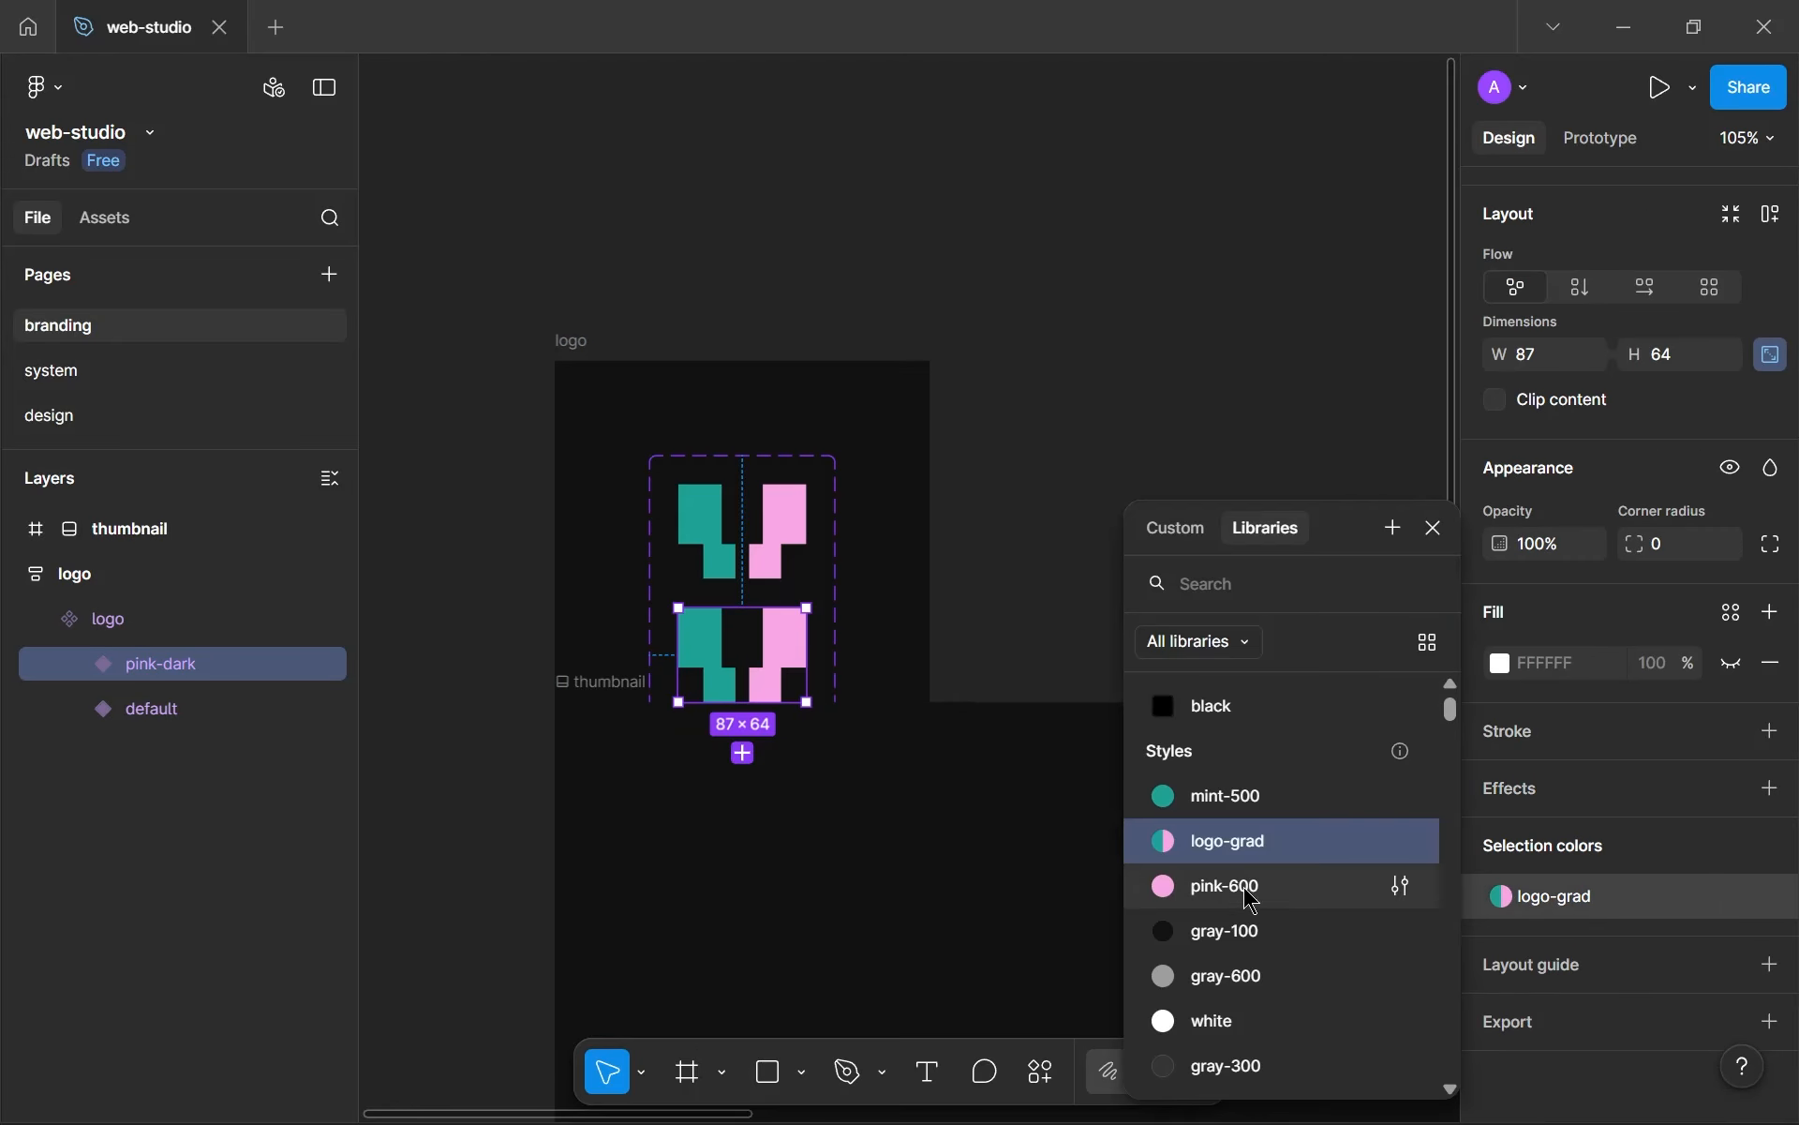
pyautogui.scroll(-3, 1209, 825)
pyautogui.click(1216, 822)
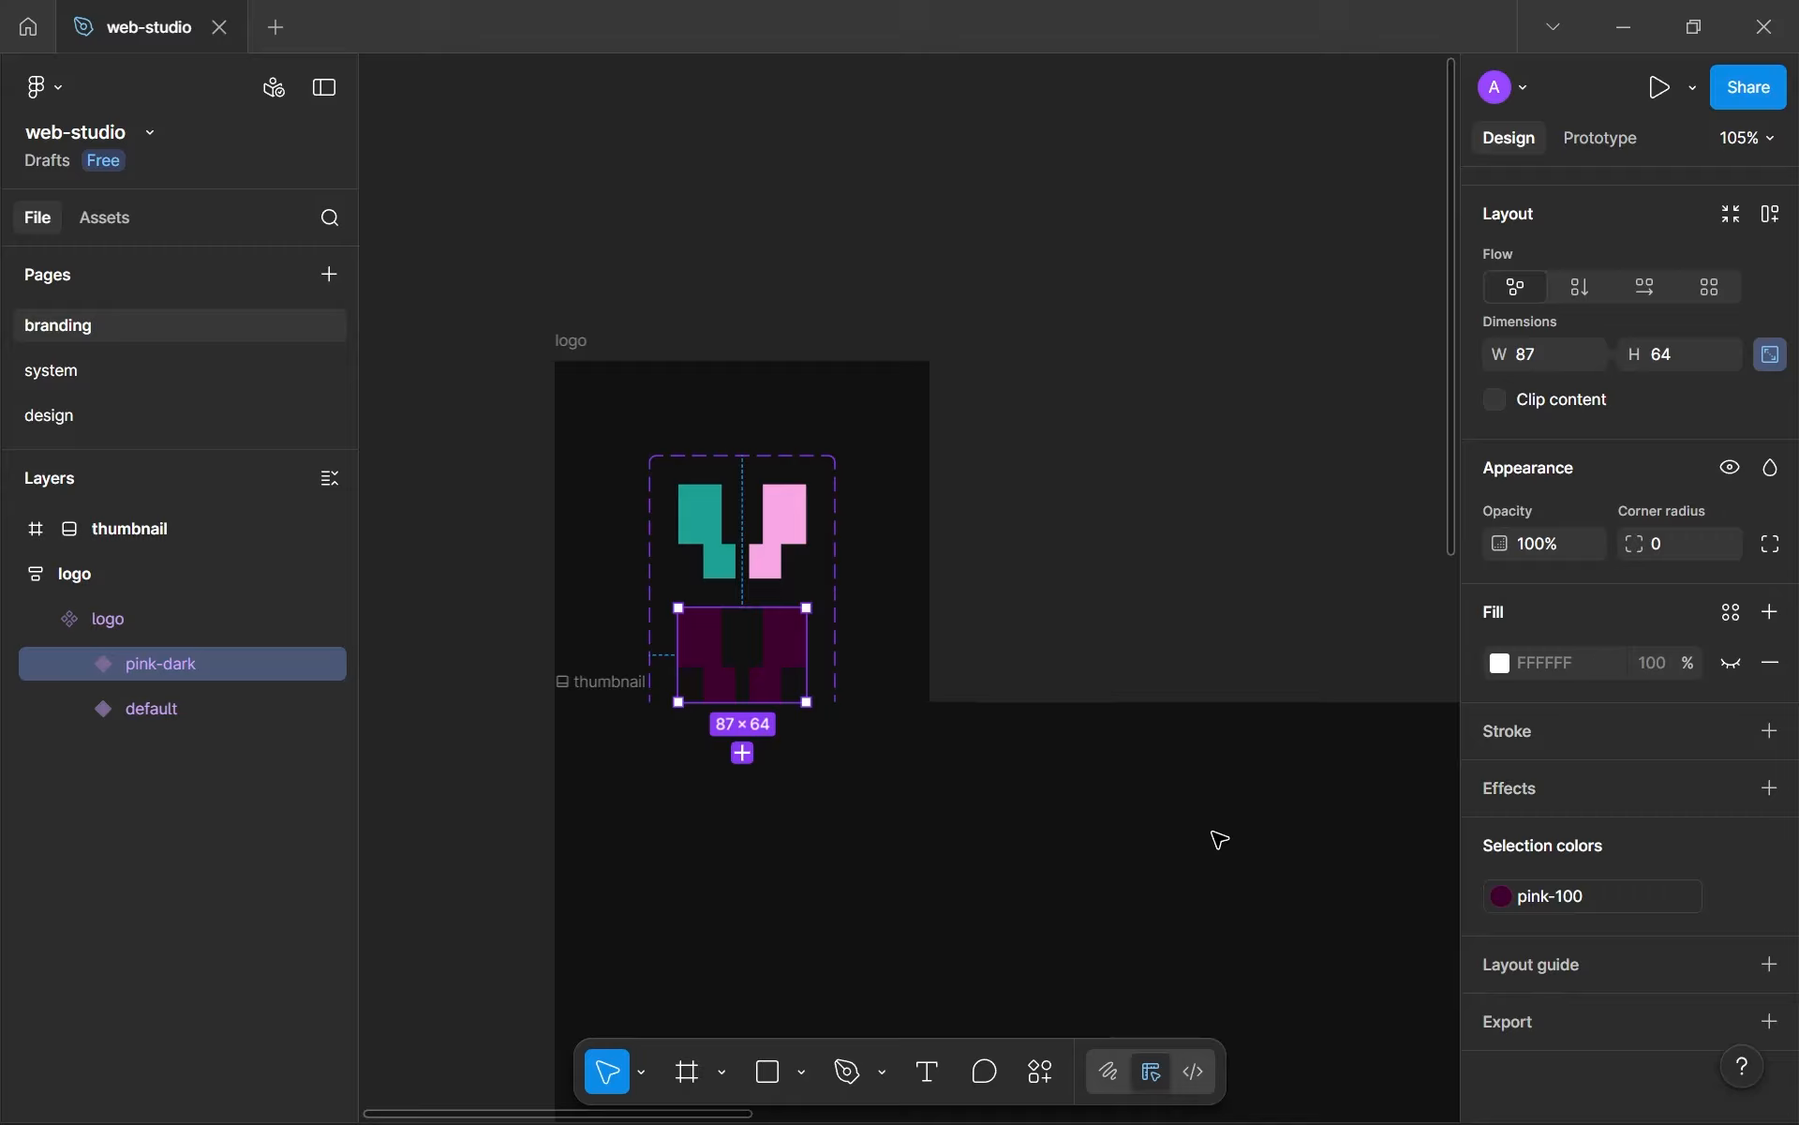
# - Apply auto layout to the logo component set with a gap of 32 and a horizontal flow
pyautogui.click(839, 581)
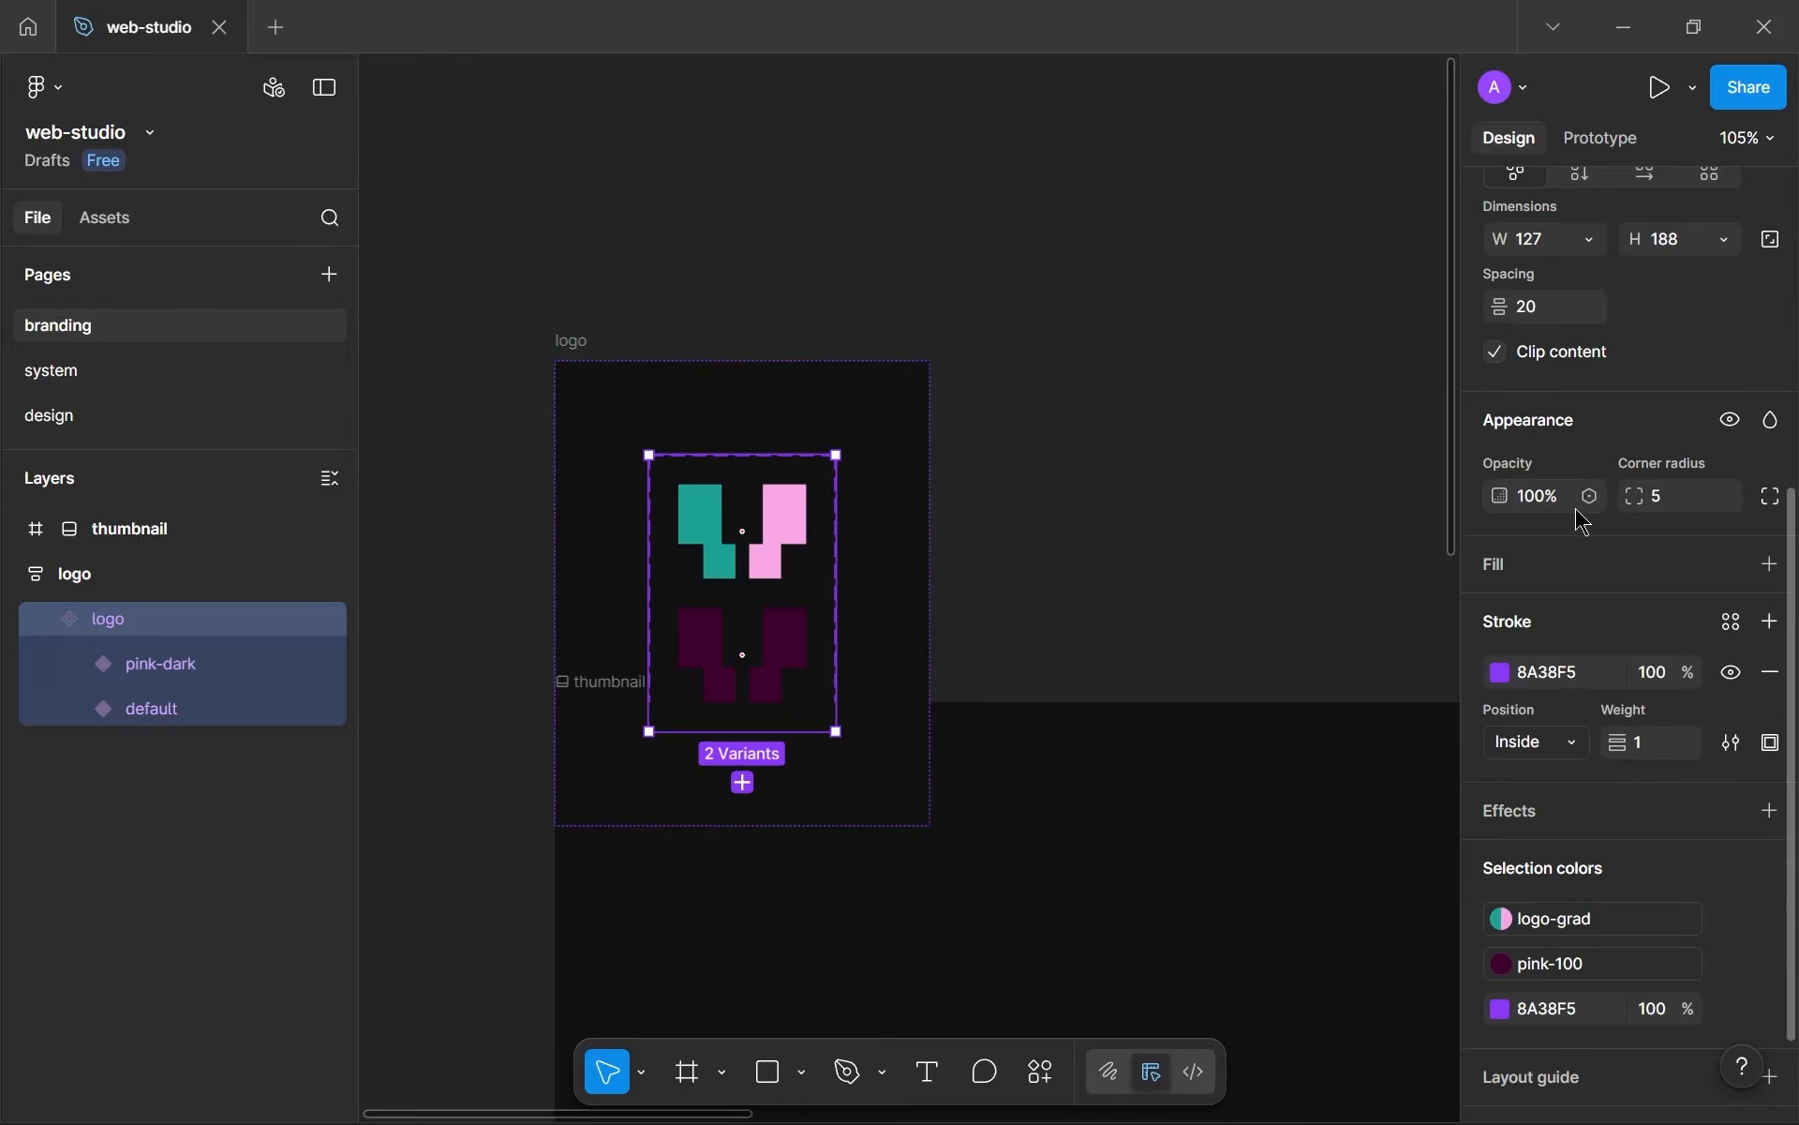
pyautogui.scroll(5, 1668, 518)
pyautogui.click(1770, 635)
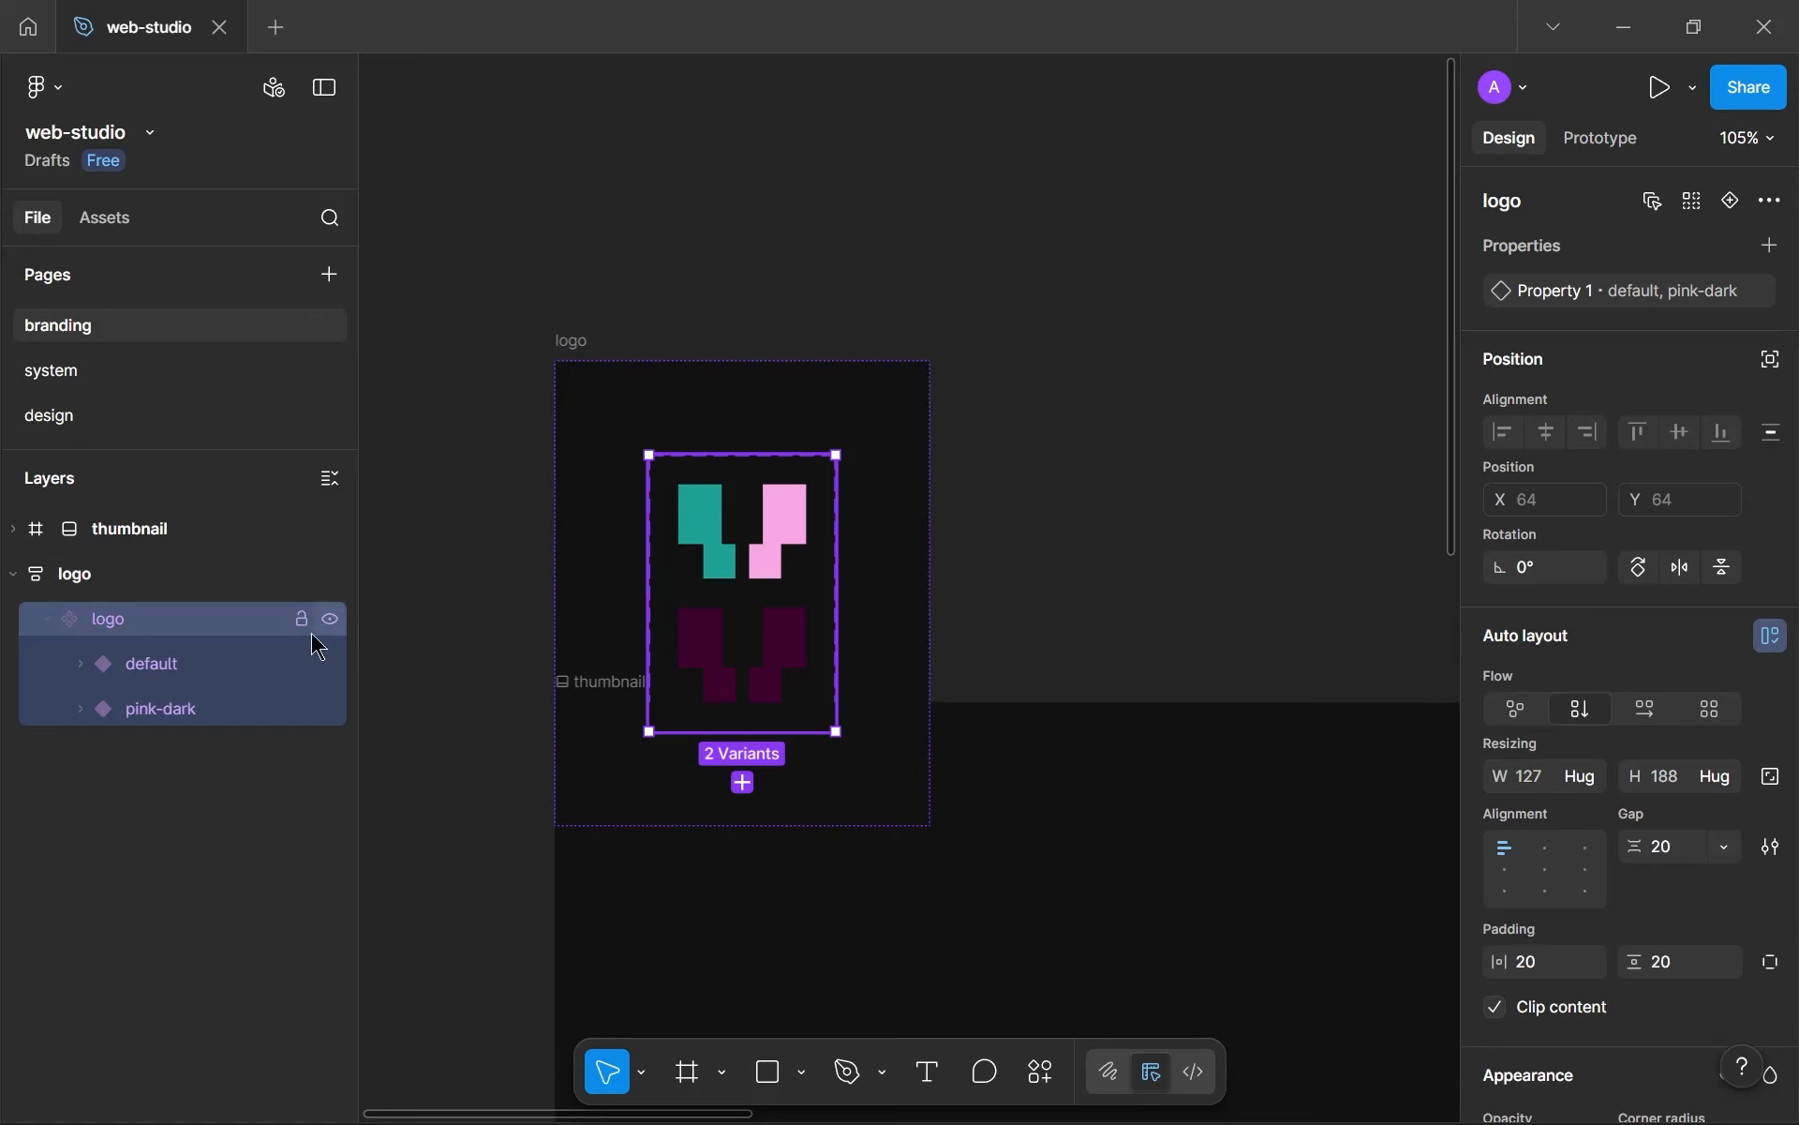
pyautogui.click(1675, 859)
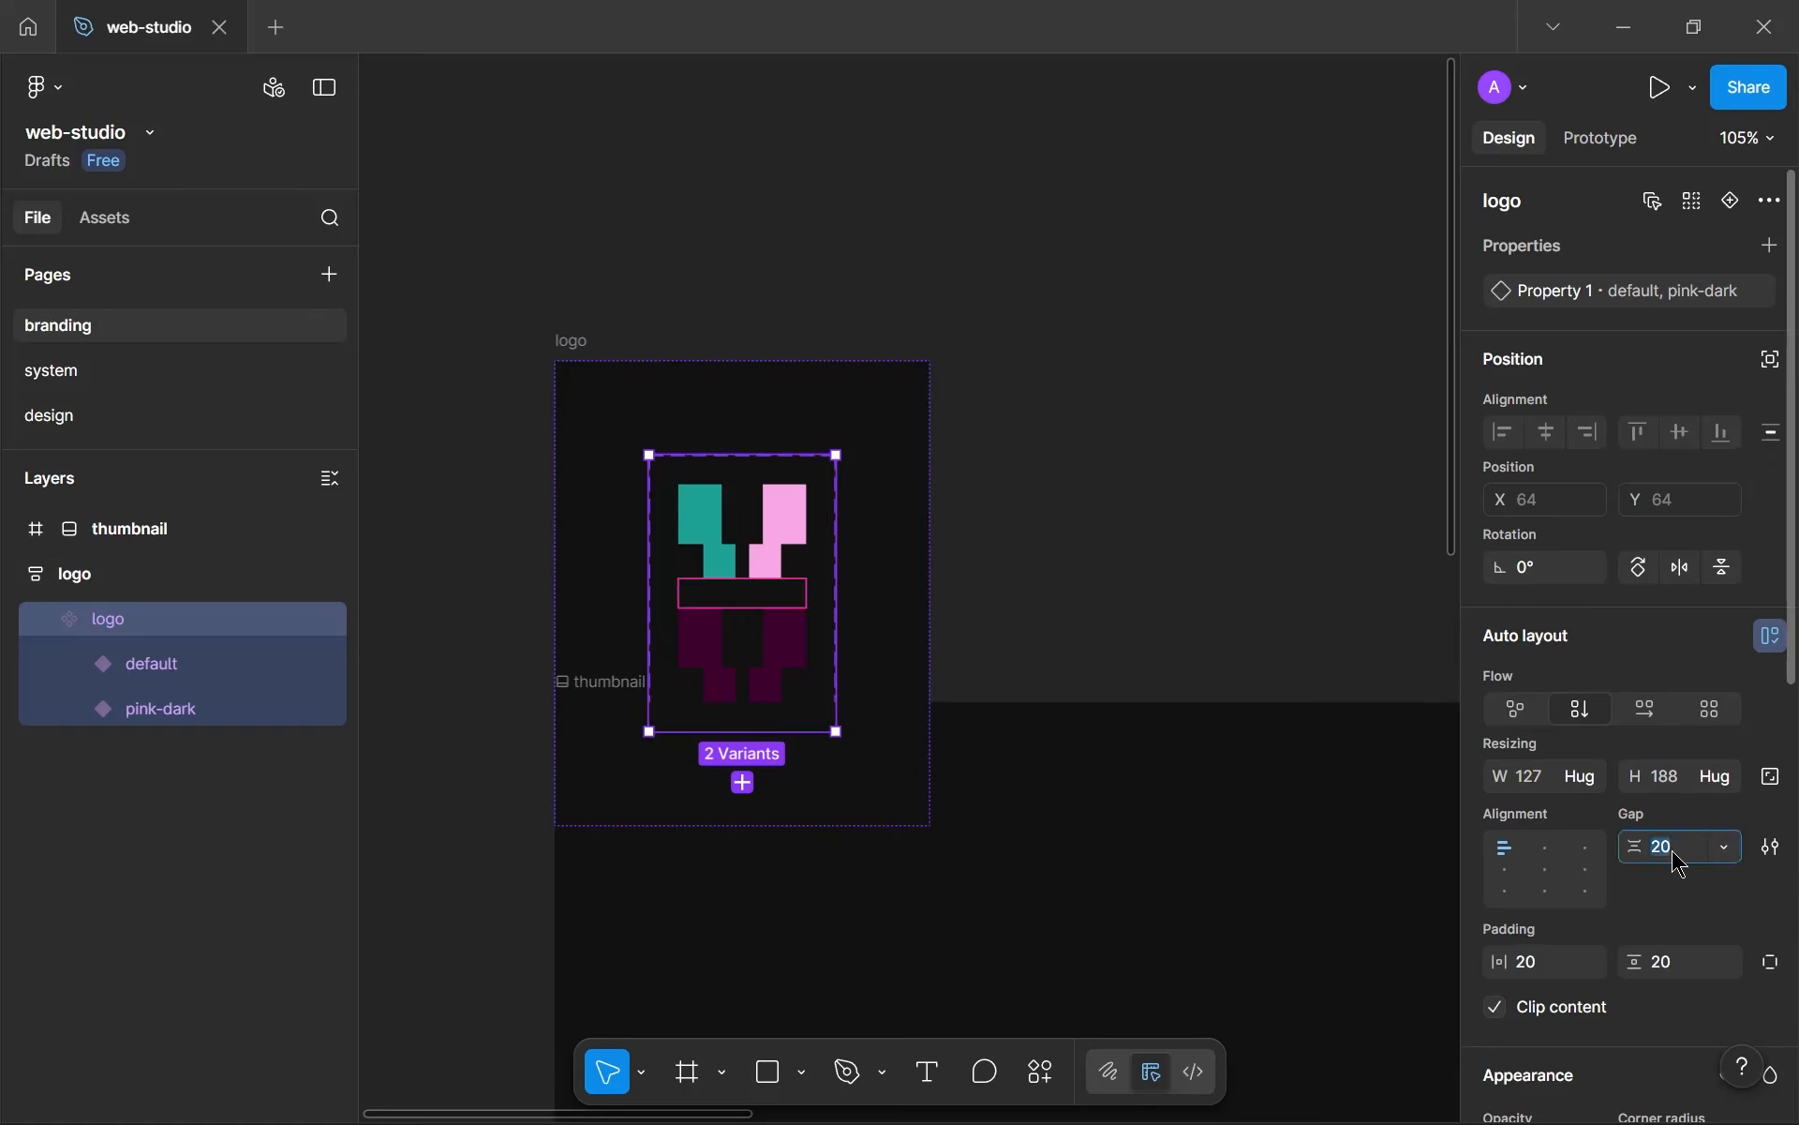
pyautogui.write('32')
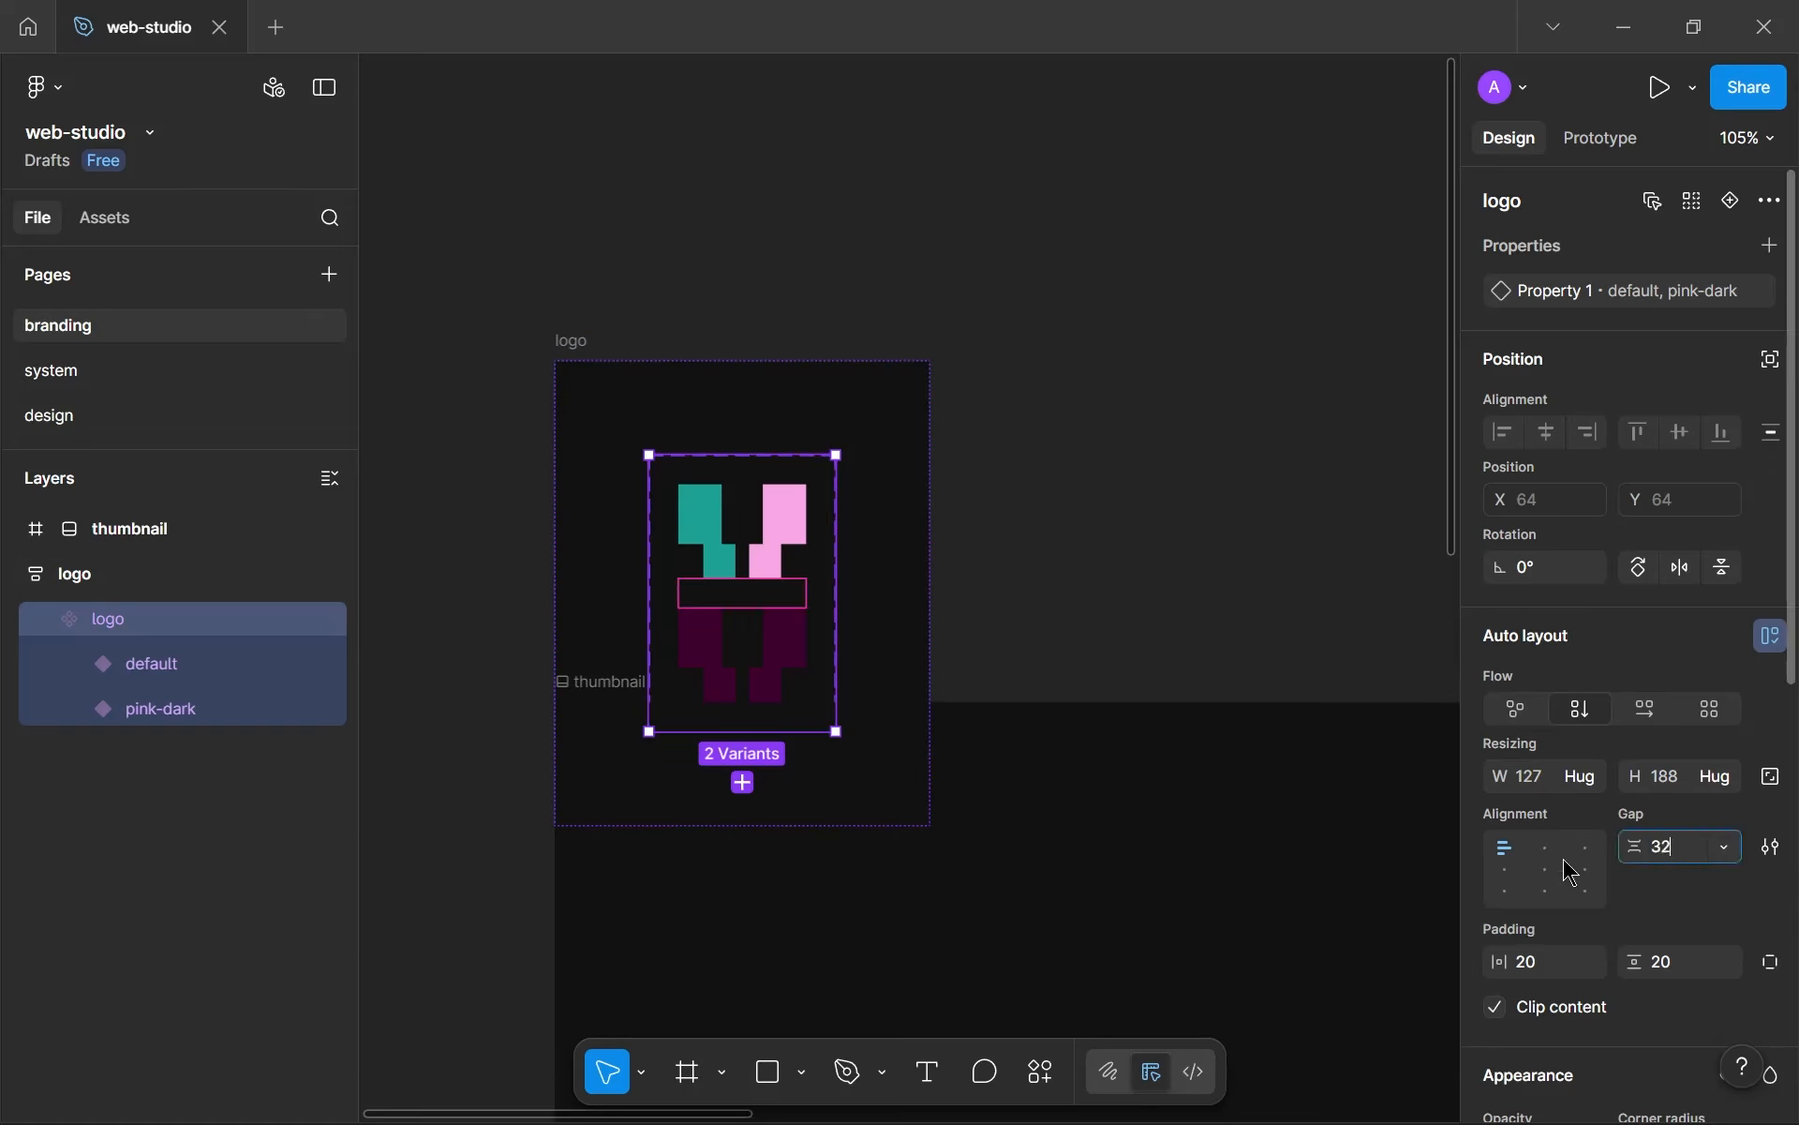
pyautogui.press('Return')
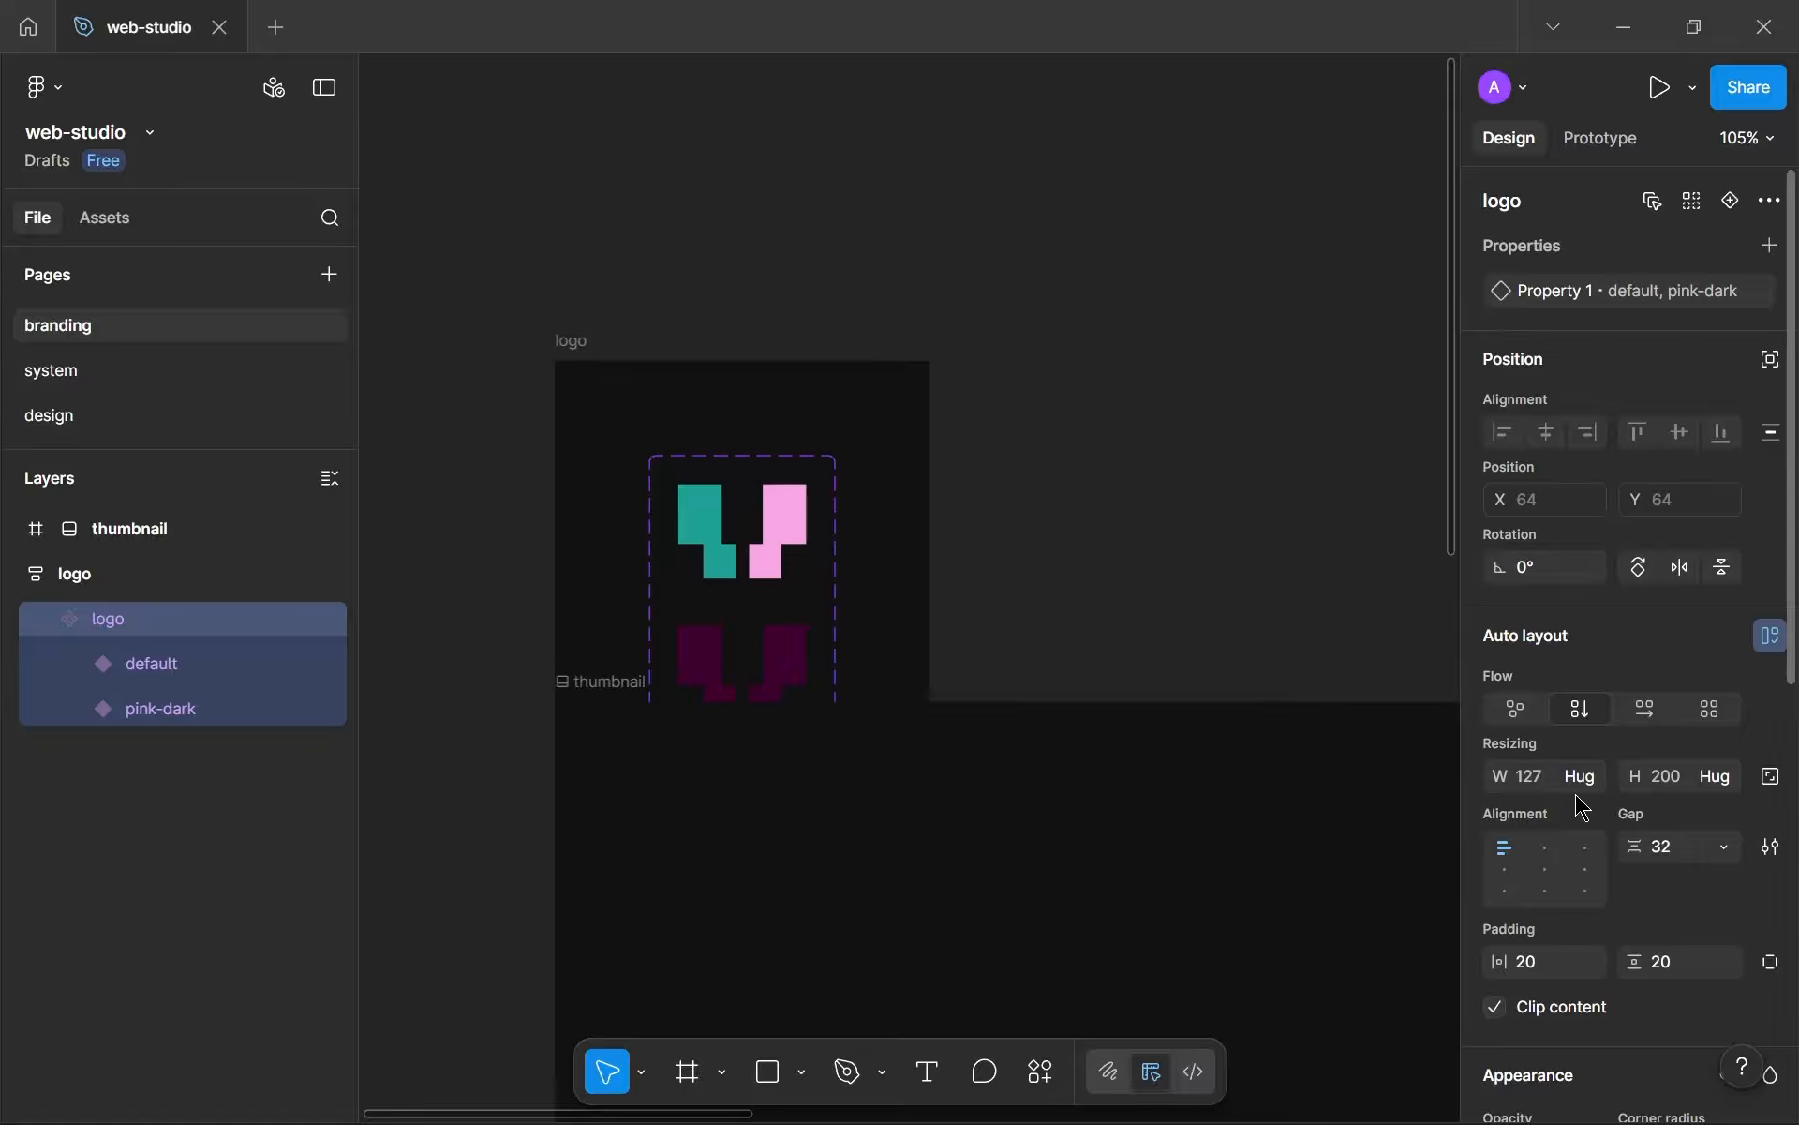
pyautogui.click(1651, 714)
# - Increase the logo component set's horizontal and vertical padding equally around the two variants
pyautogui.click(1689, 975)
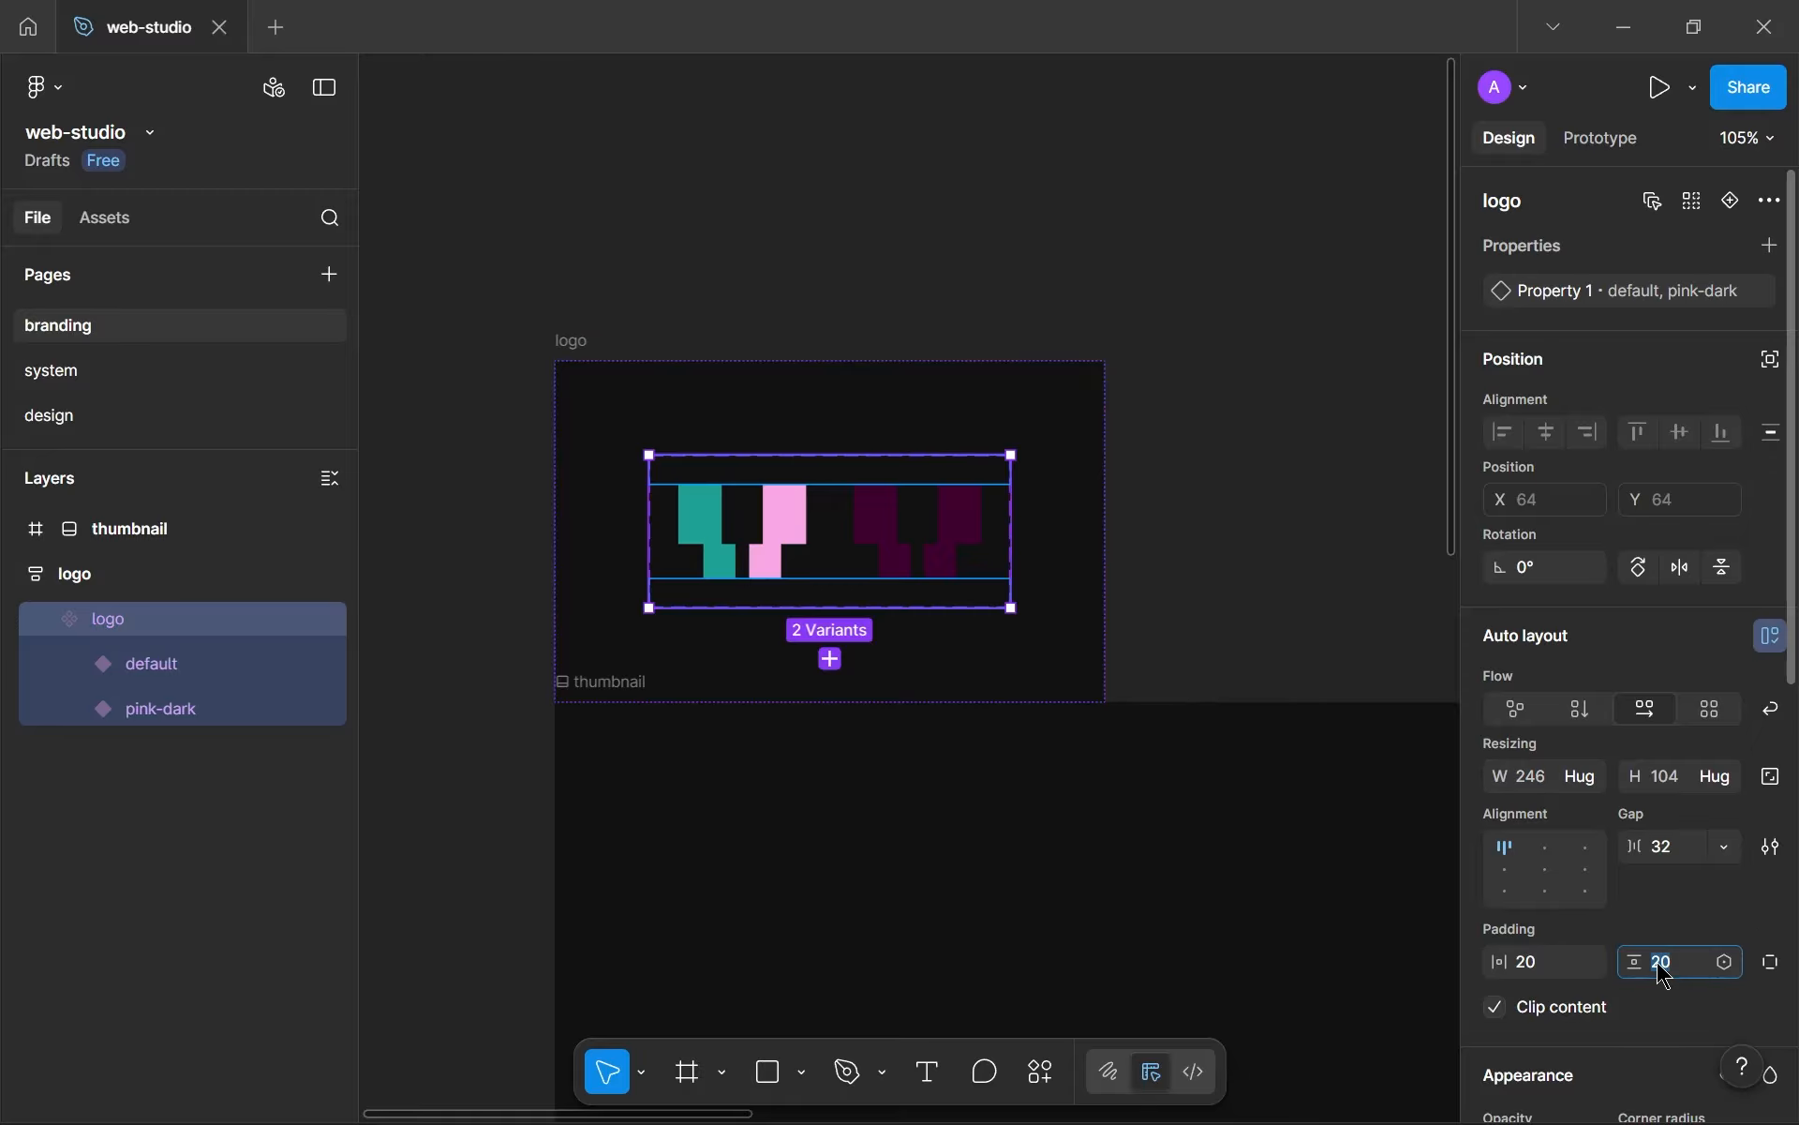
pyautogui.press('Return')
pyautogui.click(1325, 571)
pyautogui.scroll(-5, 1293, 571)
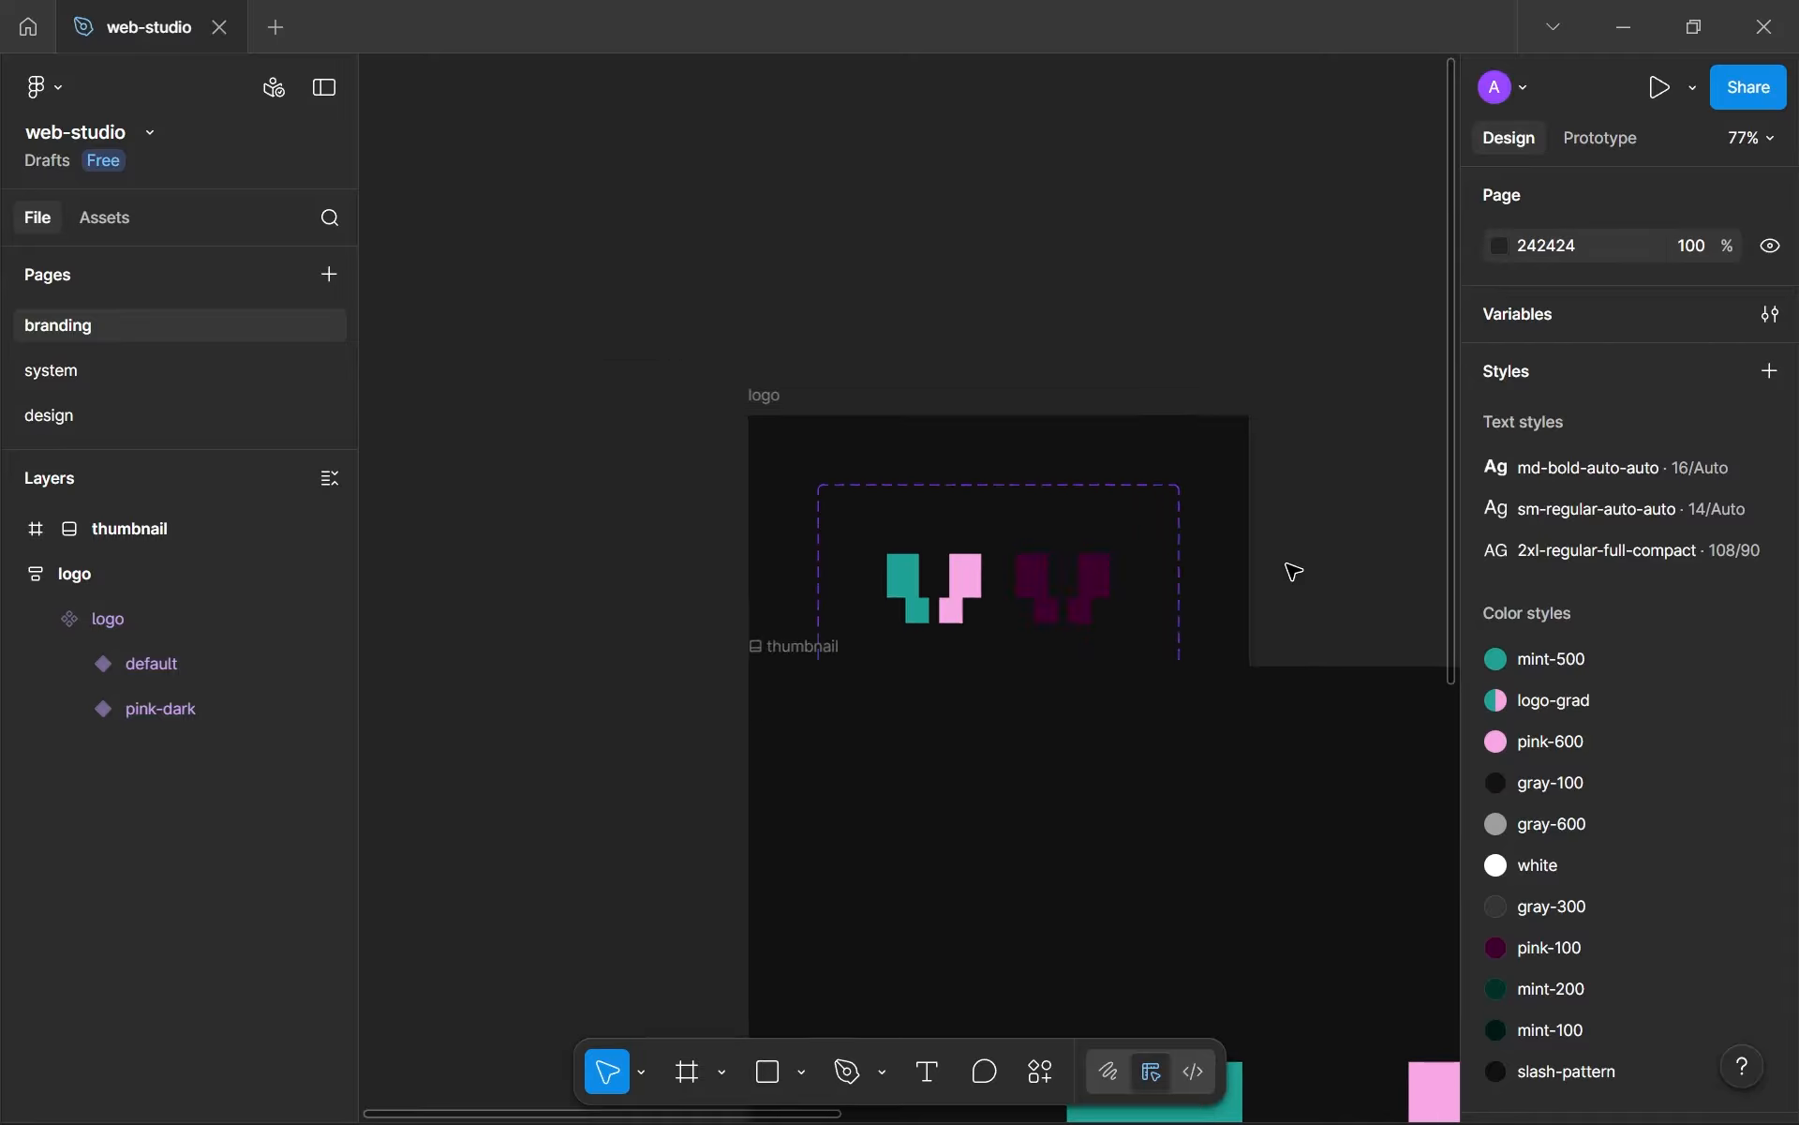
# - Move the logo frame up until it sits 40 px above the thumbnail frame
pyautogui.moveTo(934, 438); pyautogui.dragTo(940, 356)
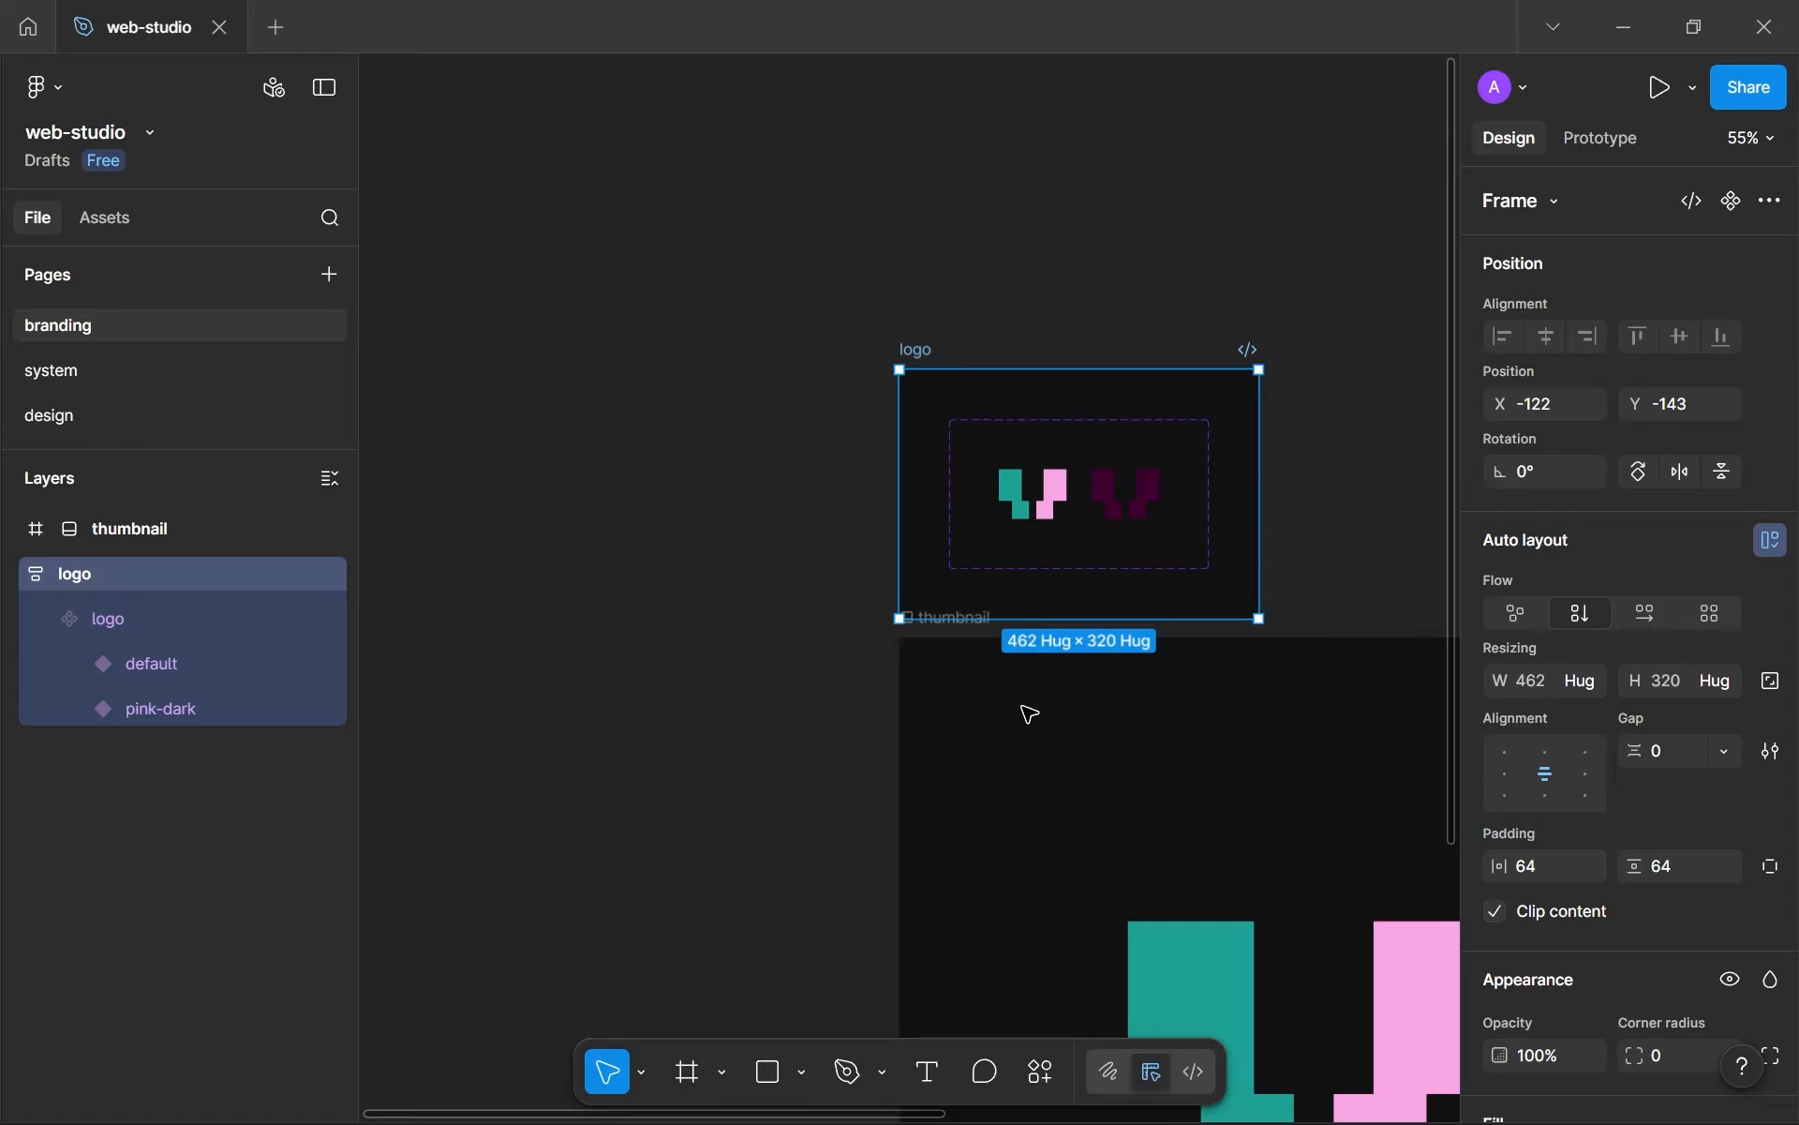
pyautogui.press('alt')
pyautogui.hotkey('shift', 'Up')
pyautogui.hotkey('shift', 'Up')
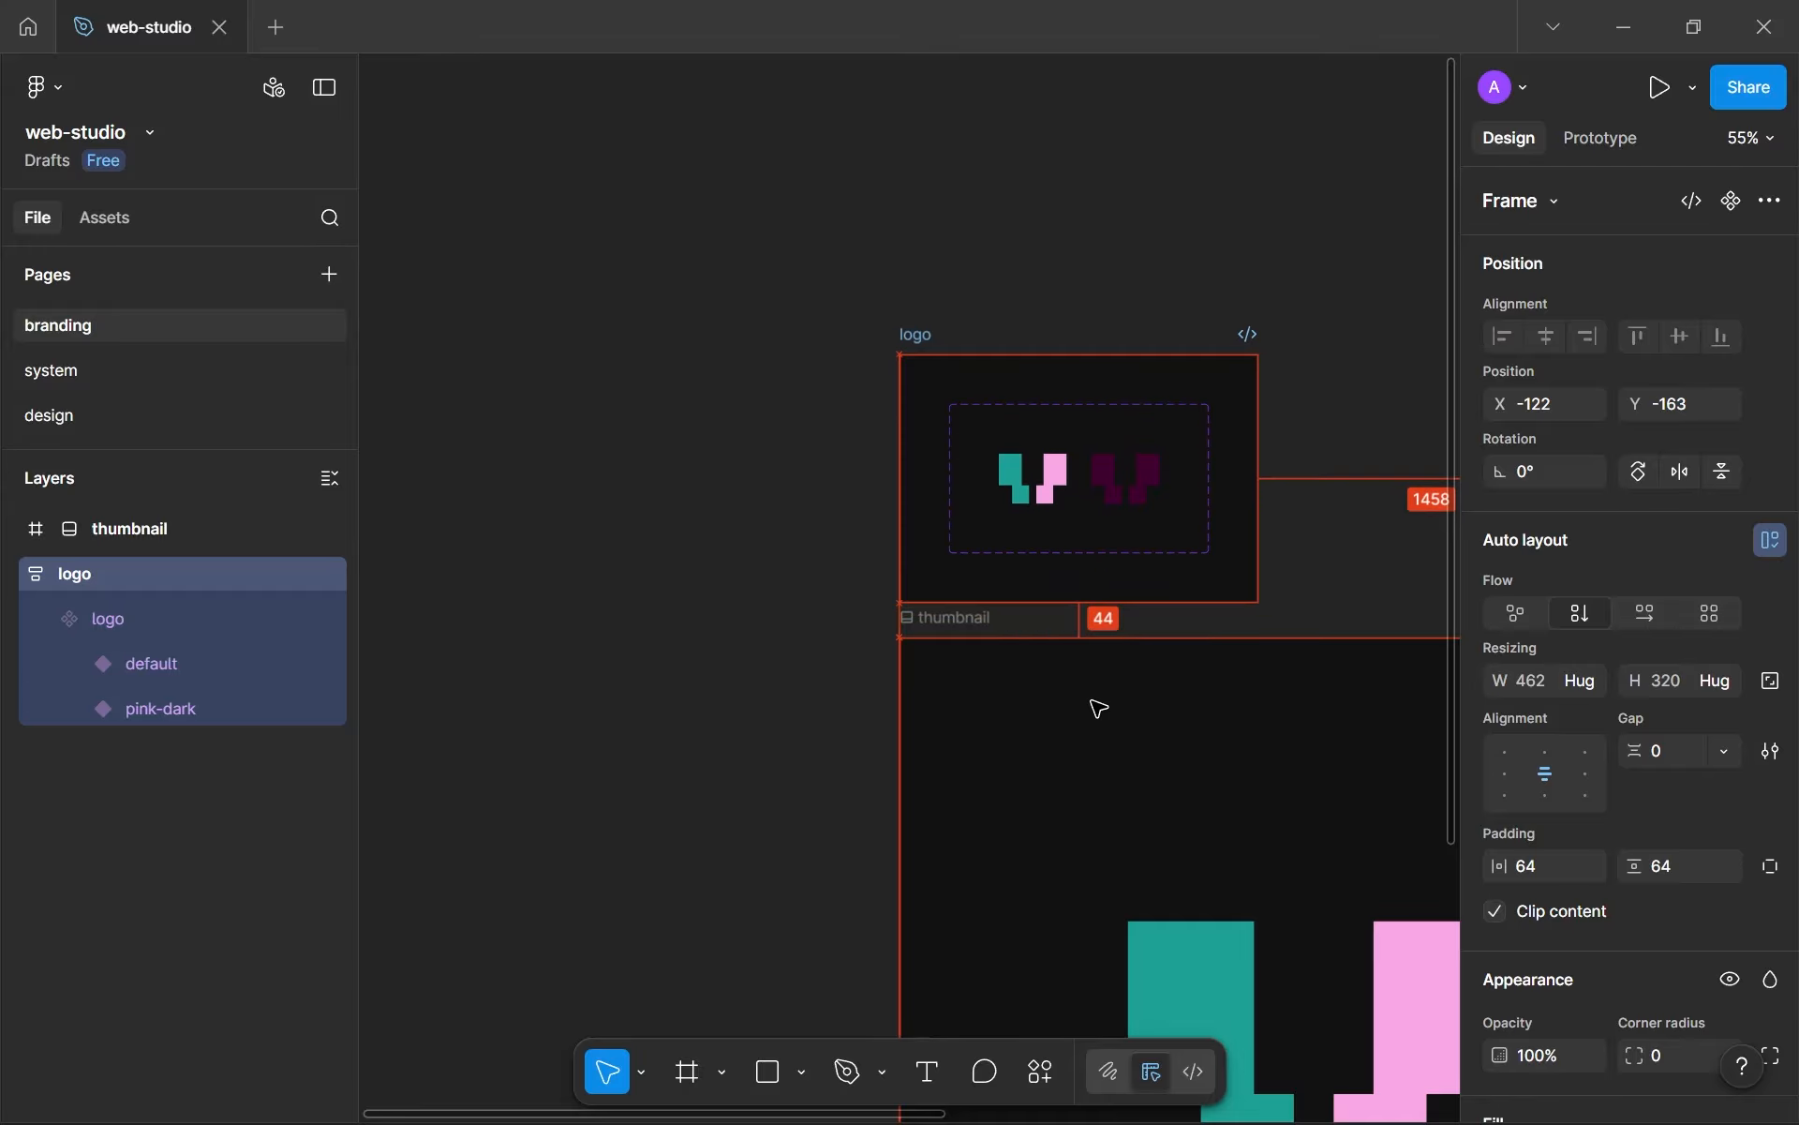
pyautogui.press('Down')
pyautogui.press('Down')
pyautogui.press('Down')
pyautogui.press('Down')
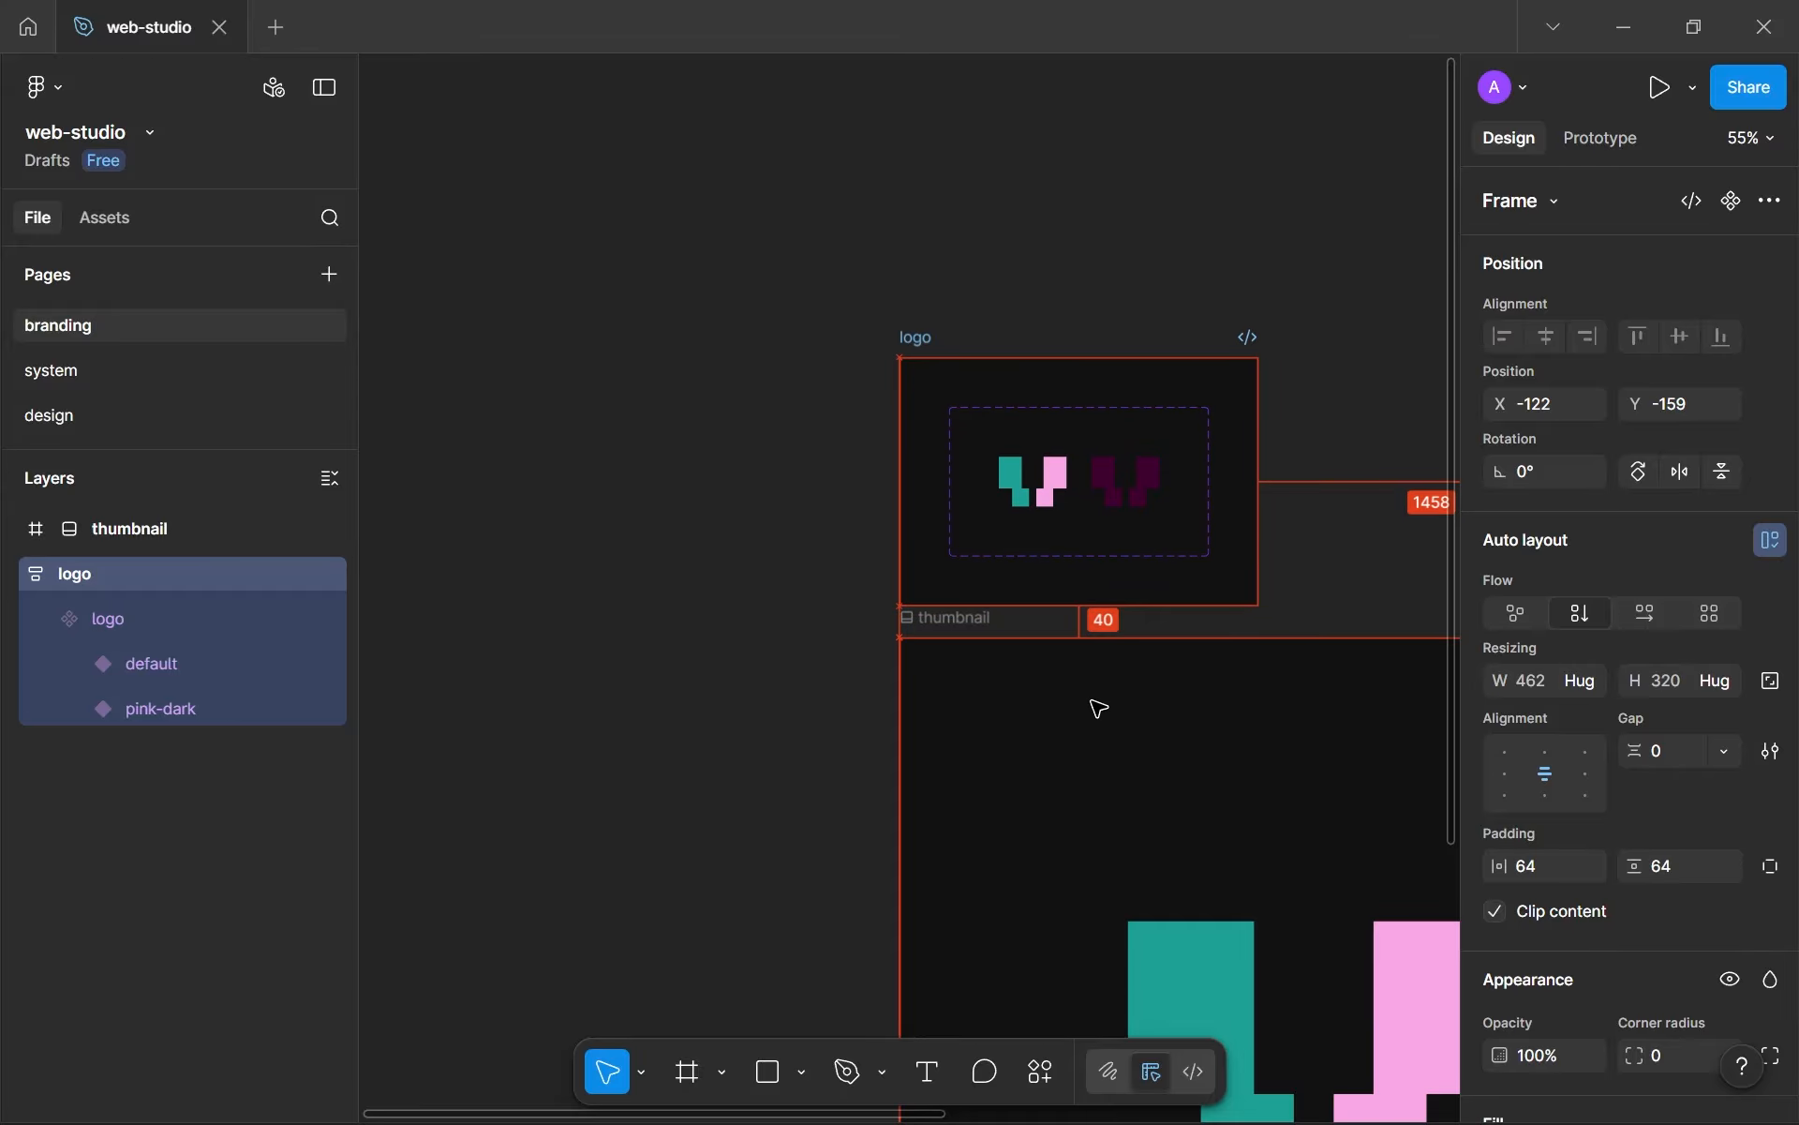
# - Apply the logo-grad color style to the logo component set's stroke
pyautogui.click(1129, 546)
pyautogui.scroll(-7, 1631, 812)
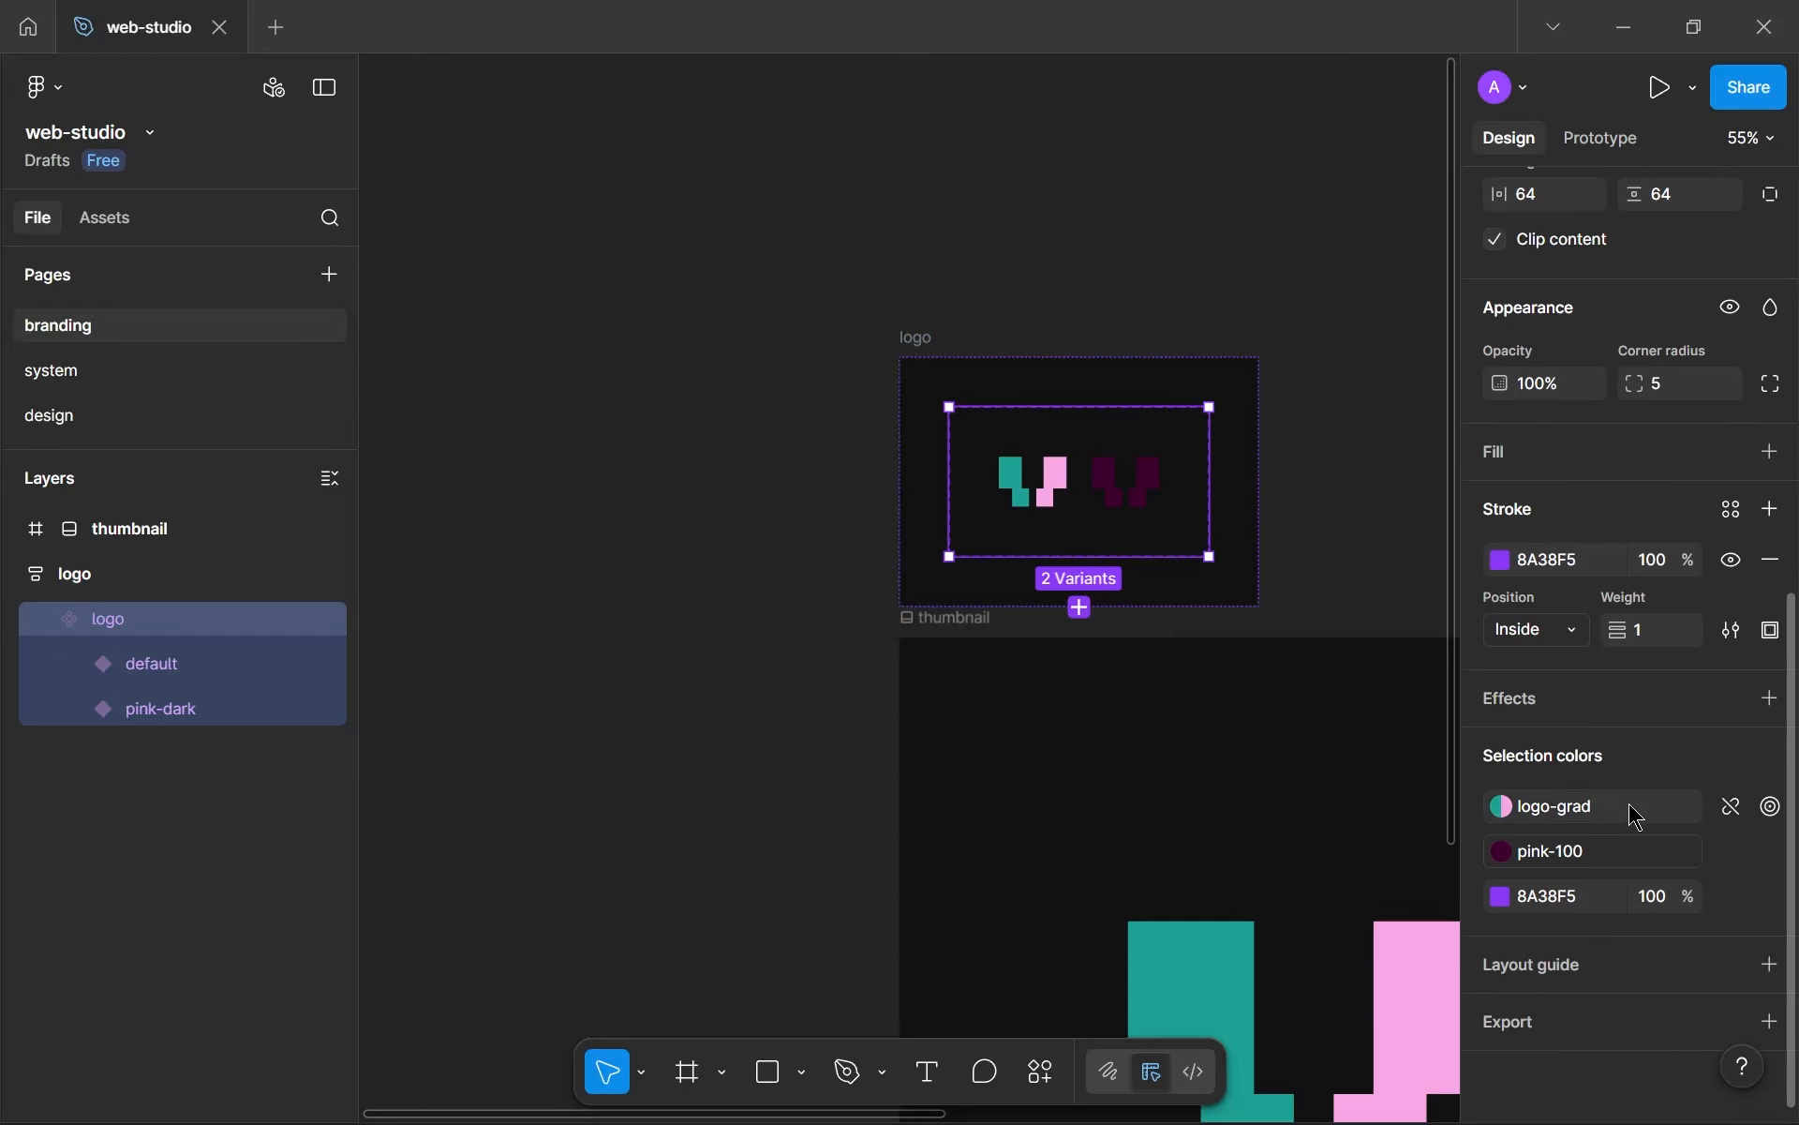
pyautogui.click(1731, 896)
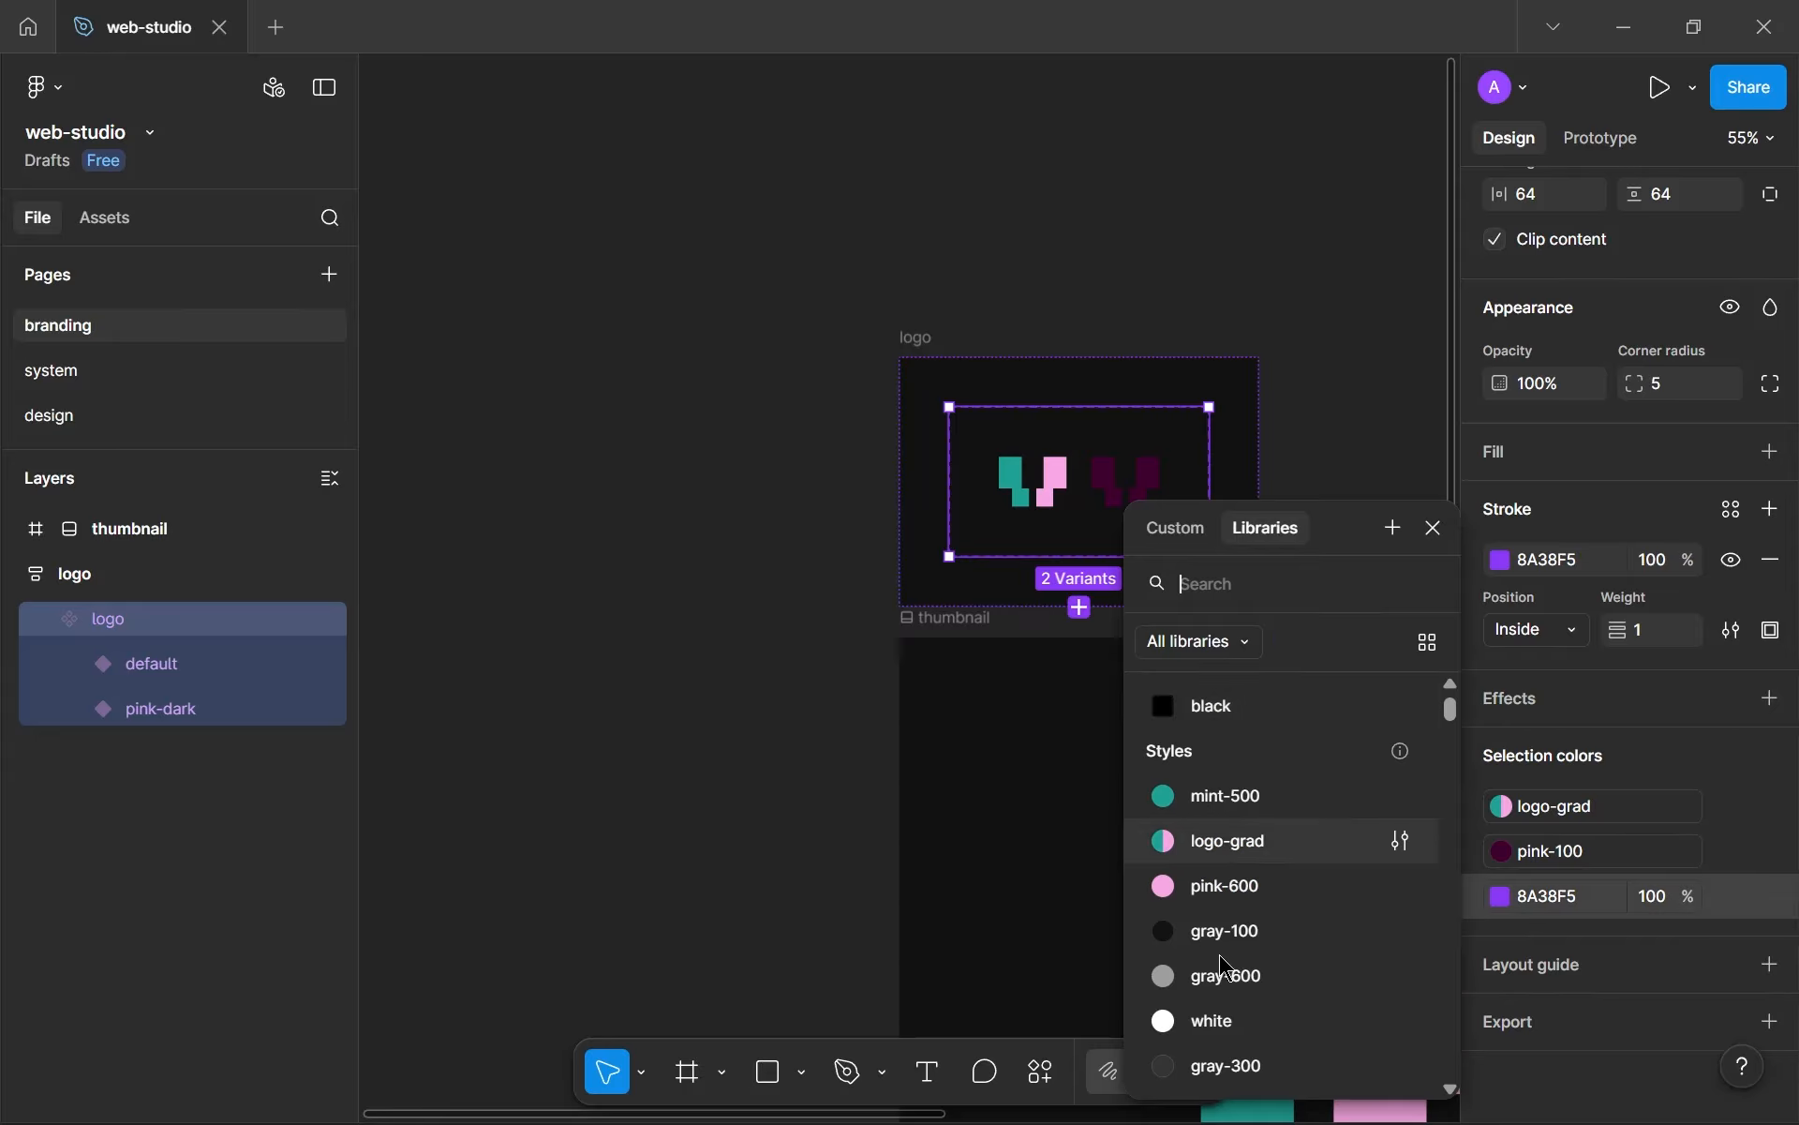
pyautogui.click(1225, 842)
pyautogui.click(1358, 605)
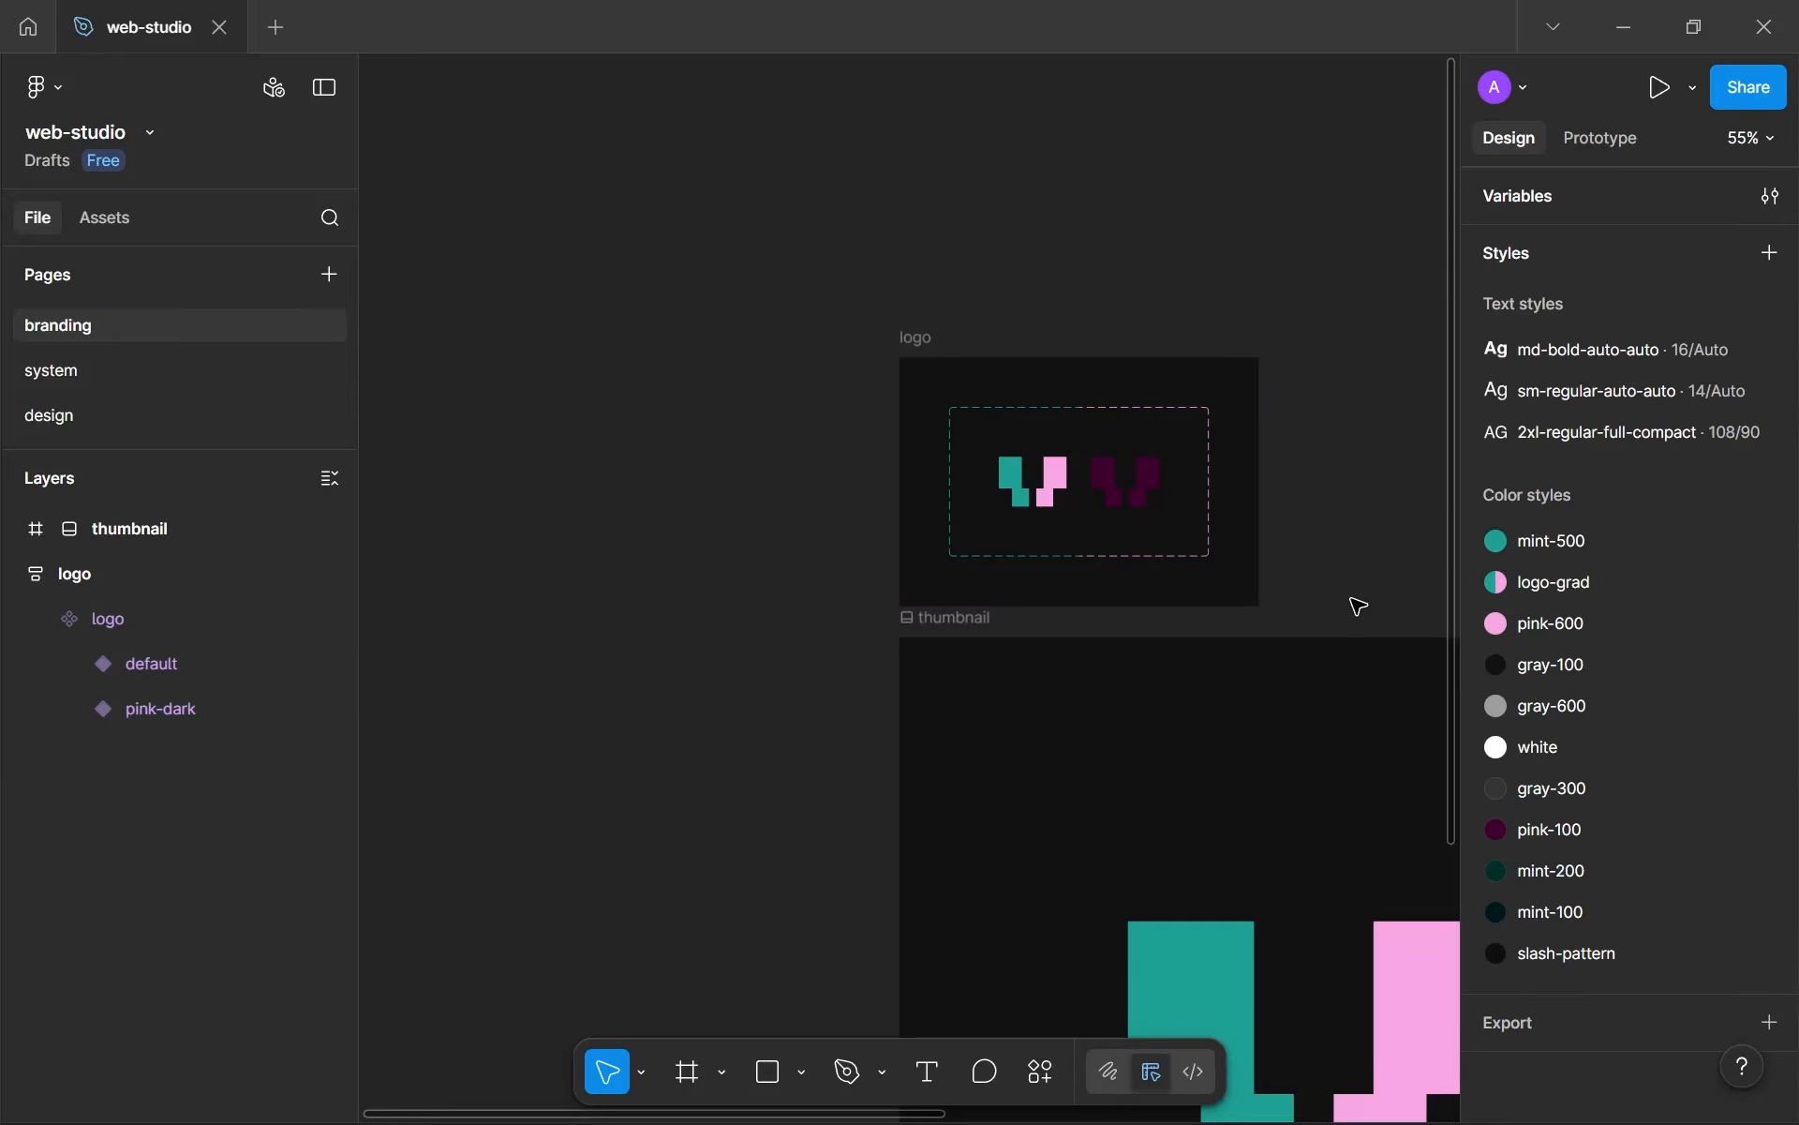
# - Replace the logo-grad color with the pink-600 style throughout the logo component set, including its stroke
pyautogui.scroll(-4, 1350, 598)
pyautogui.moveTo(1343, 594); pyautogui.dragTo(1209, 551)
pyautogui.scroll(3, 1209, 550)
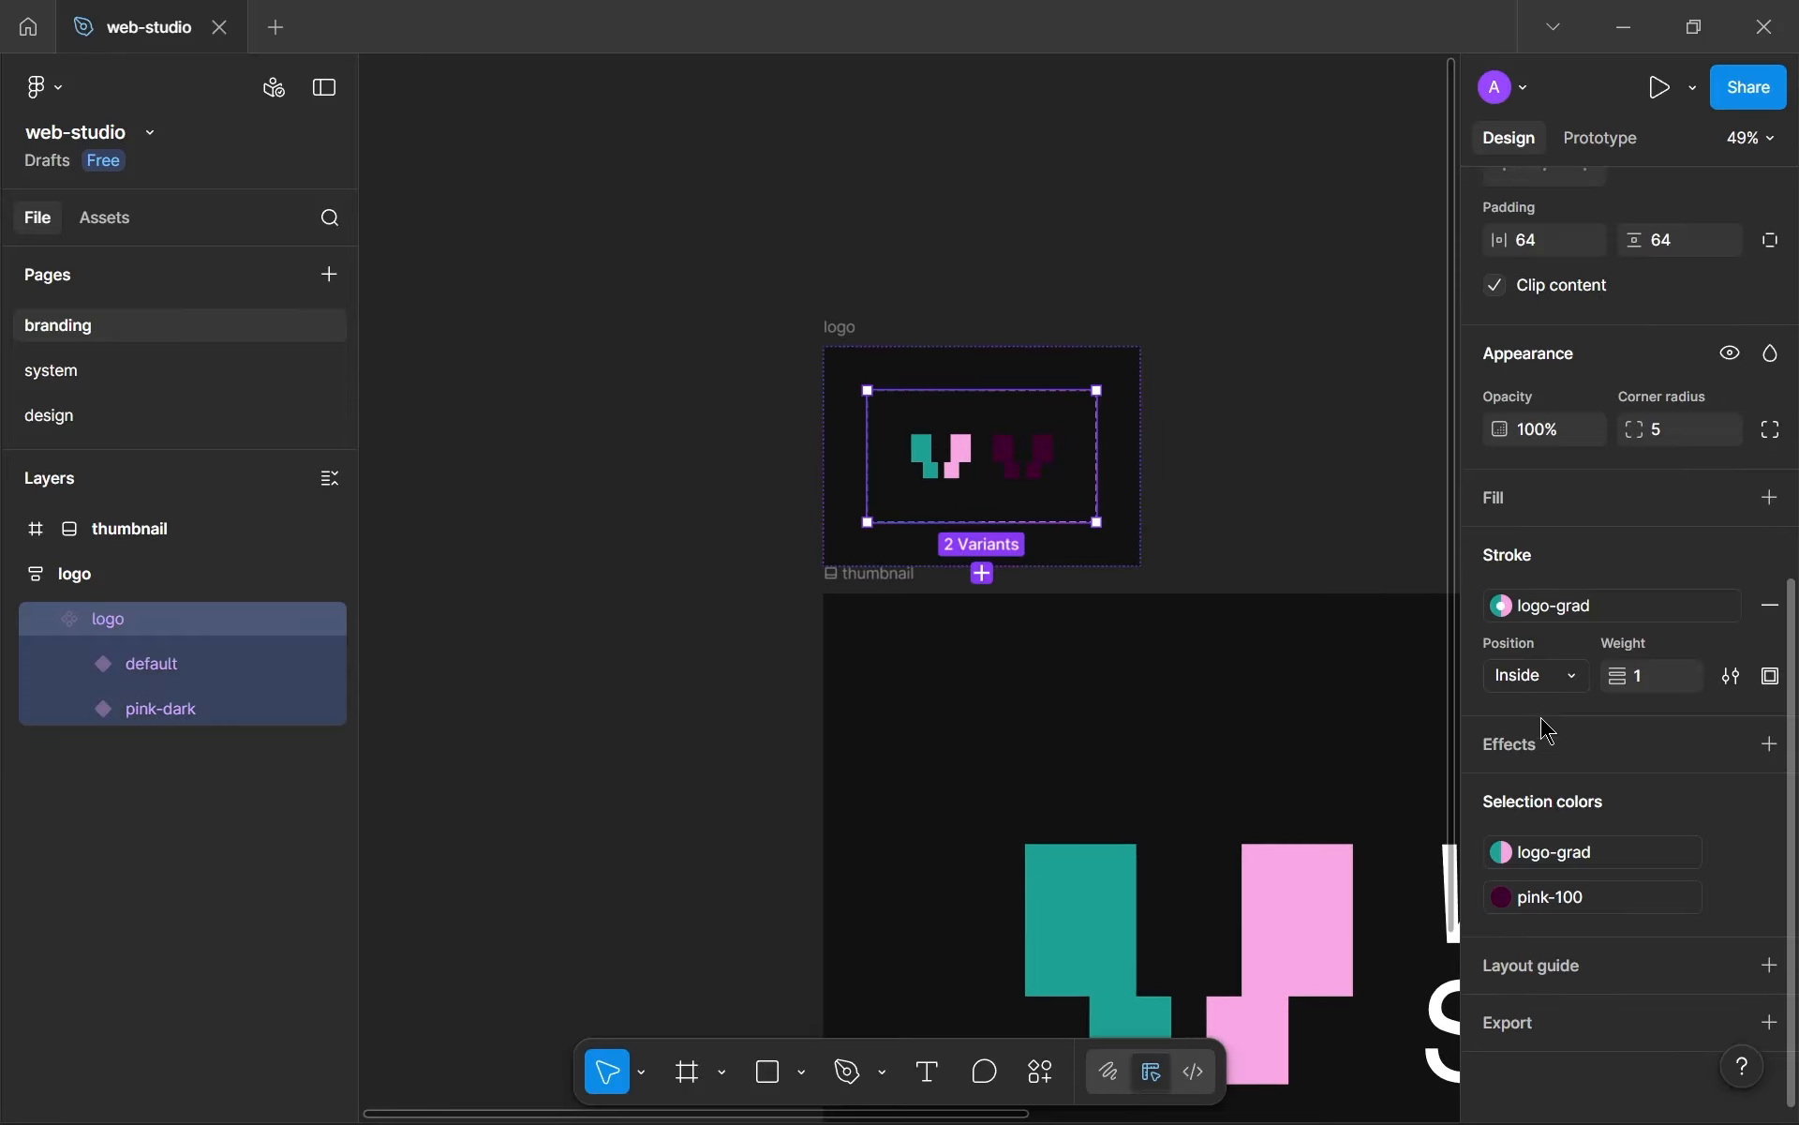
pyautogui.click(1767, 851)
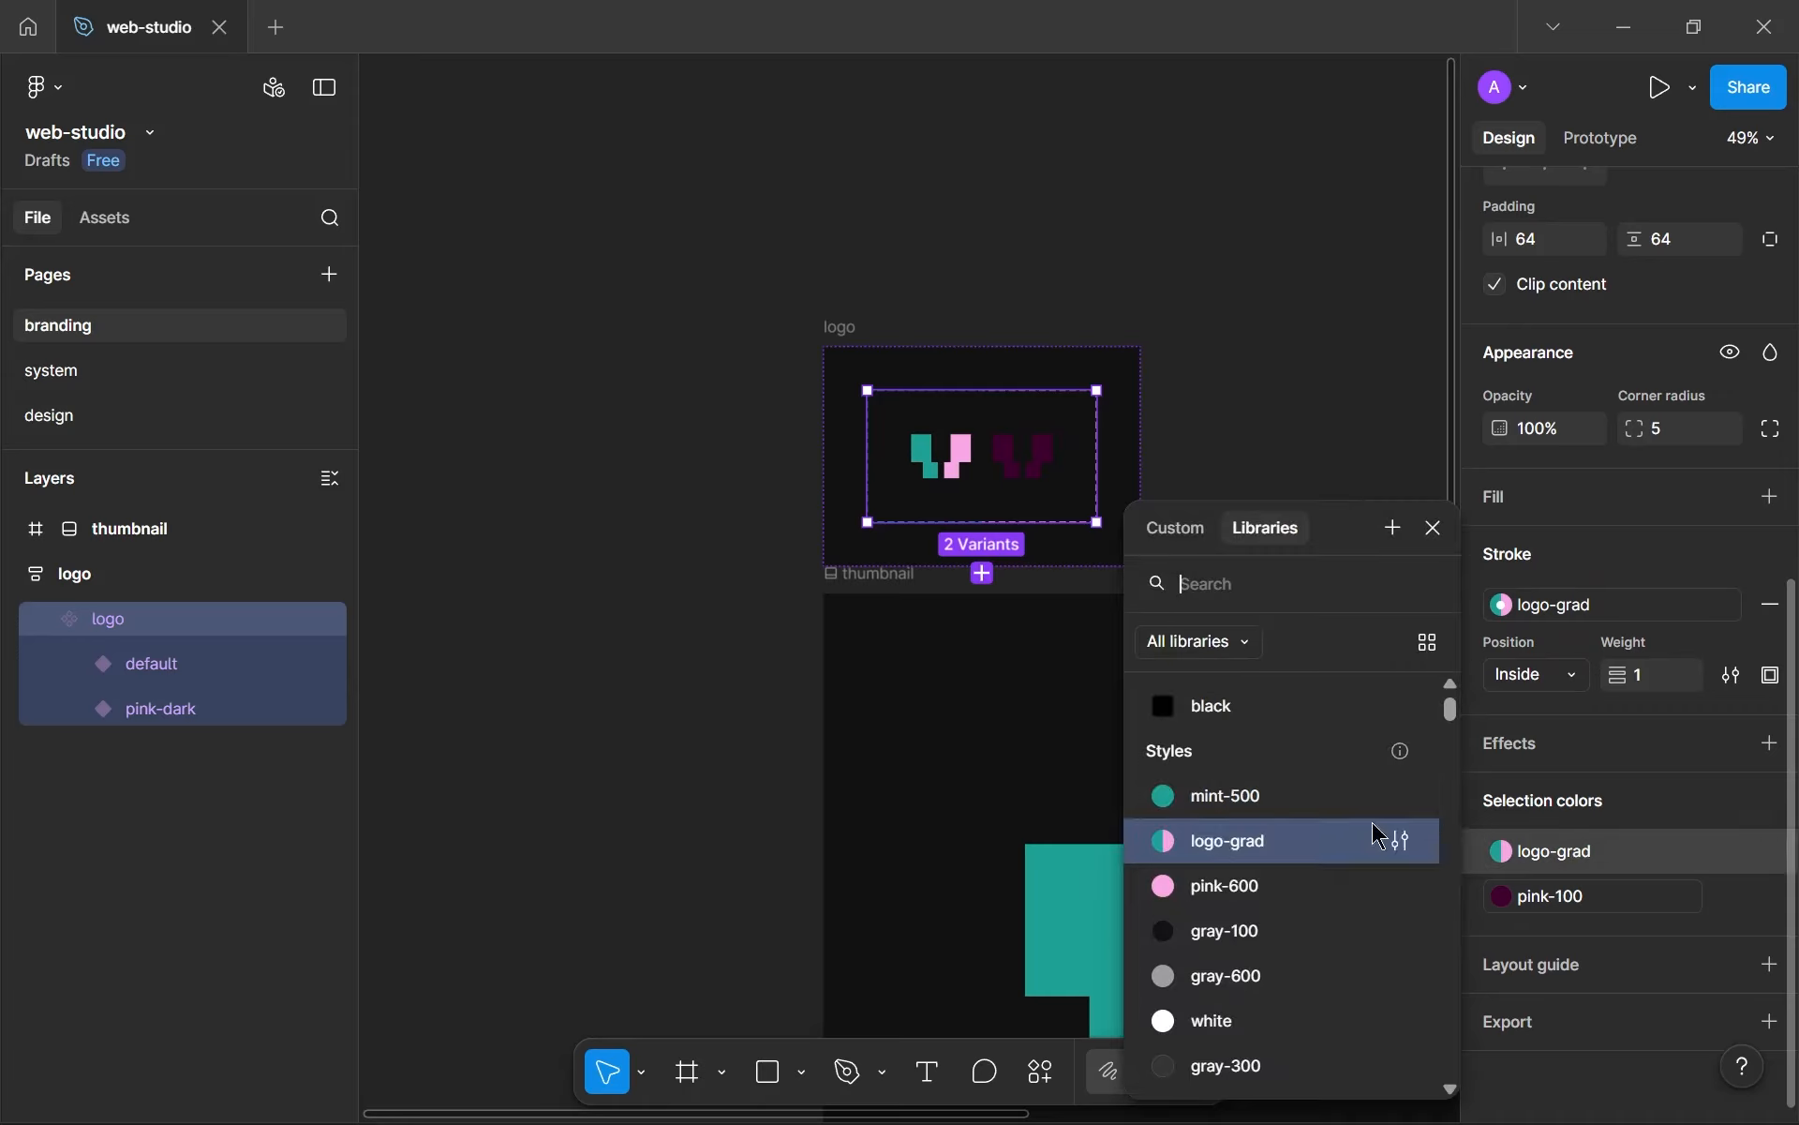
pyautogui.scroll(-6, 1220, 860)
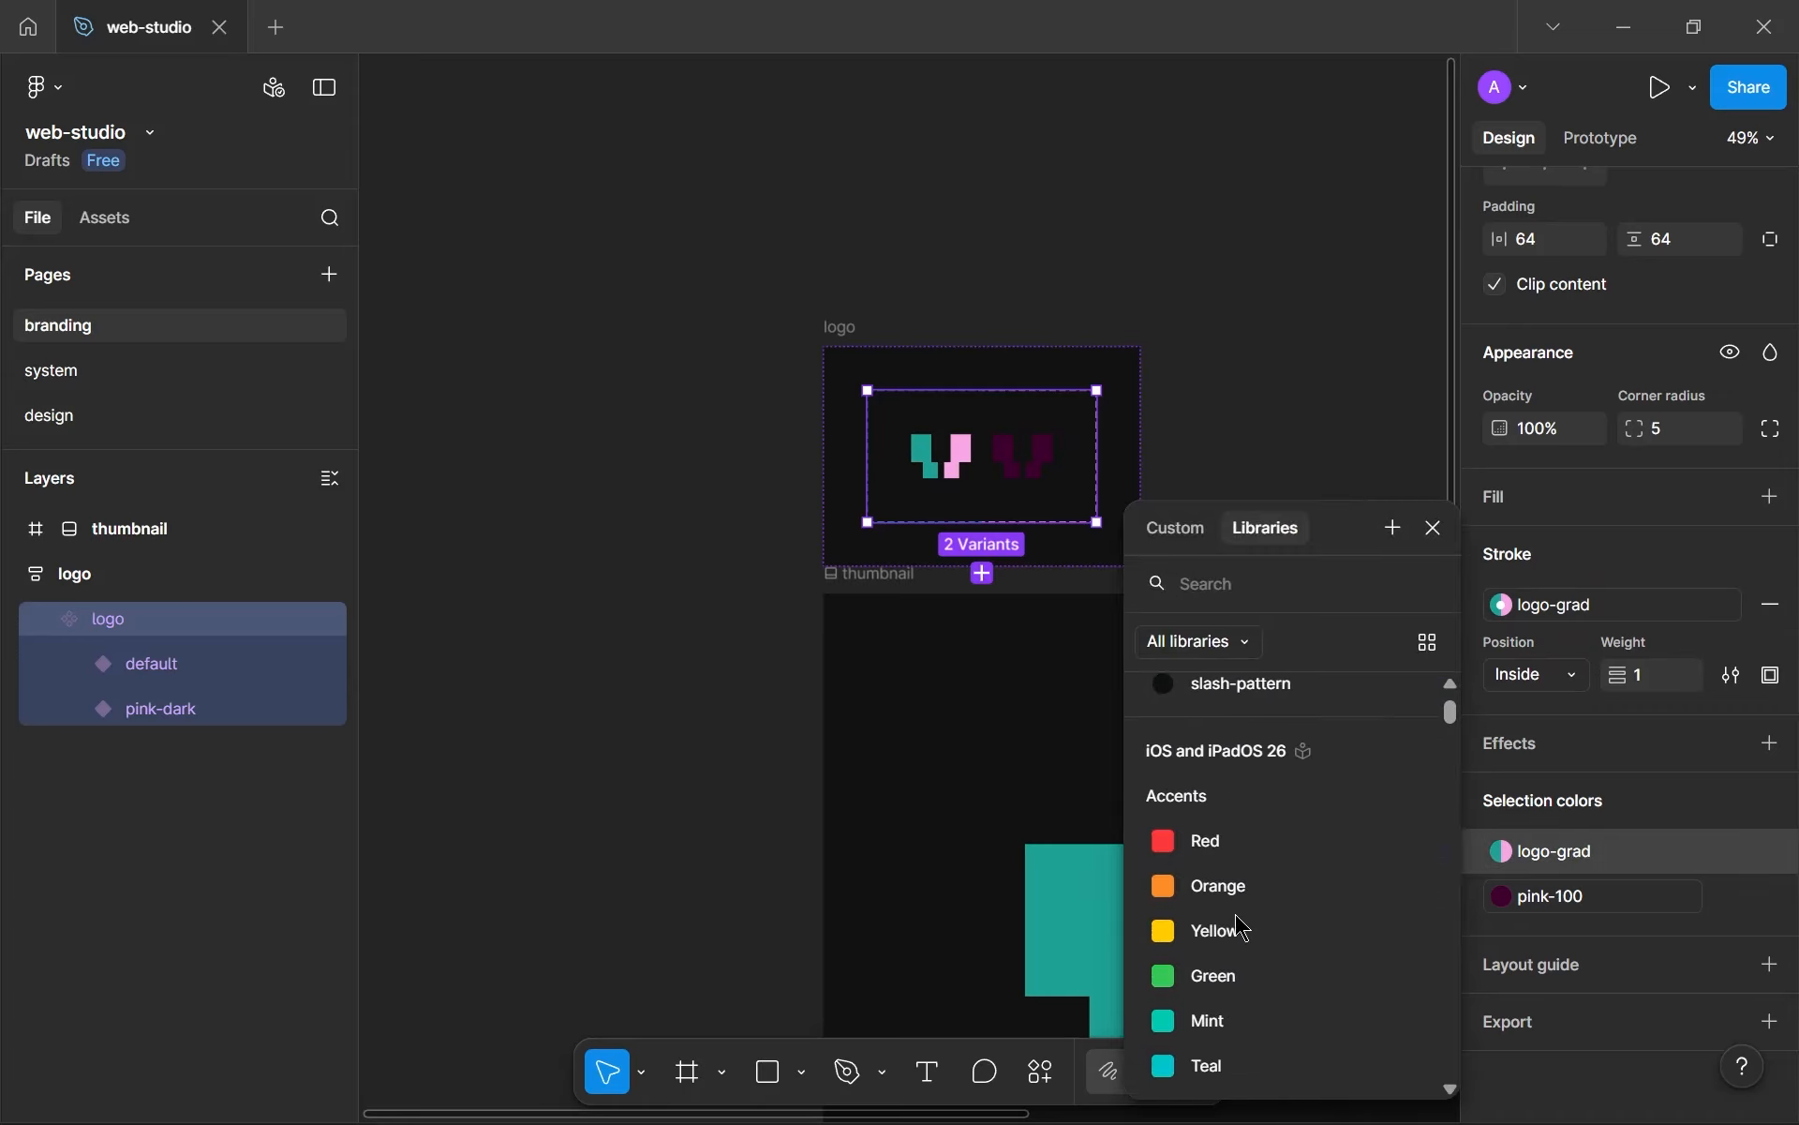
pyautogui.scroll(3, 1244, 930)
pyautogui.scroll(3, 1260, 866)
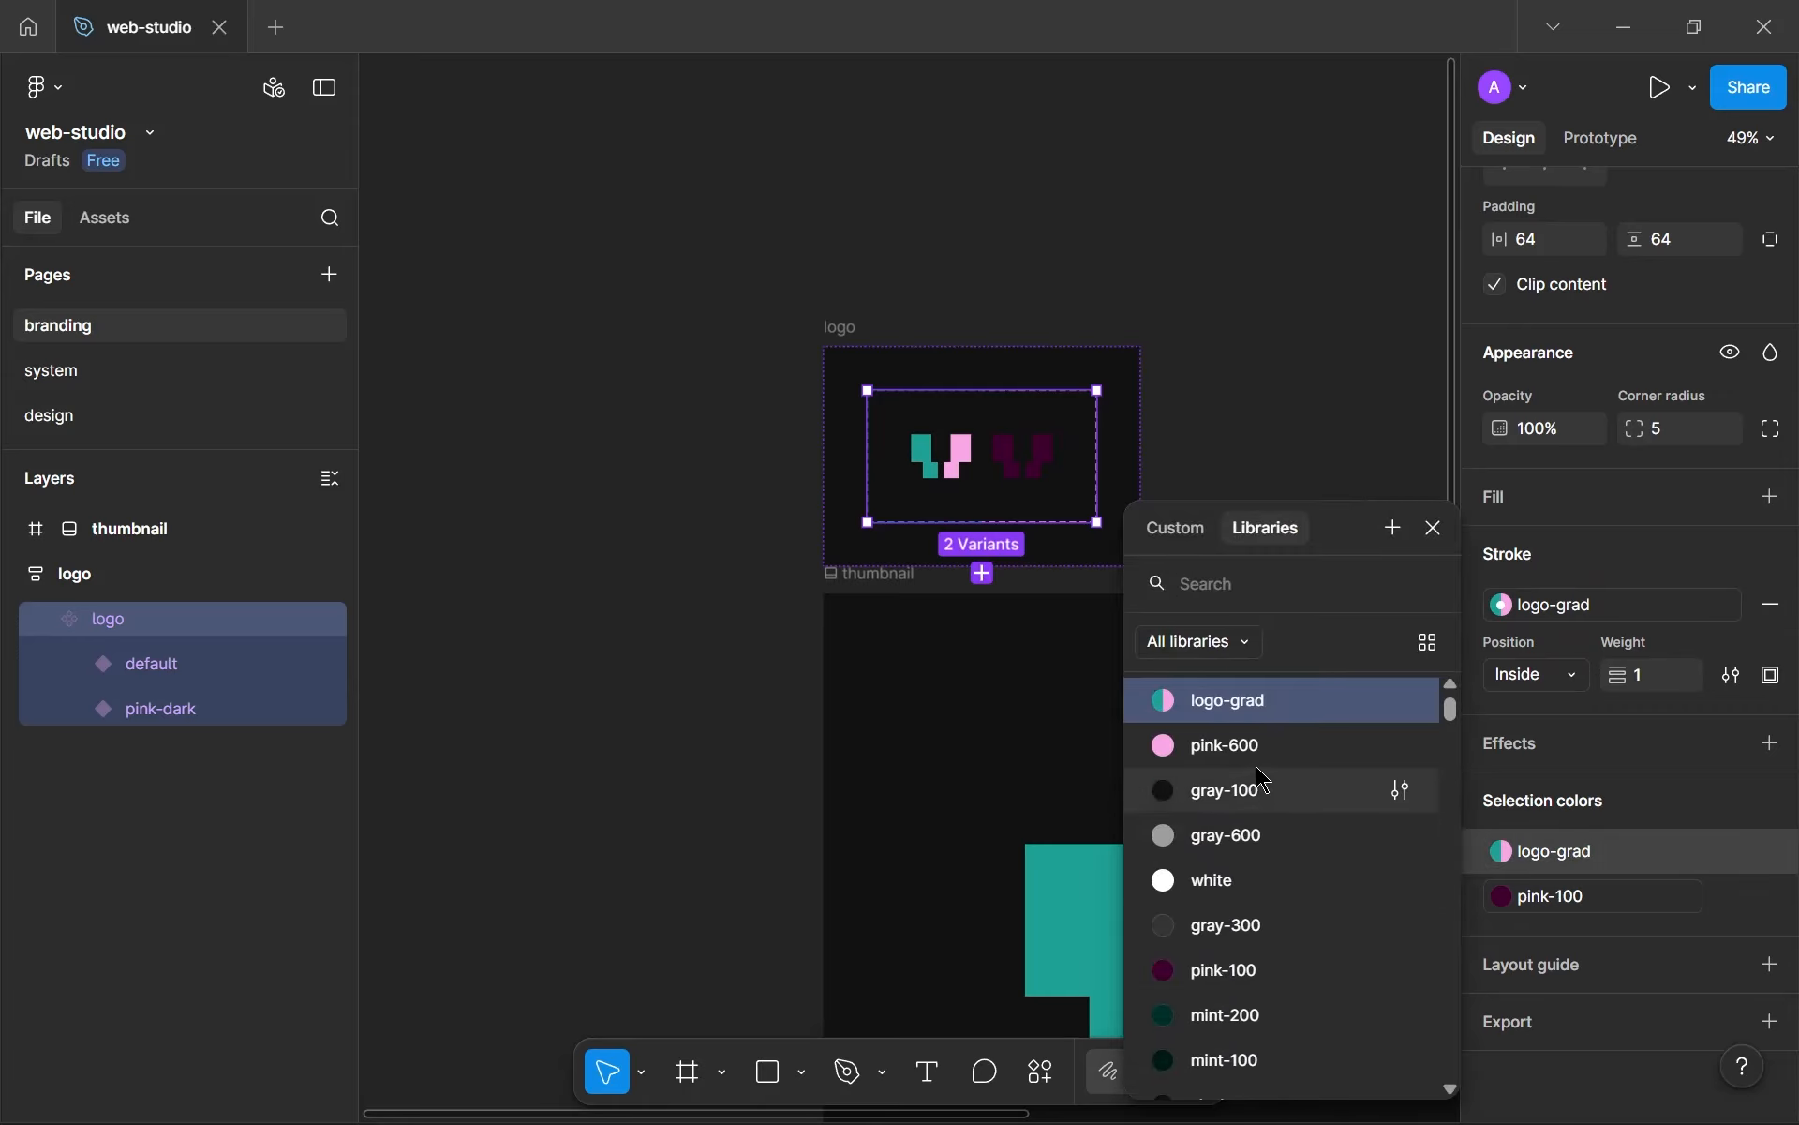
pyautogui.click(1228, 744)
pyautogui.click(1193, 353)
pyautogui.scroll(-3, 1246, 559)
pyautogui.moveTo(1246, 559); pyautogui.dragTo(829, 434)
pyautogui.scroll(7, 703, 401)
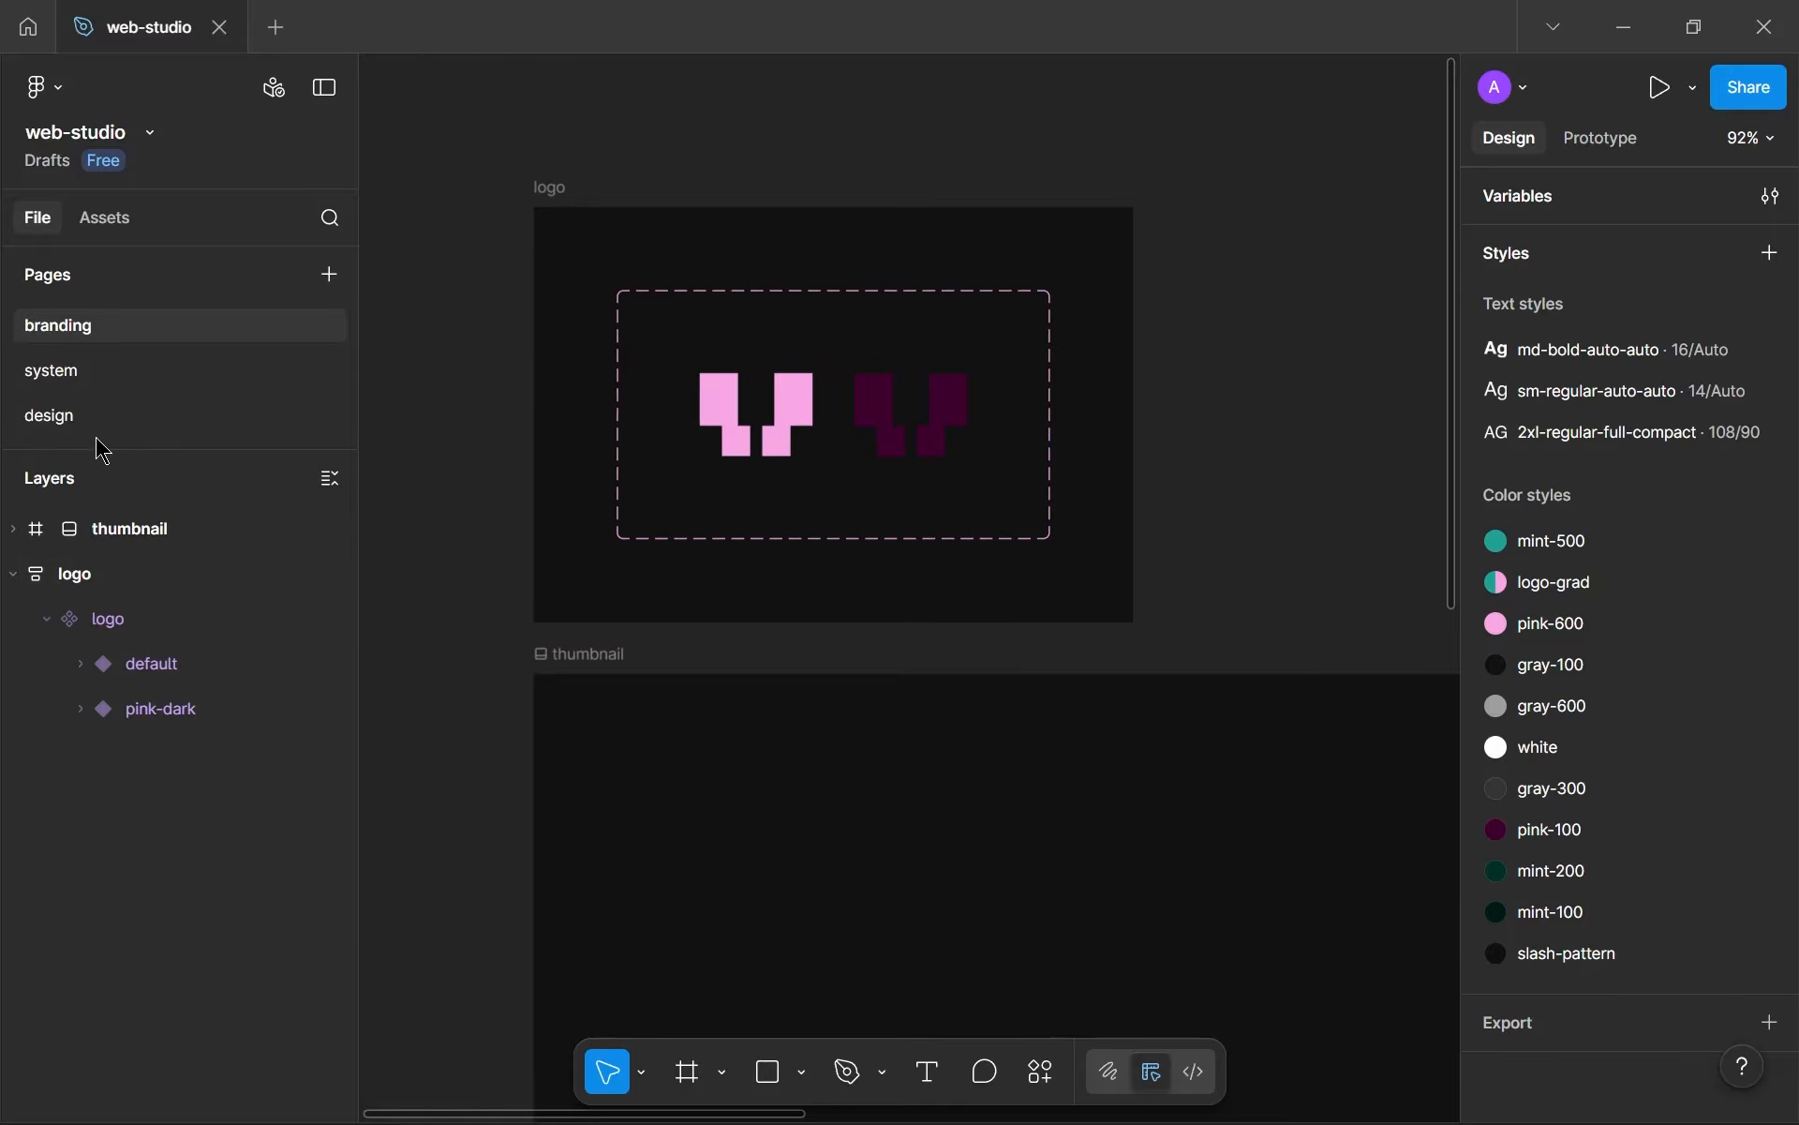
# - Recolor the default logo variant with the logo-grad color style
pyautogui.click(798, 413)
pyautogui.scroll(4, 1715, 581)
pyautogui.scroll(-4, 1718, 578)
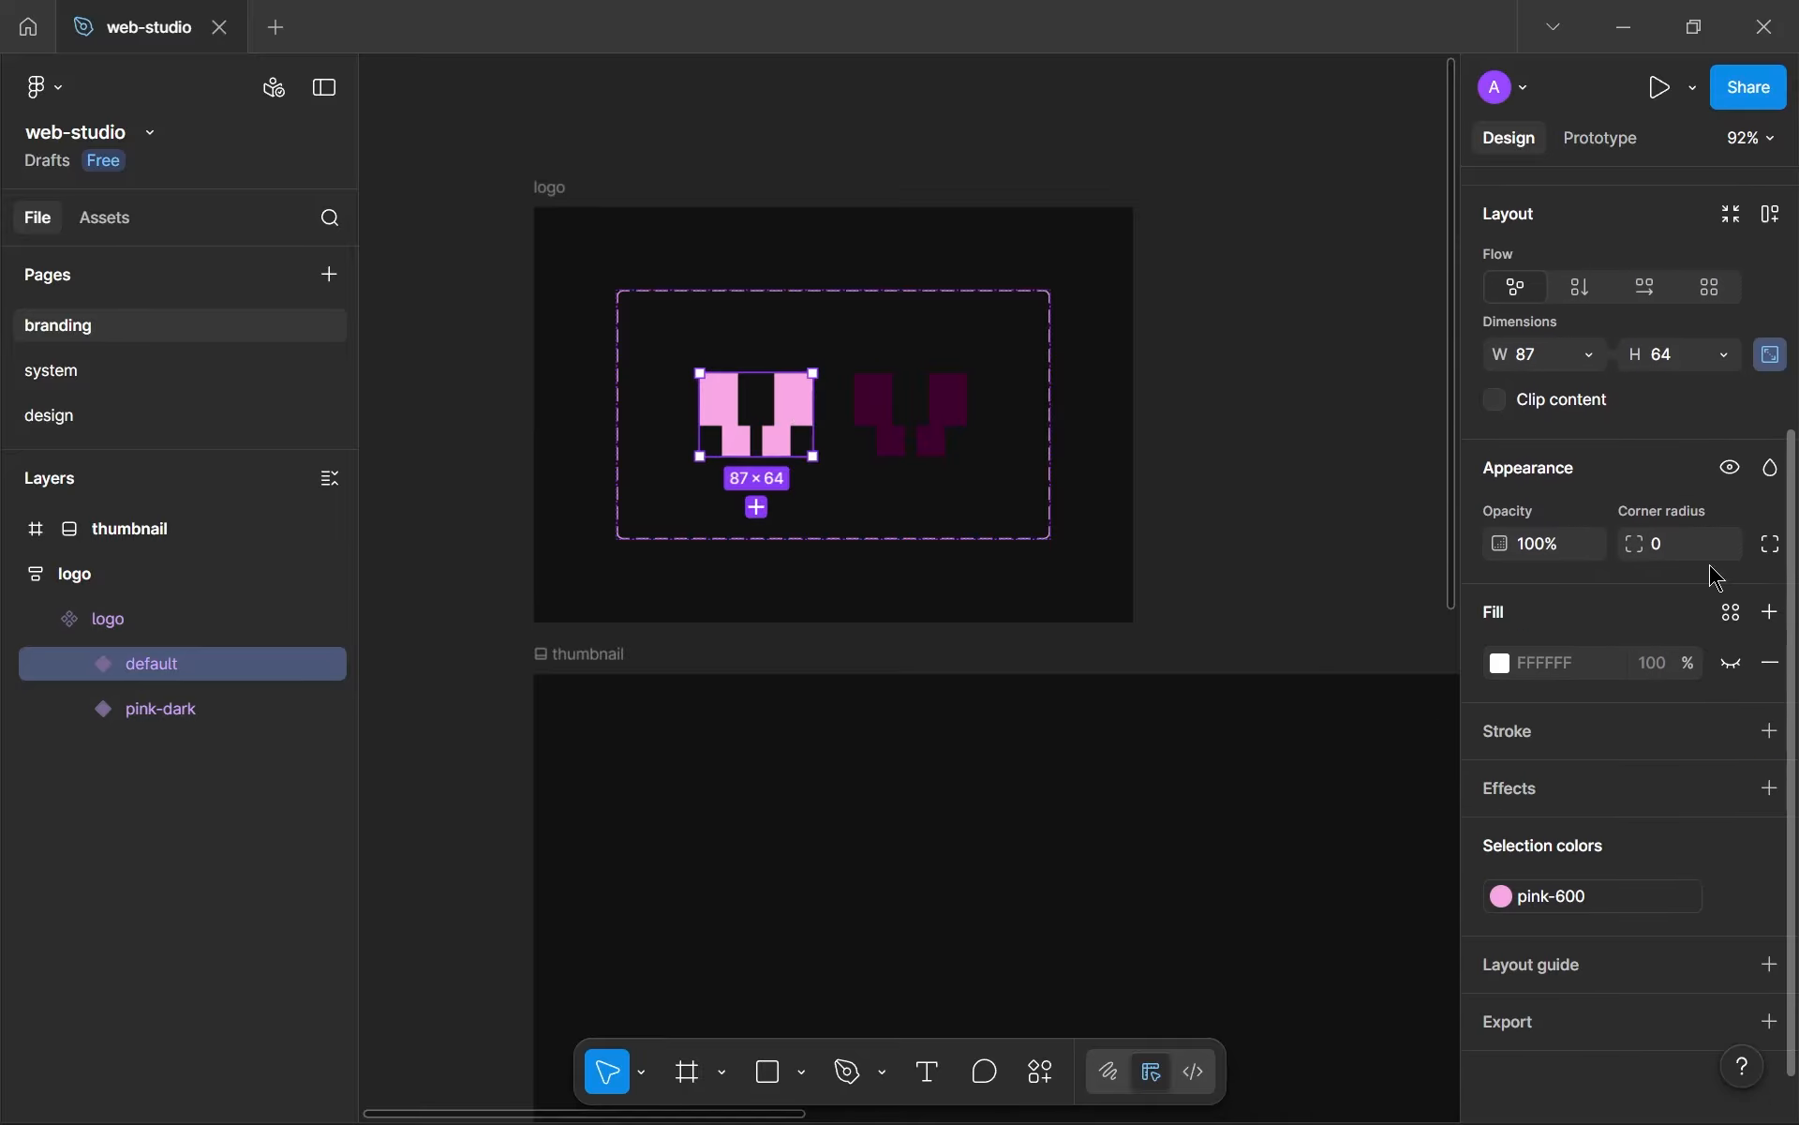
pyautogui.click(1580, 897)
pyautogui.click(1284, 837)
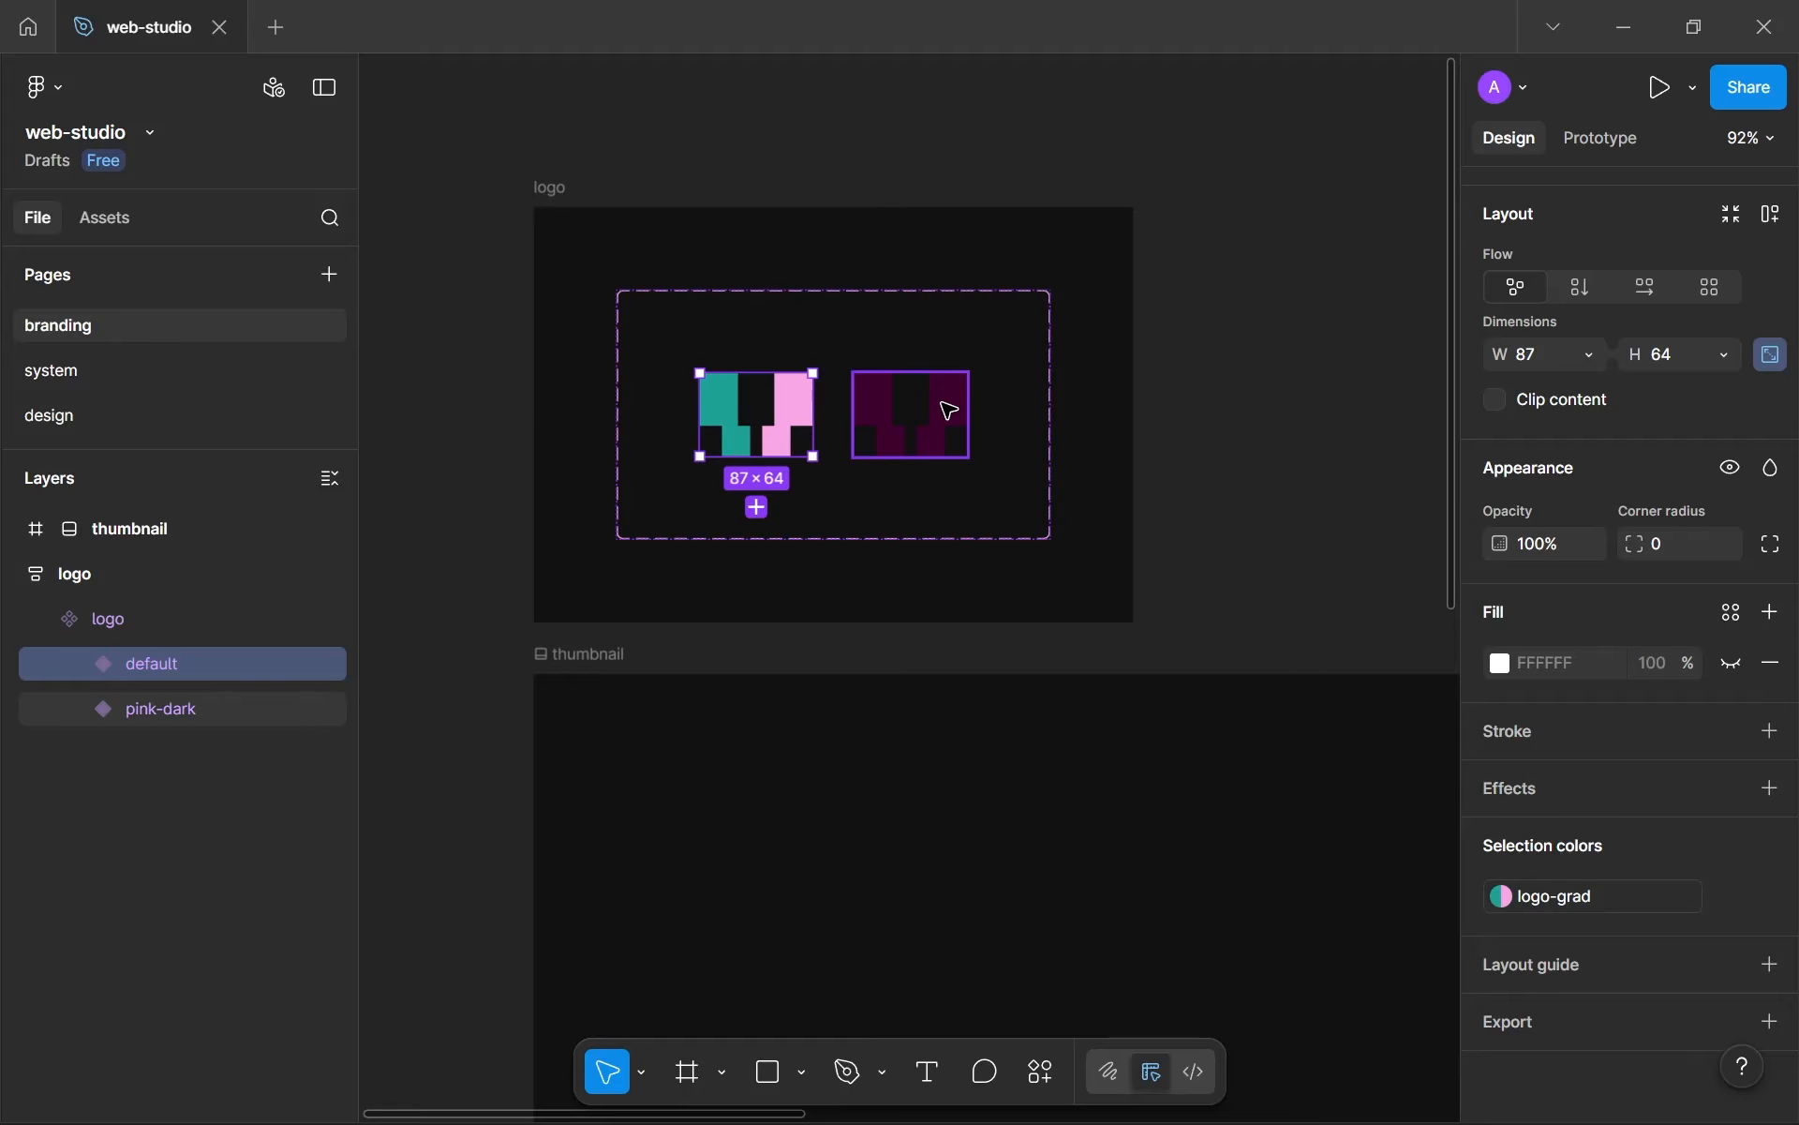
# - Paste a copy of the logo vector on the design page and place it in the pink section above the heading
pyautogui.click(165, 422)
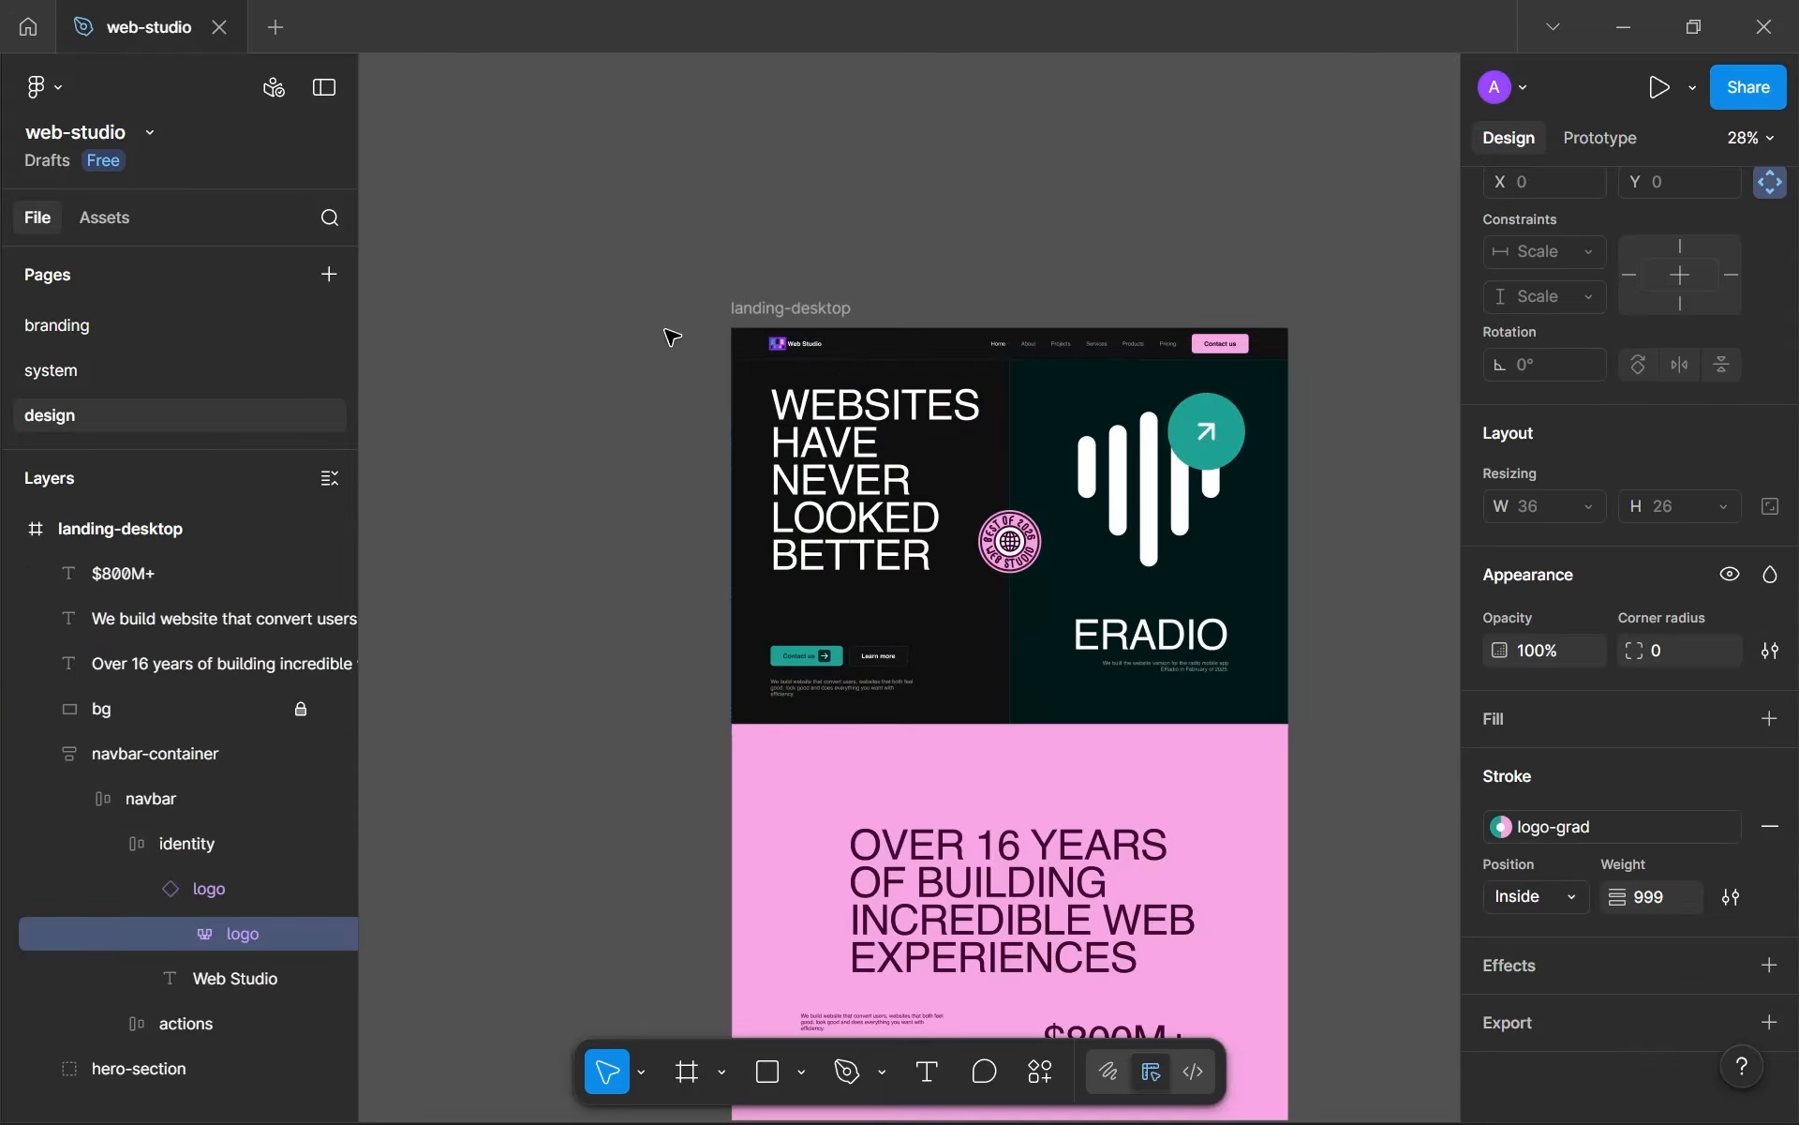
pyautogui.scroll(2, 834, 346)
pyautogui.scroll(-2, 851, 581)
pyautogui.click(811, 664)
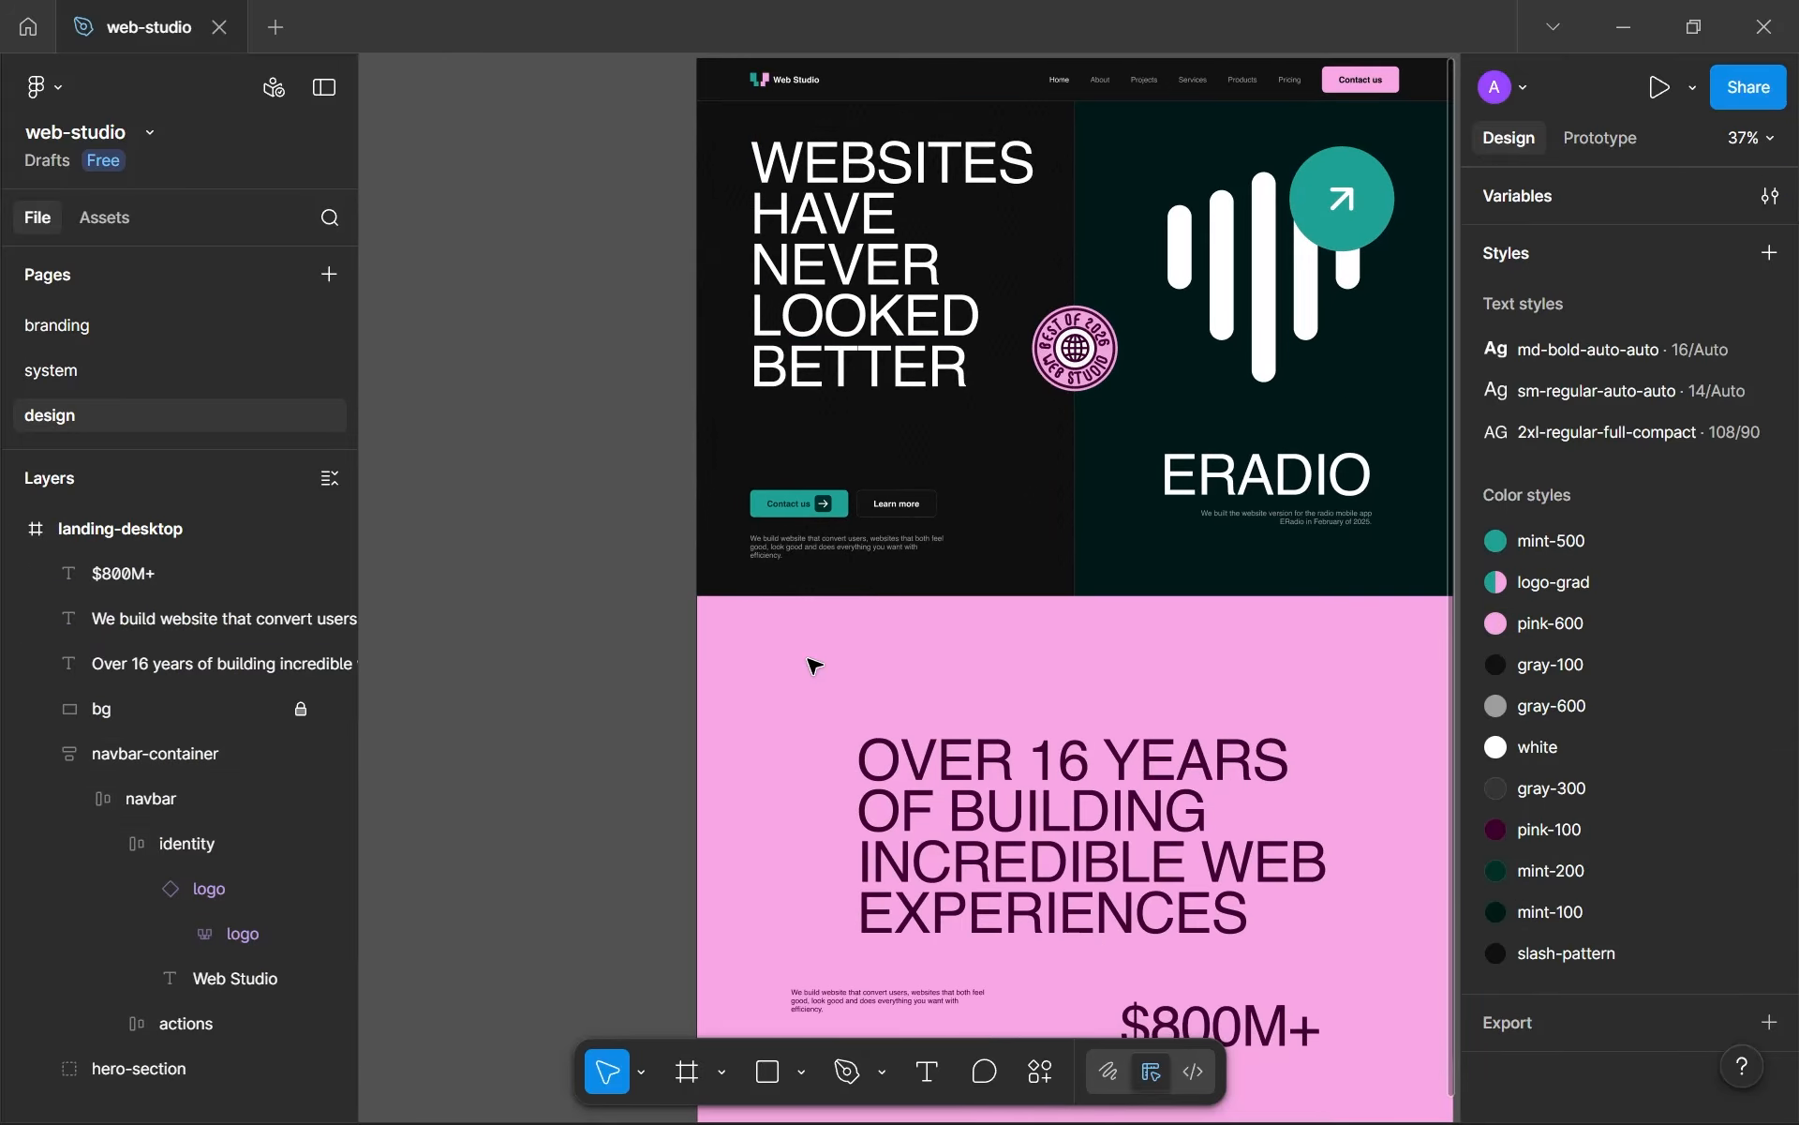
pyautogui.hotkey('ctrl', 'v')
pyautogui.moveTo(786, 137); pyautogui.dragTo(817, 717)
pyautogui.scroll(5, 807, 719)
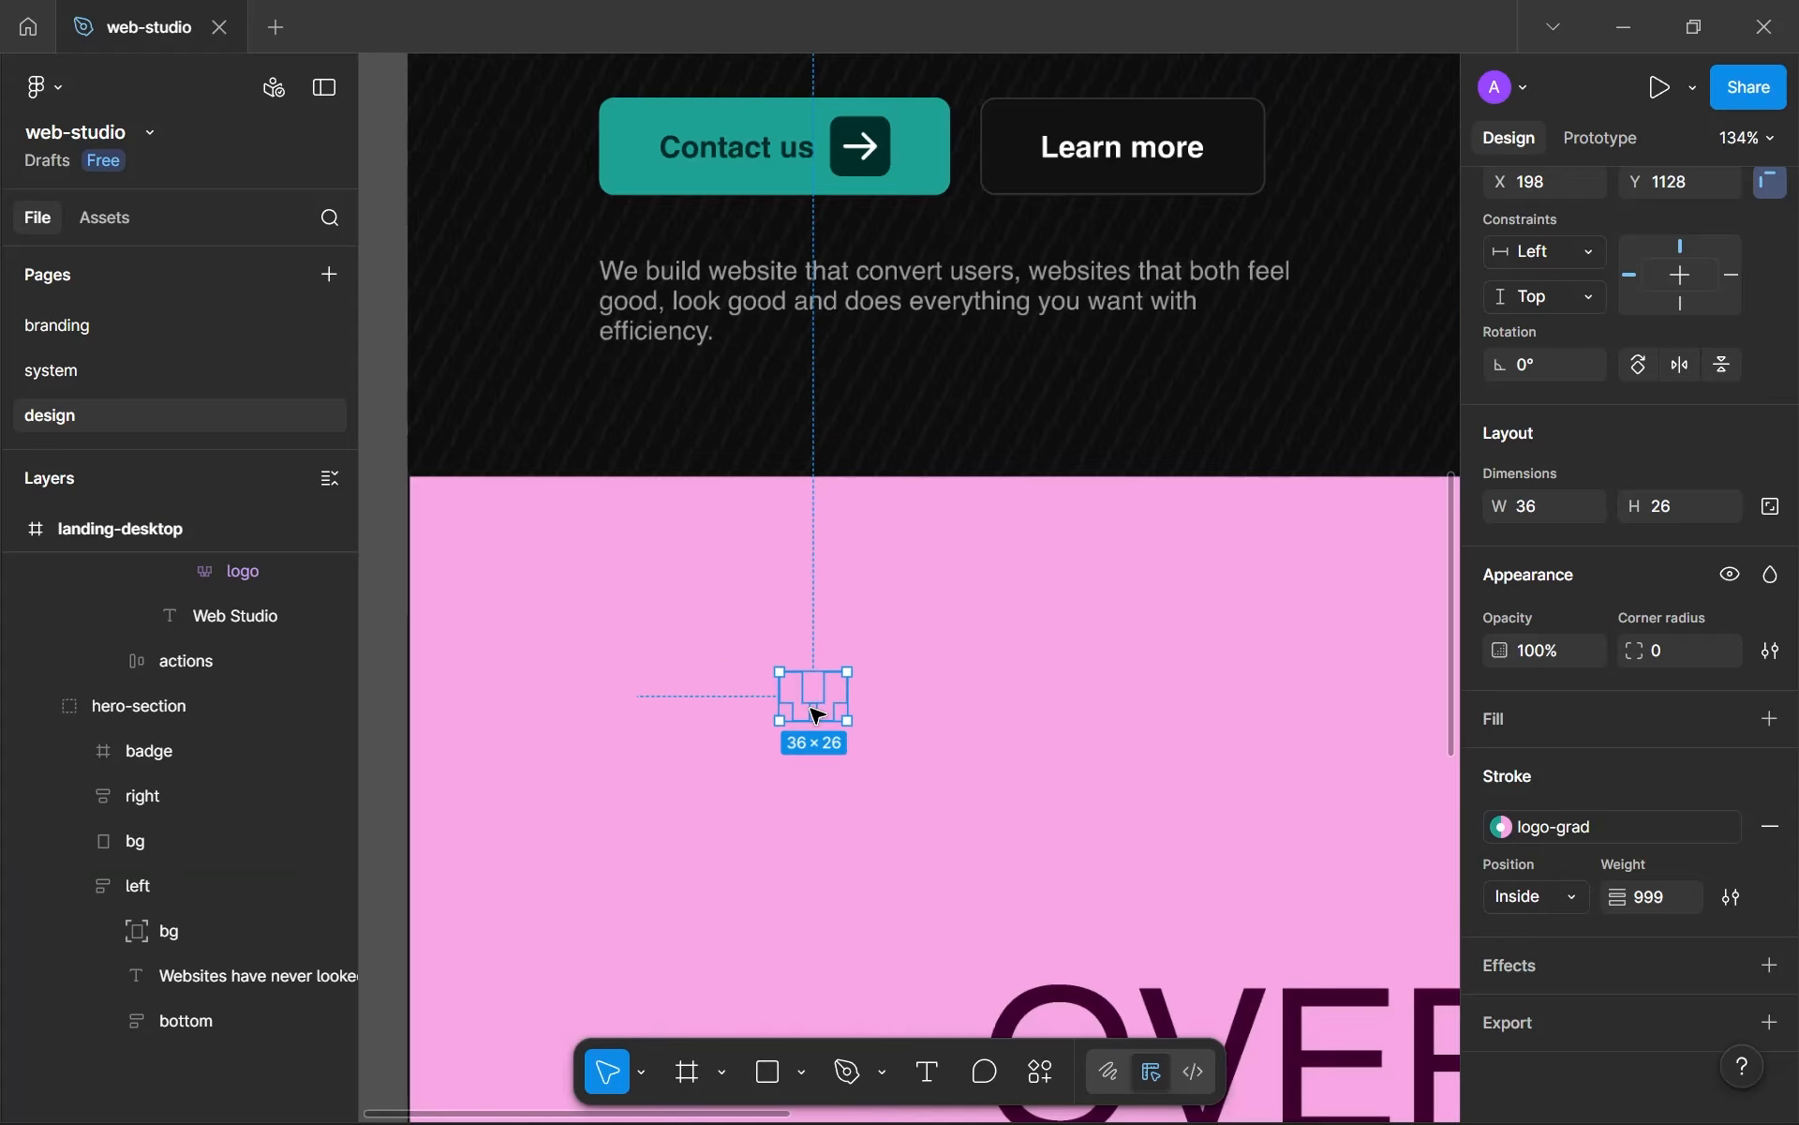
pyautogui.scroll(3, 816, 717)
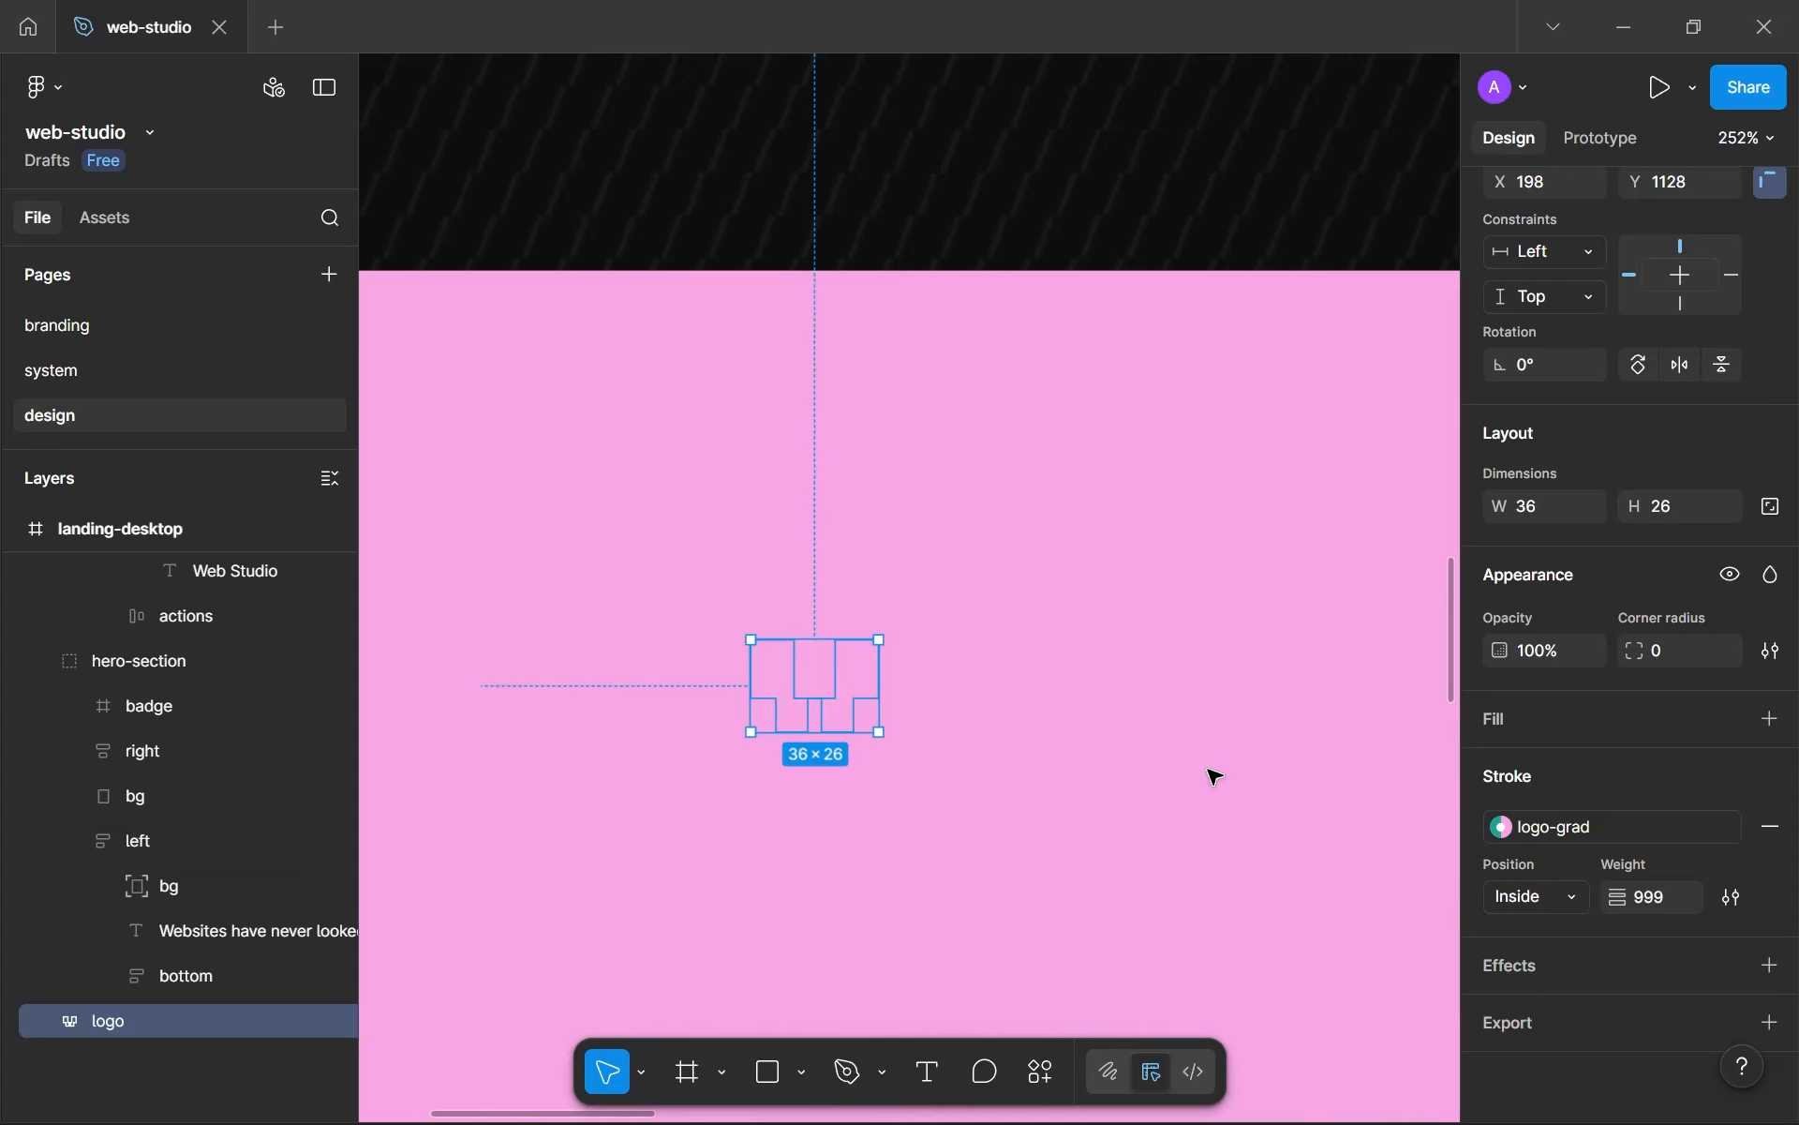
# - Shift the pasted logo vector slightly within the pink section, and delete it
pyautogui.click(1627, 834)
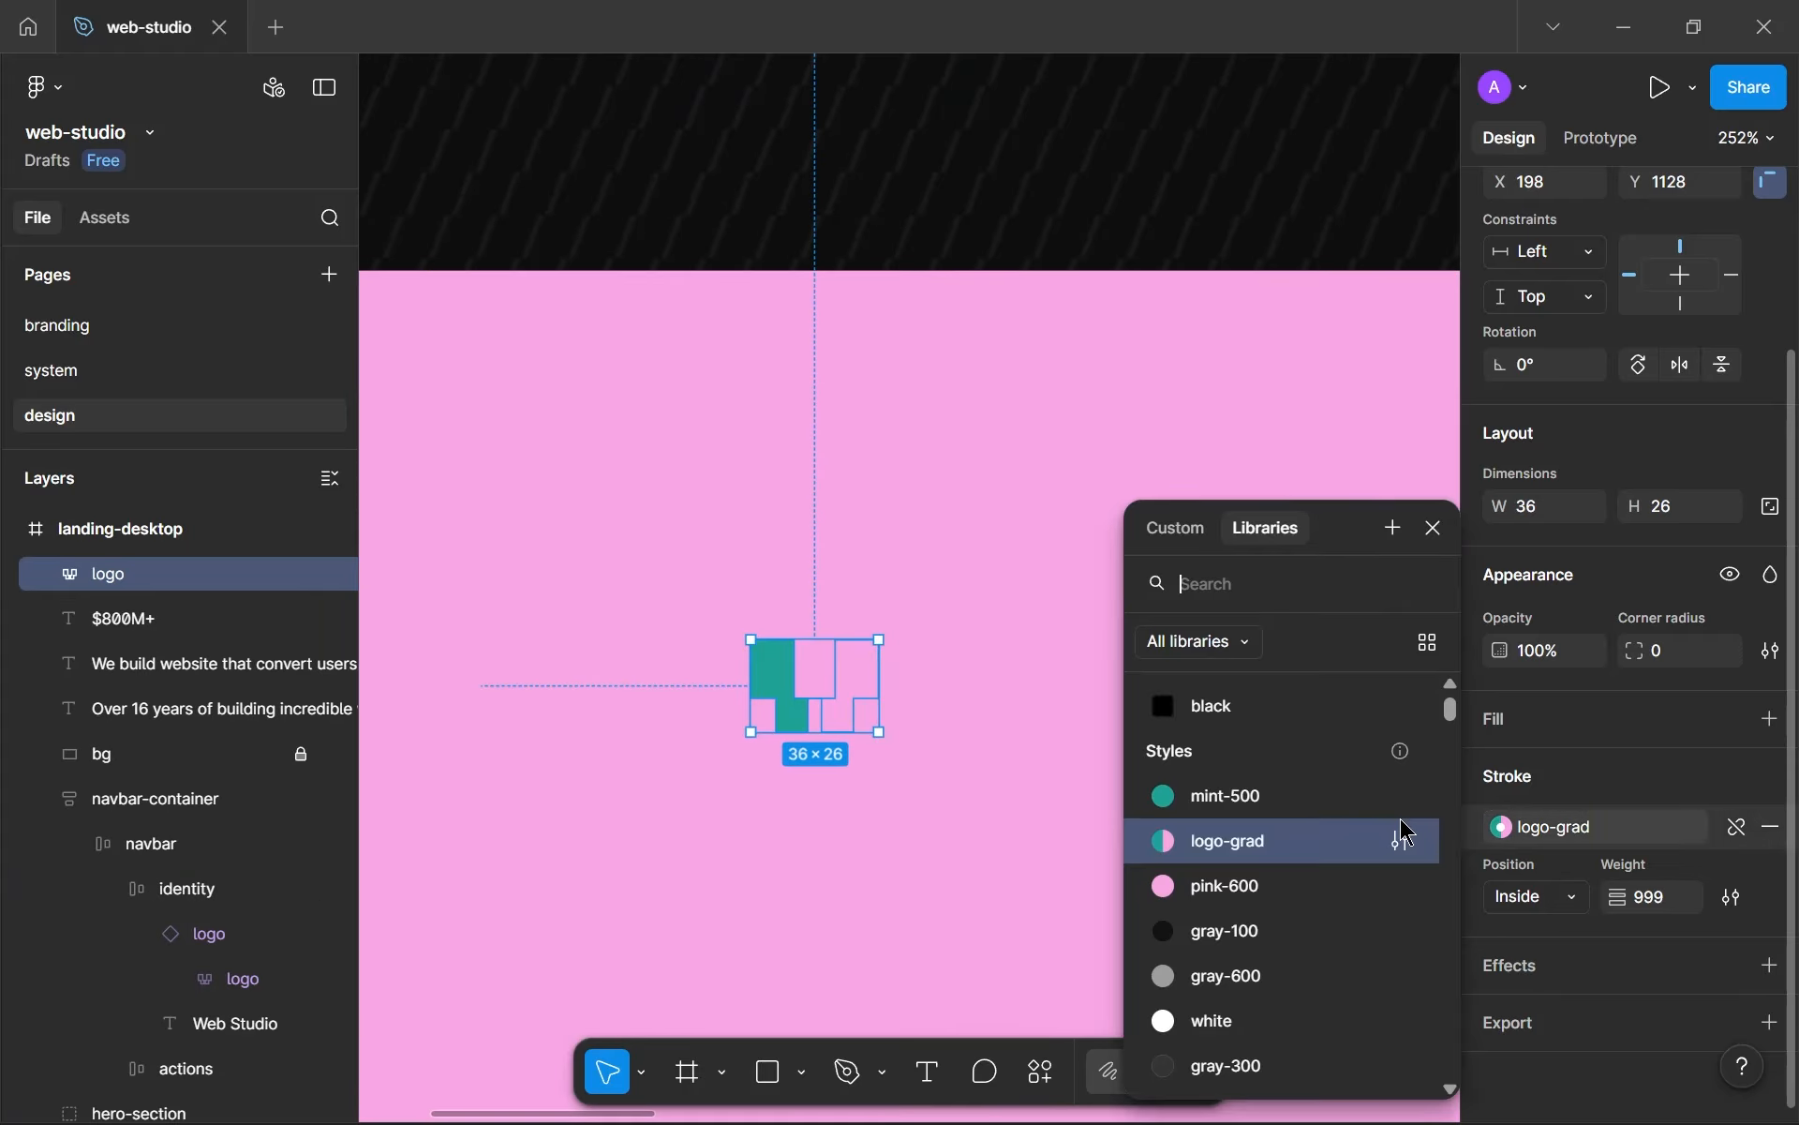
pyautogui.click(1618, 719)
pyautogui.scroll(3, 1587, 342)
pyautogui.click(1610, 248)
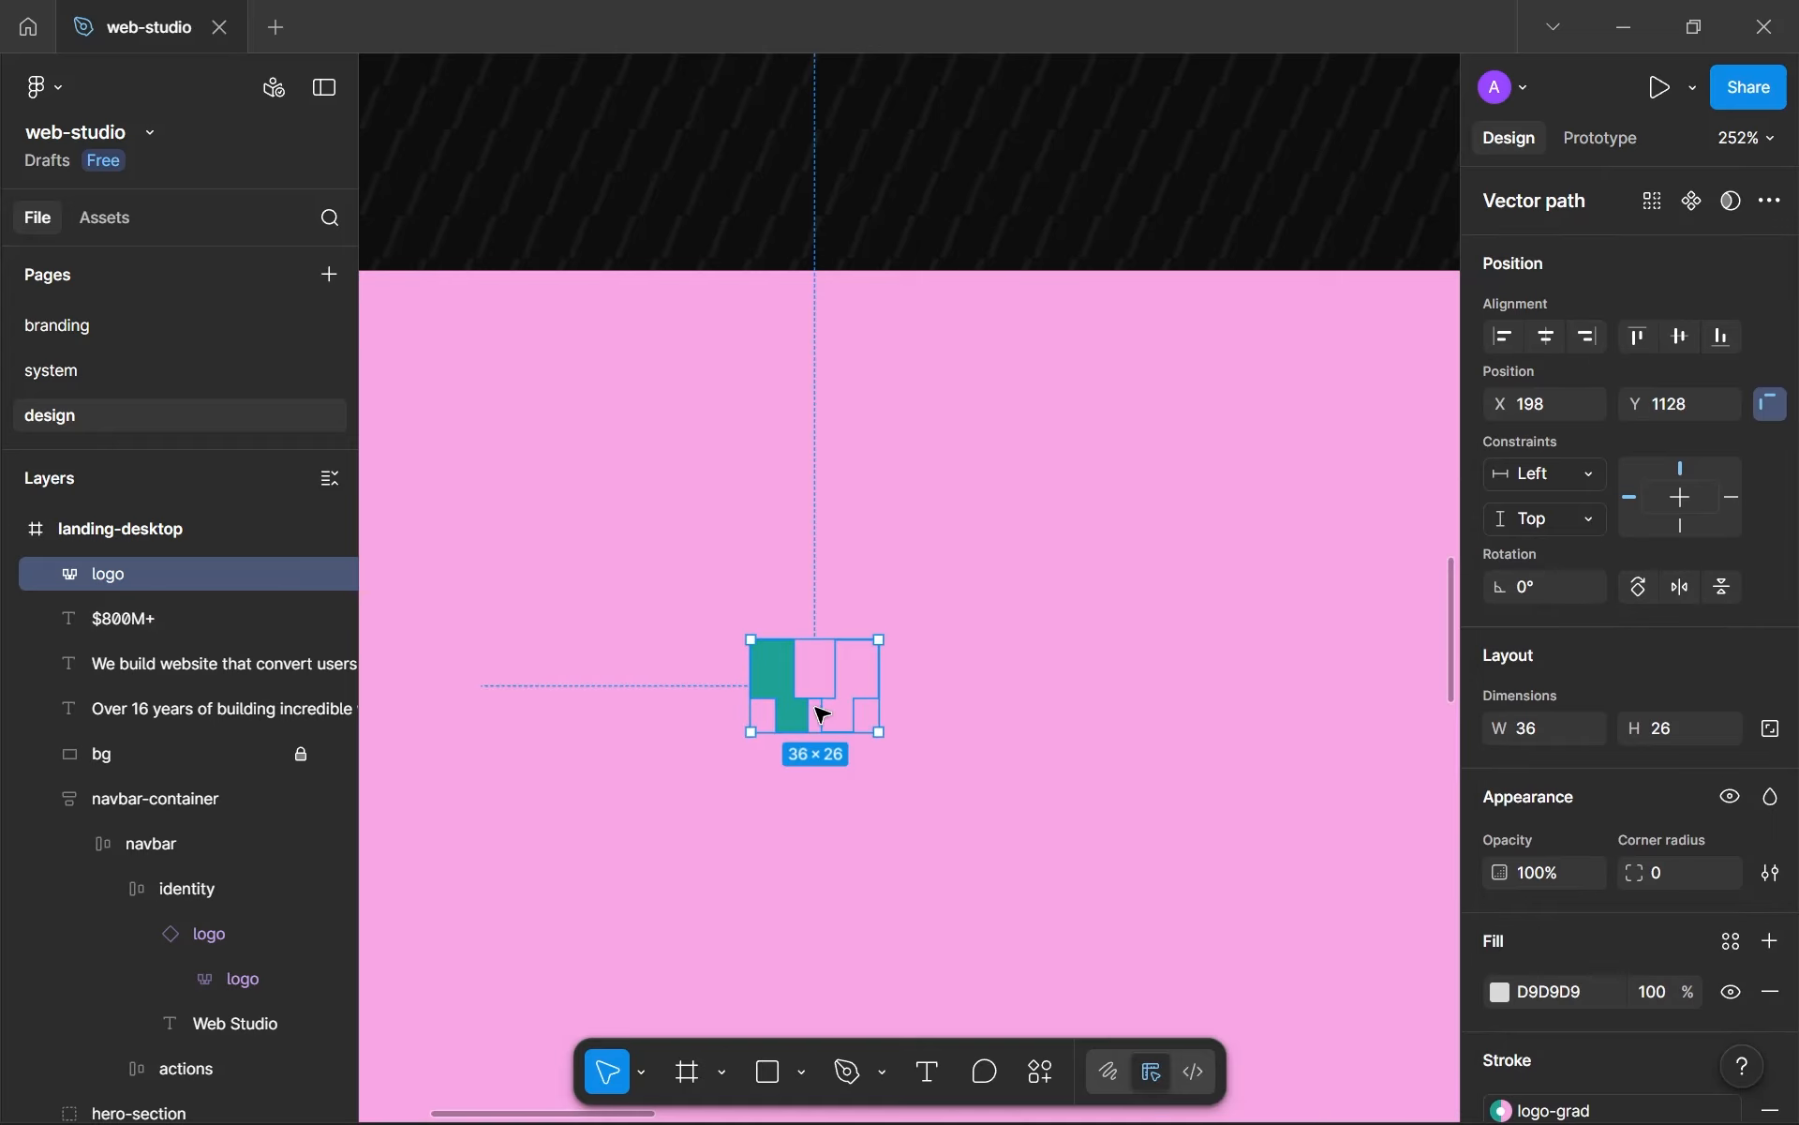
pyautogui.moveTo(823, 715); pyautogui.dragTo(675, 686)
pyautogui.scroll(-5, 703, 699)
pyautogui.scroll(-3, 701, 699)
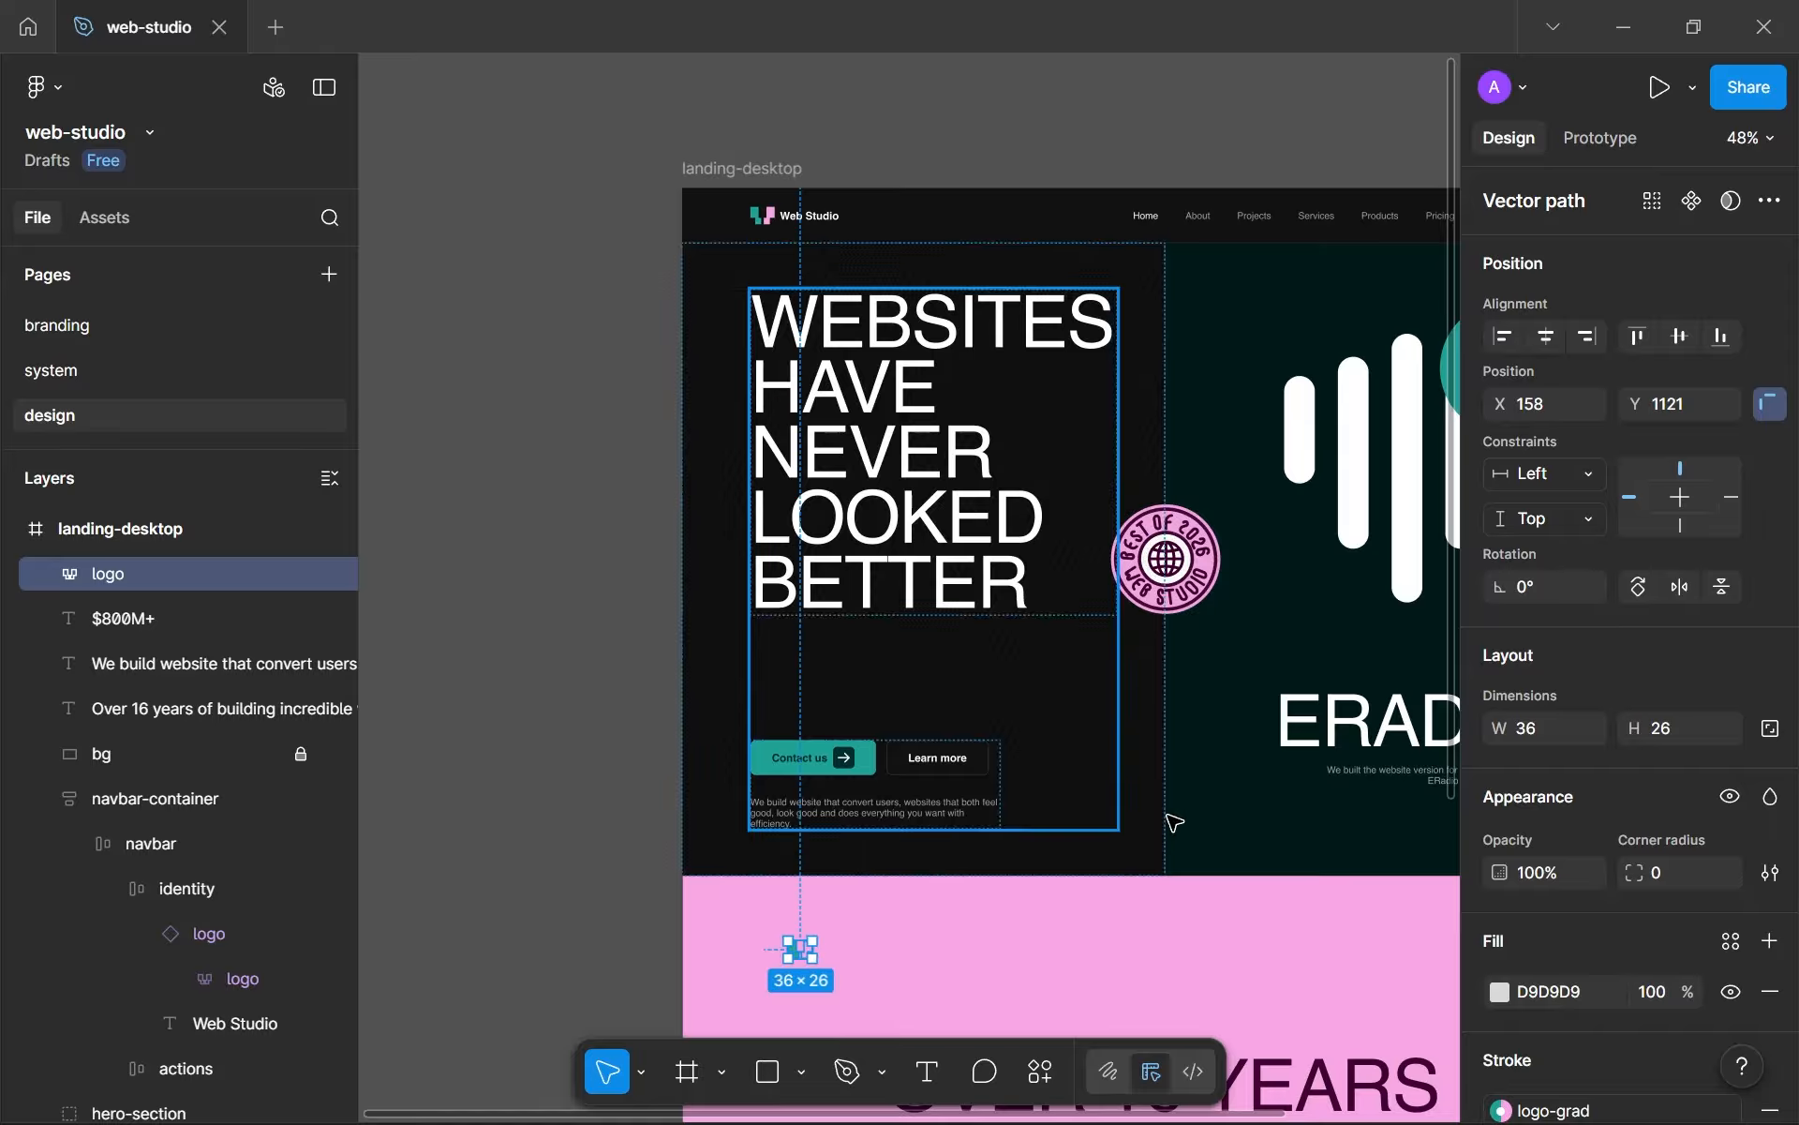
pyautogui.press('Delete')
# - Try to paste the copied logo onto the navbar's logo vector on the design page
pyautogui.click(120, 378)
pyautogui.scroll(4, 753, 413)
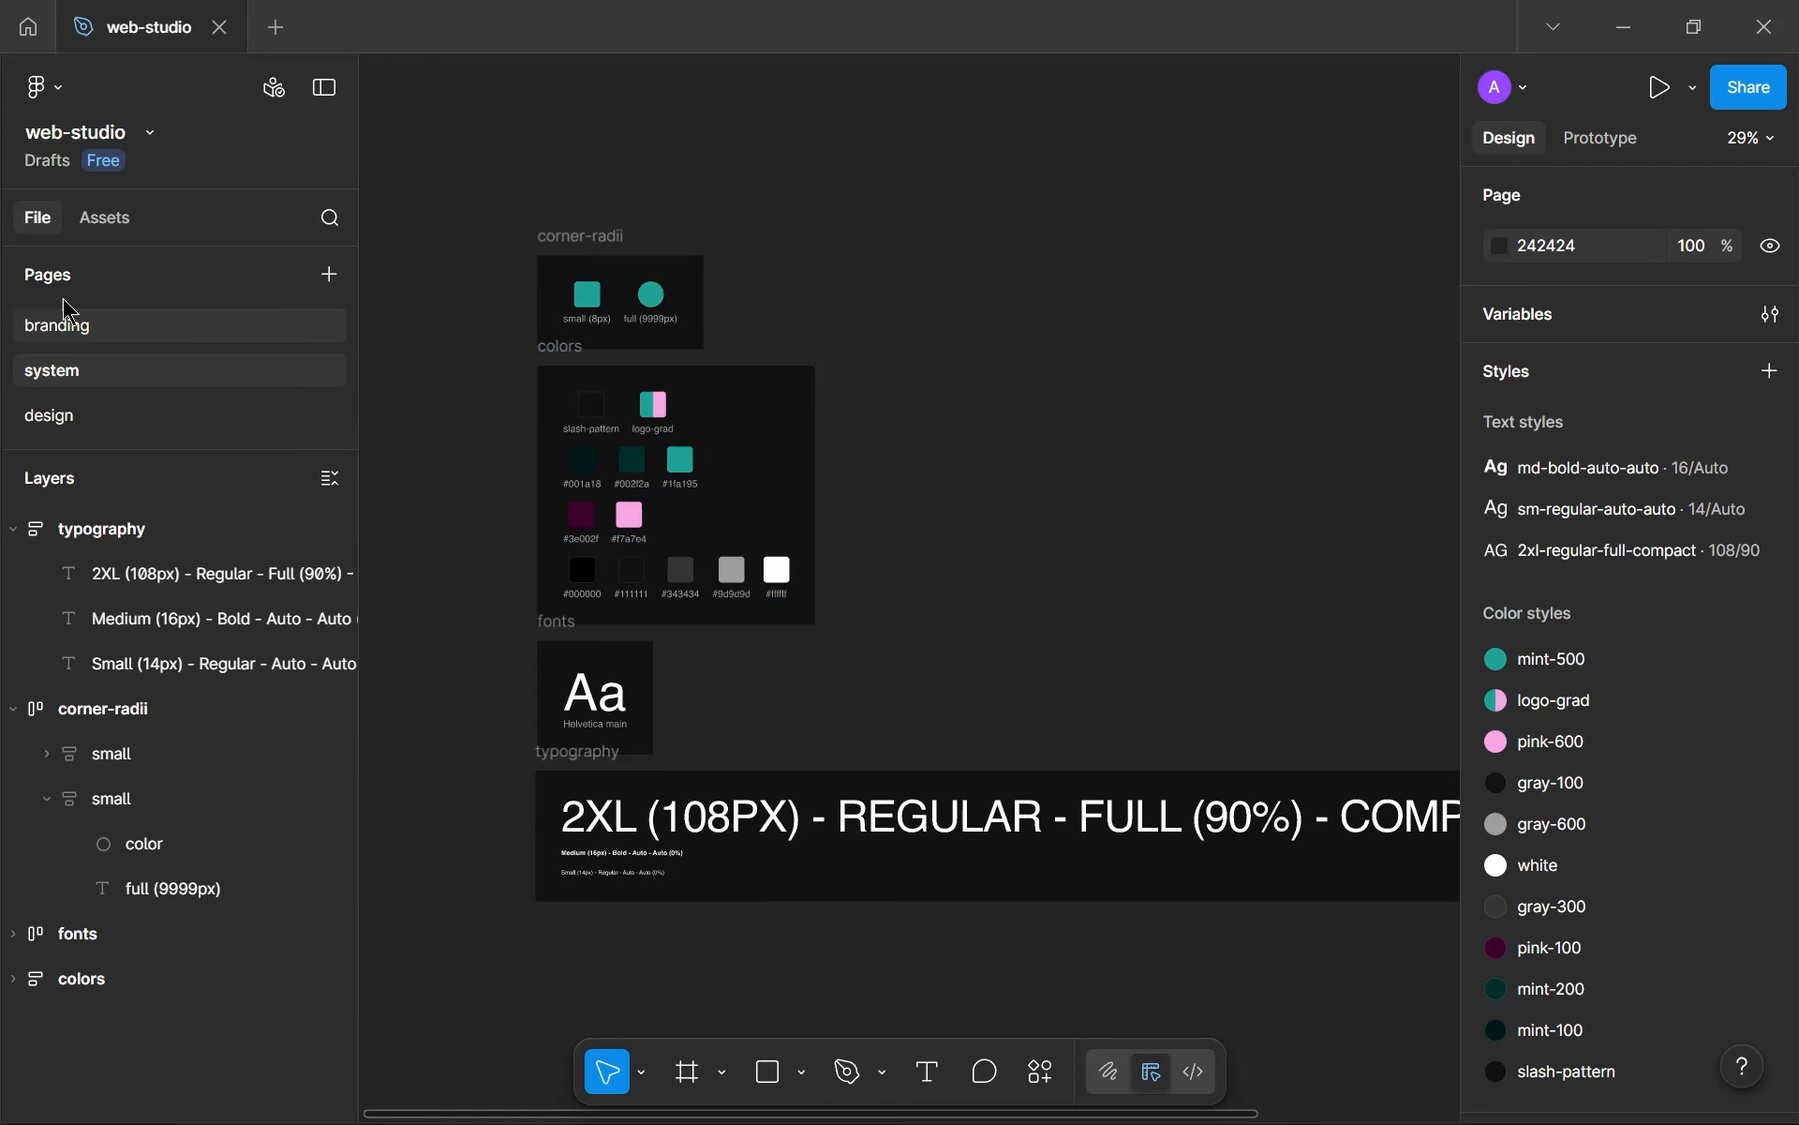
pyautogui.click(92, 328)
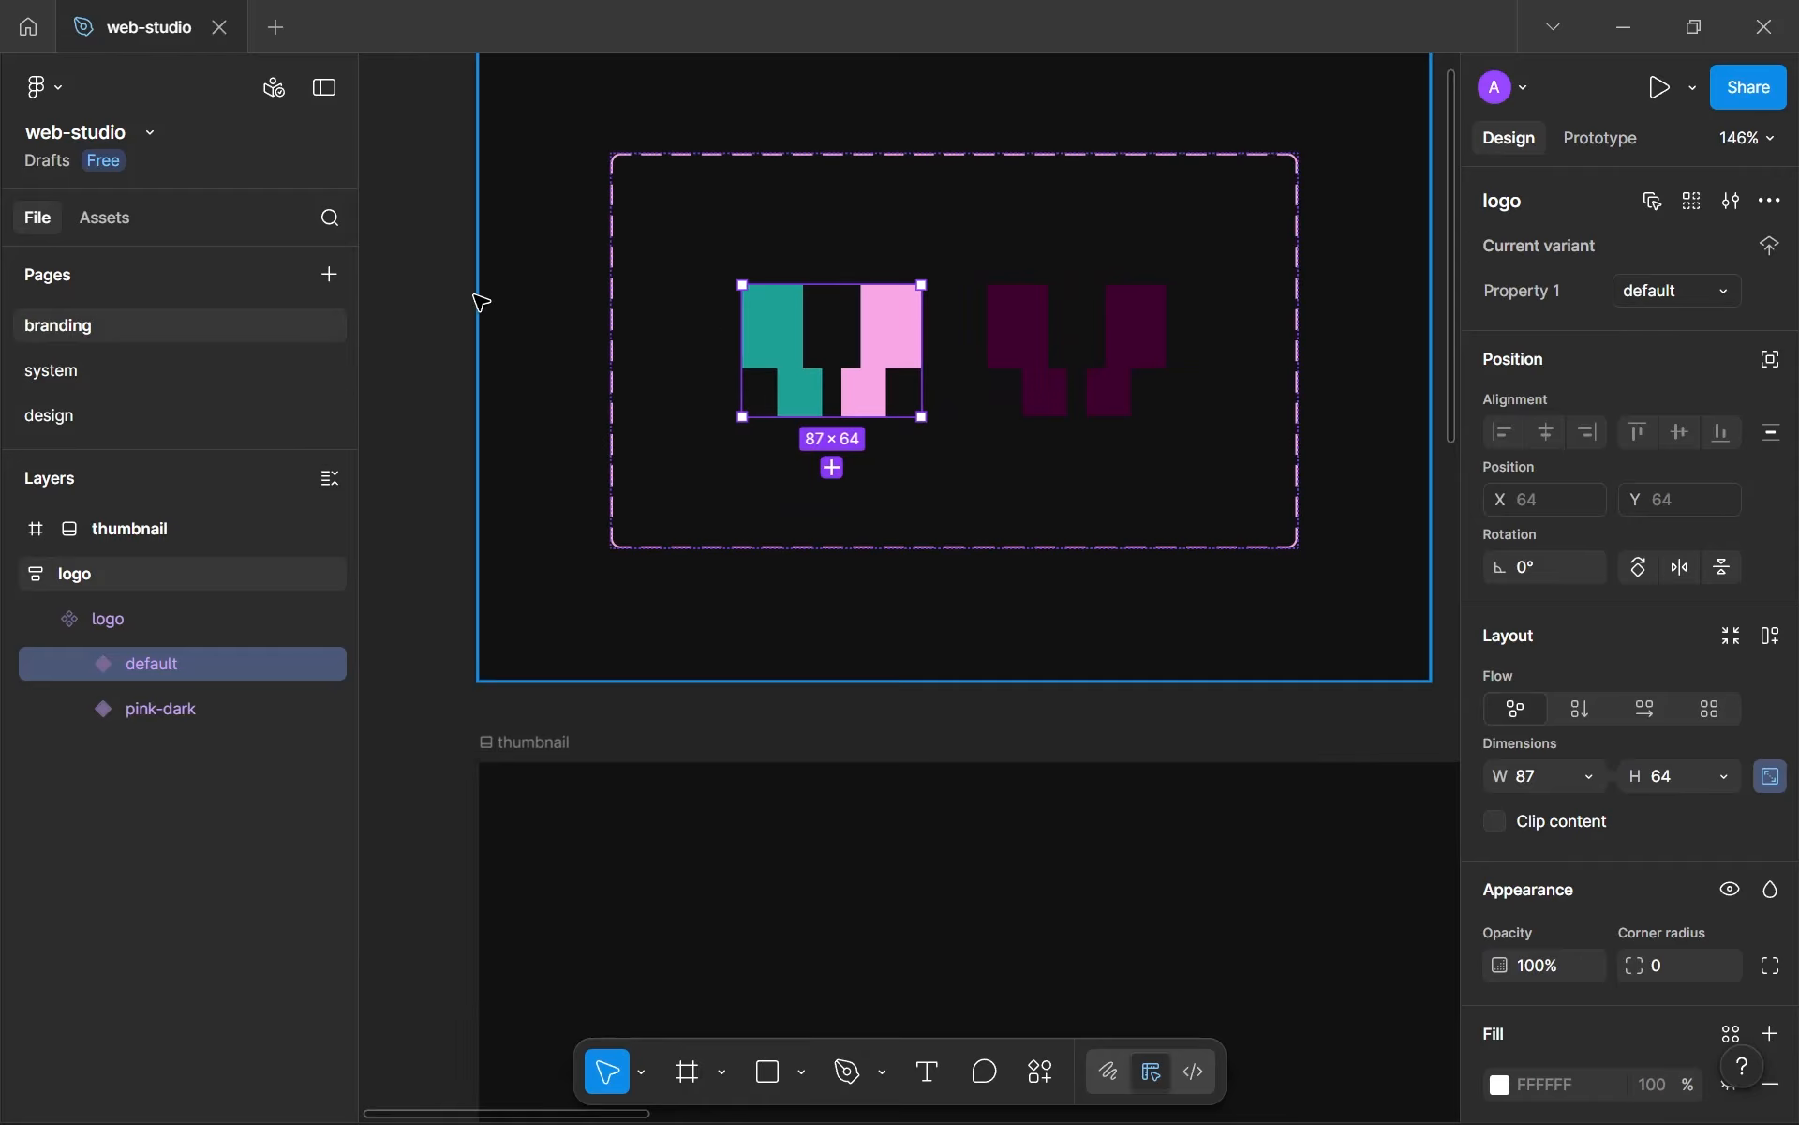
pyautogui.click(113, 418)
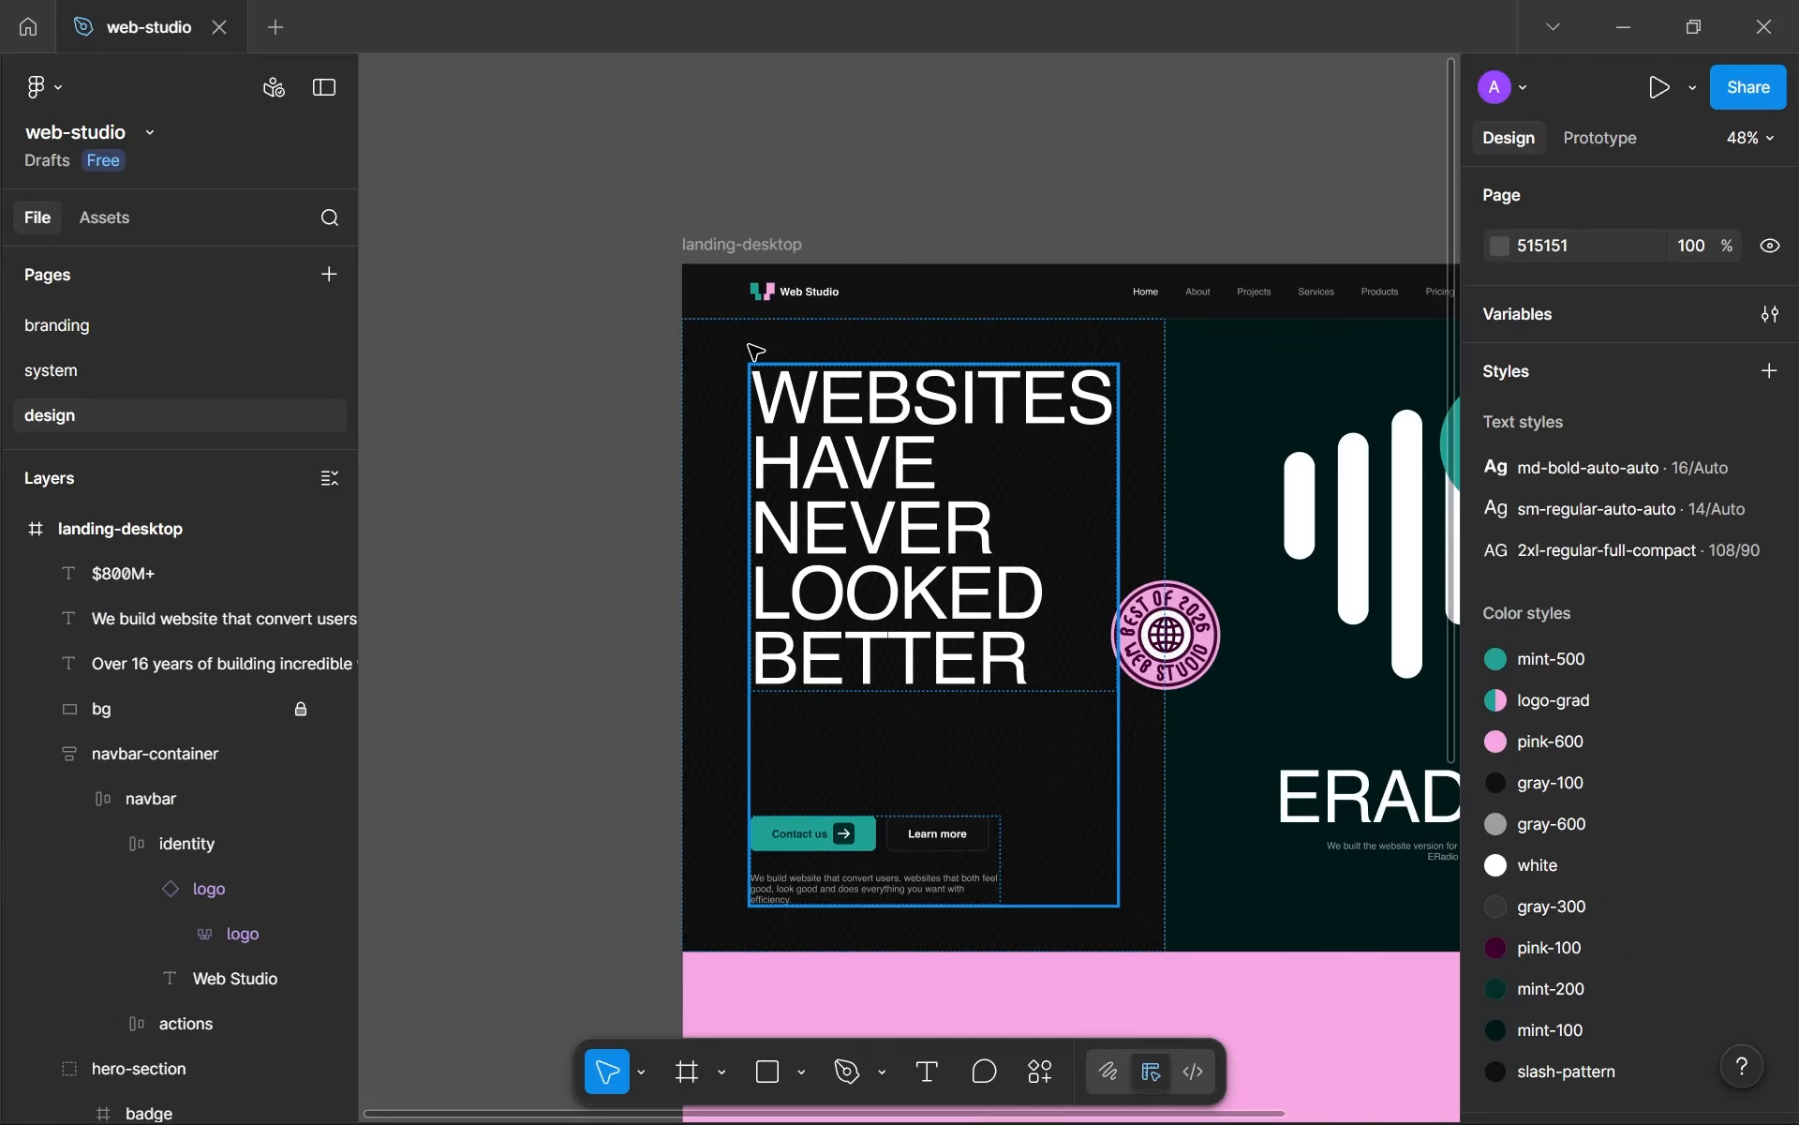
pyautogui.scroll(3, 755, 318)
pyautogui.keyDown('ctrl'); pyautogui.click(761, 299); pyautogui.keyUp('ctrl')
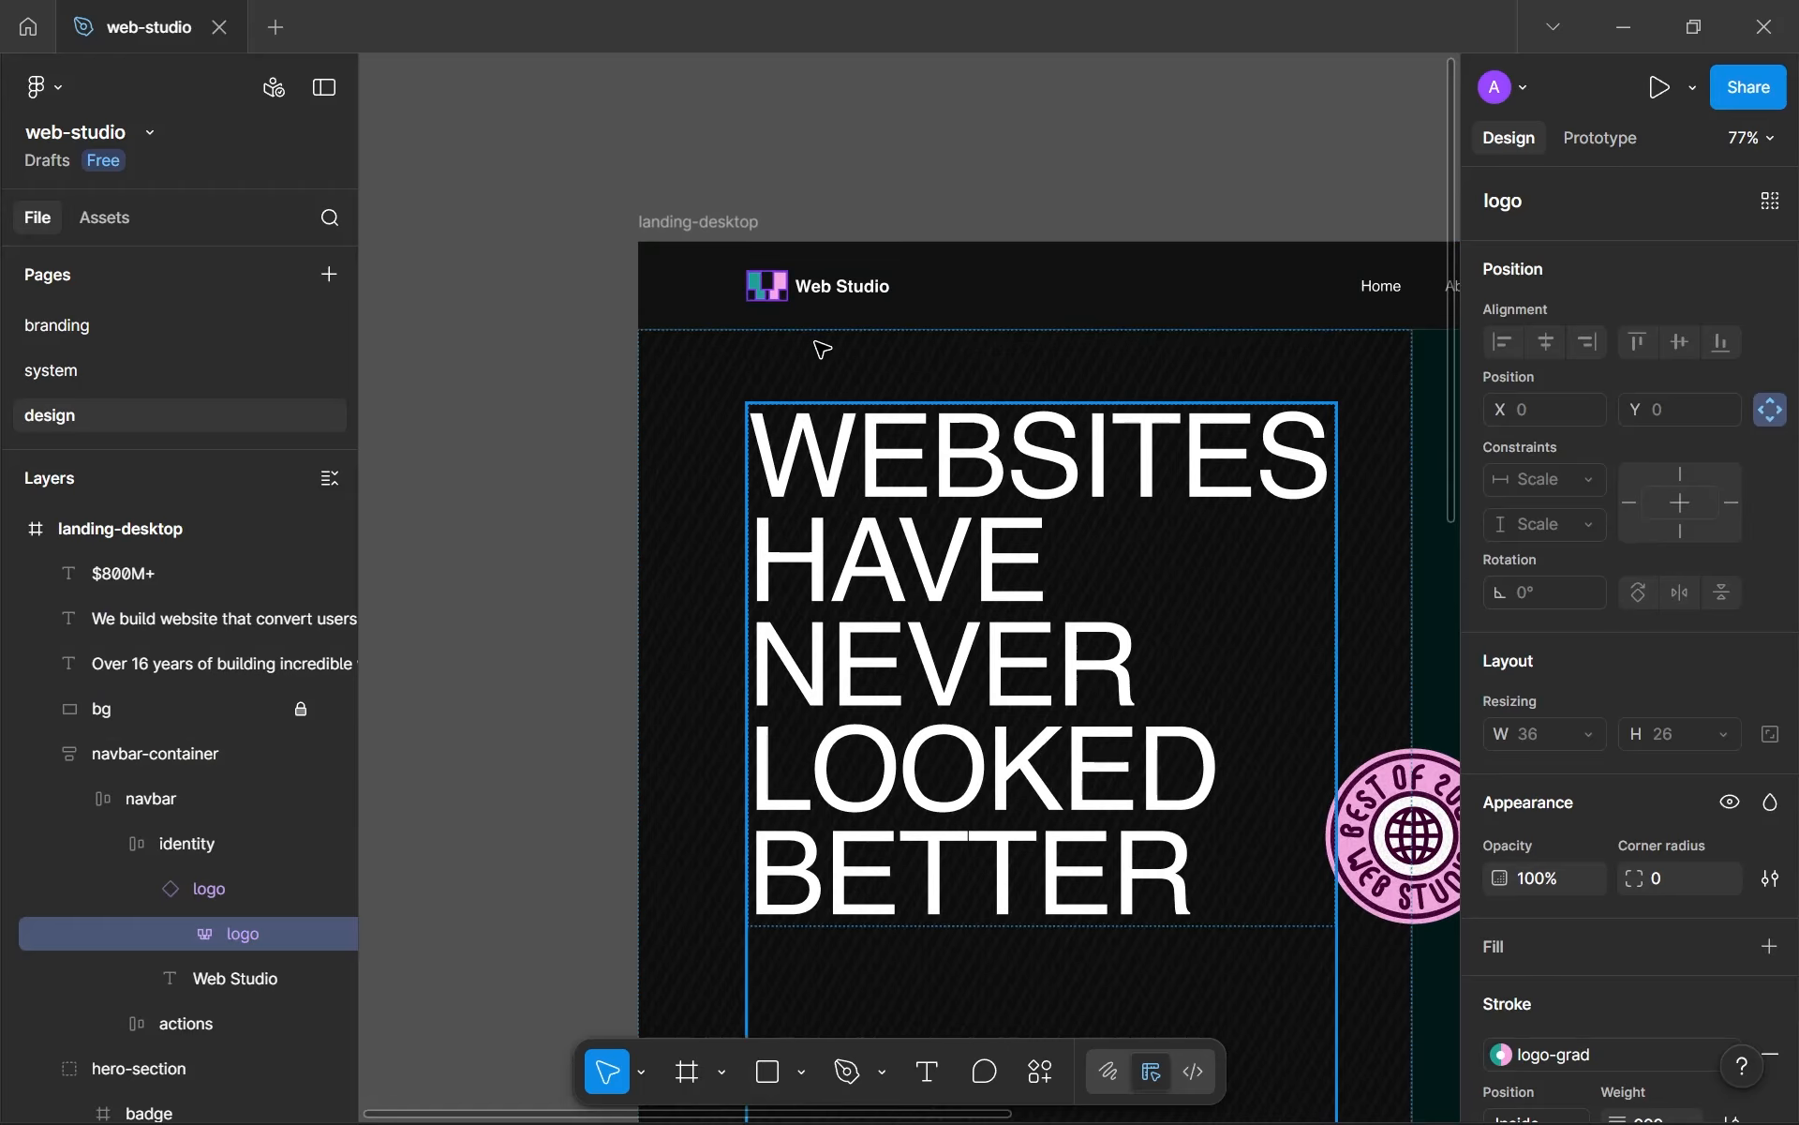
pyautogui.hotkey('ctrl', 'v')
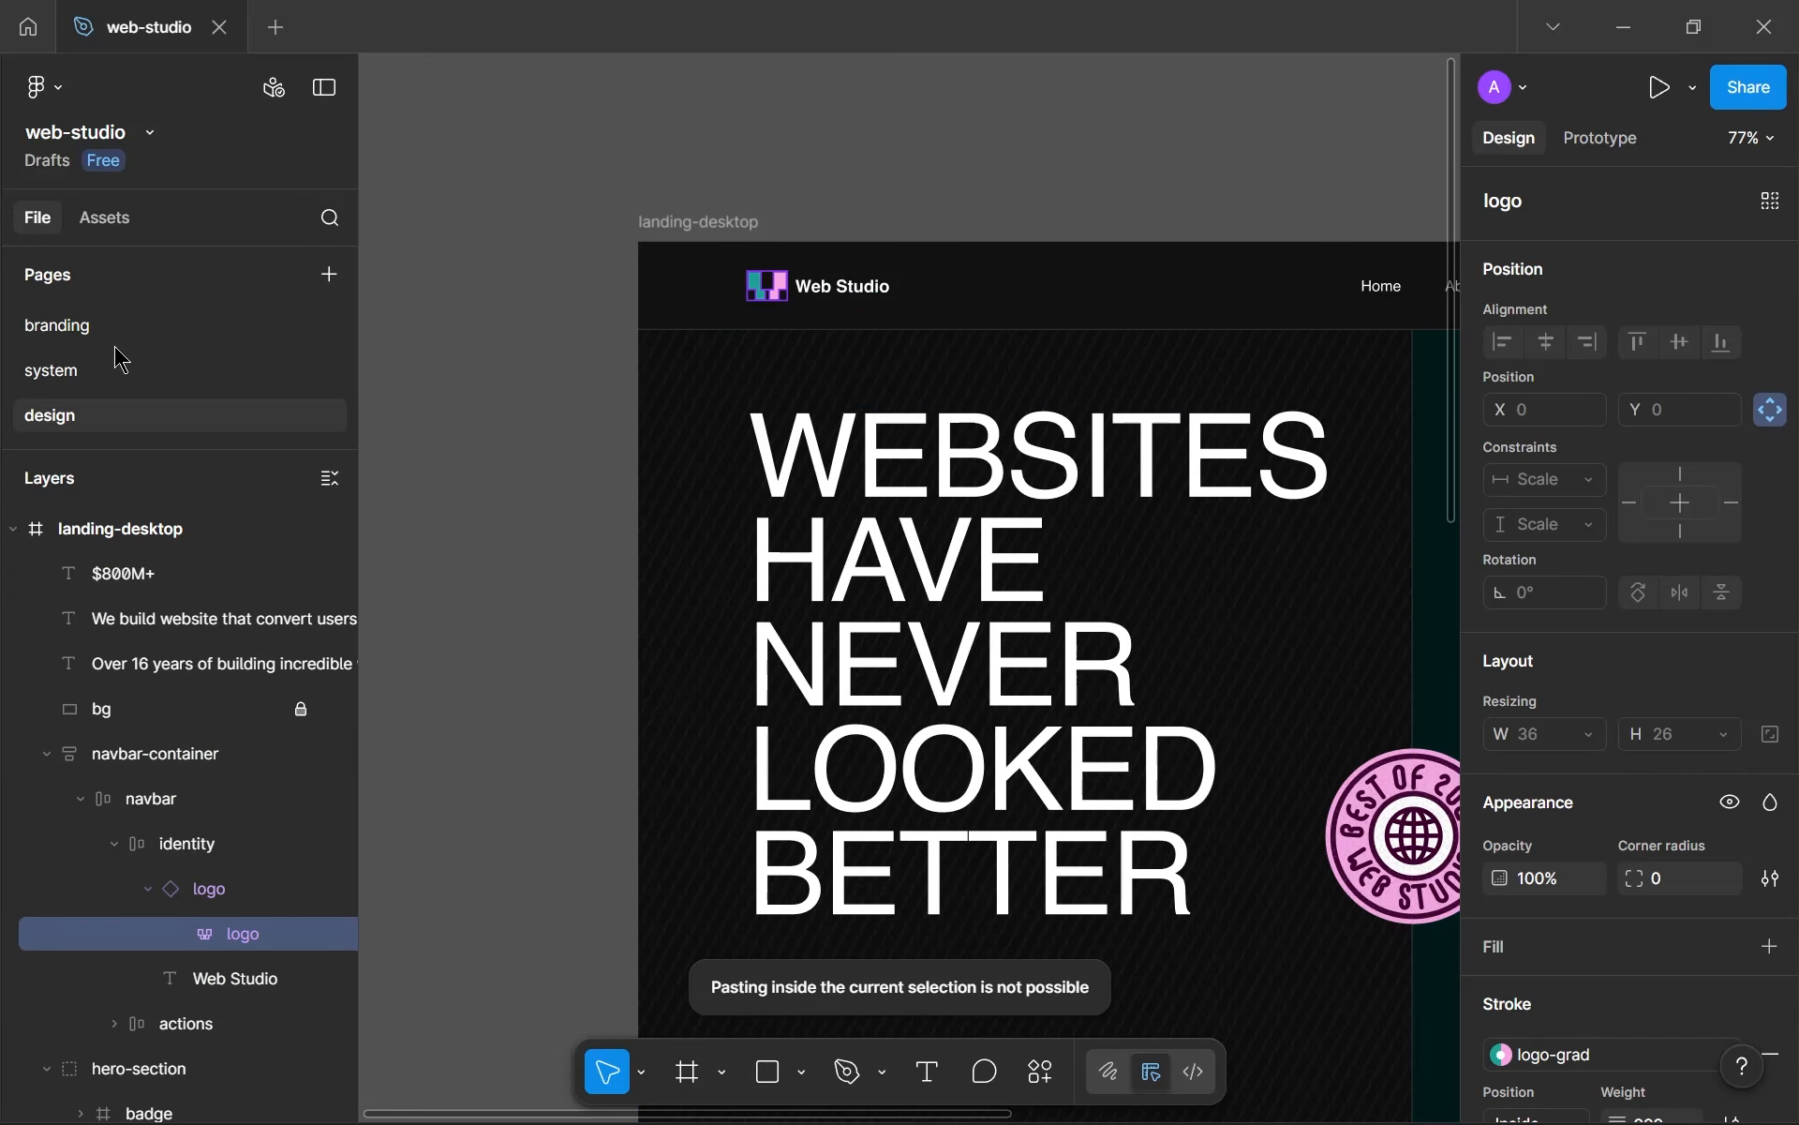
pyautogui.scroll(-2, 689, 377)
pyautogui.scroll(5, 796, 360)
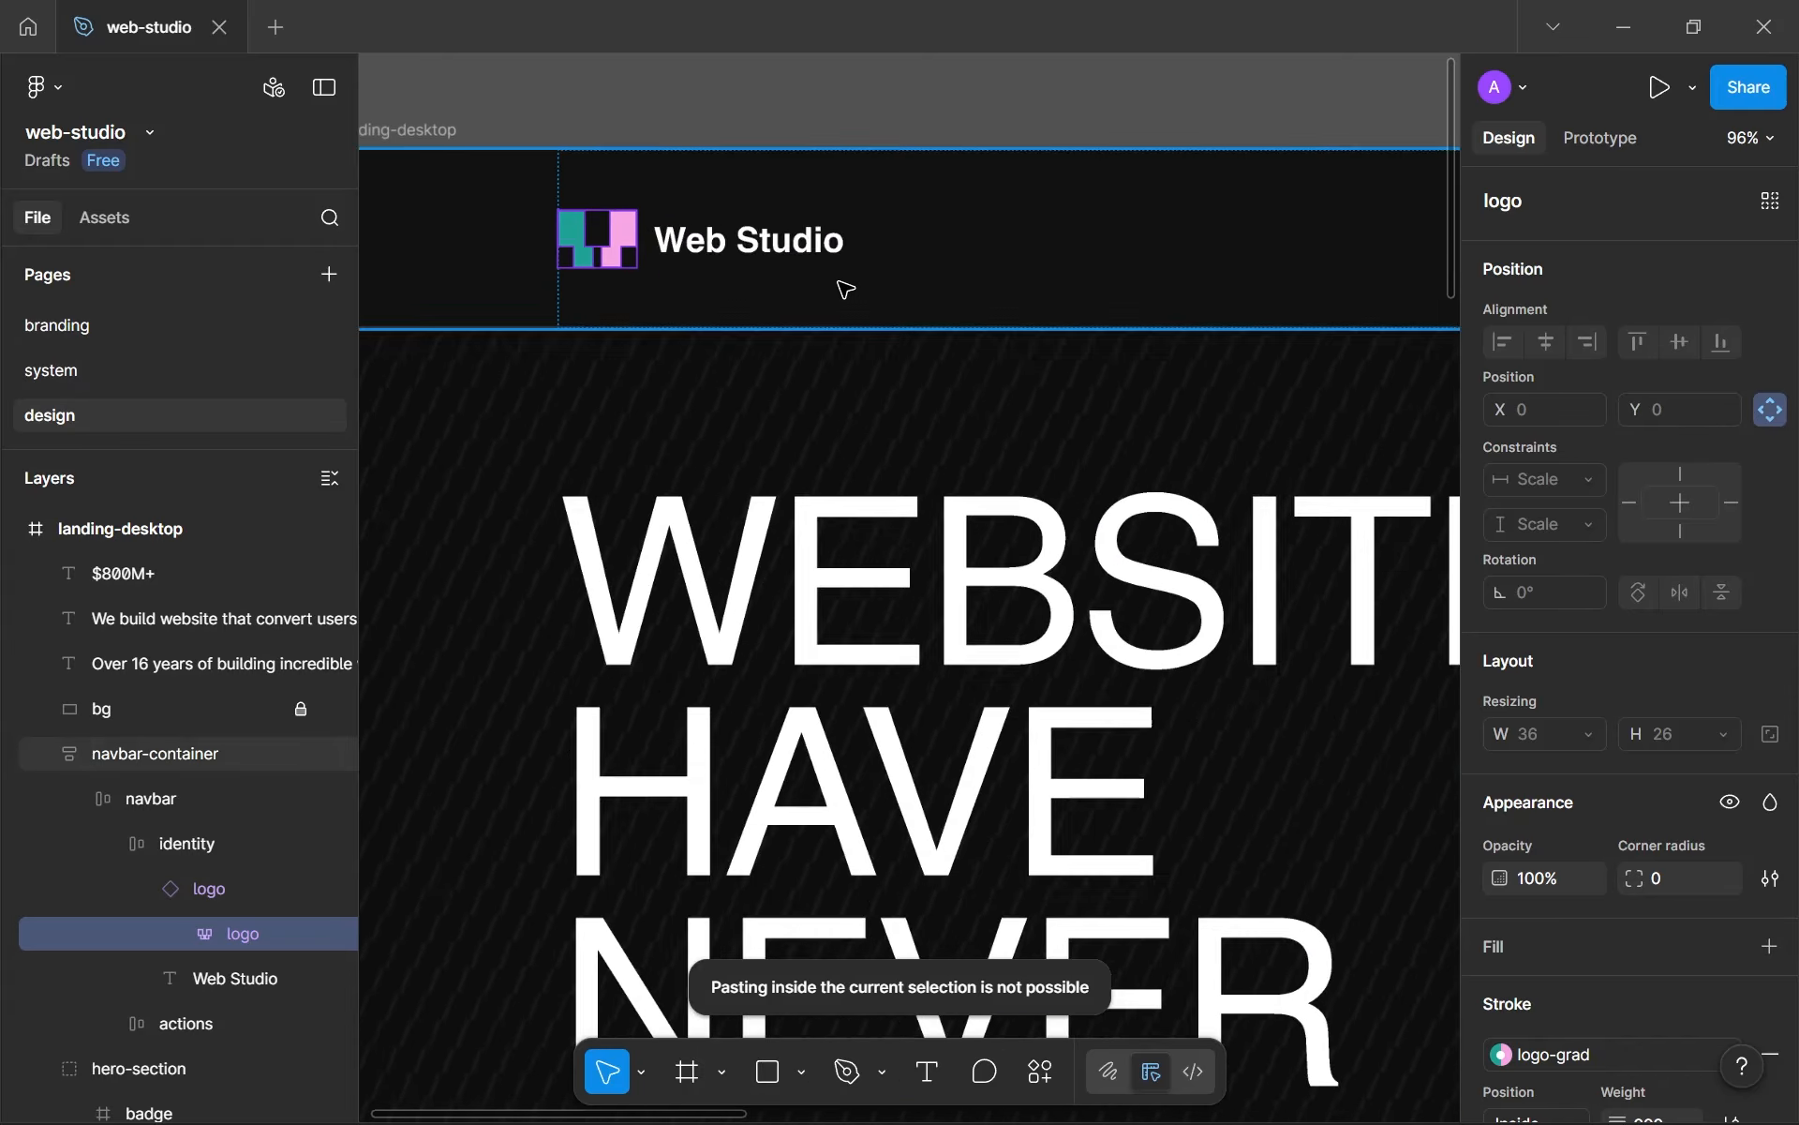
pyautogui.scroll(3, 847, 290)
pyautogui.click(749, 365)
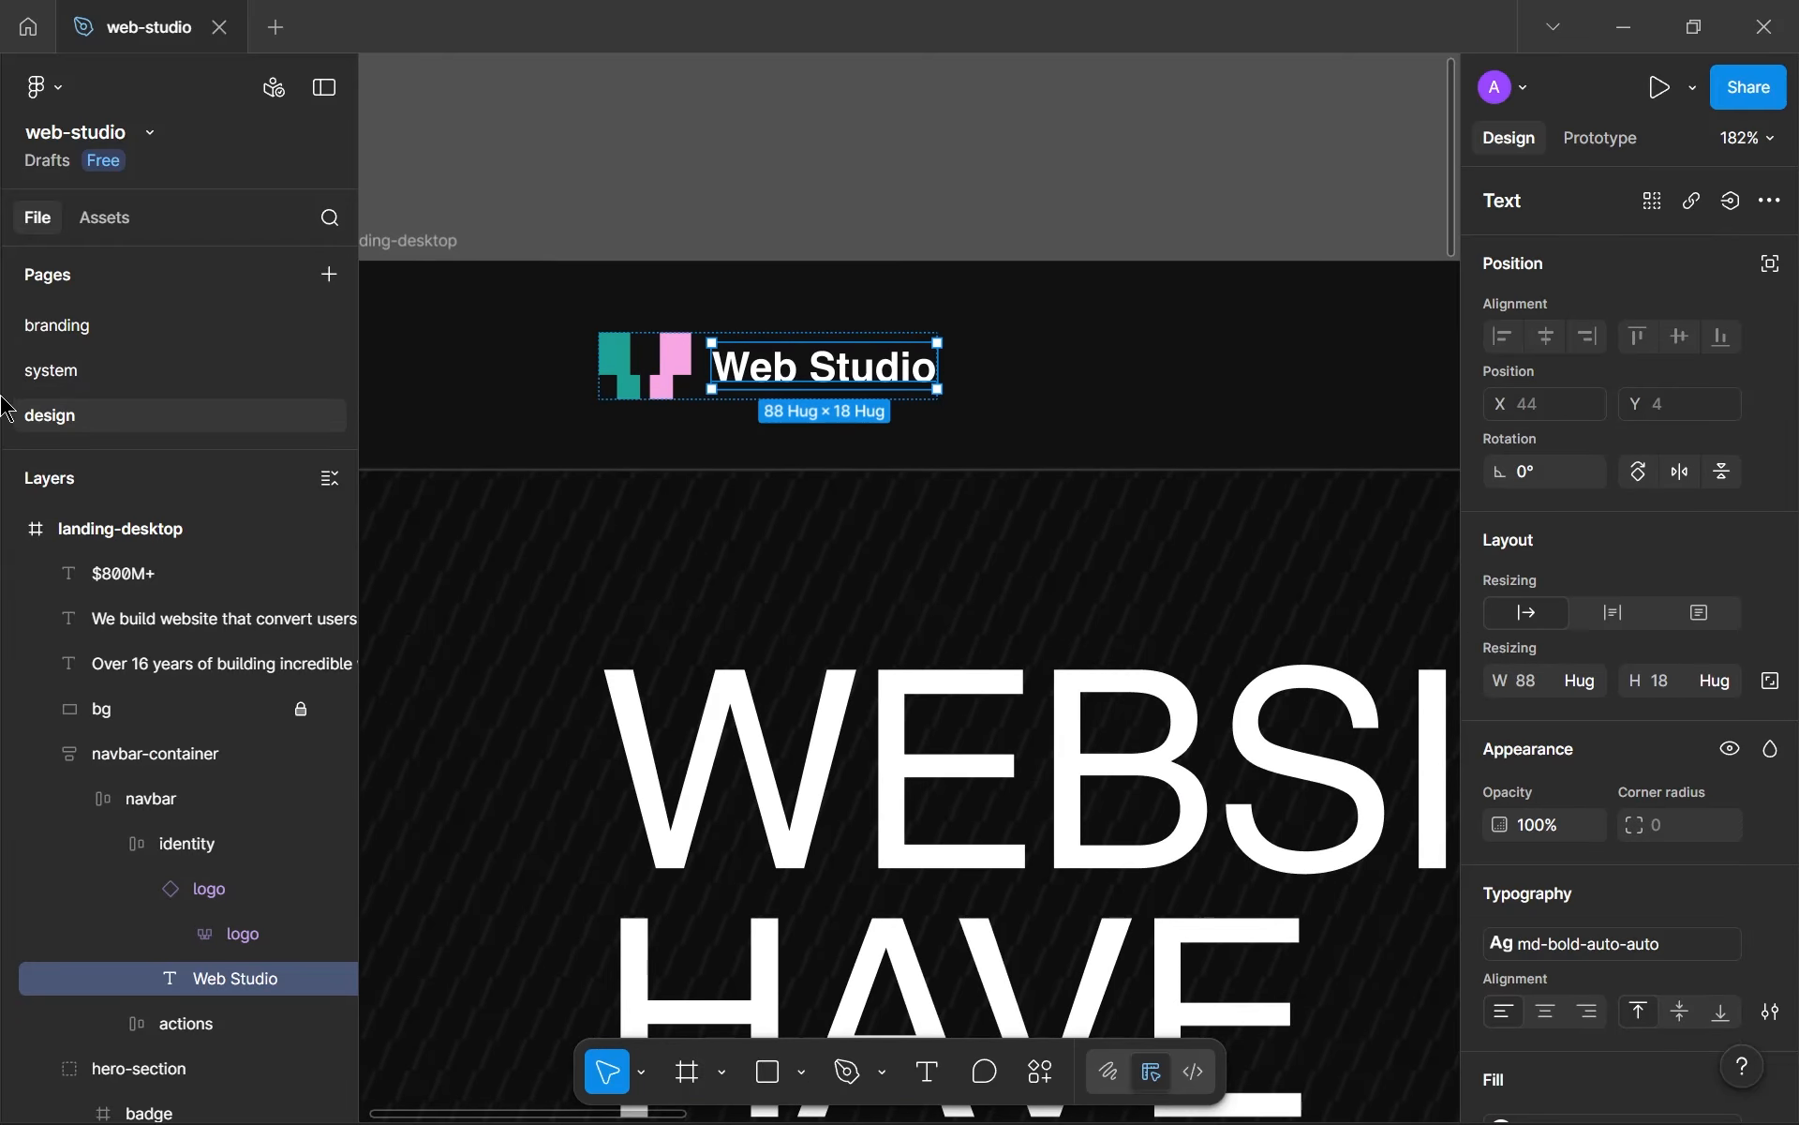
pyautogui.scroll(-5, 987, 575)
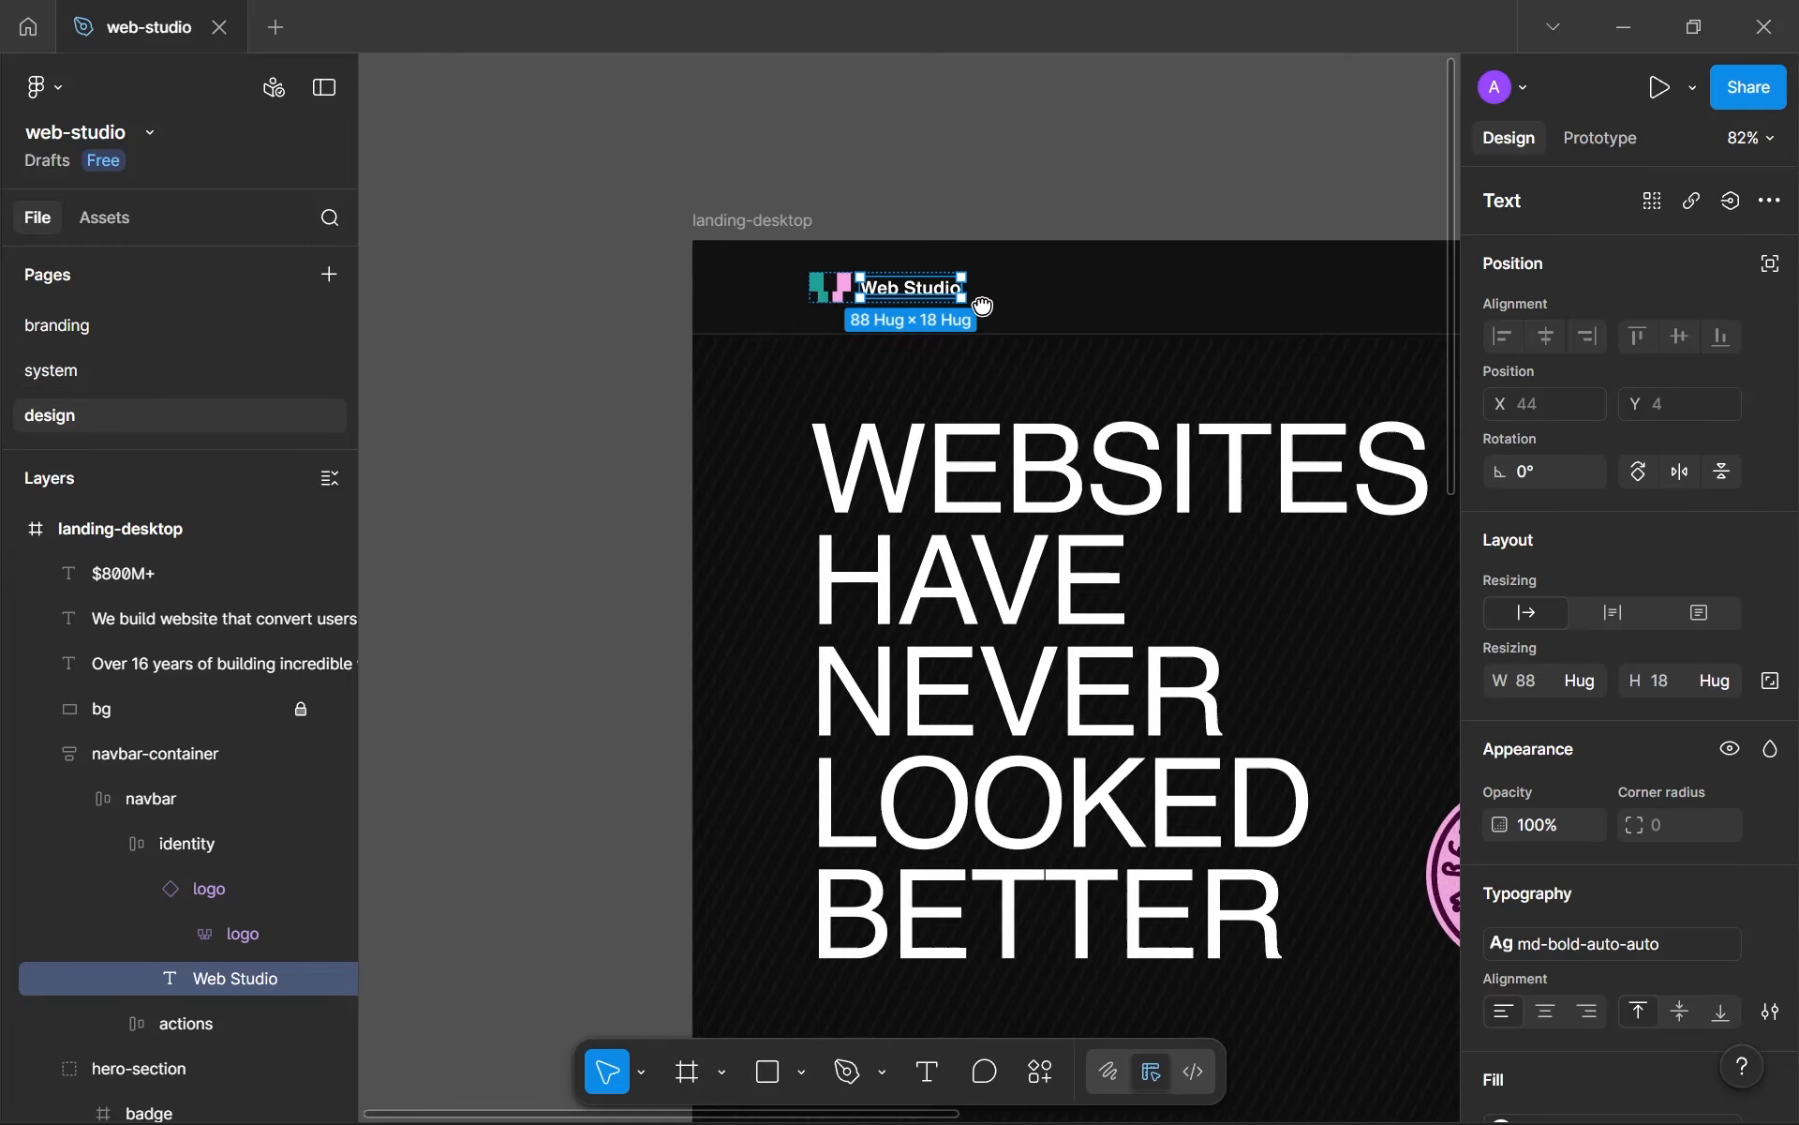
pyautogui.click(895, 815)
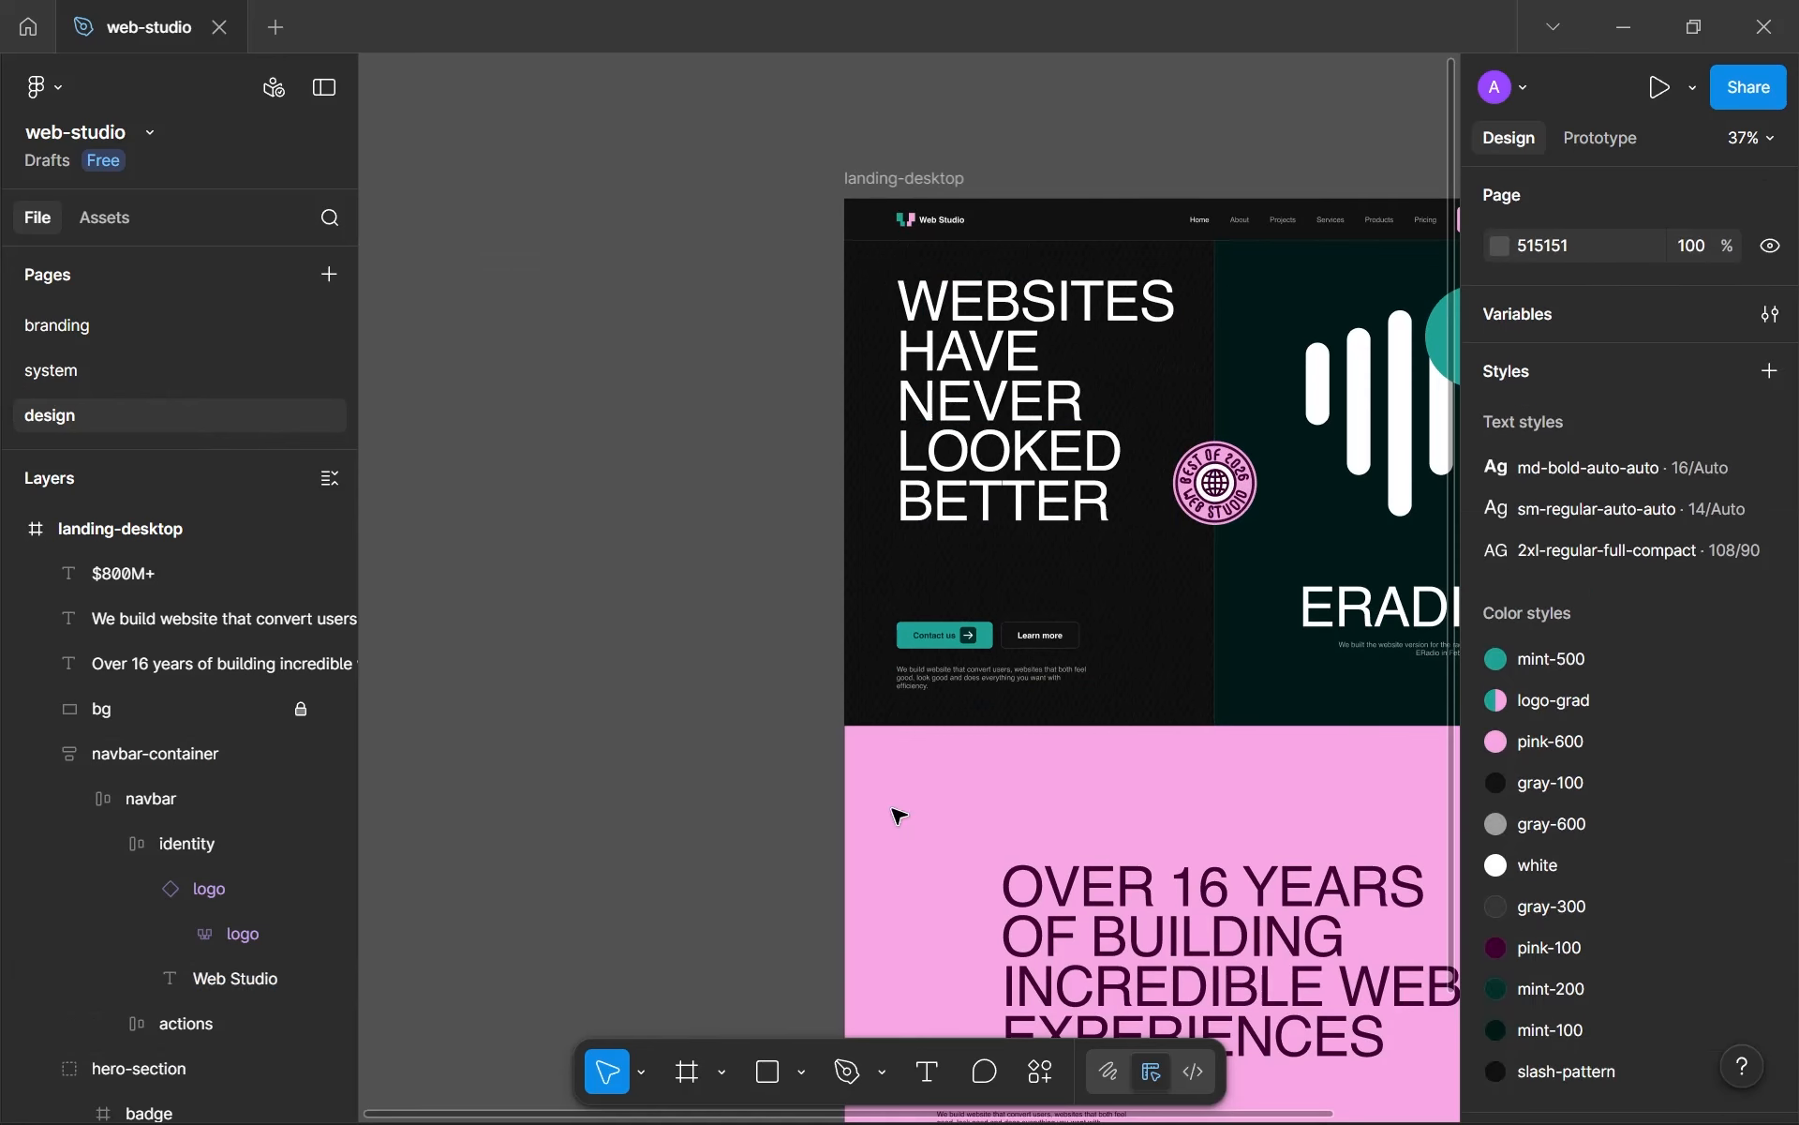
pyautogui.click(167, 902)
pyautogui.click(150, 888)
pyautogui.click(1004, 776)
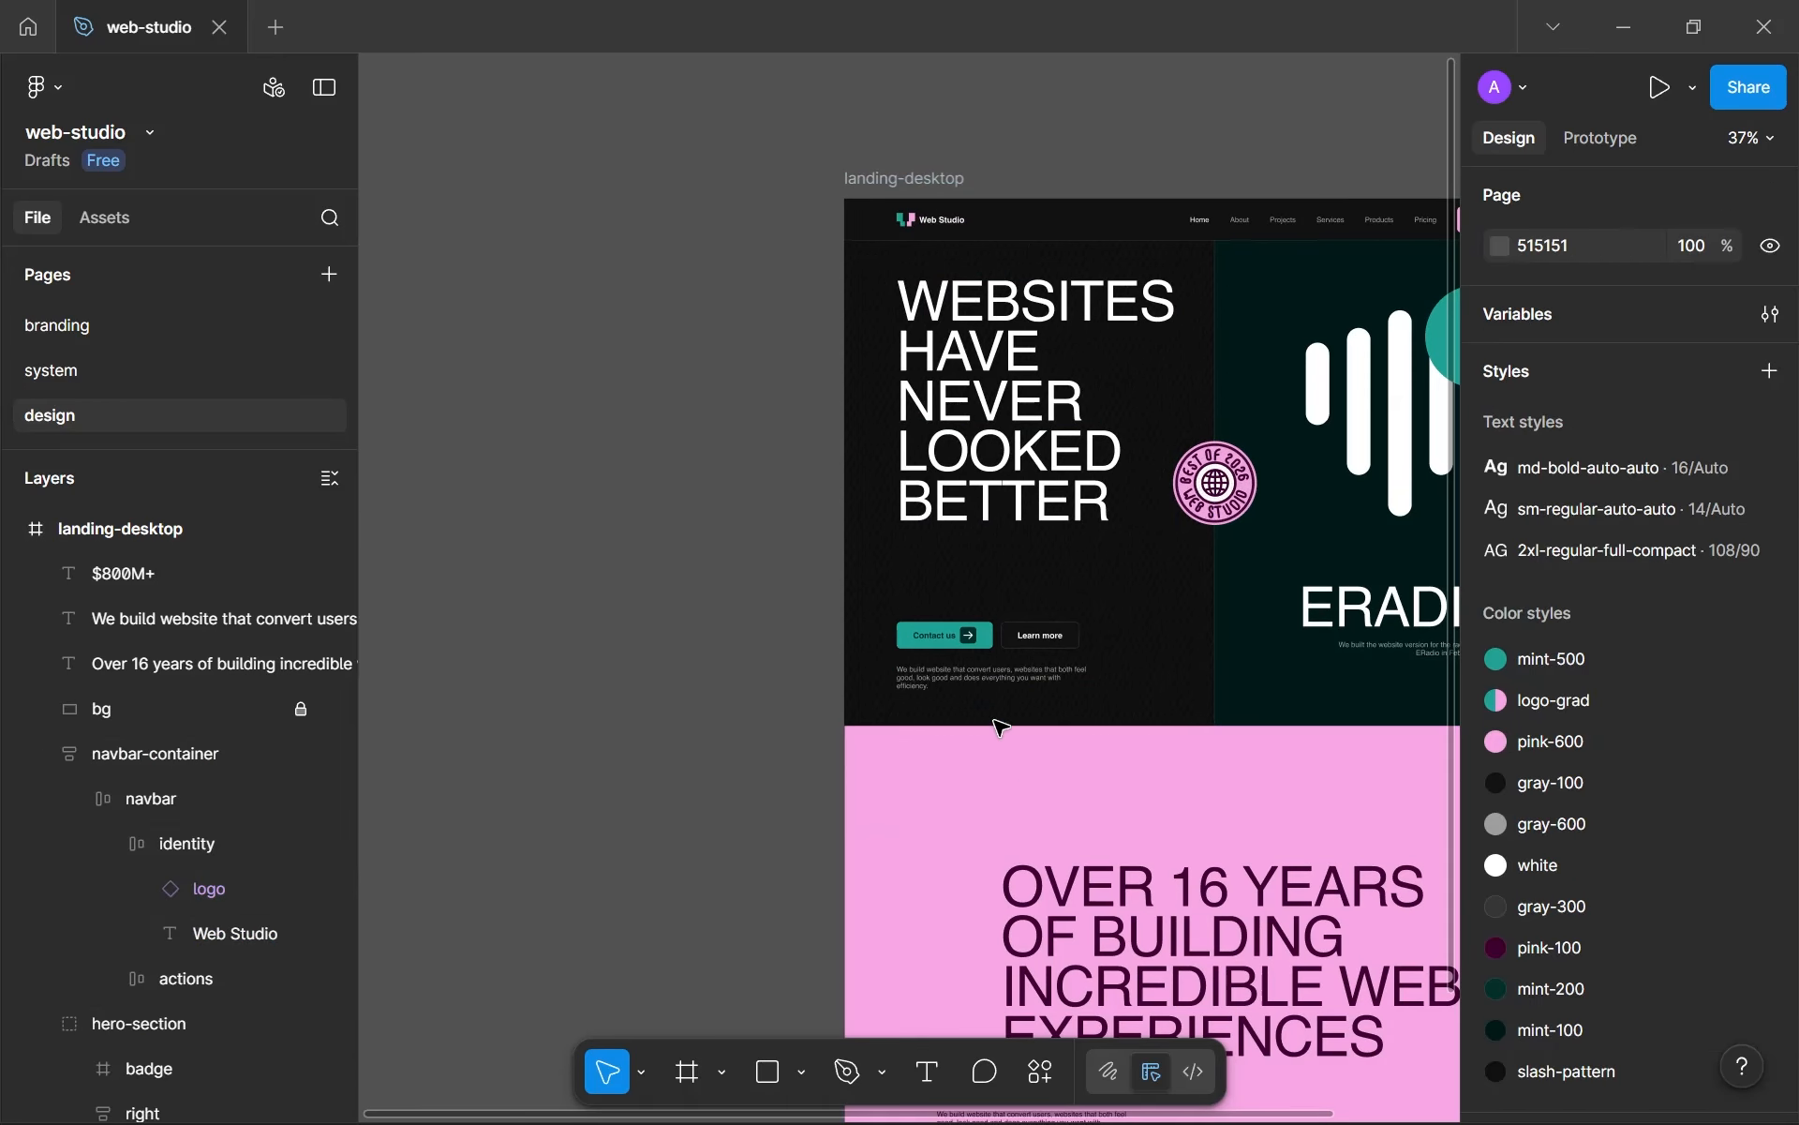
# - Try to rename the landing-desktop frame
pyautogui.doubleClick(934, 172)
pyautogui.press('BackSpace')
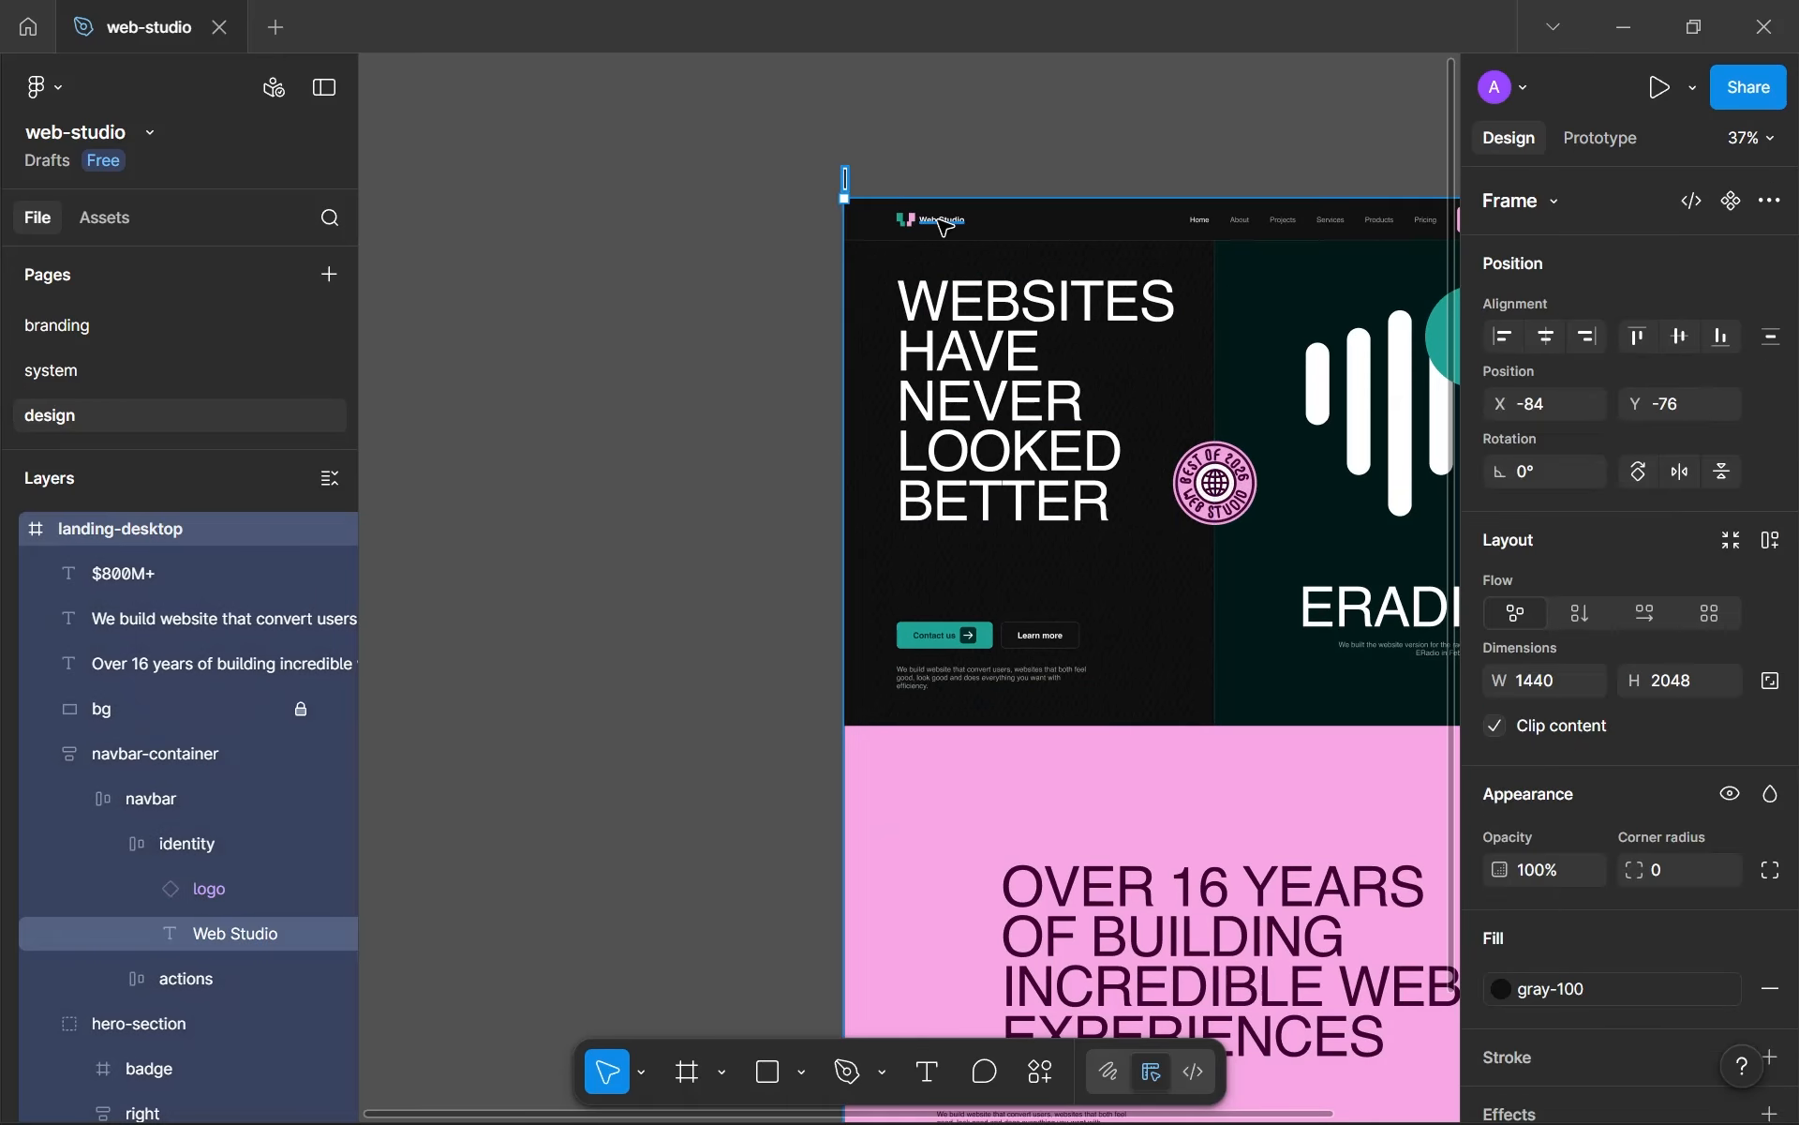
pyautogui.click(956, 126)
pyautogui.hotkey('ctrl', 'z')
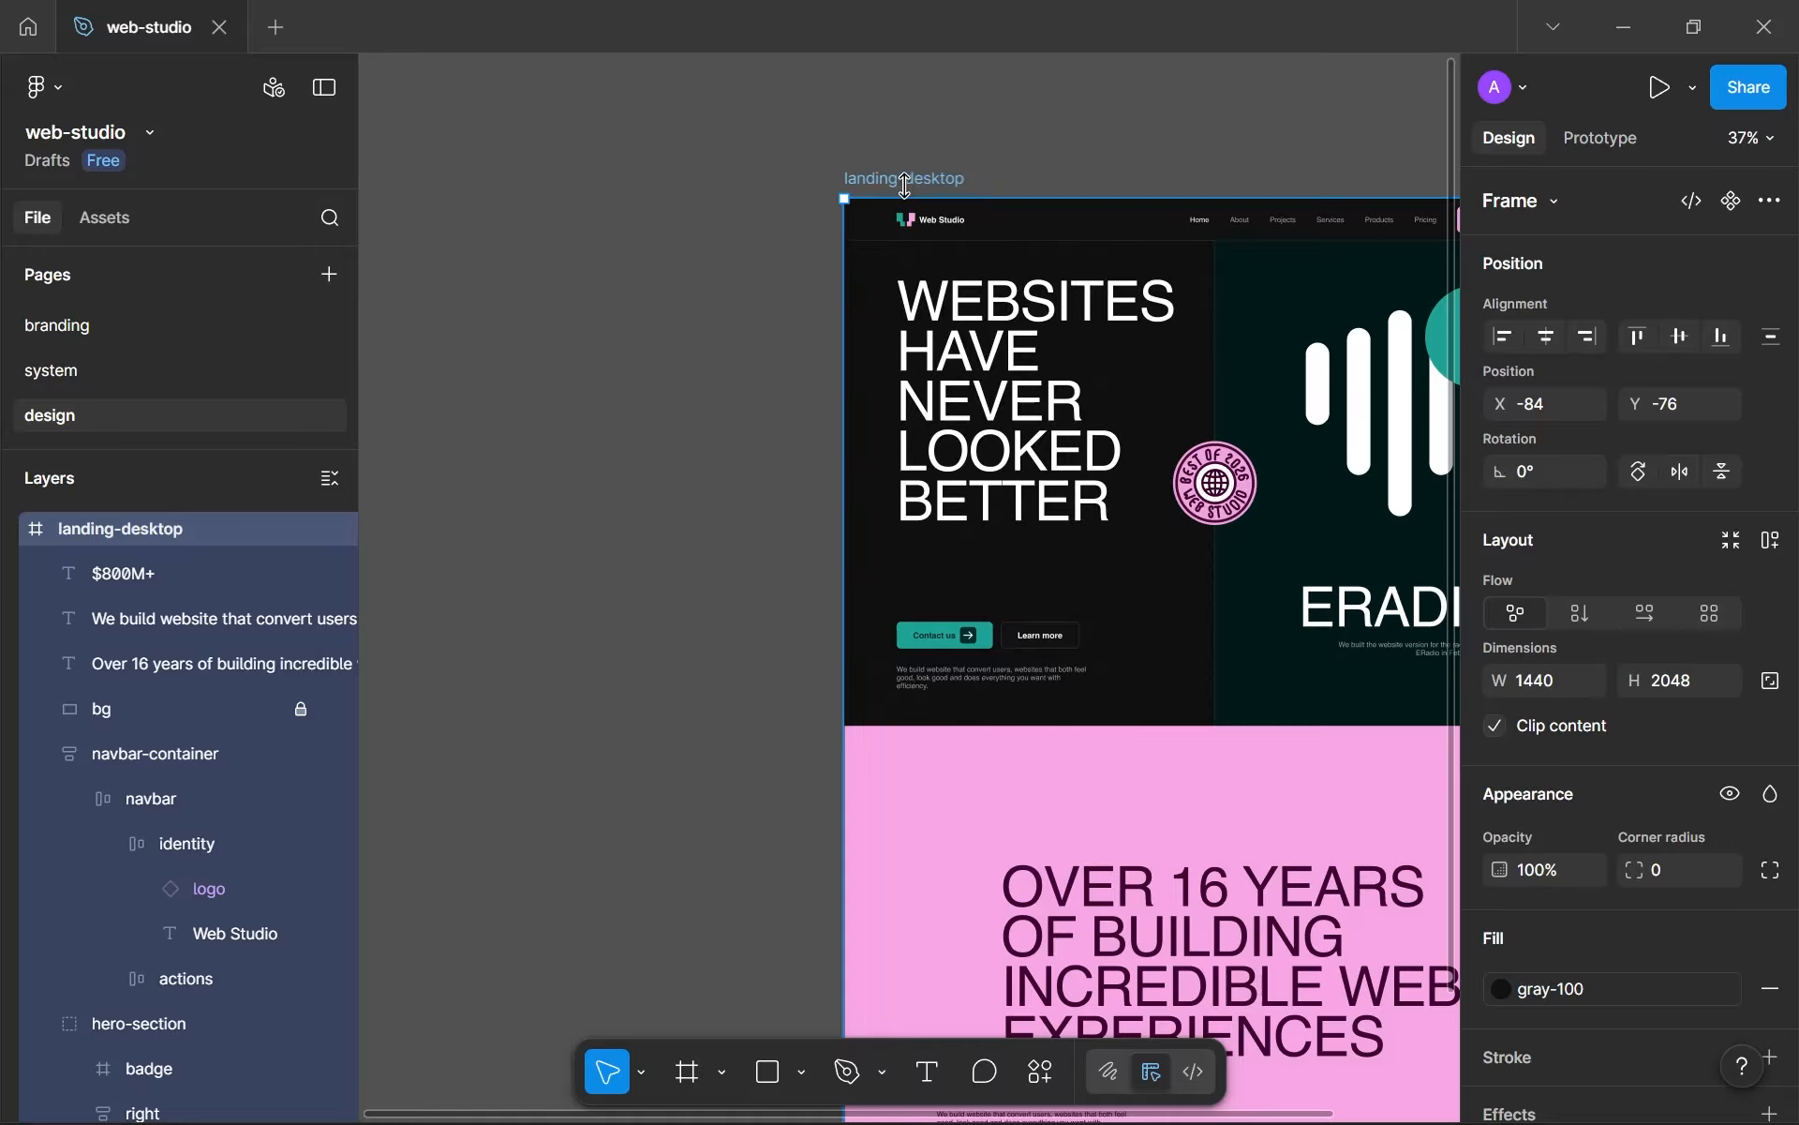
# - Paste the logo into the landing-desktop frame, place it at the pink section's upper-left at X 181, Y 1113, and switch it to the pink-dark variant
pyautogui.hotkey('ctrl', 'v')
pyautogui.moveTo(900, 247); pyautogui.dragTo(958, 787)
pyautogui.scroll(3, 958, 265)
pyautogui.click(1695, 280)
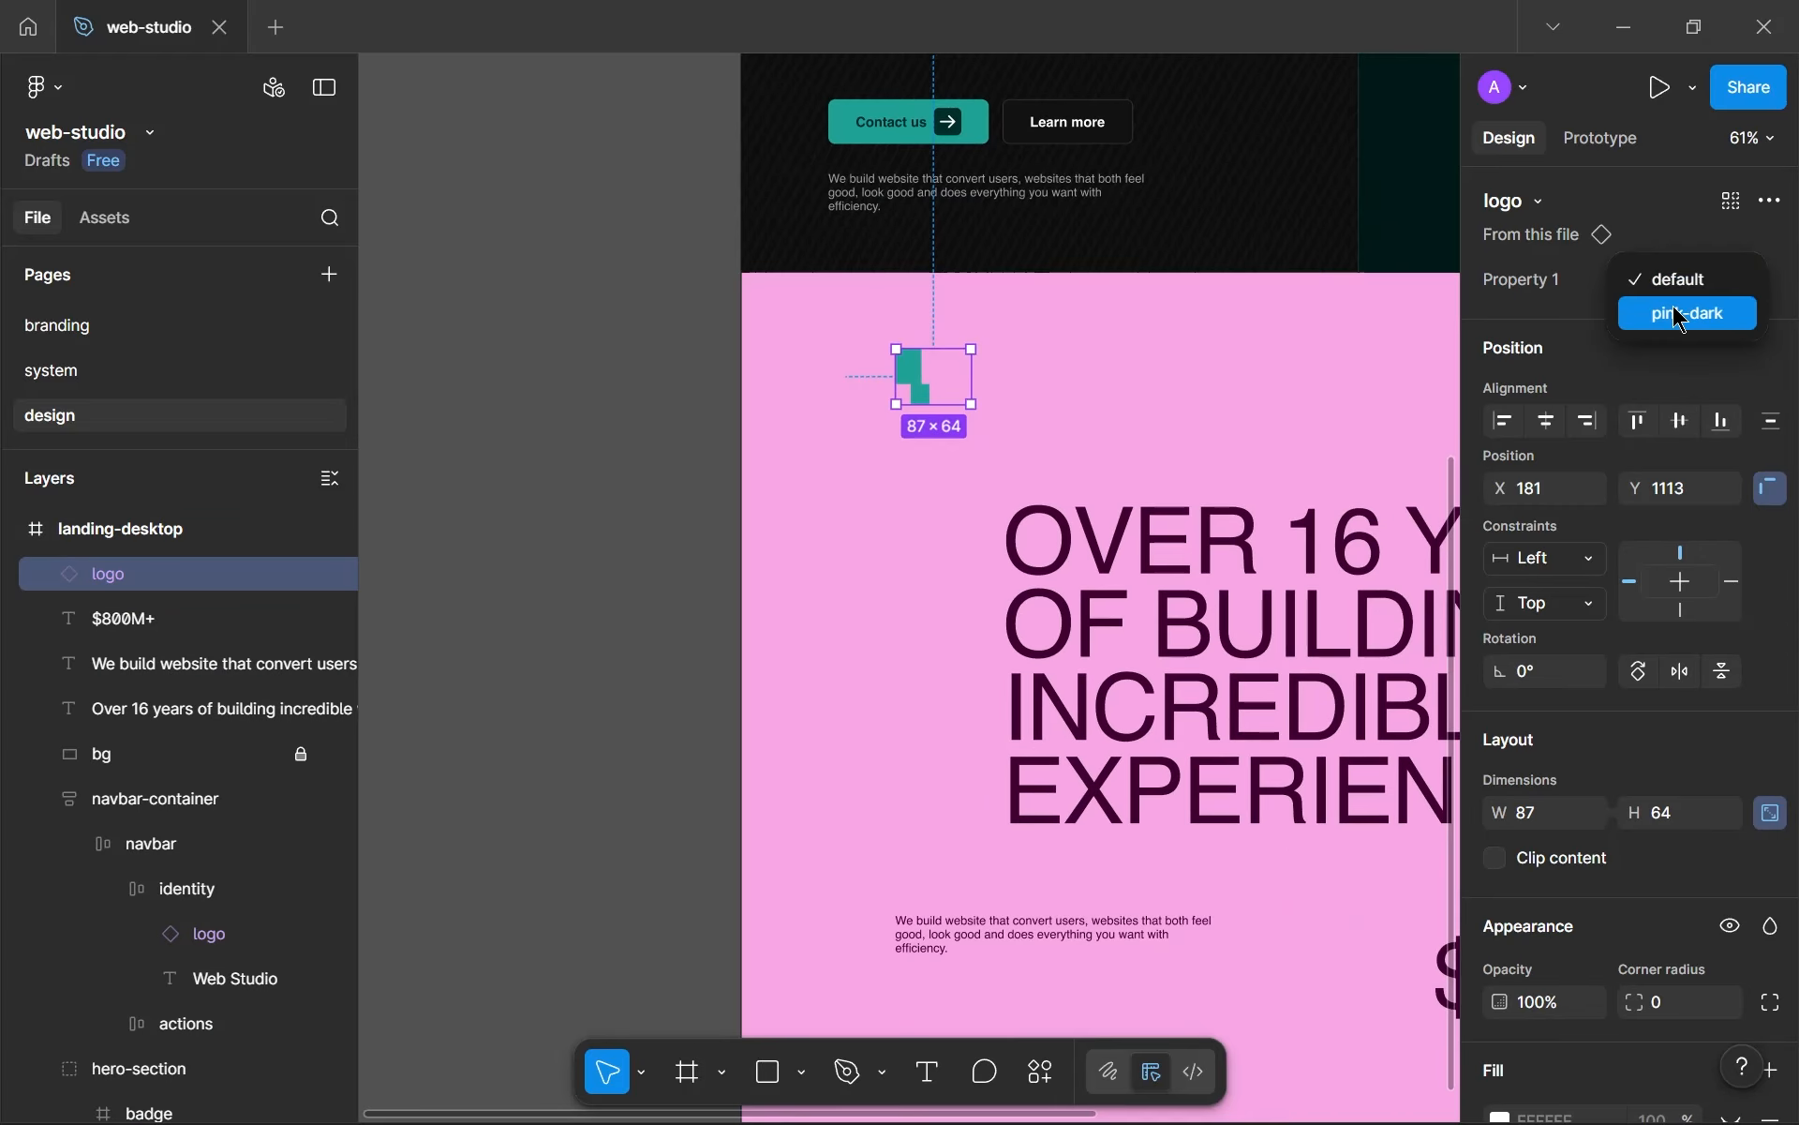
pyautogui.click(1683, 311)
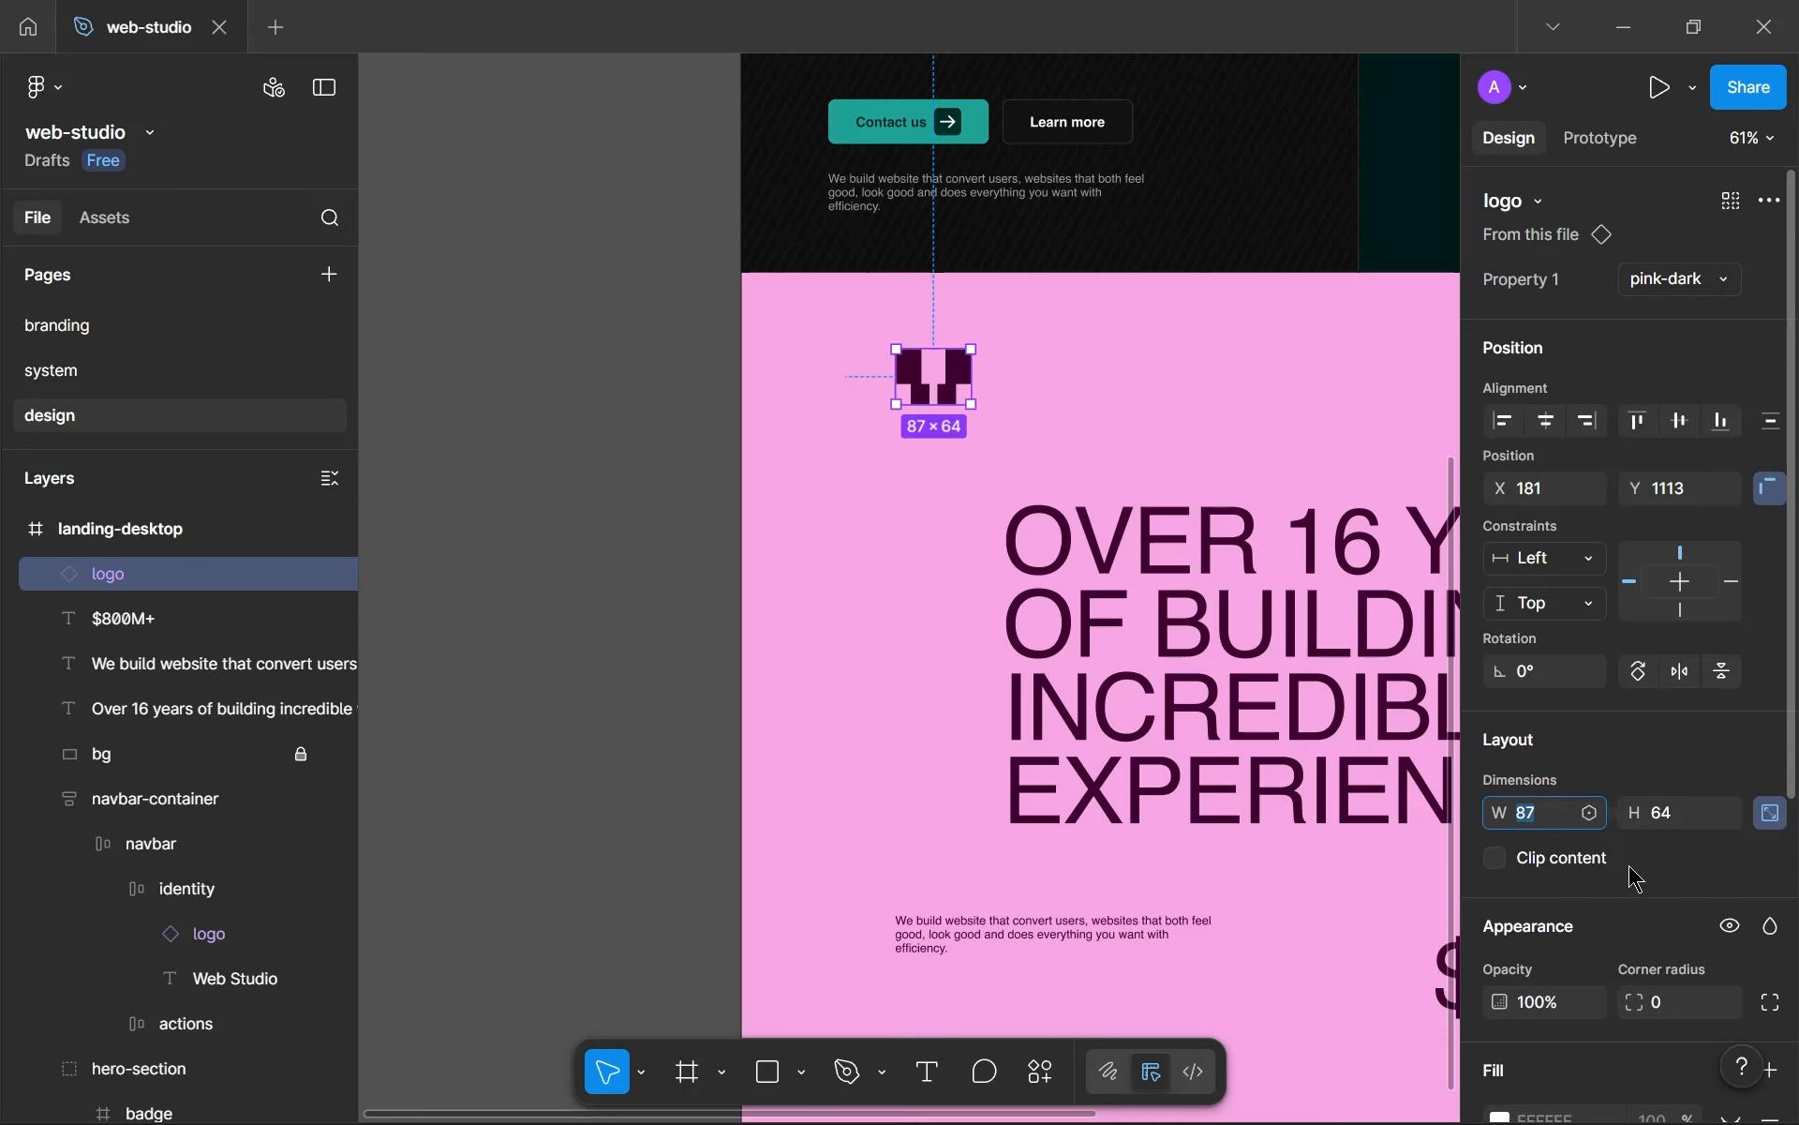
# - Set the pasted logo's width to 88 with its proportions locked
pyautogui.write('89')
pyautogui.press('Return')
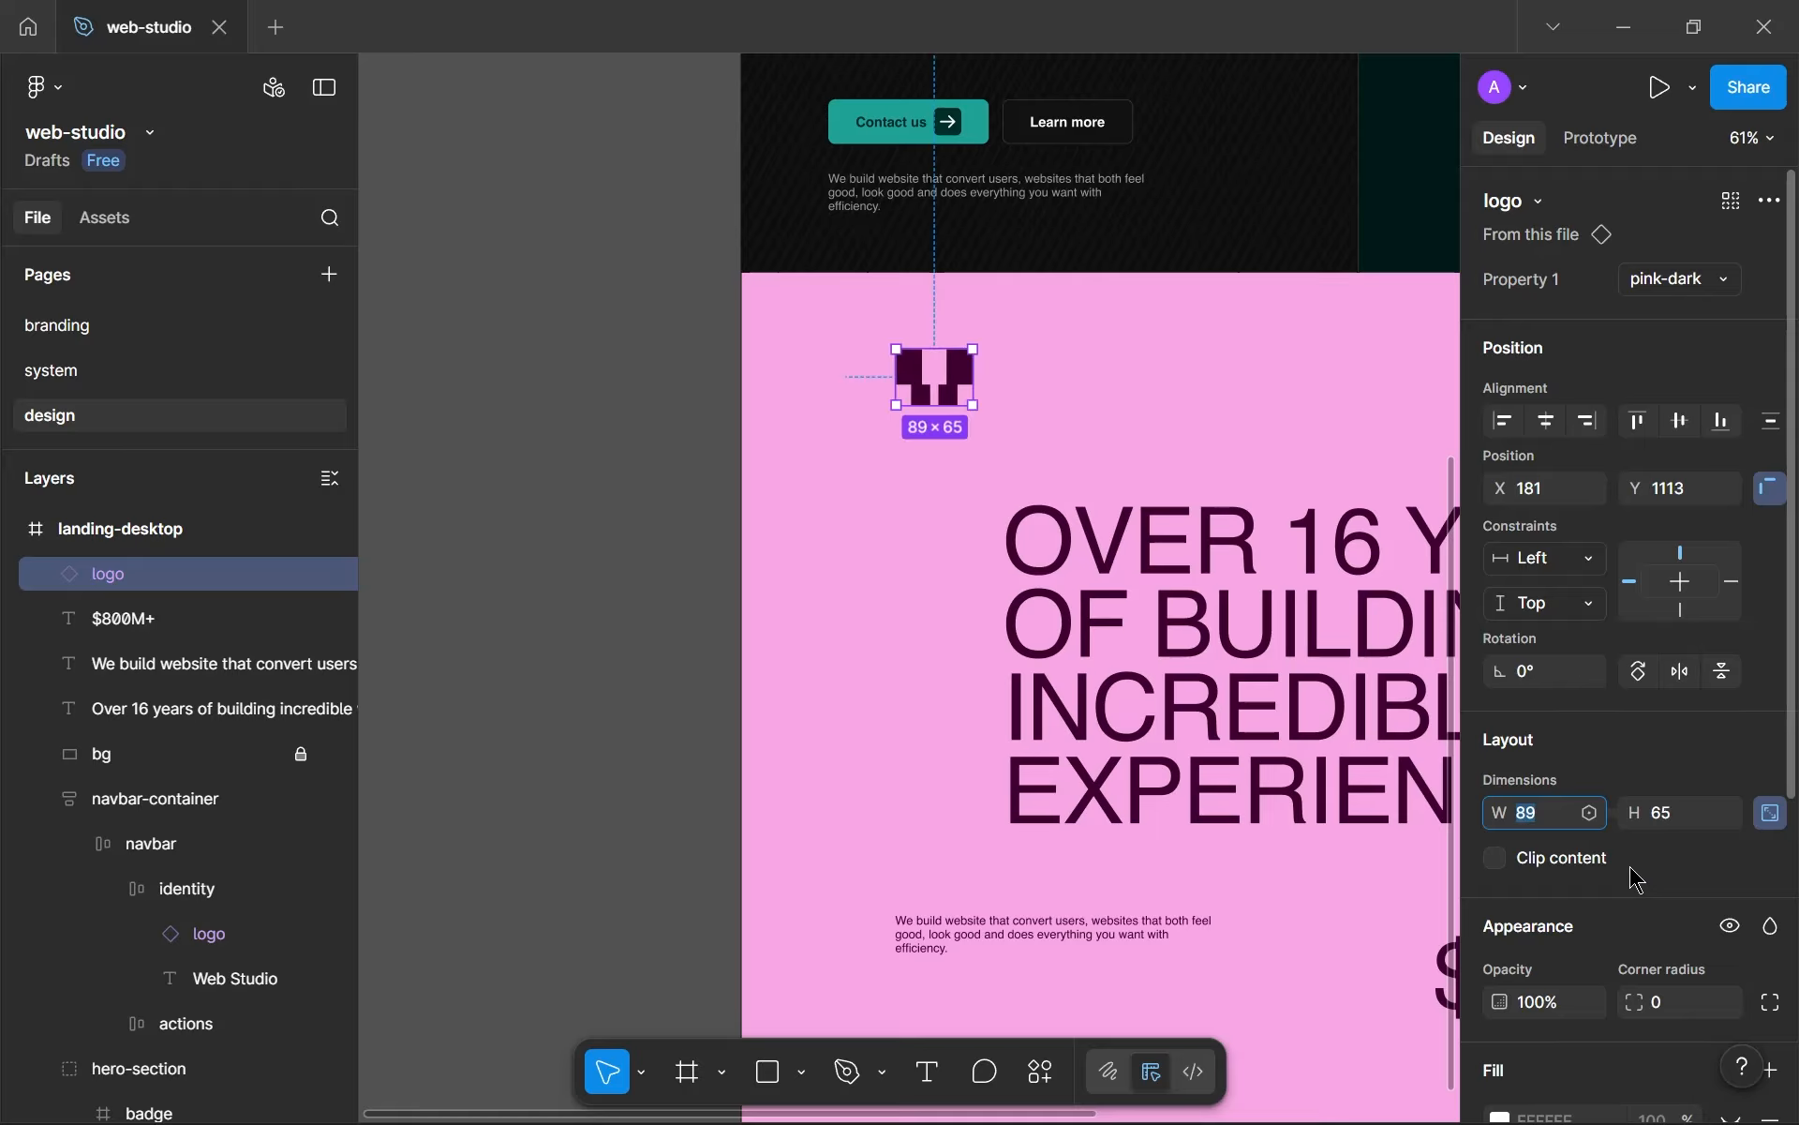
pyautogui.press('Down')
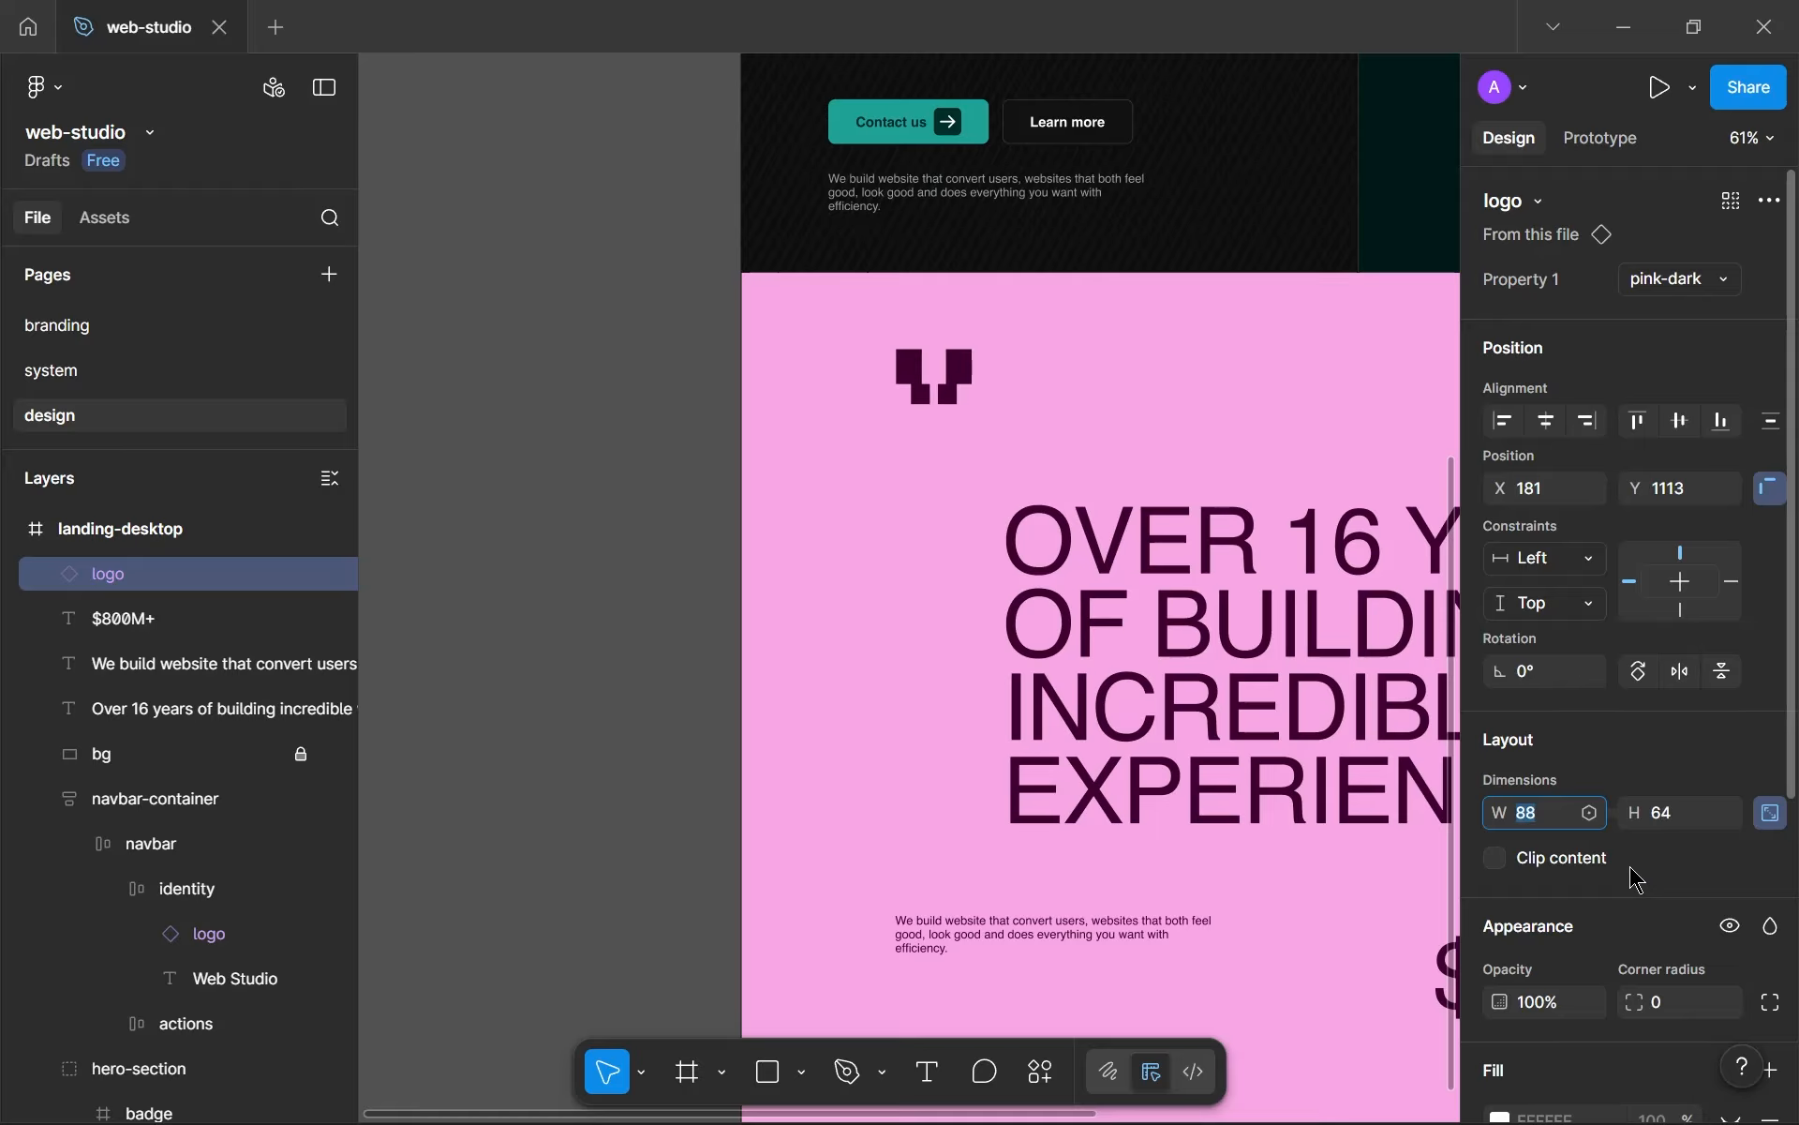
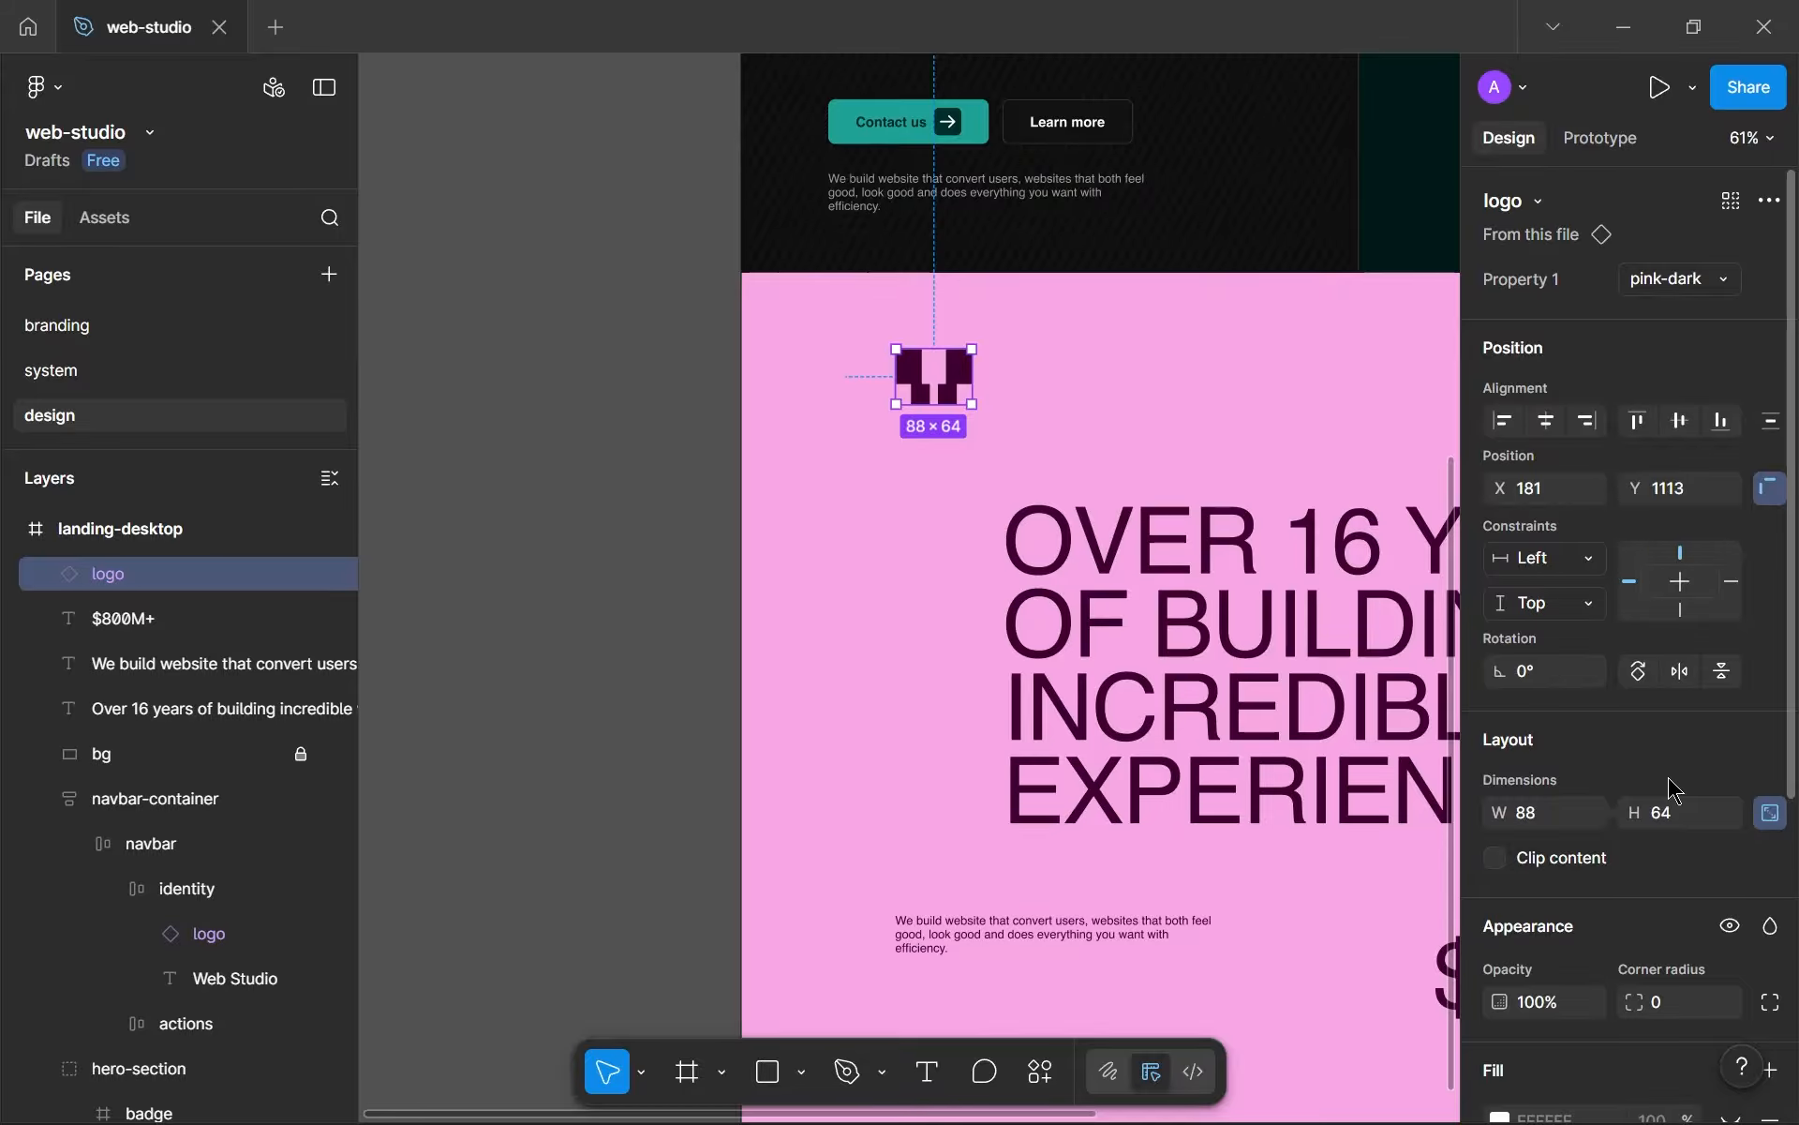
# - Move the dark pink logo to X 280, Y 1162, just above the start of the "Over 16 years" heading
pyautogui.keyDown('ctrl'); pyautogui.scroll(-5, 1296, 722); pyautogui.keyUp('ctrl')
pyautogui.moveTo(762, 387); pyautogui.dragTo(813, 413)
pyautogui.click(1148, 416)
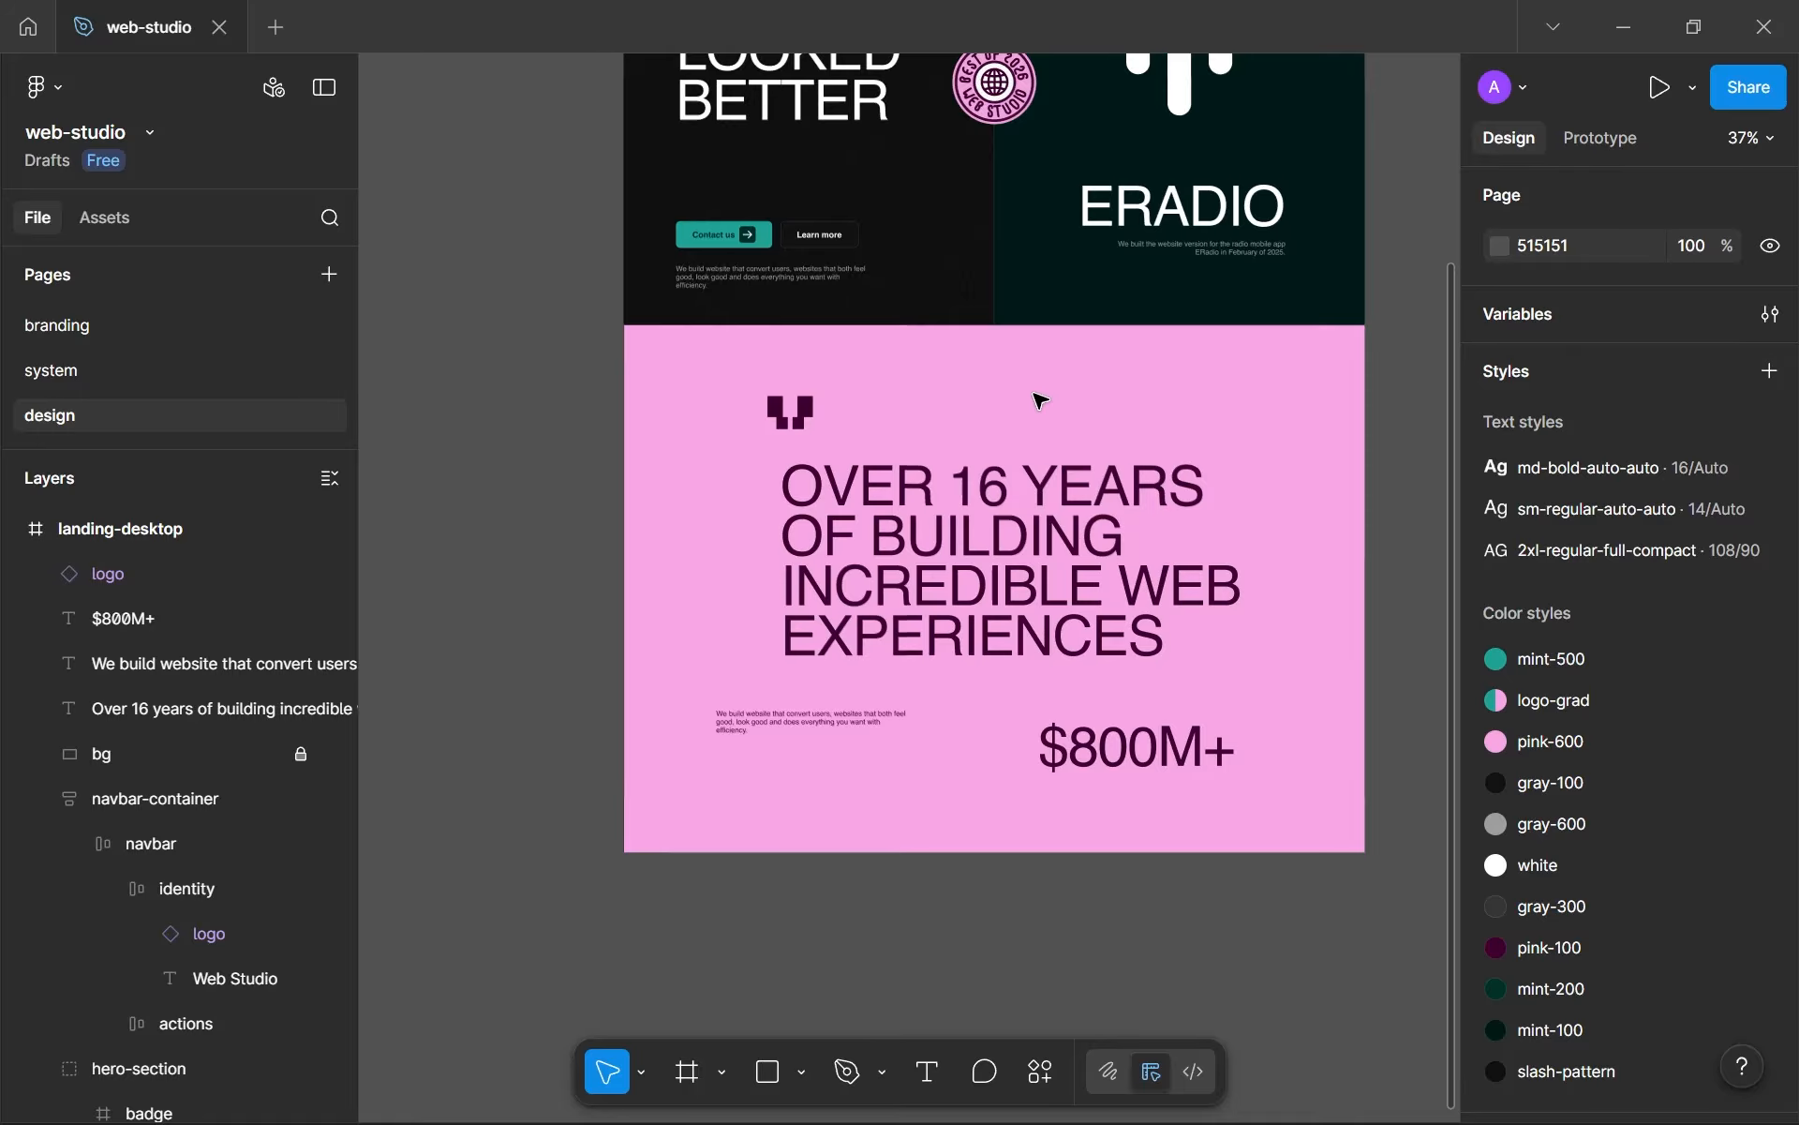
pyautogui.keyDown('ctrl'); pyautogui.scroll(3, 1000, 389); pyautogui.keyUp('ctrl')
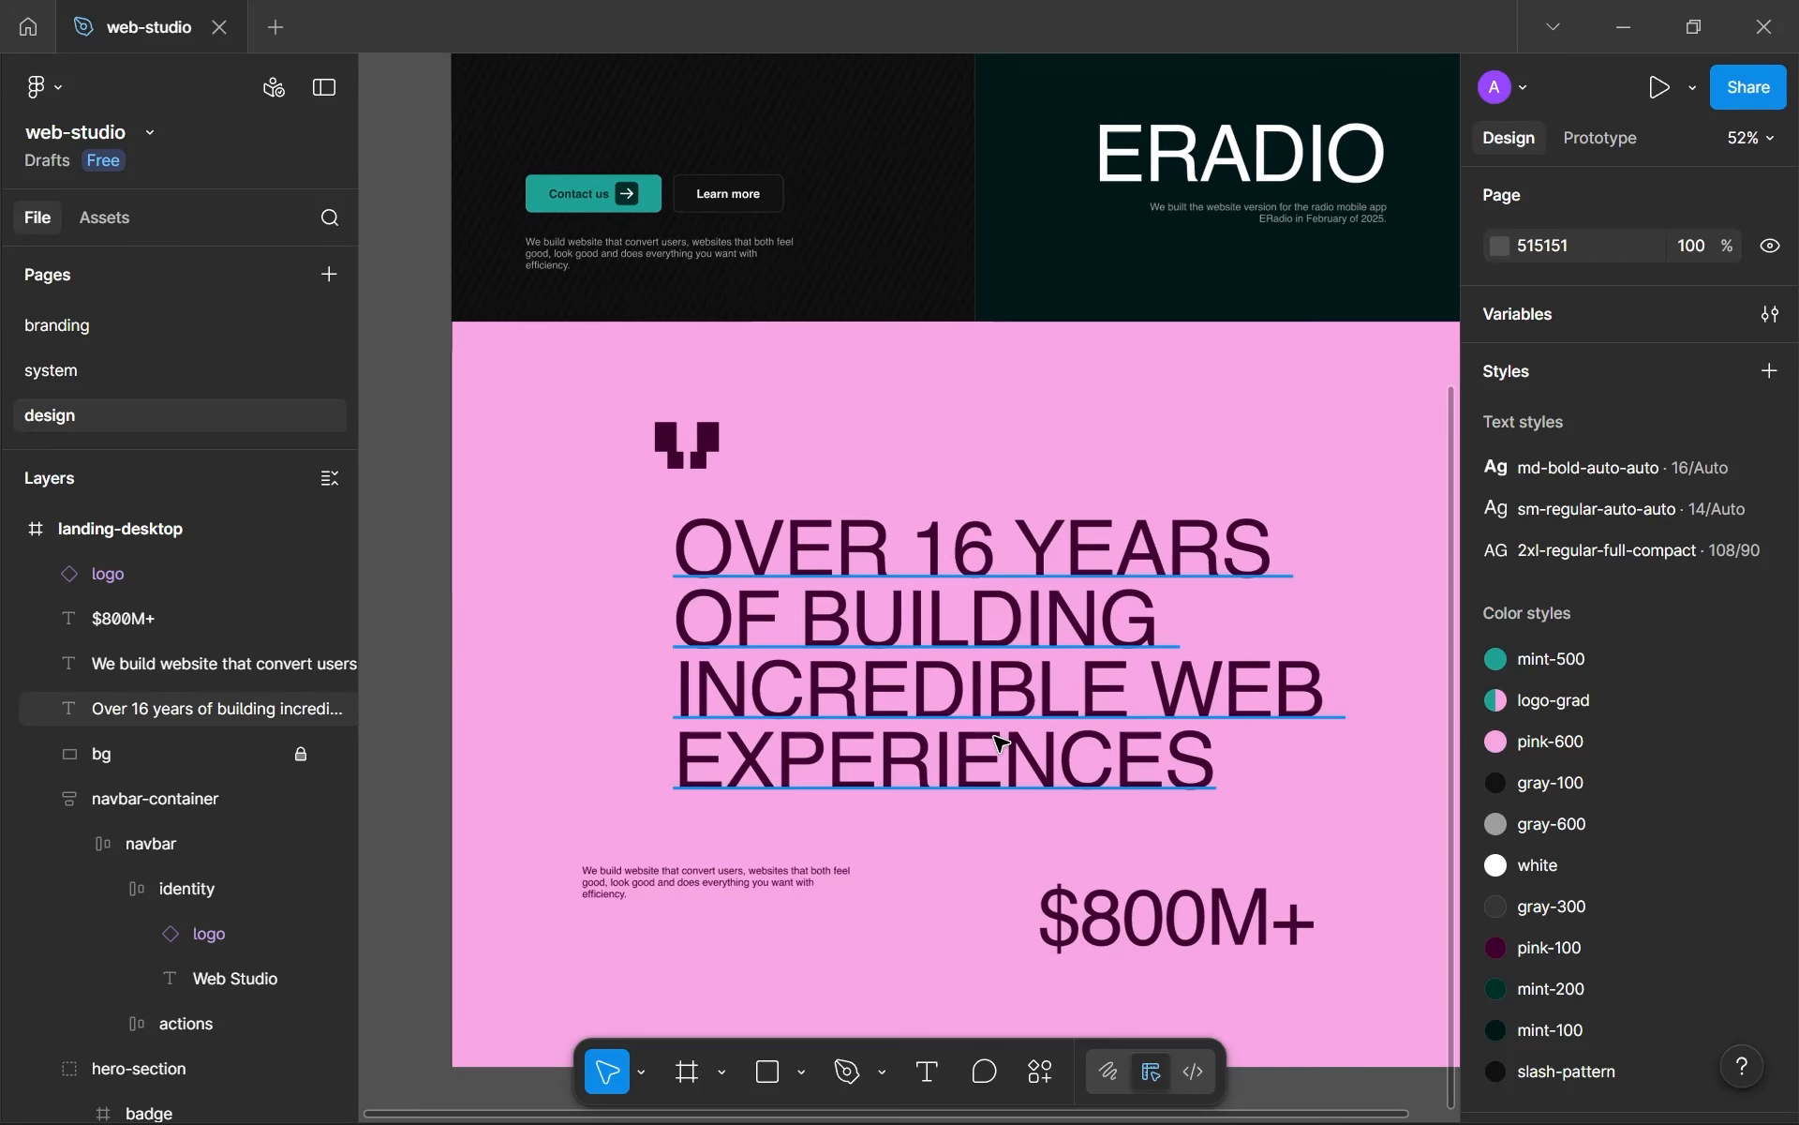
pyautogui.click(712, 448)
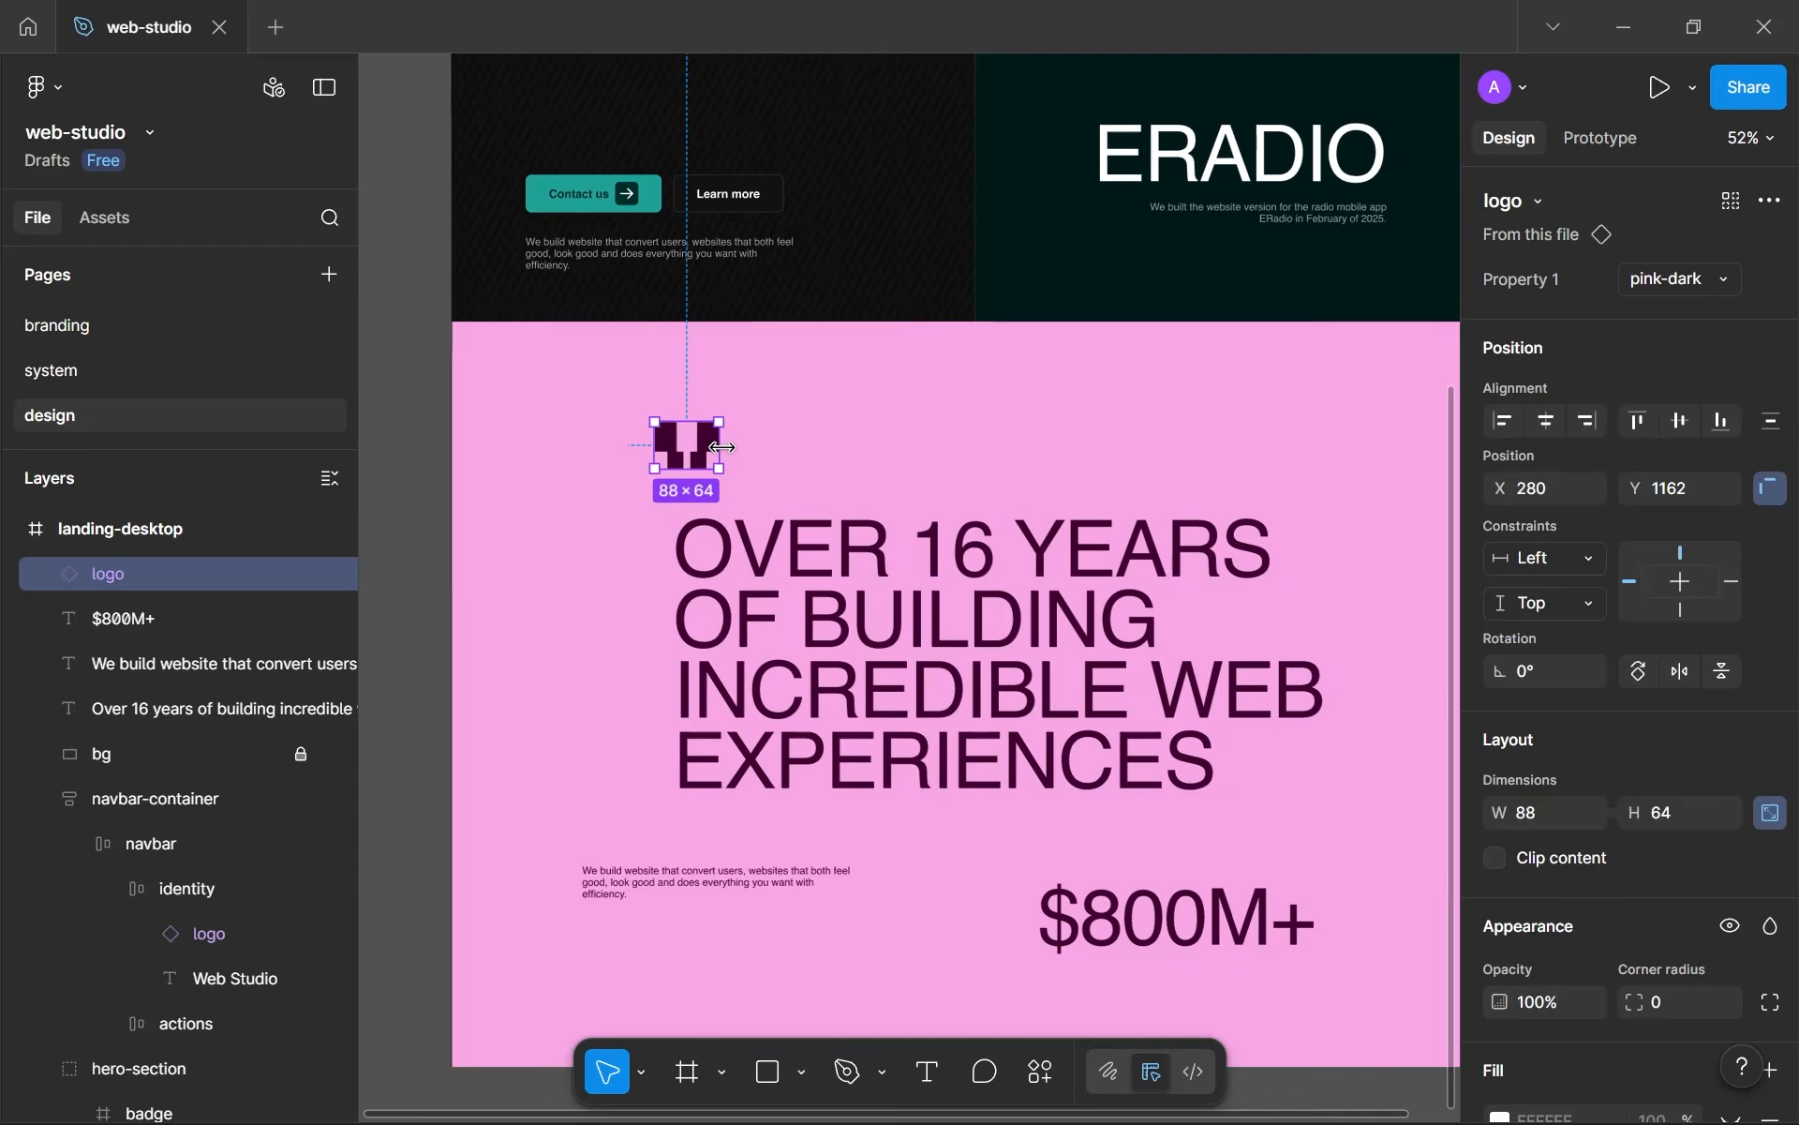
# - Collapse the navbar-container and hero-section groups in the layer list
pyautogui.click(51, 799)
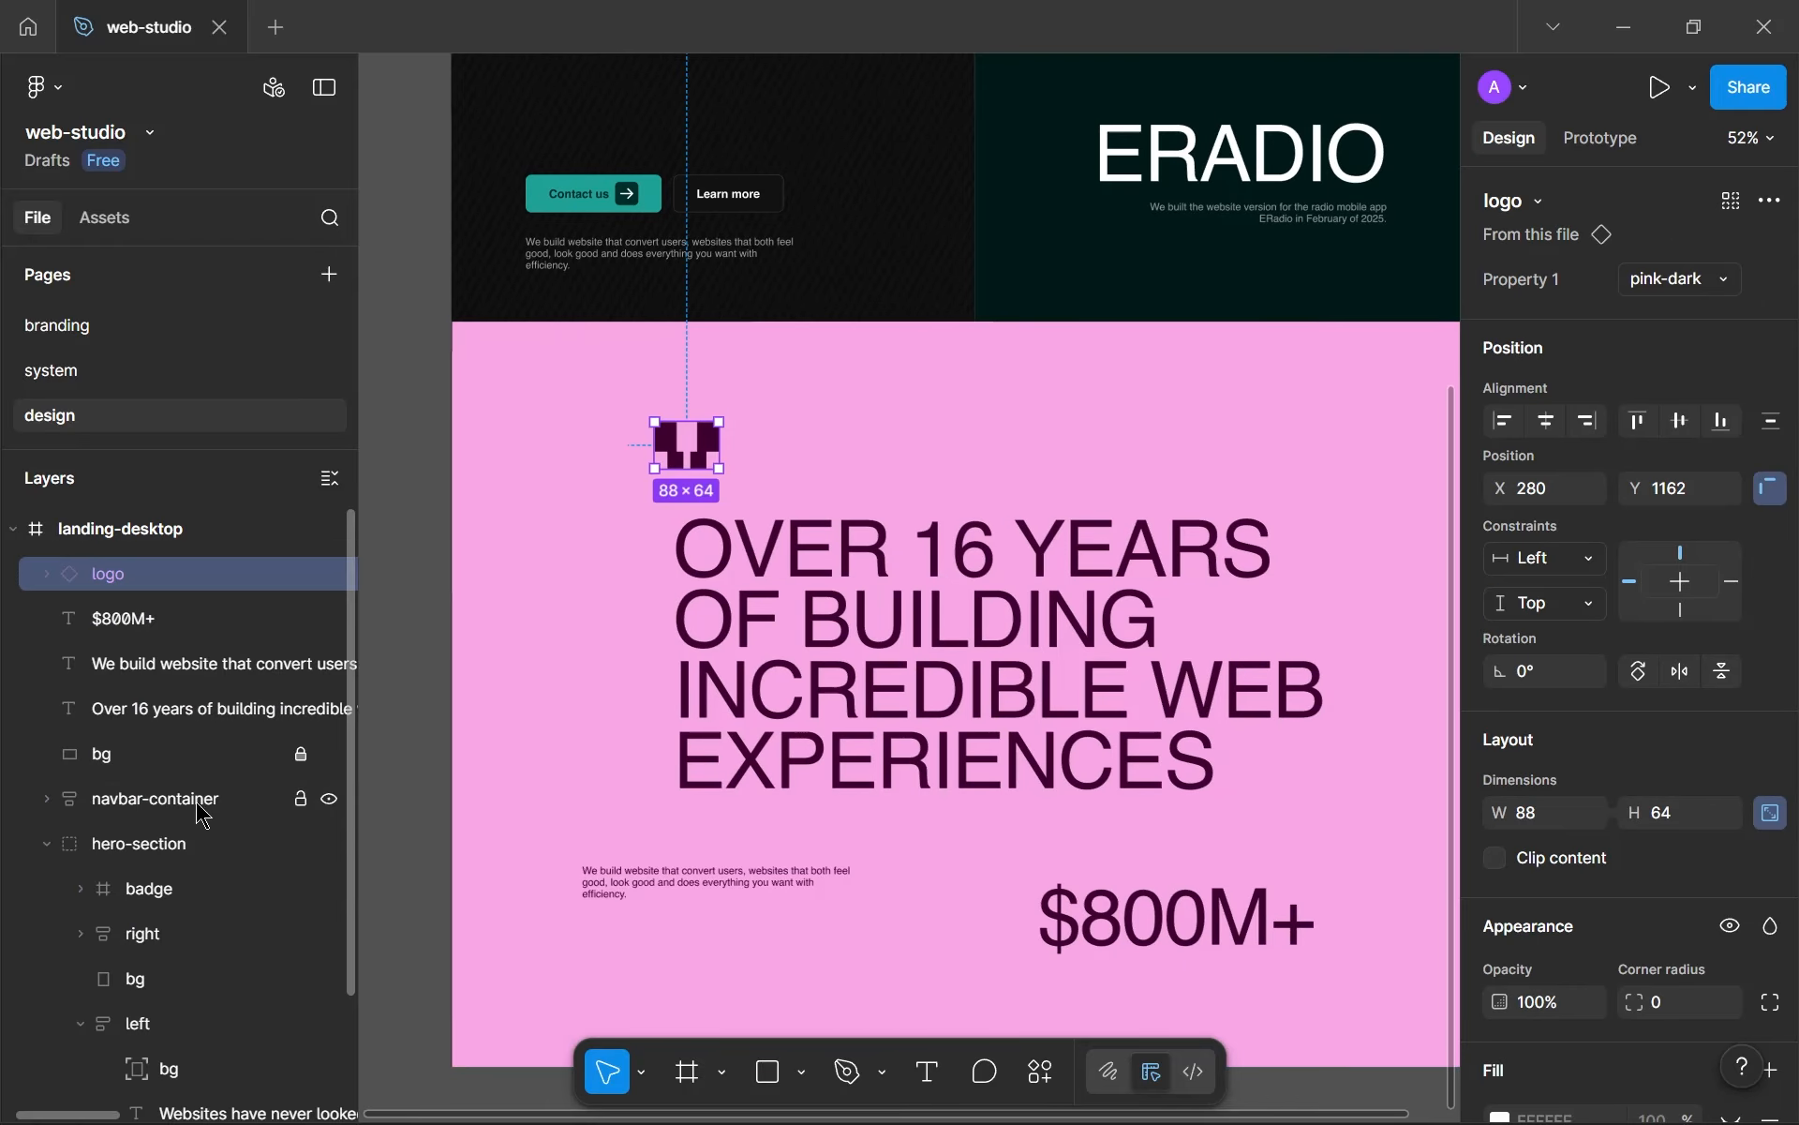
pyautogui.scroll(1, 718, 668)
pyautogui.scroll(-3, 715, 668)
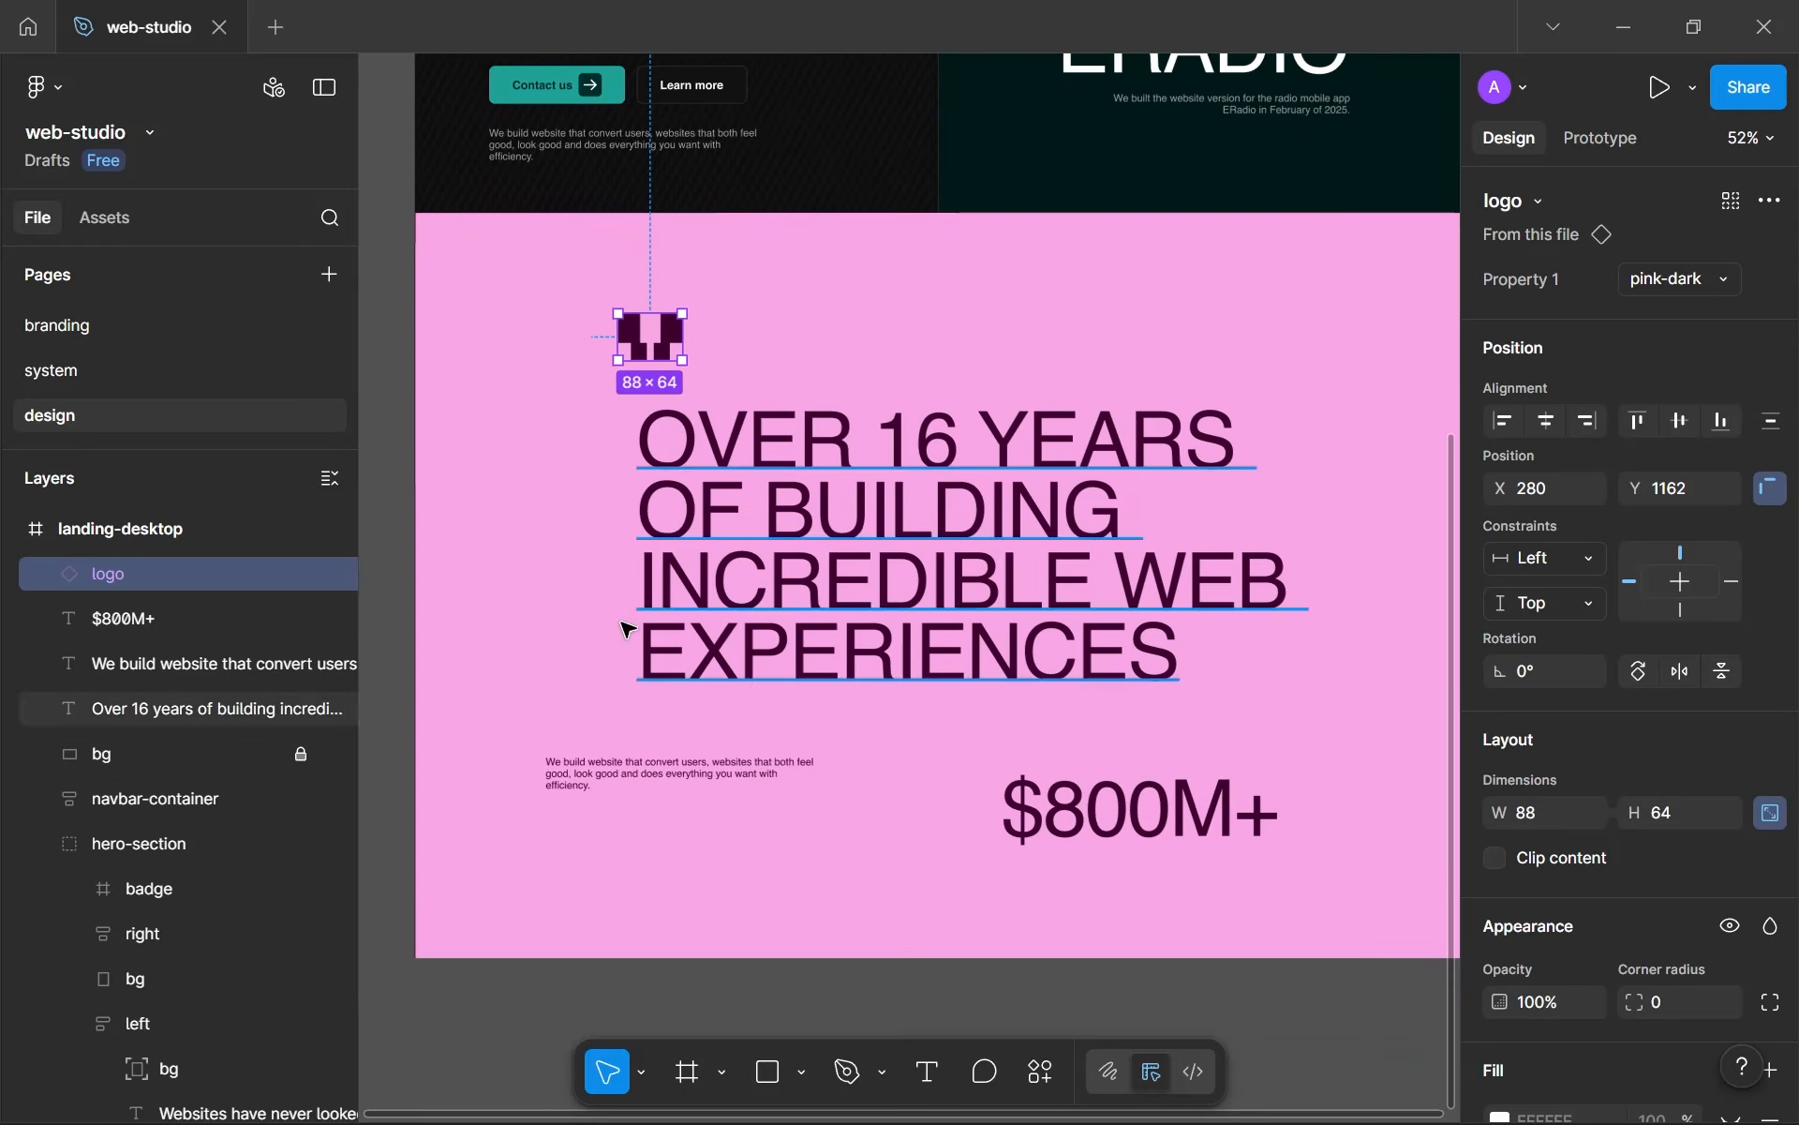
pyautogui.click(42, 845)
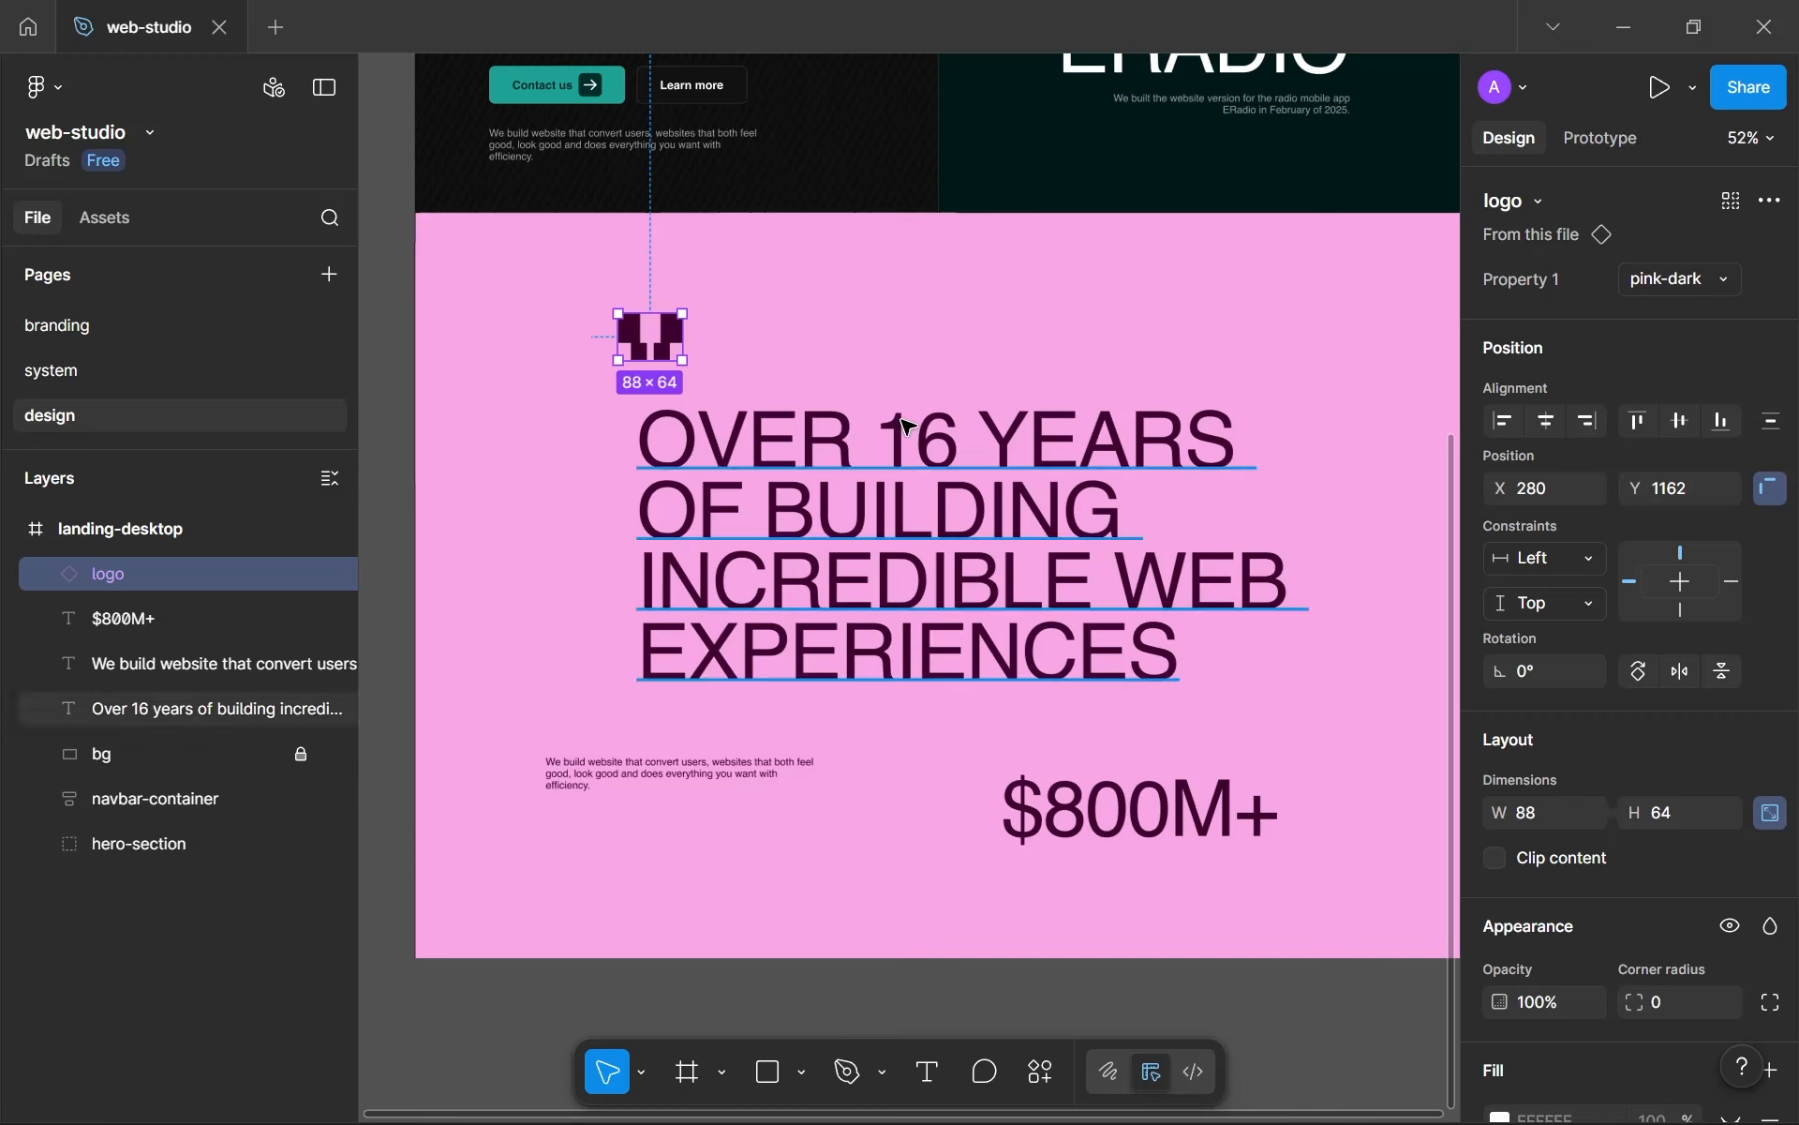
# - Move the dark pink logo into the pink section's upper-left corner at about X 129, Y 1075, and deselect it
pyautogui.scroll(3, 885, 413)
pyautogui.scroll(-2, 929, 419)
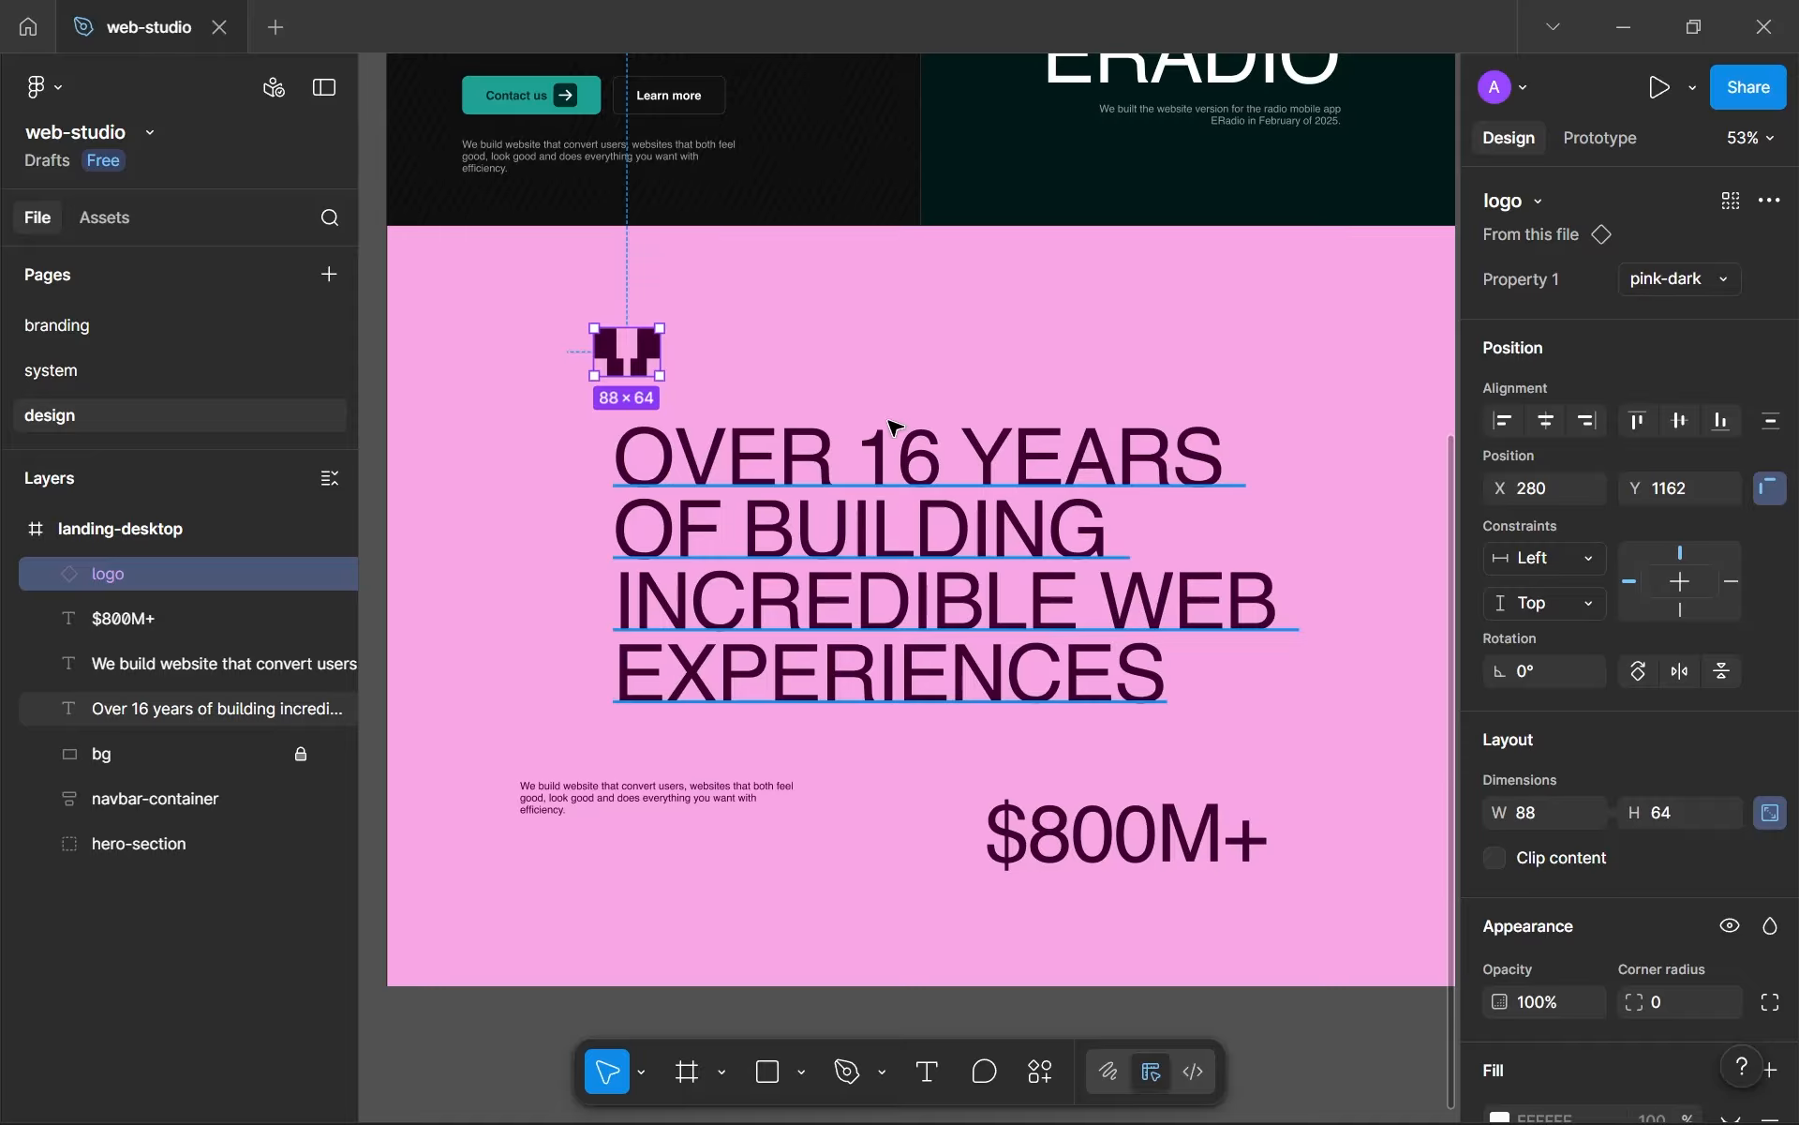
pyautogui.moveTo(614, 333); pyautogui.dragTo(540, 292)
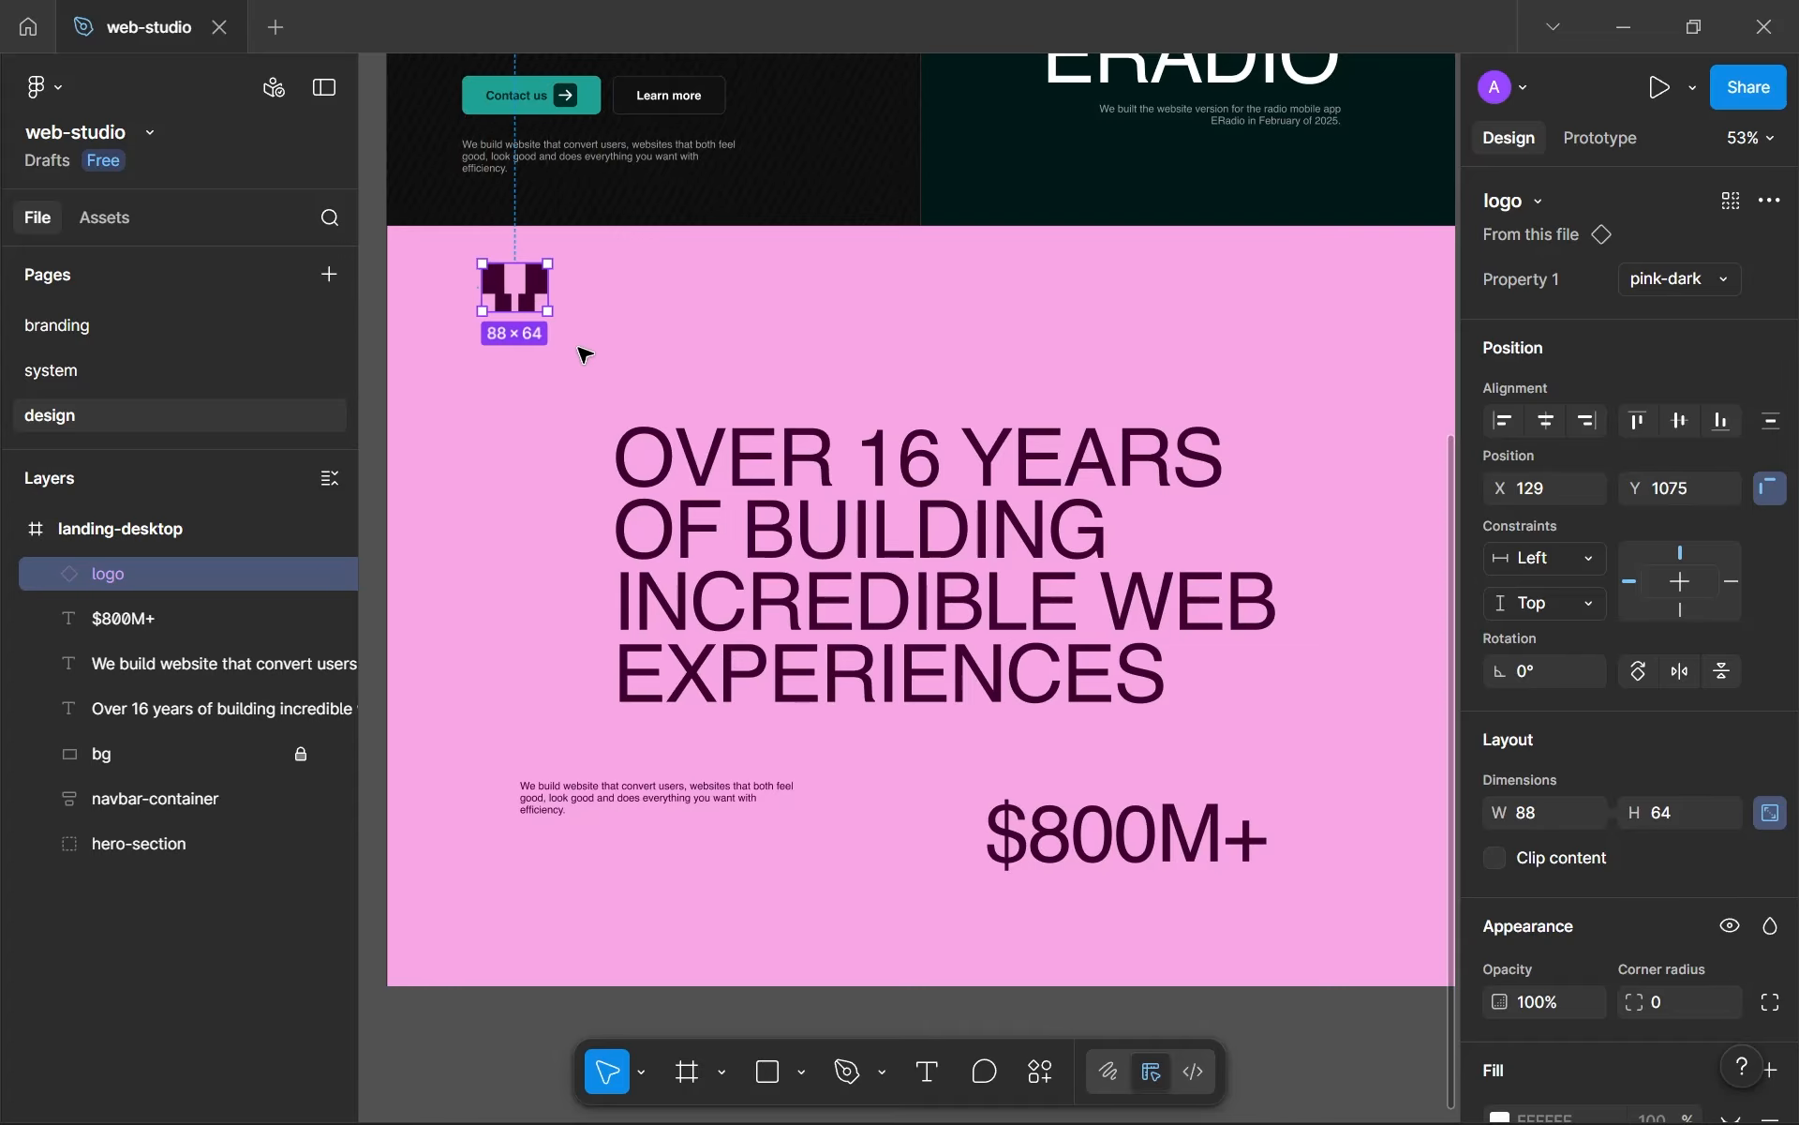
pyautogui.click(644, 377)
# - Examine the landing page's navbar, hero section and pink section to compare the logo's placement and the overall layout
pyautogui.scroll(-5, 685, 373)
pyautogui.moveTo(714, 298); pyautogui.dragTo(872, 446)
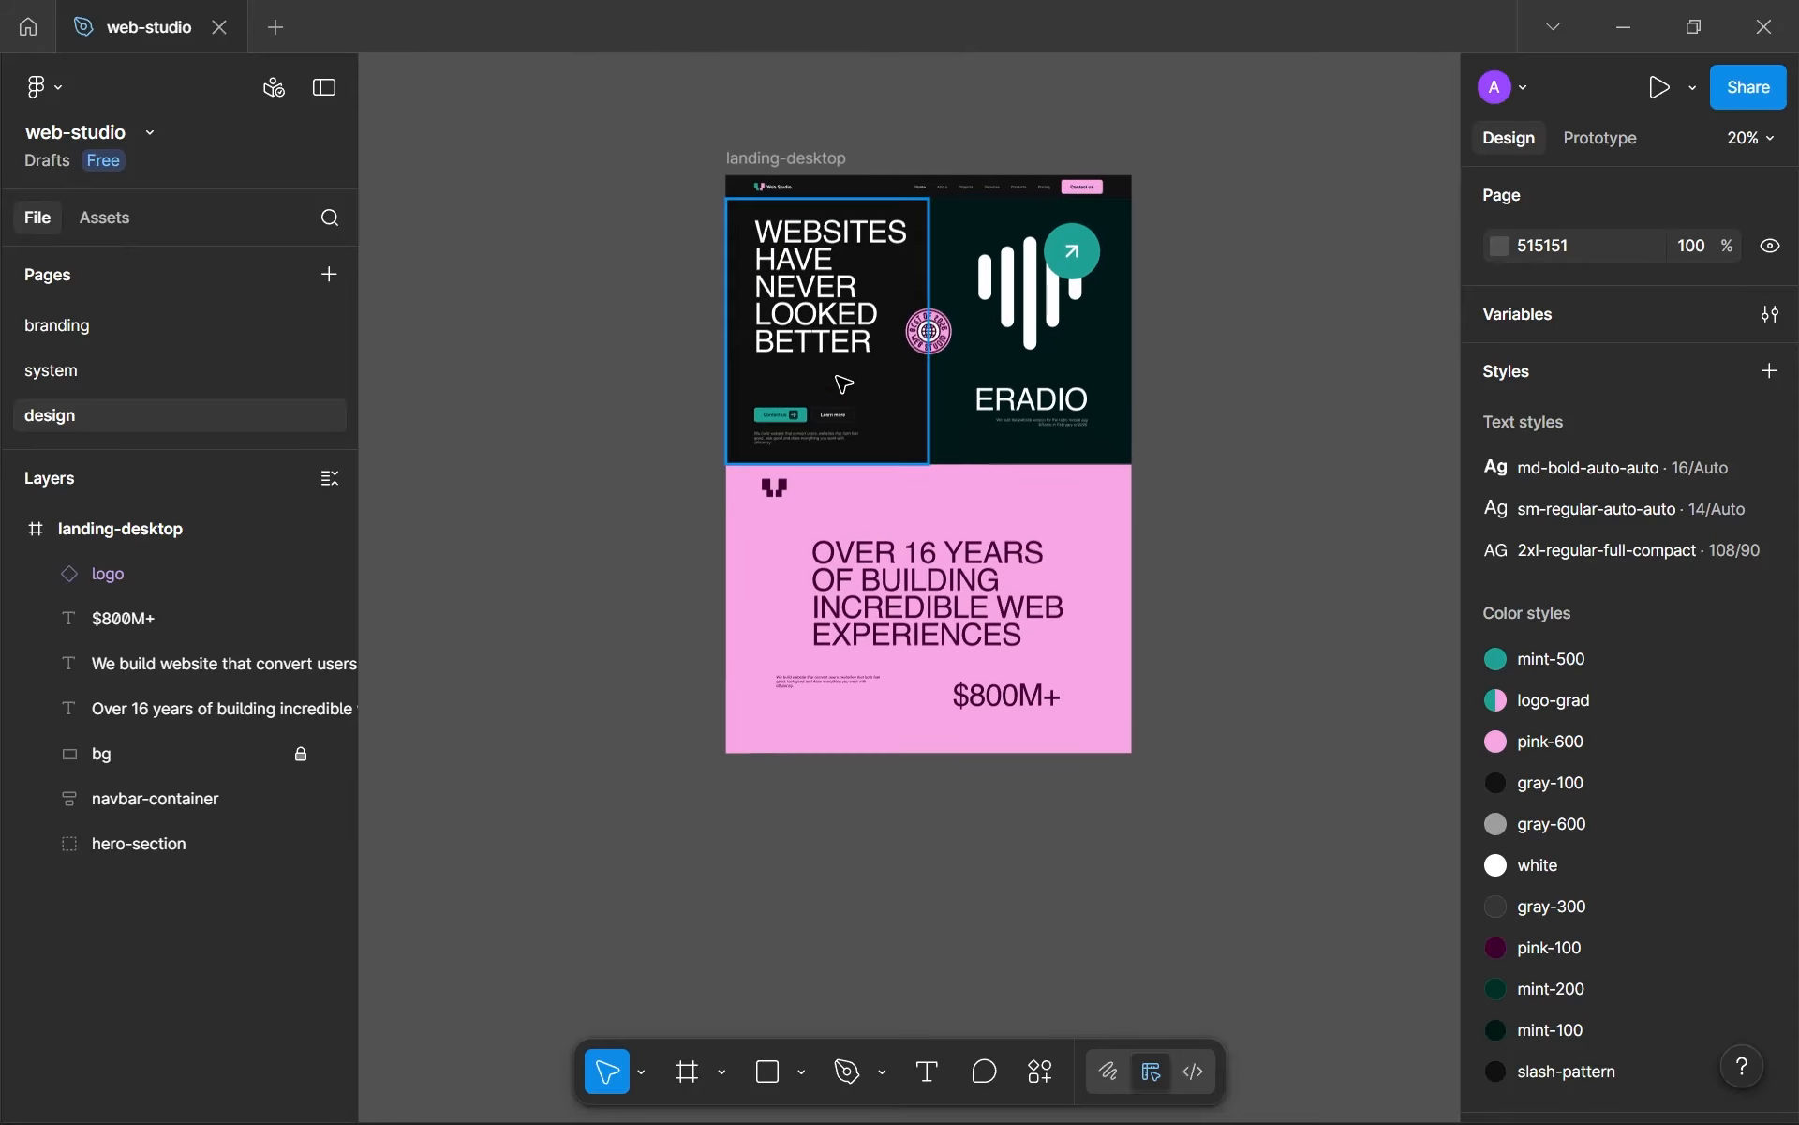
pyautogui.scroll(7, 995, 302)
pyautogui.moveTo(1013, 306); pyautogui.dragTo(1069, 360)
pyautogui.scroll(-3, 1051, 354)
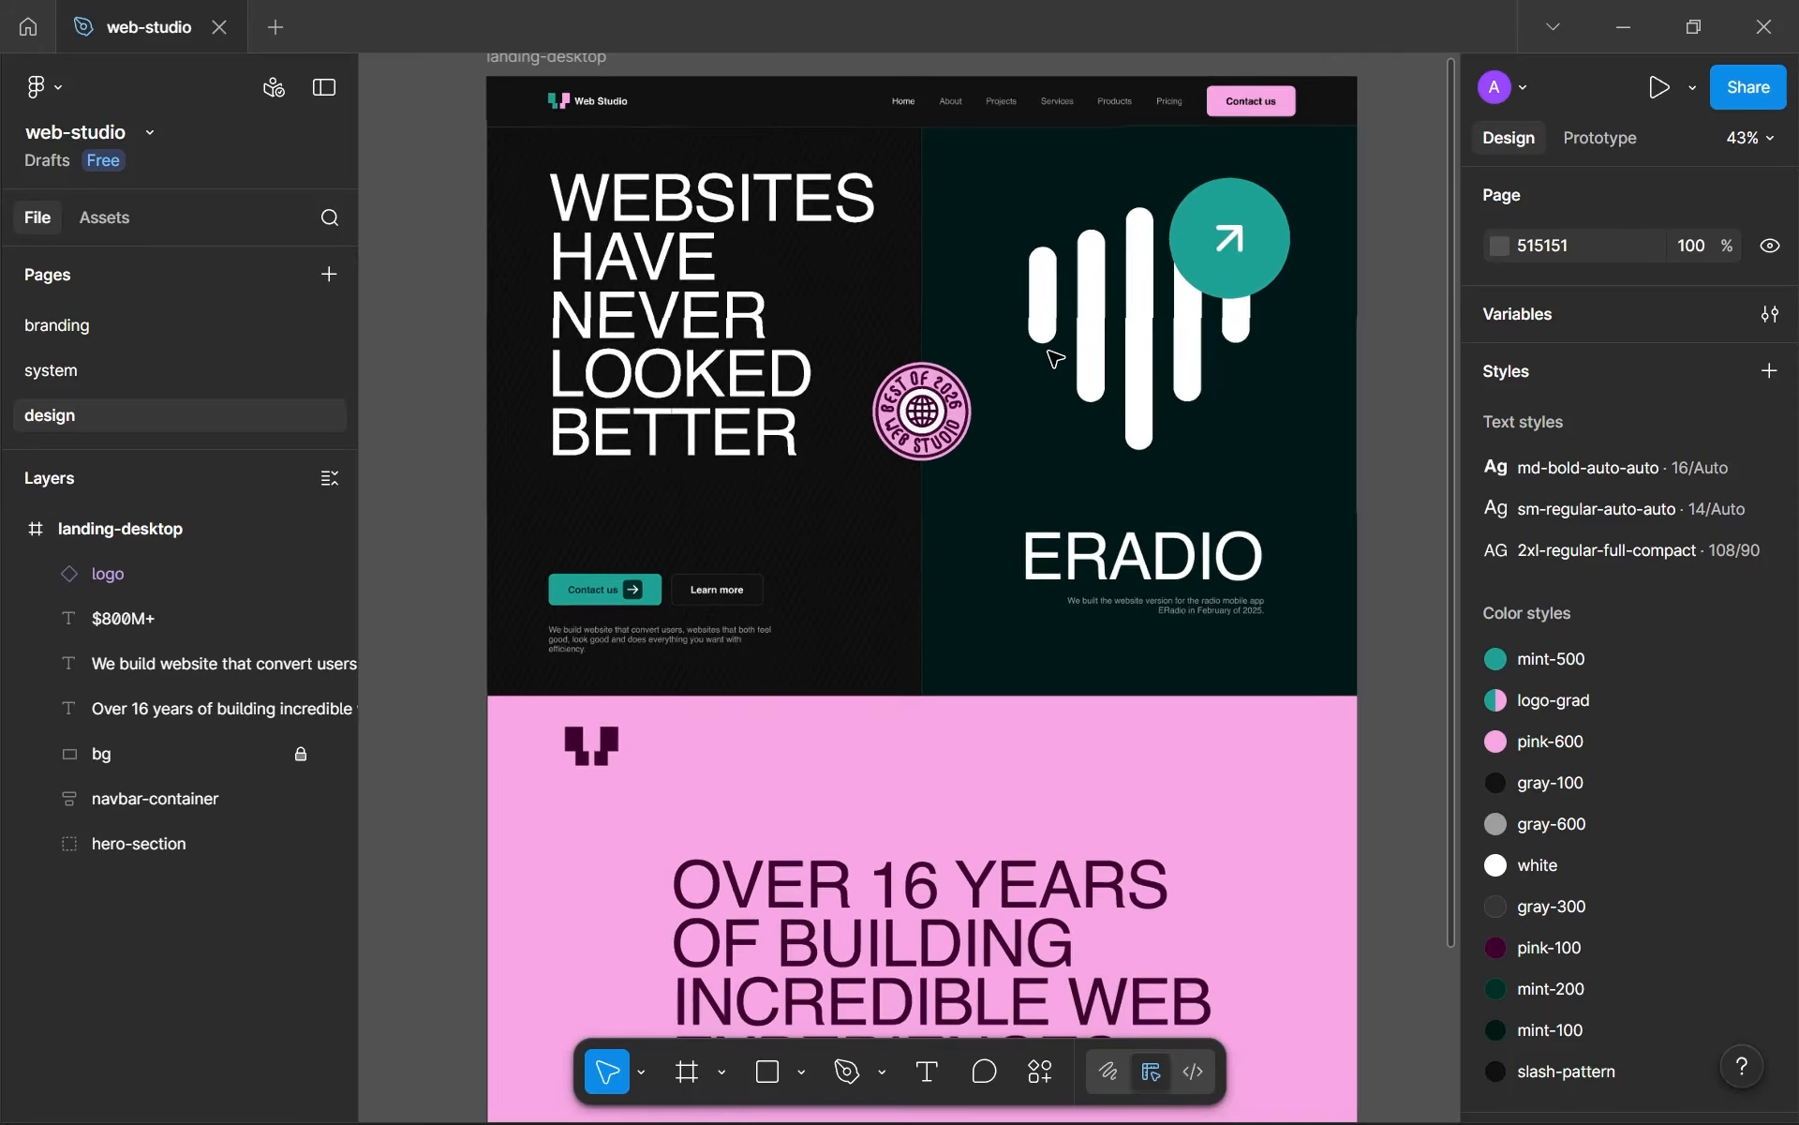
pyautogui.scroll(3, 1055, 357)
pyautogui.scroll(2, 1053, 506)
pyautogui.scroll(-2, 1053, 506)
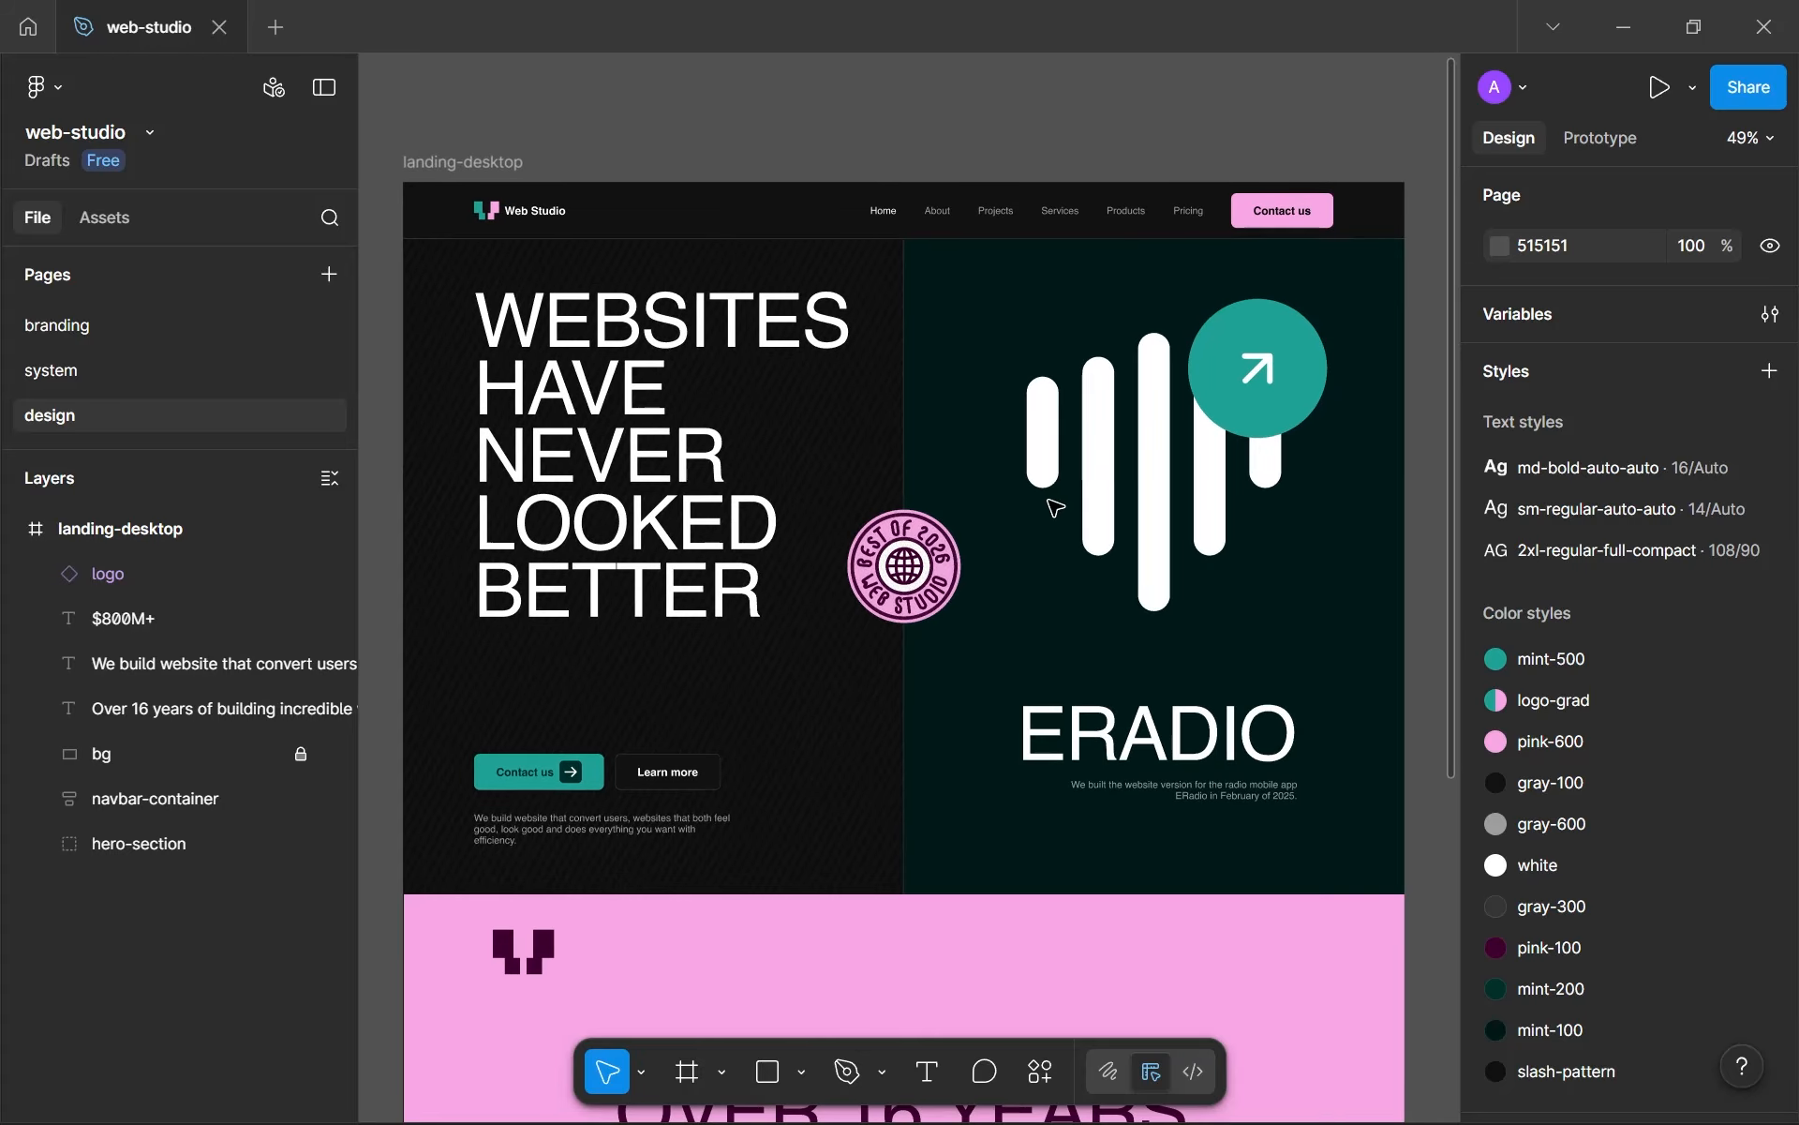
pyautogui.scroll(1, 1055, 507)
pyautogui.click(927, 413)
pyautogui.click(774, 407)
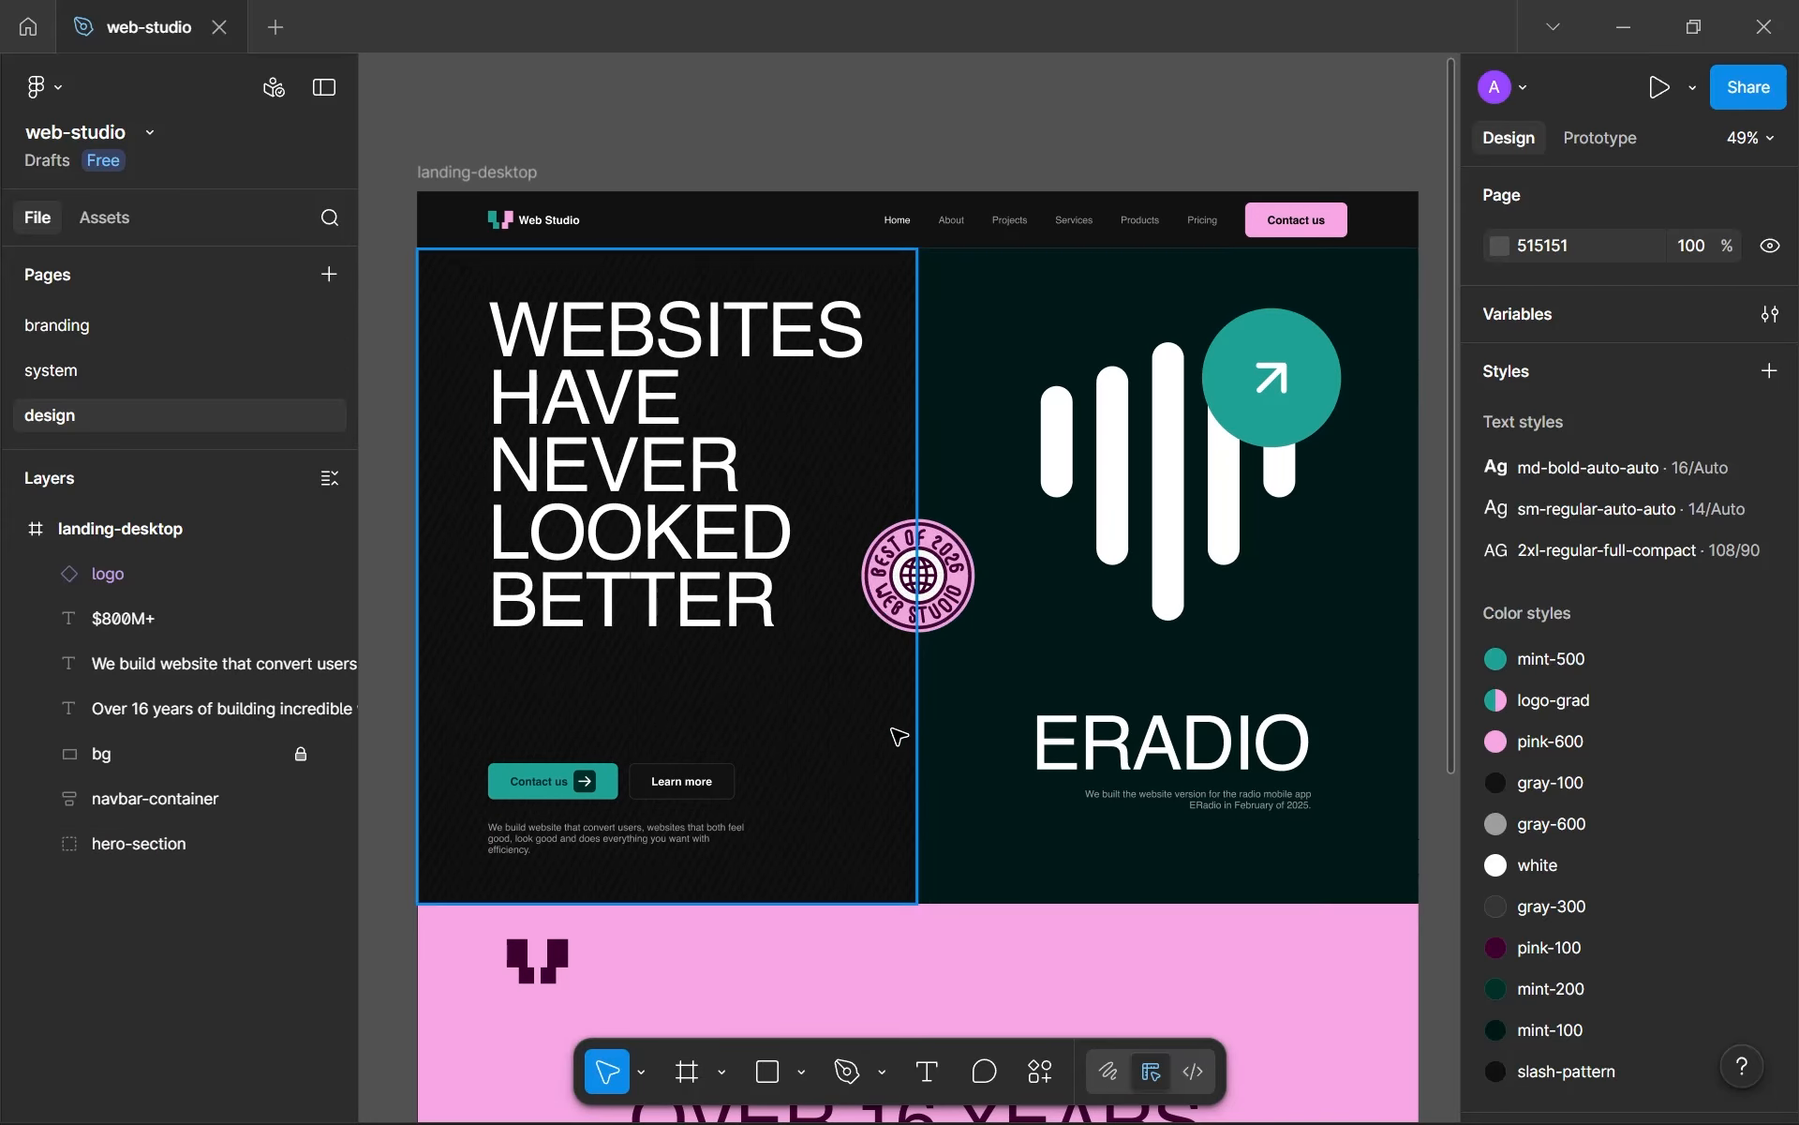
pyautogui.scroll(-3, 897, 736)
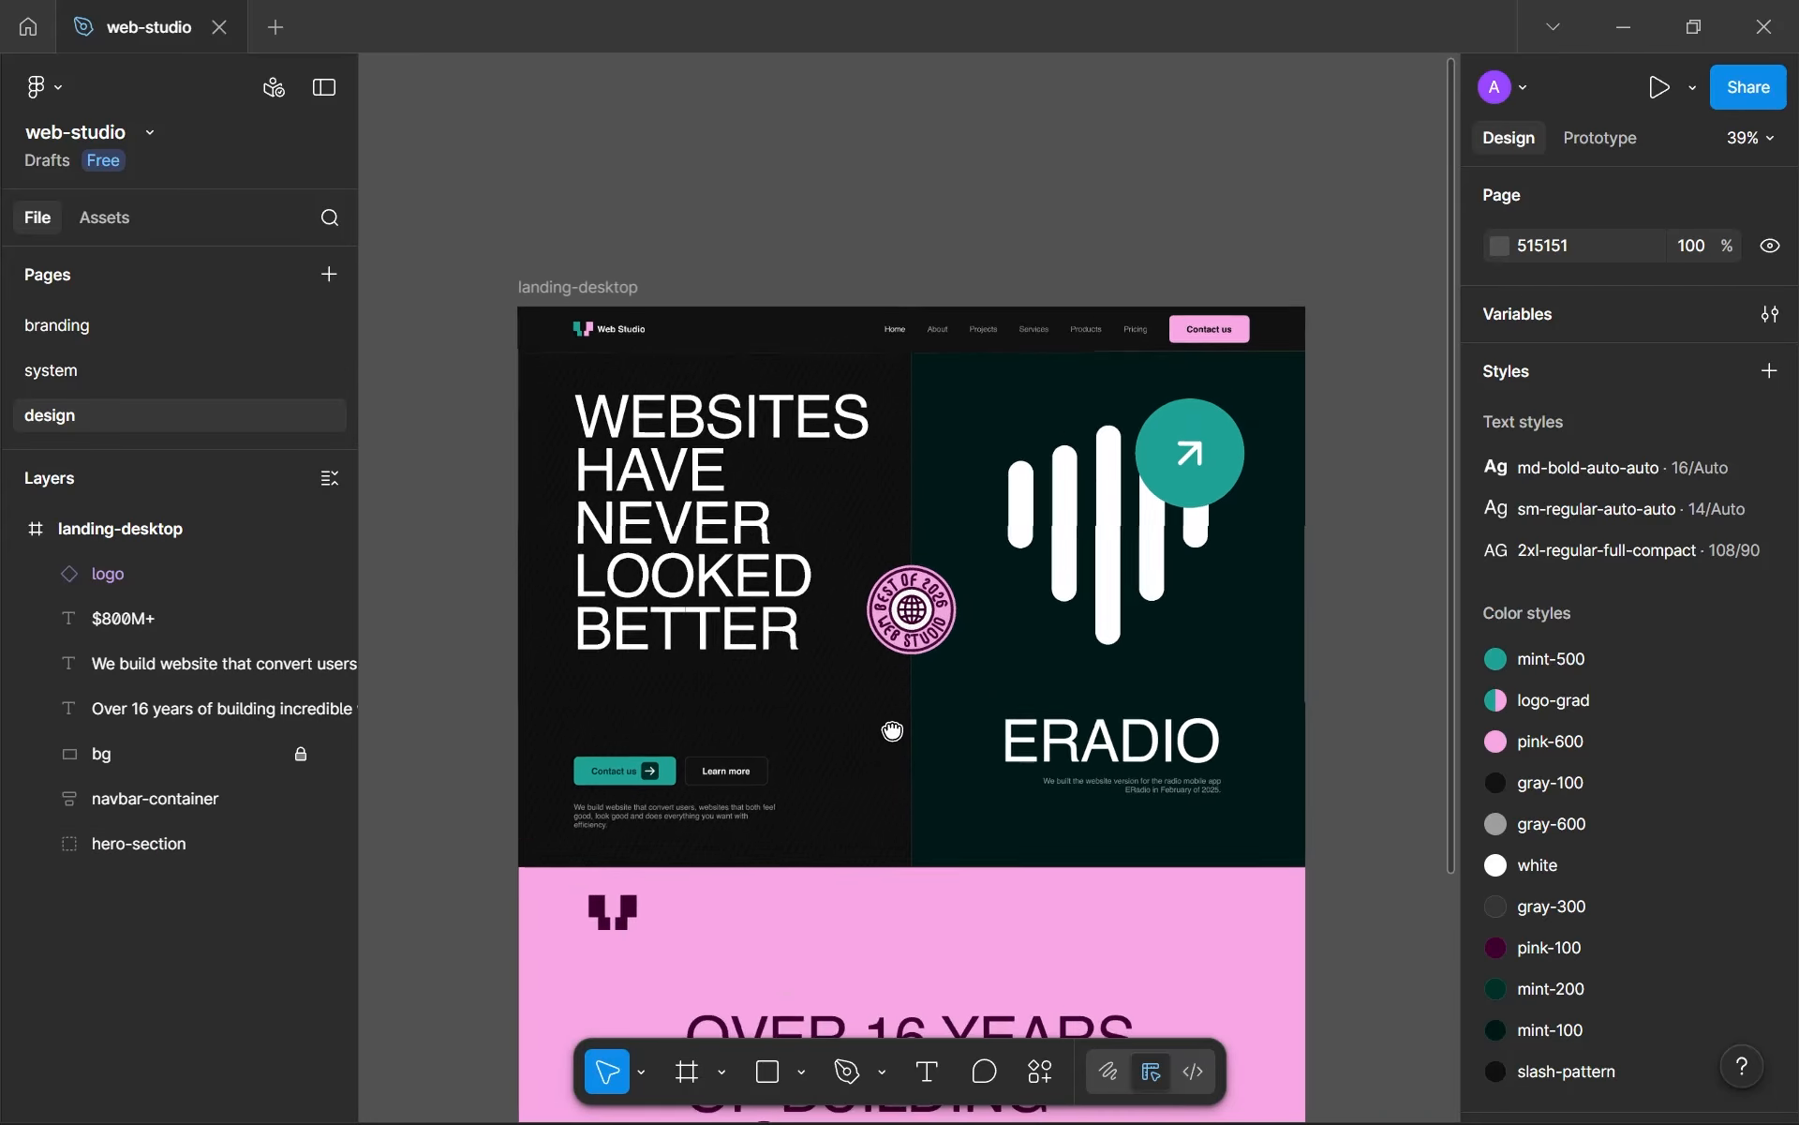
pyautogui.scroll(-3, 815, 506)
pyautogui.keyDown('ctrl'); pyautogui.scroll(5, 596, 142); pyautogui.keyUp('ctrl')
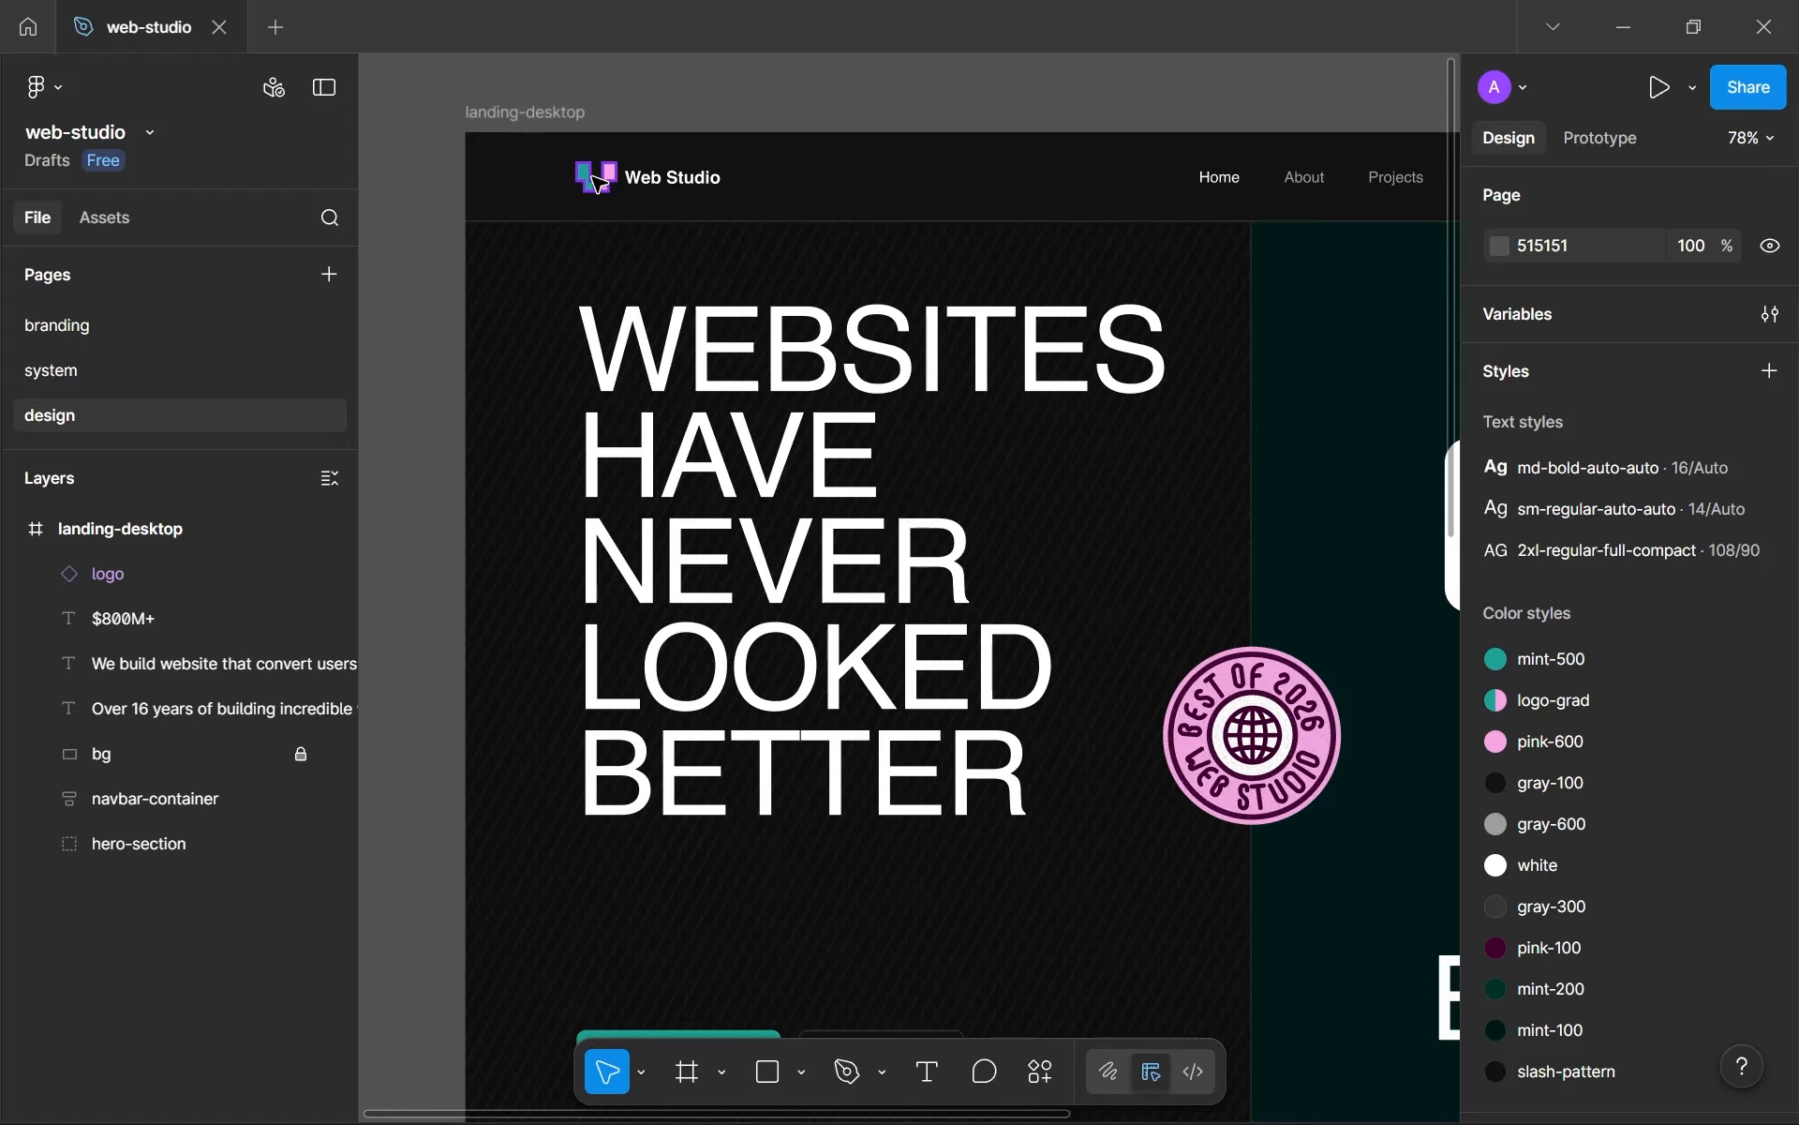
pyautogui.scroll(-5, 647, 253)
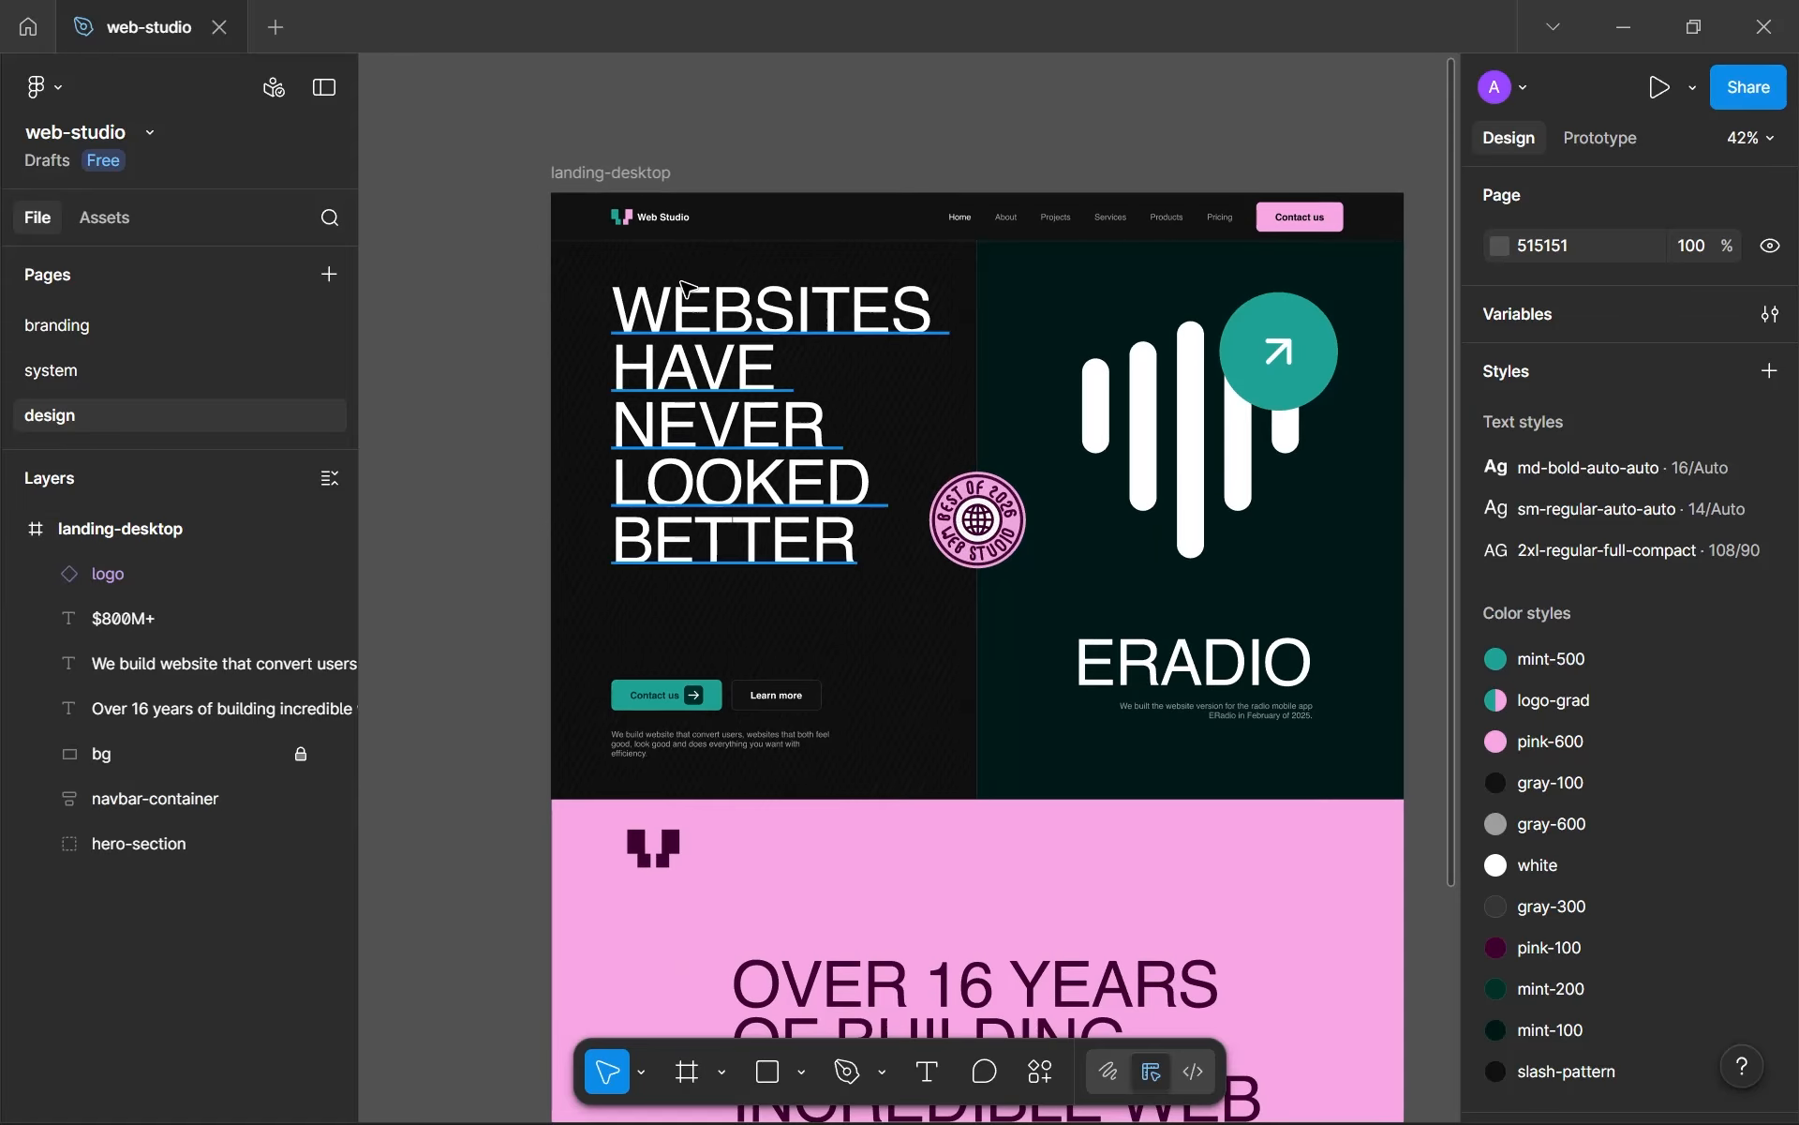
pyautogui.scroll(-1, 755, 353)
pyautogui.scroll(-2, 851, 414)
pyautogui.keyDown('ctrl'); pyautogui.scroll(3, 895, 538); pyautogui.keyUp('ctrl')
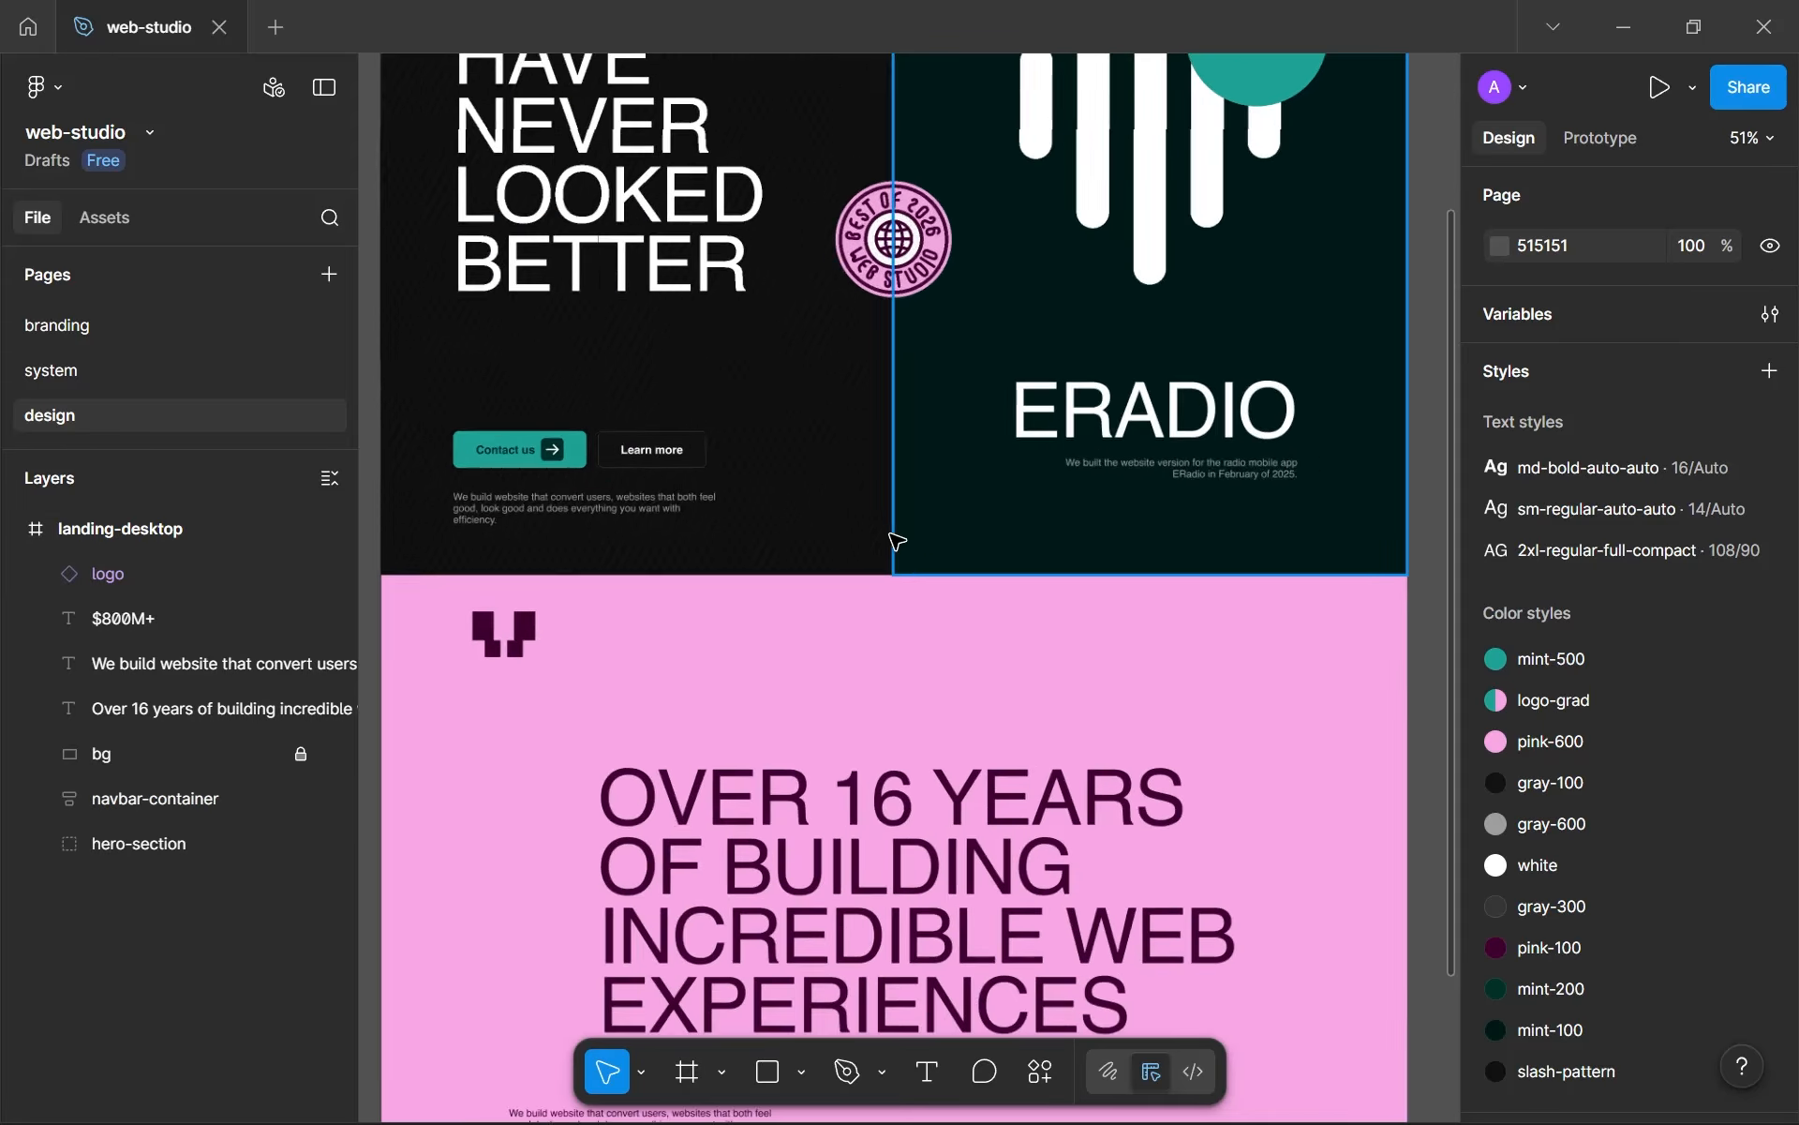
pyautogui.keyDown('ctrl'); pyautogui.scroll(-2, 927, 612); pyautogui.keyUp('ctrl')
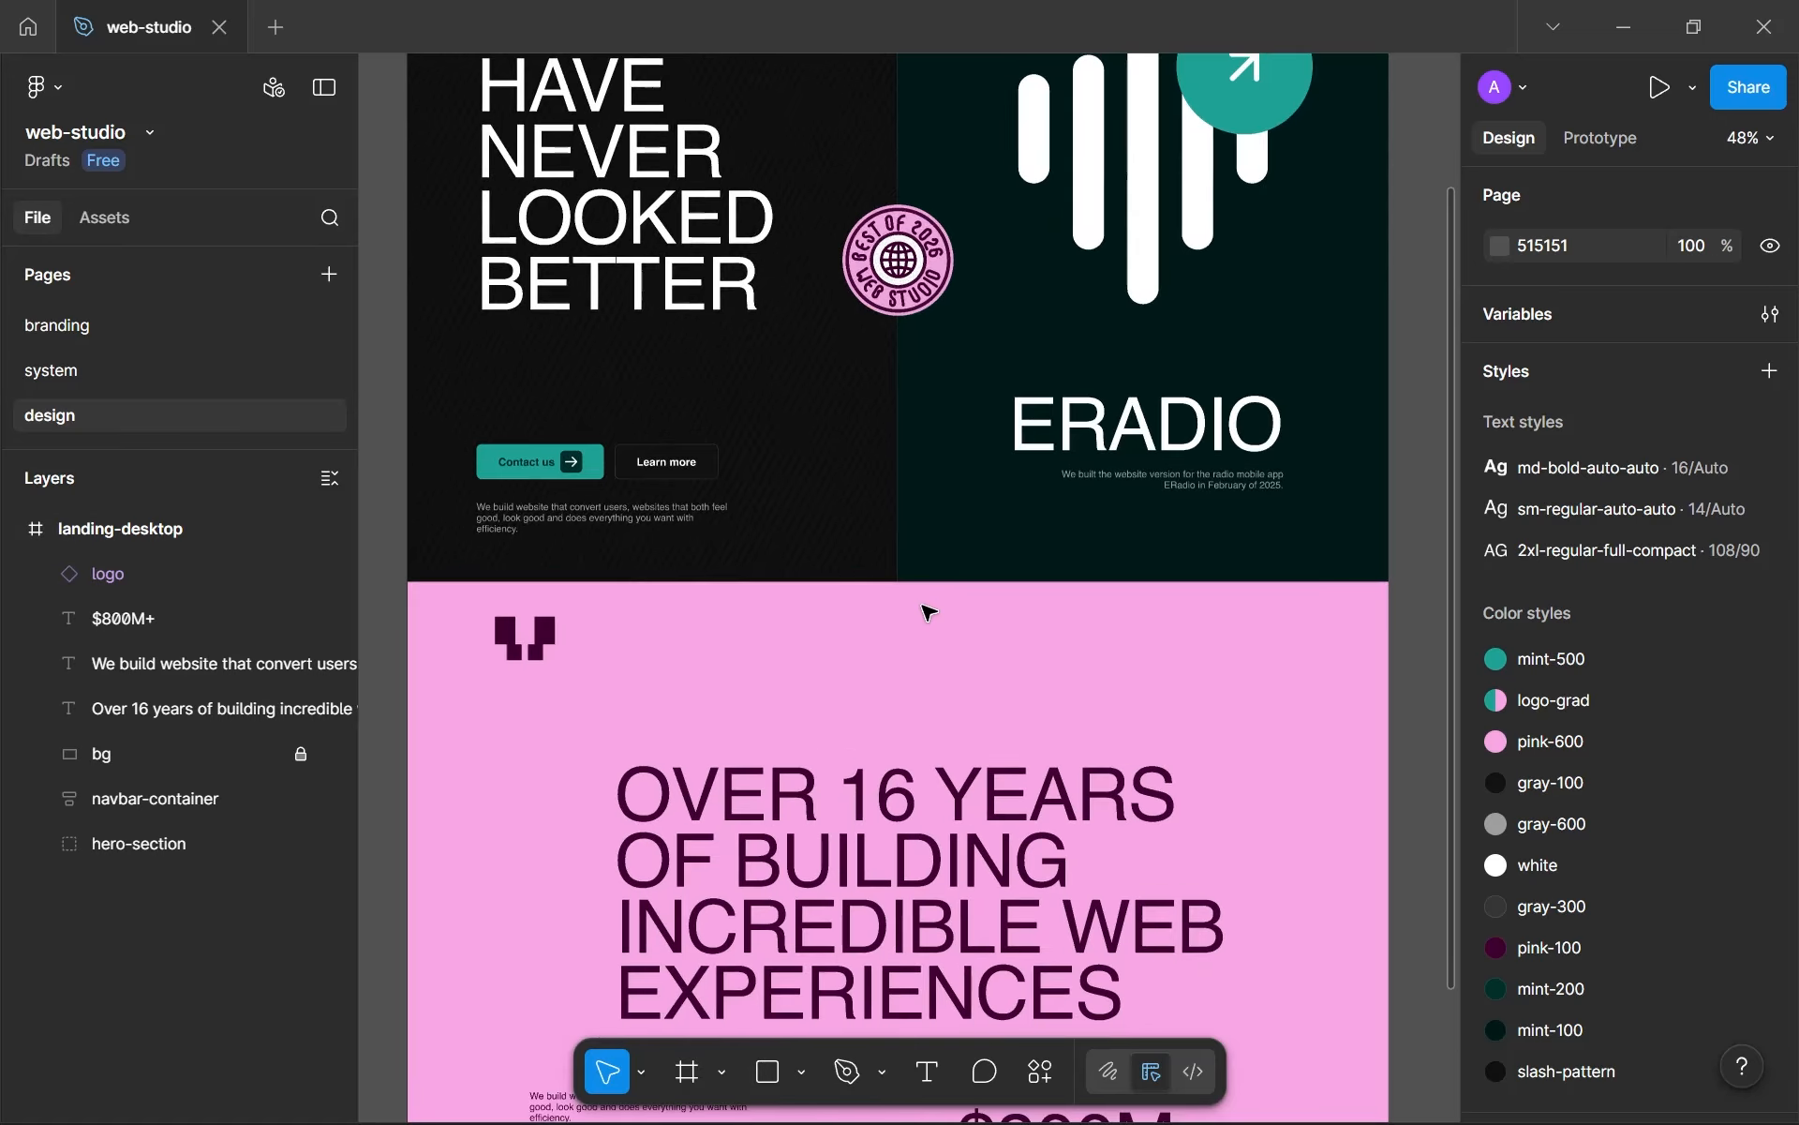
pyautogui.keyDown('ctrl'); pyautogui.scroll(1, 968, 509); pyautogui.keyUp('ctrl')
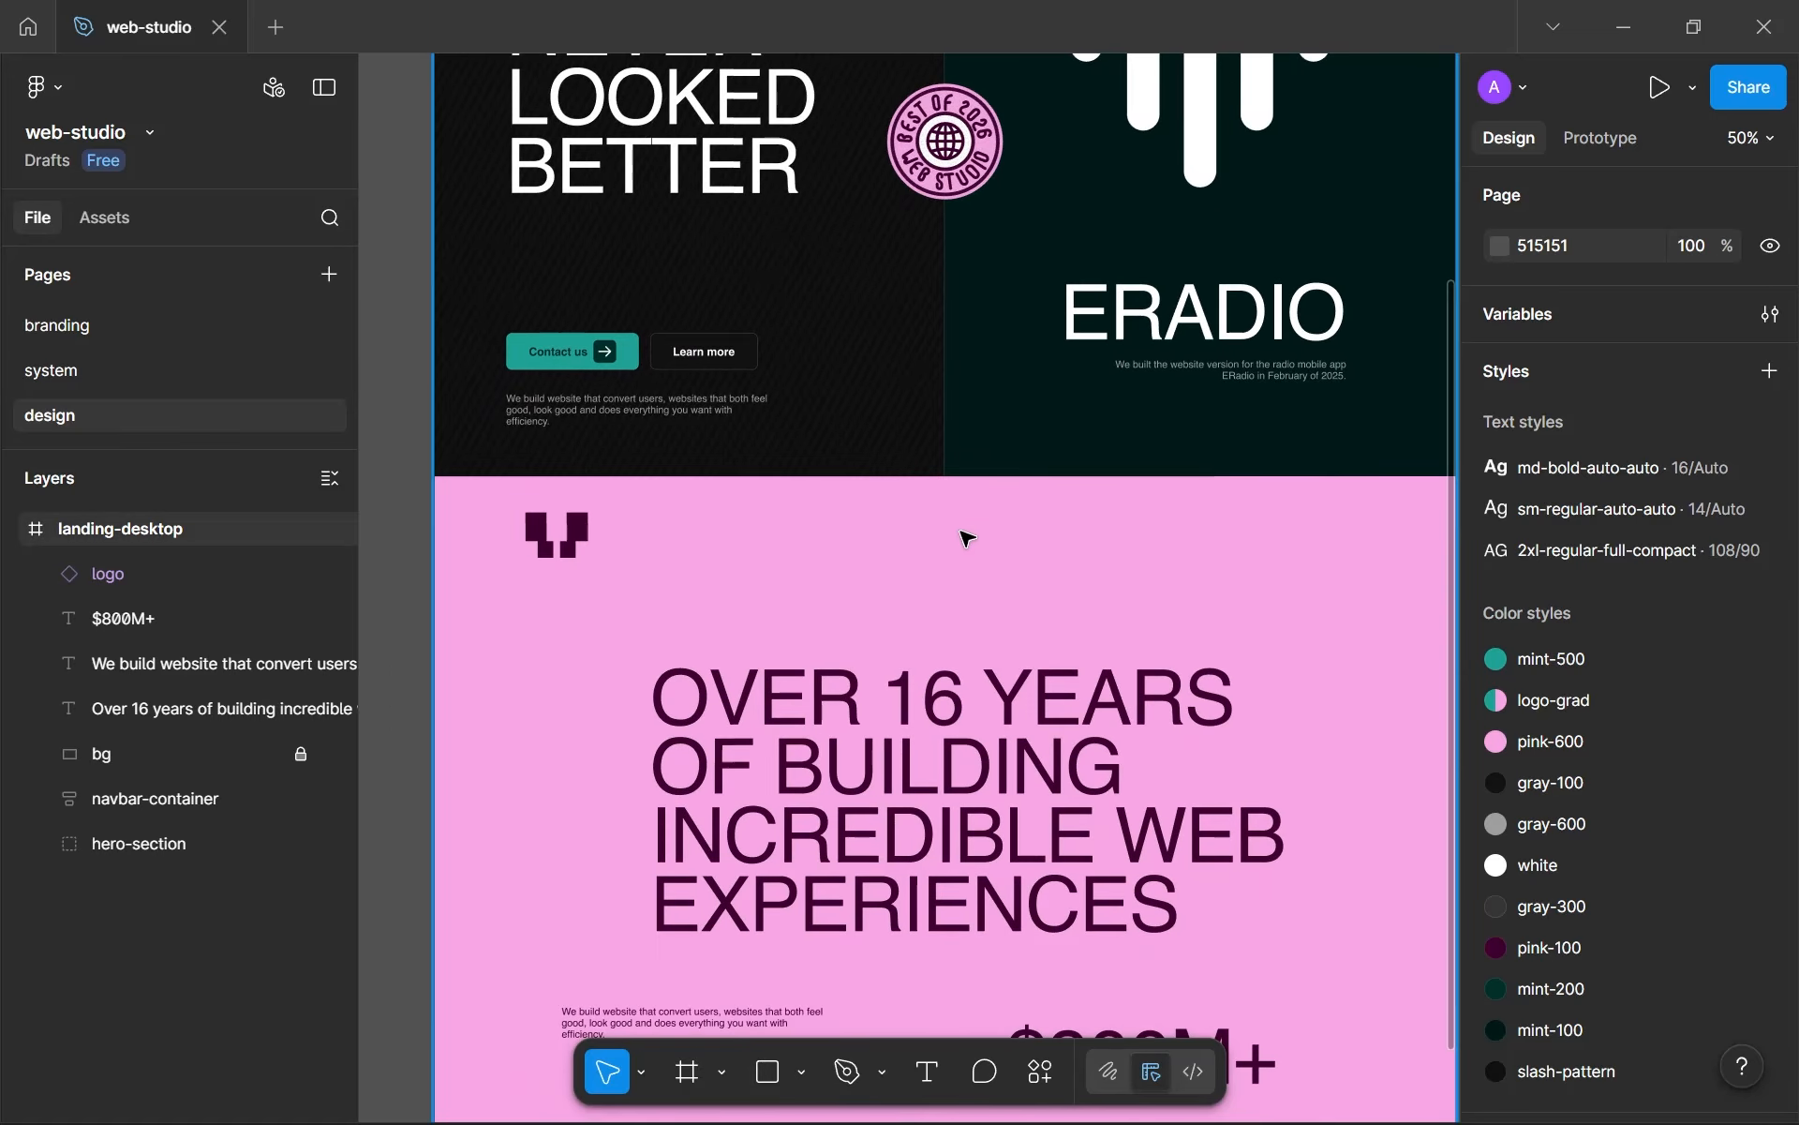
# - Duplicate the hero's "Learn more" button and place the copy near the pink section's top centre at X 660, Y 1086
pyautogui.press('t')
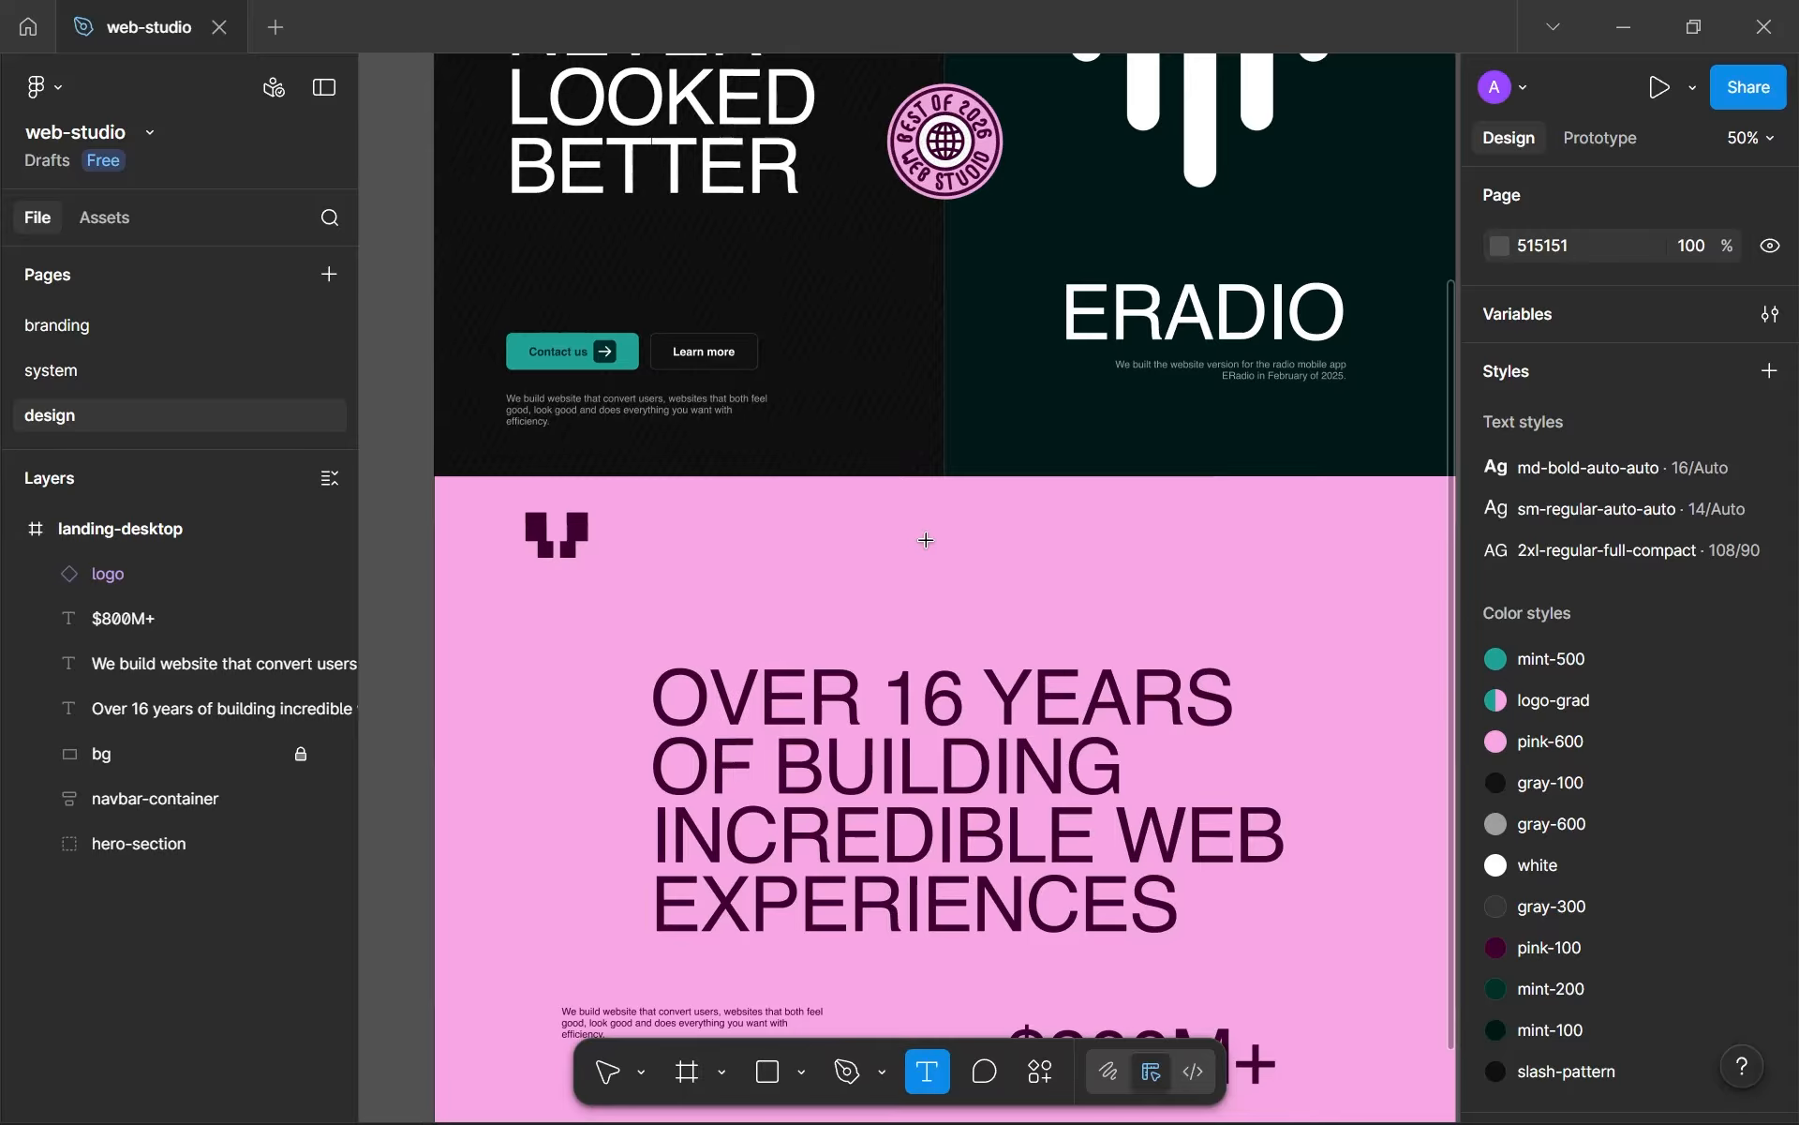
pyautogui.press('v')
pyautogui.keyDown('ctrl'); pyautogui.scroll(2, 622, 333); pyautogui.keyUp('ctrl')
pyautogui.keyDown('ctrl'); pyautogui.scroll(-3, 614, 374); pyautogui.keyUp('ctrl')
pyautogui.keyDown('ctrl'); pyautogui.scroll(1, 614, 375); pyautogui.keyUp('ctrl')
pyautogui.keyDown('ctrl'); pyautogui.click(630, 352); pyautogui.keyUp('ctrl')
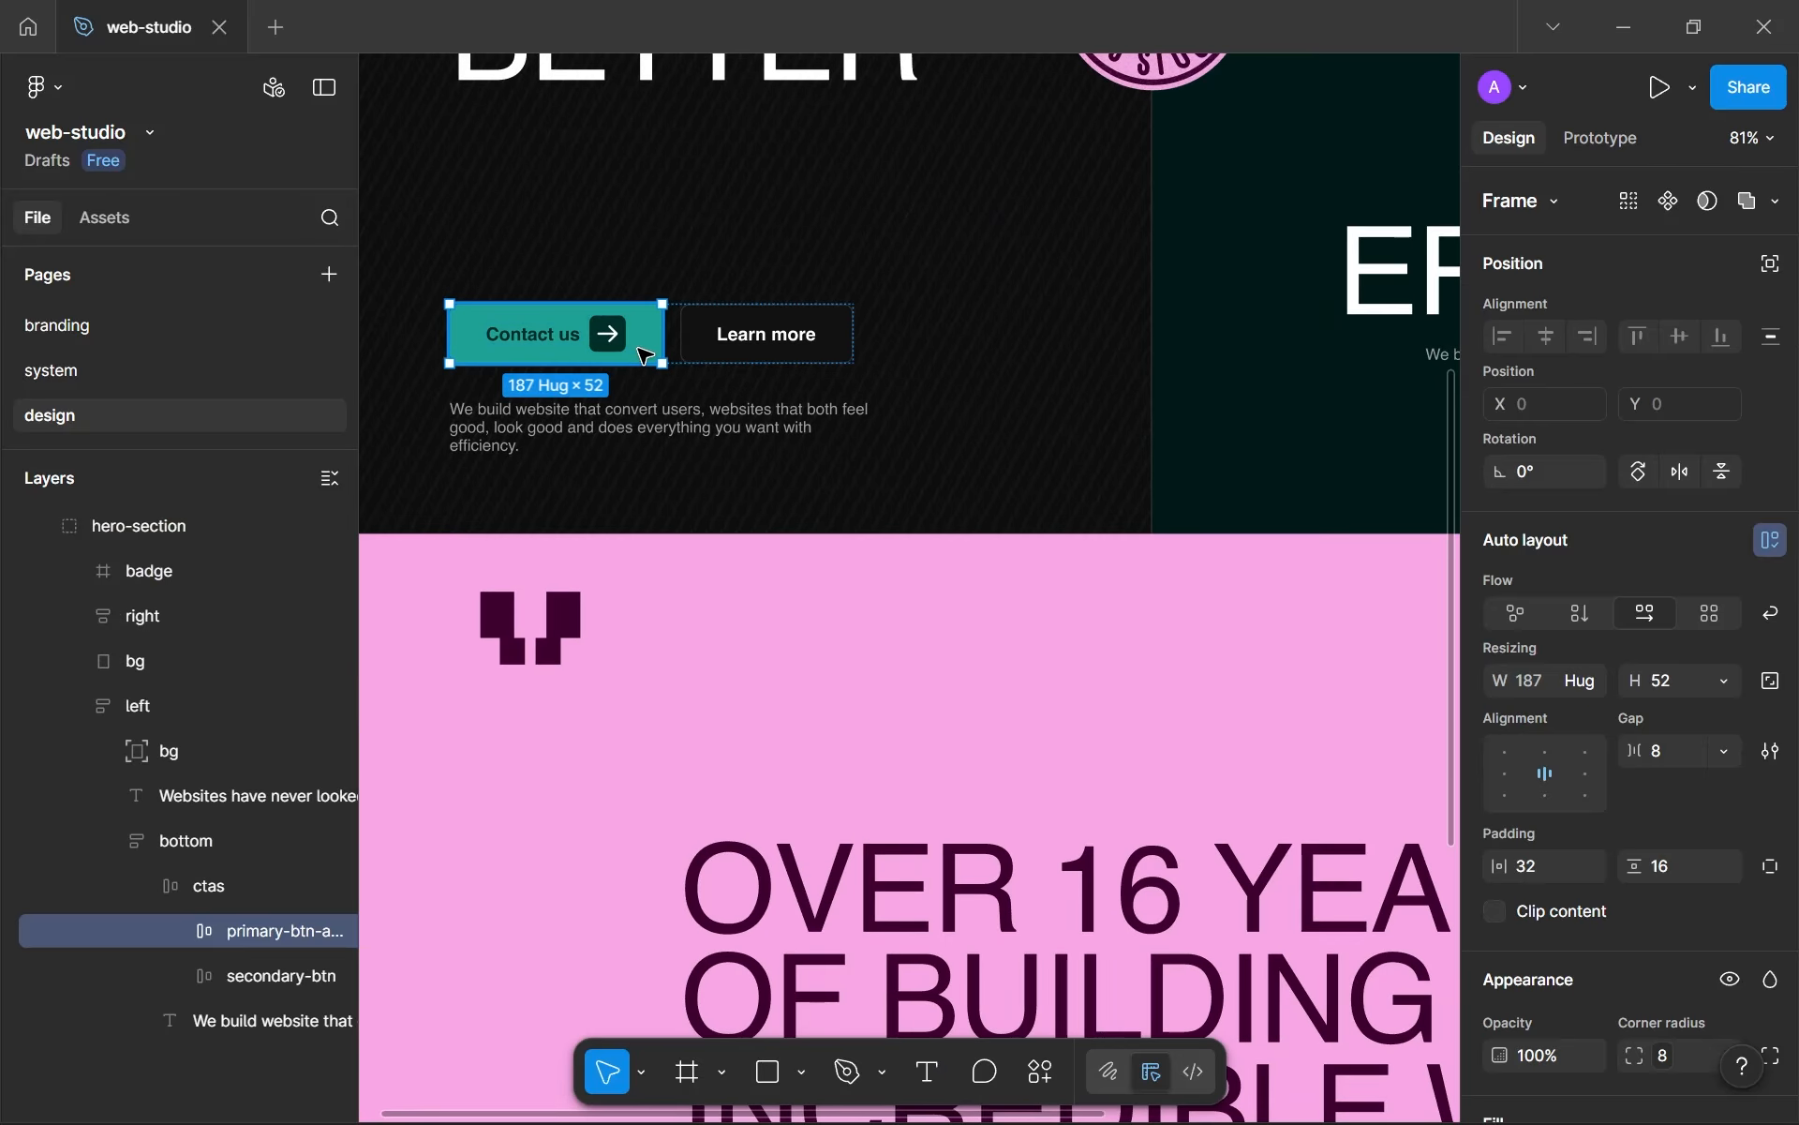
pyautogui.keyDown('ctrl'); pyautogui.scroll(-1, 673, 343); pyautogui.keyUp('ctrl')
pyautogui.click(681, 352)
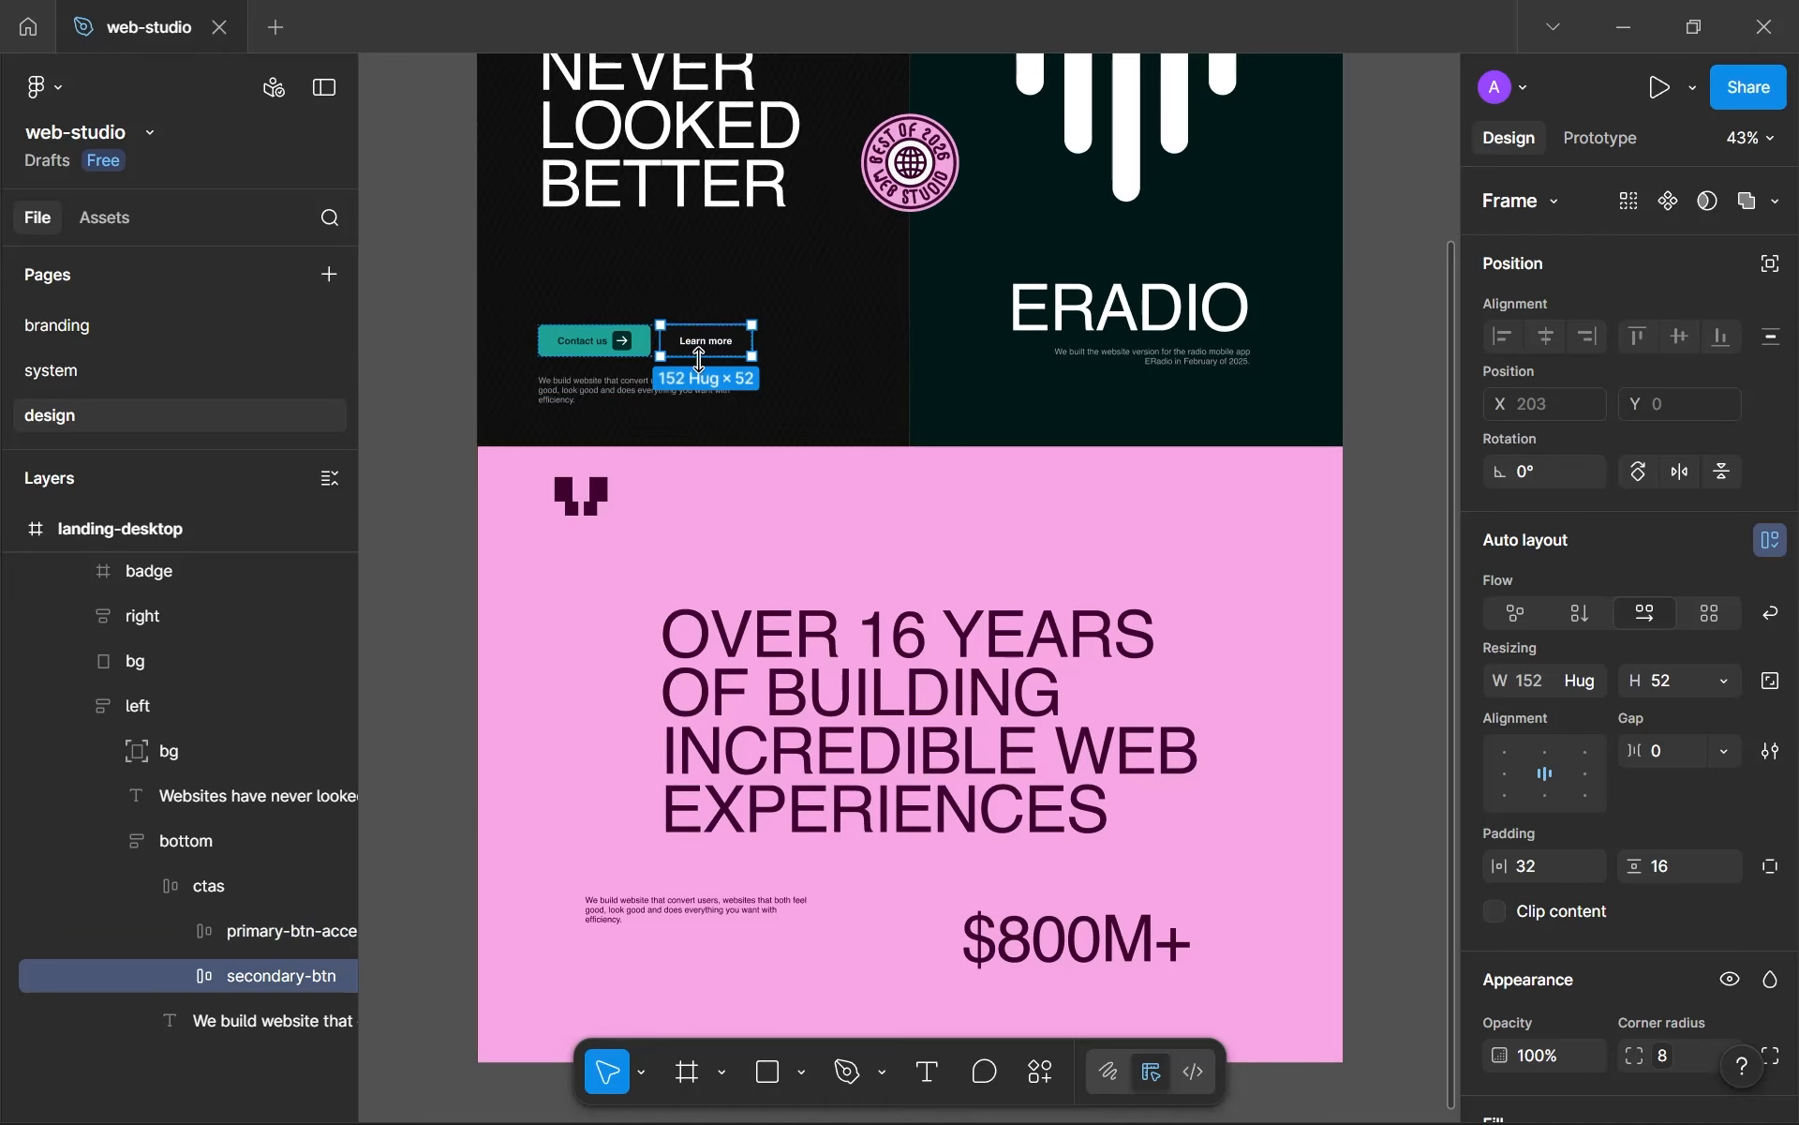
pyautogui.hotkey('ctrl', 'd')
pyautogui.moveTo(808, 351); pyautogui.dragTo(980, 507)
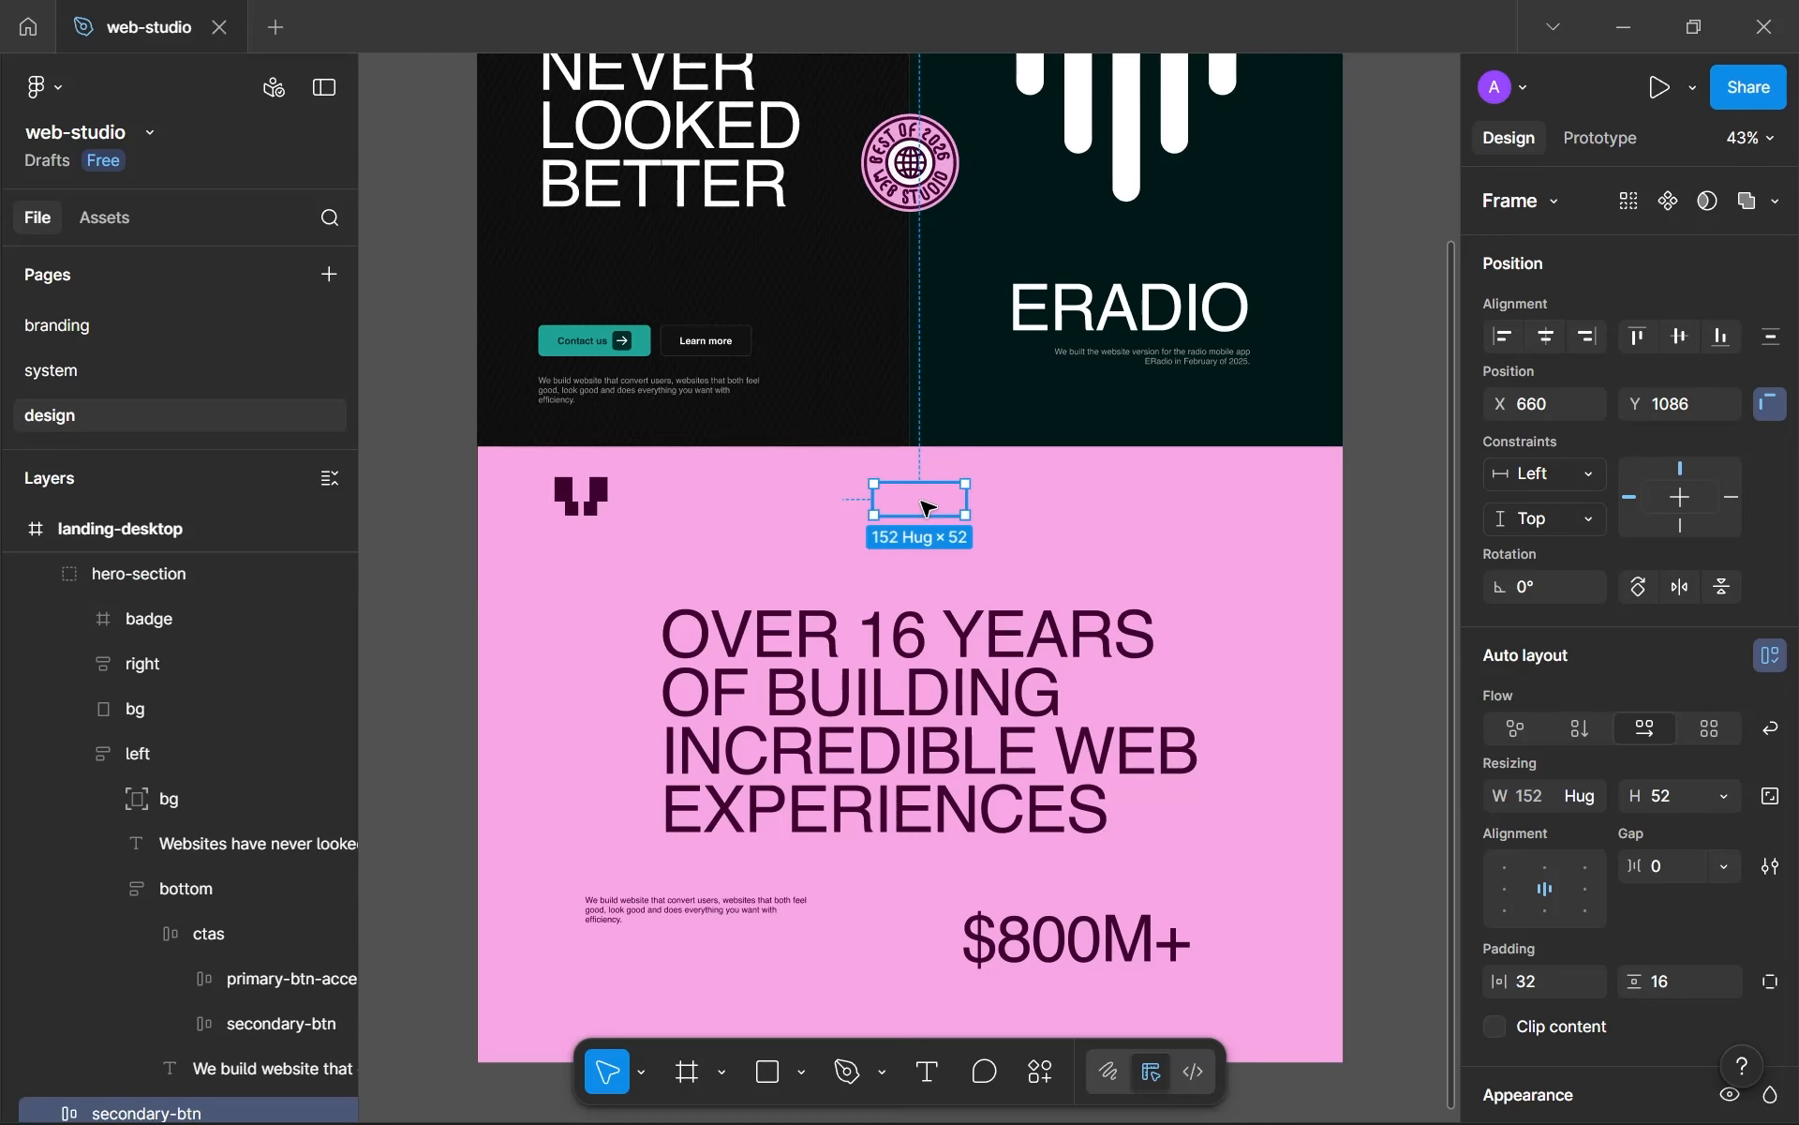
# - Apply the corner-full radius variable (9999) to the copied "Learn more" button
pyautogui.keyDown('ctrl'); pyautogui.scroll(4, 926, 508); pyautogui.keyUp('ctrl')
pyautogui.keyDown('ctrl'); pyautogui.scroll(4, 926, 508); pyautogui.keyUp('ctrl')
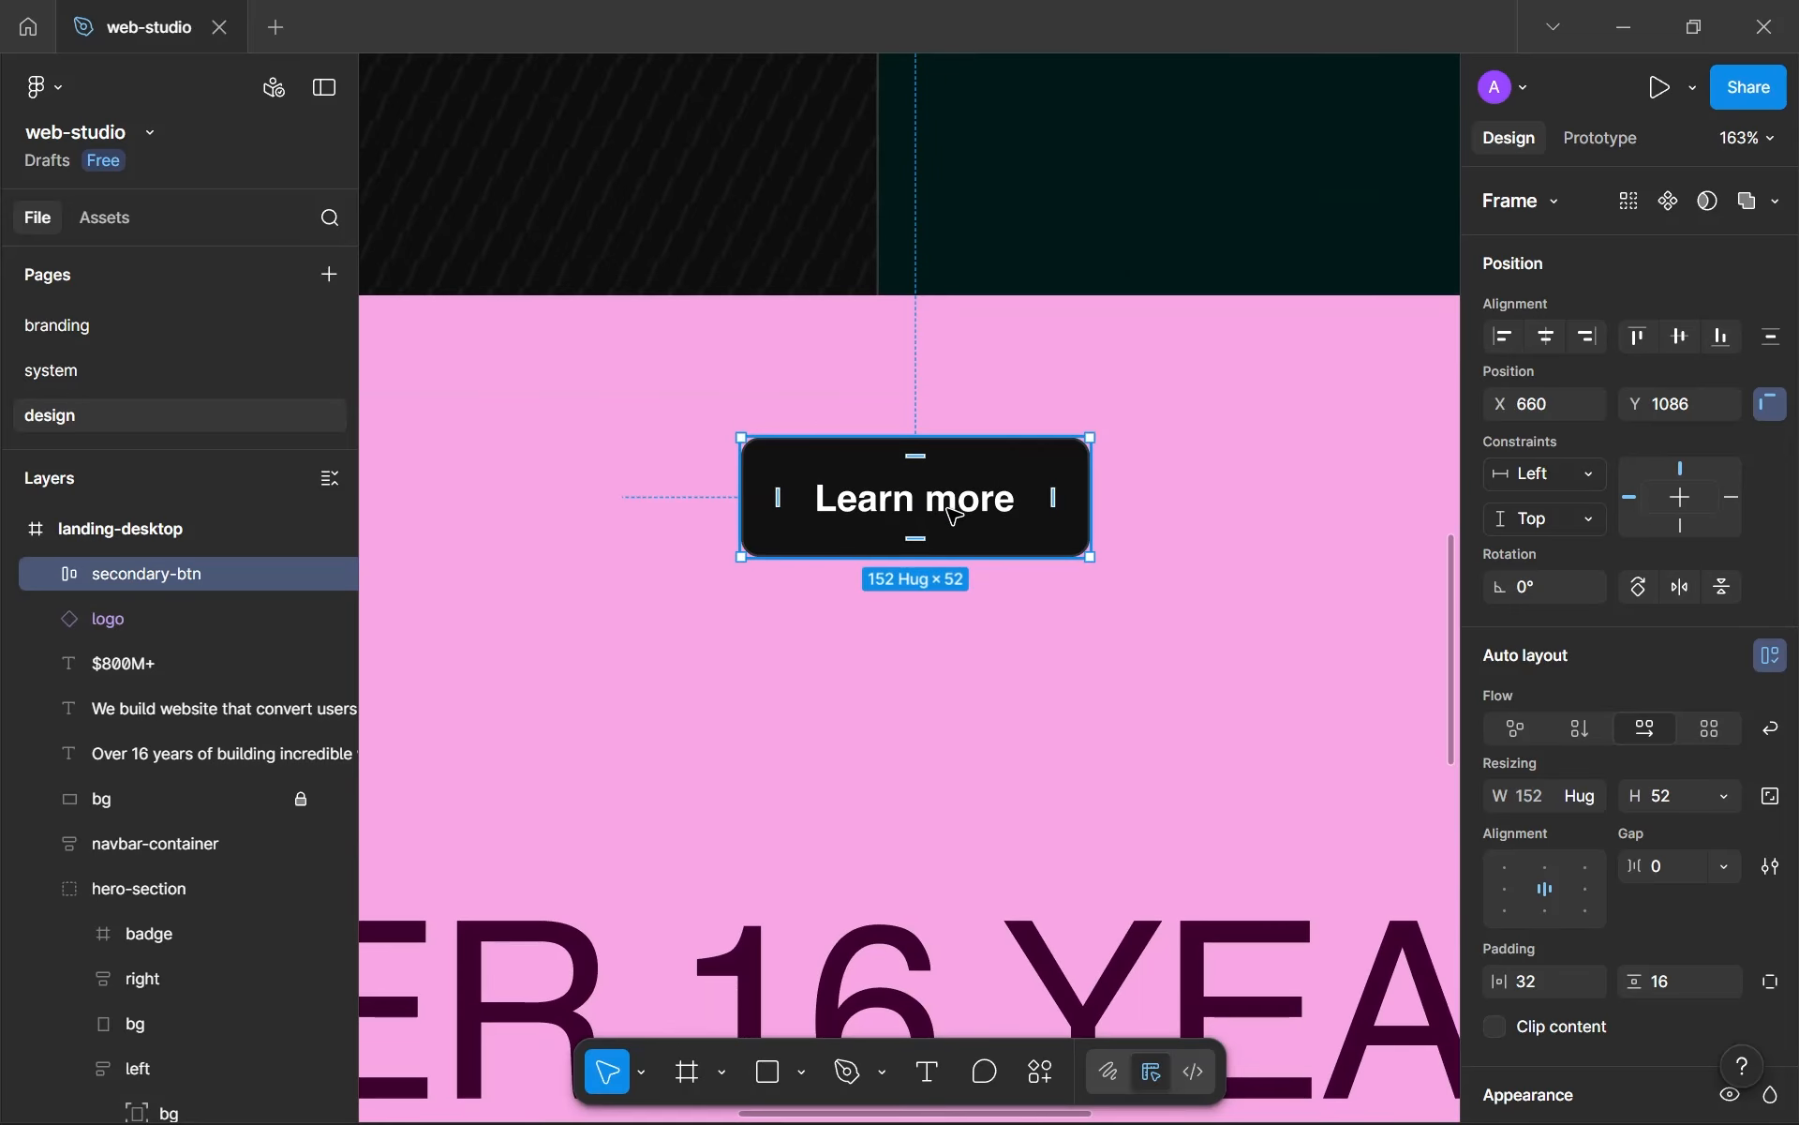
pyautogui.scroll(-3, 1558, 738)
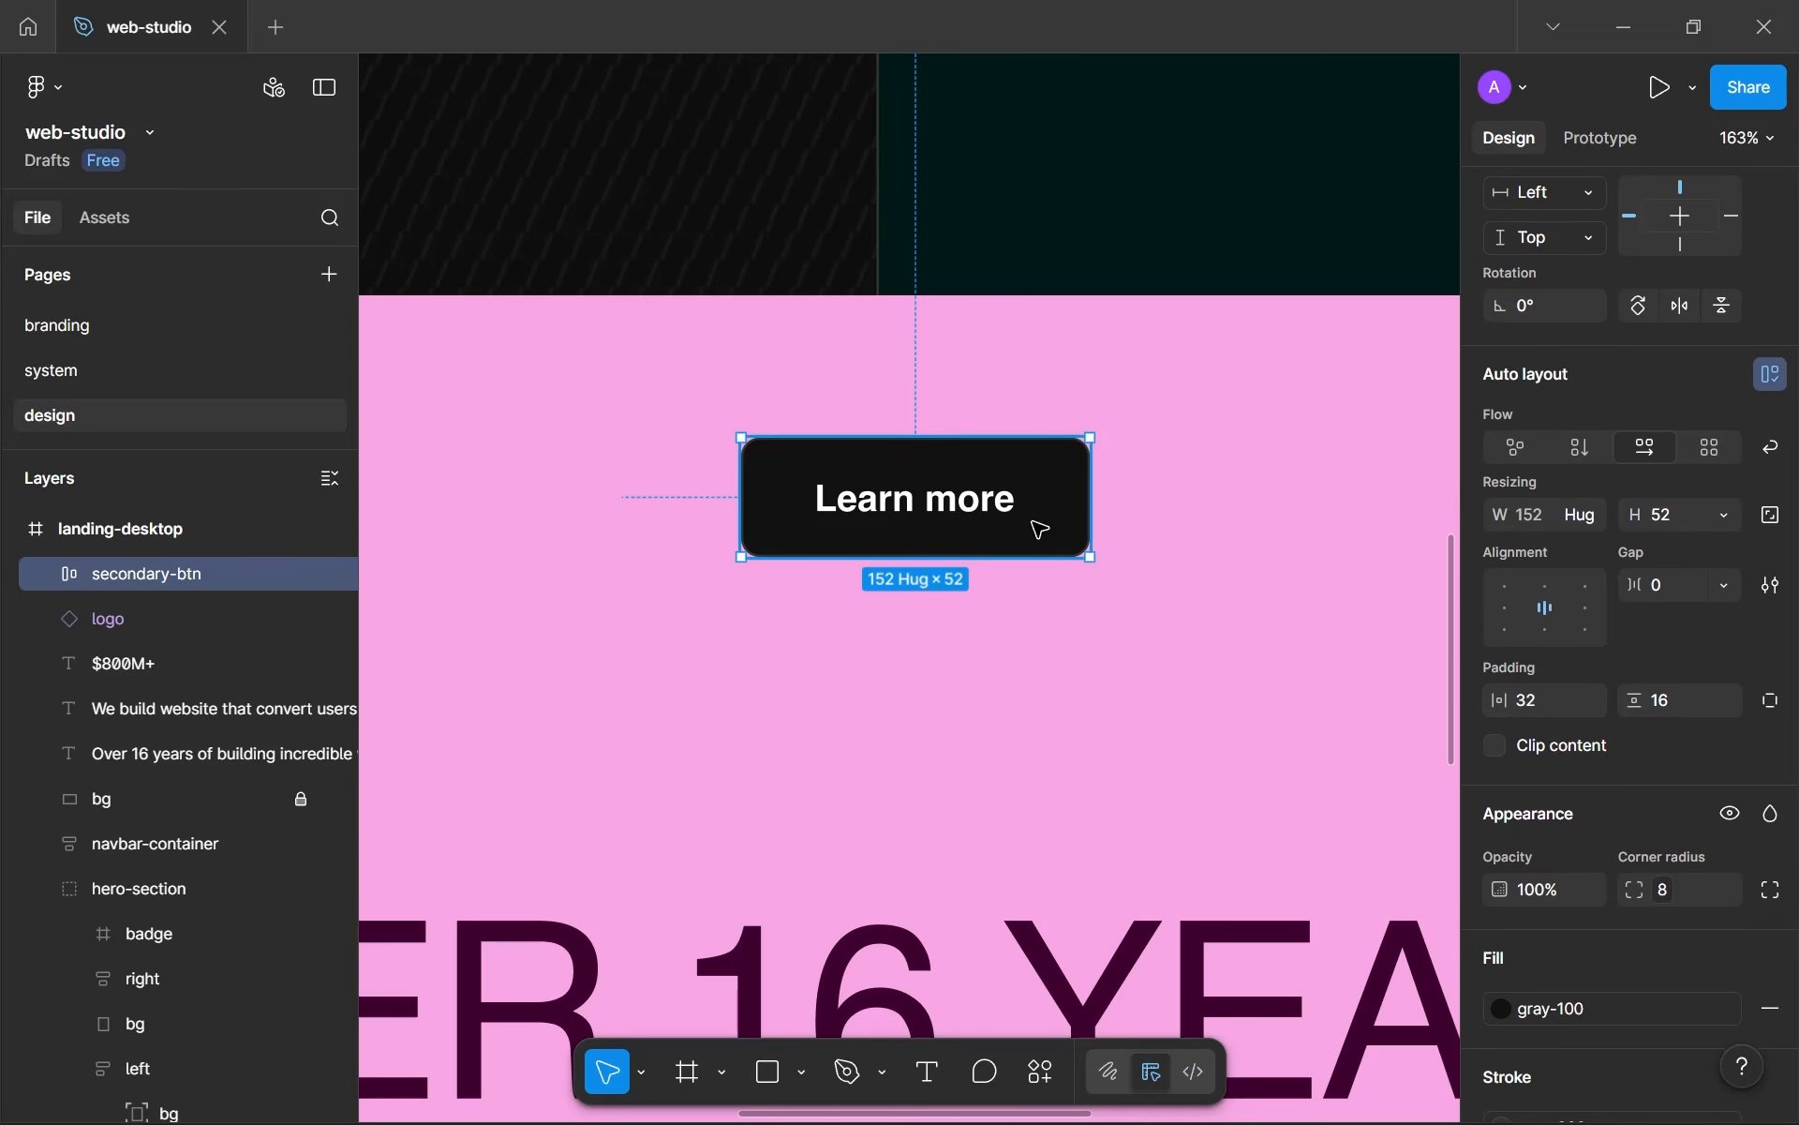
pyautogui.click(1667, 899)
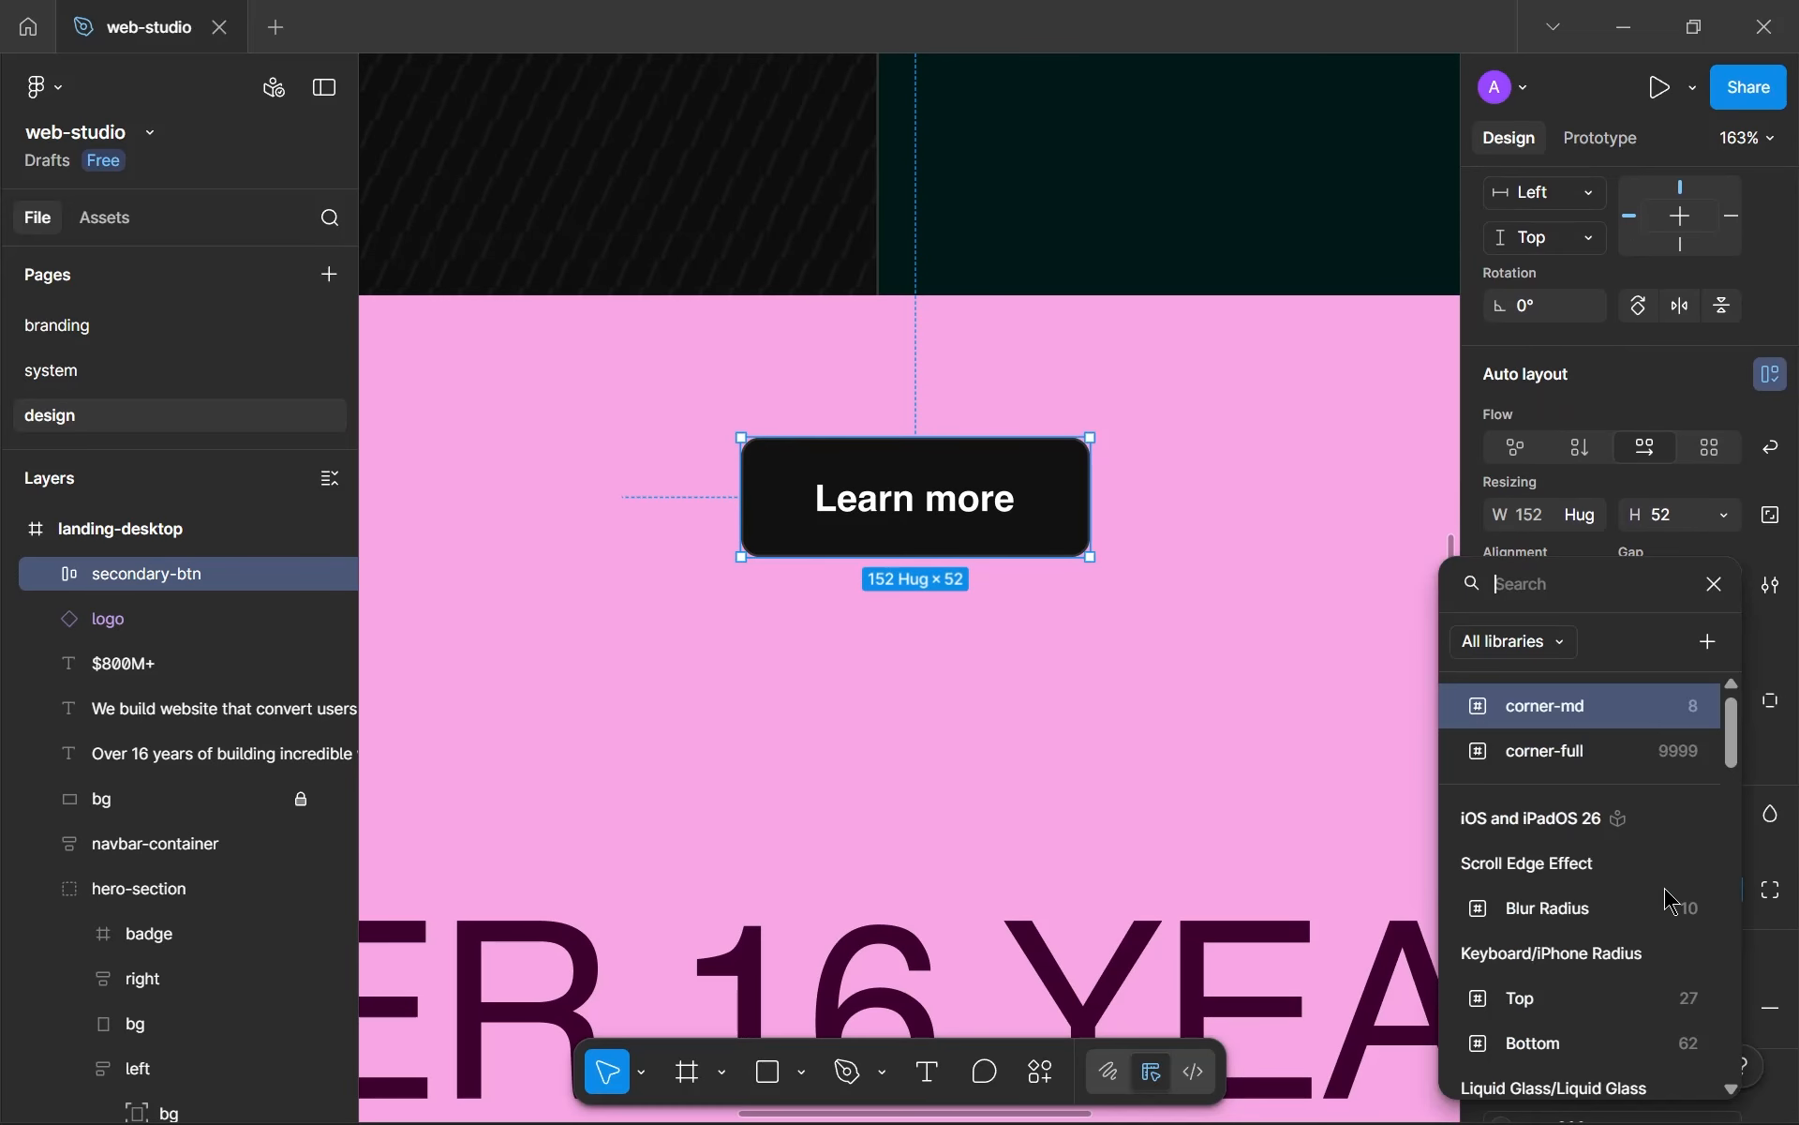
pyautogui.click(1580, 761)
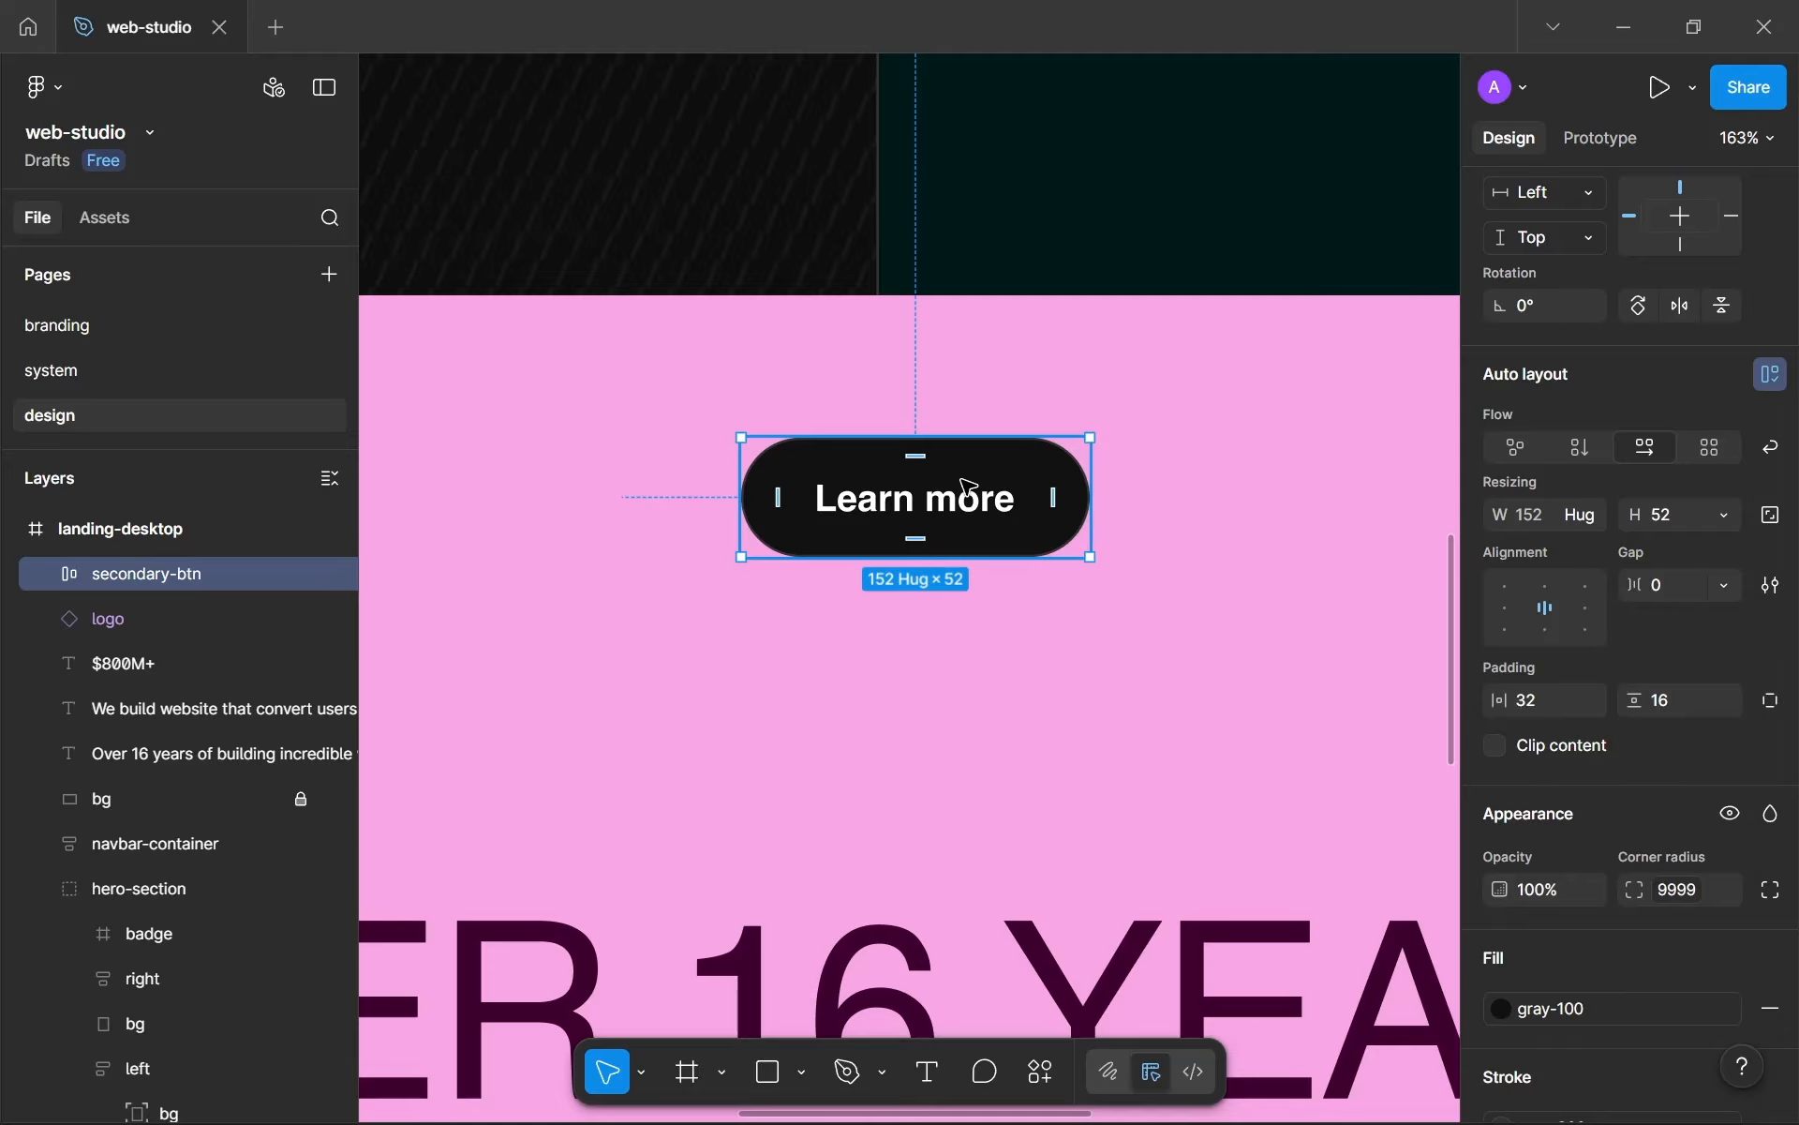
# - Fill the copied button with the white colour style and remove its stroke
pyautogui.click(1617, 1011)
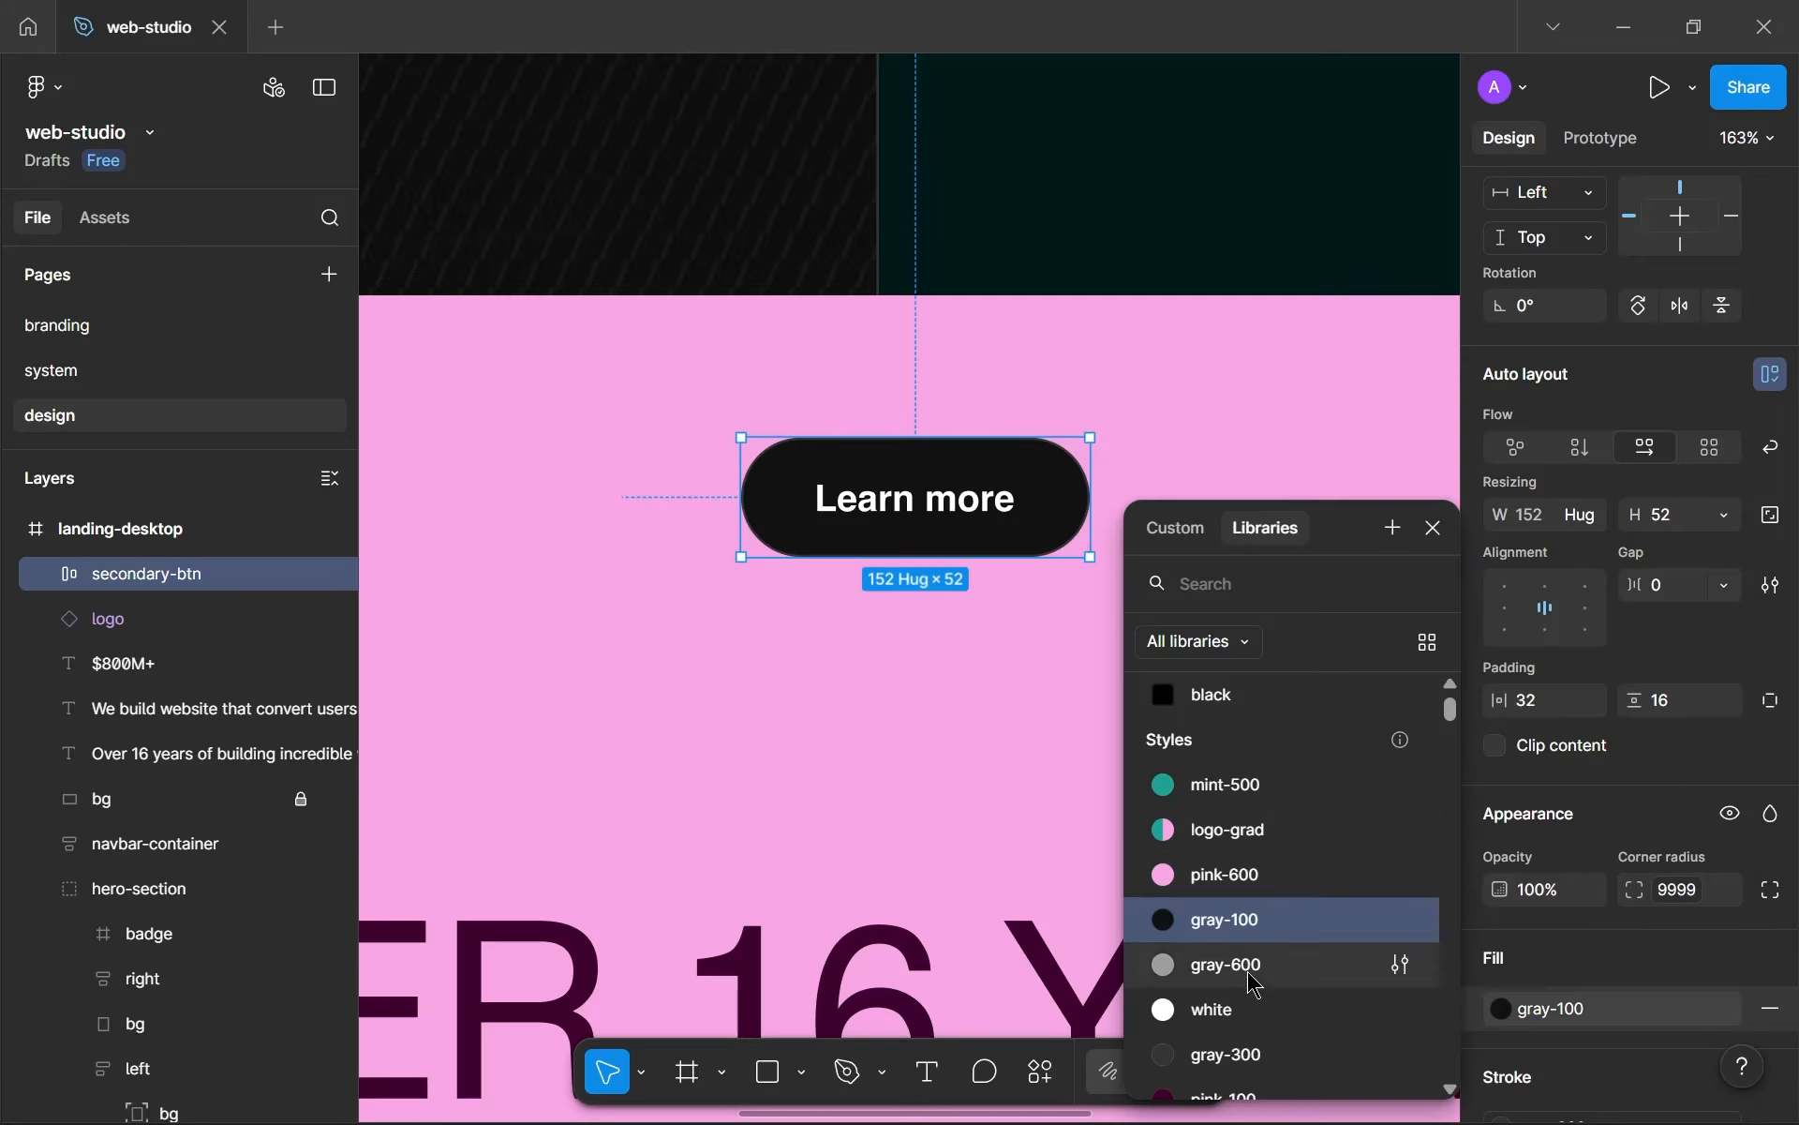
pyautogui.click(1242, 1014)
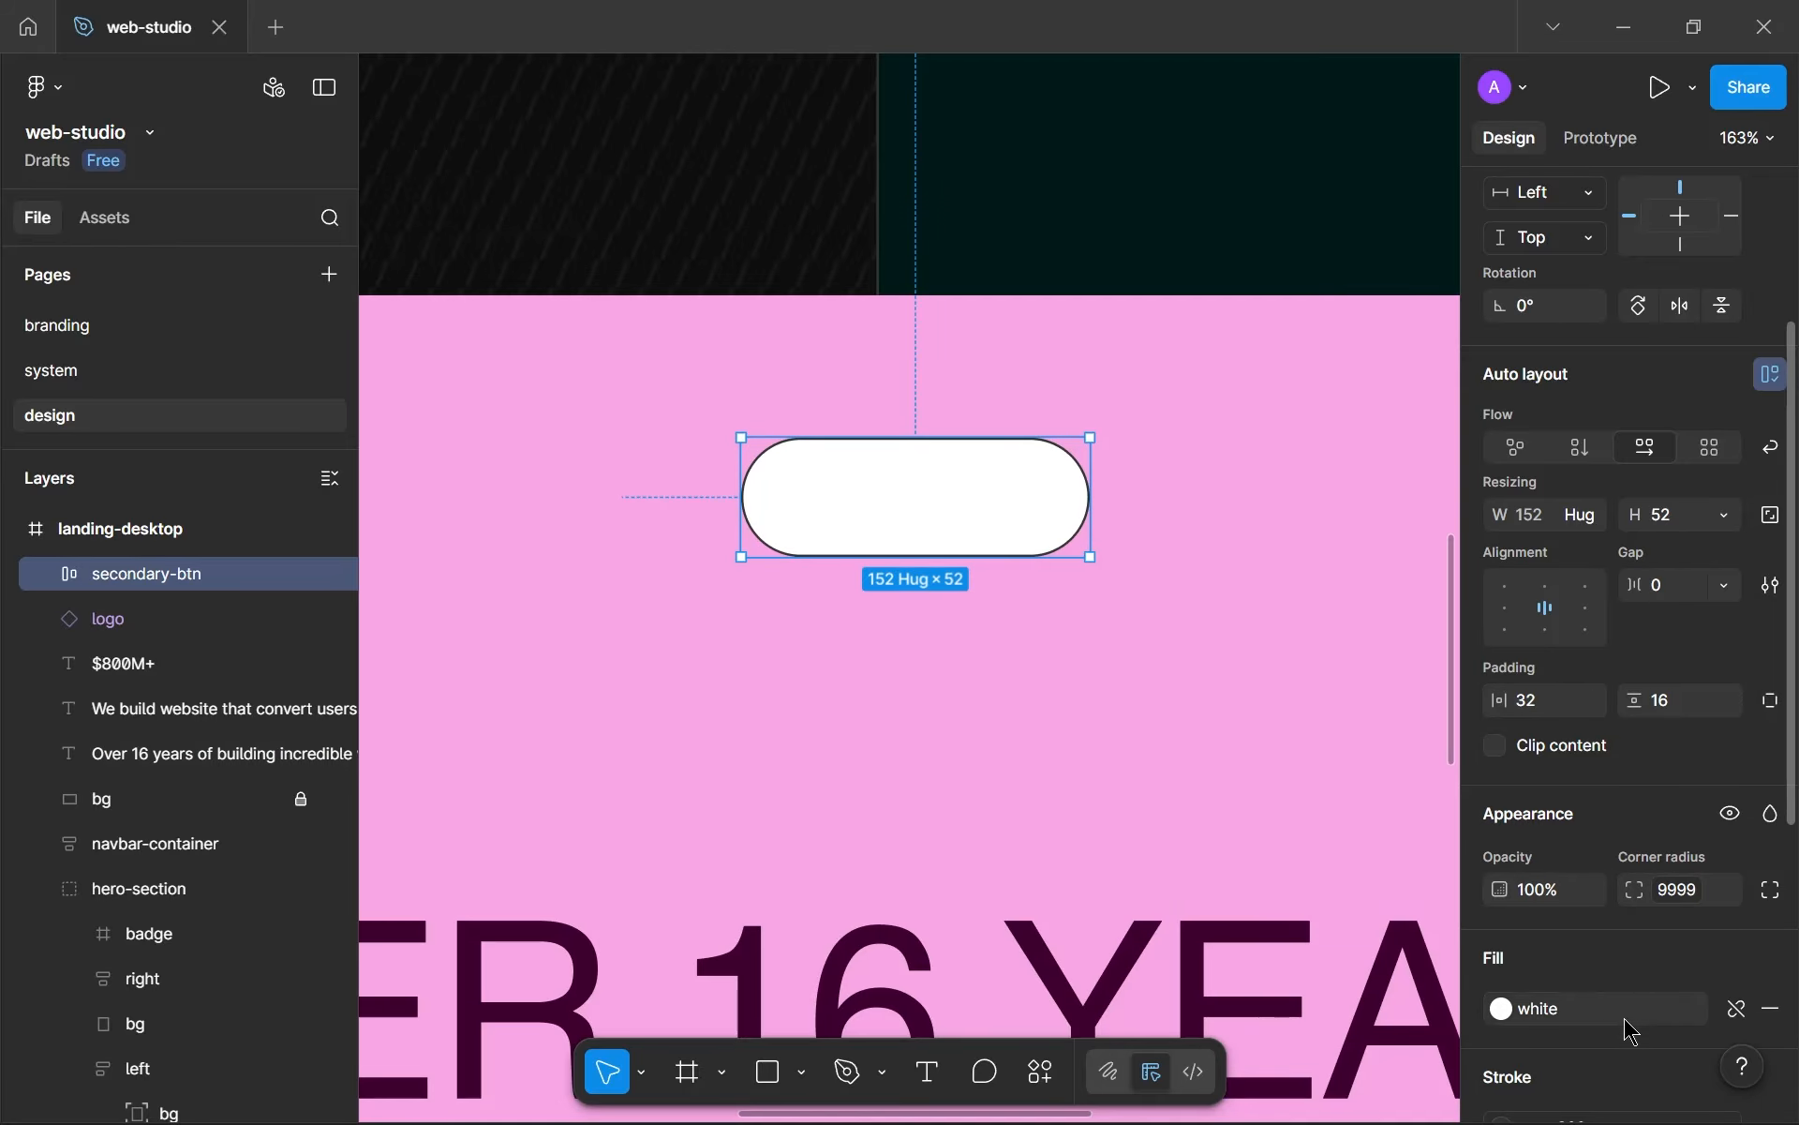
pyautogui.scroll(-3, 1702, 802)
pyautogui.click(1769, 853)
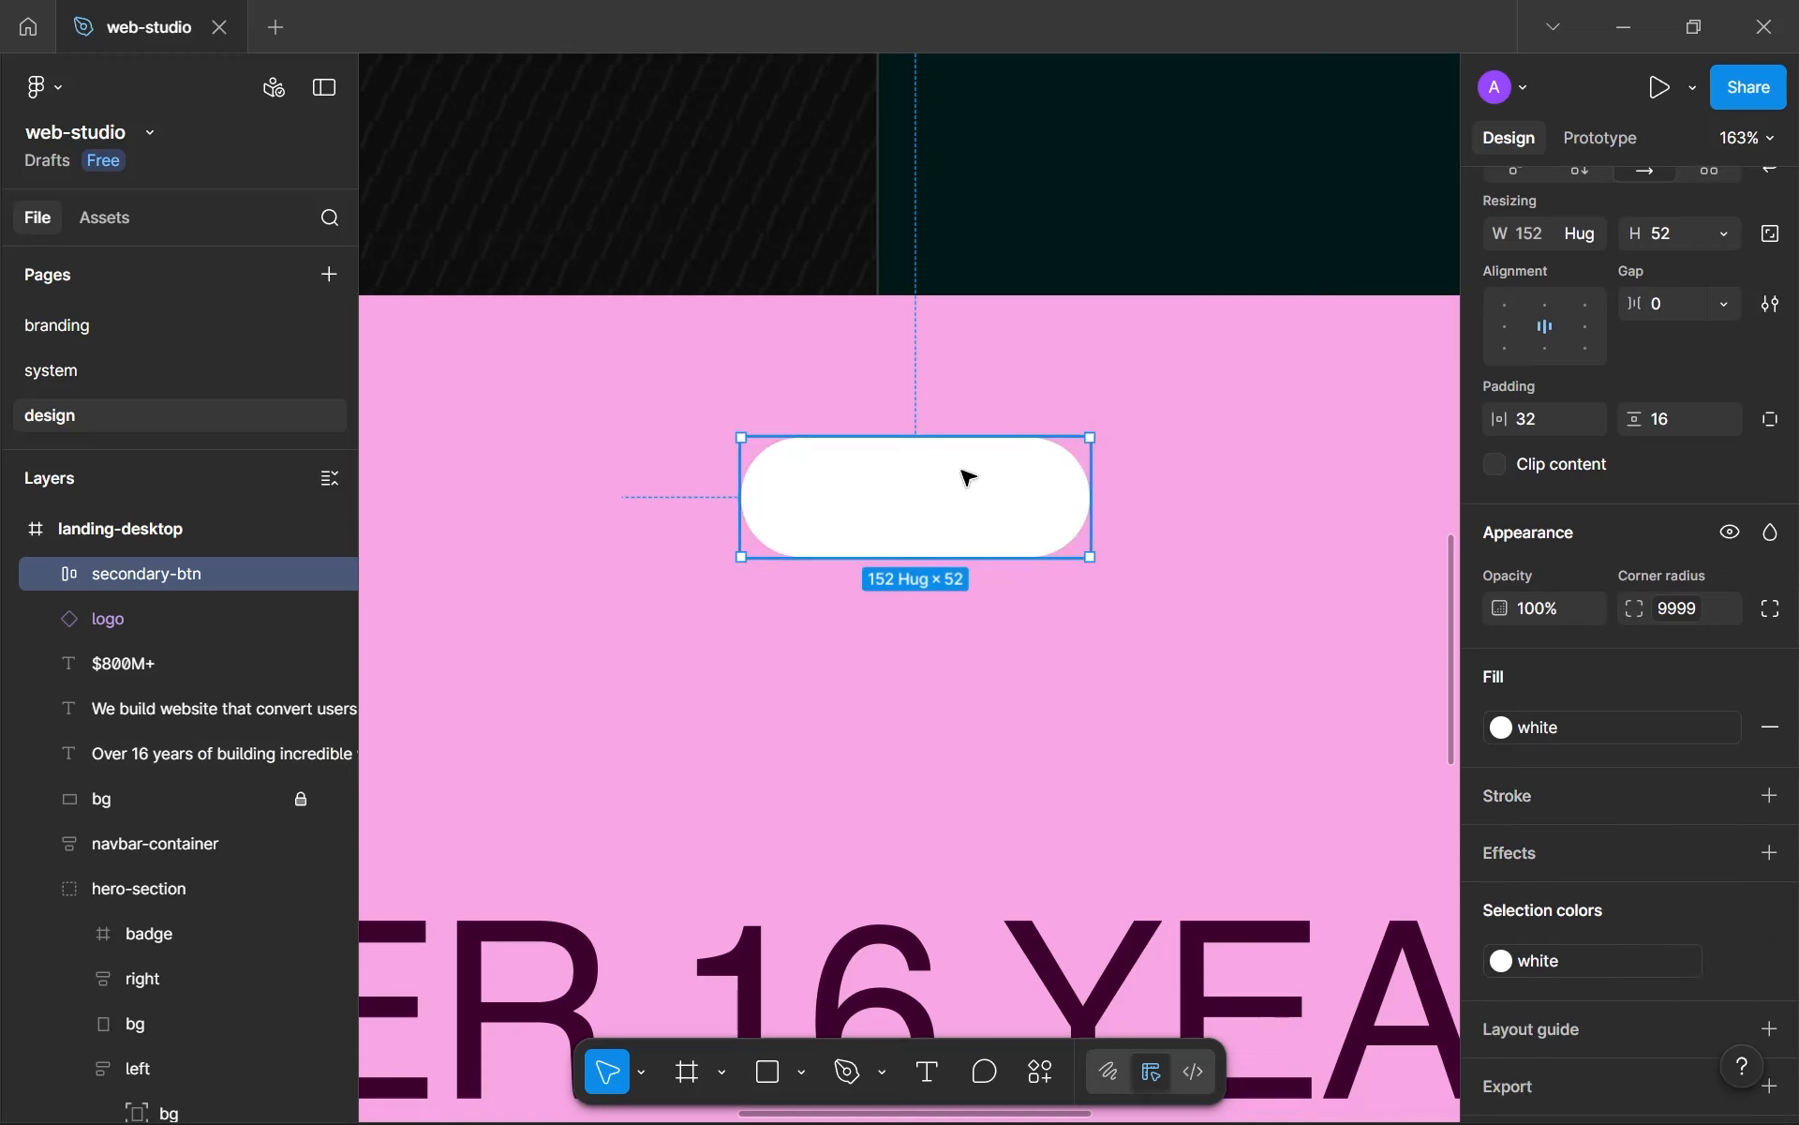
# - Apply the pink-100 colour style to the white pill button's "Learn more" label
pyautogui.doubleClick(942, 506)
pyautogui.click(1502, 840)
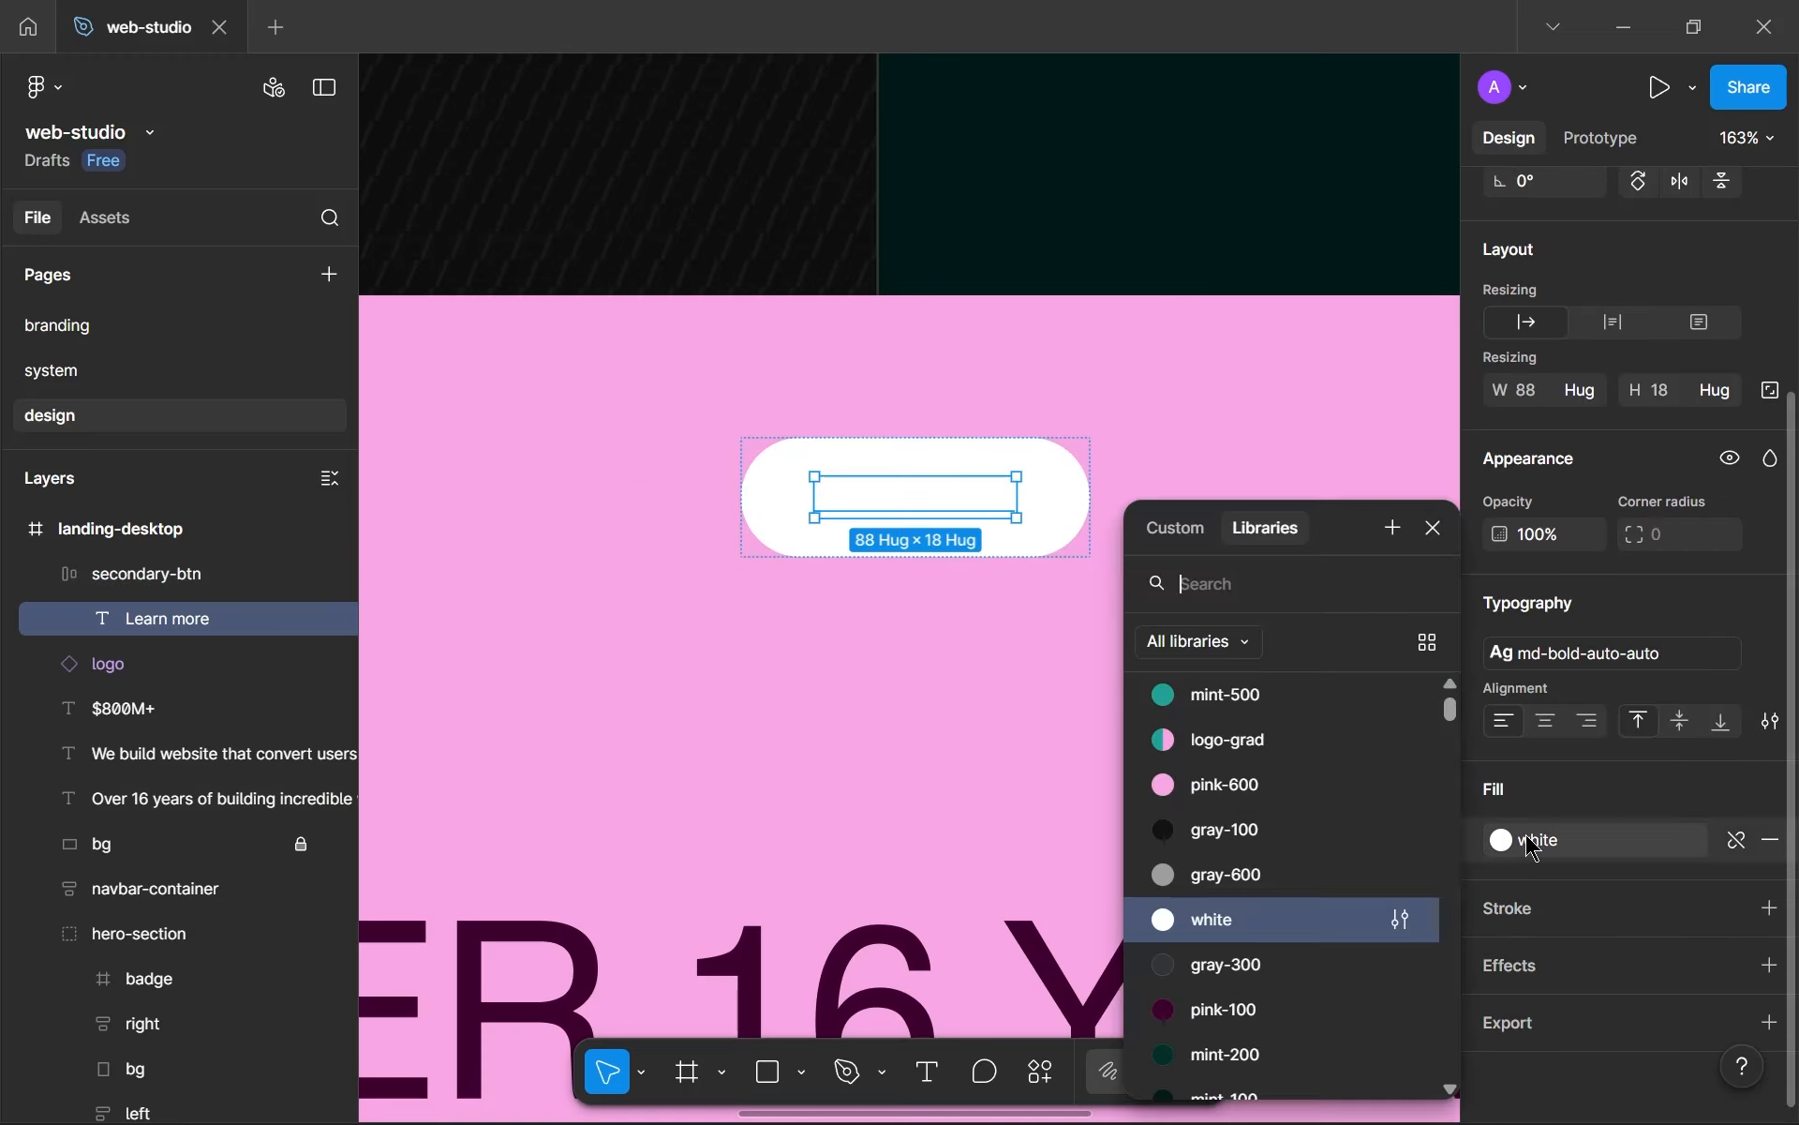
pyautogui.click(1266, 1012)
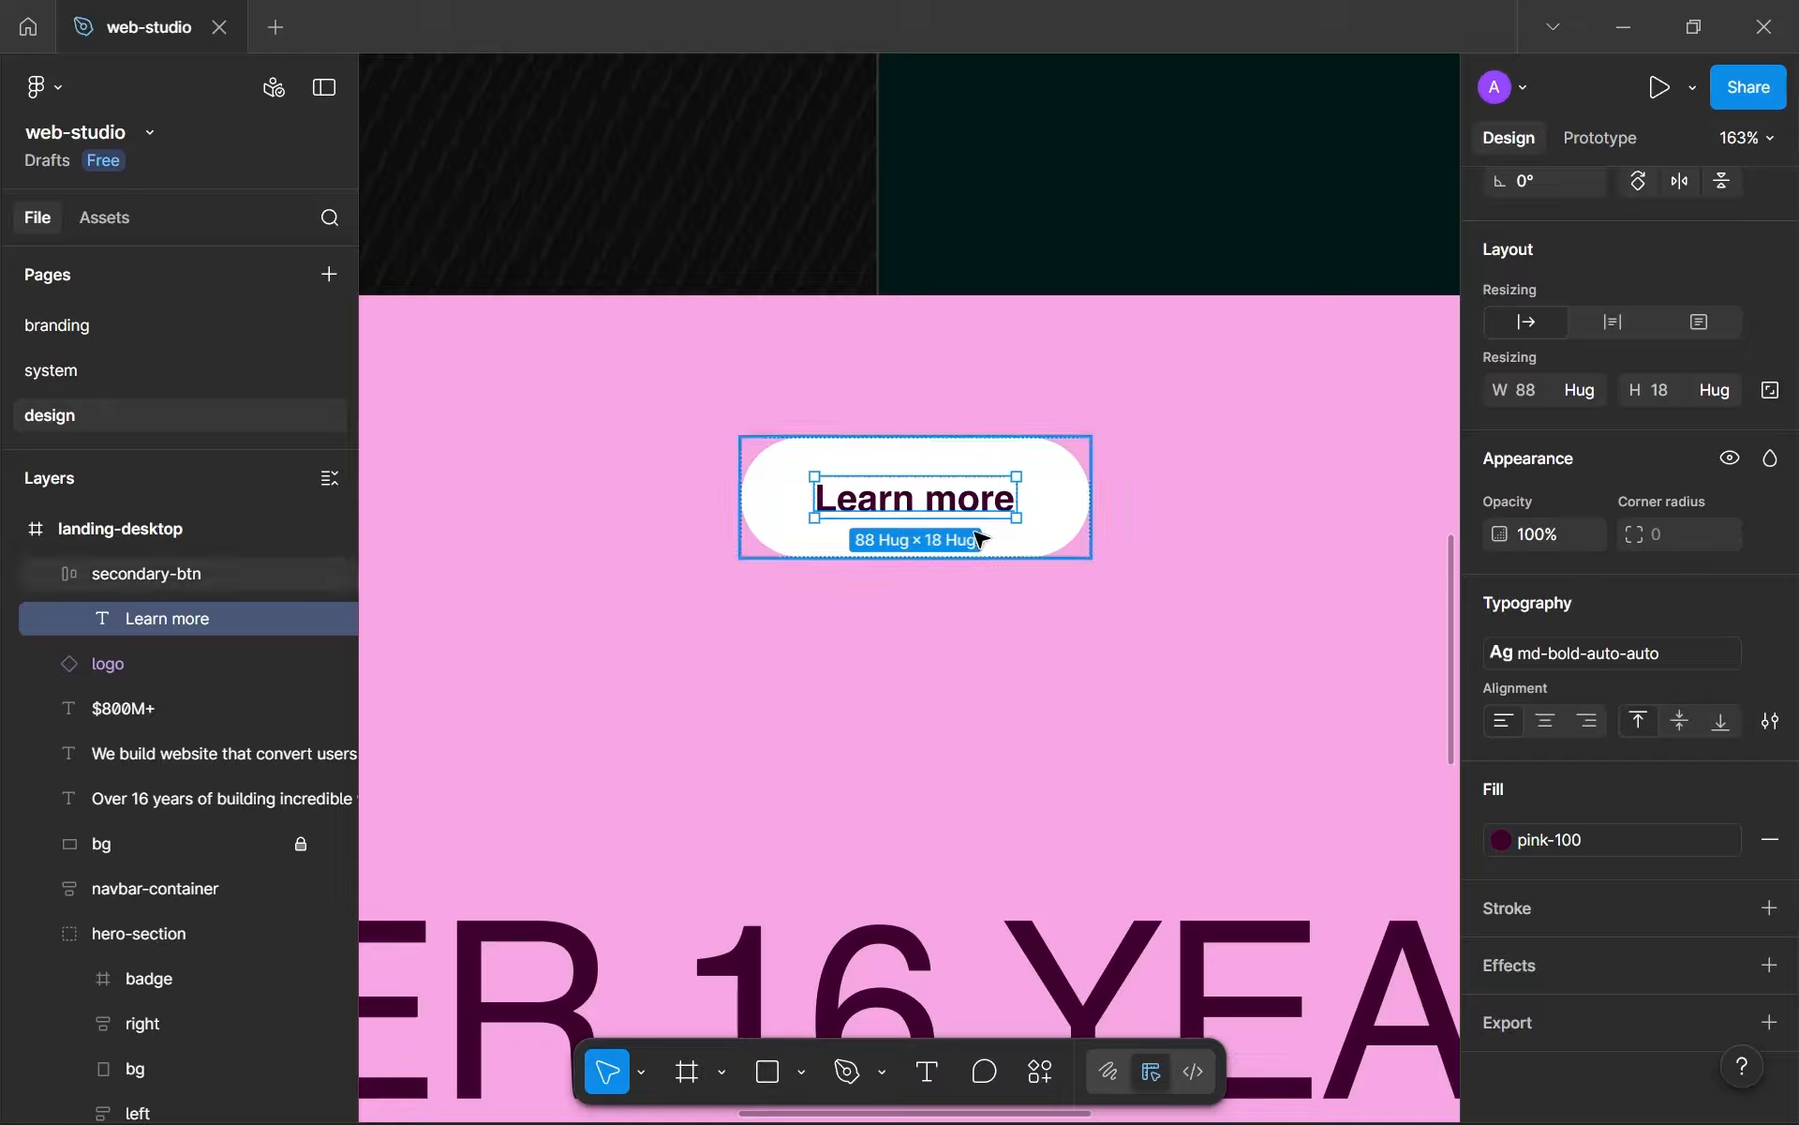
pyautogui.click(999, 498)
pyautogui.scroll(-3, 998, 498)
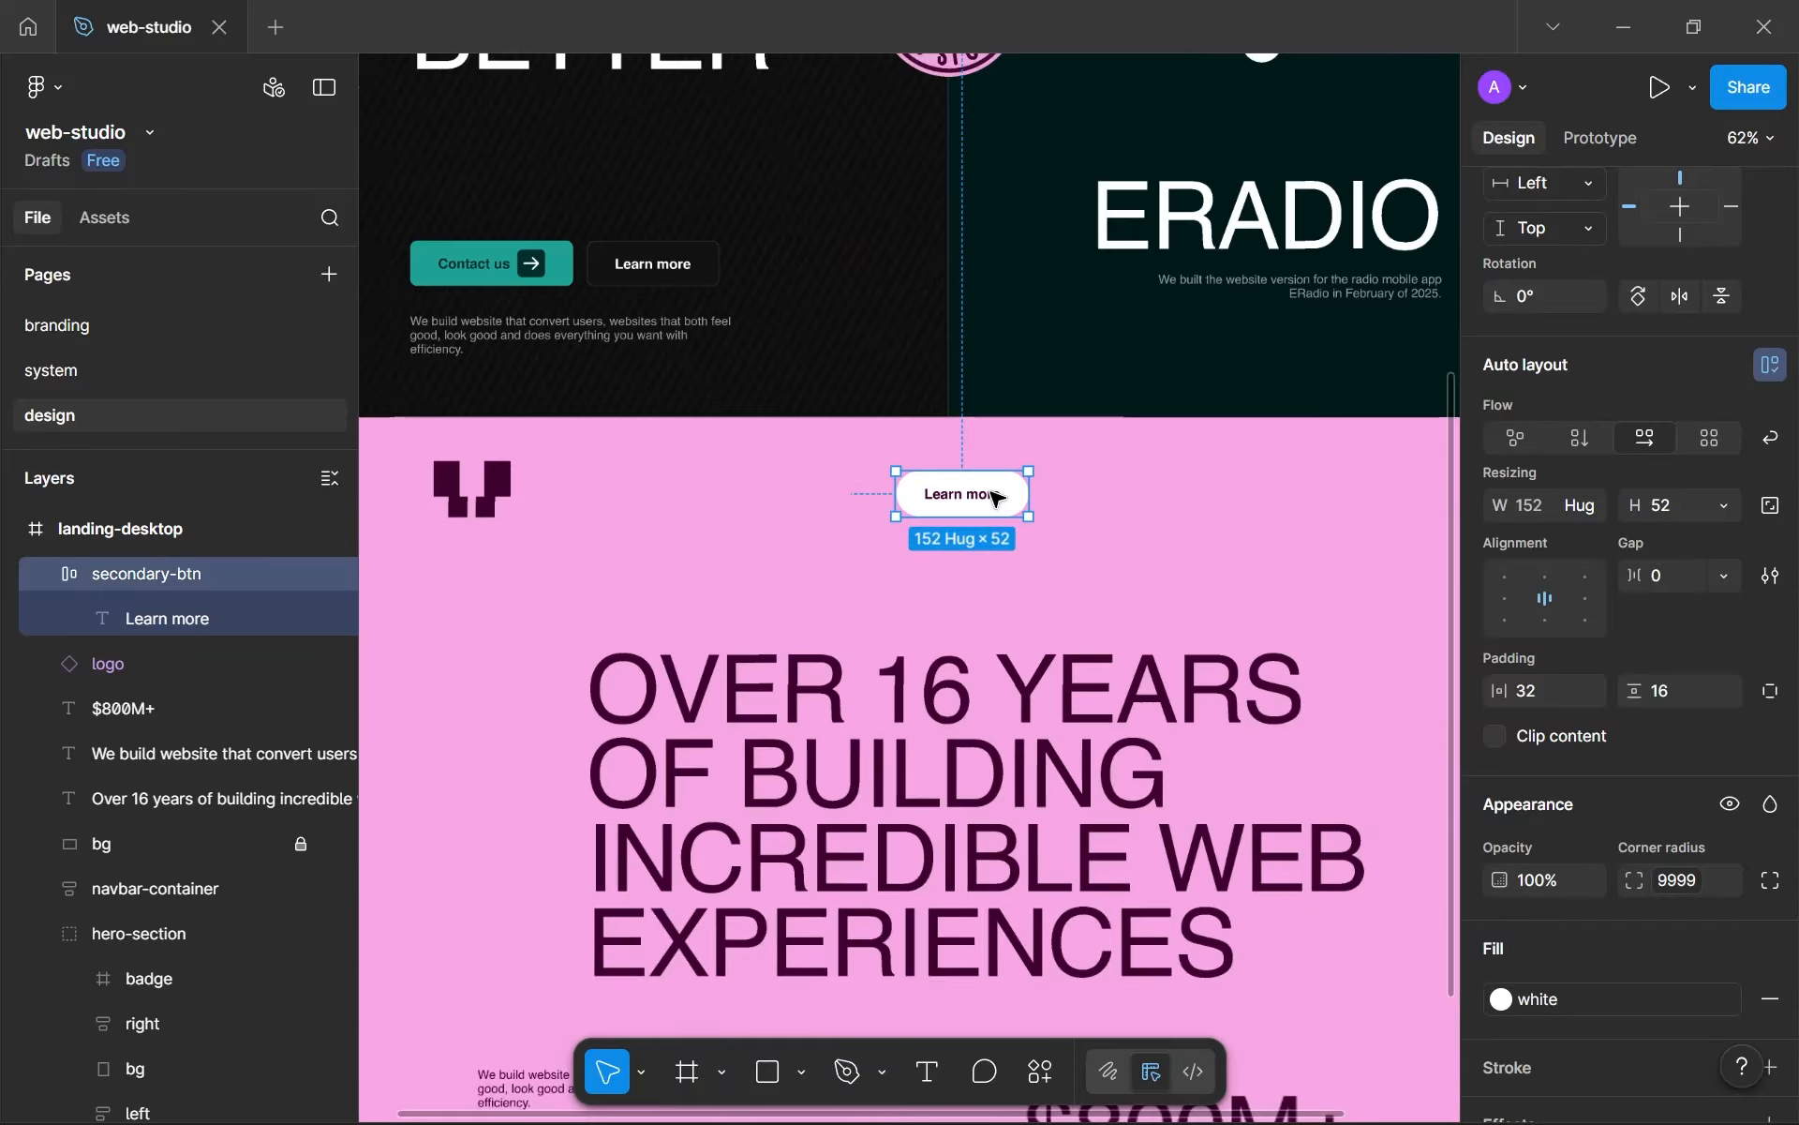
# - Set the white pill button's horizontal padding to 16
pyautogui.scroll(2, 972, 497)
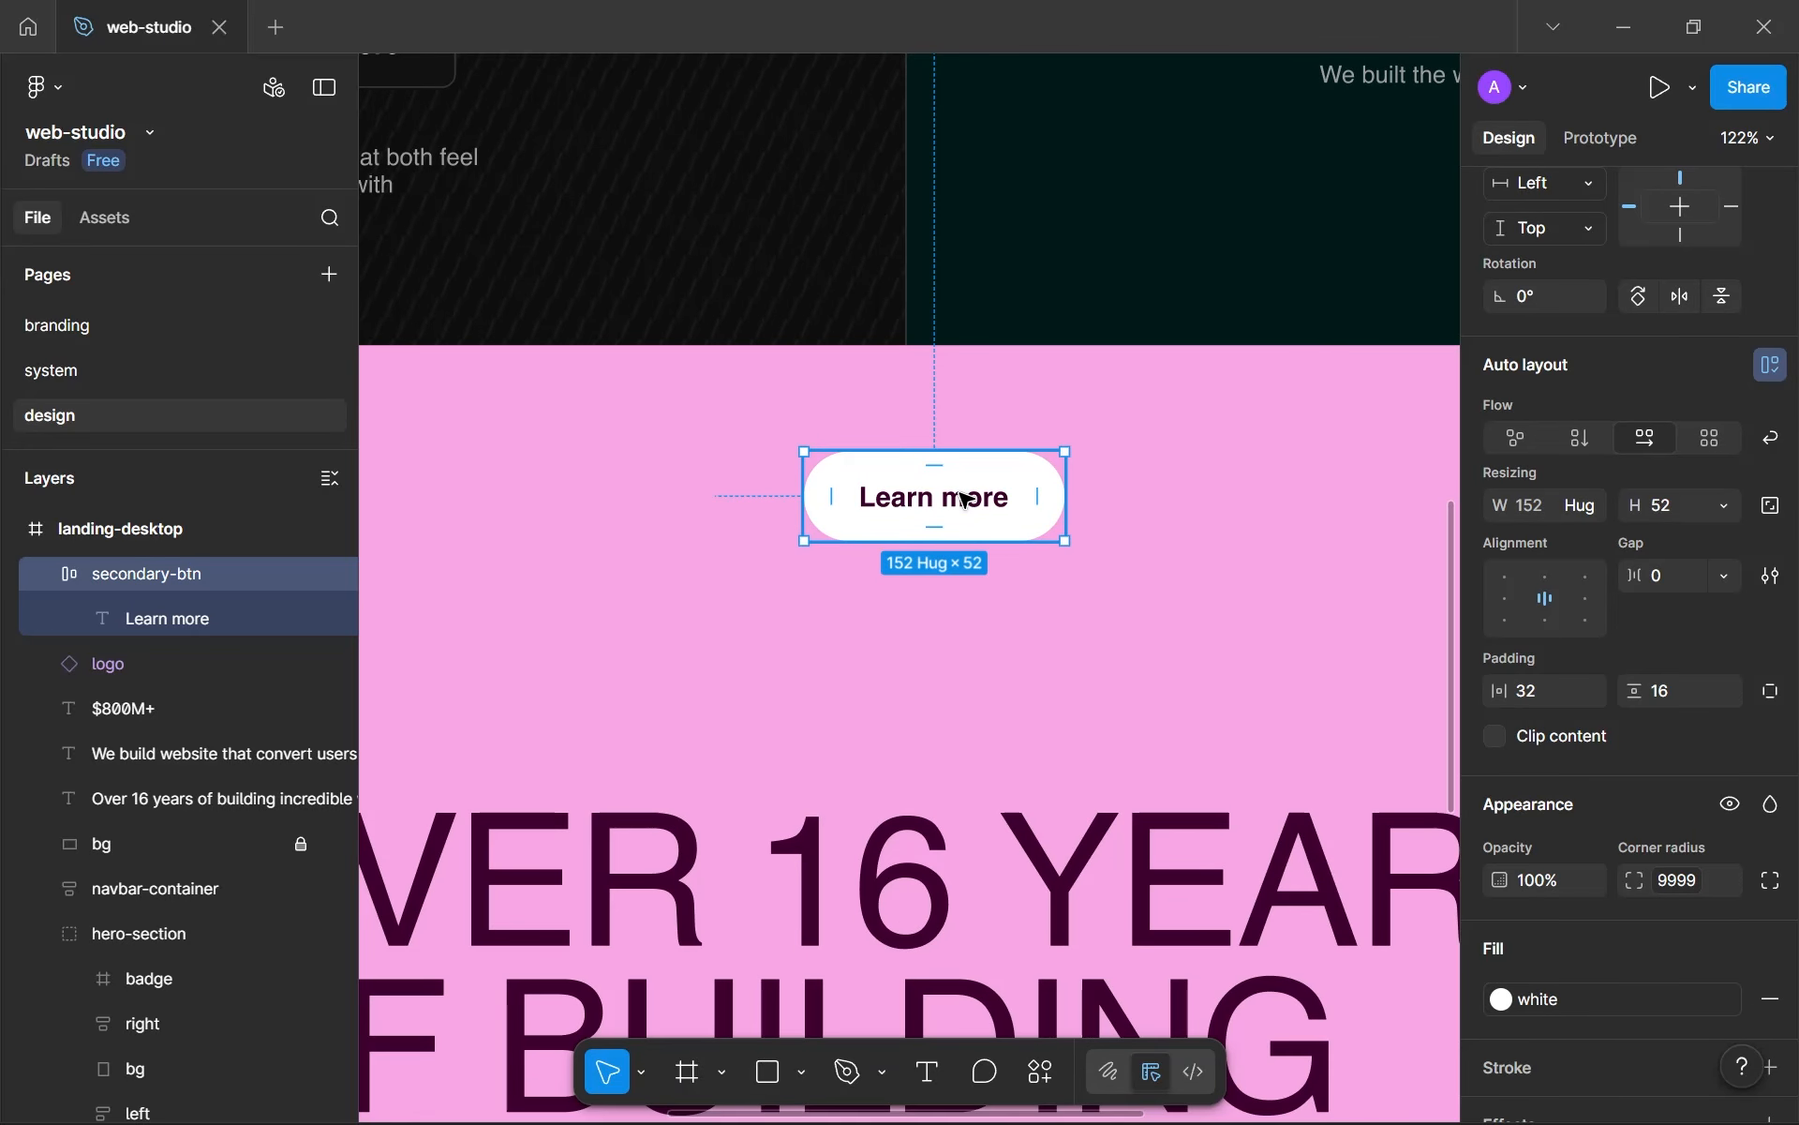
pyautogui.click(1555, 694)
pyautogui.write('16')
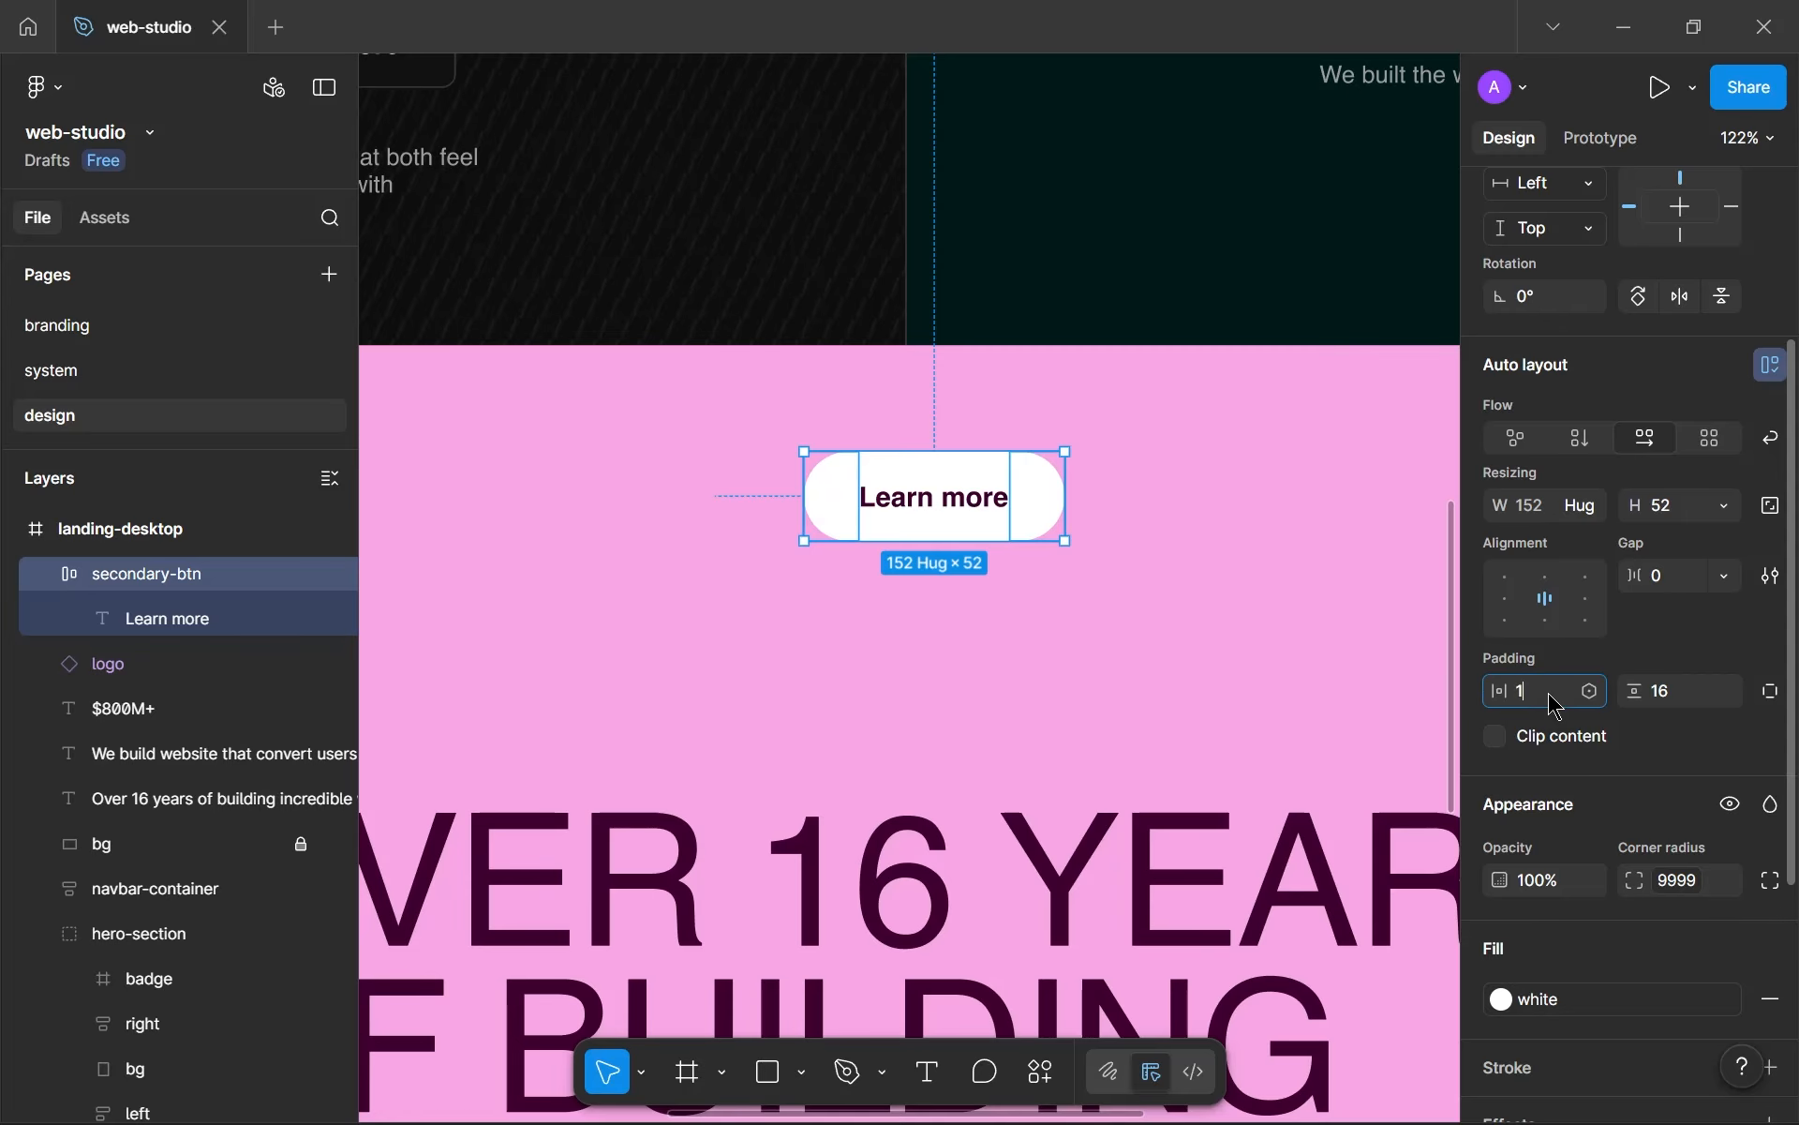
pyautogui.click(1291, 640)
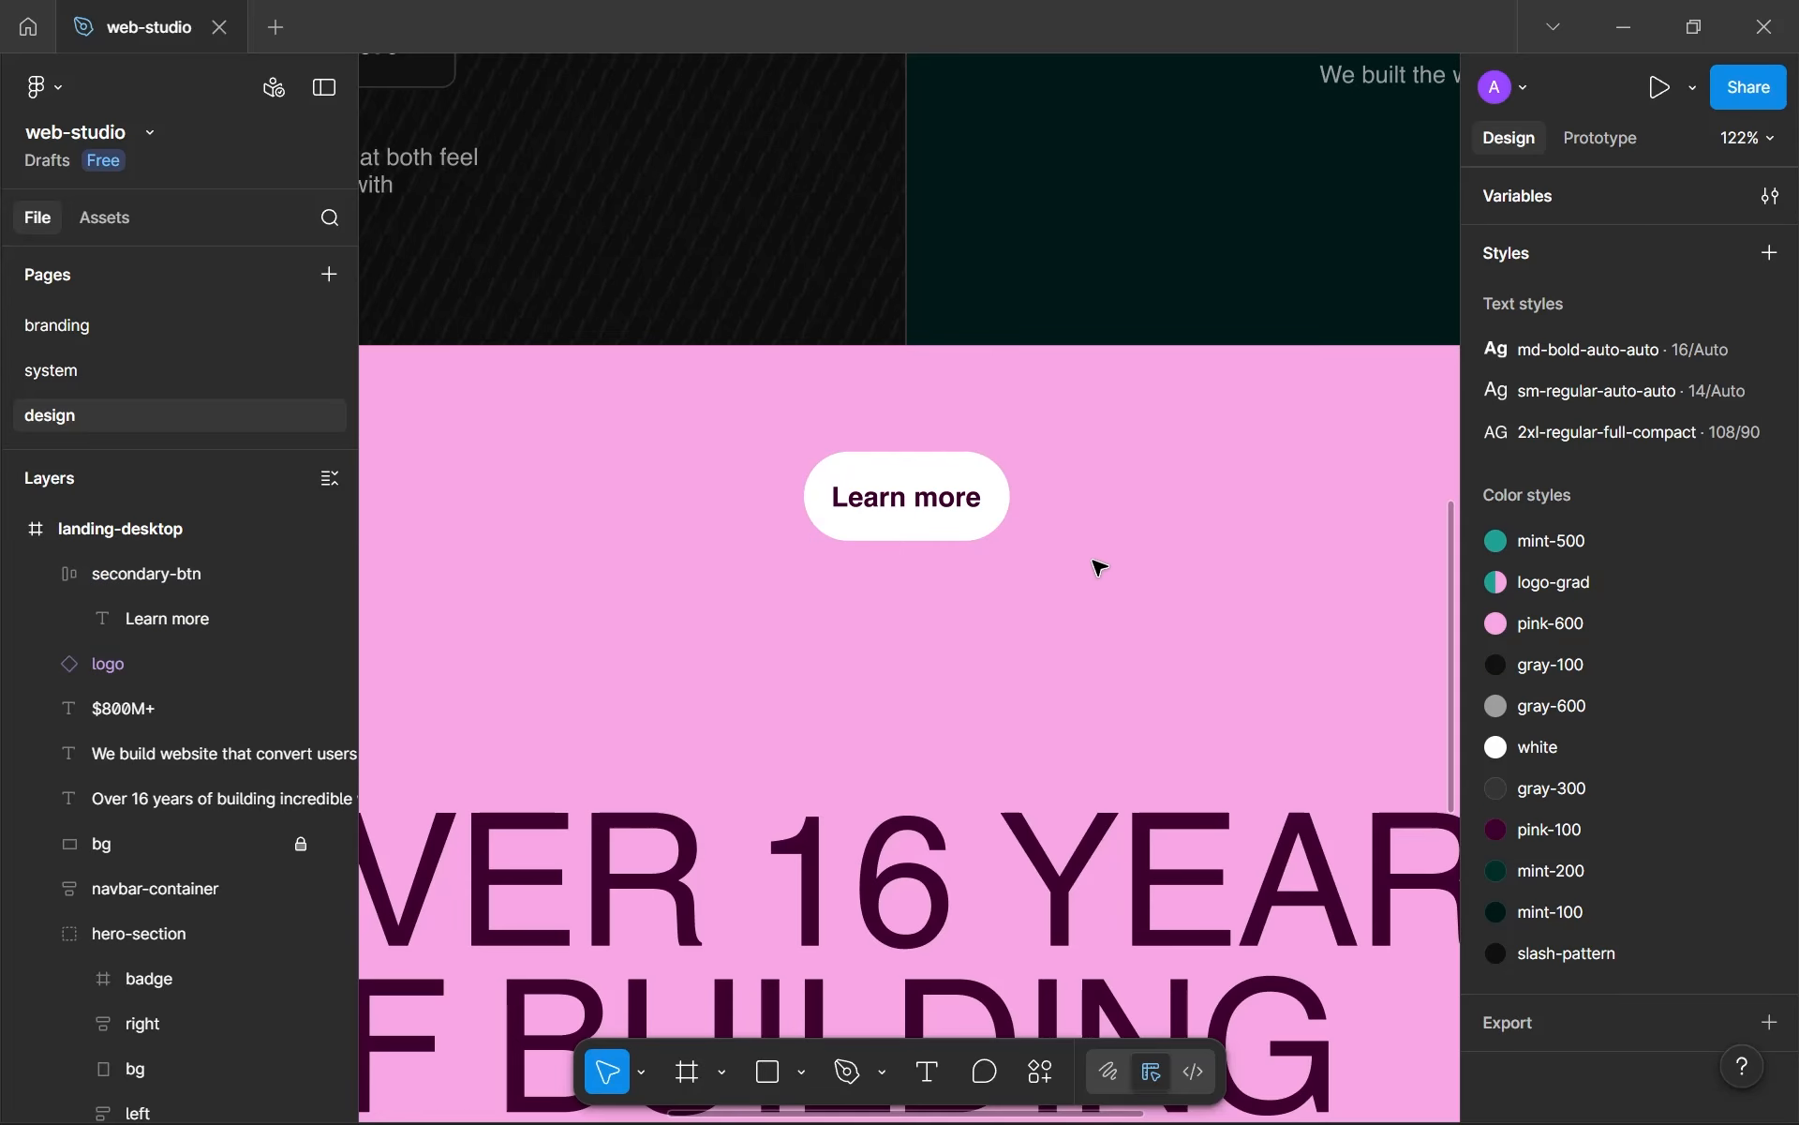
# - Set both the horizontal and vertical padding of the white pill button to 24
pyautogui.click(984, 497)
pyautogui.scroll(3, 1563, 559)
pyautogui.click(1537, 451)
pyautogui.write('24')
pyautogui.press('Tab')
pyautogui.write('24')
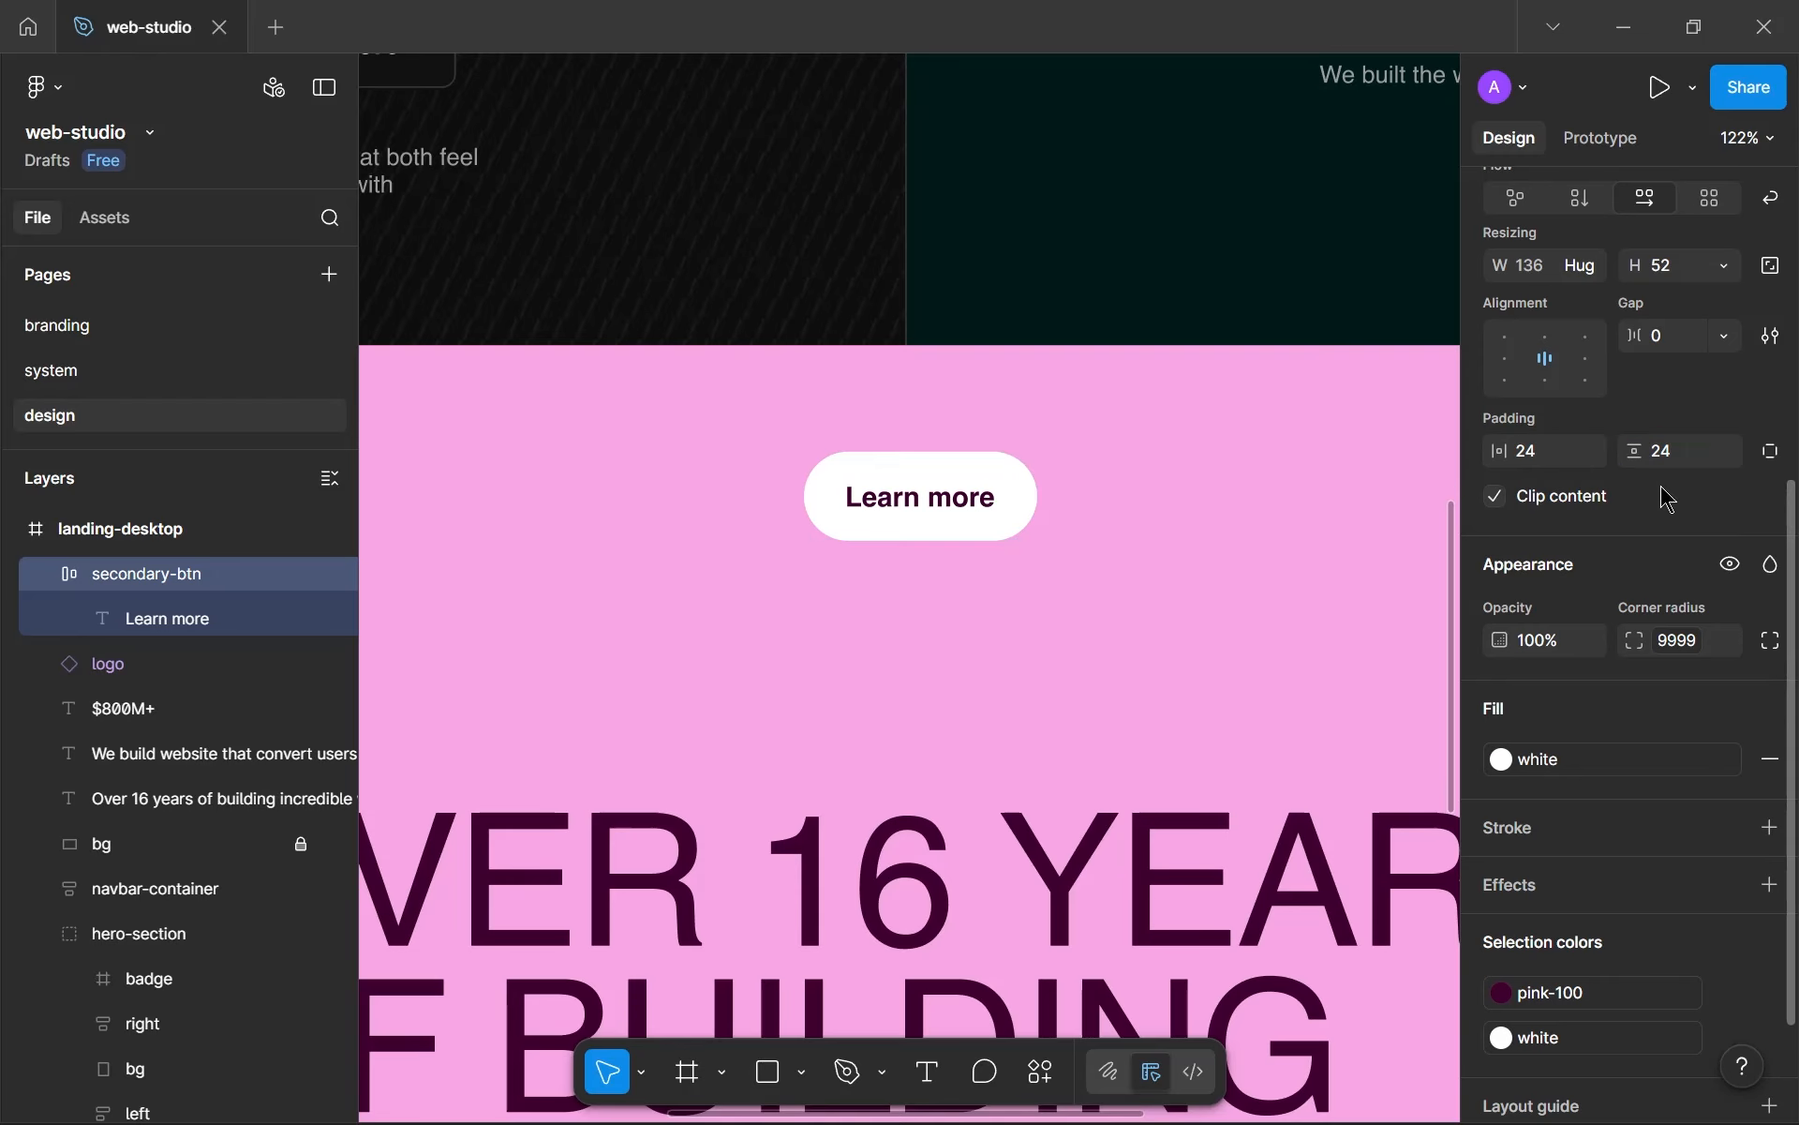
pyautogui.press('Return')
pyautogui.click(1064, 523)
# - Compare the white pill button's size and padding with those of the hero's "Contact us" button
pyautogui.scroll(-5, 1059, 520)
pyautogui.scroll(3, 1052, 518)
pyautogui.click(1023, 516)
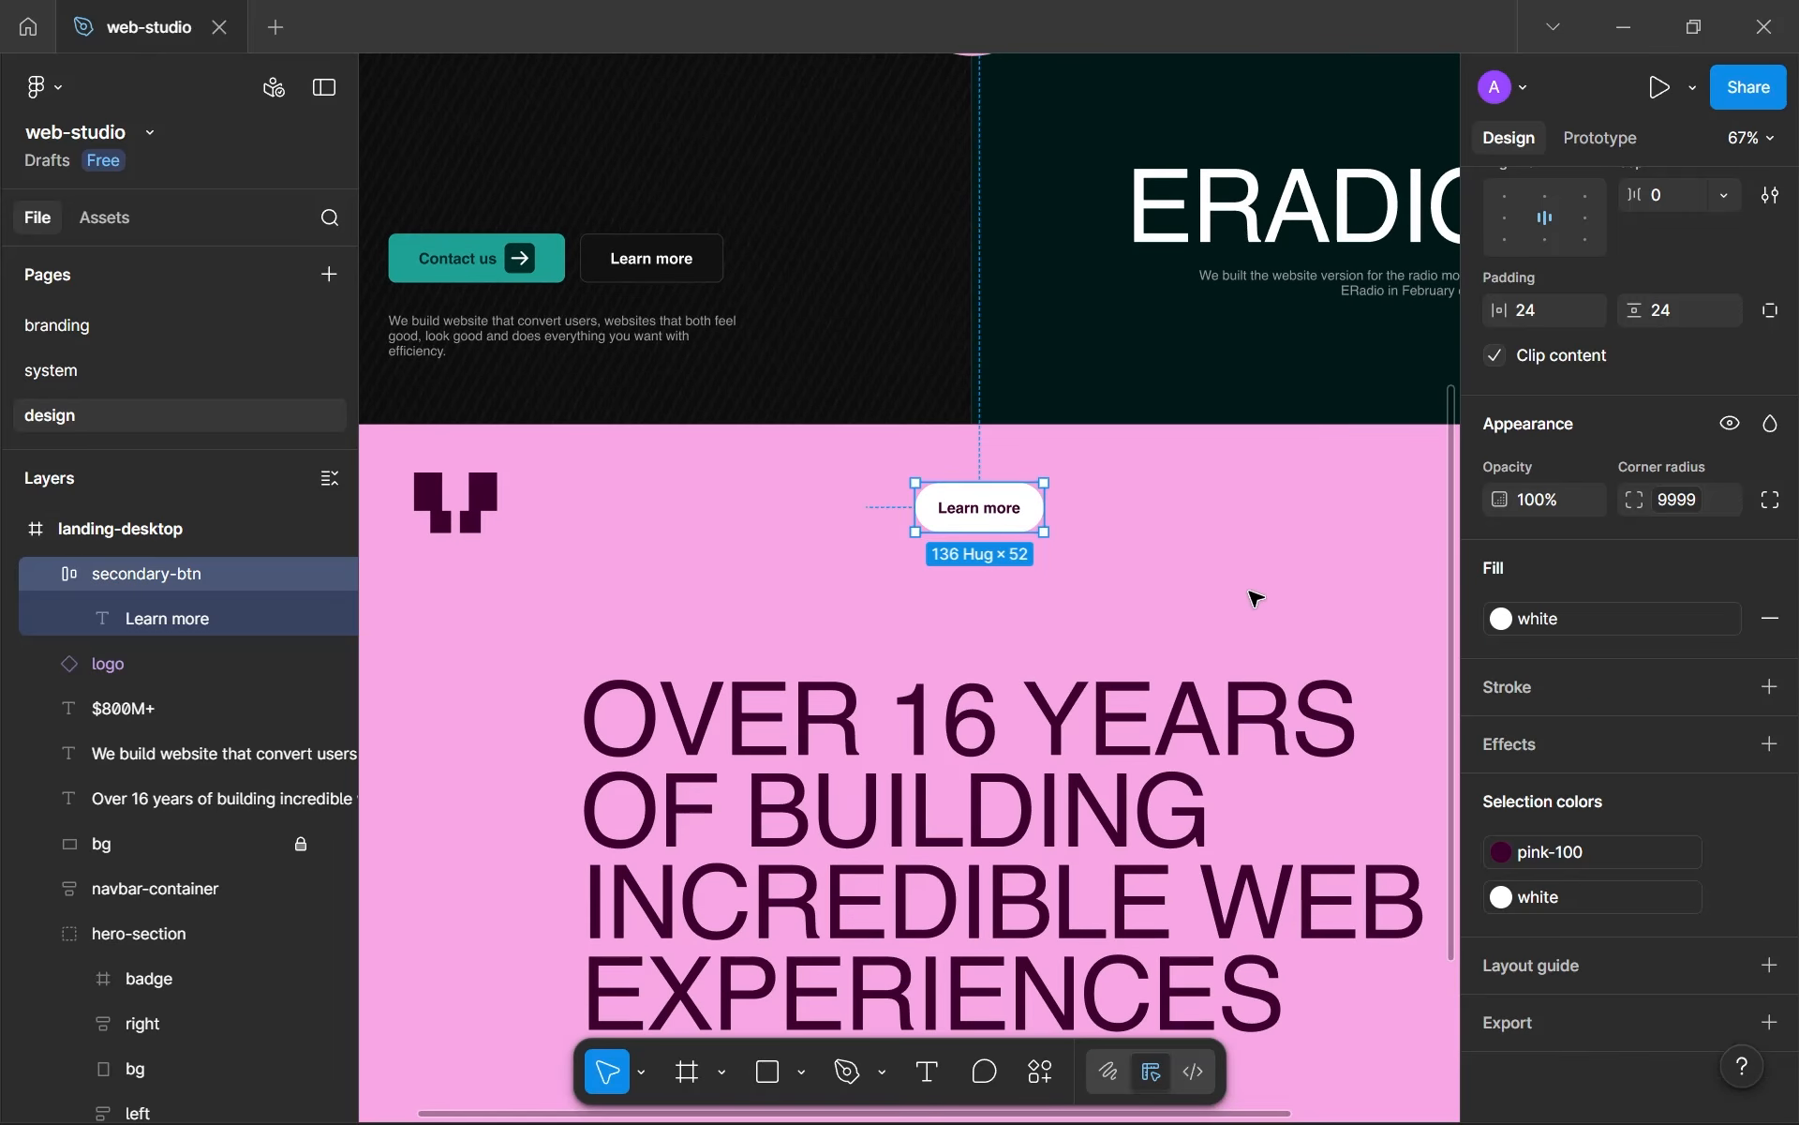
pyautogui.scroll(1, 1151, 450)
pyautogui.moveTo(864, 438); pyautogui.dragTo(1514, 740)
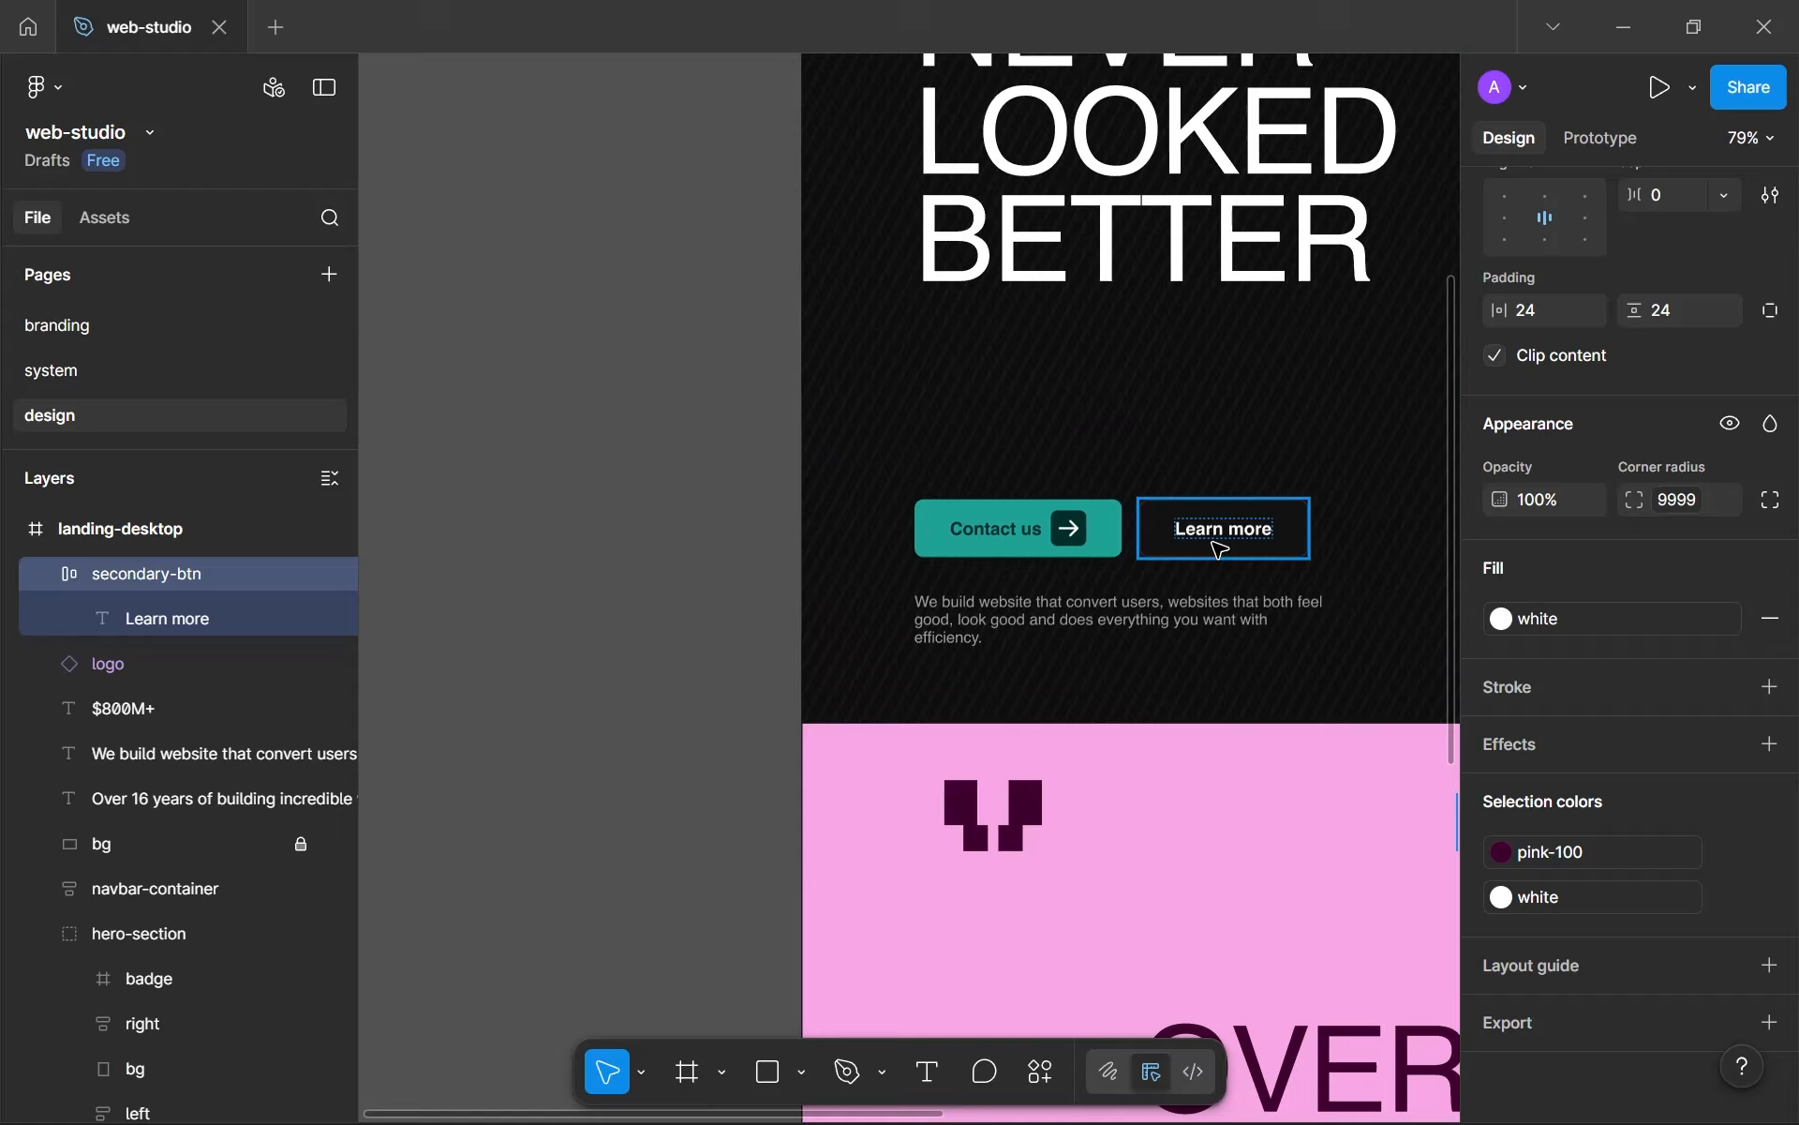
pyautogui.keyDown('ctrl'); pyautogui.click(1117, 538); pyautogui.keyUp('ctrl')
pyautogui.moveTo(1272, 607); pyautogui.dragTo(1082, 609)
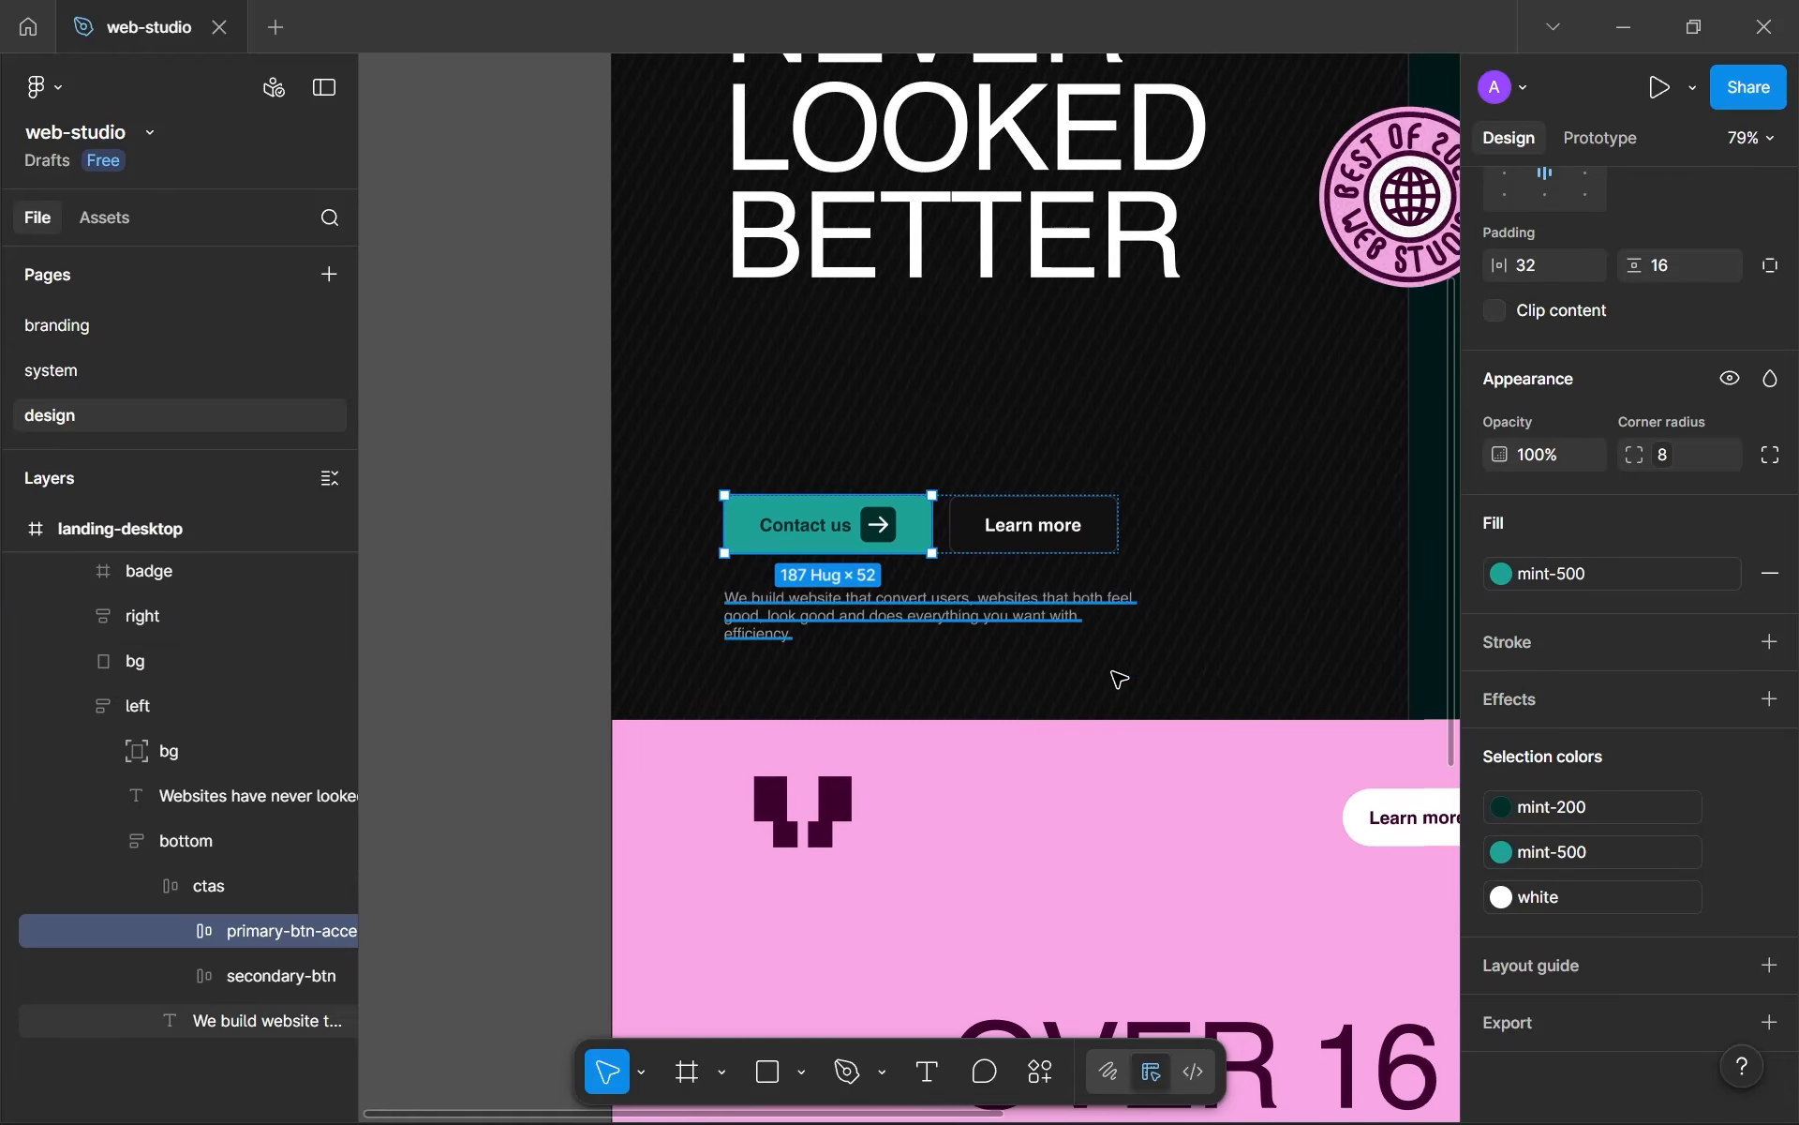
pyautogui.moveTo(1196, 831); pyautogui.dragTo(1157, 807)
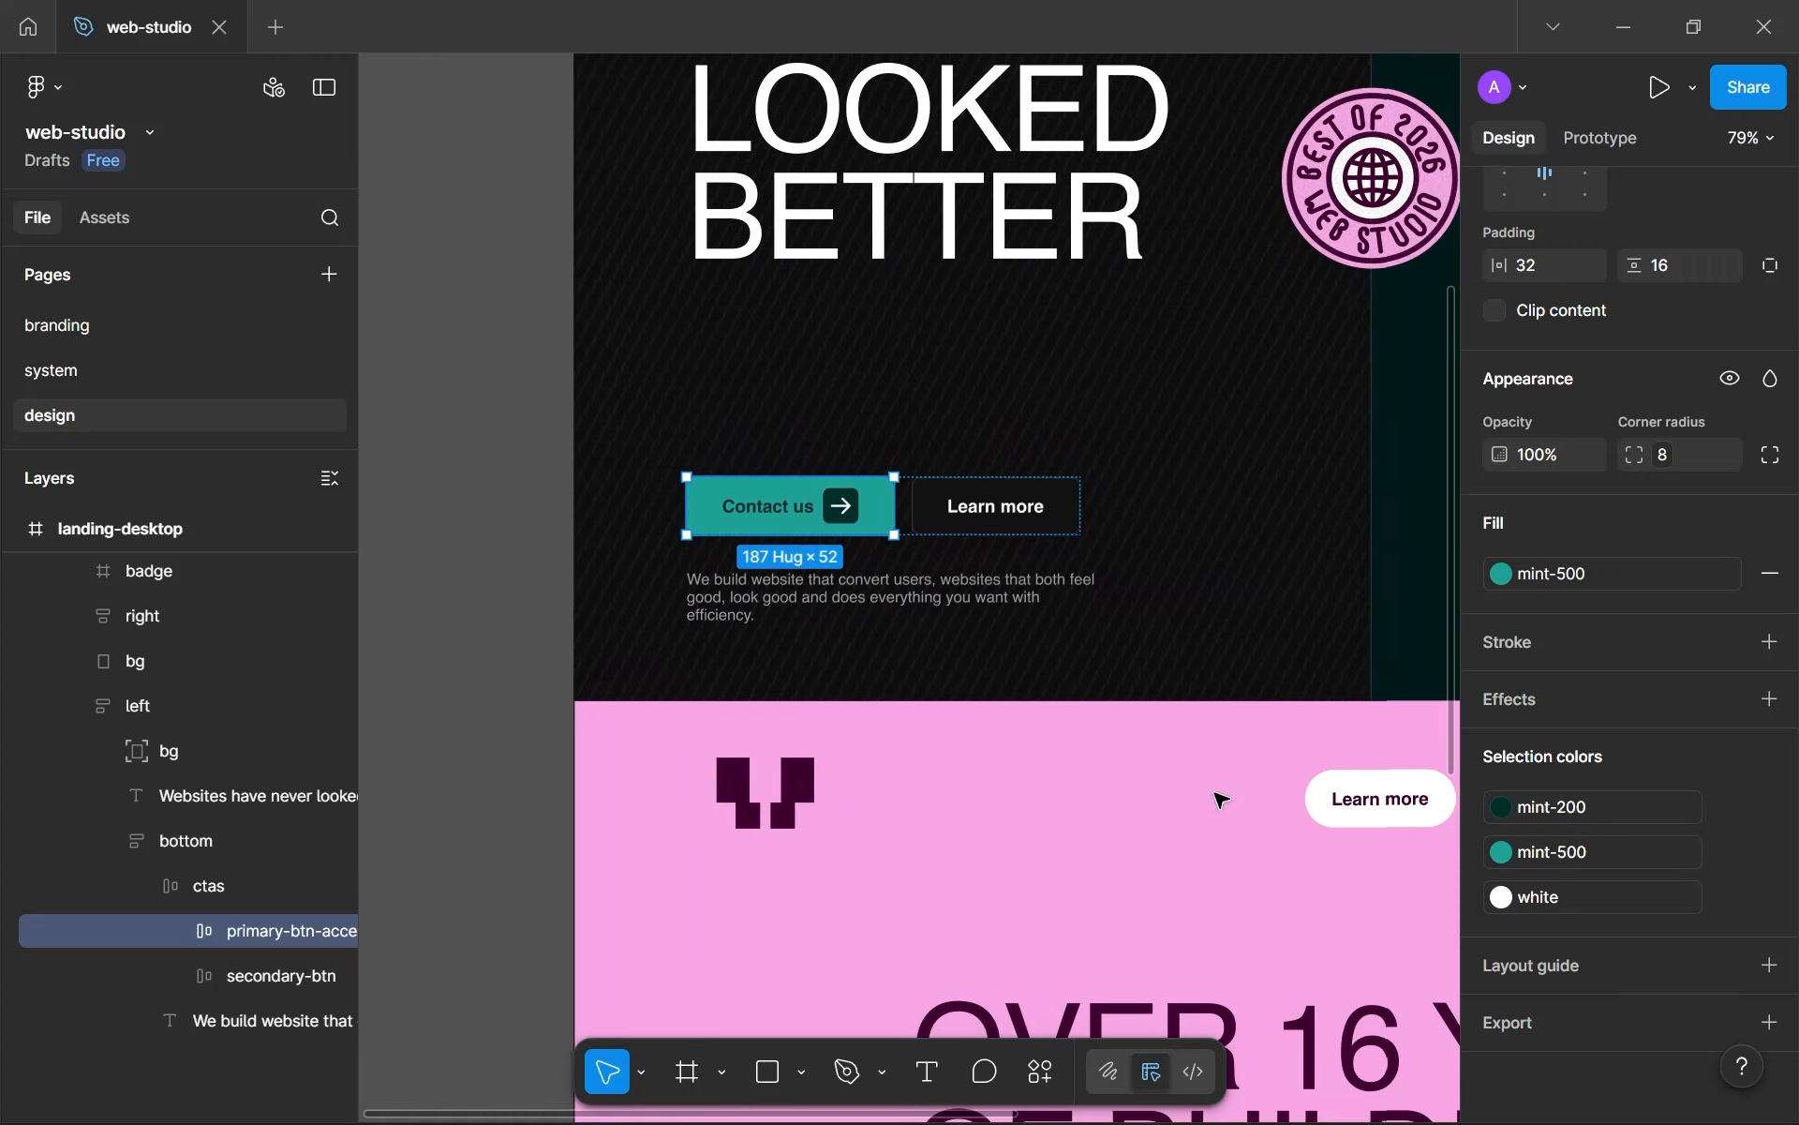
pyautogui.click(1331, 803)
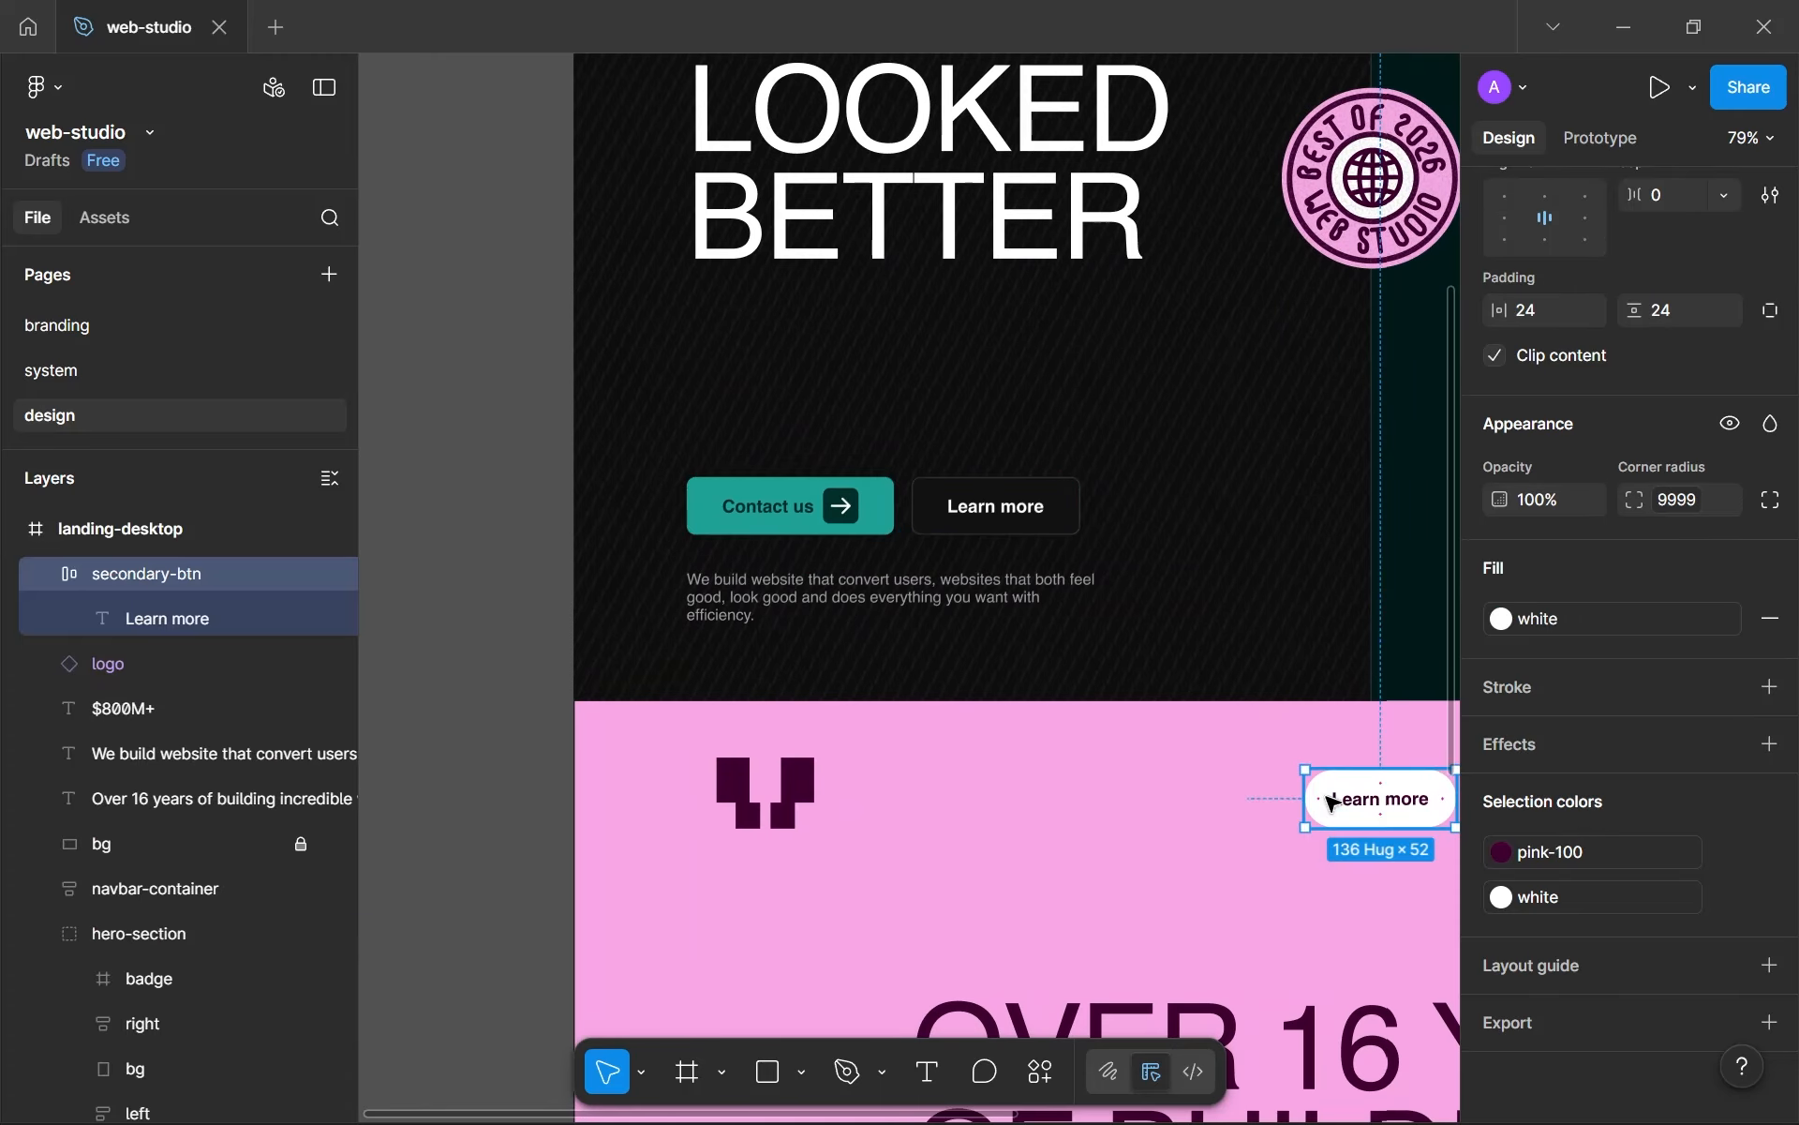
pyautogui.moveTo(1331, 803); pyautogui.dragTo(1031, 705)
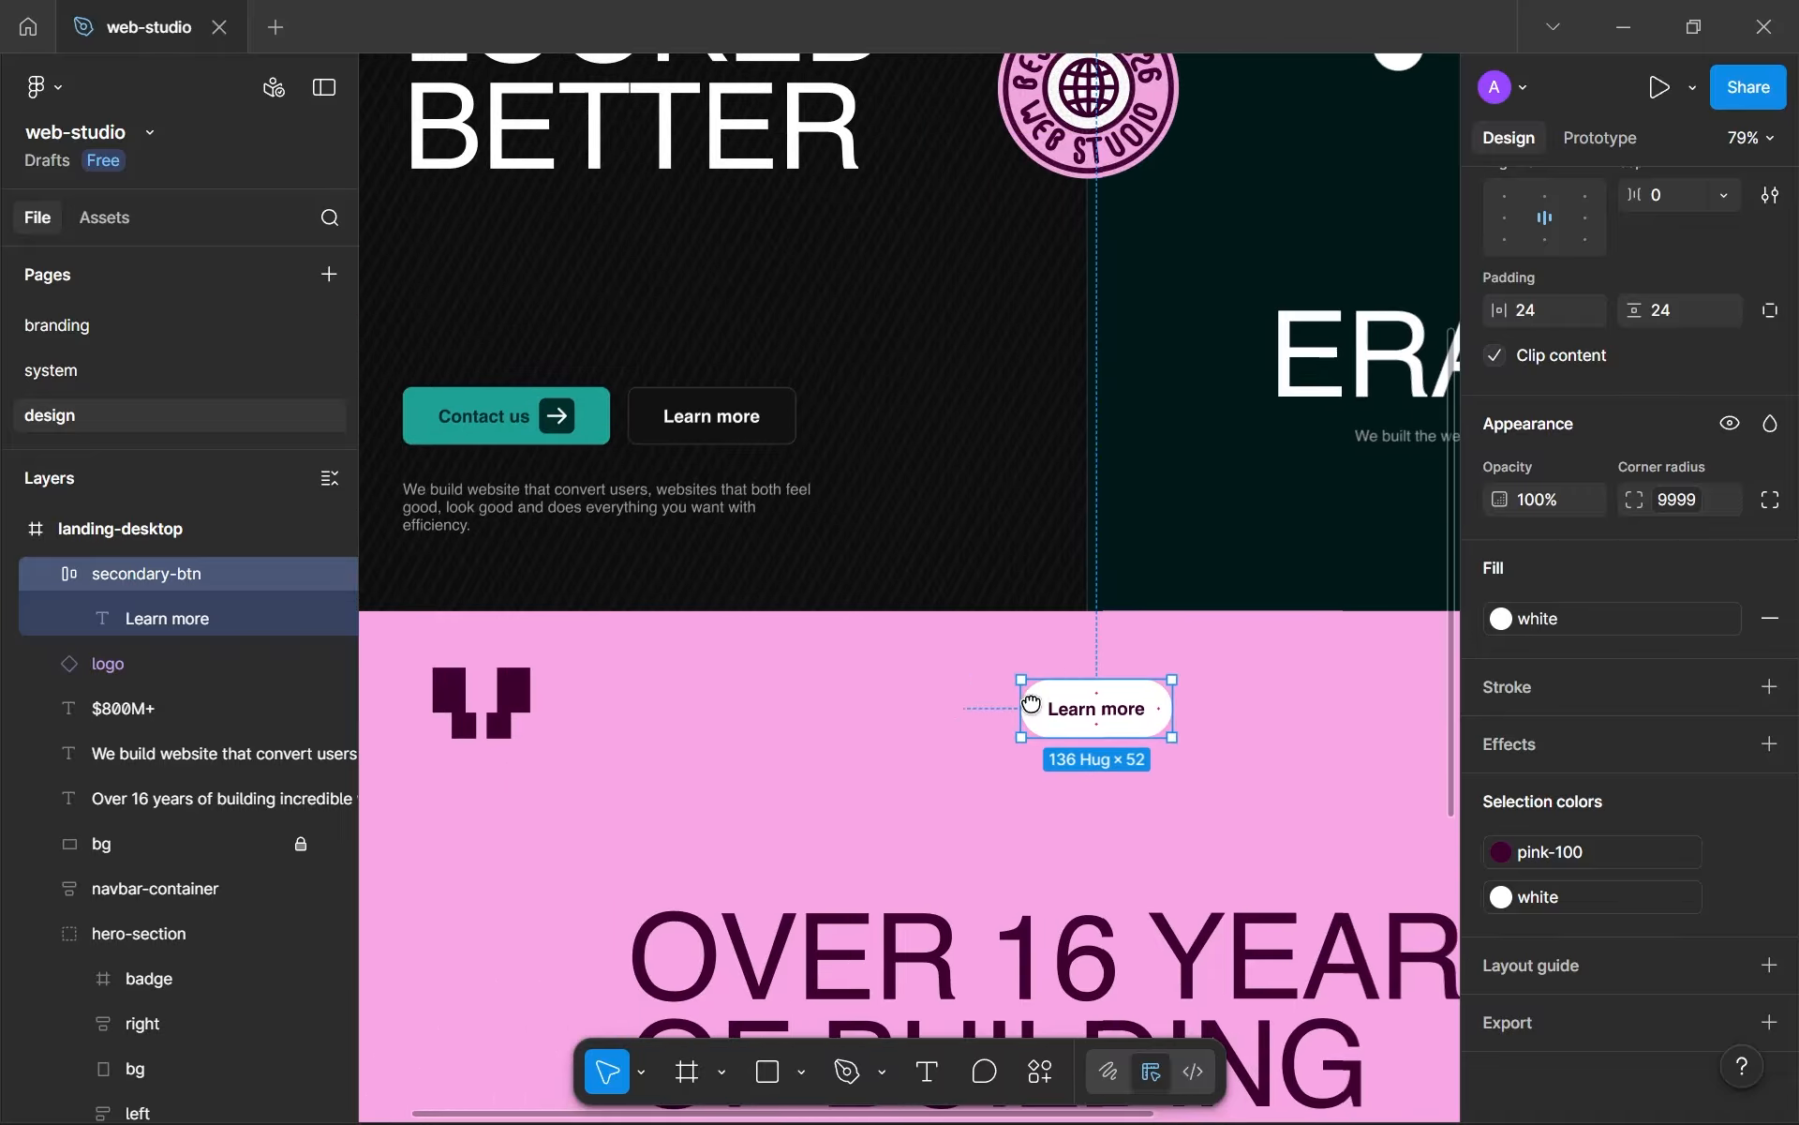
pyautogui.keyDown('ctrl'); pyautogui.scroll(5, 1068, 724); pyautogui.keyUp('ctrl')
pyautogui.keyDown('ctrl'); pyautogui.scroll(-3, 1026, 676); pyautogui.keyUp('ctrl')
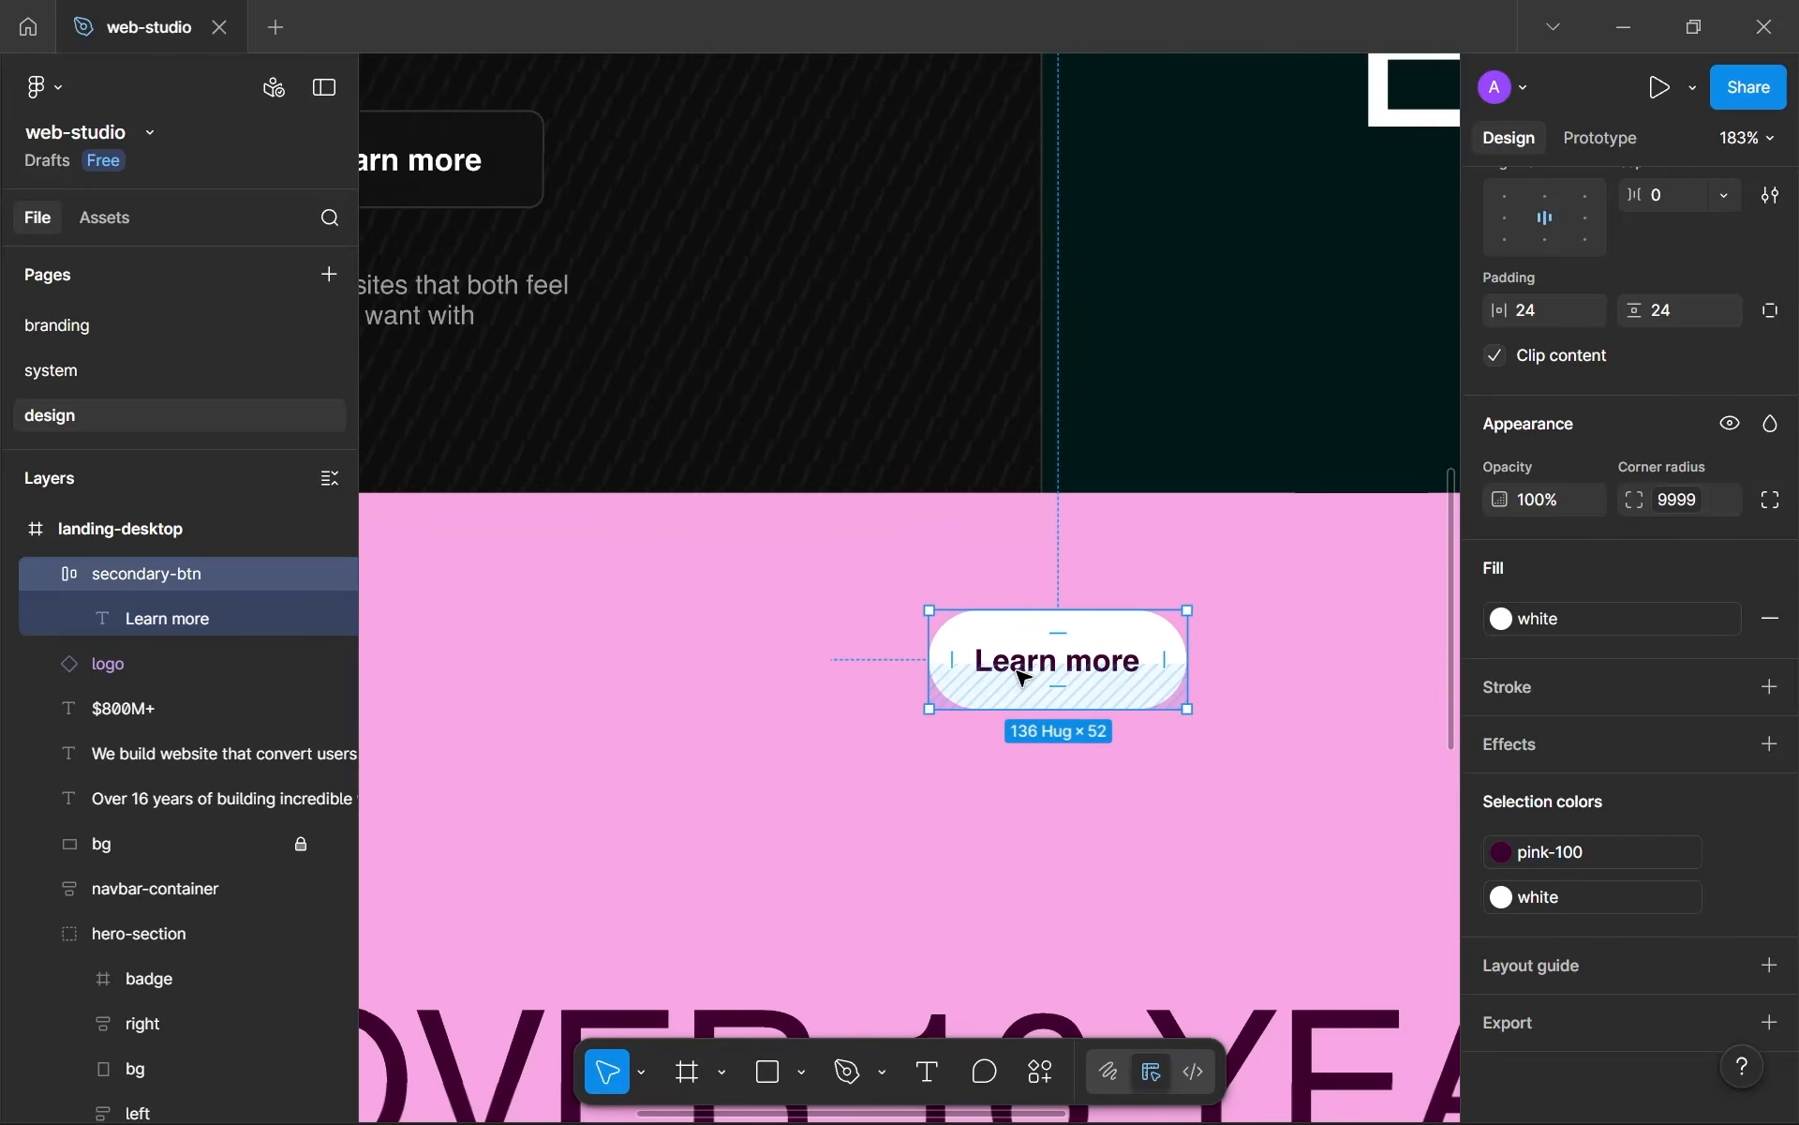
pyautogui.click(1119, 752)
pyautogui.keyDown('ctrl'); pyautogui.scroll(-6, 1128, 752); pyautogui.keyUp('ctrl')
pyautogui.keyDown('ctrl'); pyautogui.scroll(5, 919, 647); pyautogui.keyUp('ctrl')
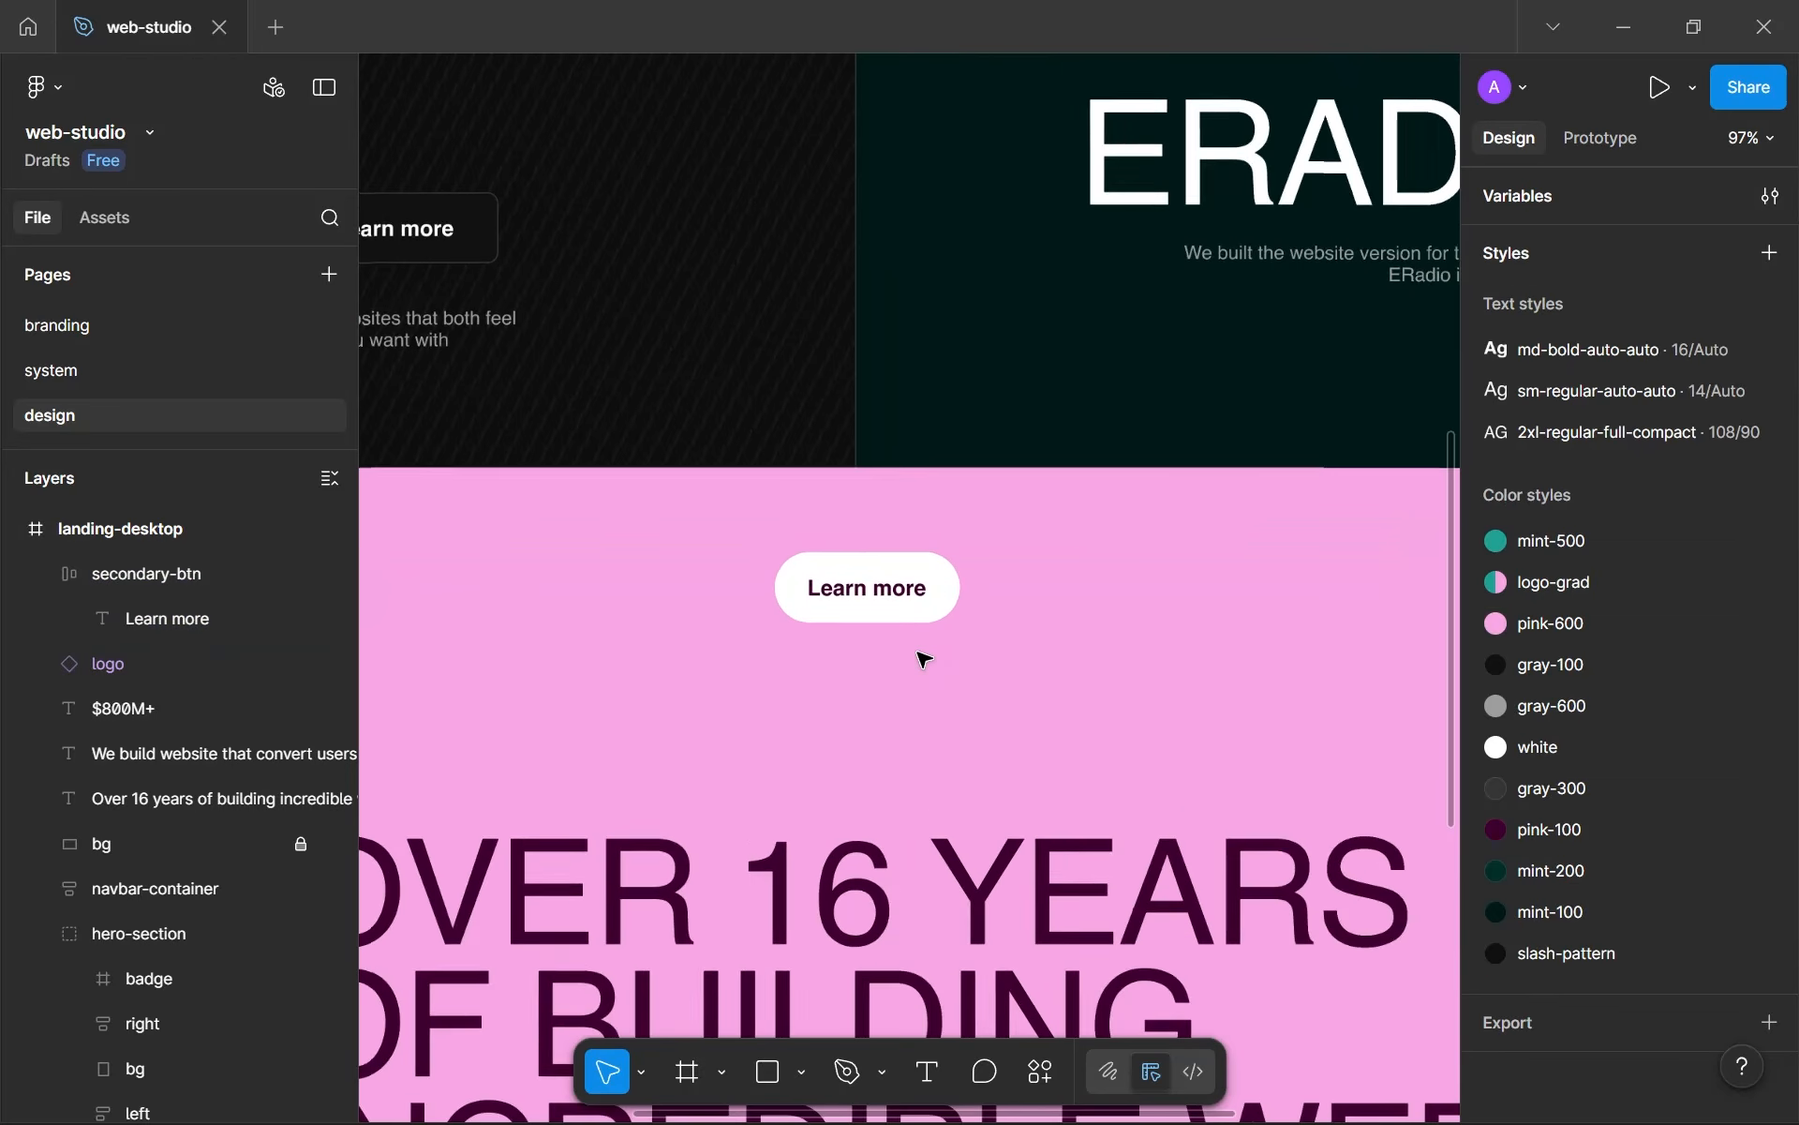
pyautogui.click(914, 622)
pyautogui.click(914, 622)
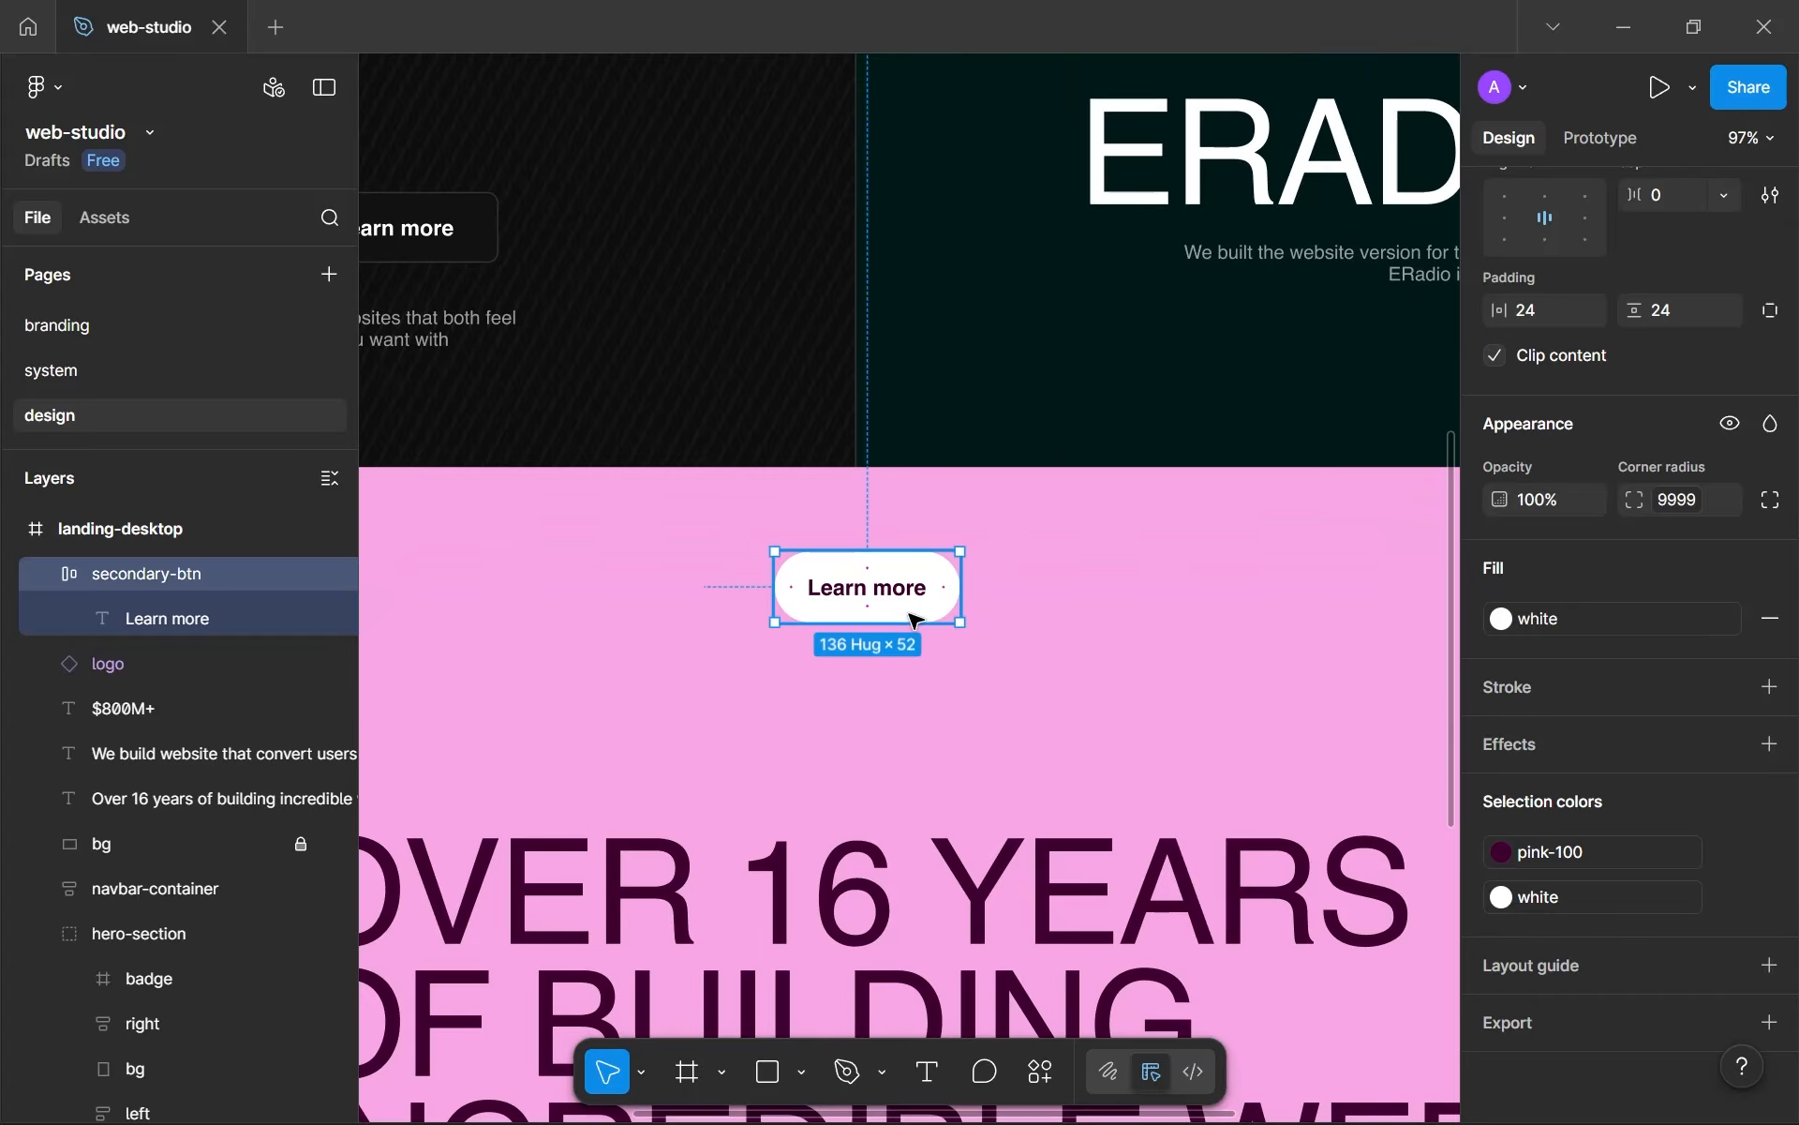
pyautogui.click(1548, 313)
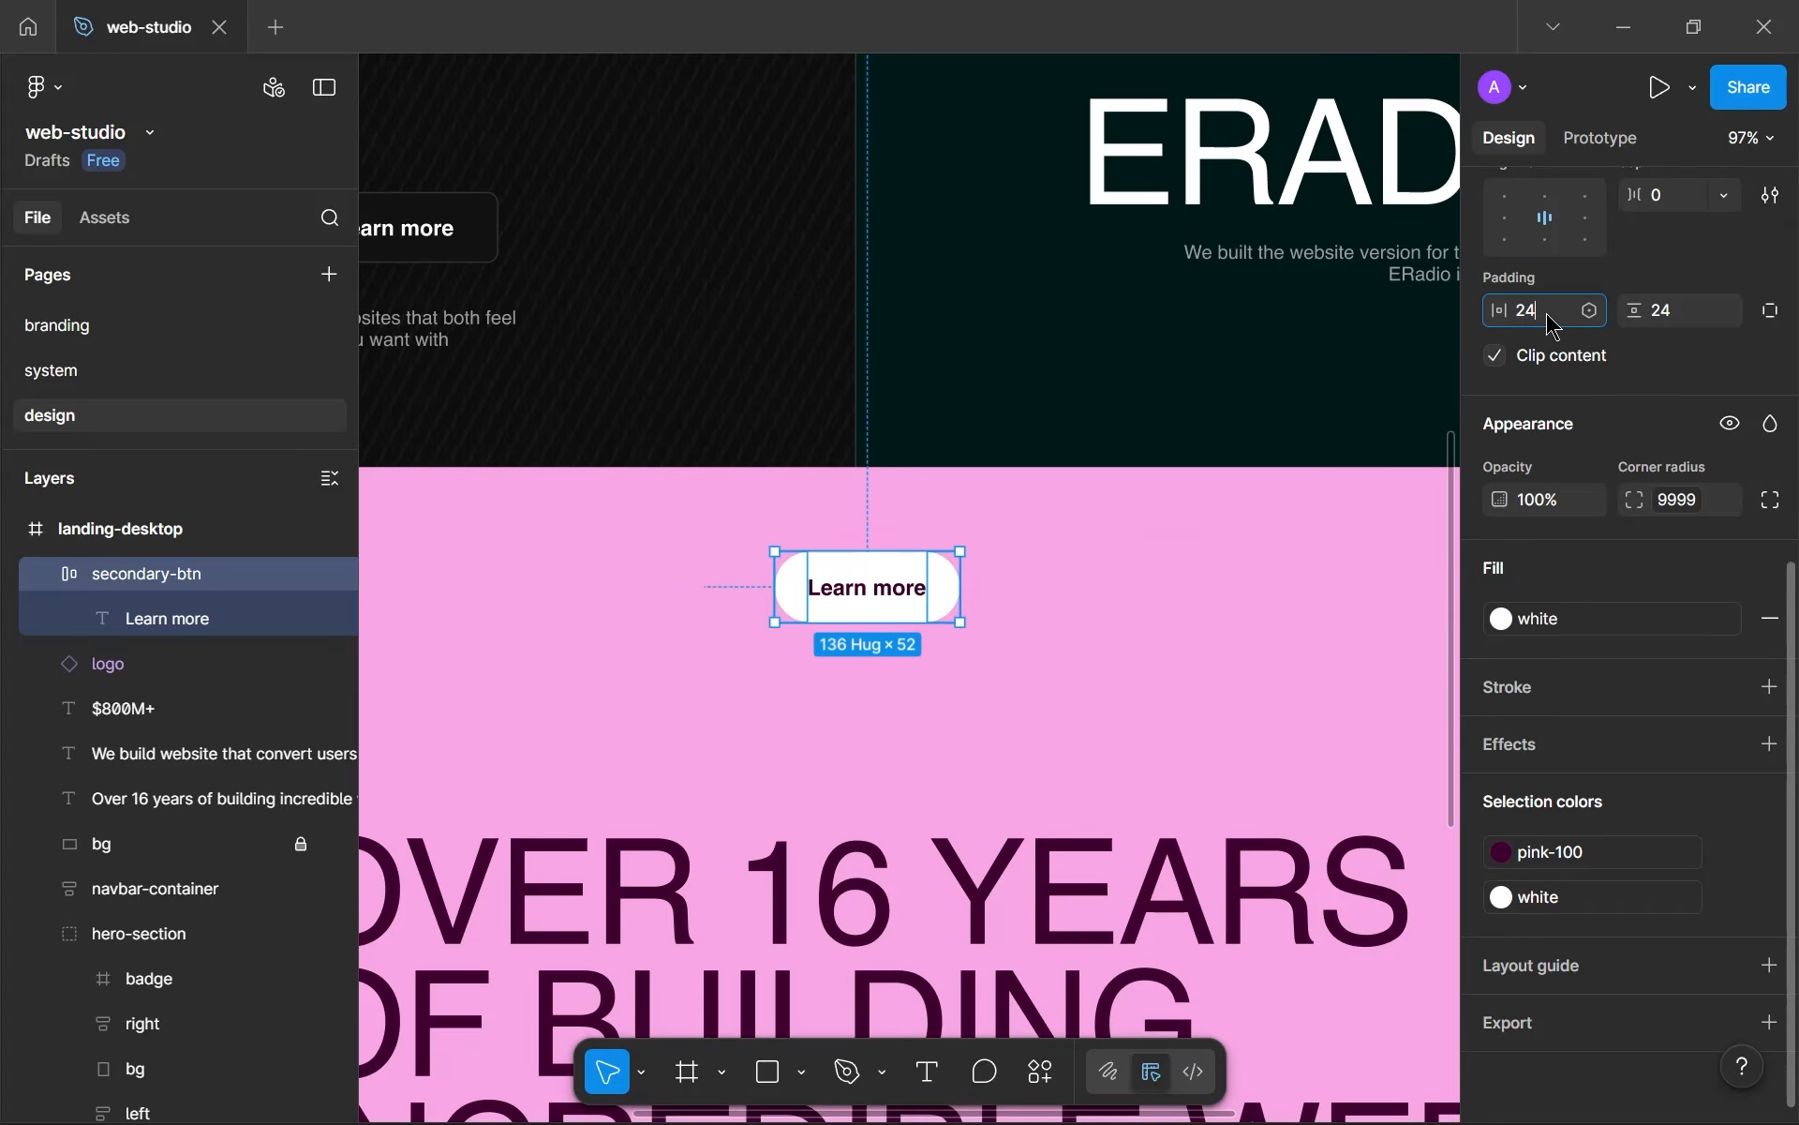
pyautogui.click(1674, 319)
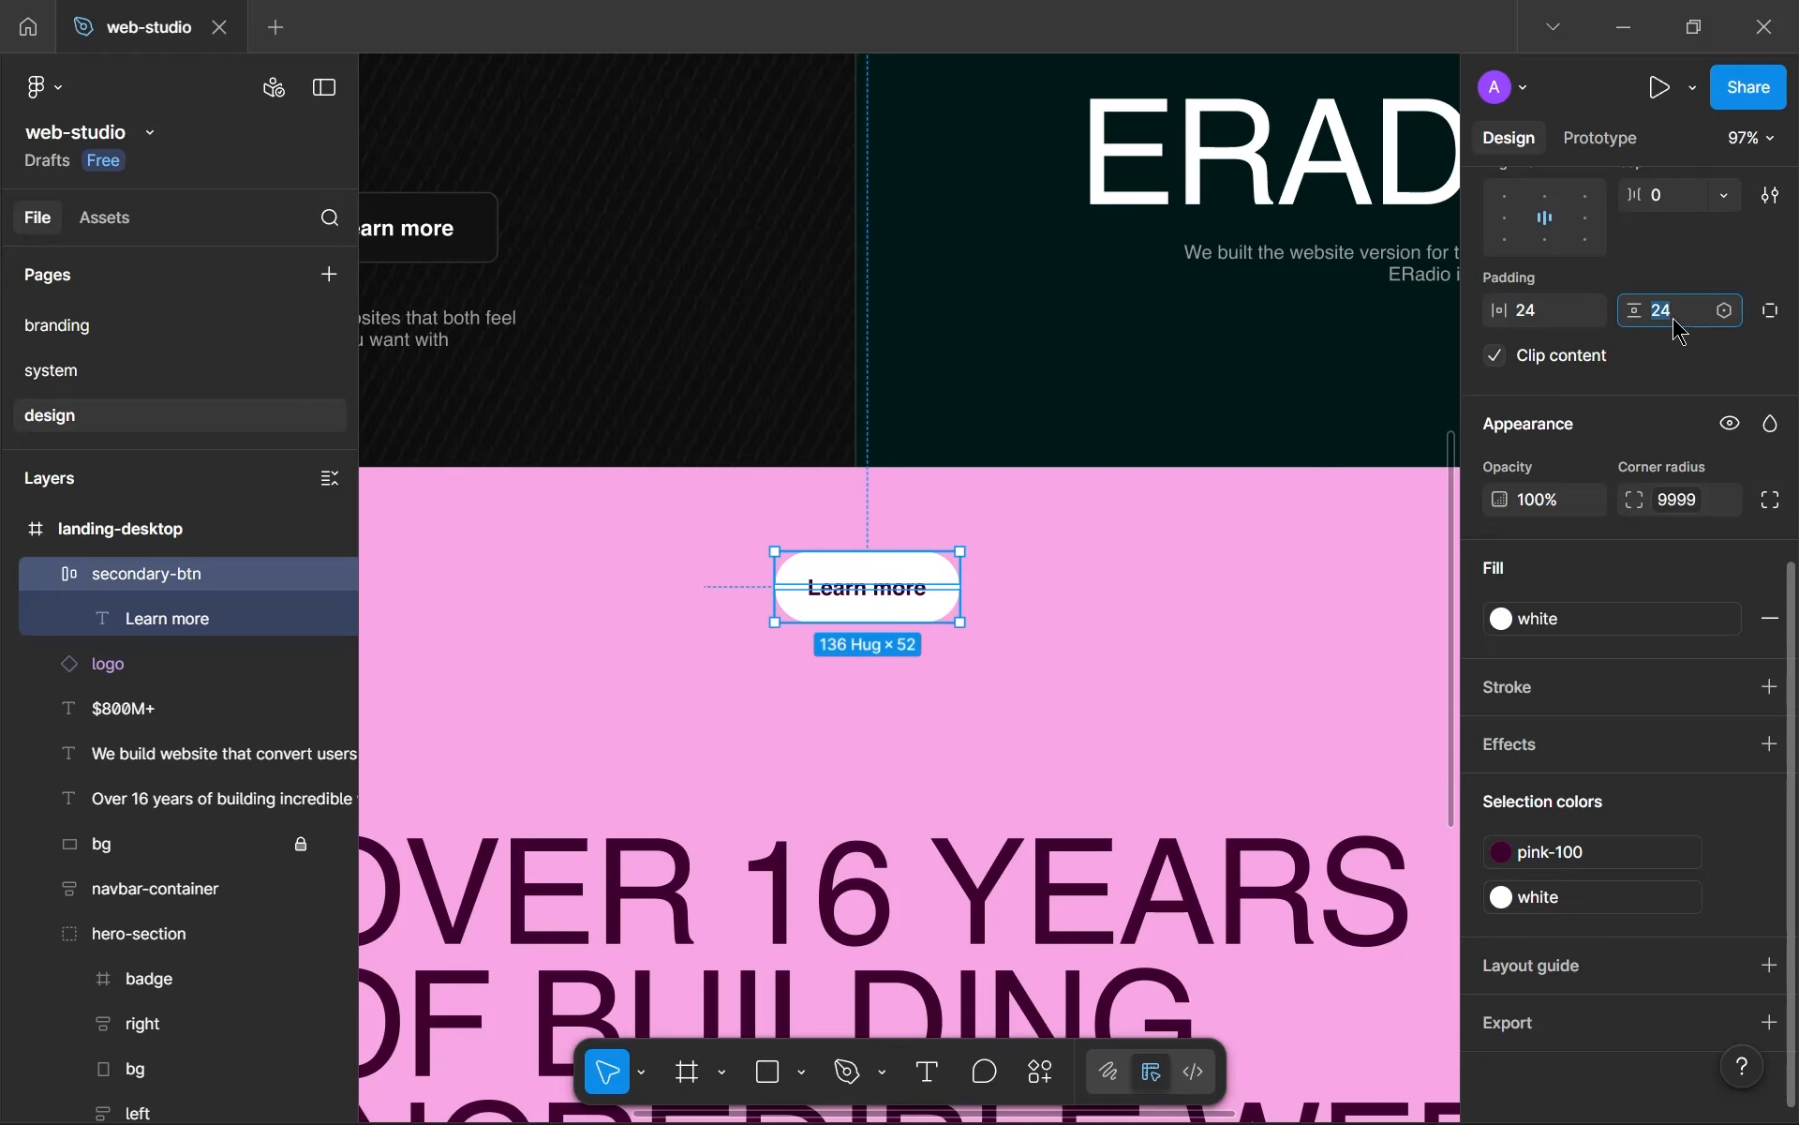
# - Duplicate the white pill button three times to form an evenly spaced horizontal row of four
pyautogui.click(906, 580)
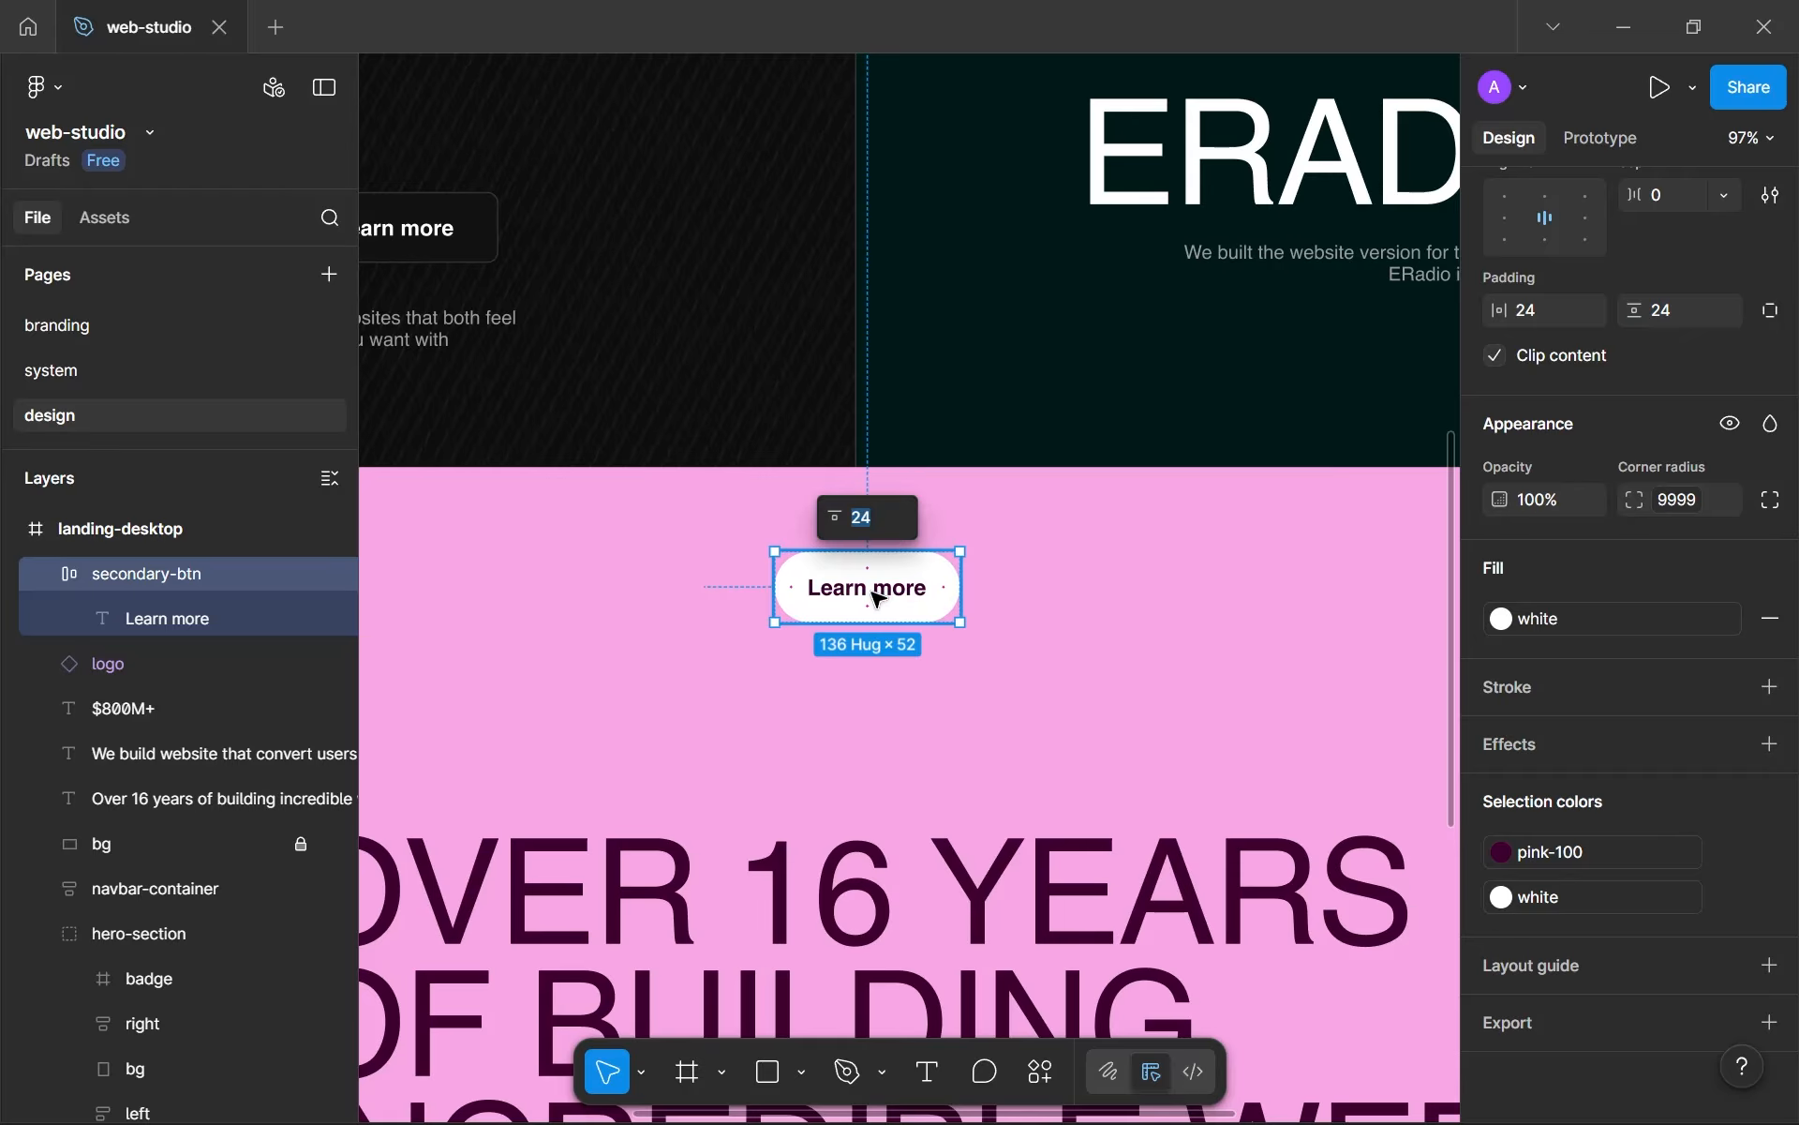
pyautogui.press('Escape')
pyautogui.moveTo(819, 603); pyautogui.dragTo(1040, 614)
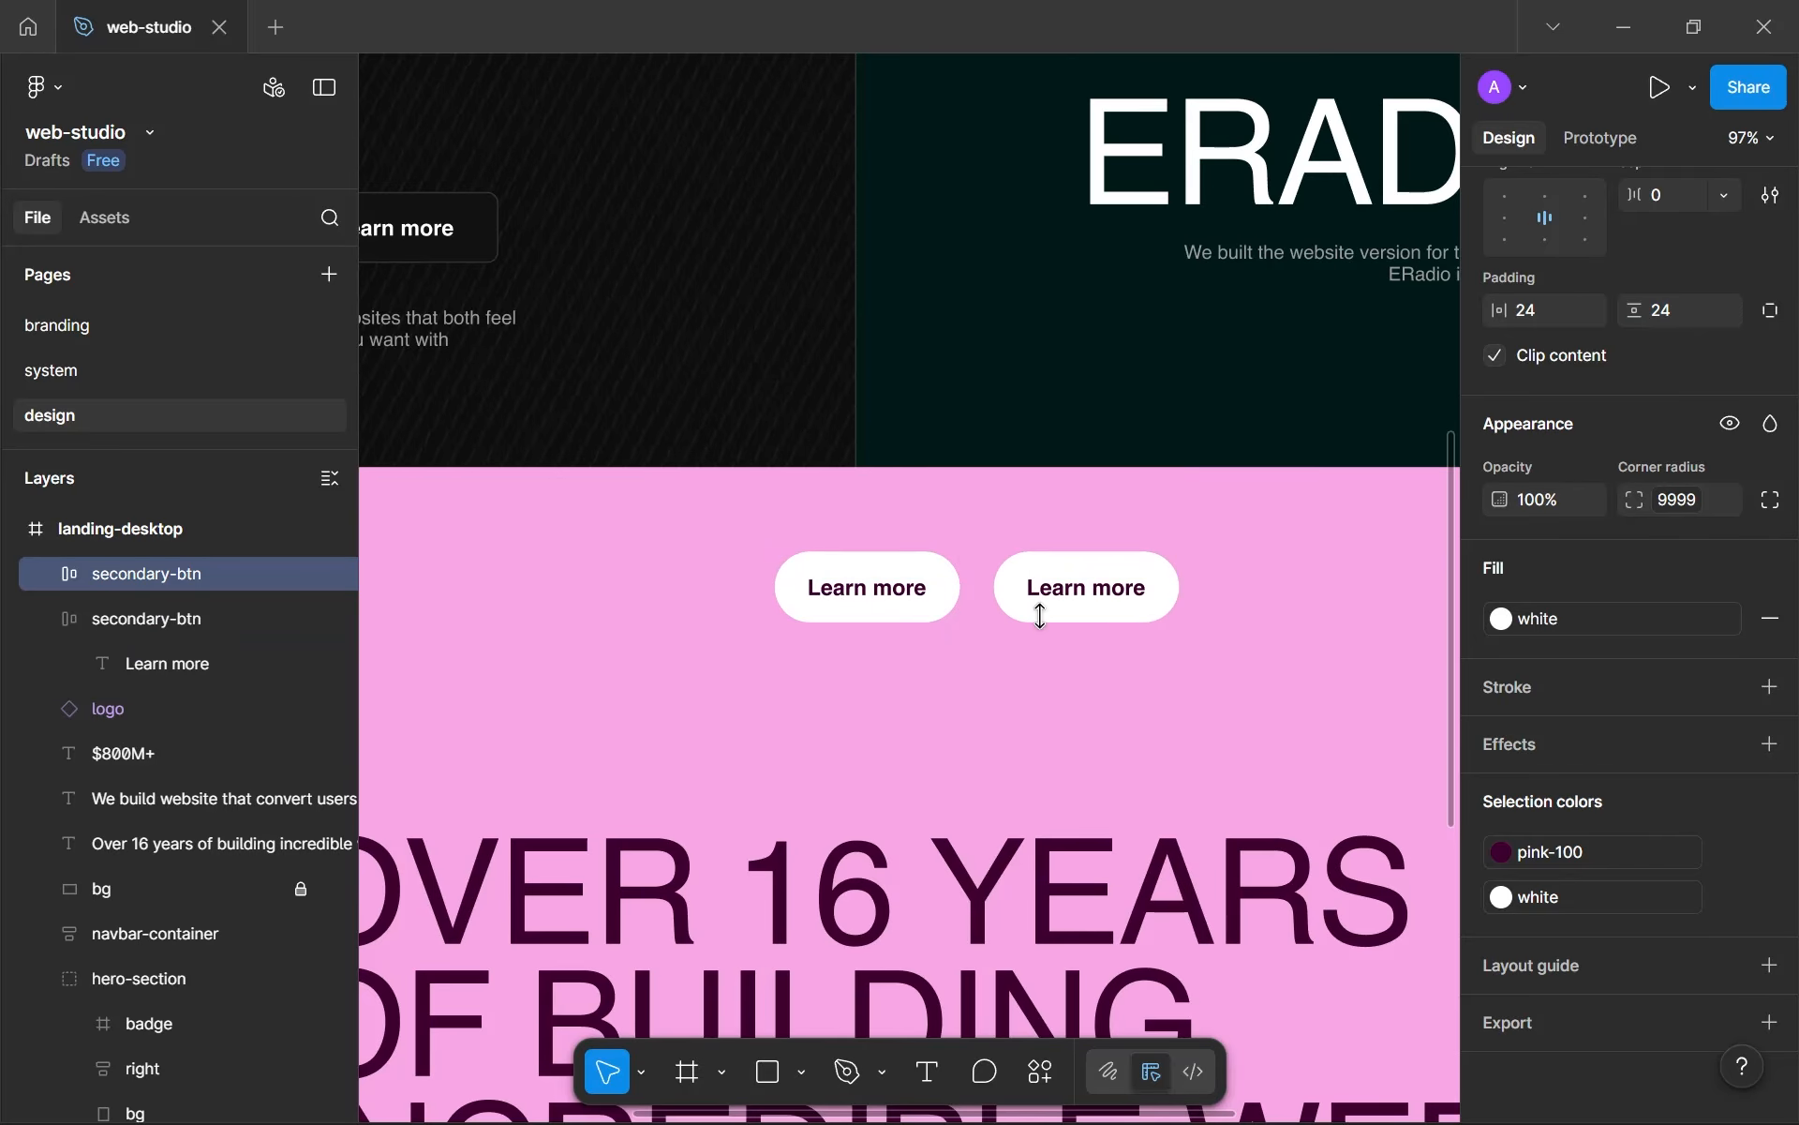
pyautogui.hotkey('ctrl', 'd')
pyautogui.hotkey('ctrl', 'd')
pyautogui.scroll(-5, 1041, 619)
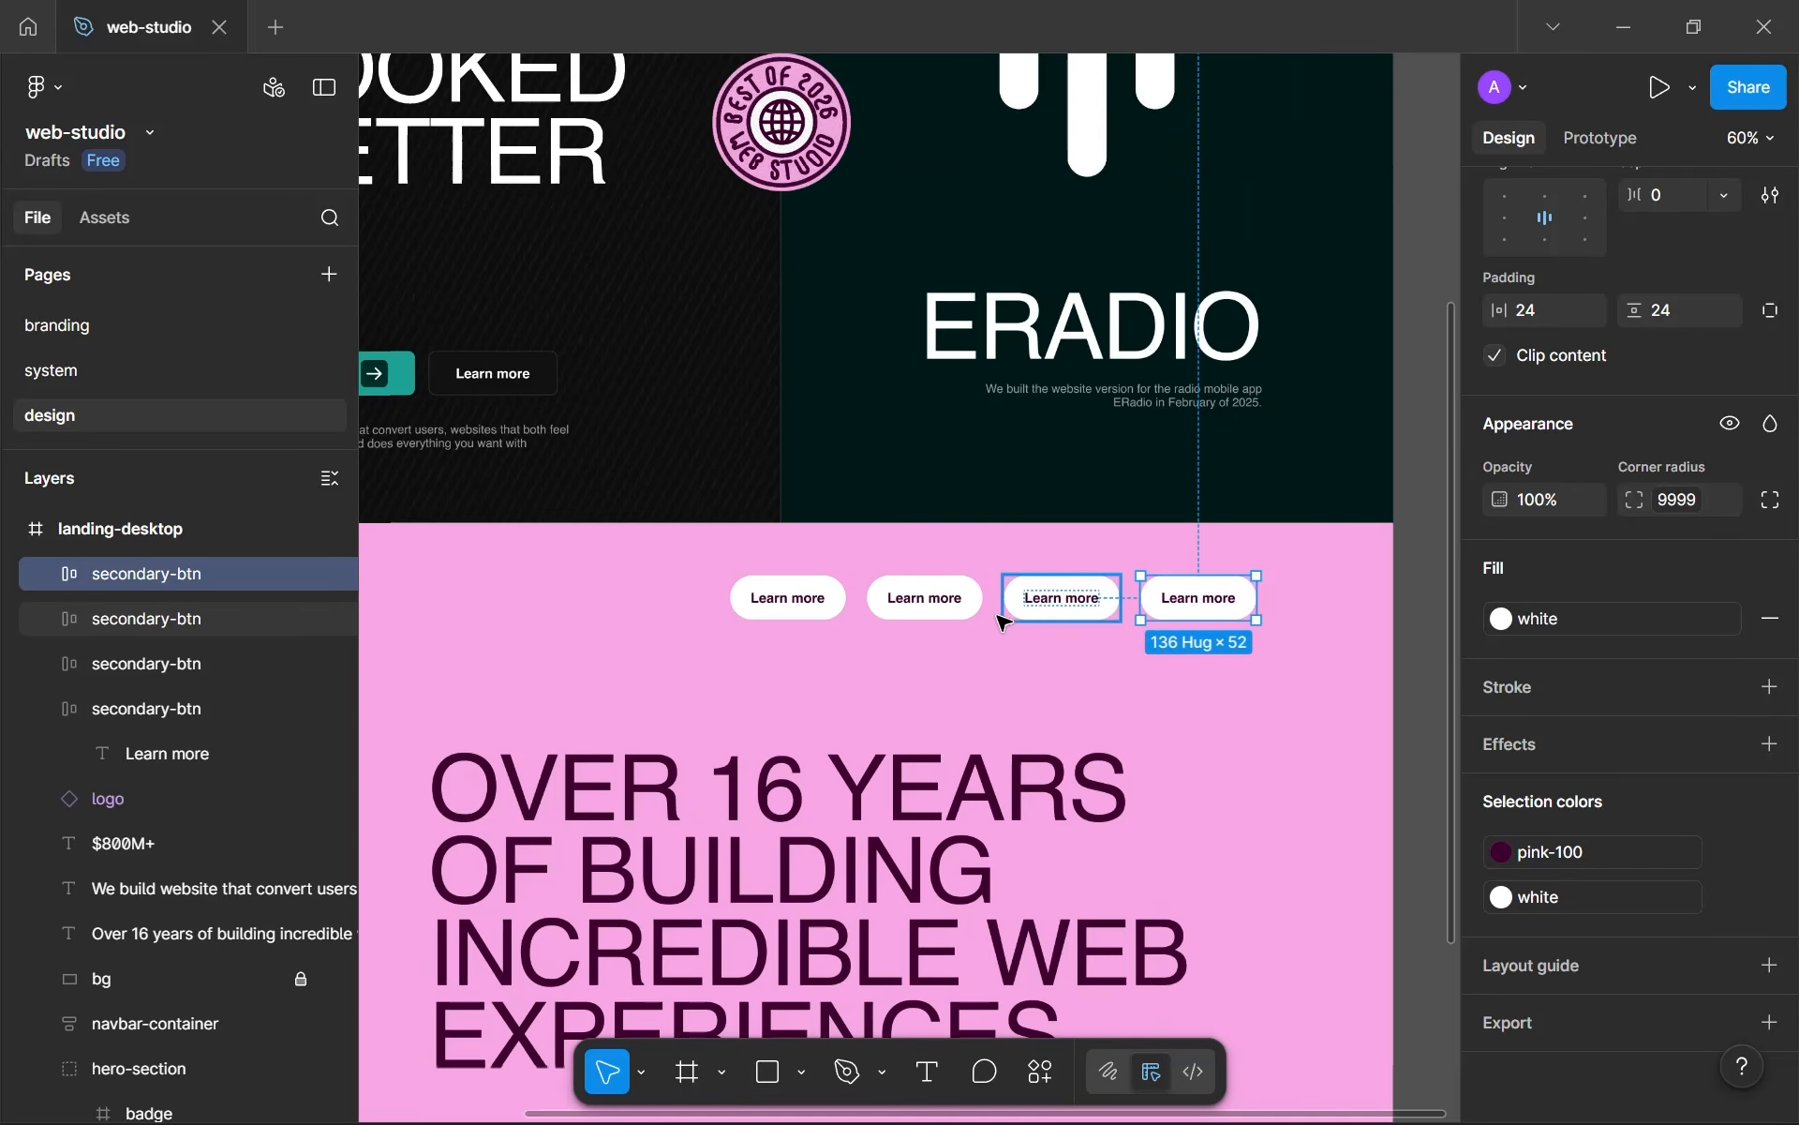
# - Change the labels of the first two pill buttons to "Web design" and "Web development"
pyautogui.click(829, 607)
pyautogui.doubleClick(825, 605)
pyautogui.doubleClick(803, 598)
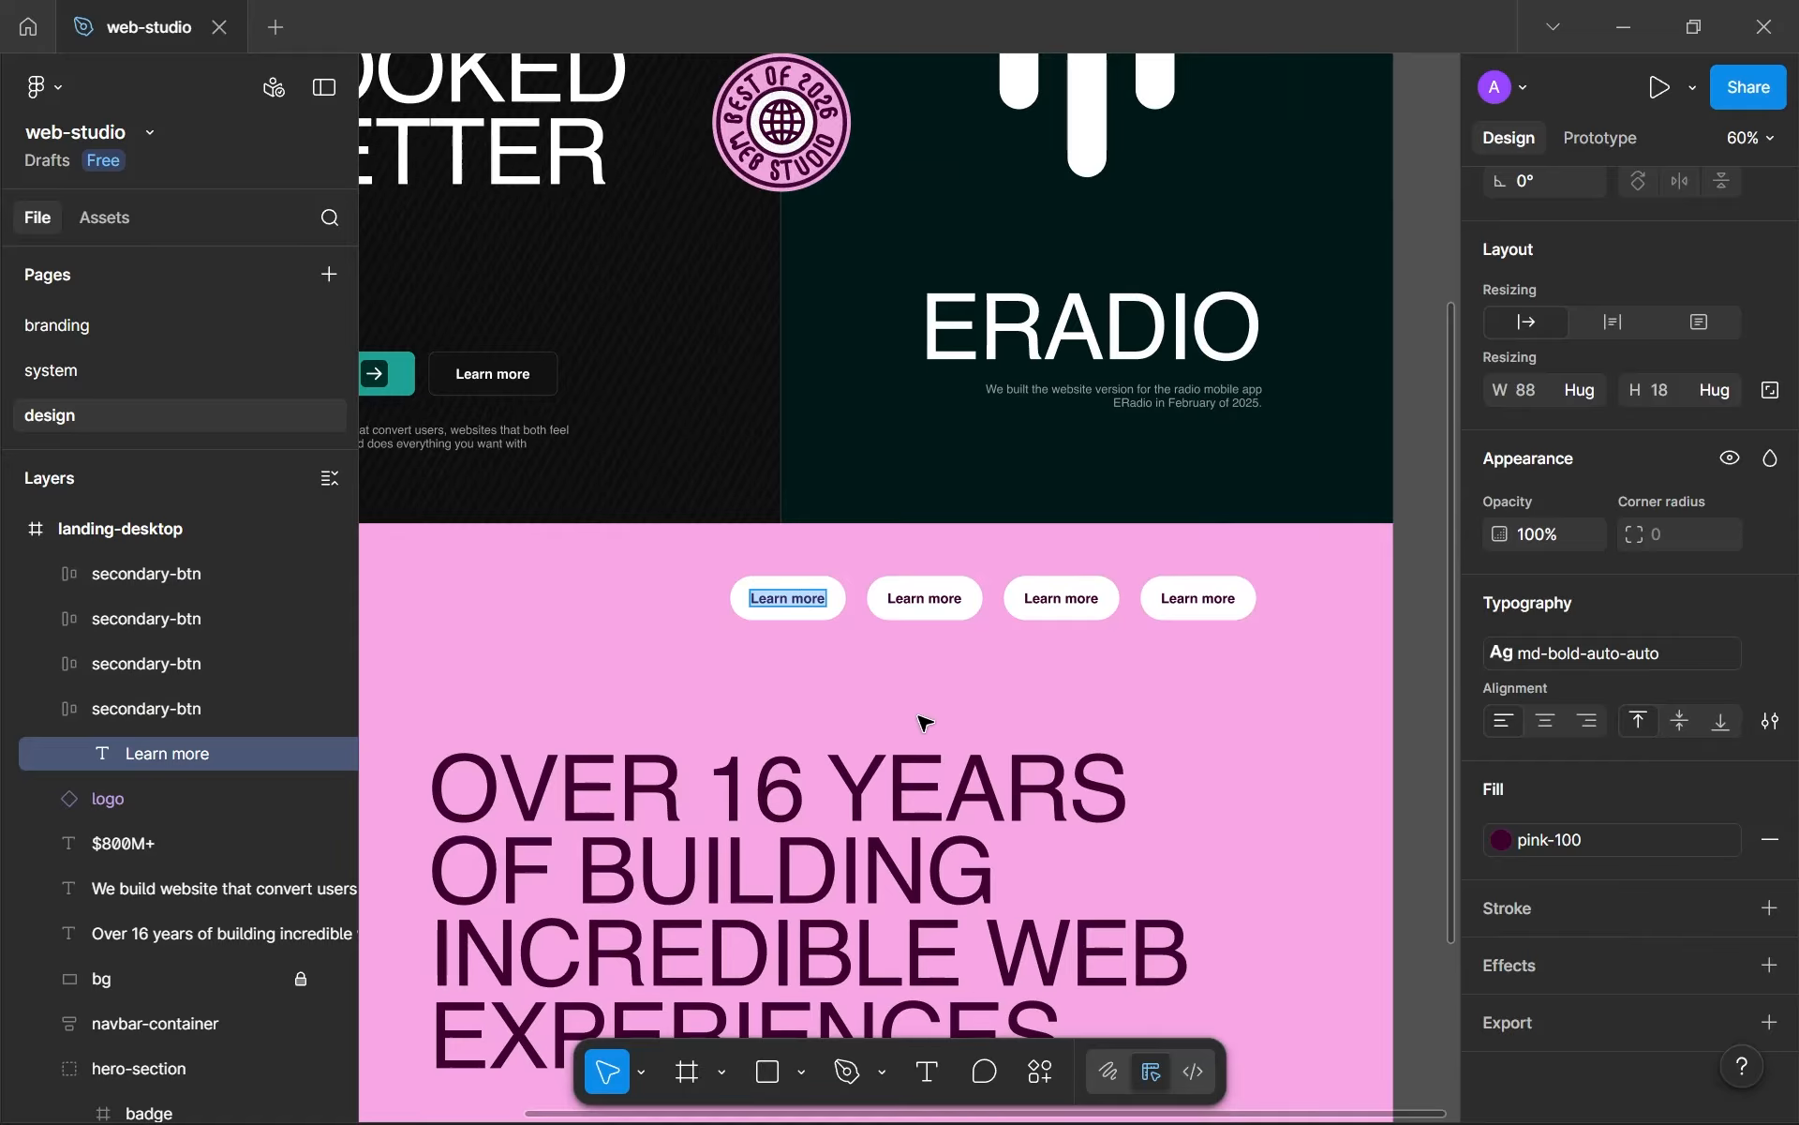
pyautogui.write('Web design')
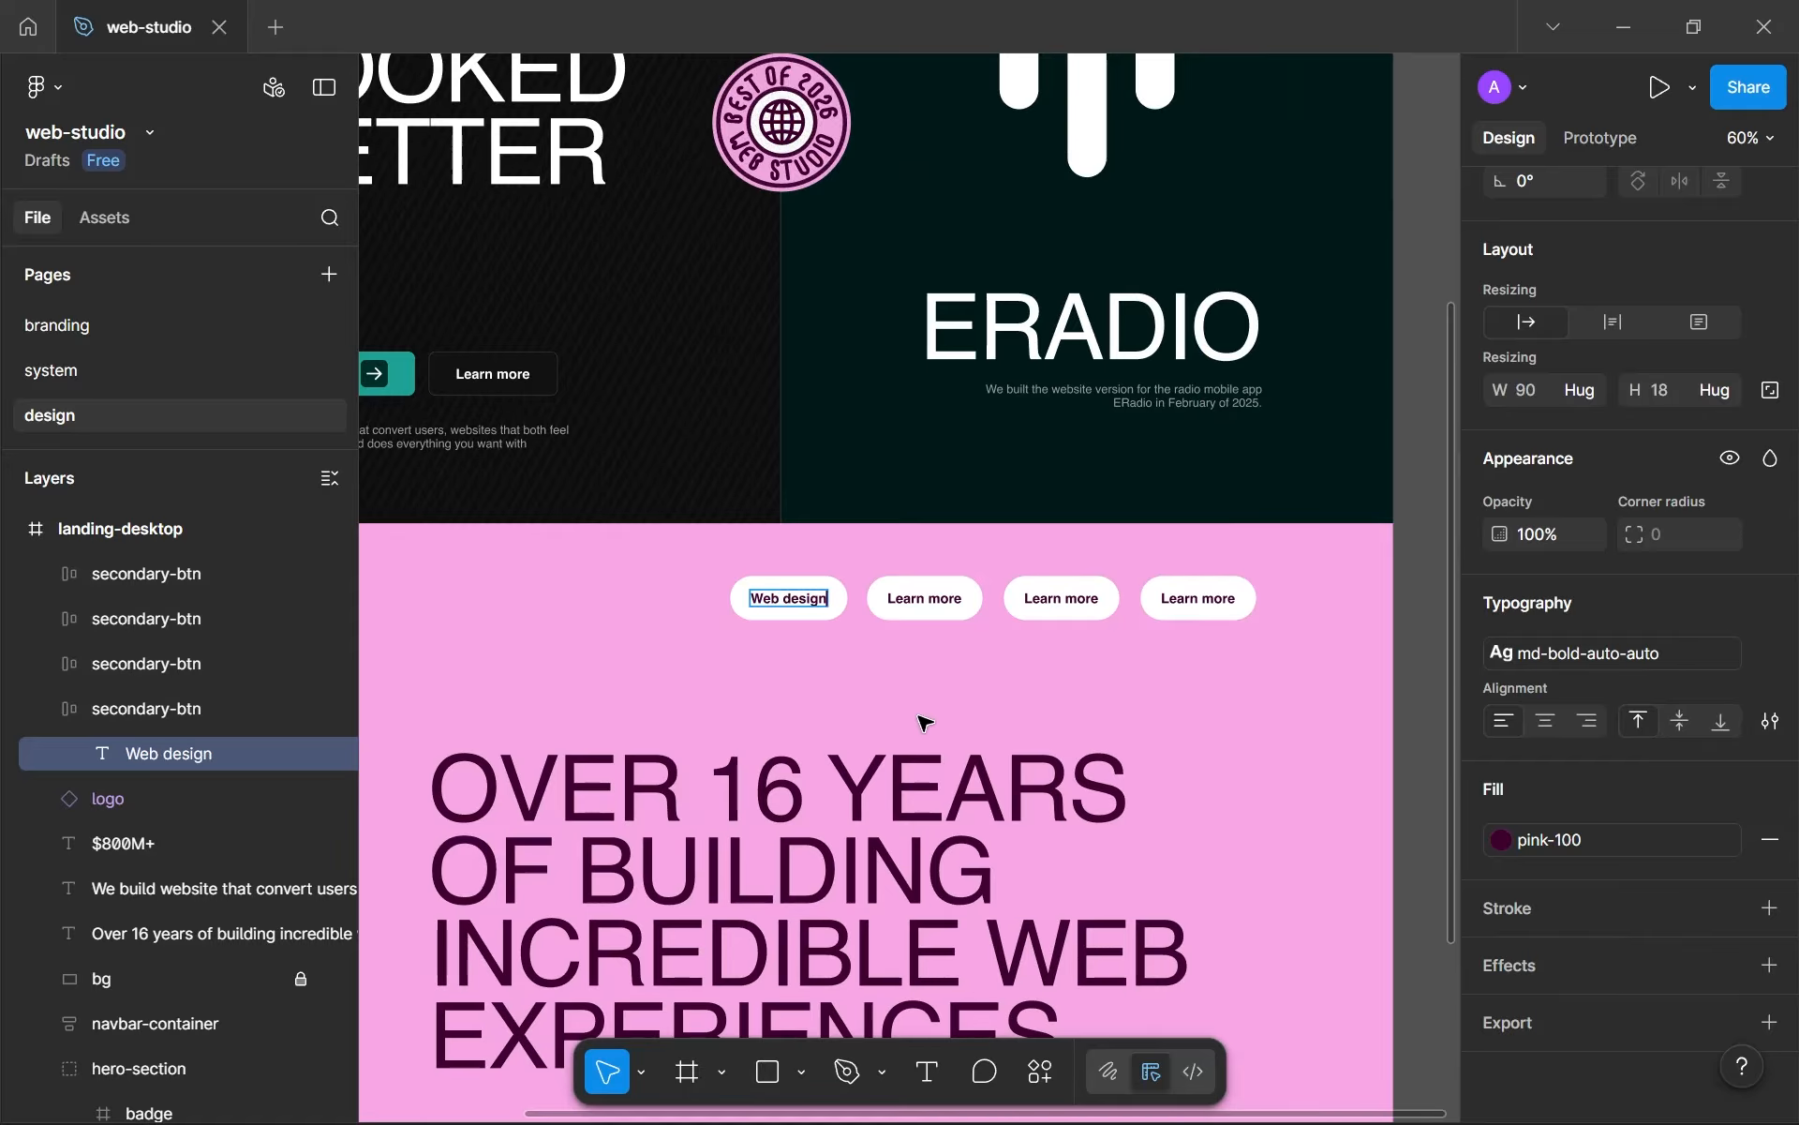
pyautogui.click(910, 611)
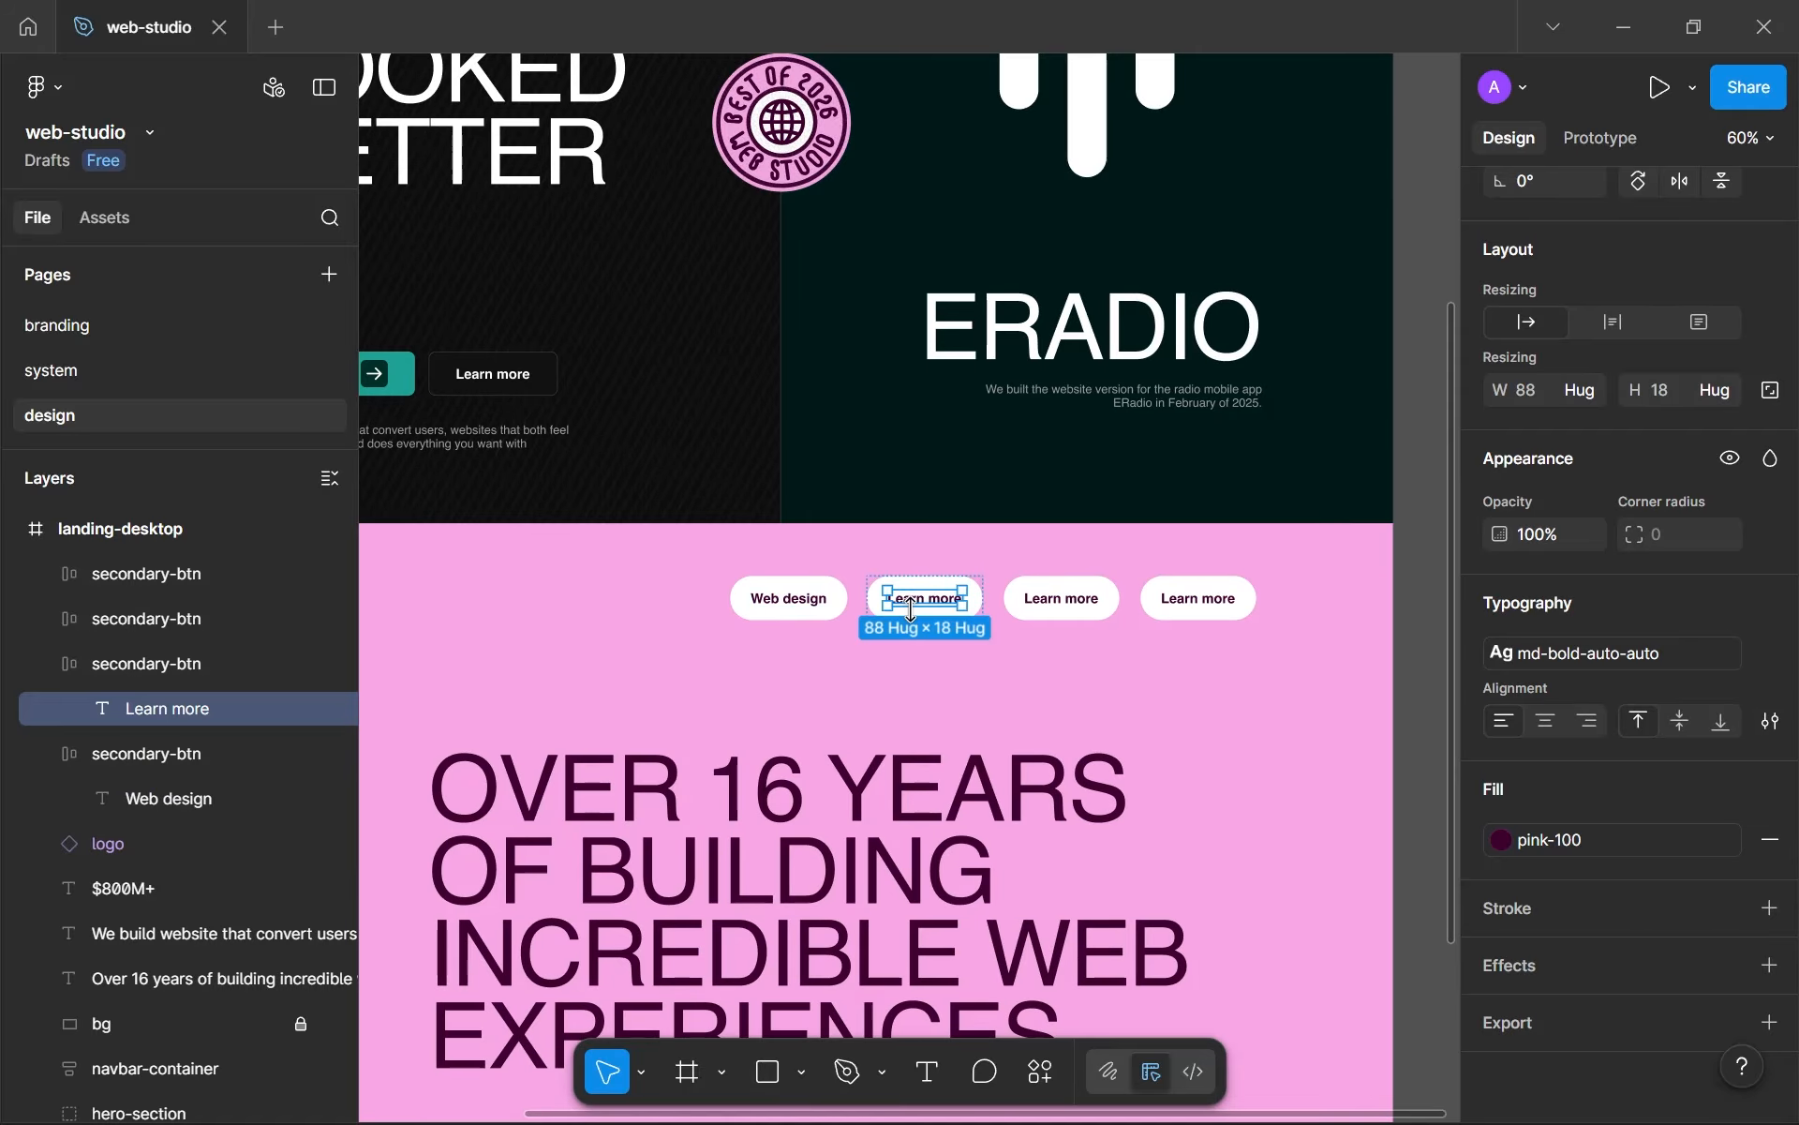
pyautogui.doubleClick(927, 607)
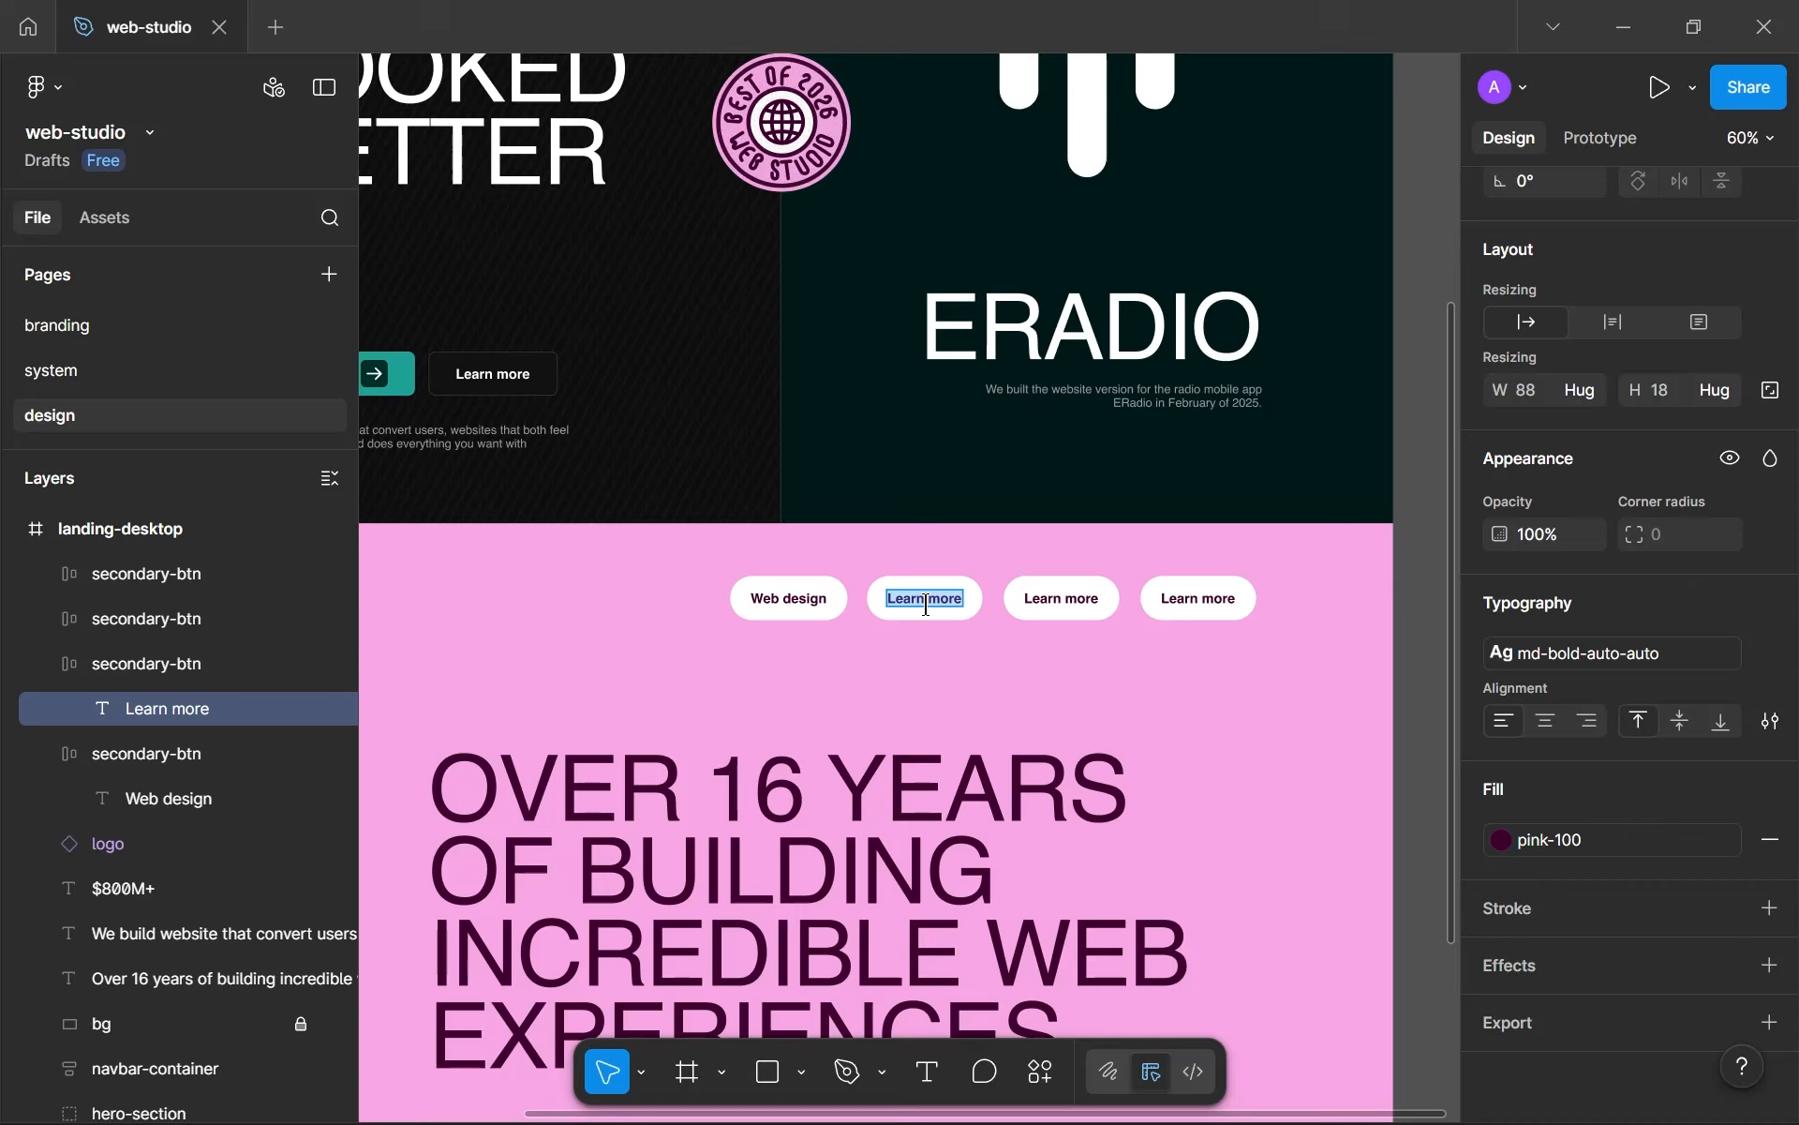
pyautogui.write('Web development')
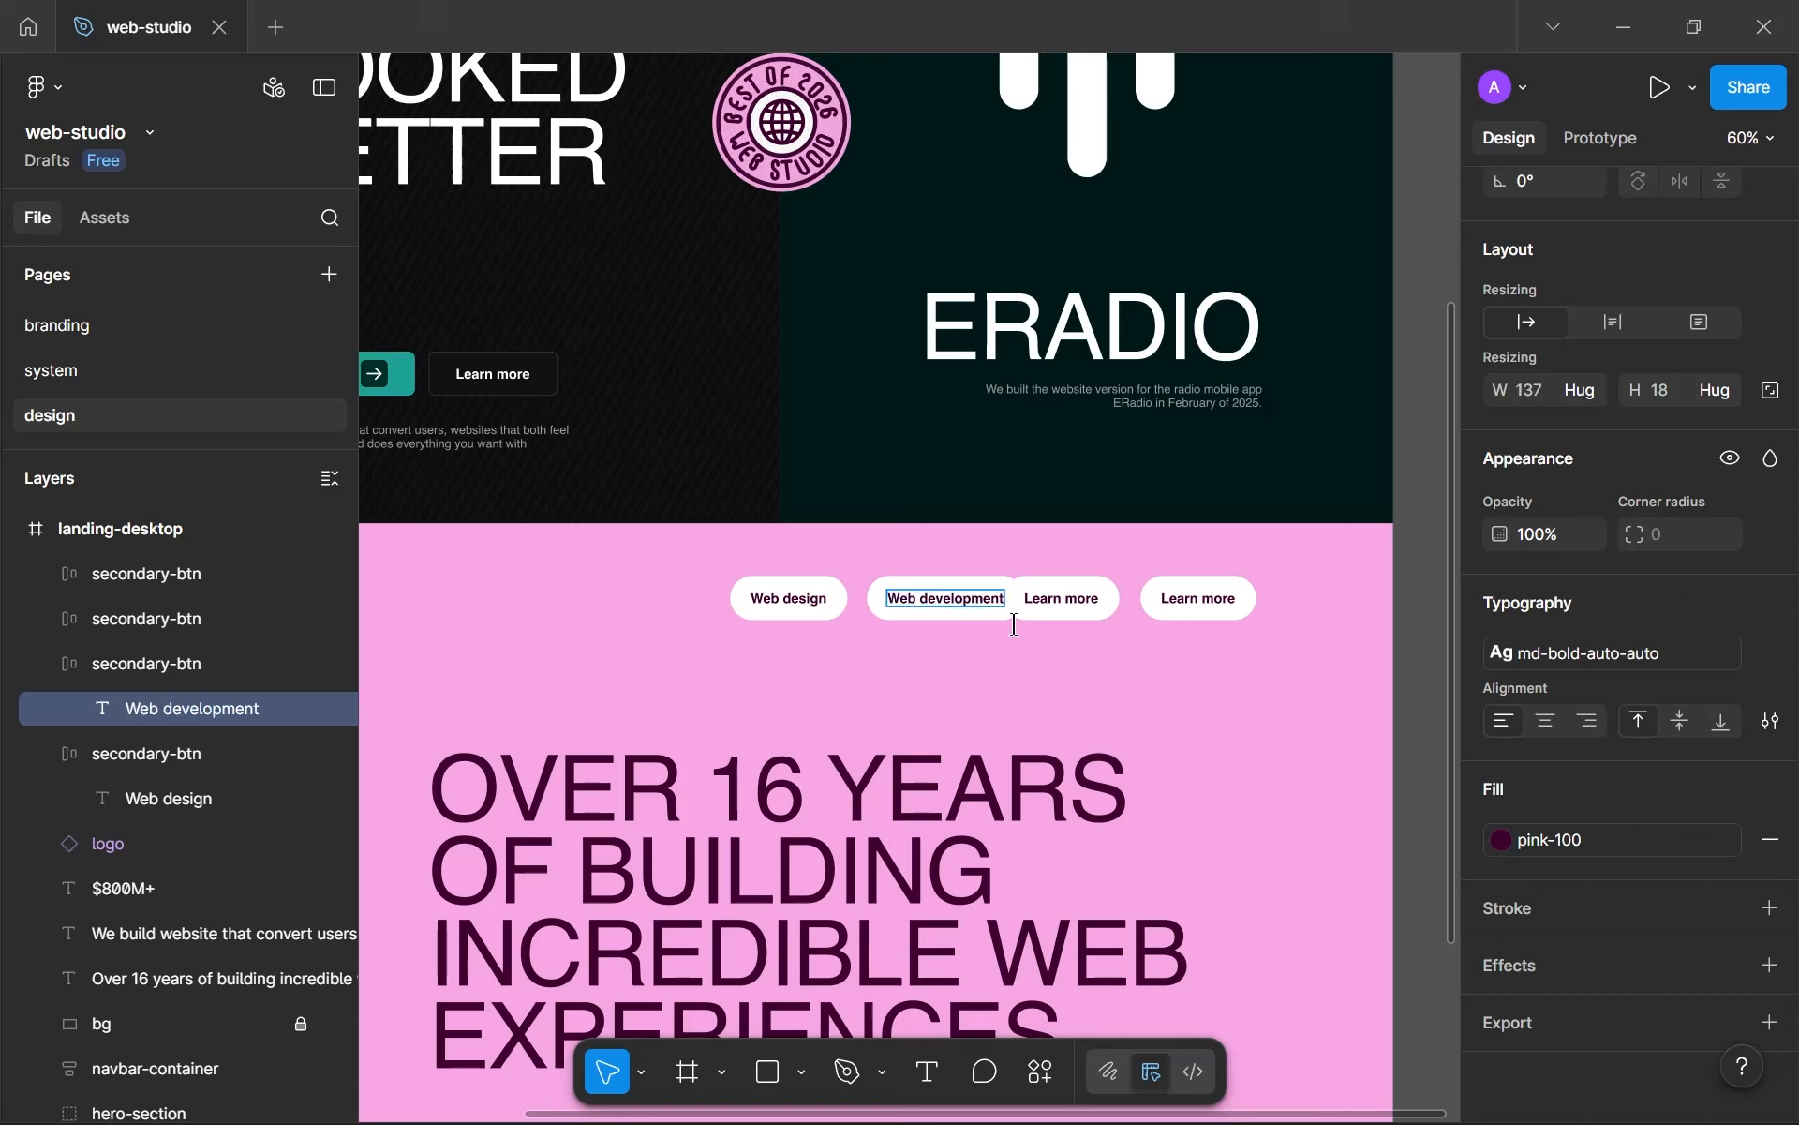
# - Change the labels of the last two pill buttons to "Mobile design" and "Graphics design"
pyautogui.click(1075, 606)
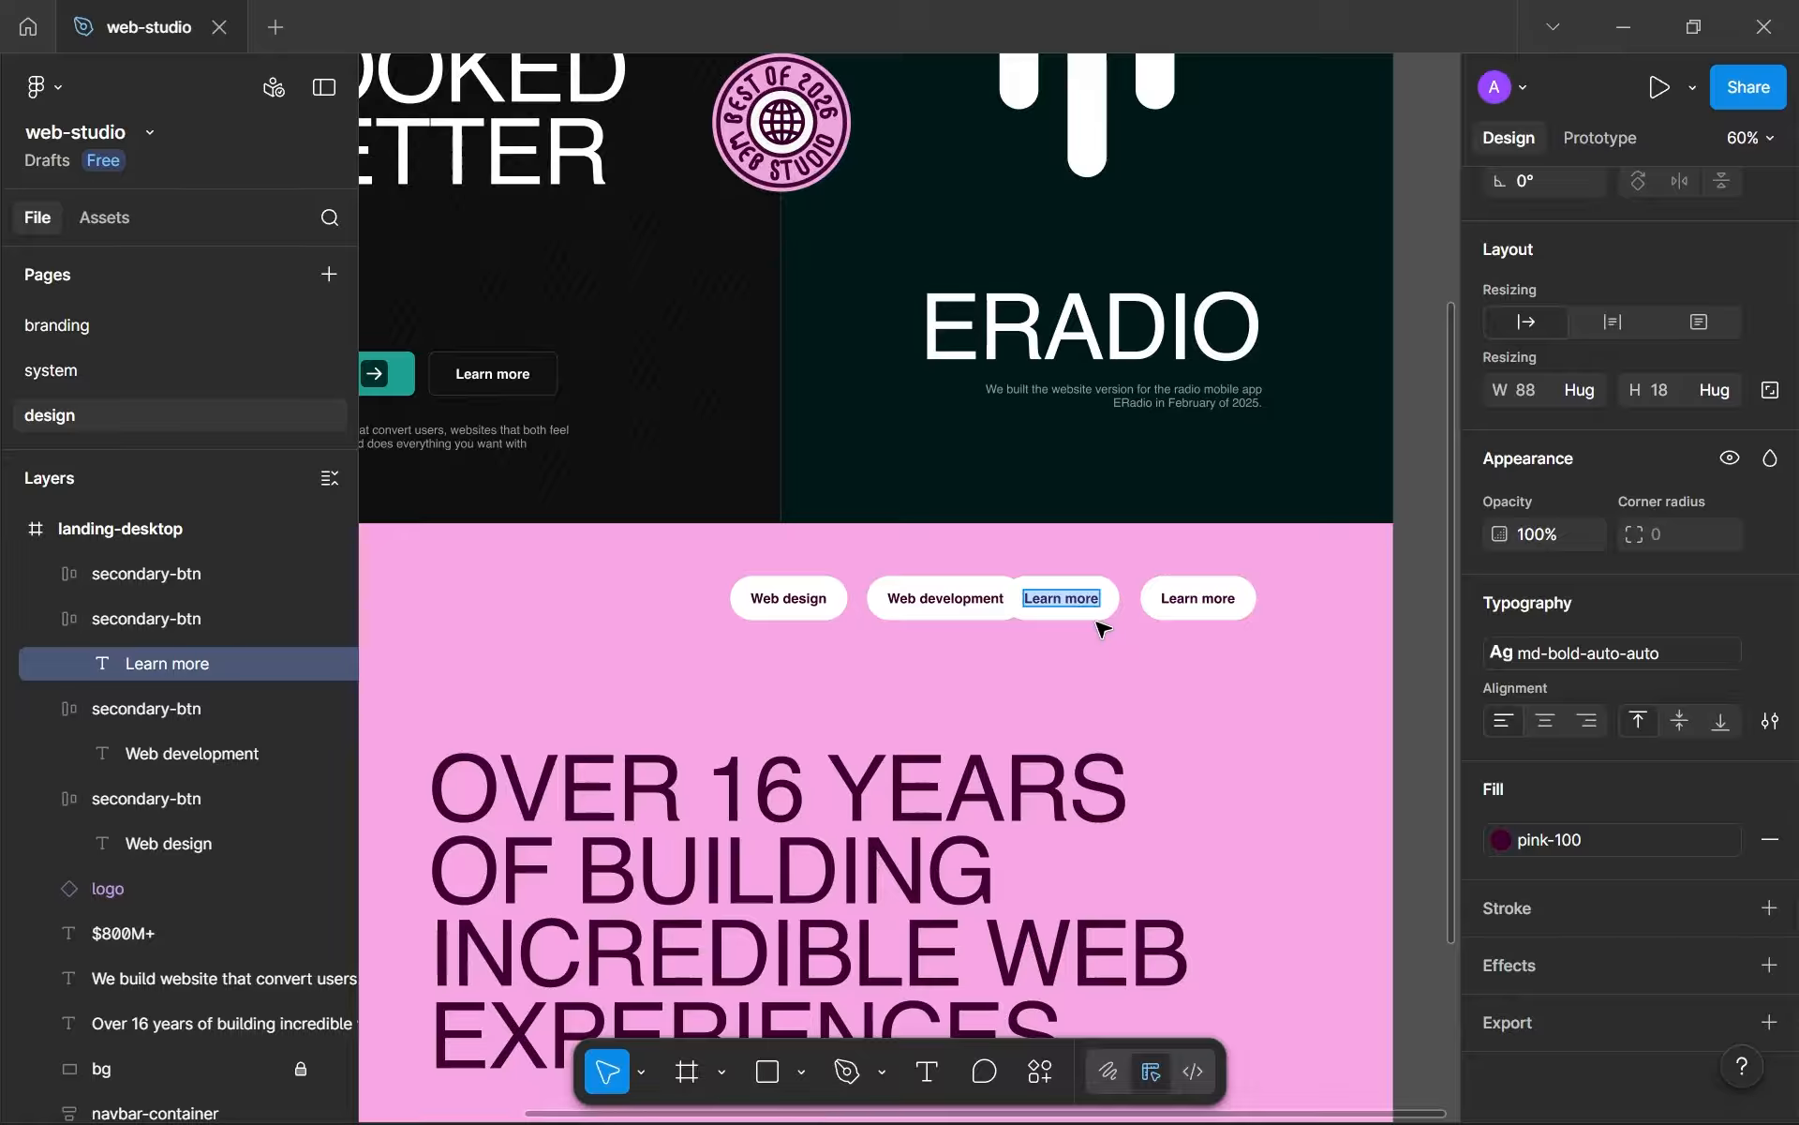
pyautogui.write('Mobile')
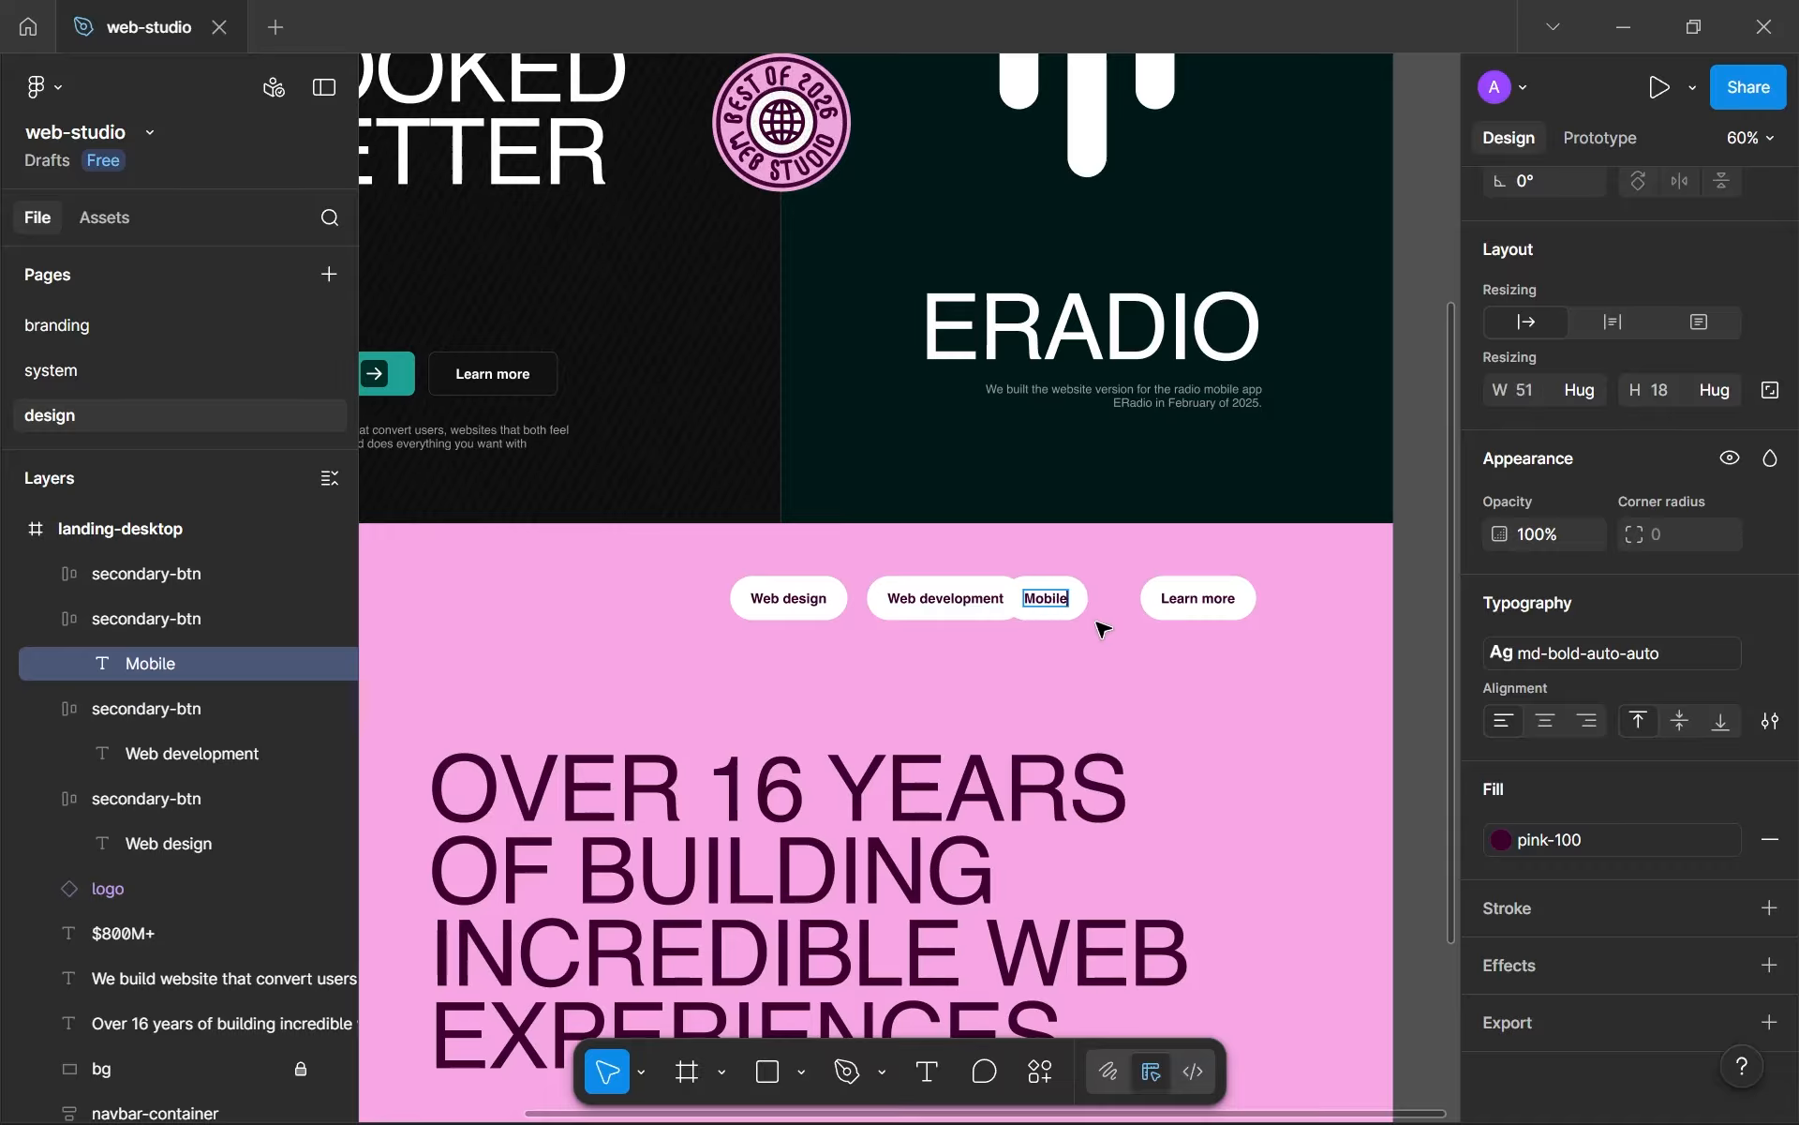
pyautogui.write(' design')
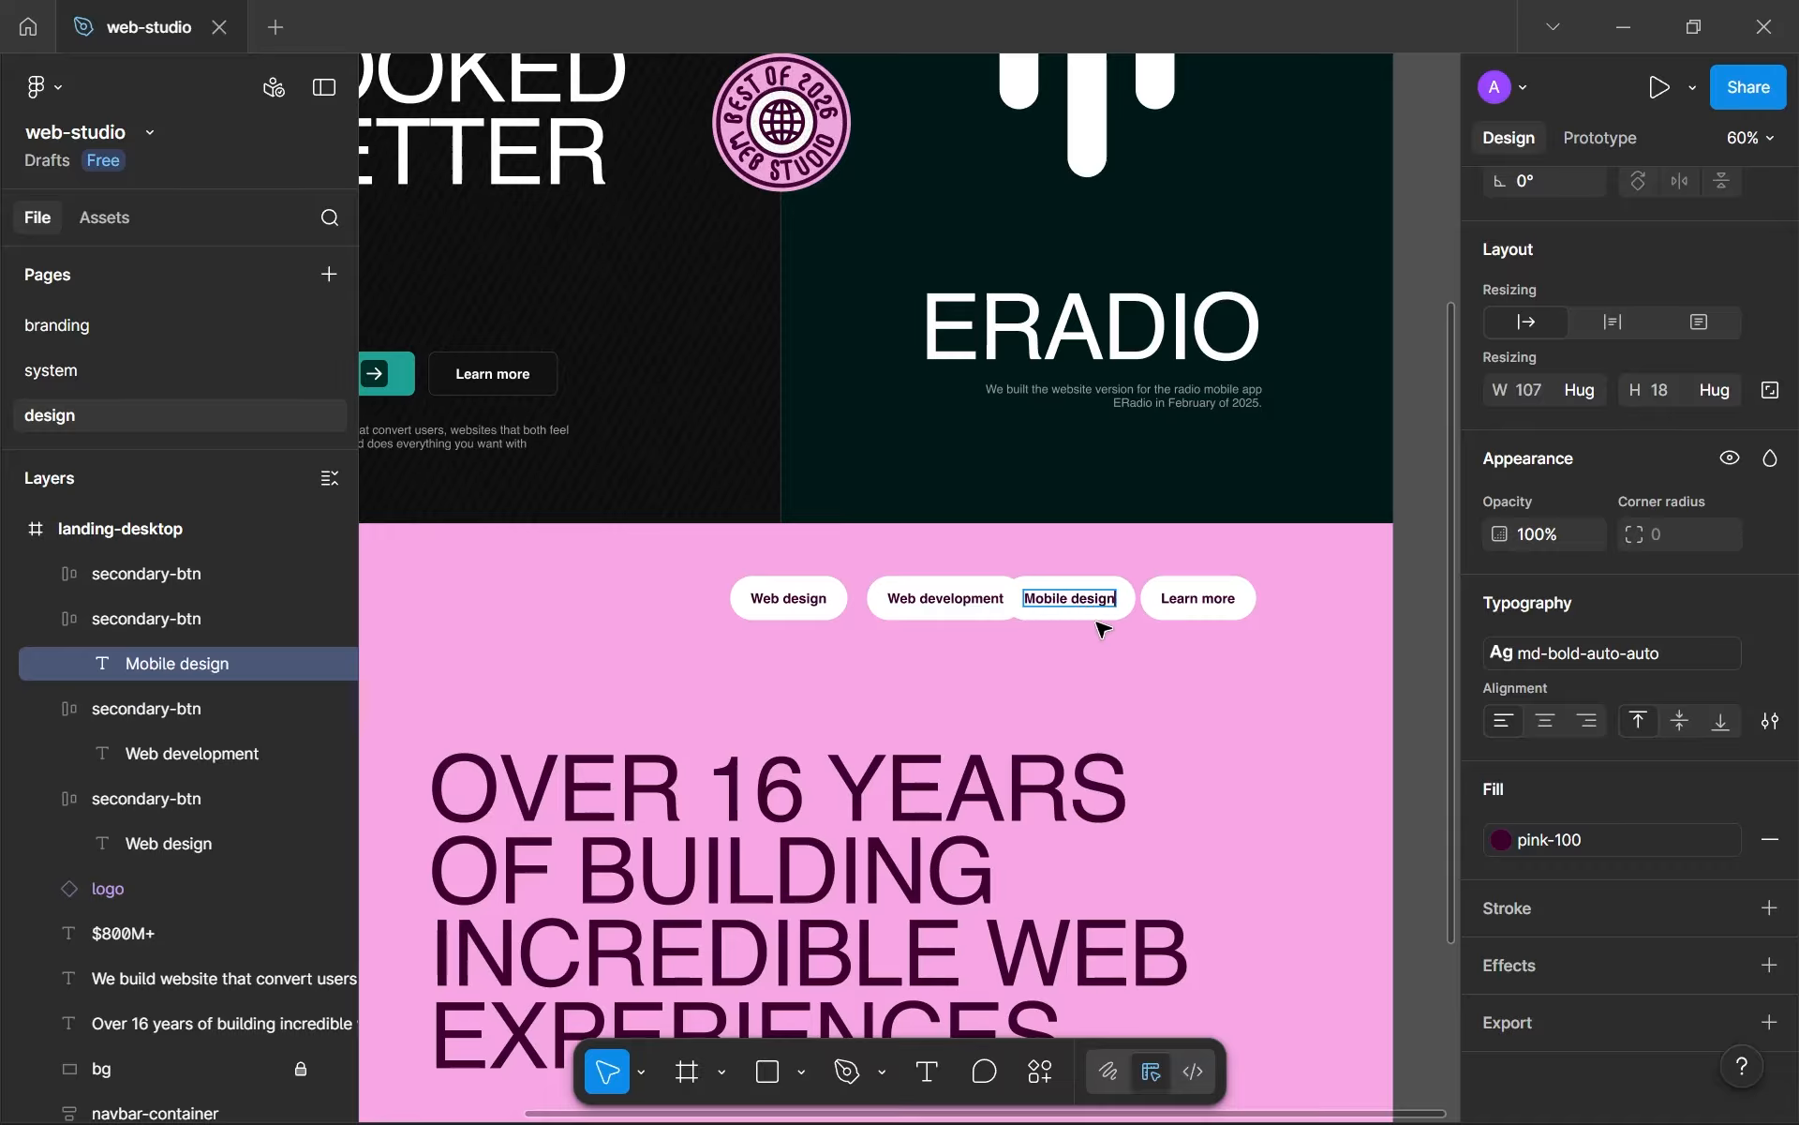
pyautogui.click(1194, 605)
pyautogui.write('Grap')
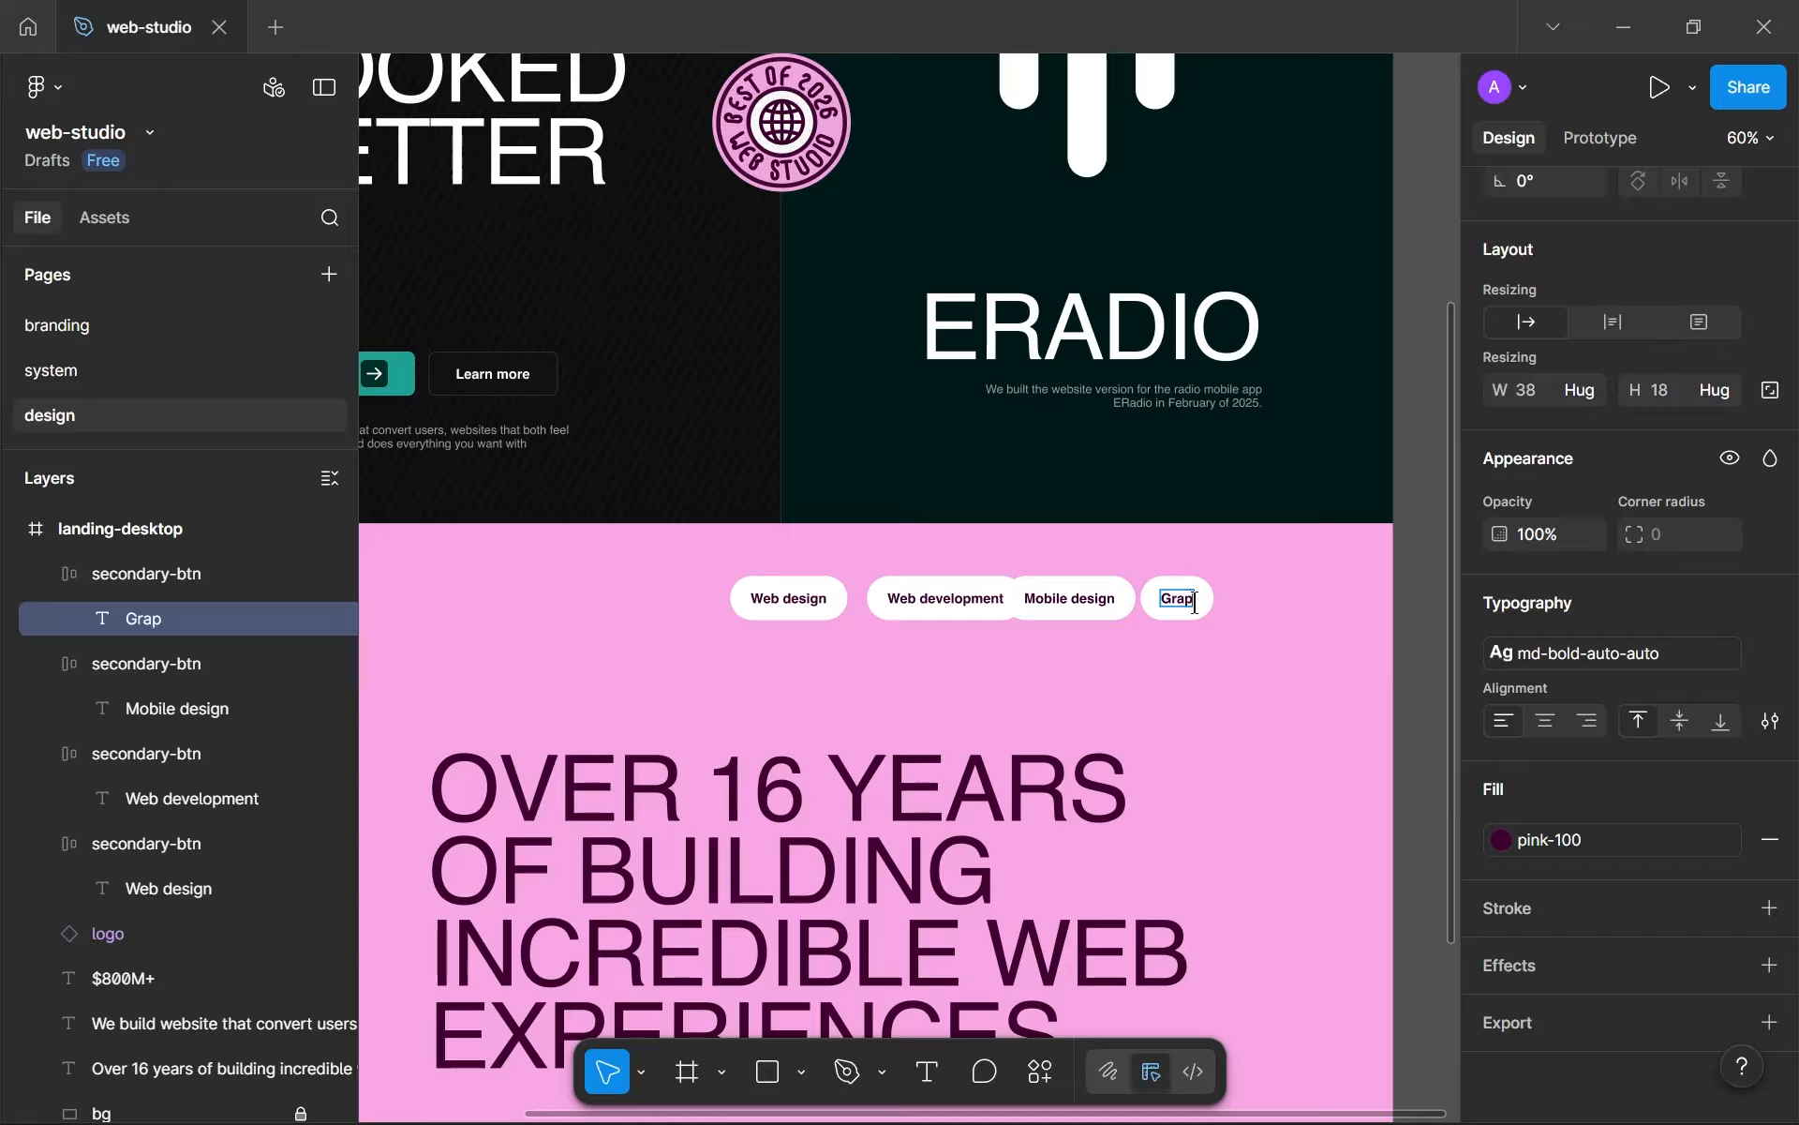
pyautogui.write('hics design')
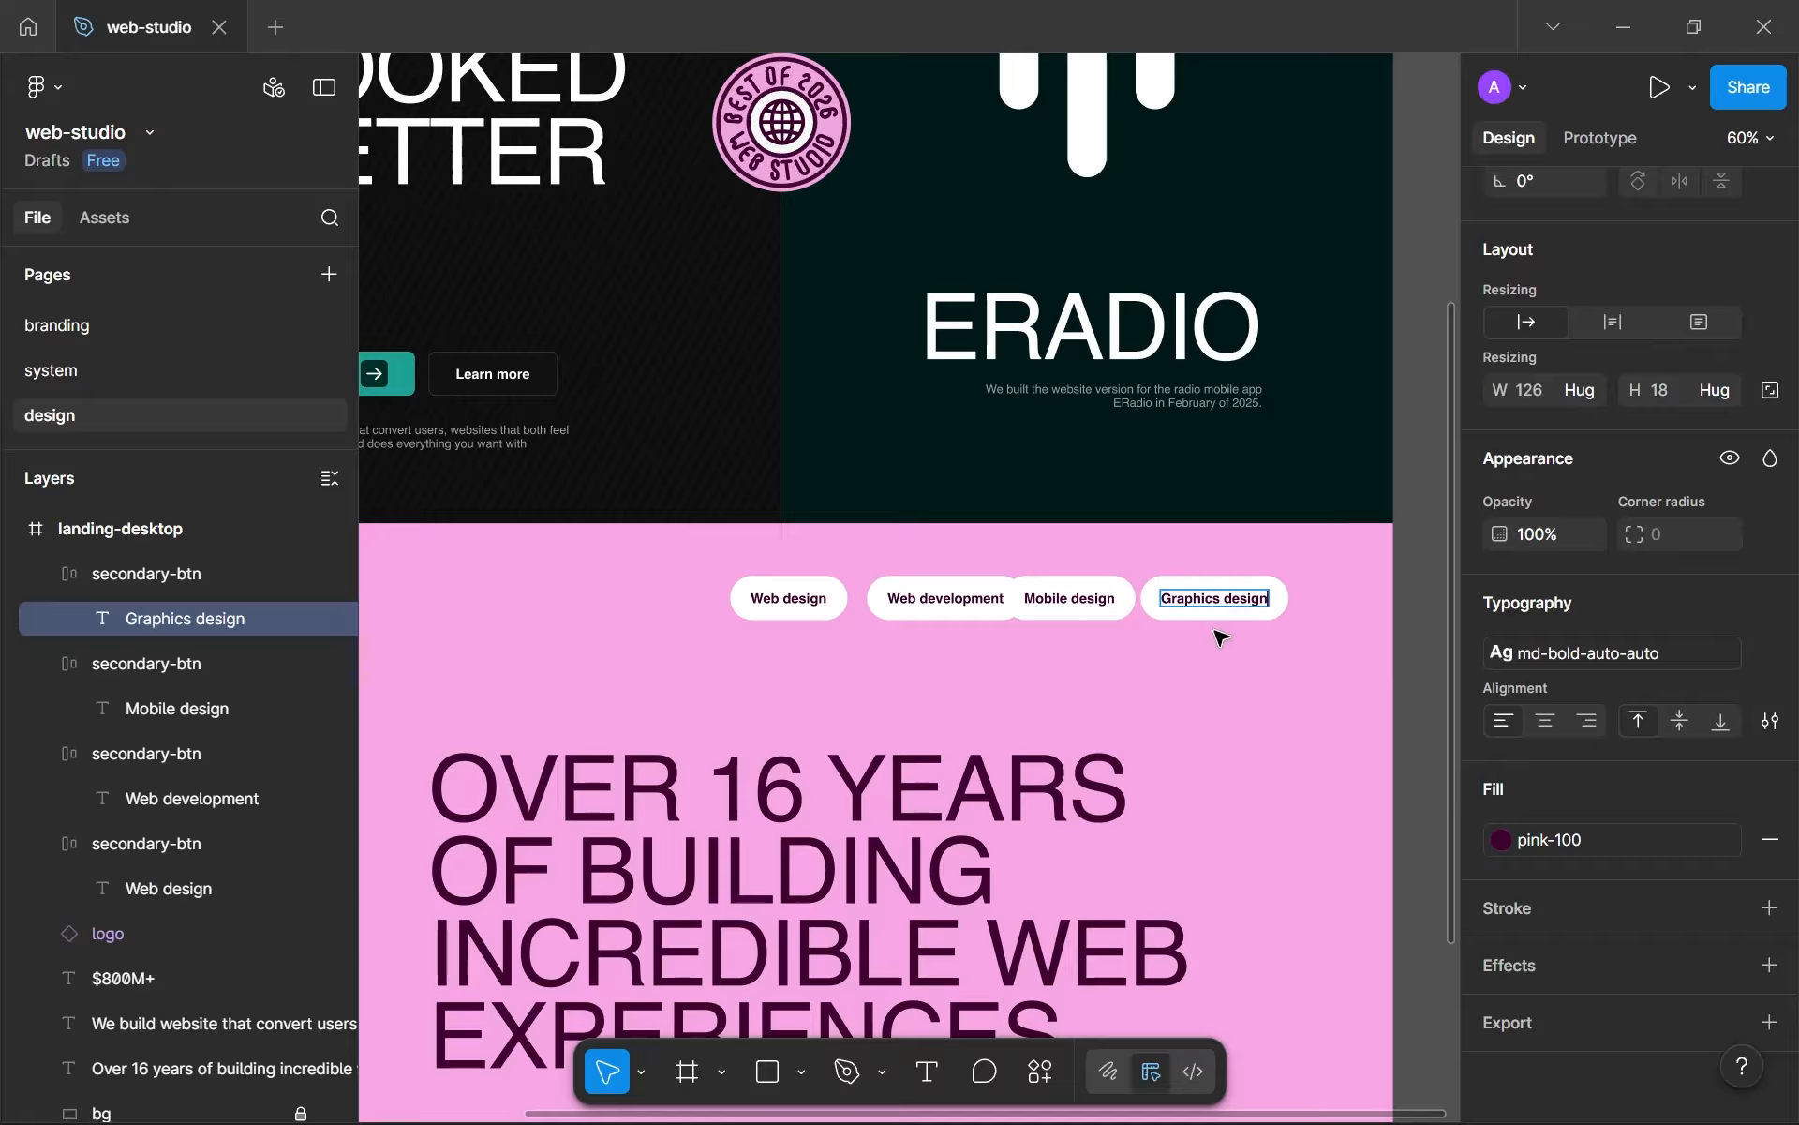
pyautogui.press('Escape')
pyautogui.press('Escape')
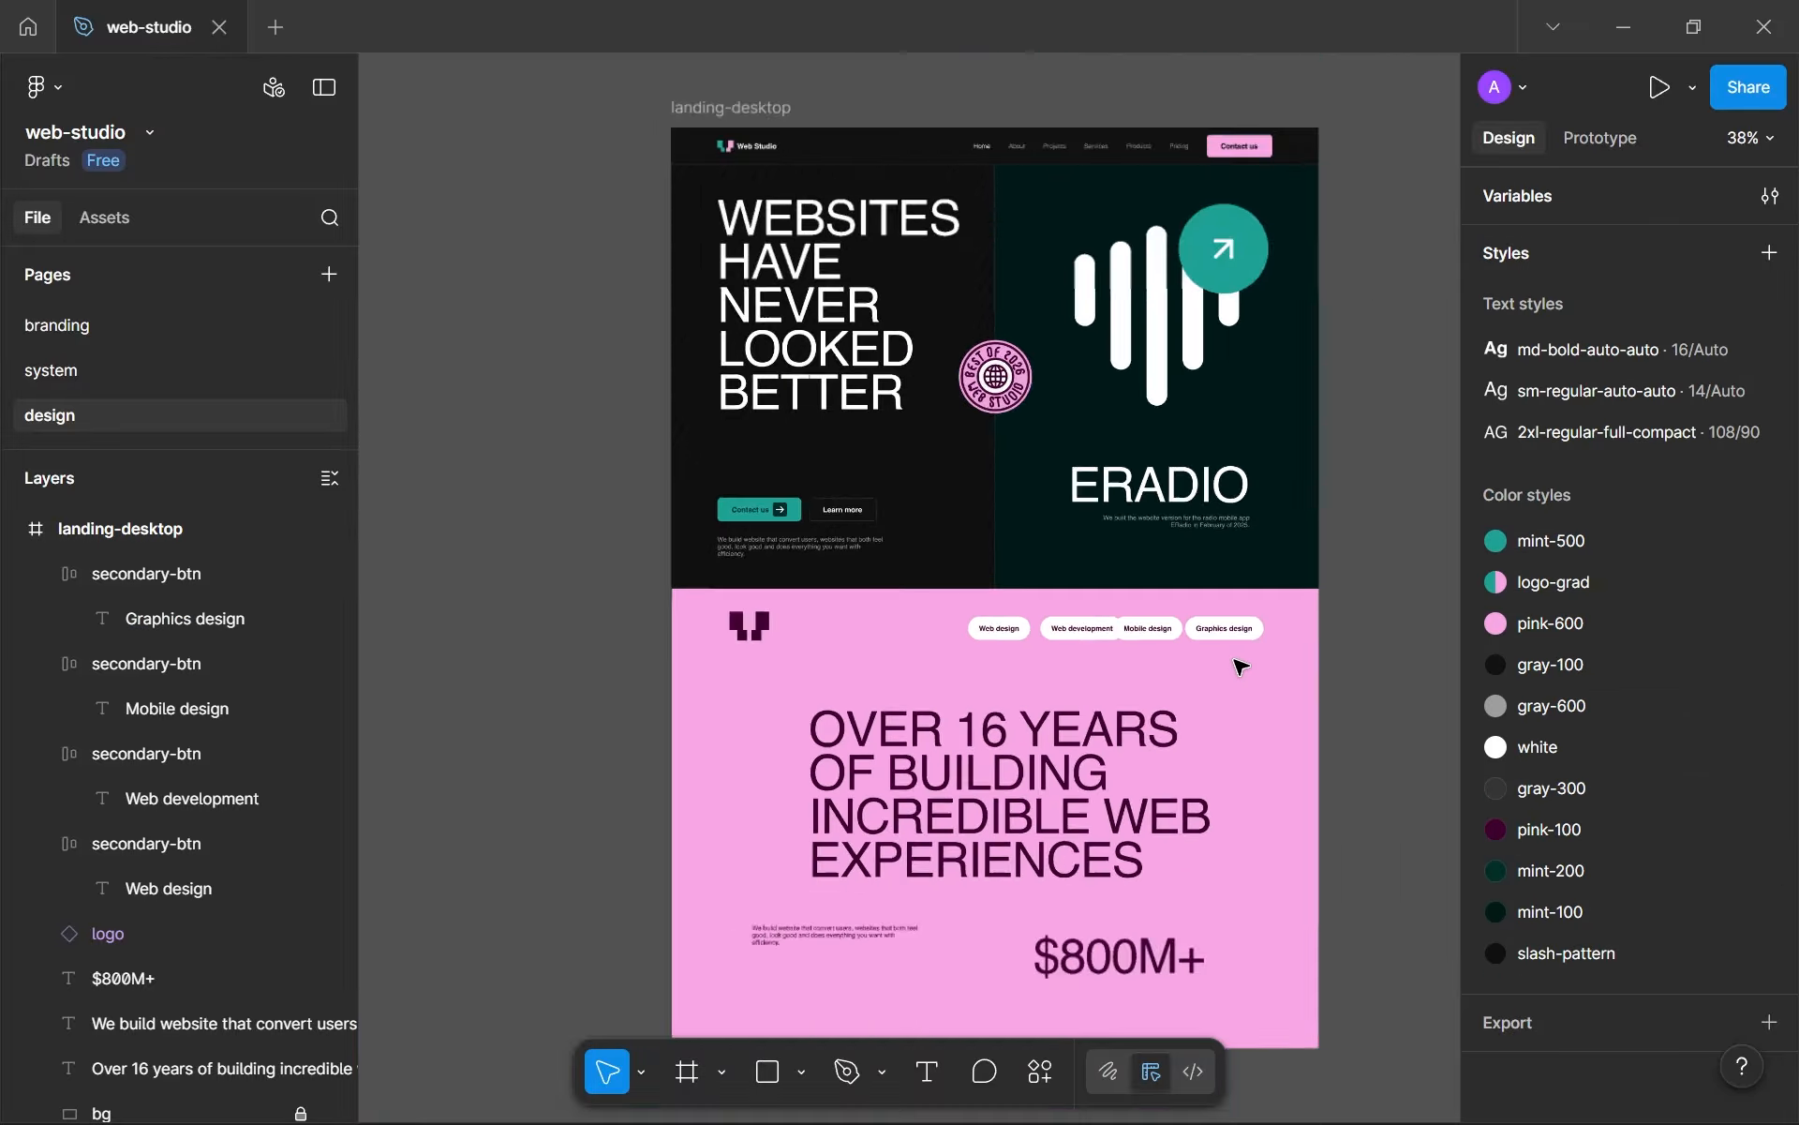
# - Wrap the four white pill buttons in one horizontal auto layout frame
pyautogui.moveTo(1195, 640); pyautogui.dragTo(743, 582)
pyautogui.hotkey('shift', 'a')
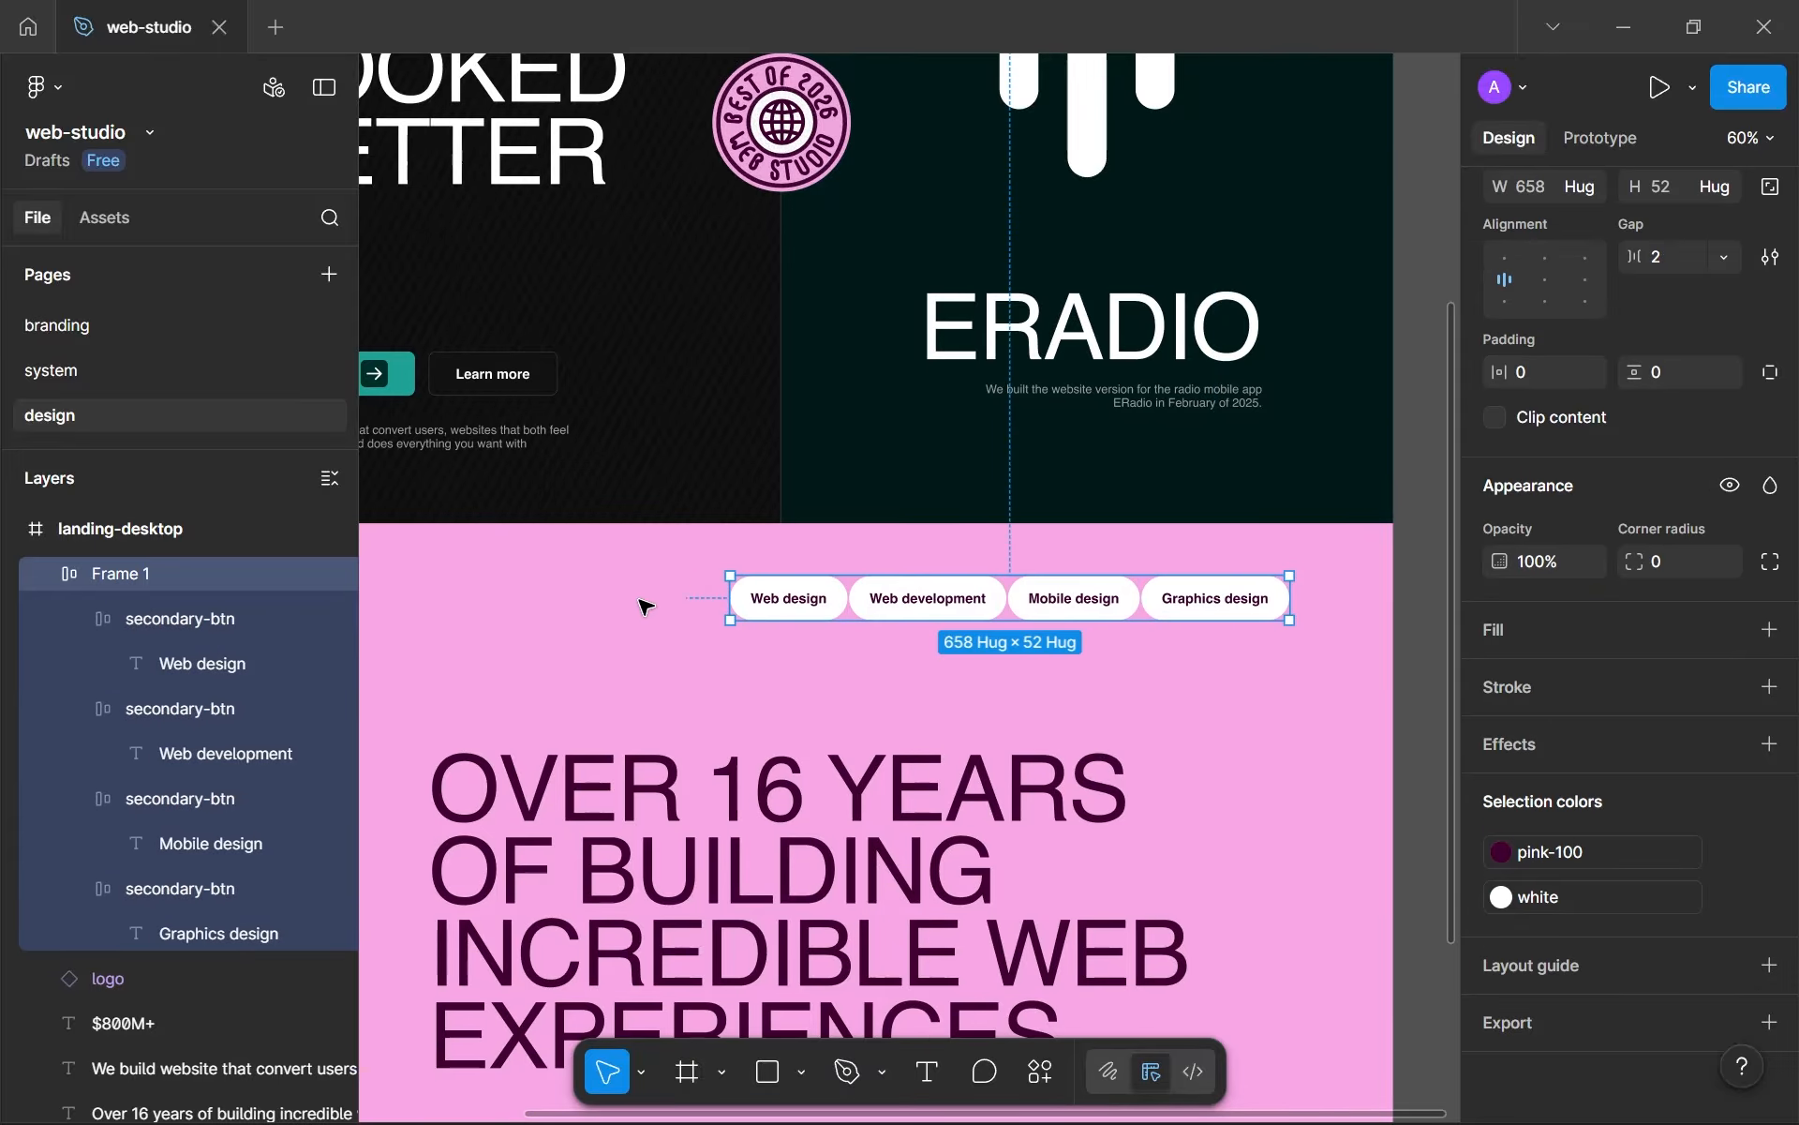
# - Rename the auto layout frame holding the four white pills to "tags"
pyautogui.scroll(-5, 662, 674)
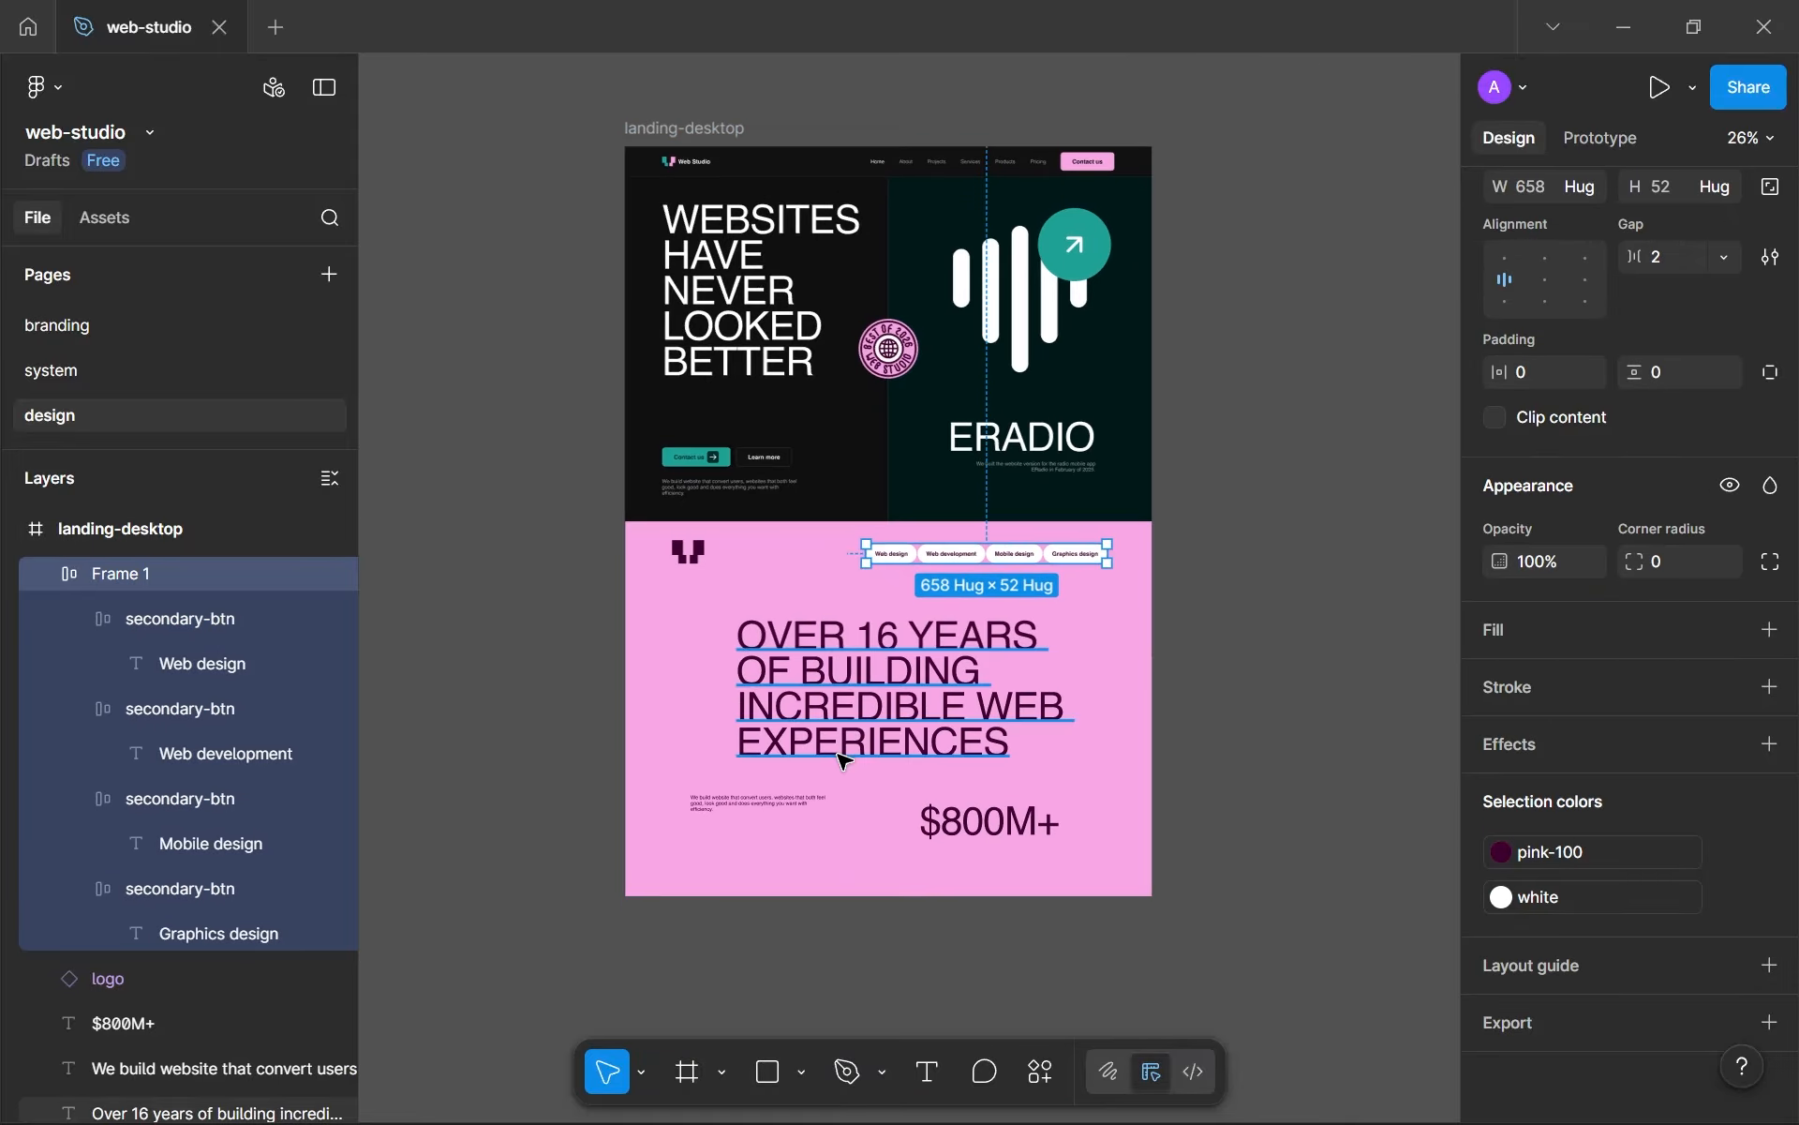
pyautogui.click(688, 551)
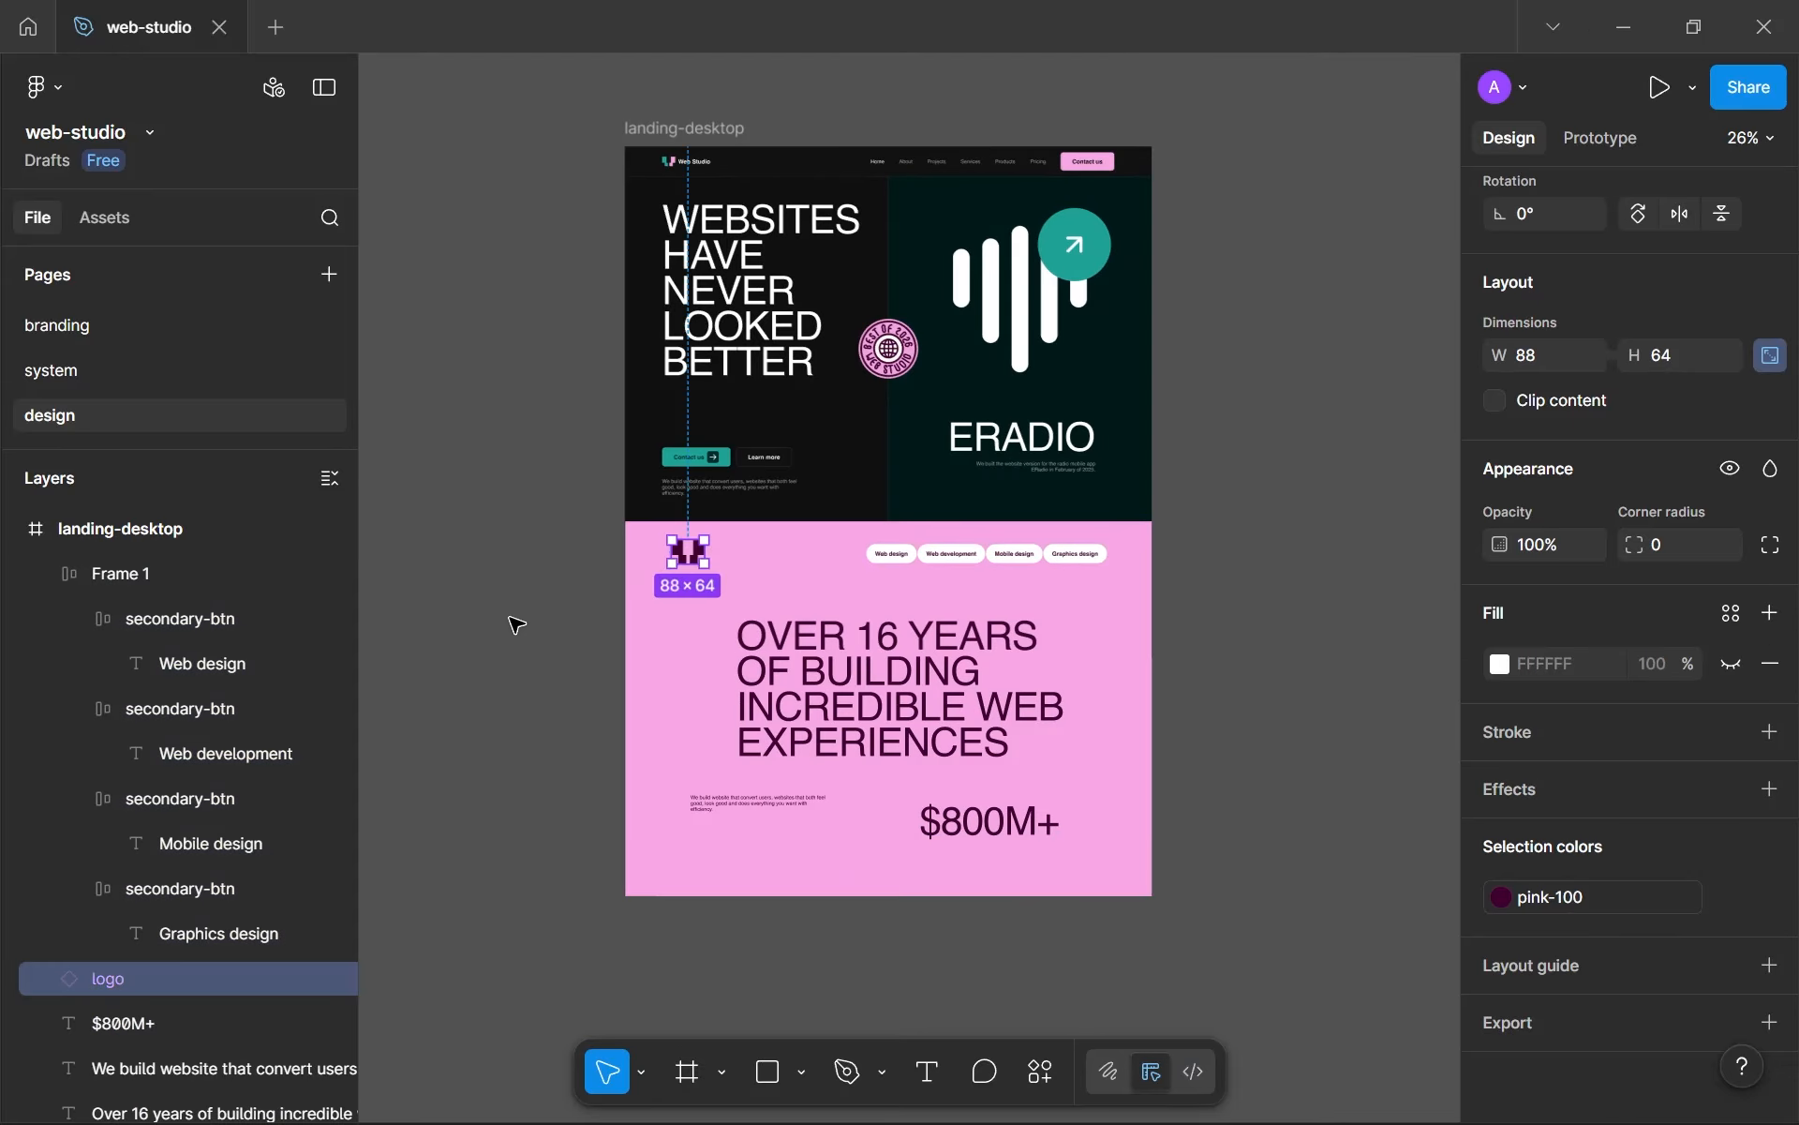
pyautogui.doubleClick(122, 574)
pyautogui.scroll(3, 923, 564)
pyautogui.write('tags')
# - Rename each of the four pill frames inside the tags frame to "tag"
pyautogui.doubleClick(178, 618)
pyautogui.write('tag')
pyautogui.doubleClick(178, 710)
pyautogui.write('tag')
pyautogui.doubleClick(155, 799)
pyautogui.write('tag')
pyautogui.press('Return')
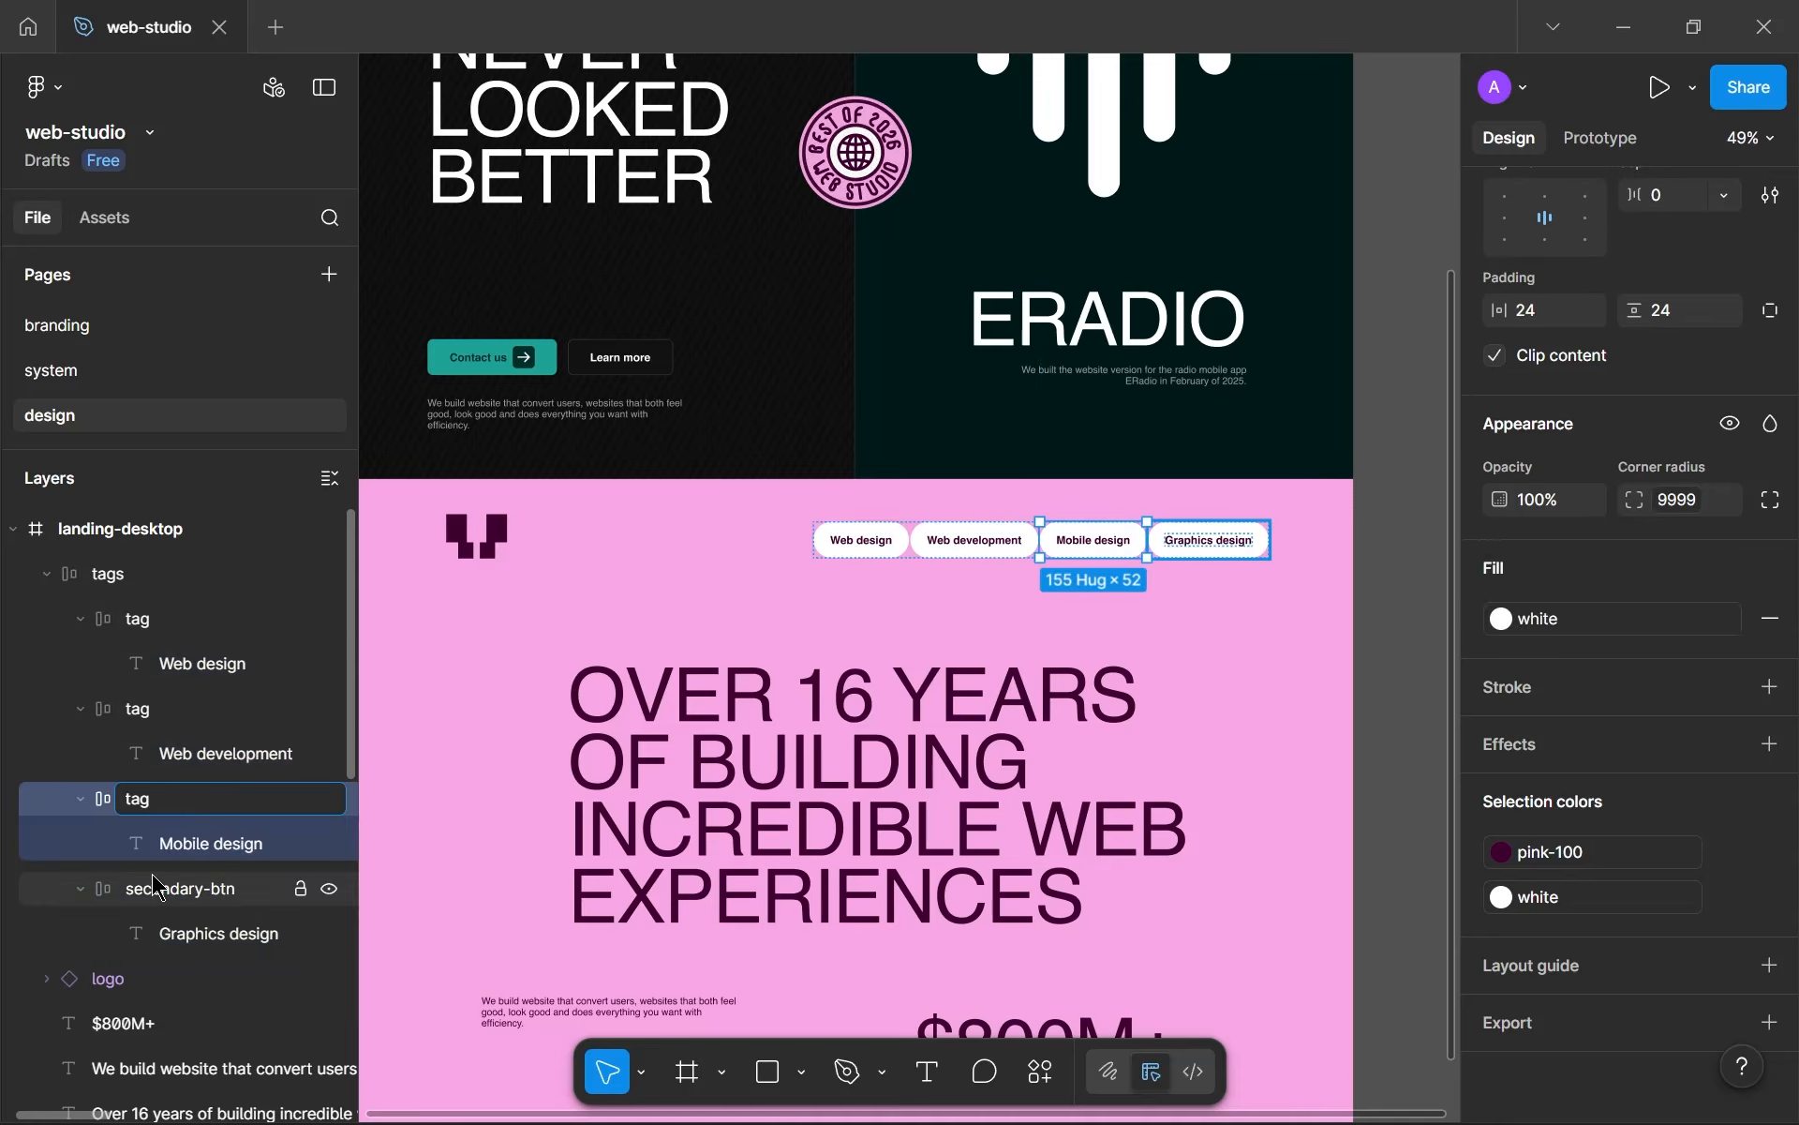
pyautogui.doubleClick(160, 889)
pyautogui.write('tag')
pyautogui.click(682, 623)
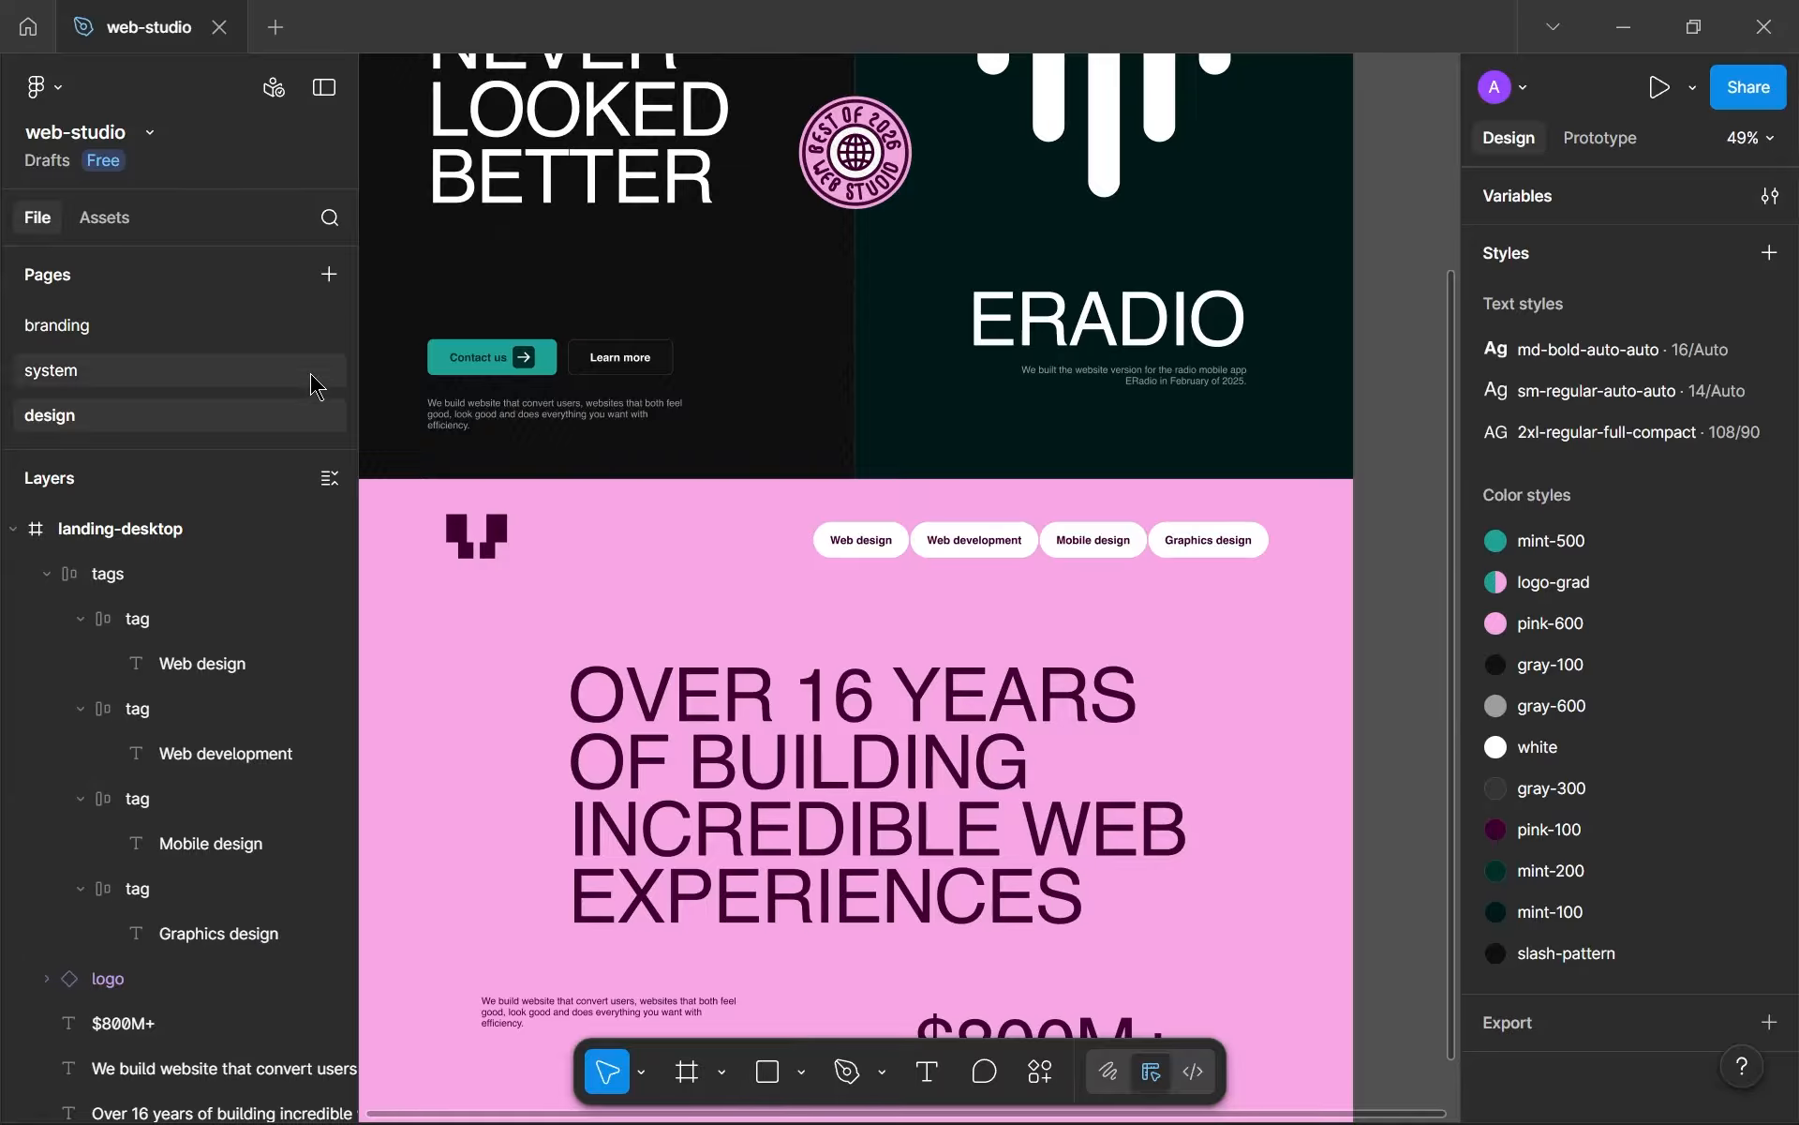
# - Add a new page named "components" to the file
pyautogui.click(329, 273)
pyautogui.write('component')
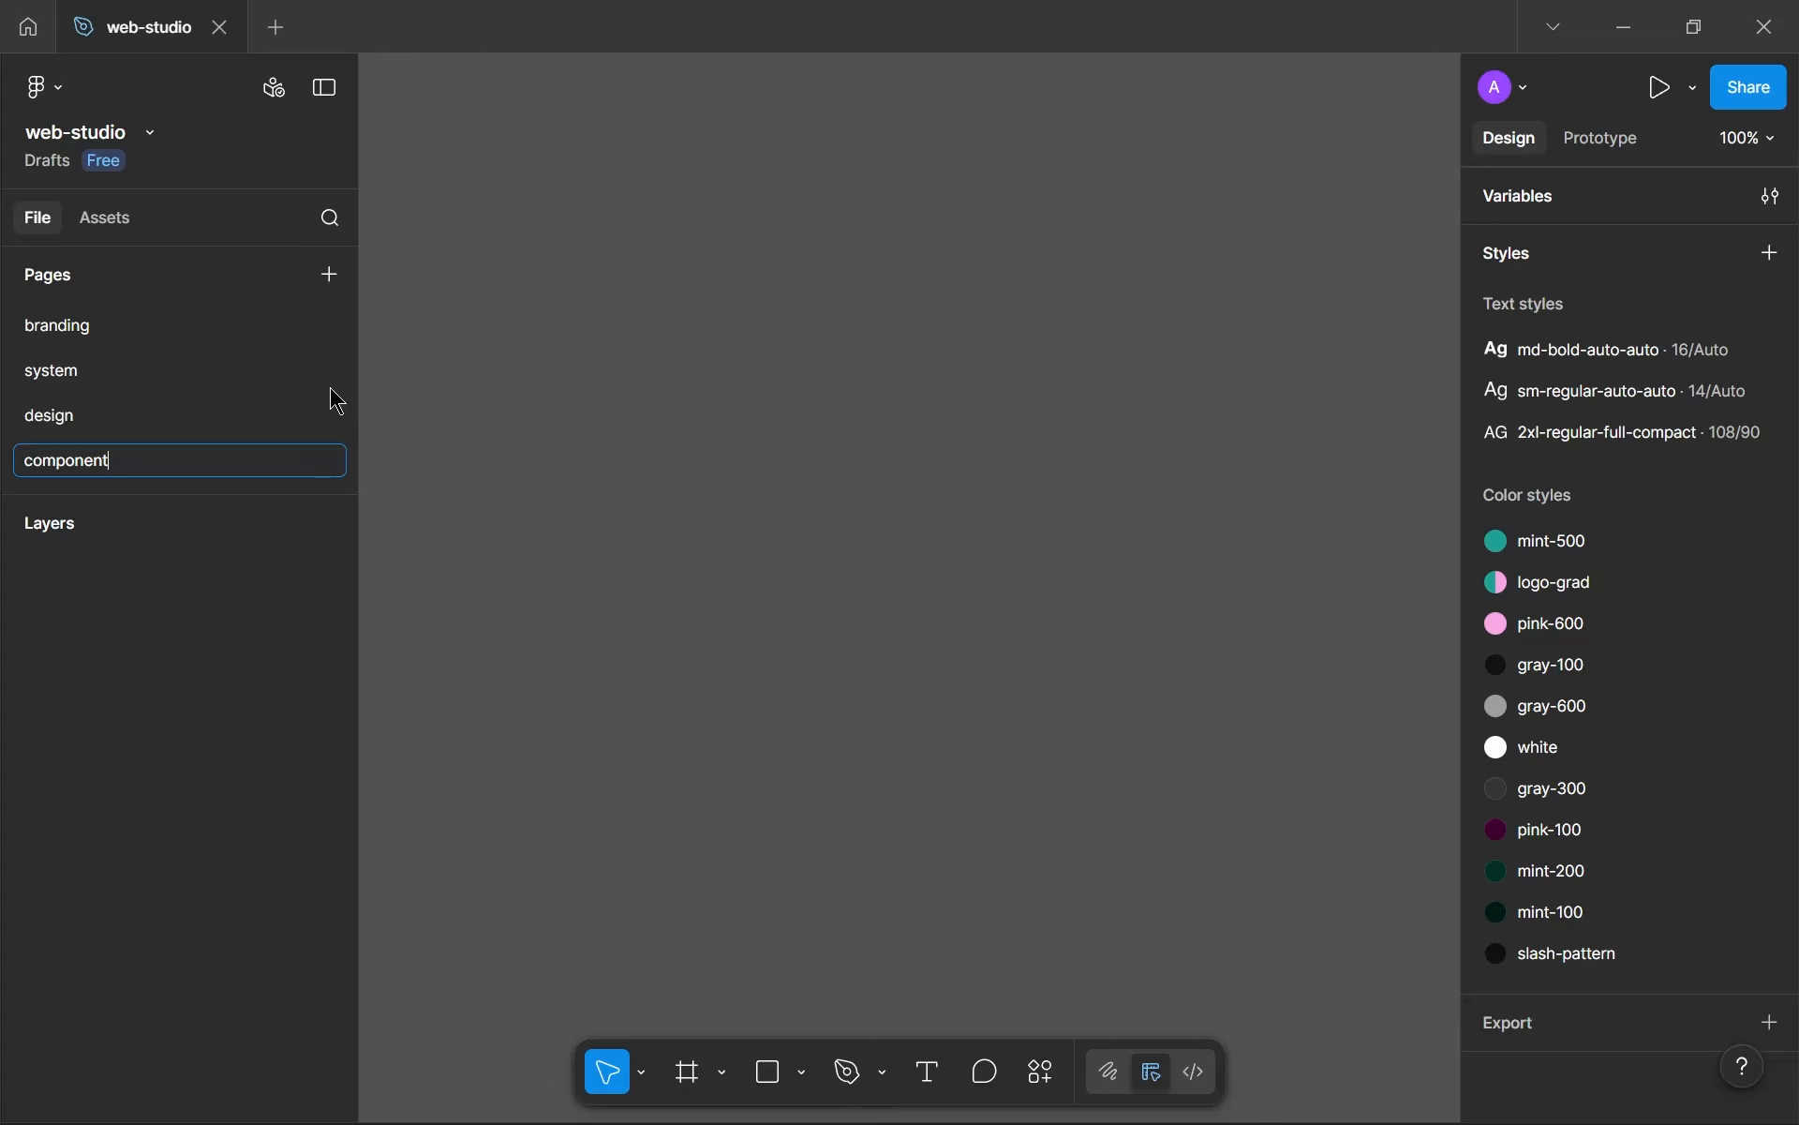
pyautogui.press('Return')
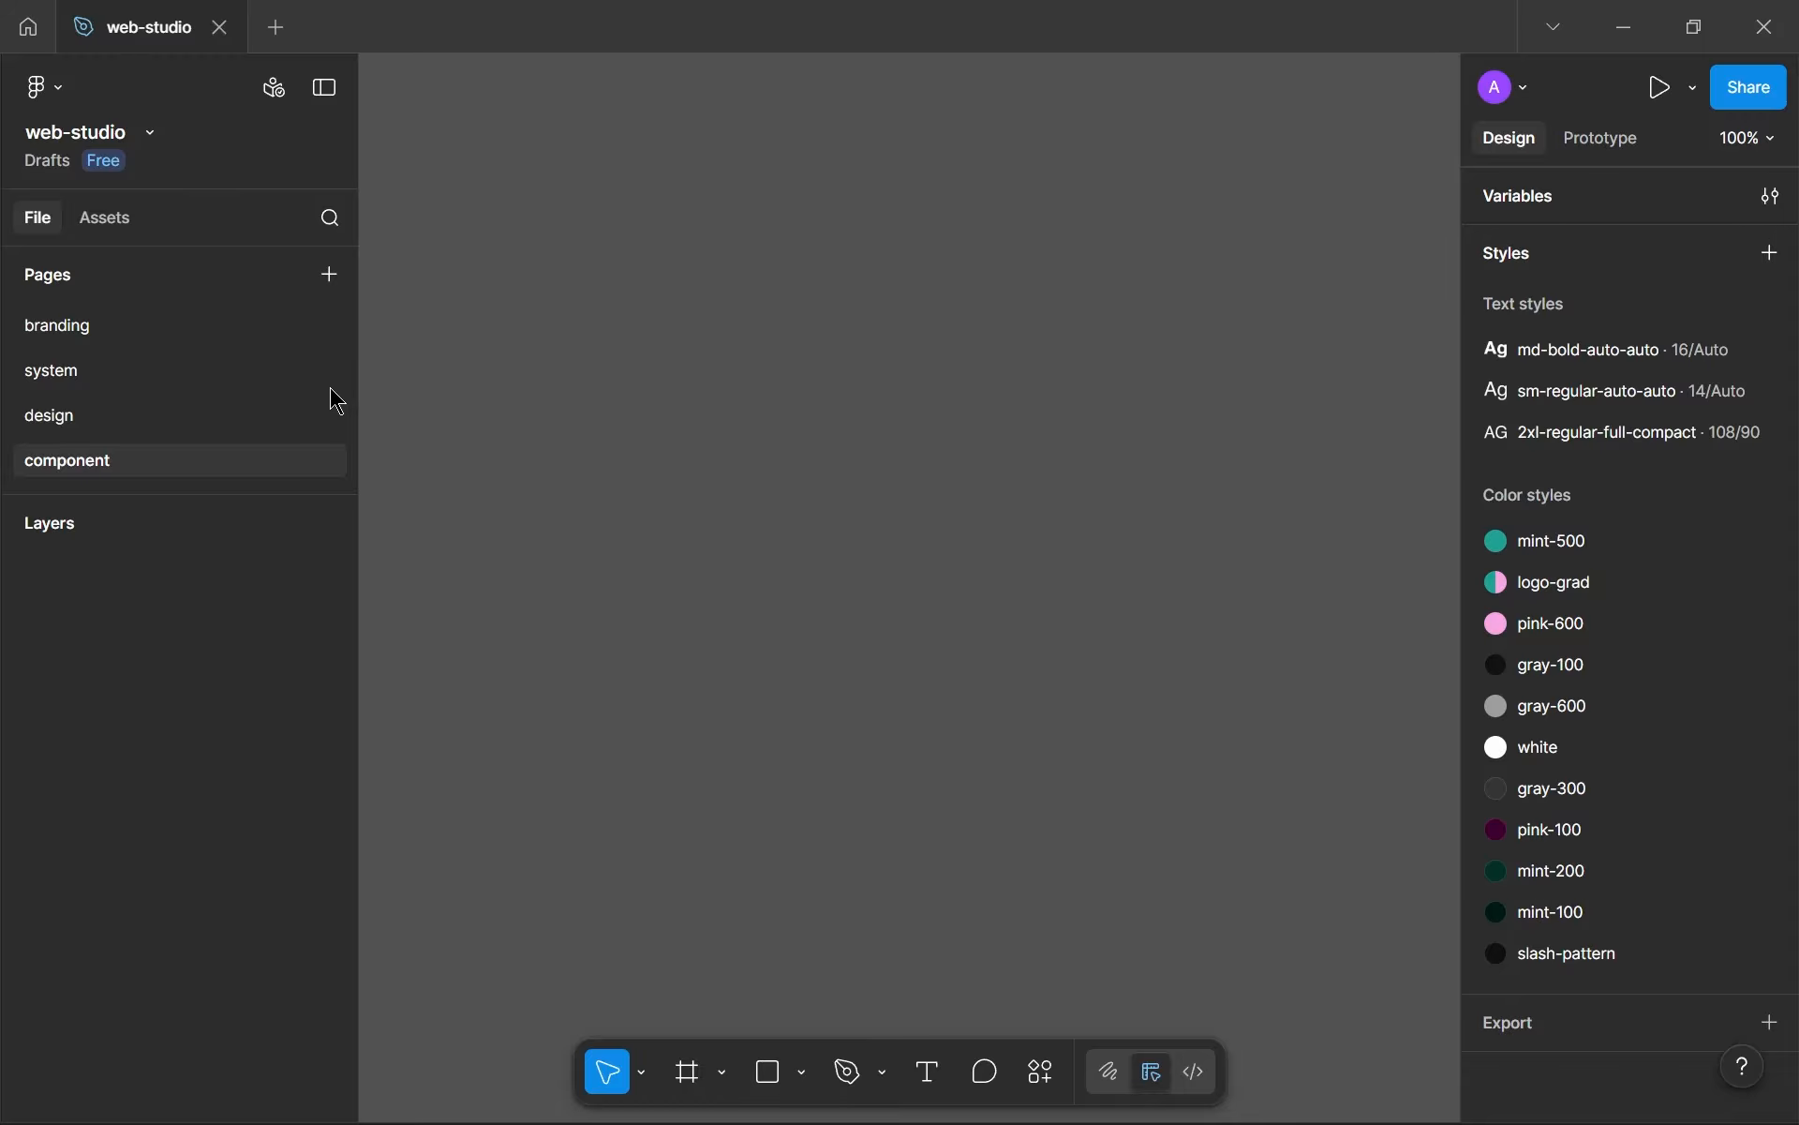
pyautogui.doubleClick(127, 474)
pyautogui.press('Right')
pyautogui.write('s')
pyautogui.press('Return')
# - Copy the "Web design" tag from the design page onto the components page and change its label to "Text"
pyautogui.click(225, 416)
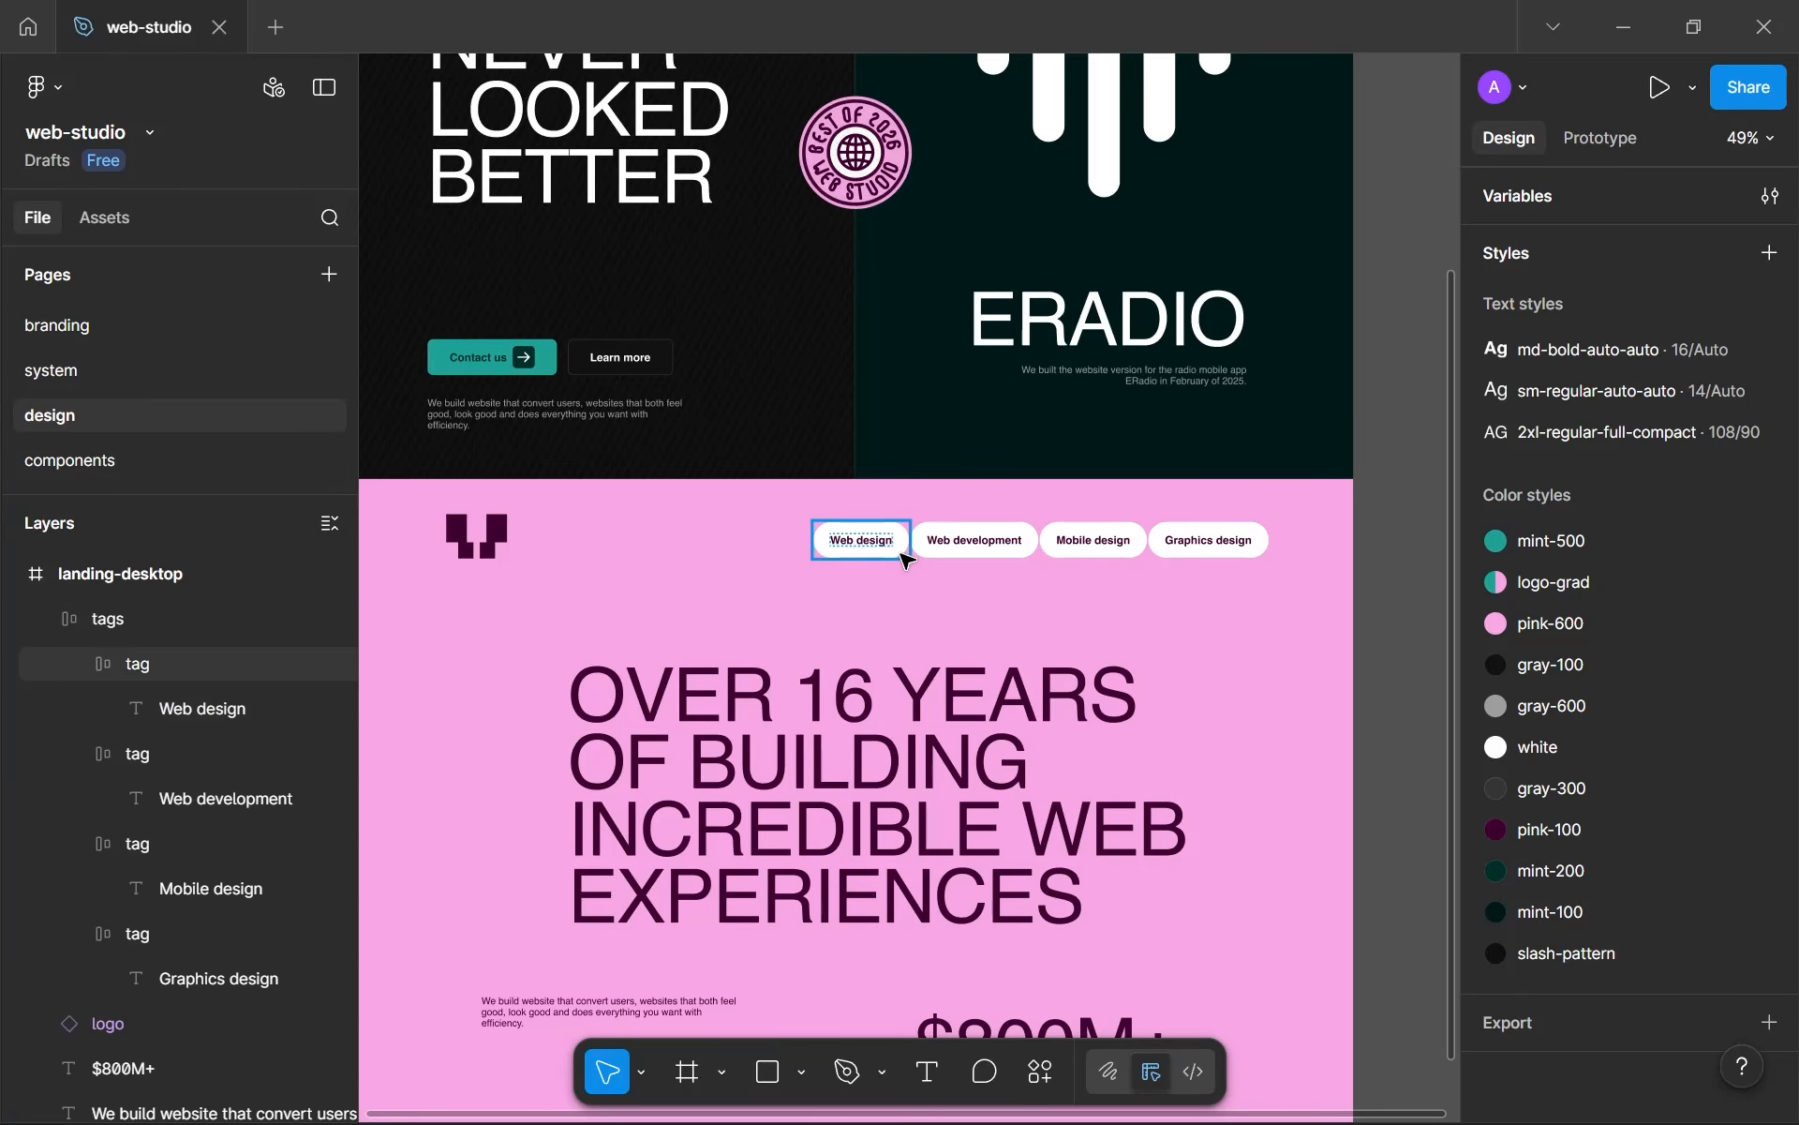
pyautogui.click(903, 558)
pyautogui.click(150, 463)
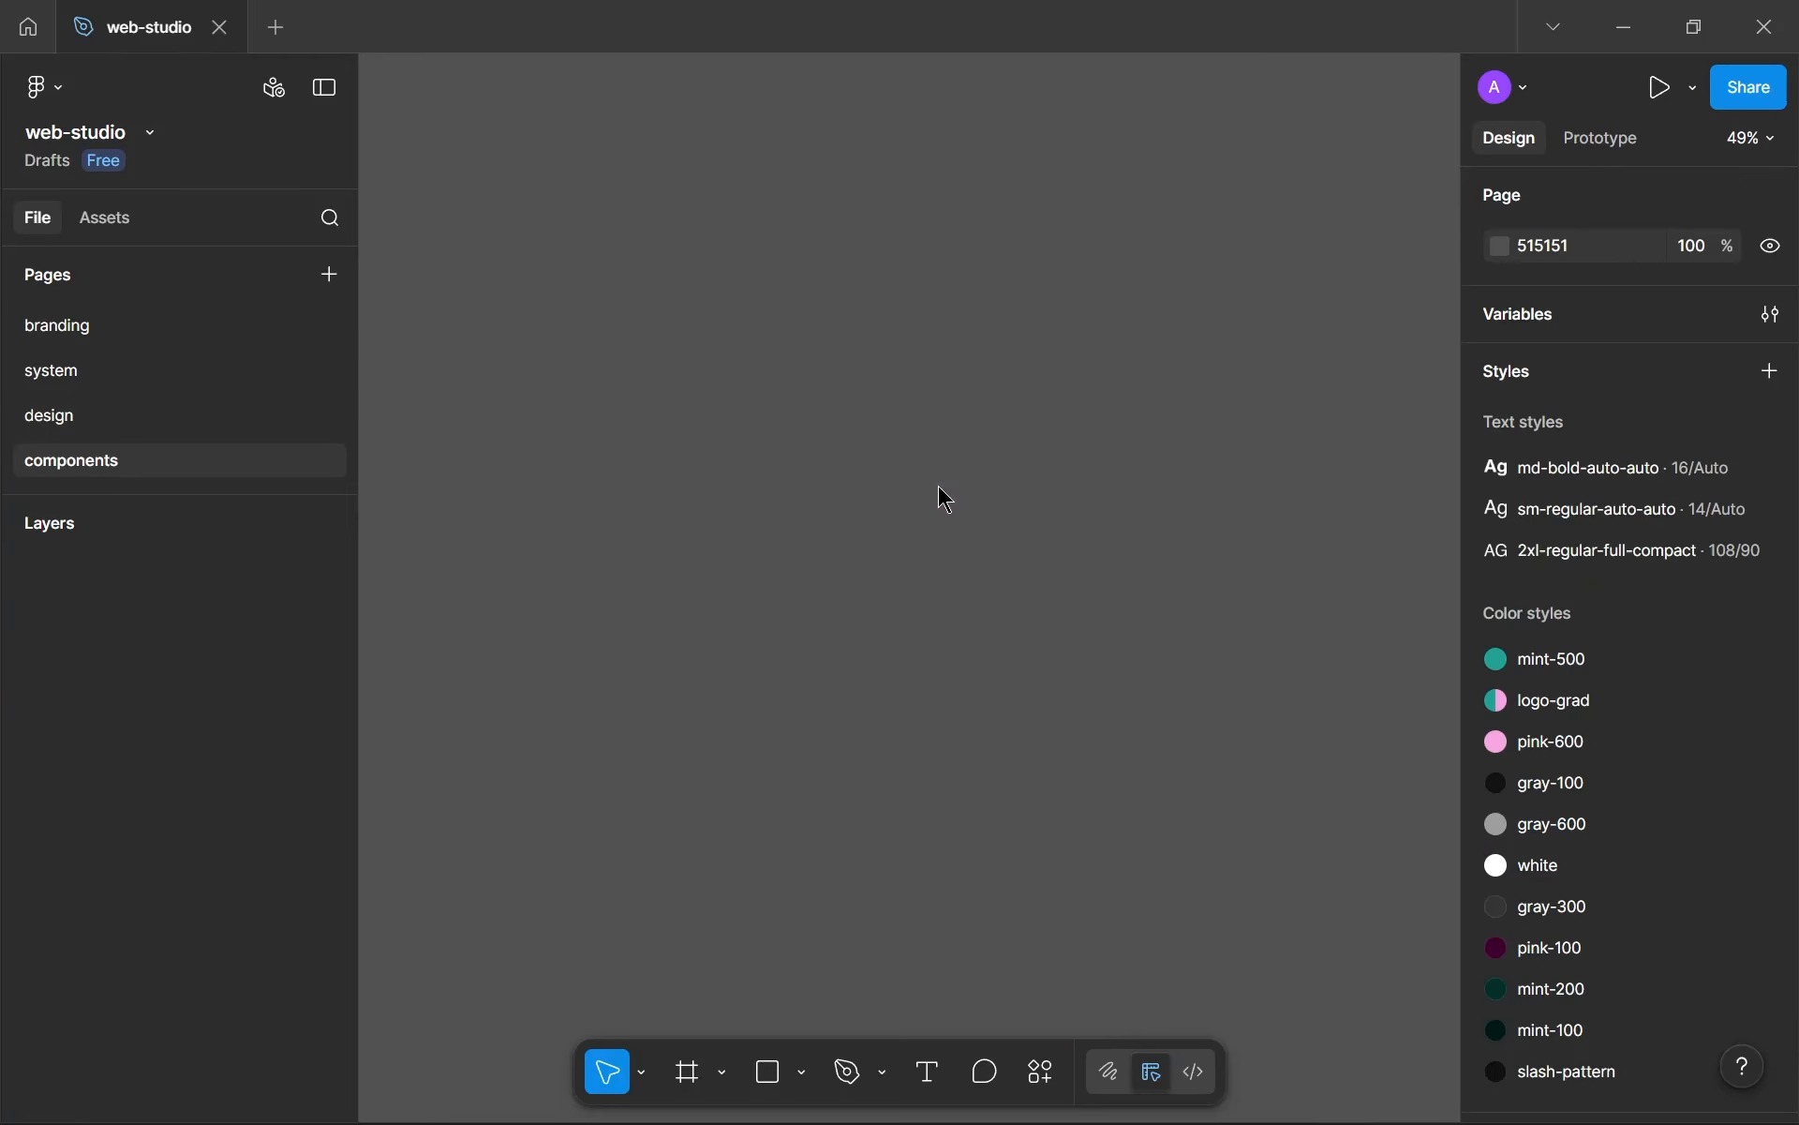
pyautogui.hotkey('ctrl', 'v')
pyautogui.doubleClick(872, 537)
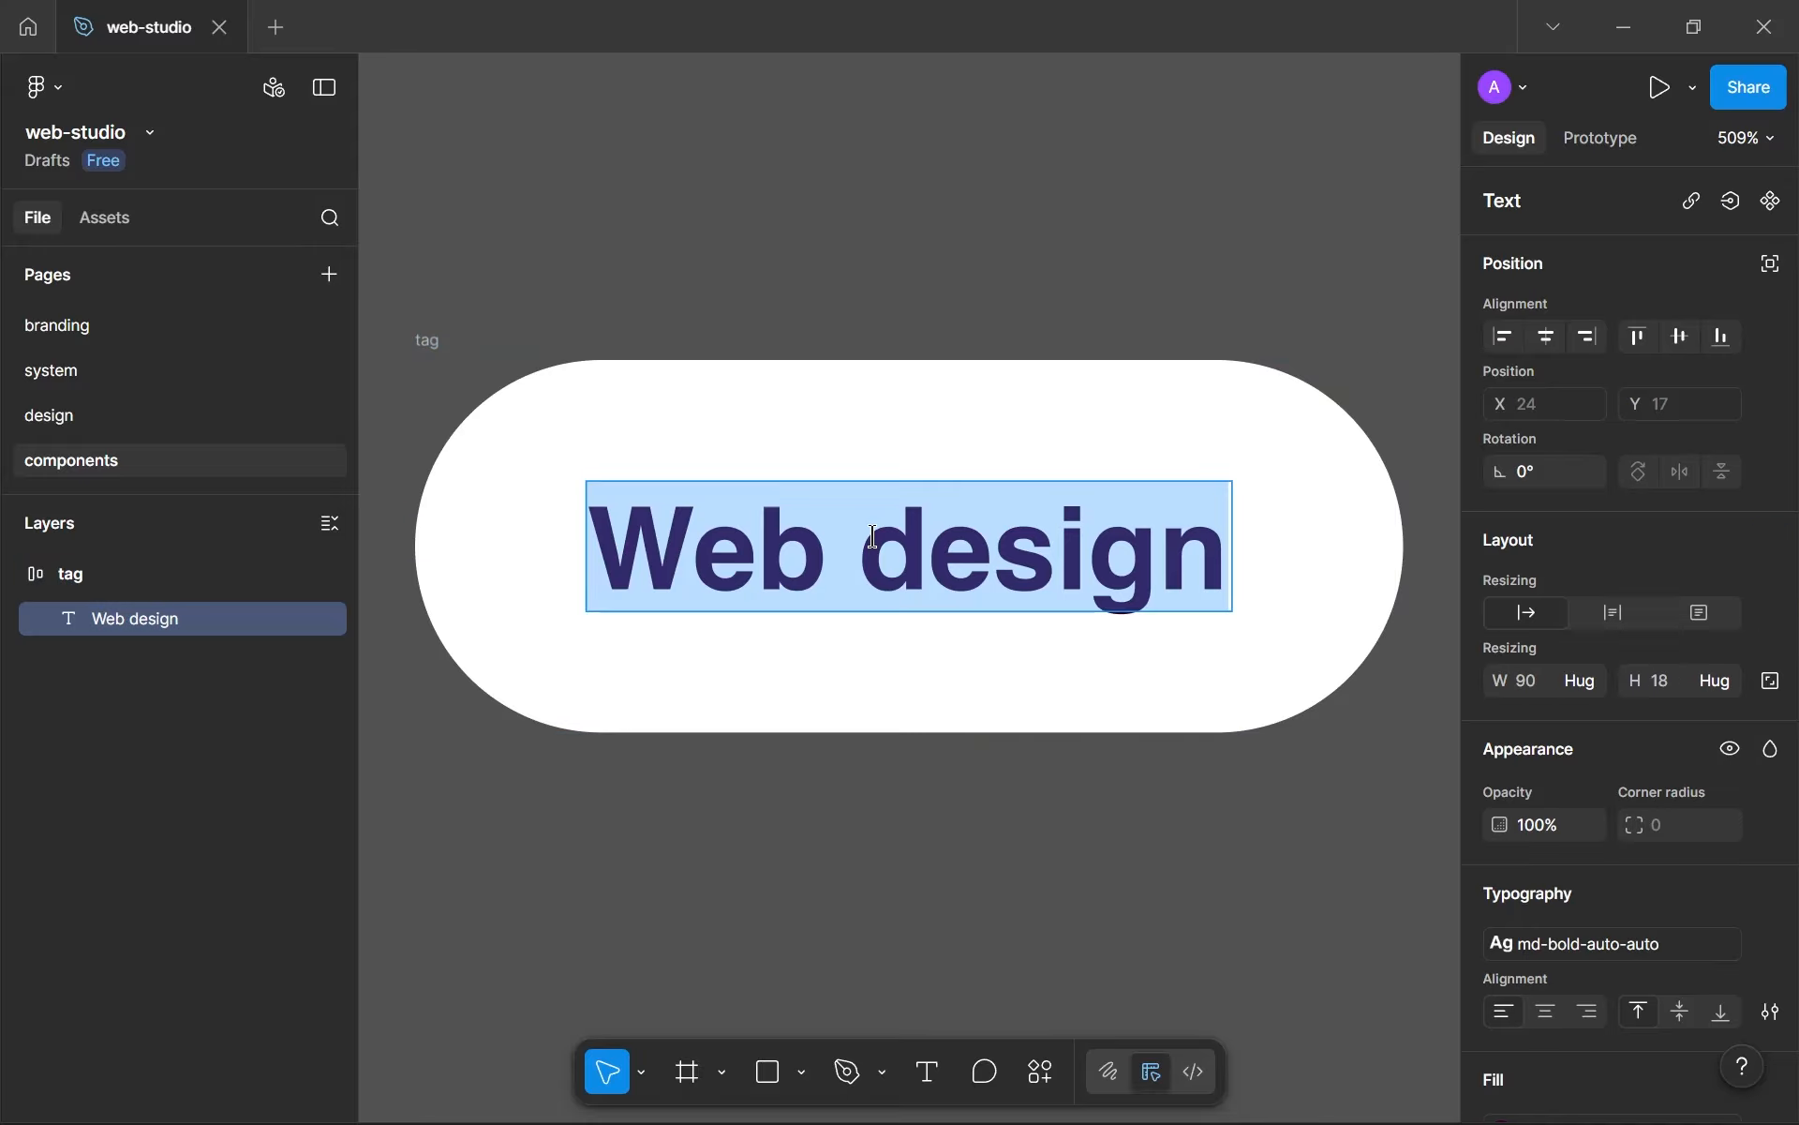
pyautogui.write('Text')
pyautogui.press('Escape')
pyautogui.hotkey('shift', '1')
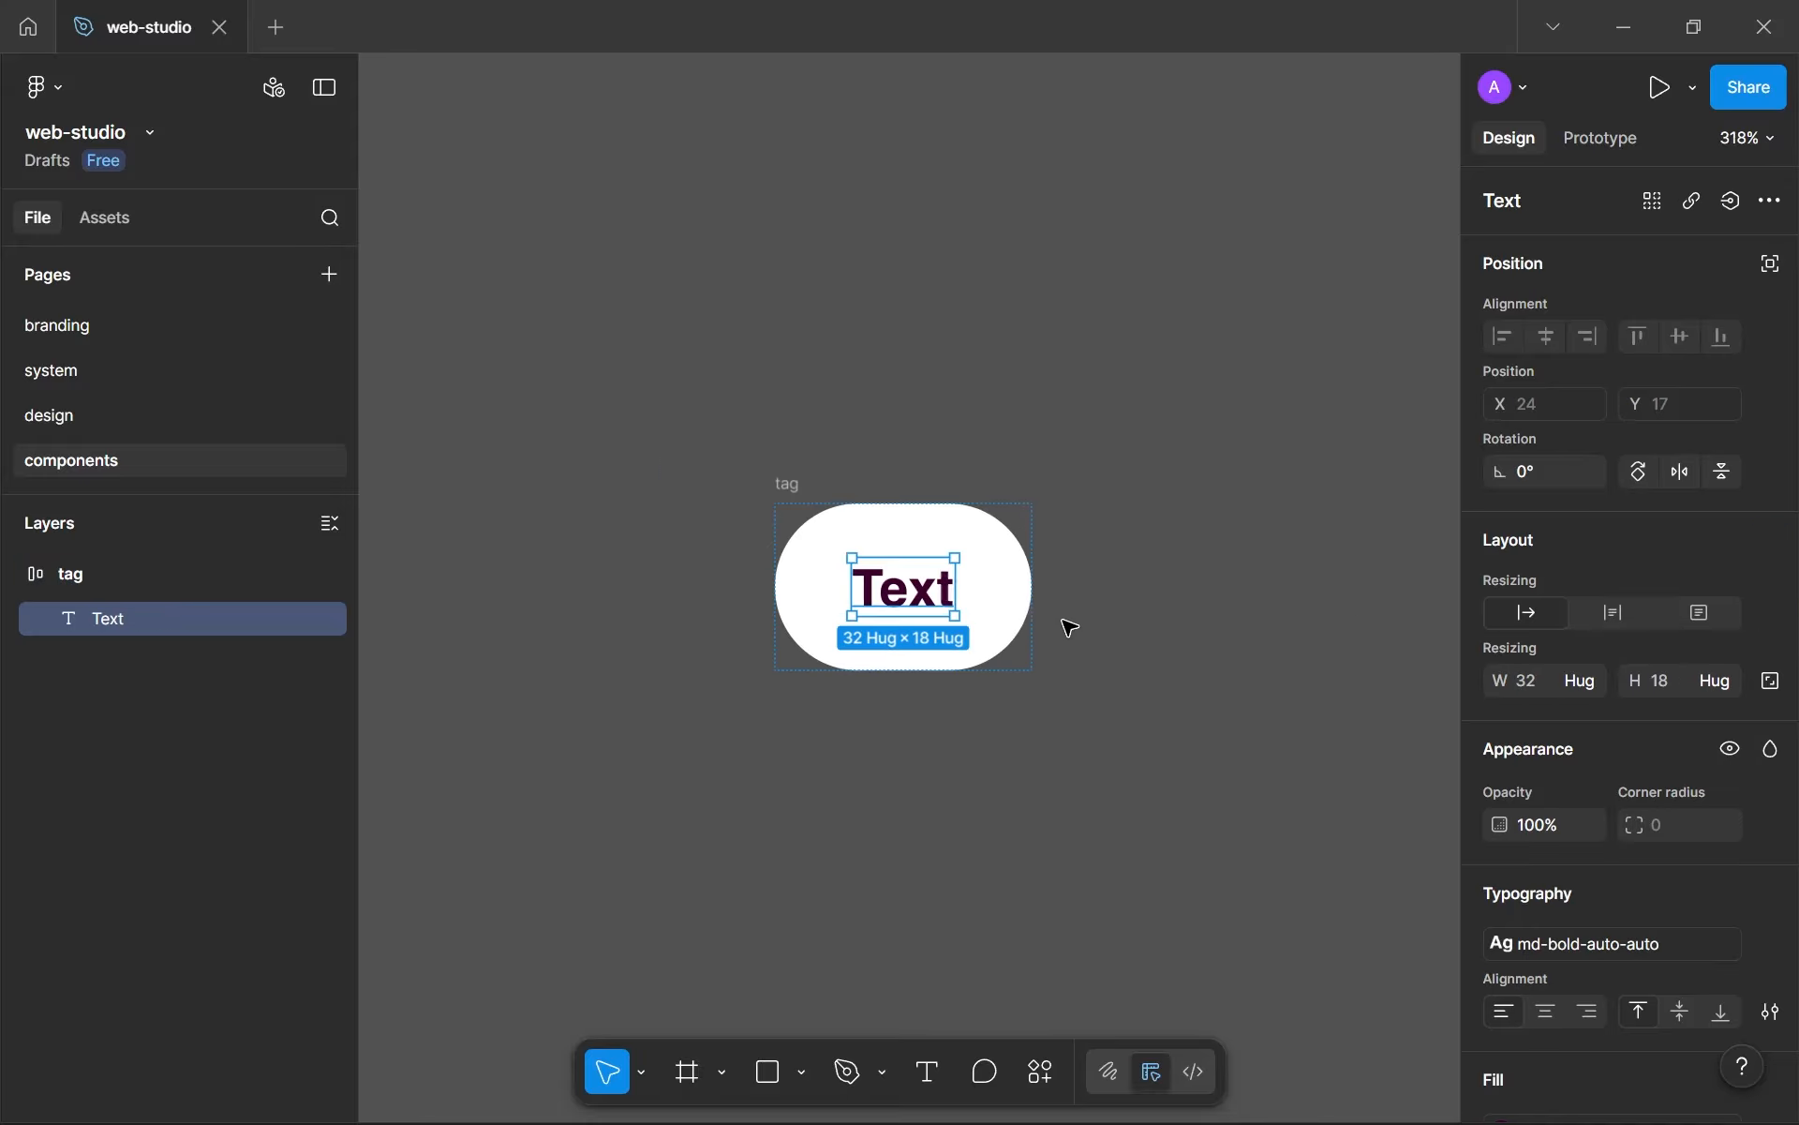
# - Draw a frame about 193 × 158 around the tag on the components page and name it "tags"
pyautogui.press('f')
pyautogui.moveTo(561, 340); pyautogui.dragTo(1179, 846)
pyautogui.doubleClick(590, 320)
pyautogui.write('tags')
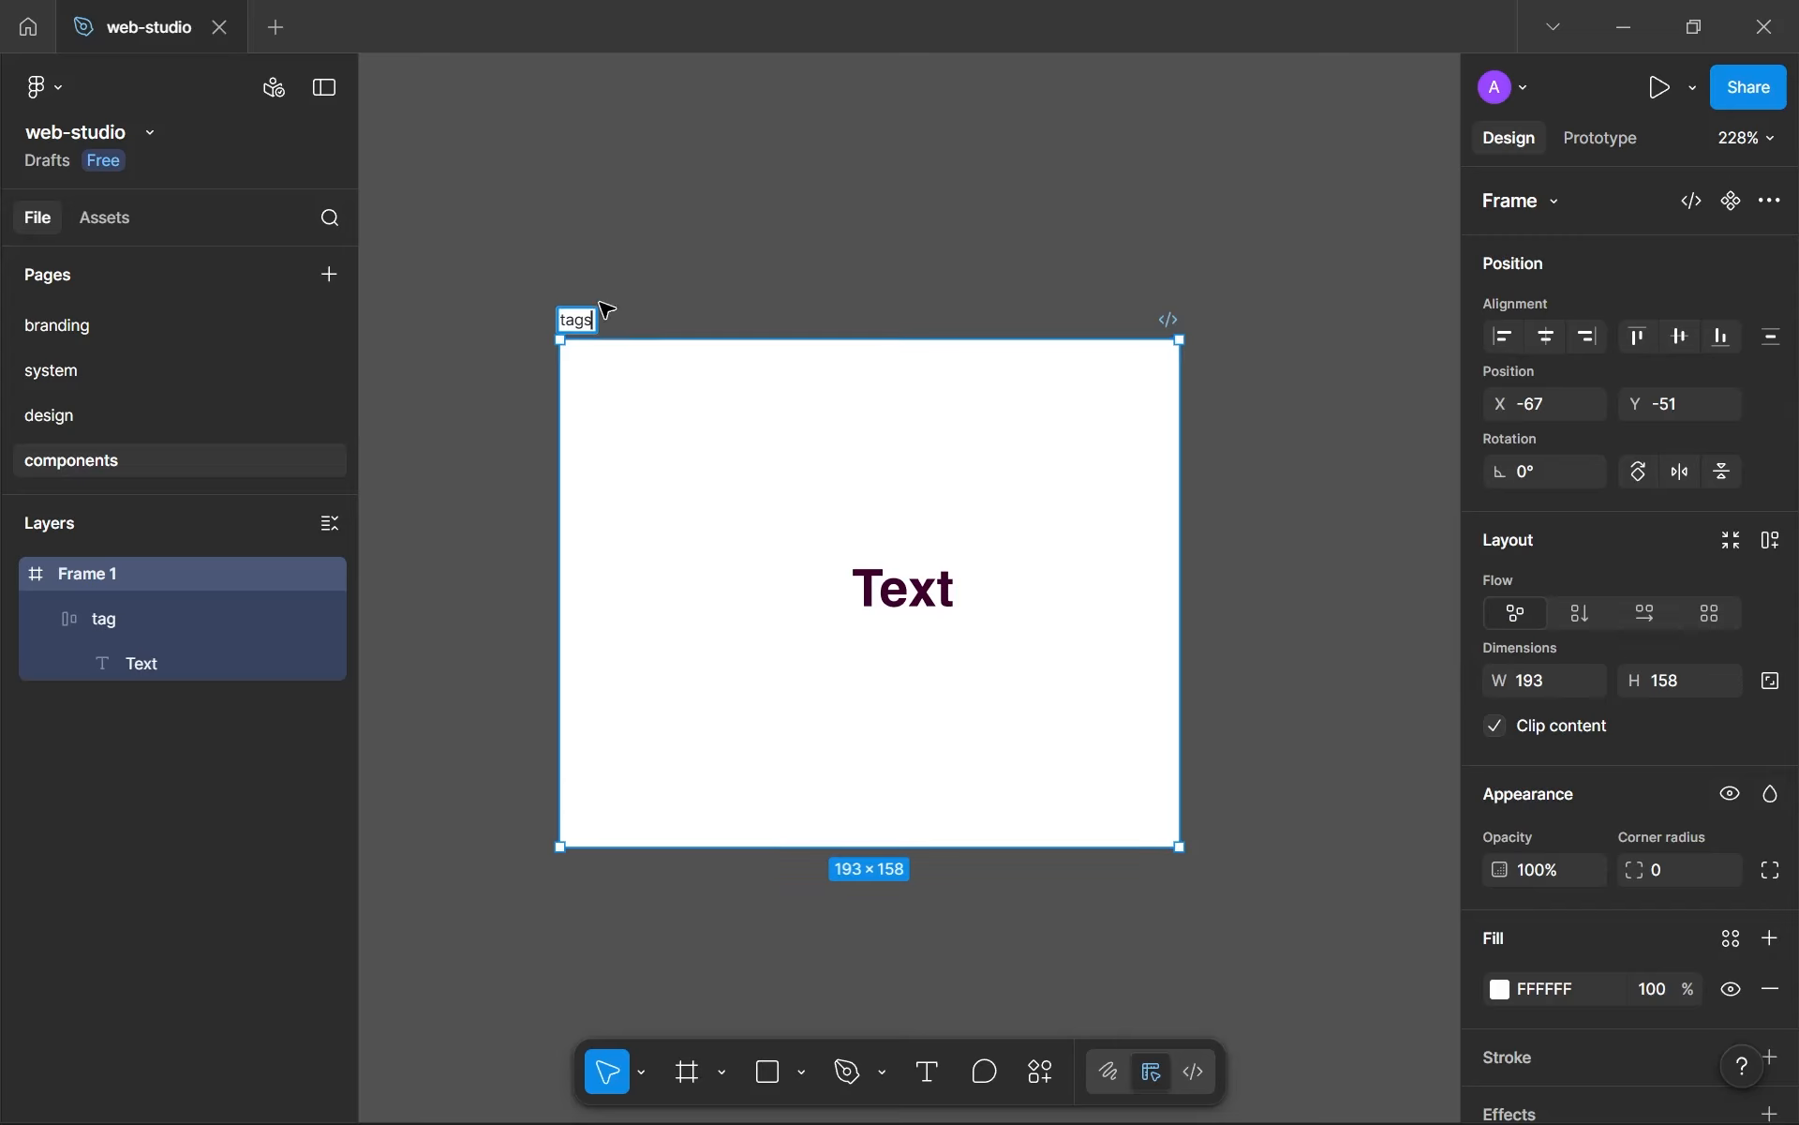
pyautogui.click(769, 298)
pyautogui.scroll(-1, 1357, 633)
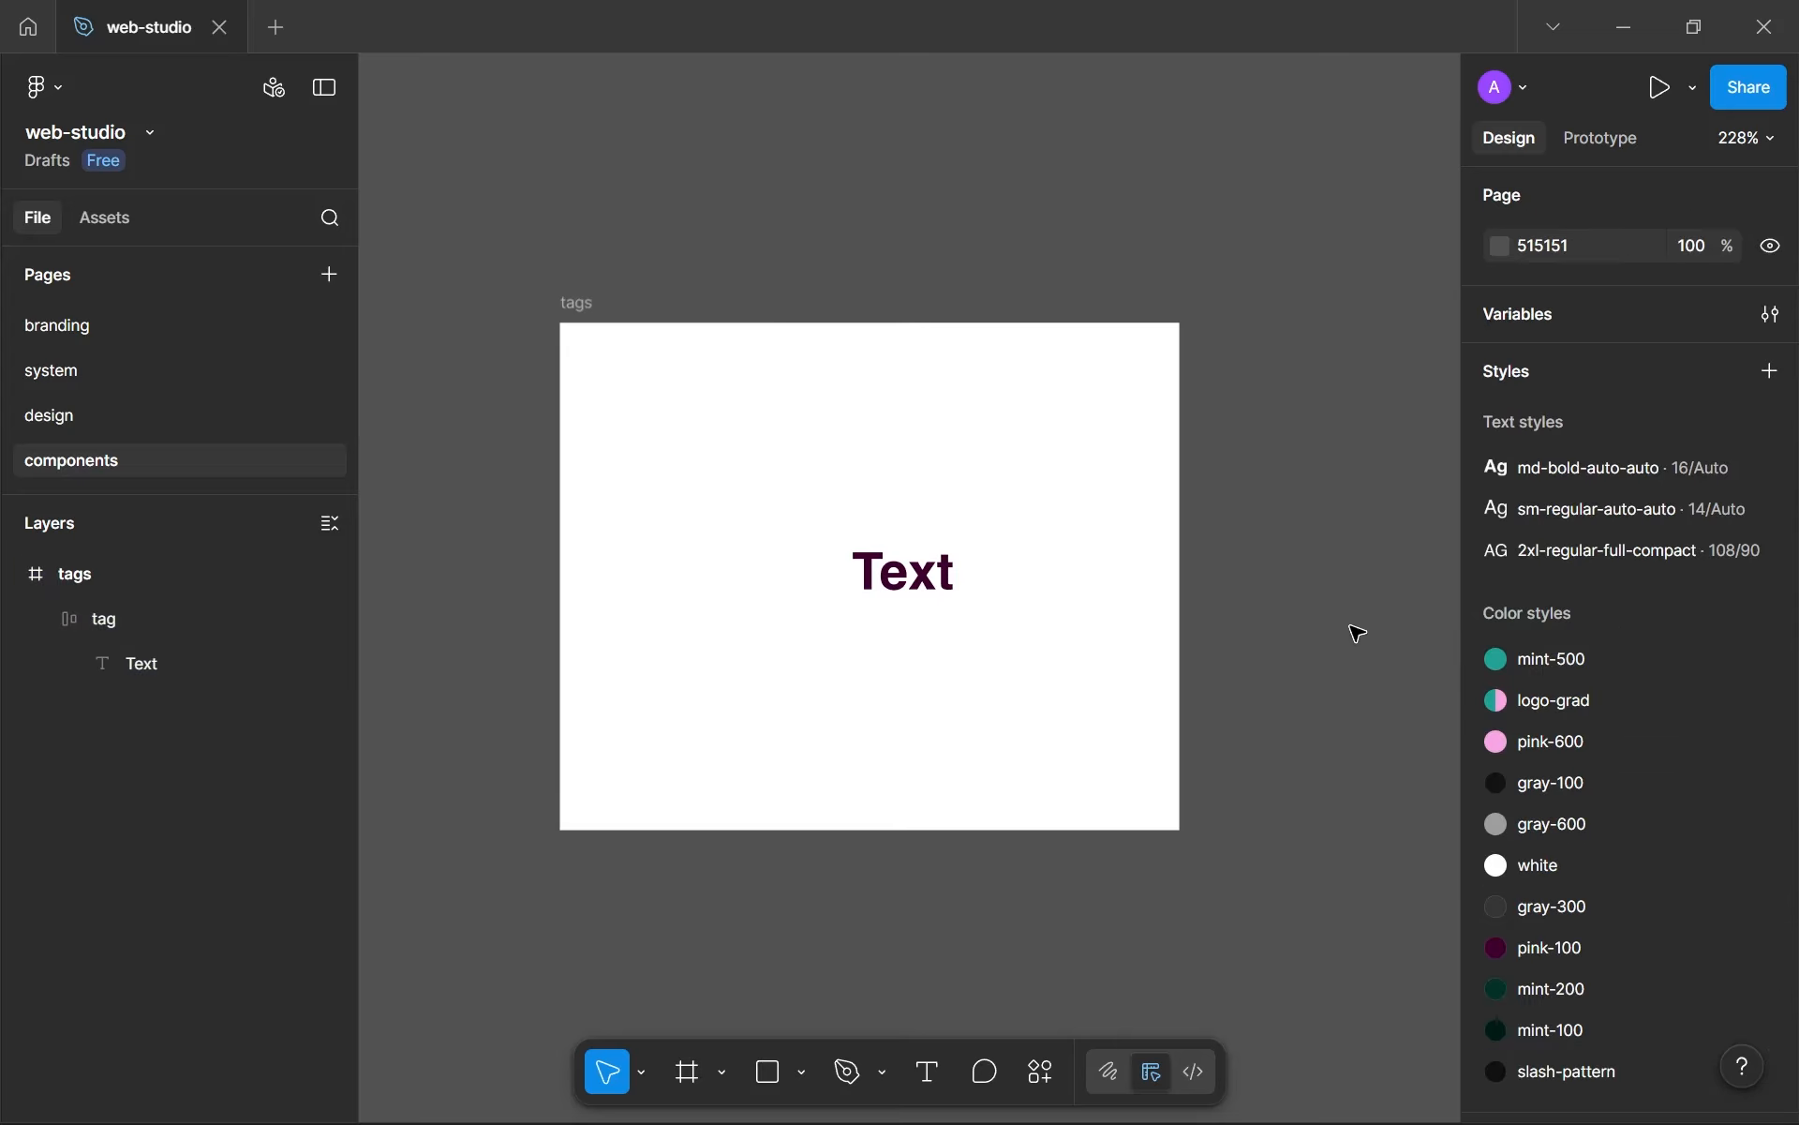
# - Apply the gray-100 color style to the tags frame's fill
pyautogui.click(575, 305)
pyautogui.scroll(-1, 1394, 558)
pyautogui.scroll(-3, 1543, 750)
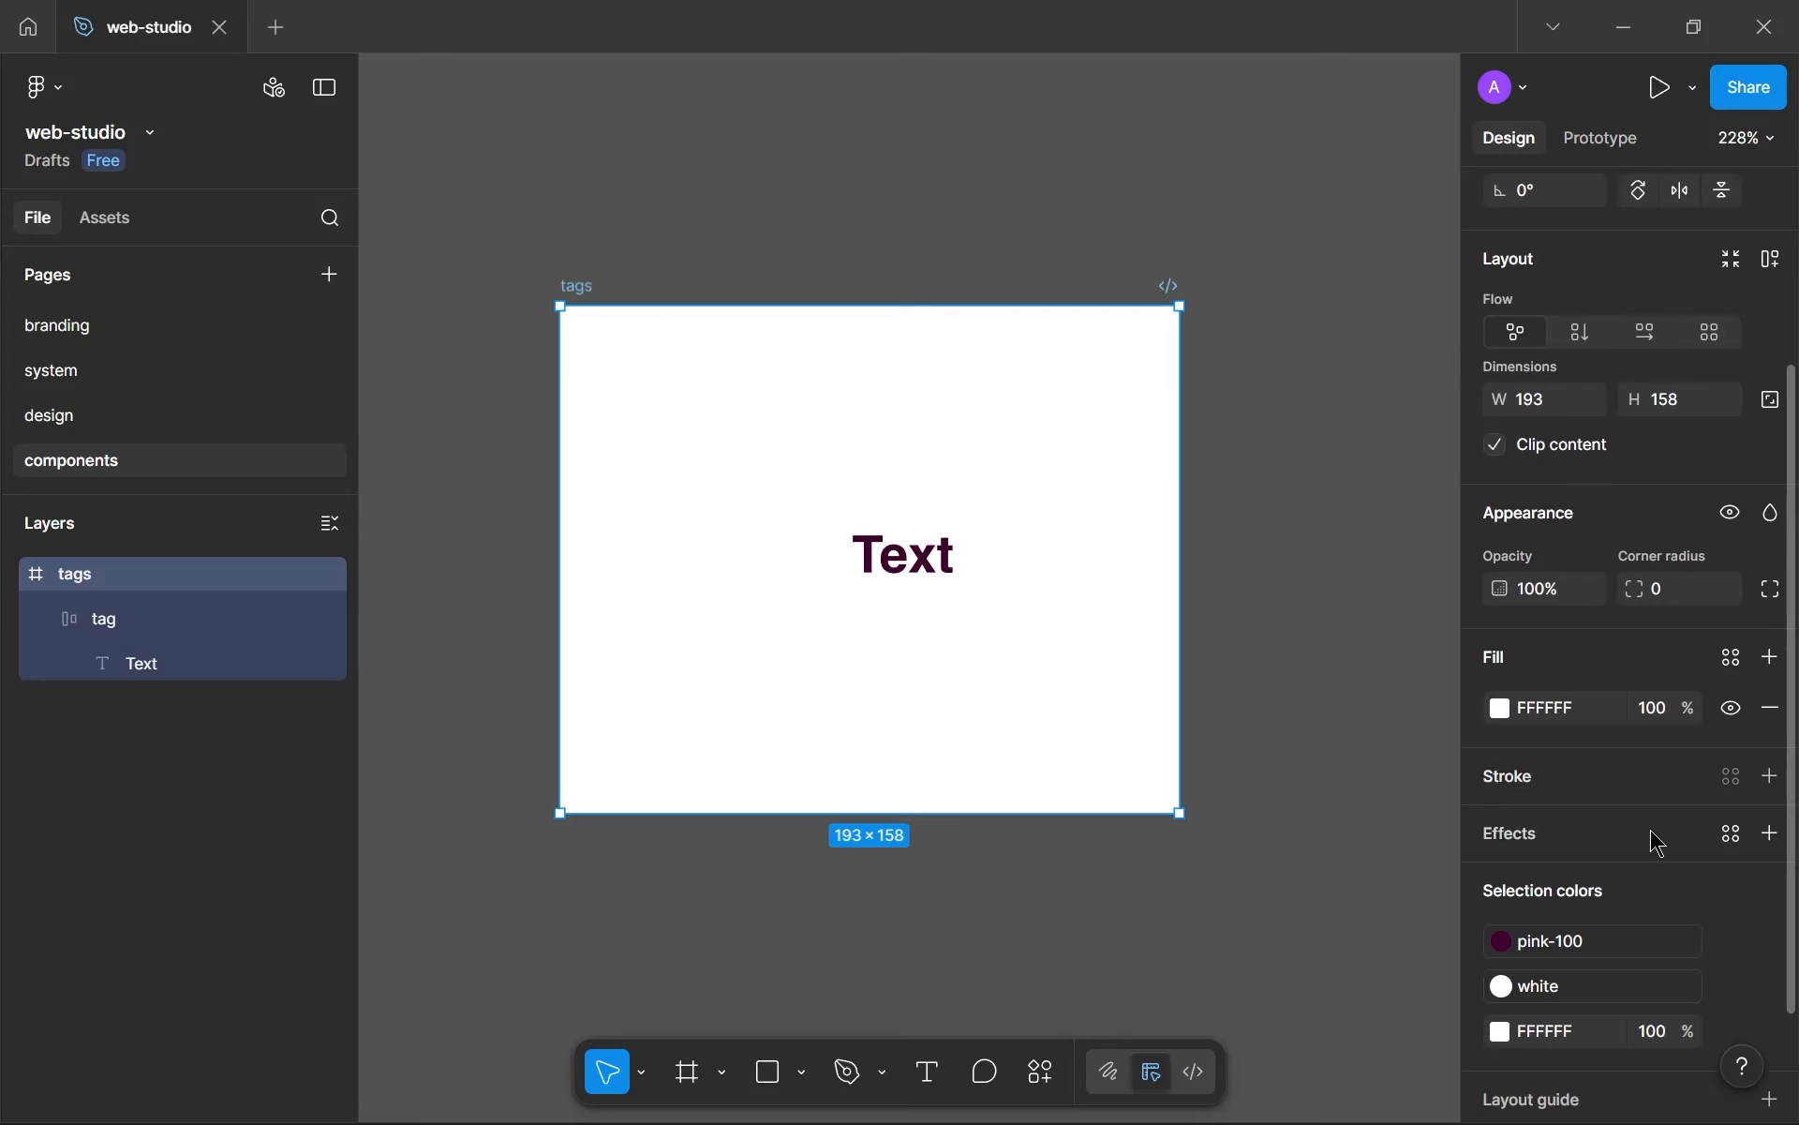
pyautogui.click(1729, 656)
pyautogui.click(1256, 926)
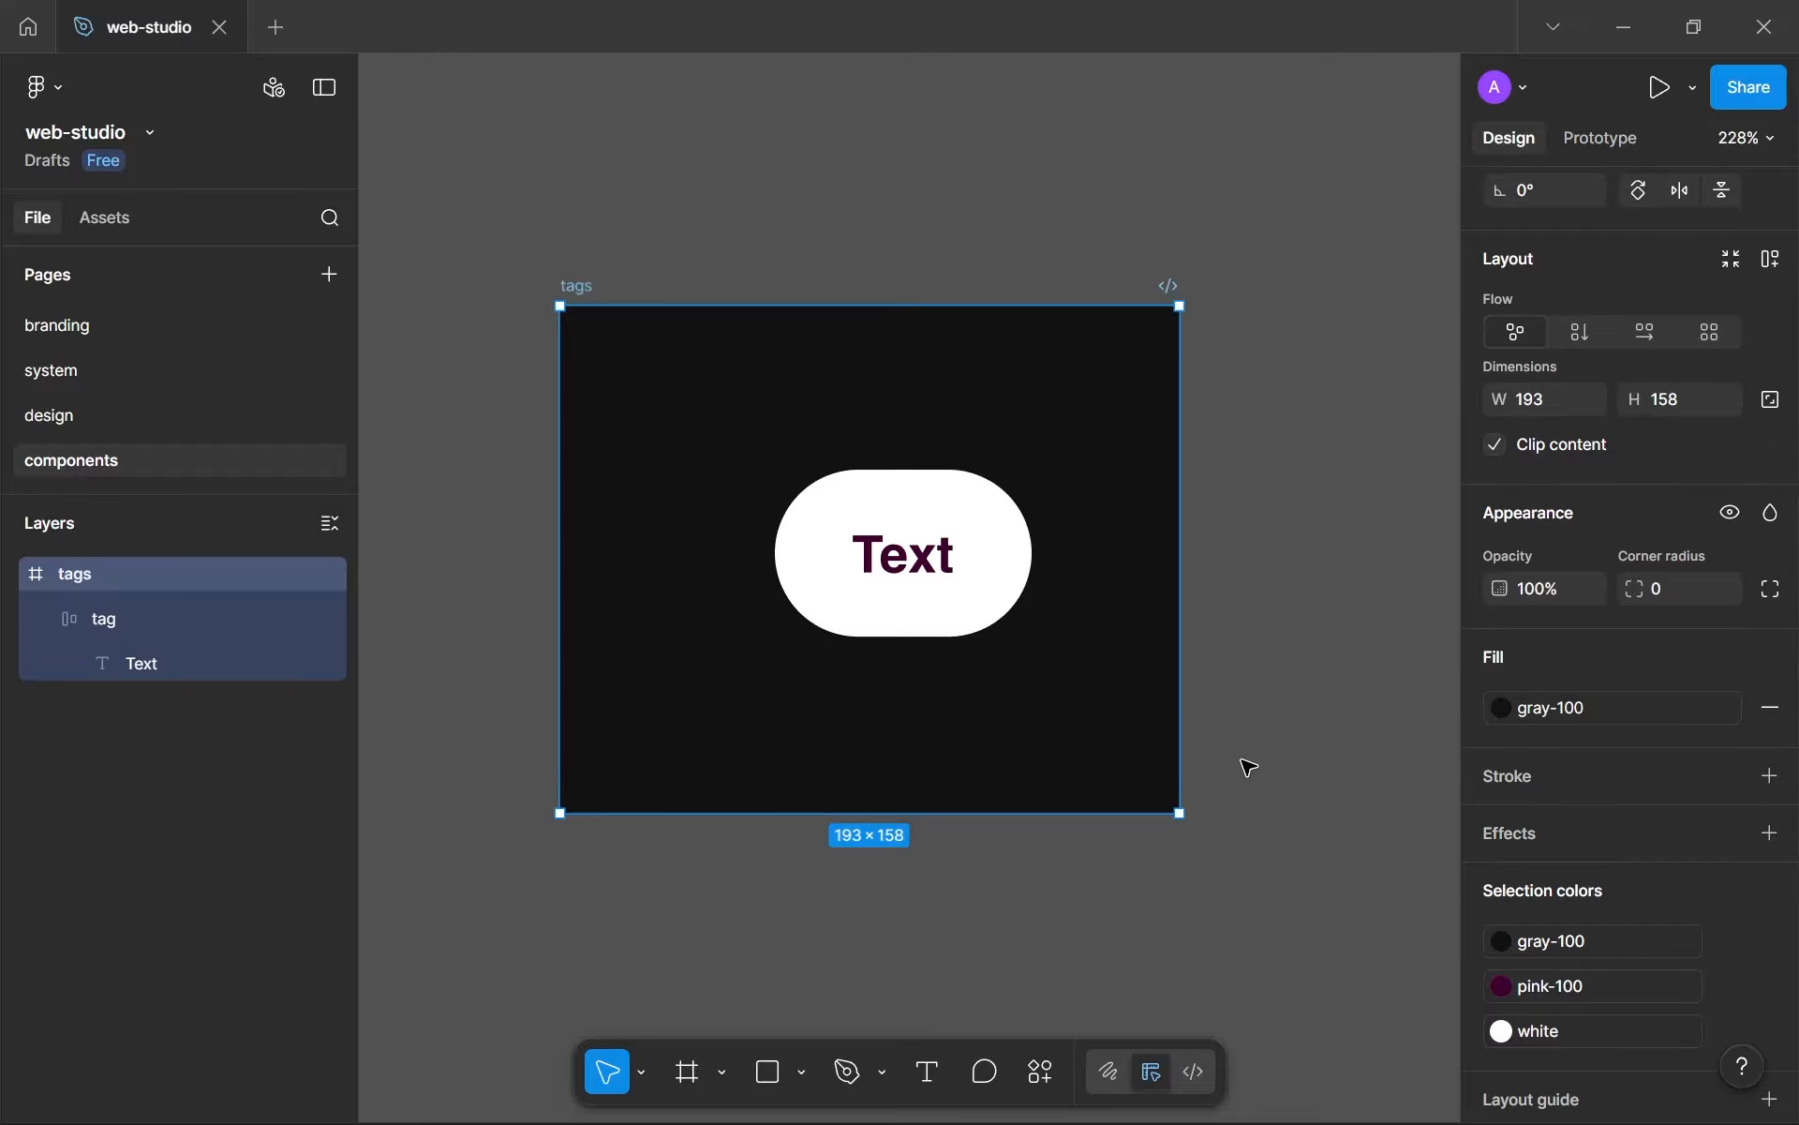
# - Add auto layout to the tags frame with 64 horizontal padding, 64 vertical padding and a gap of 32
pyautogui.scroll(-5, 1248, 766)
pyautogui.click(1086, 632)
pyautogui.click(921, 483)
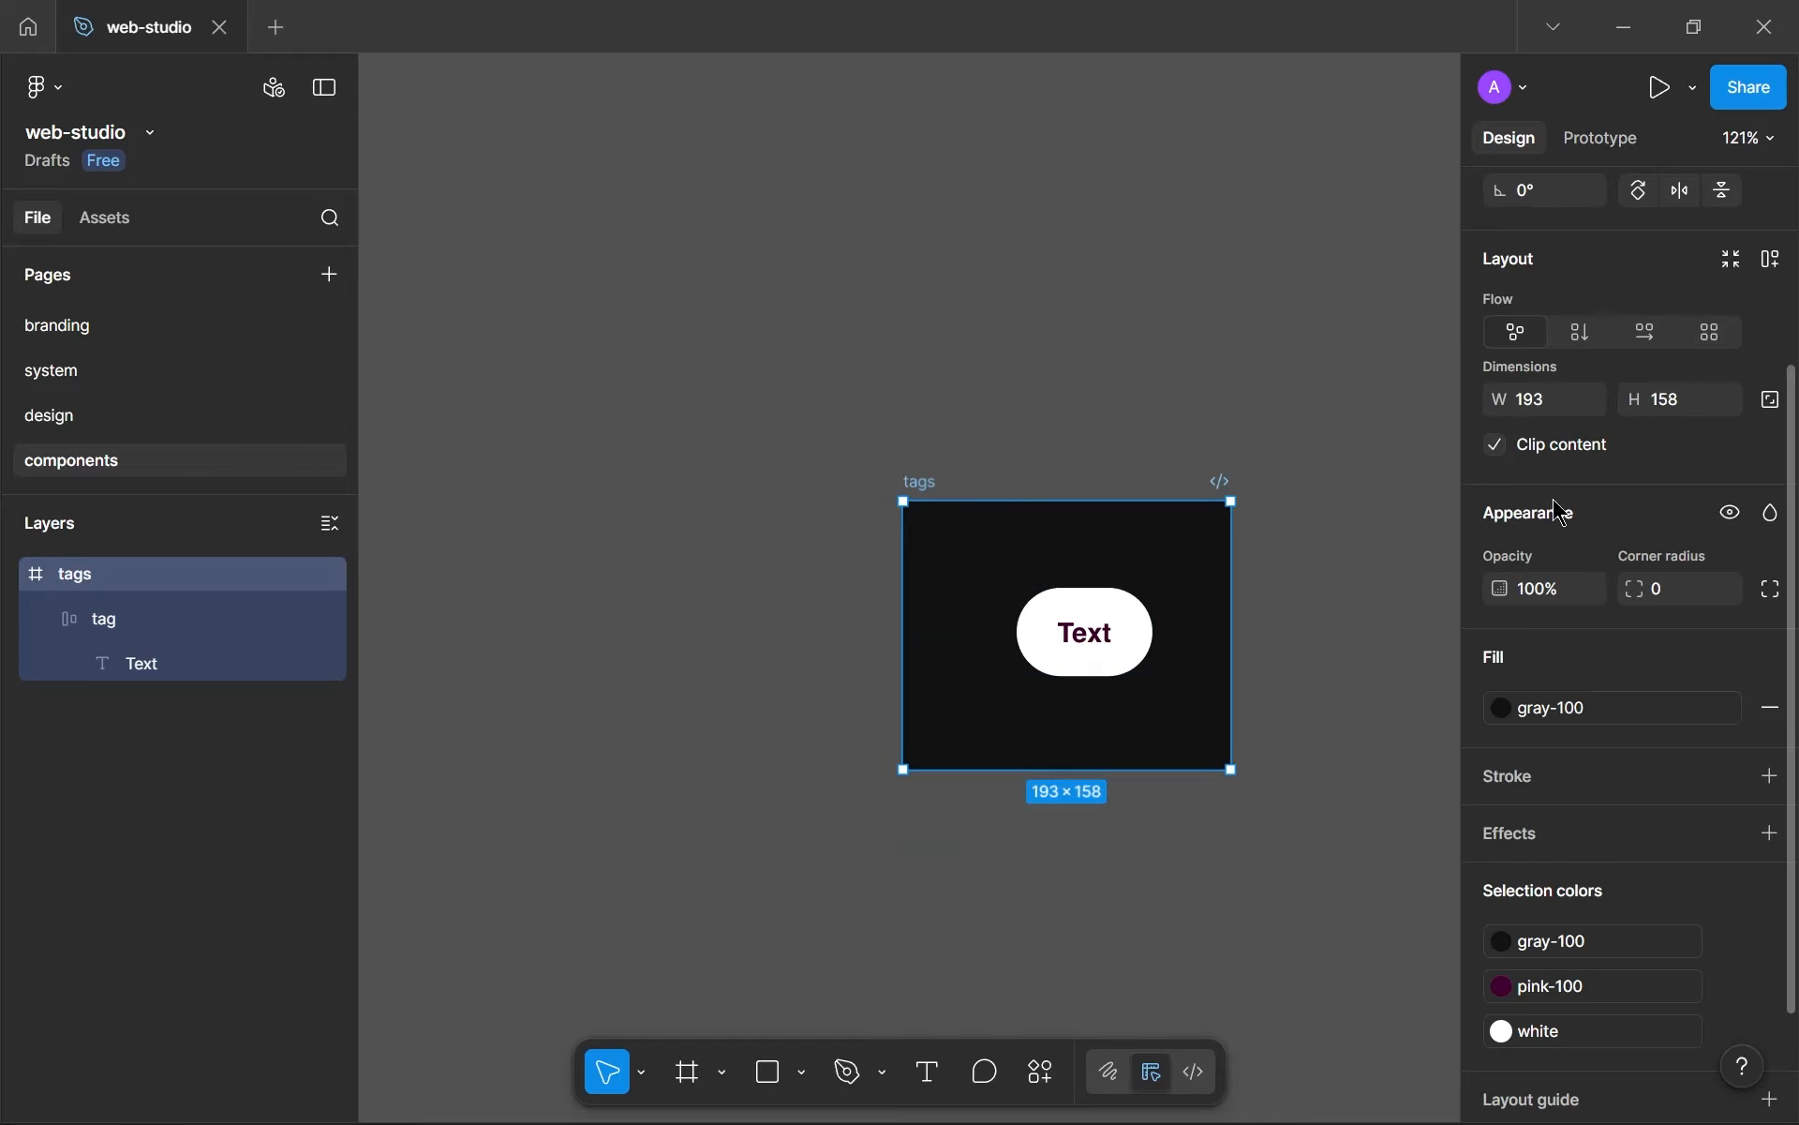
pyautogui.click(1771, 259)
pyautogui.write('64')
pyautogui.click(1547, 594)
pyautogui.write('64')
pyautogui.click(1683, 474)
pyautogui.write('32')
pyautogui.click(1284, 507)
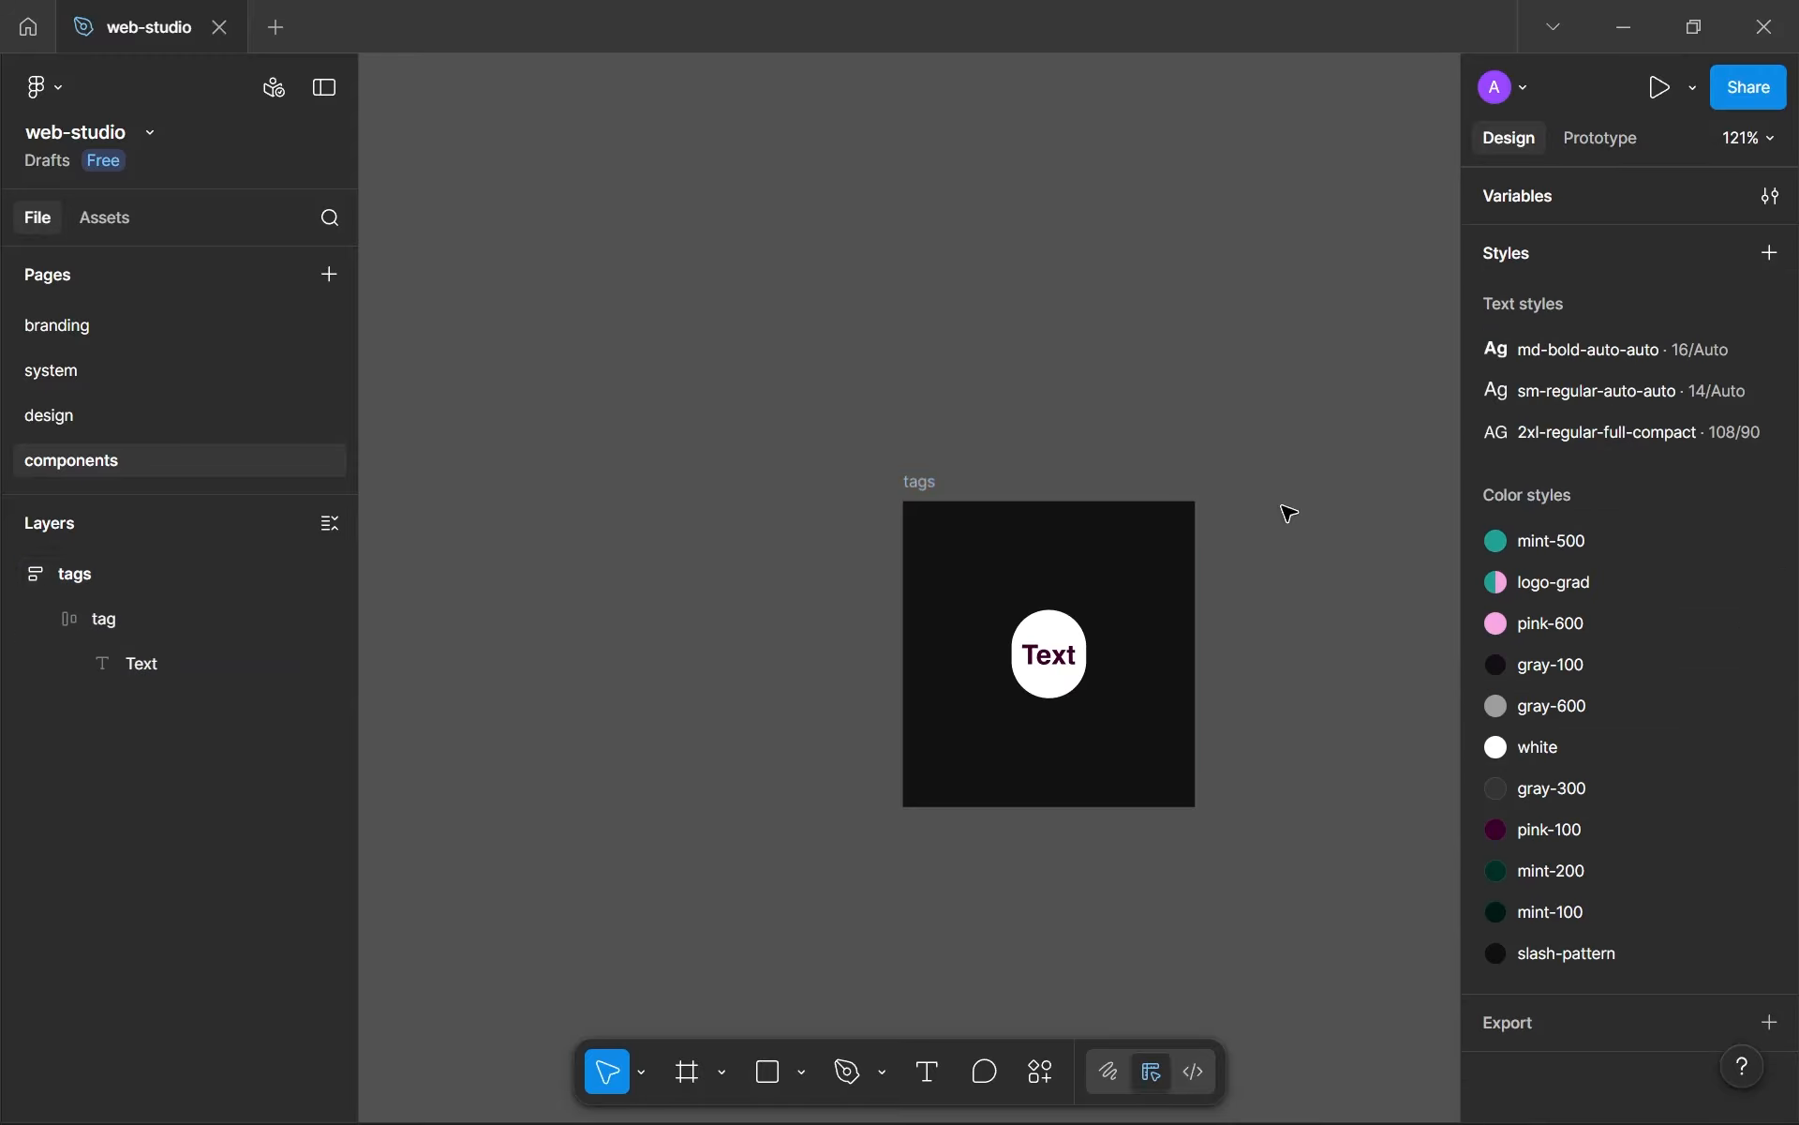
# - Set the width of the tag inside the frame to hug its contents
pyautogui.click(1050, 656)
pyautogui.scroll(3, 1589, 462)
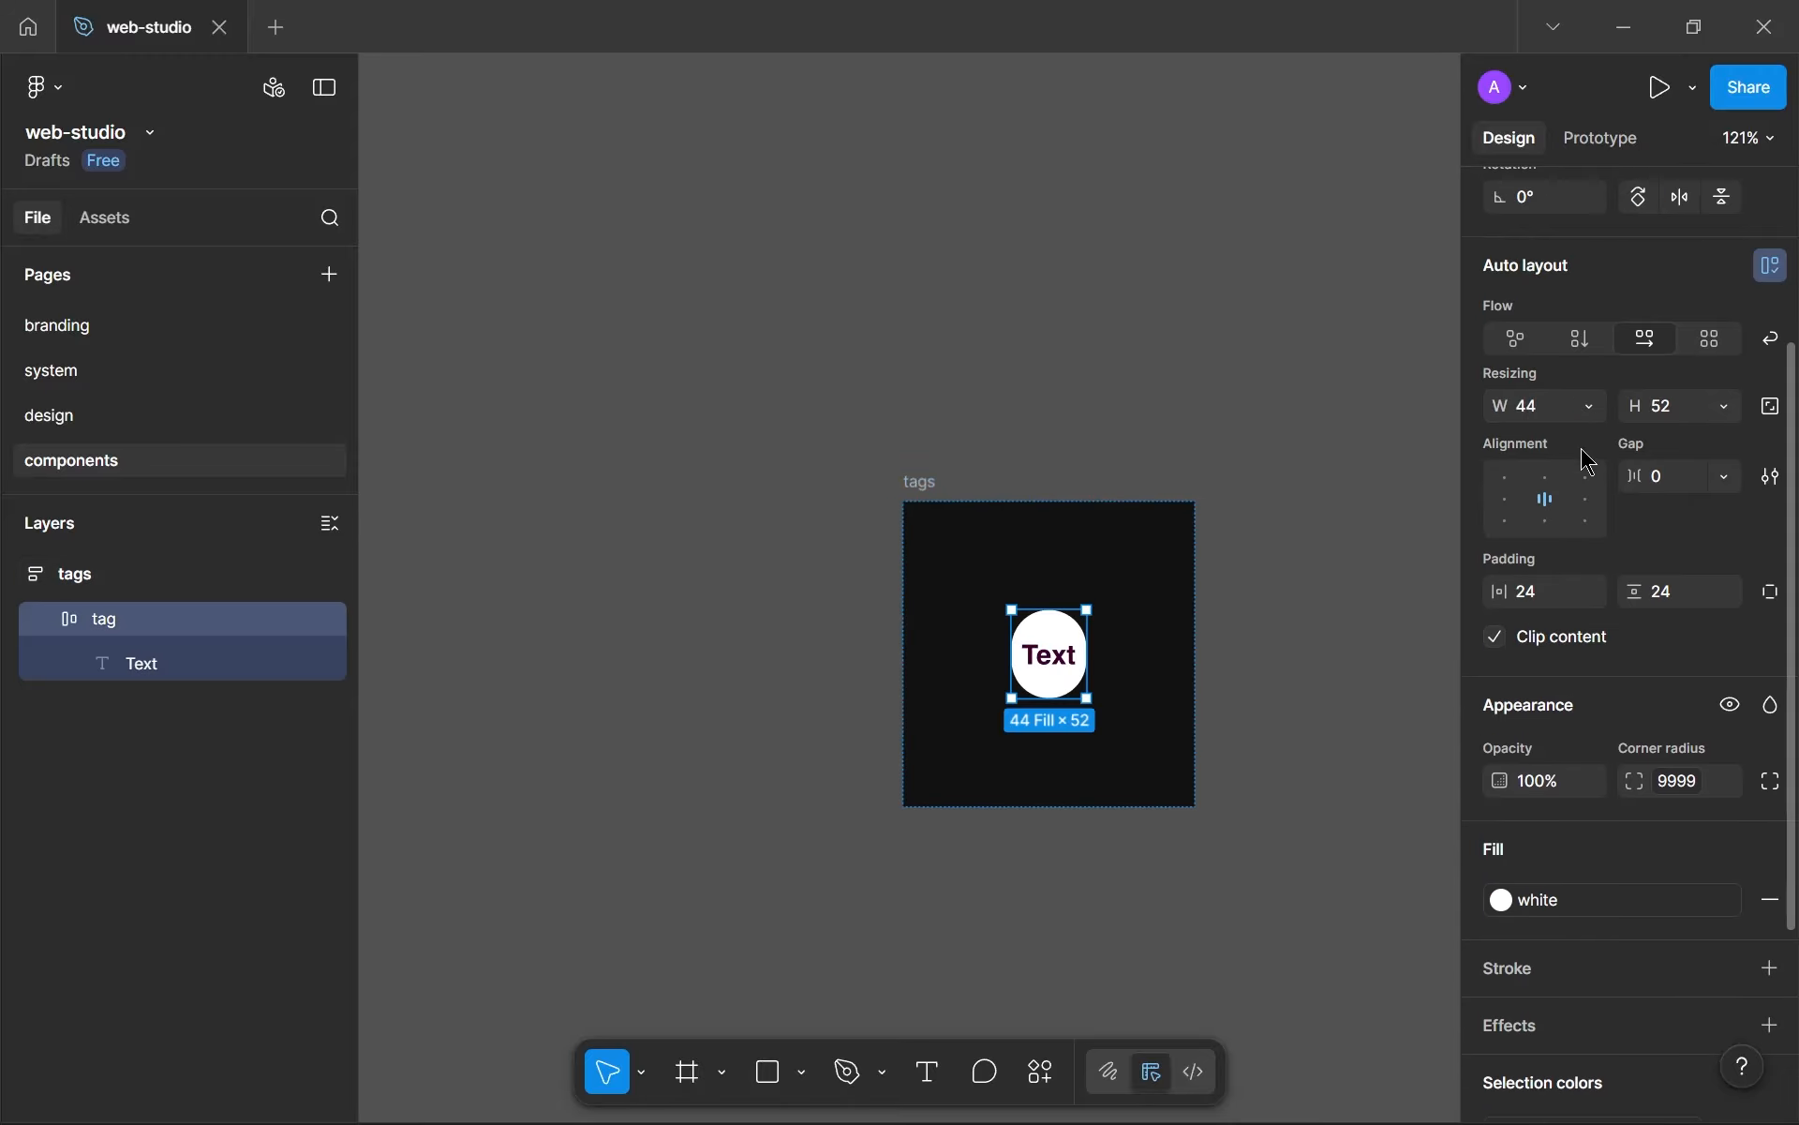
pyautogui.click(1591, 406)
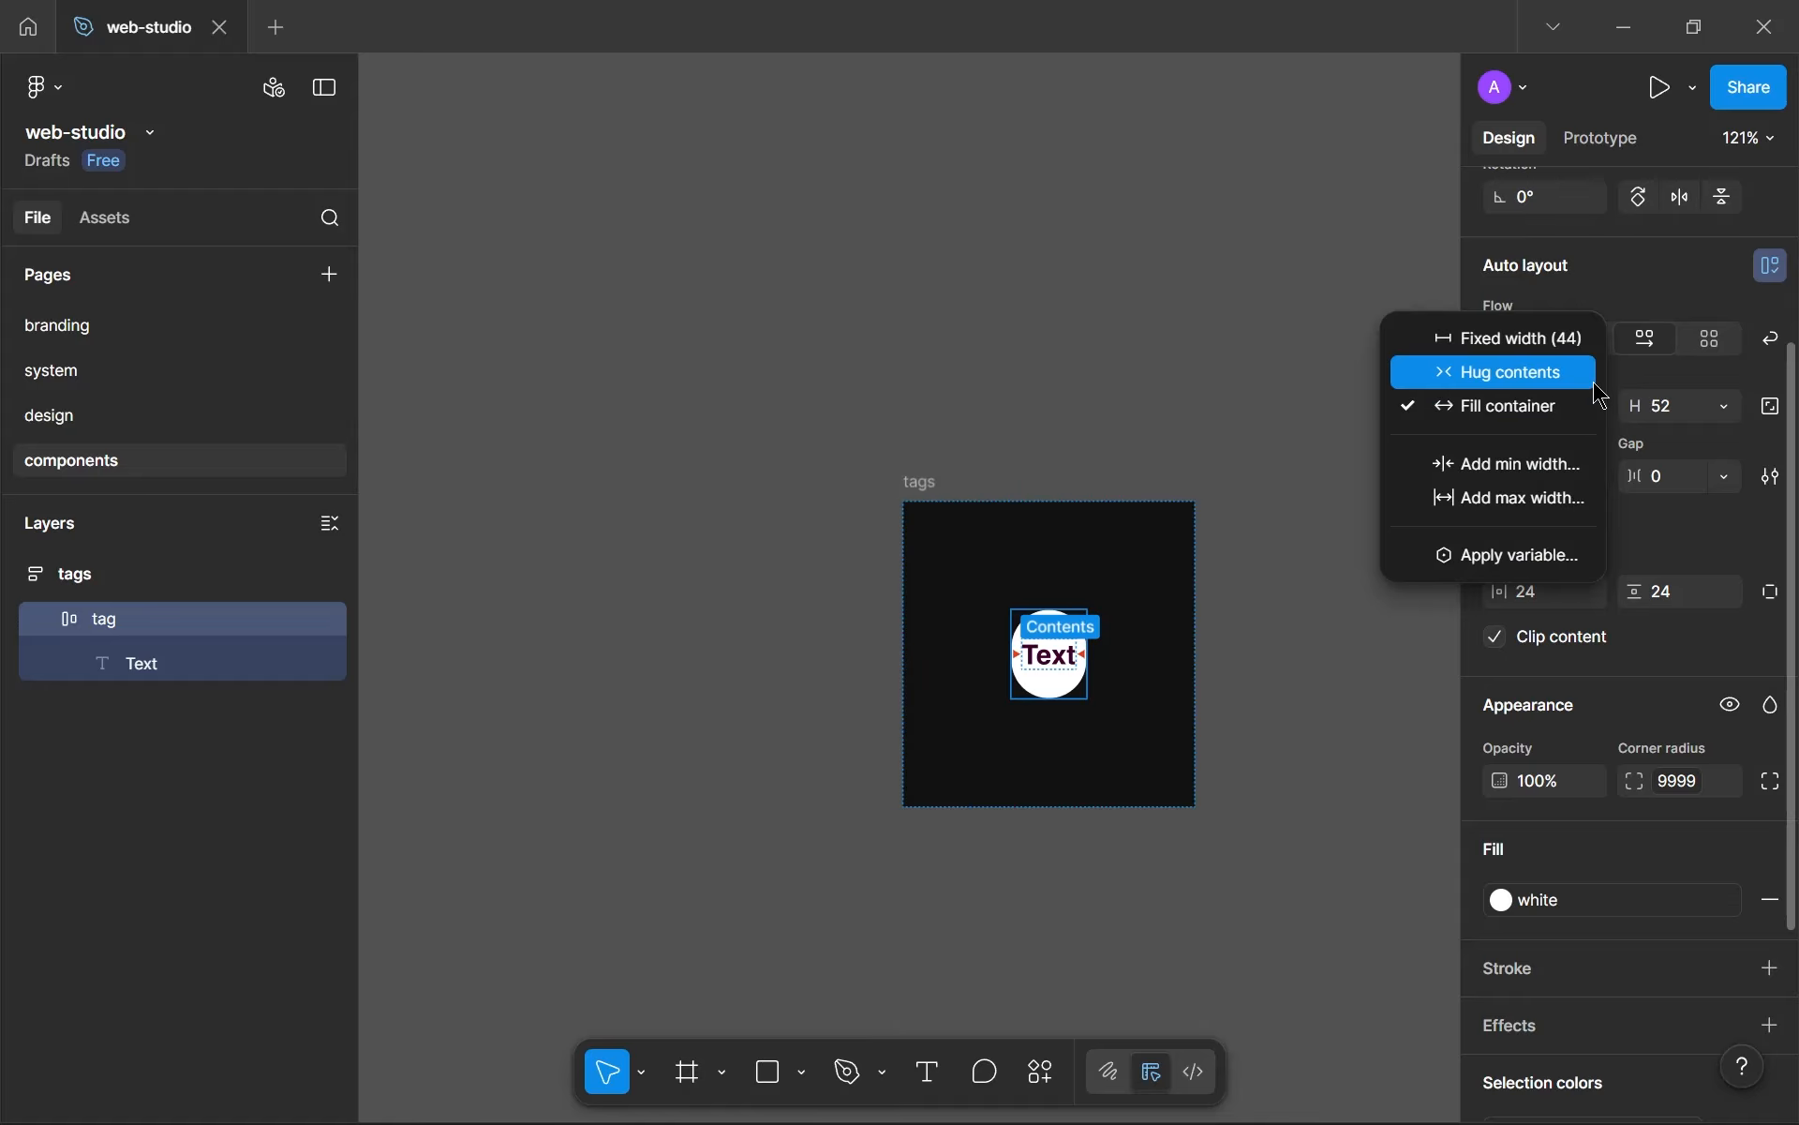
pyautogui.click(1546, 372)
pyautogui.click(944, 531)
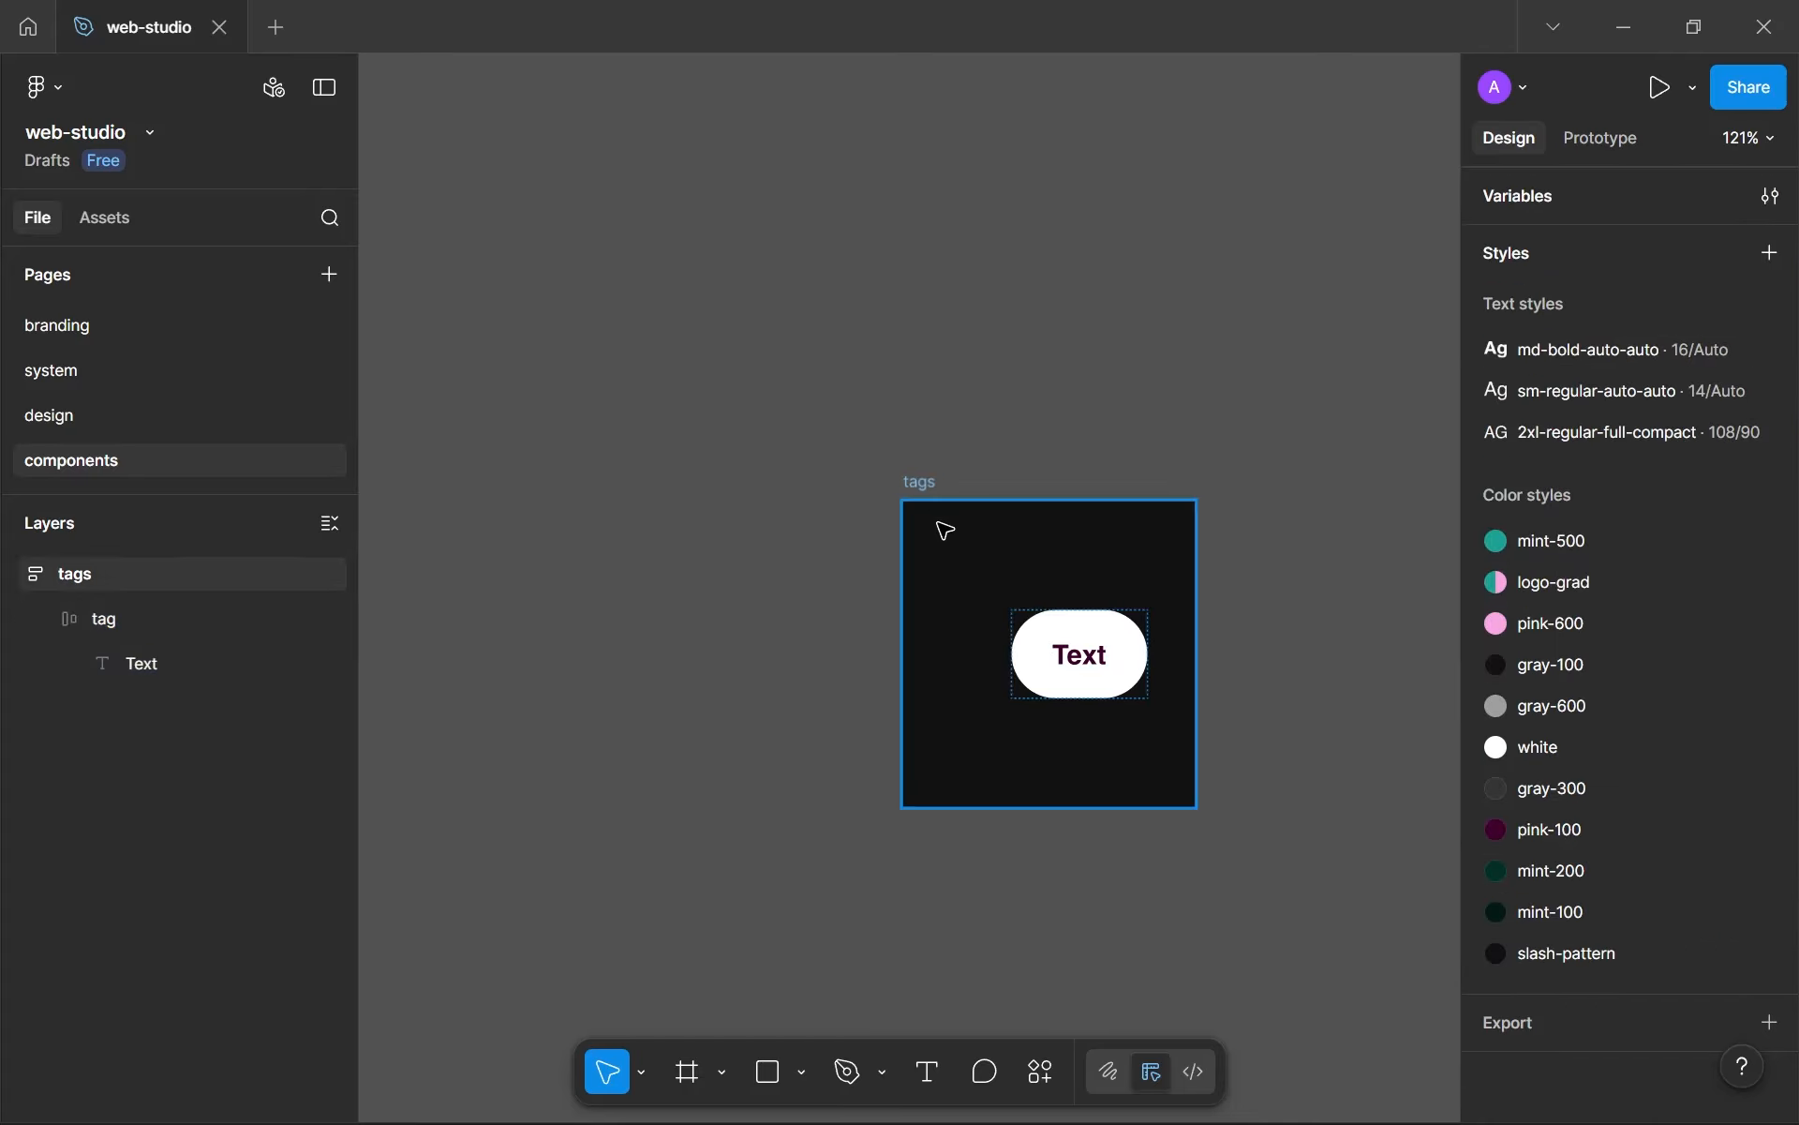
# - Set the tags frame's width to hug contents and its auto layout alignment to center
pyautogui.click(945, 530)
pyautogui.scroll(5, 1616, 496)
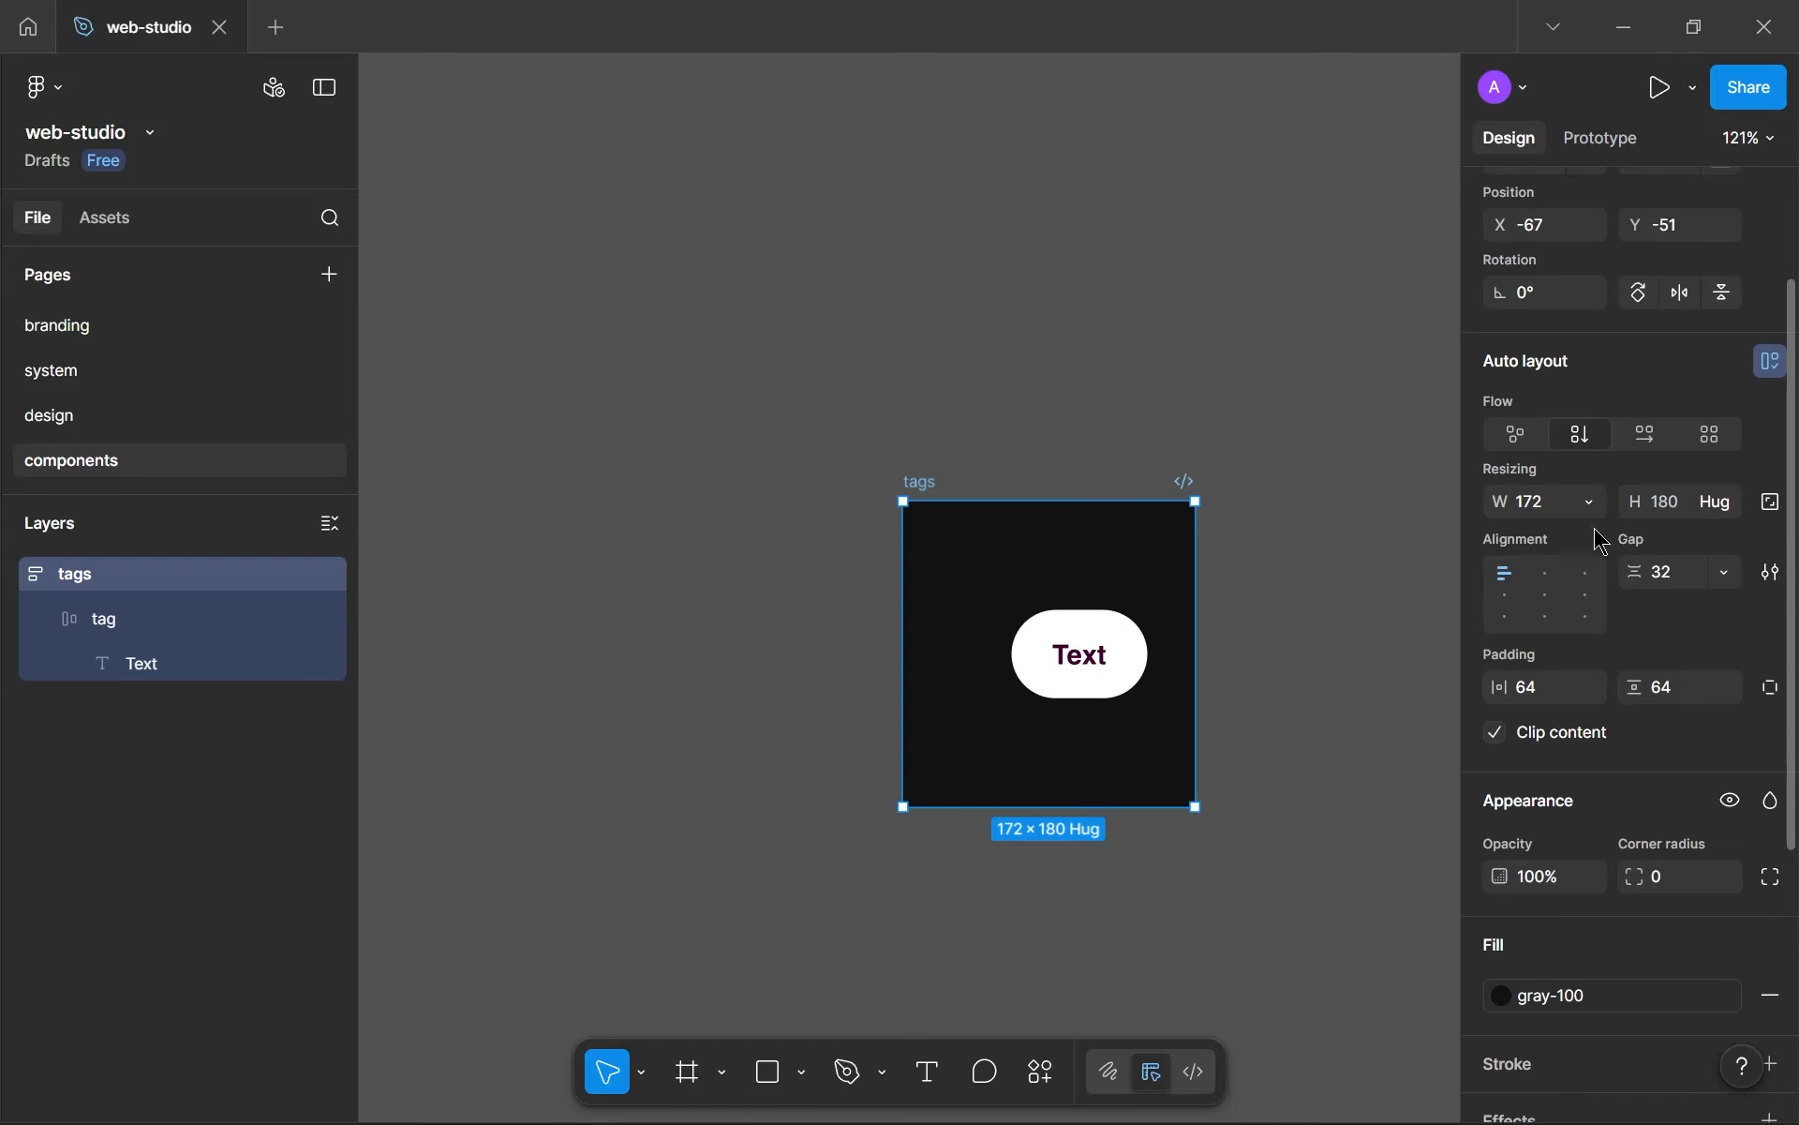
pyautogui.click(1591, 501)
pyautogui.click(1591, 535)
pyautogui.click(1545, 595)
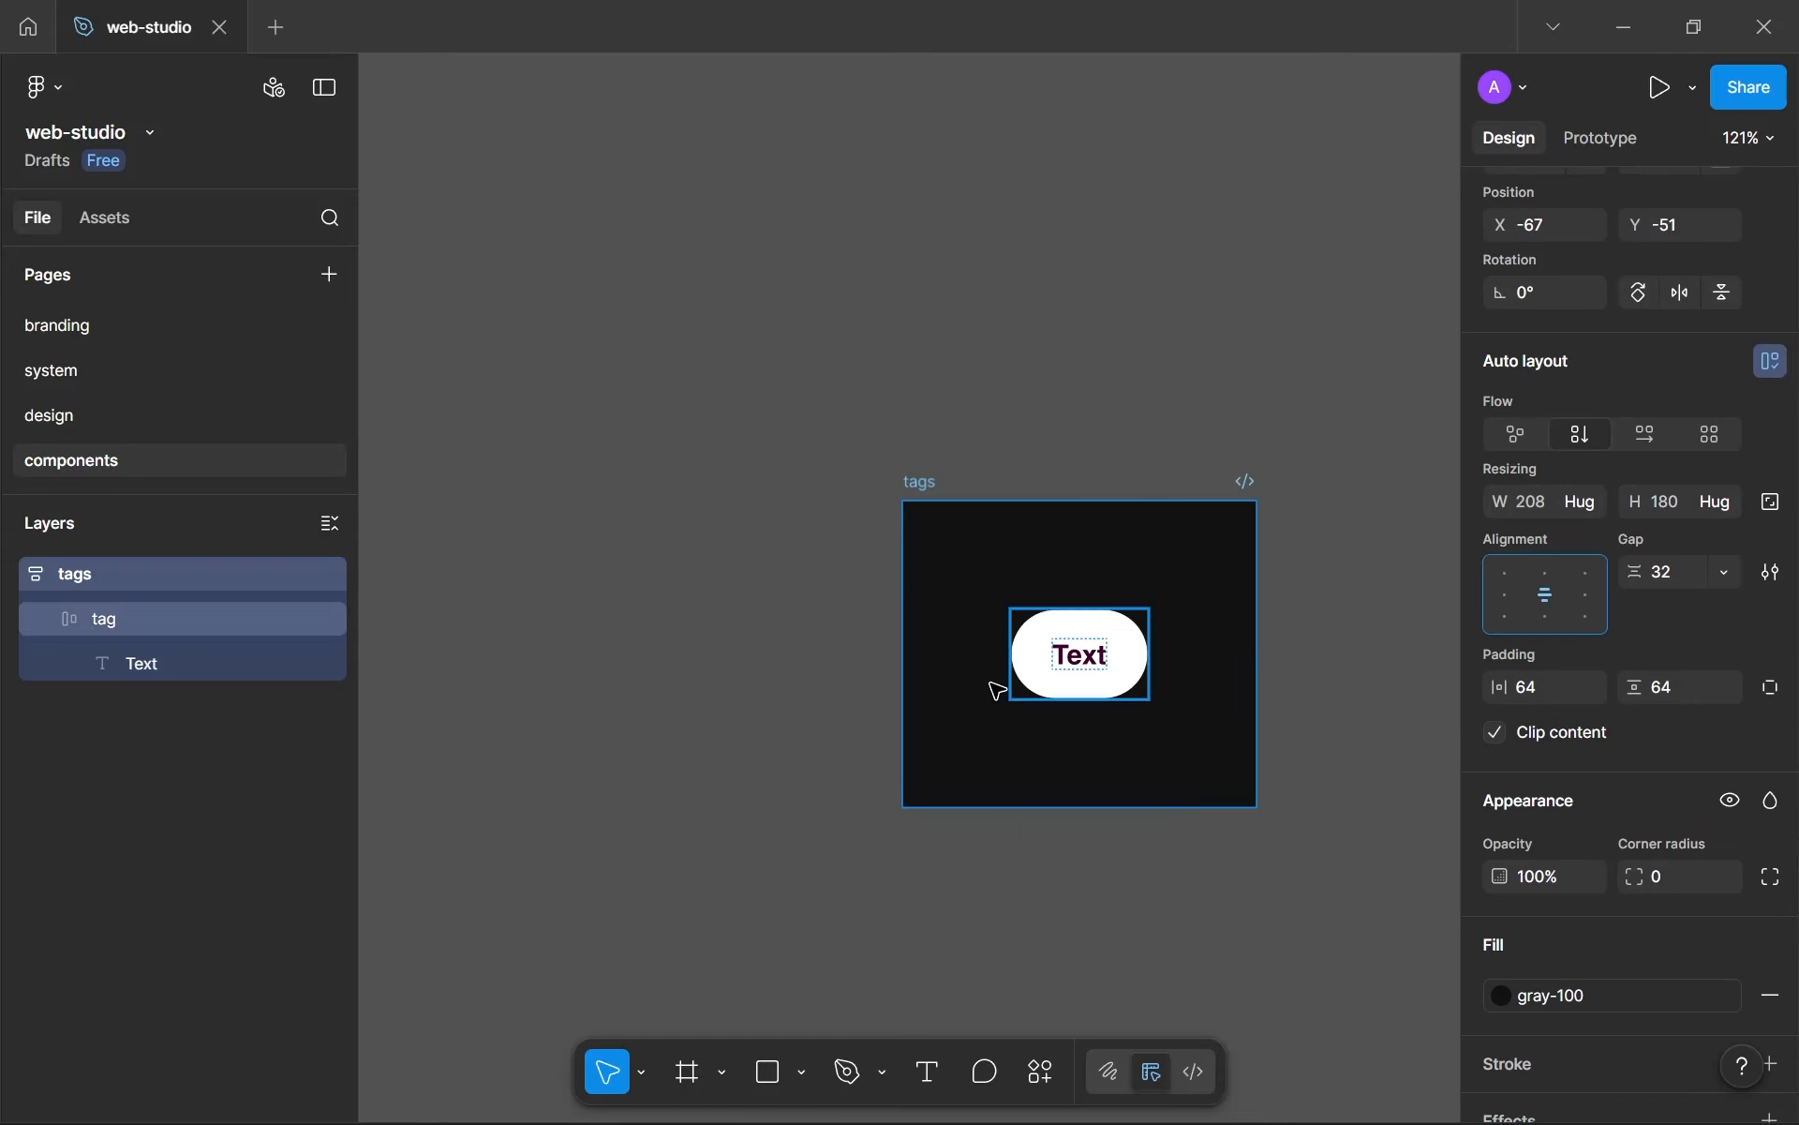
# - Convert the white tag pill in the tags frame into a component
pyautogui.click(1087, 673)
pyautogui.scroll(4, 1095, 668)
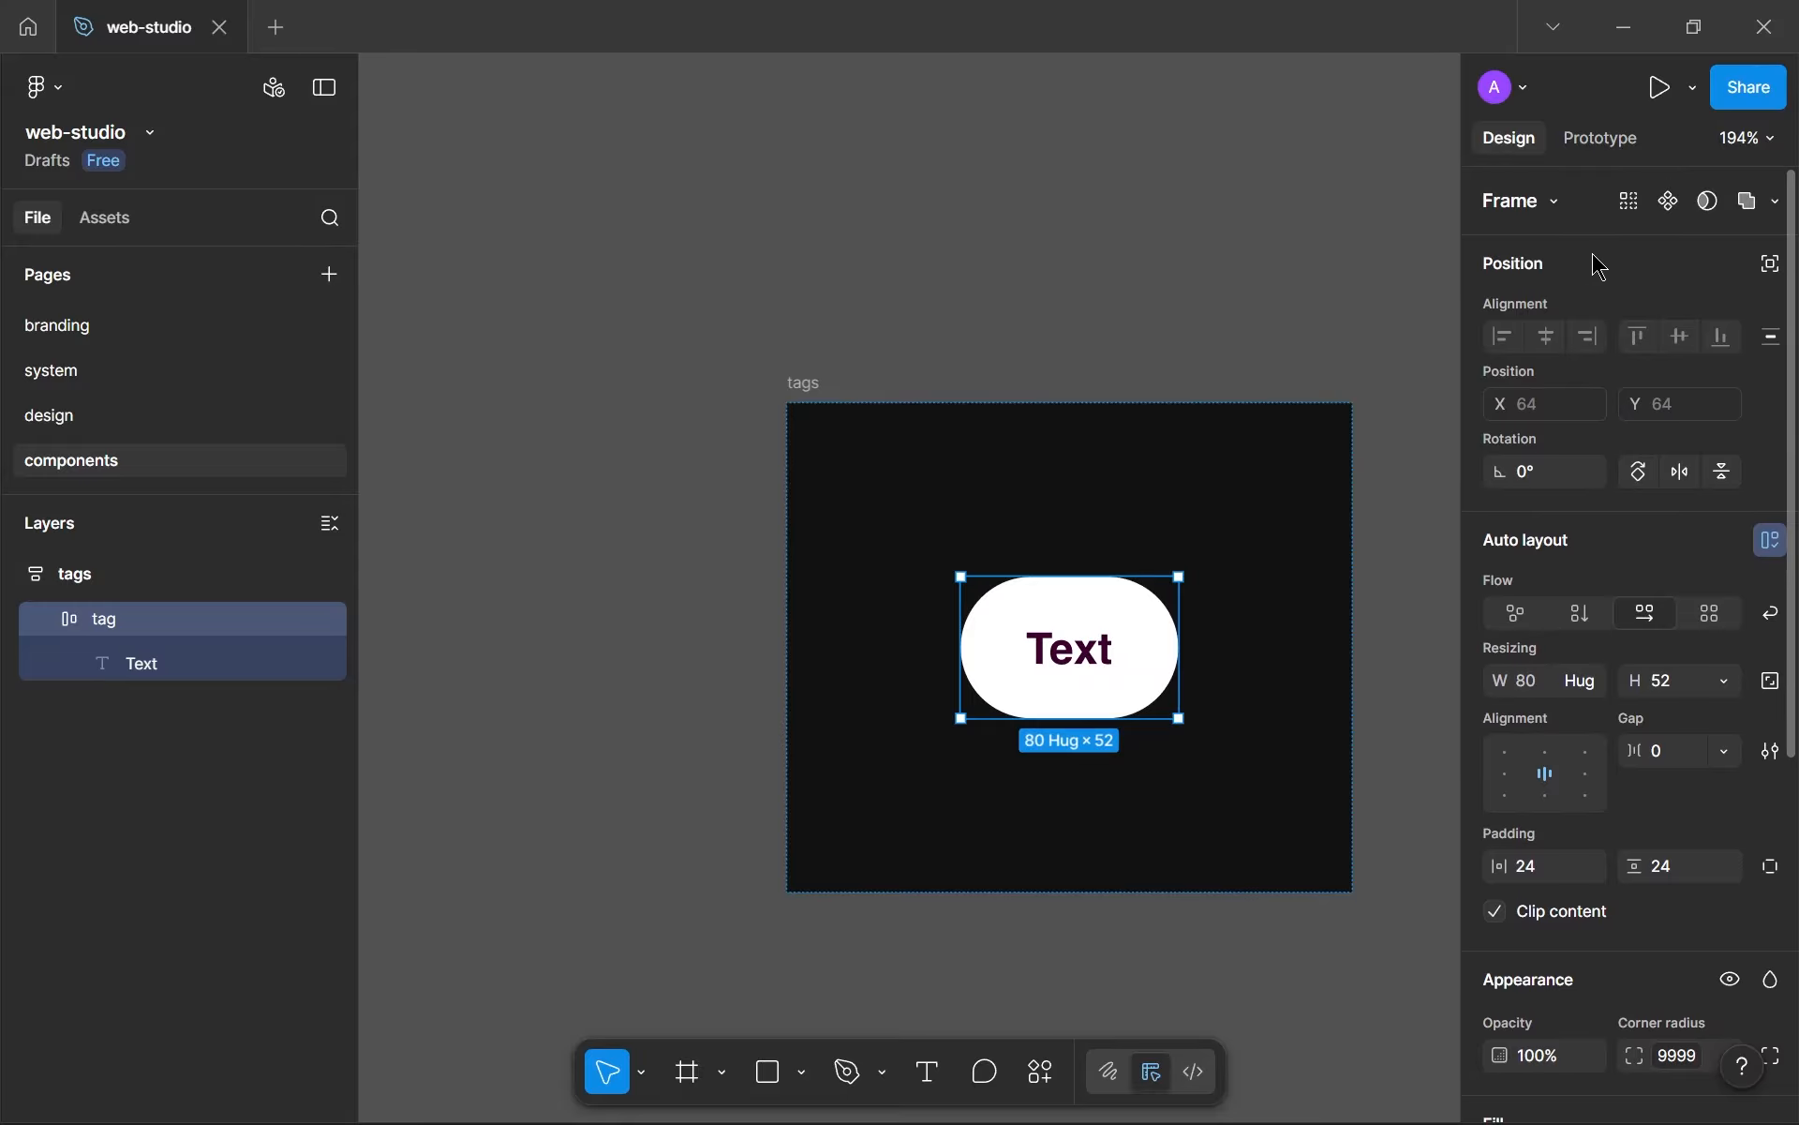
pyautogui.click(1669, 201)
# - Try to replace the four tag pills on the design page with the copied tag component, and undo the replacement
pyautogui.click(1139, 660)
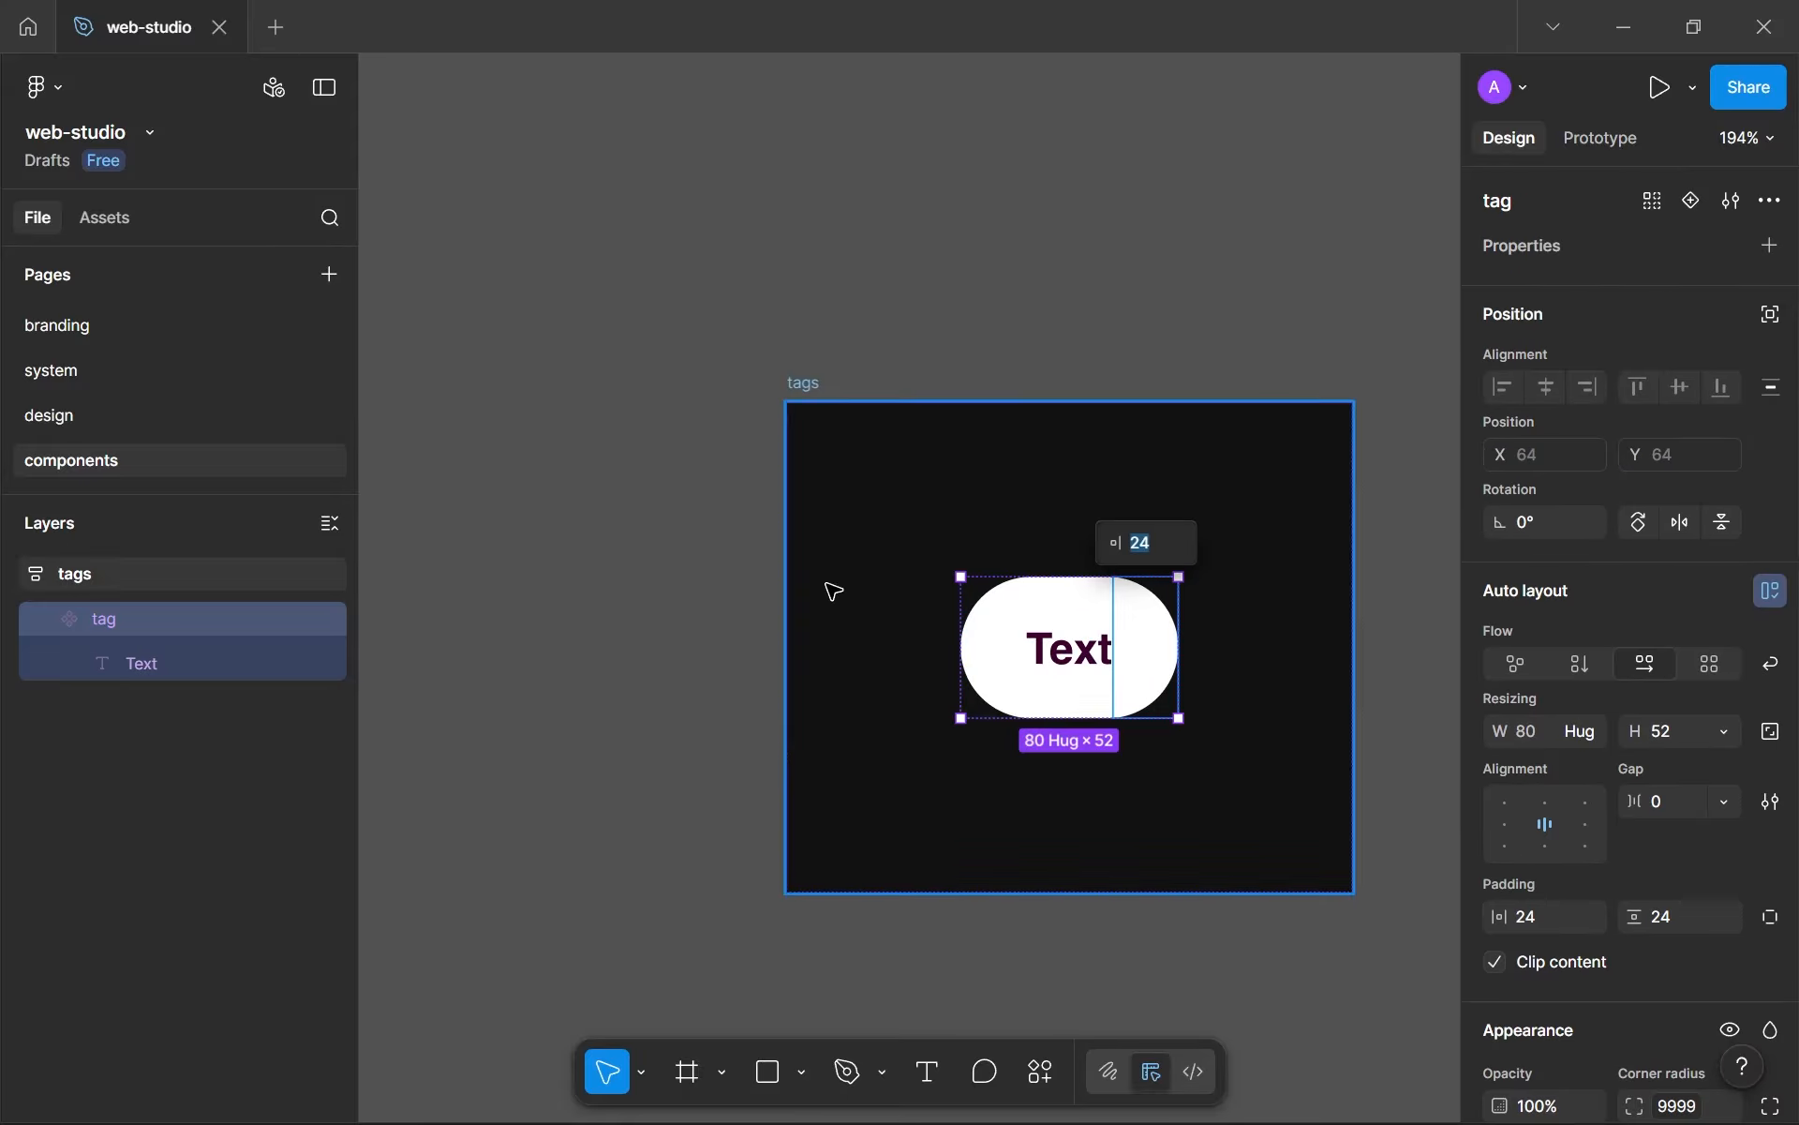
pyautogui.click(140, 417)
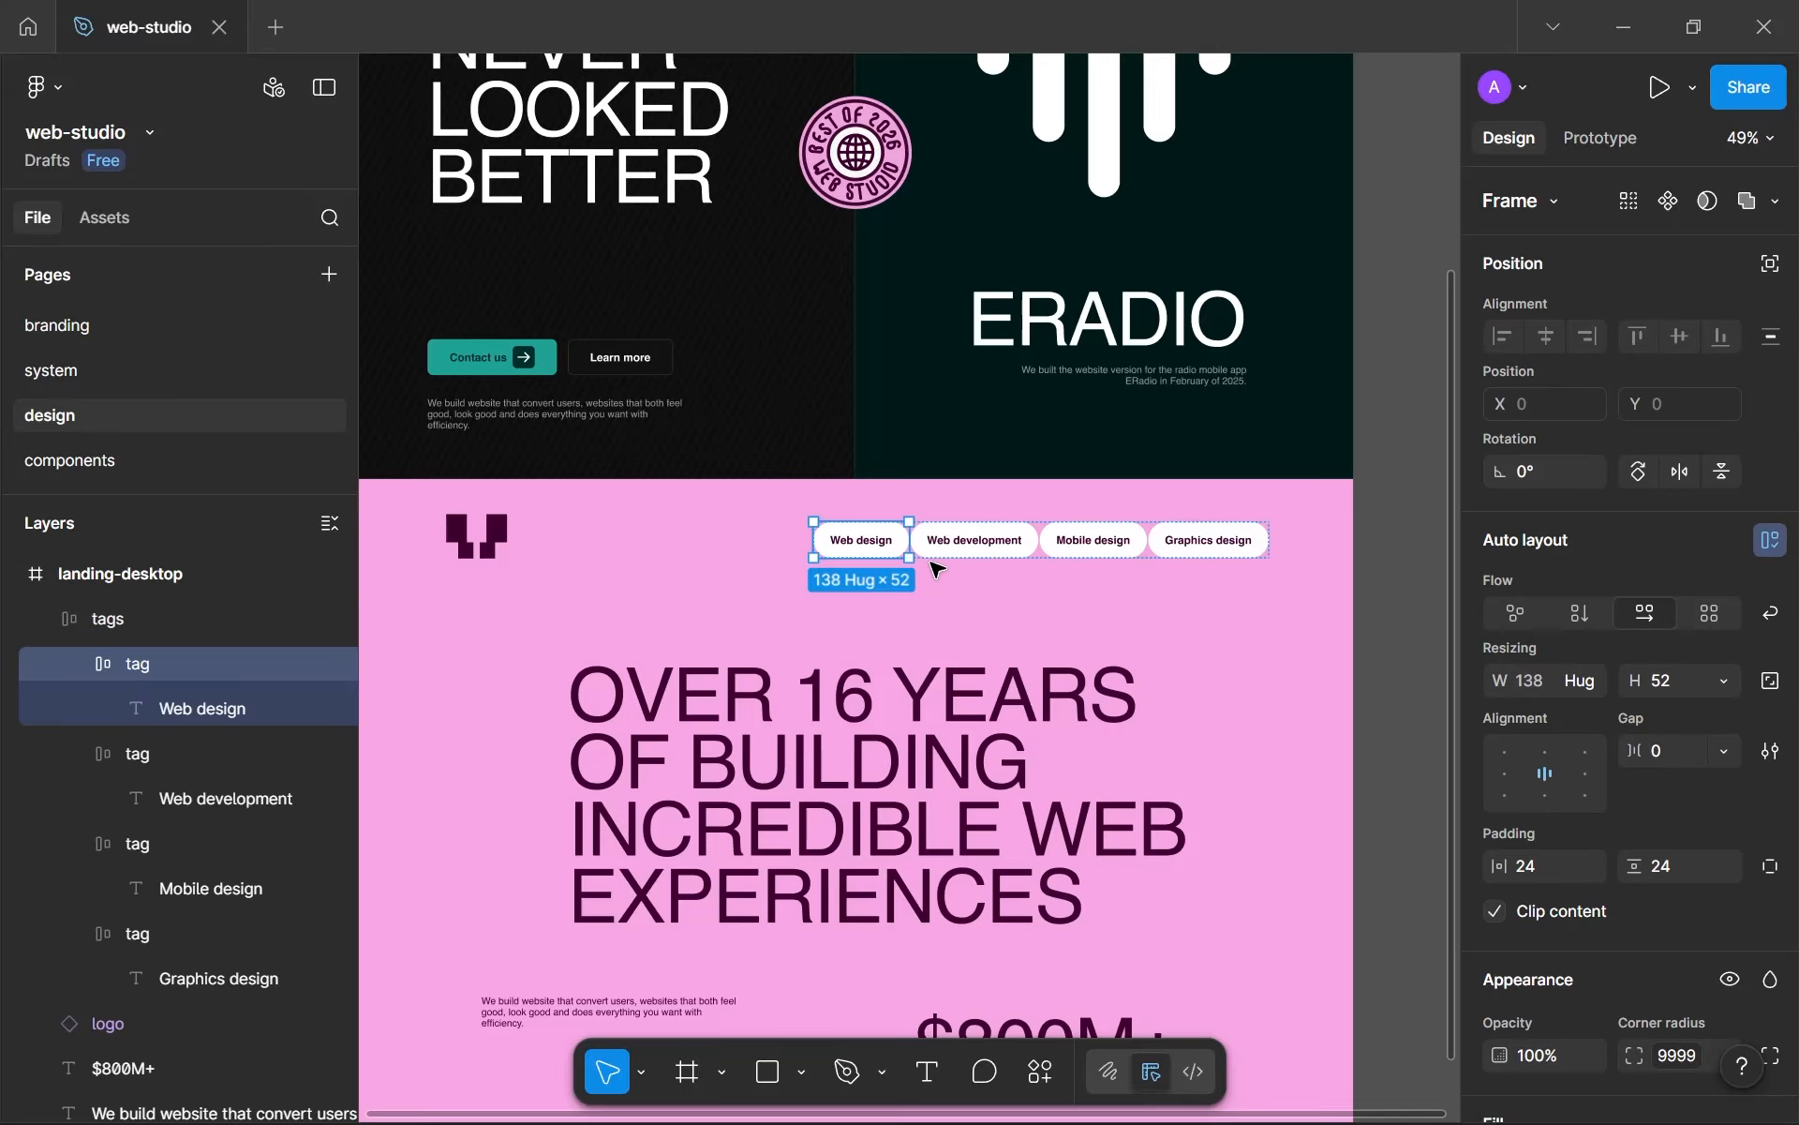
pyautogui.keyDown('shift'); pyautogui.click(951, 548); pyautogui.keyUp('shift')
pyautogui.keyDown('shift'); pyautogui.click(1095, 543); pyautogui.keyUp('shift')
pyautogui.keyDown('shift'); pyautogui.click(1216, 543); pyautogui.keyUp('shift')
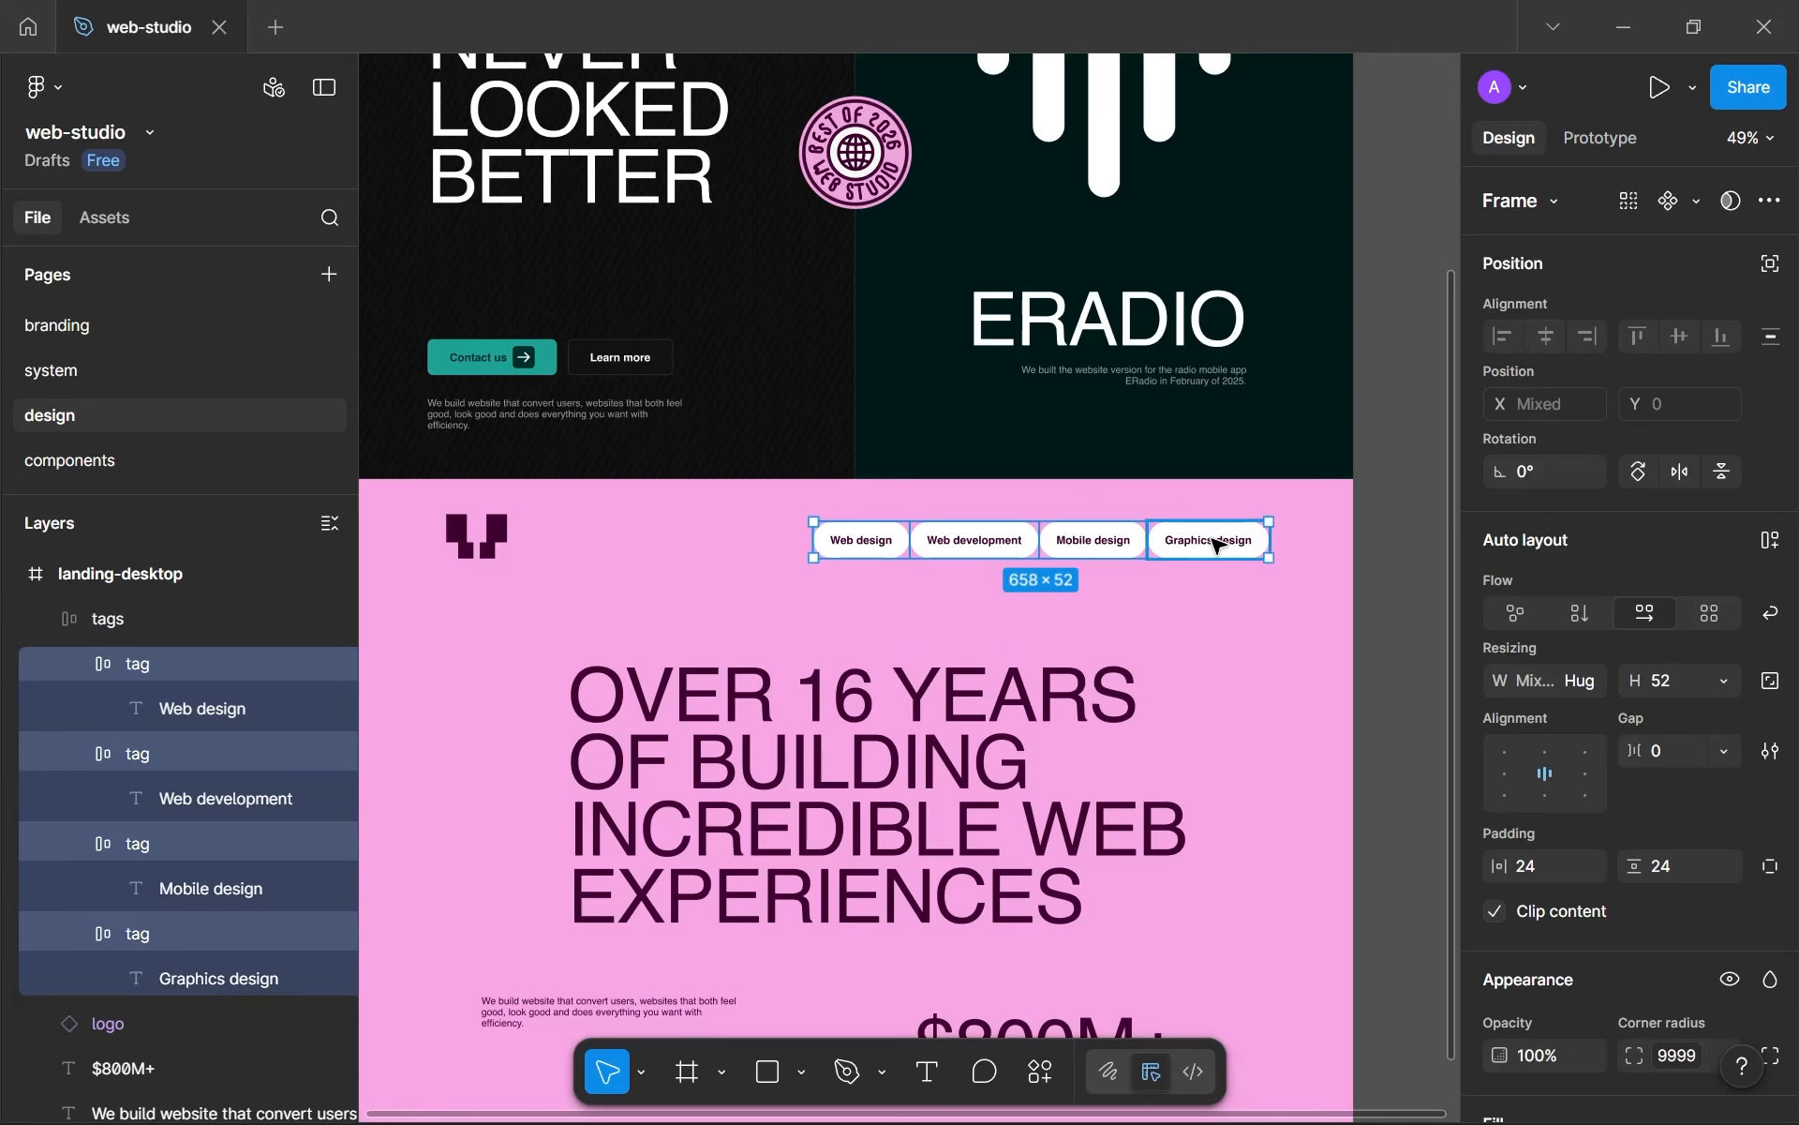
pyautogui.hotkey('ctrl', 'shift', 'r')
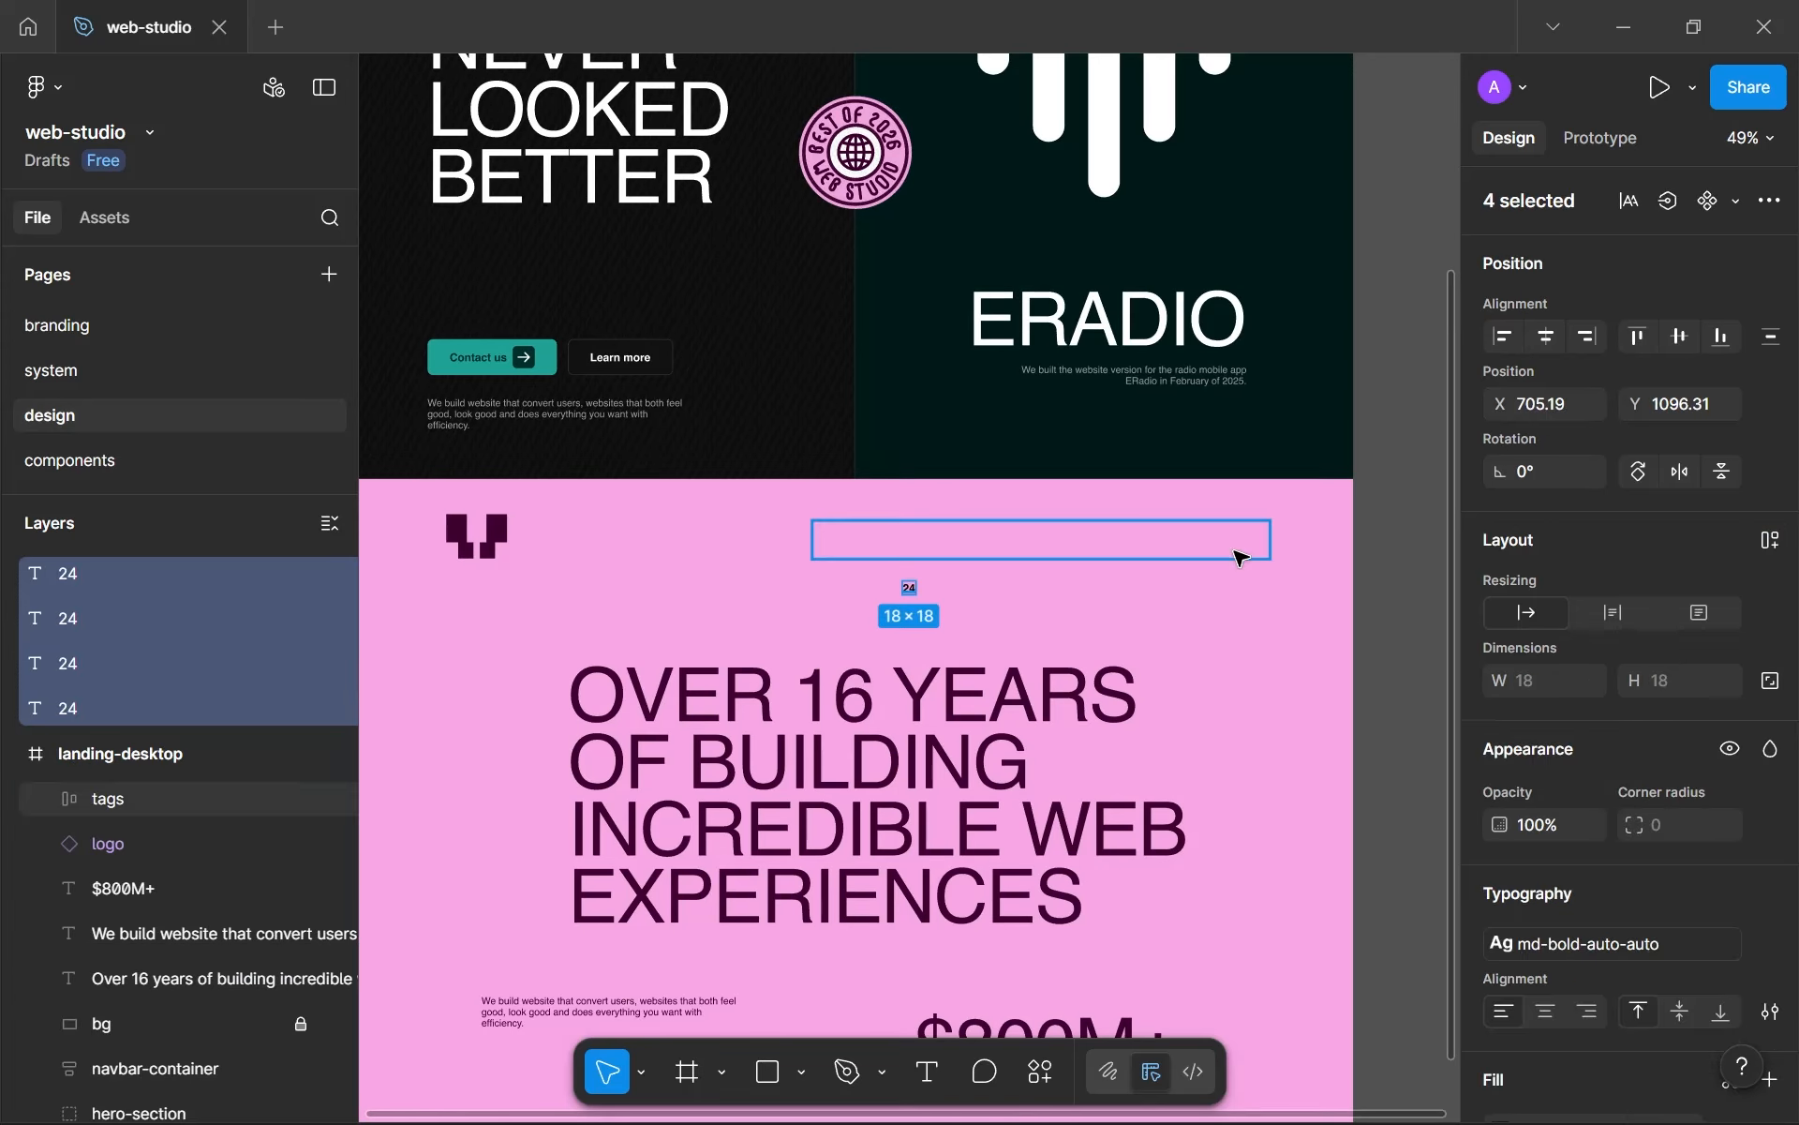
pyautogui.hotkey('ctrl', 'z')
# - Copy the tag component from the components page and replace the four selected pills on the design page with it
pyautogui.click(66, 459)
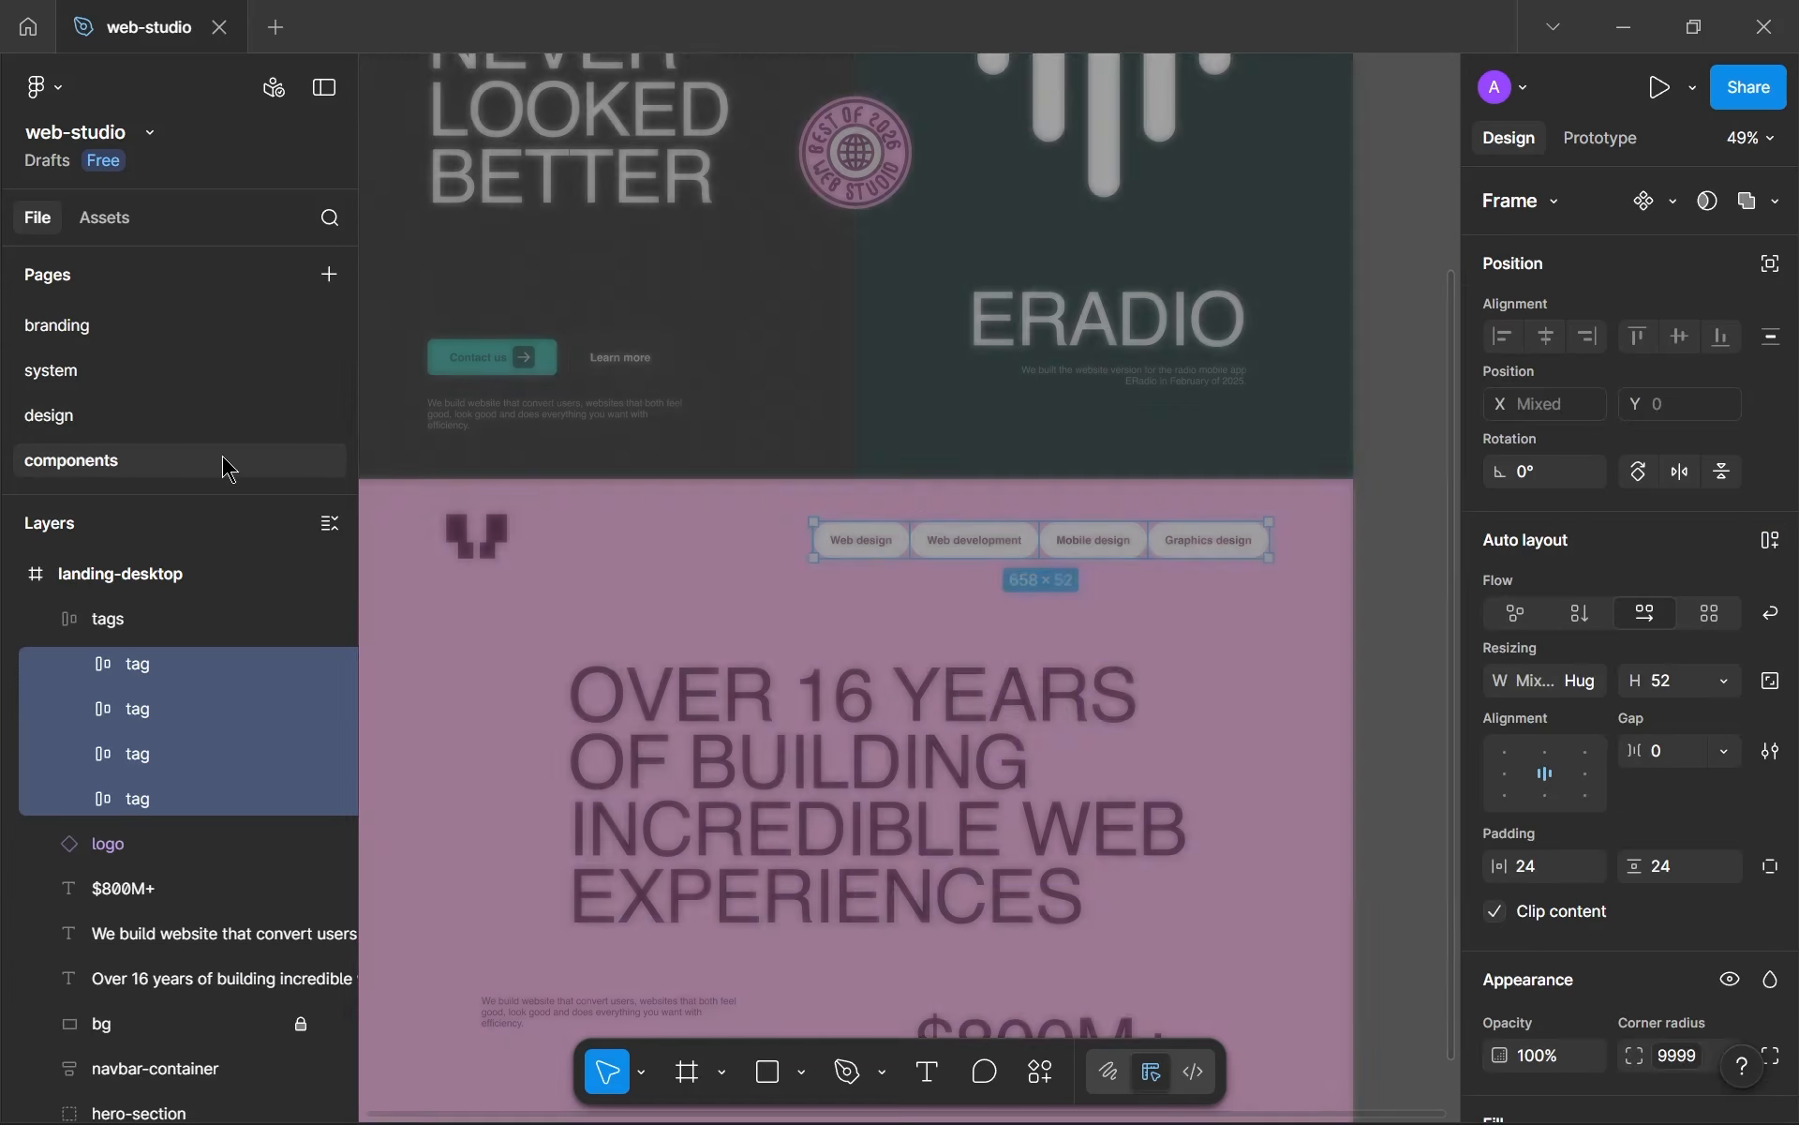
pyautogui.click(1023, 642)
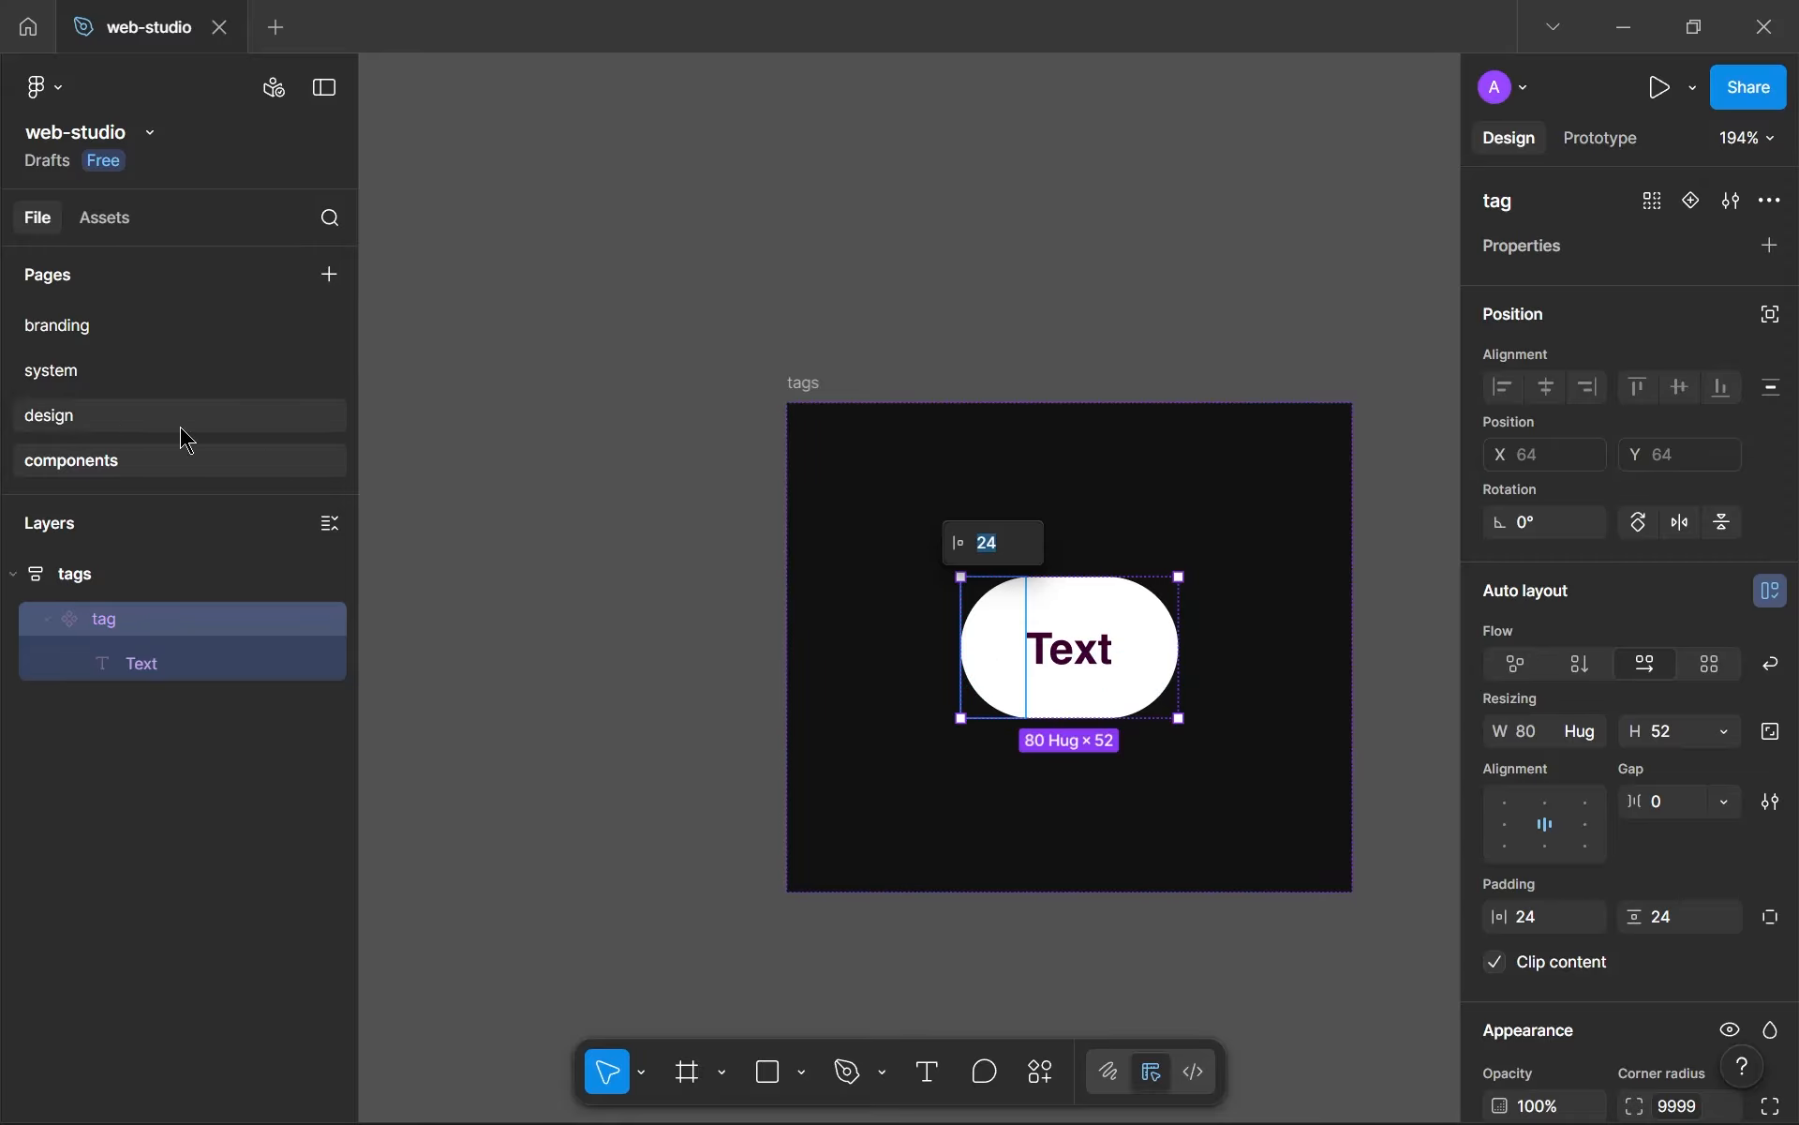
pyautogui.click(1115, 658)
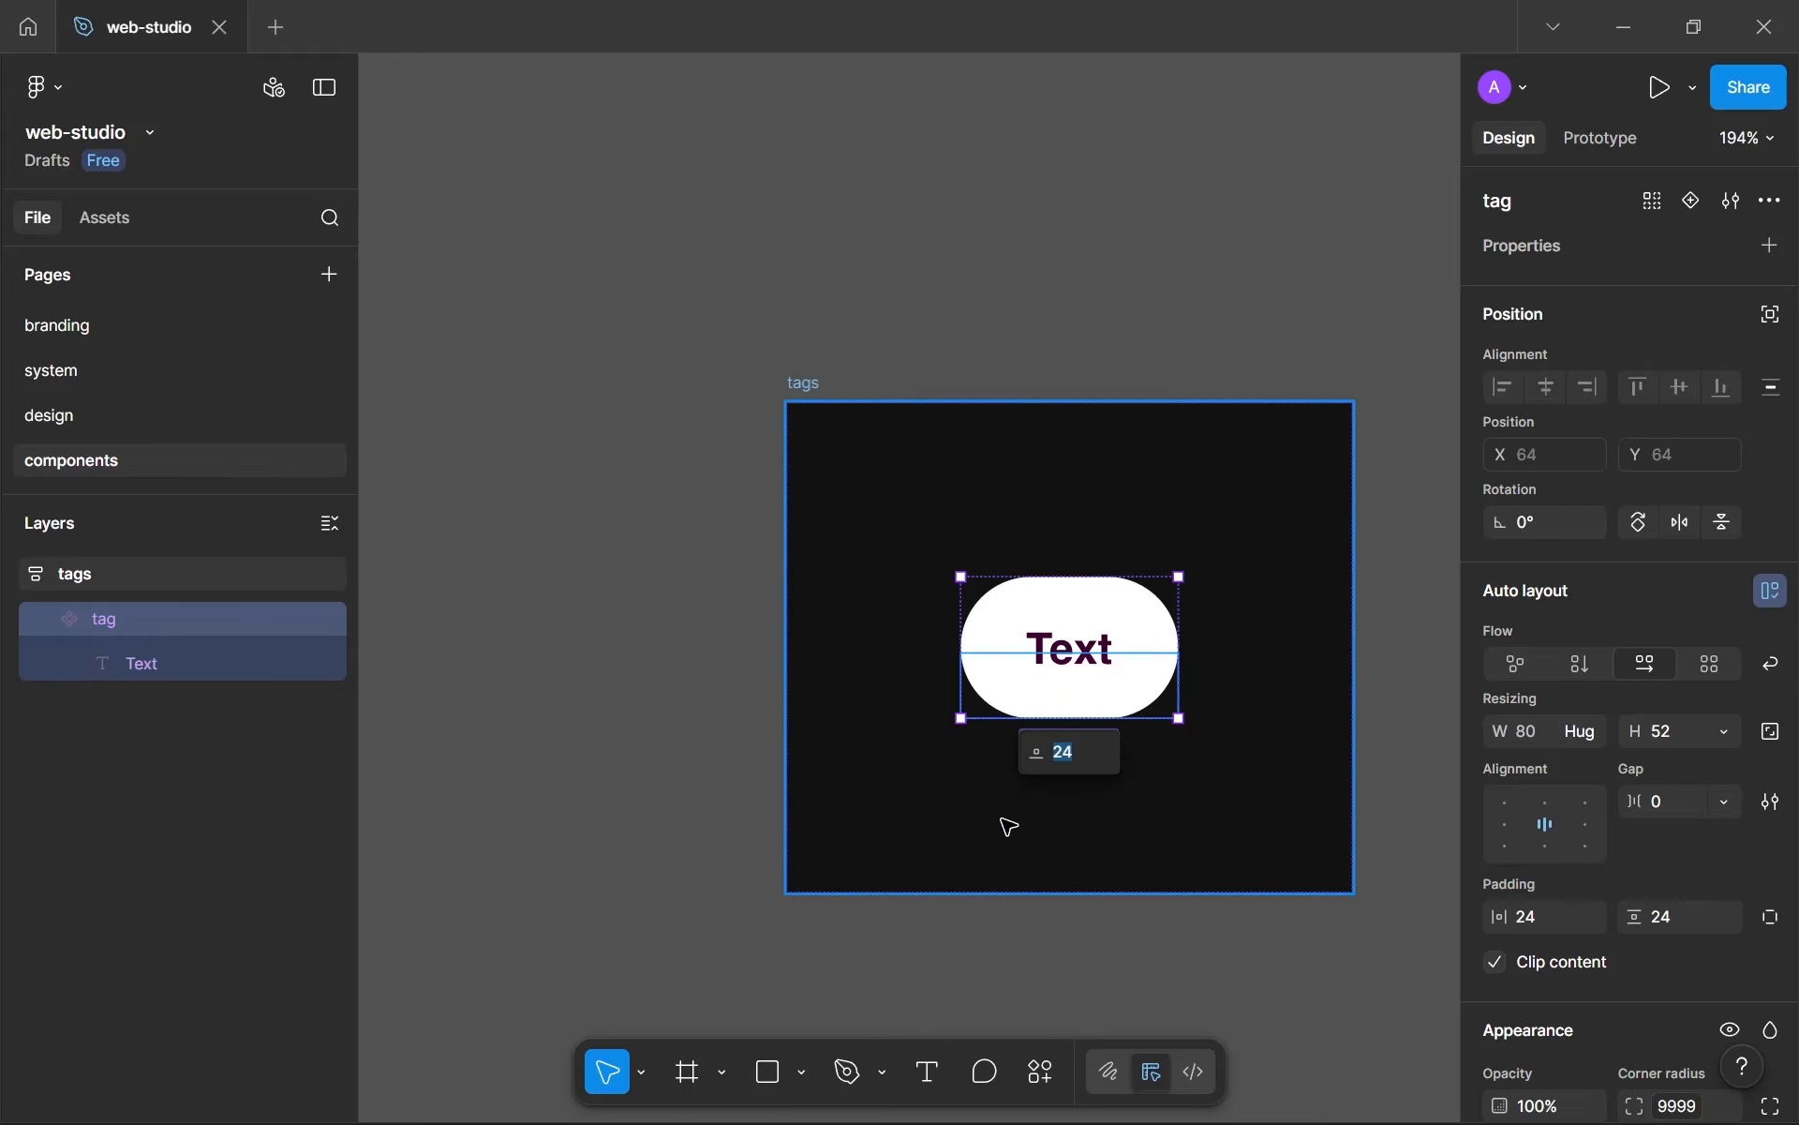
pyautogui.click(1012, 792)
pyautogui.click(1049, 668)
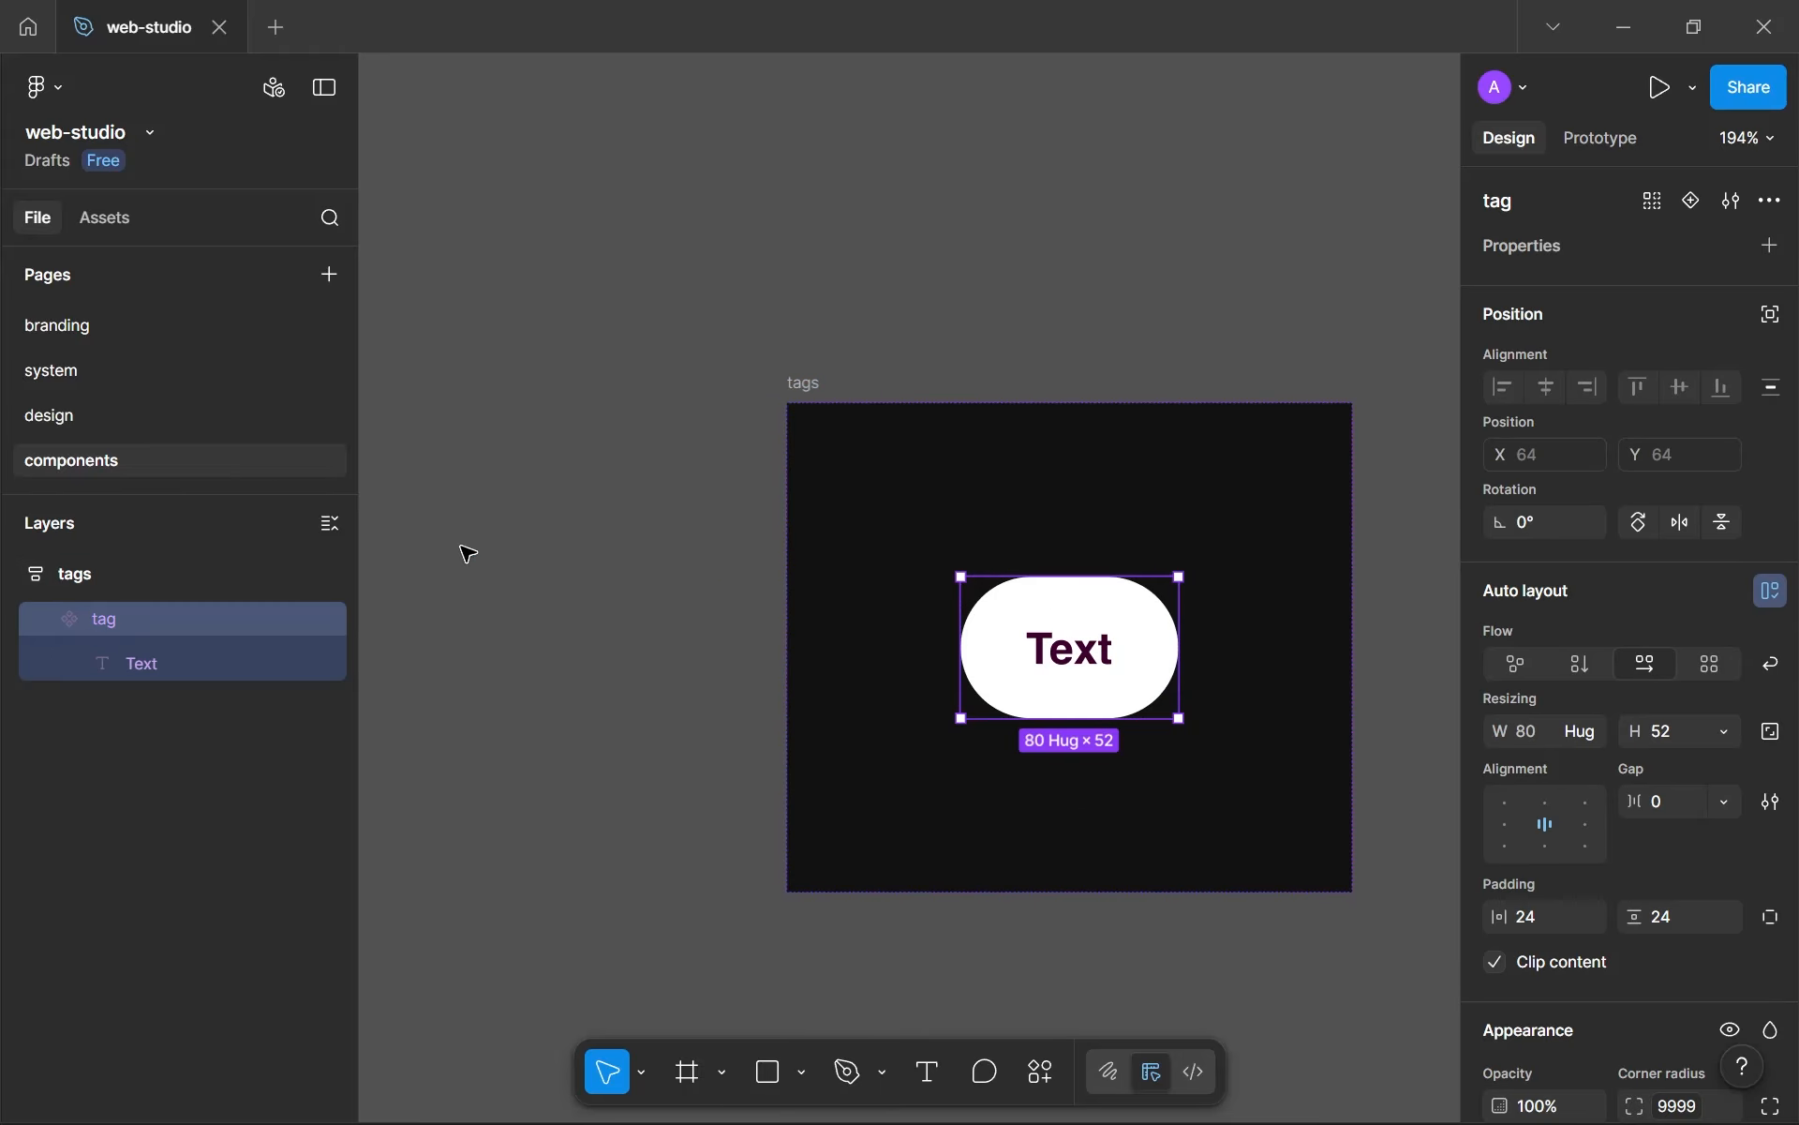
pyautogui.click(103, 418)
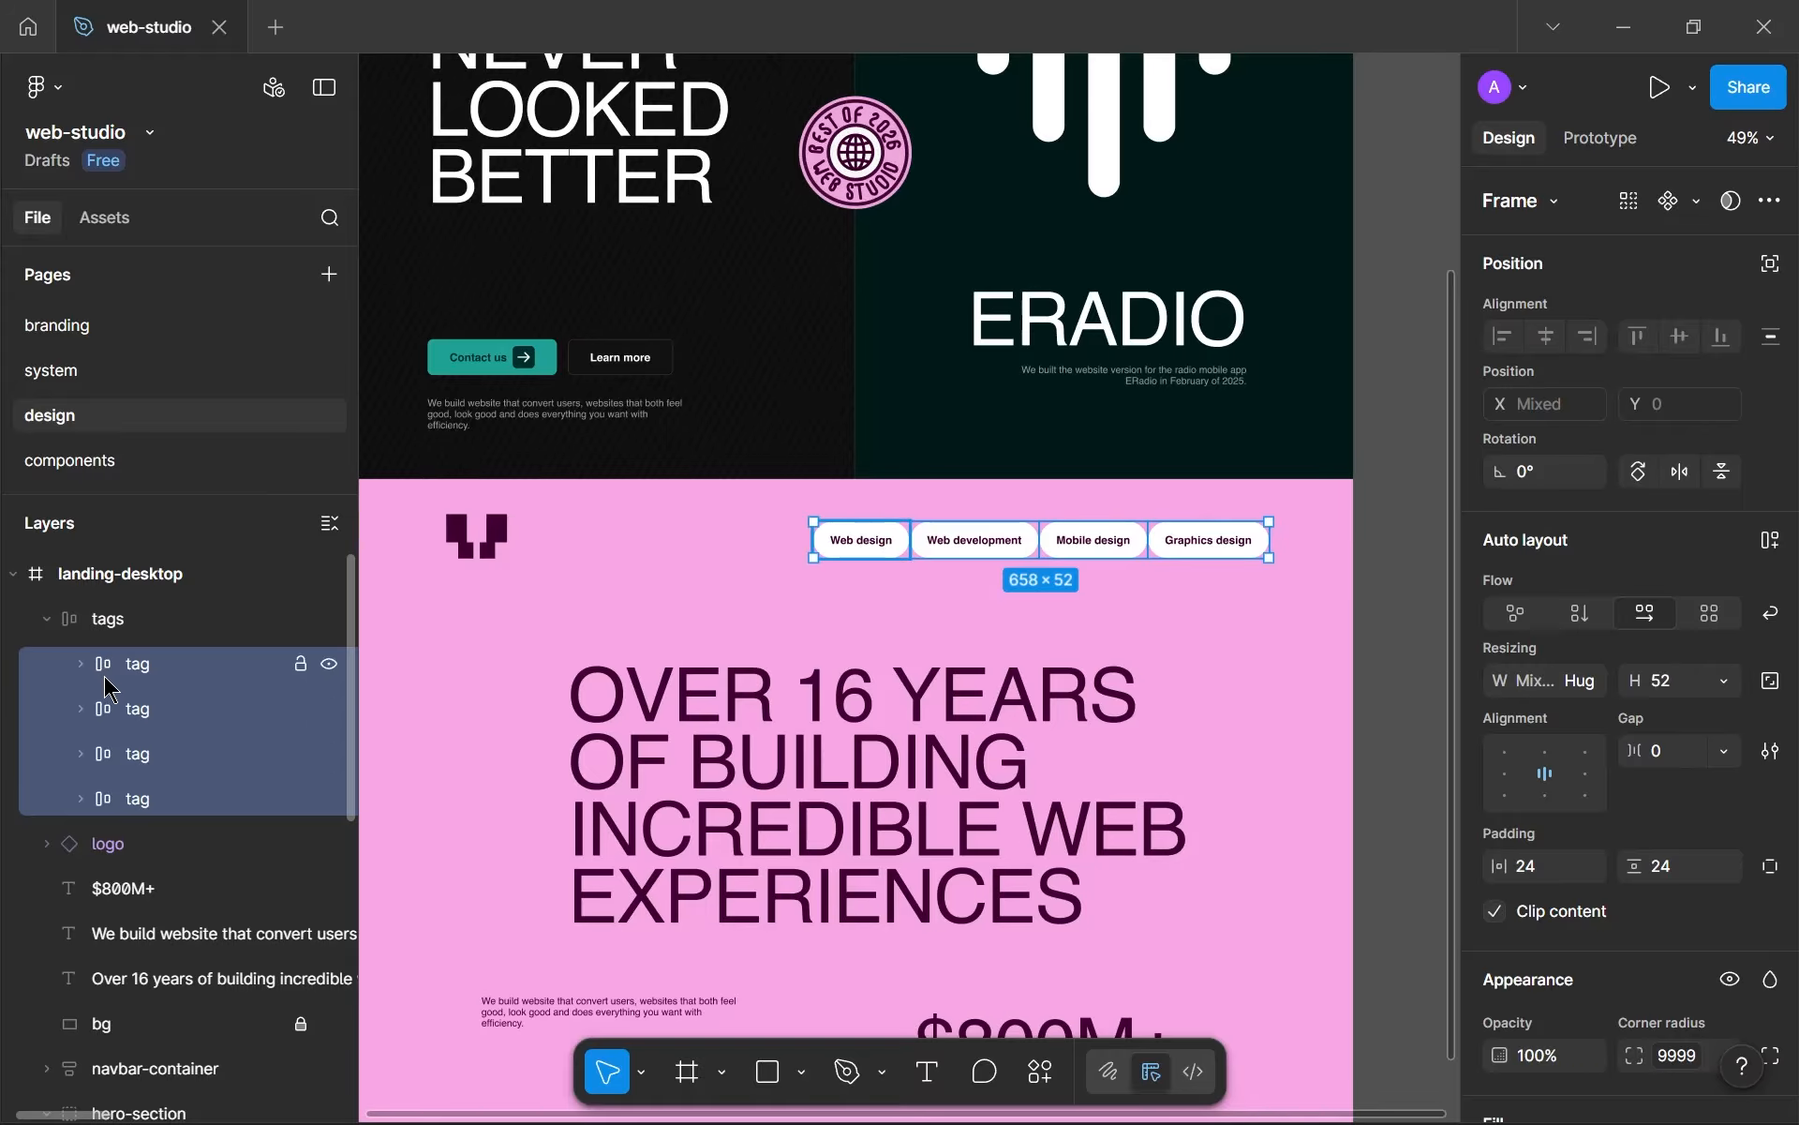
pyautogui.hotkey('ctrl', 'shift', 'r')
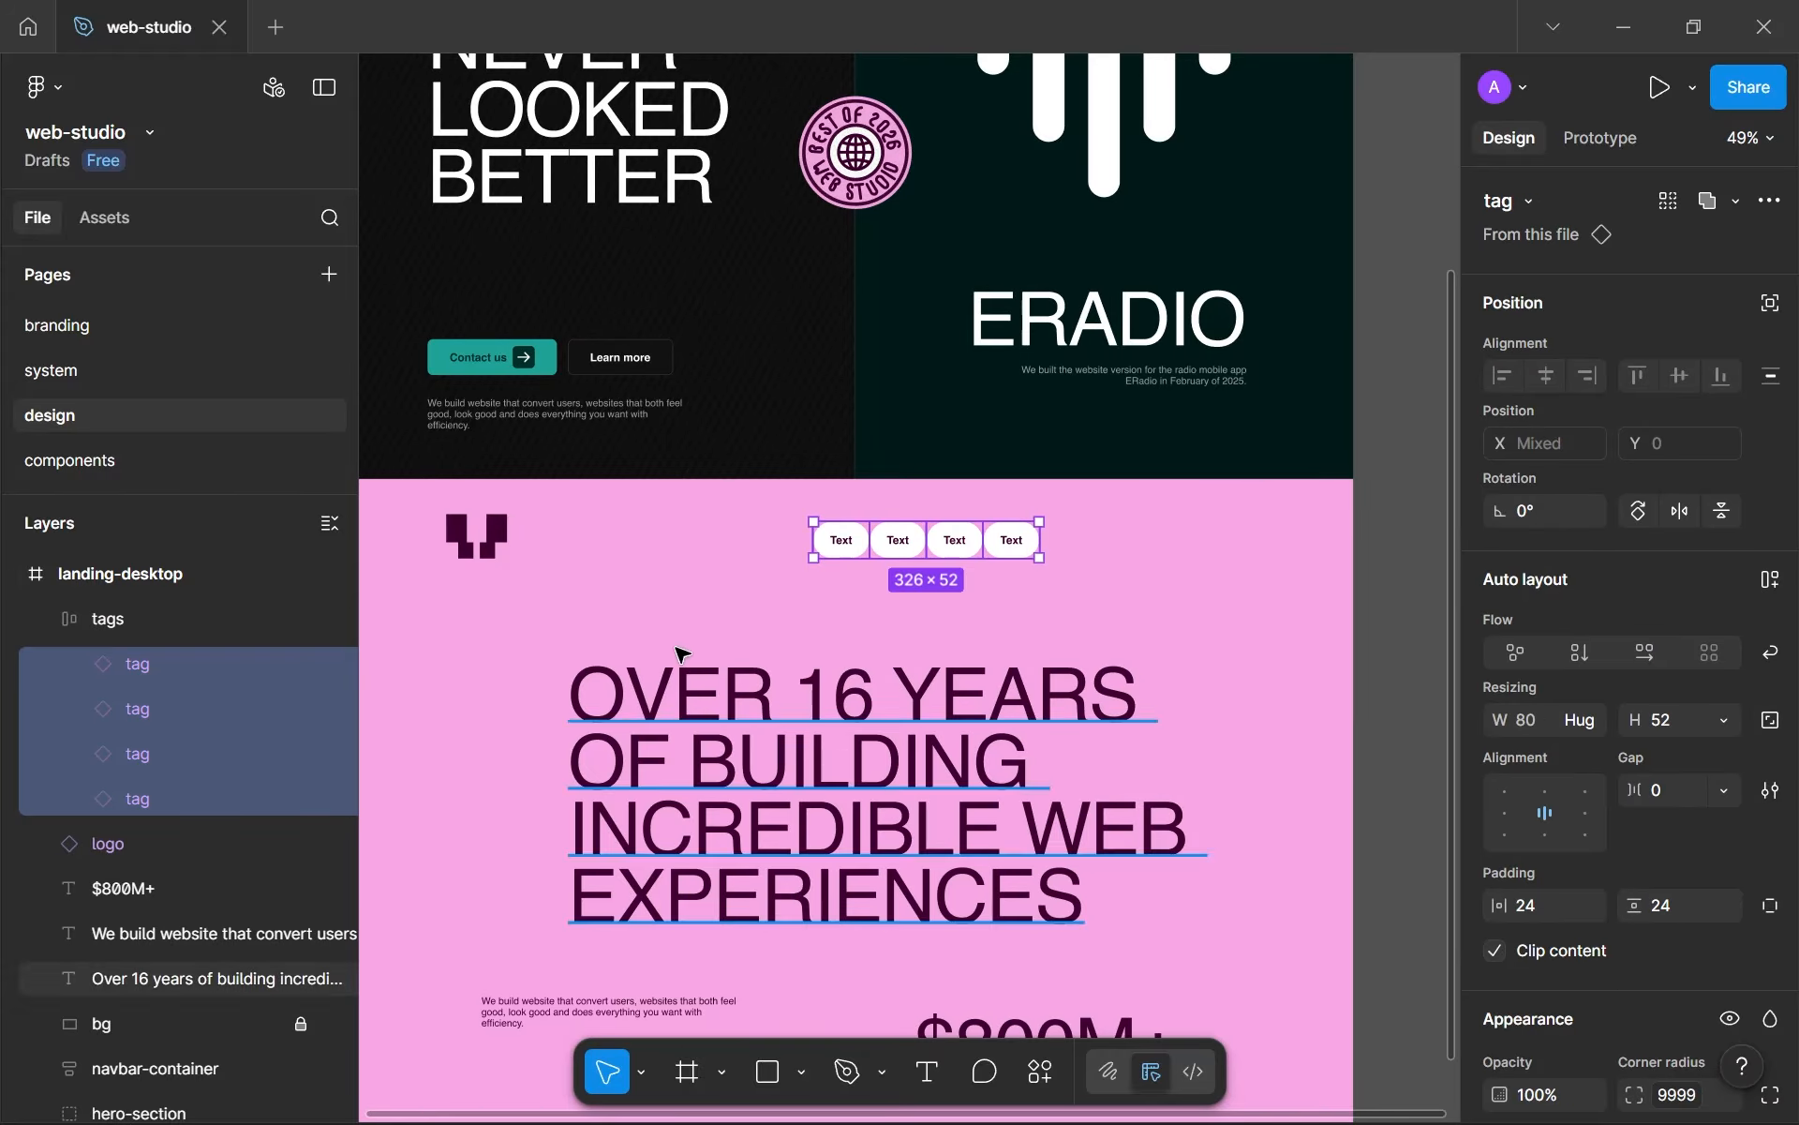
# - Change the first tag's text to "Web design"
pyautogui.scroll(5, 881, 478)
pyautogui.doubleClick(881, 473)
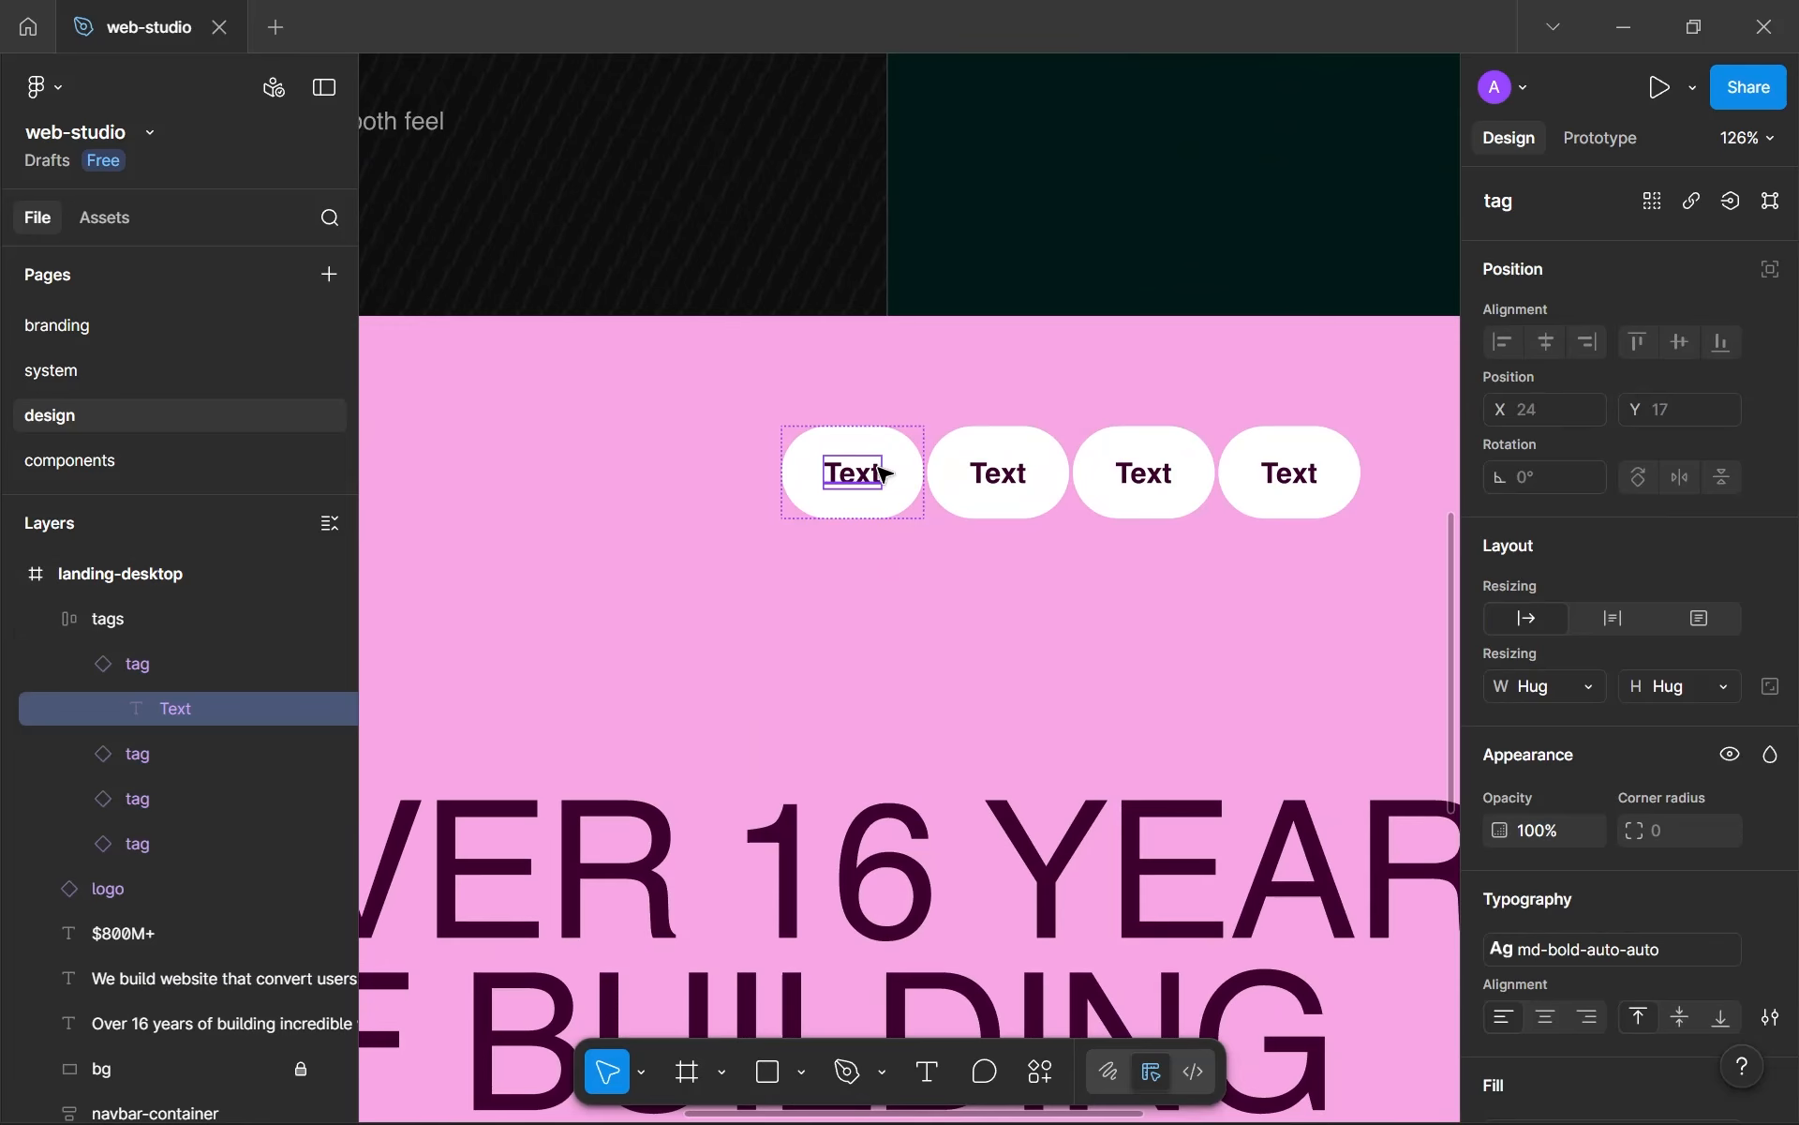
pyautogui.press('Return')
pyautogui.write('Web')
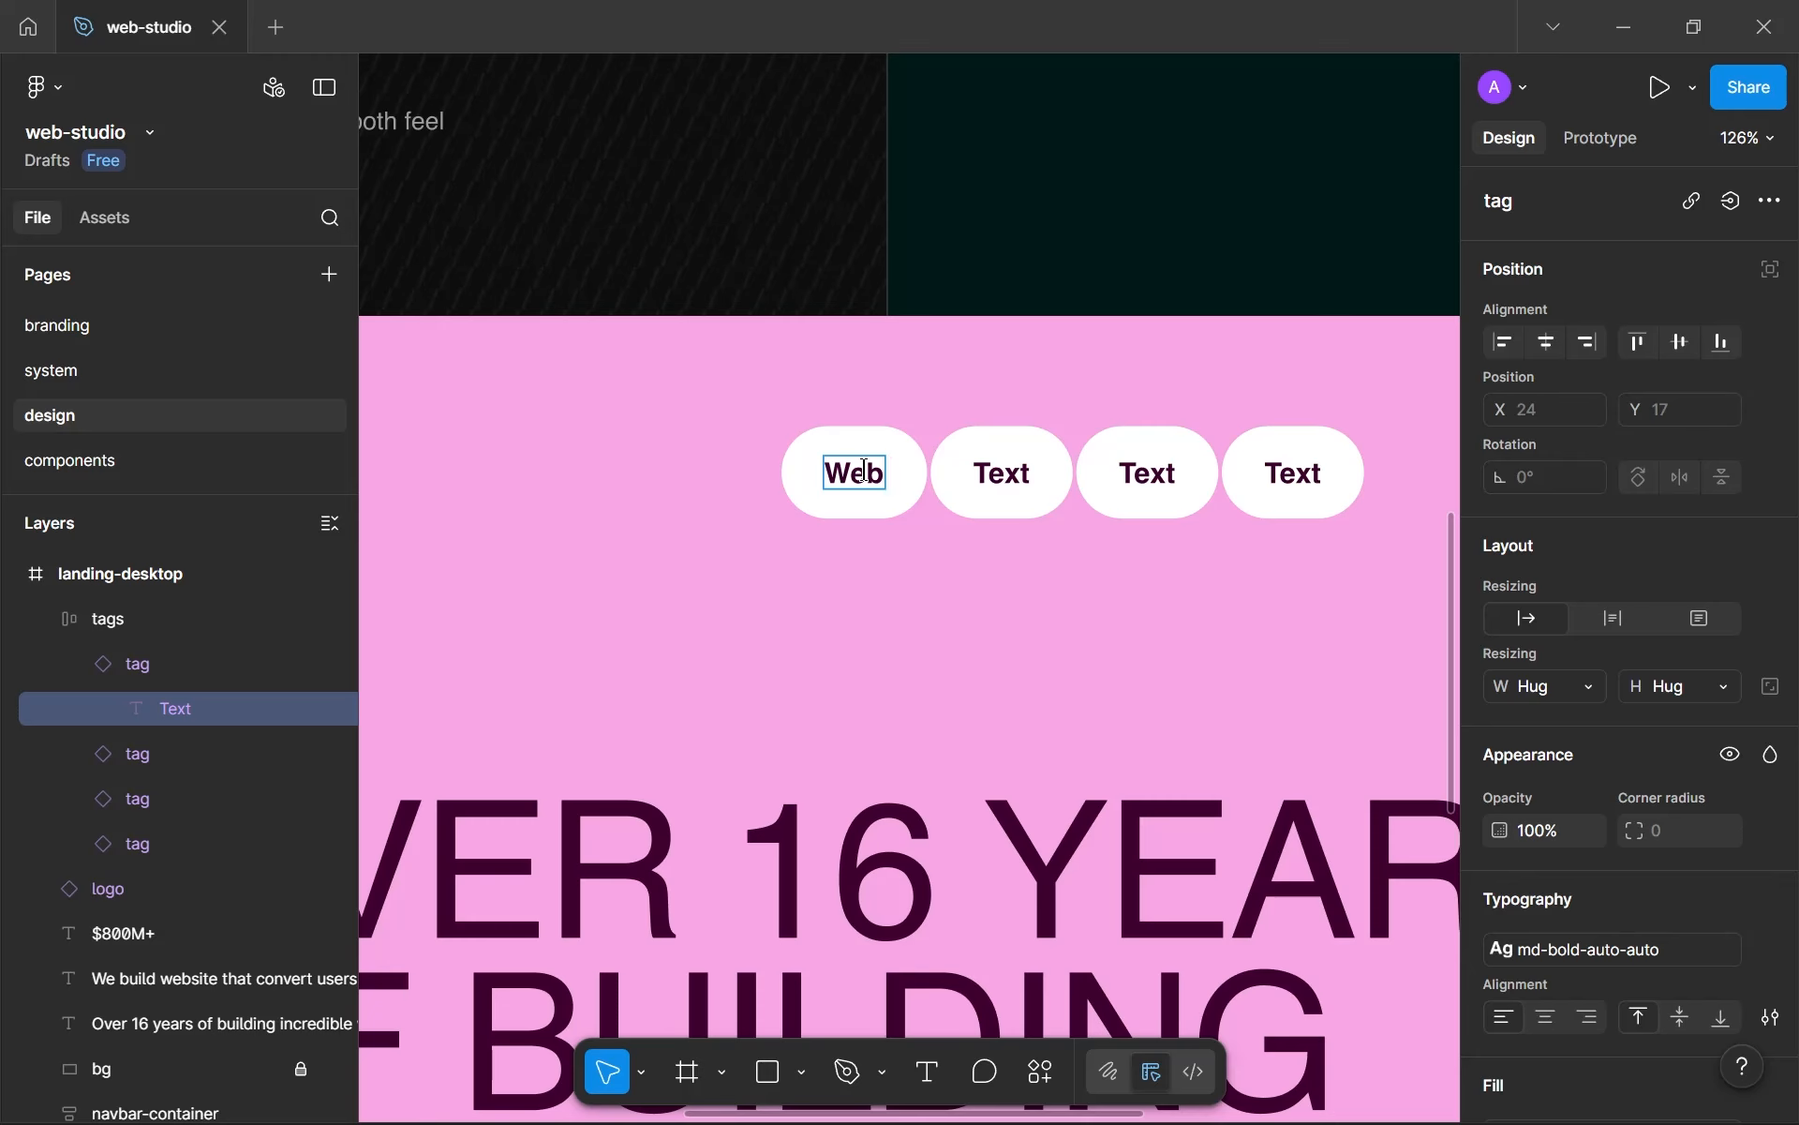
pyautogui.scroll(-10, 882, 455)
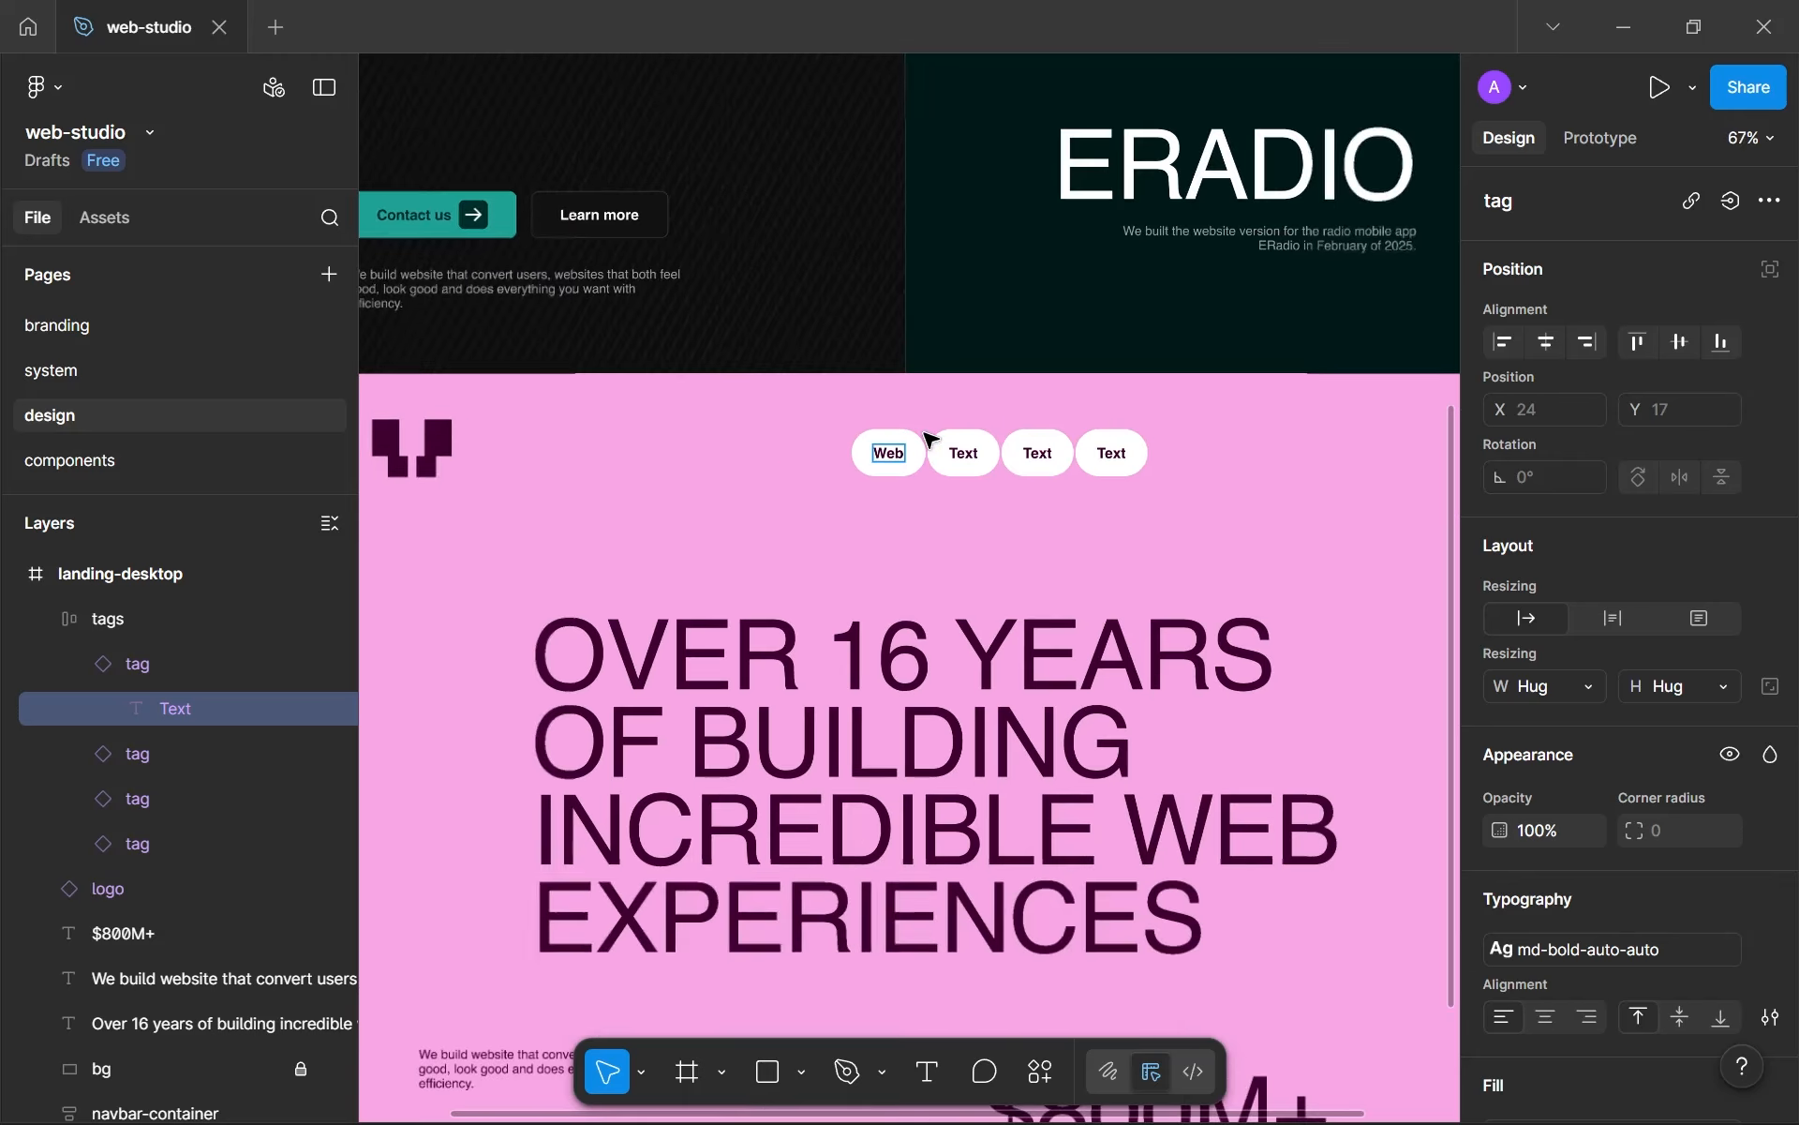
pyautogui.scroll(3, 946, 319)
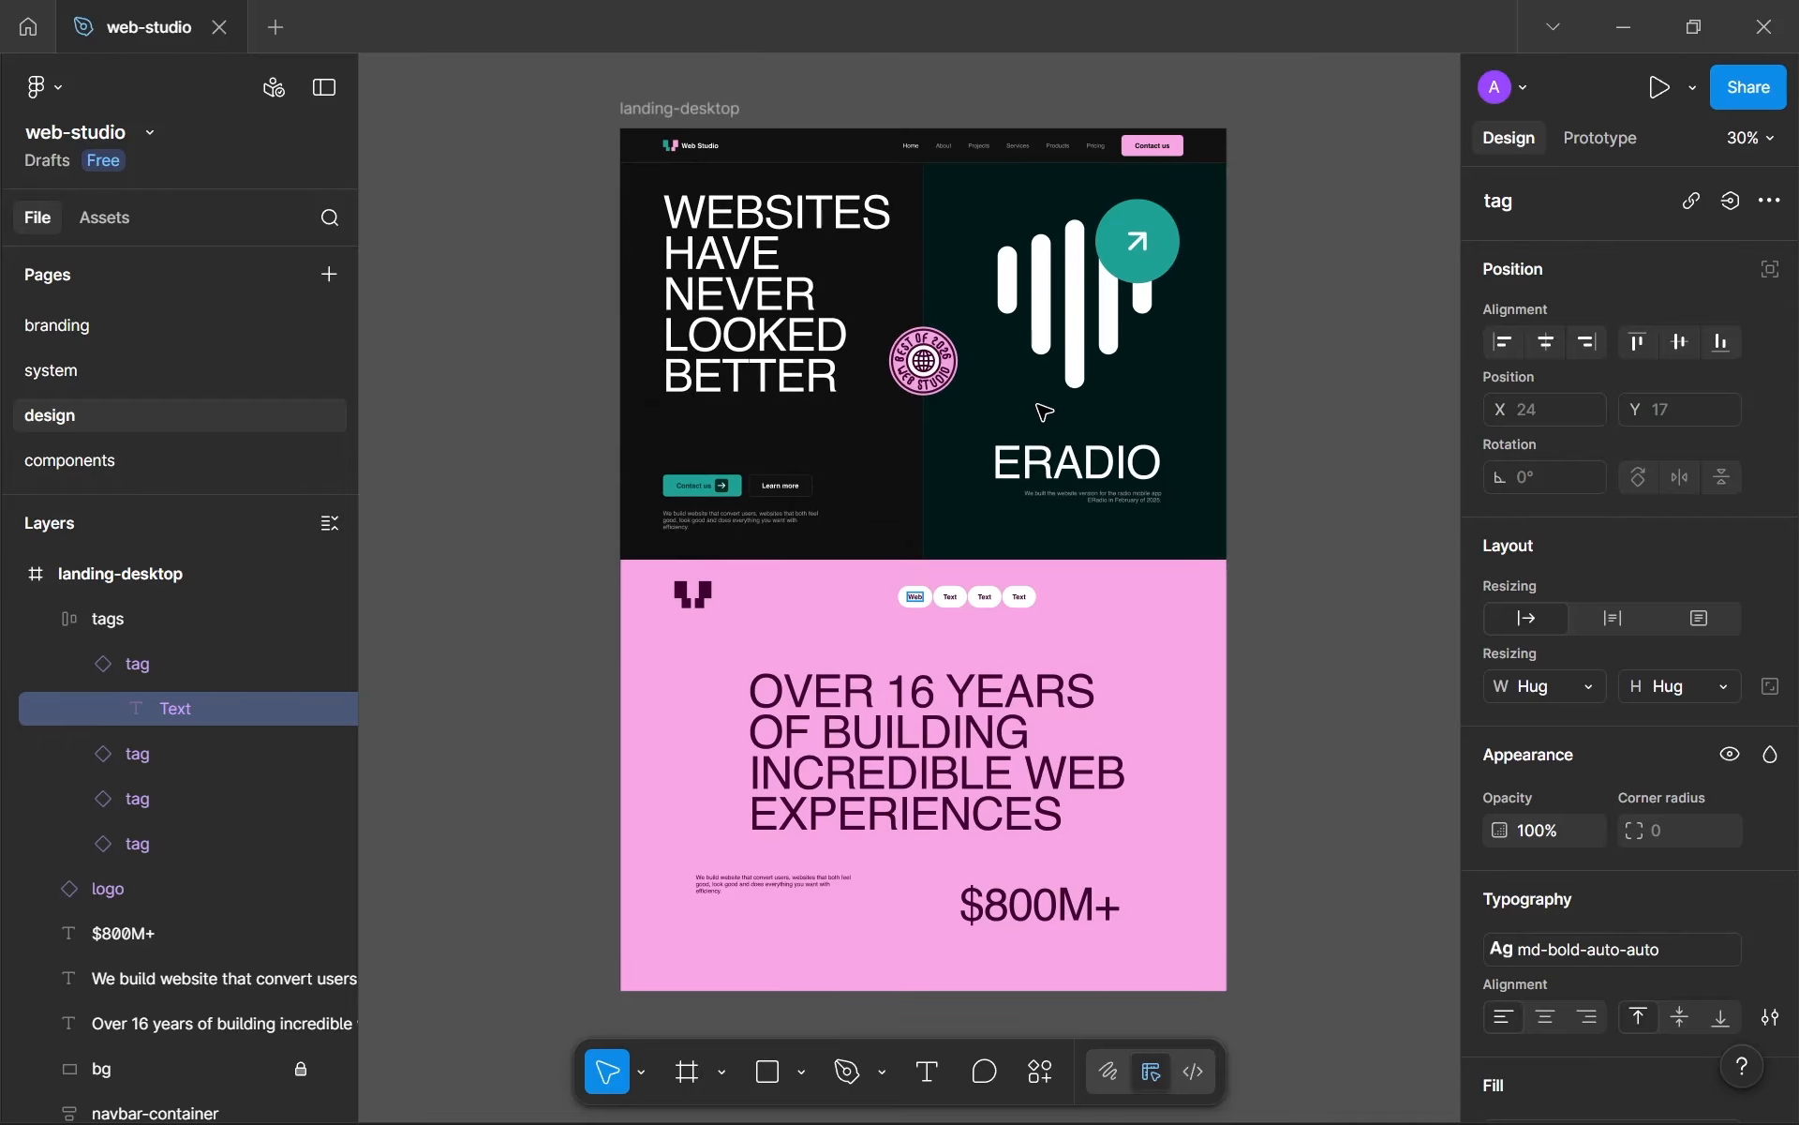
pyautogui.scroll(5, 999, 571)
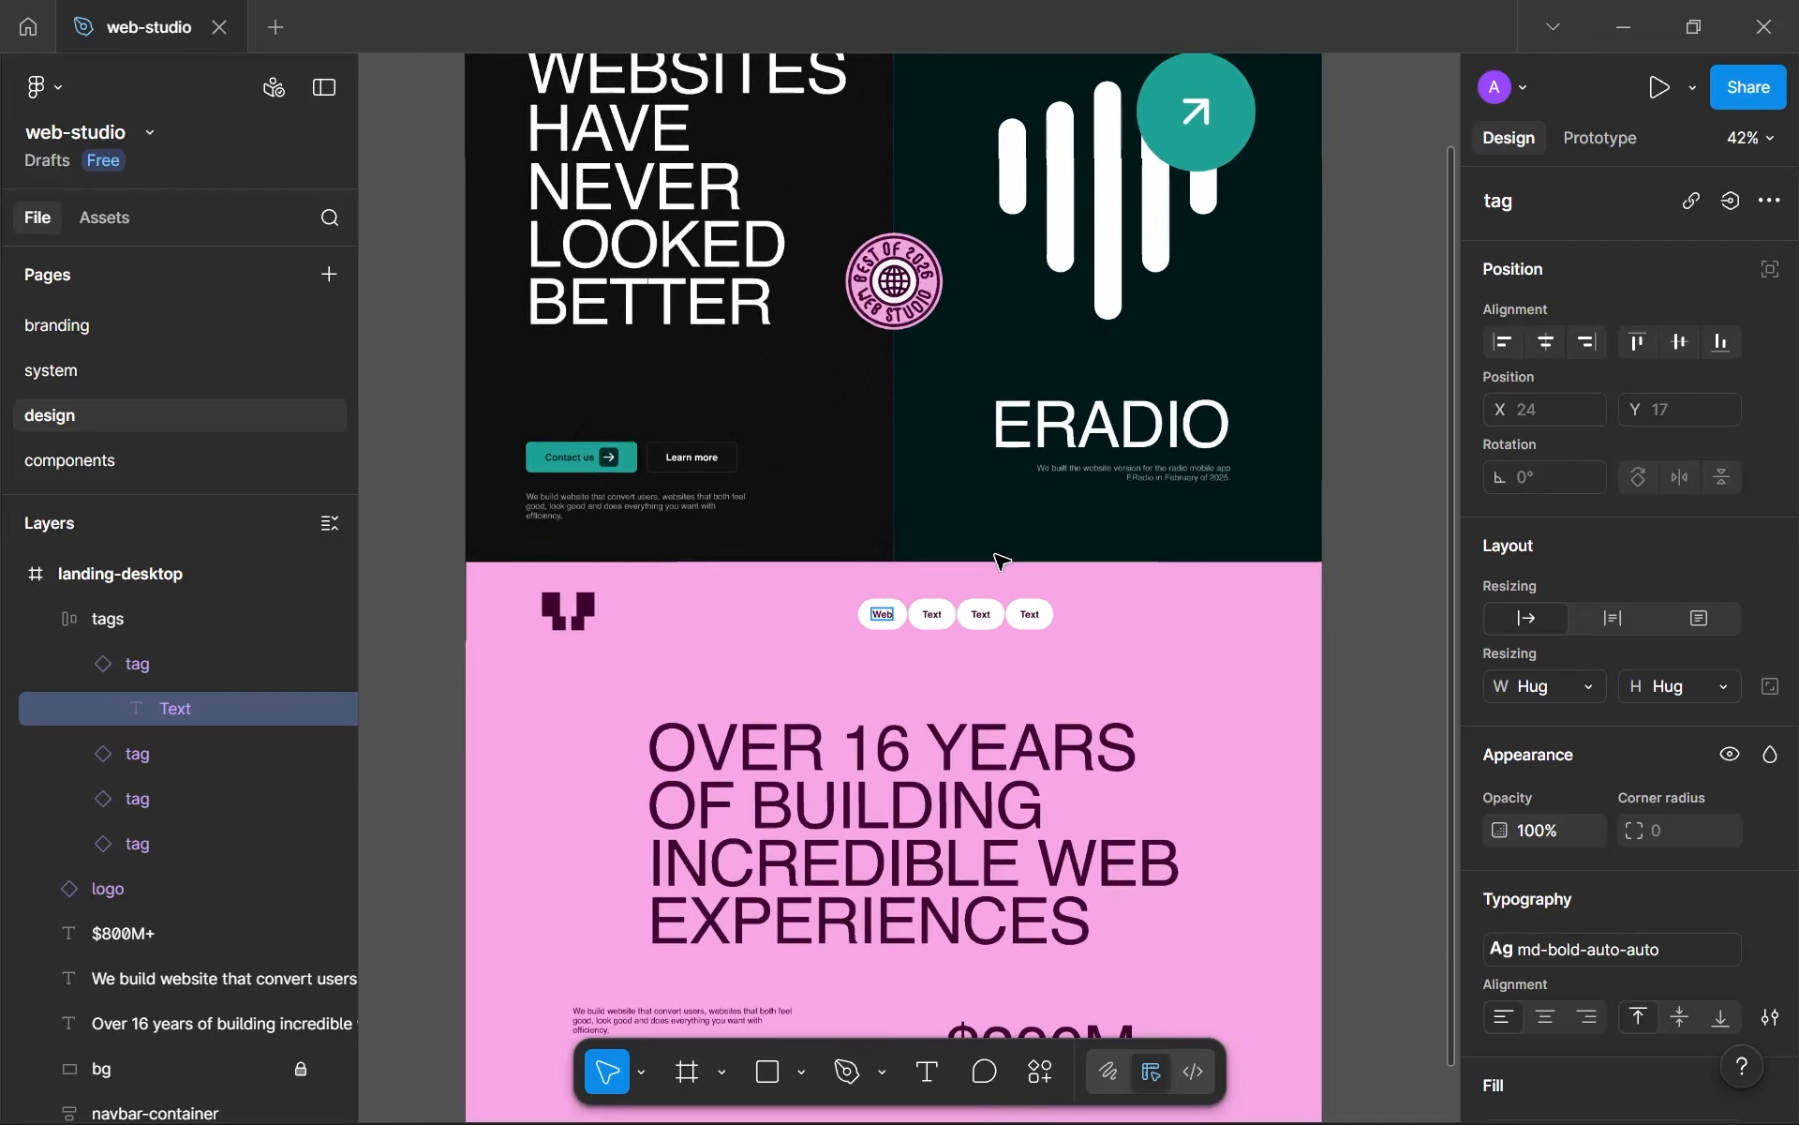
pyautogui.scroll(6, 1005, 614)
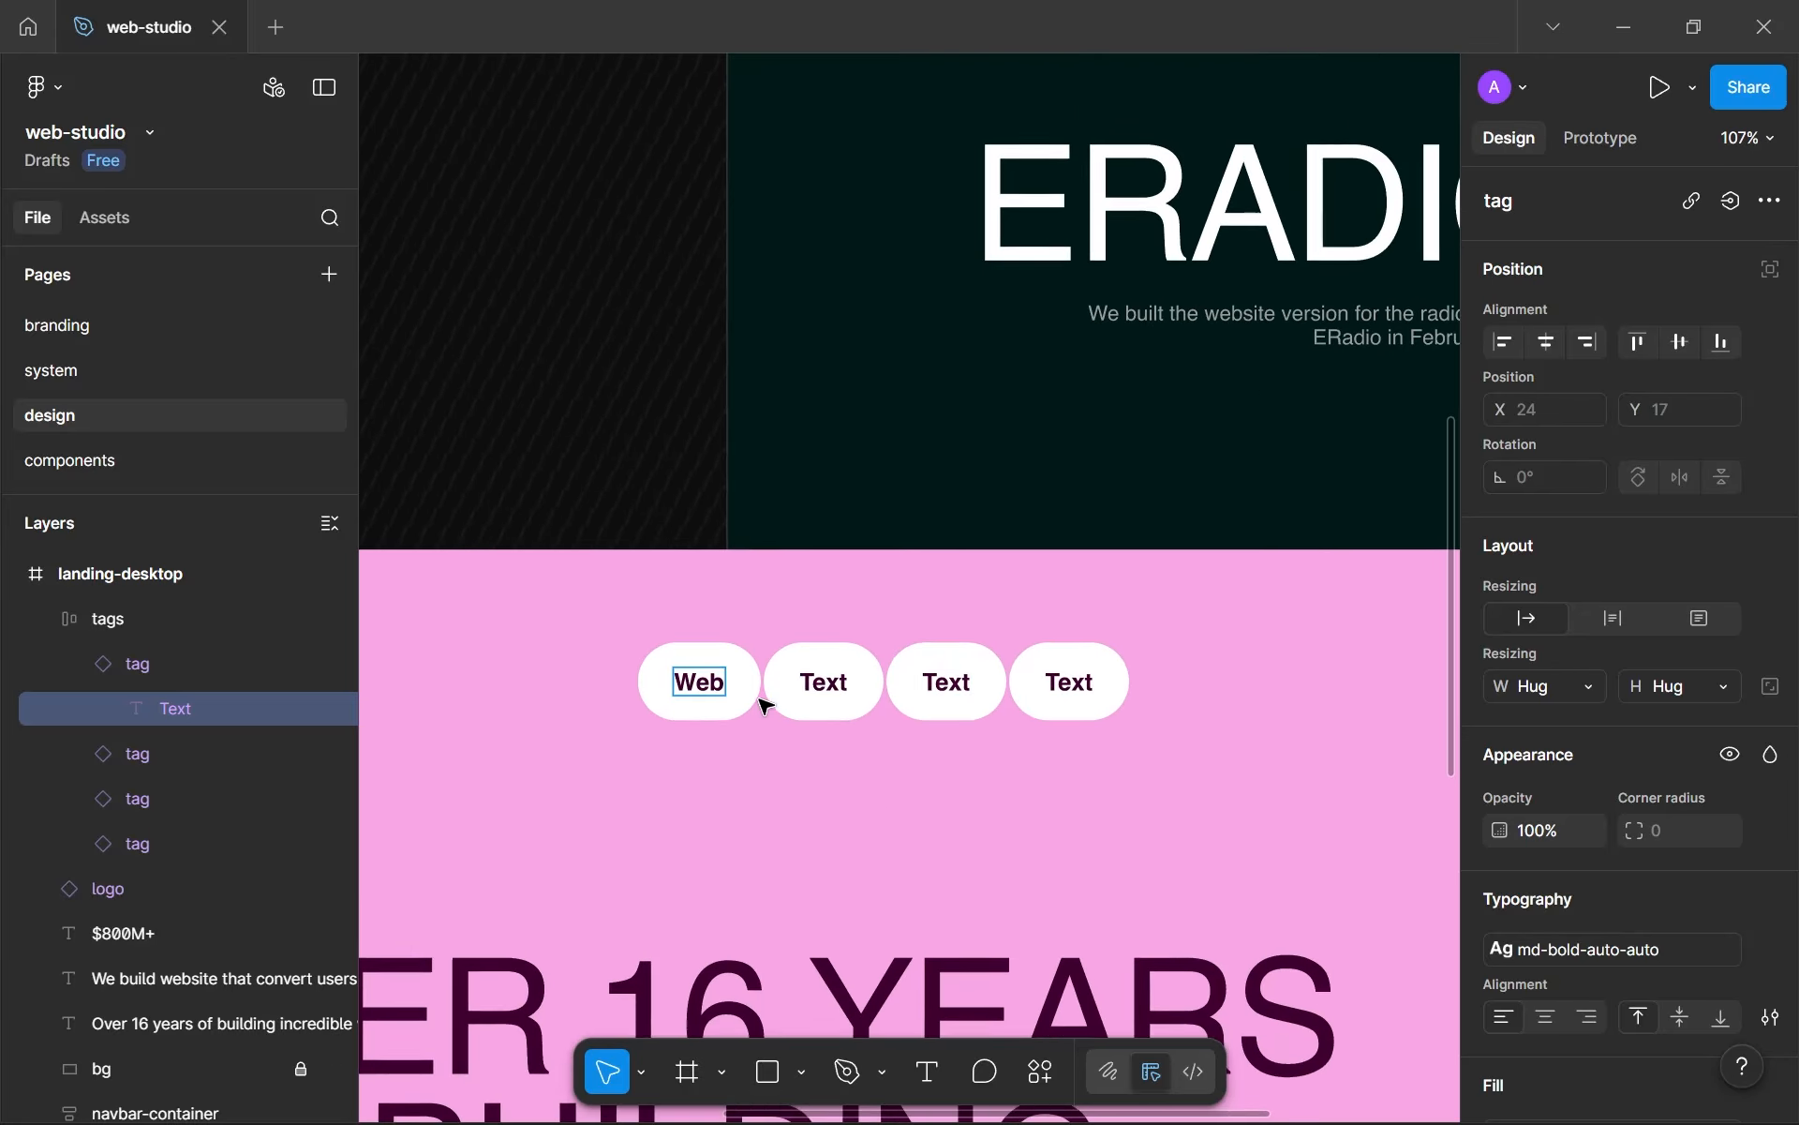
pyautogui.scroll(-1, 764, 698)
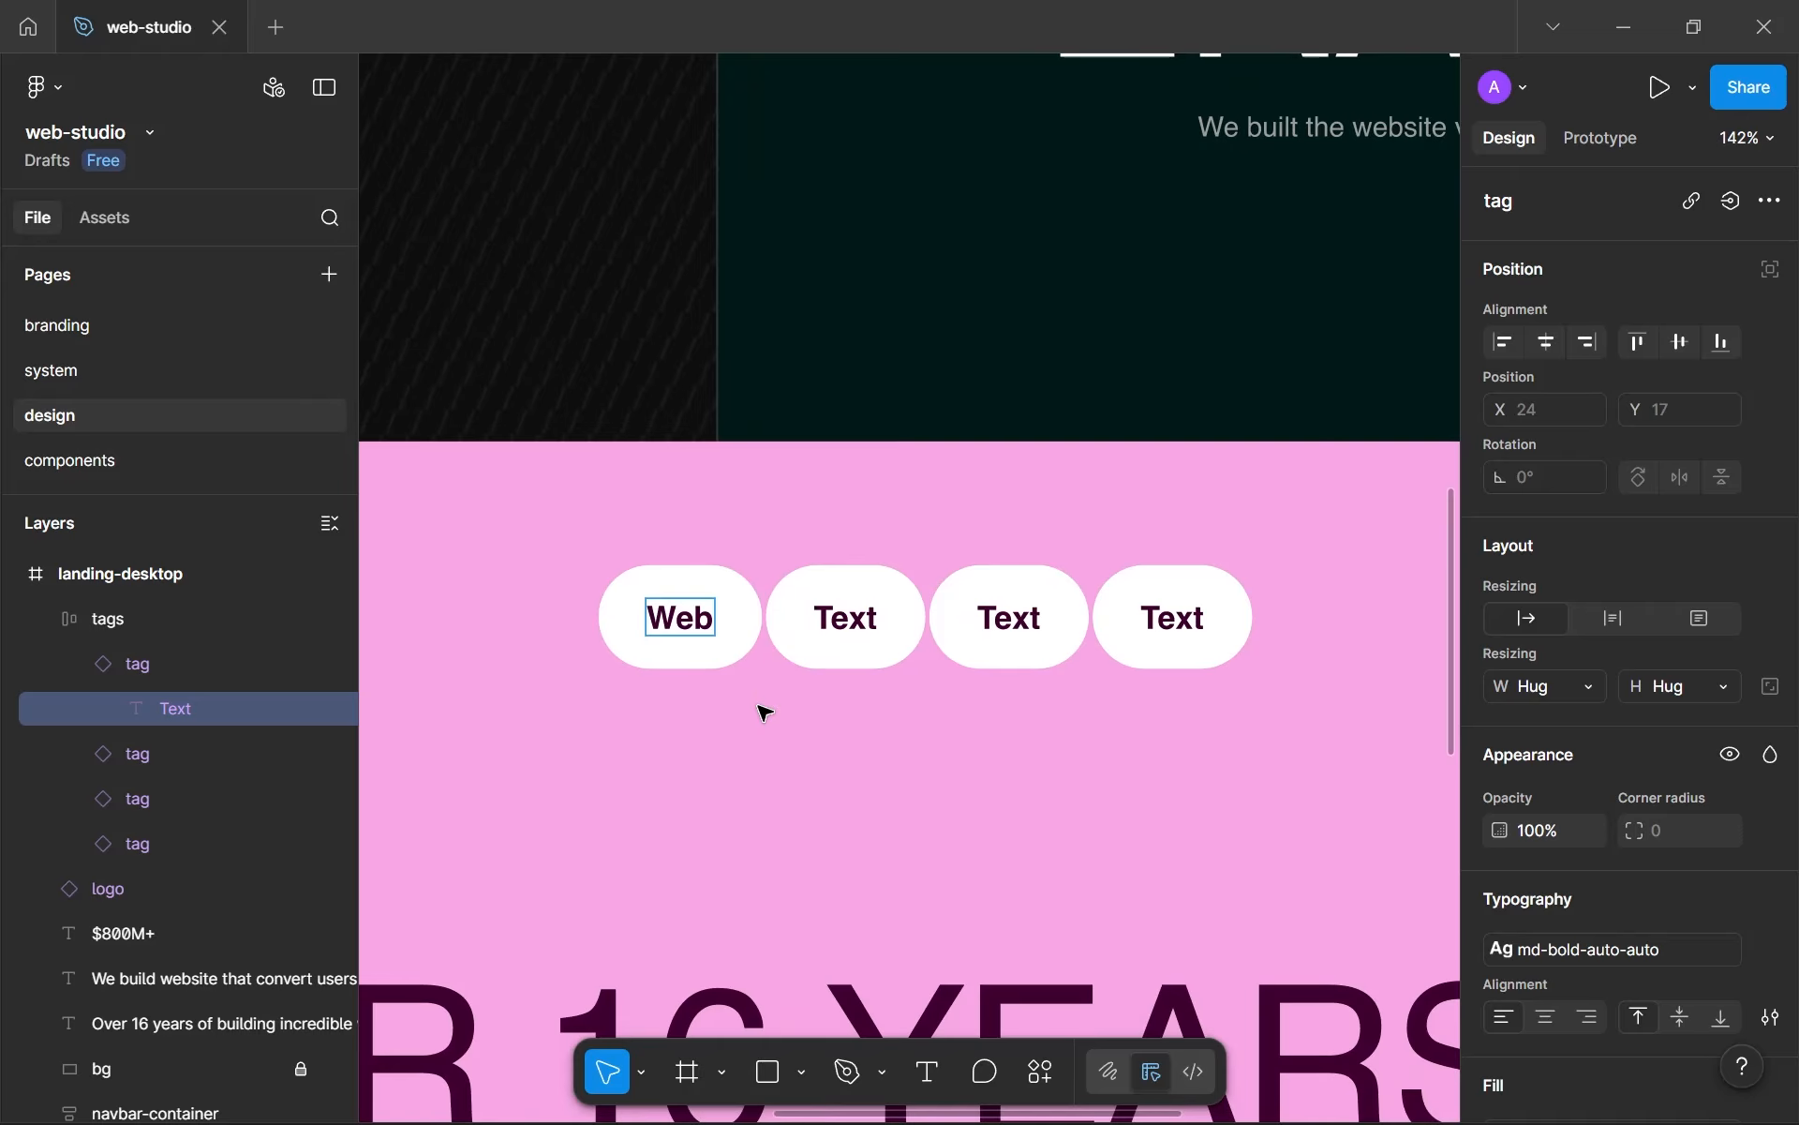
pyautogui.write('d')
pyautogui.write('ign')
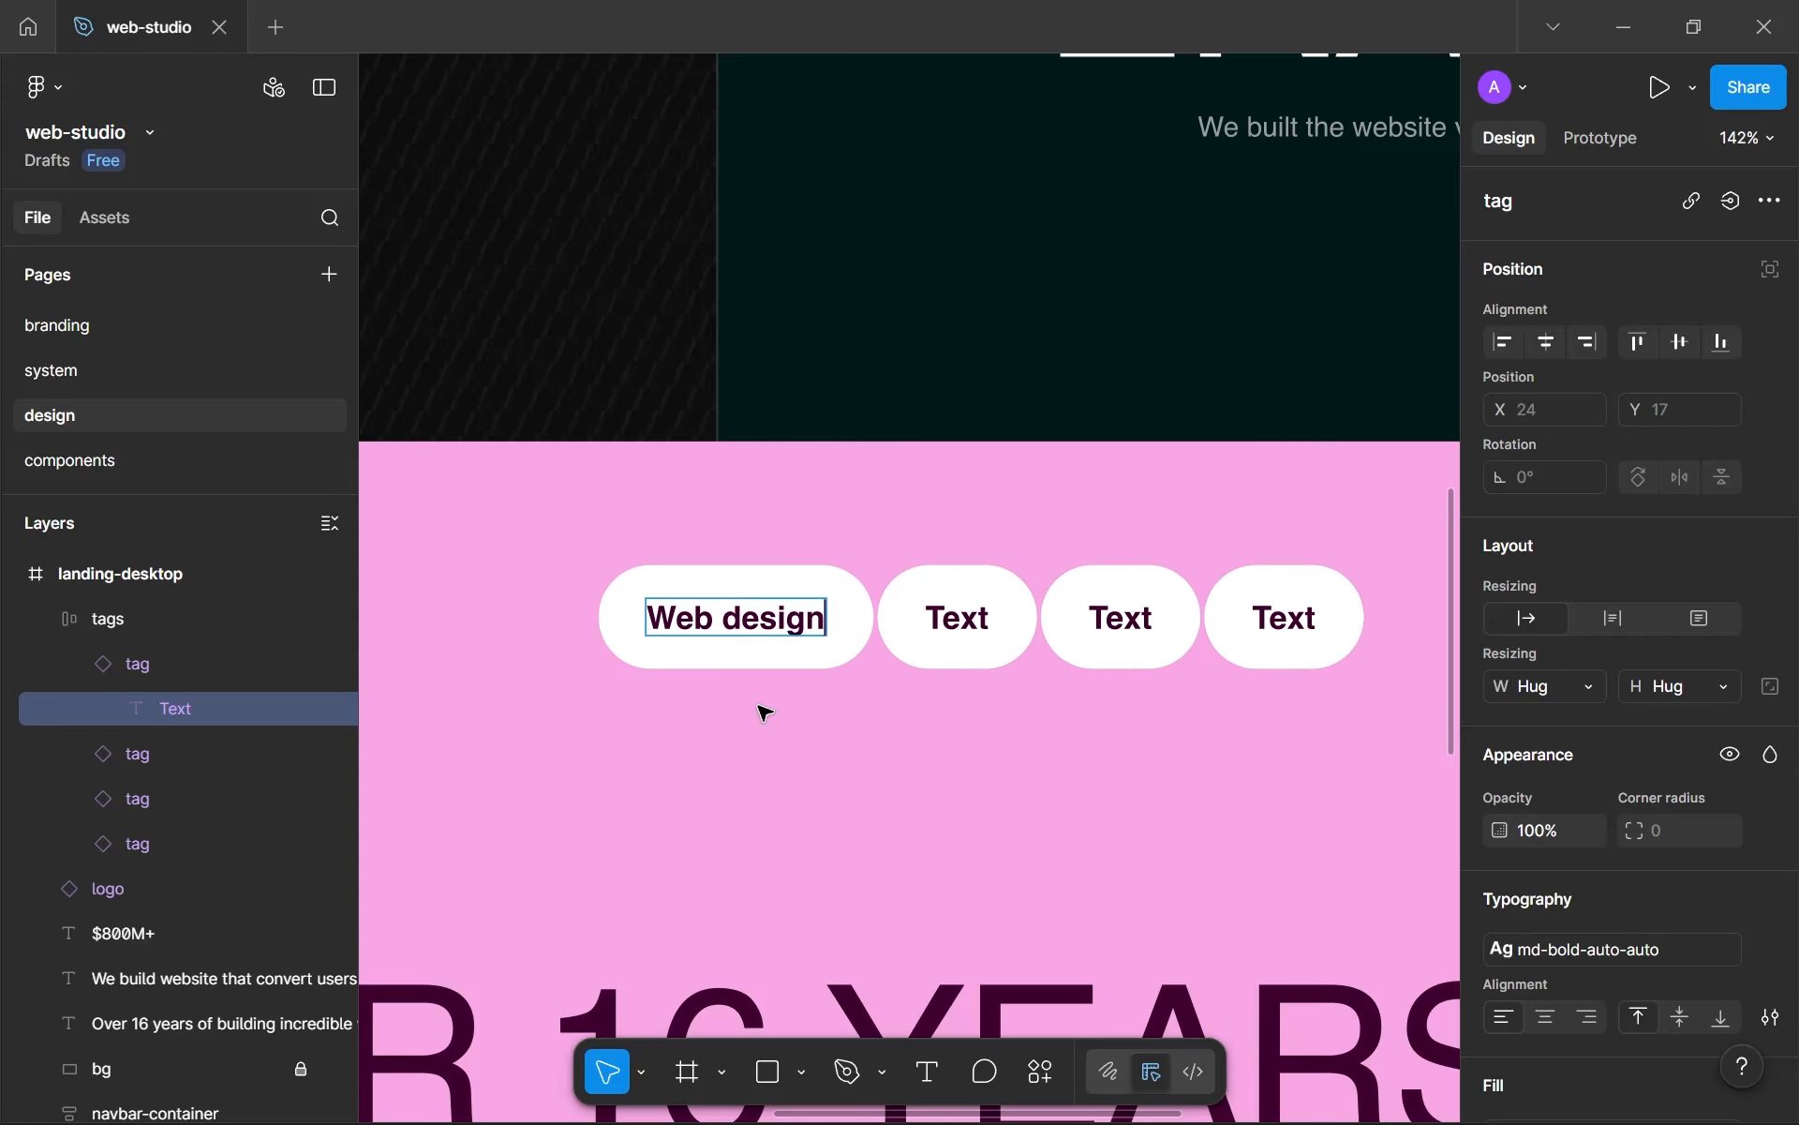
# - Change the second tag's text to "Web development"
pyautogui.press('Tab')
pyautogui.write('Web de')
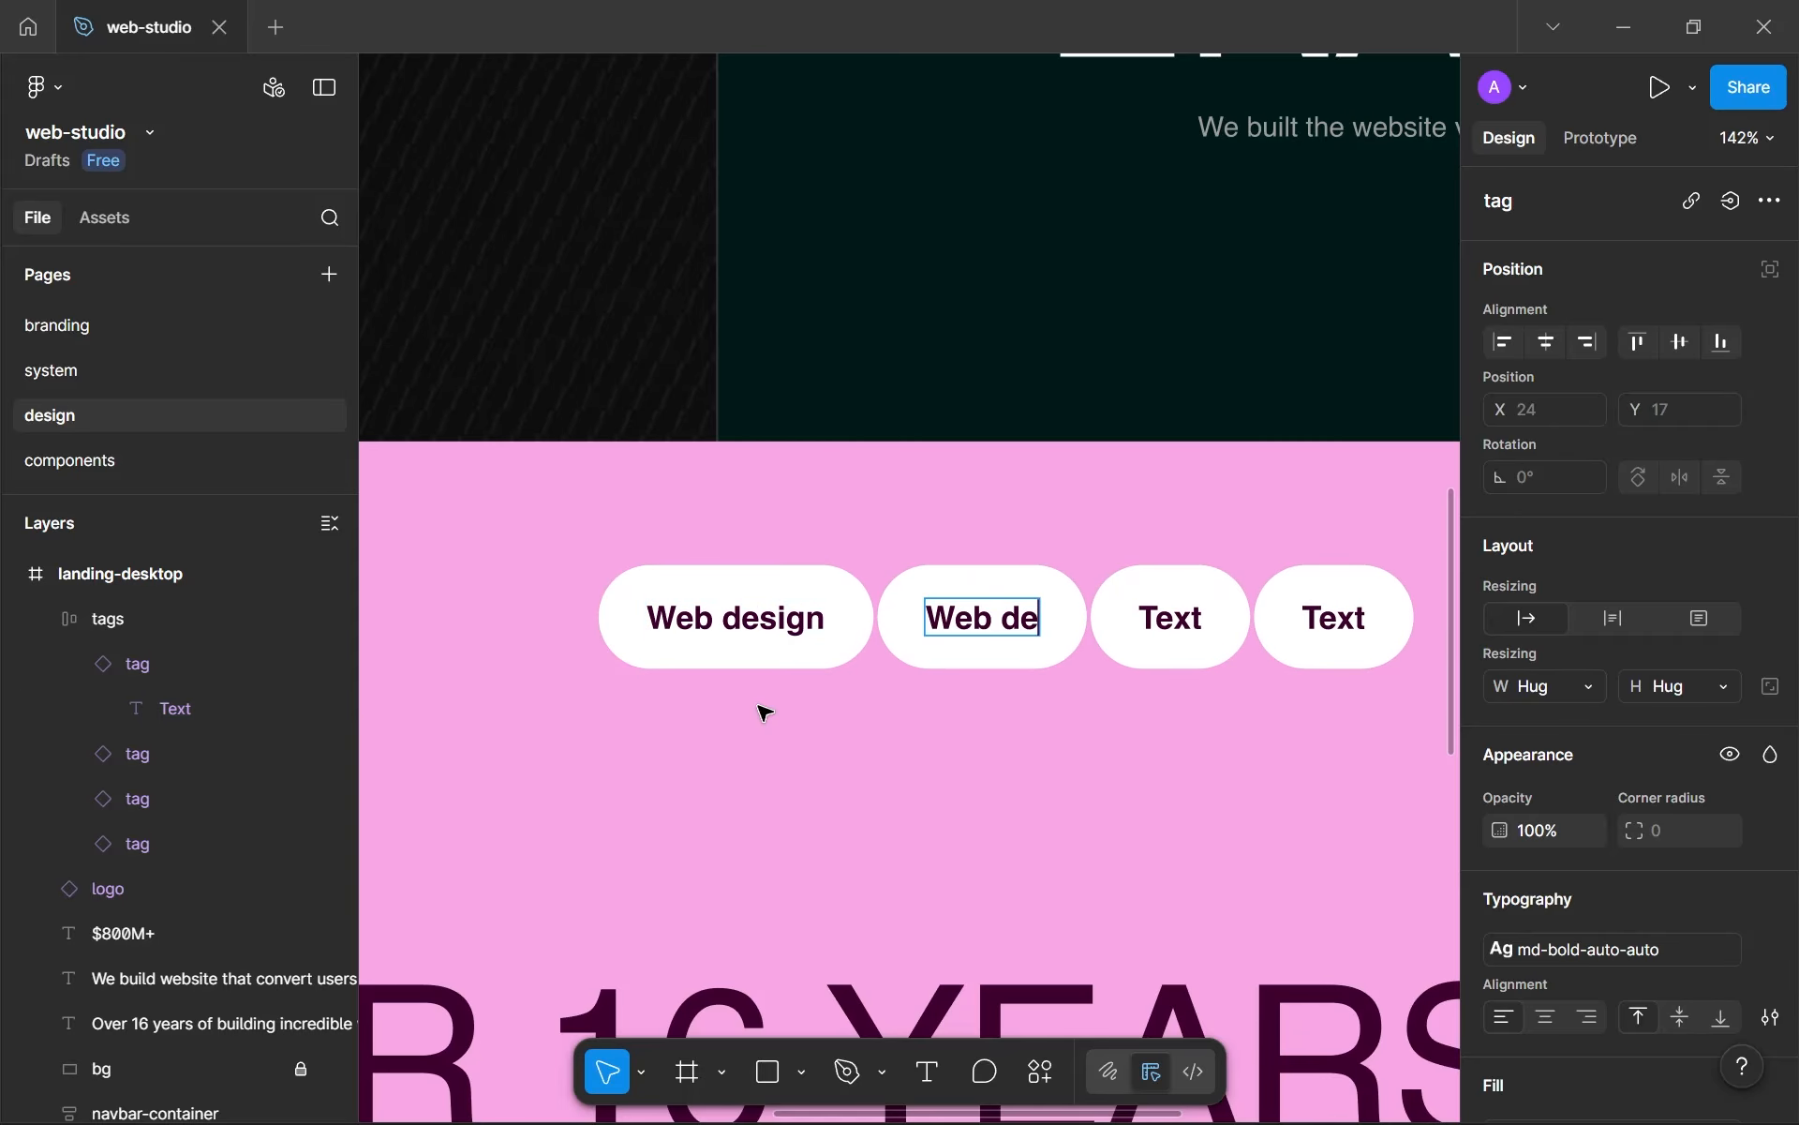
pyautogui.write('velopment')
# - Change the third tag's text to "Mobile design"
pyautogui.press('Tab')
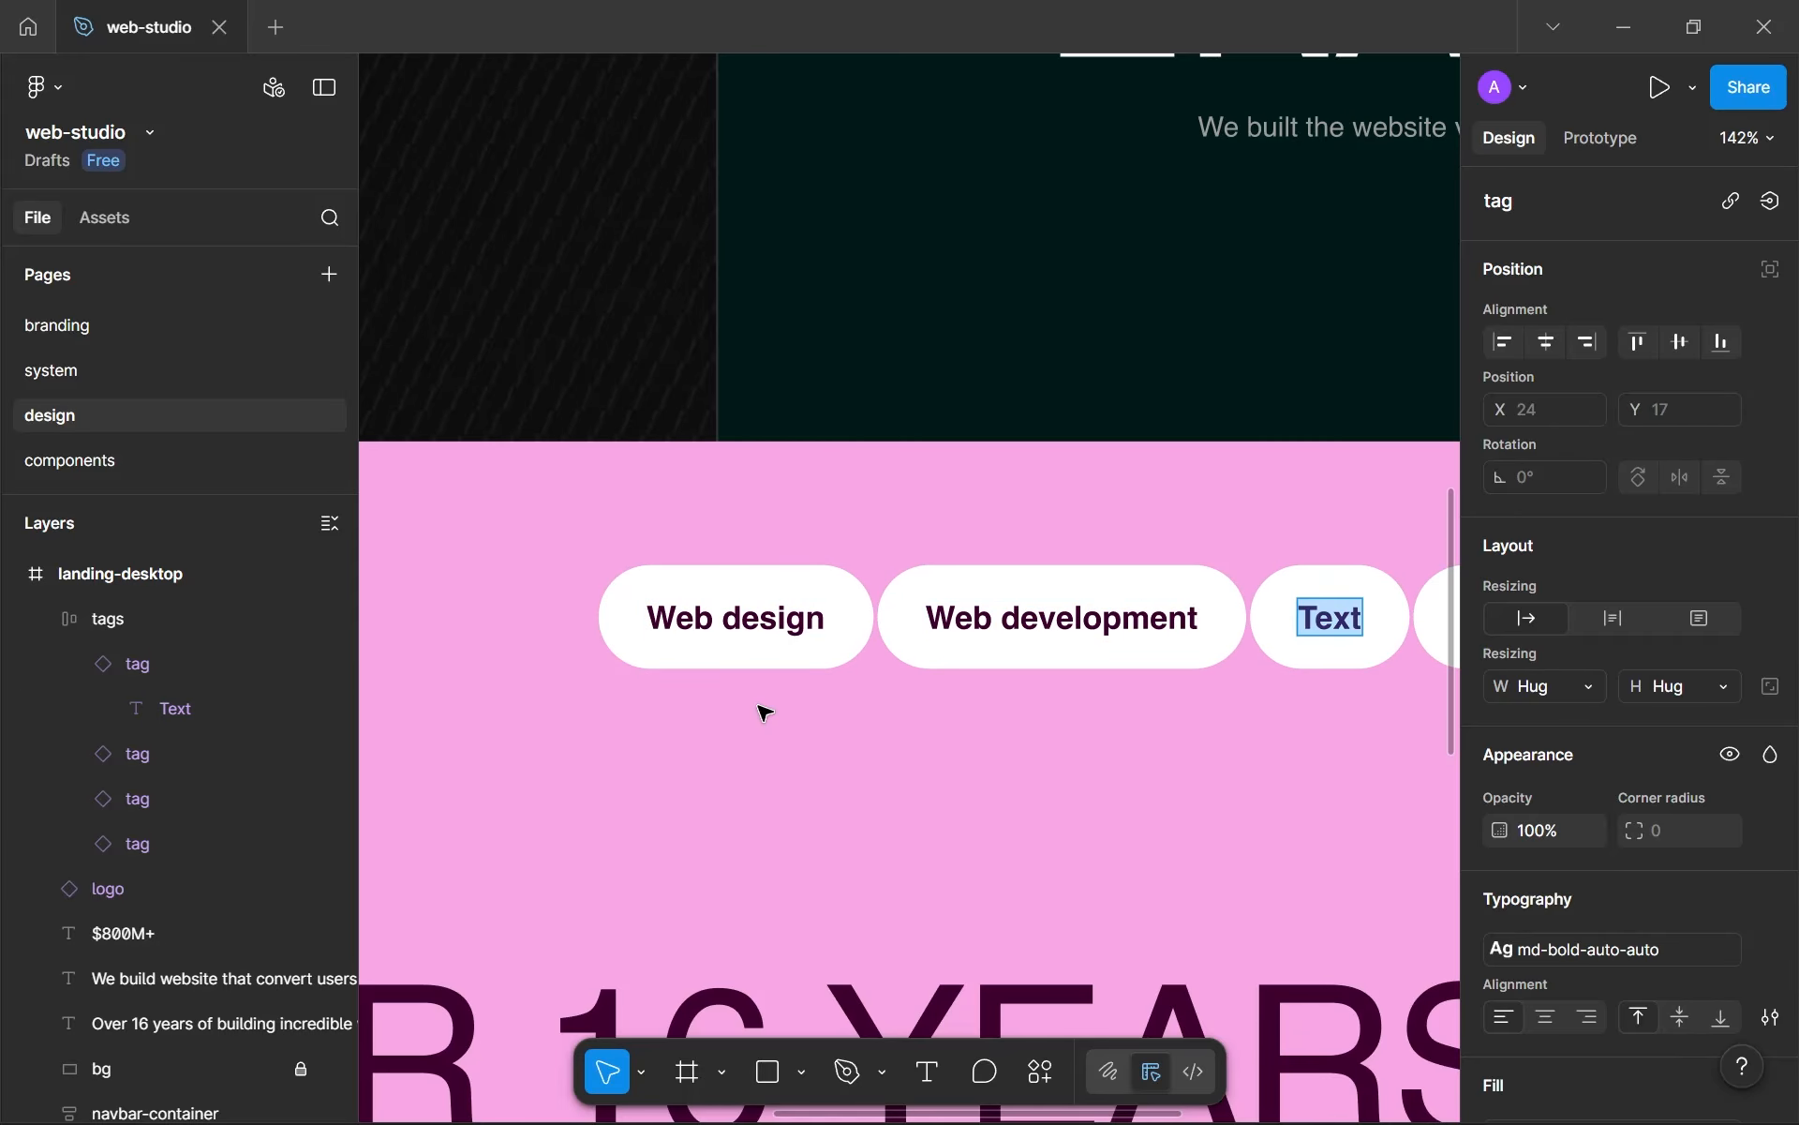
pyautogui.write('Mobile des')
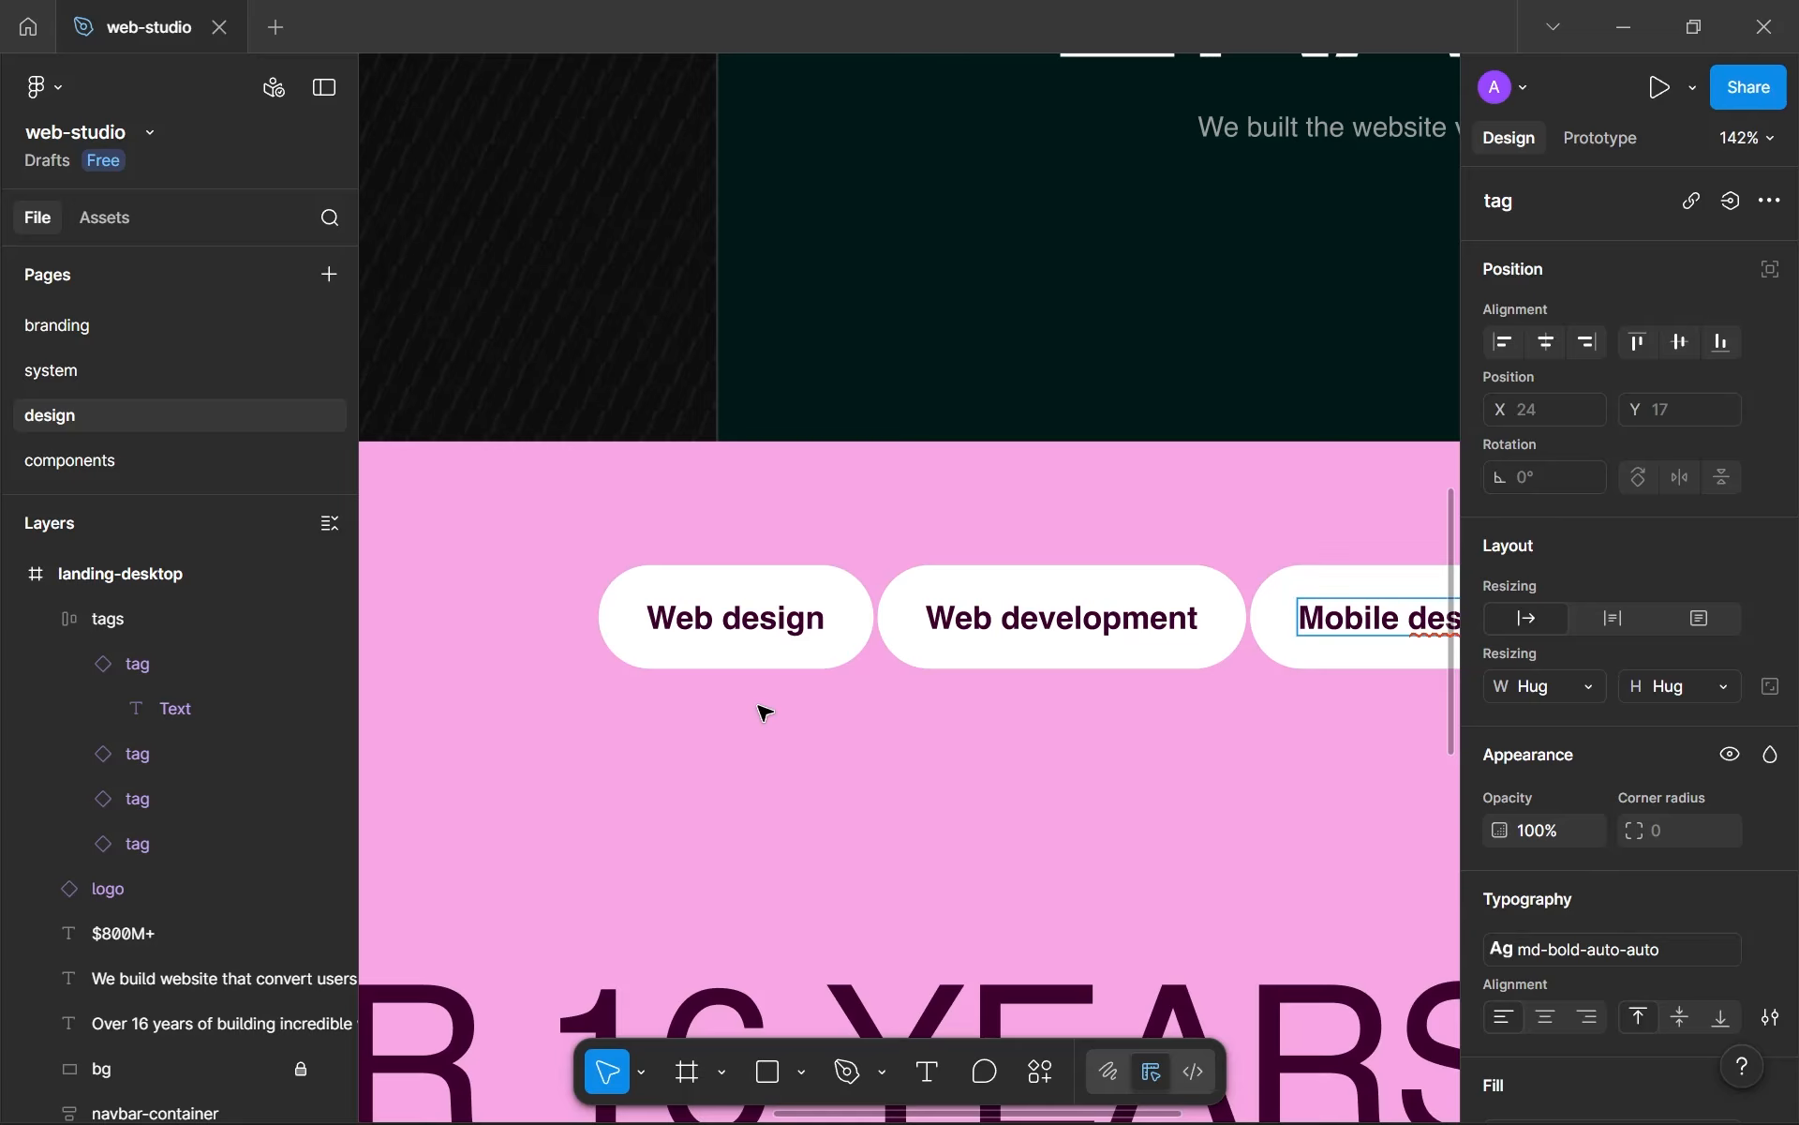
pyautogui.scroll(-5, 944, 732)
pyautogui.scroll(4, 1125, 759)
pyautogui.press('BackSpace')
pyautogui.press('BackSpace')
pyautogui.press('BackSpace')
pyautogui.press('BackSpace')
pyautogui.press('BackSpace')
pyautogui.press('BackSpace')
pyautogui.press('BackSpace')
pyautogui.press('BackSpace')
pyautogui.press('BackSpace')
pyautogui.press('BackSpace')
pyautogui.press('BackSpace')
pyautogui.press('BackSpace')
pyautogui.press('BackSpace')
pyautogui.press('BackSpace')
pyautogui.press('BackSpace')
pyautogui.press('BackSpace')
pyautogui.press('BackSpace')
pyautogui.press('BackSpace')
pyautogui.write('i')
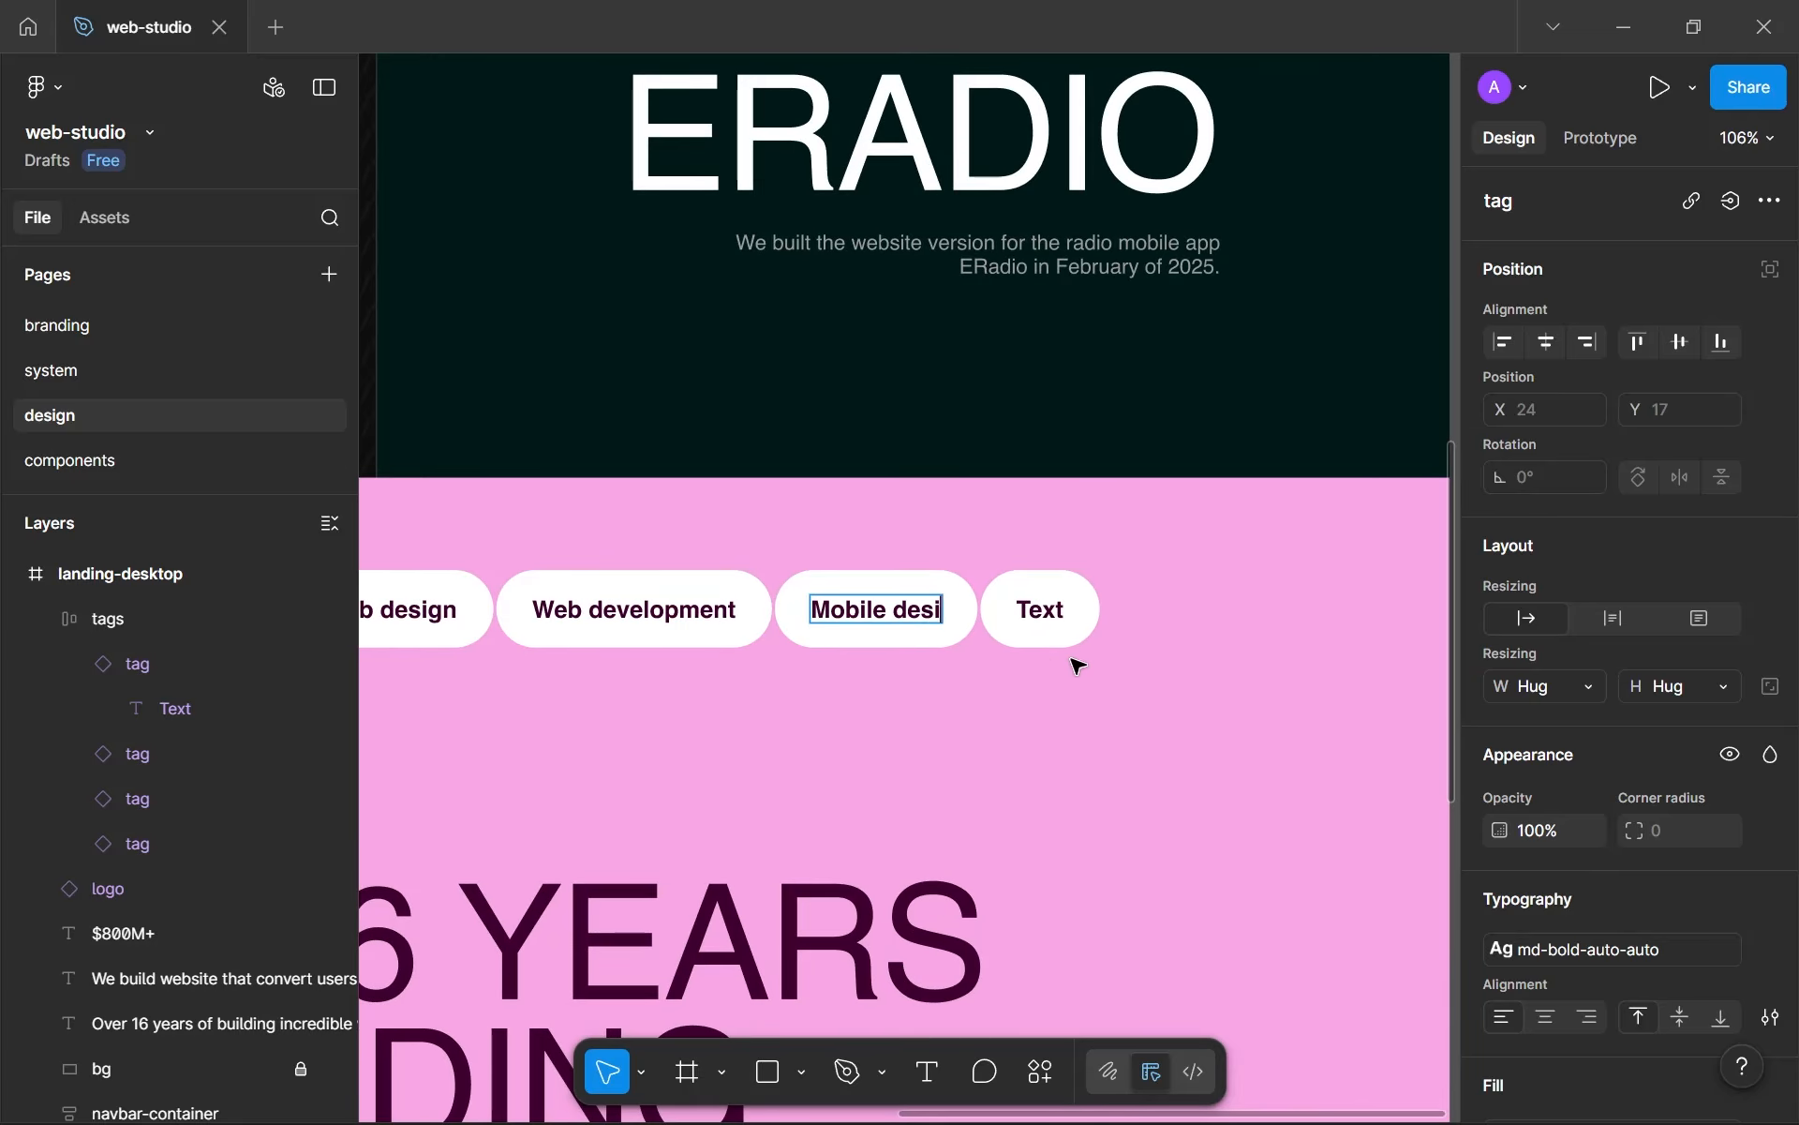
pyautogui.write('gn')
# - Change the fourth tag's text to "Graphics design" and finish the text editing
pyautogui.press('Tab')
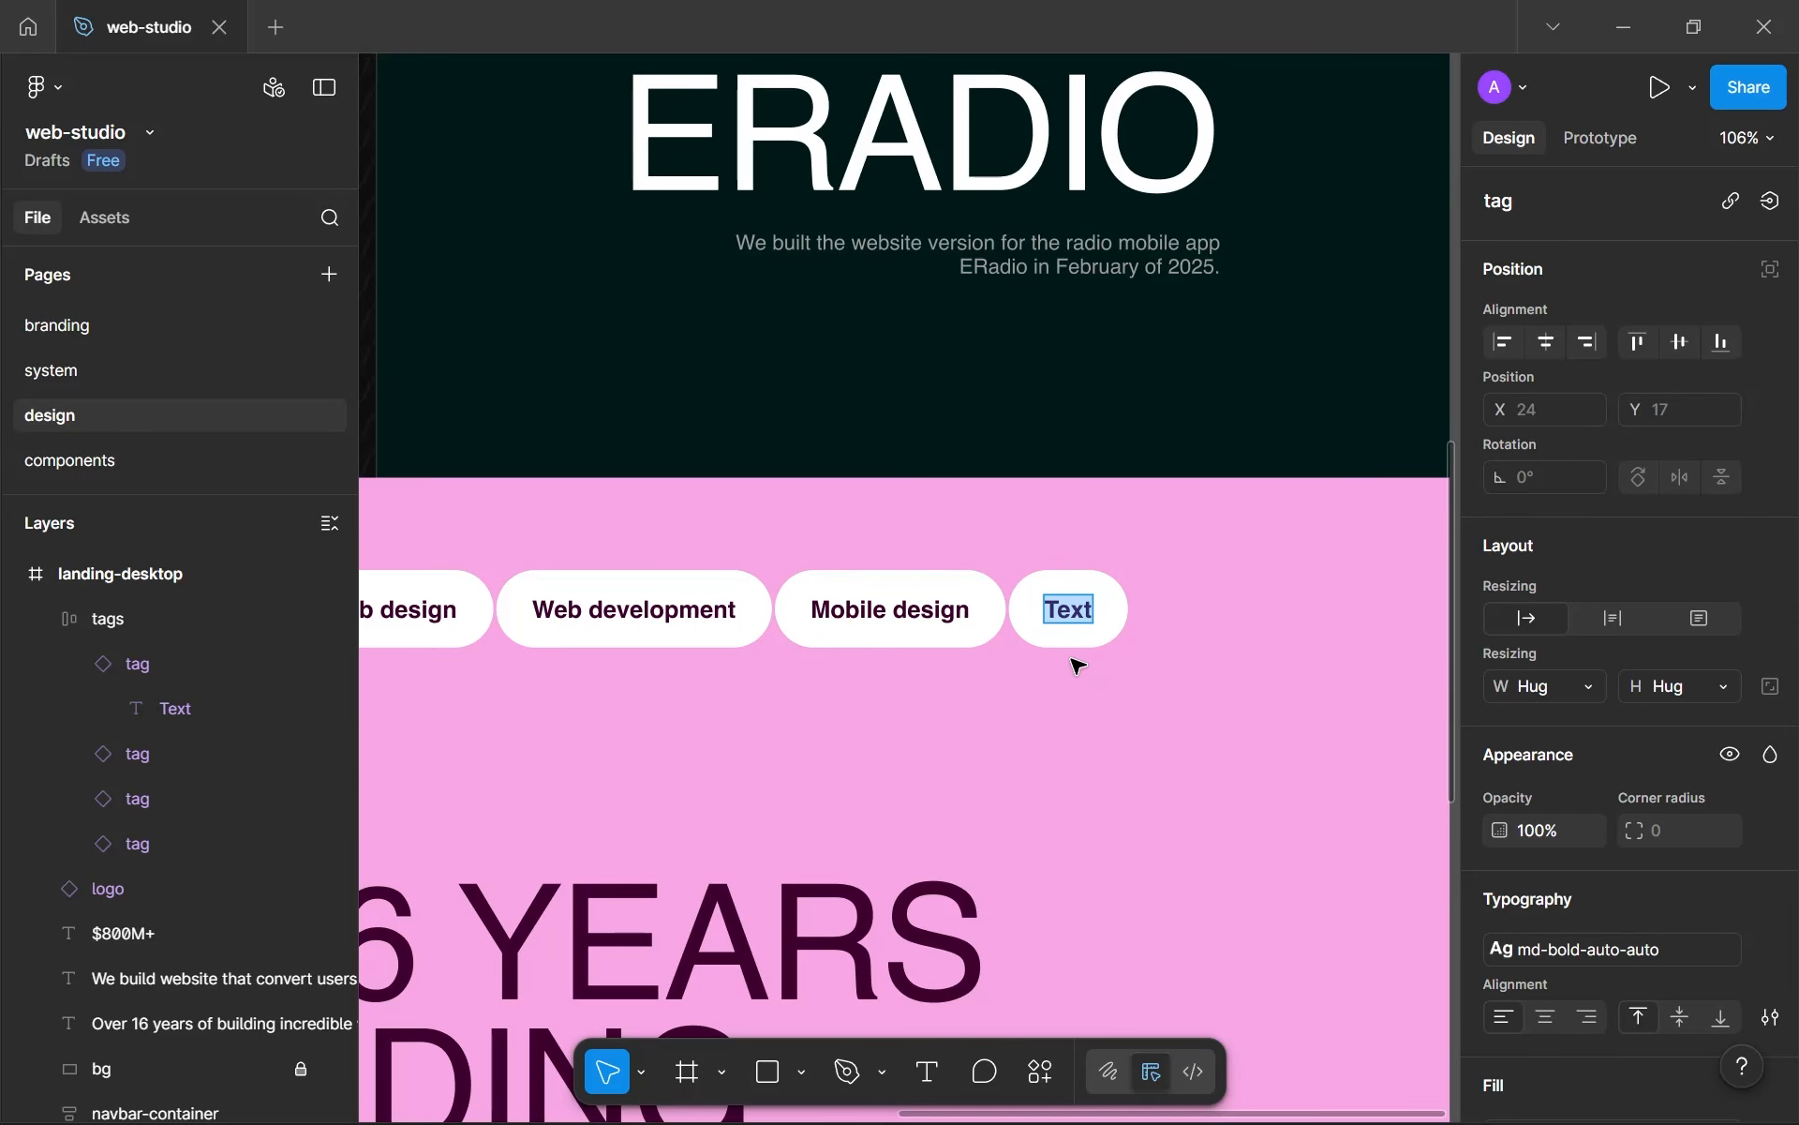
pyautogui.write('Graphics')
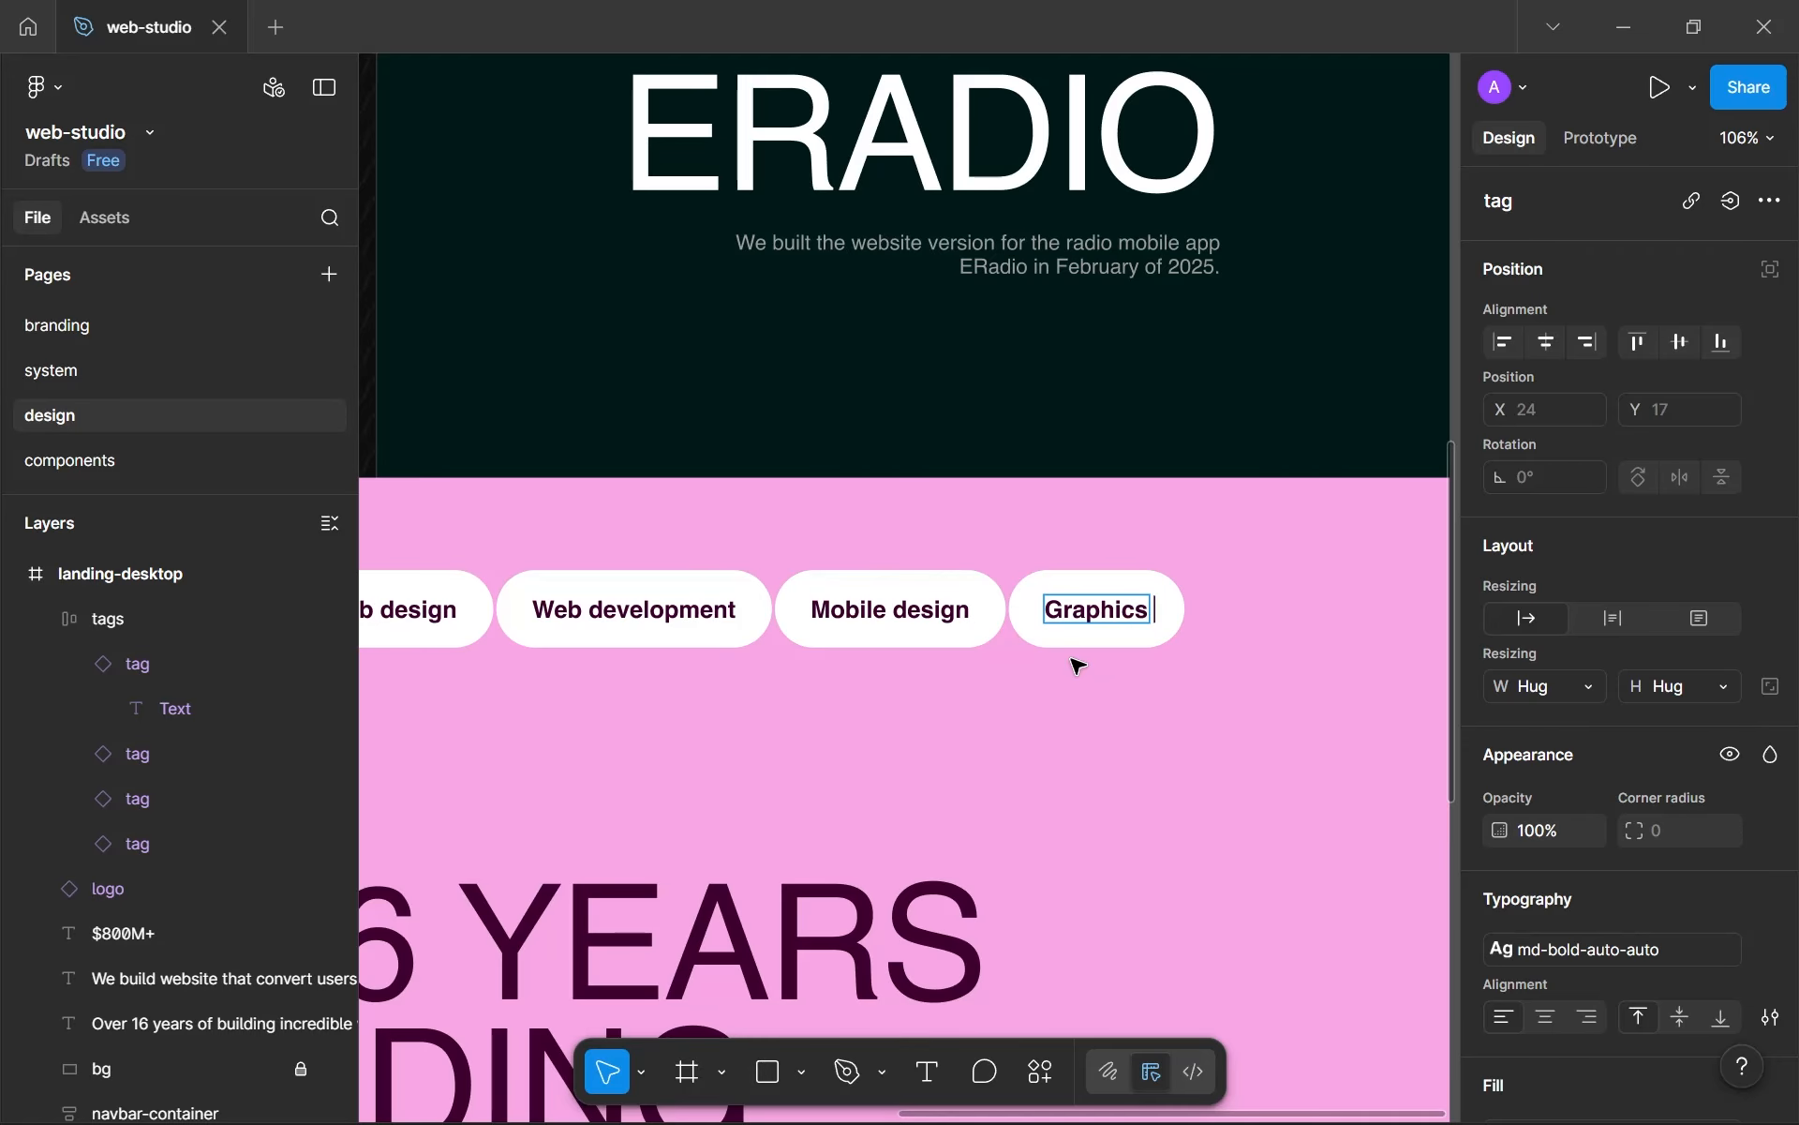
pyautogui.write(' design')
pyautogui.press('Escape')
pyautogui.click(1061, 731)
pyautogui.scroll(-4, 1056, 752)
pyautogui.scroll(3, 801, 833)
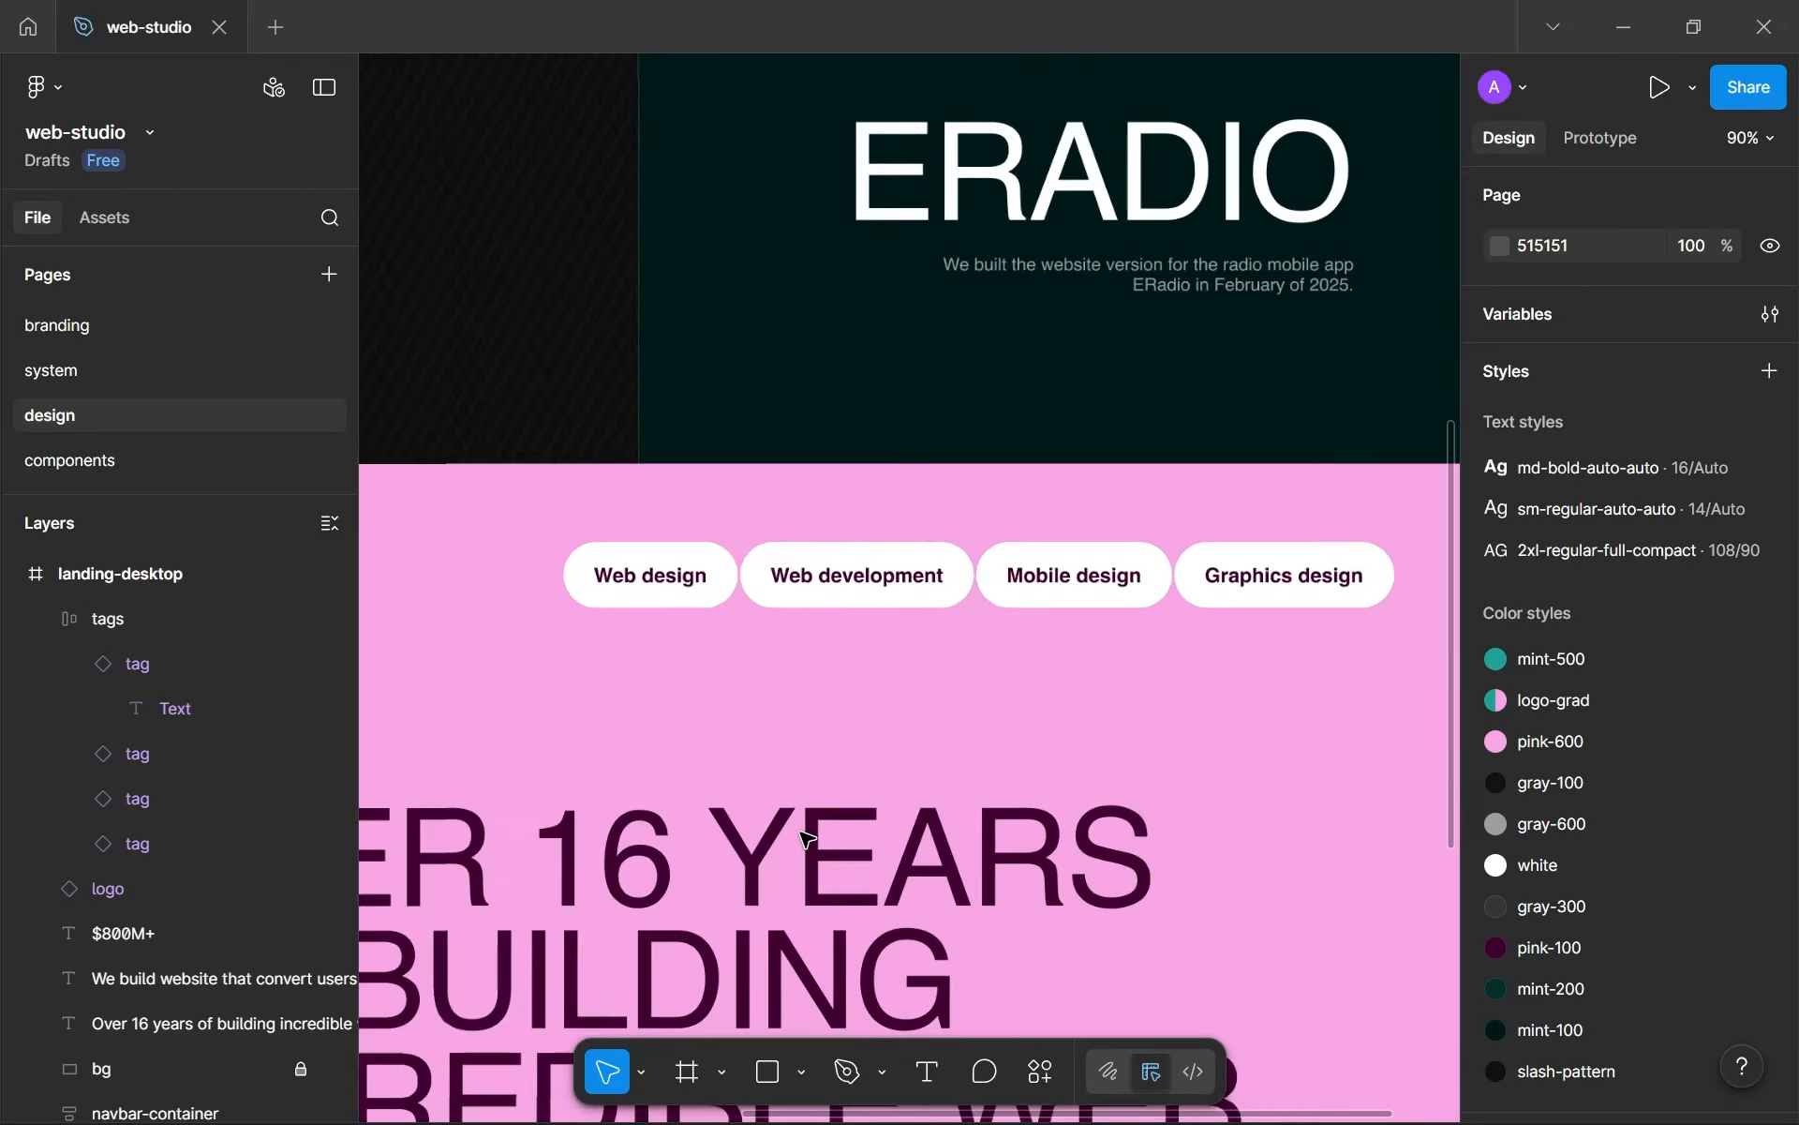
# - Set the gap between the tags in the tags frame to 16
pyautogui.scroll(-4, 806, 837)
pyautogui.click(1087, 634)
pyautogui.click(1088, 635)
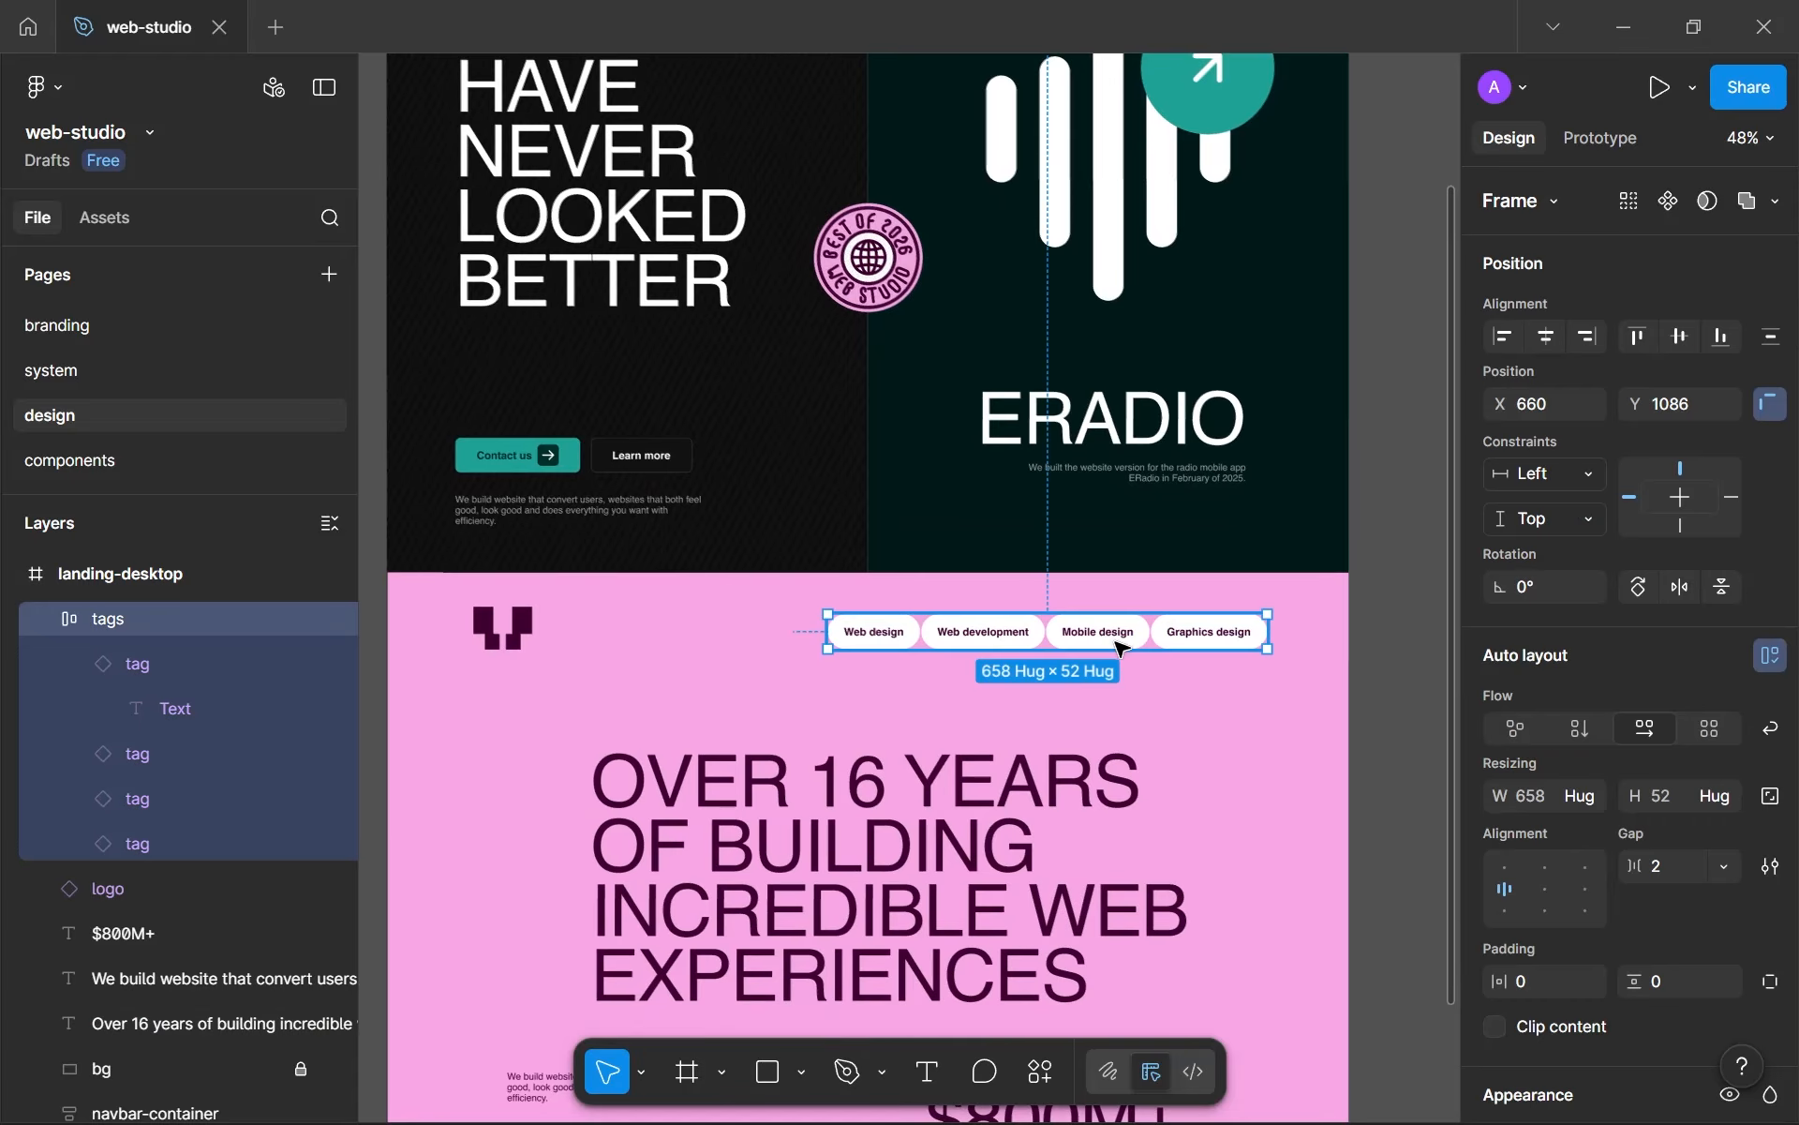
pyautogui.click(1666, 868)
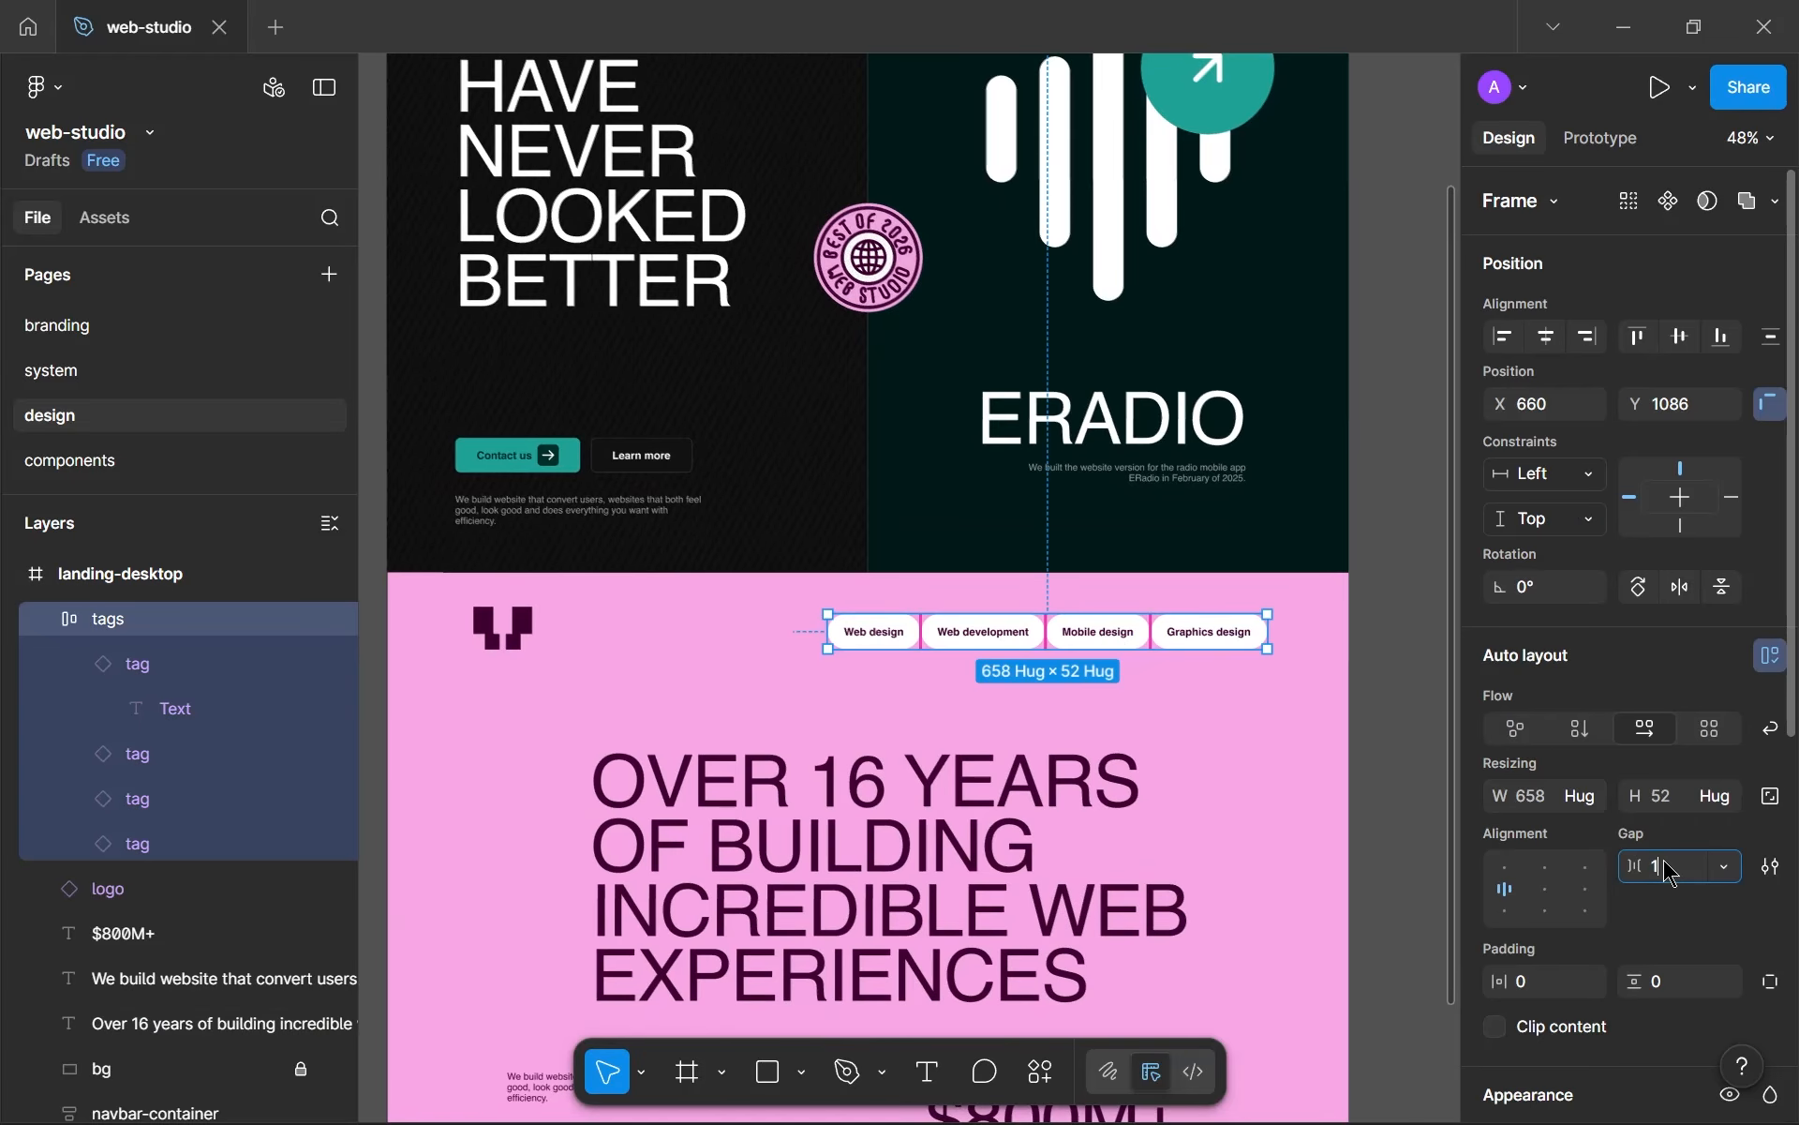
pyautogui.write('16')
pyautogui.press('Return')
pyautogui.press('Escape')
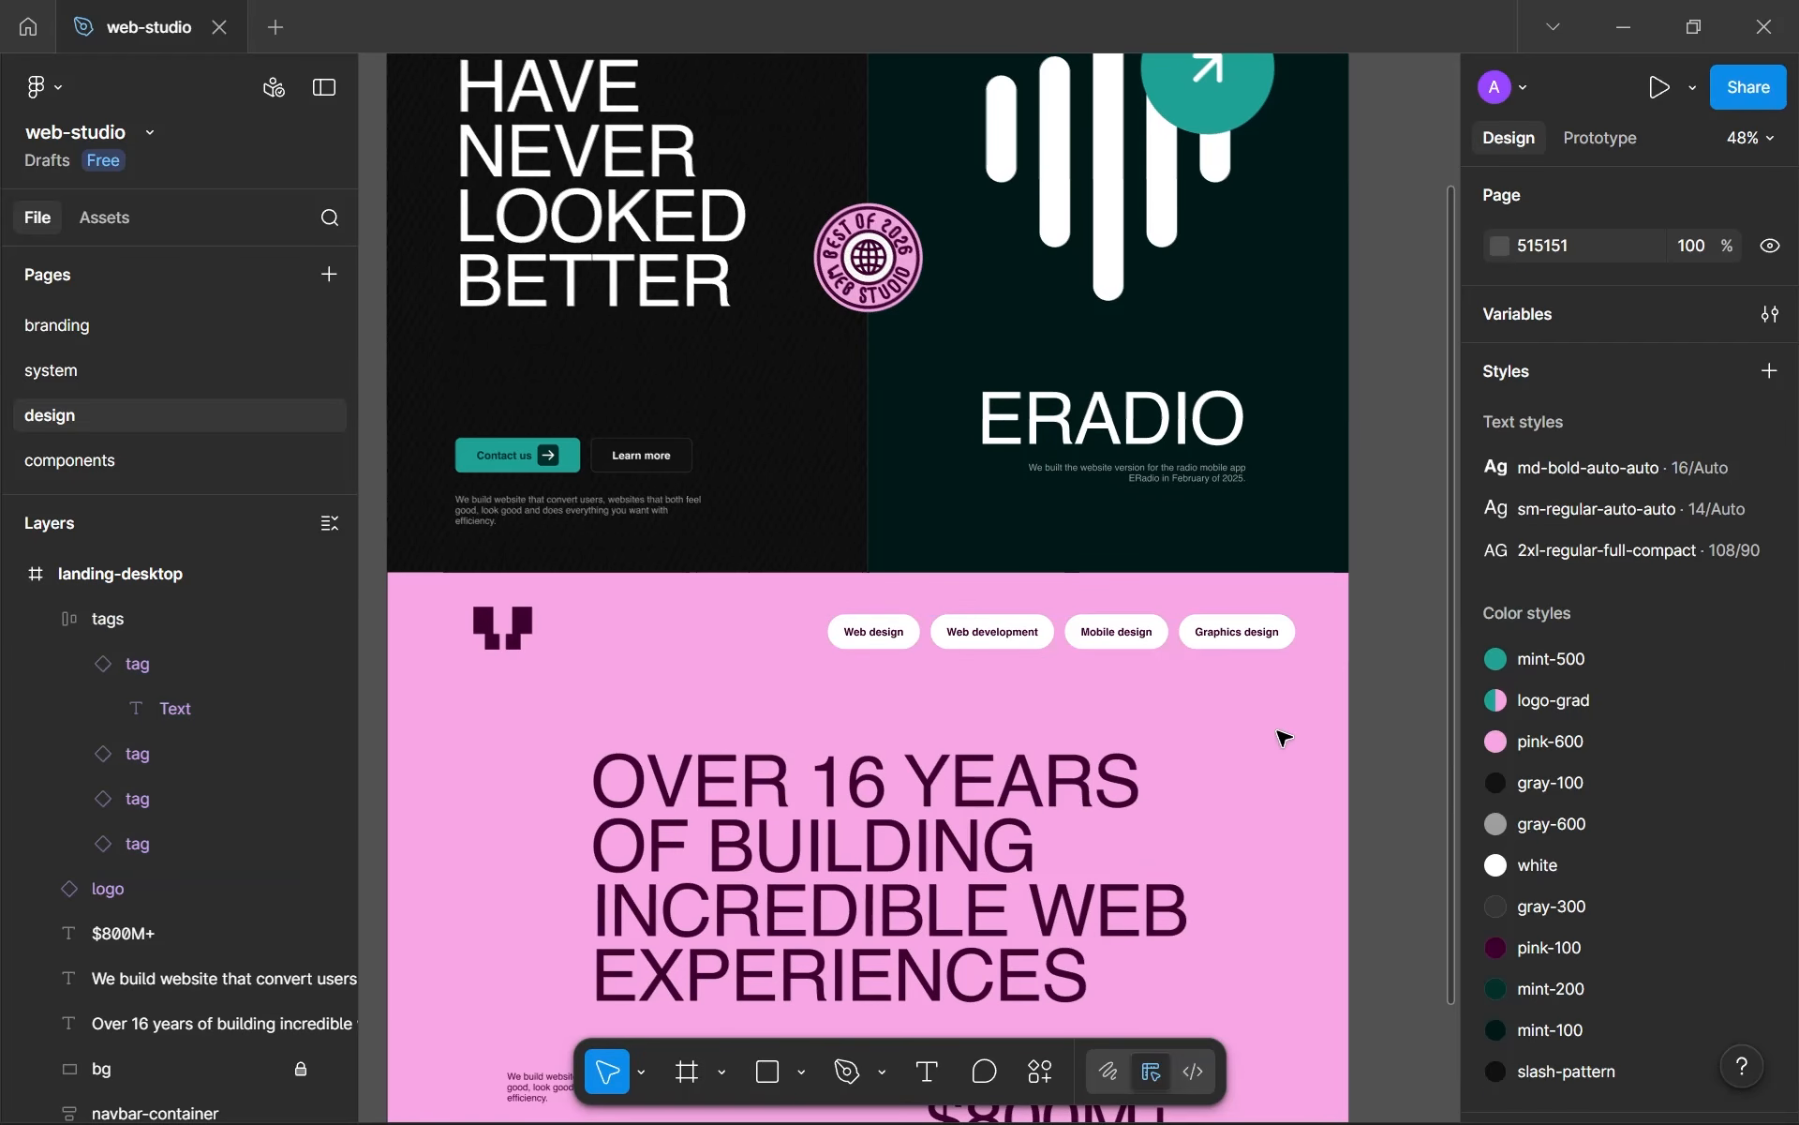
# - Examine the overall layout of the pink section, from the tag row down to the $800M+ figure
pyautogui.scroll(-4, 1284, 741)
pyautogui.scroll(3, 1282, 745)
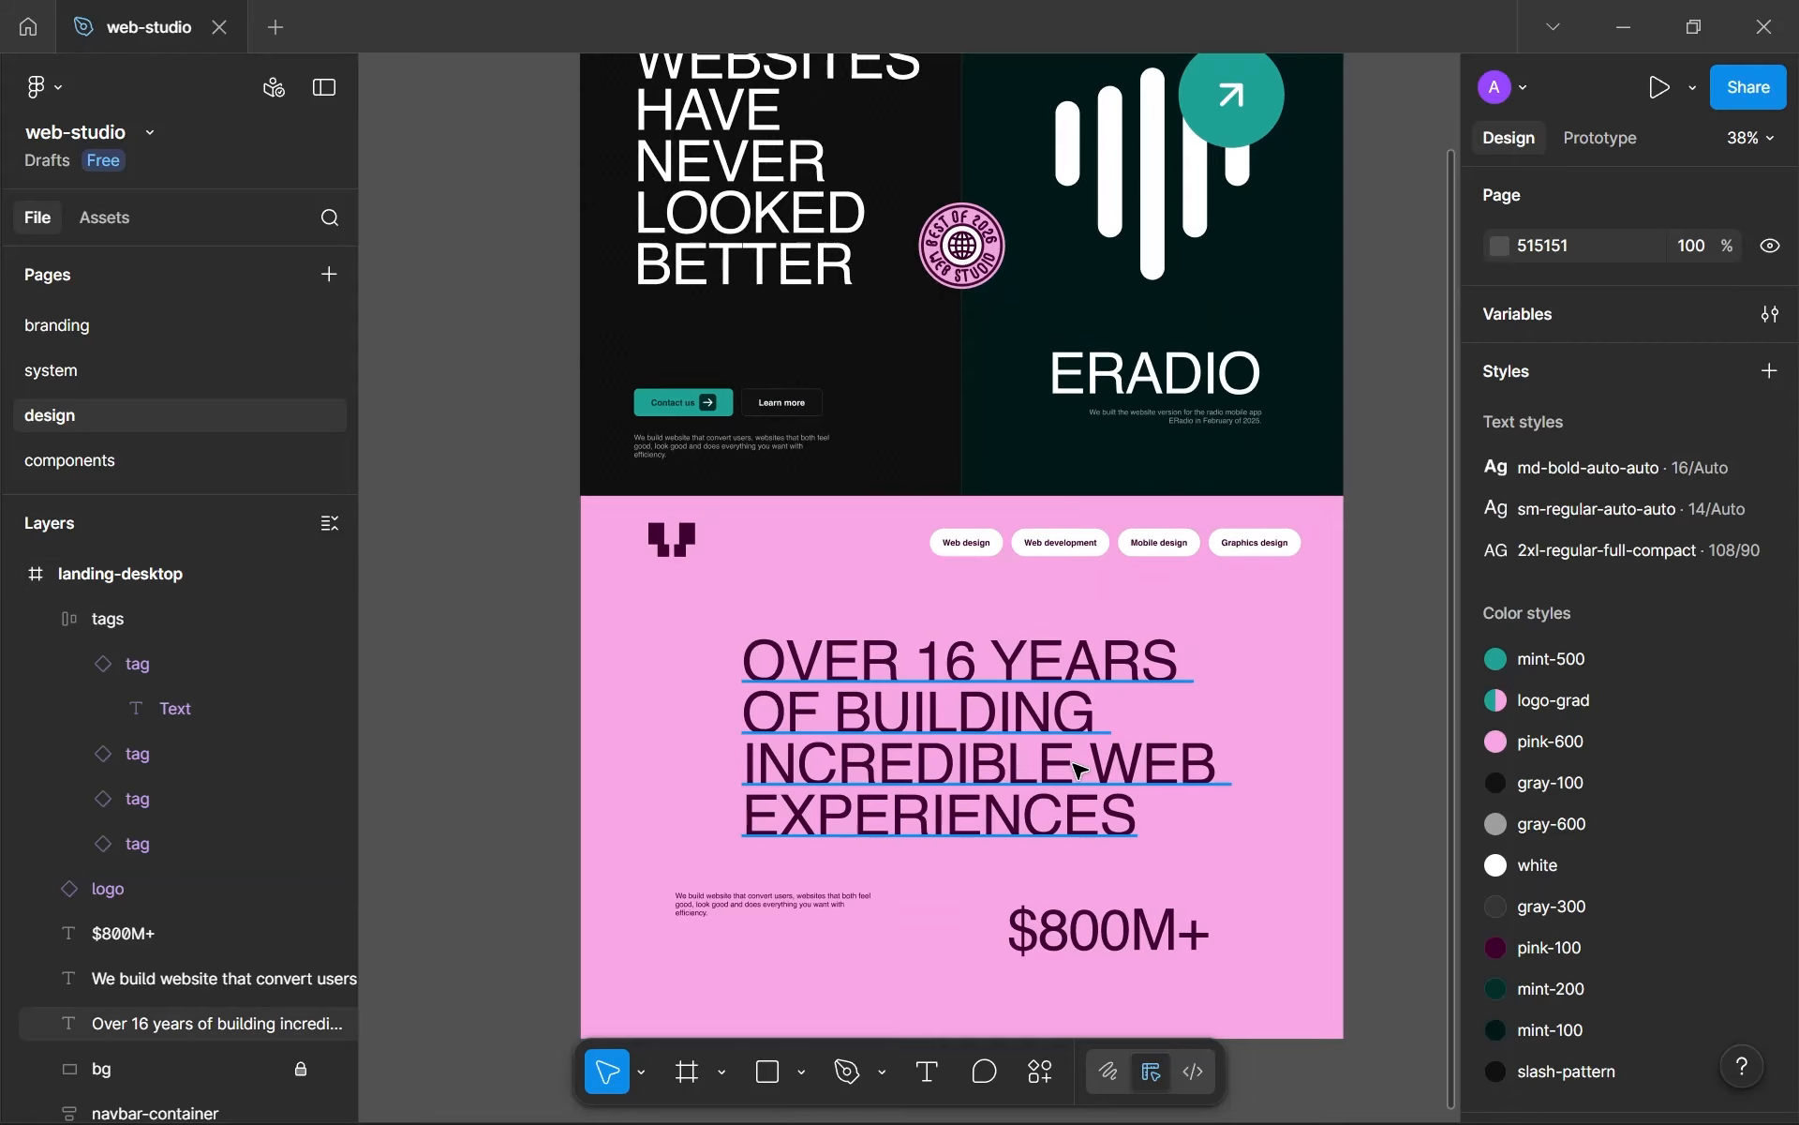
pyautogui.moveTo(1078, 768); pyautogui.dragTo(1112, 642)
pyautogui.scroll(3, 1112, 643)
pyautogui.scroll(-2, 984, 635)
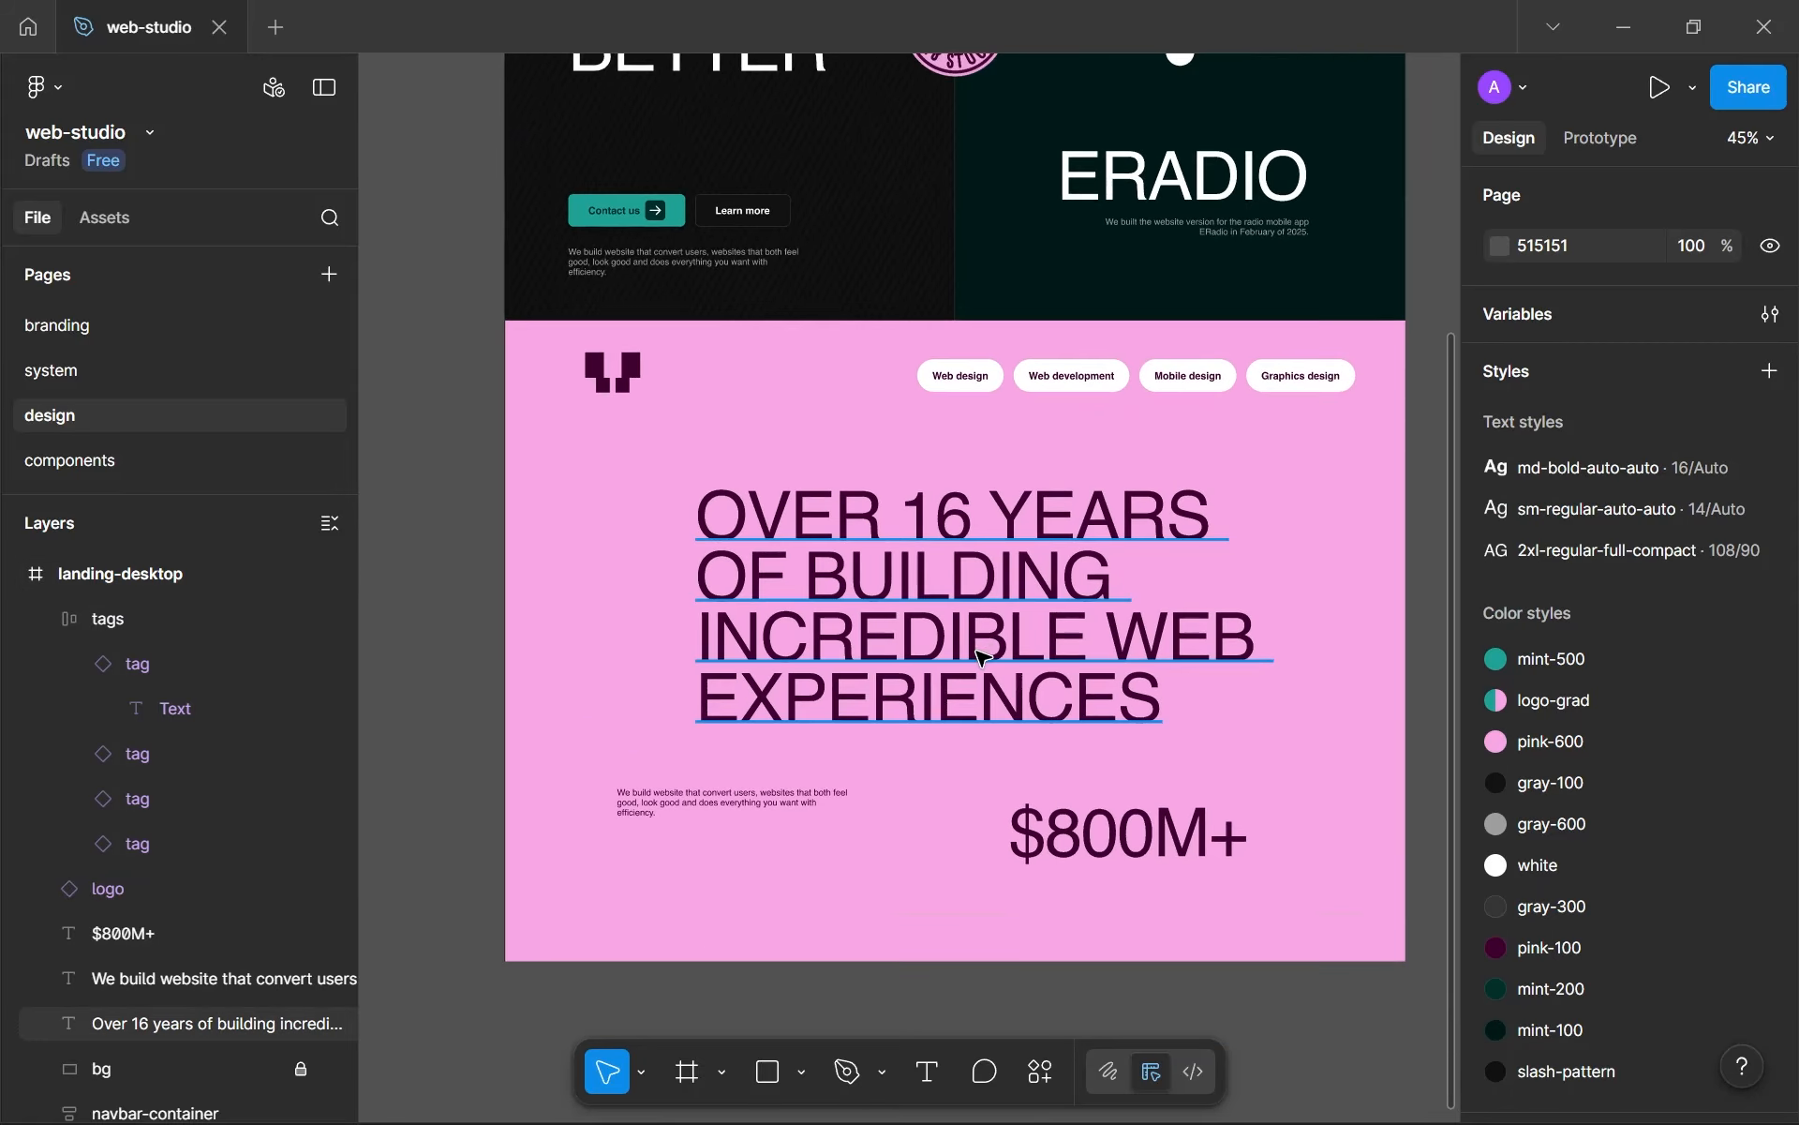
pyautogui.scroll(-1, 976, 663)
pyautogui.moveTo(976, 664); pyautogui.dragTo(982, 645)
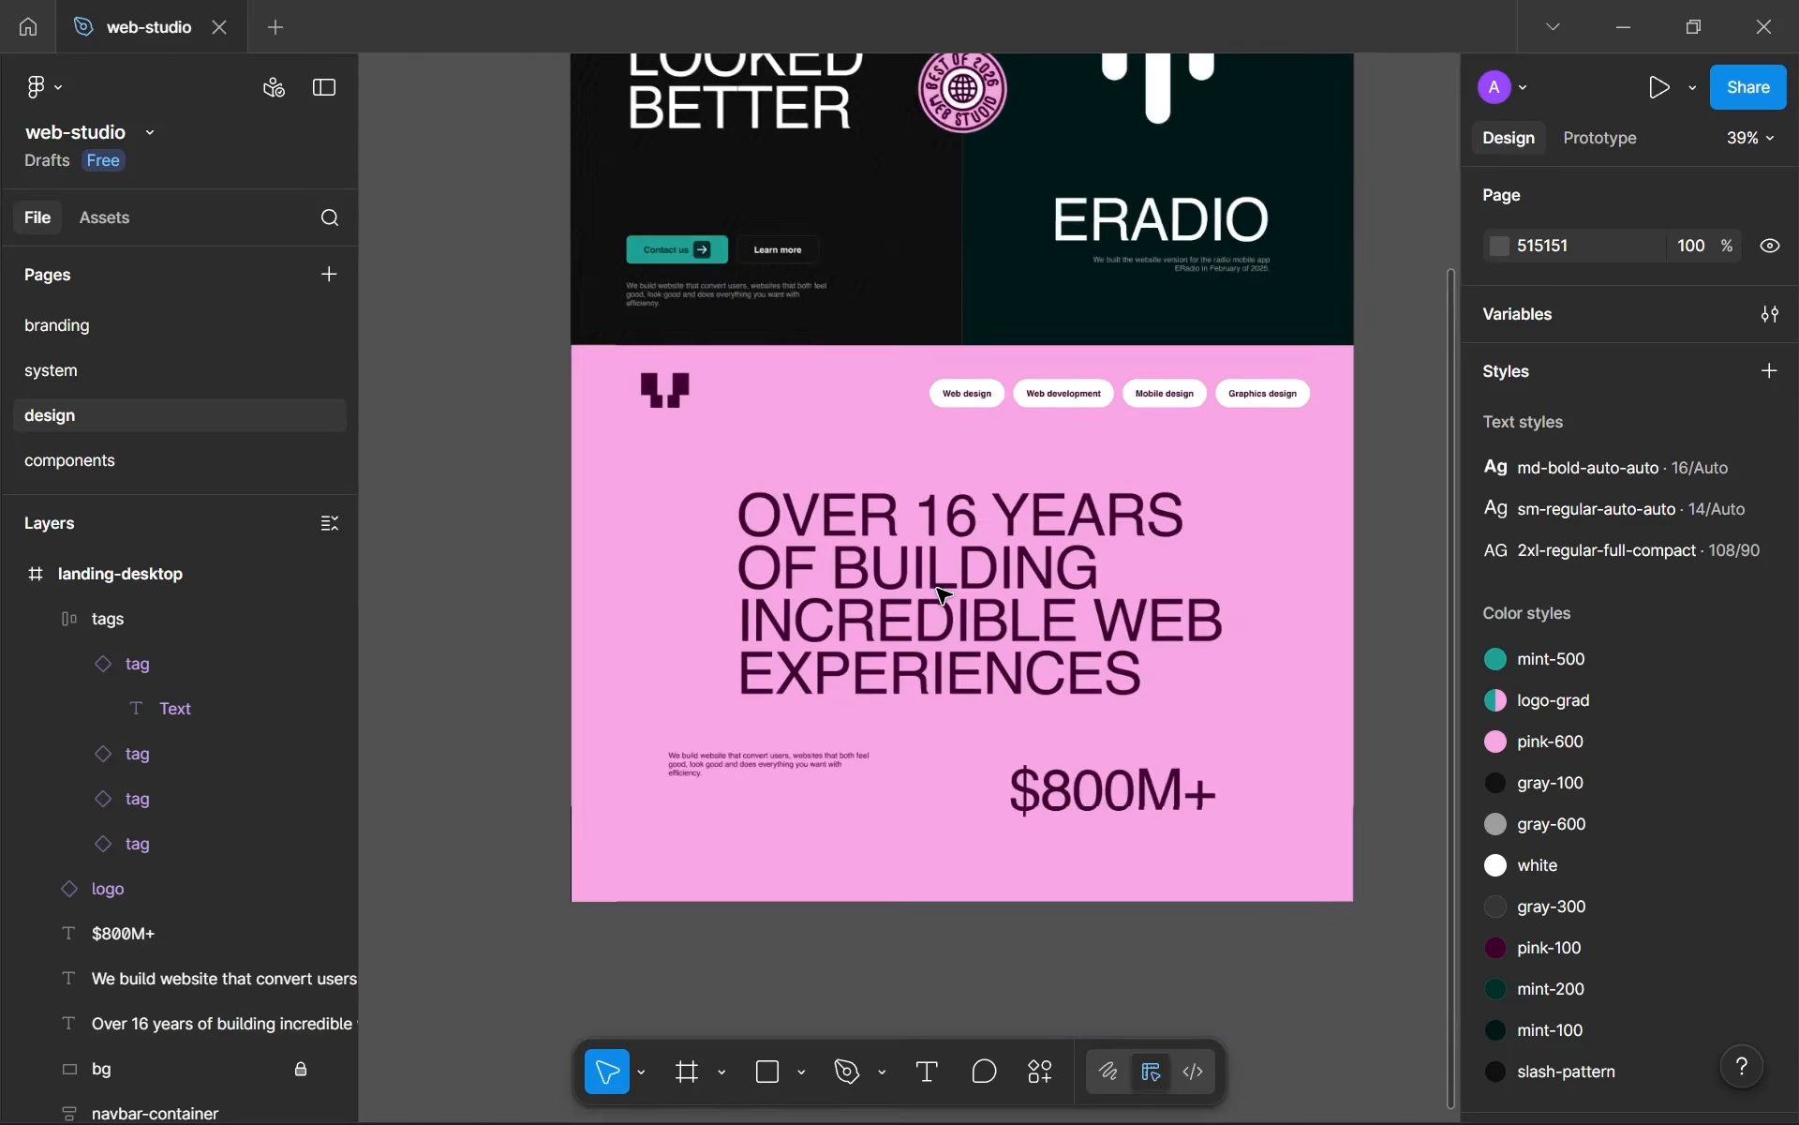
pyautogui.scroll(3, 802, 492)
# - Move the "Over 16 years" heading up closer to the tag row, to about X 293, Y 1215
pyautogui.click(853, 504)
pyautogui.scroll(-4, 857, 511)
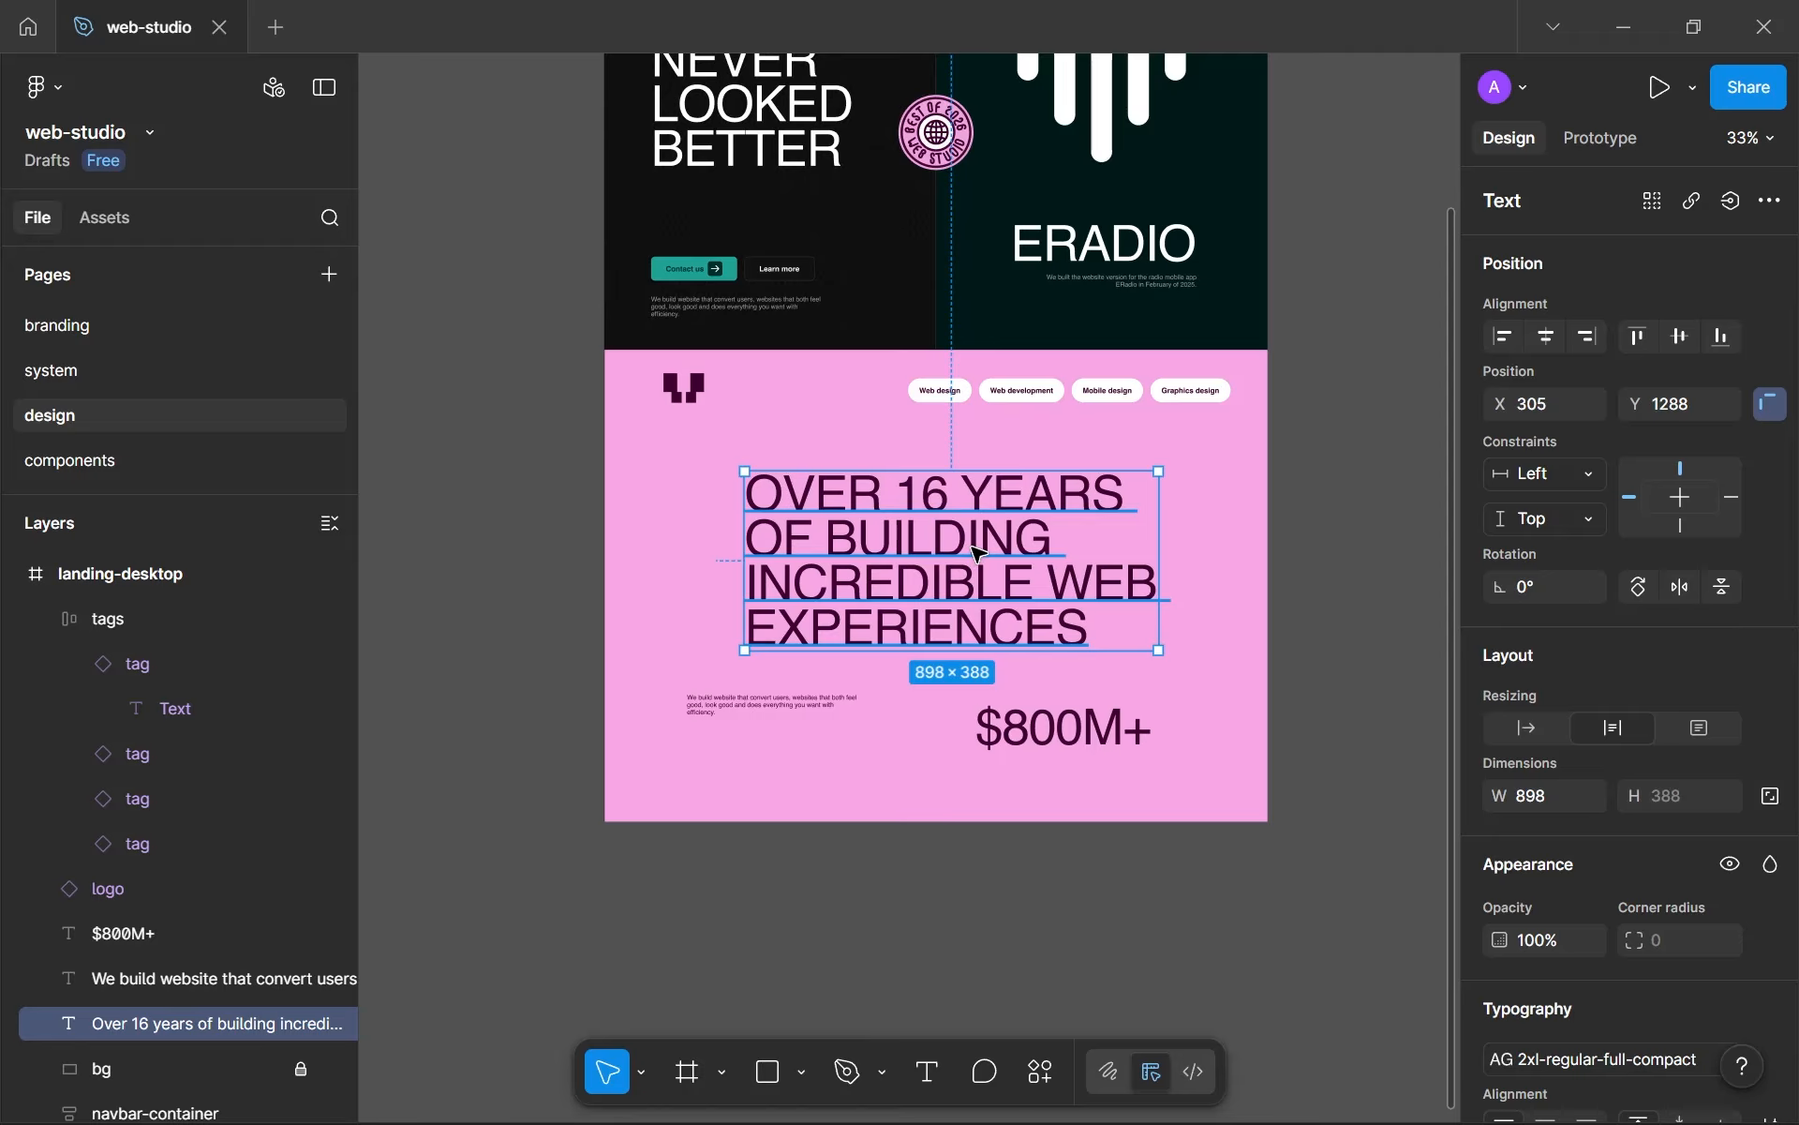
pyautogui.scroll(1, 979, 553)
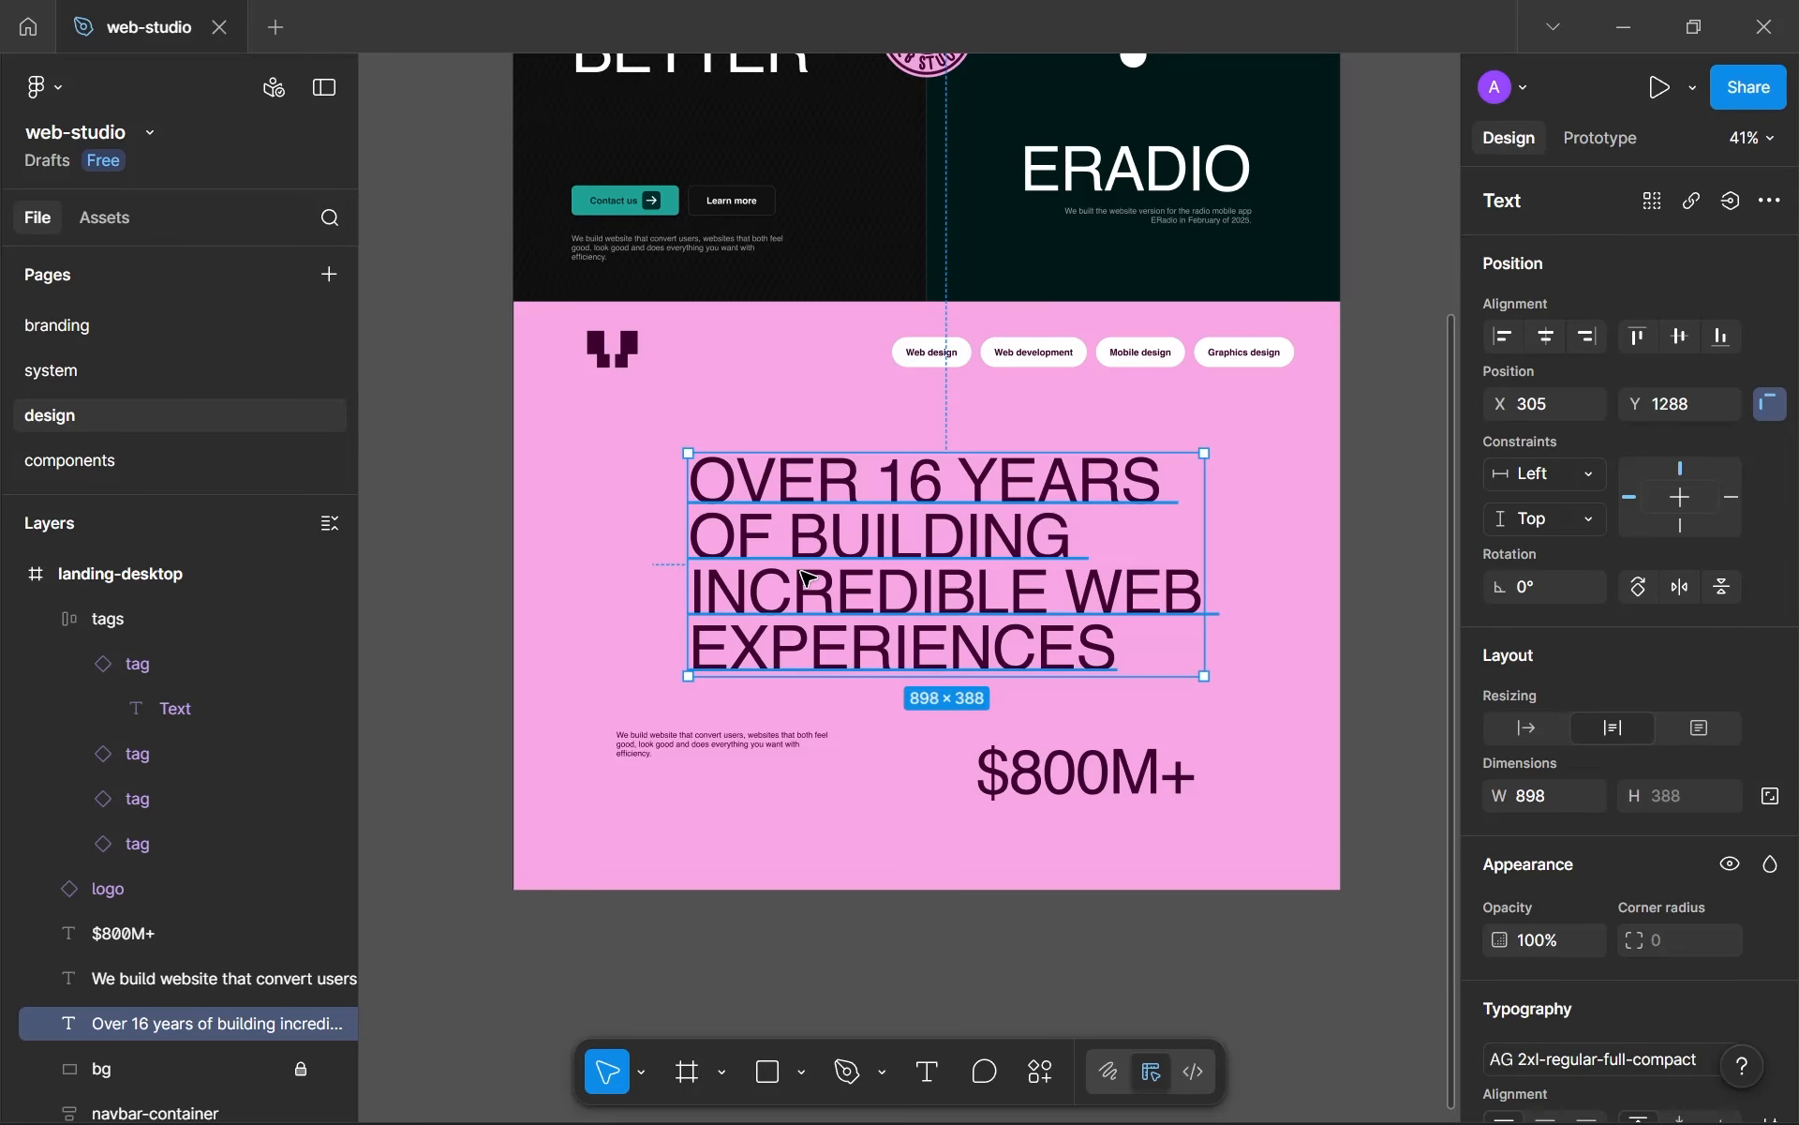
pyautogui.scroll(-1, 816, 581)
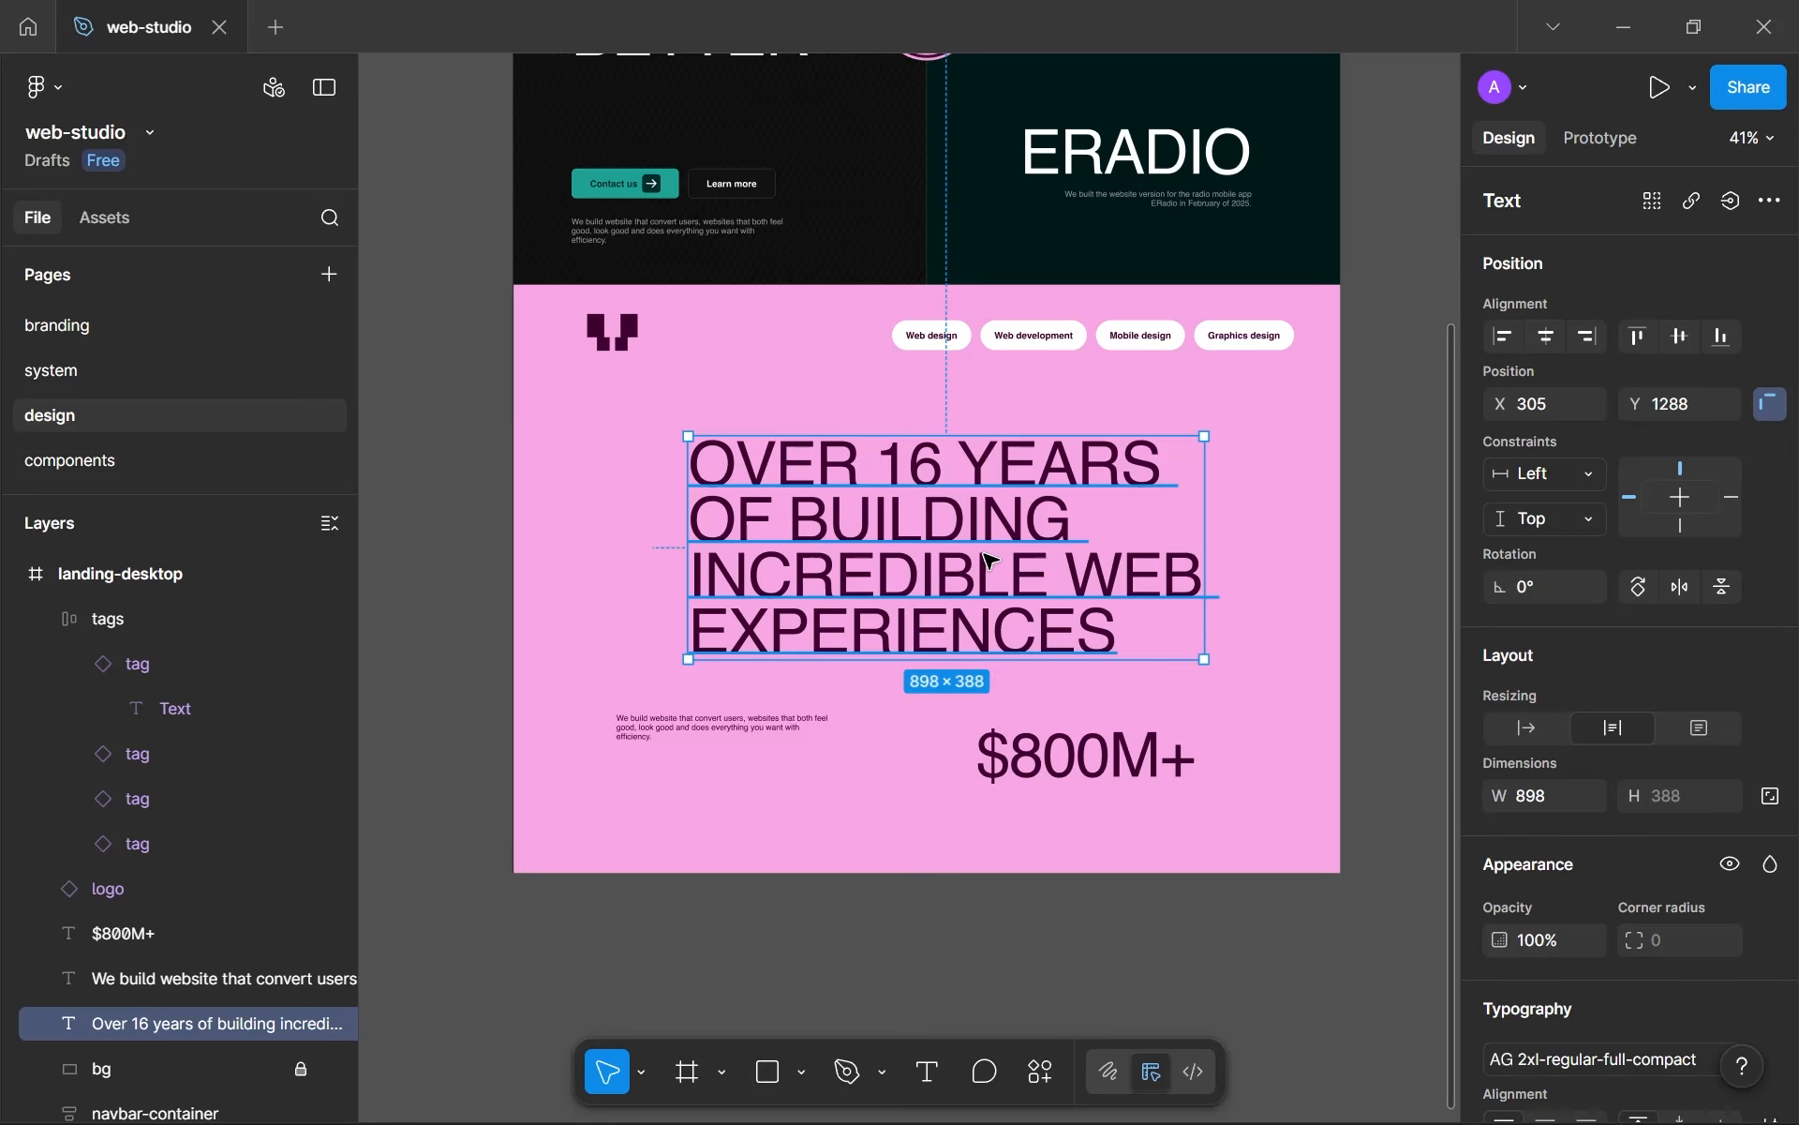
pyautogui.doubleClick(886, 523)
pyautogui.doubleClick(903, 518)
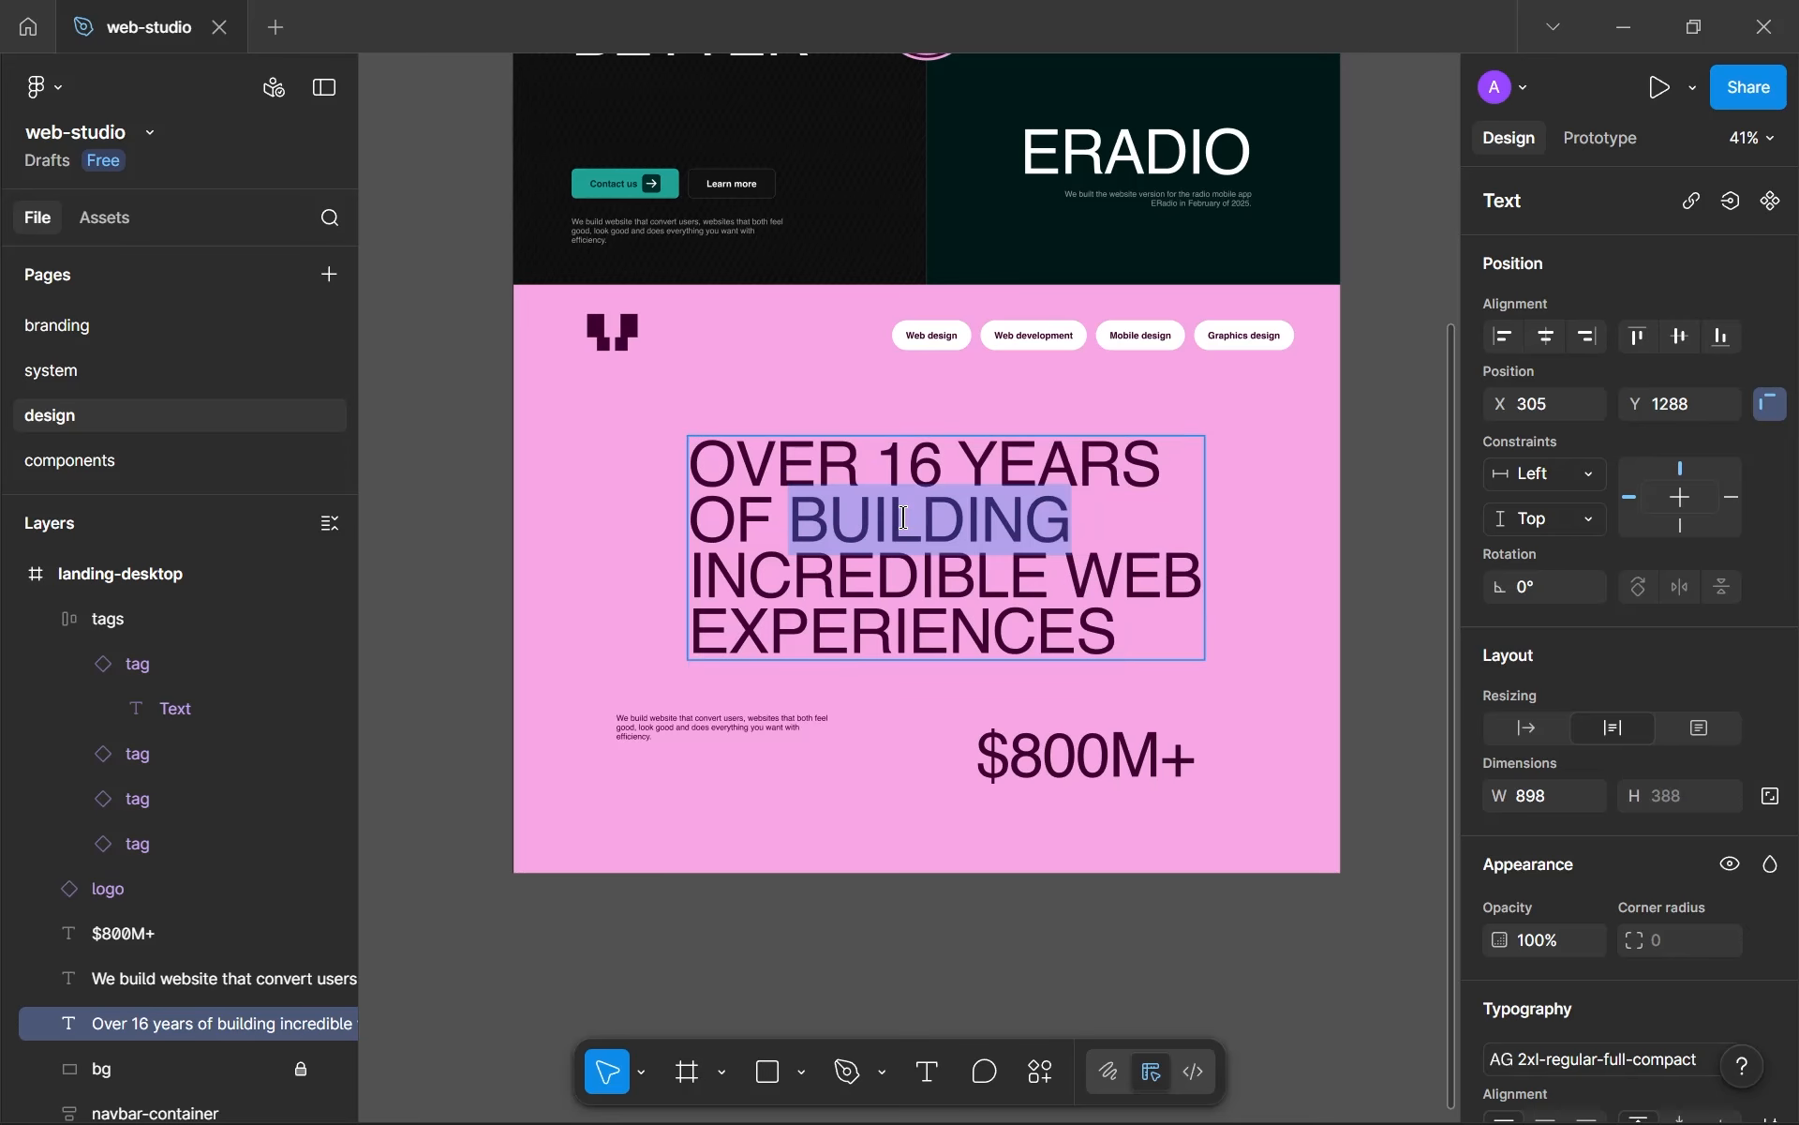
pyautogui.press('Escape')
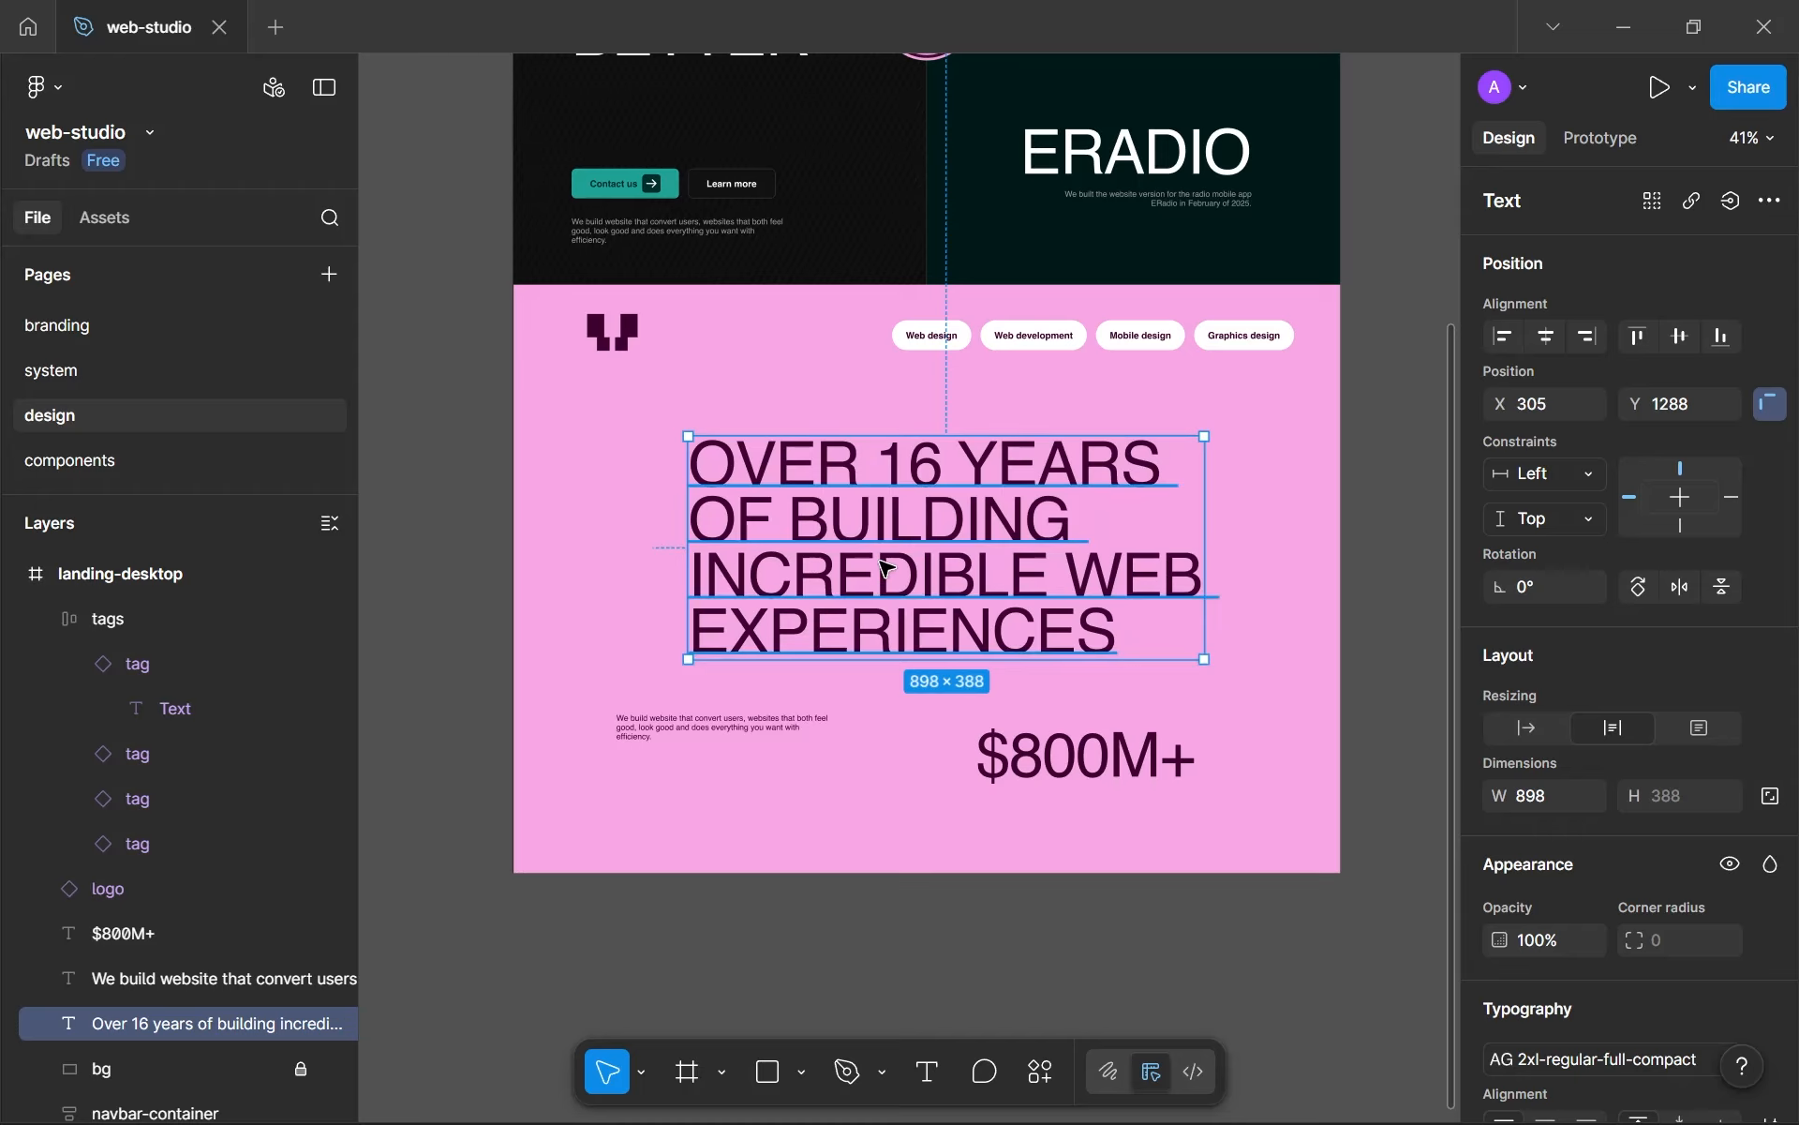
pyautogui.moveTo(848, 456); pyautogui.dragTo(842, 413)
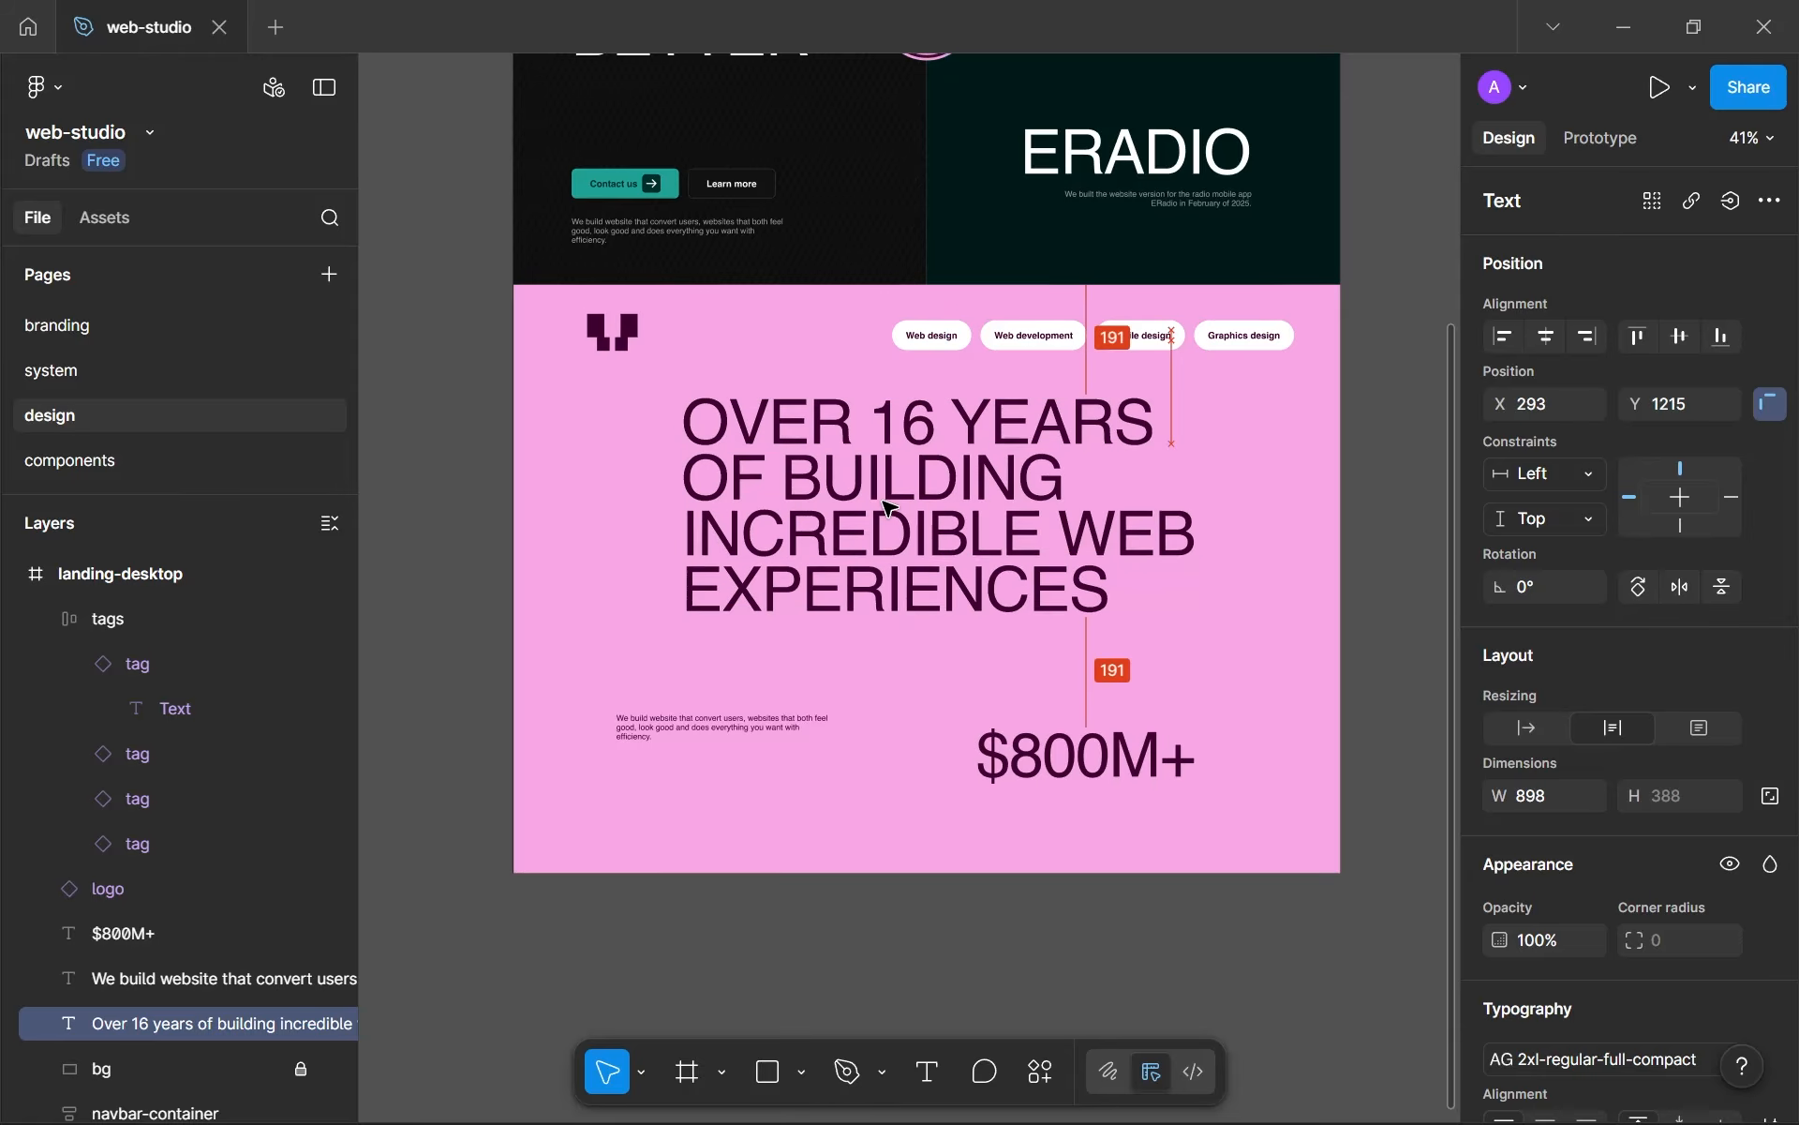
# - Add a separate auto-width text "building" in the heading's style below the heading, at about X 457, Y 1684
pyautogui.click(876, 675)
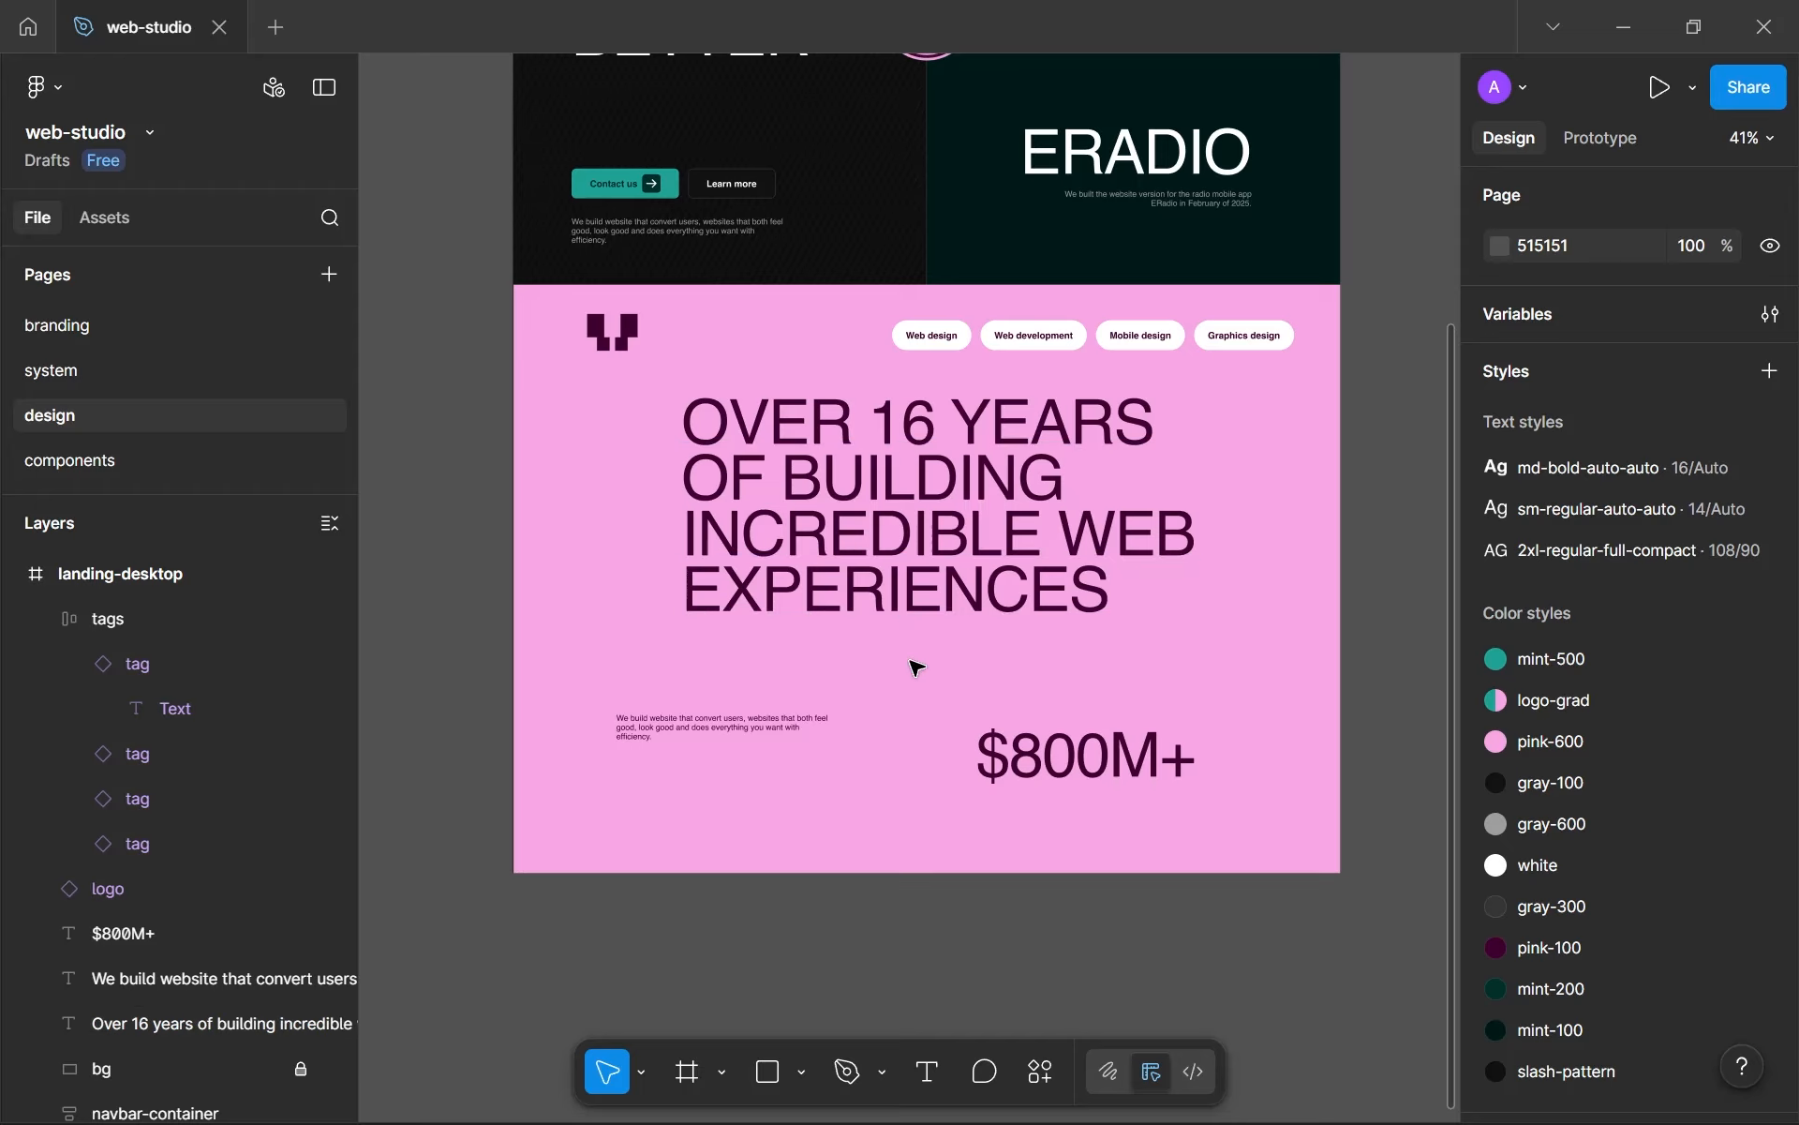
pyautogui.write('building')
pyautogui.scroll(2, 886, 520)
pyautogui.moveTo(1037, 439); pyautogui.dragTo(1140, 702)
pyautogui.click(1520, 733)
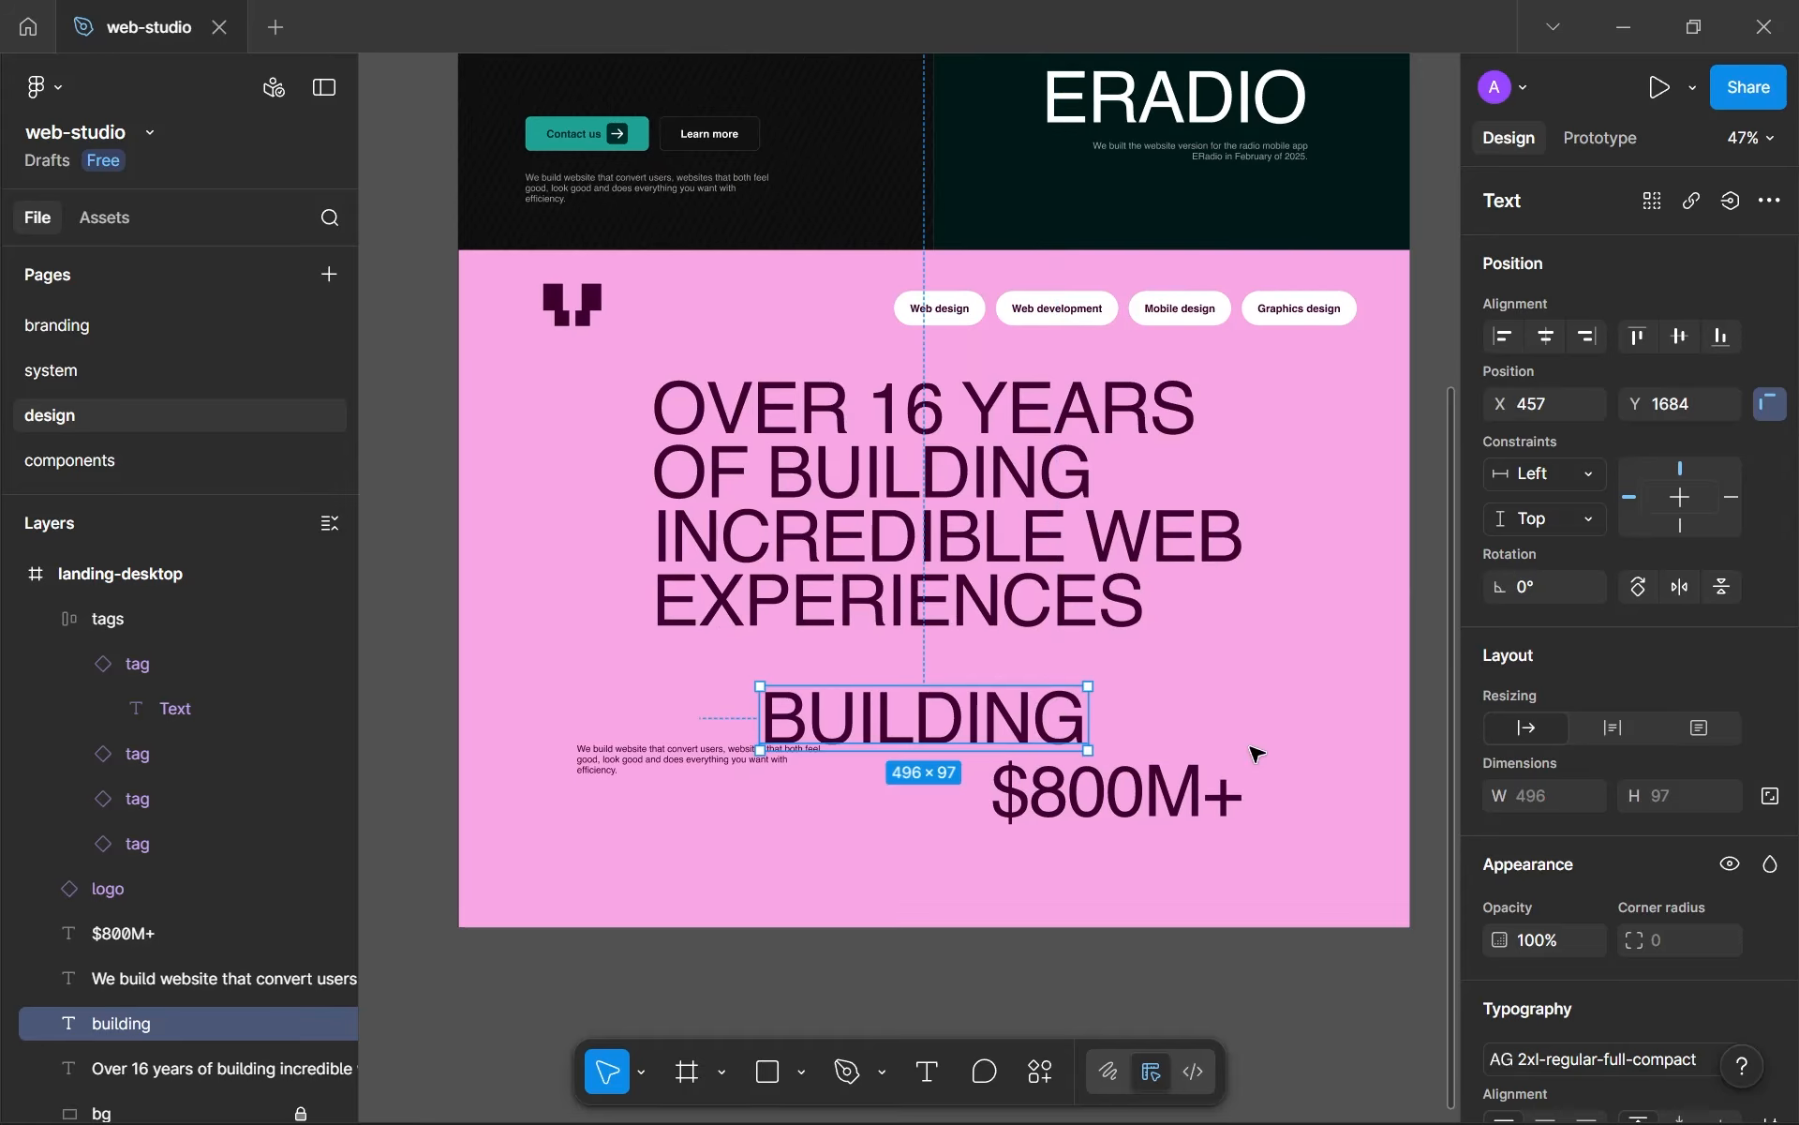
# - Wrap the "building" text in an auto layout frame with a gap of 0, placed at about X 495, Y 1653
pyautogui.scroll(5, 1031, 750)
pyautogui.hotkey('shift', 'a')
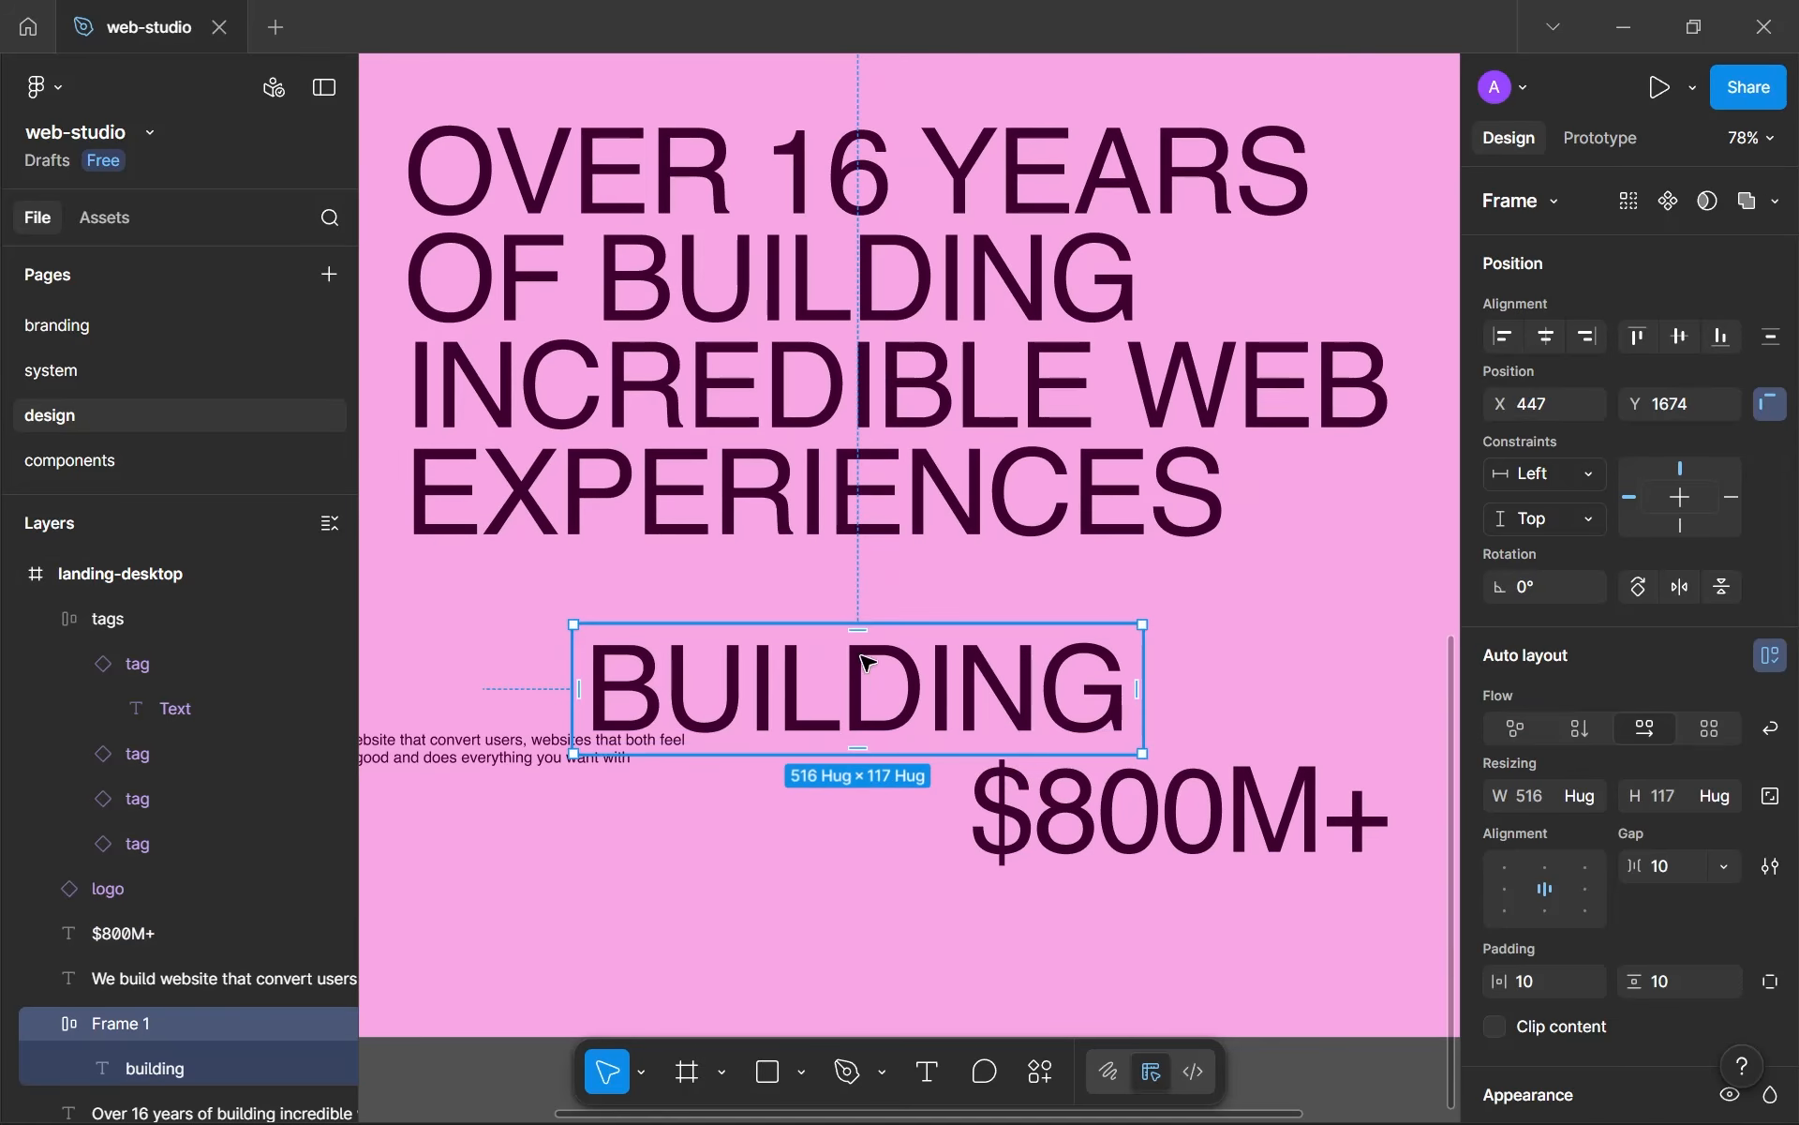
pyautogui.moveTo(867, 662); pyautogui.dragTo(920, 641)
pyautogui.click(1669, 879)
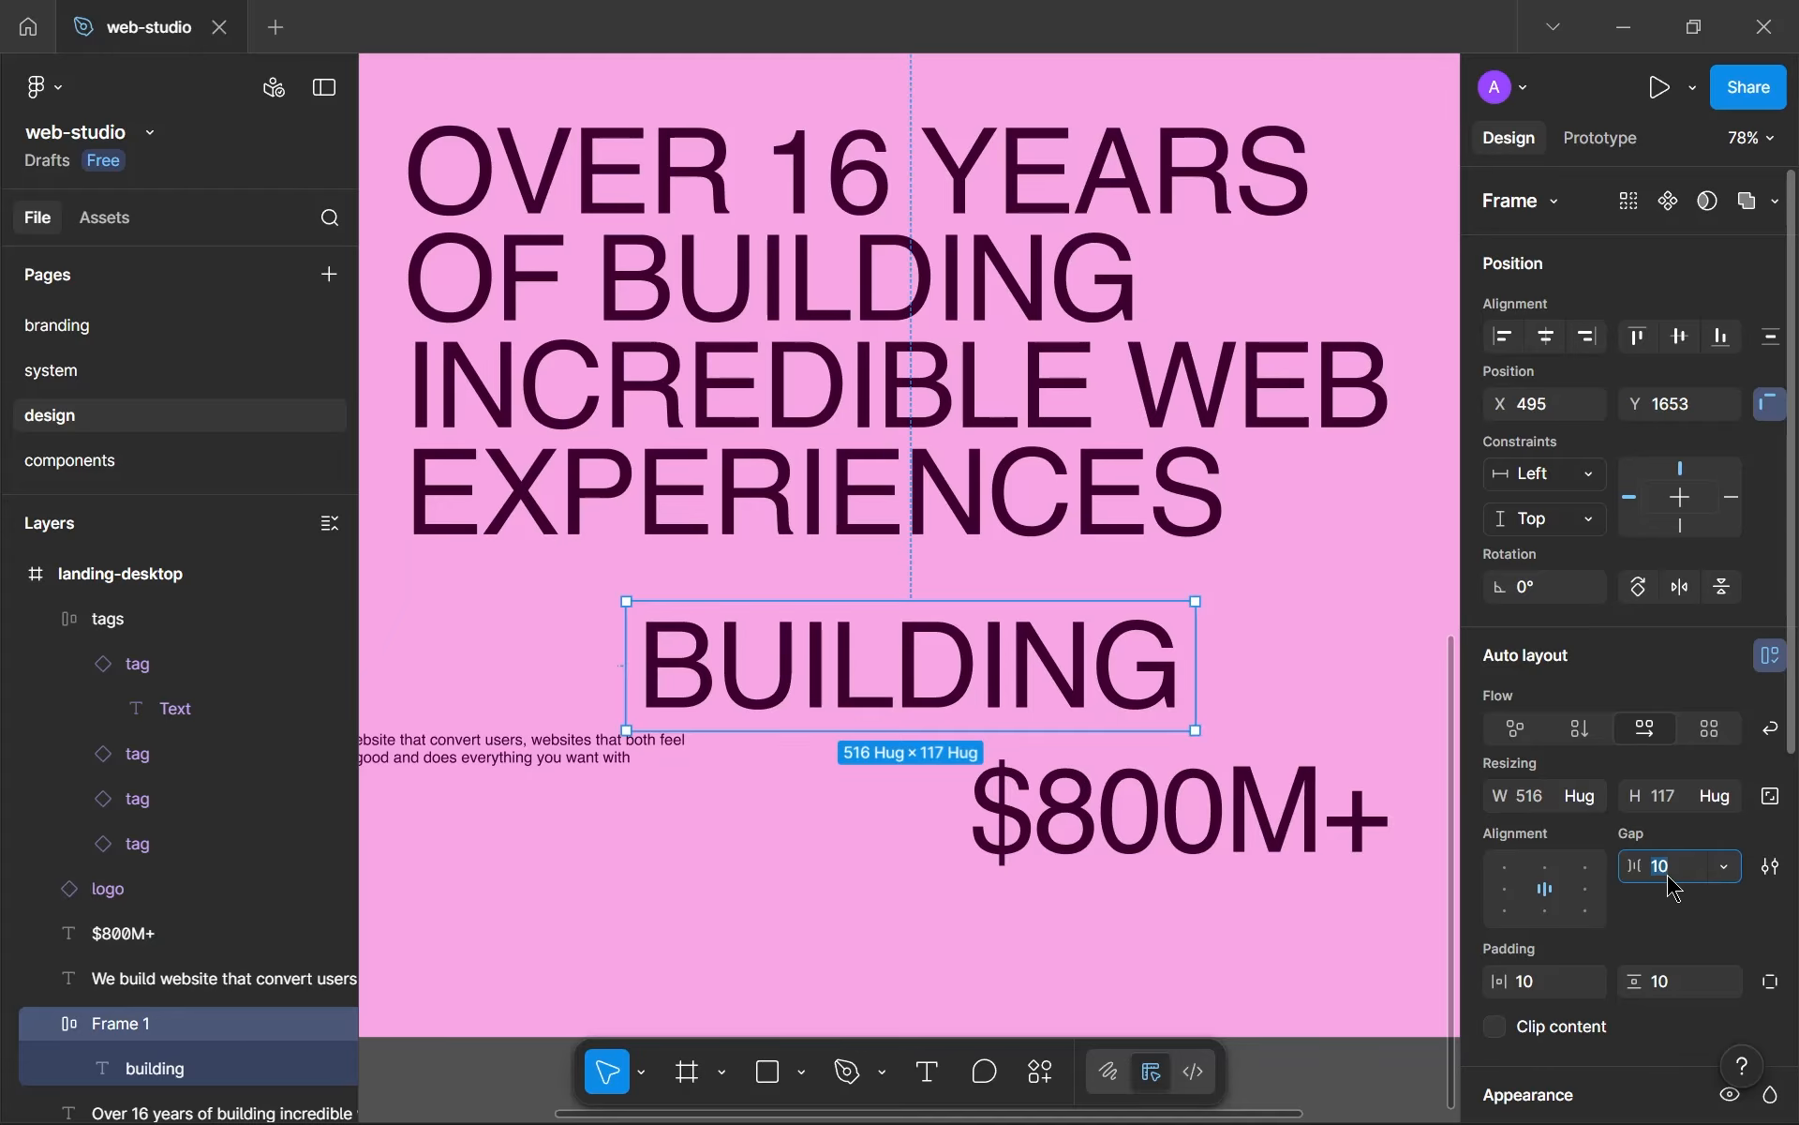
pyautogui.write('0')
# - Set the "building" frame's horizontal padding to 32 and vertical padding to 2
pyautogui.scroll(-3, 1675, 885)
pyautogui.click(1537, 701)
pyautogui.write('32')
pyautogui.click(1668, 702)
pyautogui.write('2')
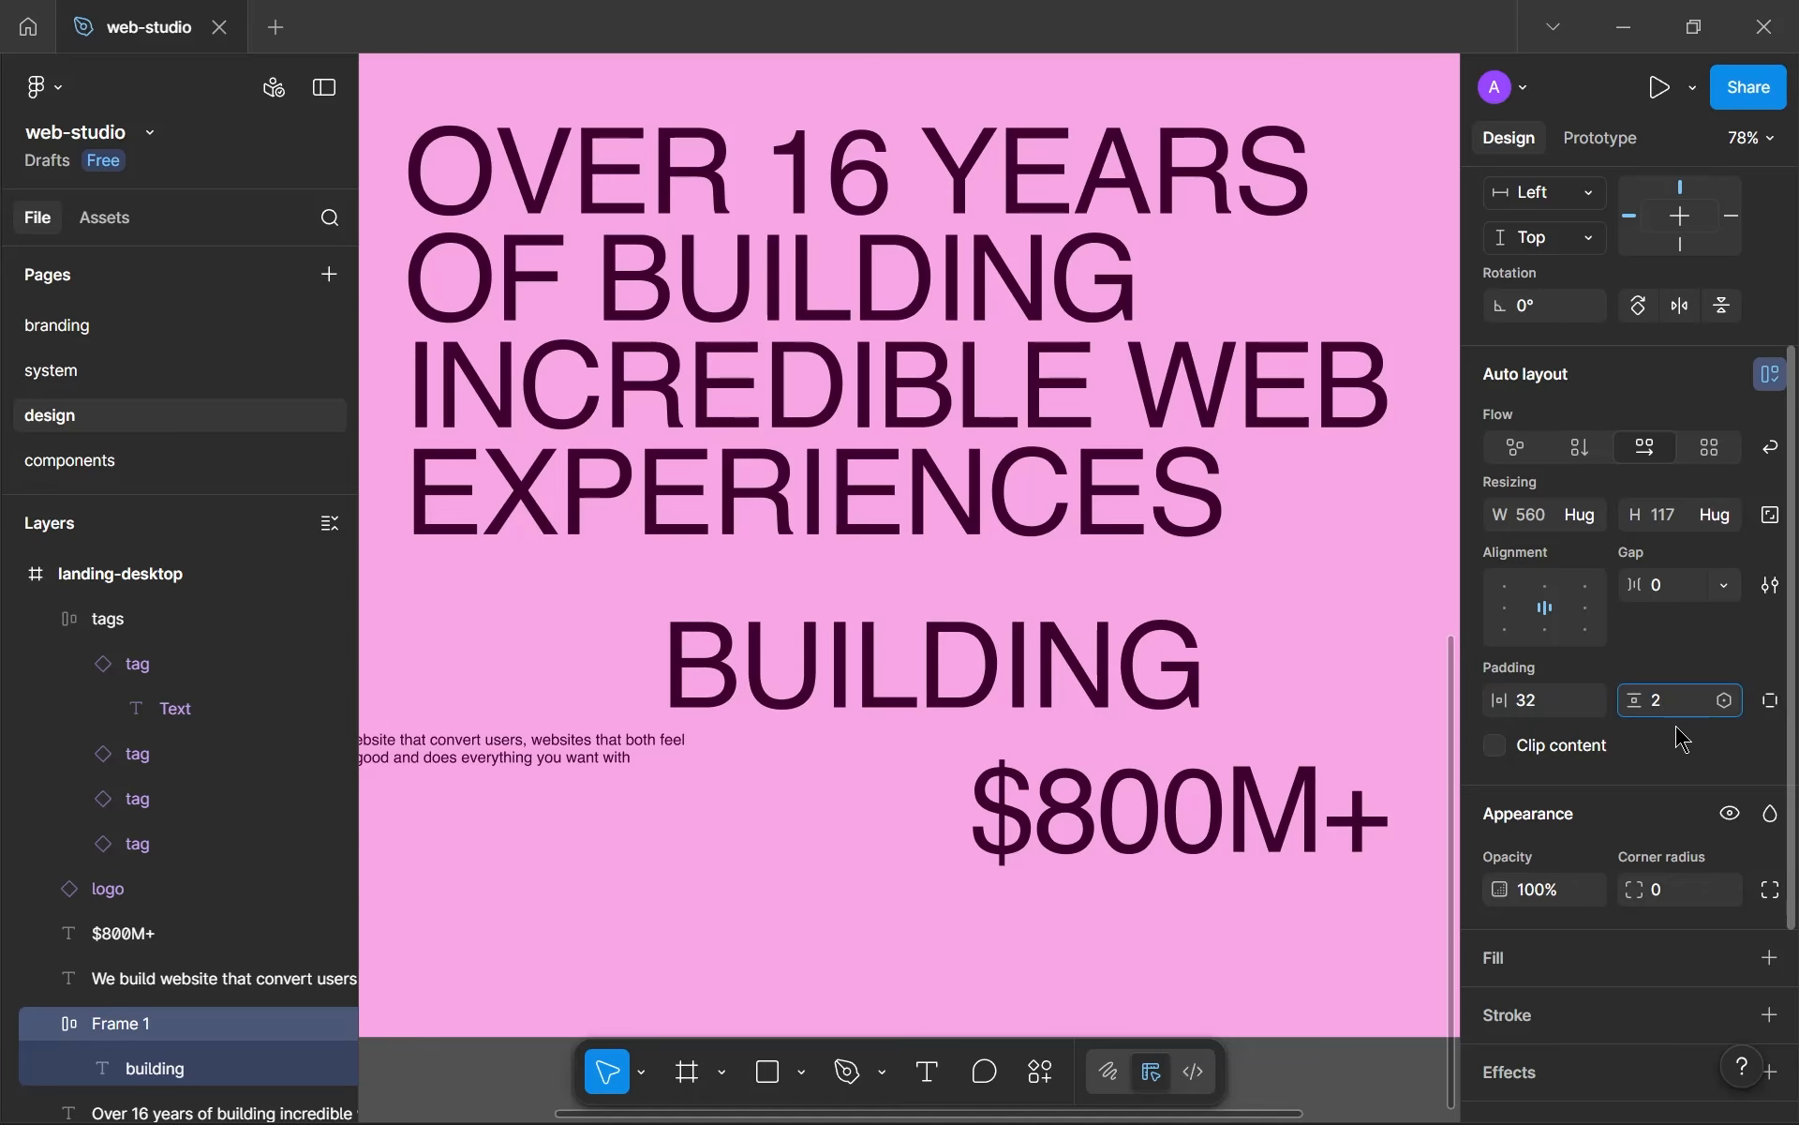
pyautogui.press('Return')
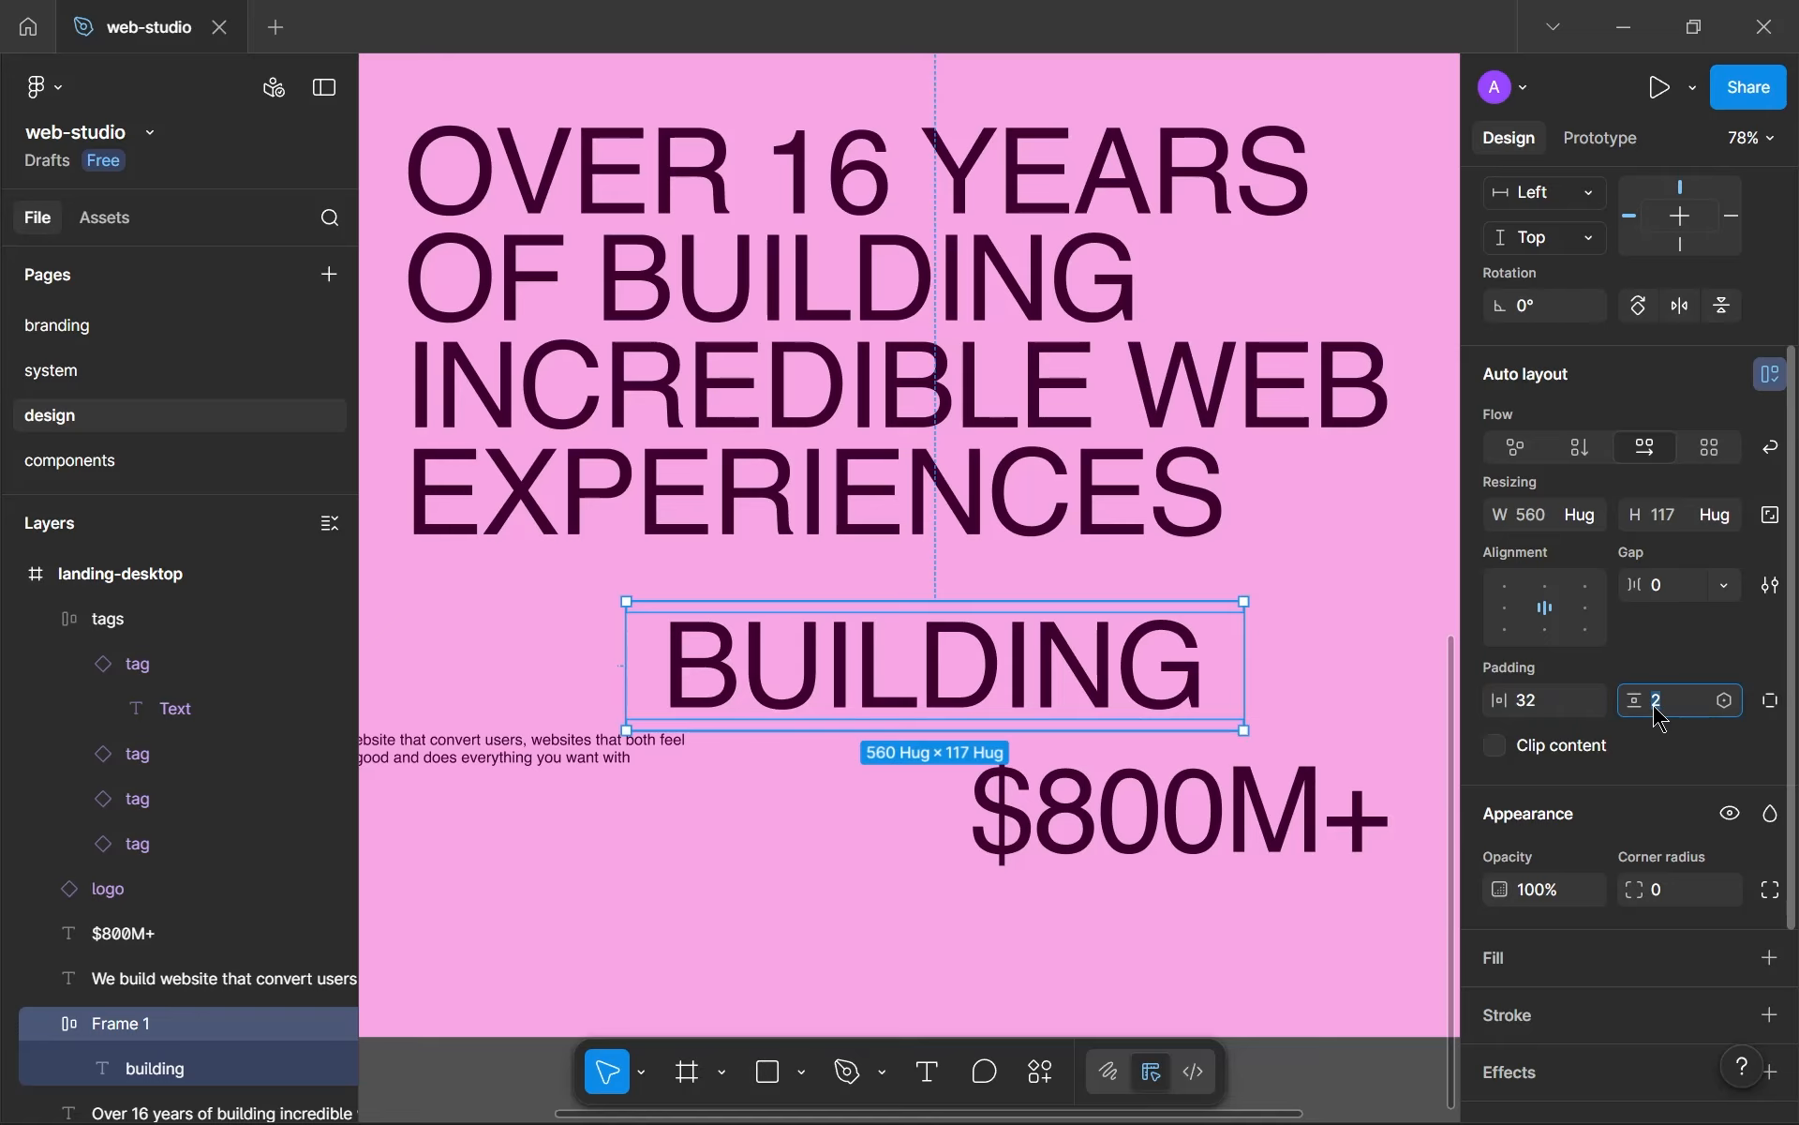
# - Set both the vertical and horizontal padding of the "building" frame to 8
pyautogui.write('8')
pyautogui.click(1570, 701)
pyautogui.write('8')
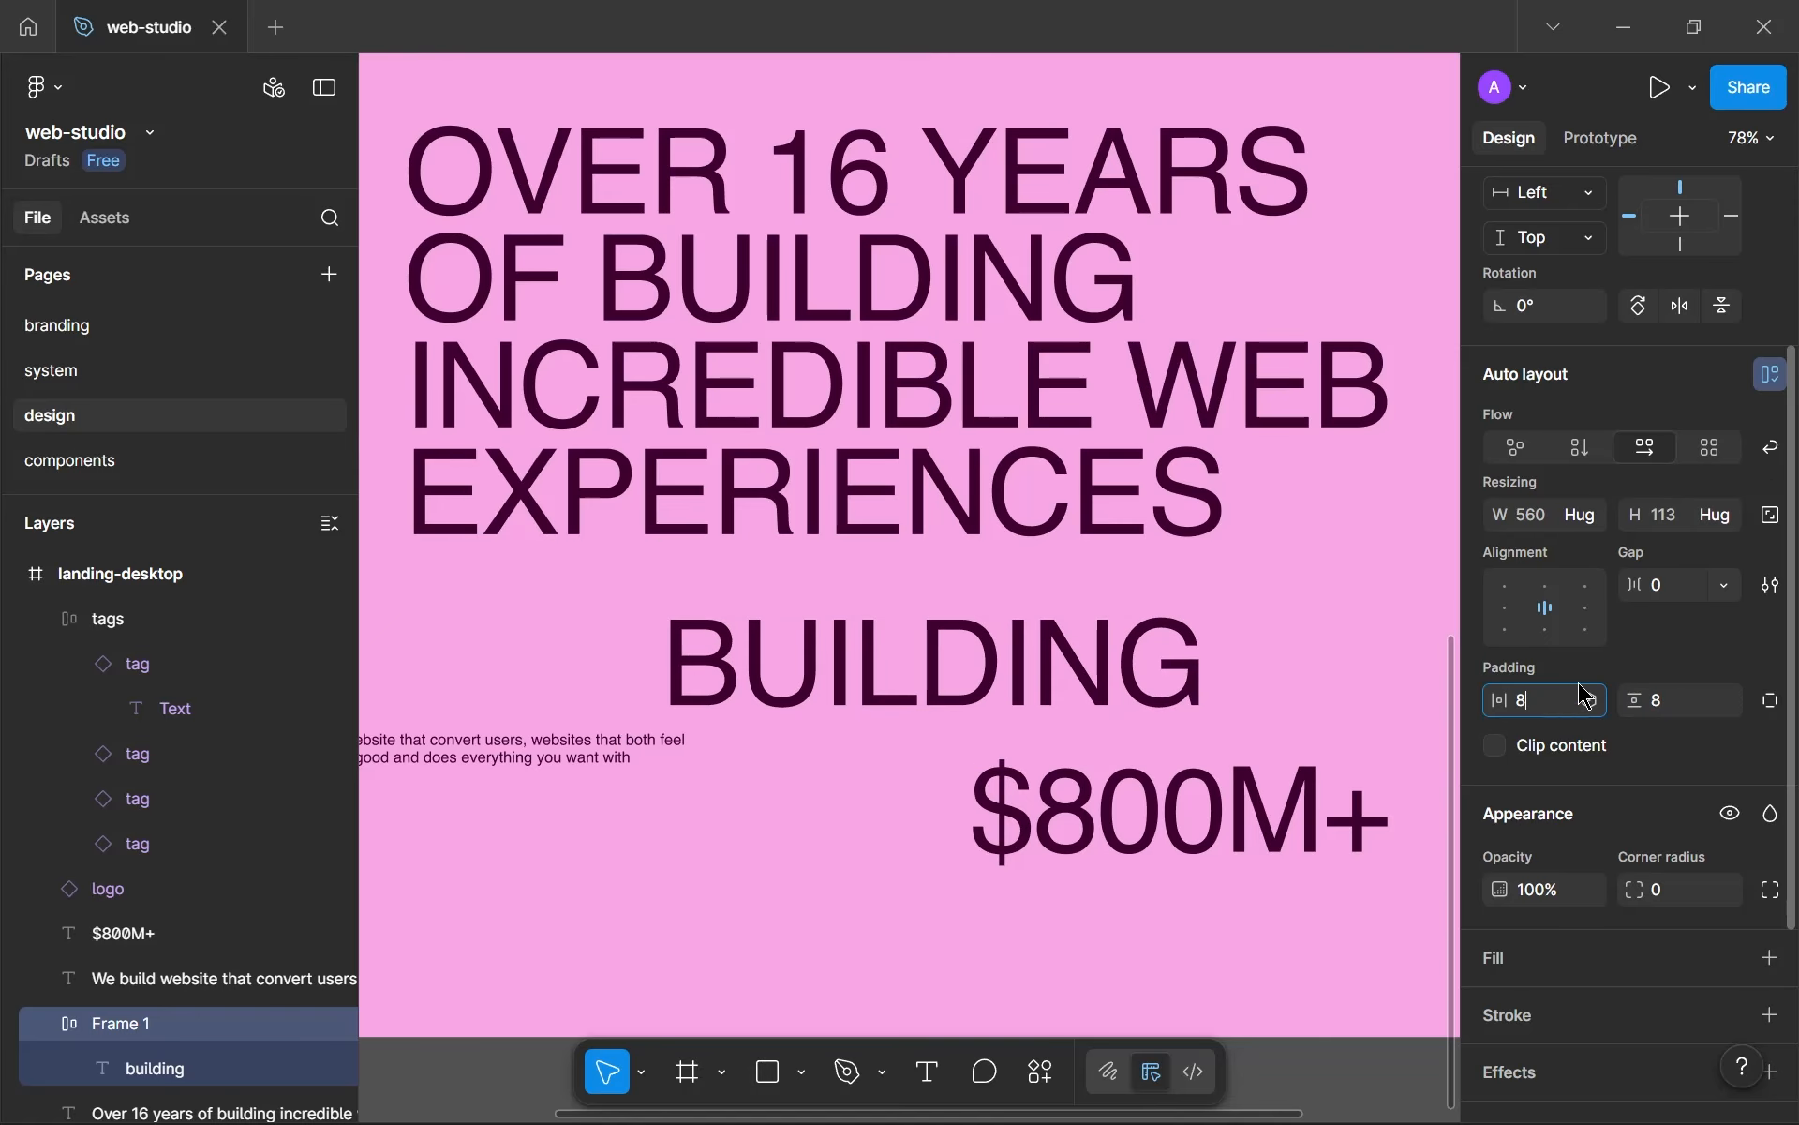
pyautogui.press('Return')
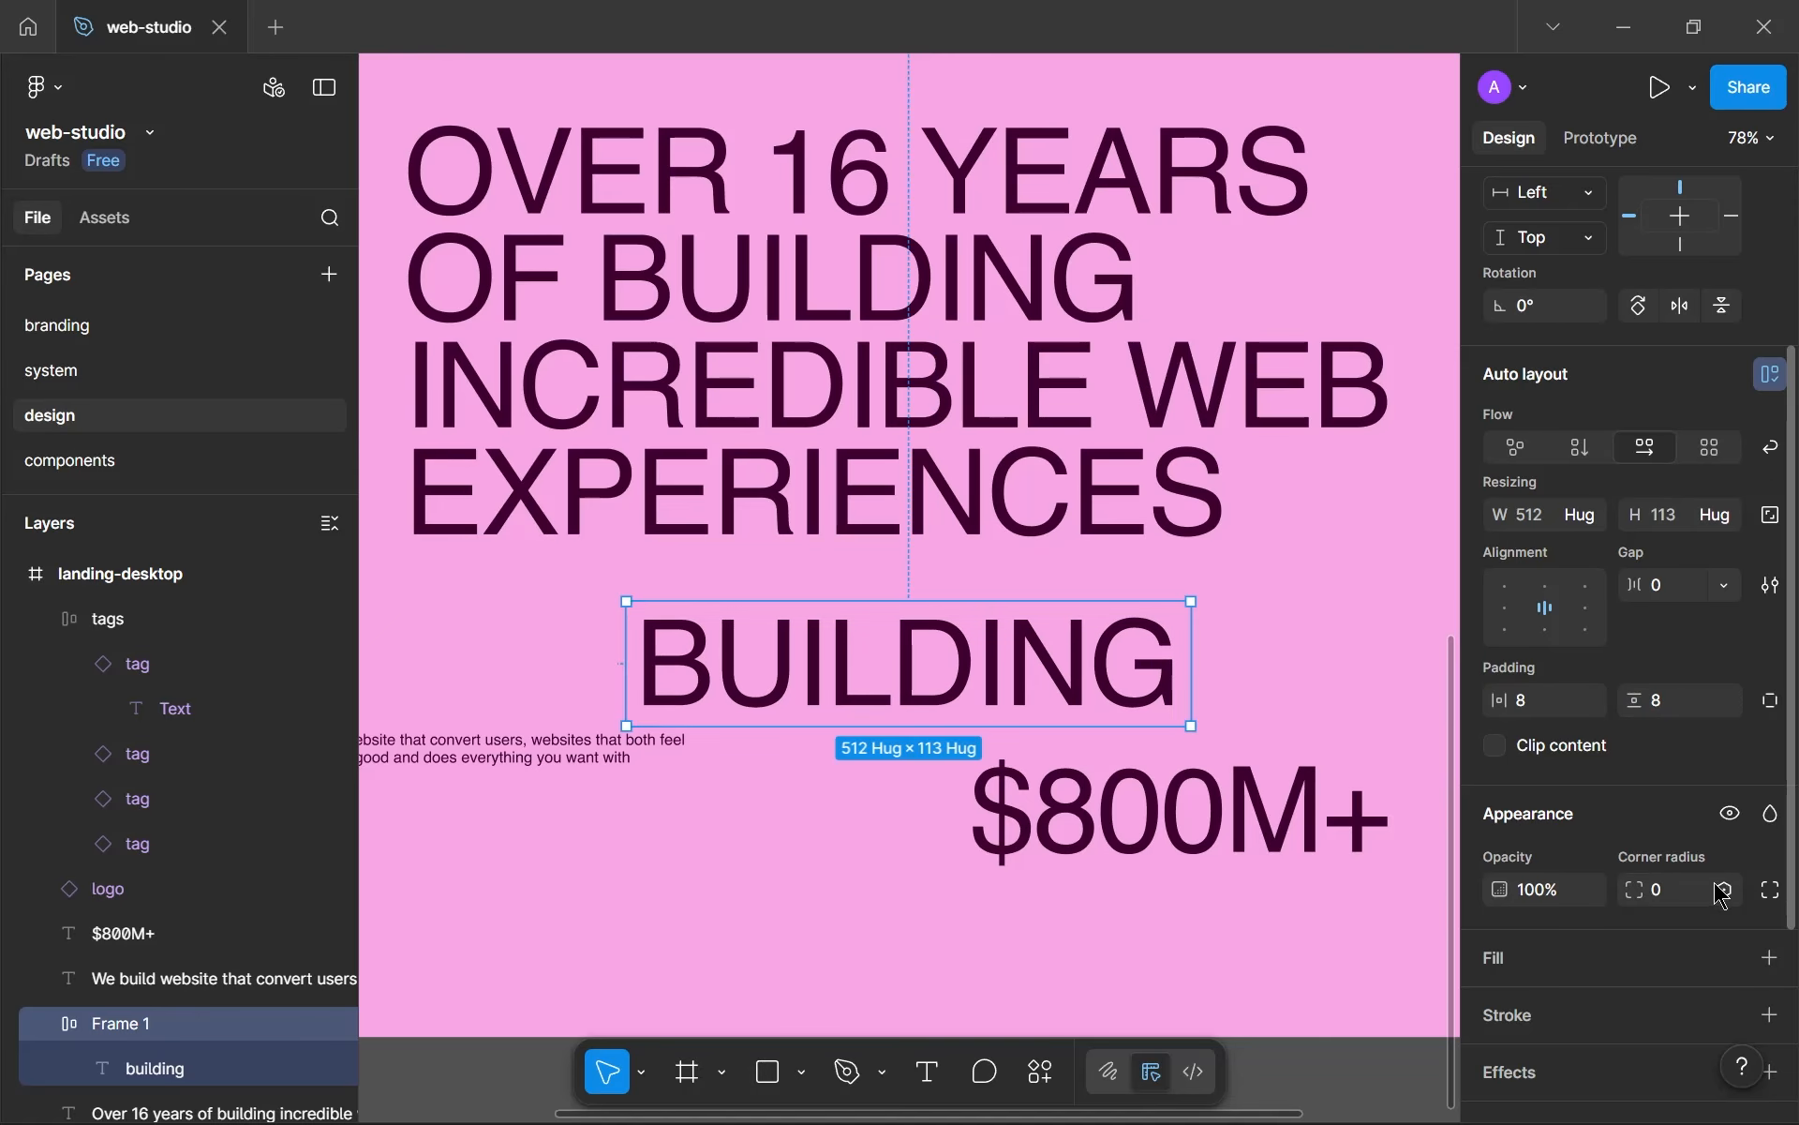
# - Set the "building" frame's corner radius to 9999 and fill it with the mint-500 colour style
pyautogui.click(1727, 898)
pyautogui.click(1602, 750)
pyautogui.scroll(-3, 1629, 760)
pyautogui.click(1731, 677)
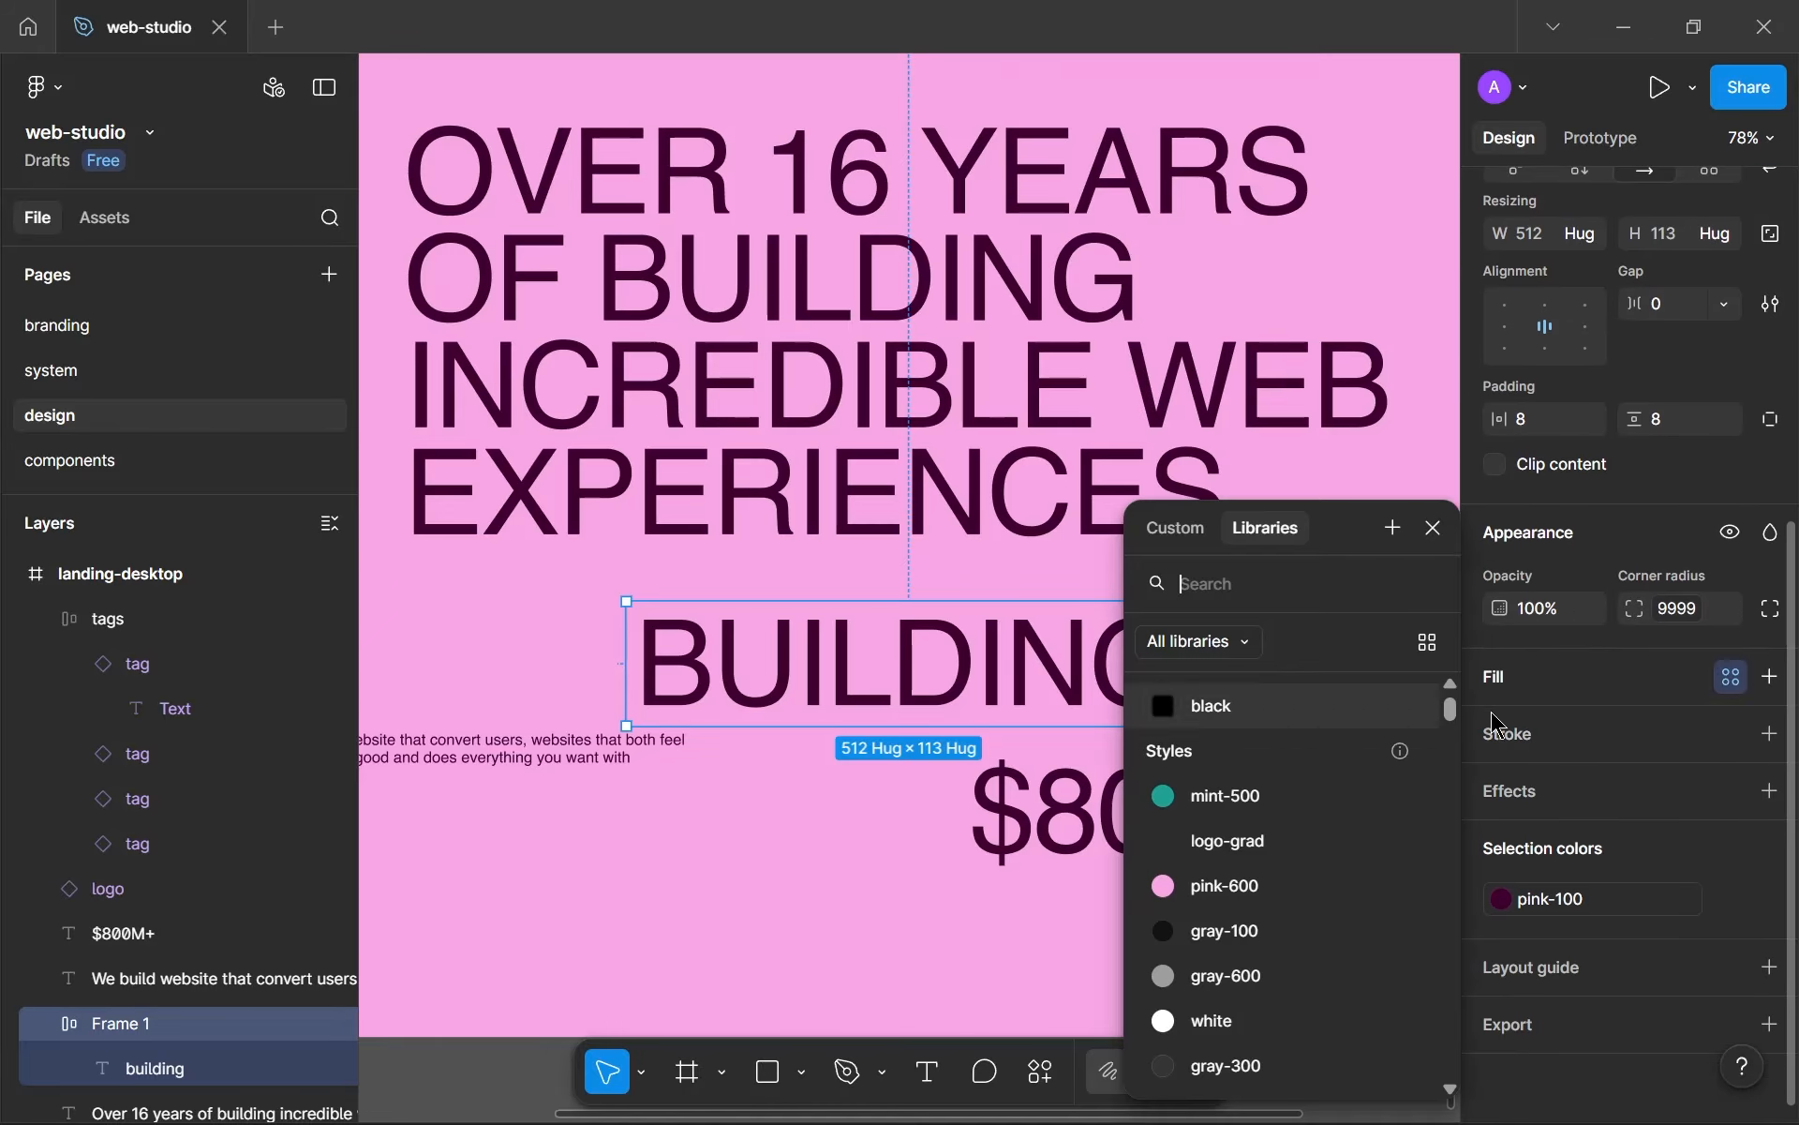
pyautogui.click(1225, 796)
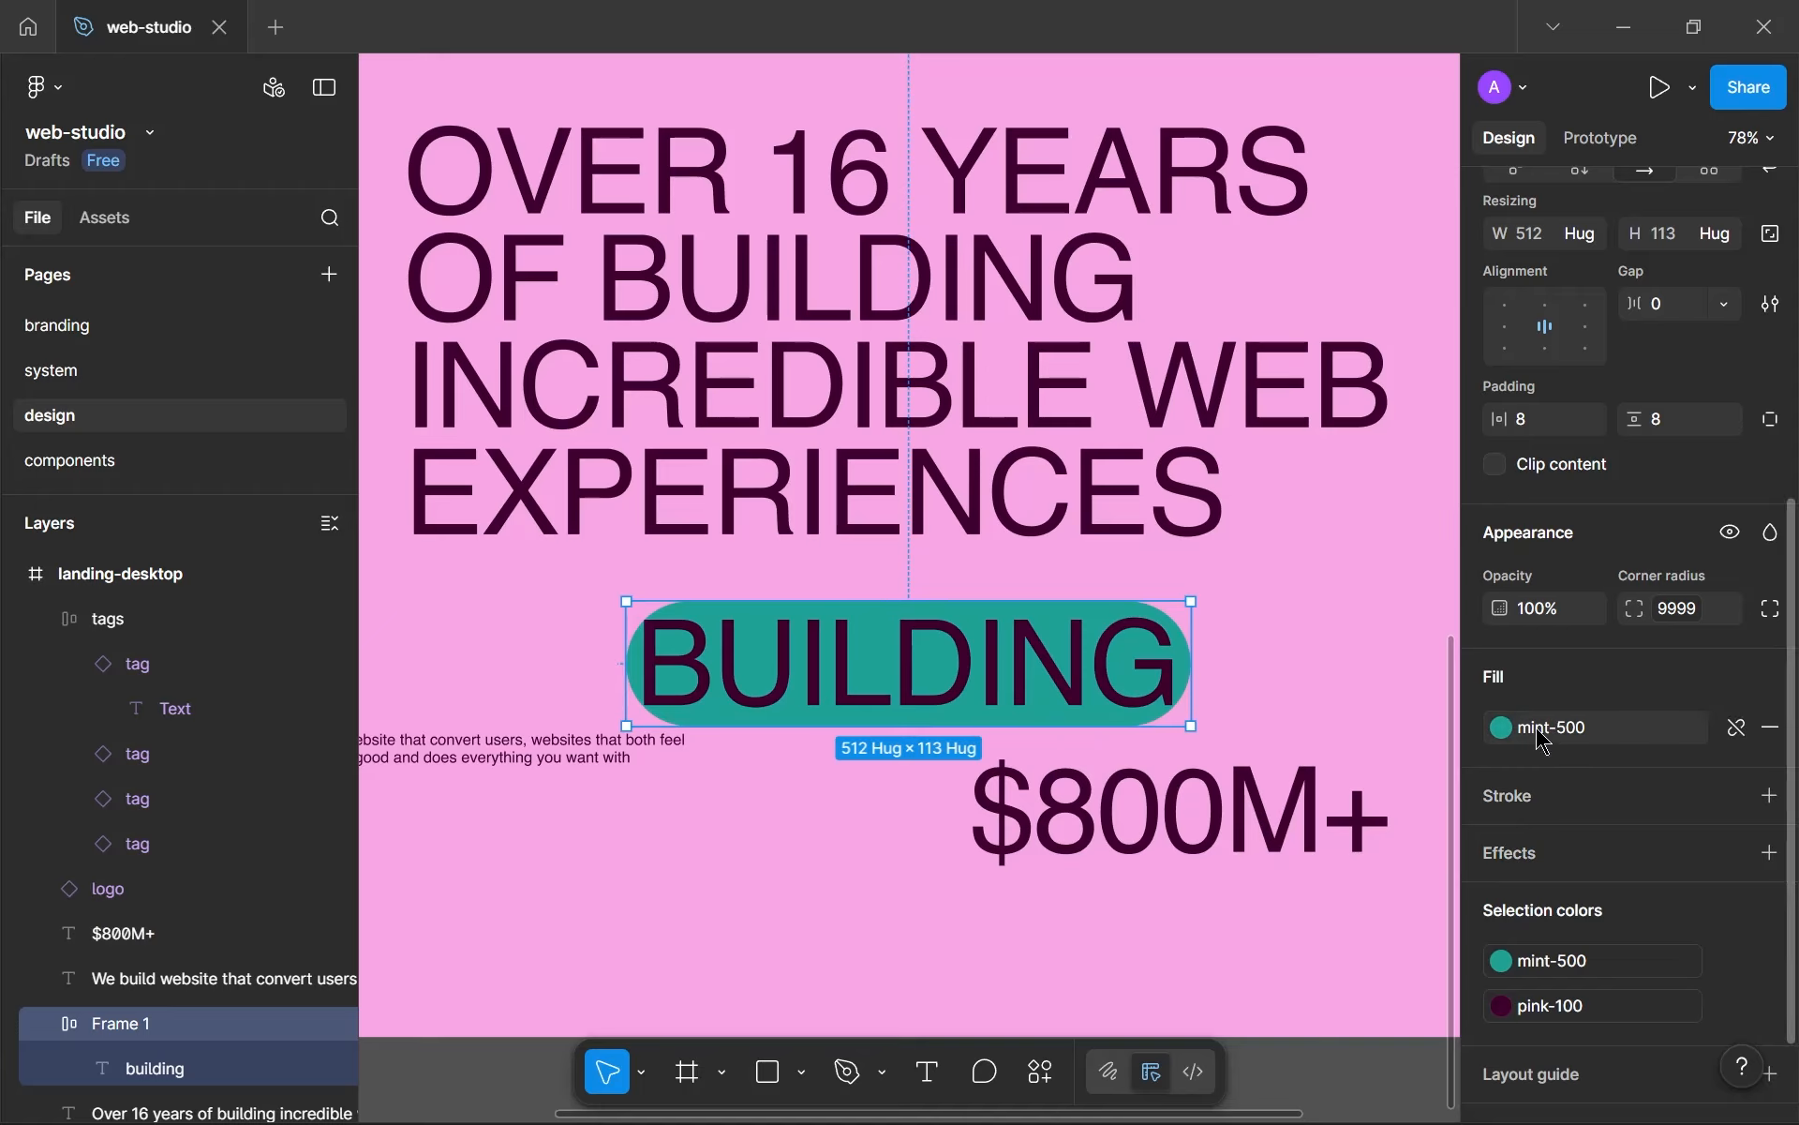
# - Change the "building" text colour from the pink-100 style to the white style
pyautogui.click(1499, 1006)
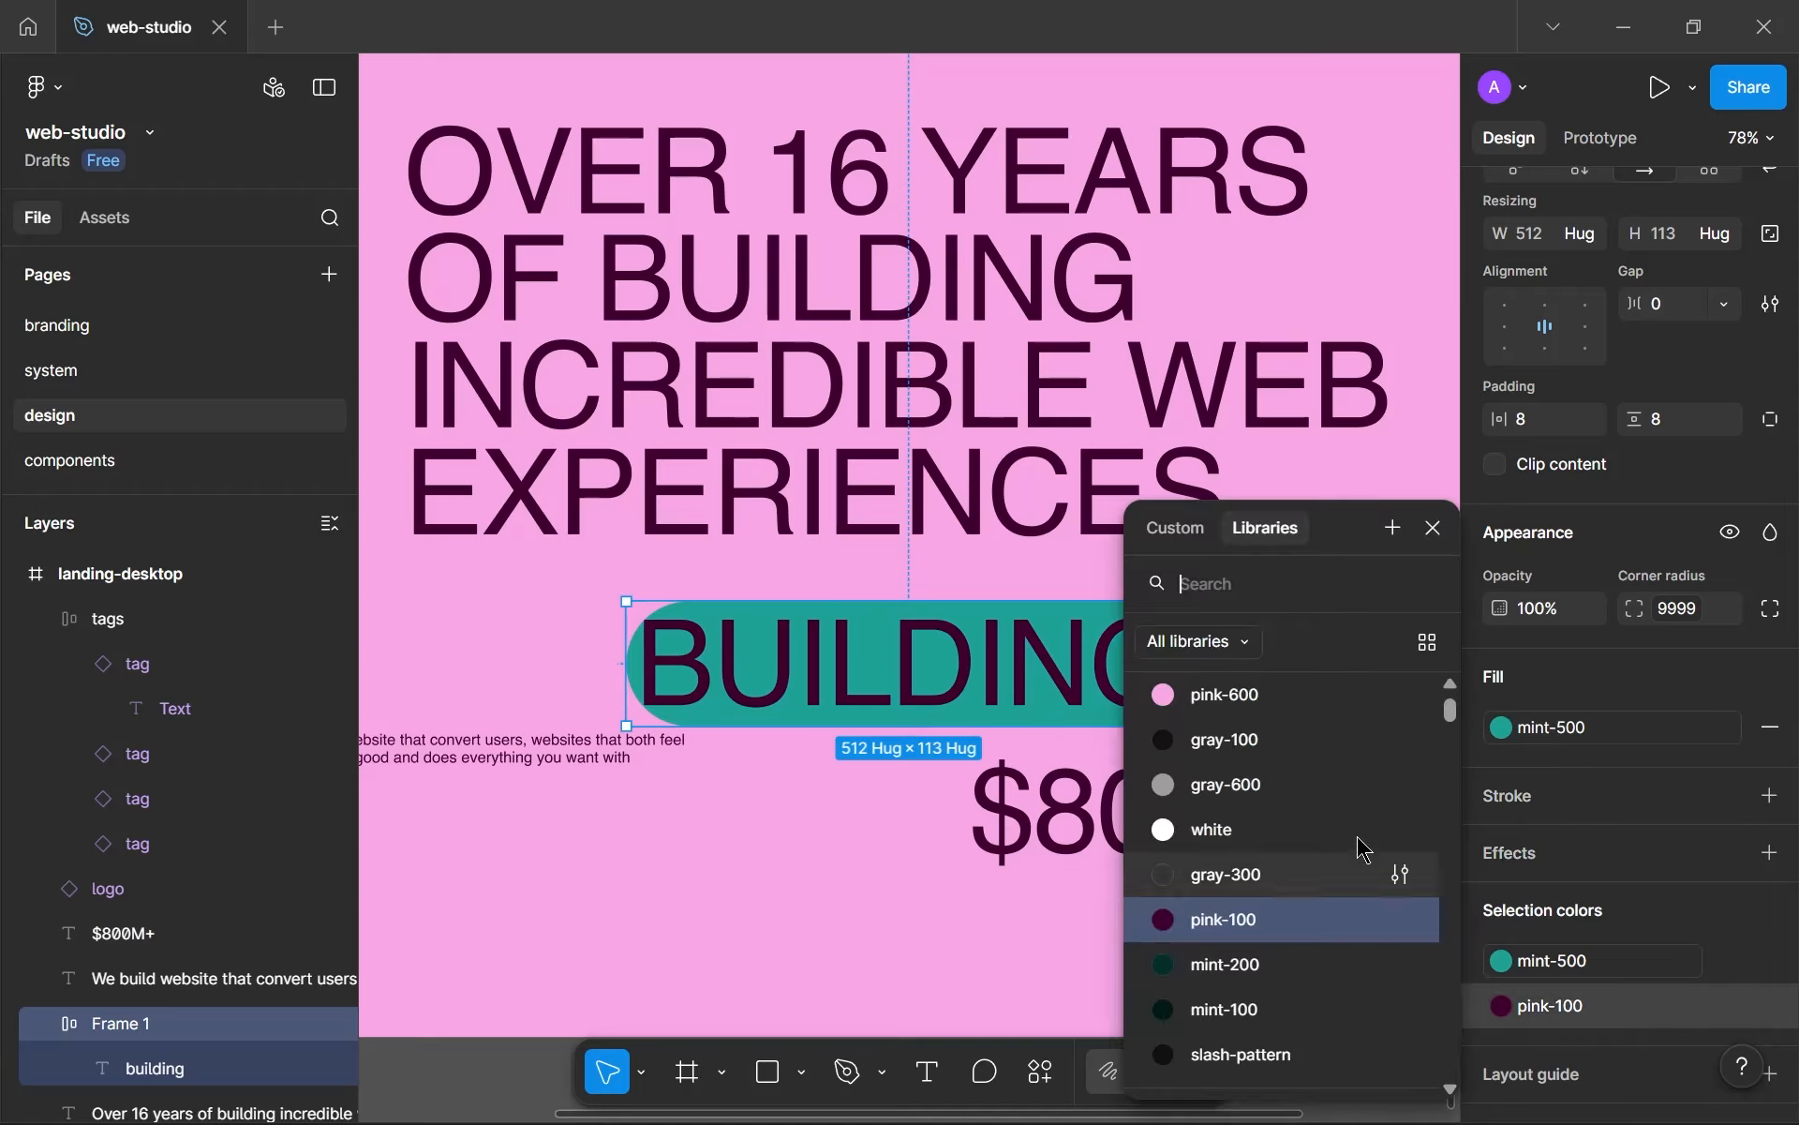
pyautogui.scroll(10, 740, 630)
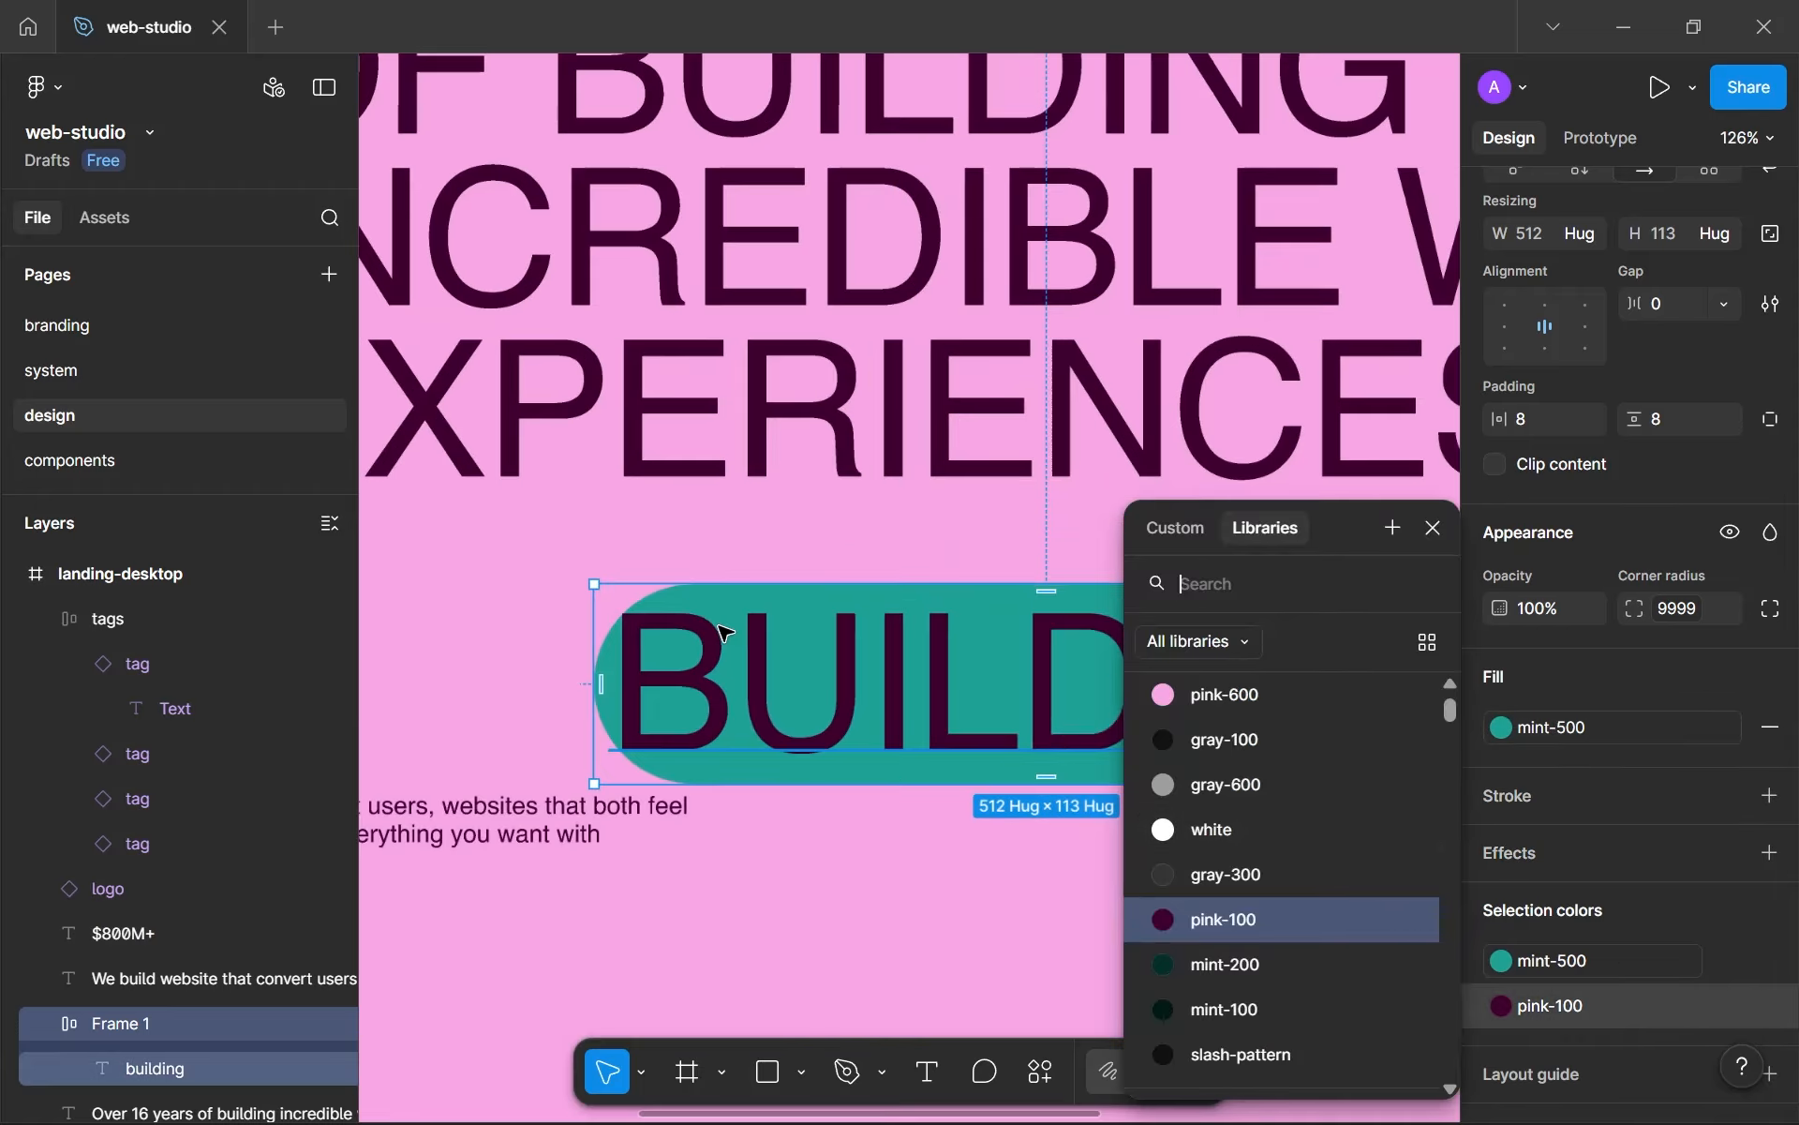
pyautogui.scroll(-4, 747, 626)
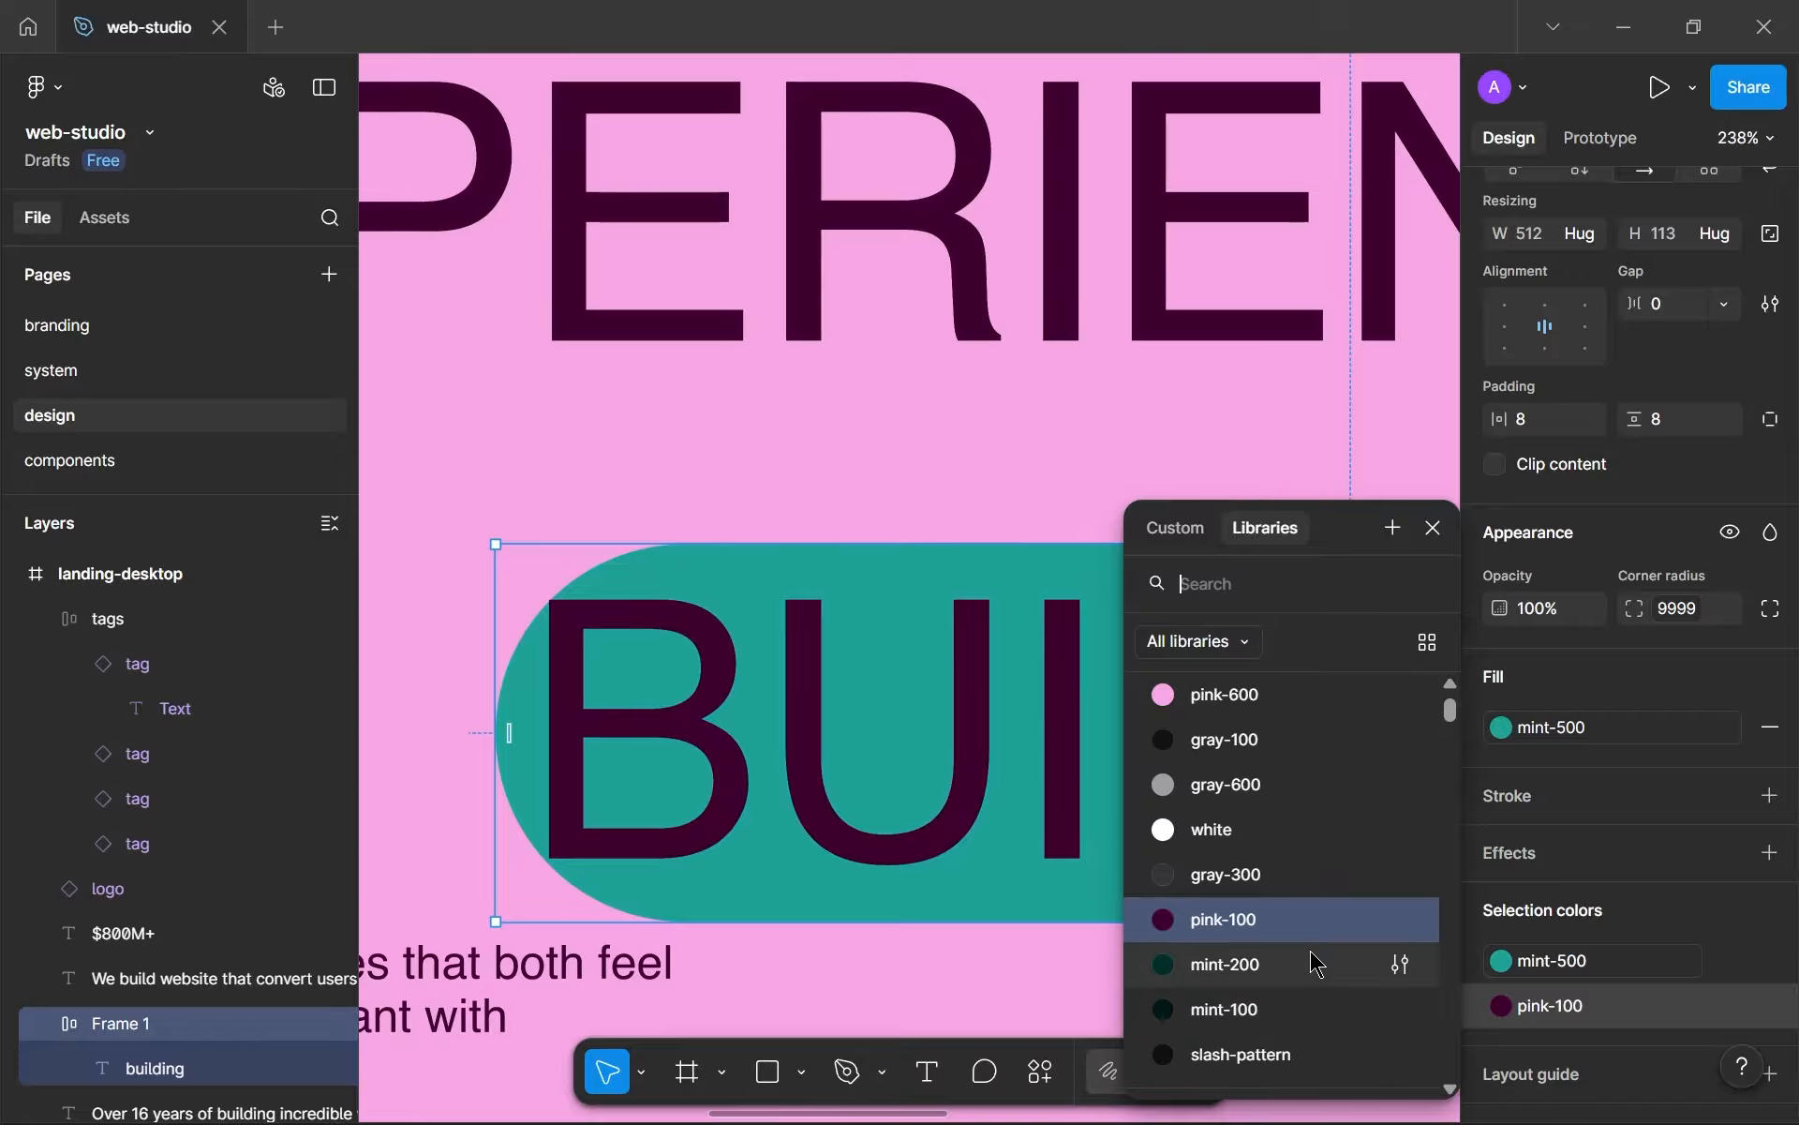
pyautogui.click(1291, 829)
# - Set both the horizontal and vertical padding of the "building" pill to 16
pyautogui.scroll(-5, 1041, 526)
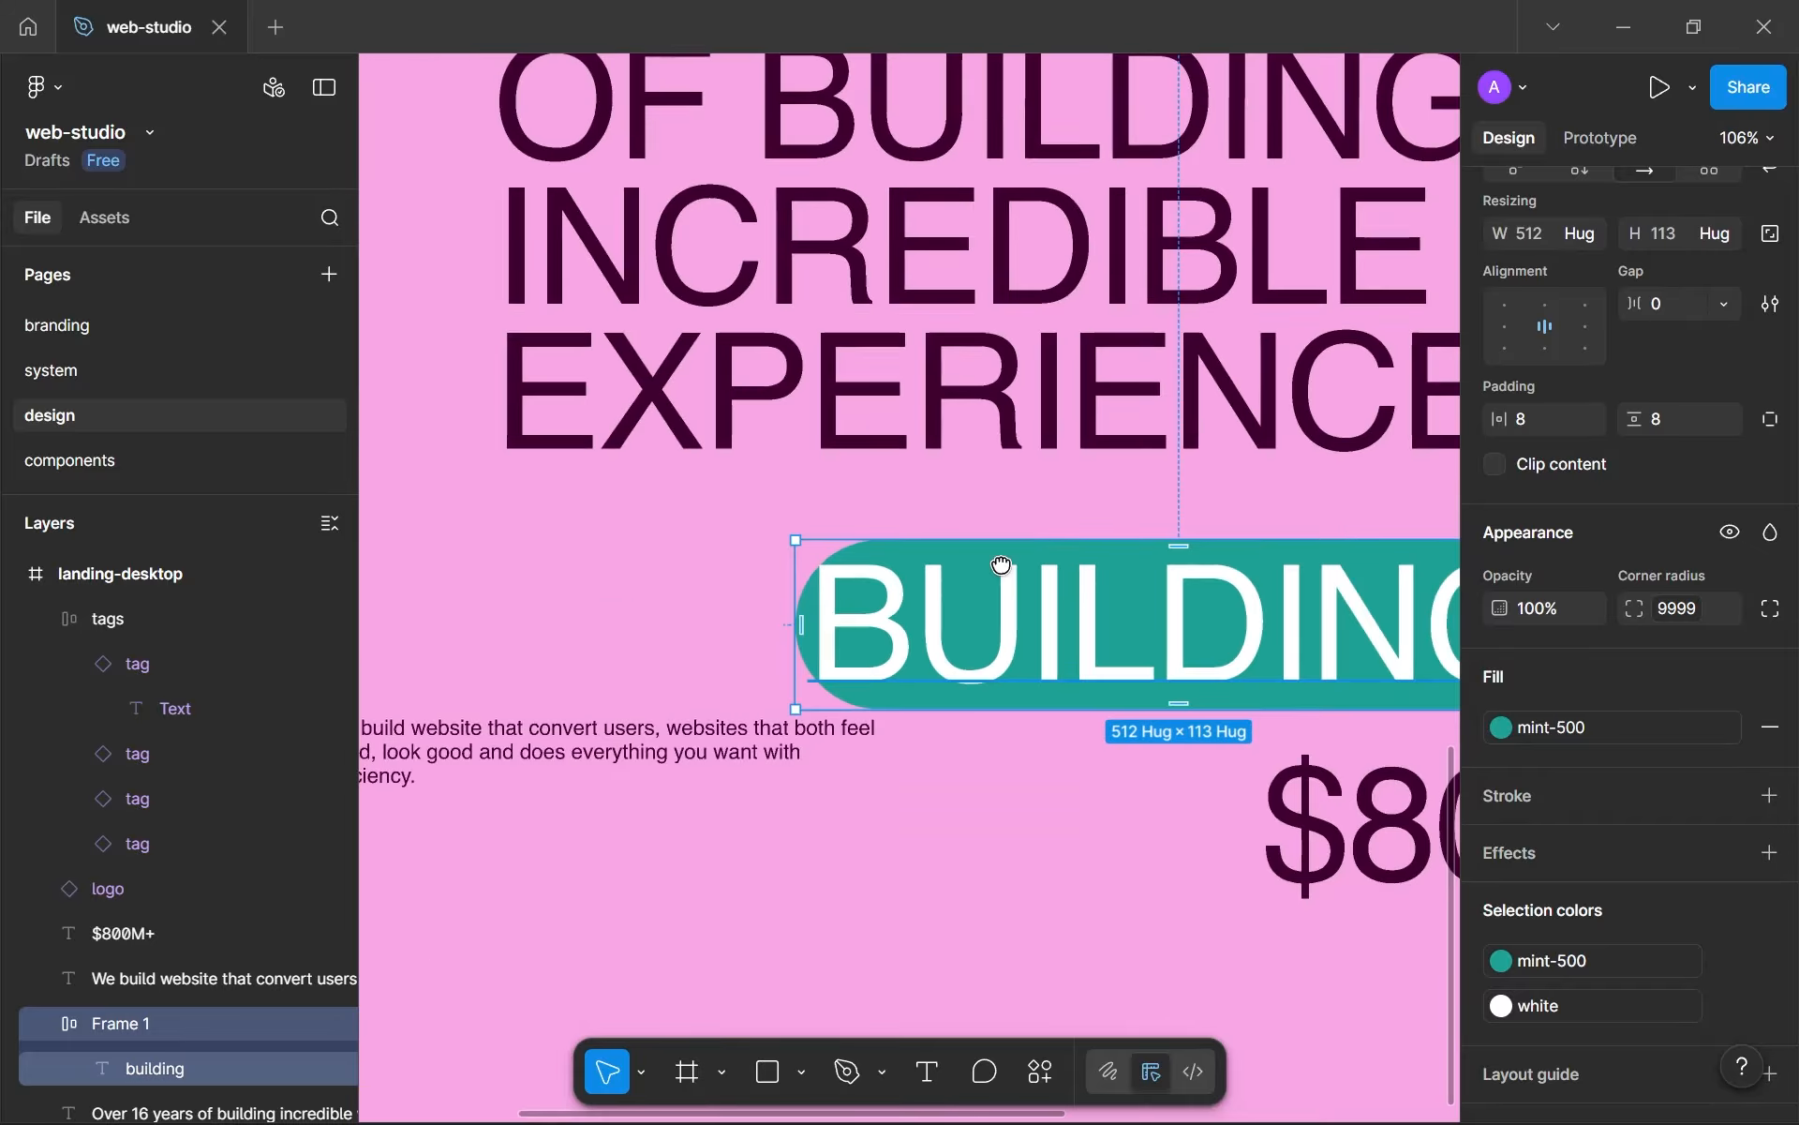
pyautogui.scroll(5, 919, 600)
pyautogui.scroll(7, 655, 683)
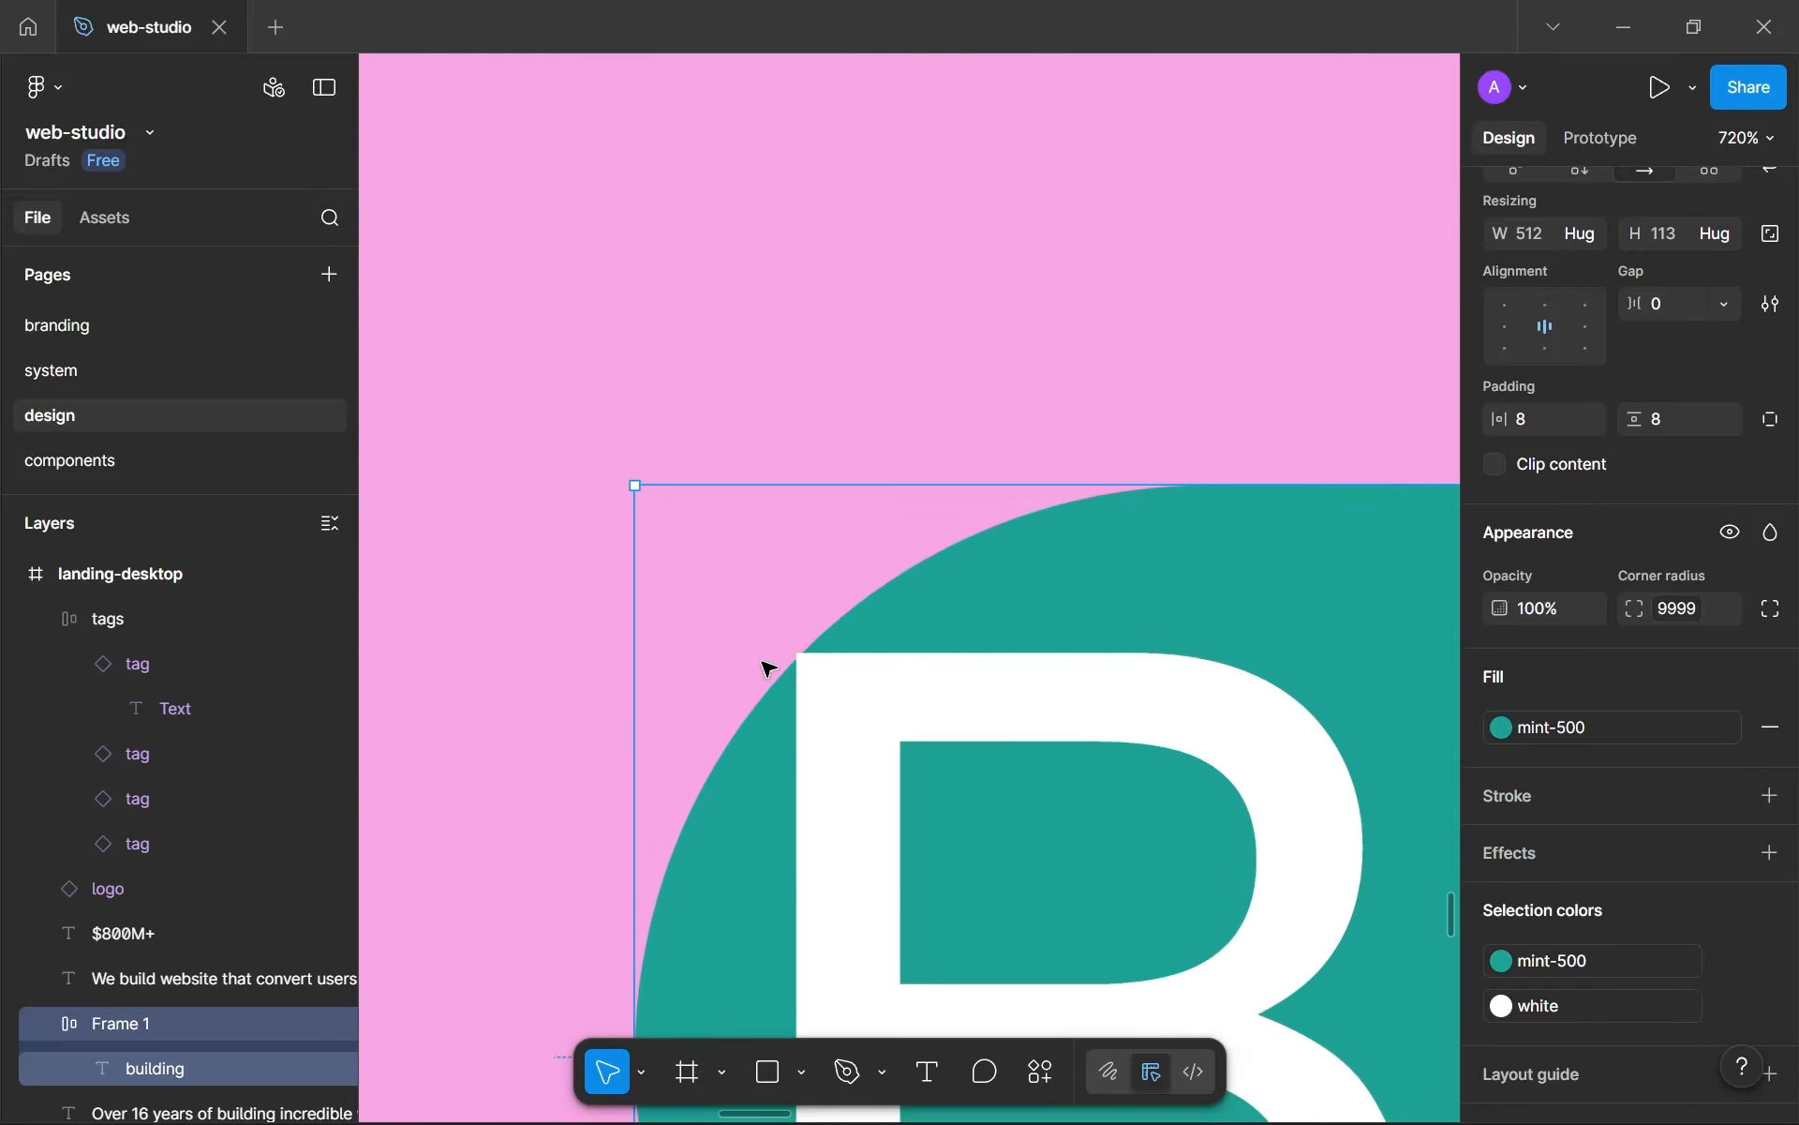
pyautogui.scroll(3, 825, 661)
pyautogui.scroll(-12, 867, 623)
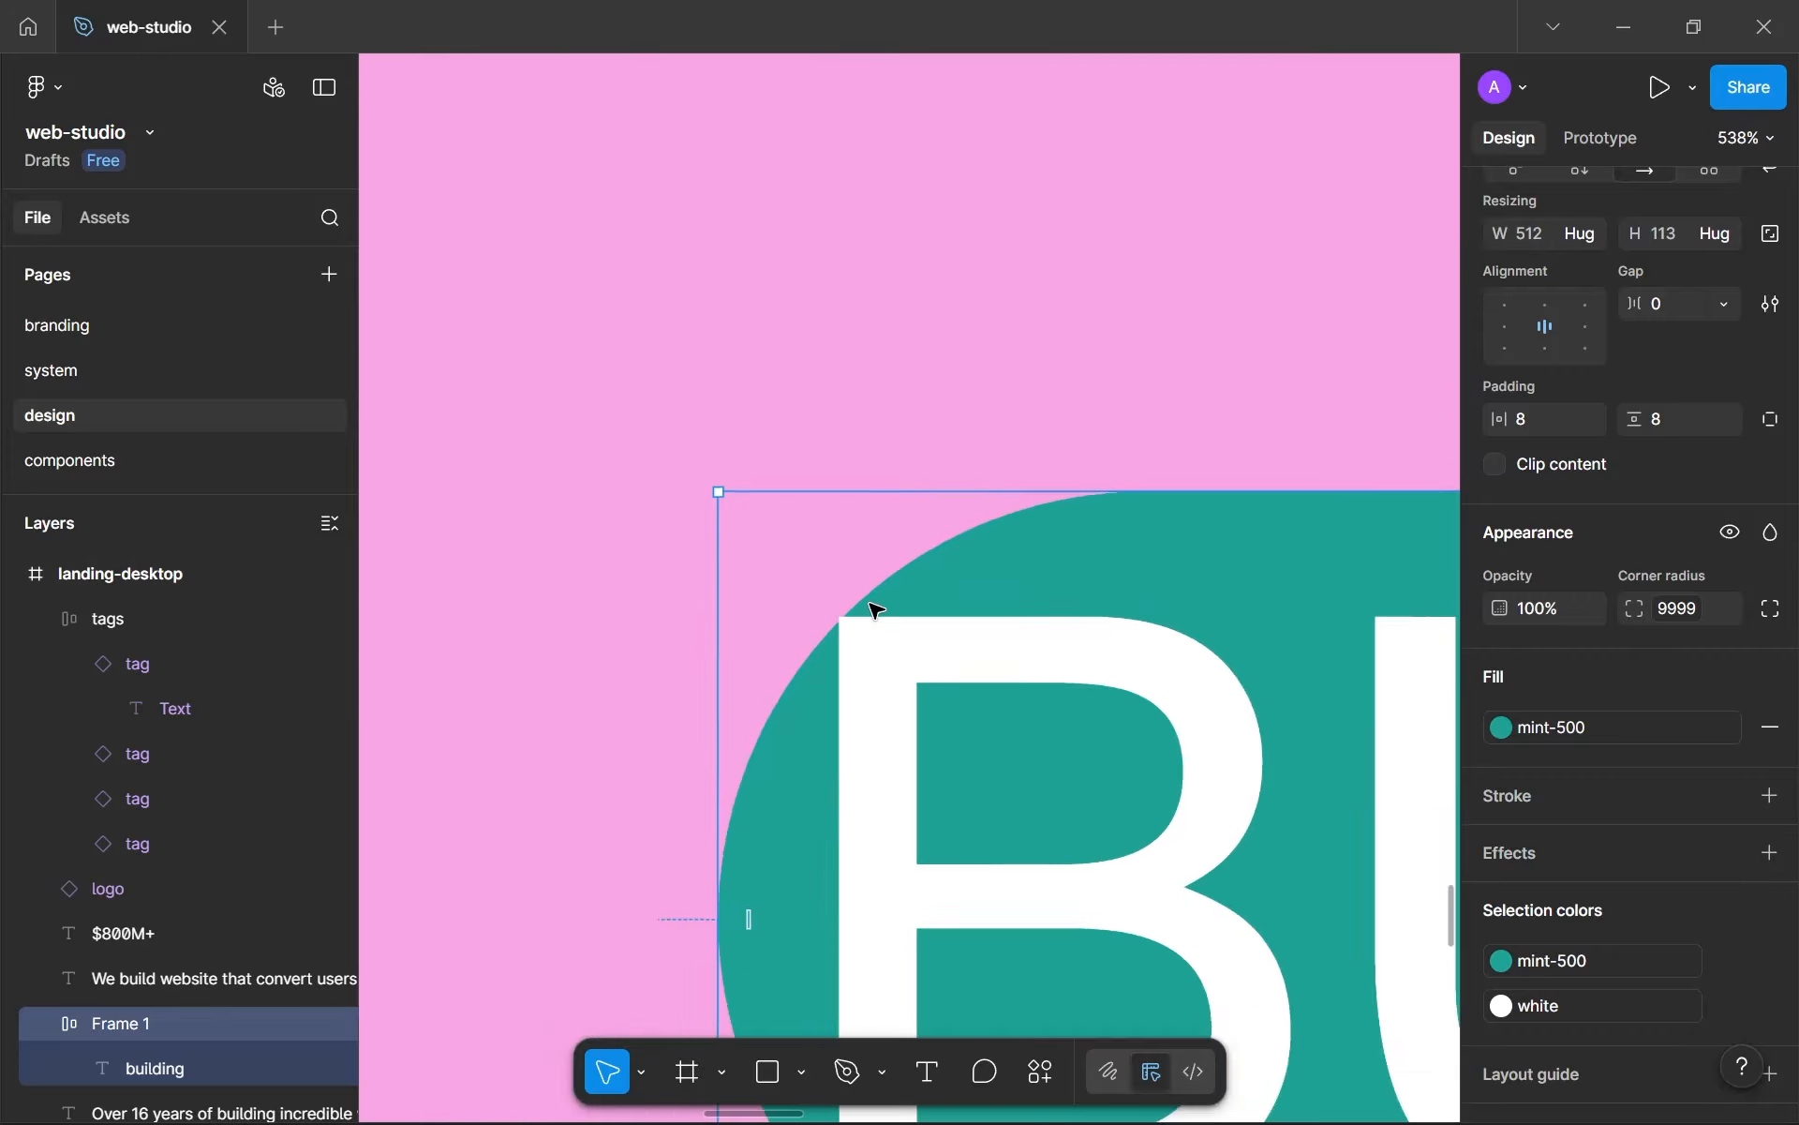
pyautogui.scroll(-5, 873, 625)
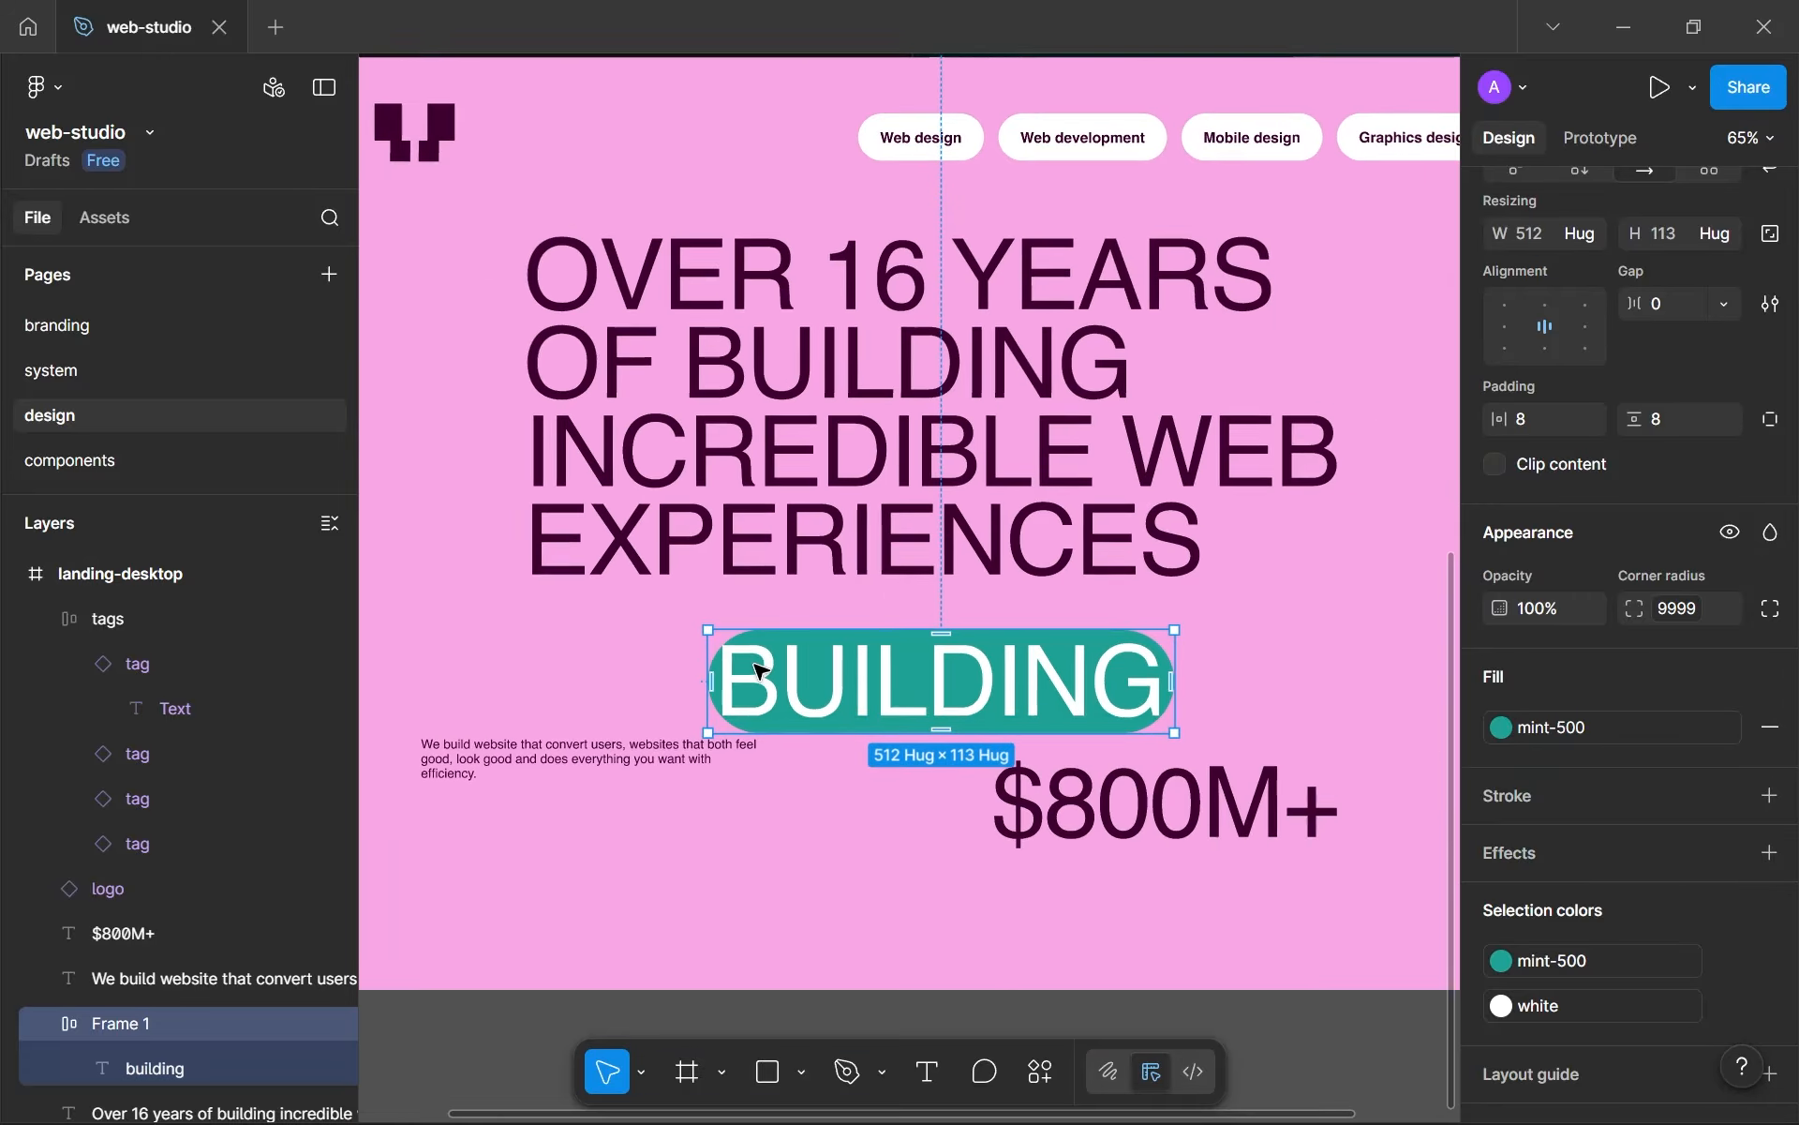
pyautogui.click(1557, 431)
pyautogui.write('16')
pyautogui.click(1685, 423)
pyautogui.write('16')
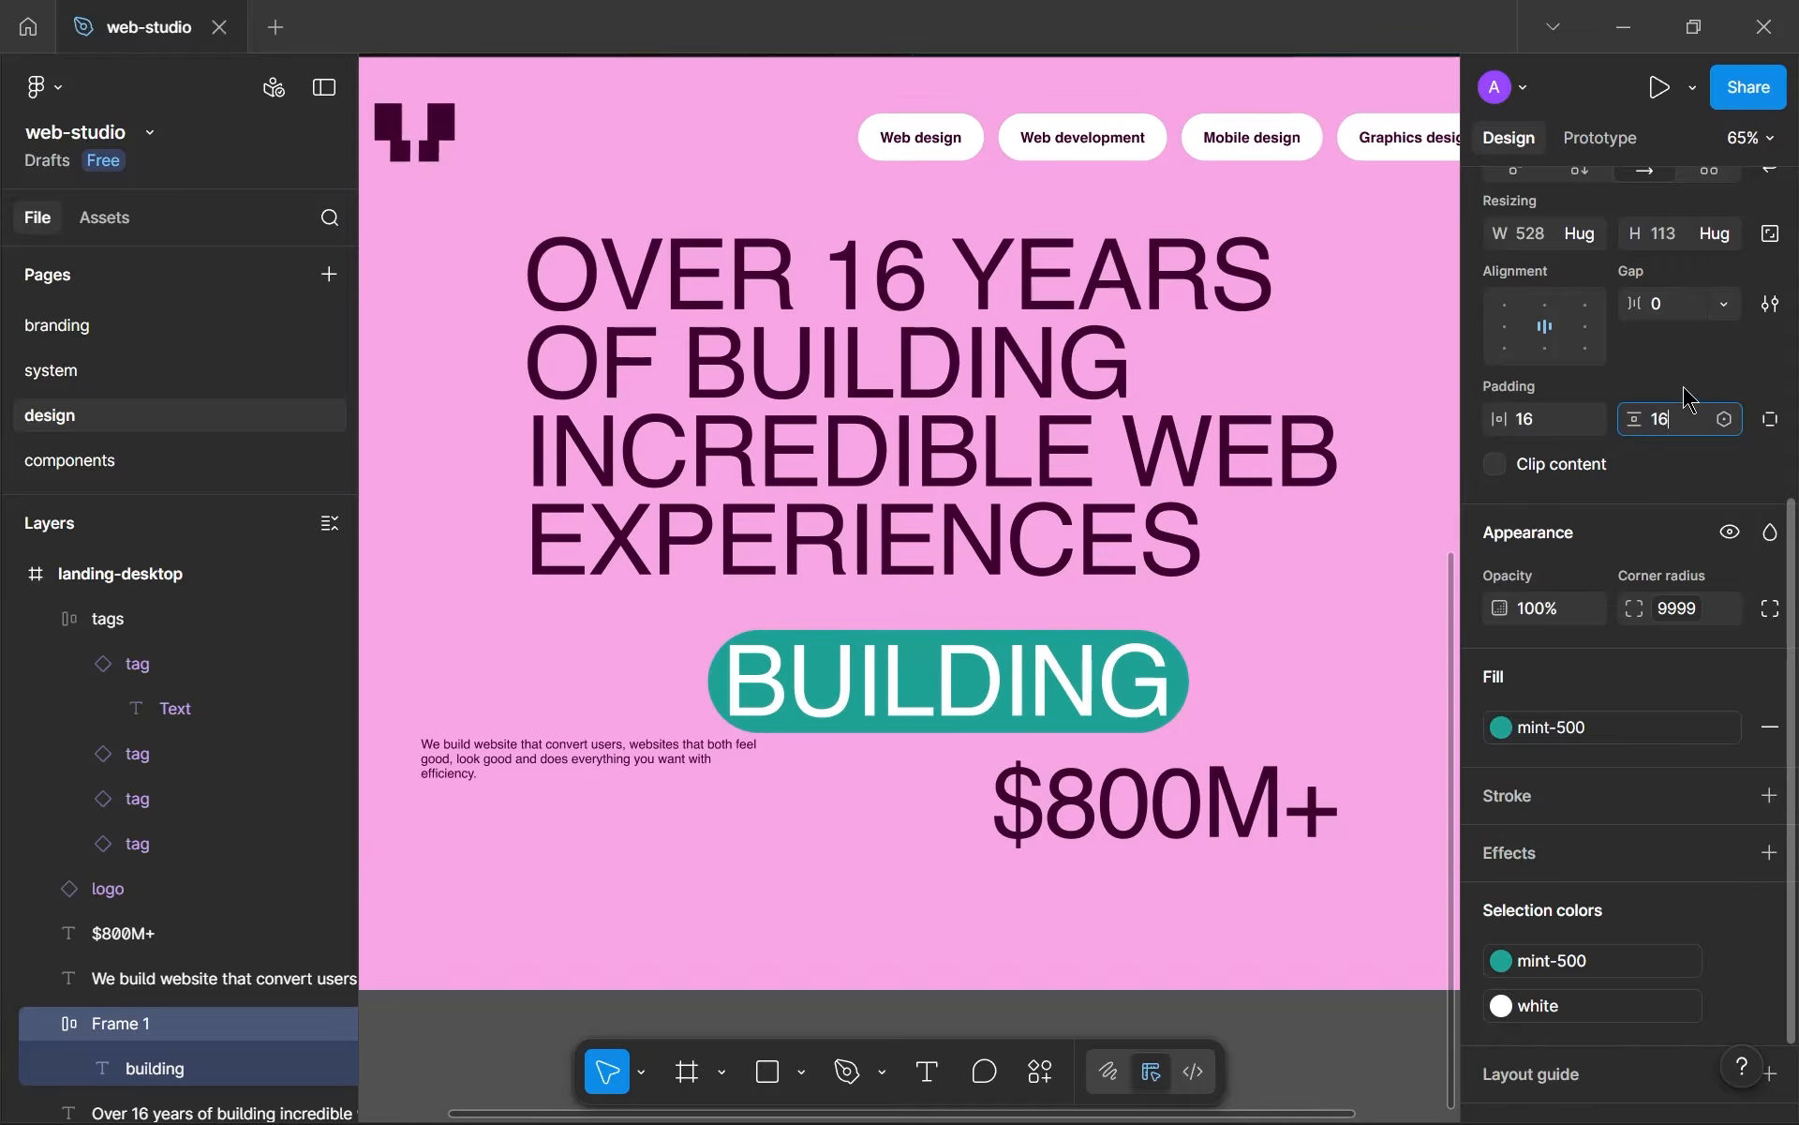
pyautogui.press('Return')
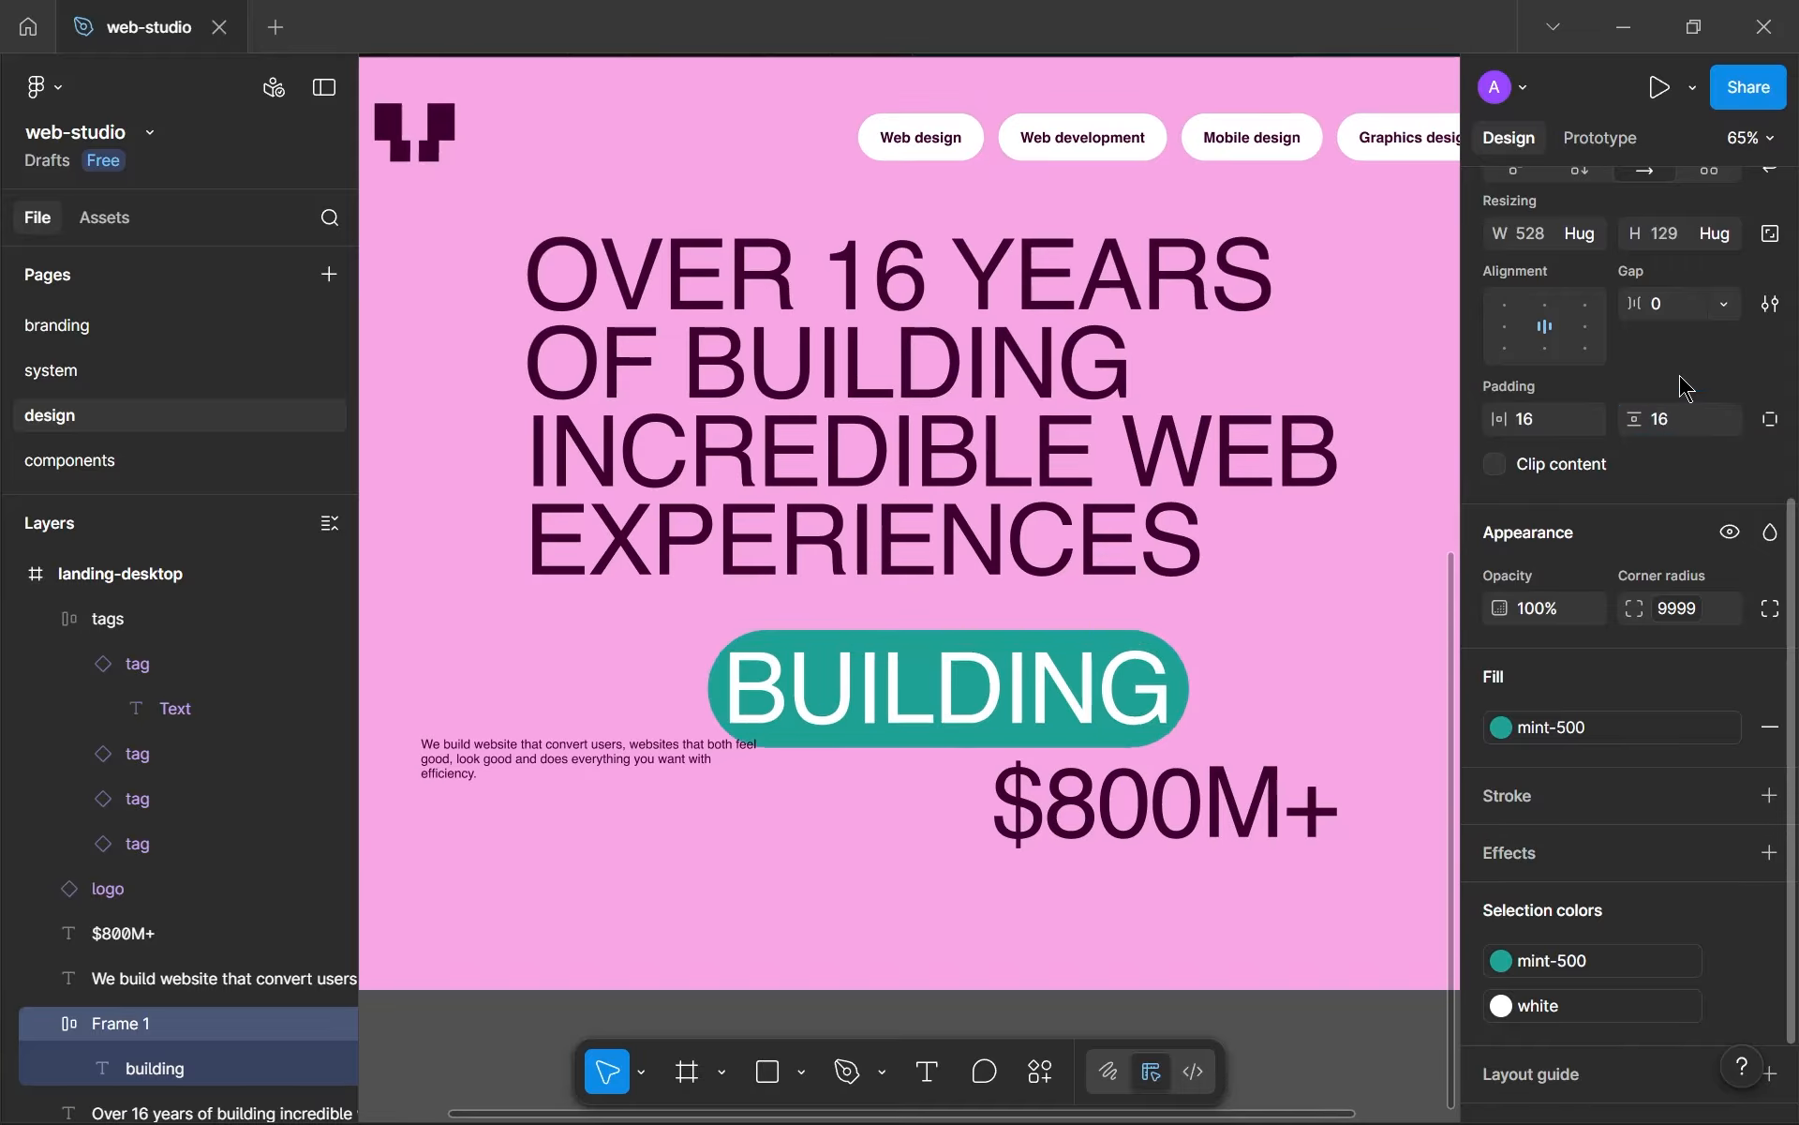
# - Increase the "building" pill's horizontal and vertical padding to 24 each
pyautogui.click(1558, 433)
pyautogui.write('24')
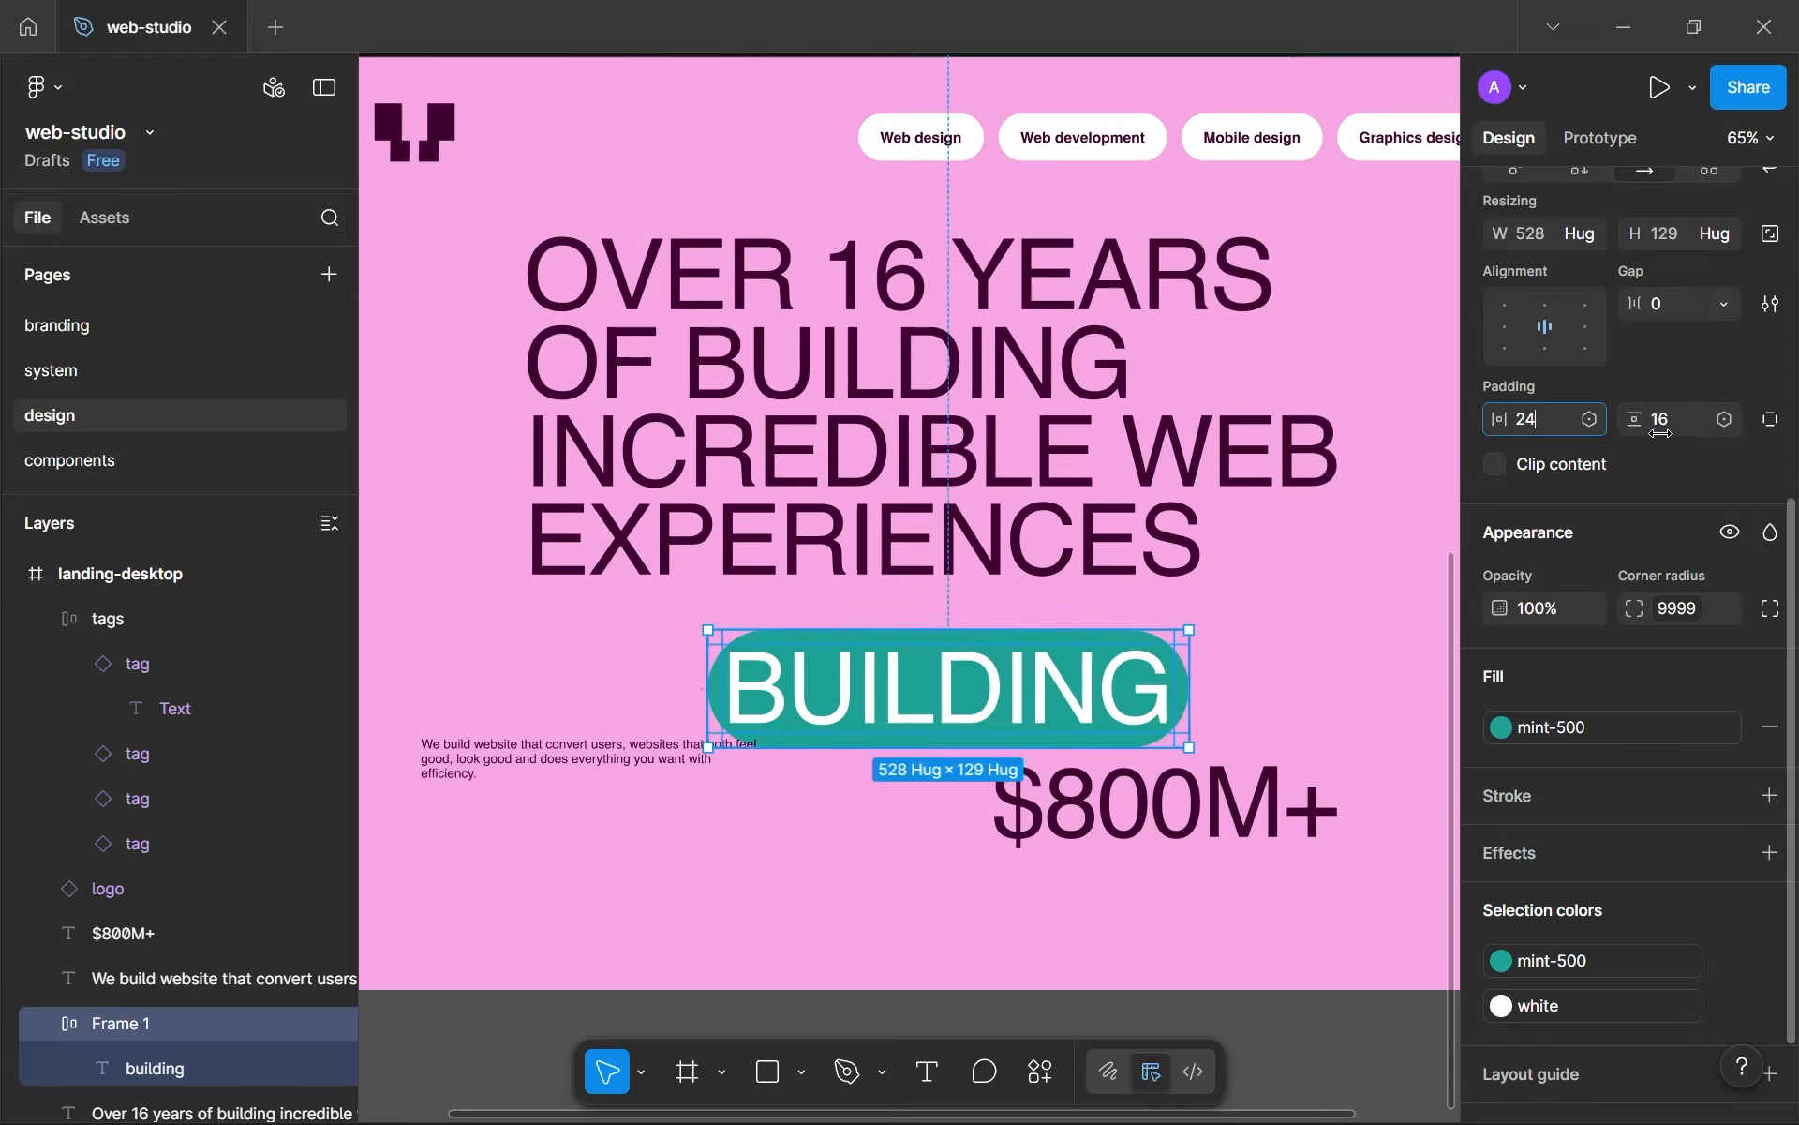
pyautogui.click(1661, 433)
pyautogui.write('24')
pyautogui.click(1288, 592)
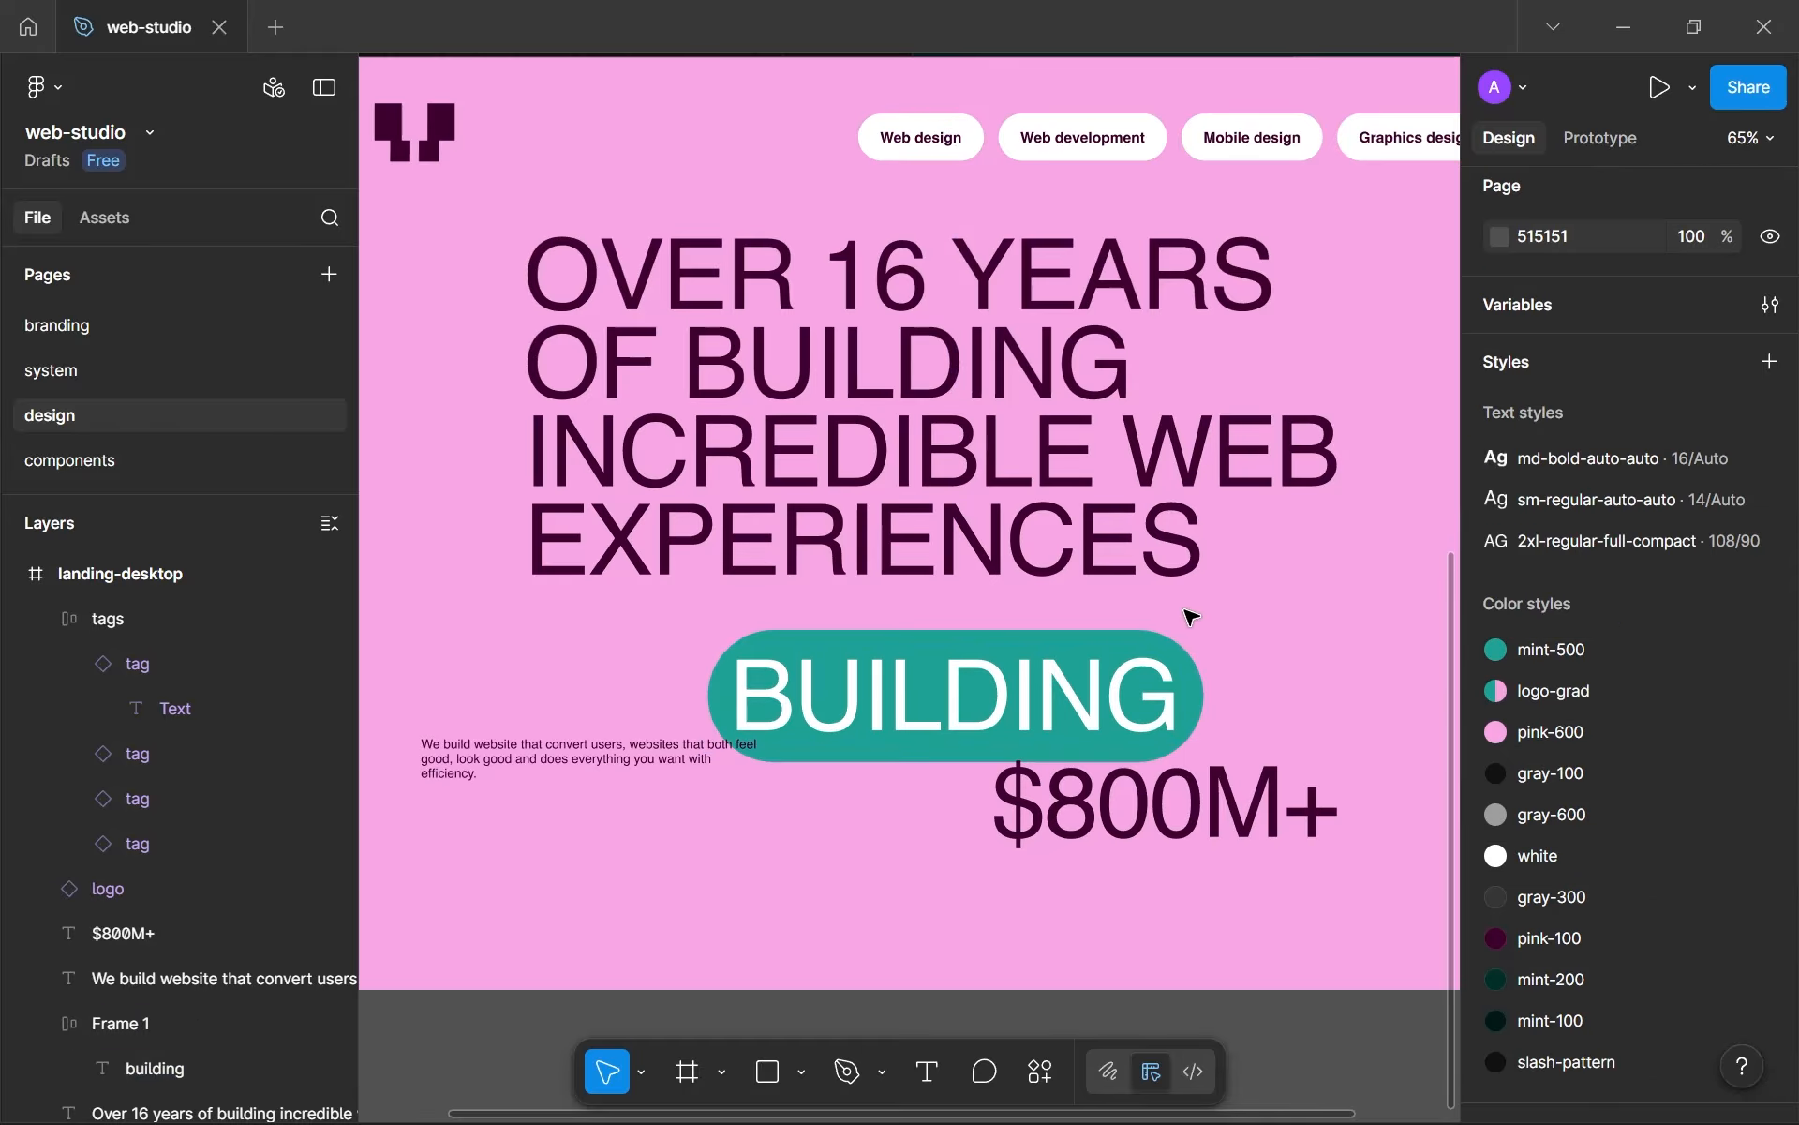
# - Move the "building" pill up onto the word "building" in the heading's second line
pyautogui.click(924, 707)
pyautogui.scroll(-2, 924, 707)
pyautogui.scroll(5, 924, 706)
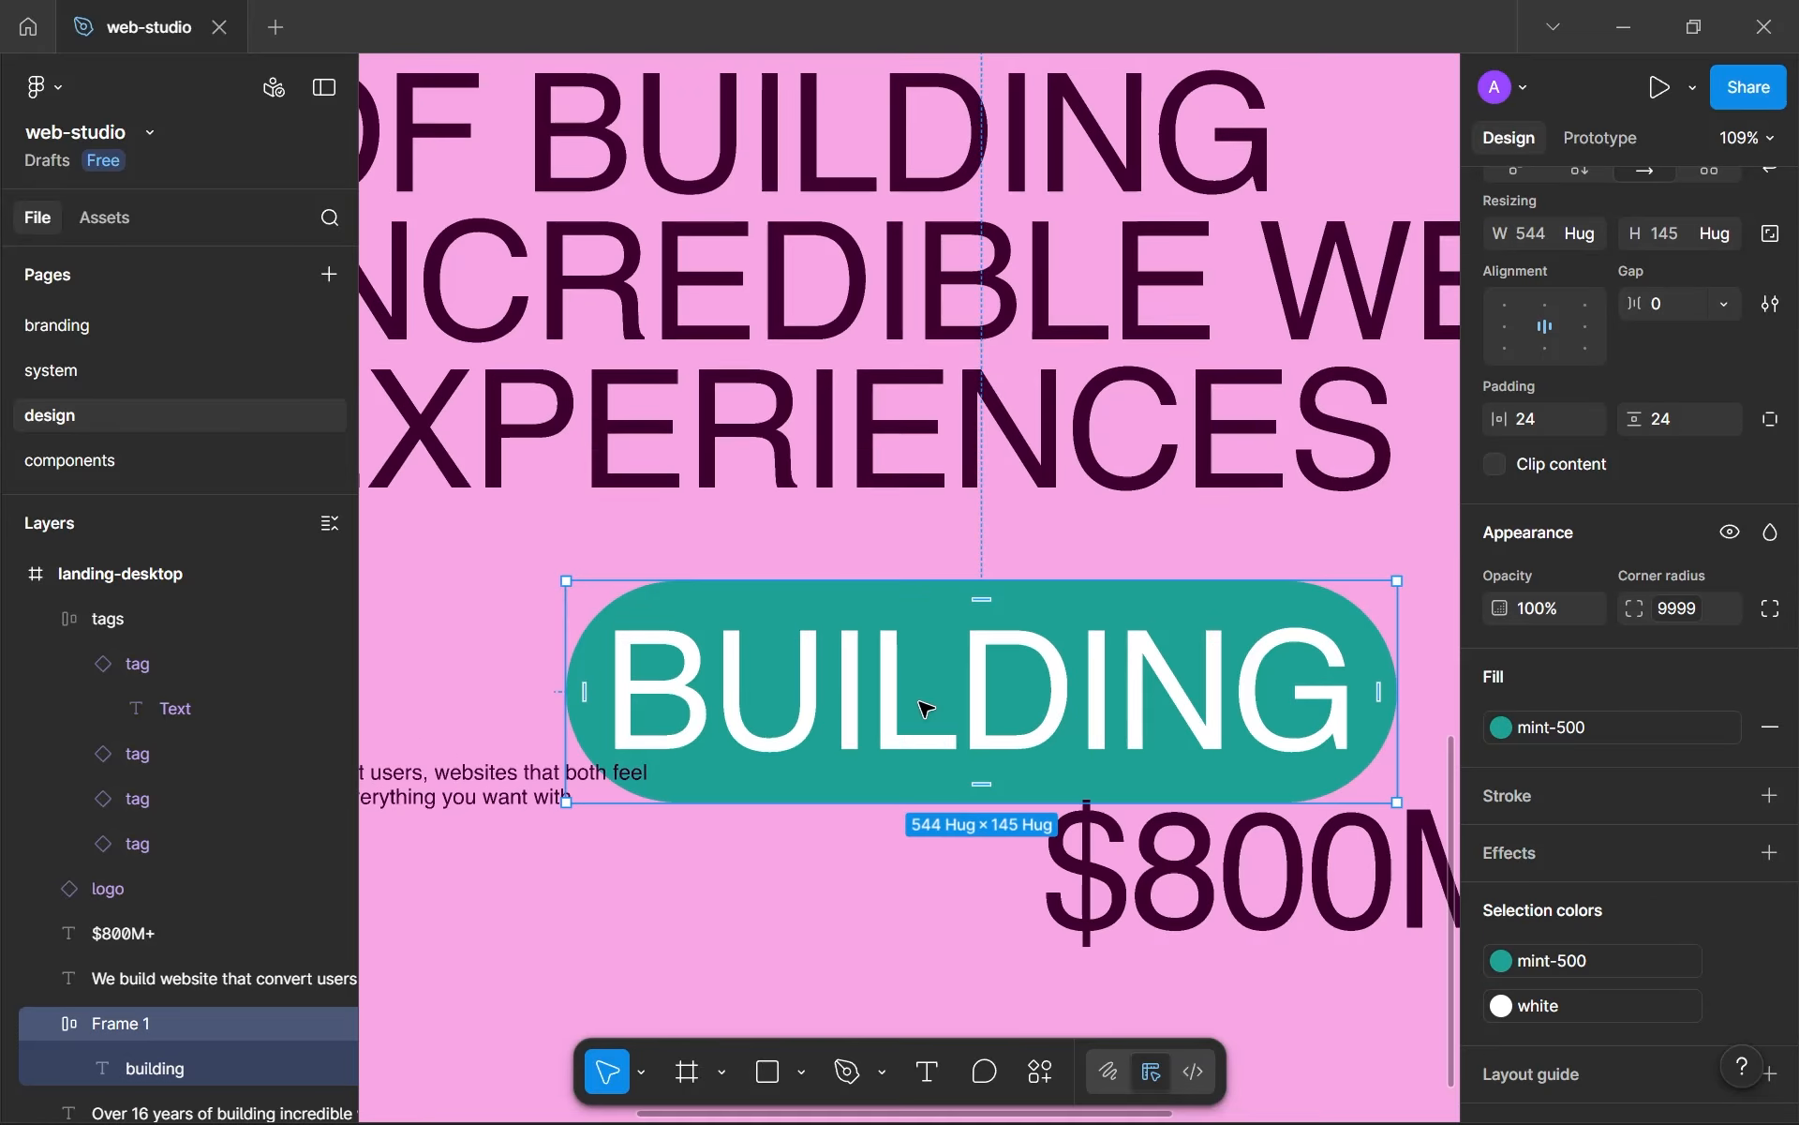
pyautogui.scroll(-1, 924, 707)
pyautogui.moveTo(863, 716); pyautogui.dragTo(741, 531)
pyautogui.scroll(-3, 831, 739)
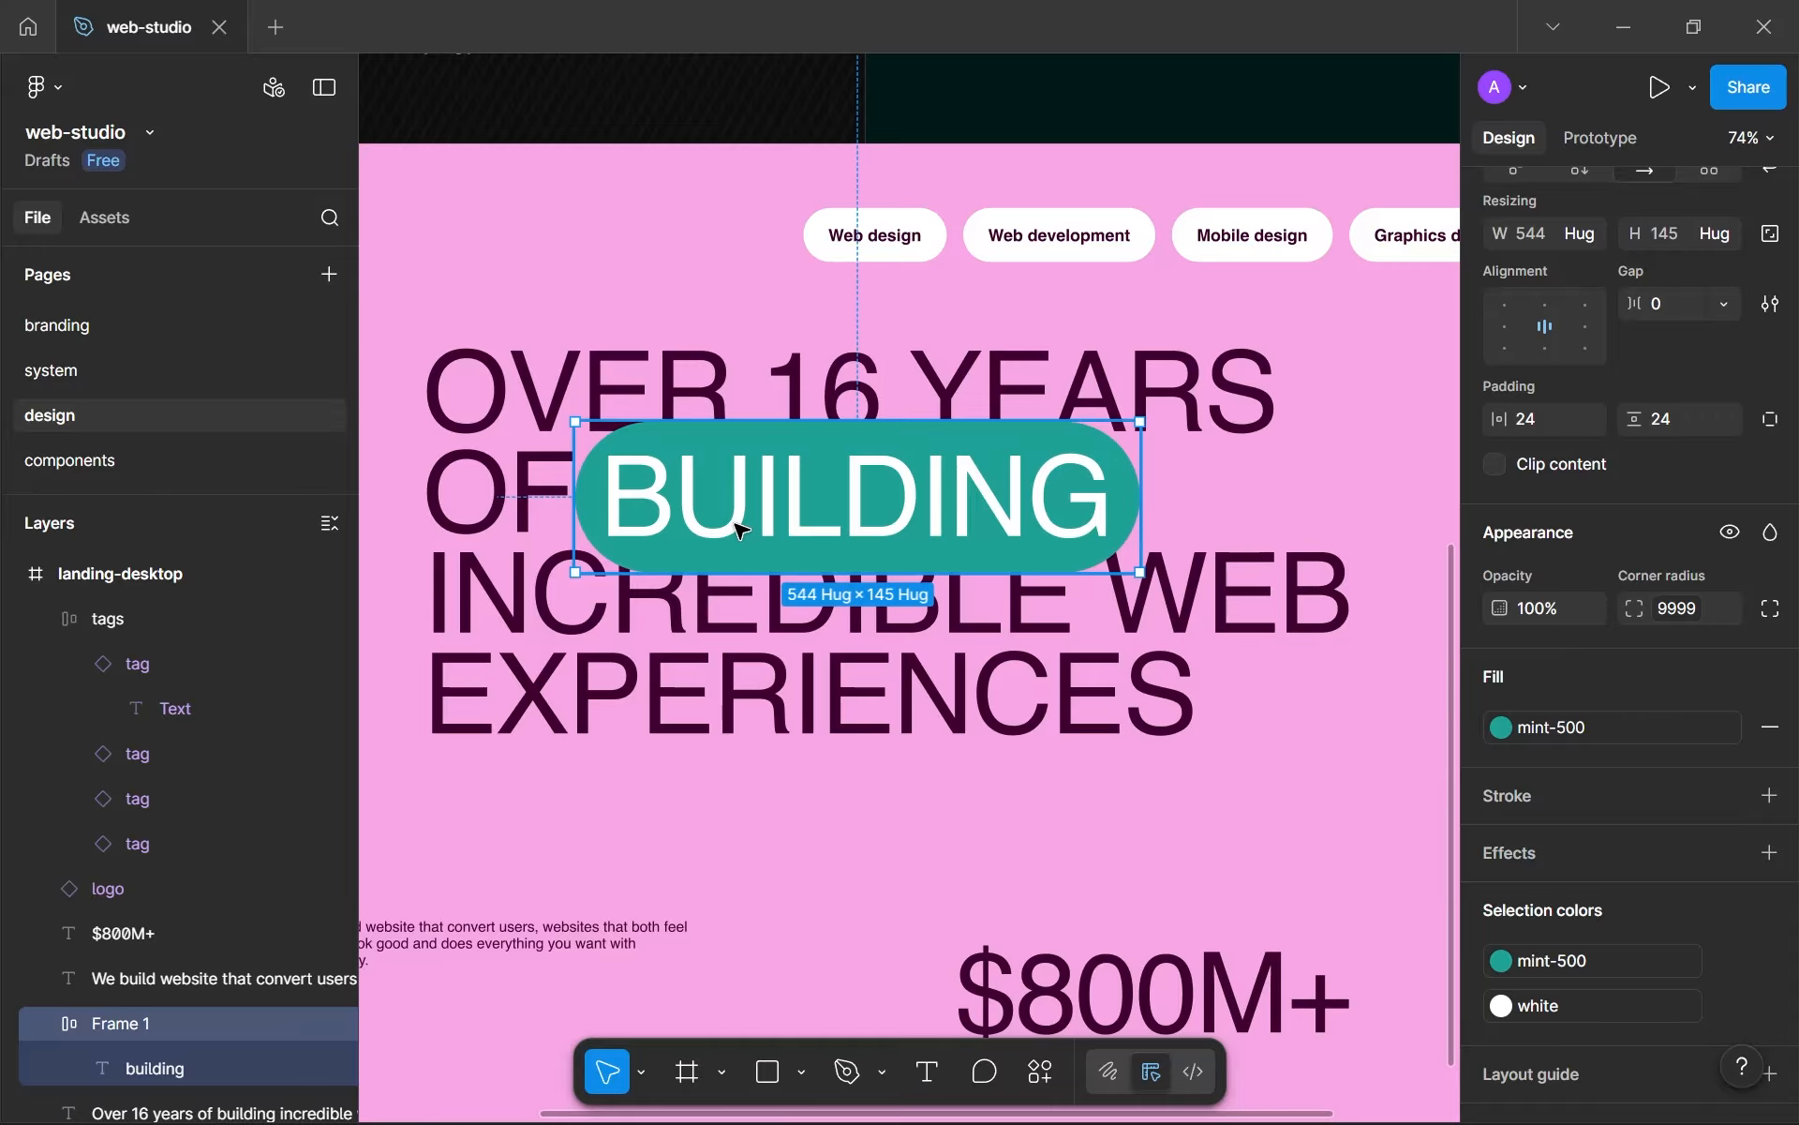
# - Reduce the "building" pill's vertical padding to 16
pyautogui.scroll(6, 881, 525)
pyautogui.scroll(-6, 929, 649)
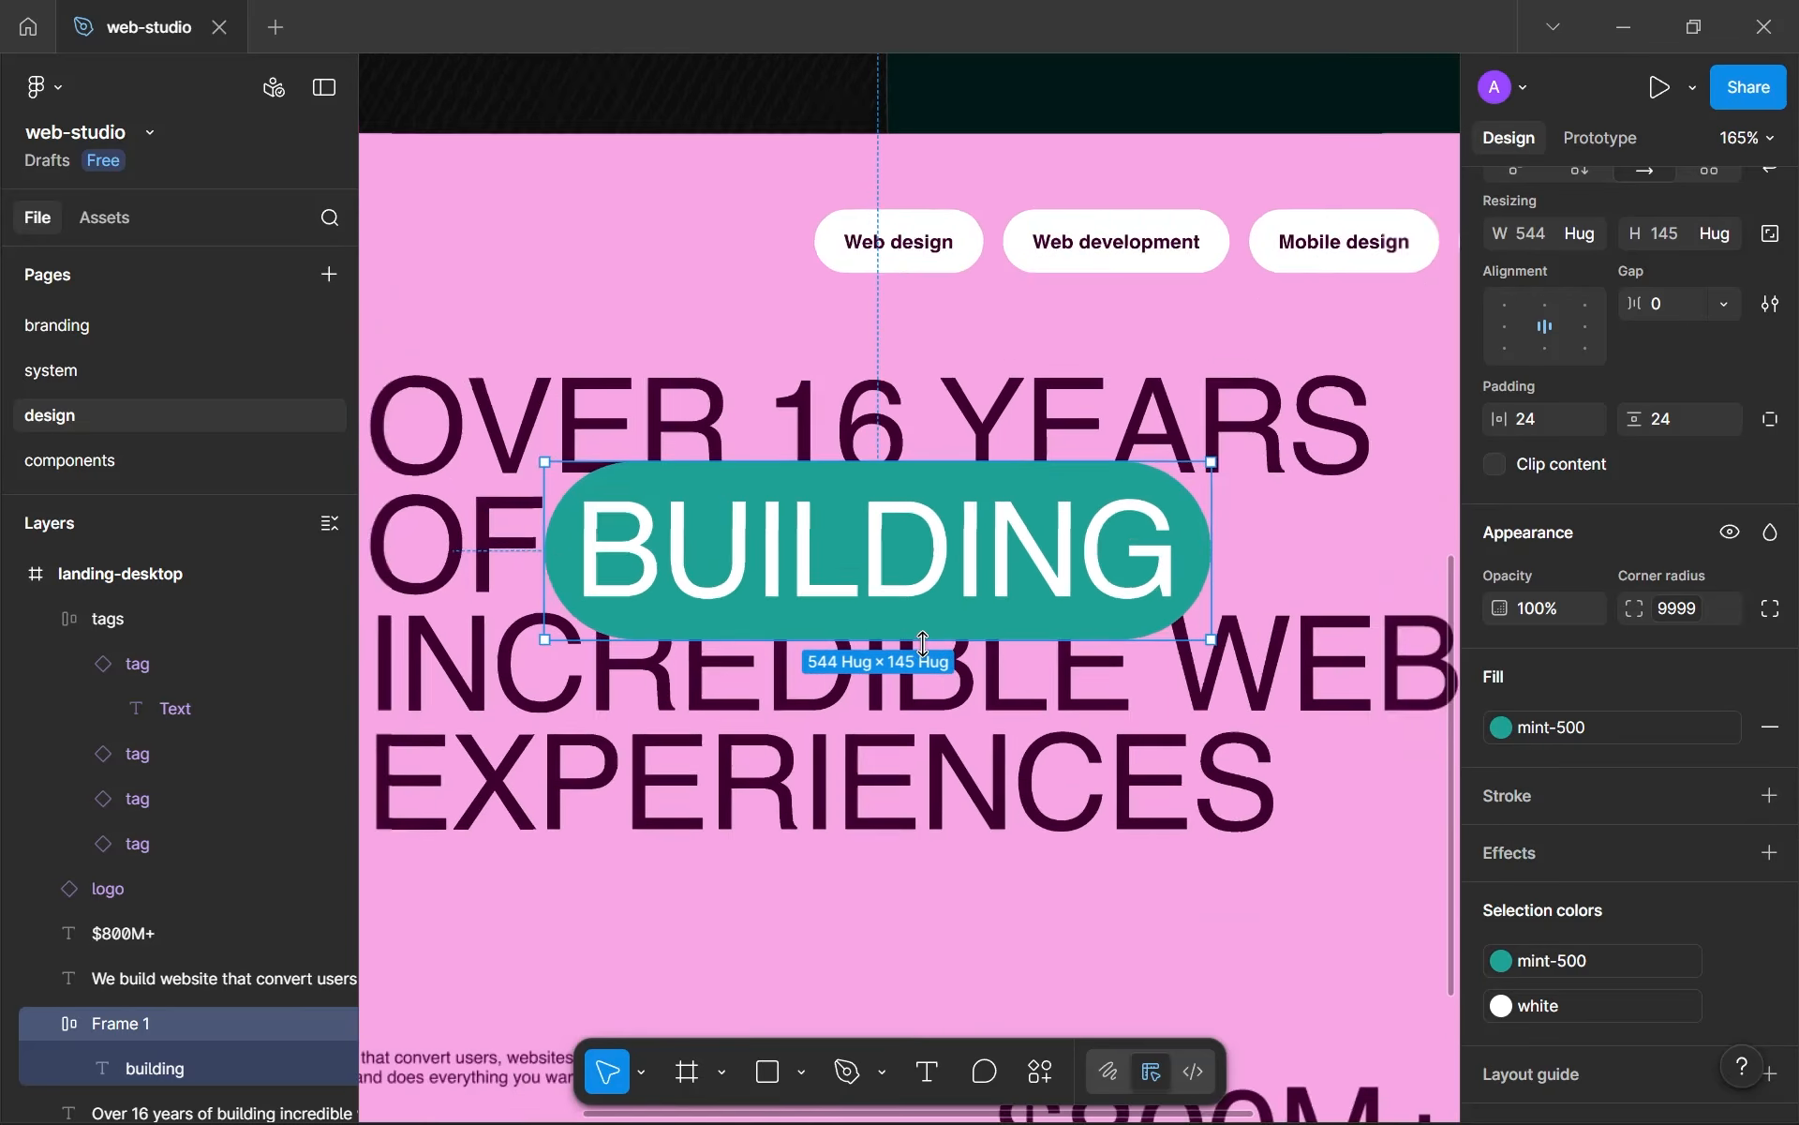
pyautogui.click(1673, 430)
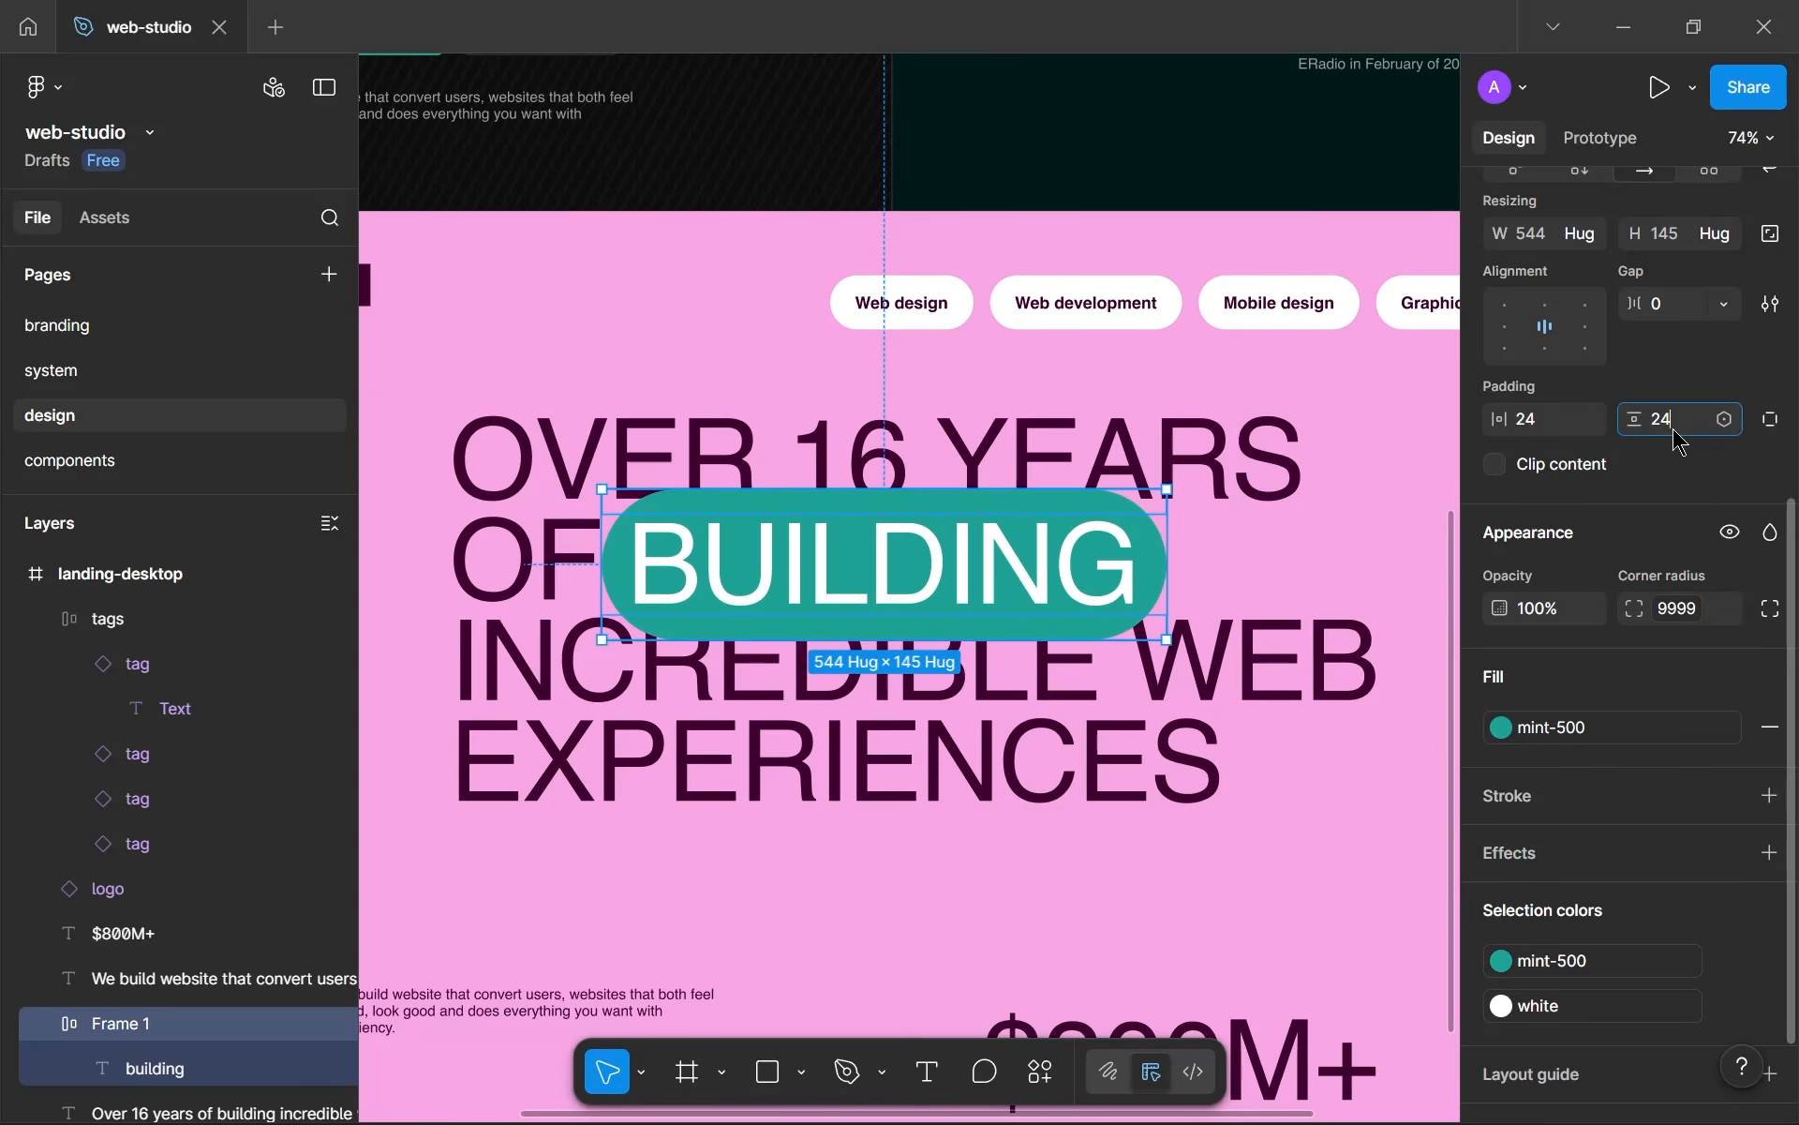
pyautogui.press('Down')
pyautogui.press('Down')
pyautogui.press('Down')
pyautogui.press('Down')
pyautogui.press('Down')
pyautogui.press('Down')
pyautogui.press('Down')
pyautogui.press('Down')
pyautogui.press('Down')
pyautogui.press('Down')
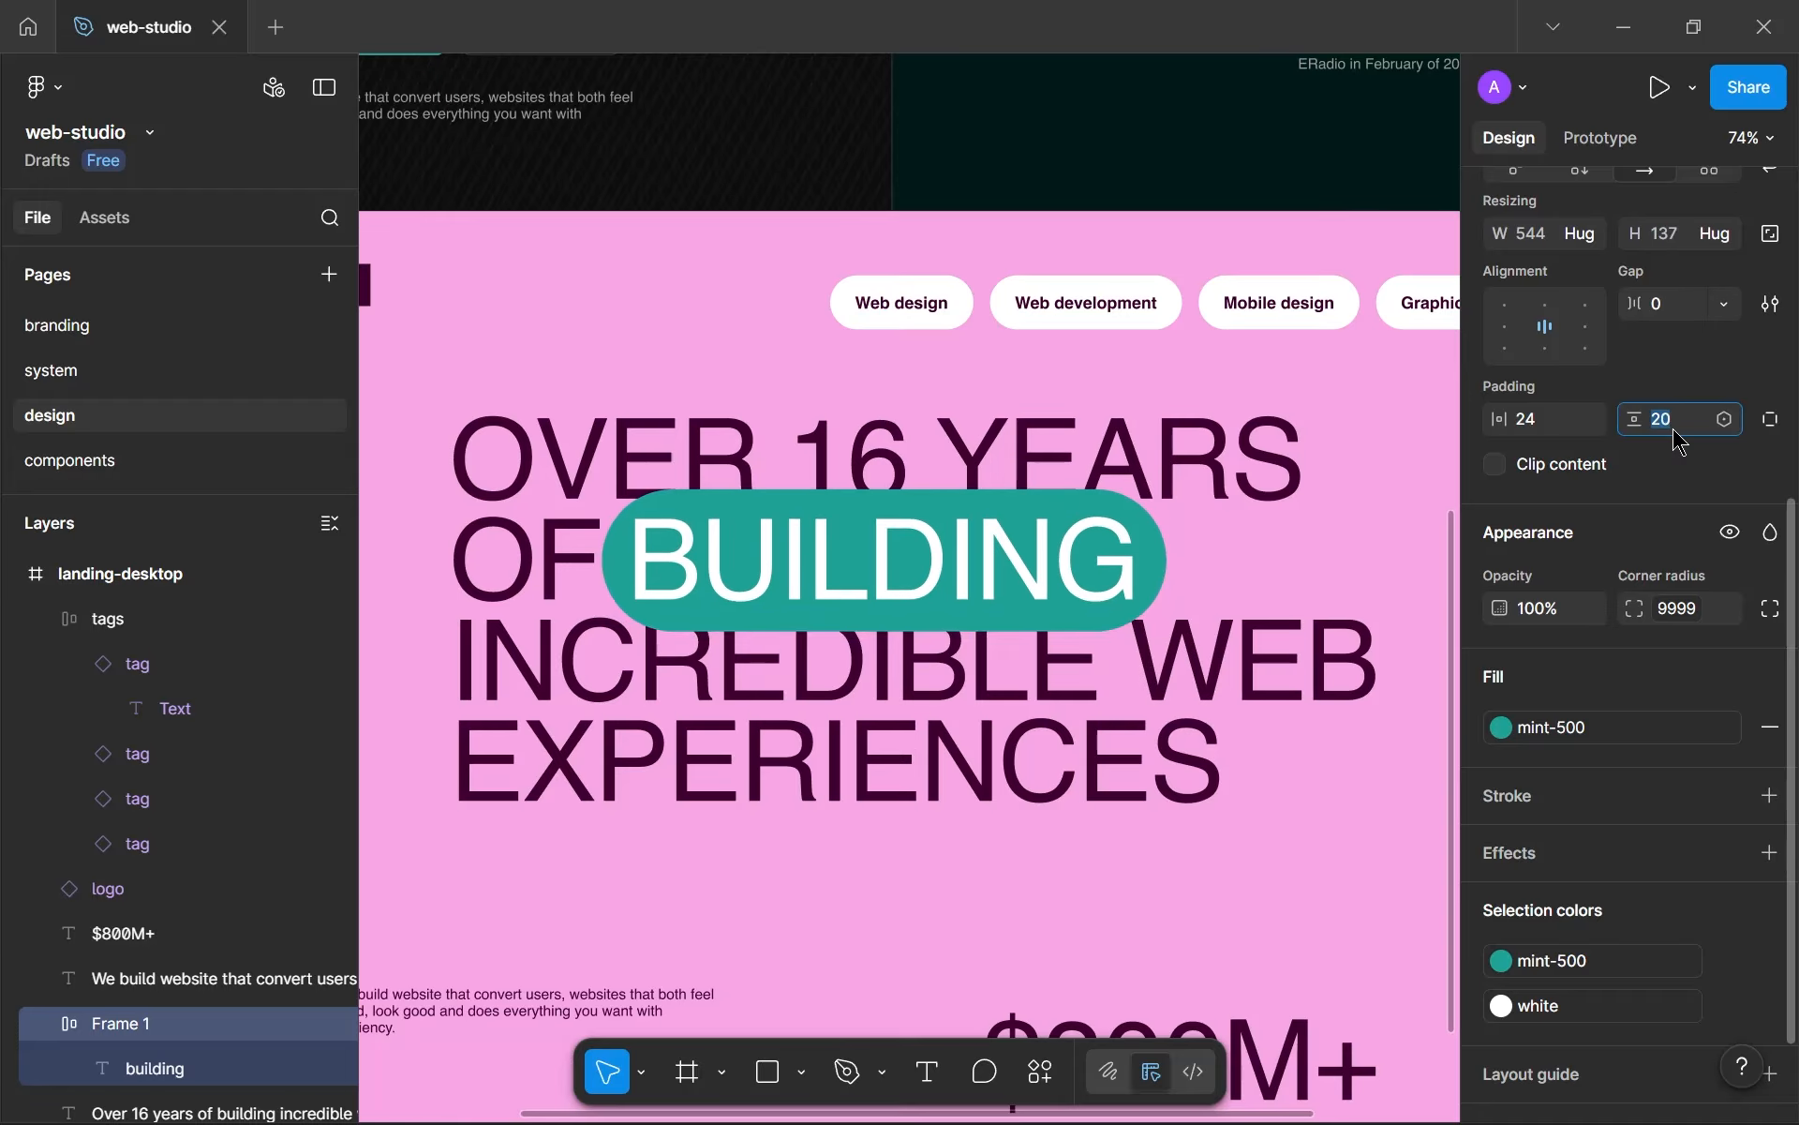
pyautogui.press('Up')
pyautogui.press('Up')
pyautogui.press('Return')
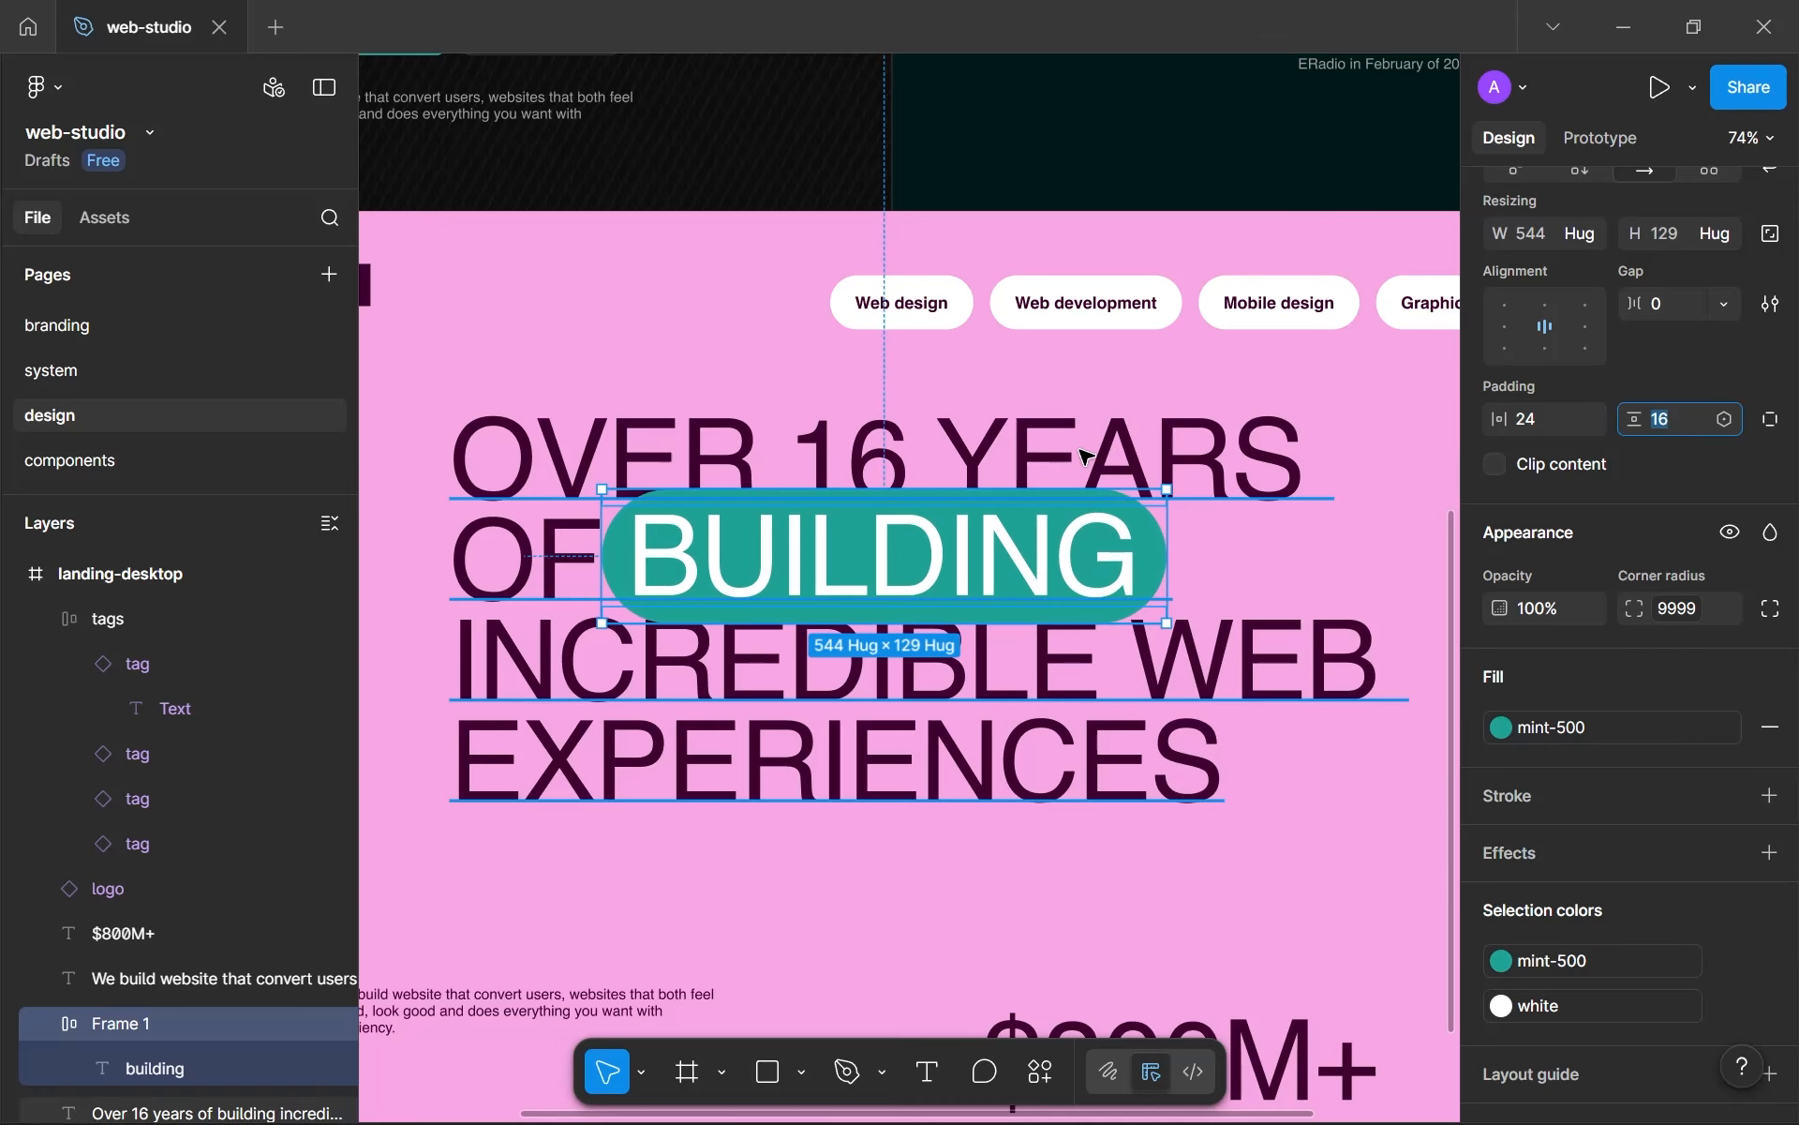
# - Nudge the "building" pill slightly right and down over the matching word in the heading
pyautogui.scroll(5, 899, 469)
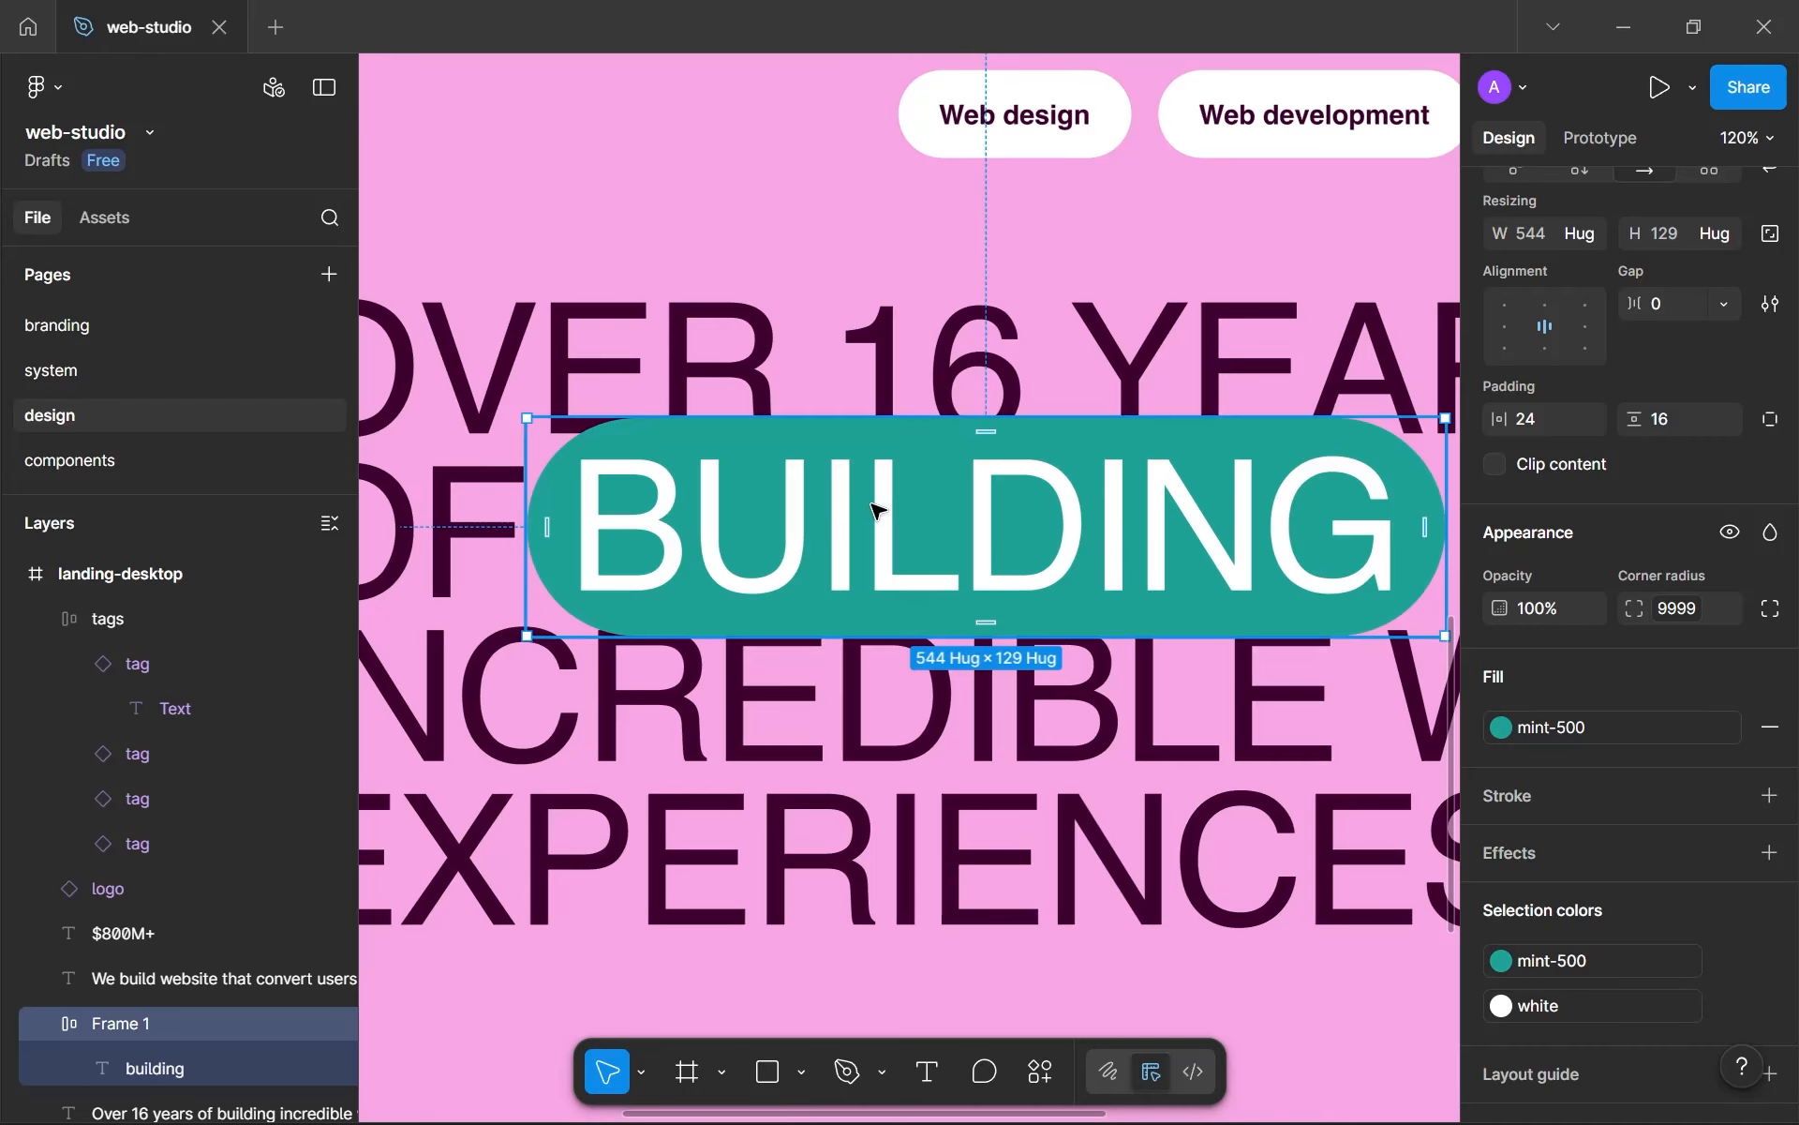
pyautogui.press('Right')
pyautogui.press('Right')
pyautogui.press('Right')
pyautogui.press('Right')
pyautogui.press('Right')
pyautogui.press('Down')
pyautogui.press('Down')
pyautogui.press('Down')
pyautogui.press('Down')
pyautogui.press('Down')
pyautogui.press('Down')
pyautogui.press('Down')
pyautogui.press('Down')
pyautogui.press('Down')
pyautogui.press('Right')
pyautogui.press('Right')
pyautogui.press('Right')
pyautogui.press('Right')
pyautogui.press('Left')
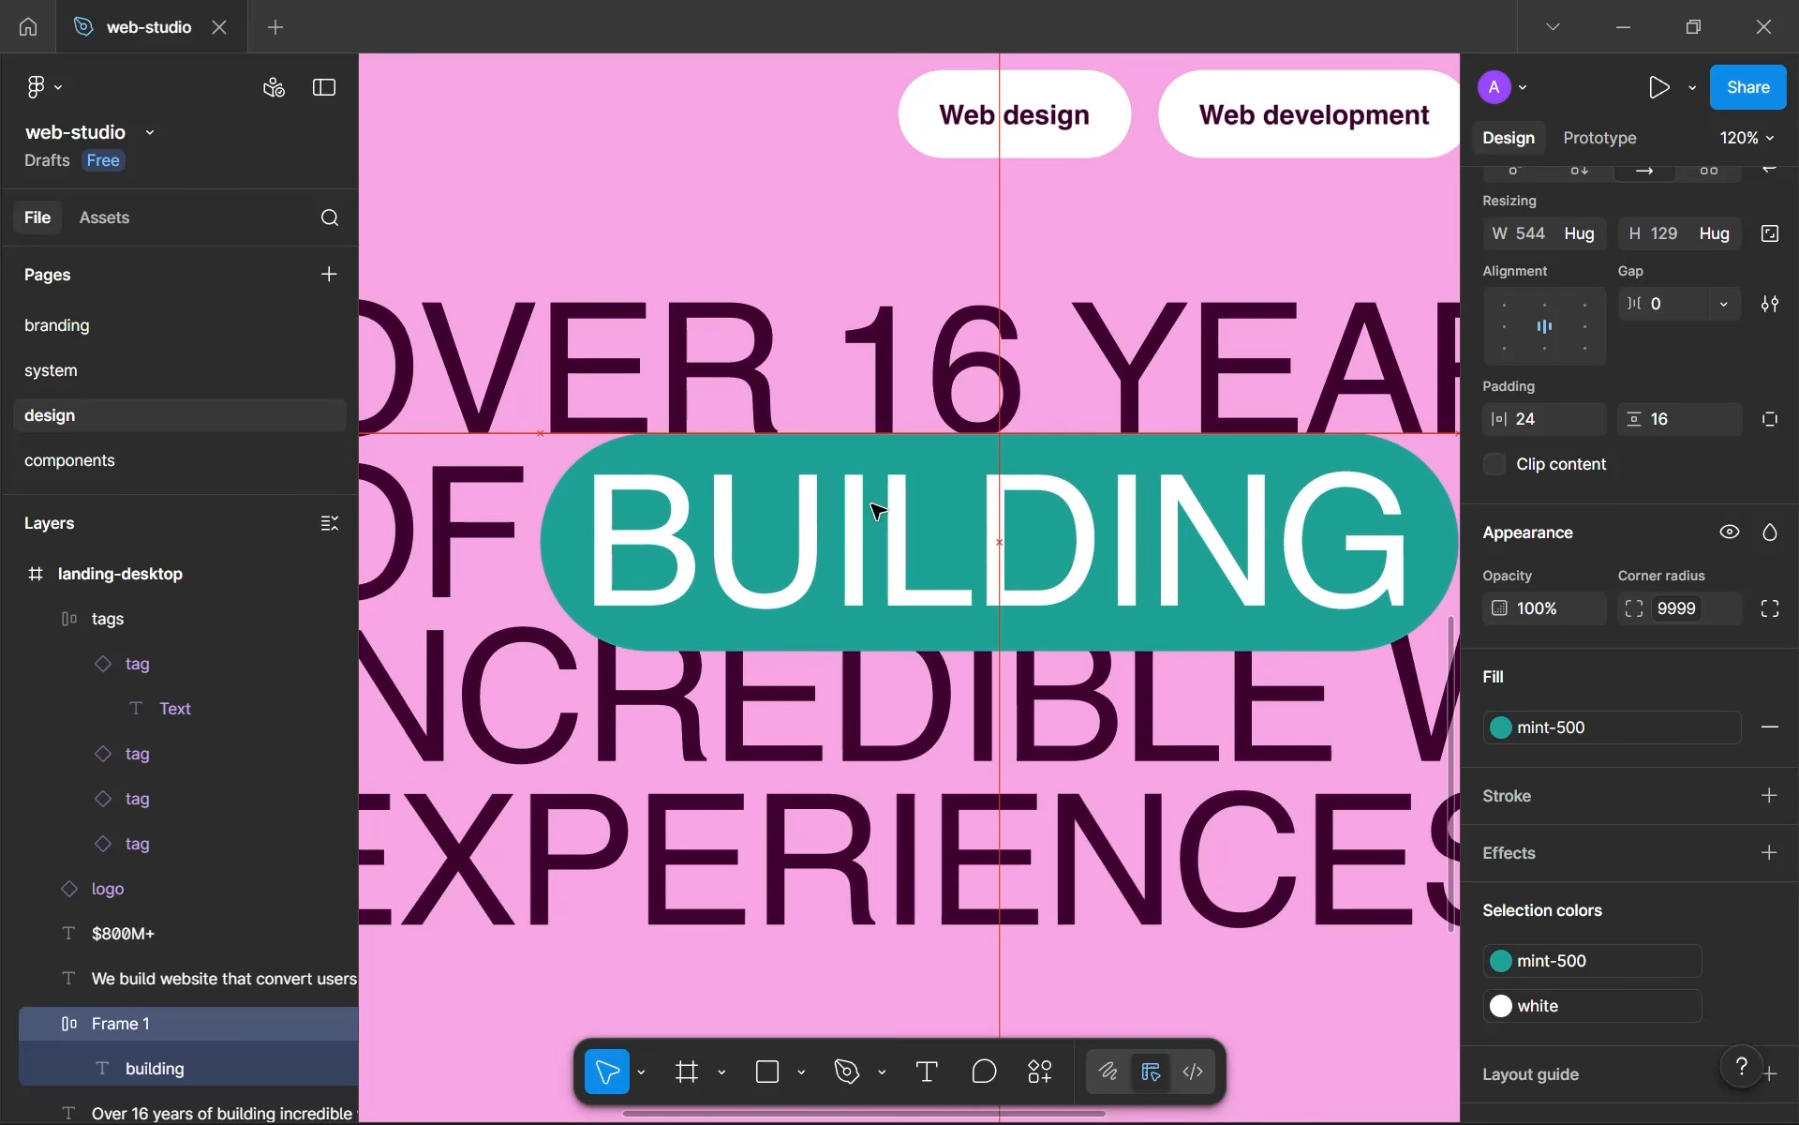
# - Set the "building" pill's opacity to 20% to show the heading text beneath it
pyautogui.click(1546, 624)
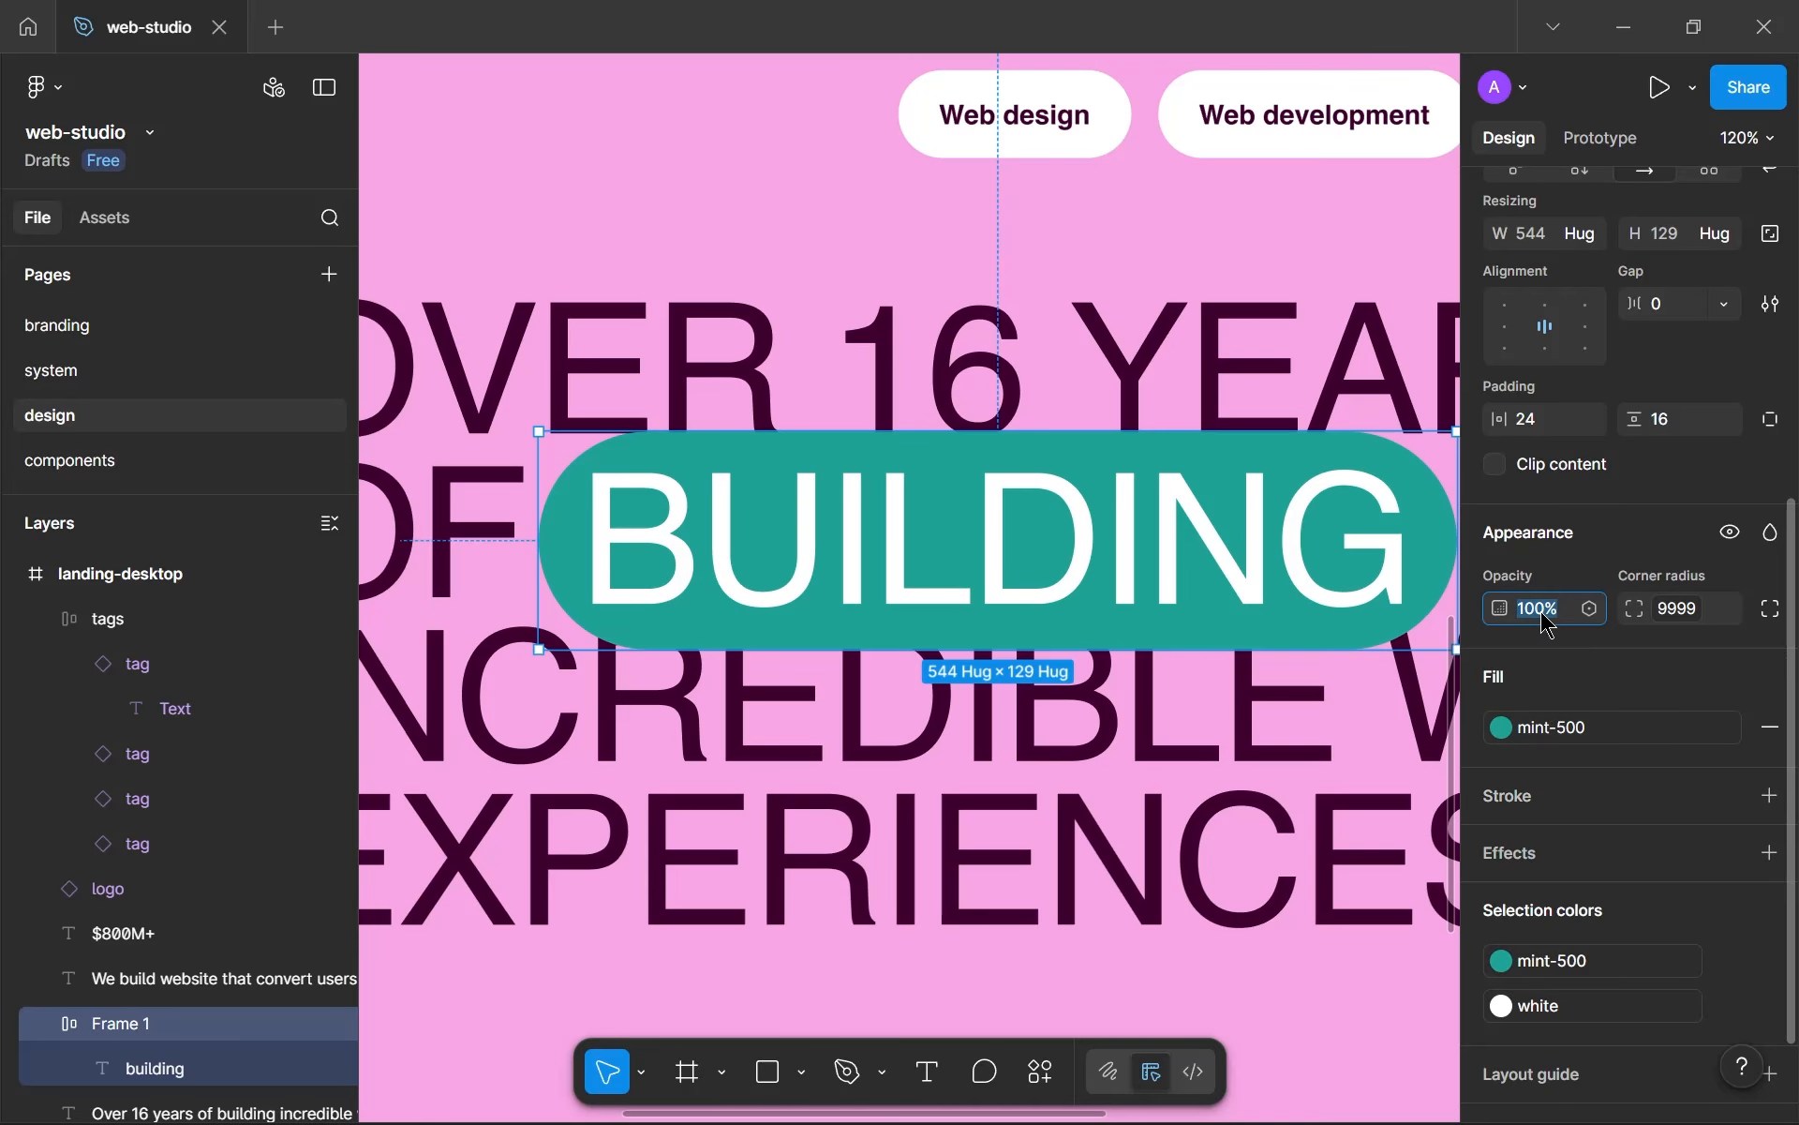
pyautogui.click(1541, 618)
pyautogui.write('2')
pyautogui.press('Return')
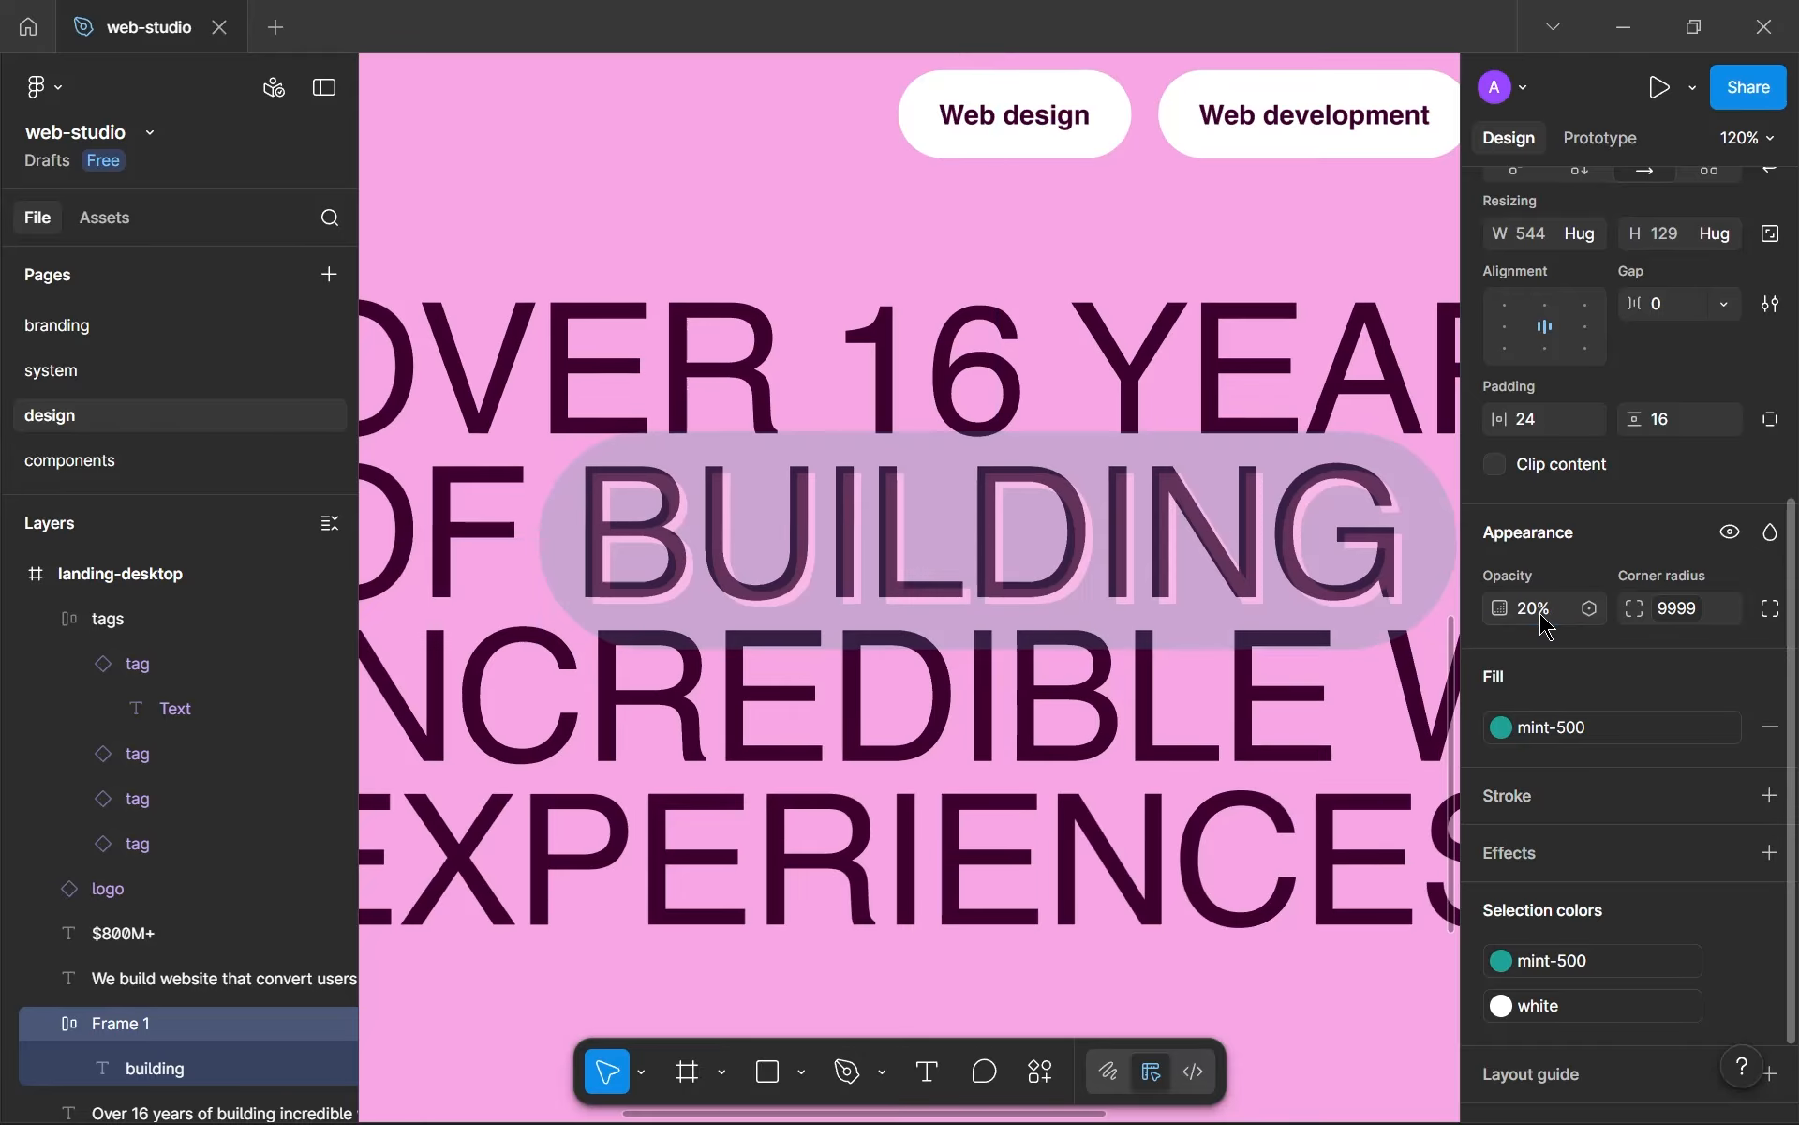
# - Raise the "building" pill's opacity to 50% for aligning it with the heading word
pyautogui.click(1544, 623)
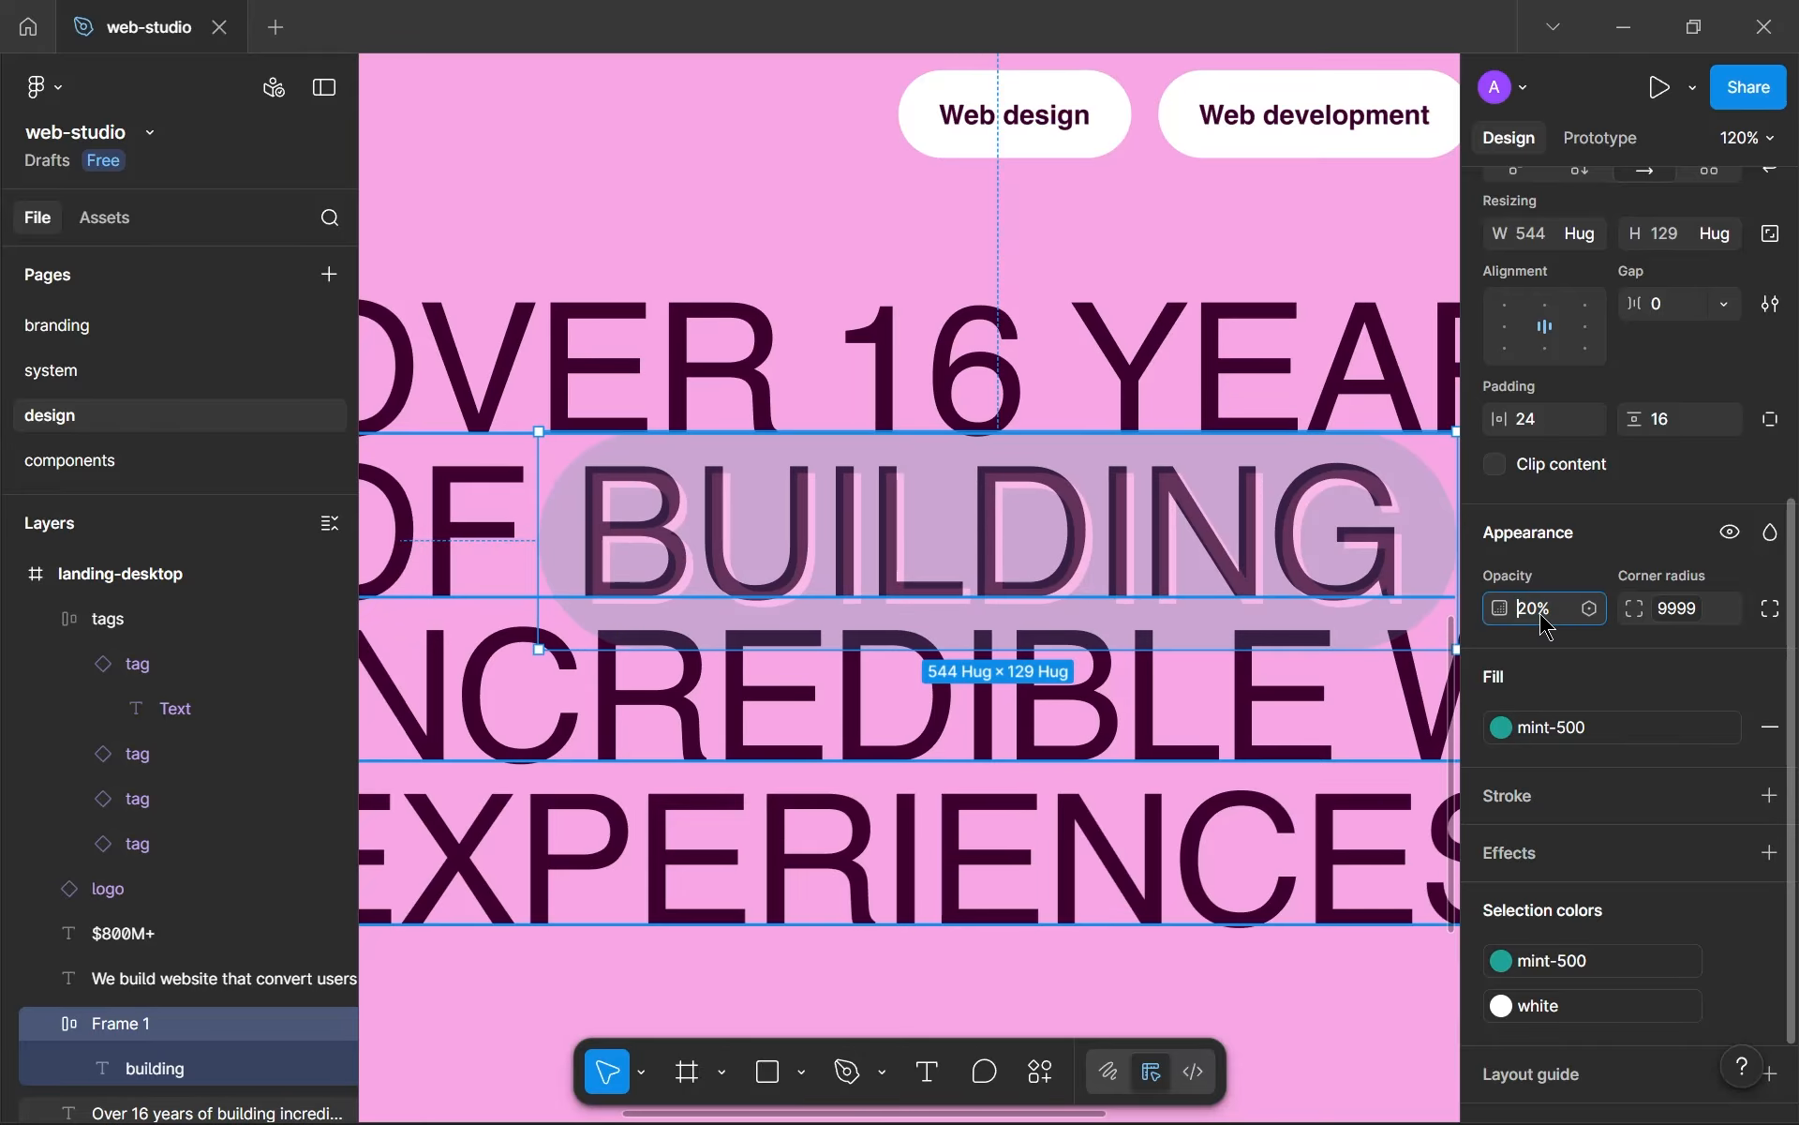
pyautogui.press('BackSpace')
pyautogui.write('5')
pyautogui.press('Return')
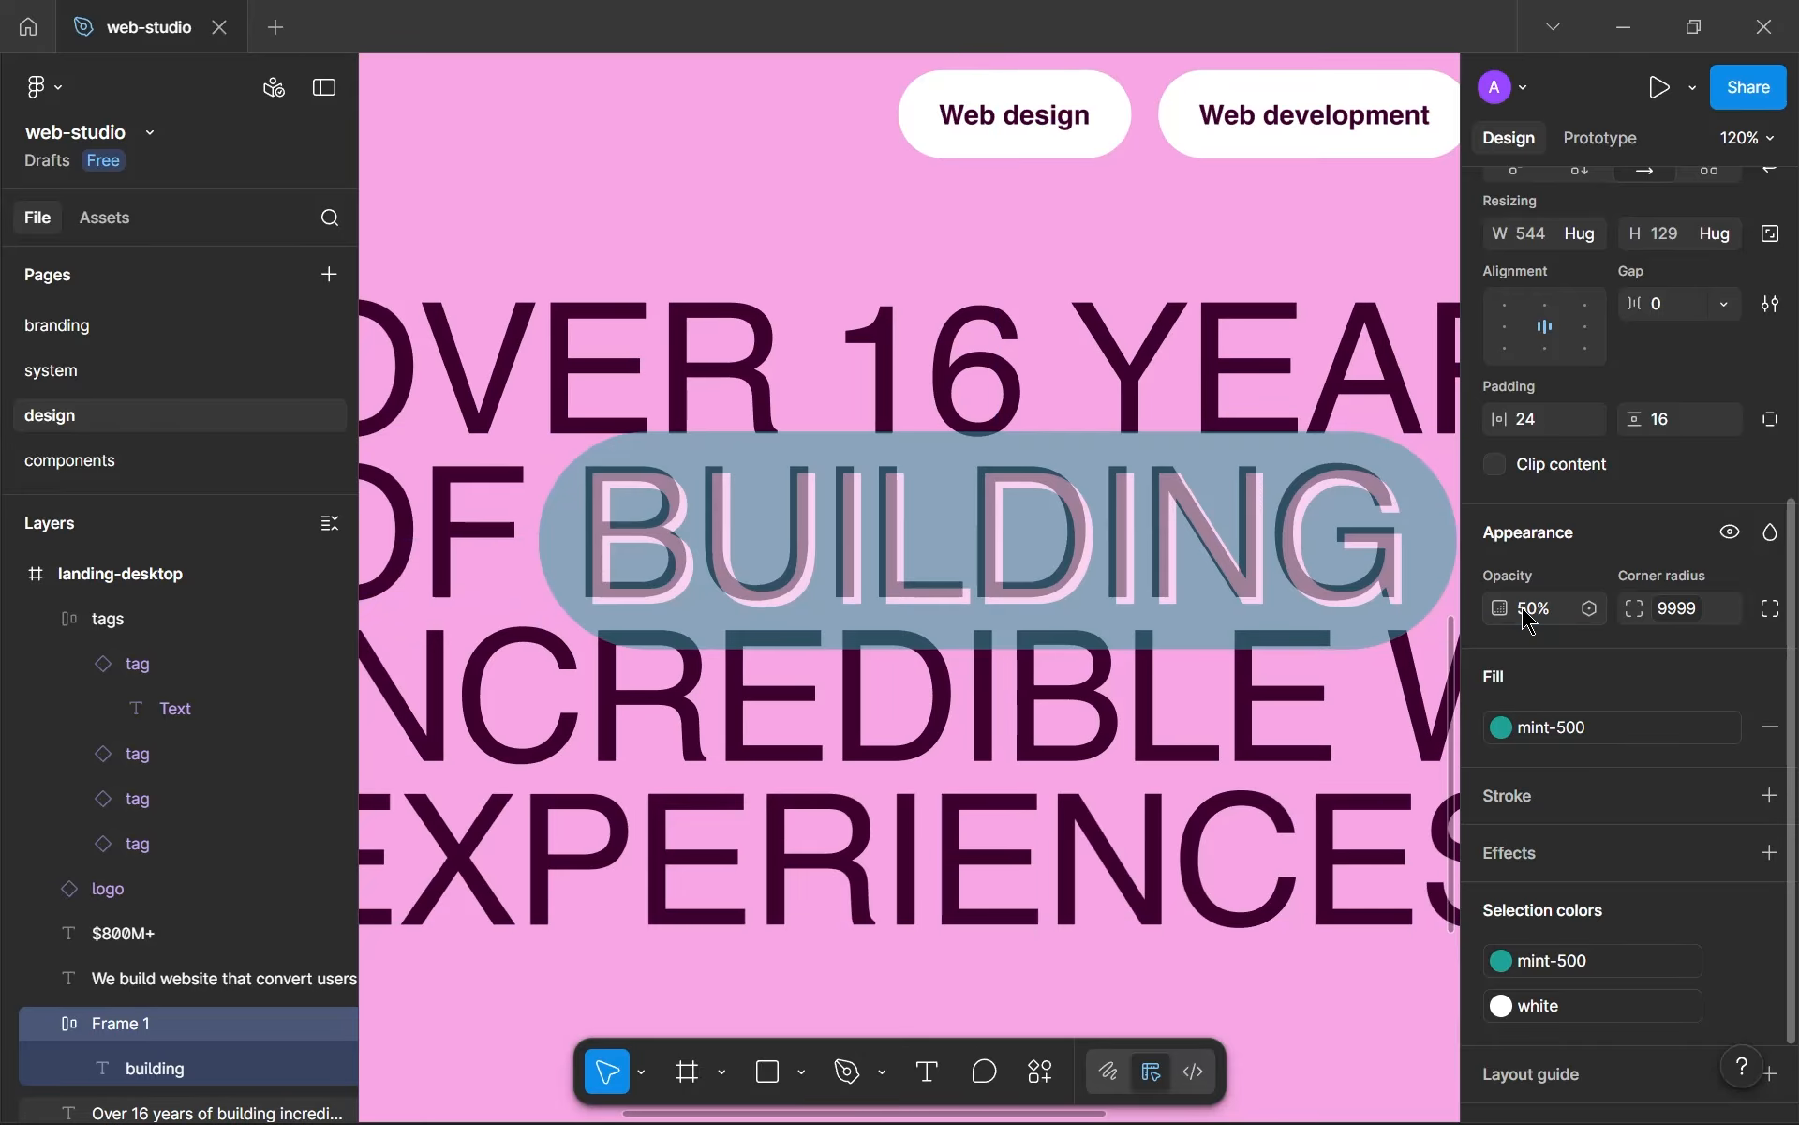
# - Nudge the semi-transparent pill left and up until its text exactly overlays the heading's word "building"
pyautogui.press('Up')
pyautogui.press('Up')
pyautogui.press('Up')
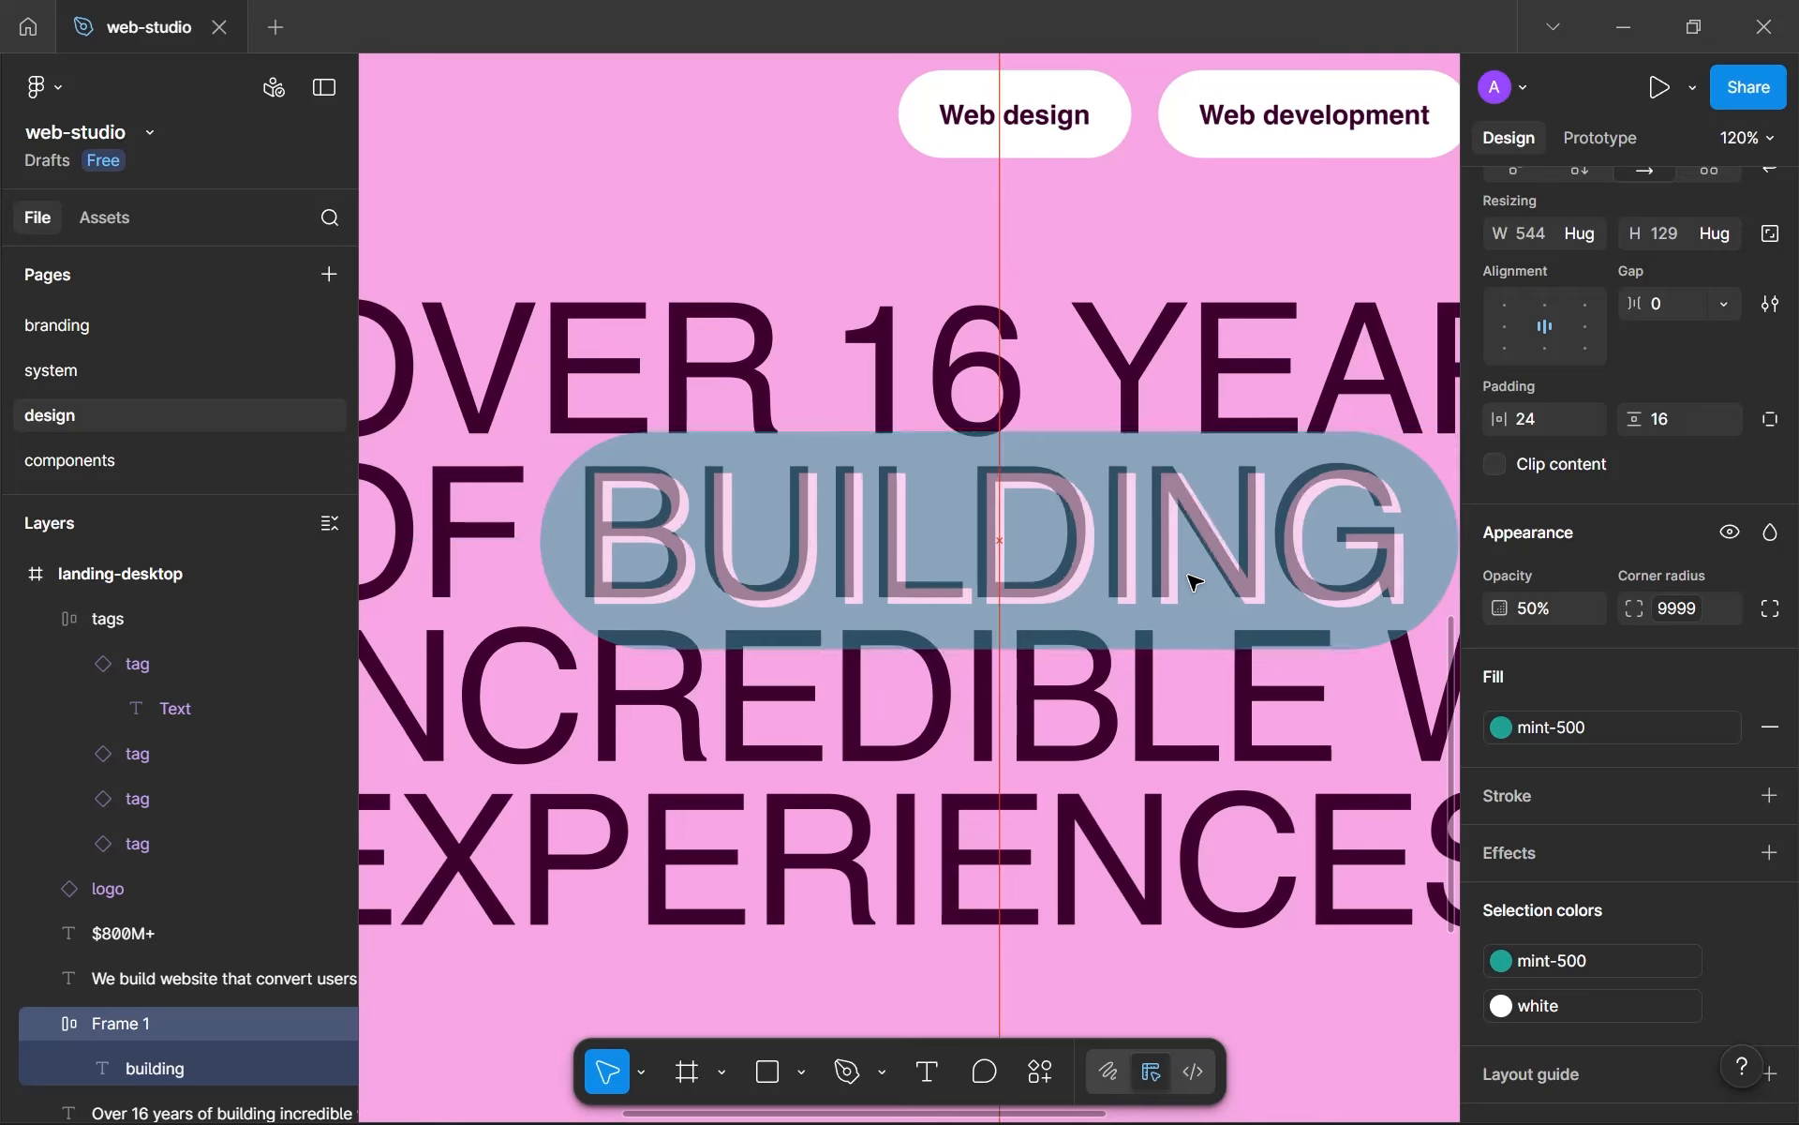
pyautogui.press('Left')
pyautogui.press('Left')
pyautogui.press('Left')
pyautogui.press('Up')
pyautogui.press('Up')
pyautogui.press('Up')
pyautogui.press('Left')
pyautogui.press('Left')
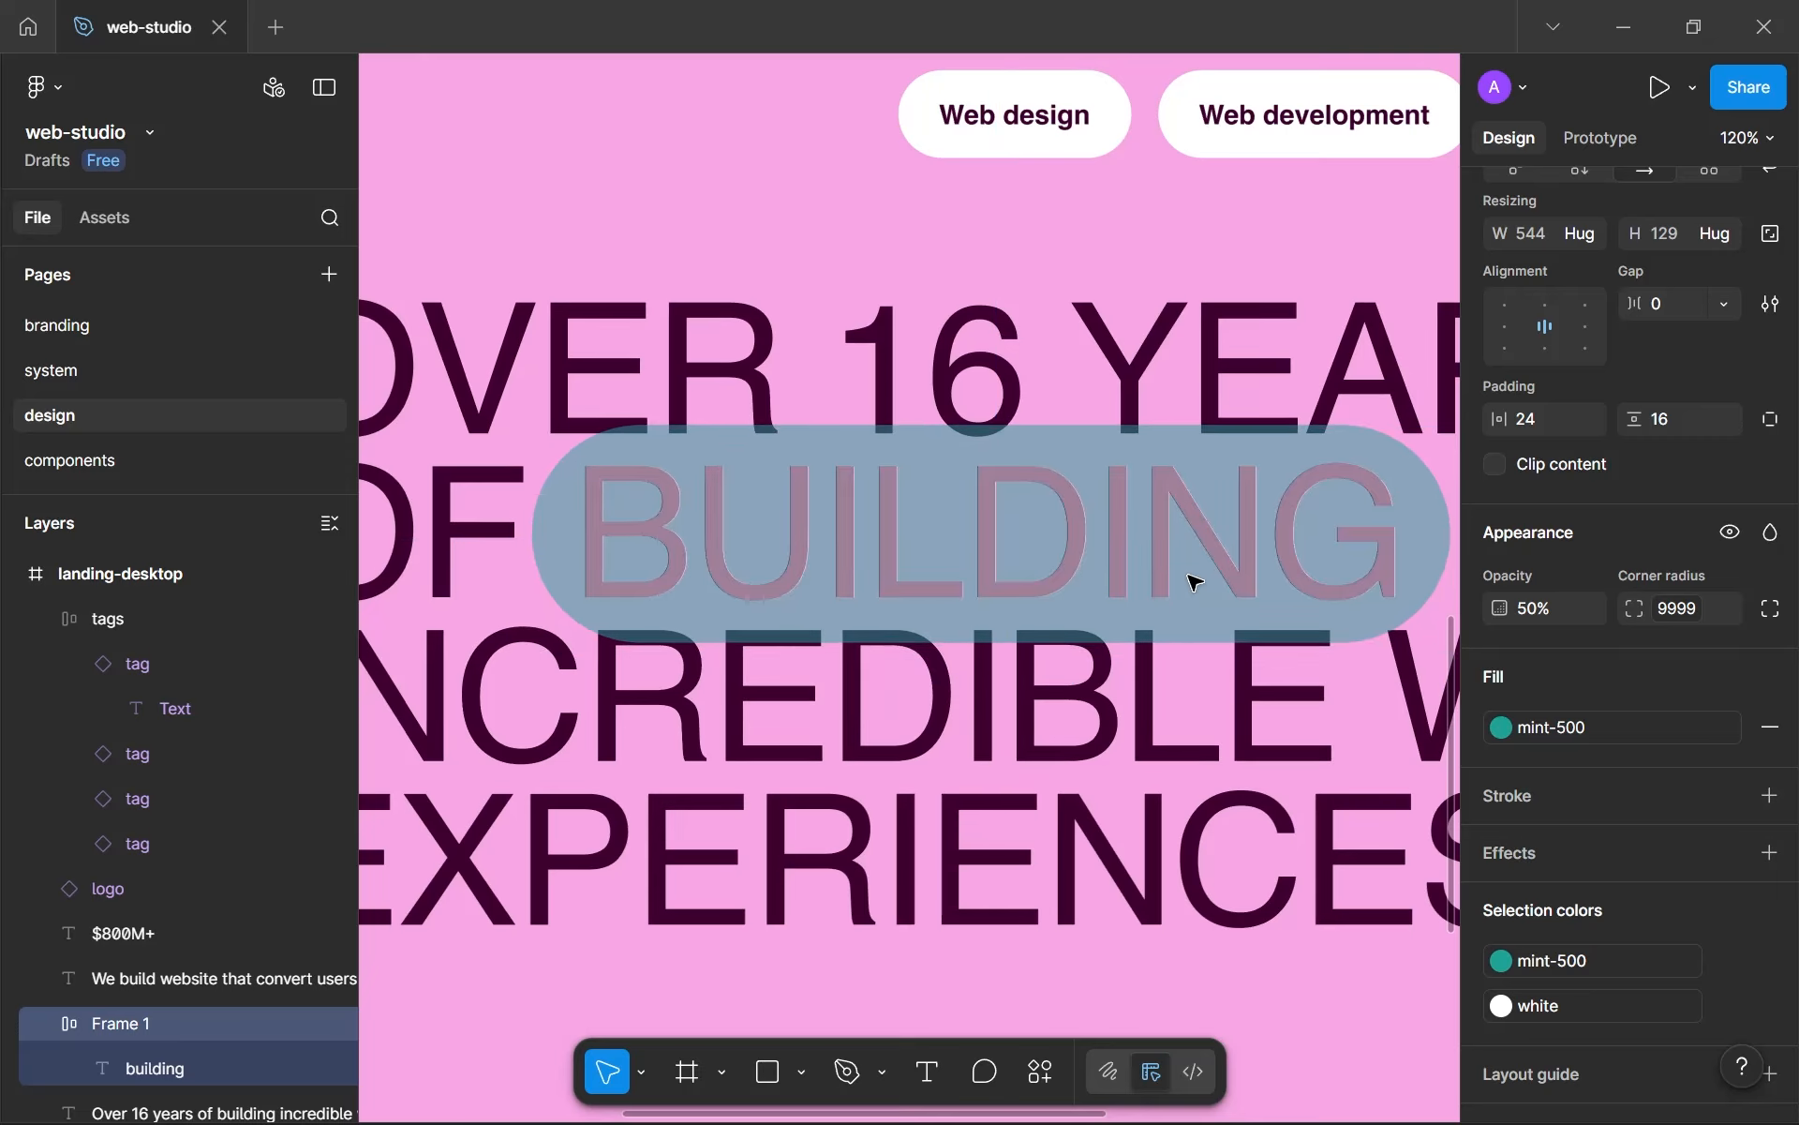
pyautogui.press('Right')
pyautogui.press('Left')
# - Restore the "building" pill's opacity to 100% and deselect it
pyautogui.scroll(-5, 1187, 576)
pyautogui.click(1523, 617)
pyautogui.write('100')
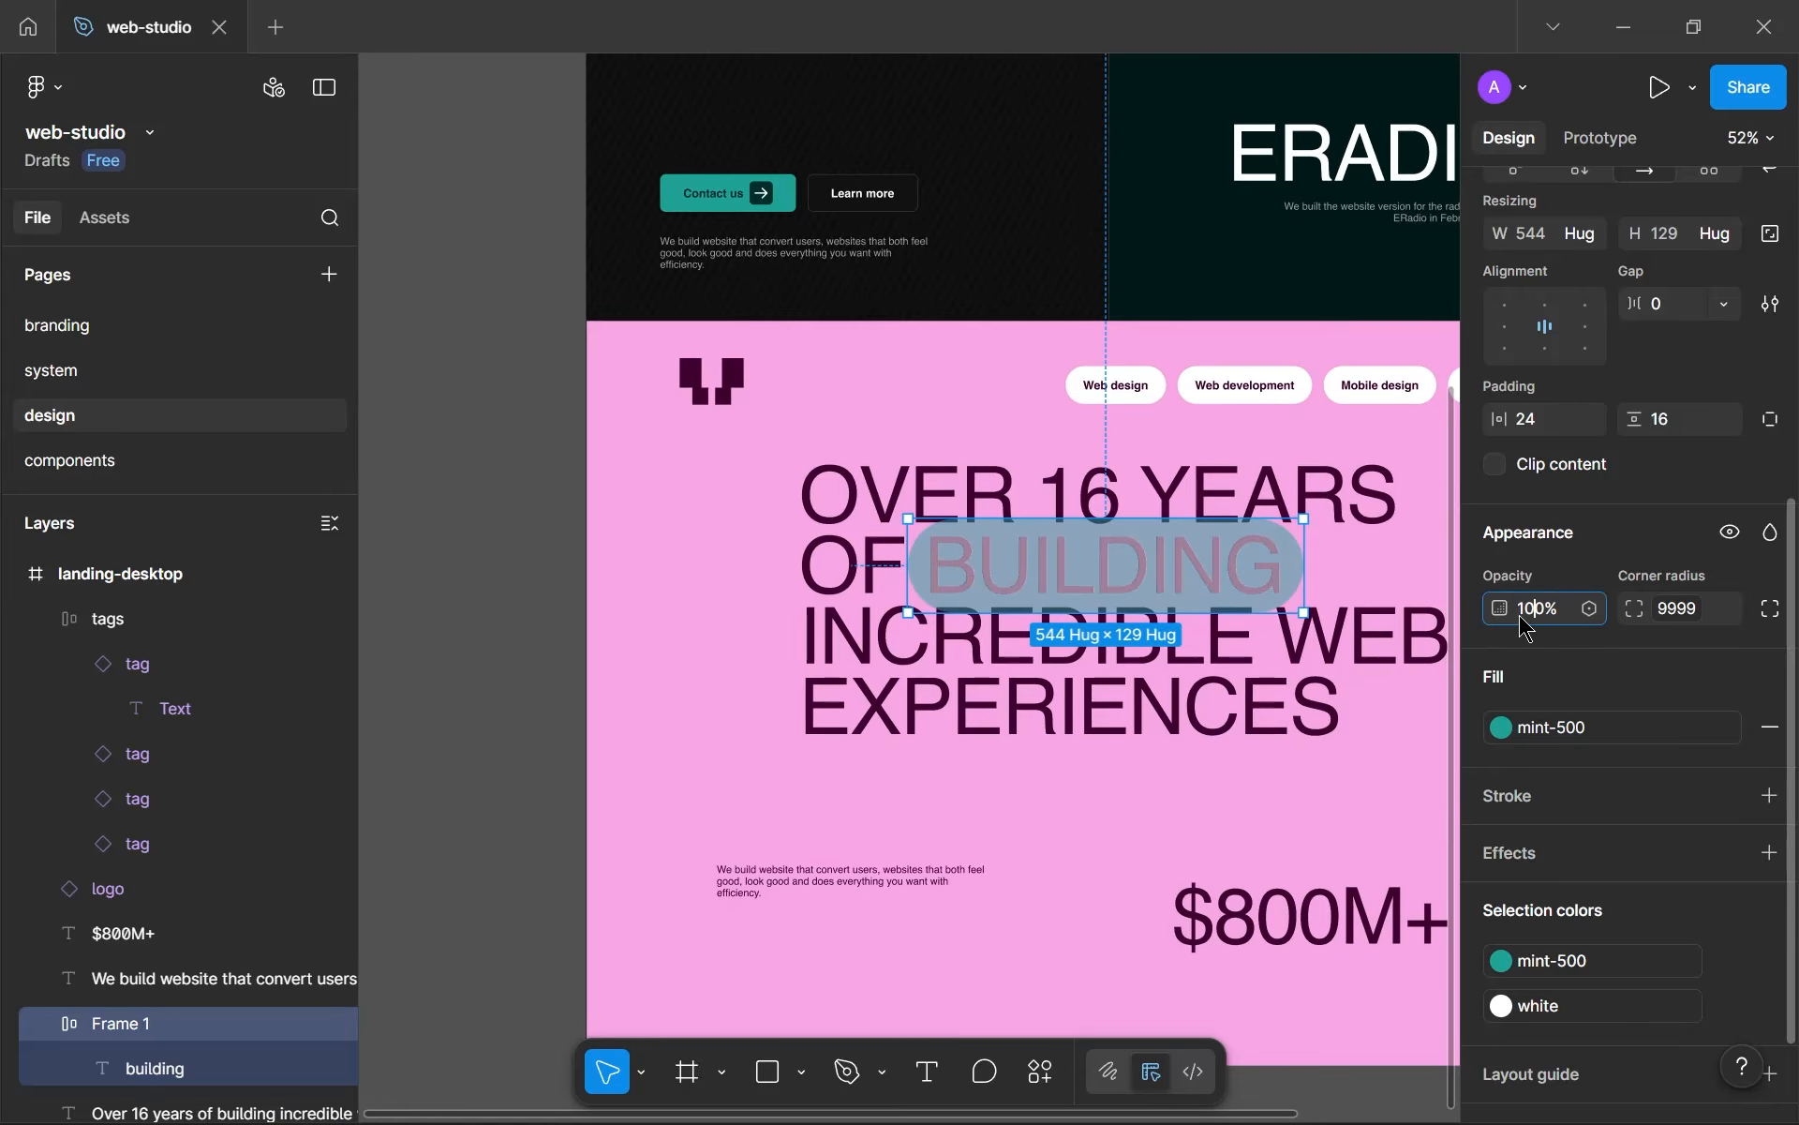
pyautogui.press('Return')
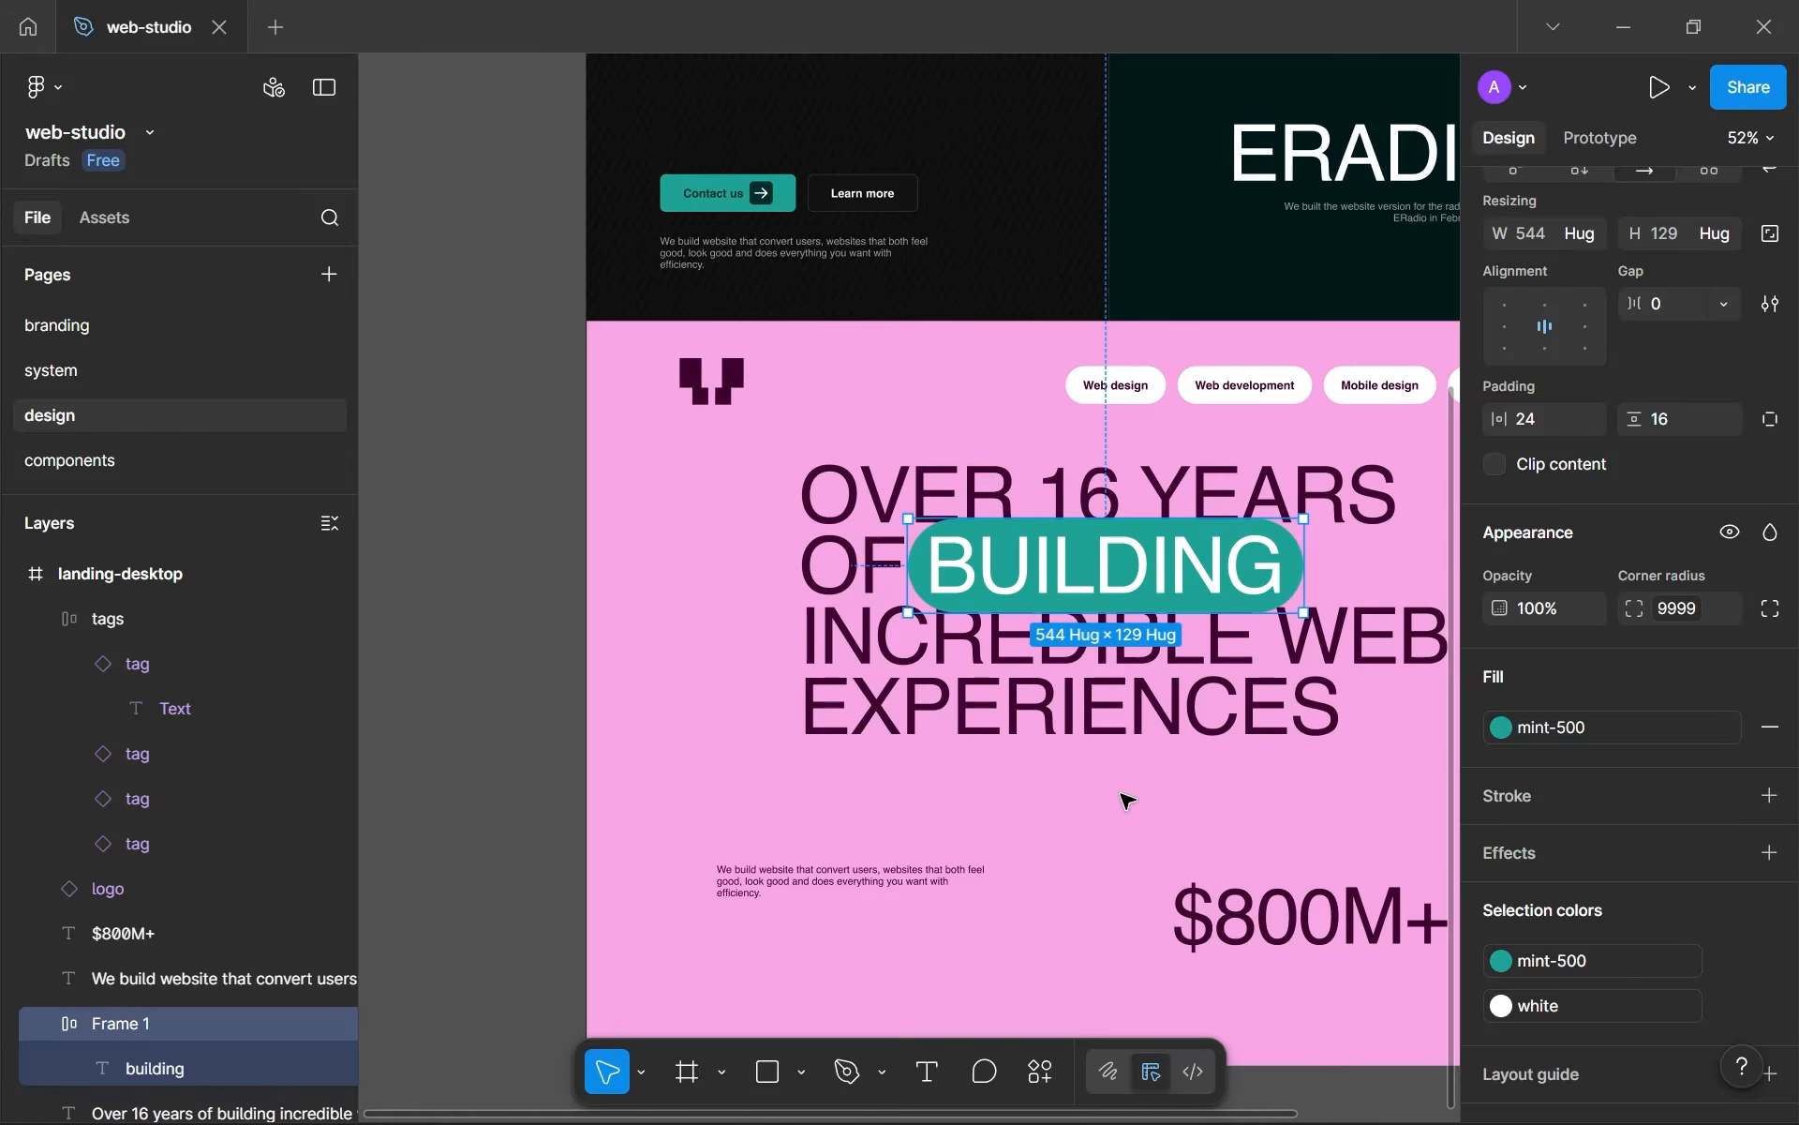
pyautogui.click(1124, 831)
# - Duplicate the "building" pill and place the copy over the heading's last line, "Experiences"
pyautogui.scroll(-3, 1125, 806)
pyautogui.scroll(3, 1097, 715)
pyautogui.click(1097, 715)
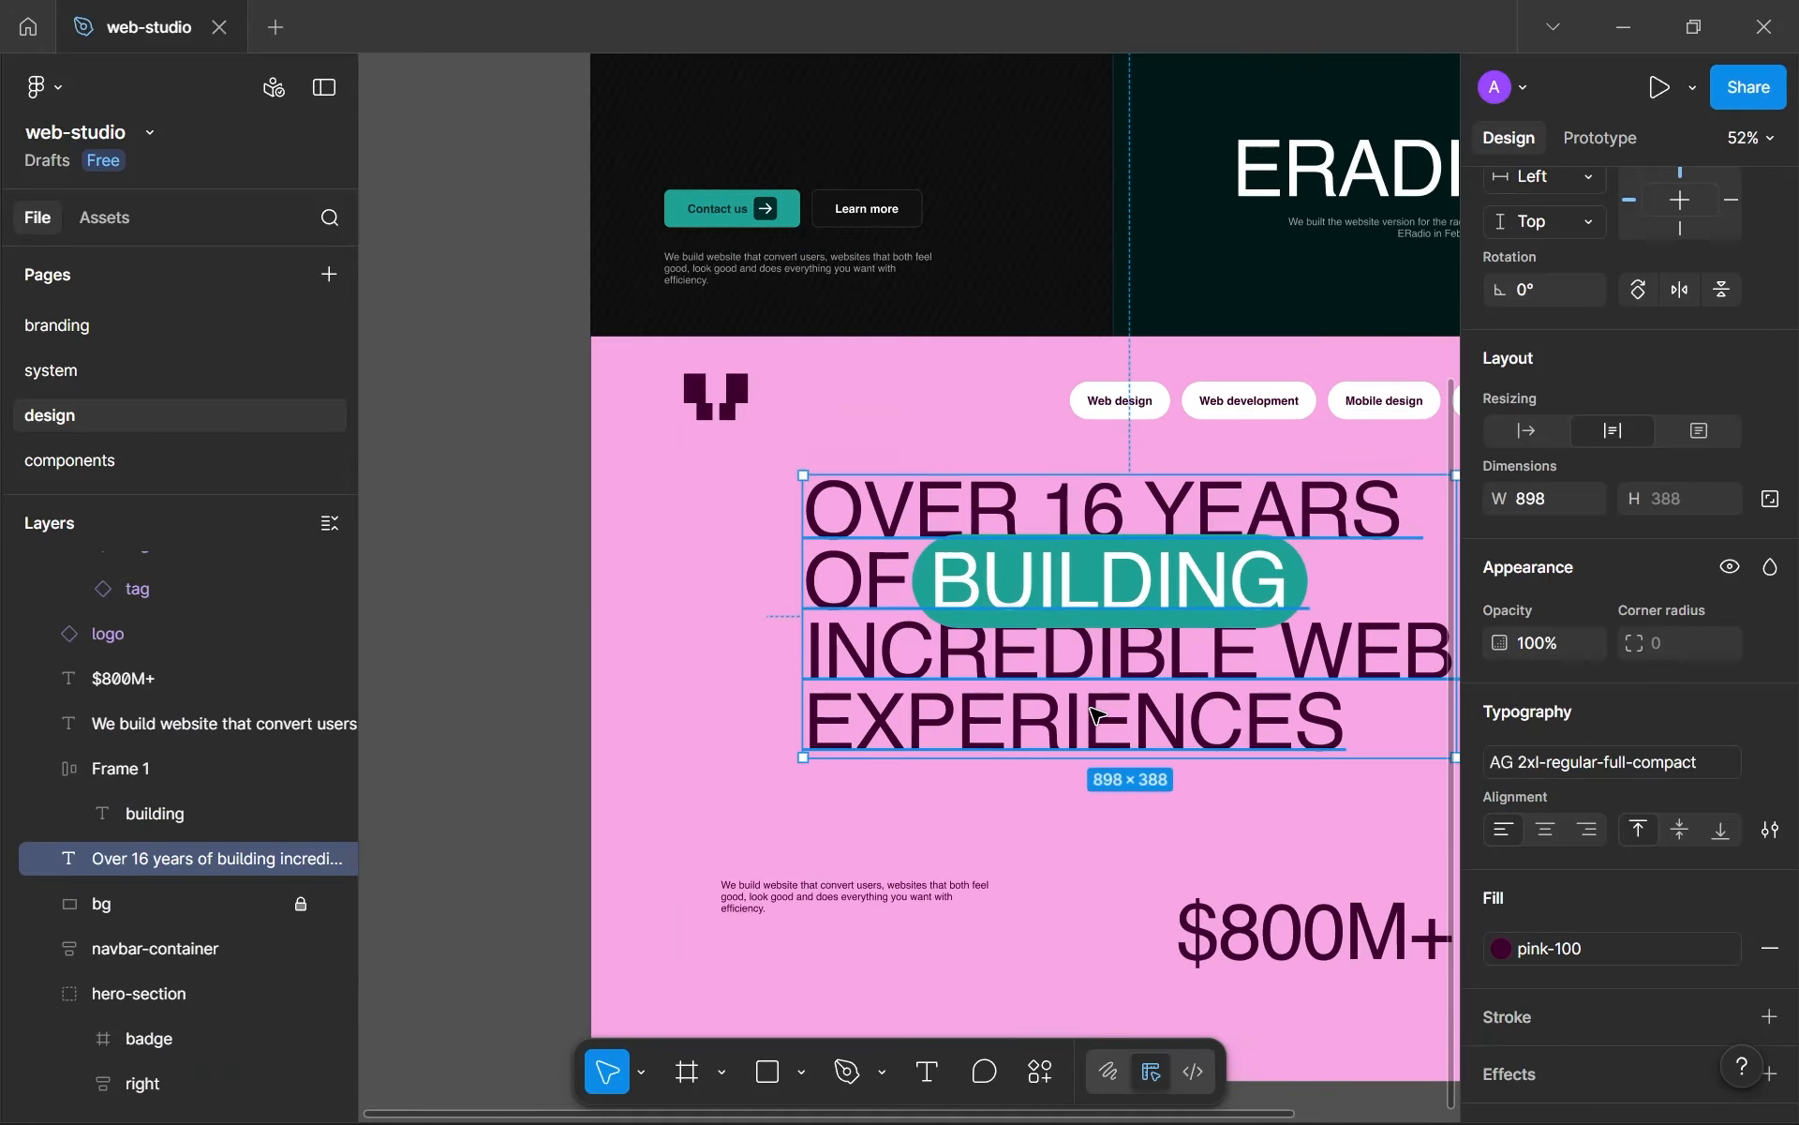
pyautogui.scroll(3, 1096, 715)
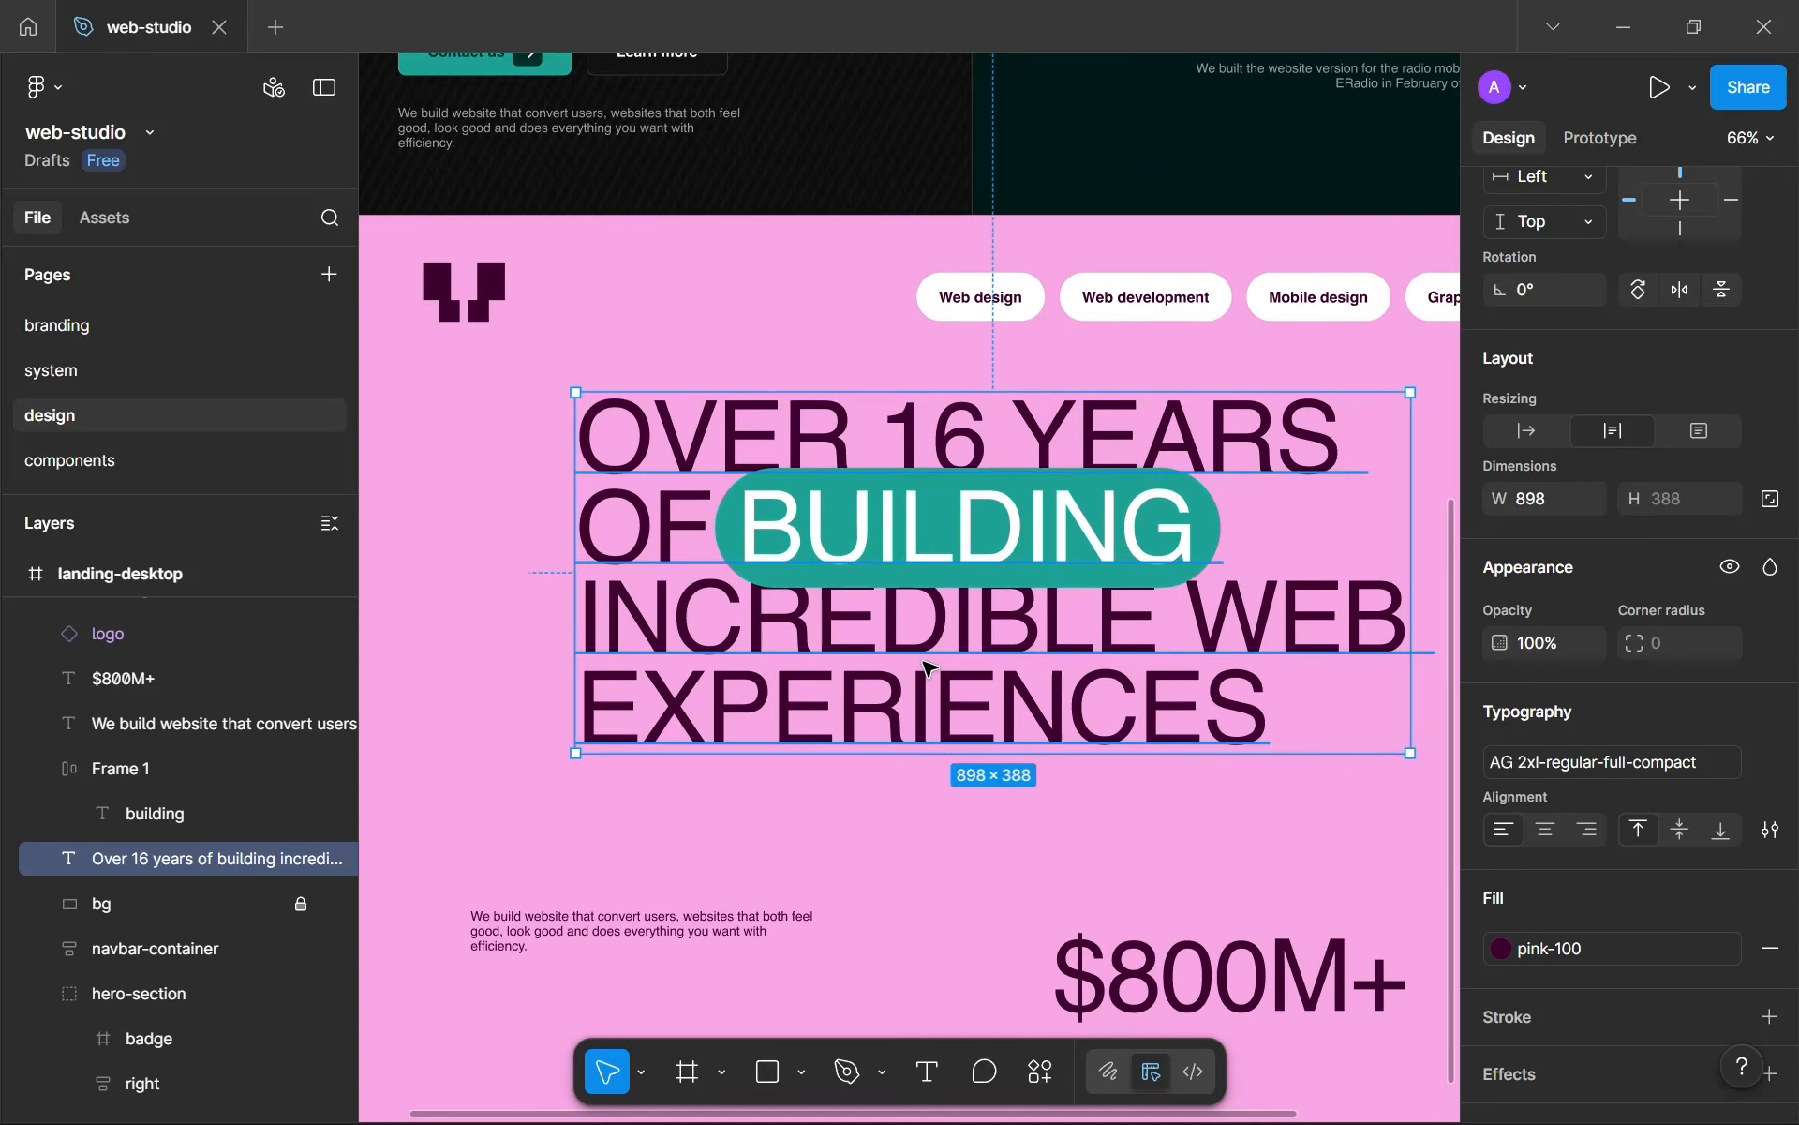
pyautogui.scroll(-2, 937, 673)
pyautogui.scroll(1, 930, 667)
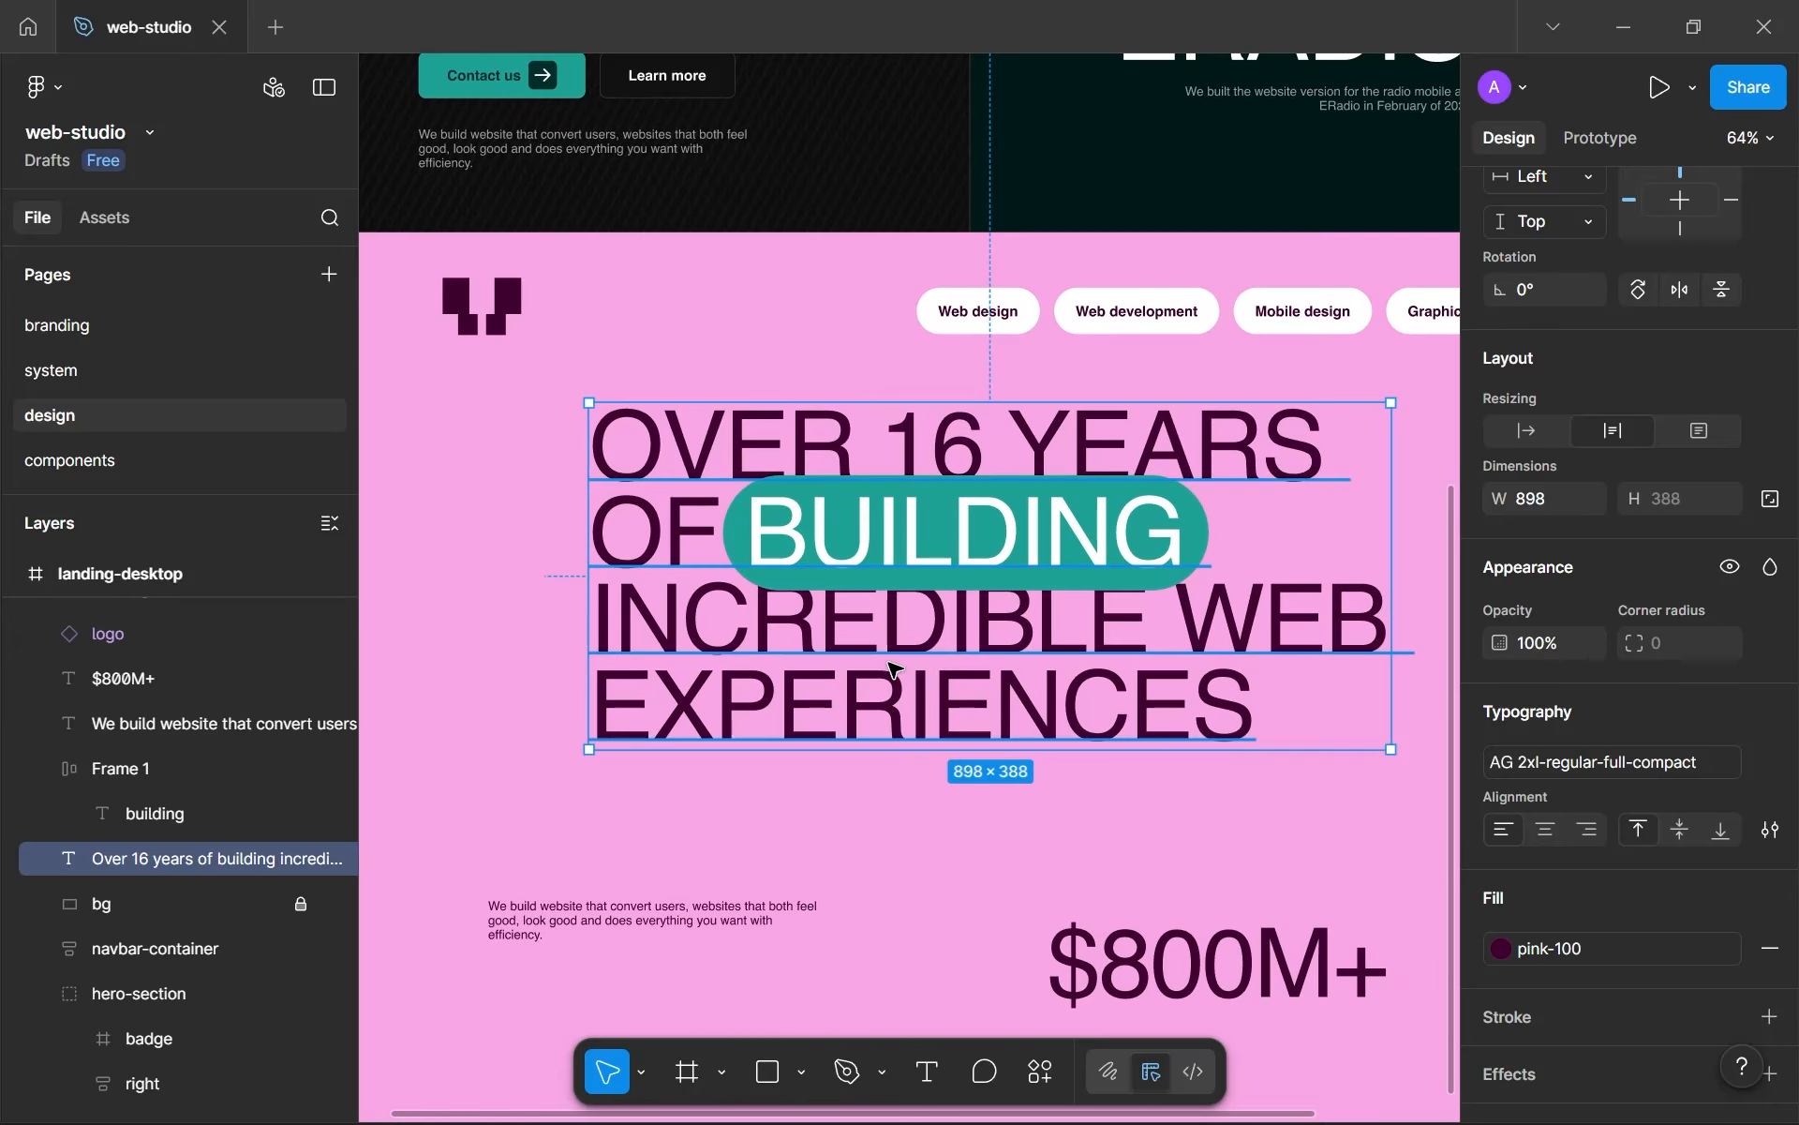
pyautogui.moveTo(881, 543); pyautogui.dragTo(867, 698)
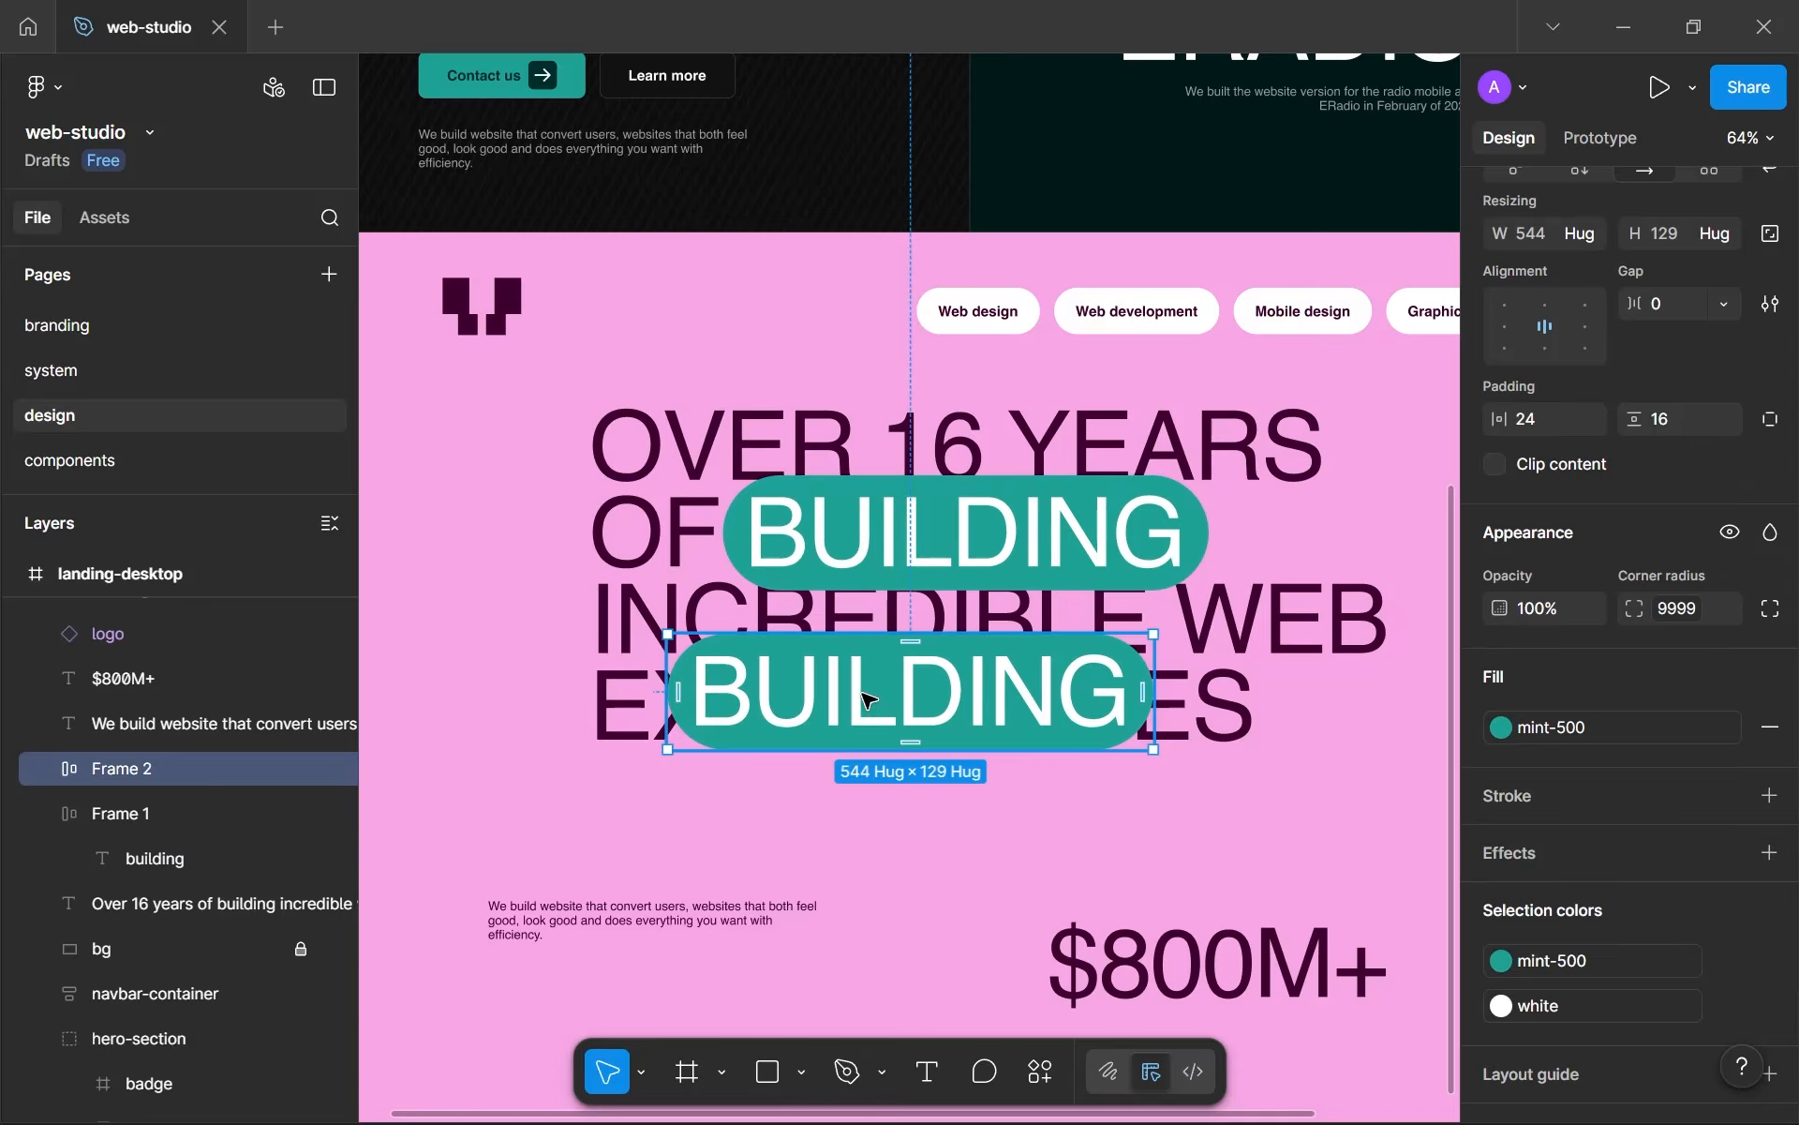
# - Replace the duplicated pill's text with "Incredible"
pyautogui.doubleClick(868, 700)
pyautogui.doubleClick(876, 704)
pyautogui.write('I')
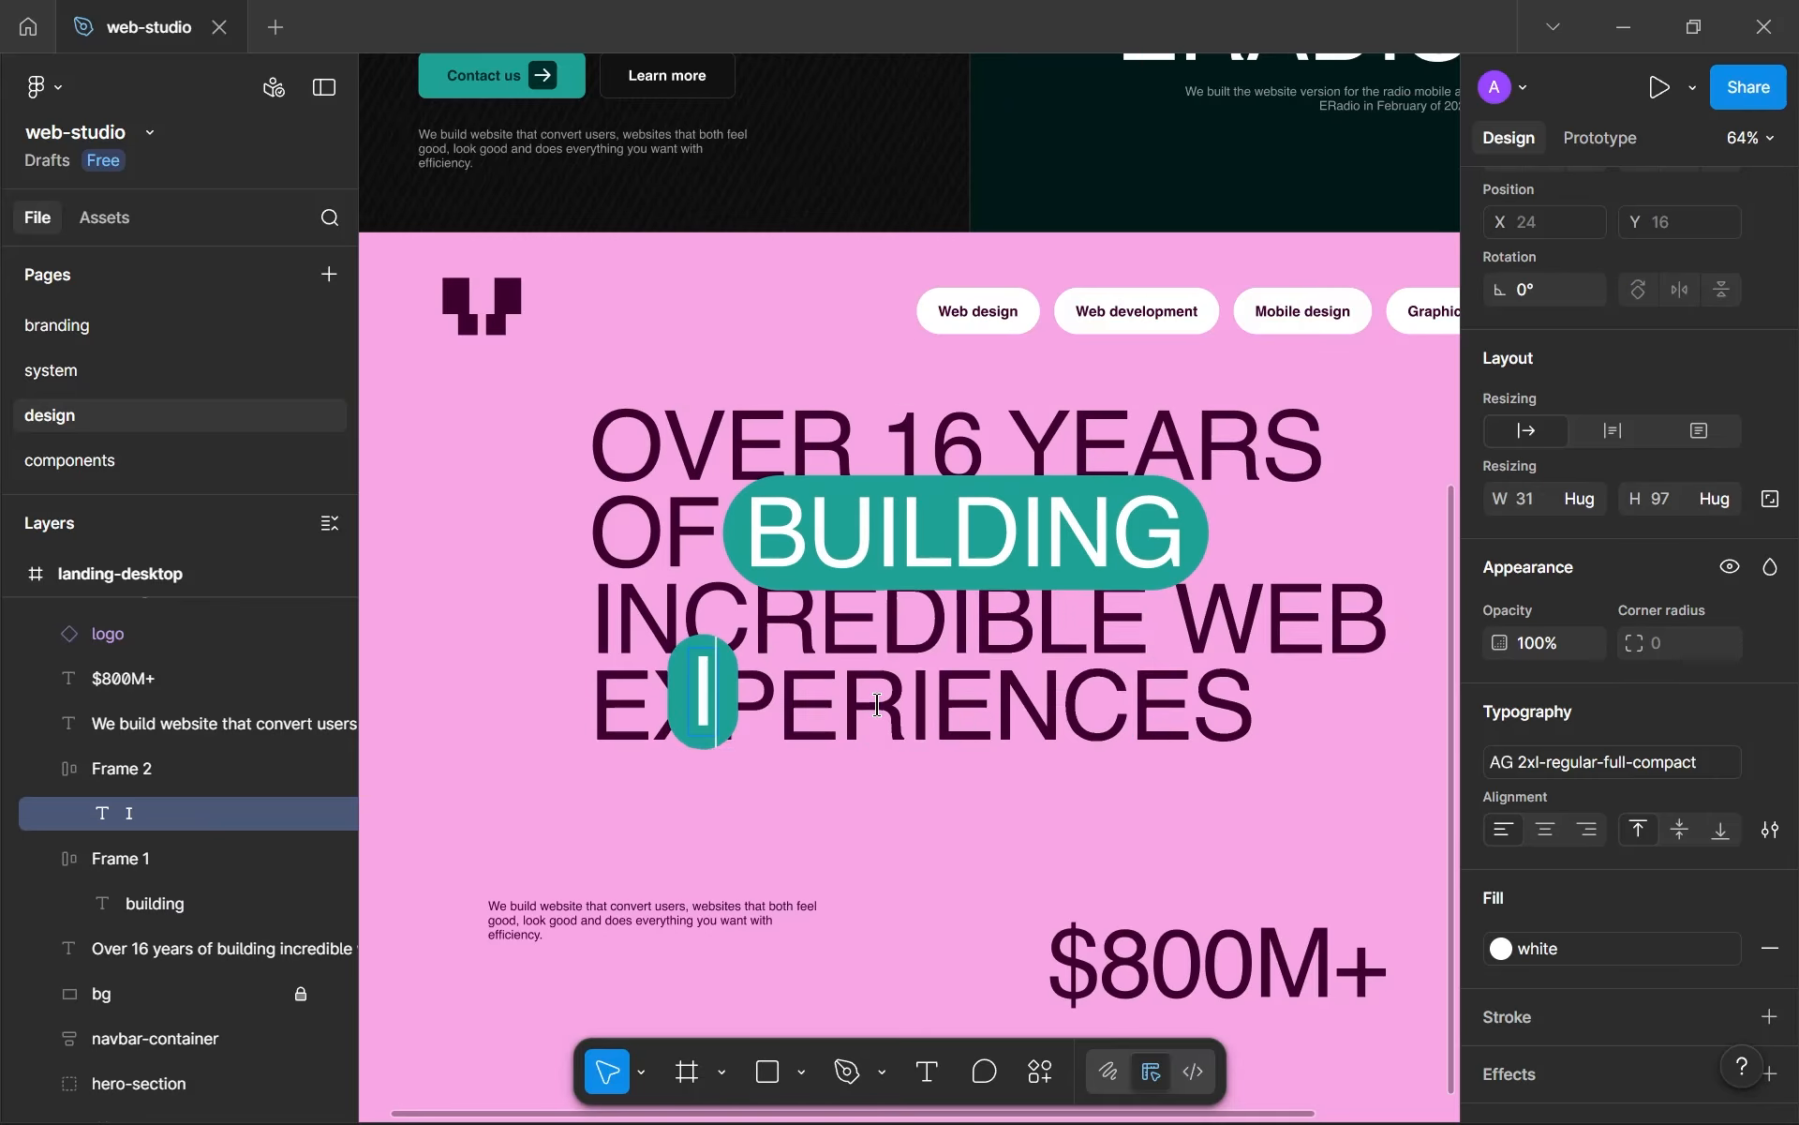
pyautogui.write('ncredible')
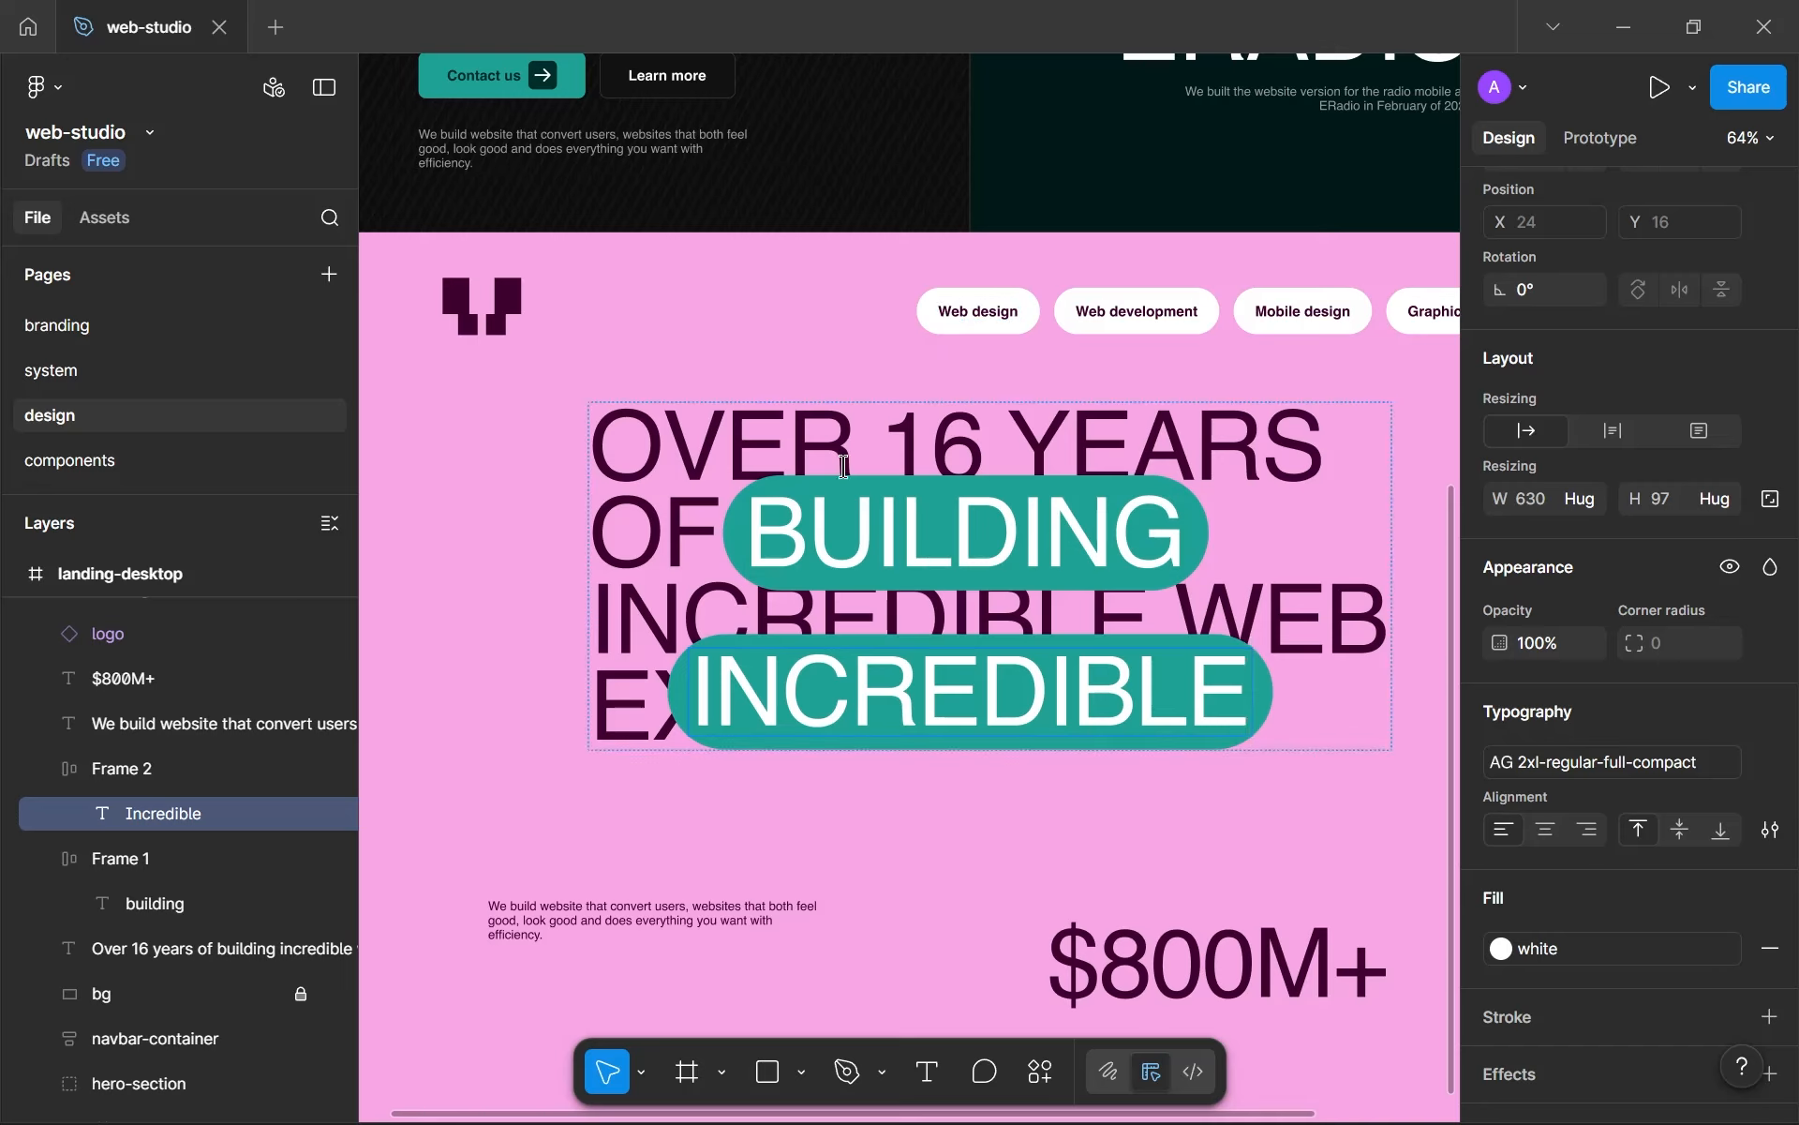
# - Rename both pill frames, "Frame 2" and "Frame 1", to "text-containers"
pyautogui.click(134, 776)
pyautogui.doubleClick(134, 776)
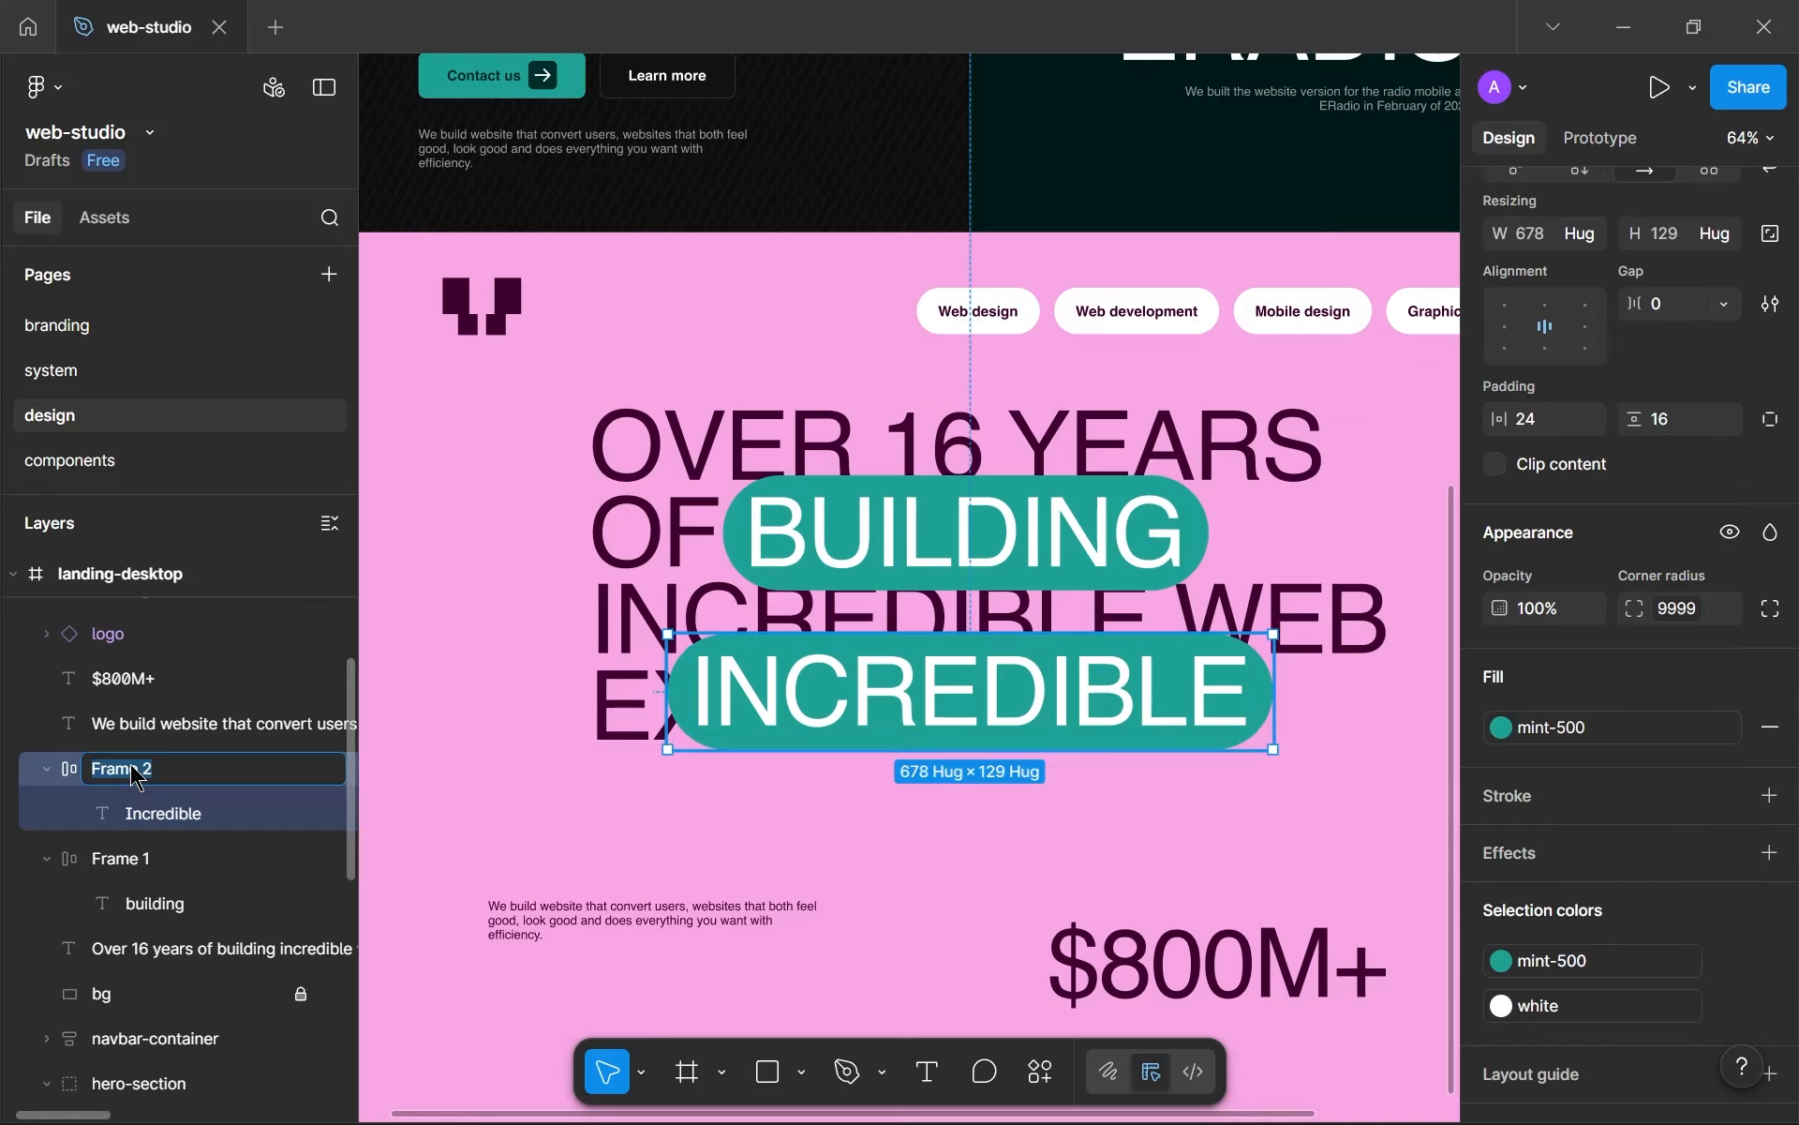
pyautogui.write('text-containers')
pyautogui.hotkey('ctrl', 'a')
pyautogui.hotkey('ctrl', 'c')
pyautogui.doubleClick(160, 864)
pyautogui.hotkey('ctrl', 'v')
# - Recolour the "Incredible" pill with the white style for its background and pink-100 for its text
pyautogui.click(763, 733)
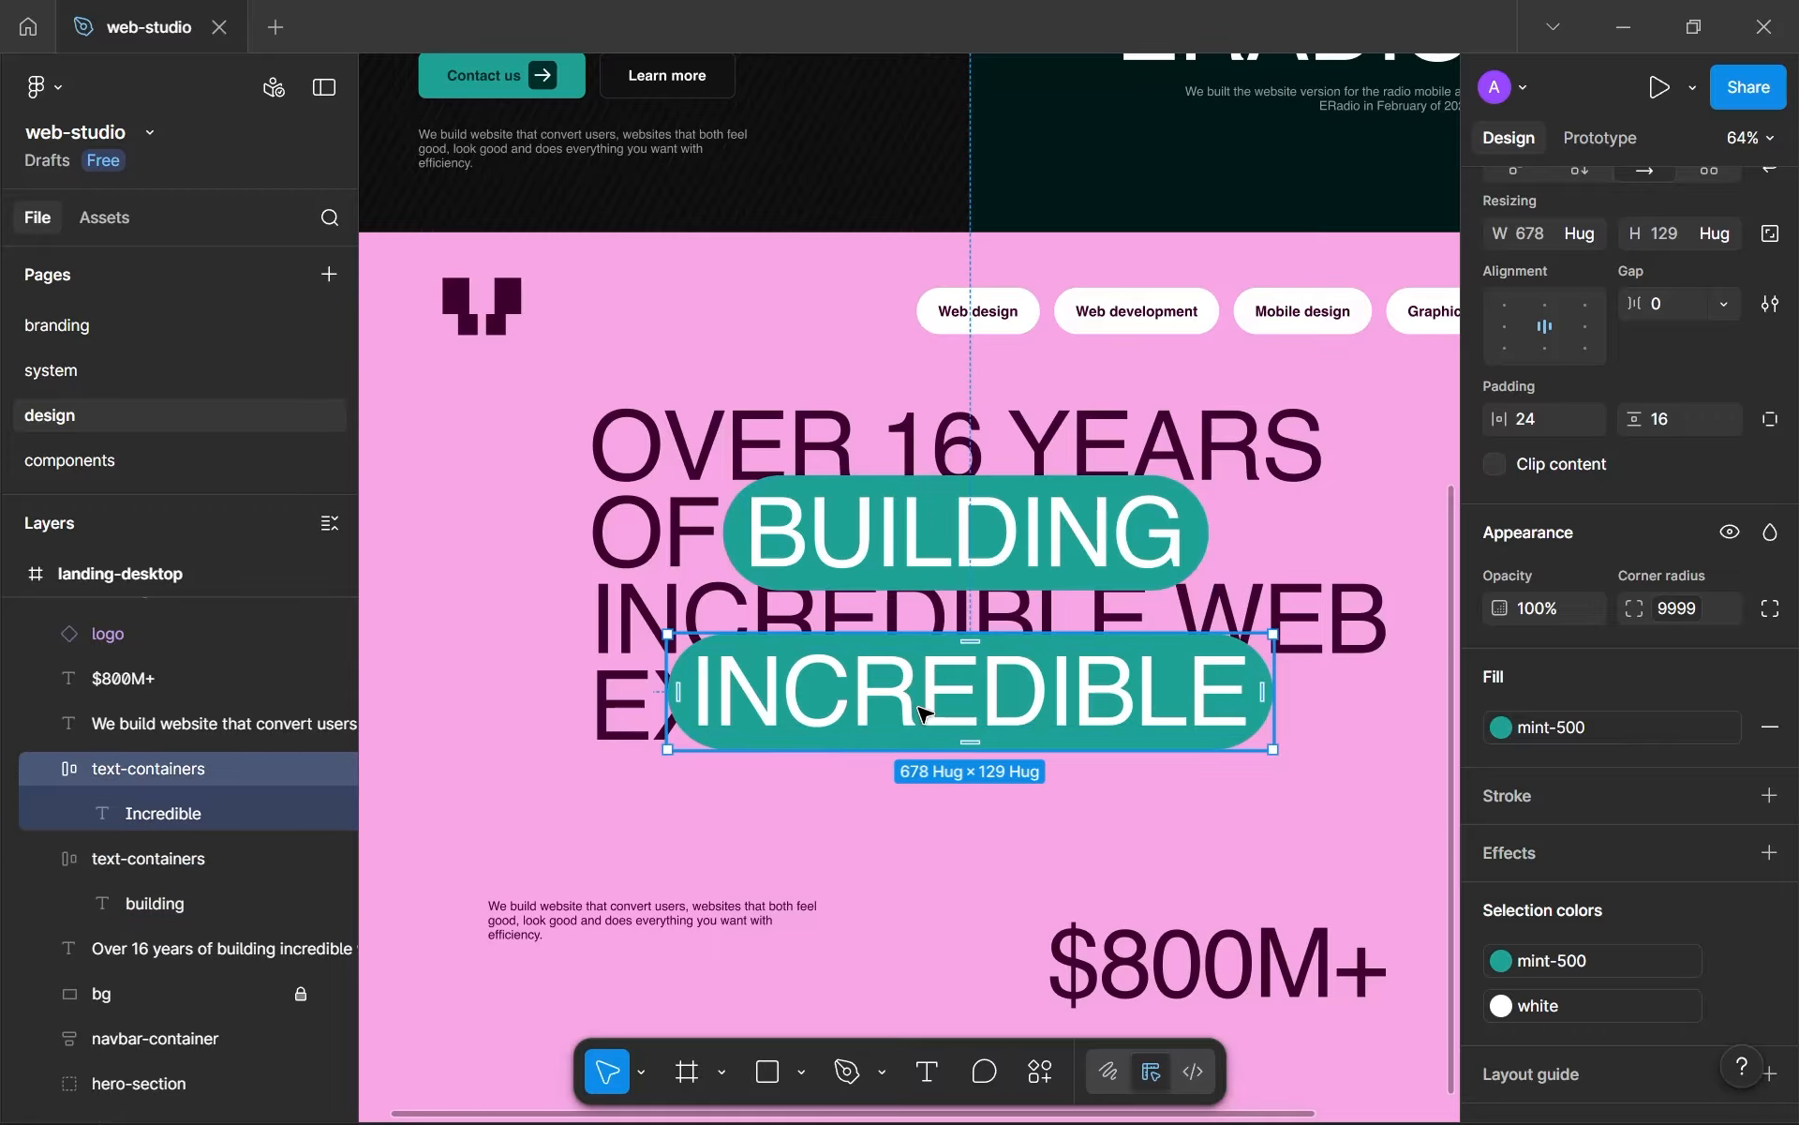
pyautogui.click(1553, 963)
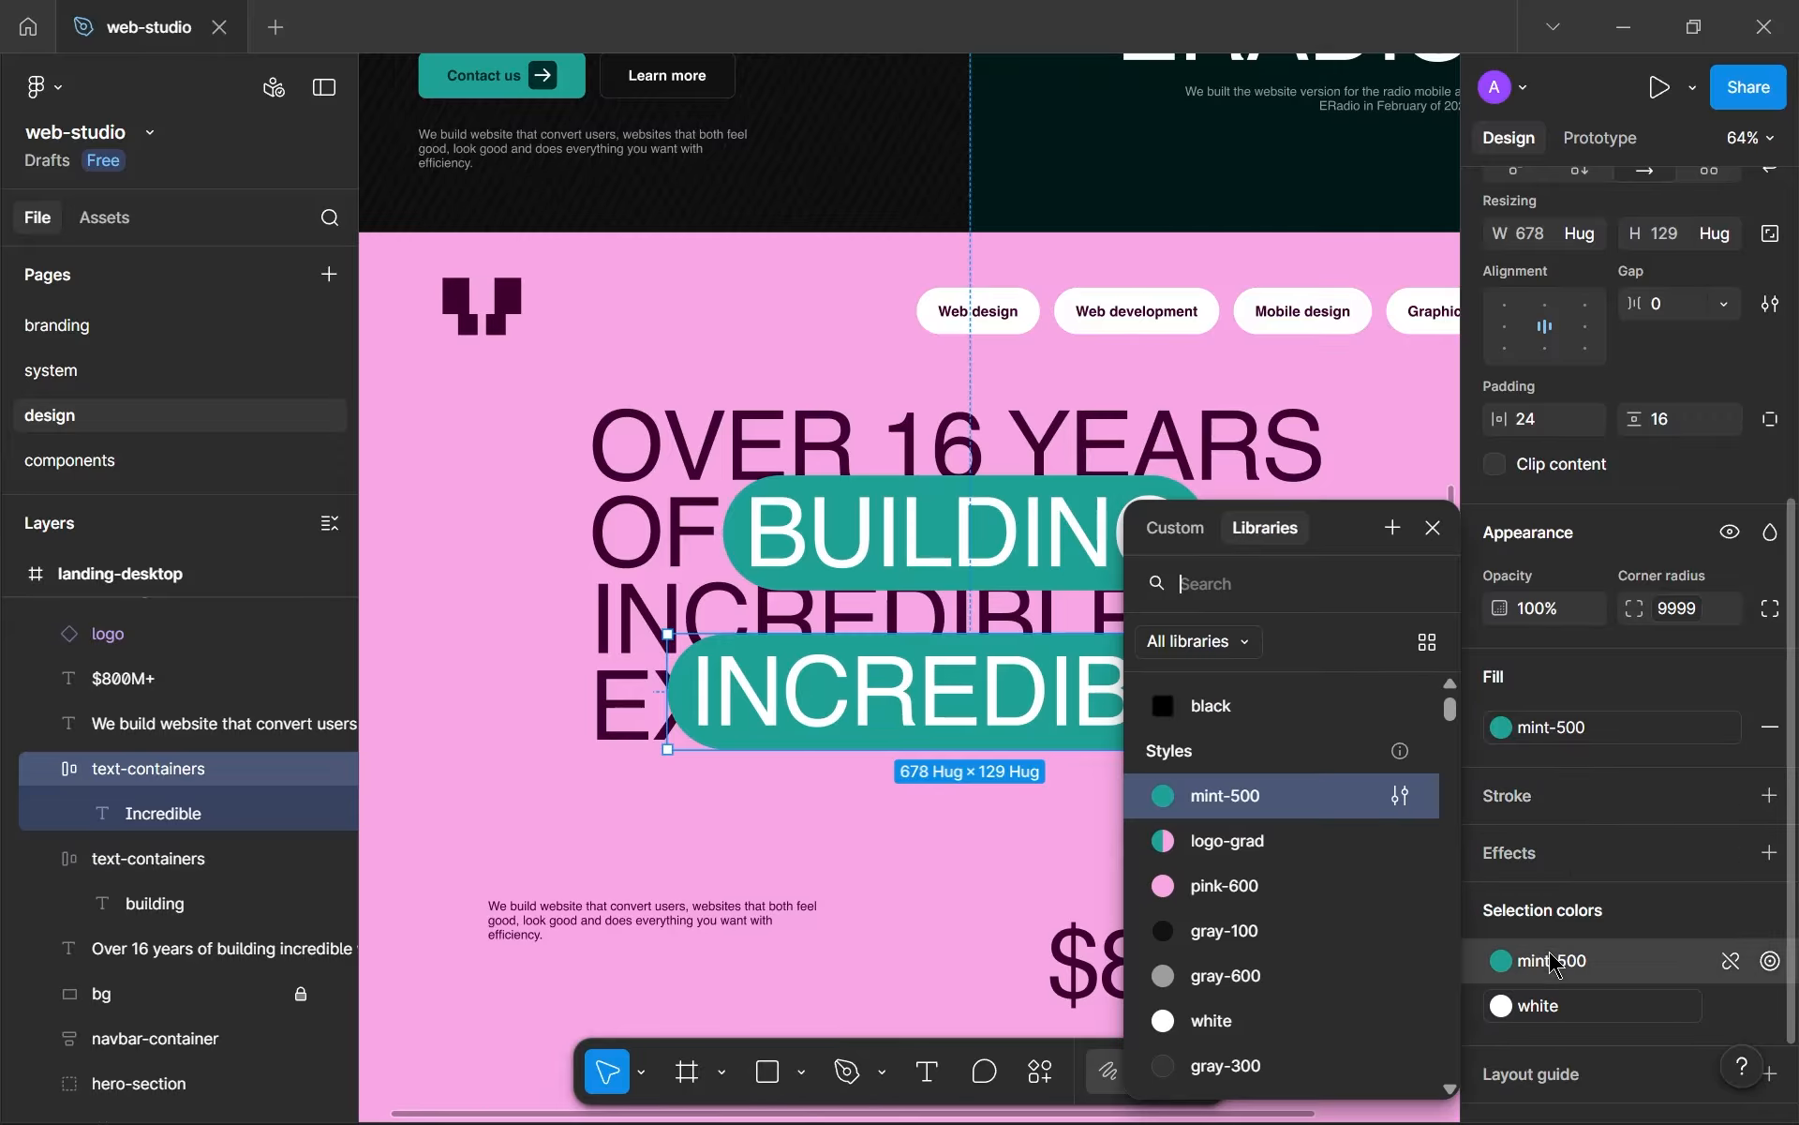
pyautogui.click(1209, 1017)
pyautogui.click(1121, 716)
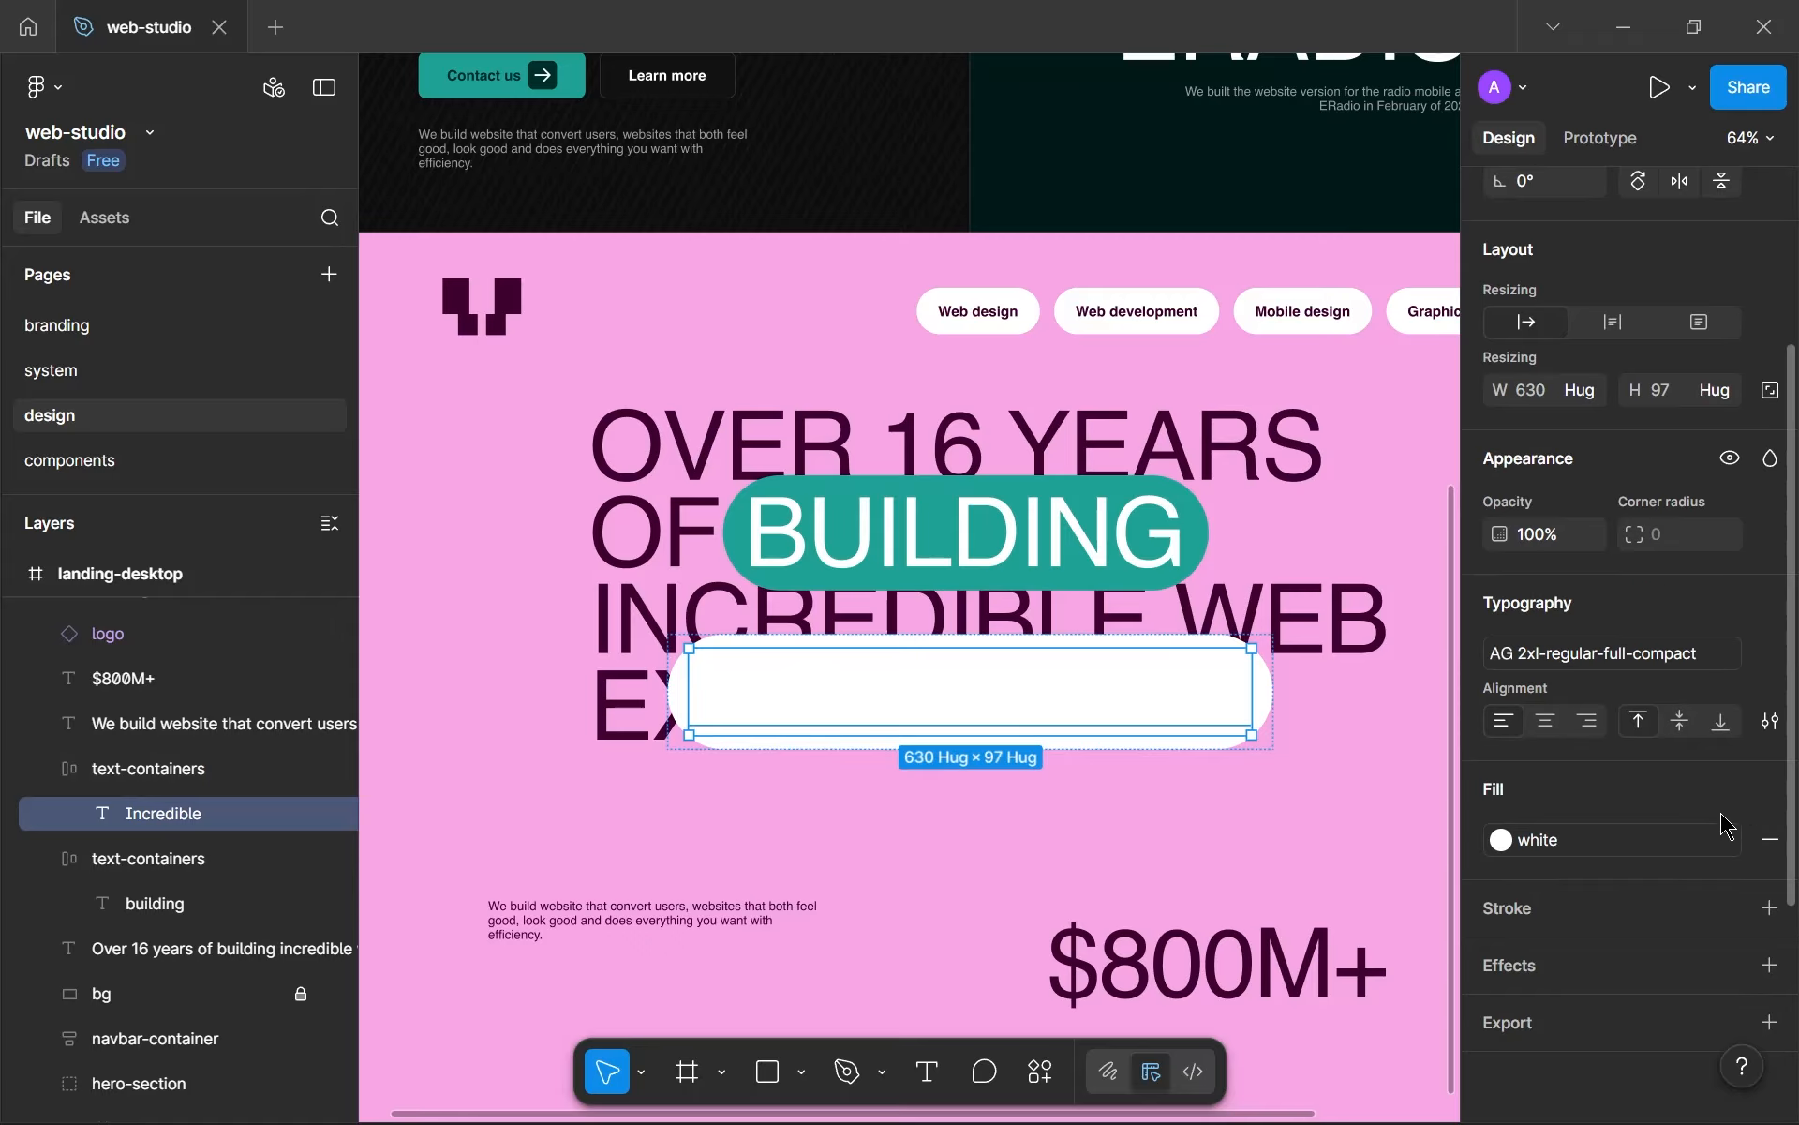
pyautogui.click(1660, 857)
pyautogui.click(1236, 1021)
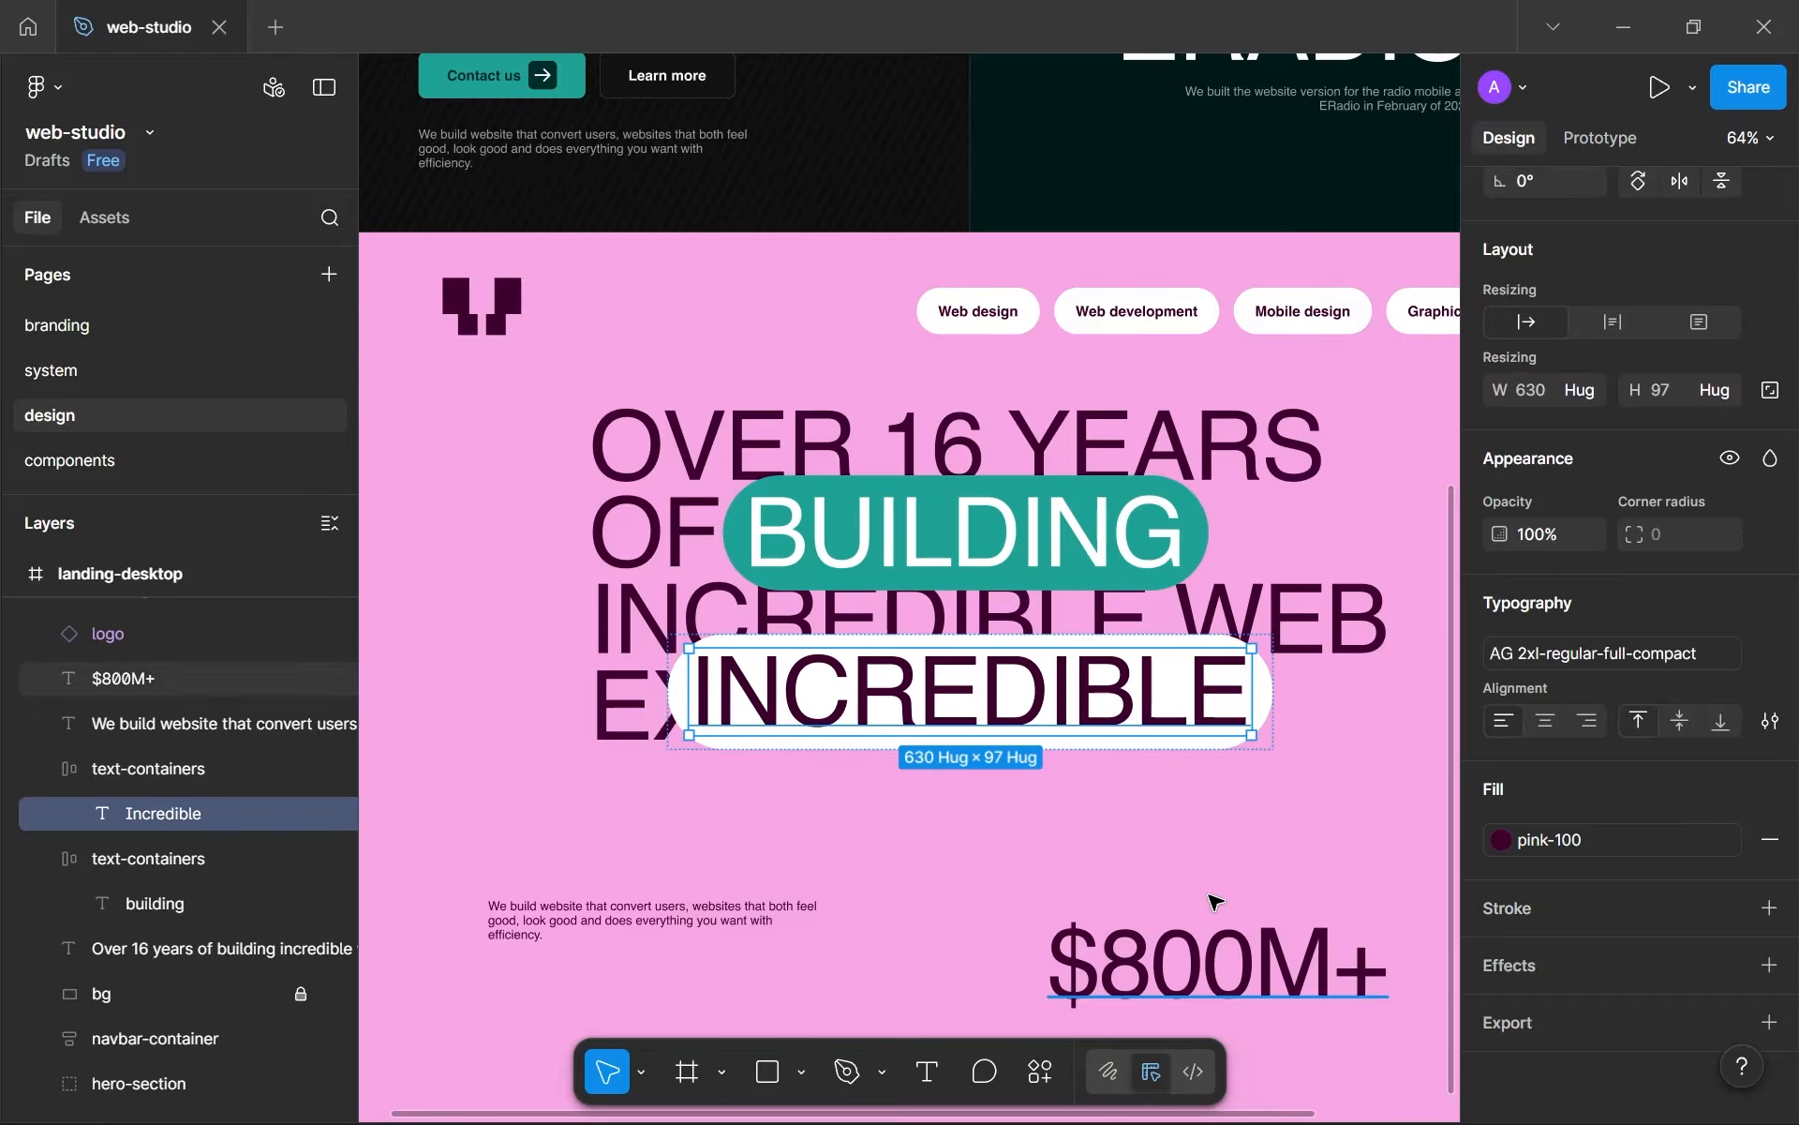
pyautogui.click(1188, 843)
# - Move the white "Incredible" pill onto the word "Incredible" in the heading's third line
pyautogui.scroll(2, 928, 721)
pyautogui.click(880, 710)
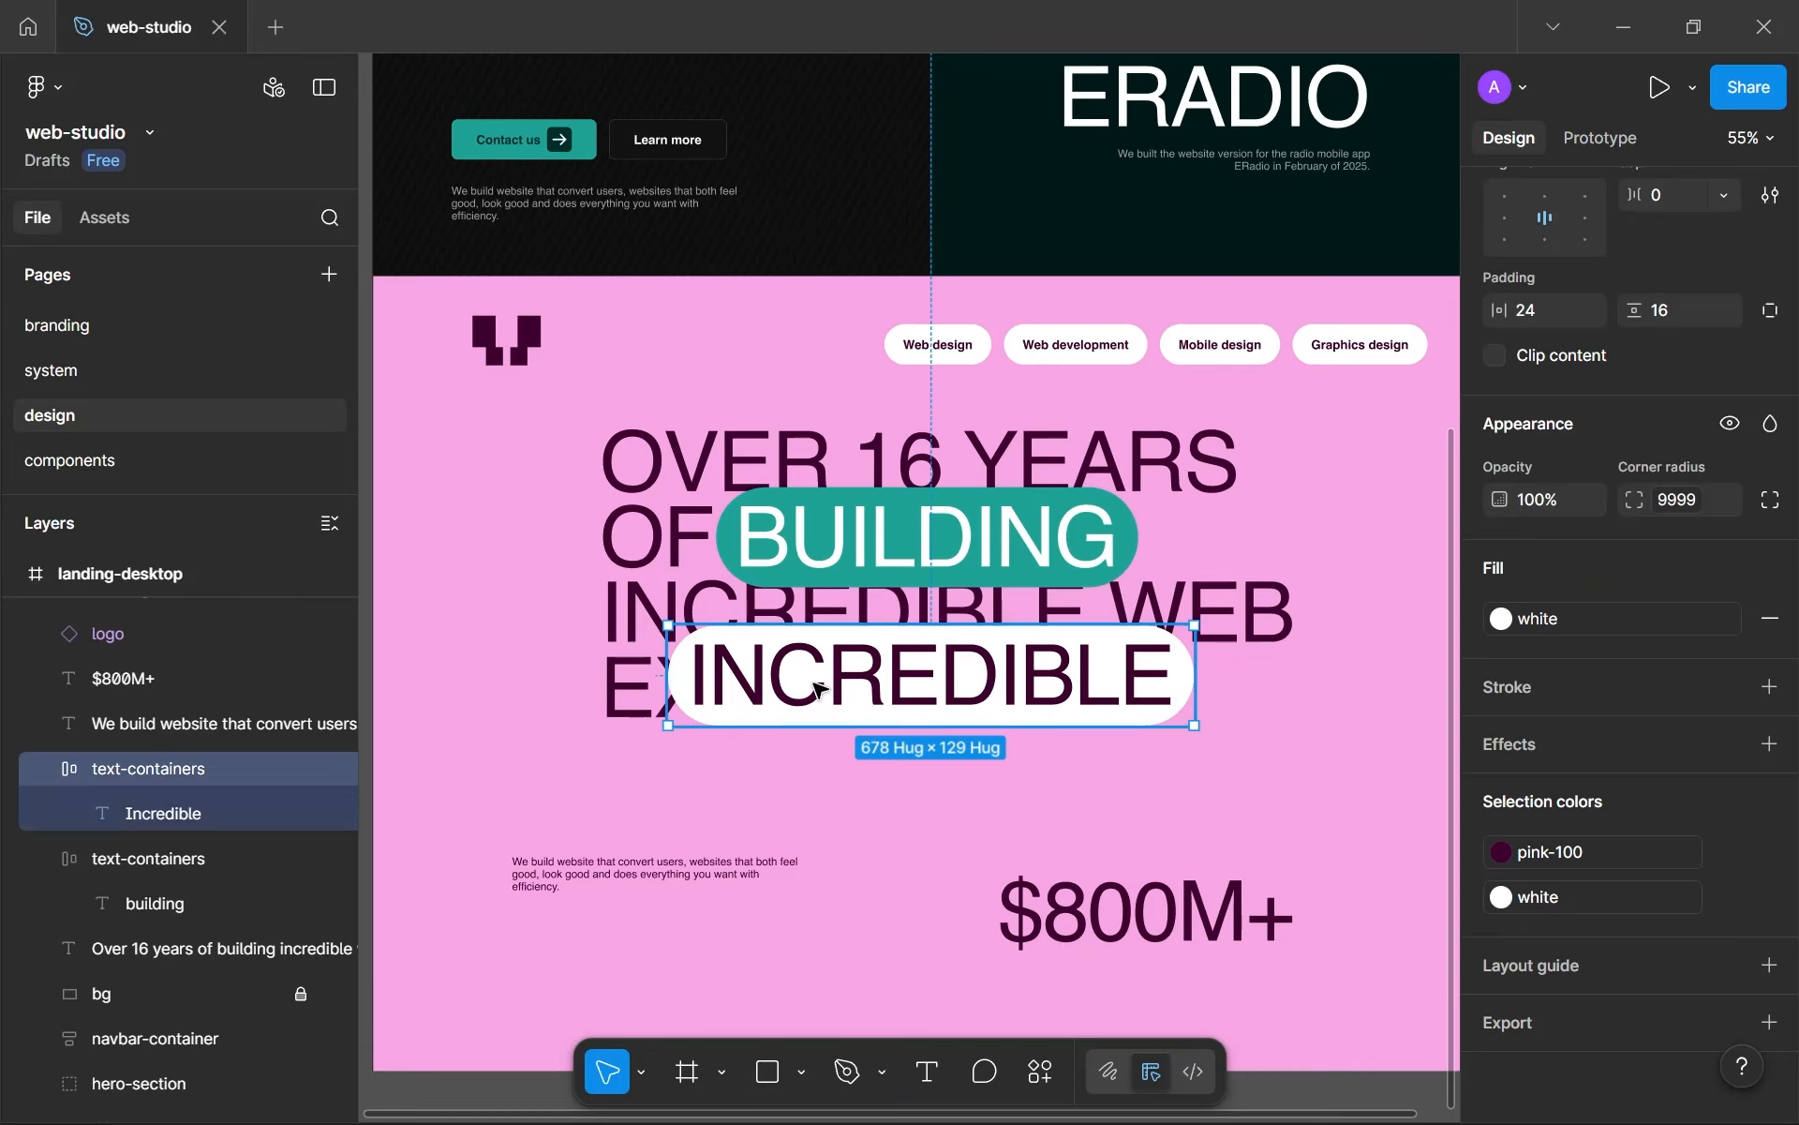
pyautogui.scroll(1, 880, 710)
pyautogui.scroll(1, 867, 696)
pyautogui.moveTo(875, 715); pyautogui.dragTo(754, 622)
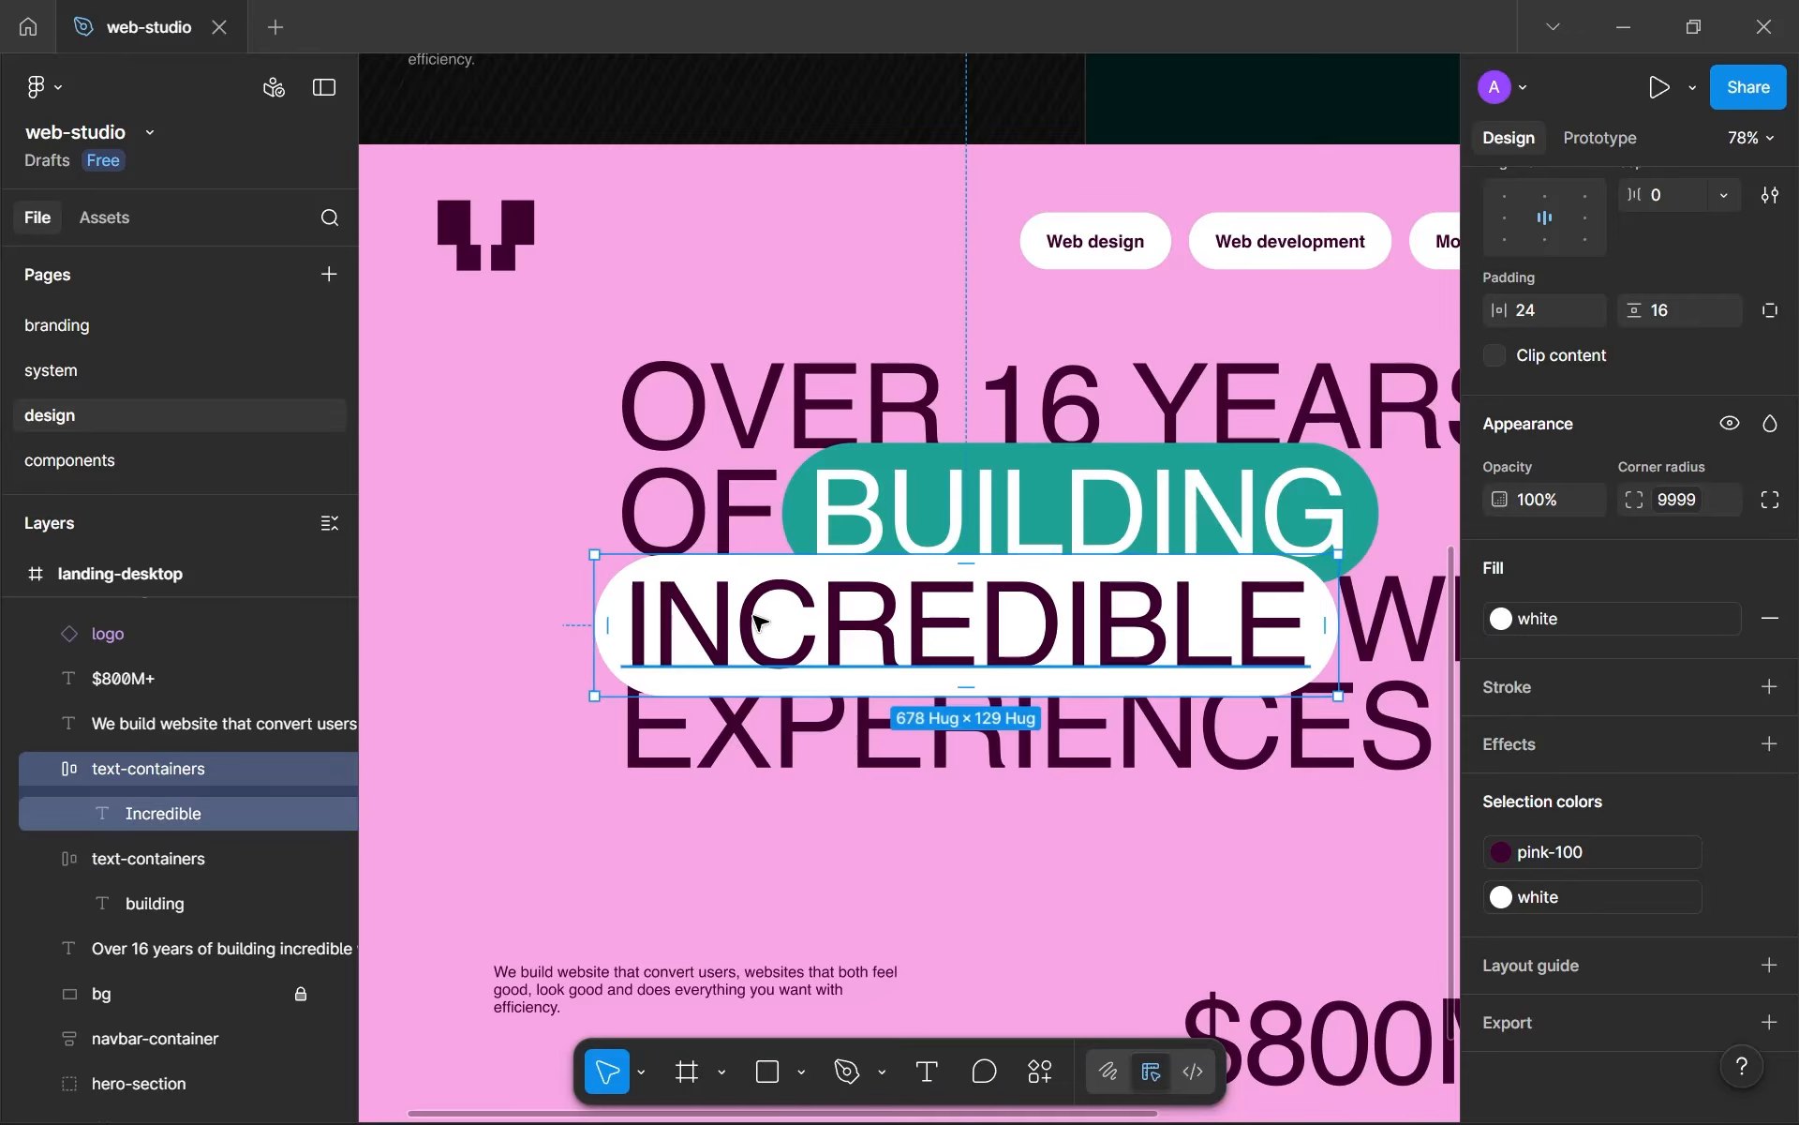
# - Set the "Incredible" pill's opacity to 50% so the heading shows through for alignment
pyautogui.scroll(2, 757, 622)
pyautogui.scroll(2, 755, 623)
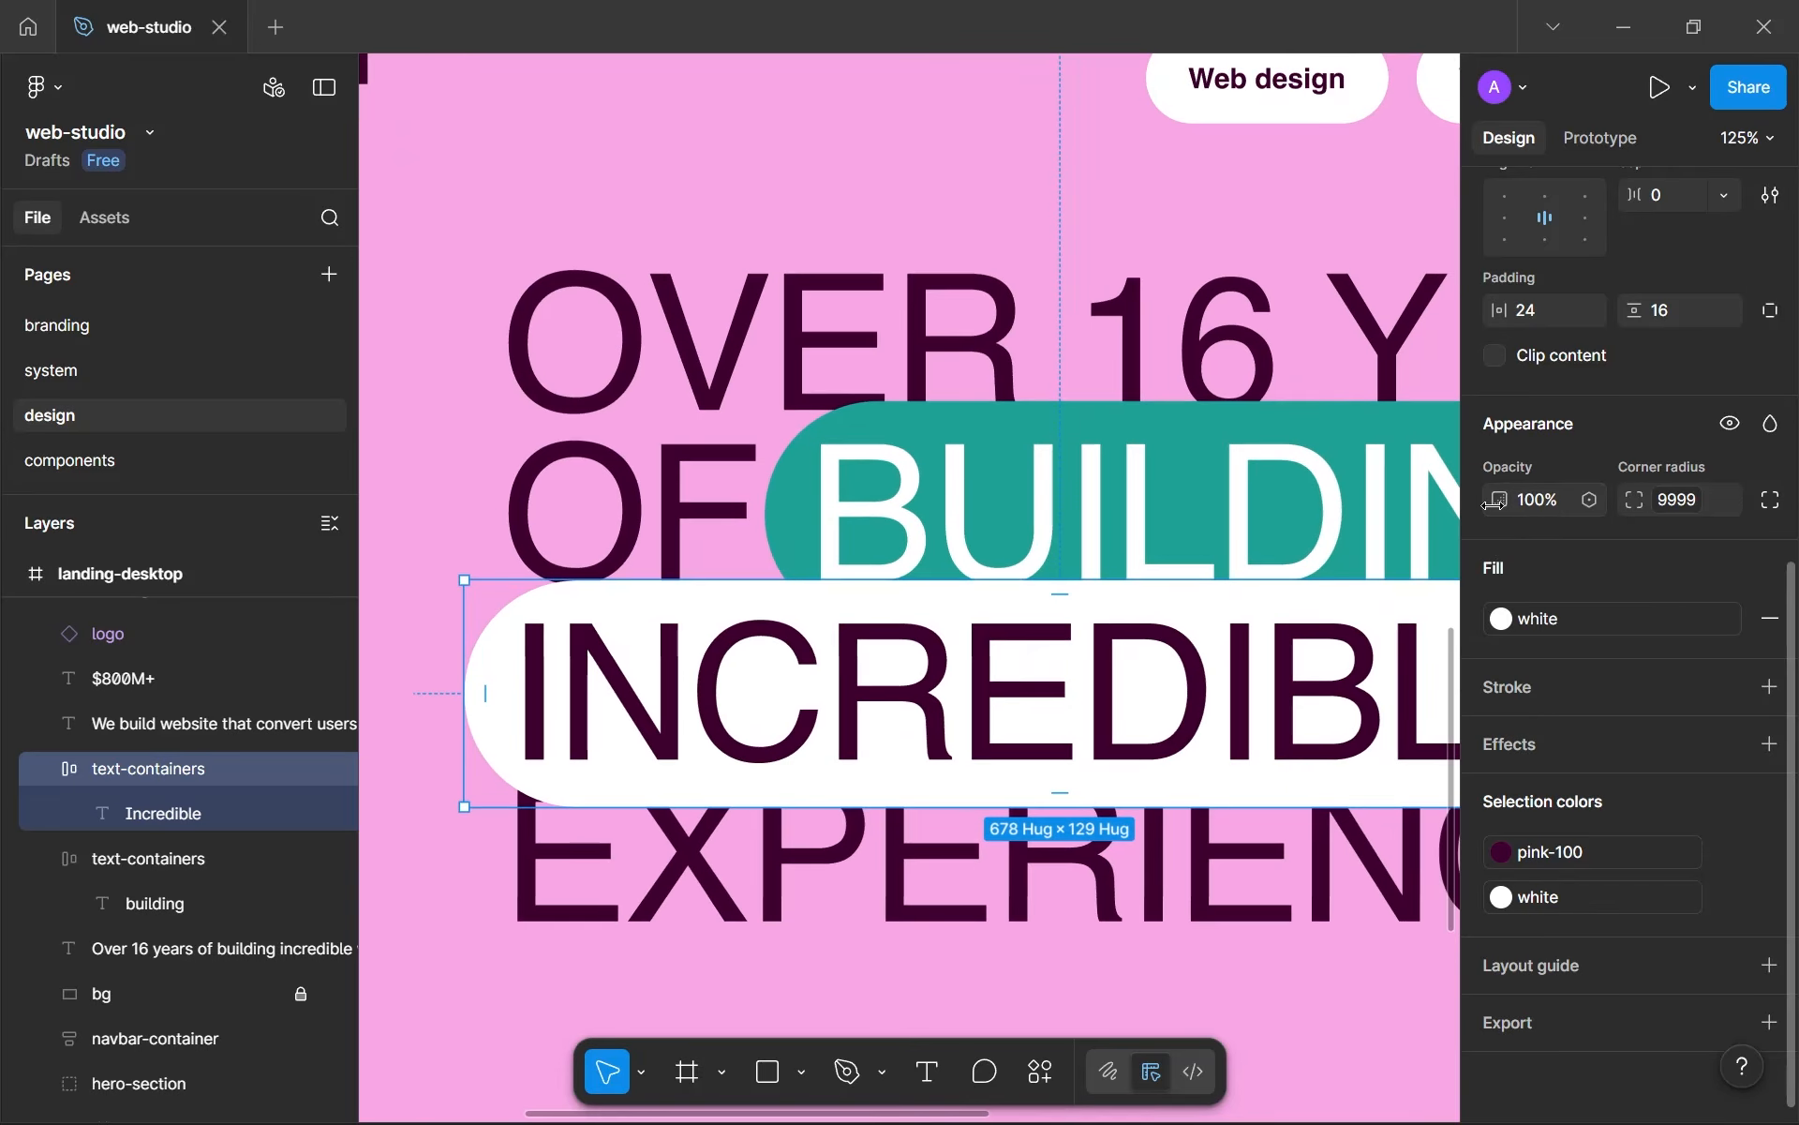
pyautogui.click(1537, 504)
pyautogui.click(1538, 511)
pyautogui.press('BackSpace')
pyautogui.write('5')
pyautogui.press('Return')
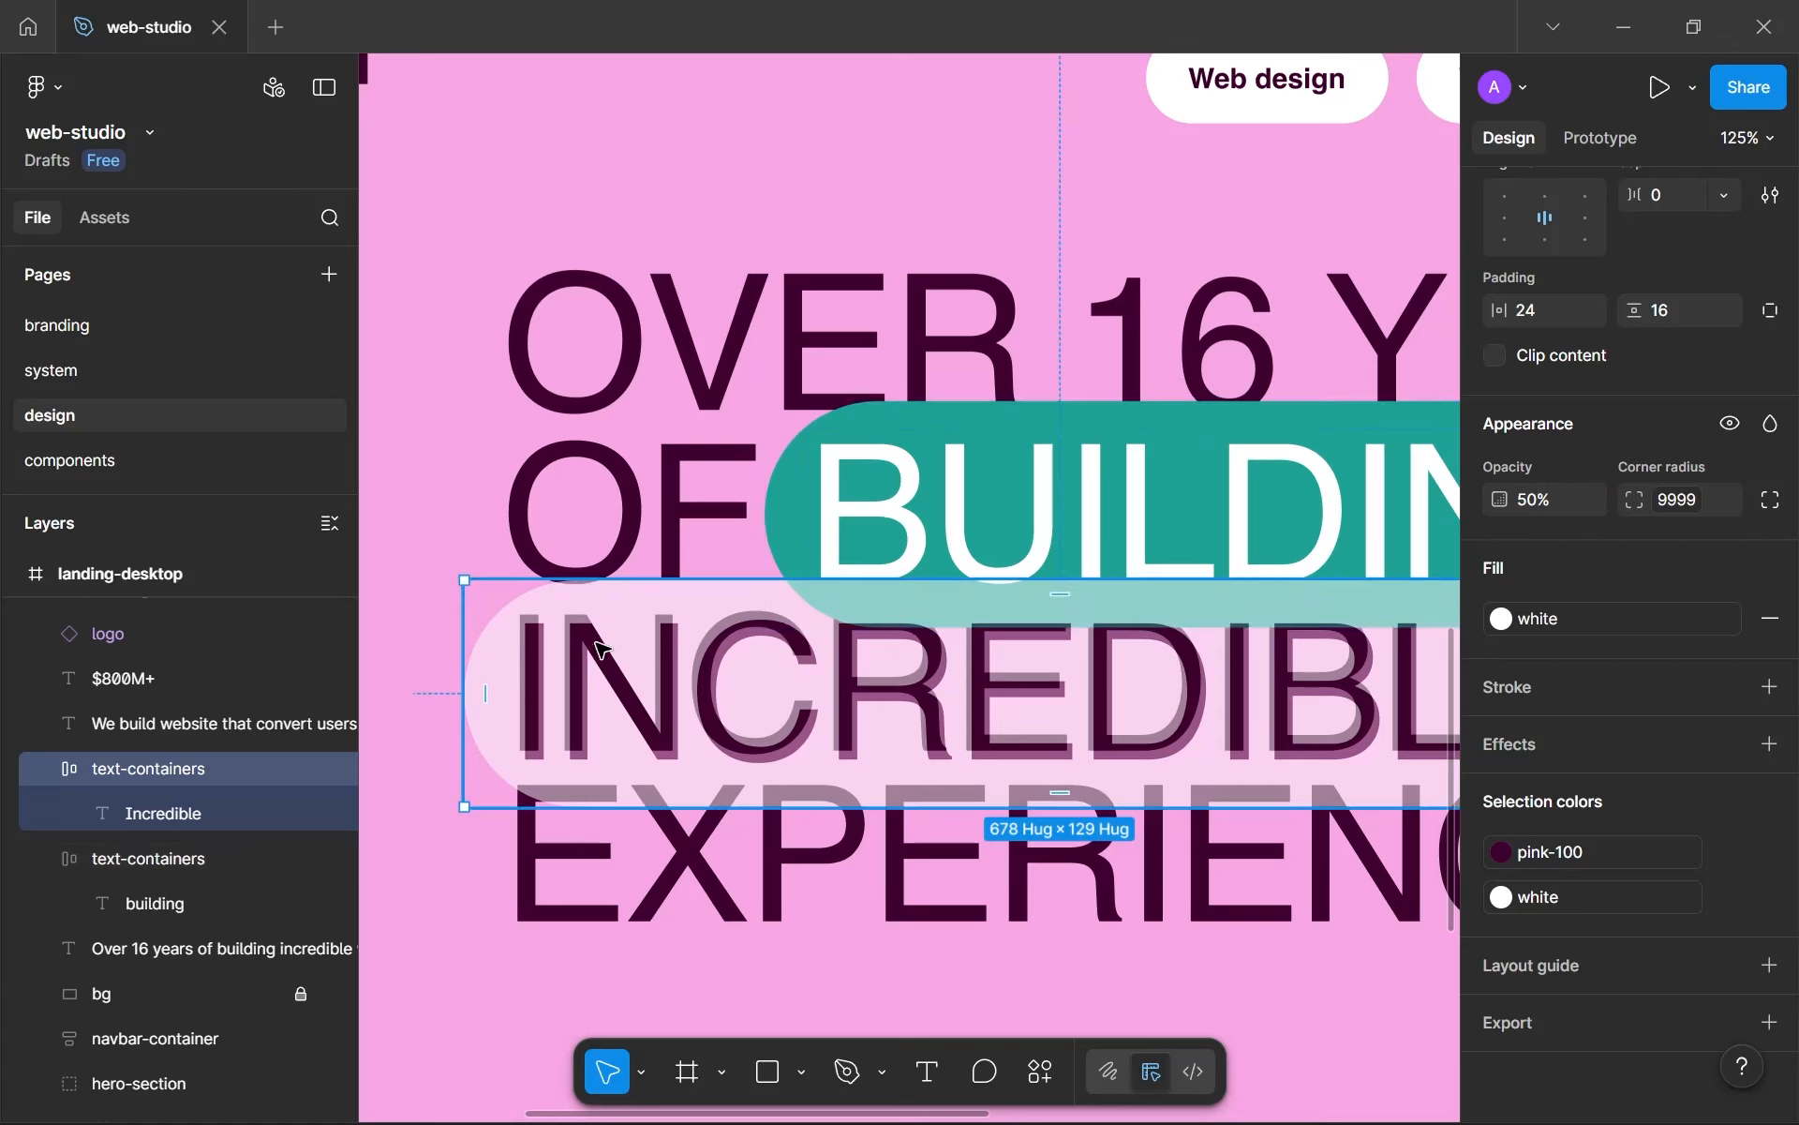
# - Nudge the semi-transparent "Incredible" pill left and up until its text exactly overlays the heading word
pyautogui.press('Left')
pyautogui.press('Left')
pyautogui.press('Left')
pyautogui.press('Up')
pyautogui.press('Up')
pyautogui.press('Up')
pyautogui.press('Up')
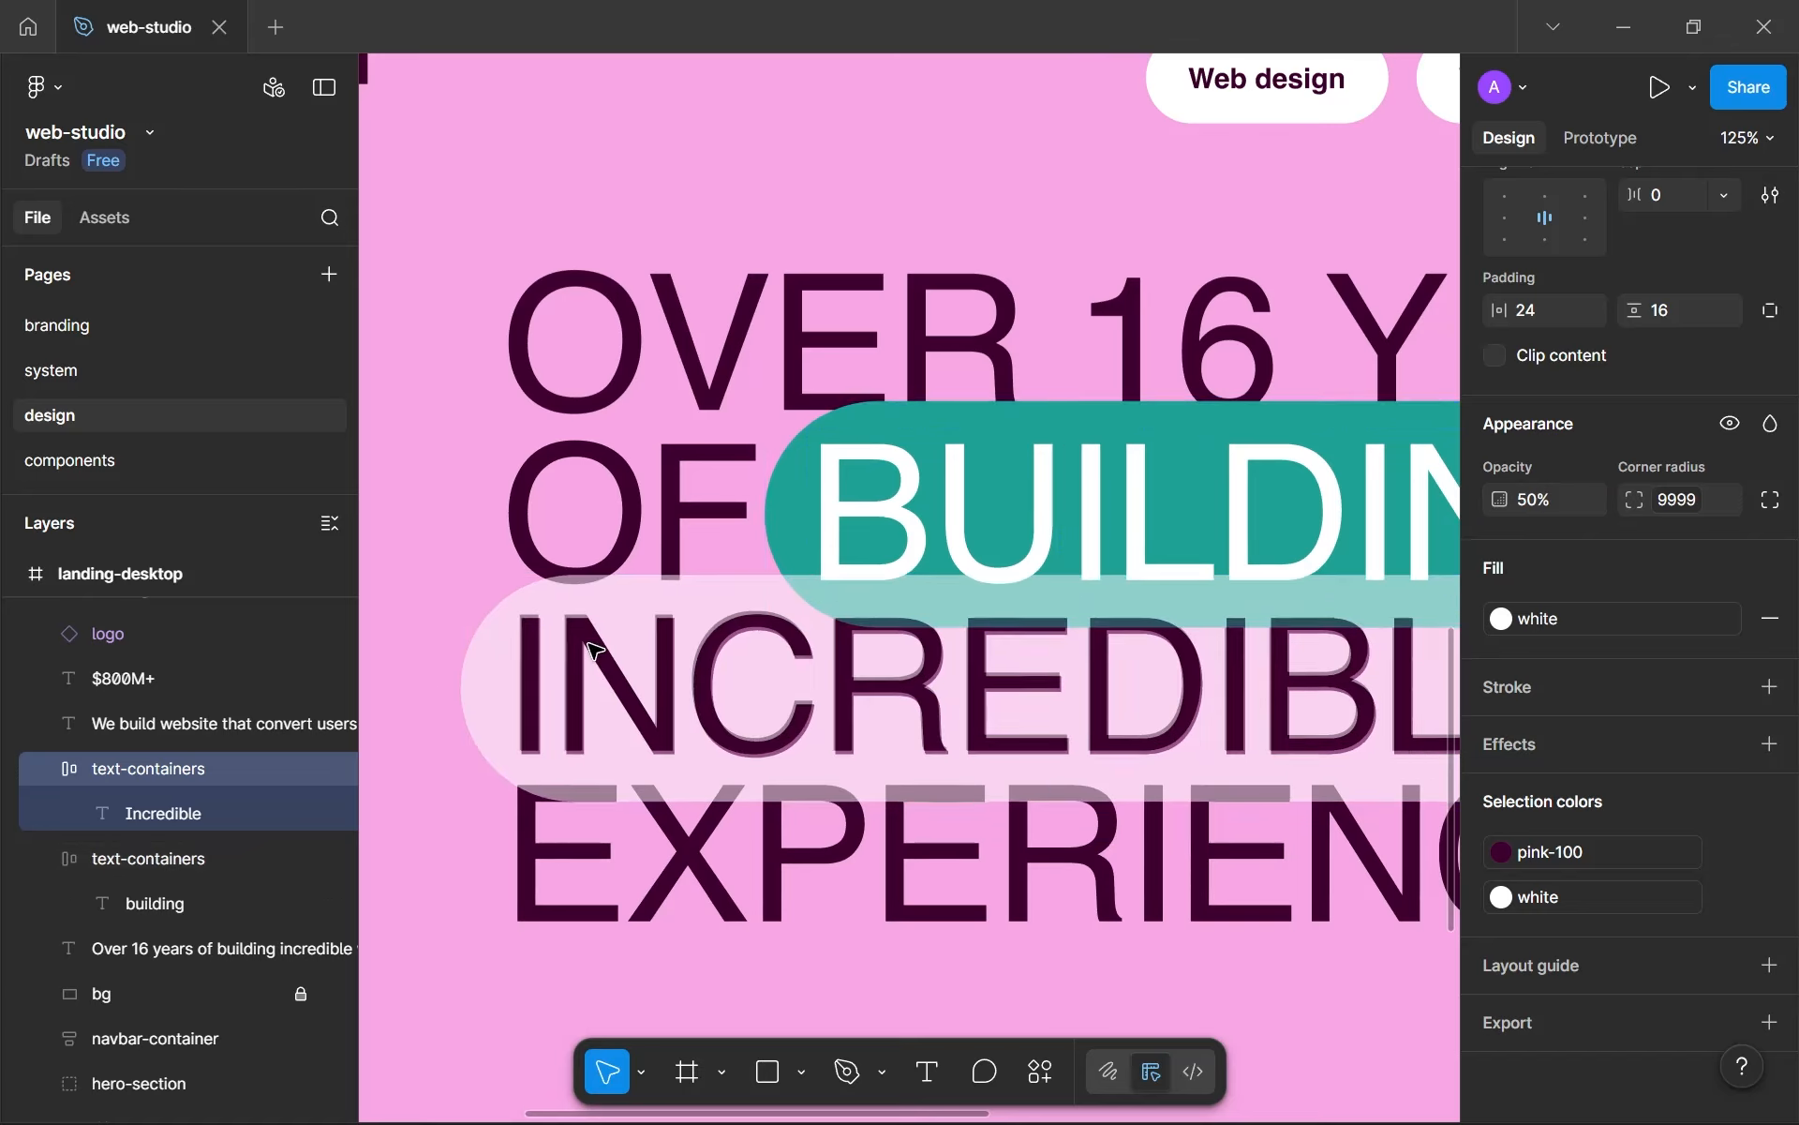
pyautogui.press('Up')
pyautogui.press('Up')
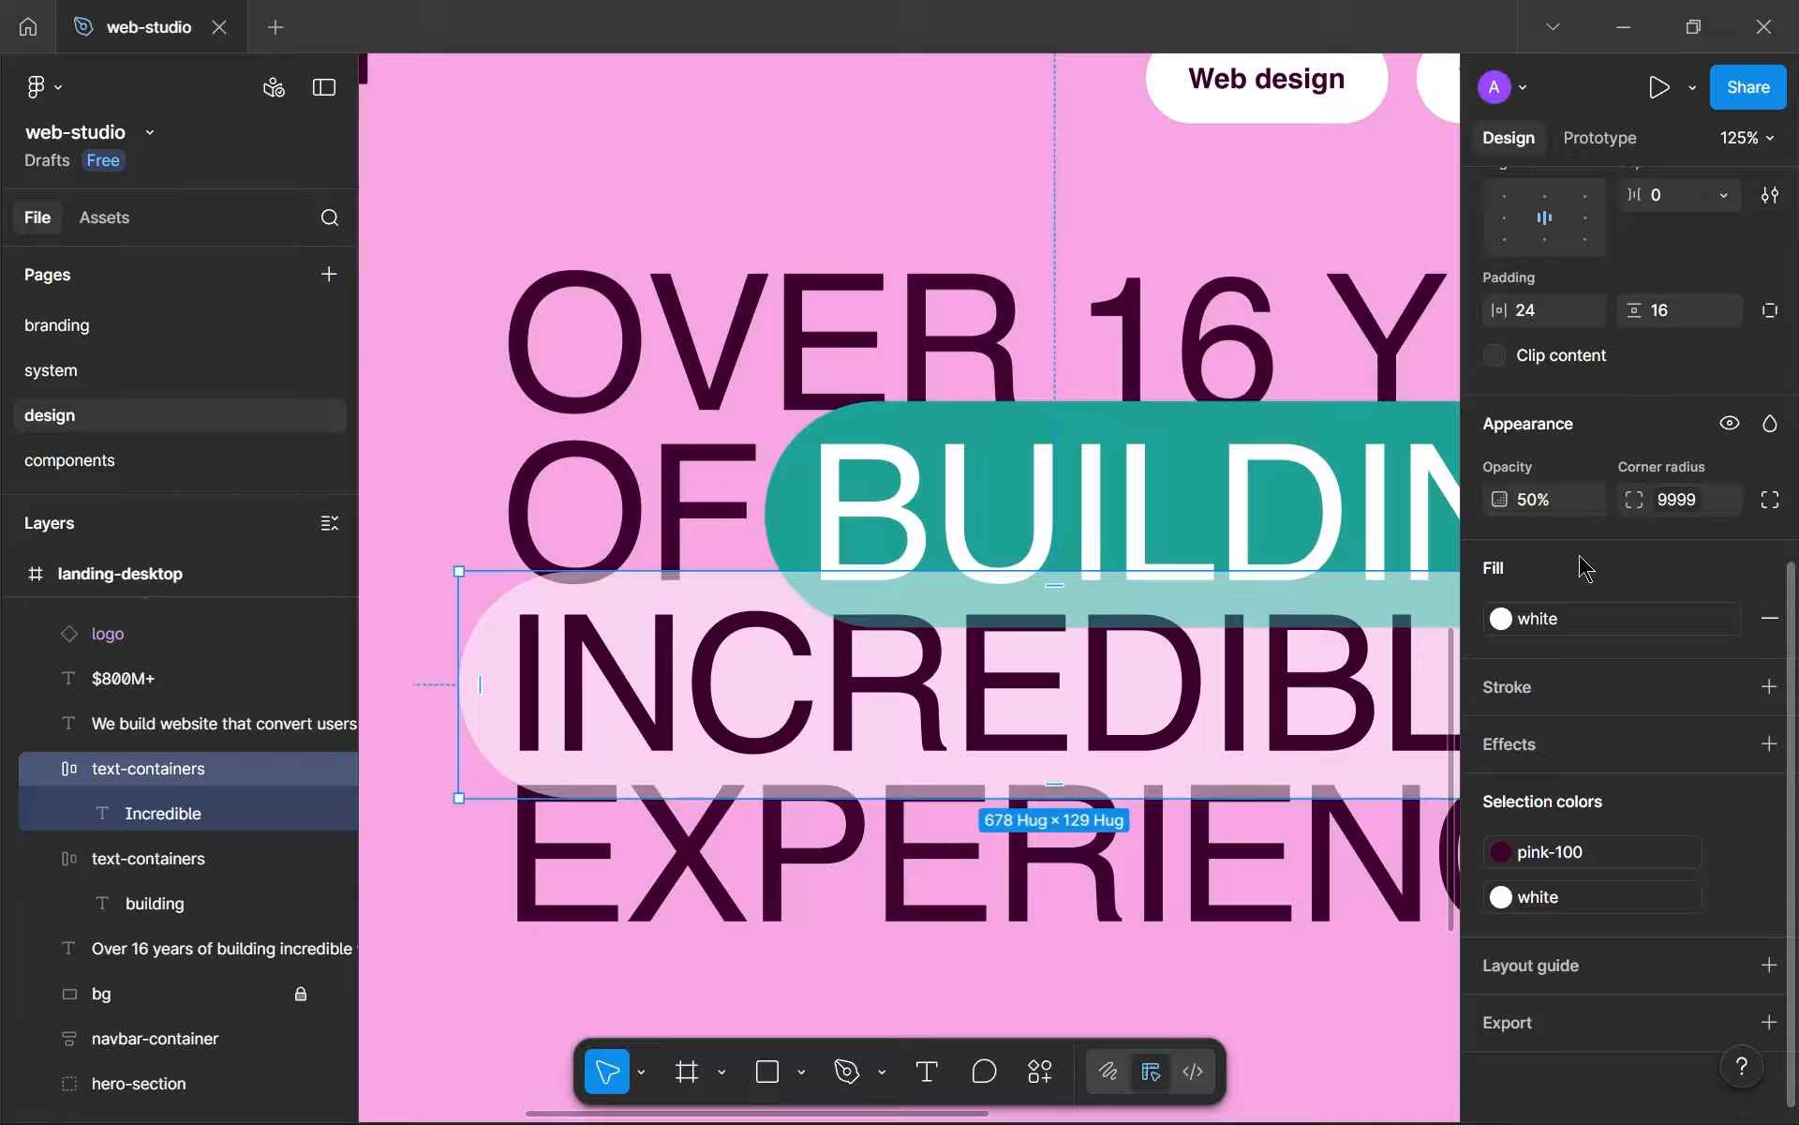
# - Restore the "Incredible" pill's opacity to 100%
pyautogui.click(1534, 506)
pyautogui.write('100')
pyautogui.press('Return')
pyautogui.scroll(-5, 928, 576)
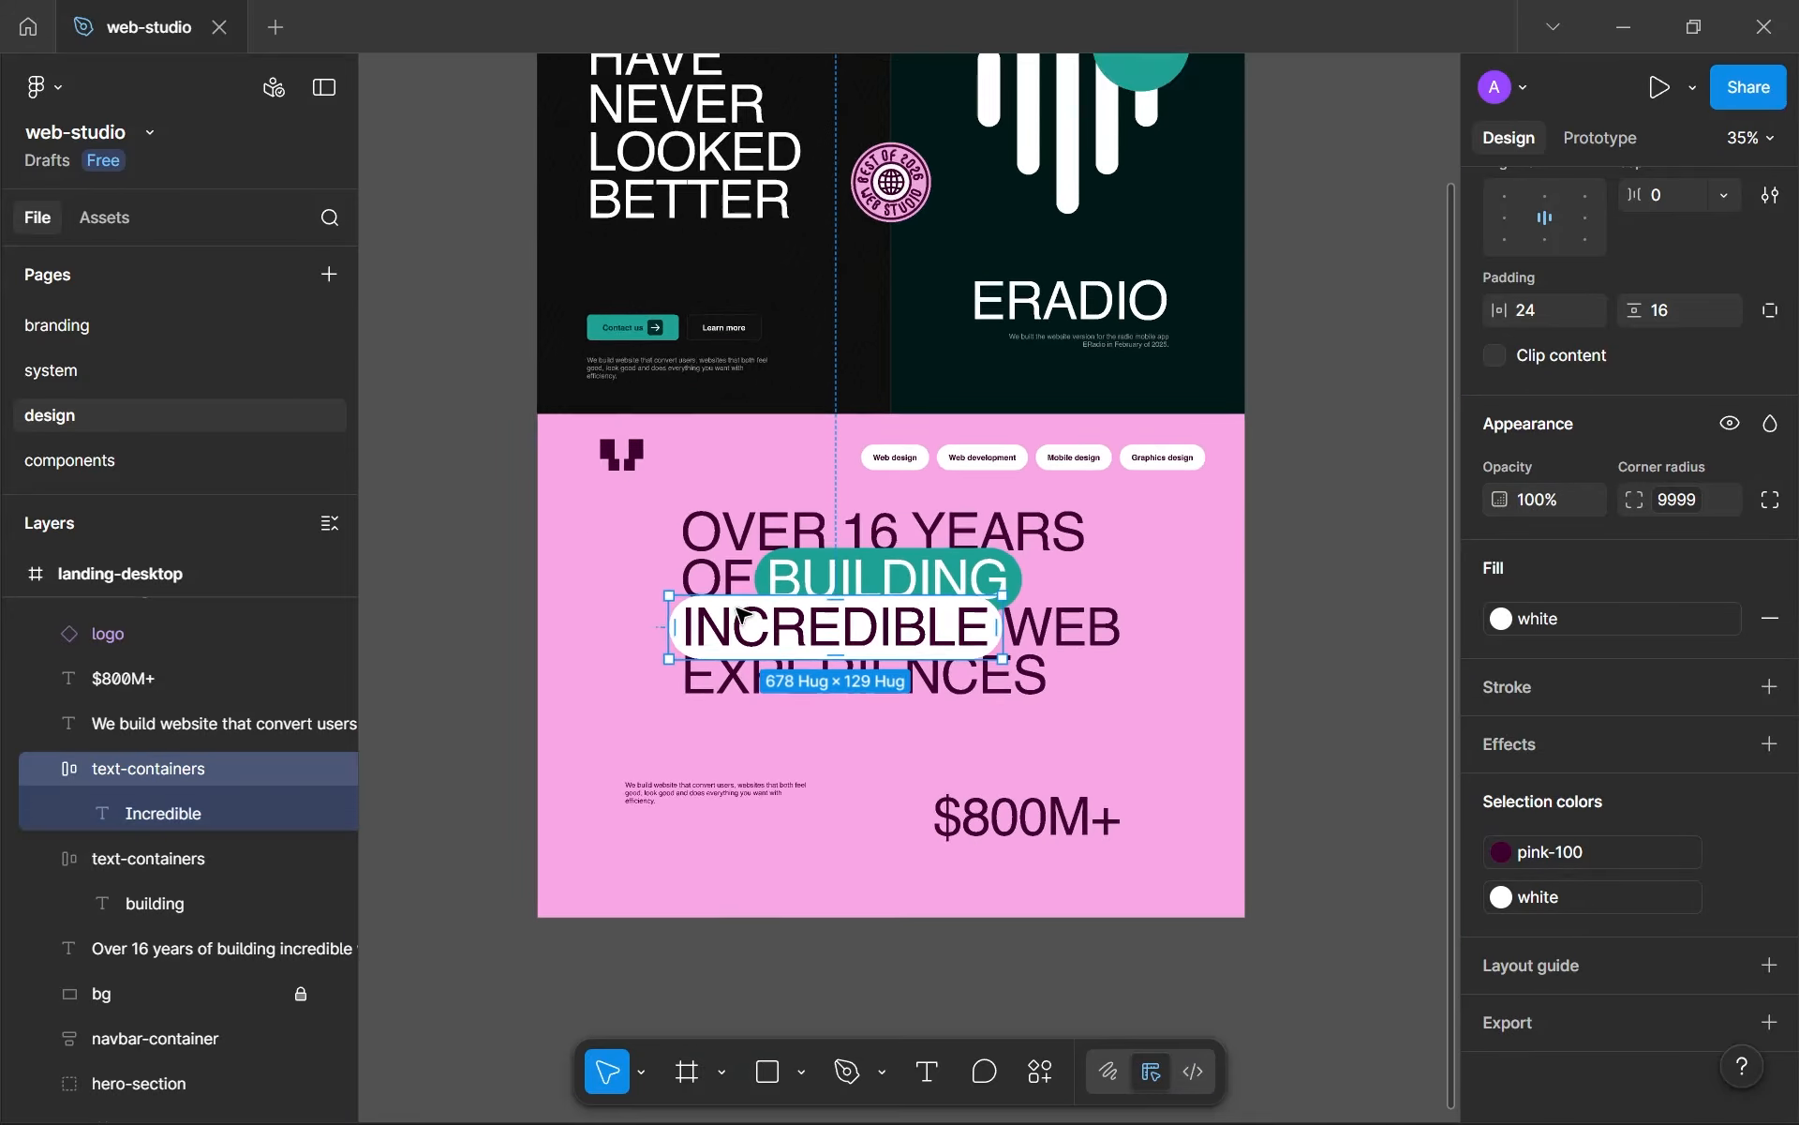
# - Bring the mint "building" pill to the front so it sits above the white "Incredible" pill
pyautogui.scroll(2, 928, 576)
pyautogui.click(989, 568)
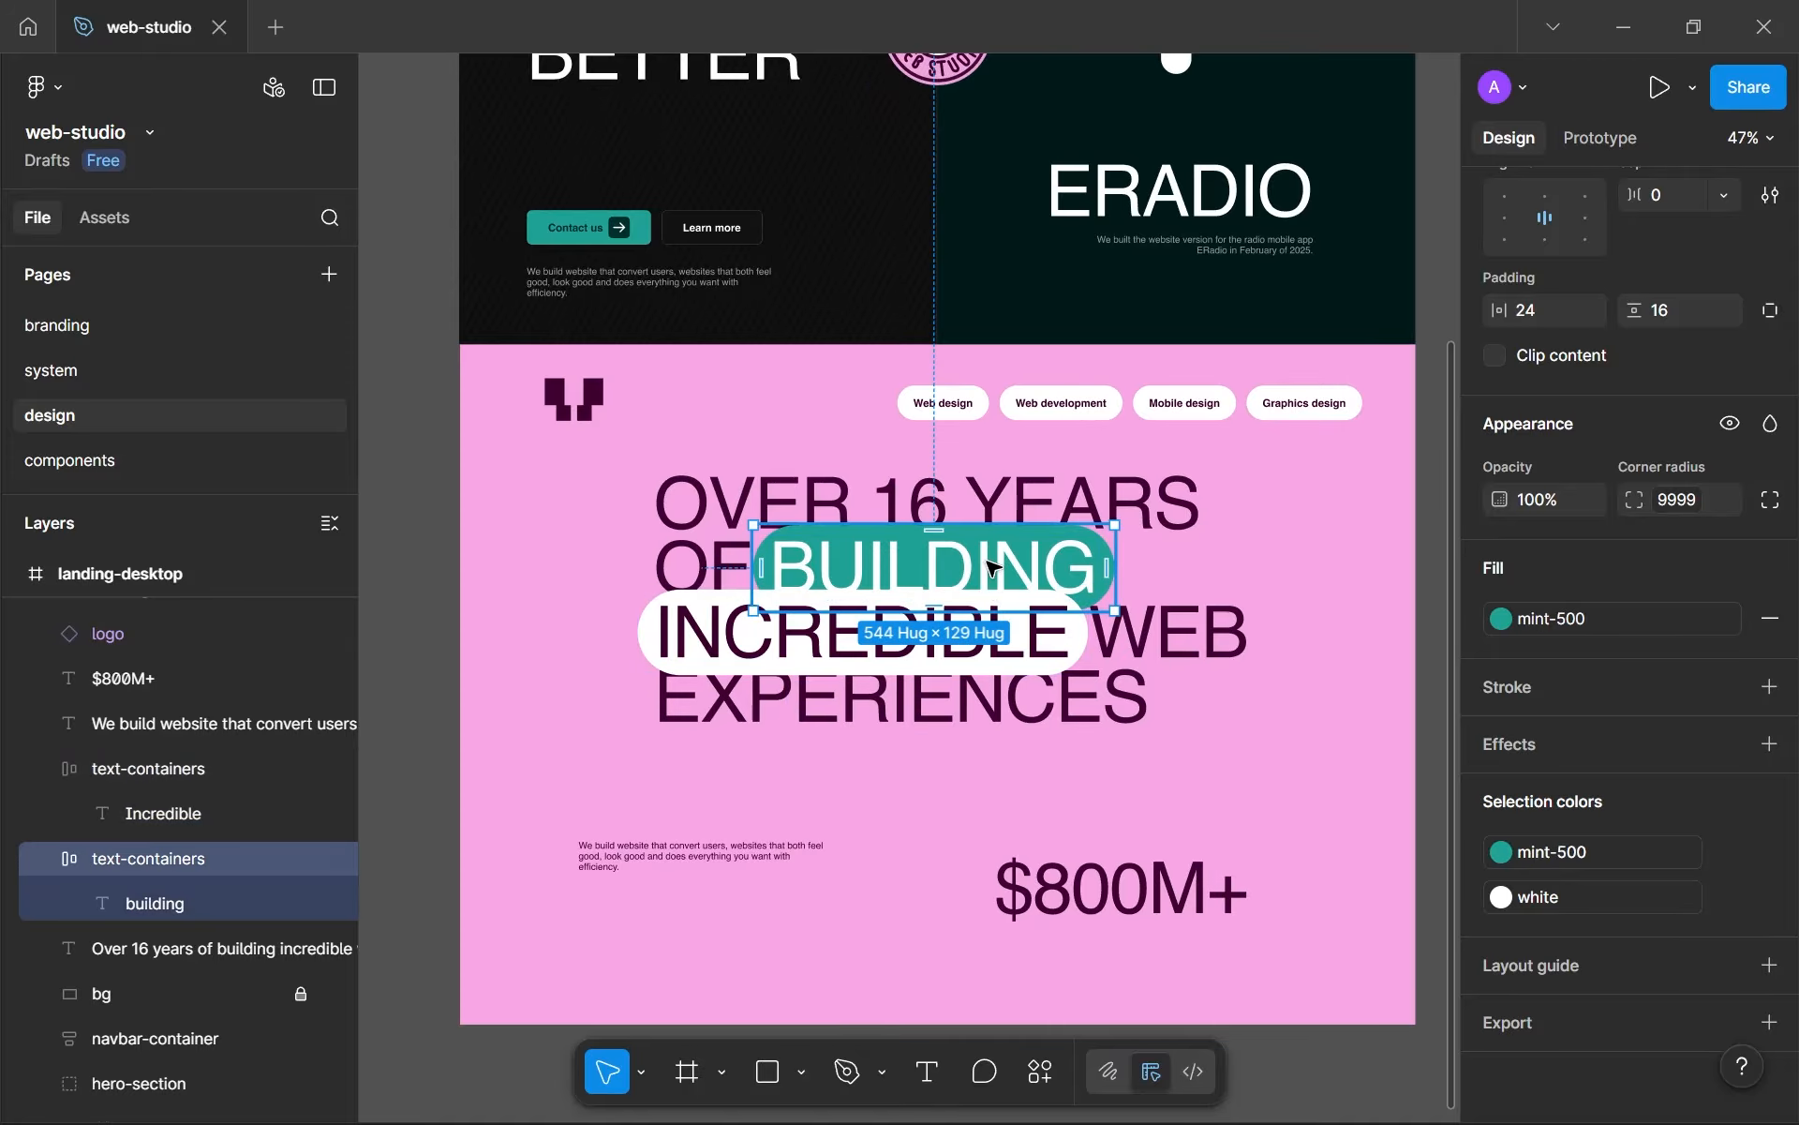
pyautogui.scroll(5, 811, 587)
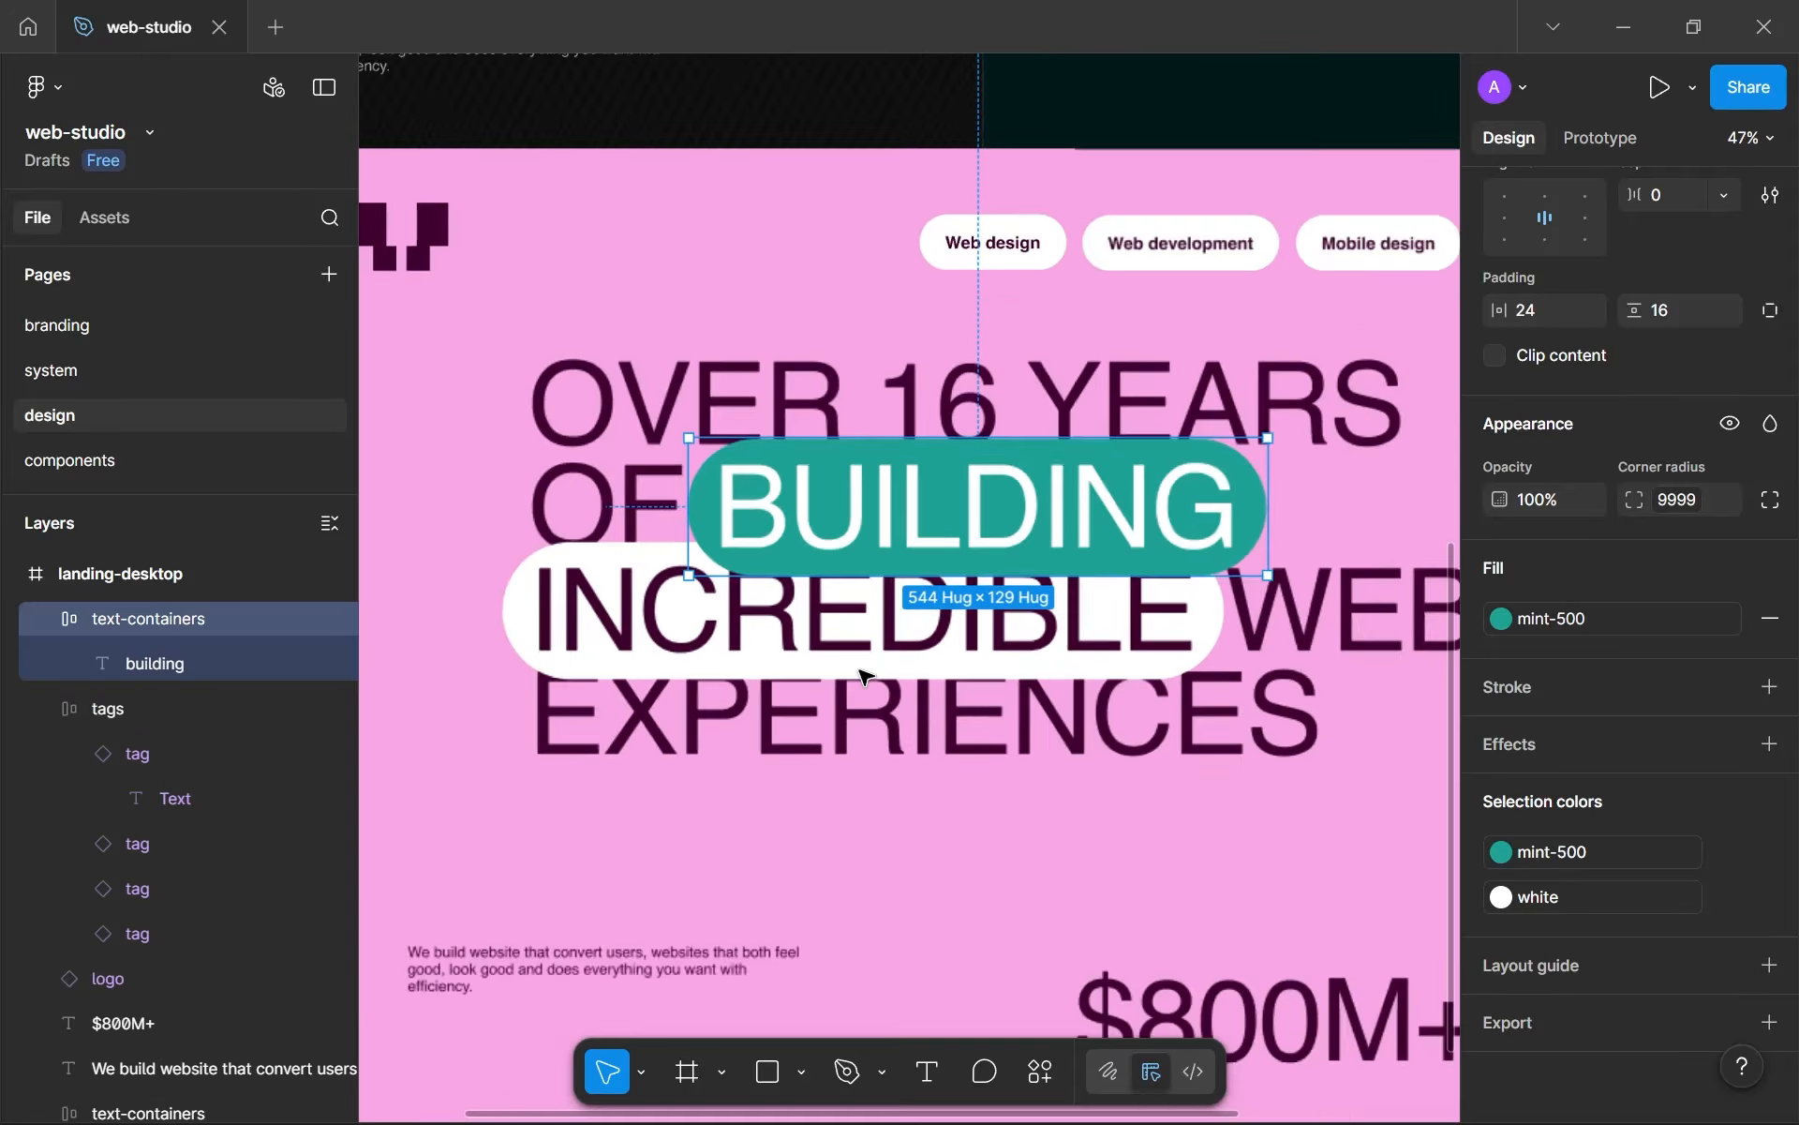
pyautogui.scroll(-1, 811, 588)
pyautogui.scroll(-3, 810, 587)
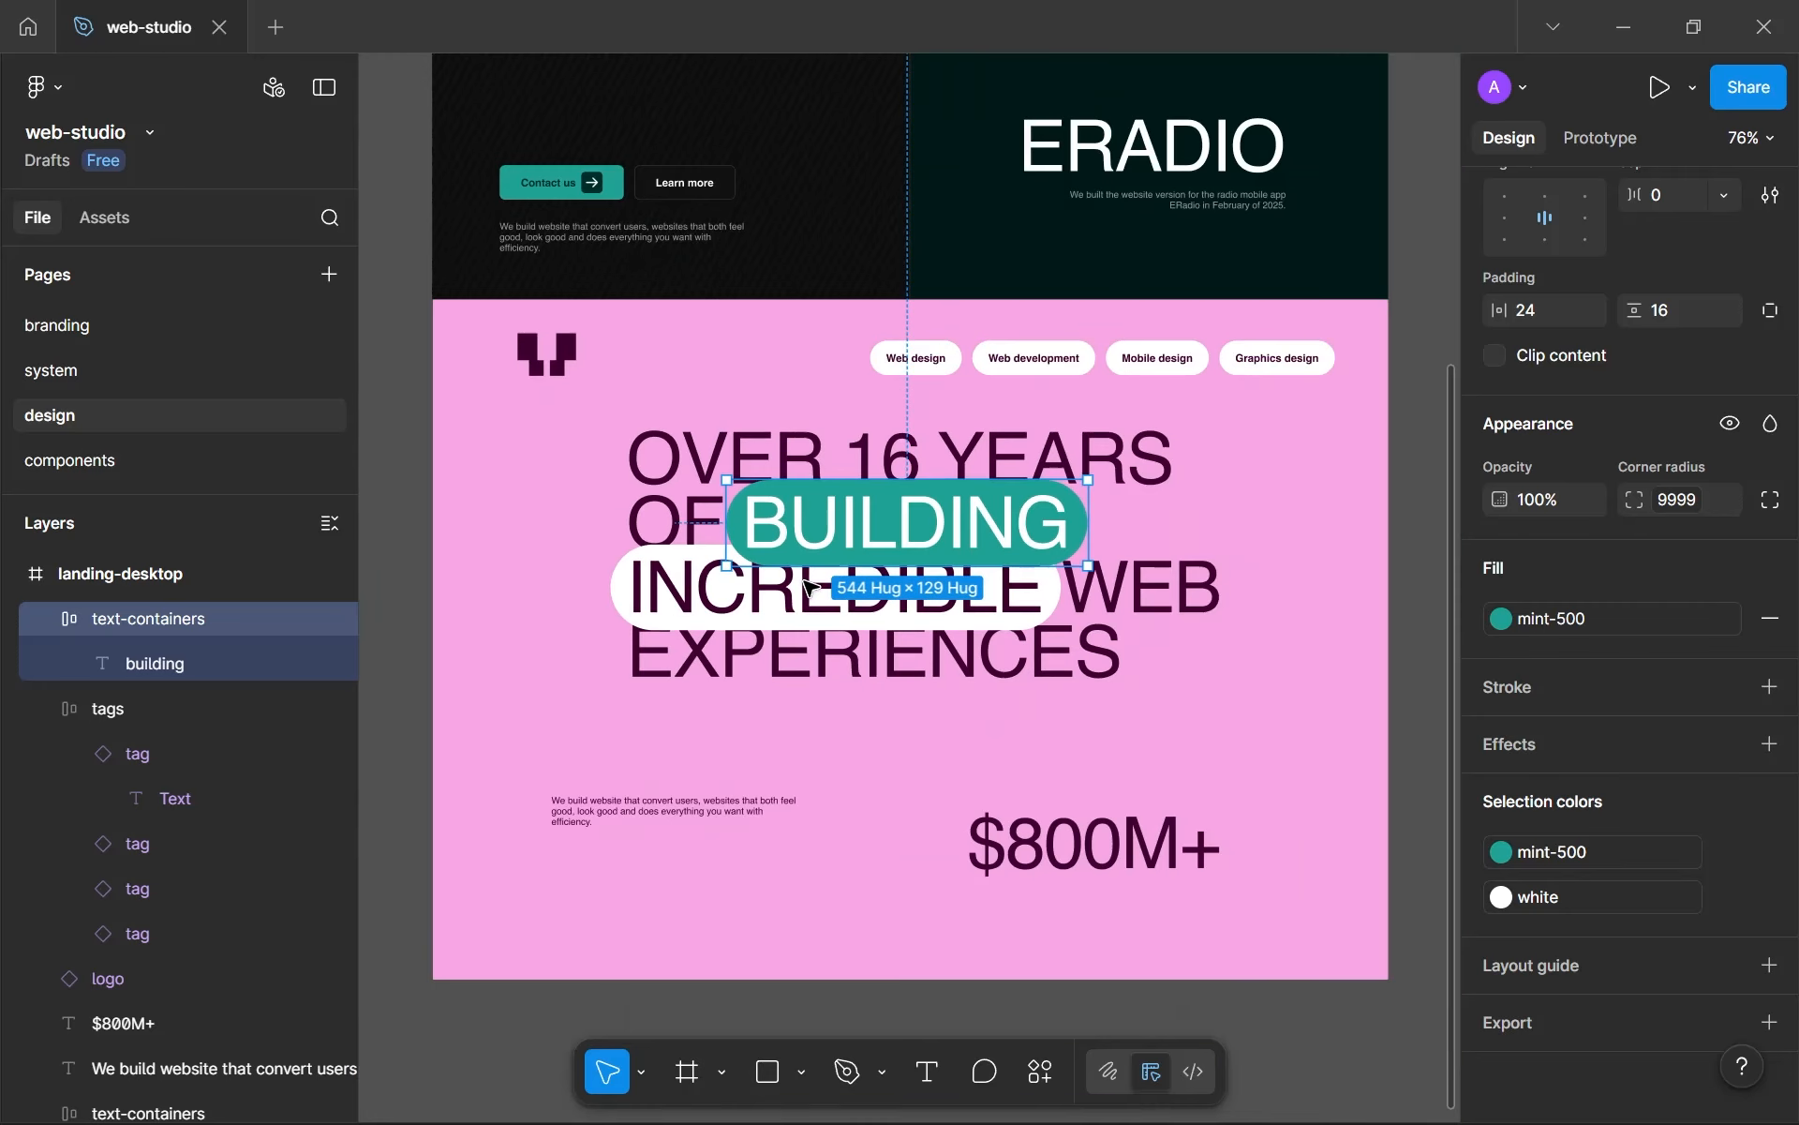
# - Detach the "Over 16 years" heading's text style, set its line height to 96% and deselect it
pyautogui.click(1223, 602)
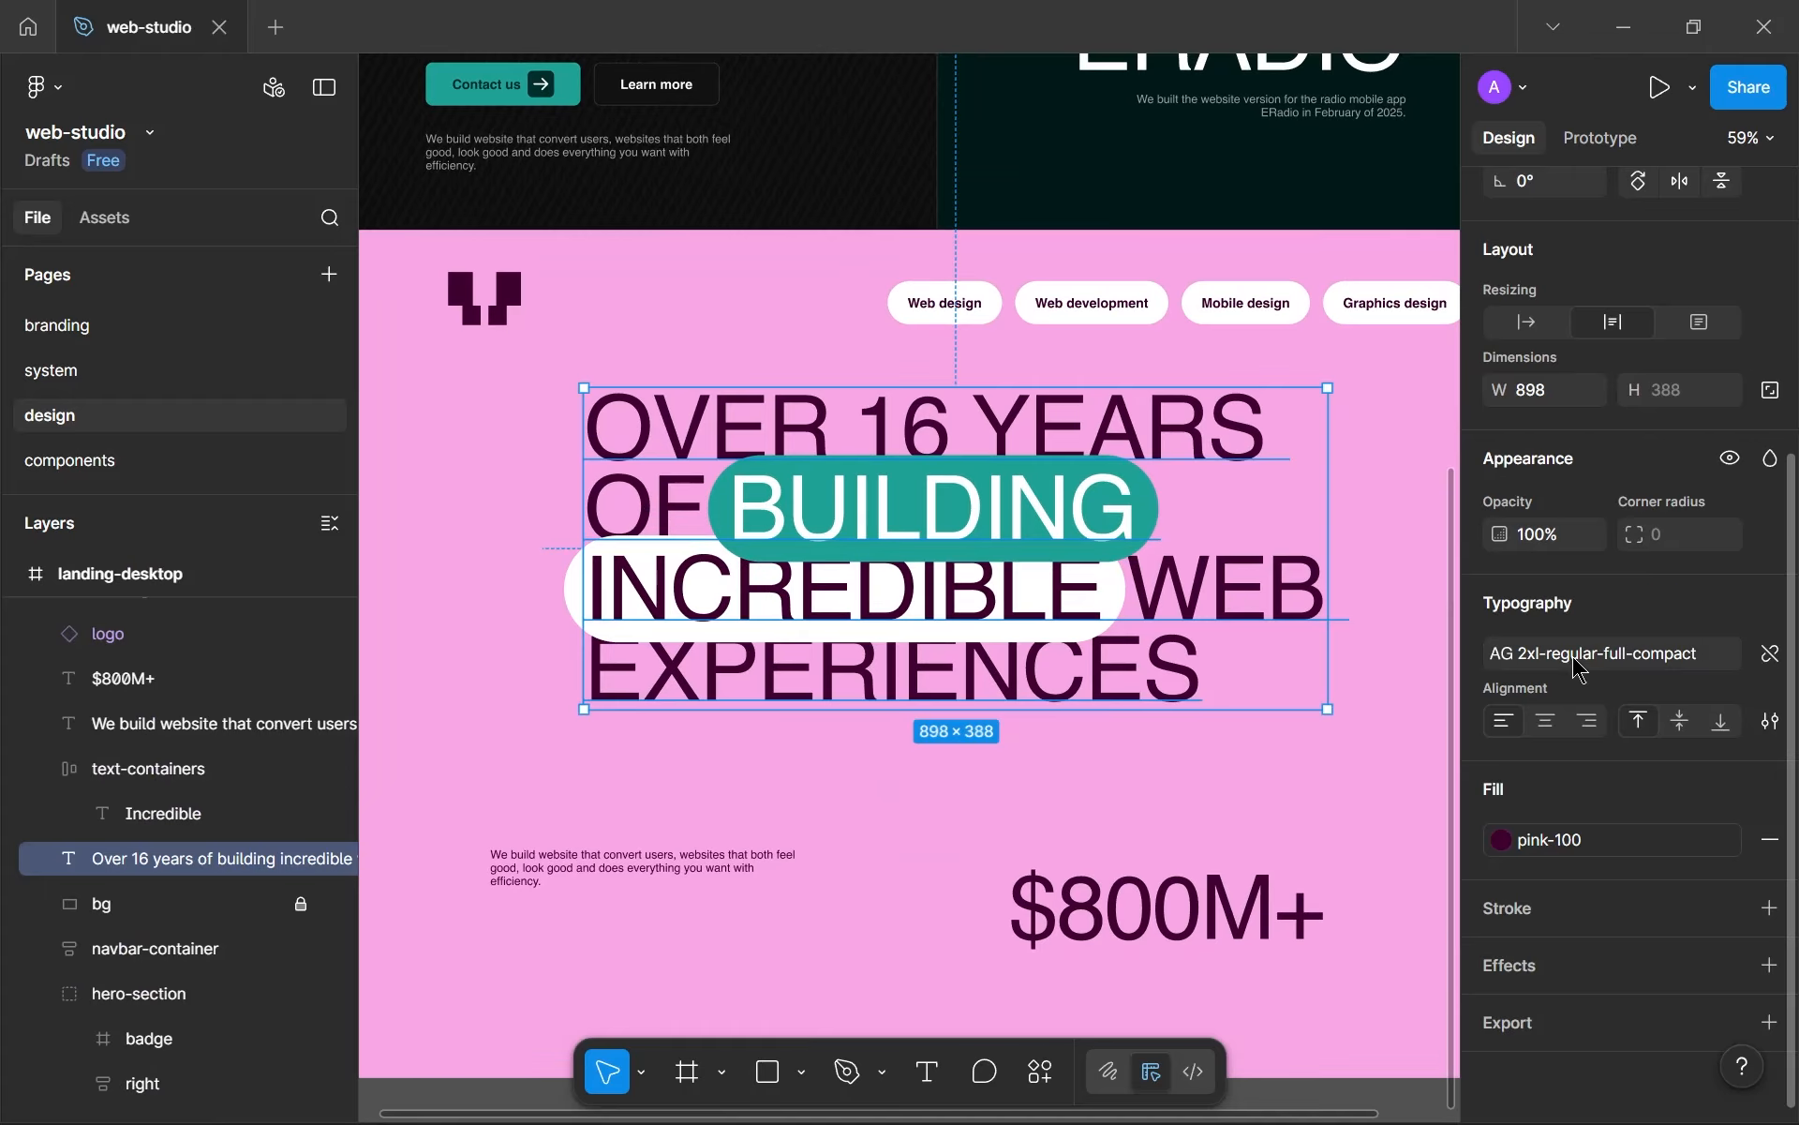
pyautogui.click(1770, 653)
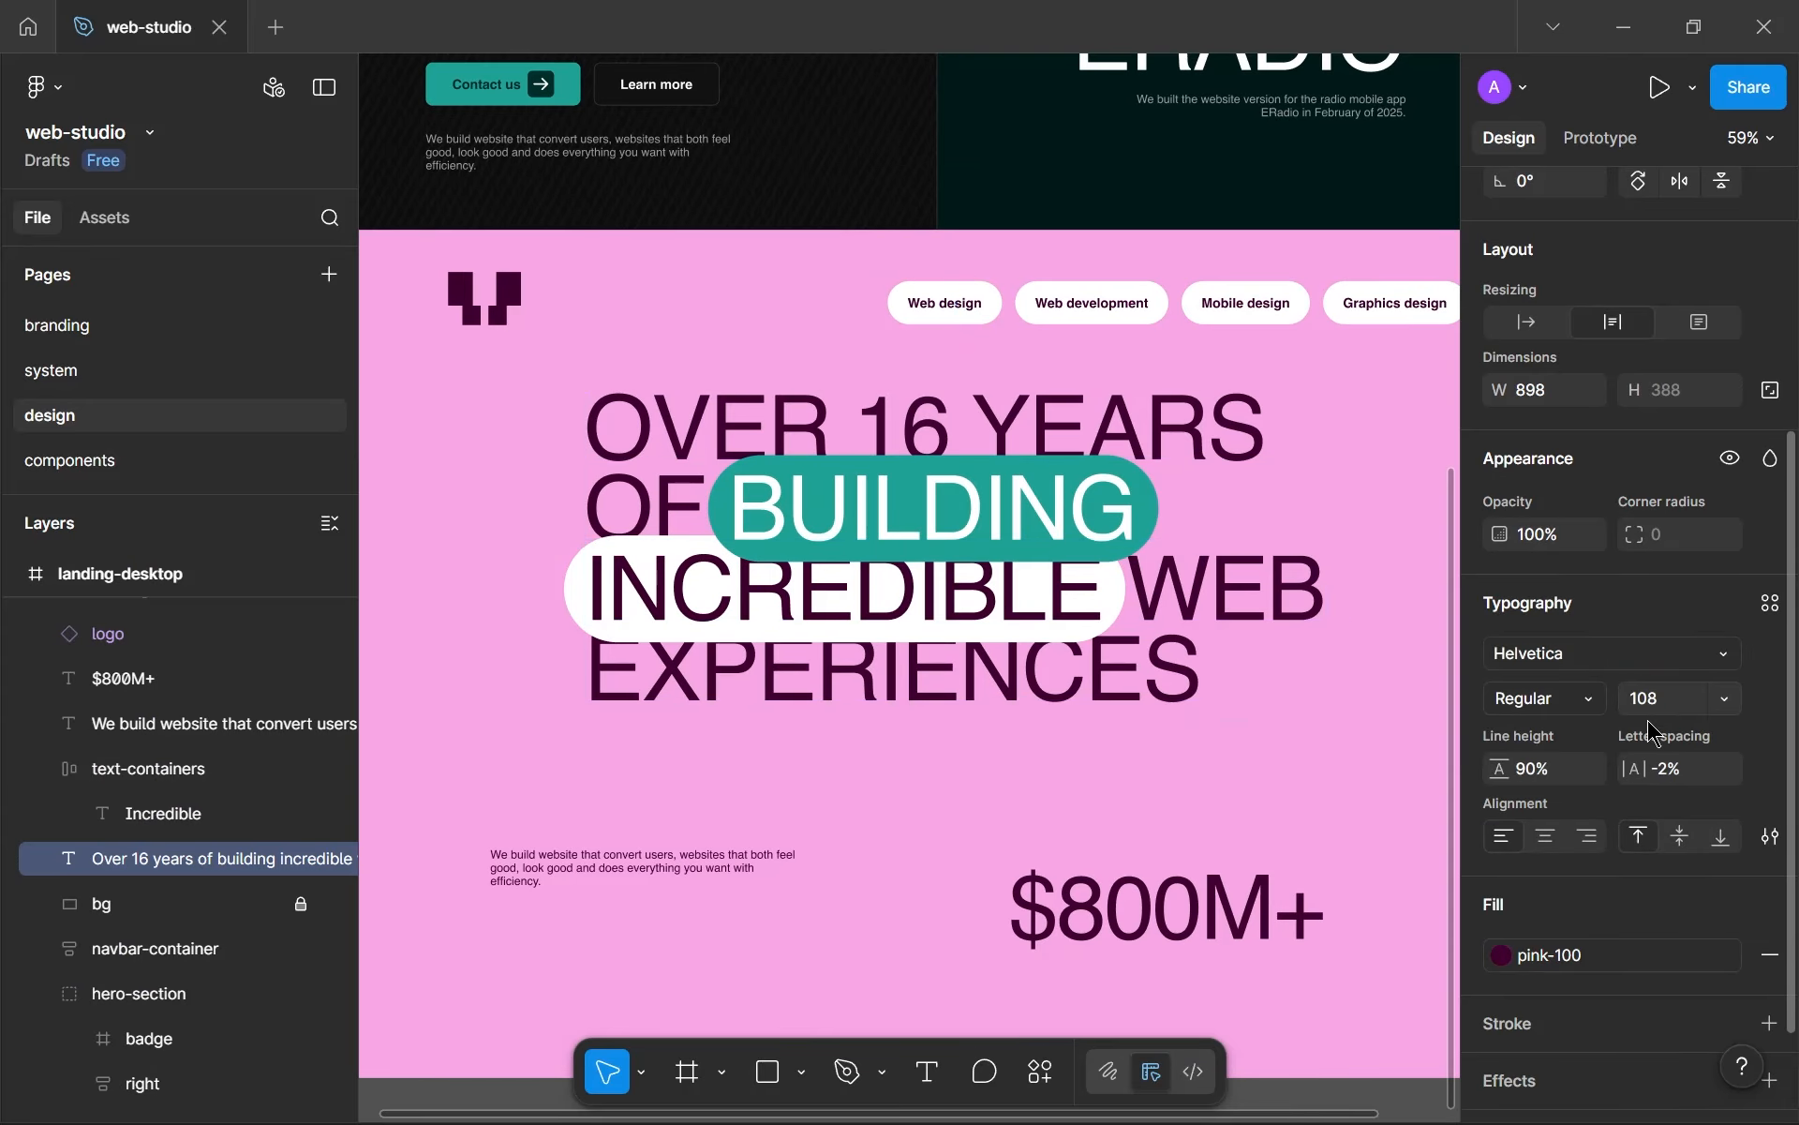
pyautogui.click(1572, 776)
pyautogui.press('Up')
pyautogui.press('Up')
pyautogui.press('Up')
pyautogui.press('Up')
pyautogui.press('Up')
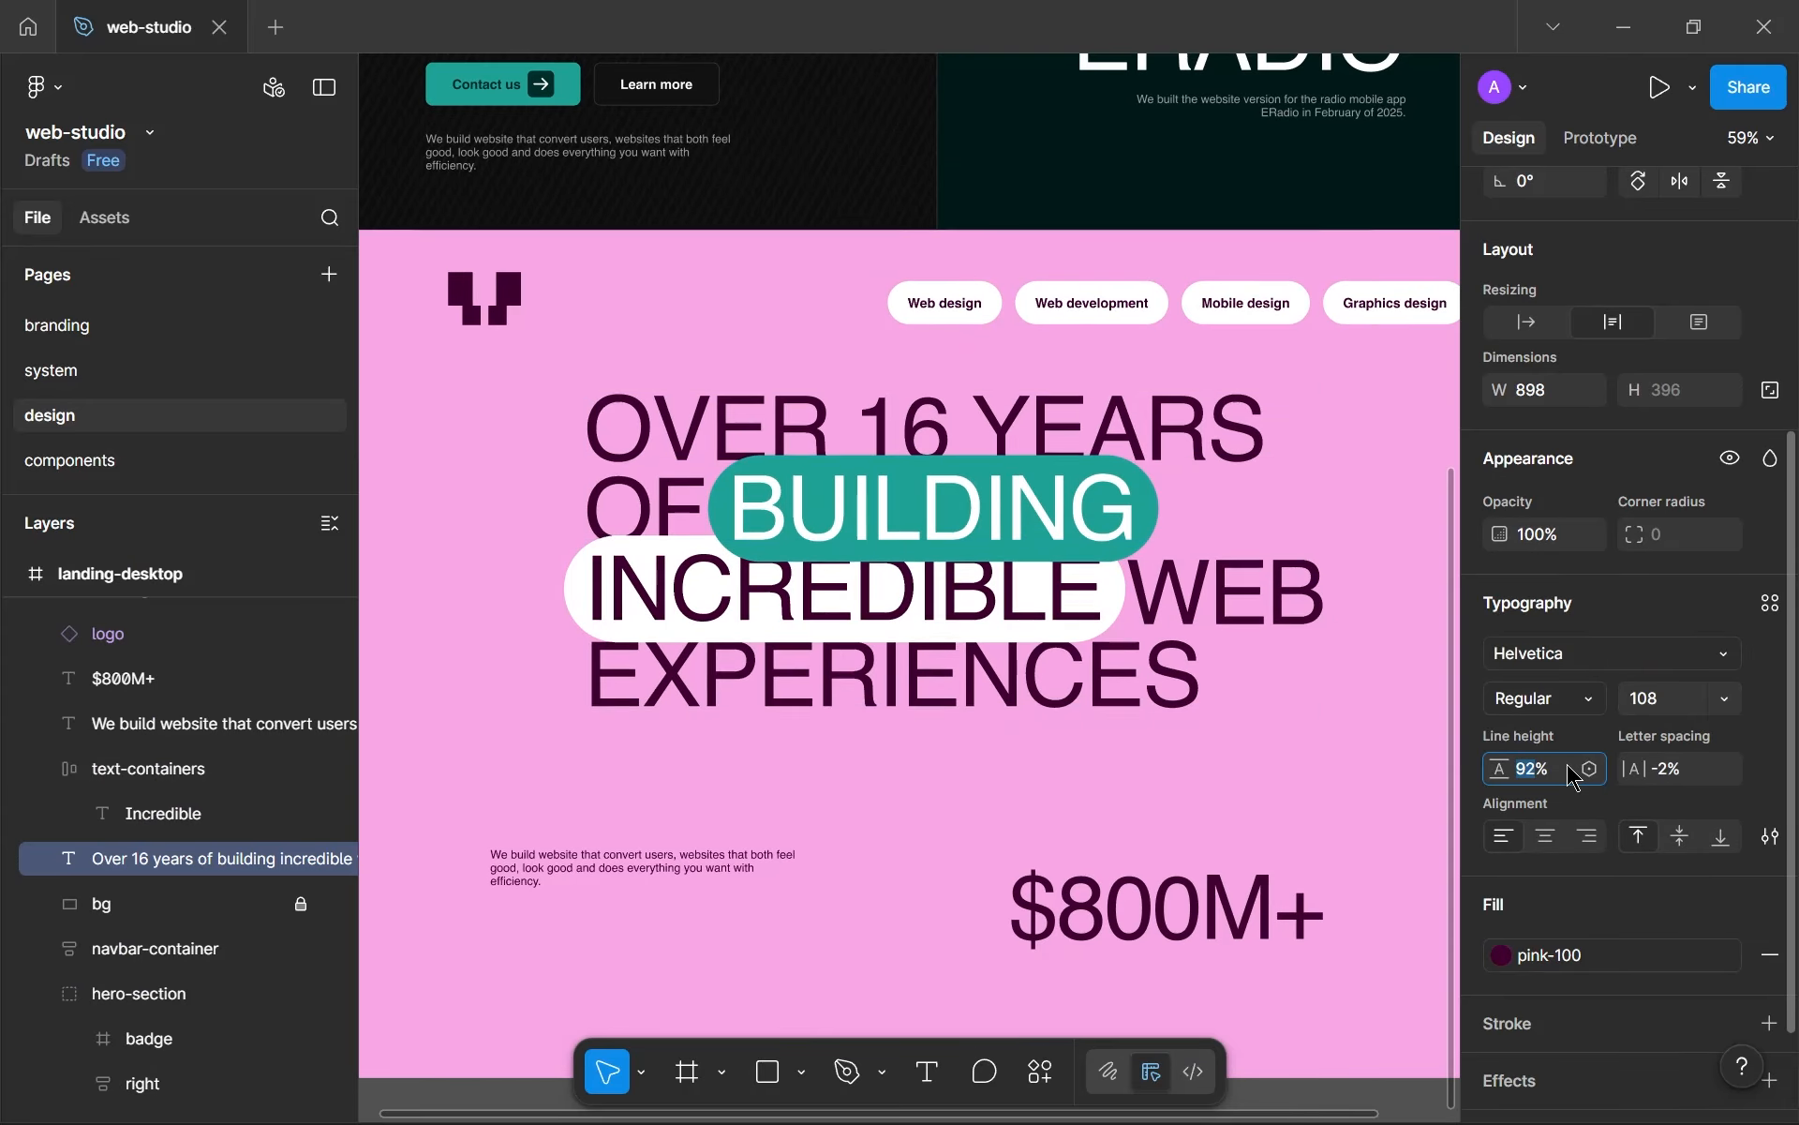
pyautogui.press('Up')
pyautogui.press('Up')
pyautogui.press('Up')
pyautogui.press('Up')
pyautogui.press('Up')
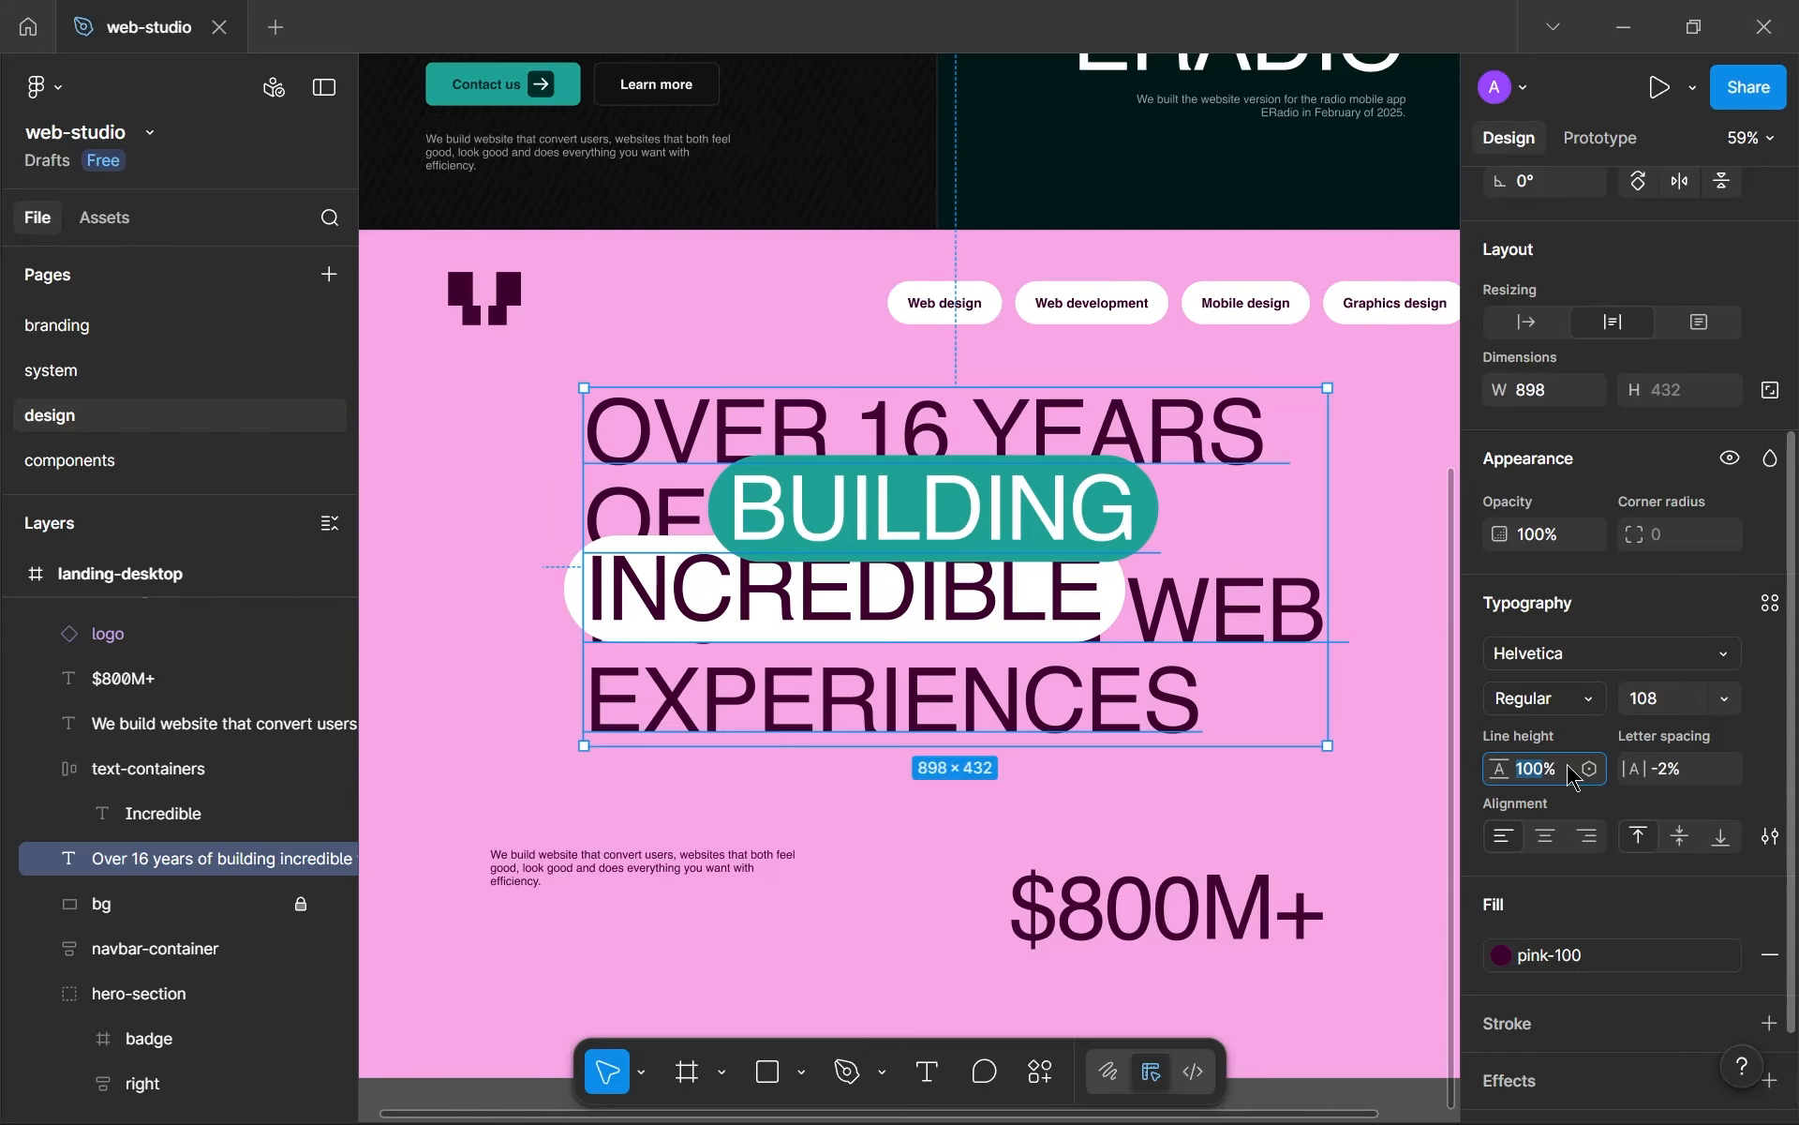
pyautogui.press('Return')
pyautogui.click(769, 697)
pyautogui.click(1573, 774)
pyautogui.press('Down')
pyautogui.press('Down')
pyautogui.press('Down')
pyautogui.press('Down')
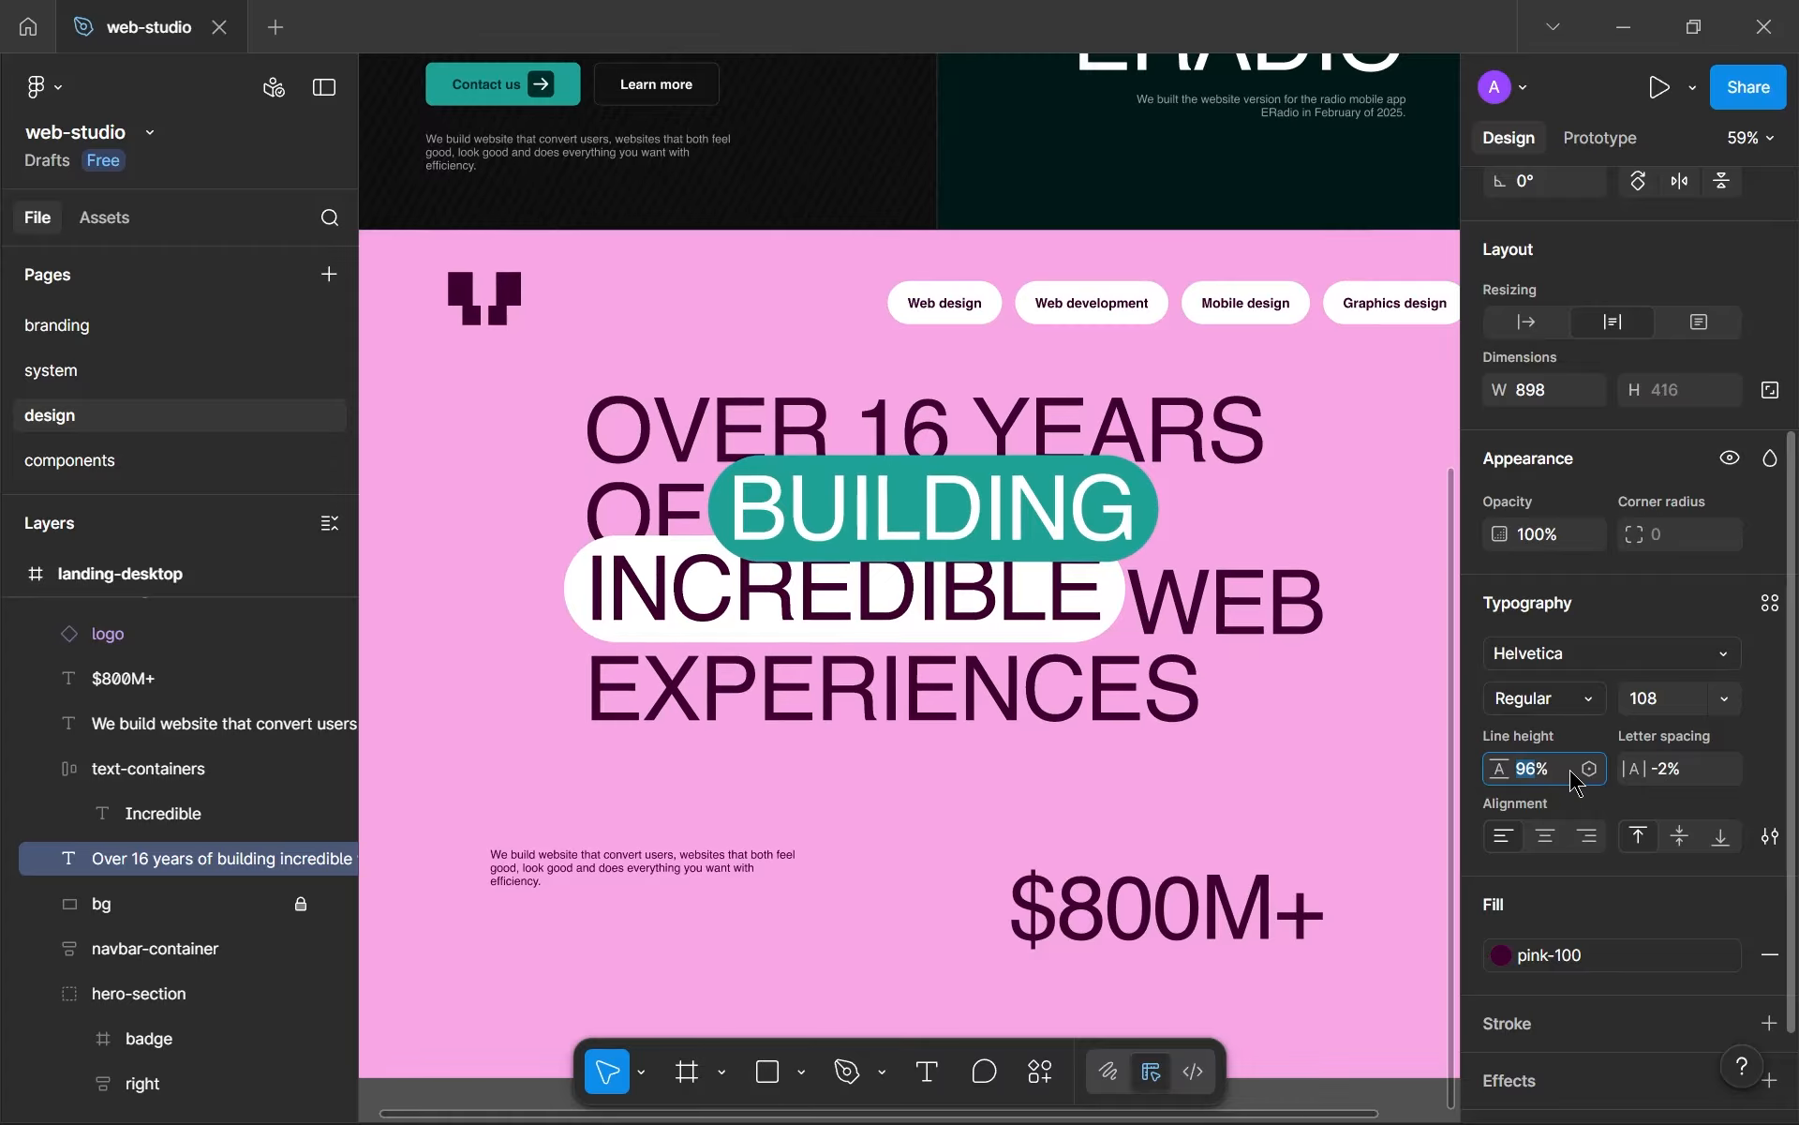
pyautogui.click(553, 600)
# - Select the "Incredible" pill and set its opacity to 50% to realign it with the respaced heading
pyautogui.scroll(3, 553, 600)
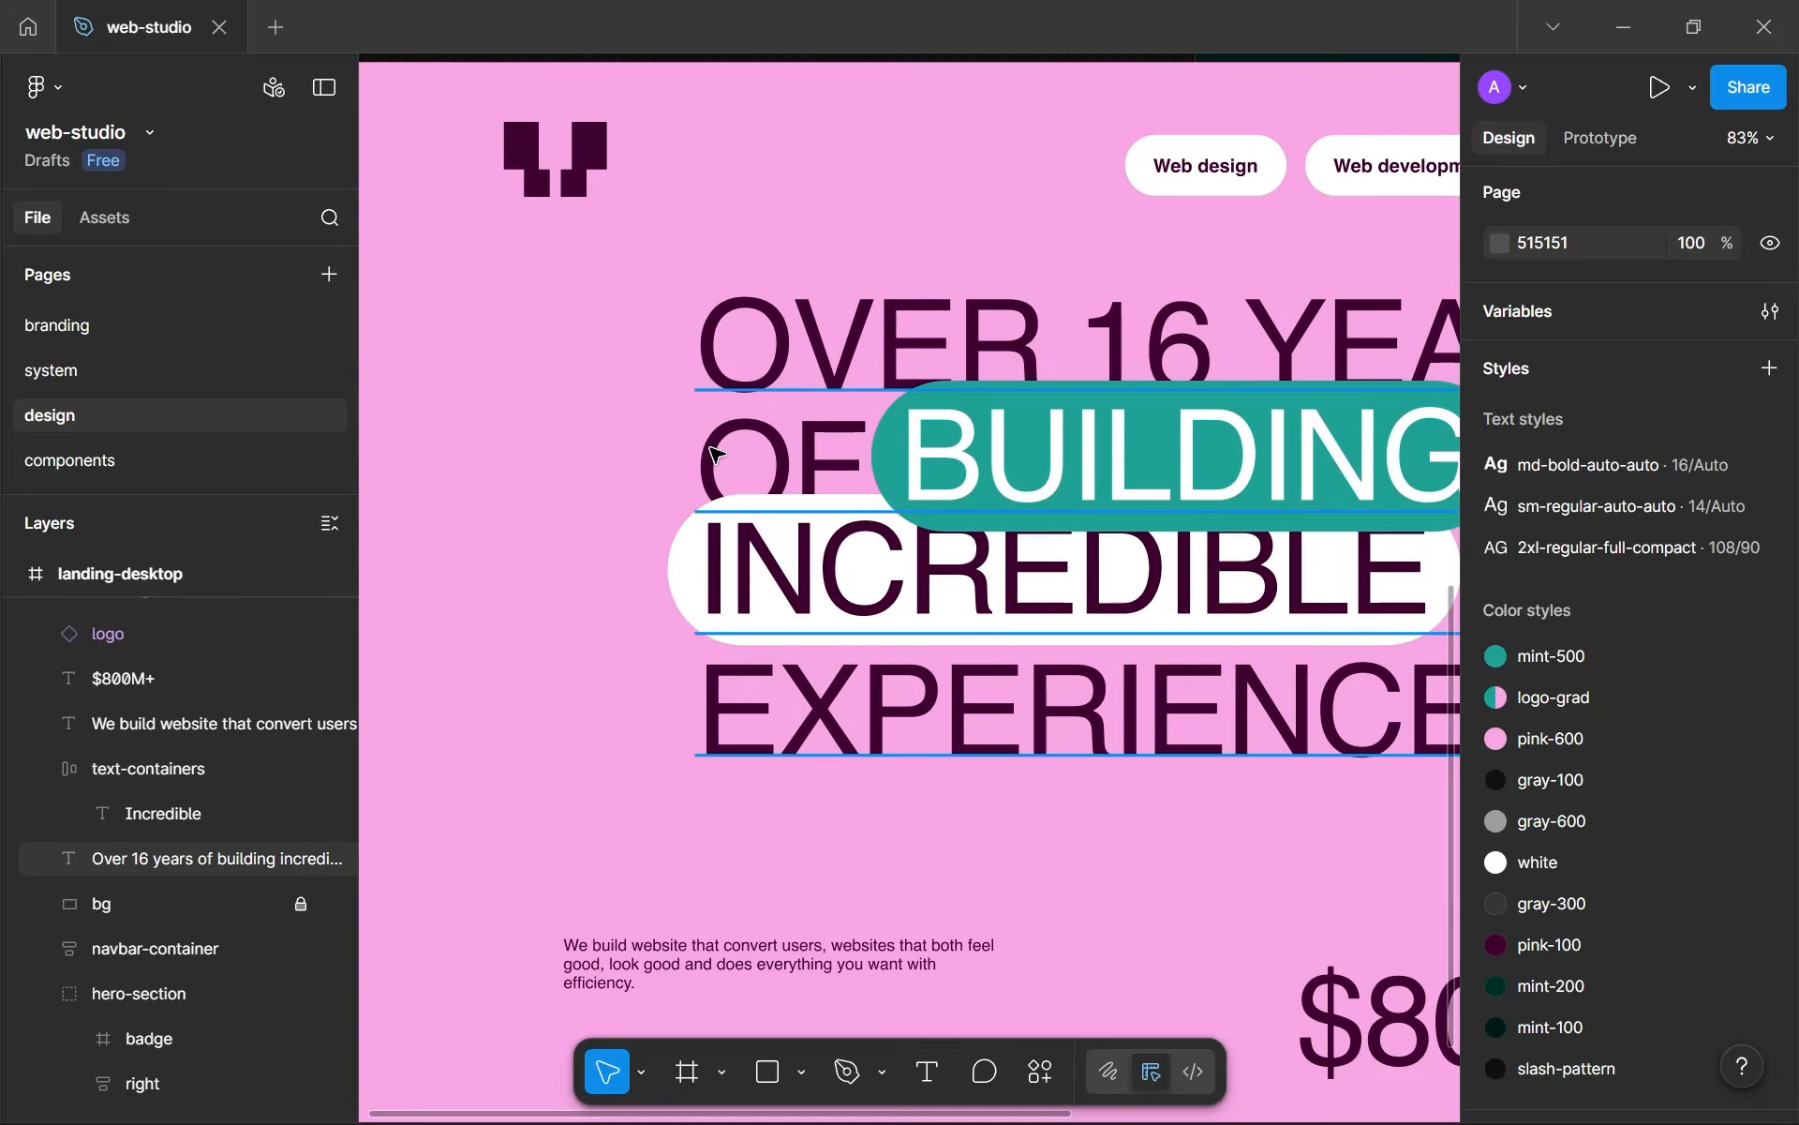
pyautogui.click(764, 551)
pyautogui.scroll(4, 764, 551)
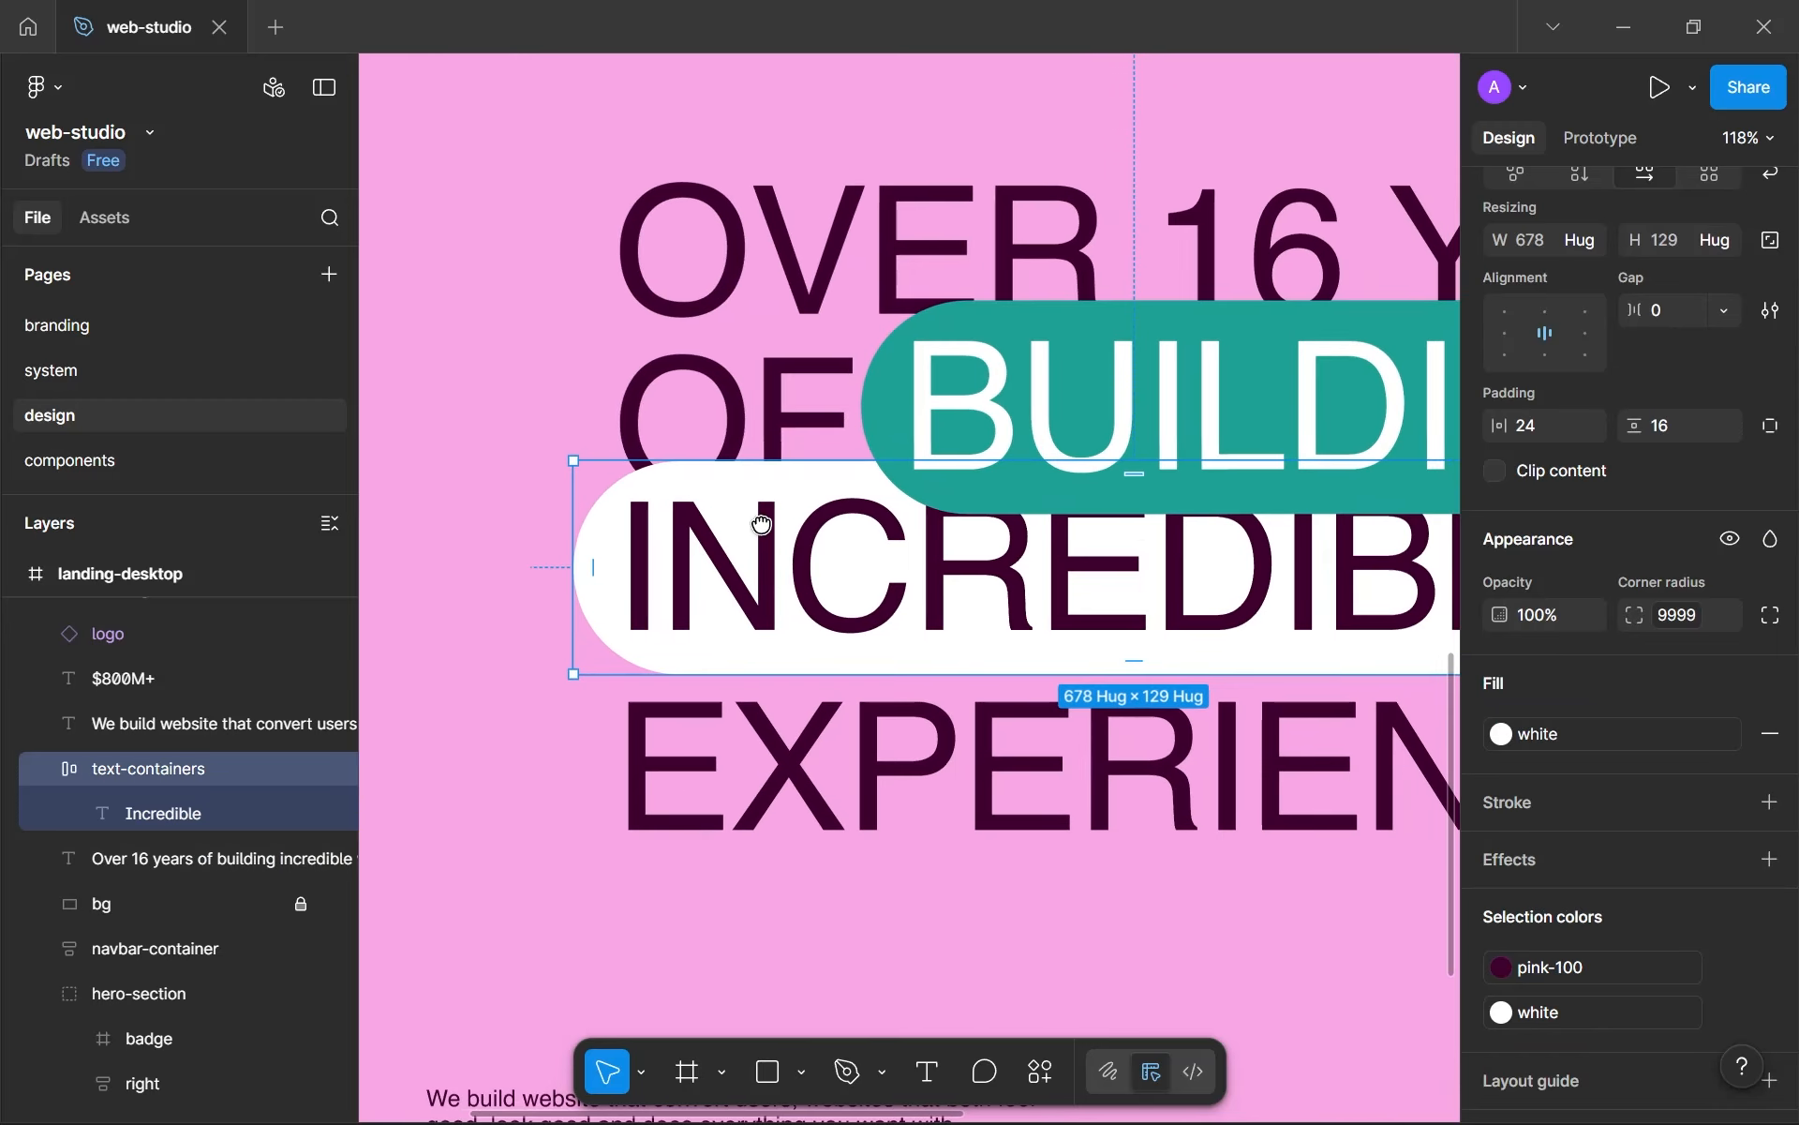
pyautogui.scroll(5, 1528, 497)
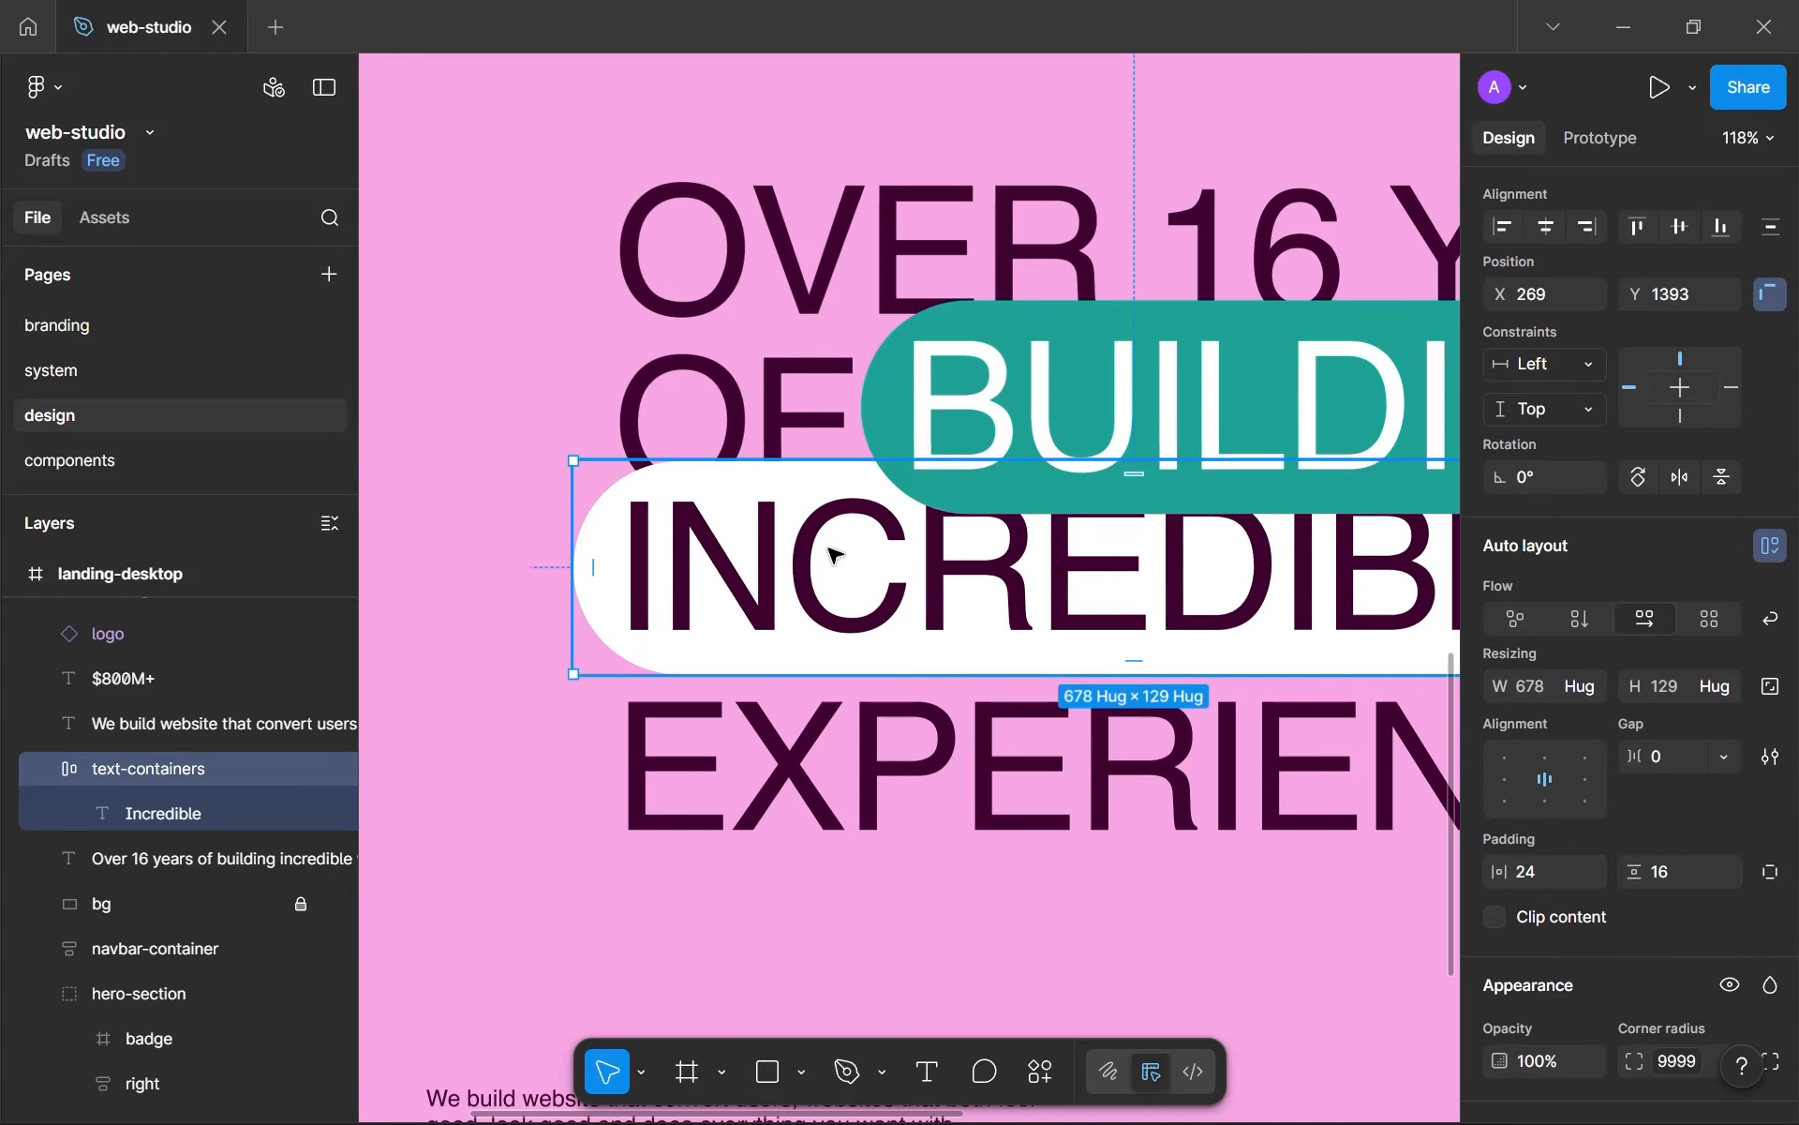
pyautogui.scroll(-2, 1547, 797)
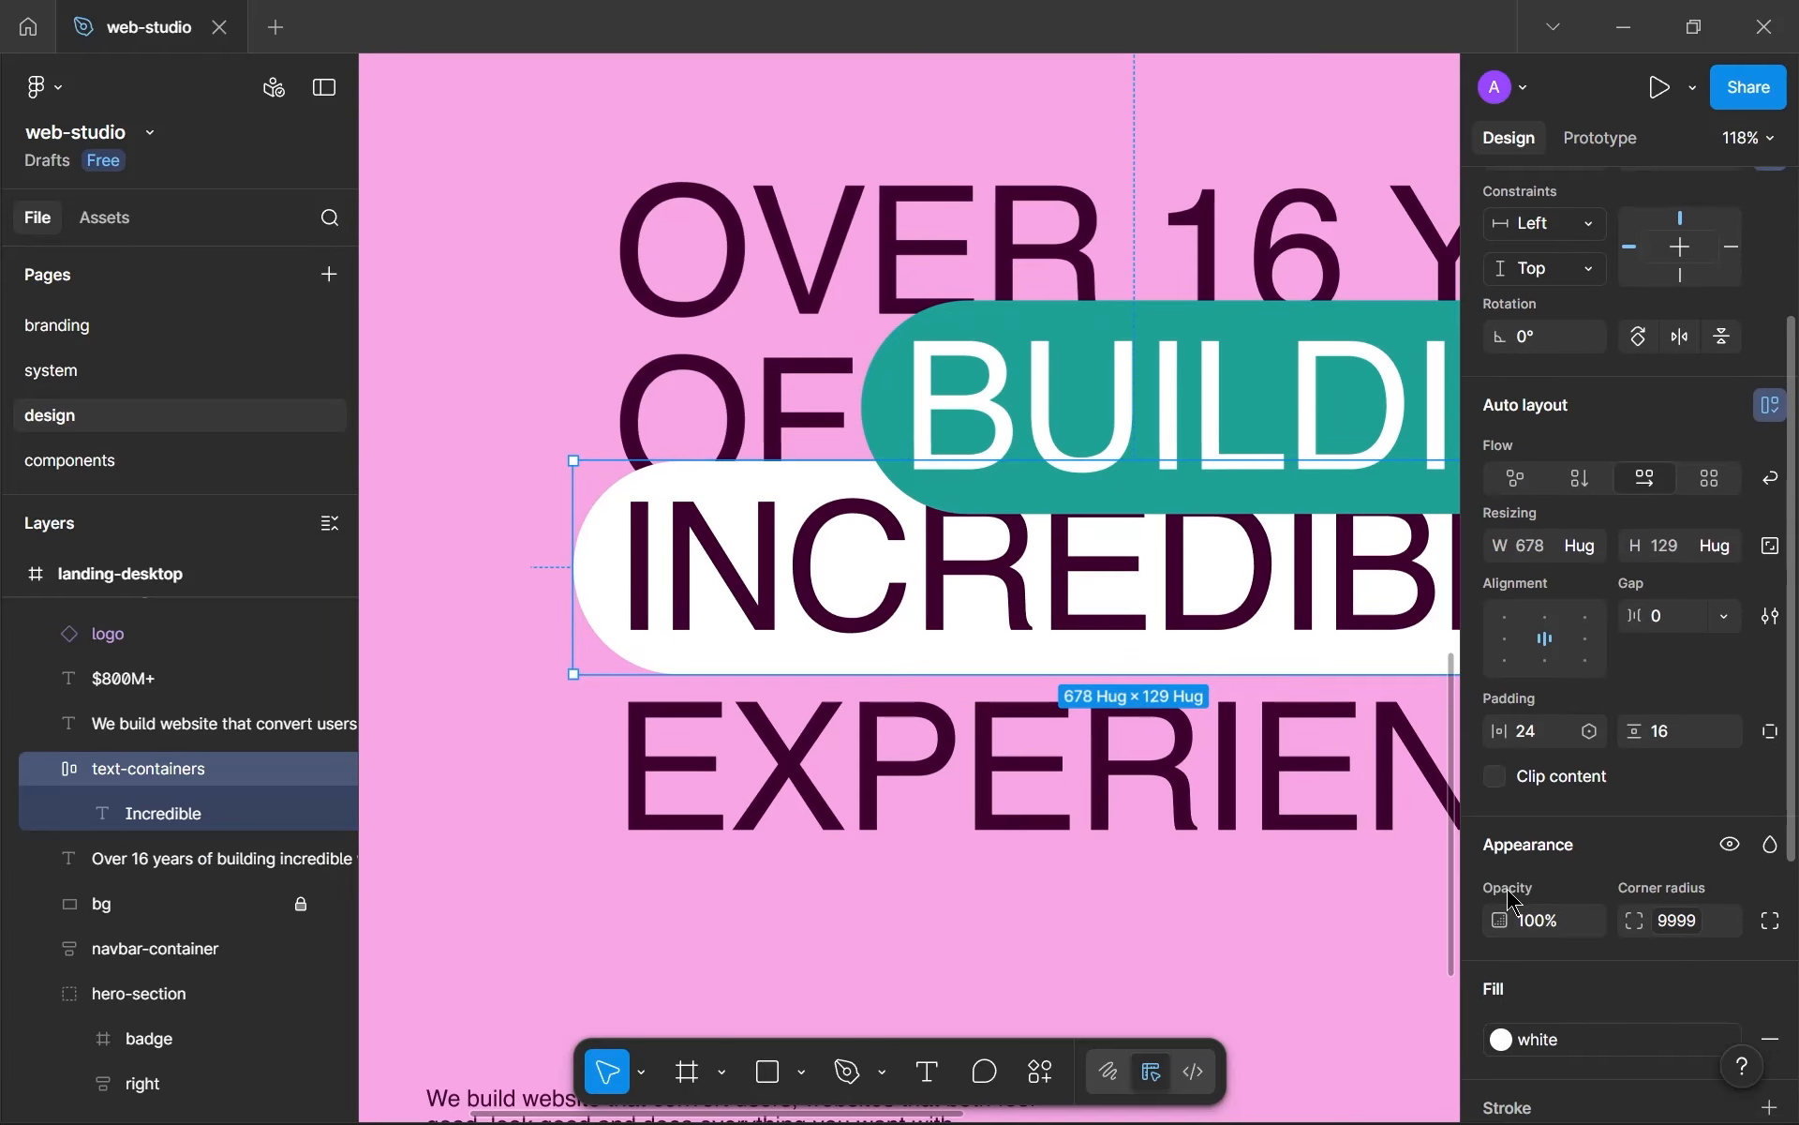
pyautogui.click(1536, 928)
pyautogui.click(1536, 930)
pyautogui.hotkey('ctrl', 'a')
pyautogui.write('50')
pyautogui.press('Return')
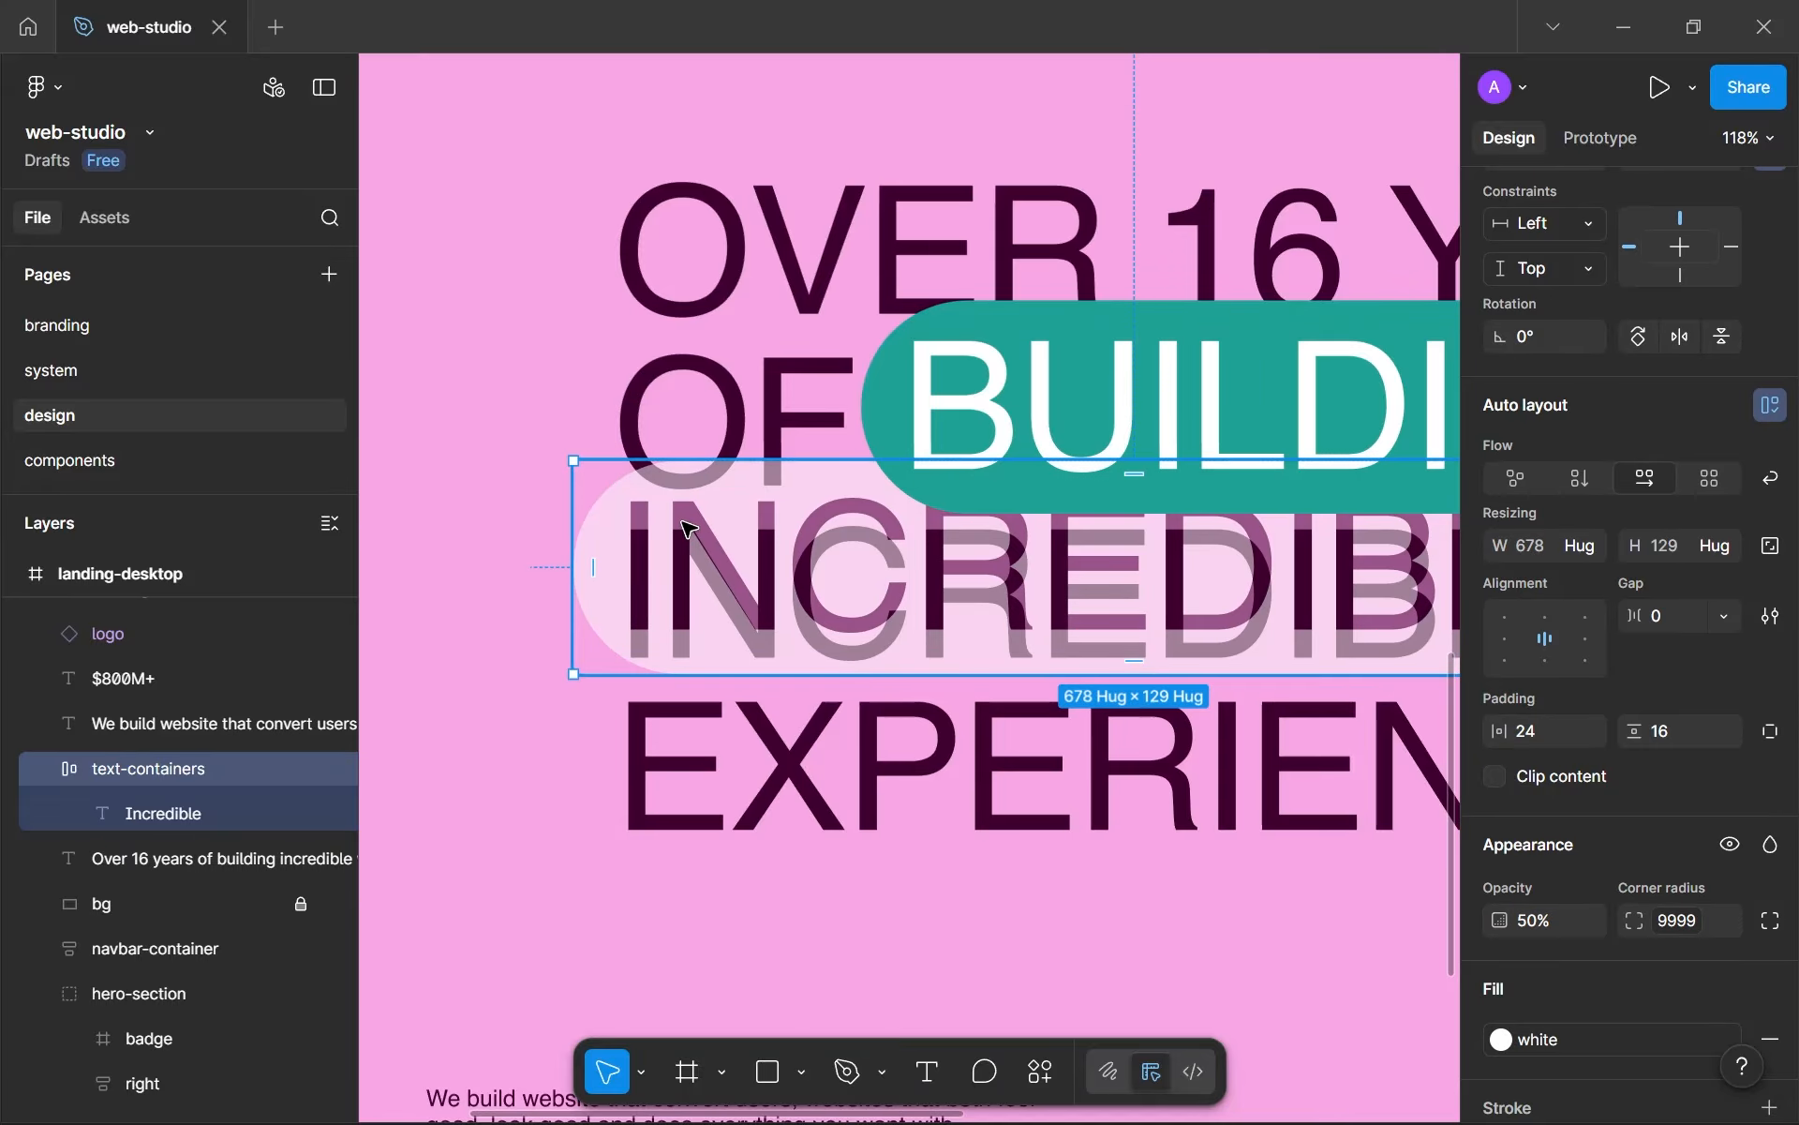
# - Nudge the semi-transparent "Incredible" pill down until its text exactly covers the heading word on the third line
pyautogui.press('Down')
pyautogui.press('Down')
pyautogui.press('Down')
pyautogui.press('Down')
pyautogui.press('Down')
pyautogui.press('Down')
pyautogui.press('Down')
pyautogui.press('Down')
pyautogui.press('Down')
pyautogui.press('Down')
pyautogui.press('Down')
pyautogui.press('Down')
pyautogui.press('Down')
pyautogui.press('Down')
pyautogui.press('Down')
pyautogui.press('Down')
pyautogui.press('Down')
pyautogui.press('Down')
pyautogui.press('Down')
pyautogui.press('Down')
pyautogui.press('Up')
pyautogui.press('Up')
# - Return the realigned "Incredible" pill to 100% opacity
pyautogui.click(1528, 928)
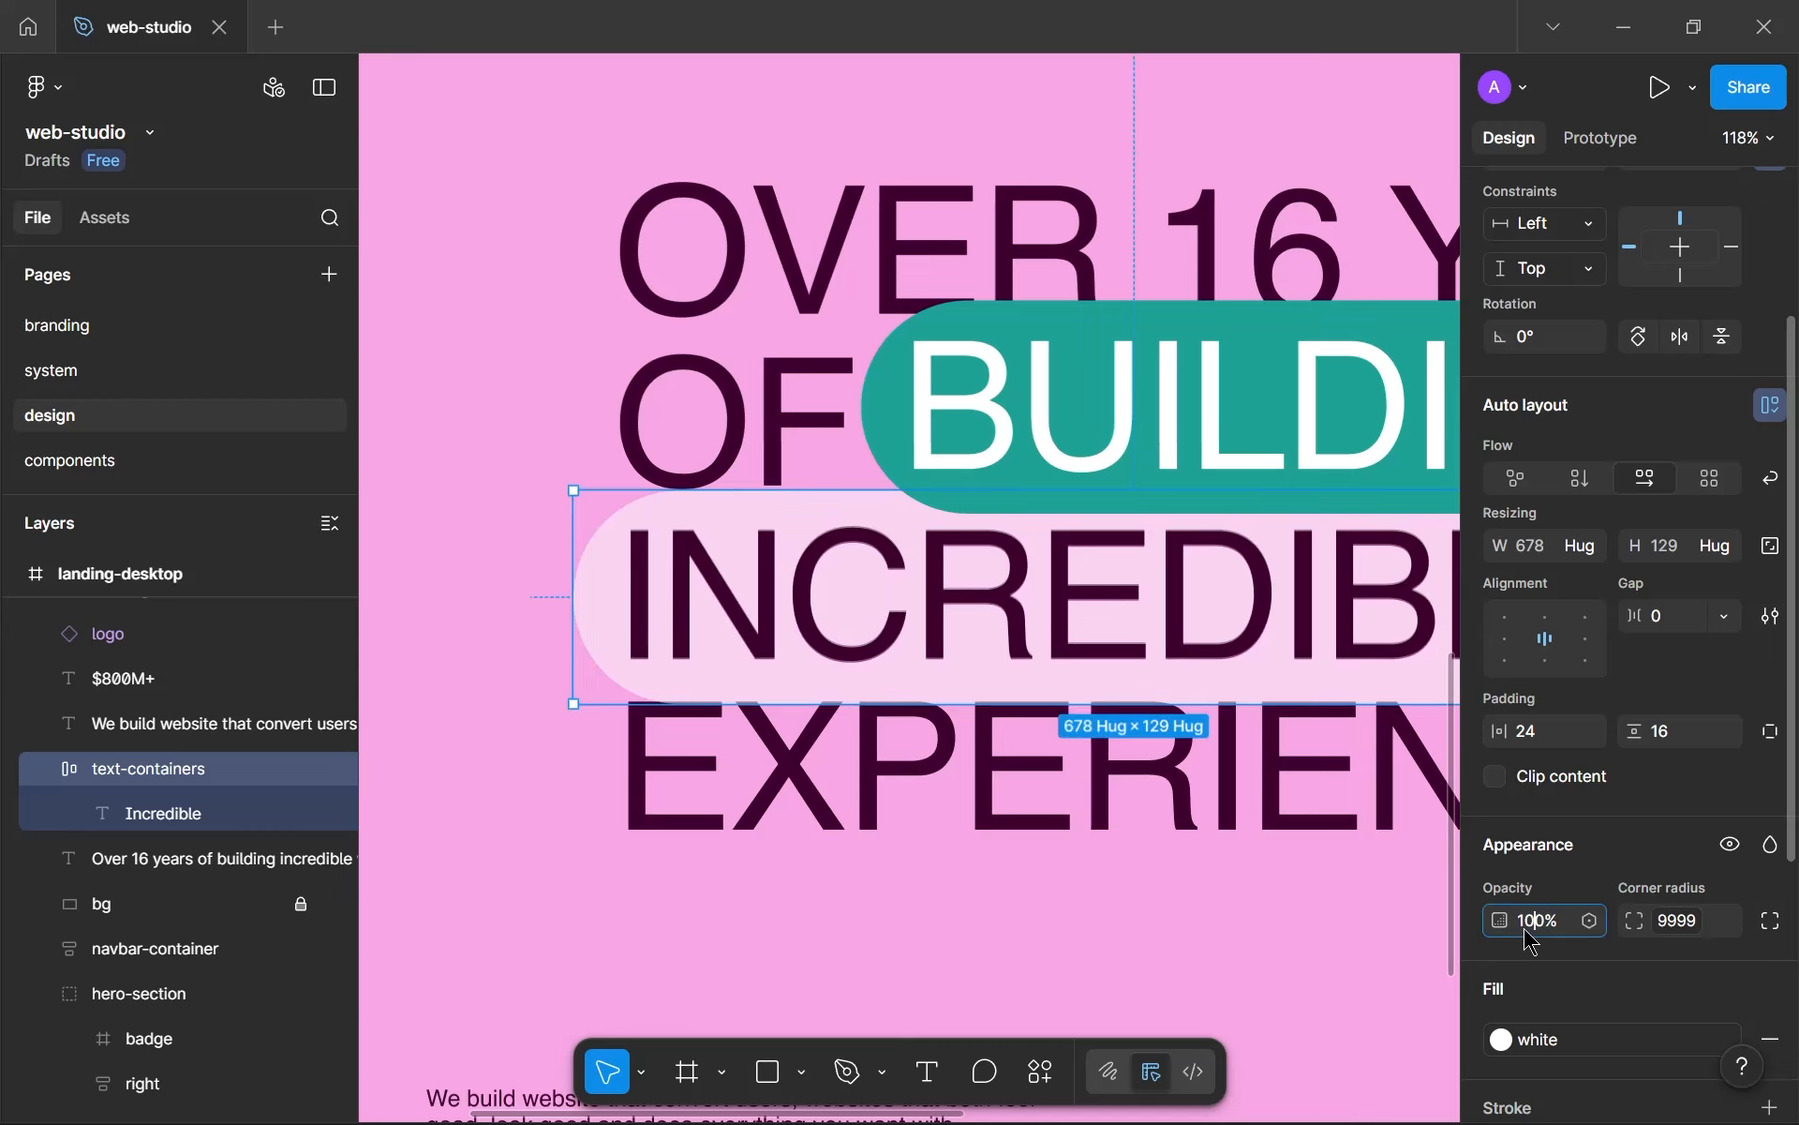
pyautogui.write('100')
pyautogui.press('Return')
# - Select the "building" pill and set its opacity to 50%
pyautogui.click(1003, 411)
pyautogui.moveTo(1009, 409); pyautogui.dragTo(758, 429)
pyautogui.click(1534, 928)
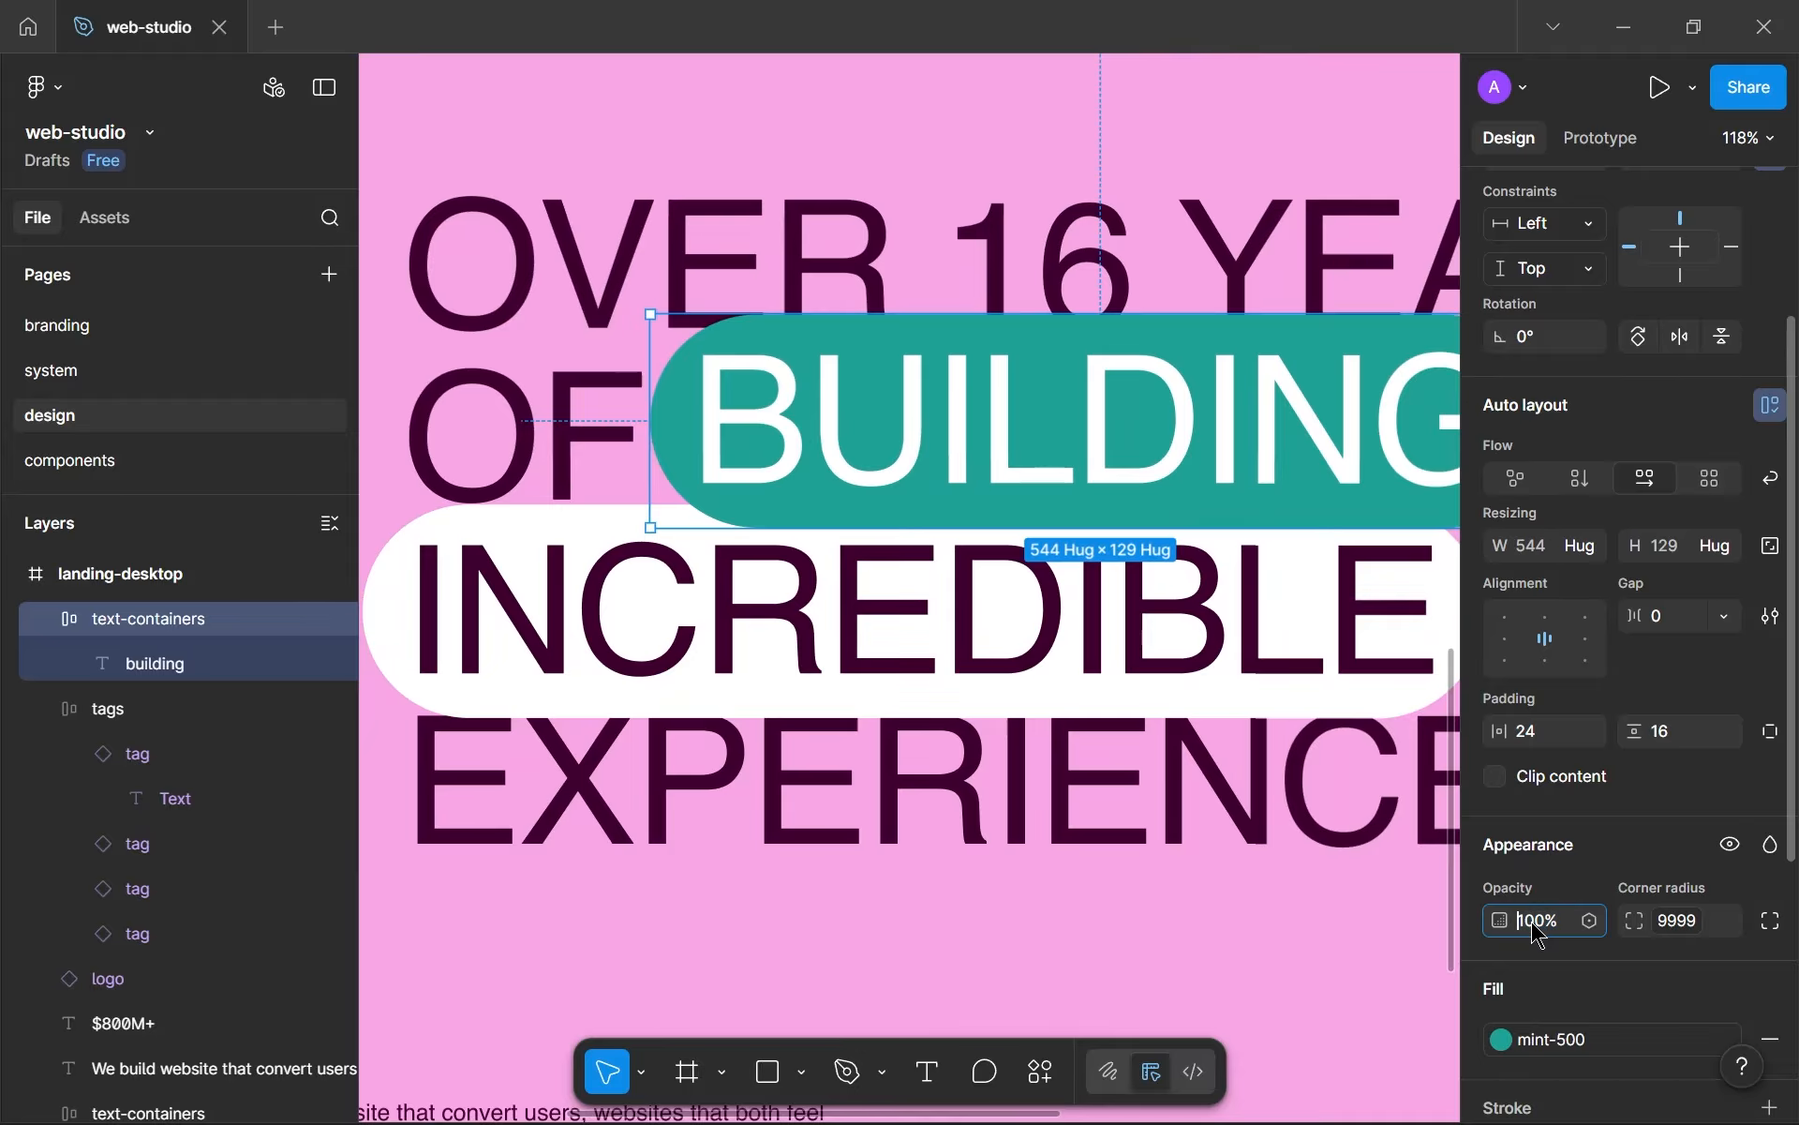
pyautogui.press('Return')
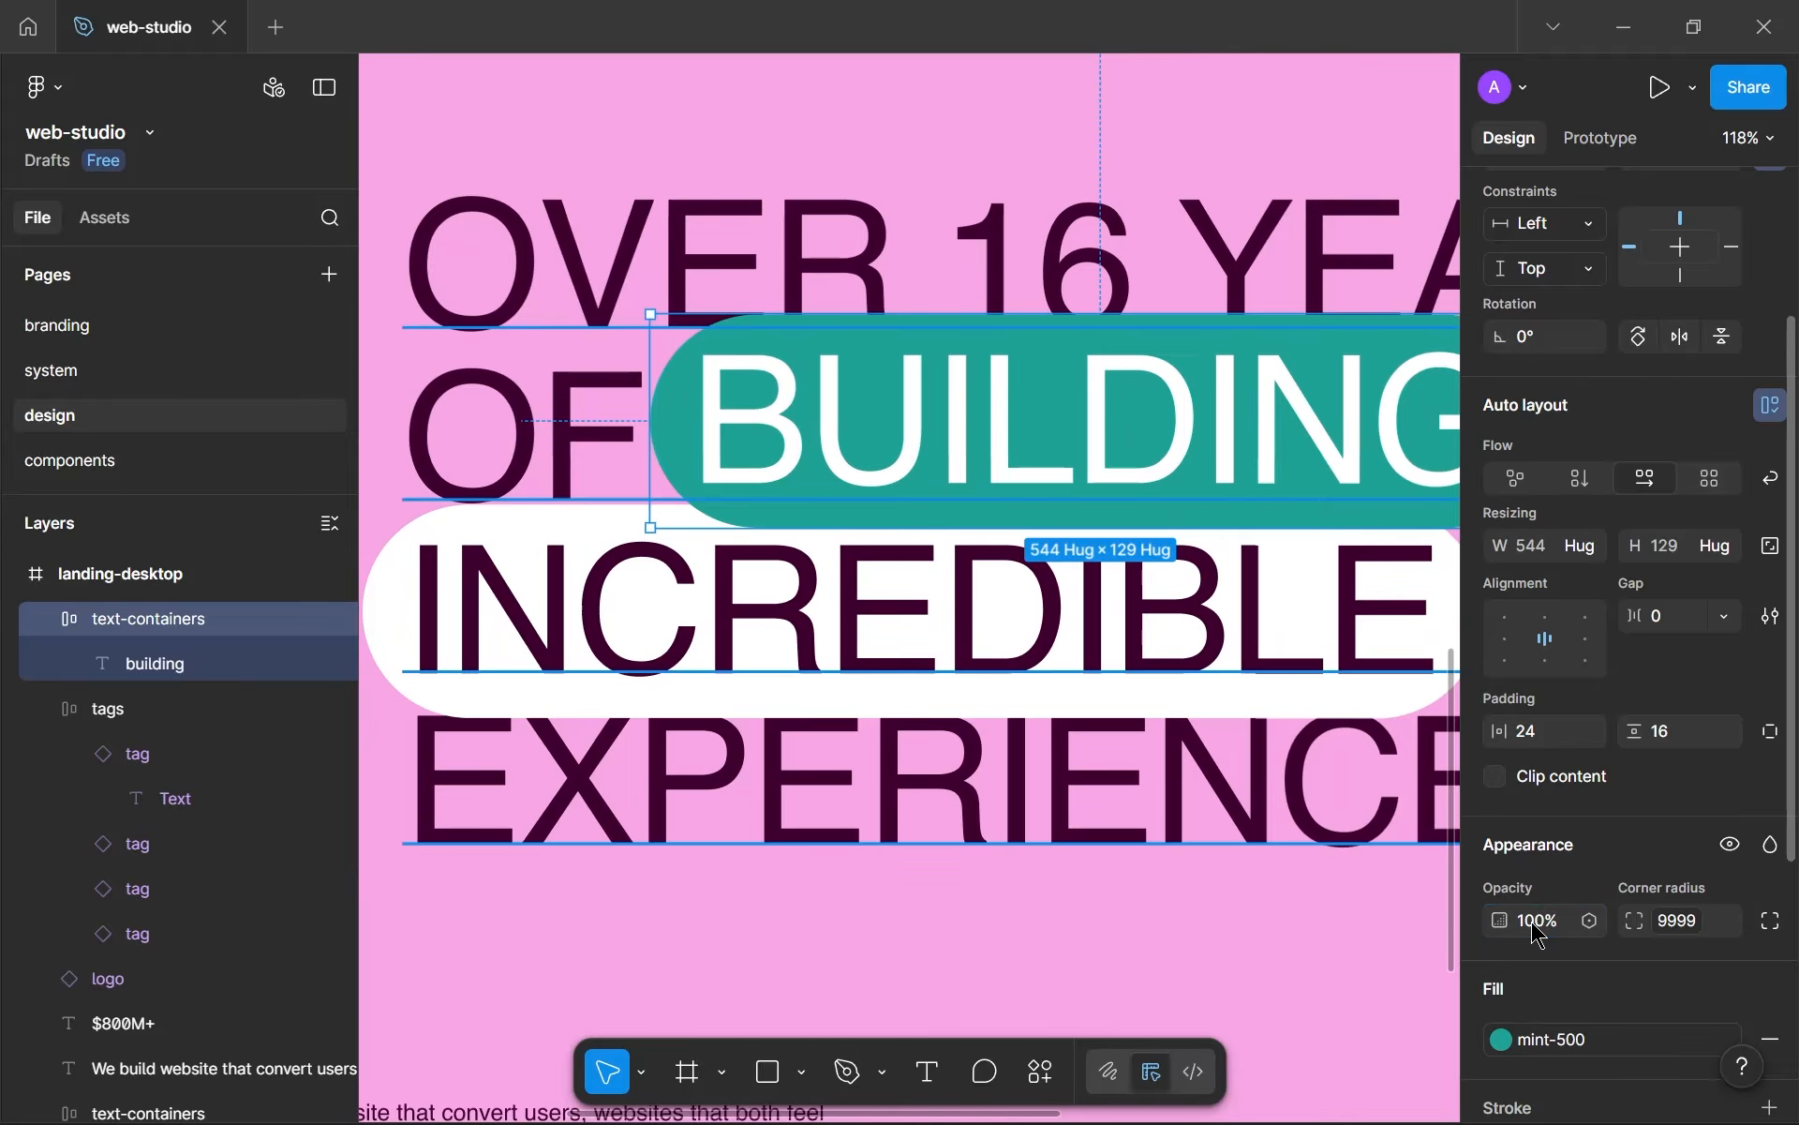
pyautogui.click(1534, 928)
pyautogui.write('50')
pyautogui.press('Return')
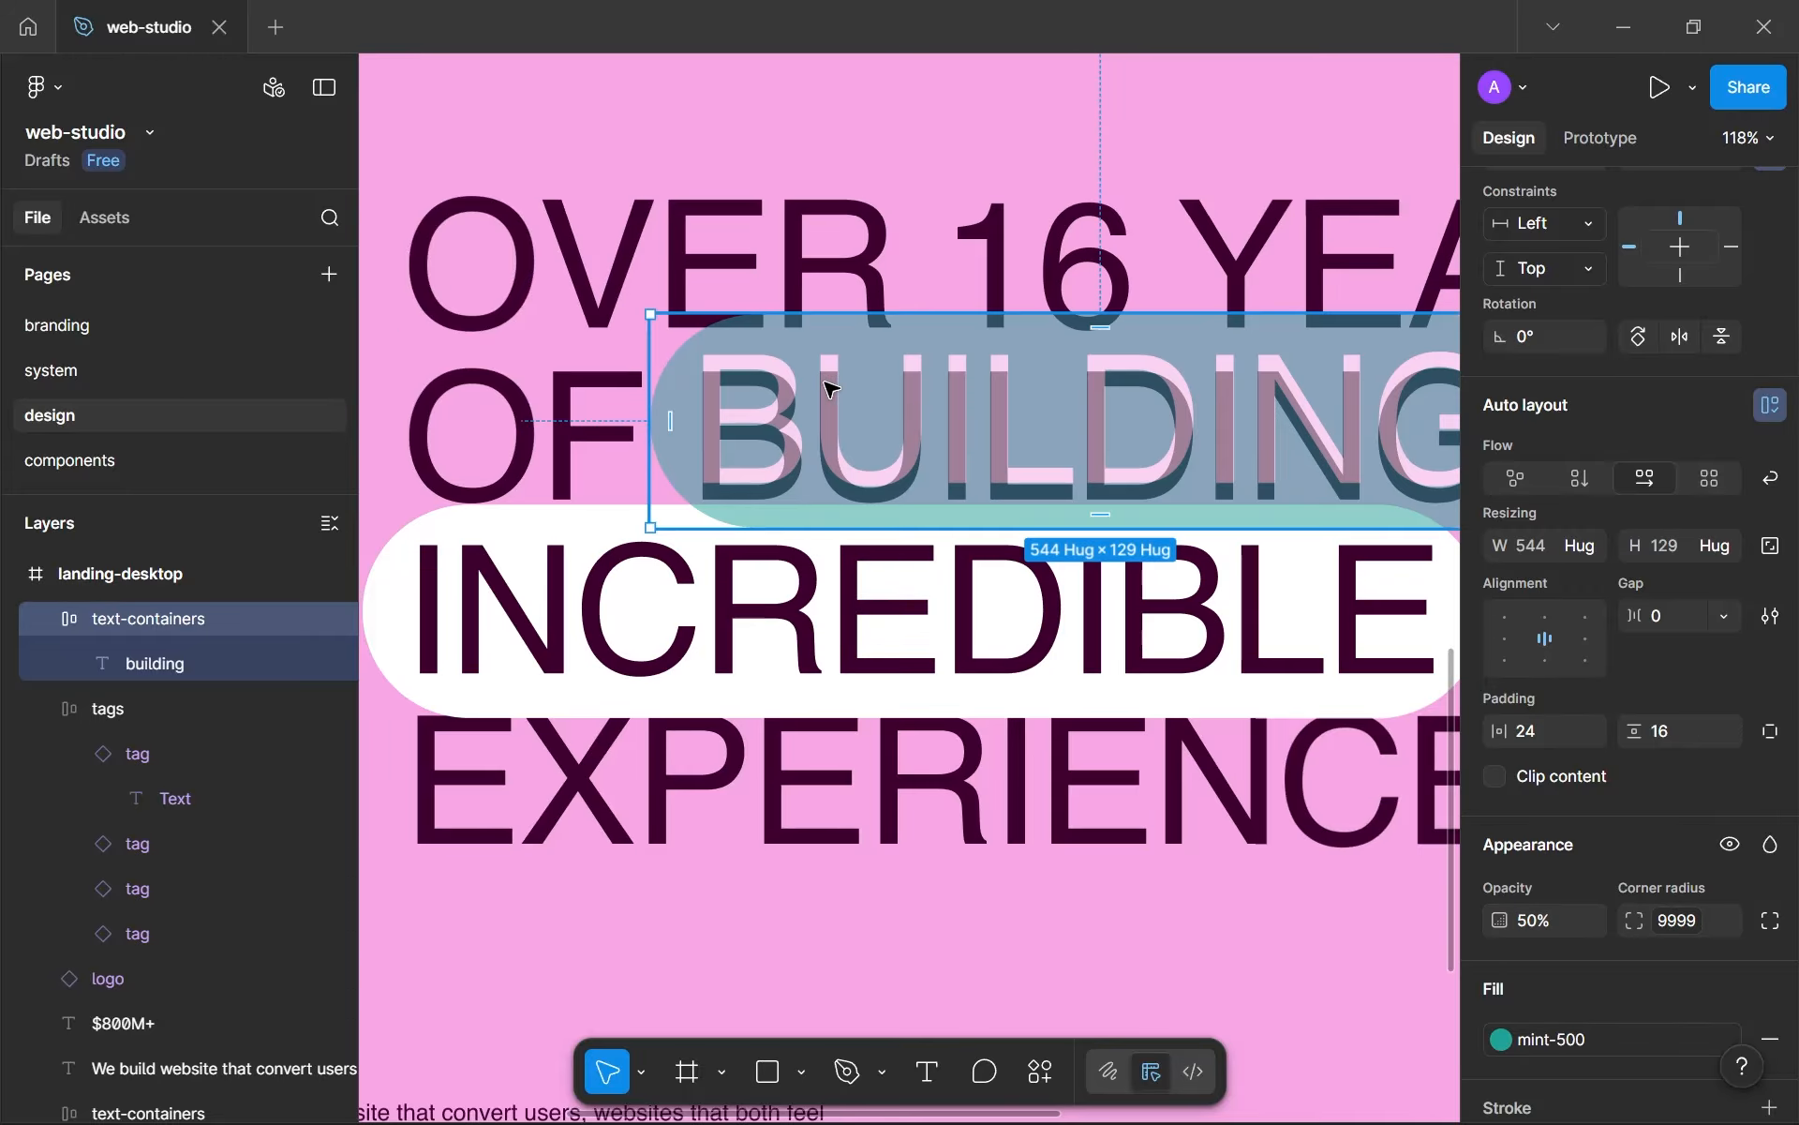
# - Nudge the "building" pill down until its text overlays the heading word, and restore its opacity to 100%
pyautogui.press('Down')
pyautogui.press('Down')
pyautogui.press('Down')
pyautogui.press('Down')
pyautogui.press('Down')
pyautogui.press('Down')
pyautogui.press('Down')
pyautogui.press('Down')
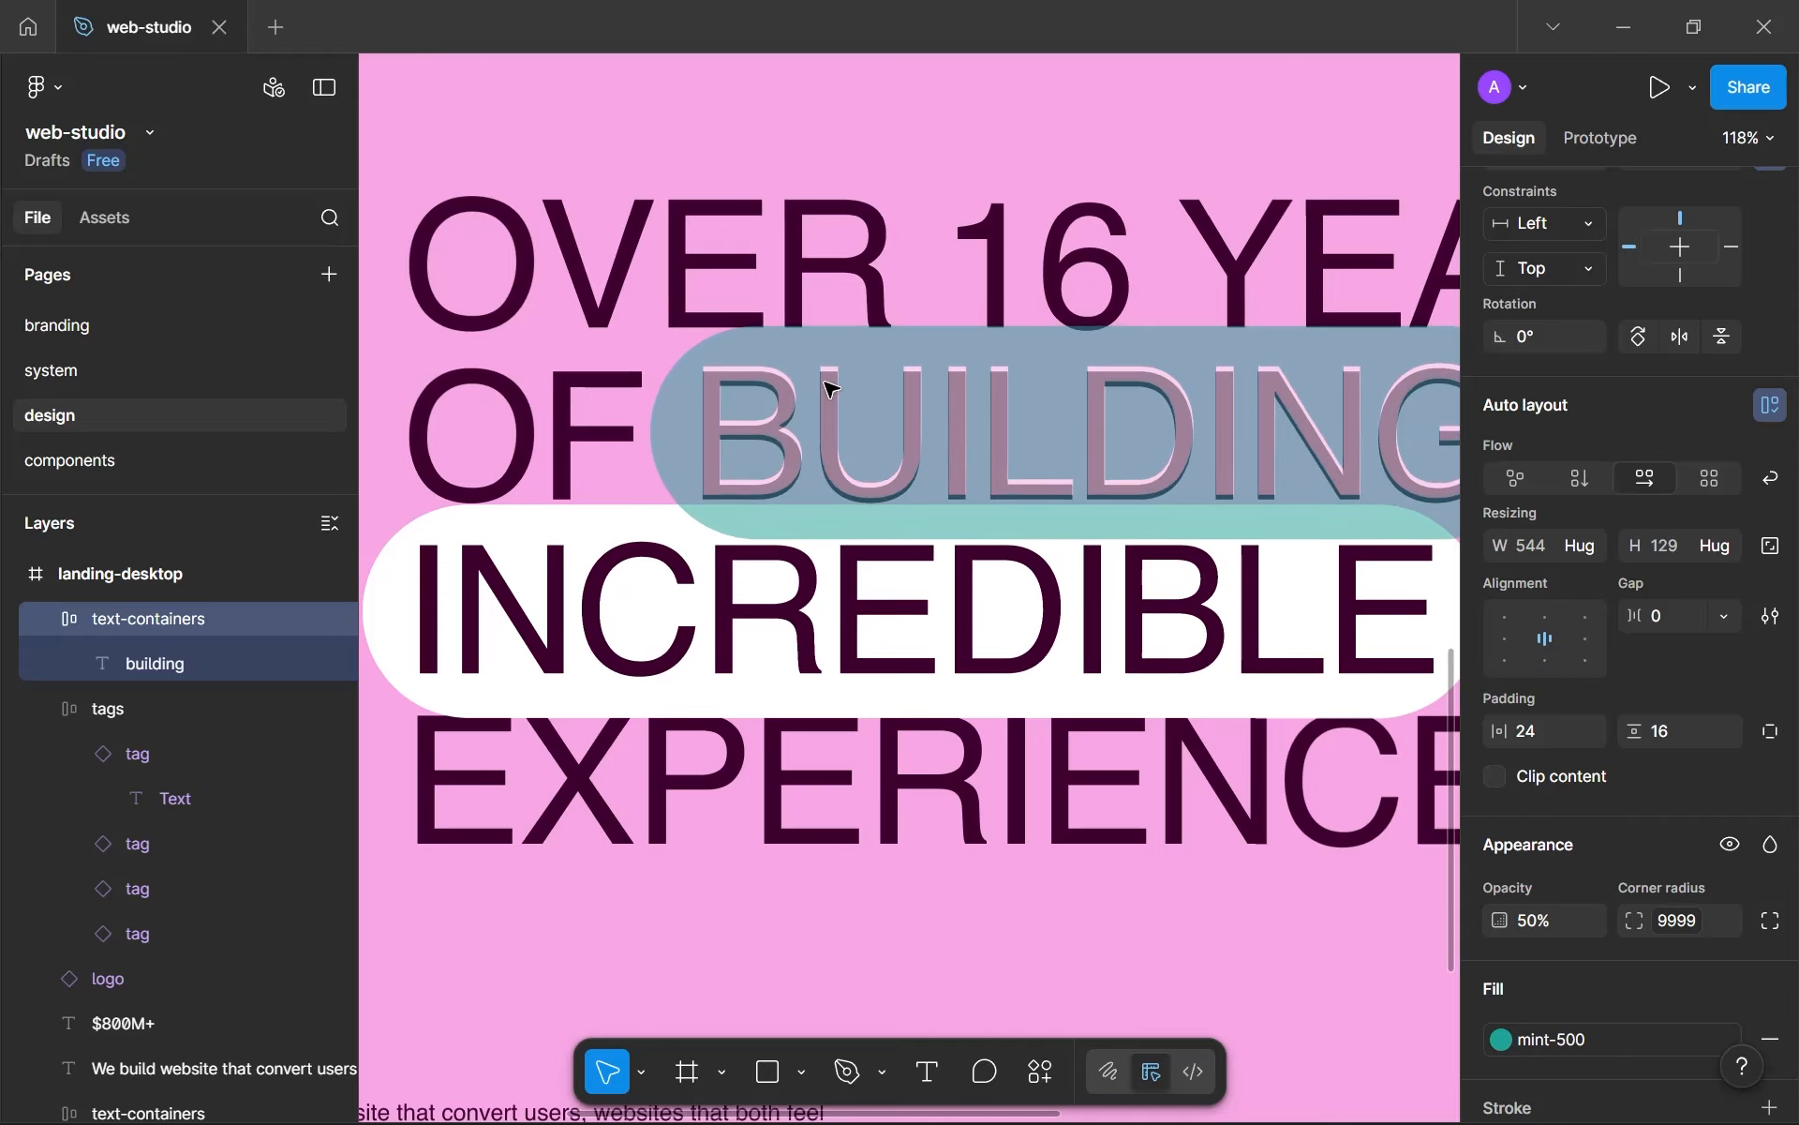
pyautogui.press('Down')
pyautogui.press('Down')
pyautogui.press('Down')
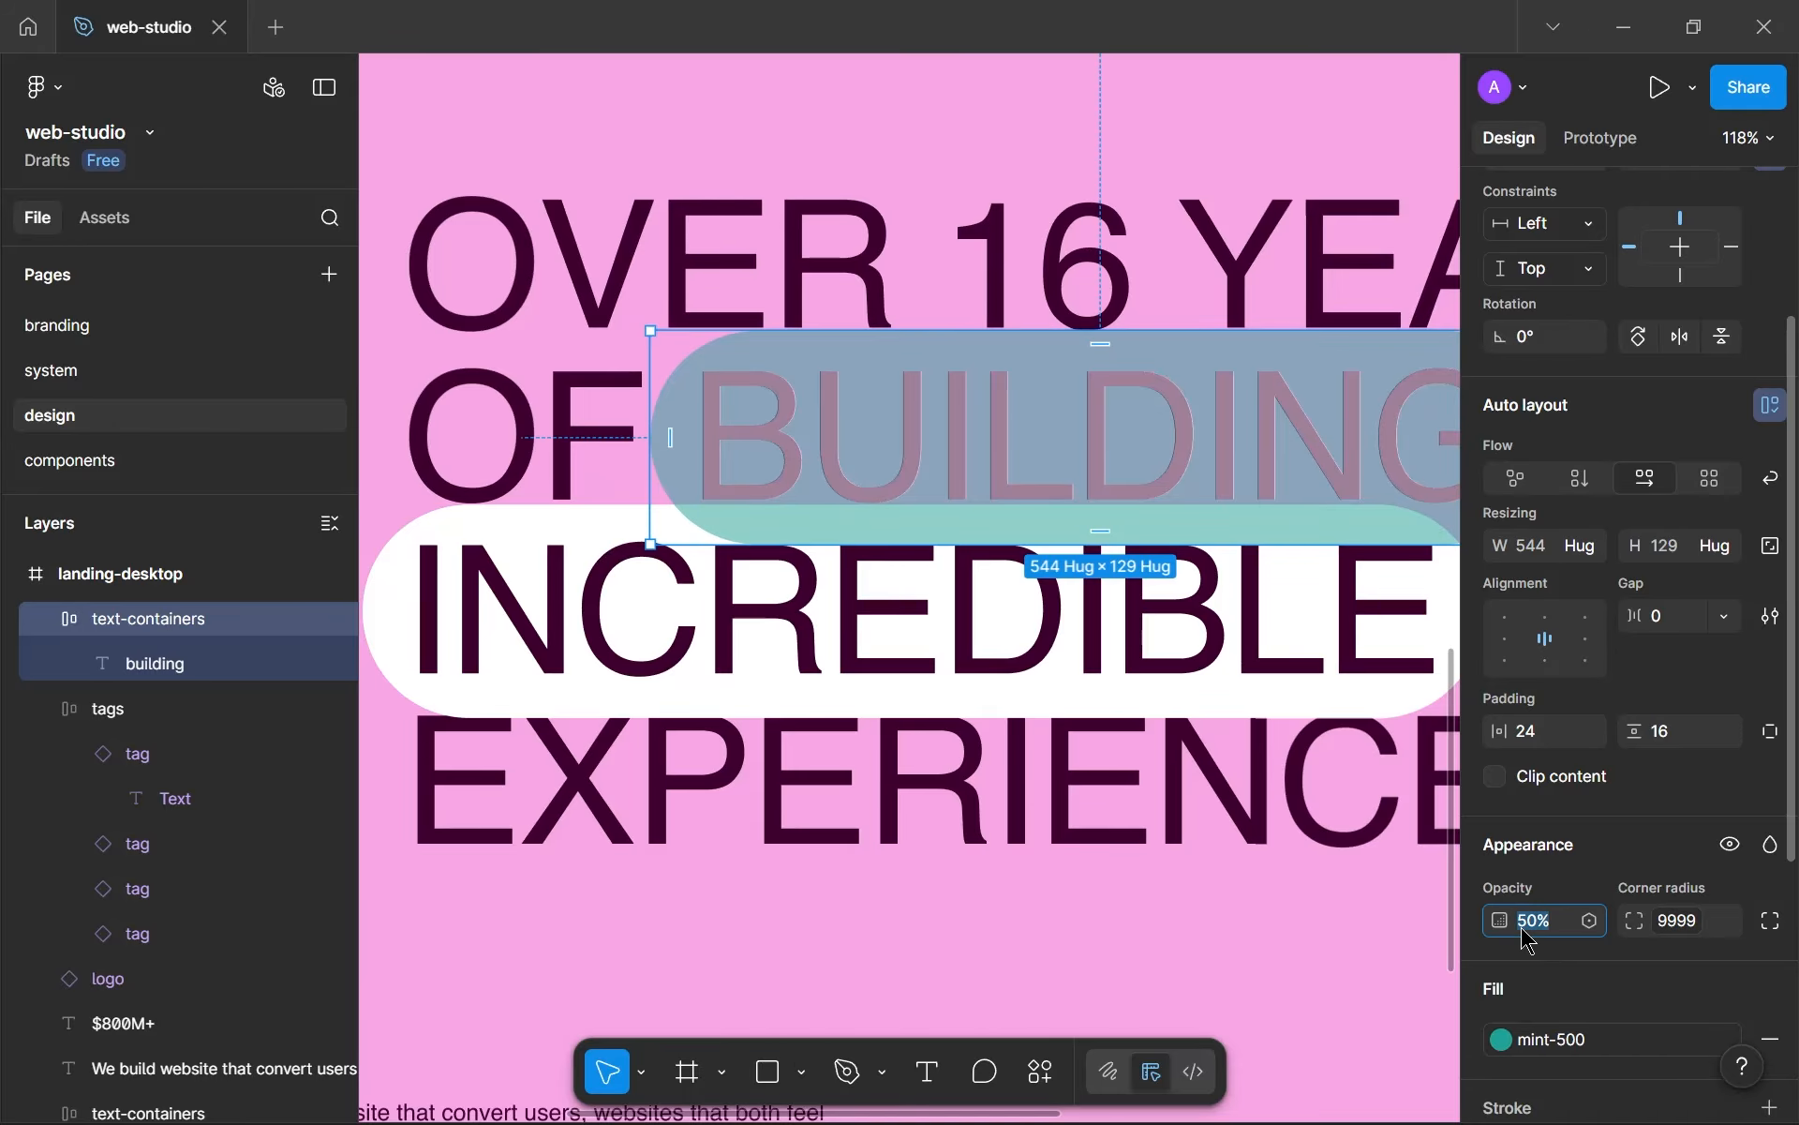
pyautogui.press('Return')
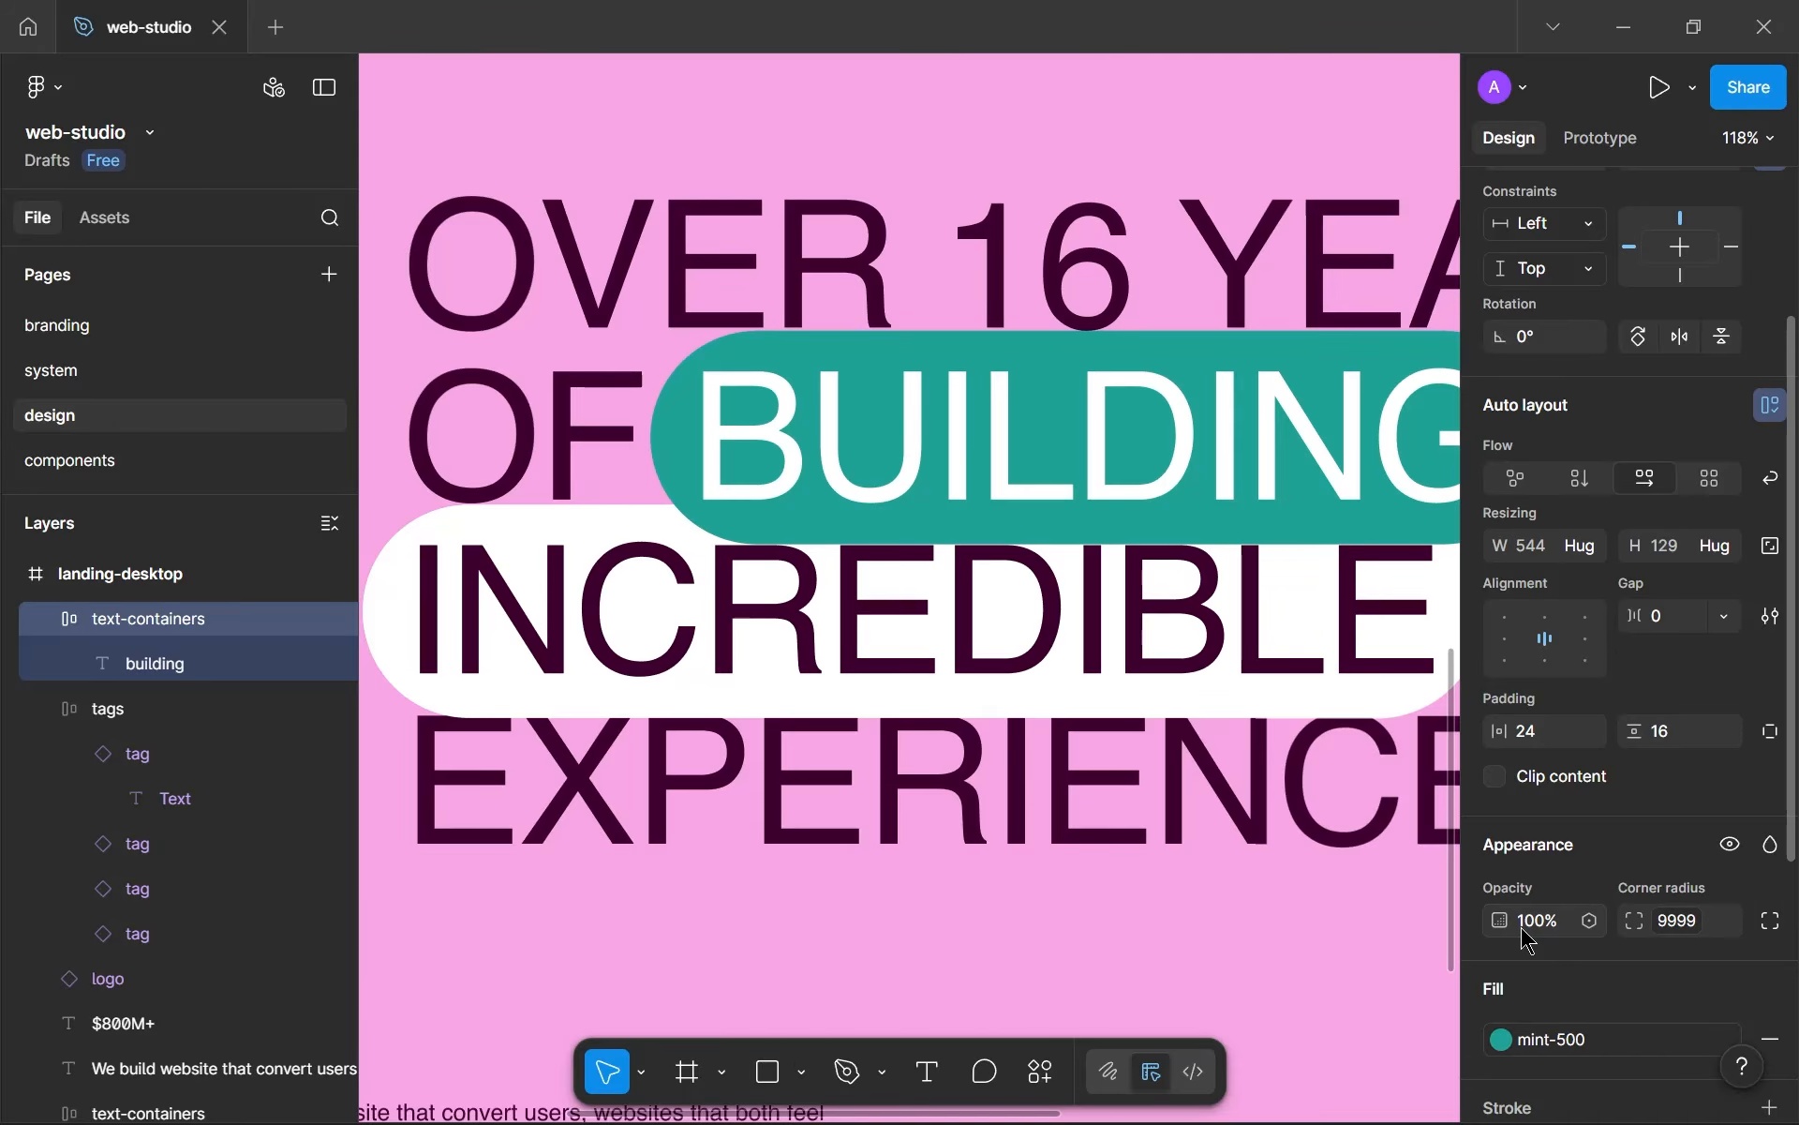
# - Nudge the "building" pill up slightly to reduce its overlap with the "Incredible" pill, and deselect it
pyautogui.scroll(-5, 693, 750)
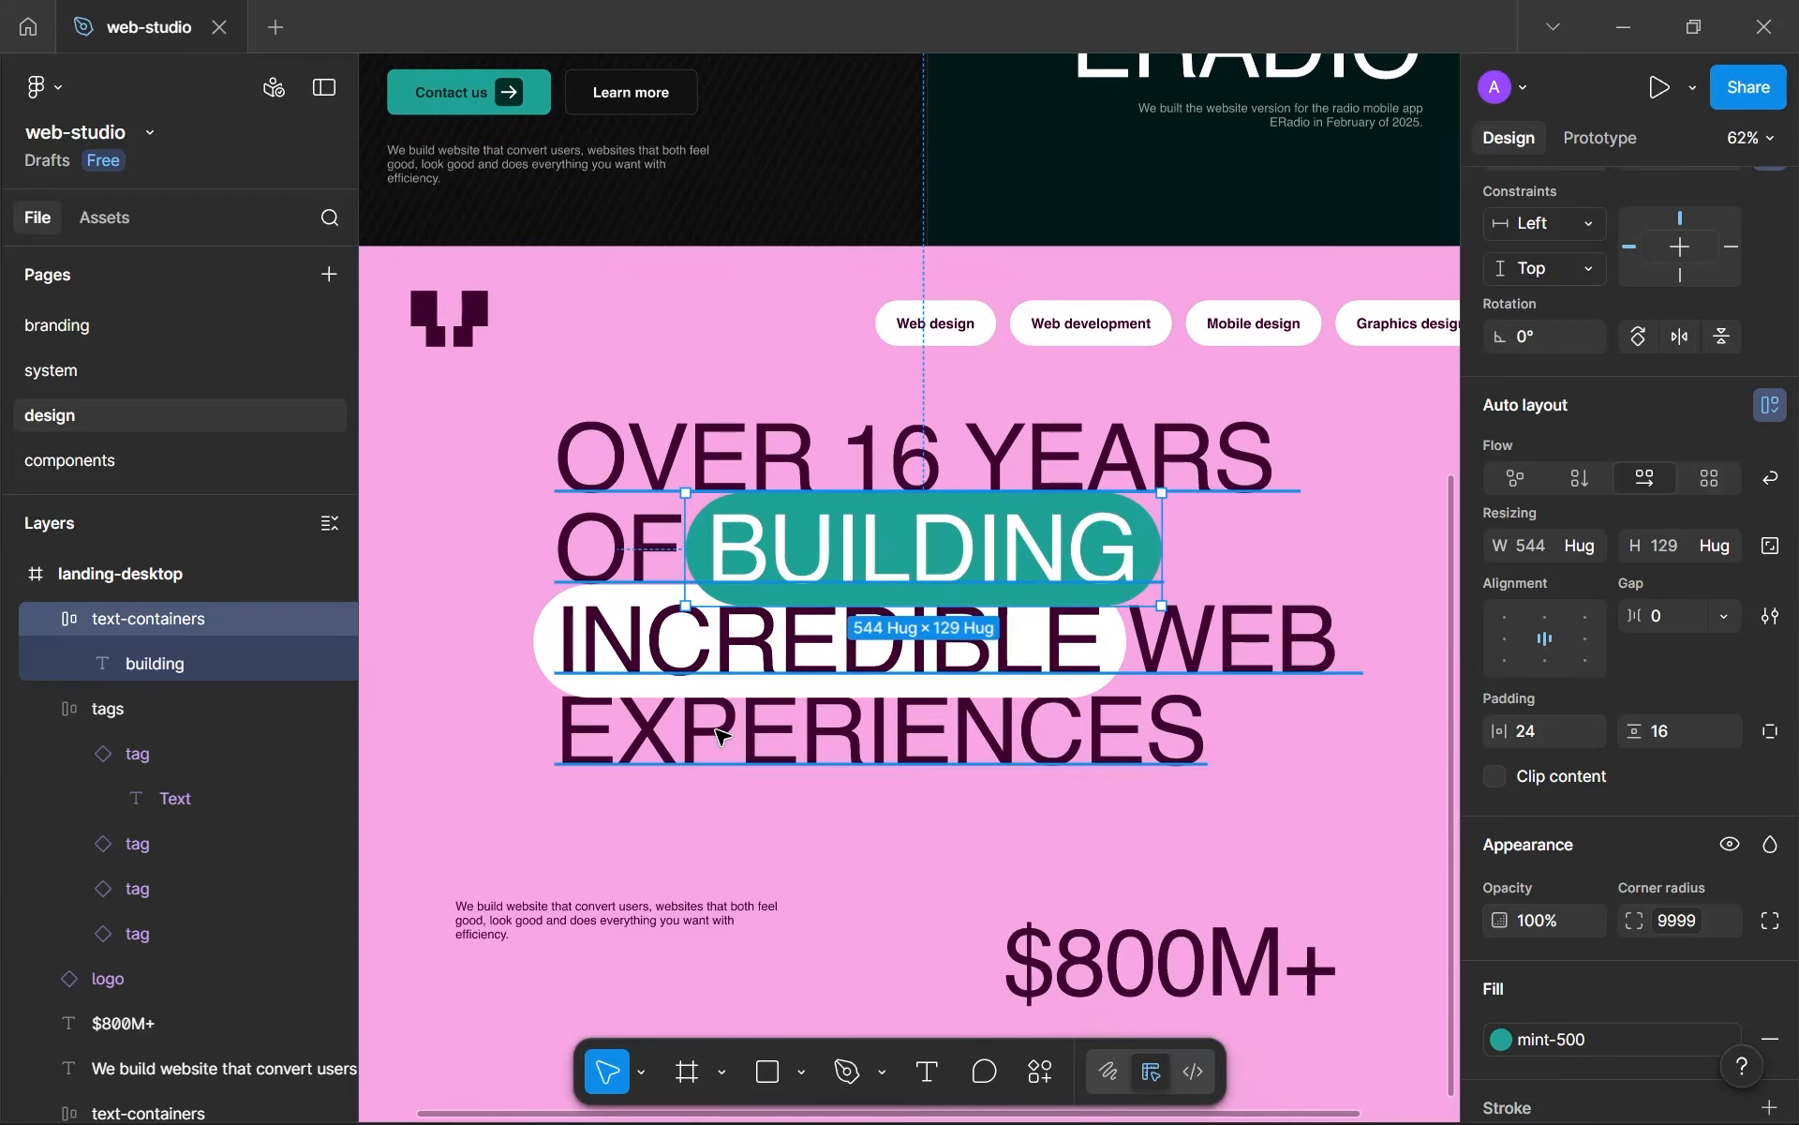
pyautogui.scroll(5, 722, 736)
pyautogui.press('Up')
pyautogui.press('Up')
pyautogui.press('Up')
pyautogui.press('Up')
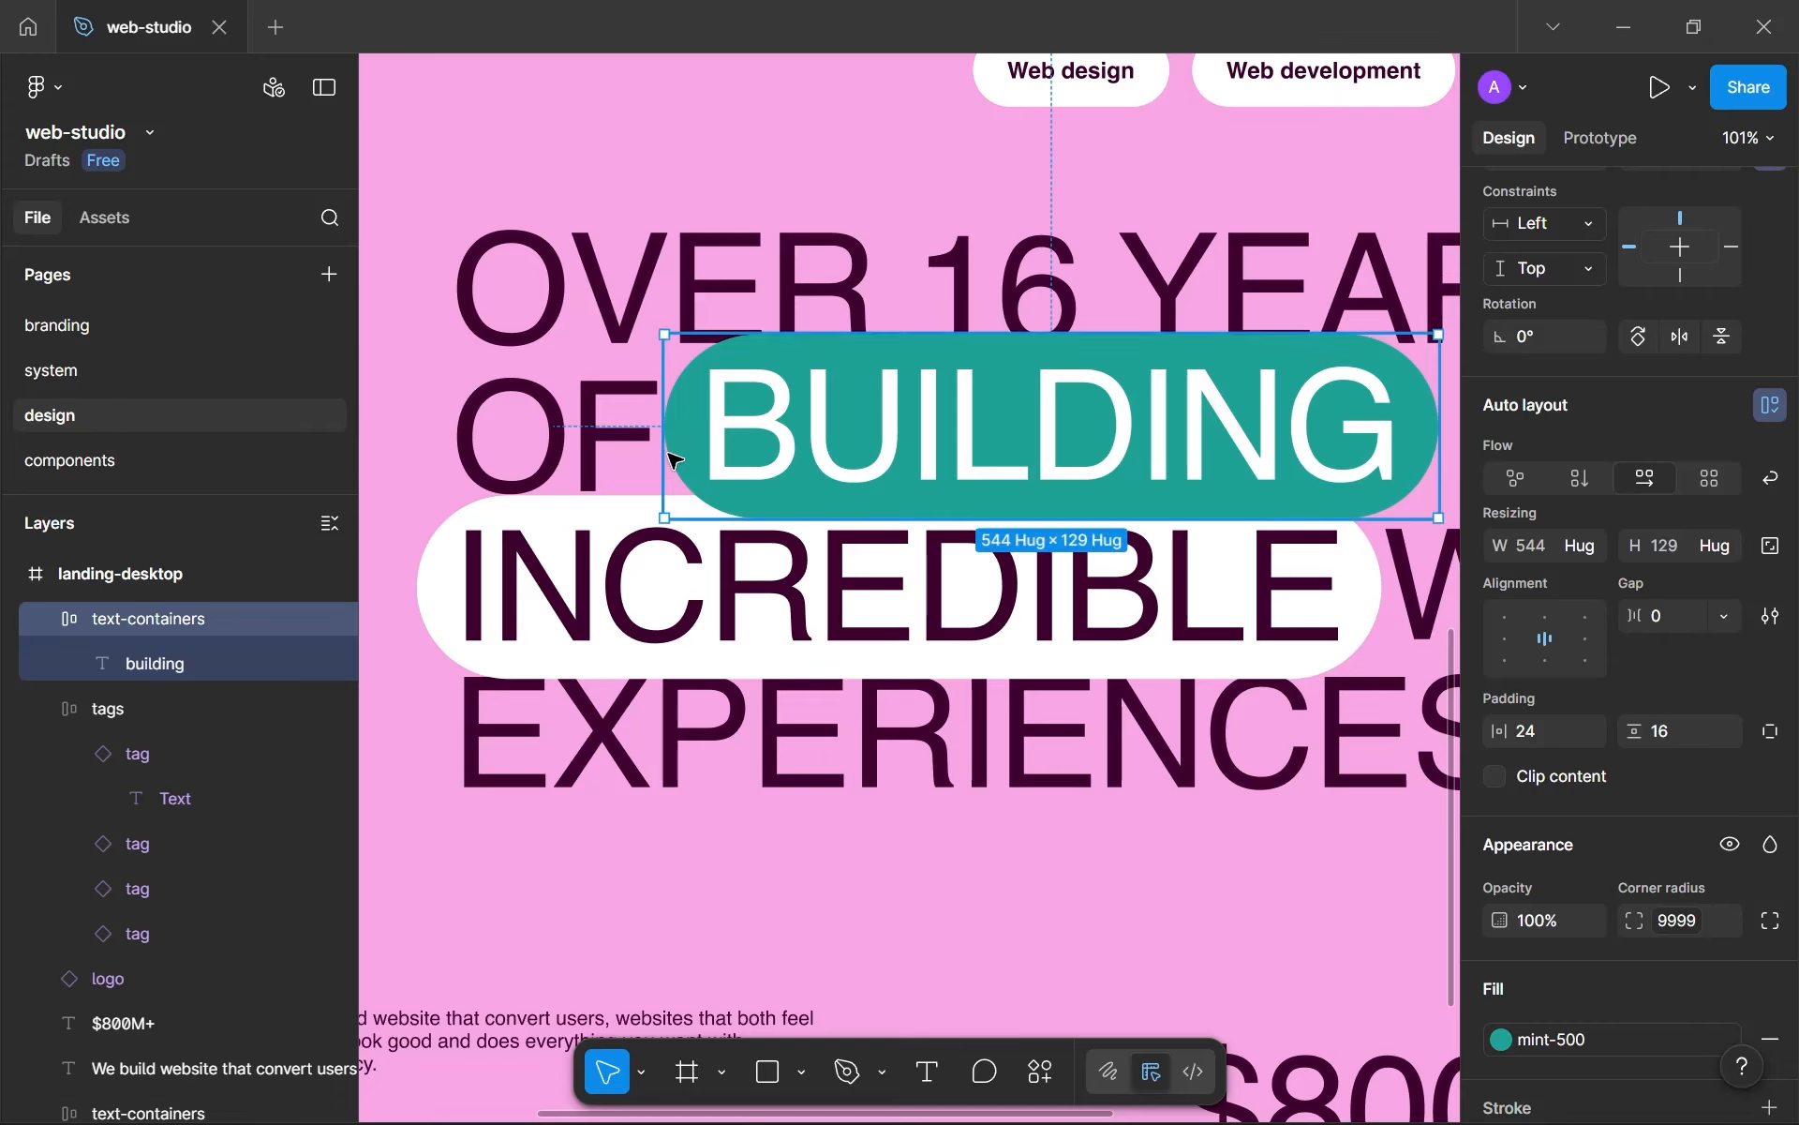
pyautogui.scroll(5, 653, 428)
pyautogui.scroll(-5, 653, 428)
pyautogui.scroll(-1, 1084, 691)
pyautogui.click(1016, 787)
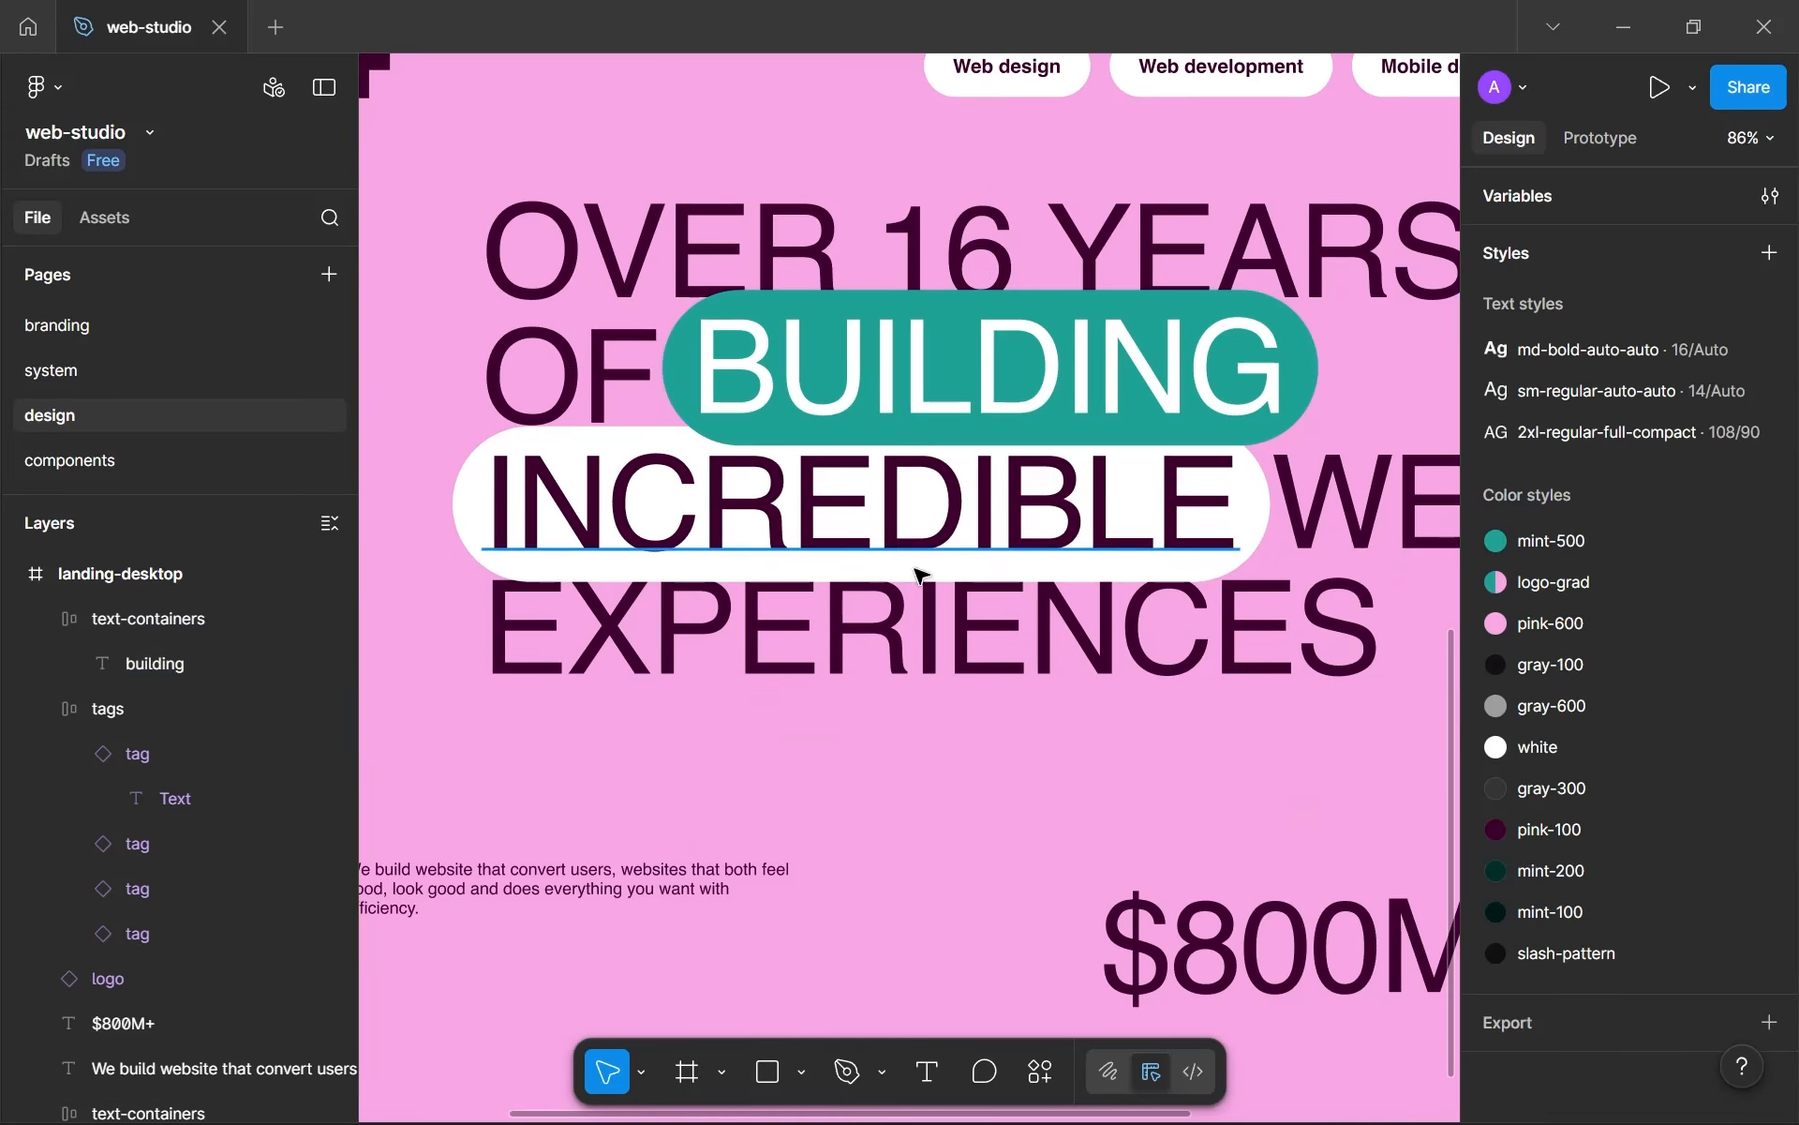
# - Check the "building" pill's vertical alignment with the word "OF" using a temporary horizontal ruler guide, and remove the guide
pyautogui.scroll(-5, 907, 568)
pyautogui.scroll(2, 747, 478)
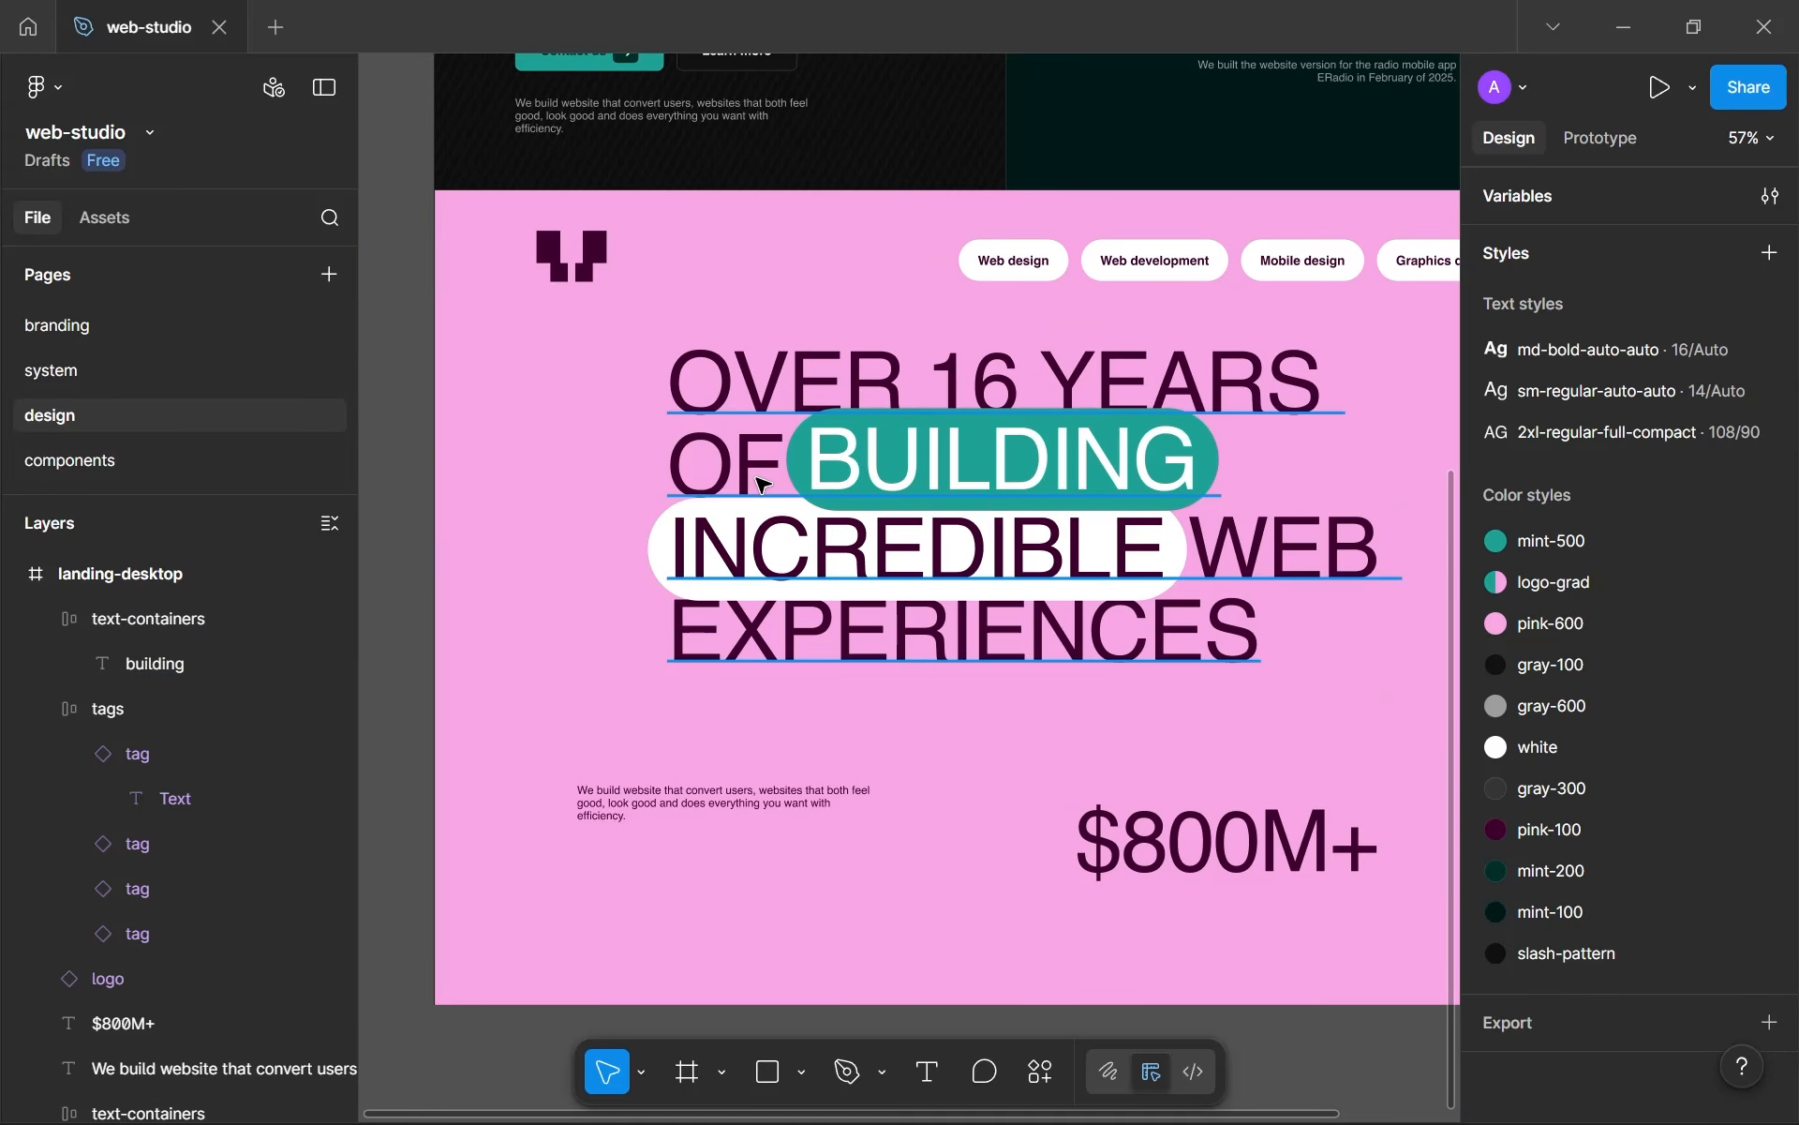
pyautogui.moveTo(755, 478); pyautogui.dragTo(742, 495)
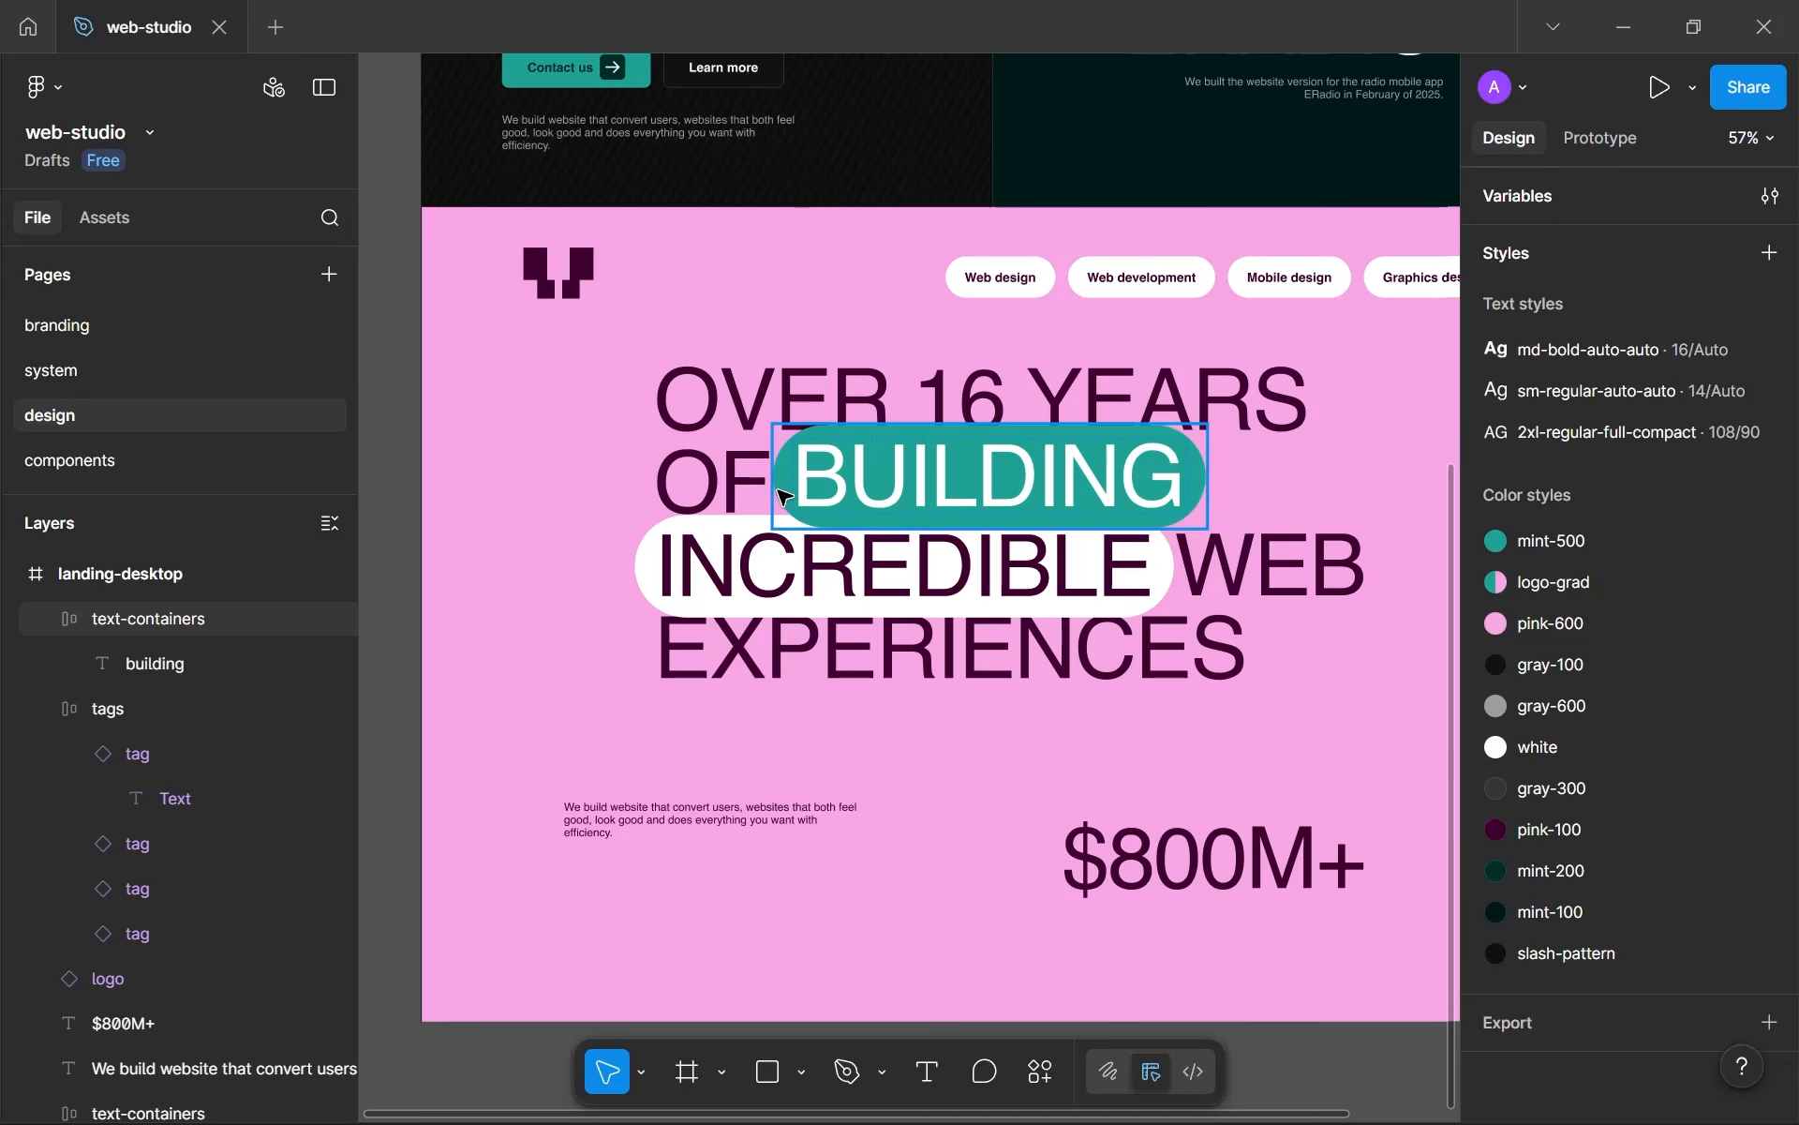
pyautogui.scroll(5, 782, 495)
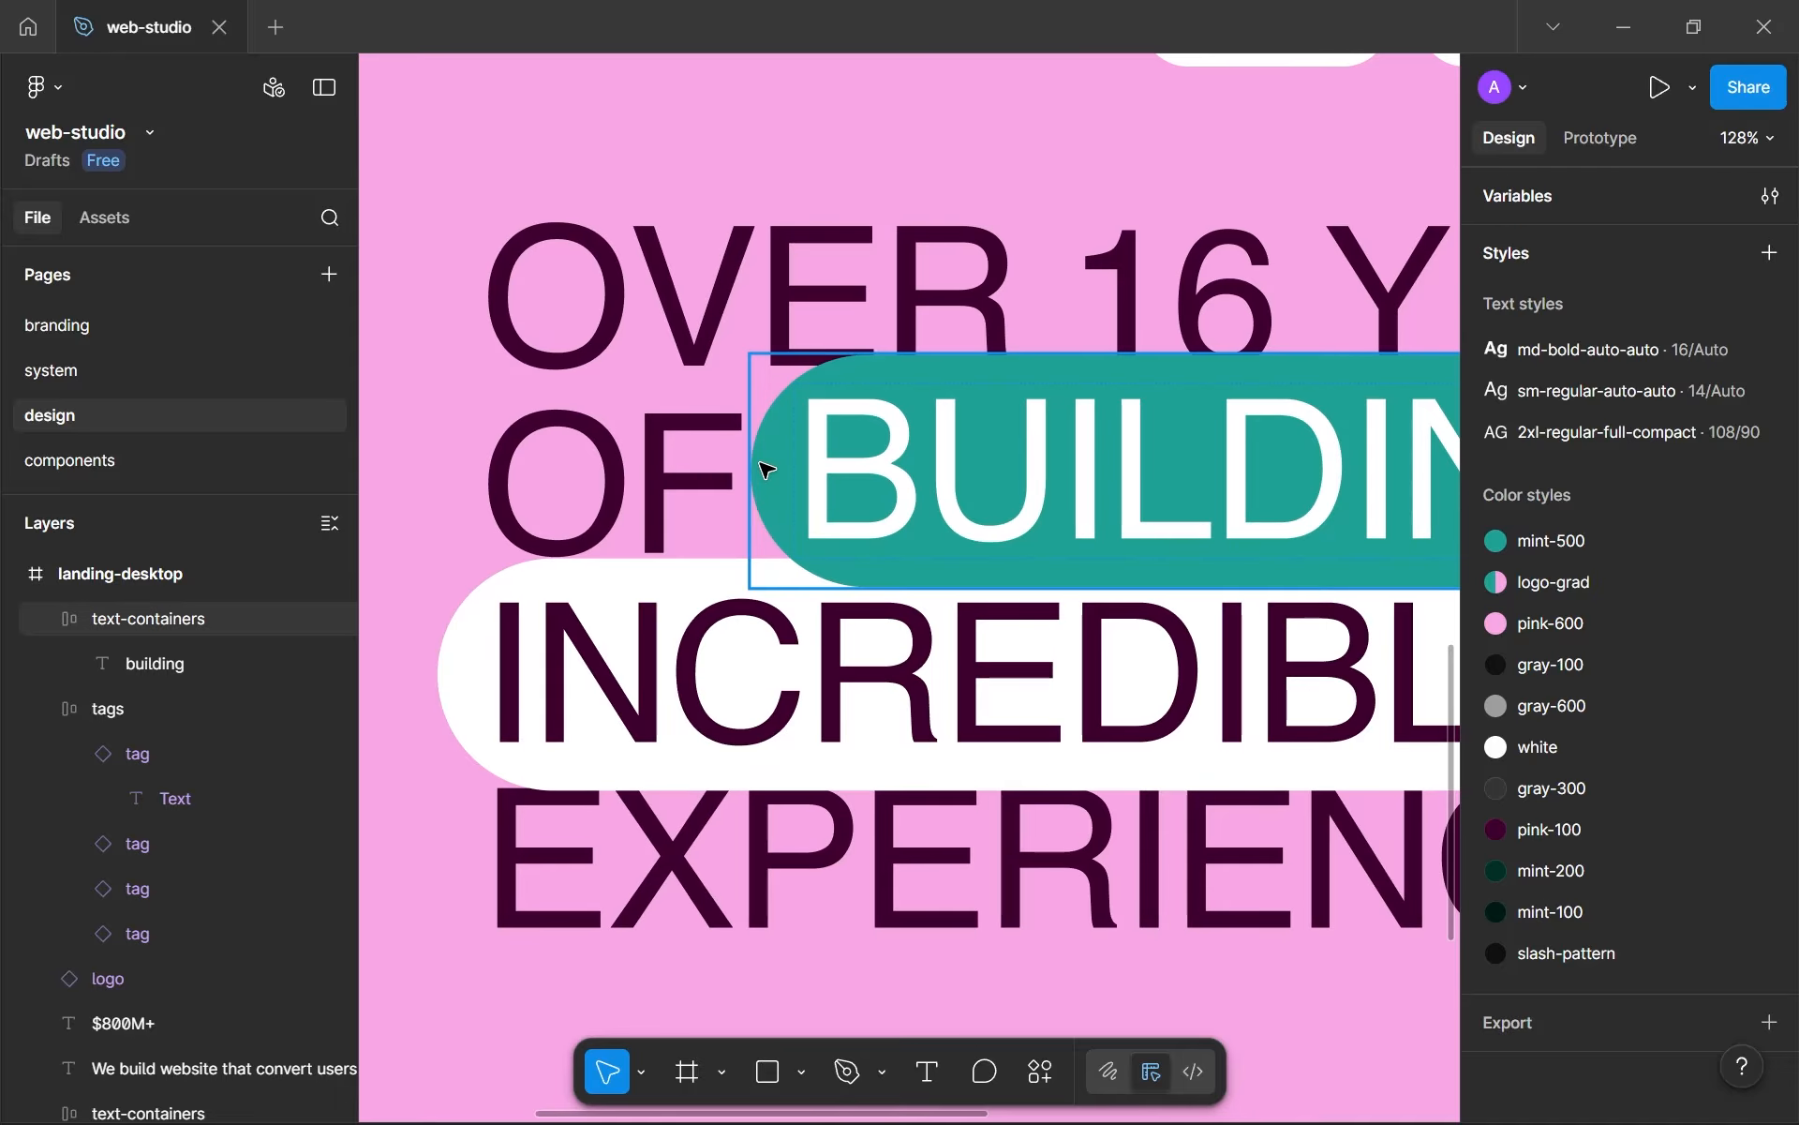
pyautogui.hotkey('shift', 'r')
pyautogui.moveTo(597, 65); pyautogui.dragTo(641, 475)
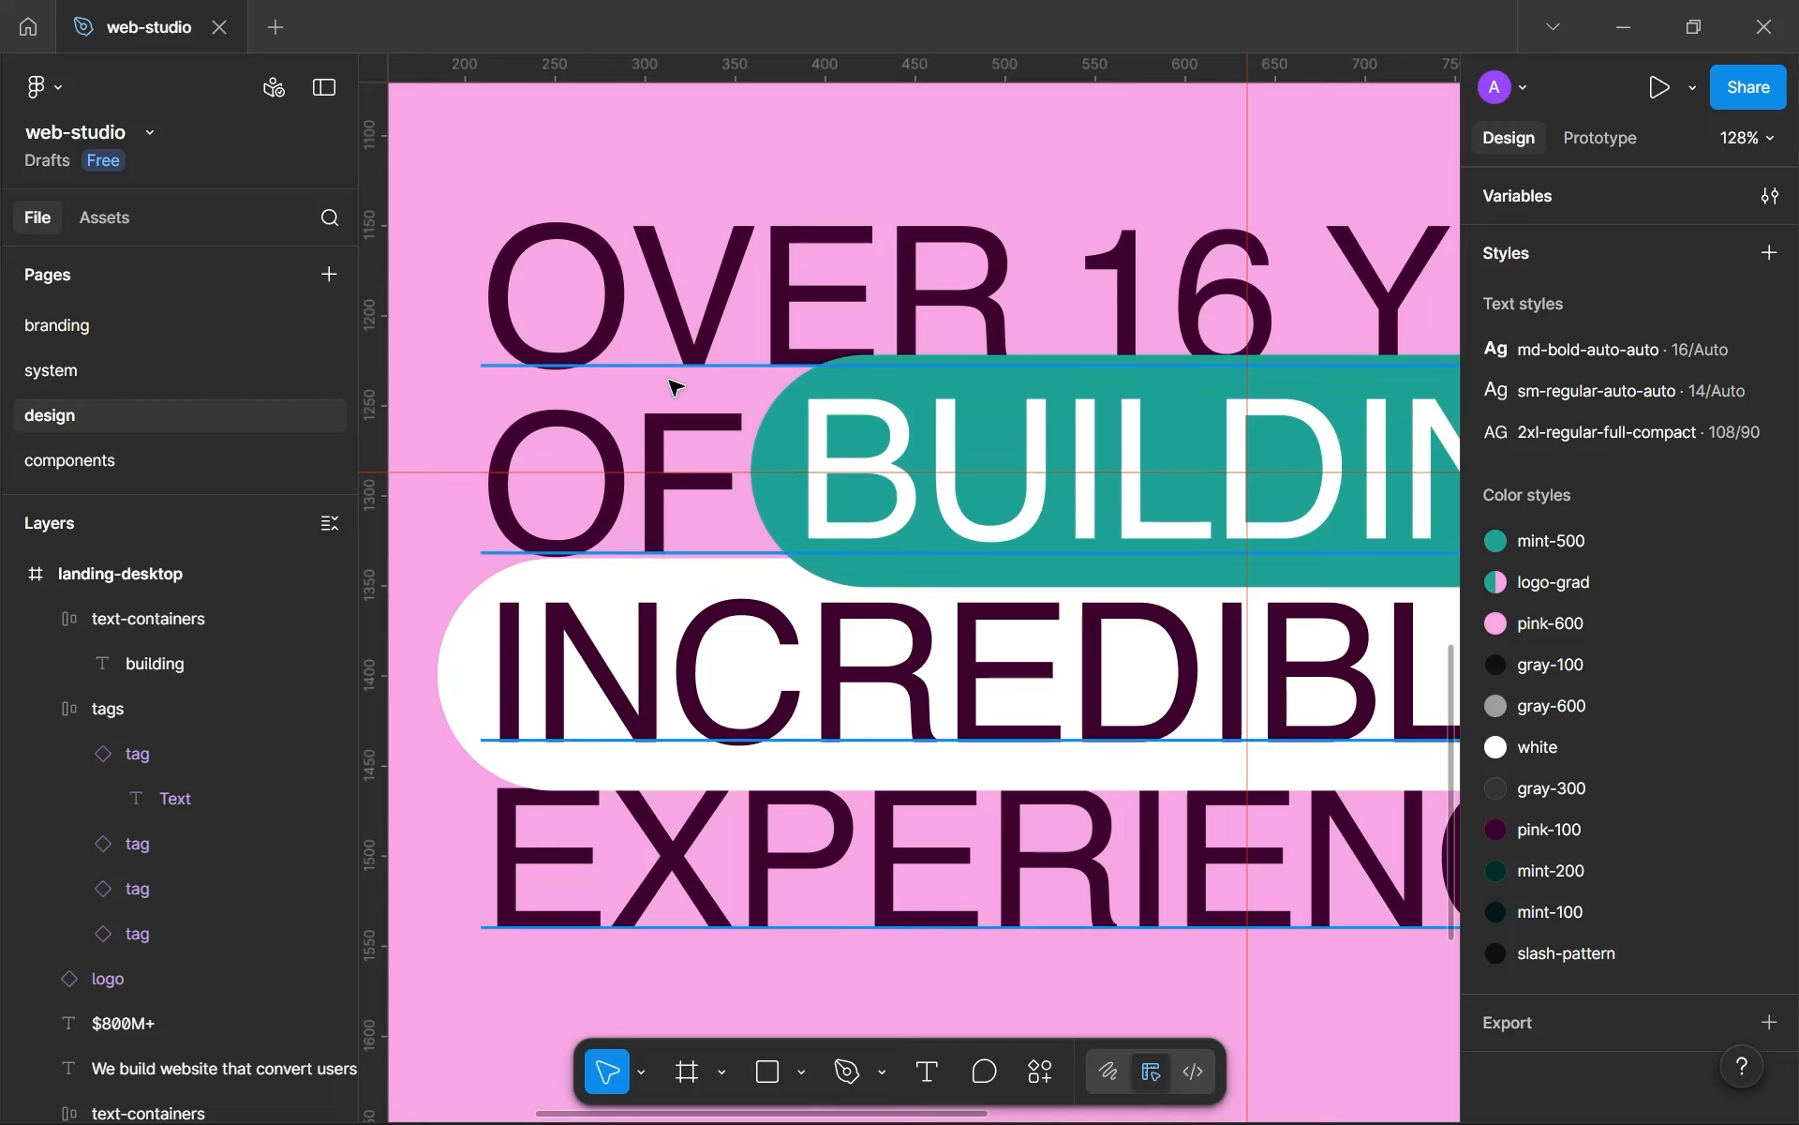
pyautogui.hotkey('shift', 'r')
pyautogui.hotkey('shift', 'r')
pyautogui.moveTo(711, 471); pyautogui.dragTo(652, 28)
pyautogui.click(656, 110)
pyautogui.hotkey('shift', 'r')
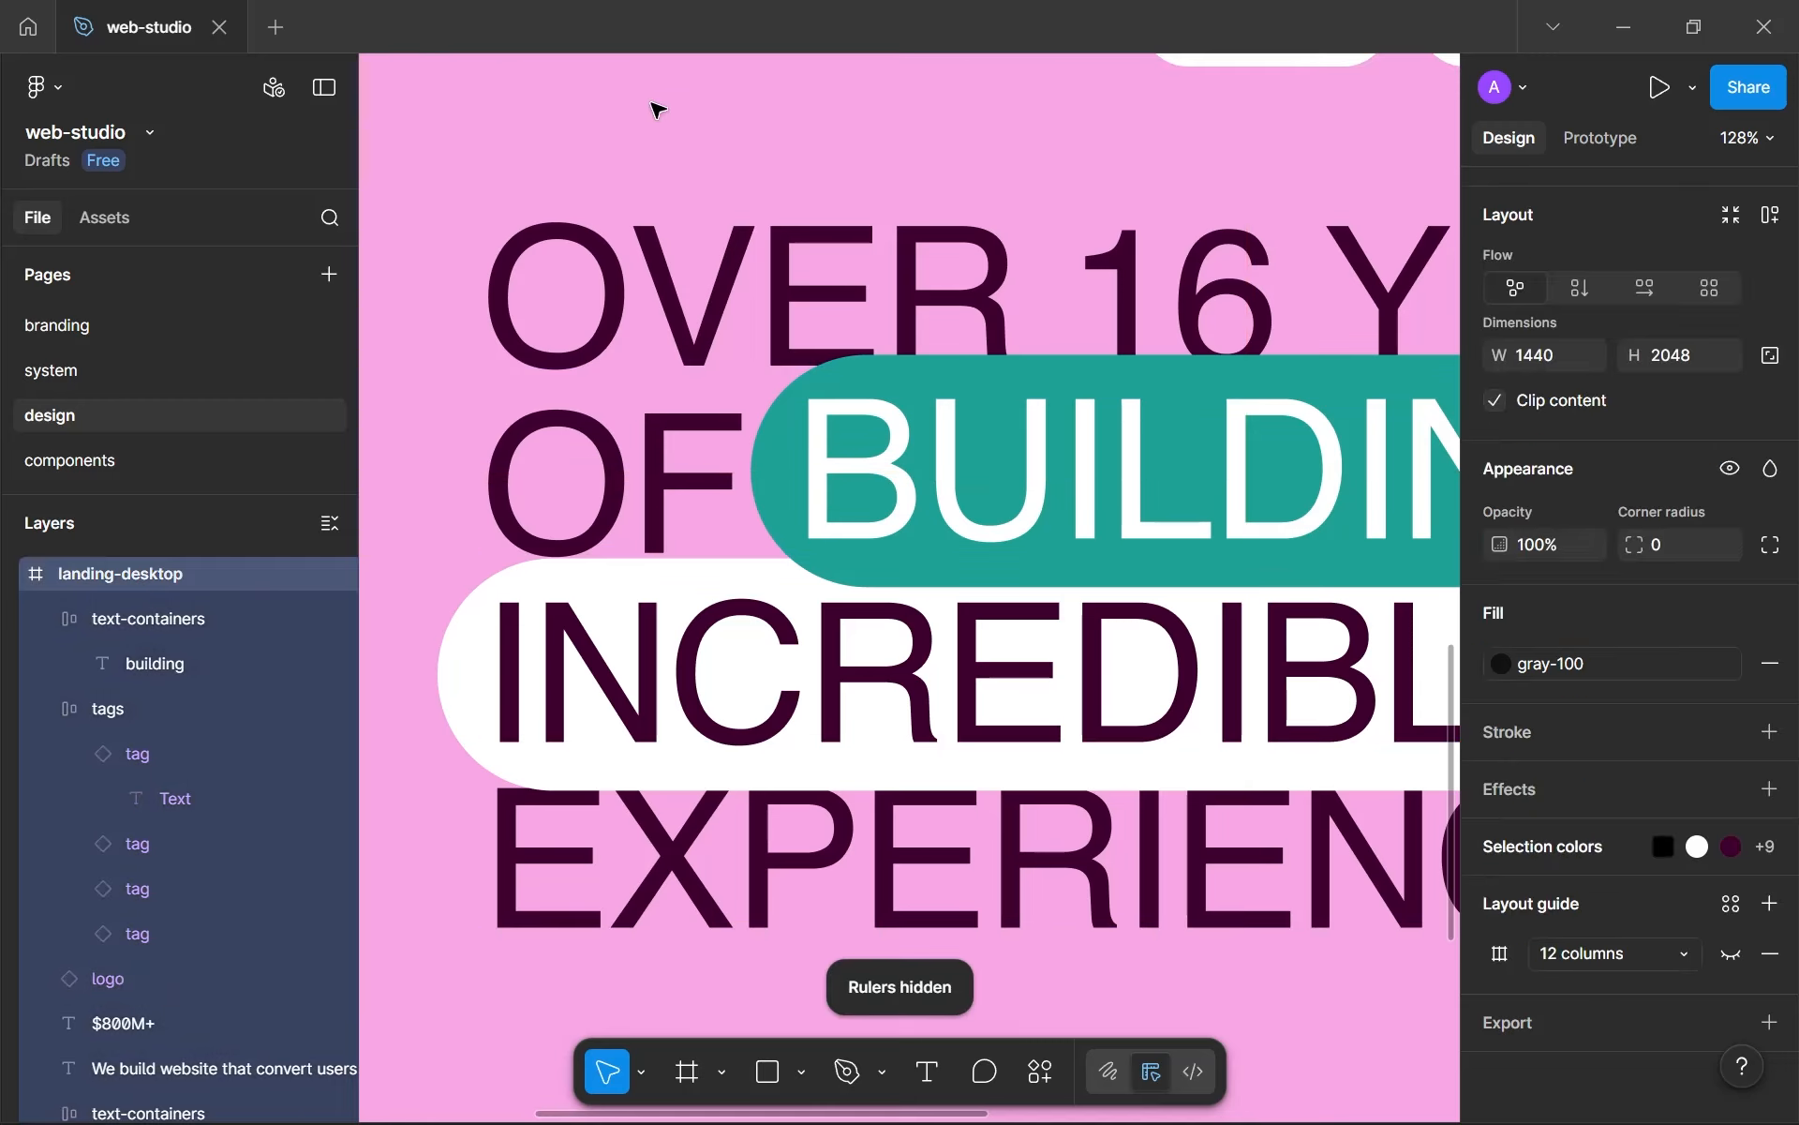
# - Set the heading word "experiences" to Bold Oblique and deselect the text
pyautogui.scroll(-5, 645, 154)
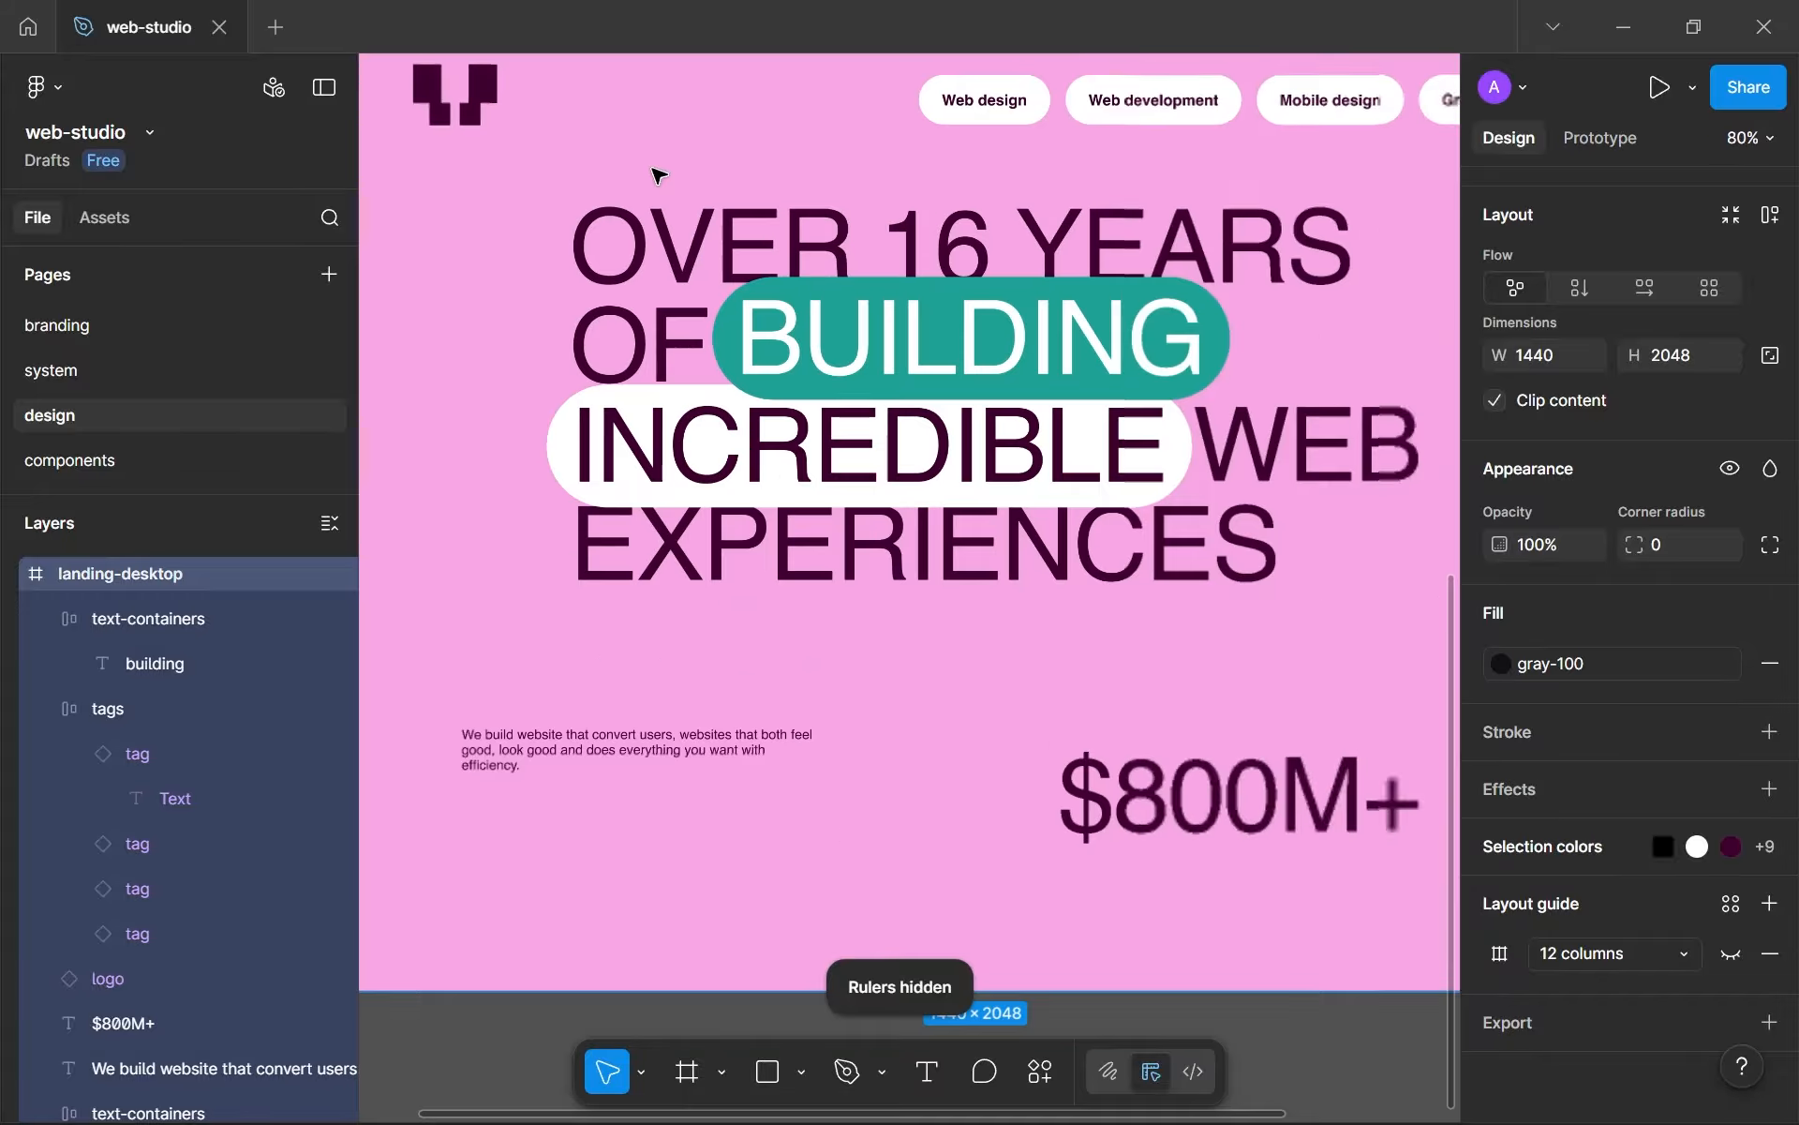
pyautogui.scroll(2, 923, 368)
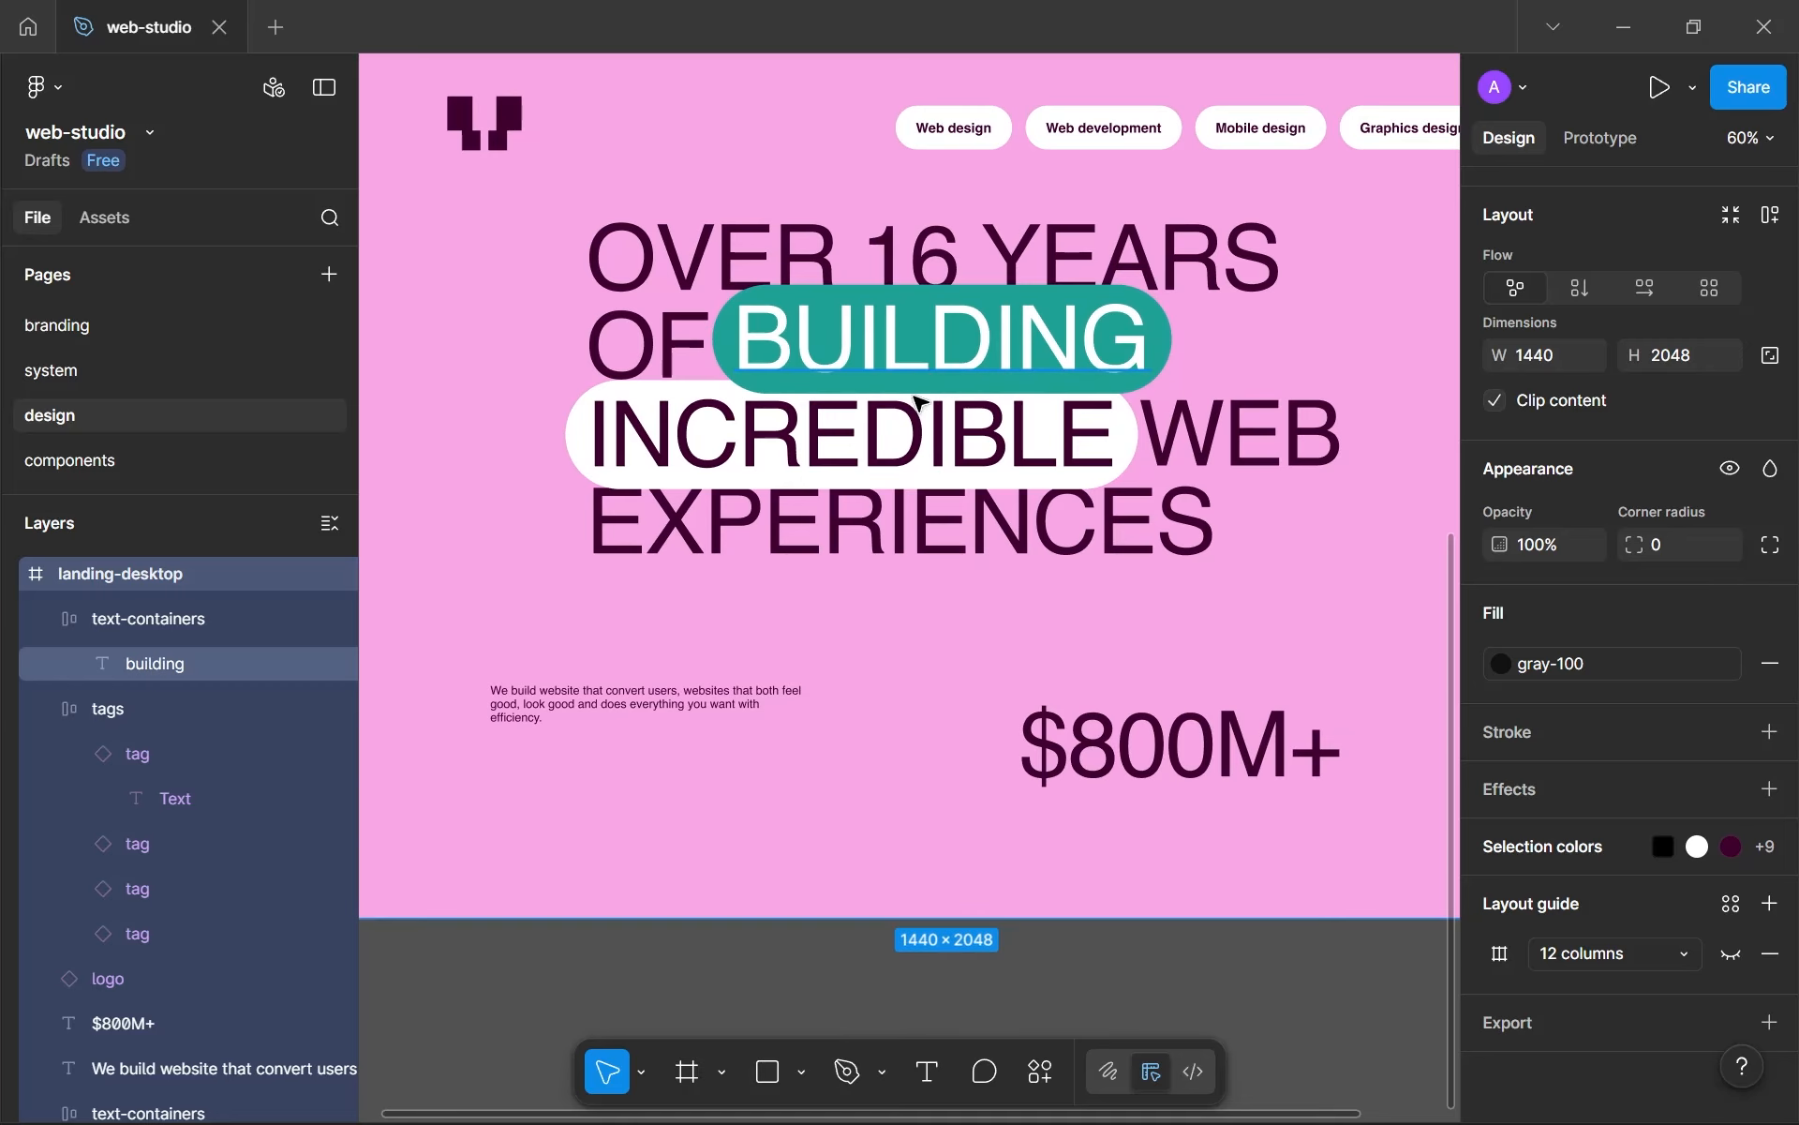
pyautogui.click(914, 460)
pyautogui.scroll(3, 900, 445)
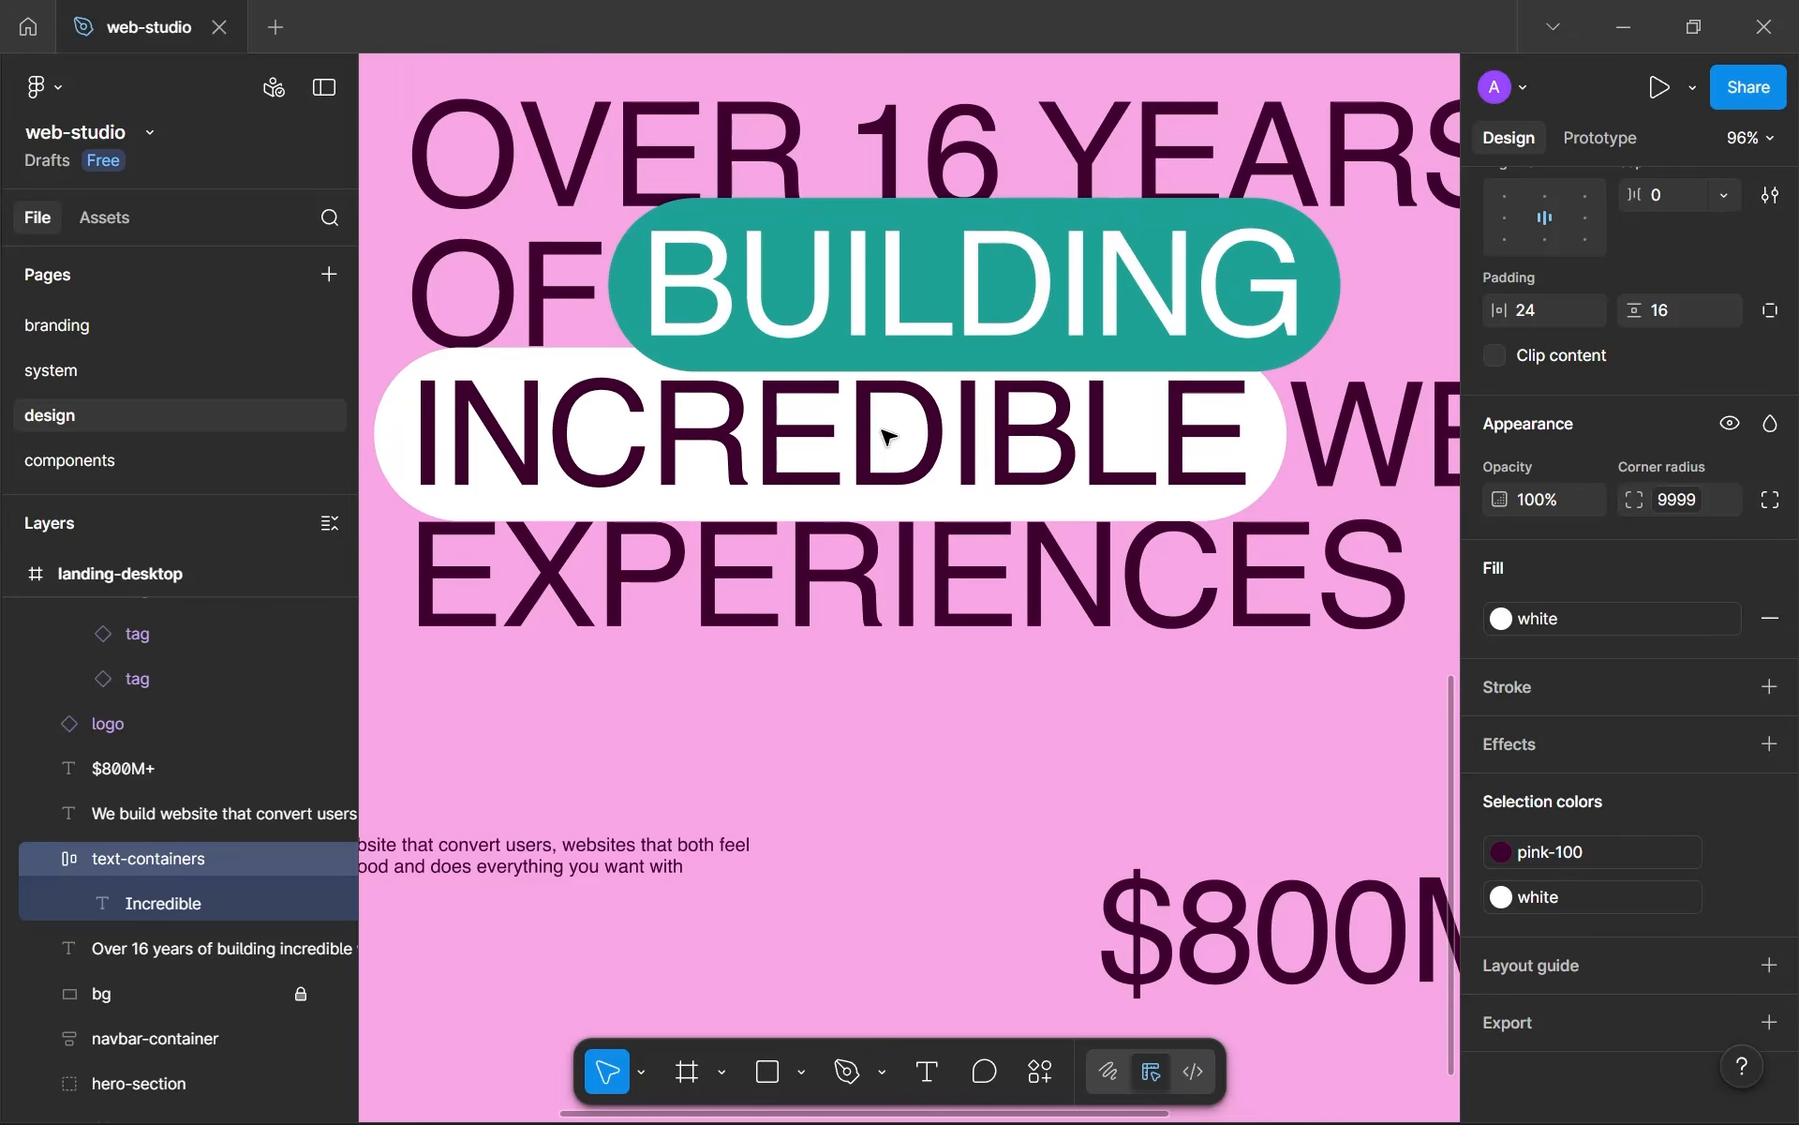
pyautogui.scroll(-3, 937, 562)
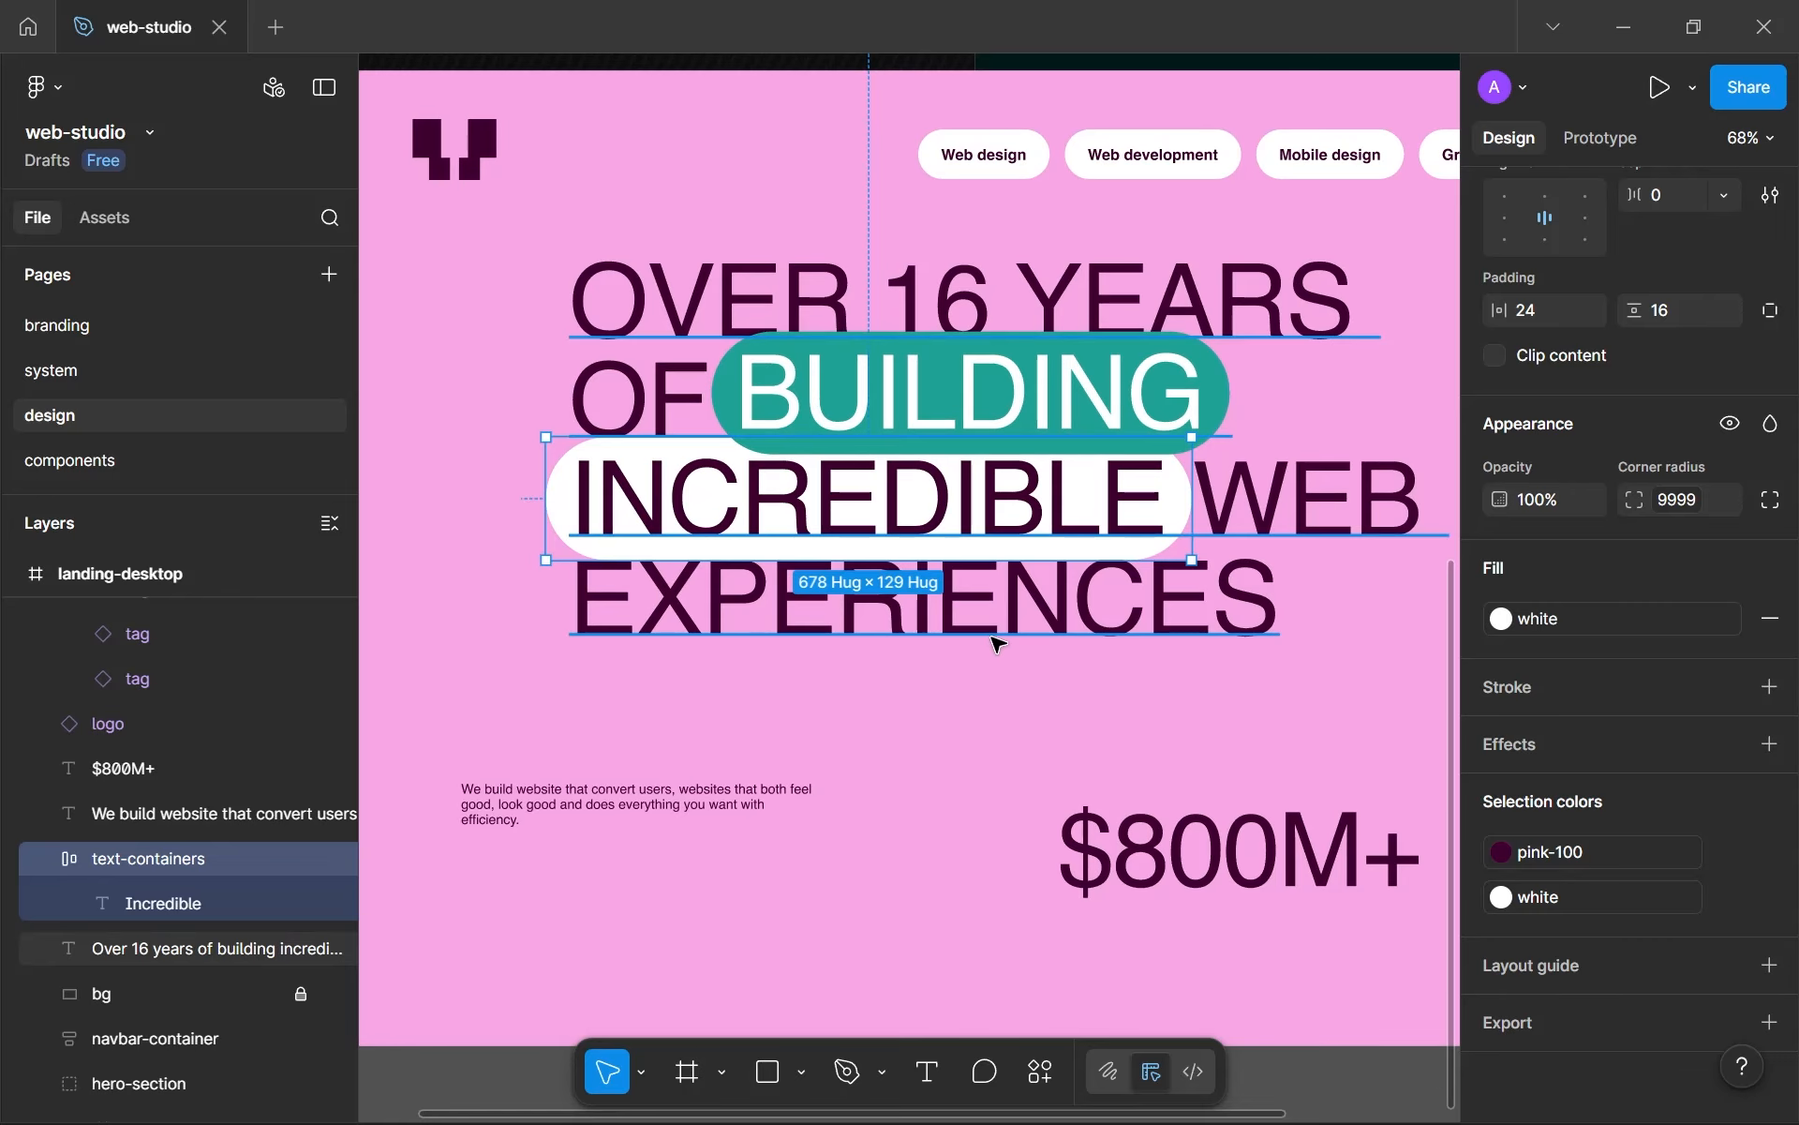
pyautogui.doubleClick(1026, 624)
pyautogui.doubleClick(1026, 624)
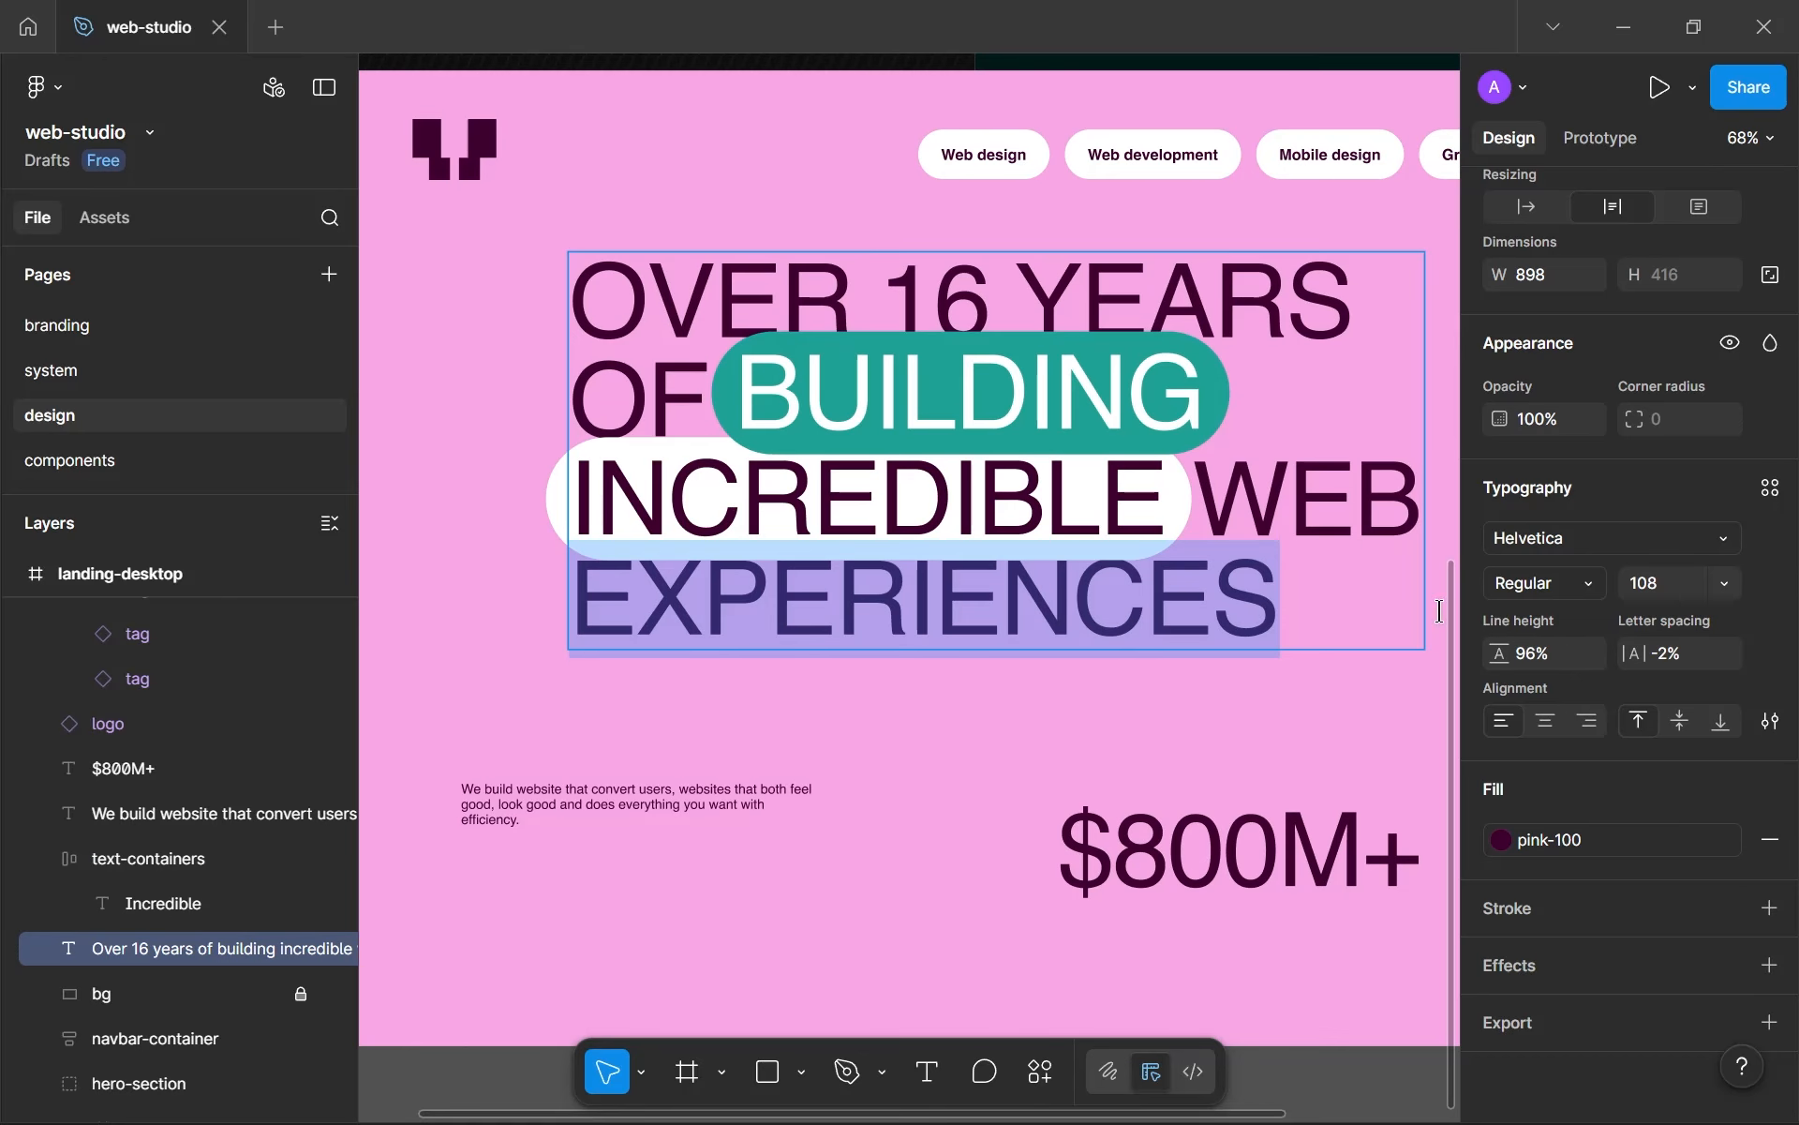
pyautogui.click(1593, 589)
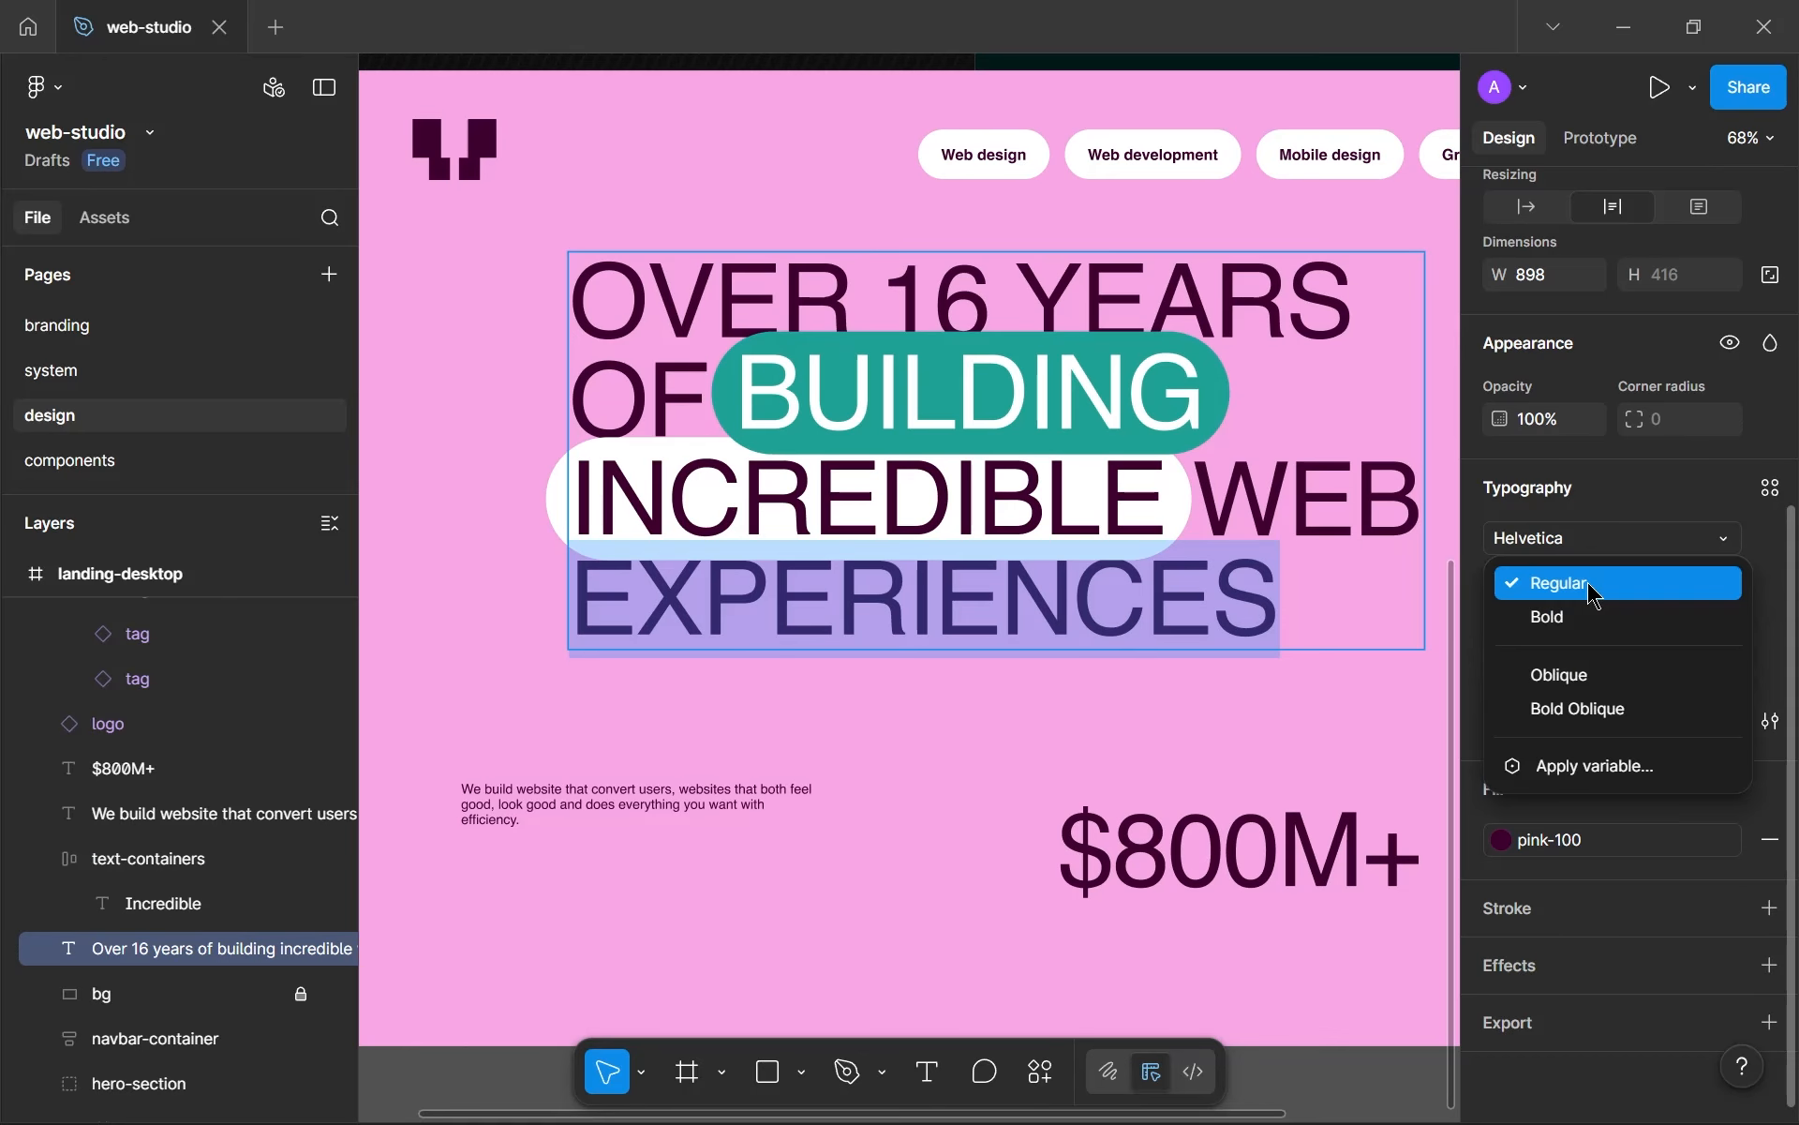
pyautogui.click(1560, 710)
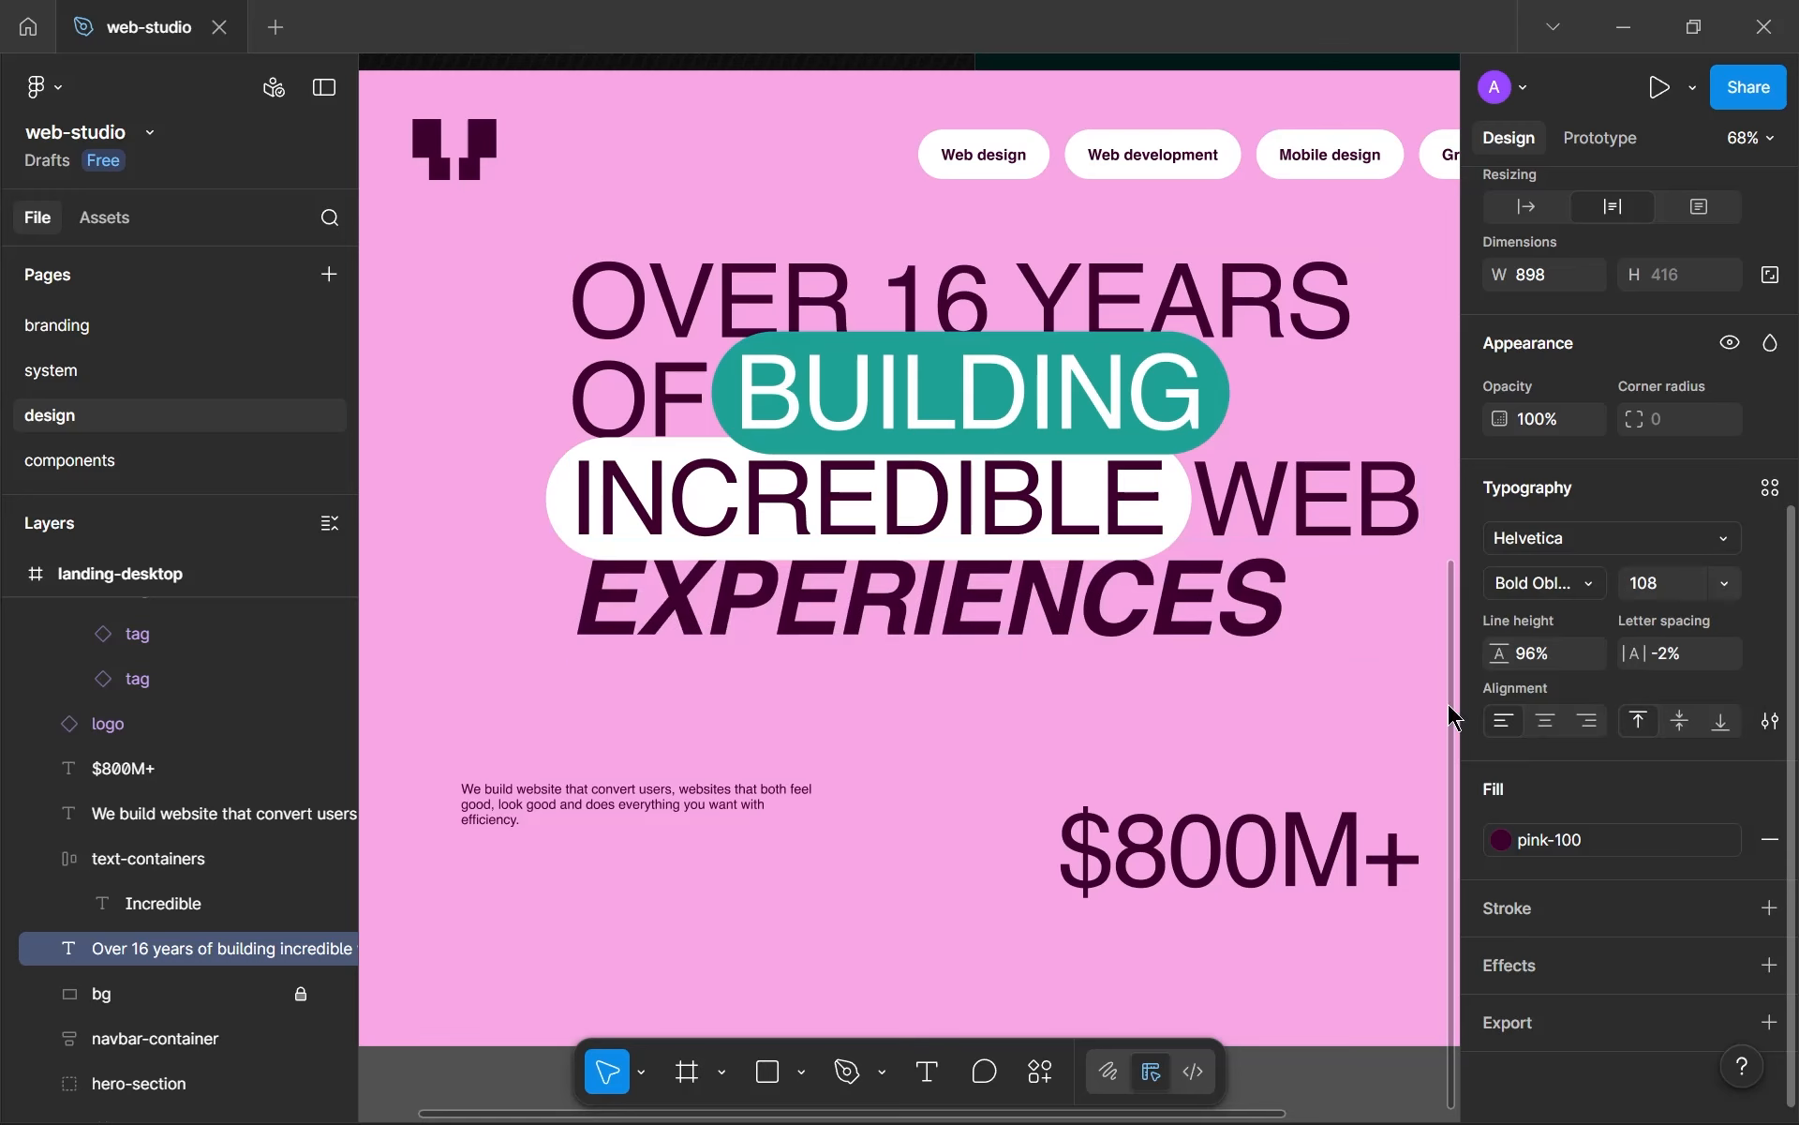
pyautogui.press('Escape')
pyautogui.click(1006, 721)
# - Collapse the tags, both text-containers and the hero-section in the layer list
pyautogui.scroll(-5, 997, 722)
pyautogui.scroll(3, 980, 719)
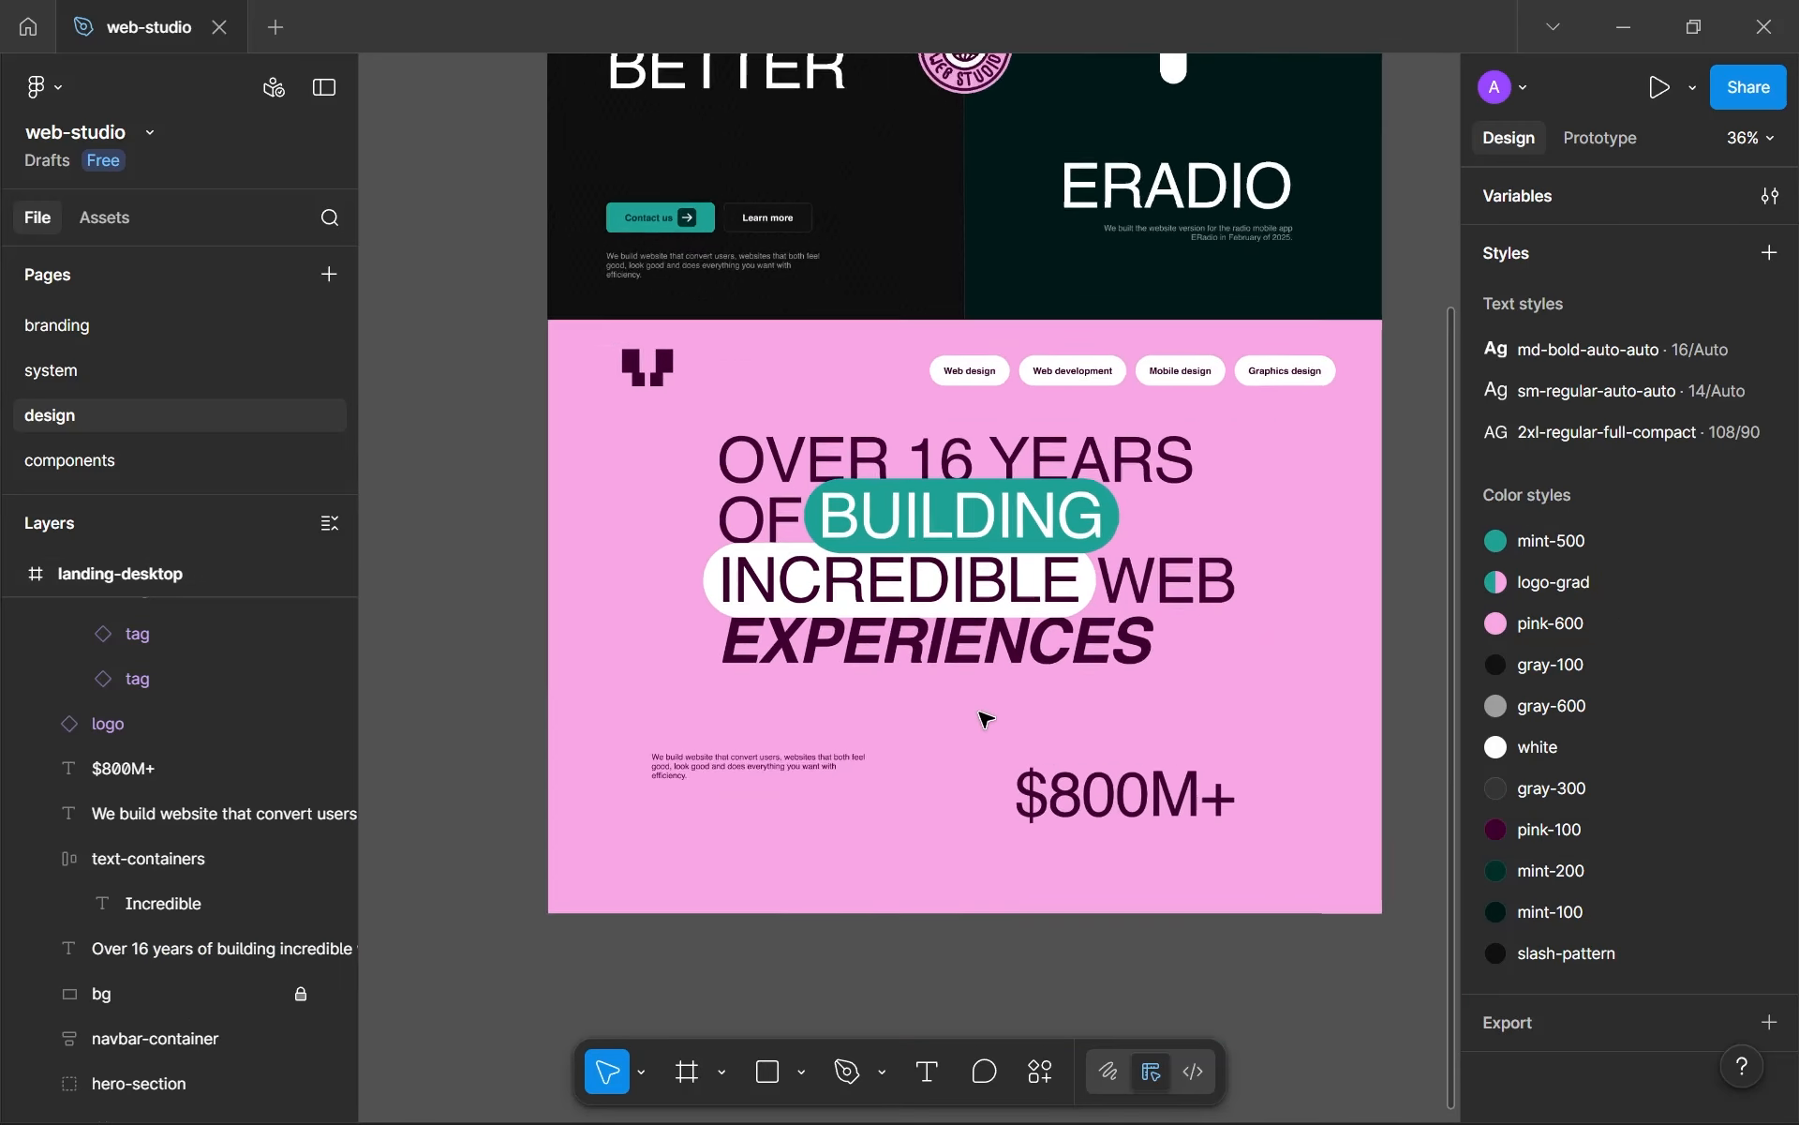
pyautogui.scroll(1, 656, 478)
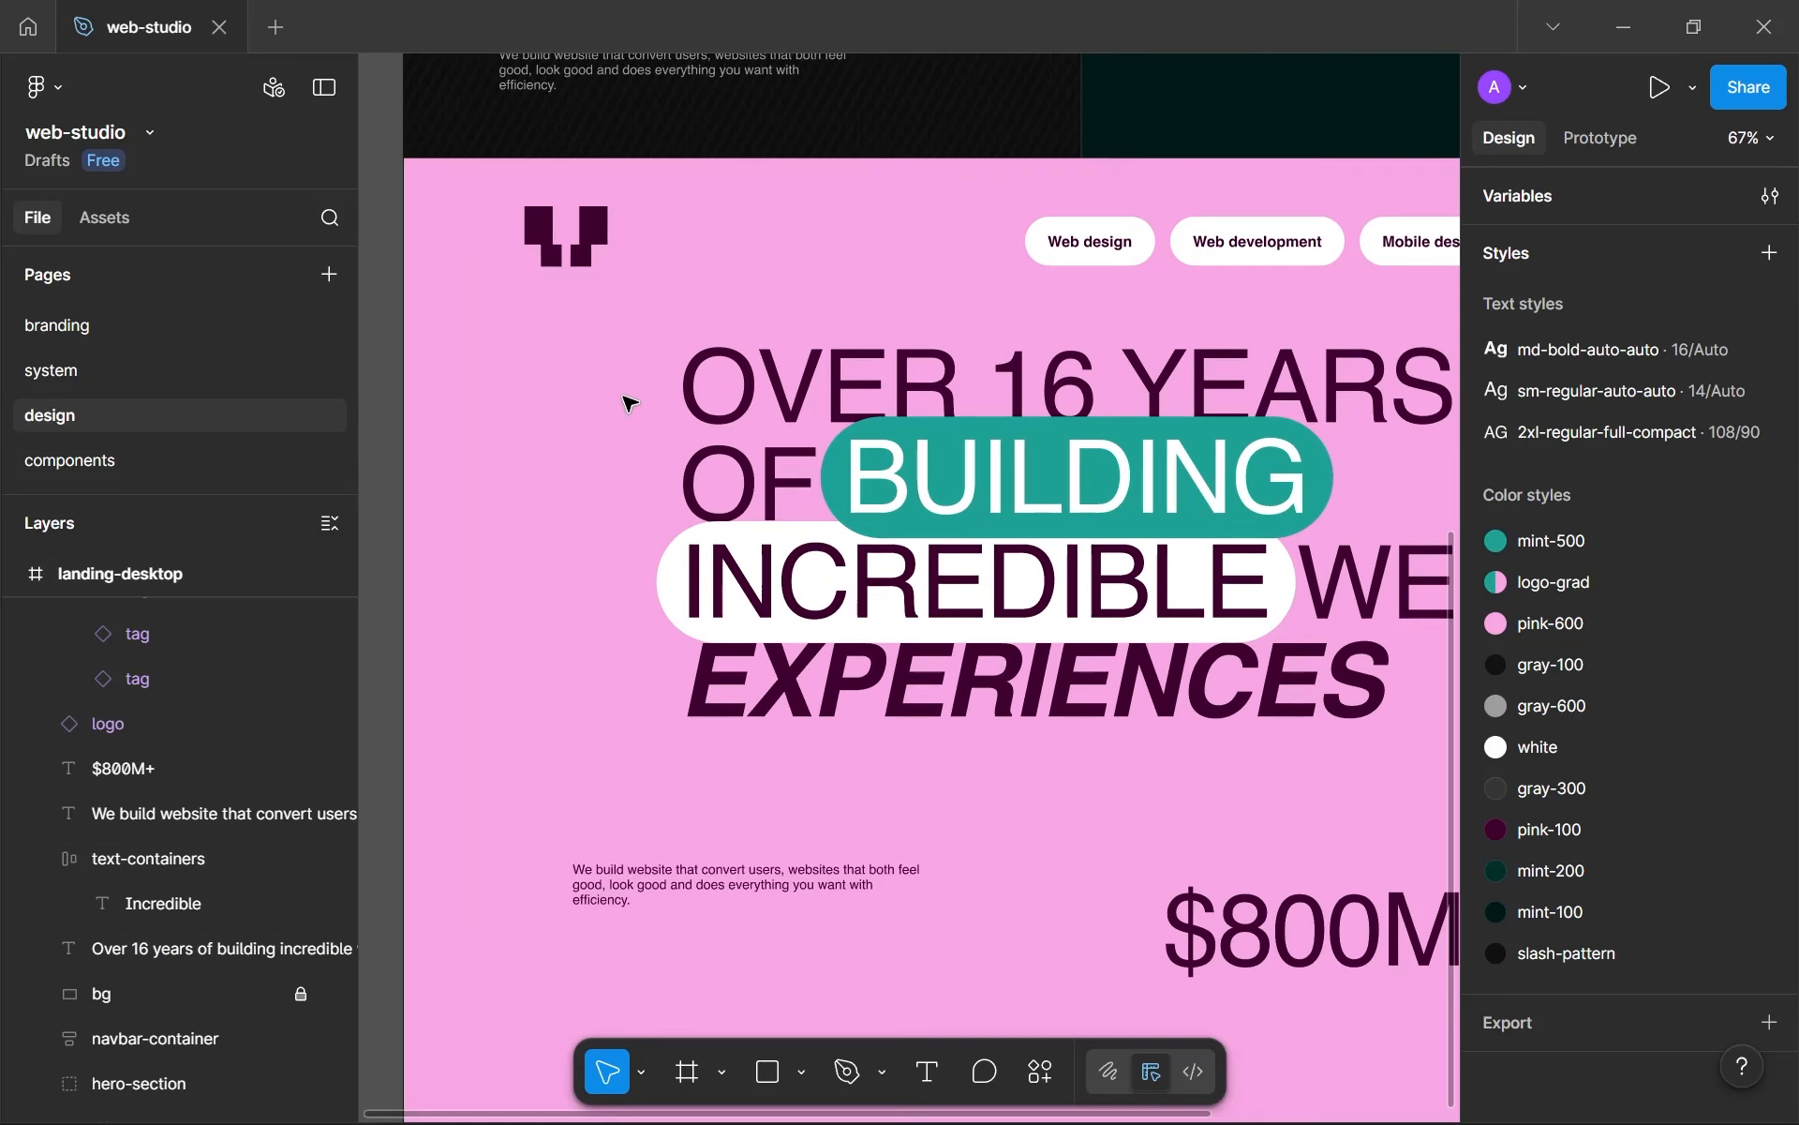
pyautogui.scroll(-5, 627, 396)
pyautogui.scroll(4, 631, 412)
pyautogui.scroll(1, 629, 427)
pyautogui.scroll(3, 301, 703)
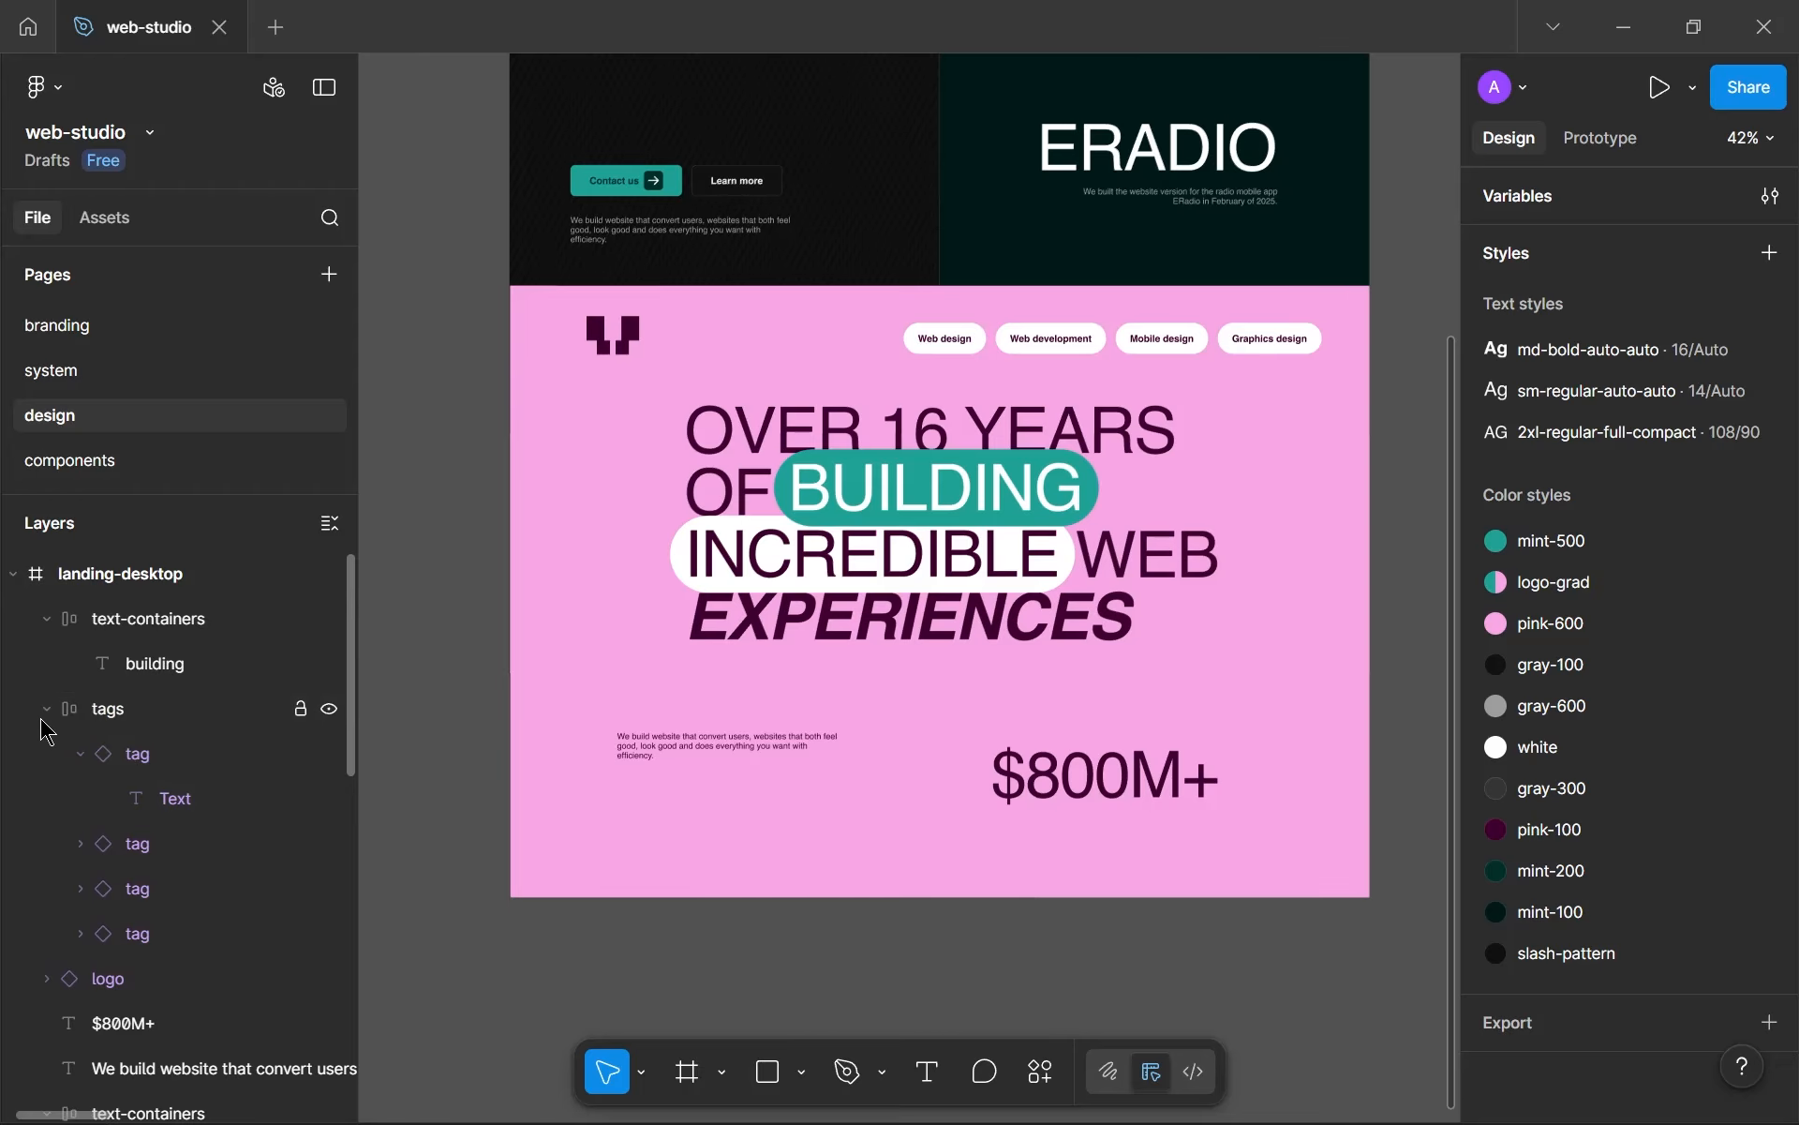
pyautogui.click(46, 709)
pyautogui.click(46, 618)
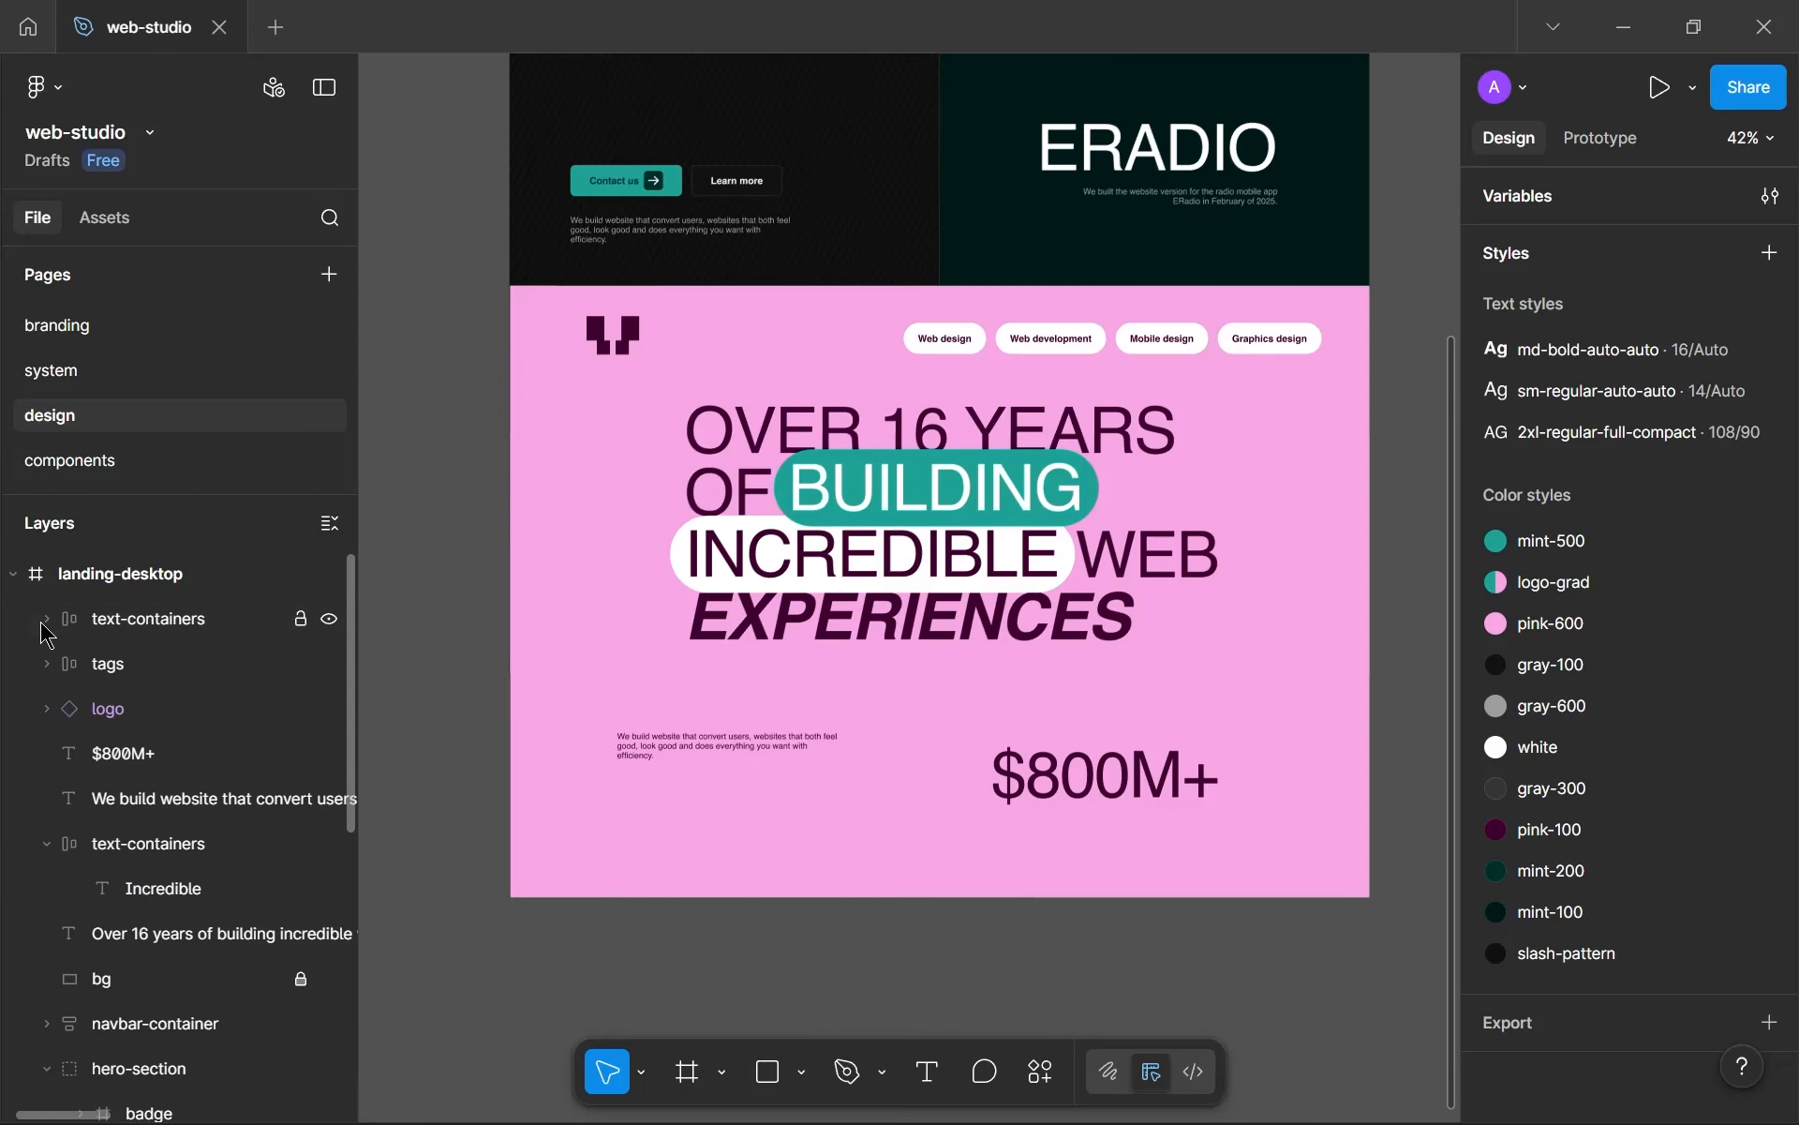
pyautogui.click(46, 844)
pyautogui.click(46, 1026)
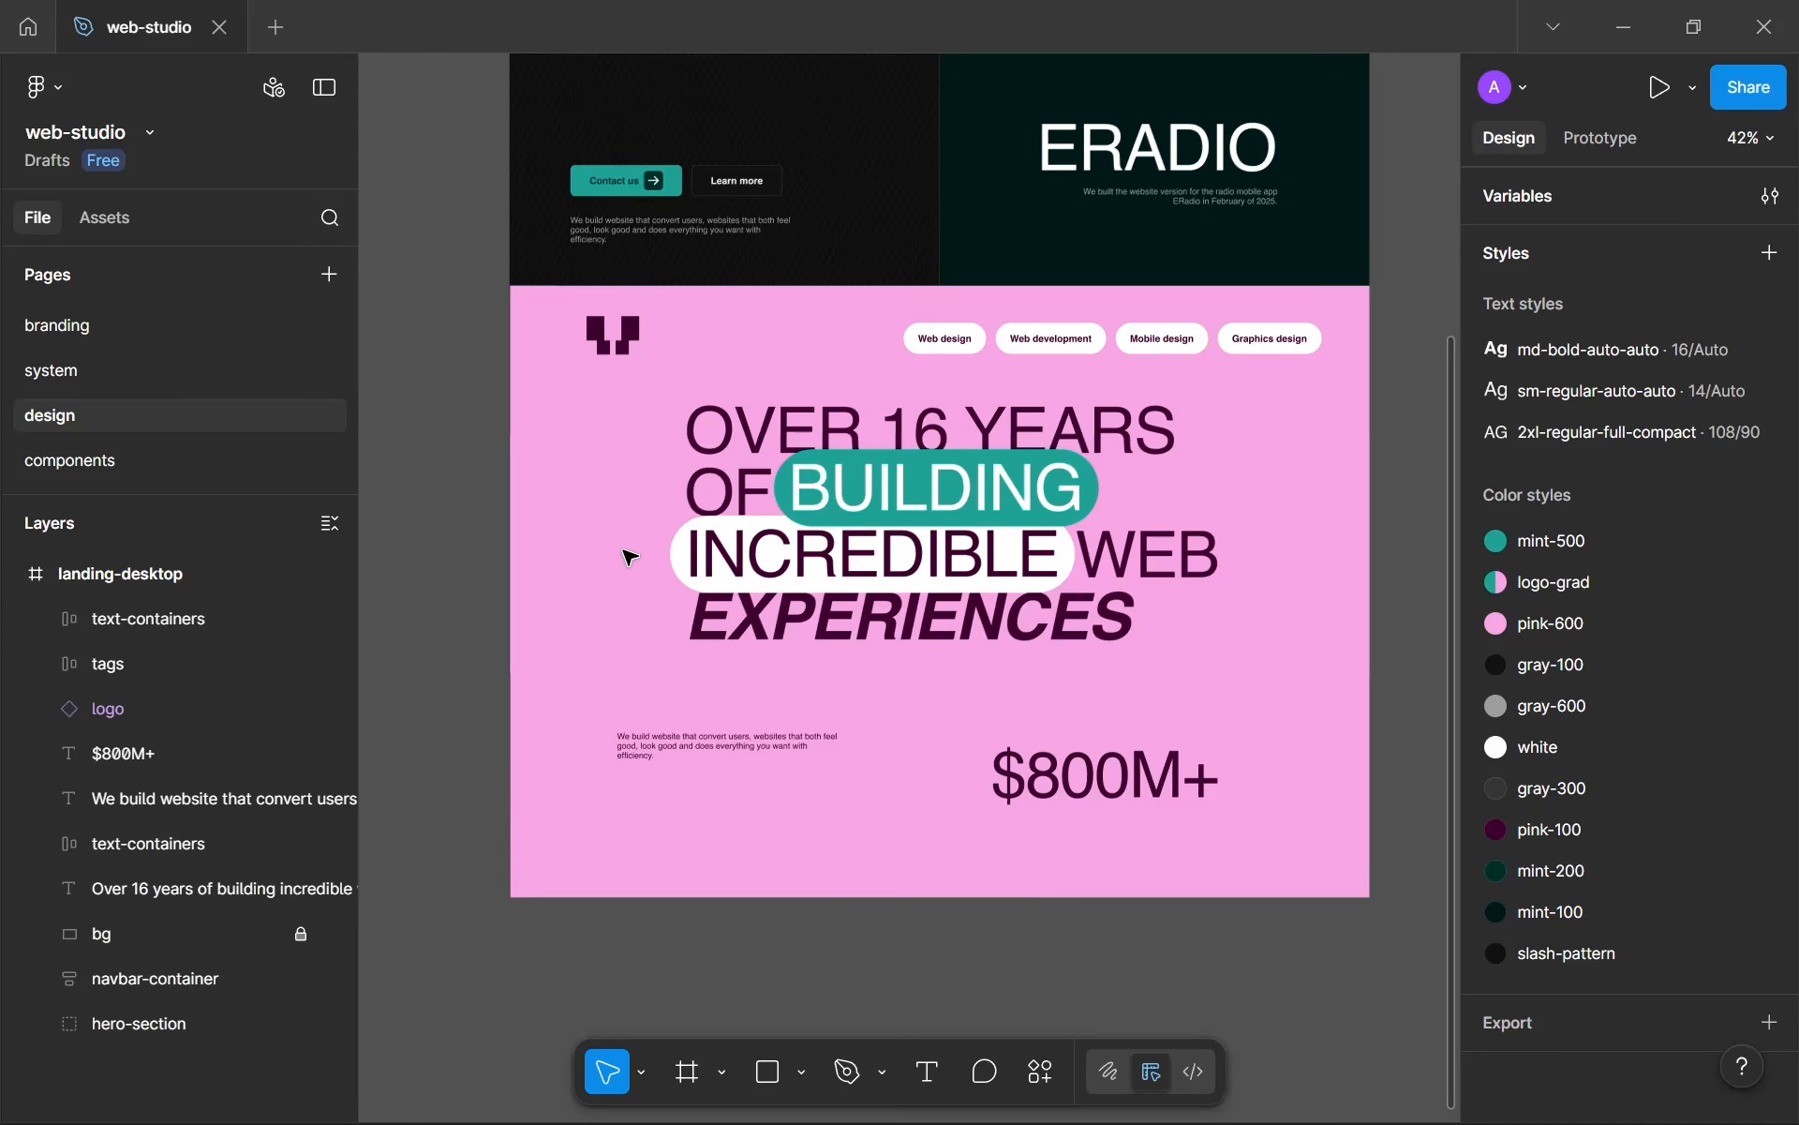
# - Group the "Over 16 years" heading text with both highlight pills, name the group "headline" and collapse it
pyautogui.moveTo(650, 393); pyautogui.dragTo(1284, 678)
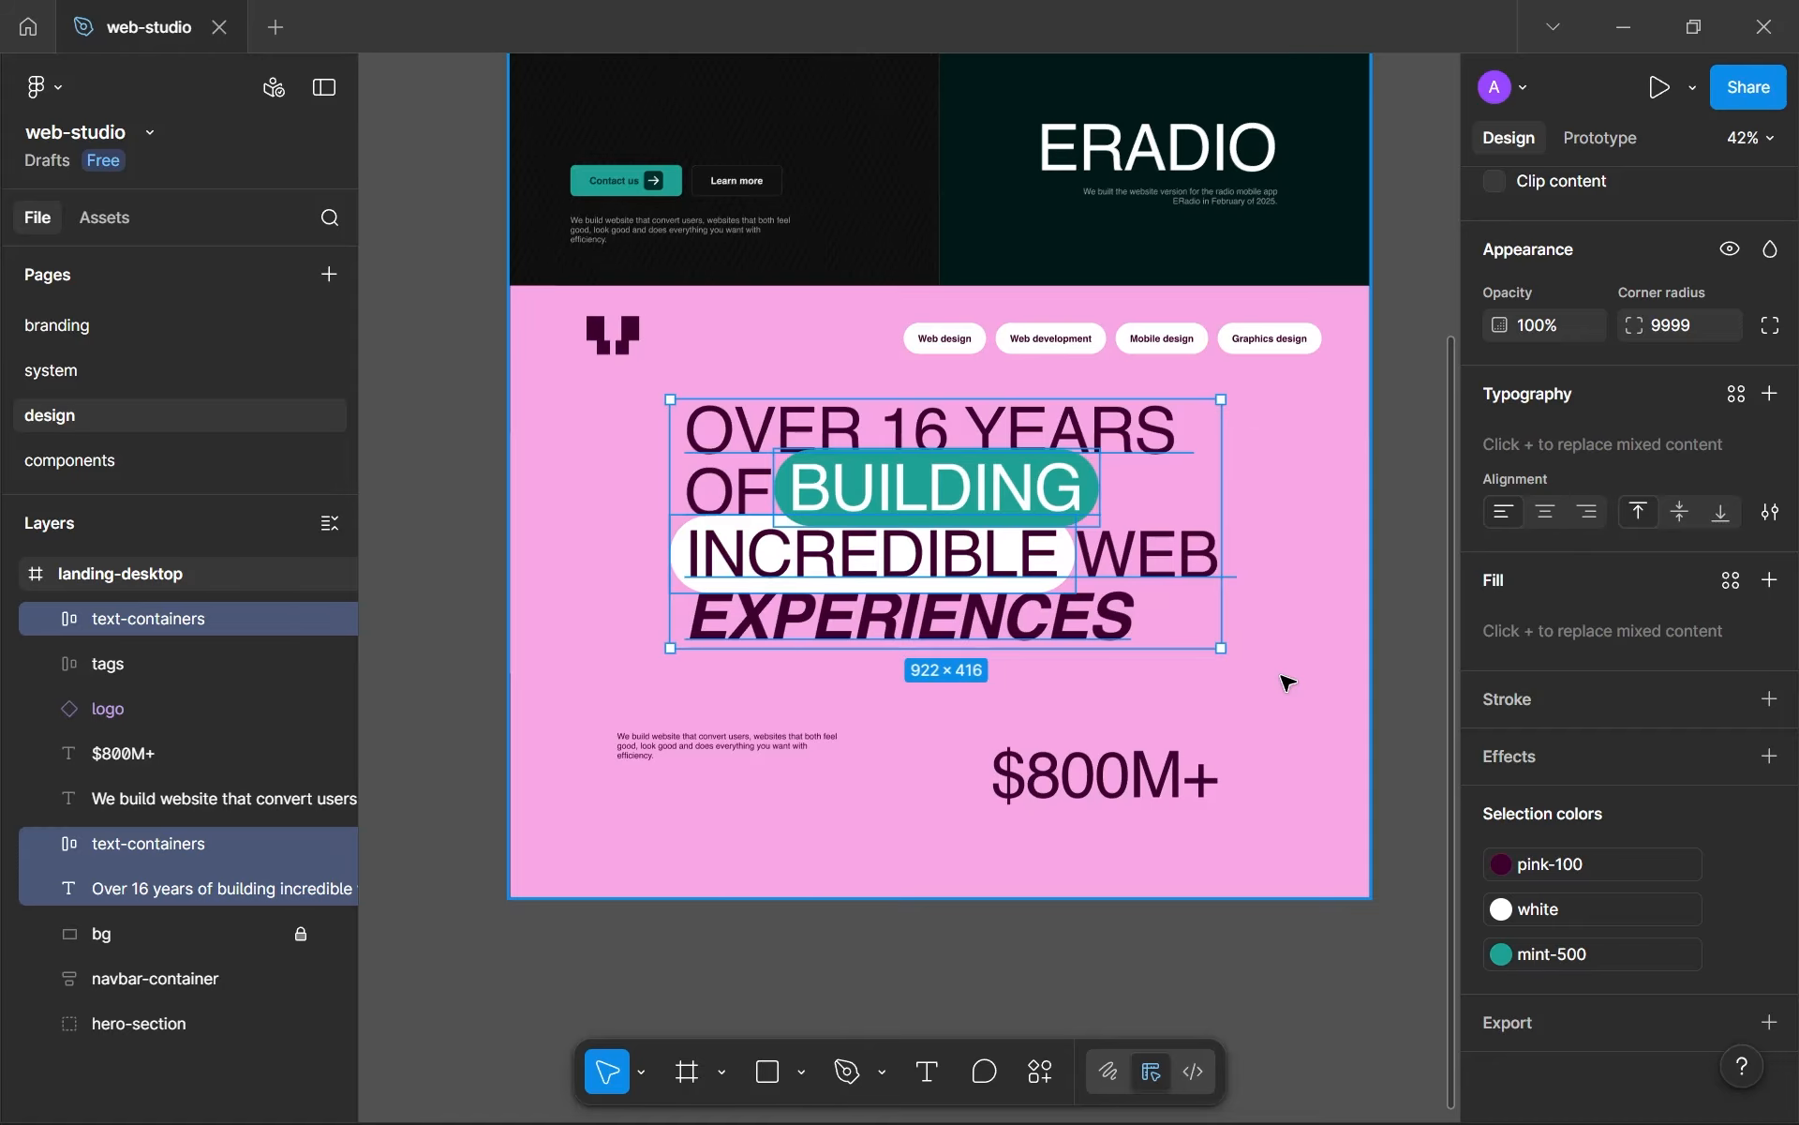
pyautogui.hotkey('ctrl', 'g')
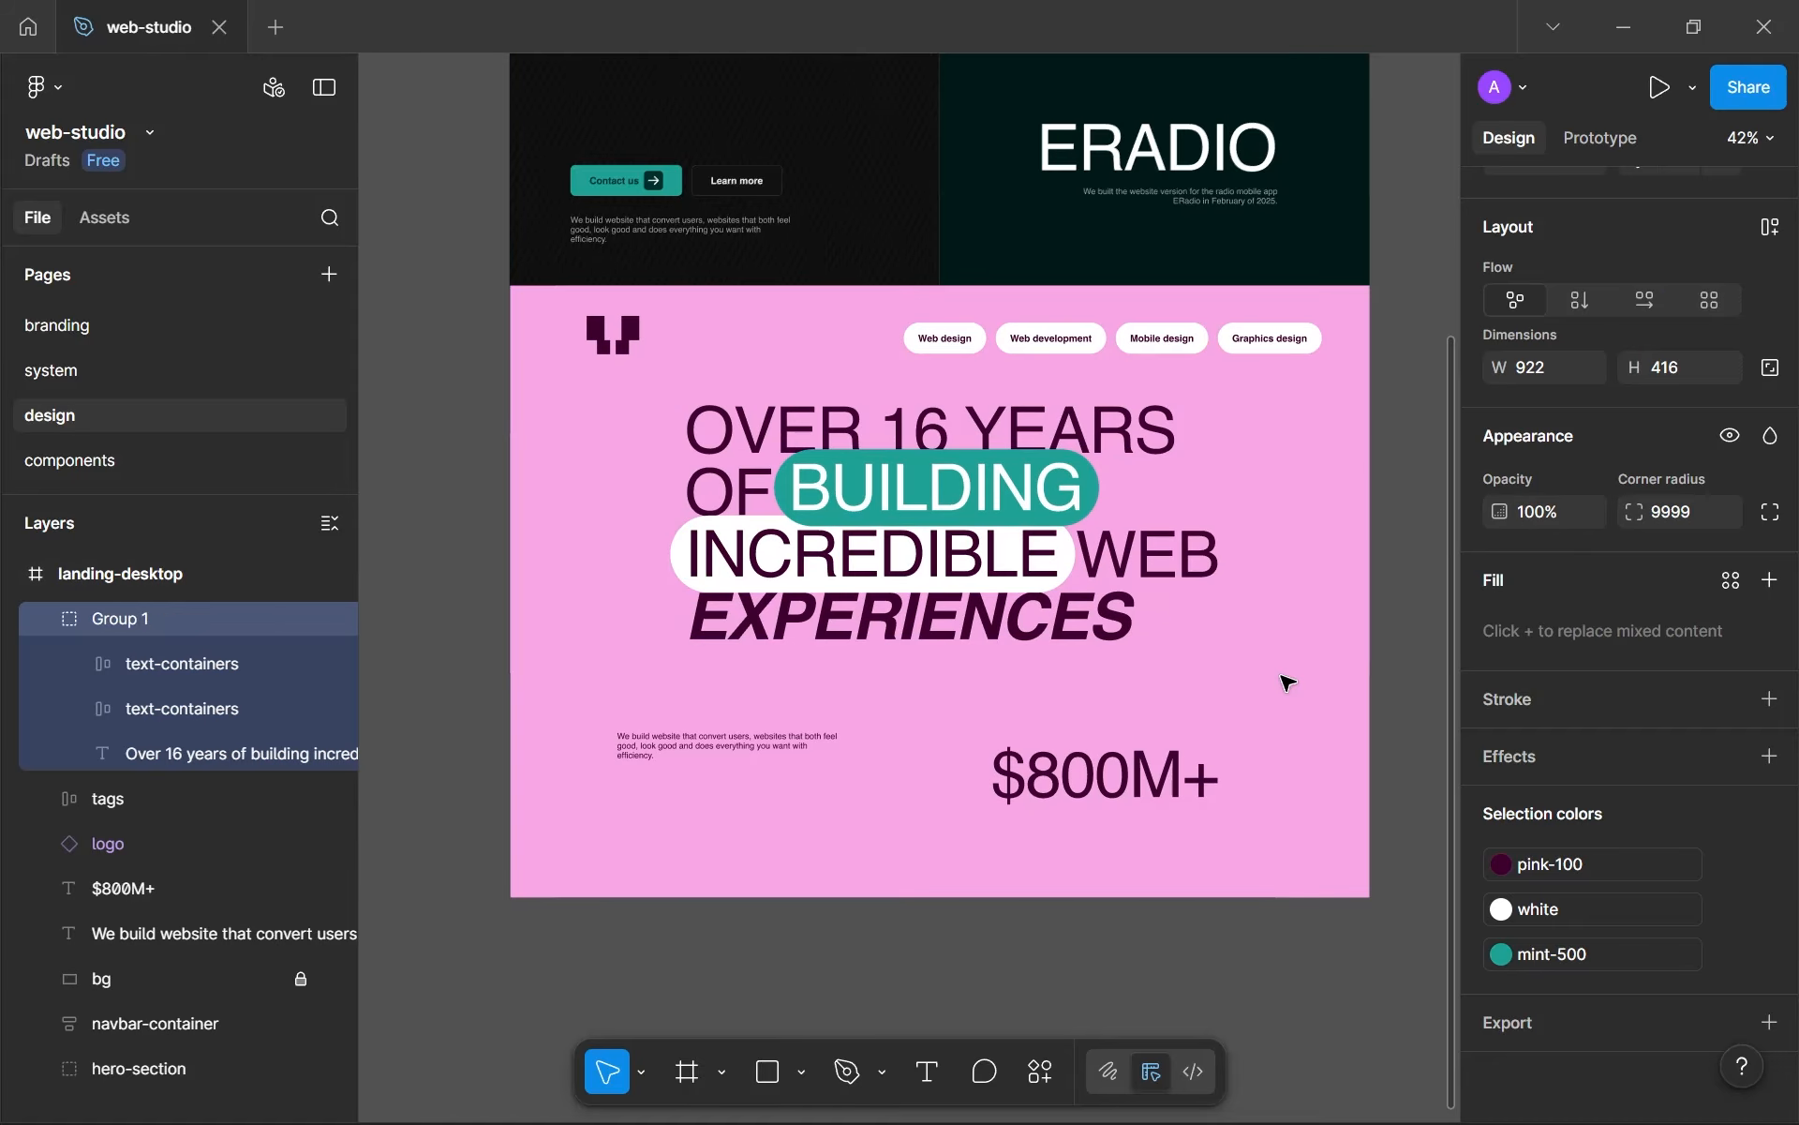
pyautogui.scroll(1, 1287, 683)
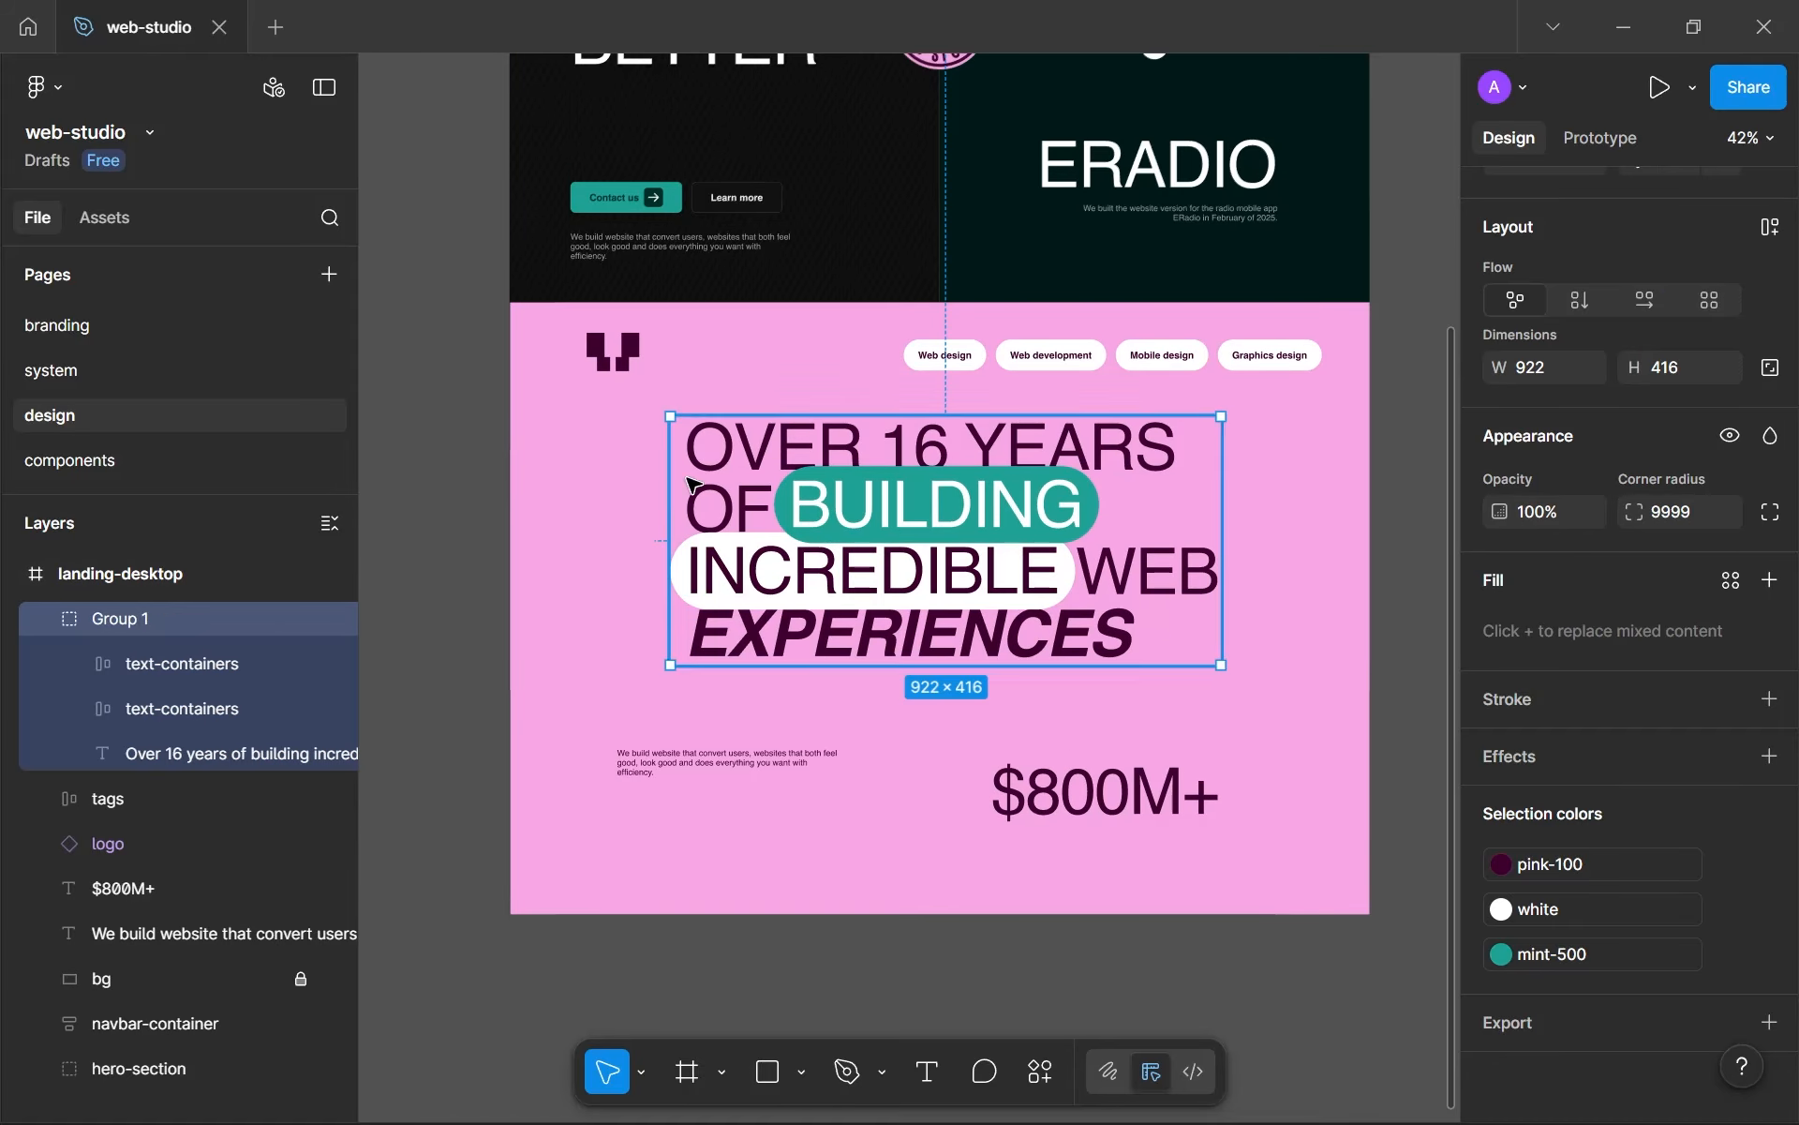
pyautogui.doubleClick(159, 643)
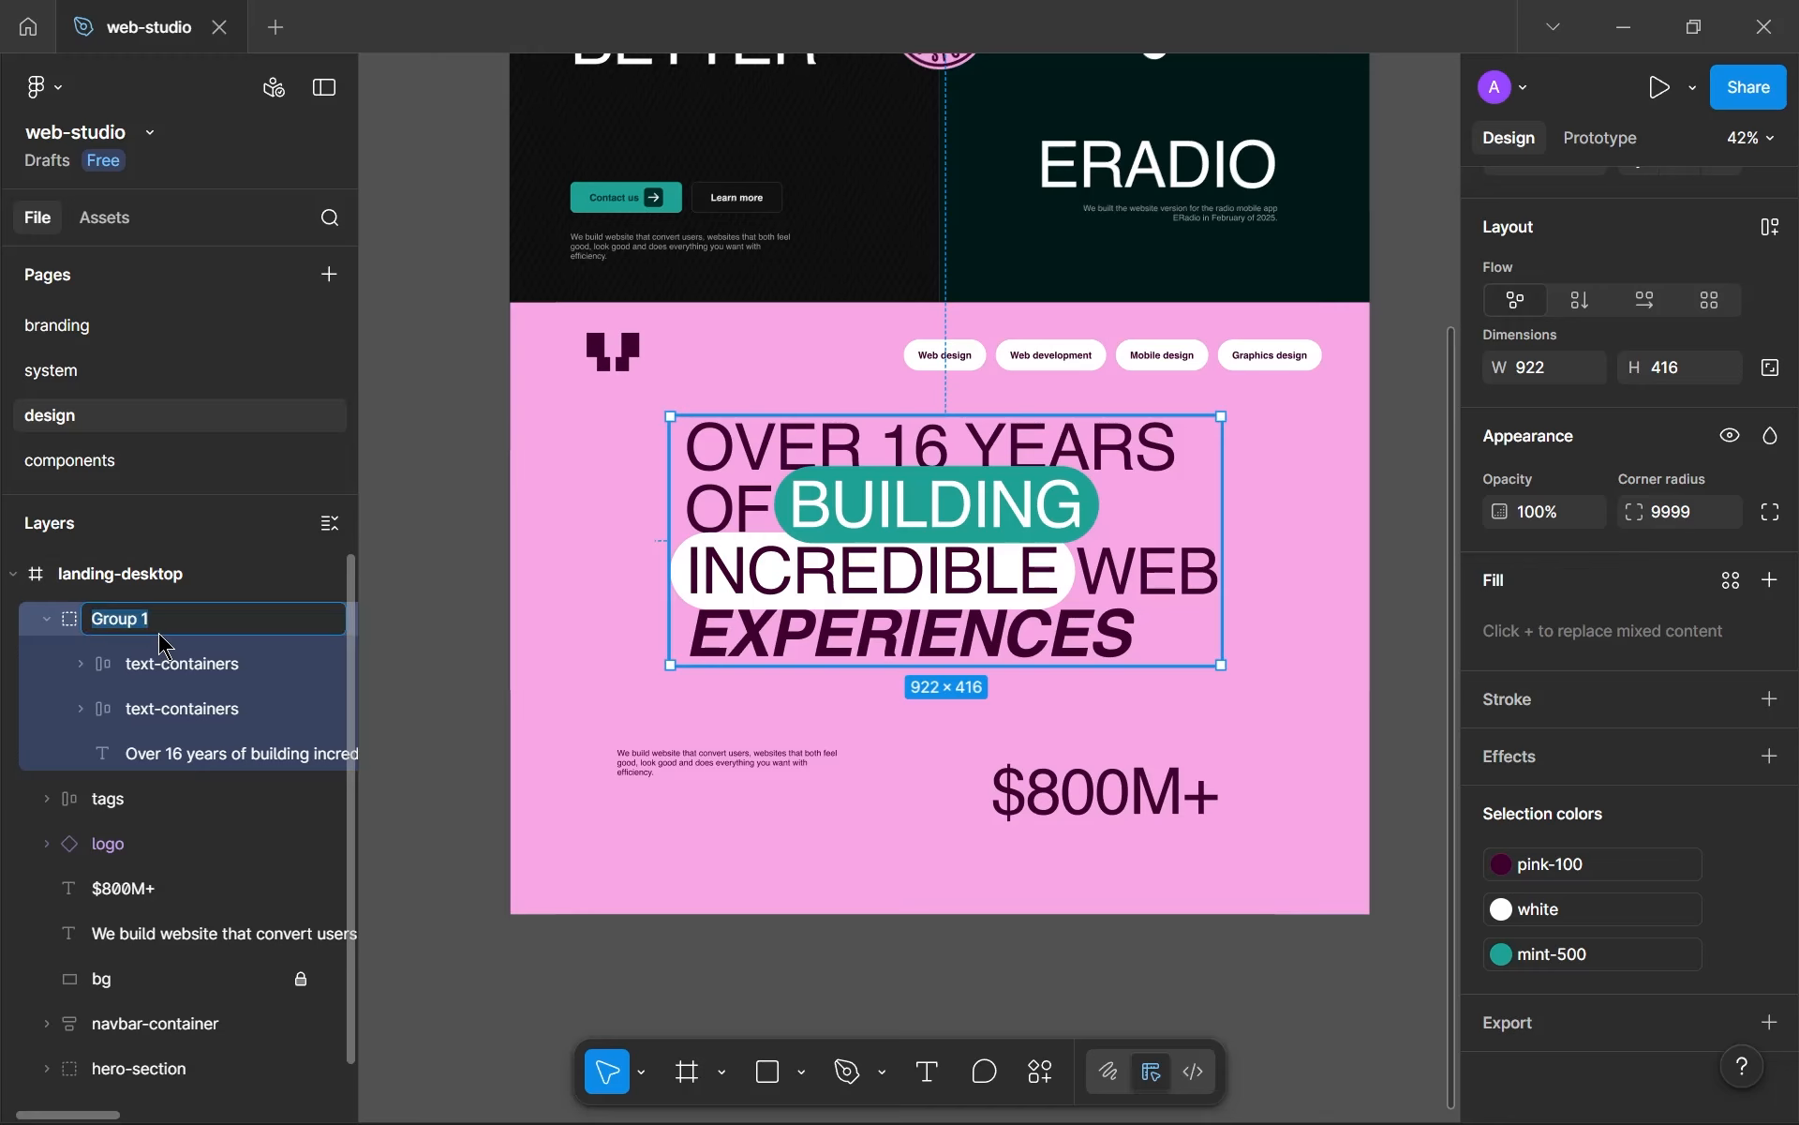
pyautogui.scroll(5, 999, 548)
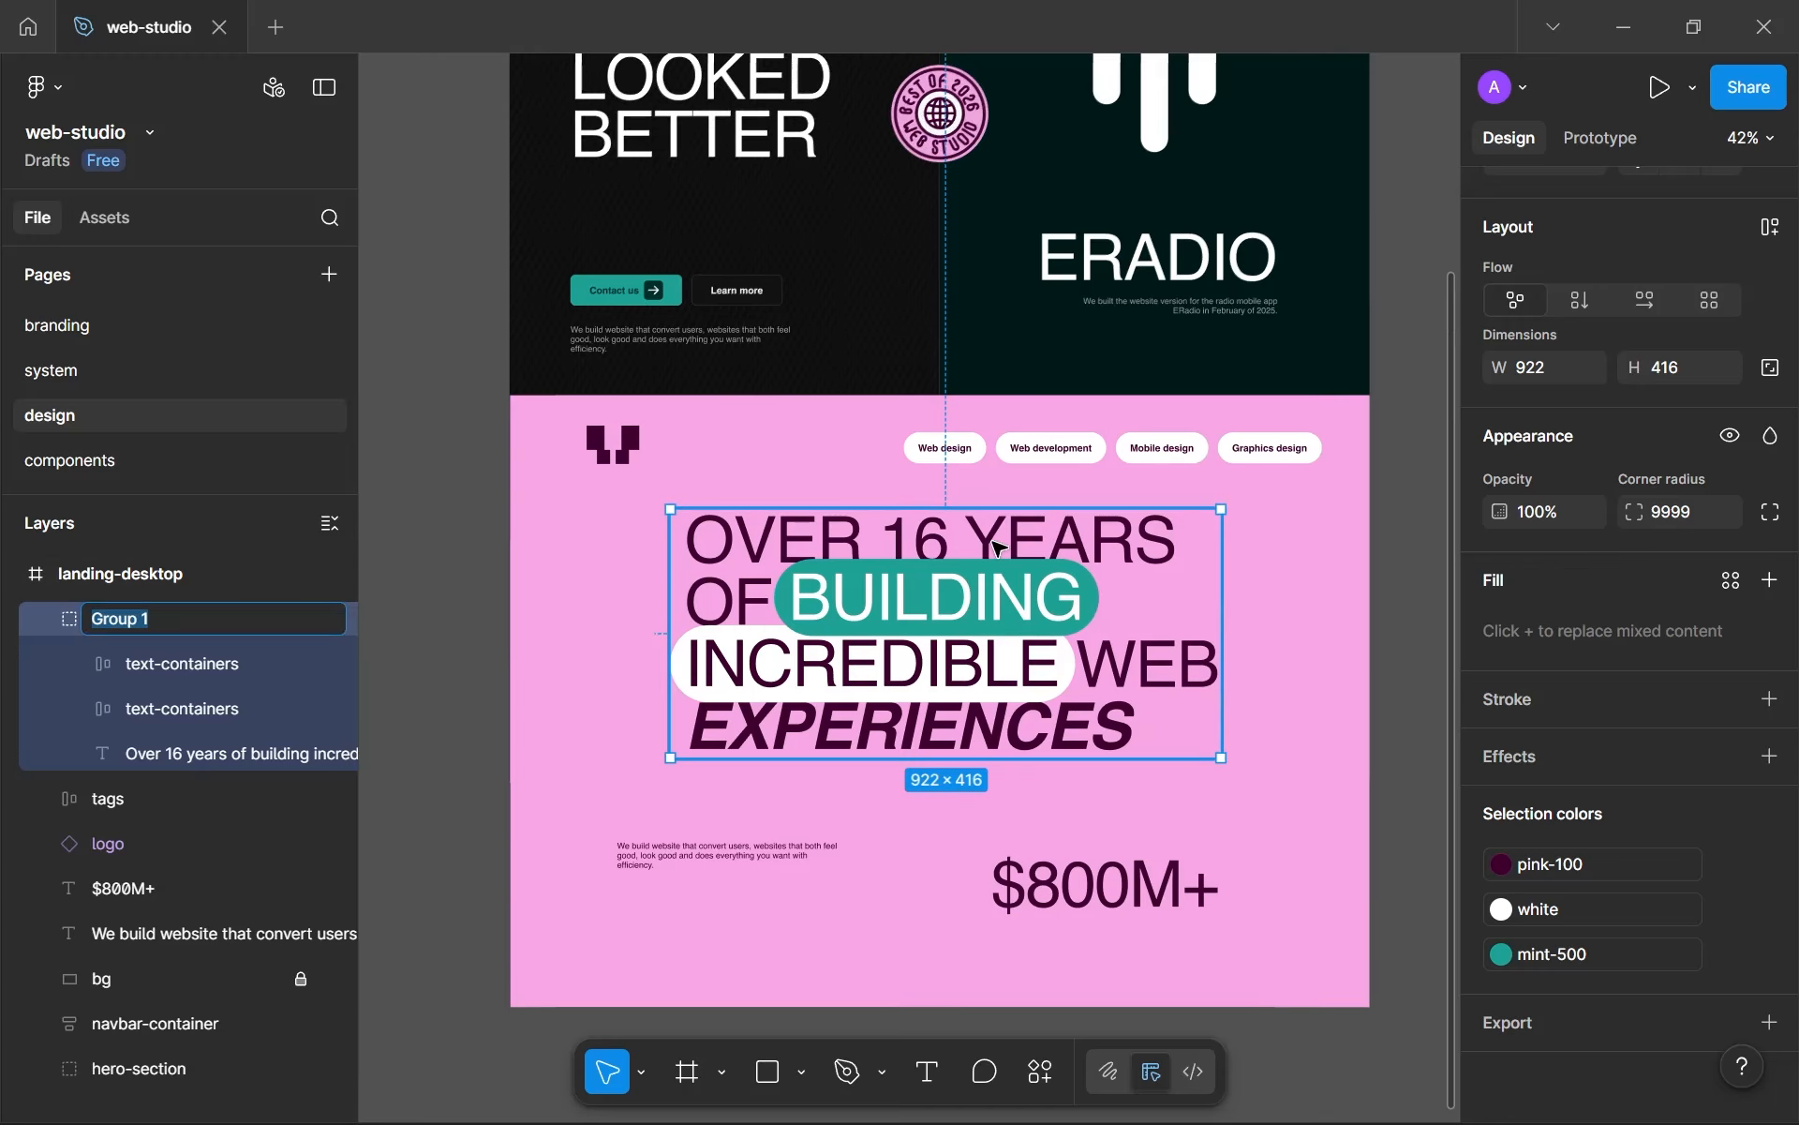
pyautogui.scroll(1, 999, 548)
pyautogui.scroll(-2, 999, 548)
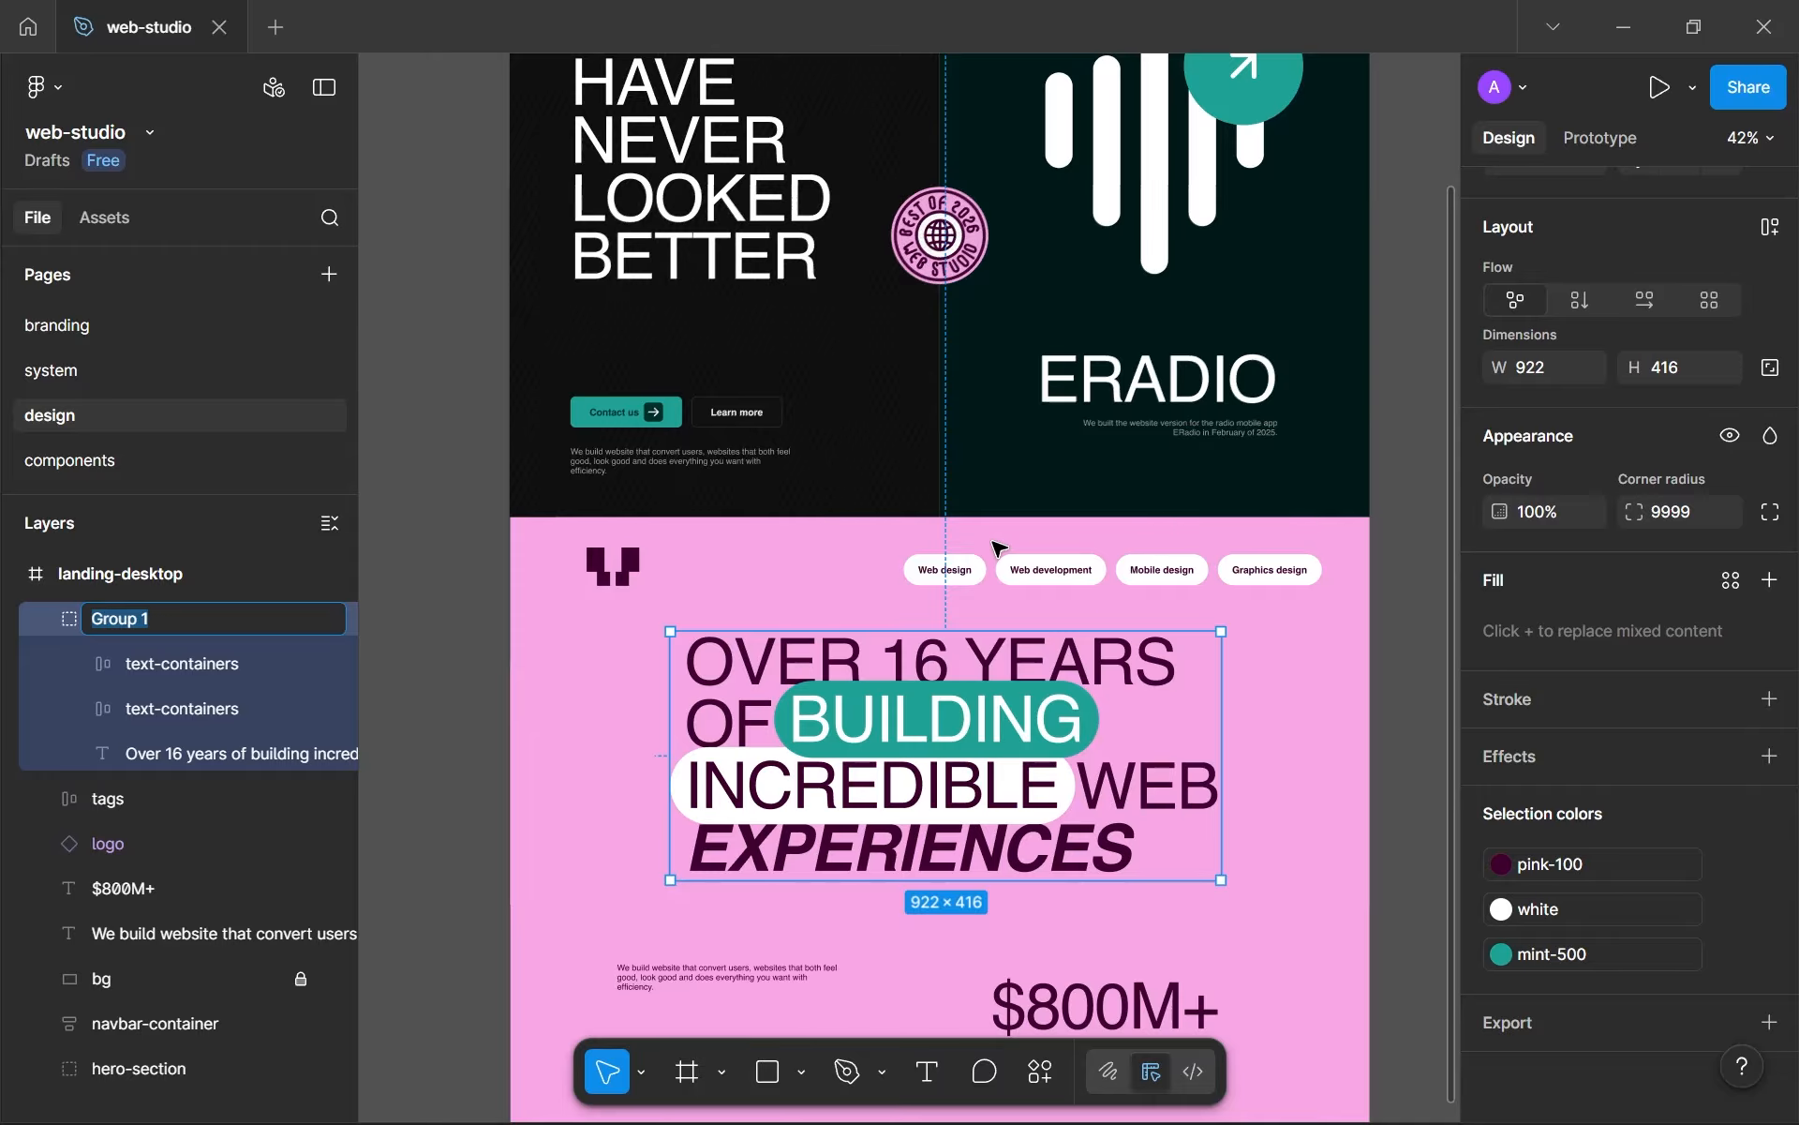
pyautogui.write('headline')
pyautogui.press('Return')
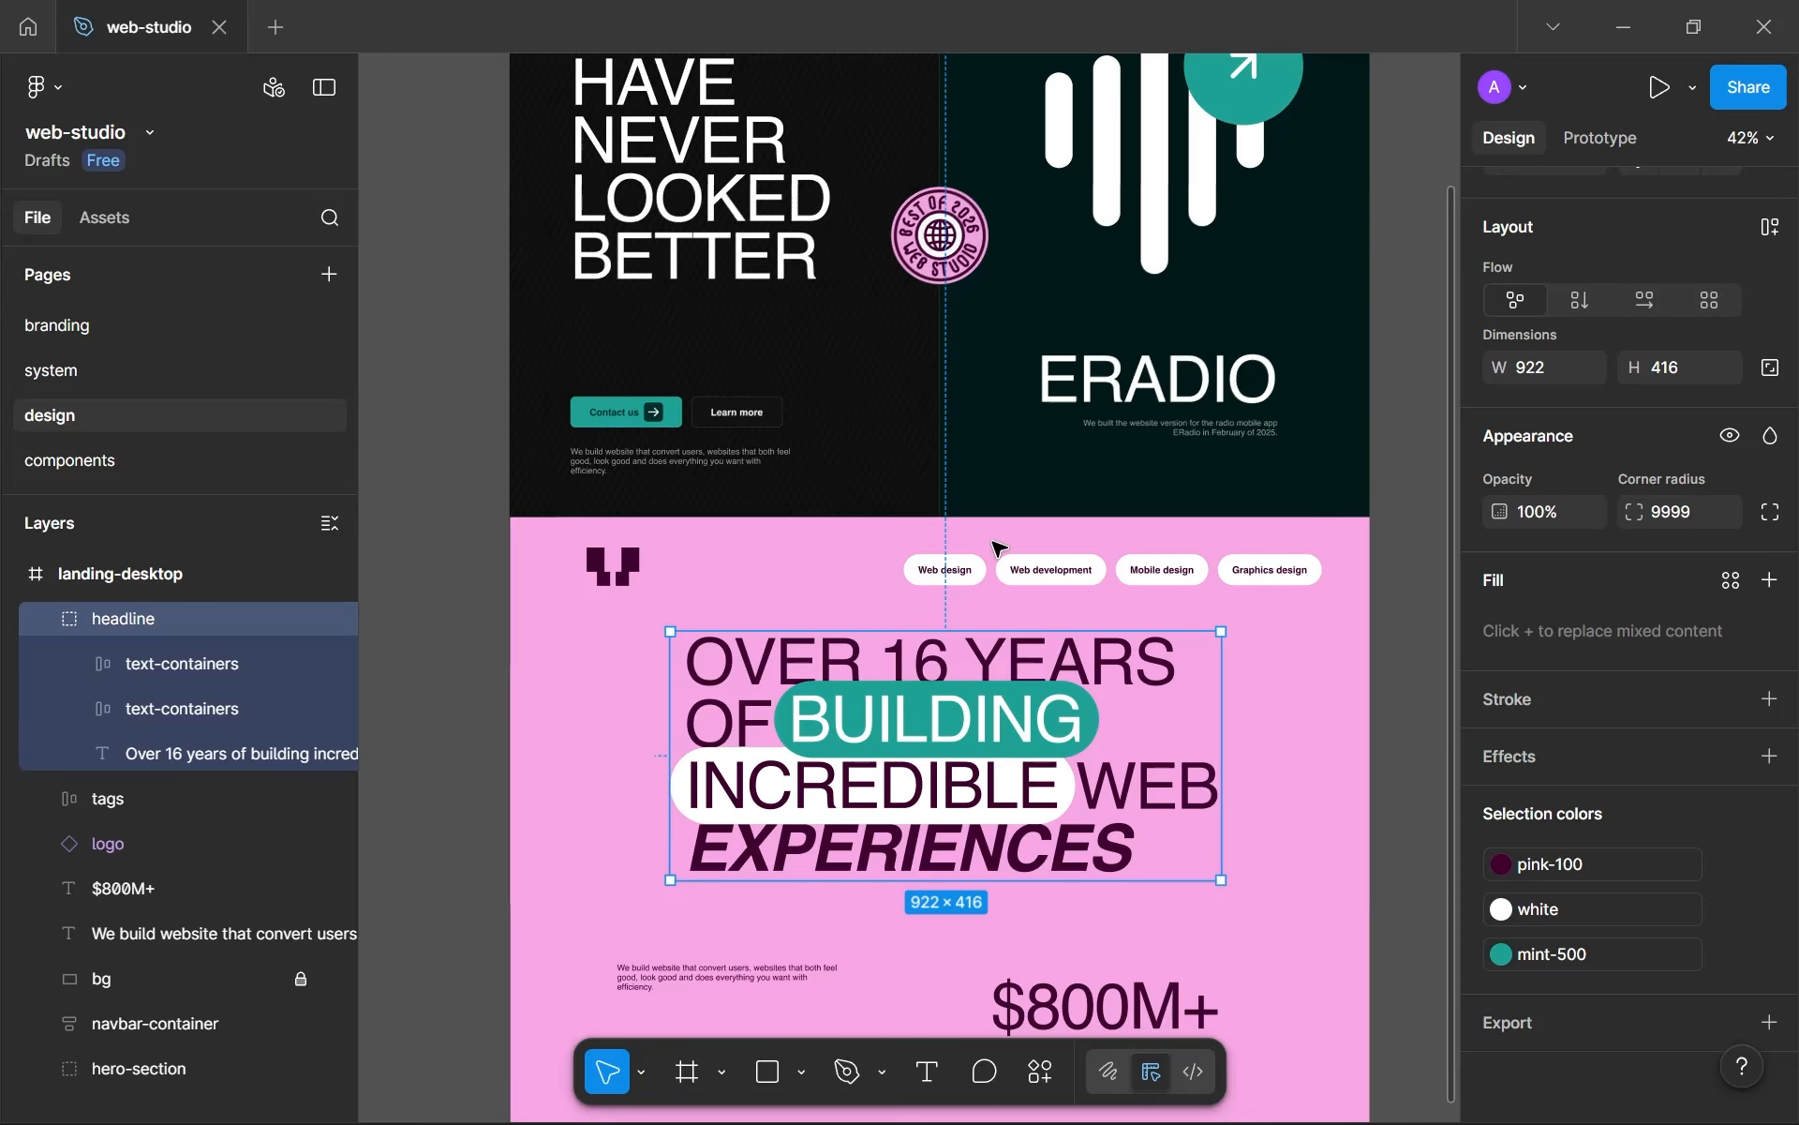
pyautogui.click(50, 618)
# - Move the headline group slightly right and down within the pink section, to about X 280, Y 1246
pyautogui.scroll(-1, 1105, 665)
pyautogui.moveTo(1106, 665); pyautogui.dragTo(1164, 523)
pyautogui.moveTo(977, 578); pyautogui.dragTo(1029, 614)
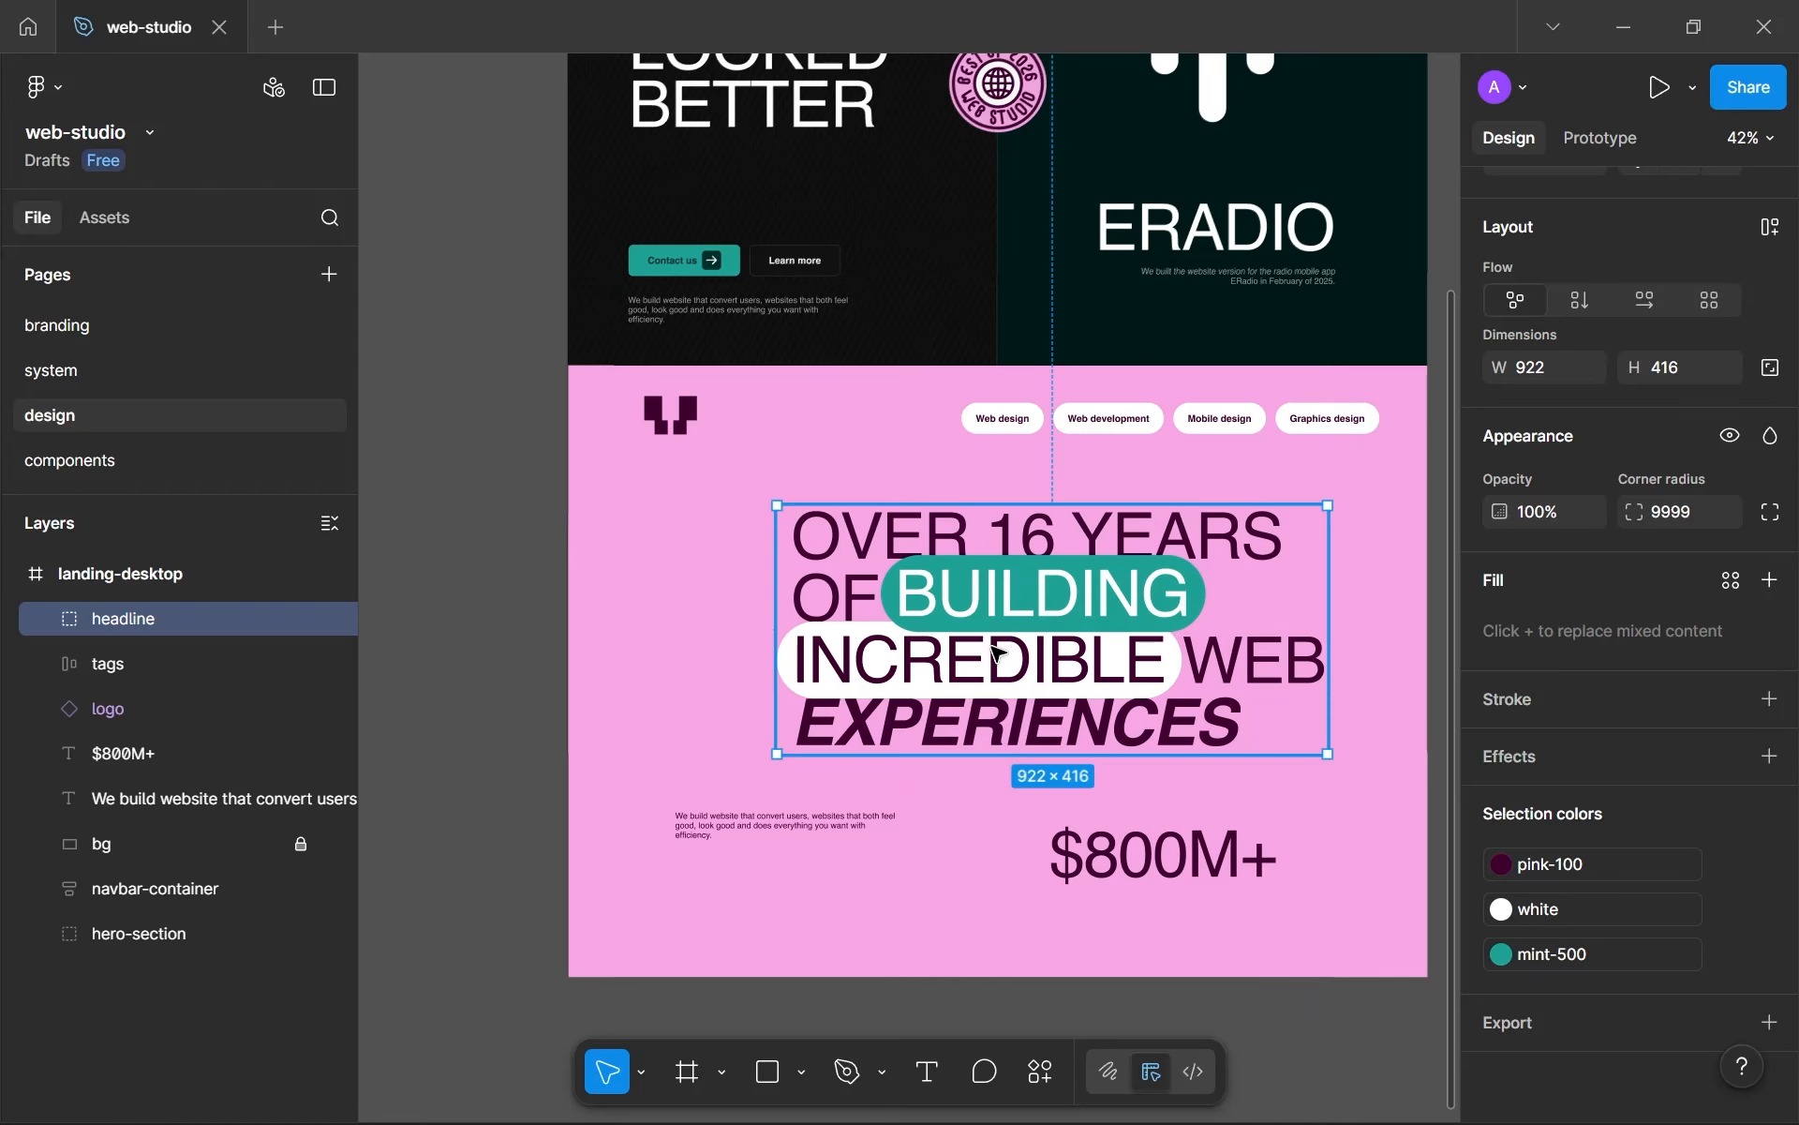
pyautogui.scroll(-2, 1029, 614)
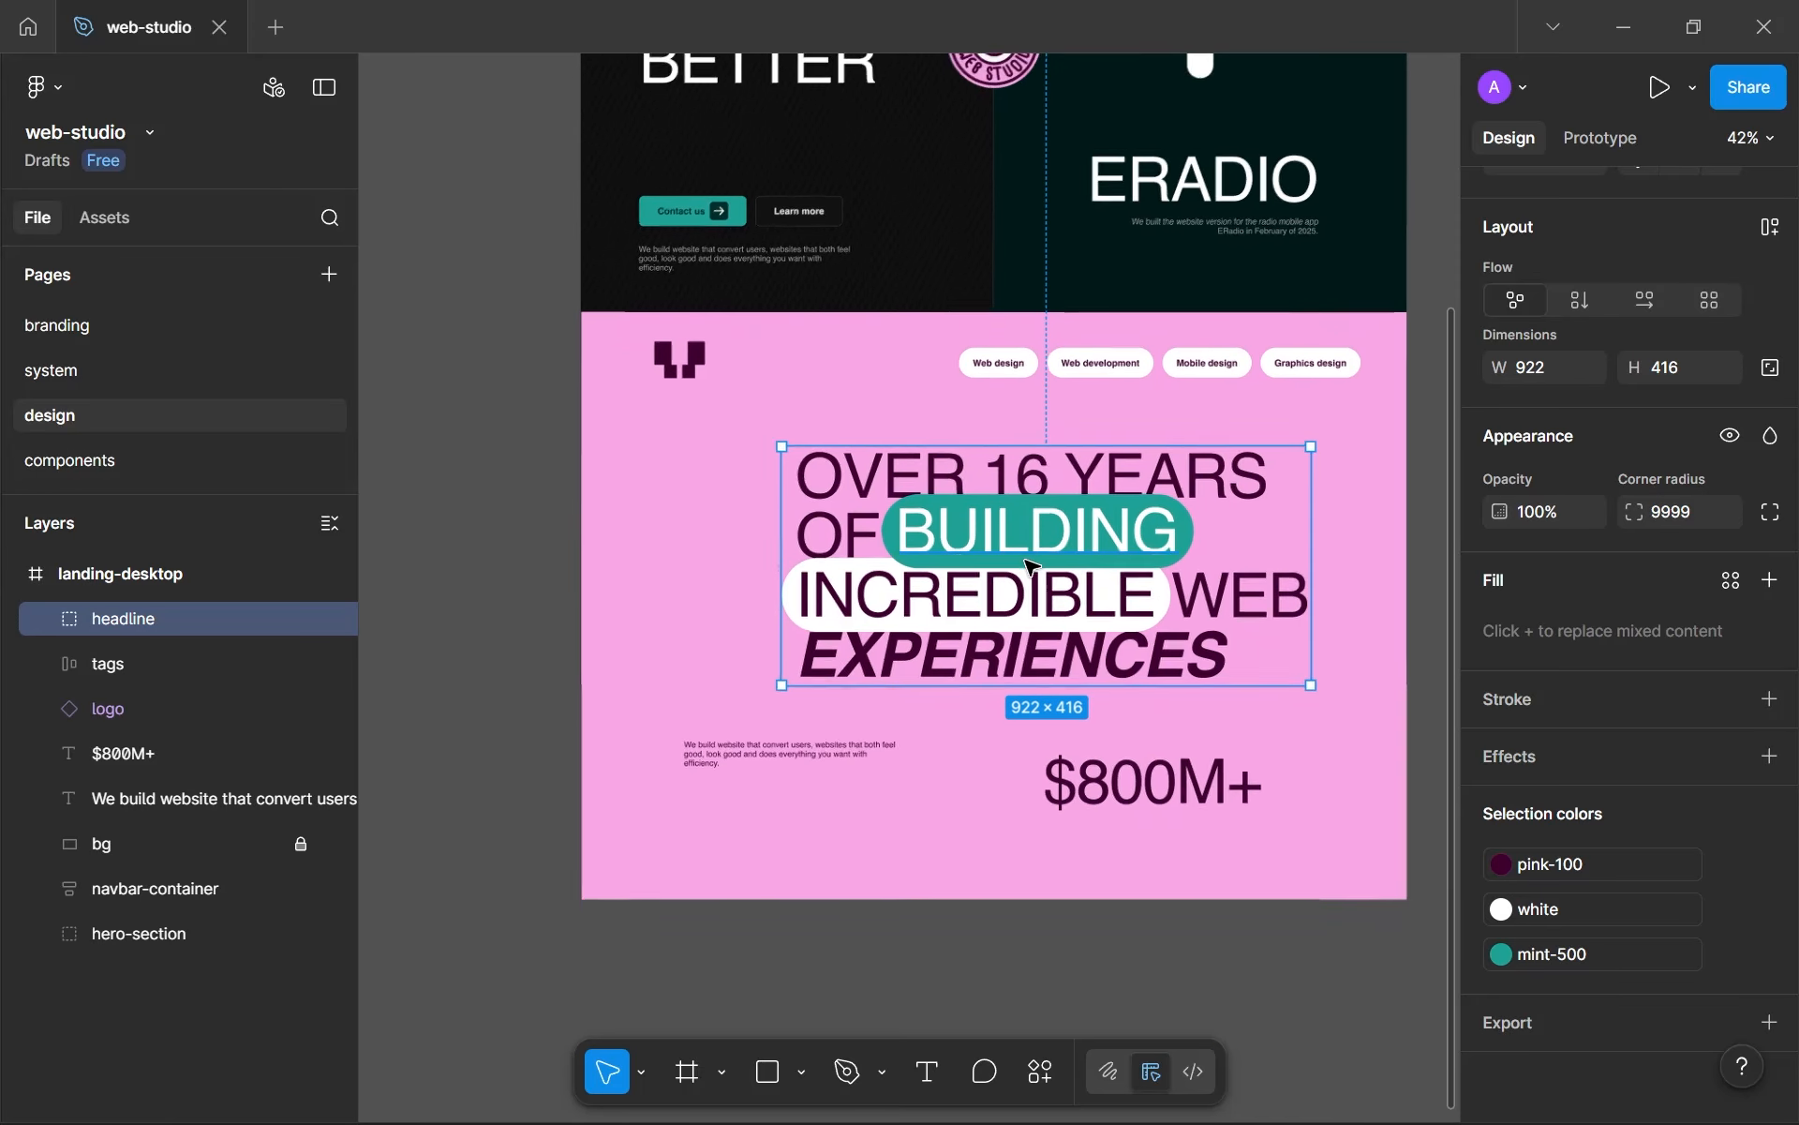
pyautogui.scroll(3, 1047, 539)
pyautogui.hscroll(2, 907, 567)
pyautogui.moveTo(909, 567); pyautogui.dragTo(856, 559)
# - Move the description paragraph slightly, and bring the "$800M+" text, the service tags row and the logo closer to the headline
pyautogui.click(735, 795)
pyautogui.moveTo(603, 795); pyautogui.dragTo(608, 814)
pyautogui.moveTo(1160, 861); pyautogui.dragTo(1029, 789)
pyautogui.moveTo(1184, 294); pyautogui.dragTo(1128, 362)
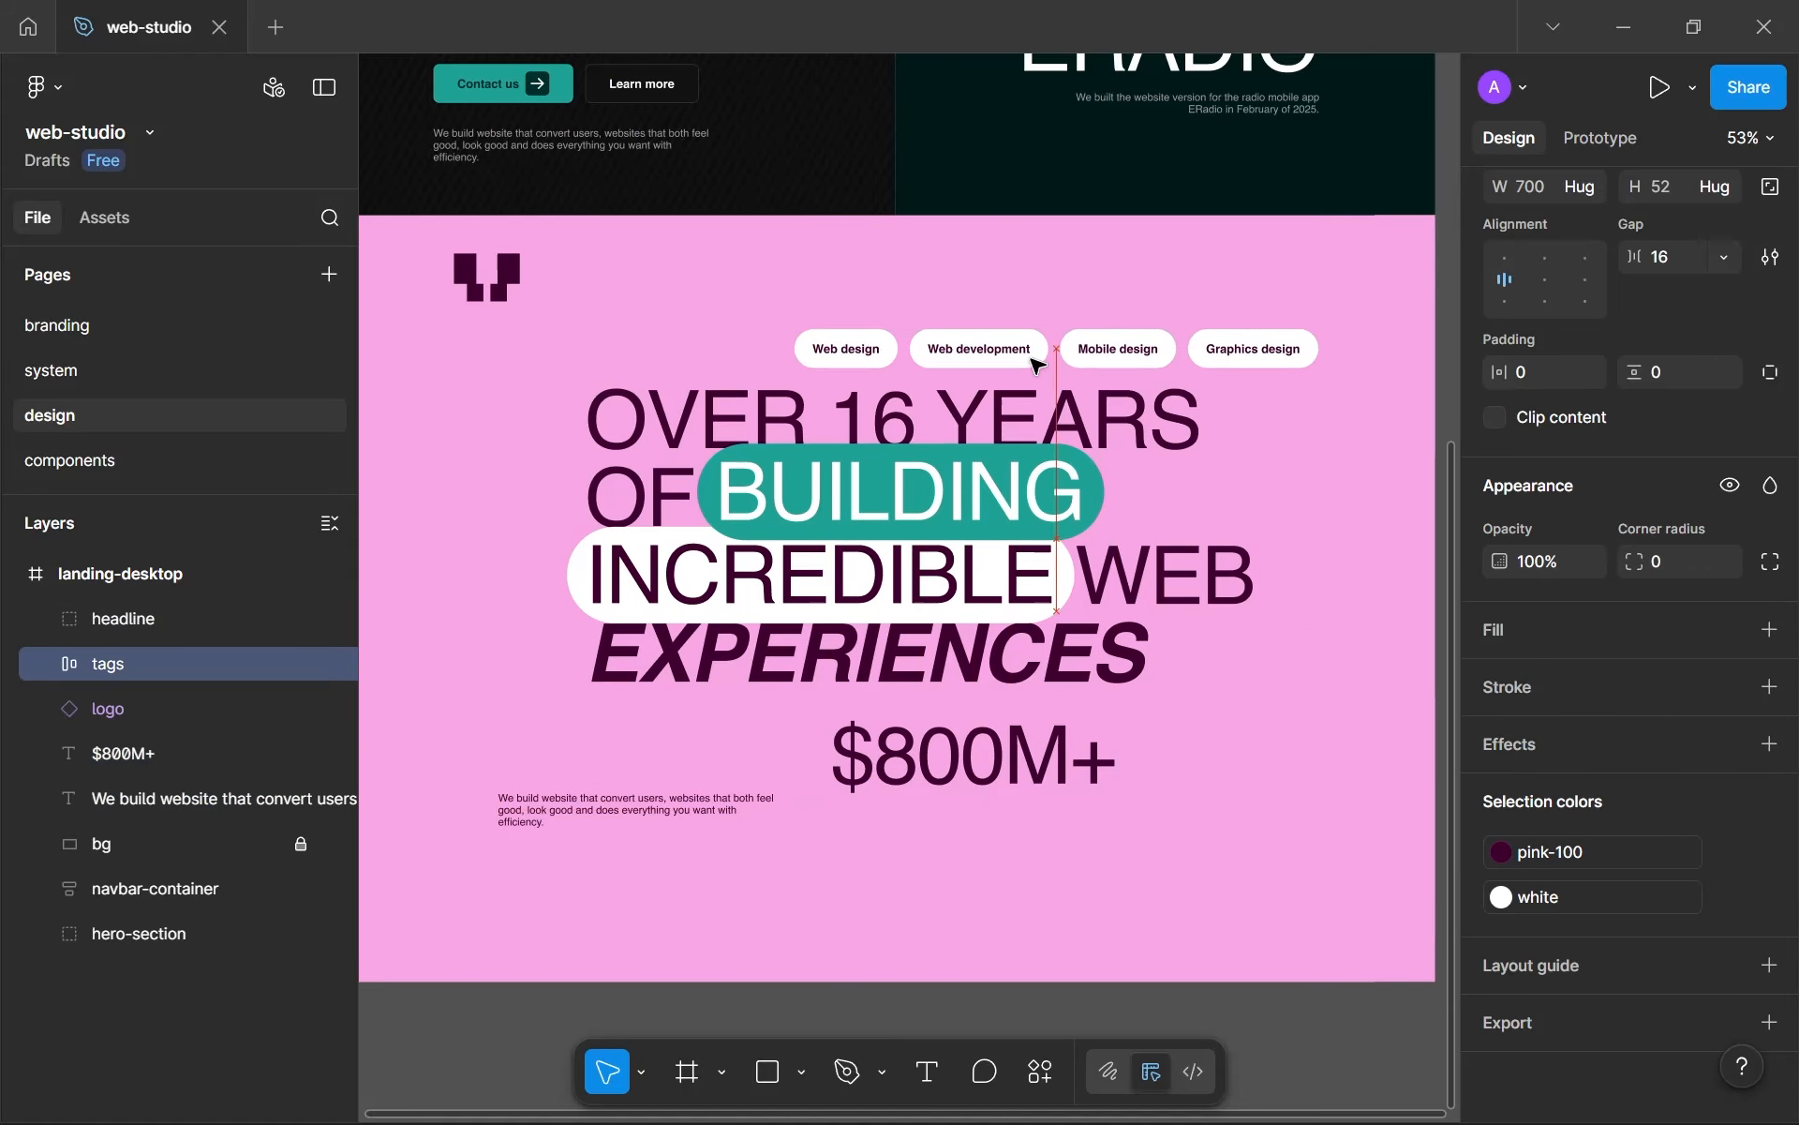
pyautogui.moveTo(481, 283); pyautogui.dragTo(623, 309)
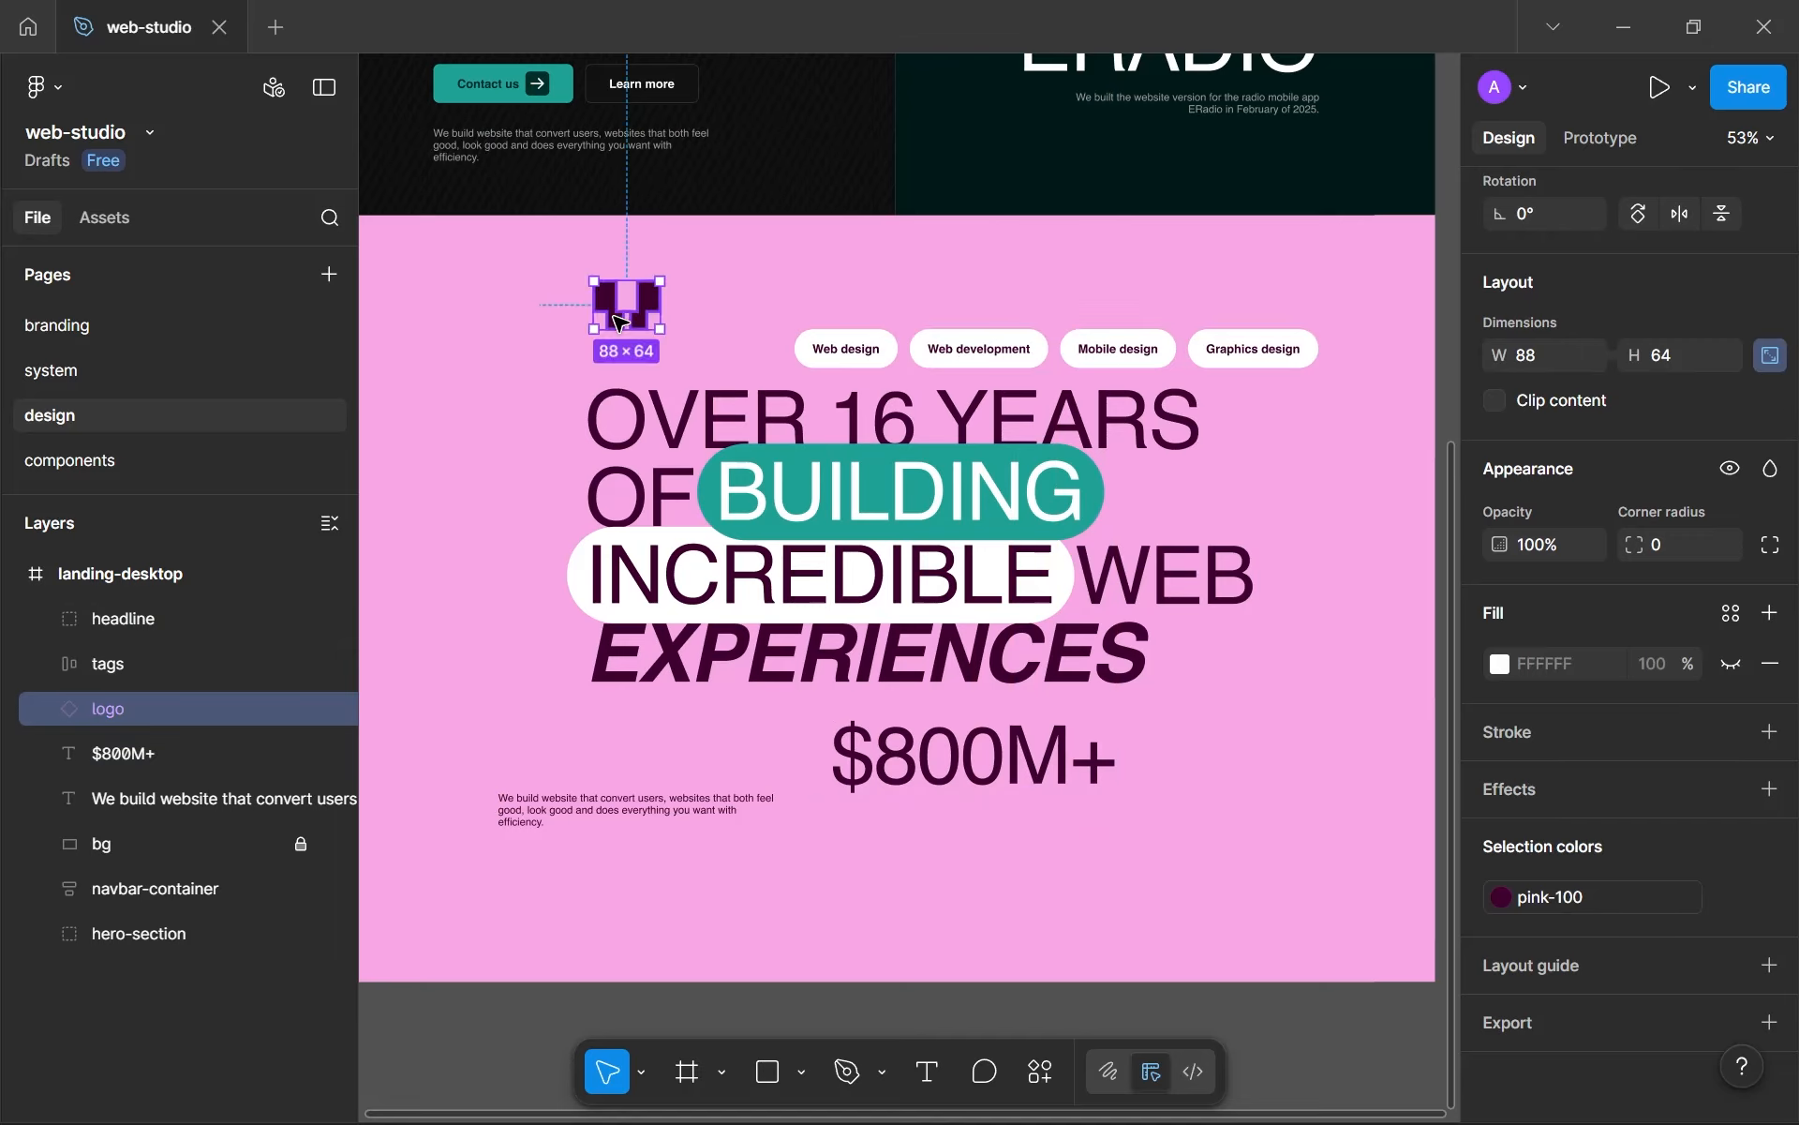
pyautogui.scroll(-4, 703, 573)
pyautogui.scroll(3, 712, 493)
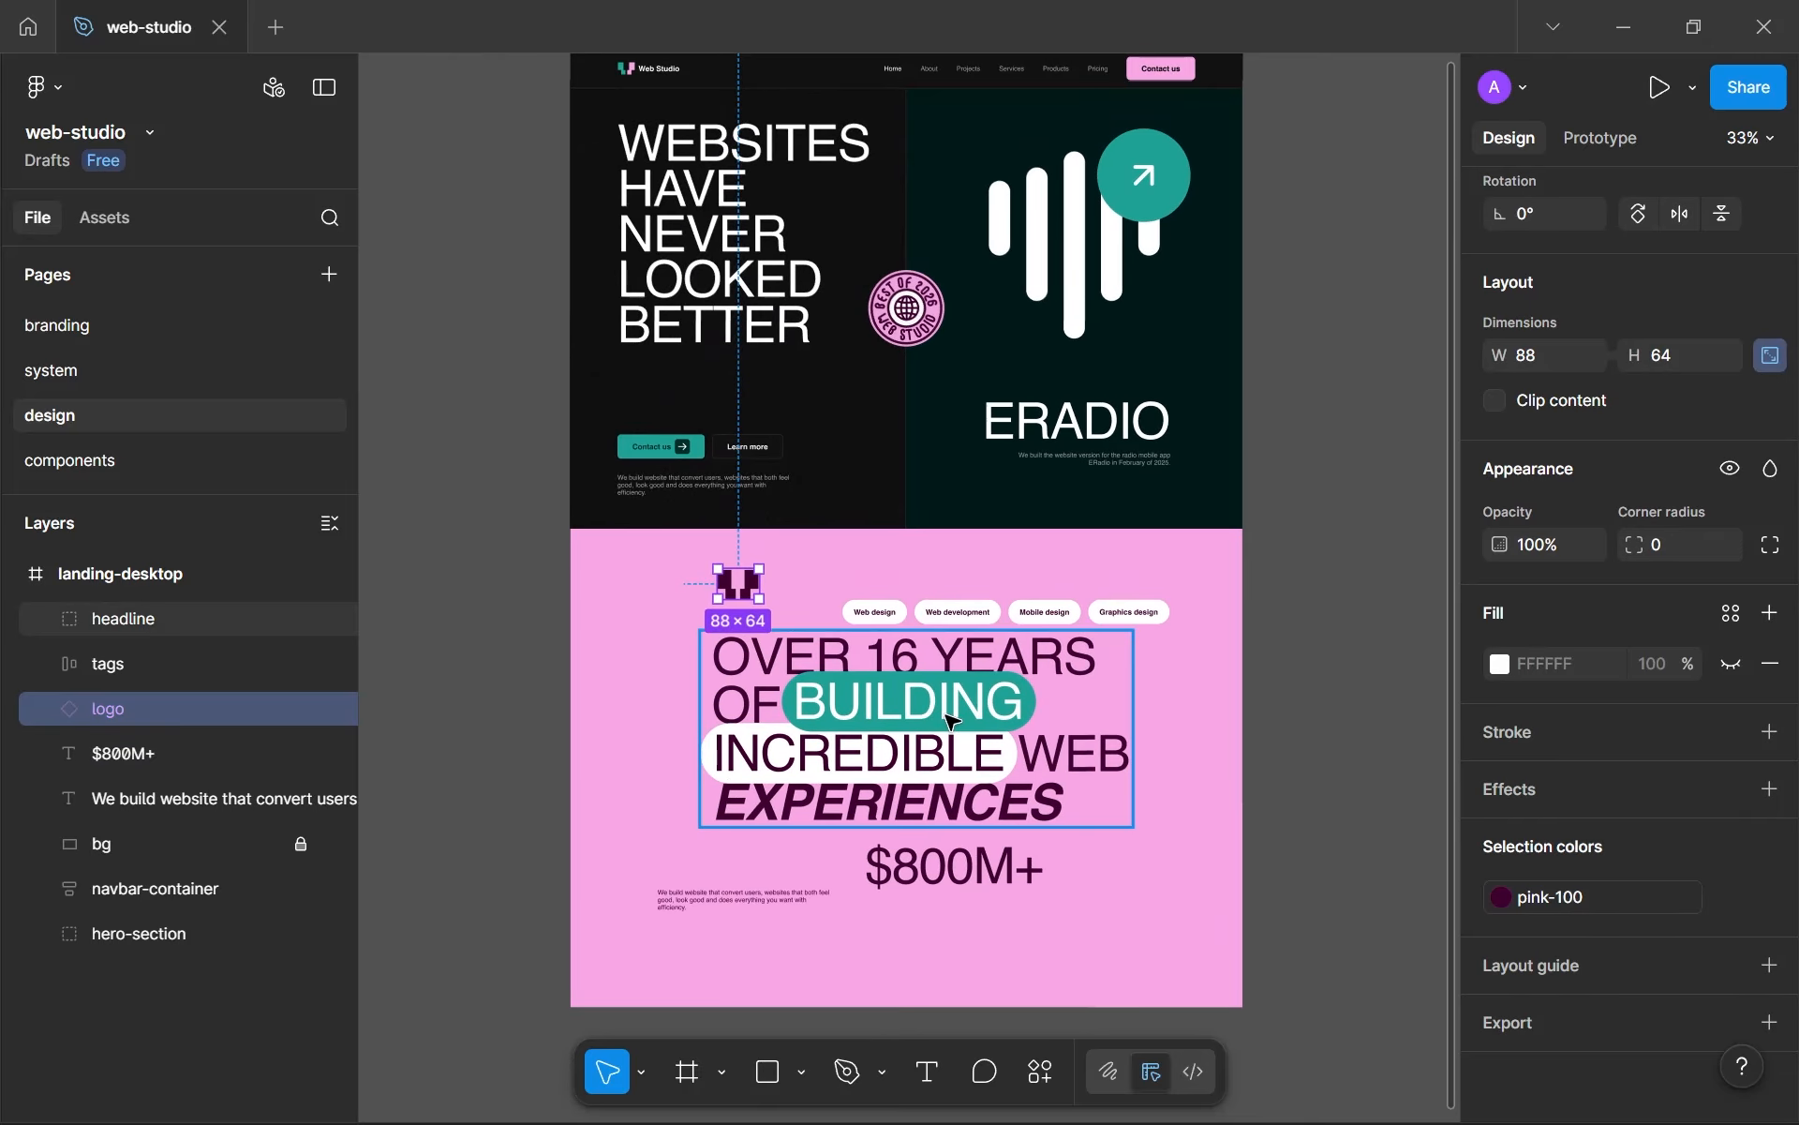
# - Examine the corner radii, colors and typography on the system page, and return to the design page
pyautogui.click(950, 720)
pyautogui.click(179, 373)
pyautogui.scroll(-2, 634, 624)
pyautogui.scroll(3, 678, 666)
pyautogui.scroll(-1, 679, 666)
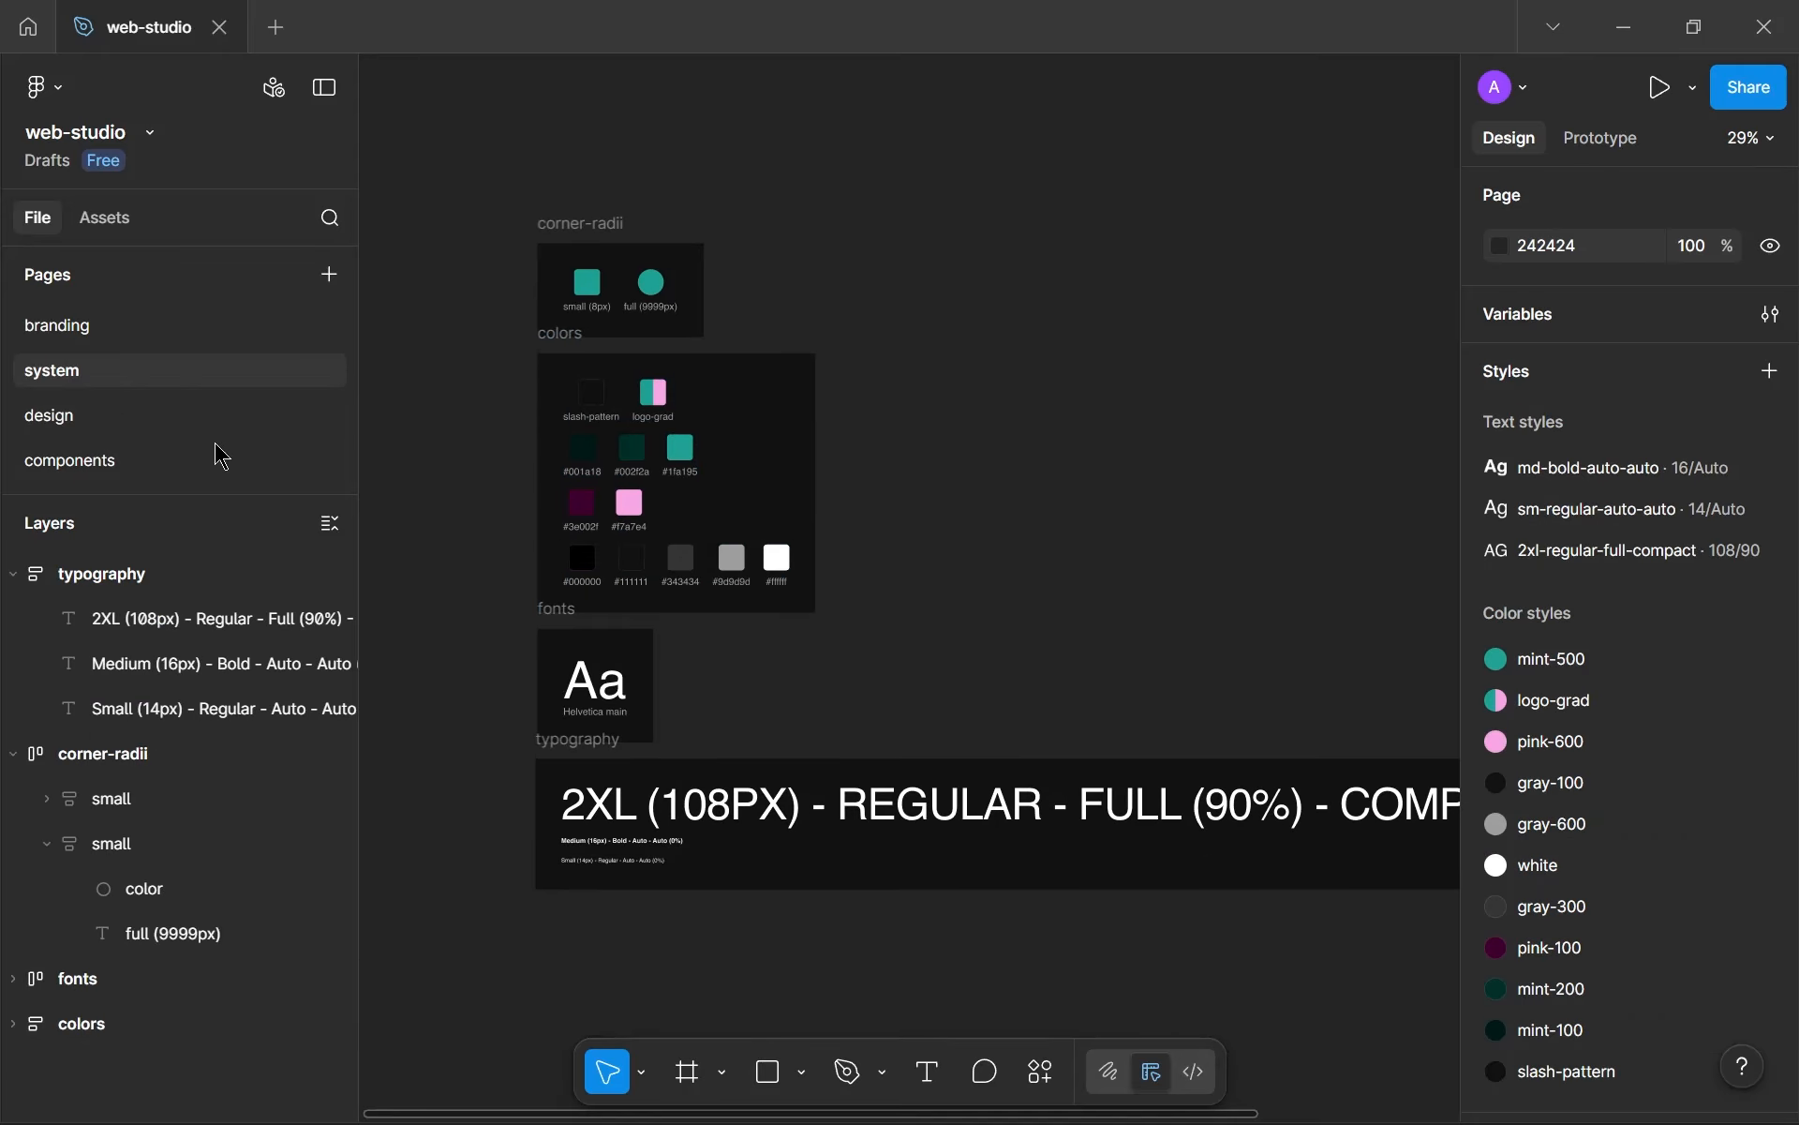
pyautogui.click(120, 425)
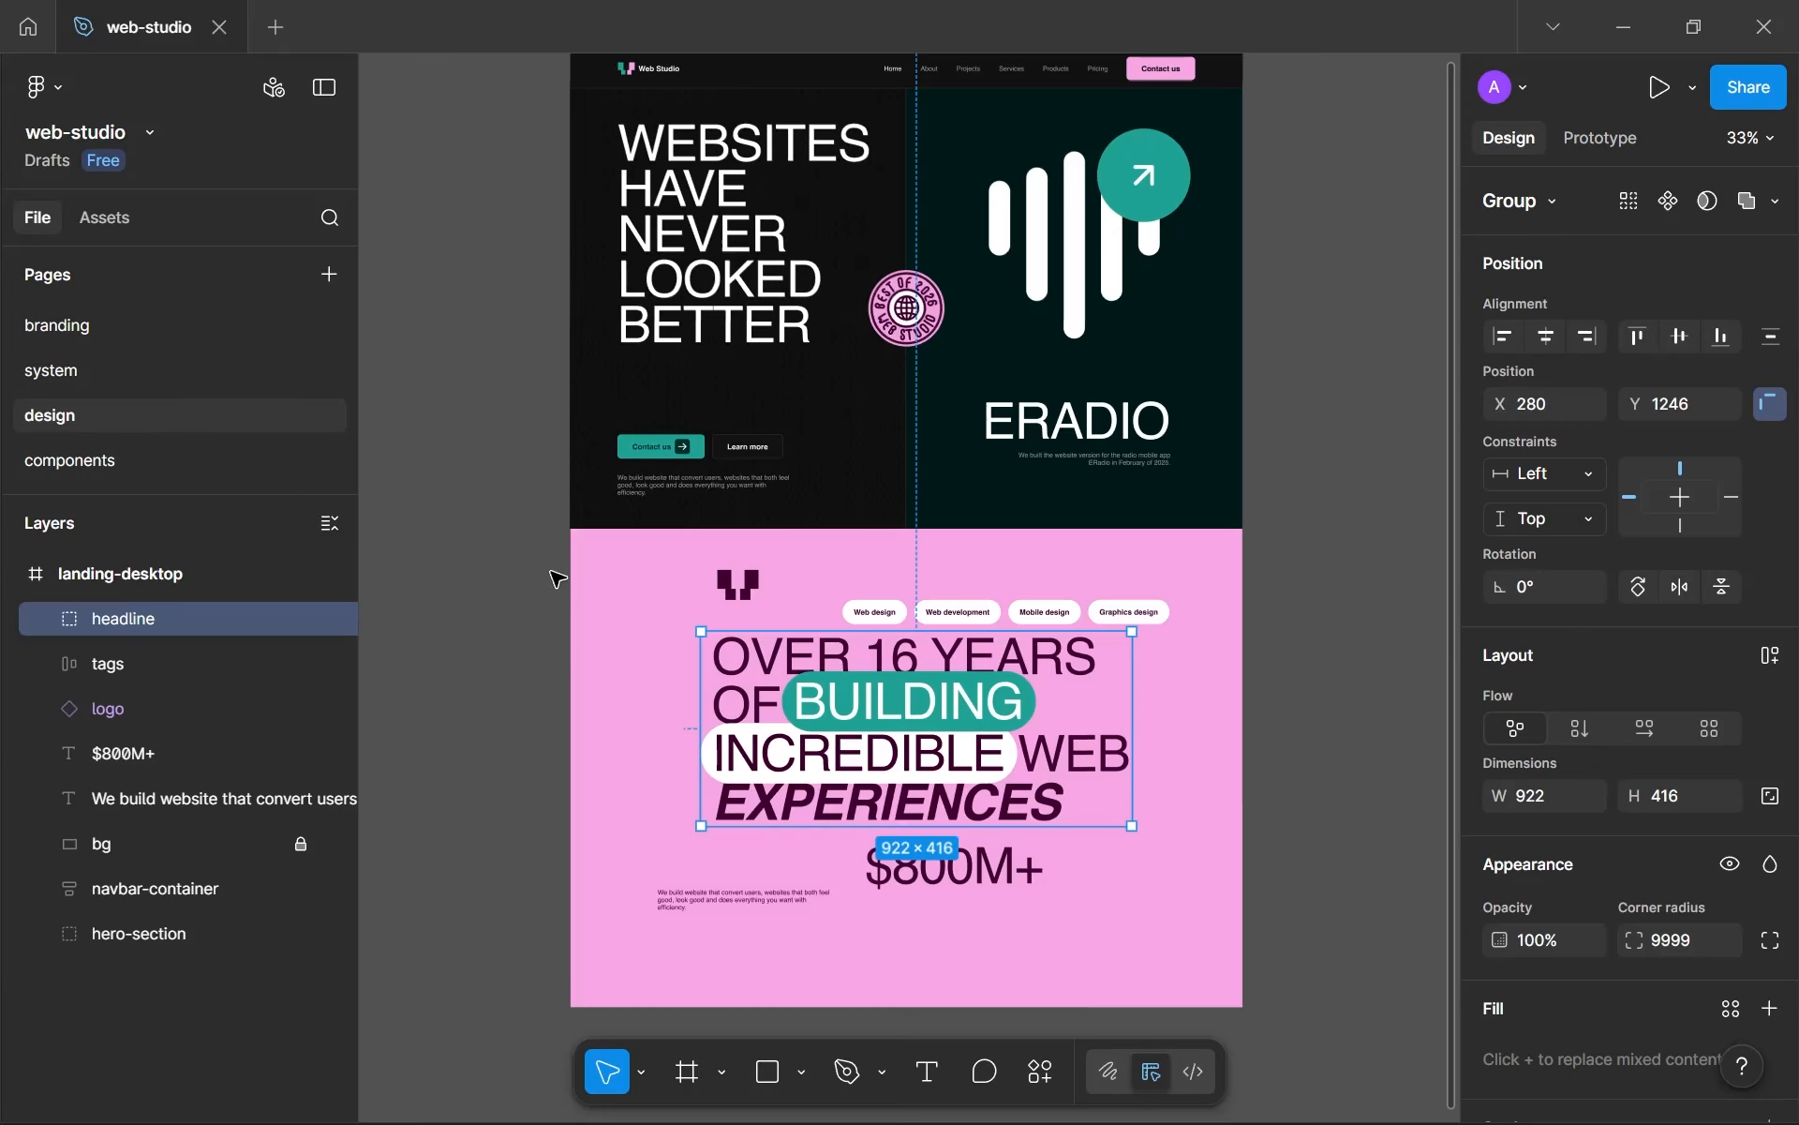
# - Unlock the pink section's bg rectangle and clear the selection
pyautogui.click(616, 606)
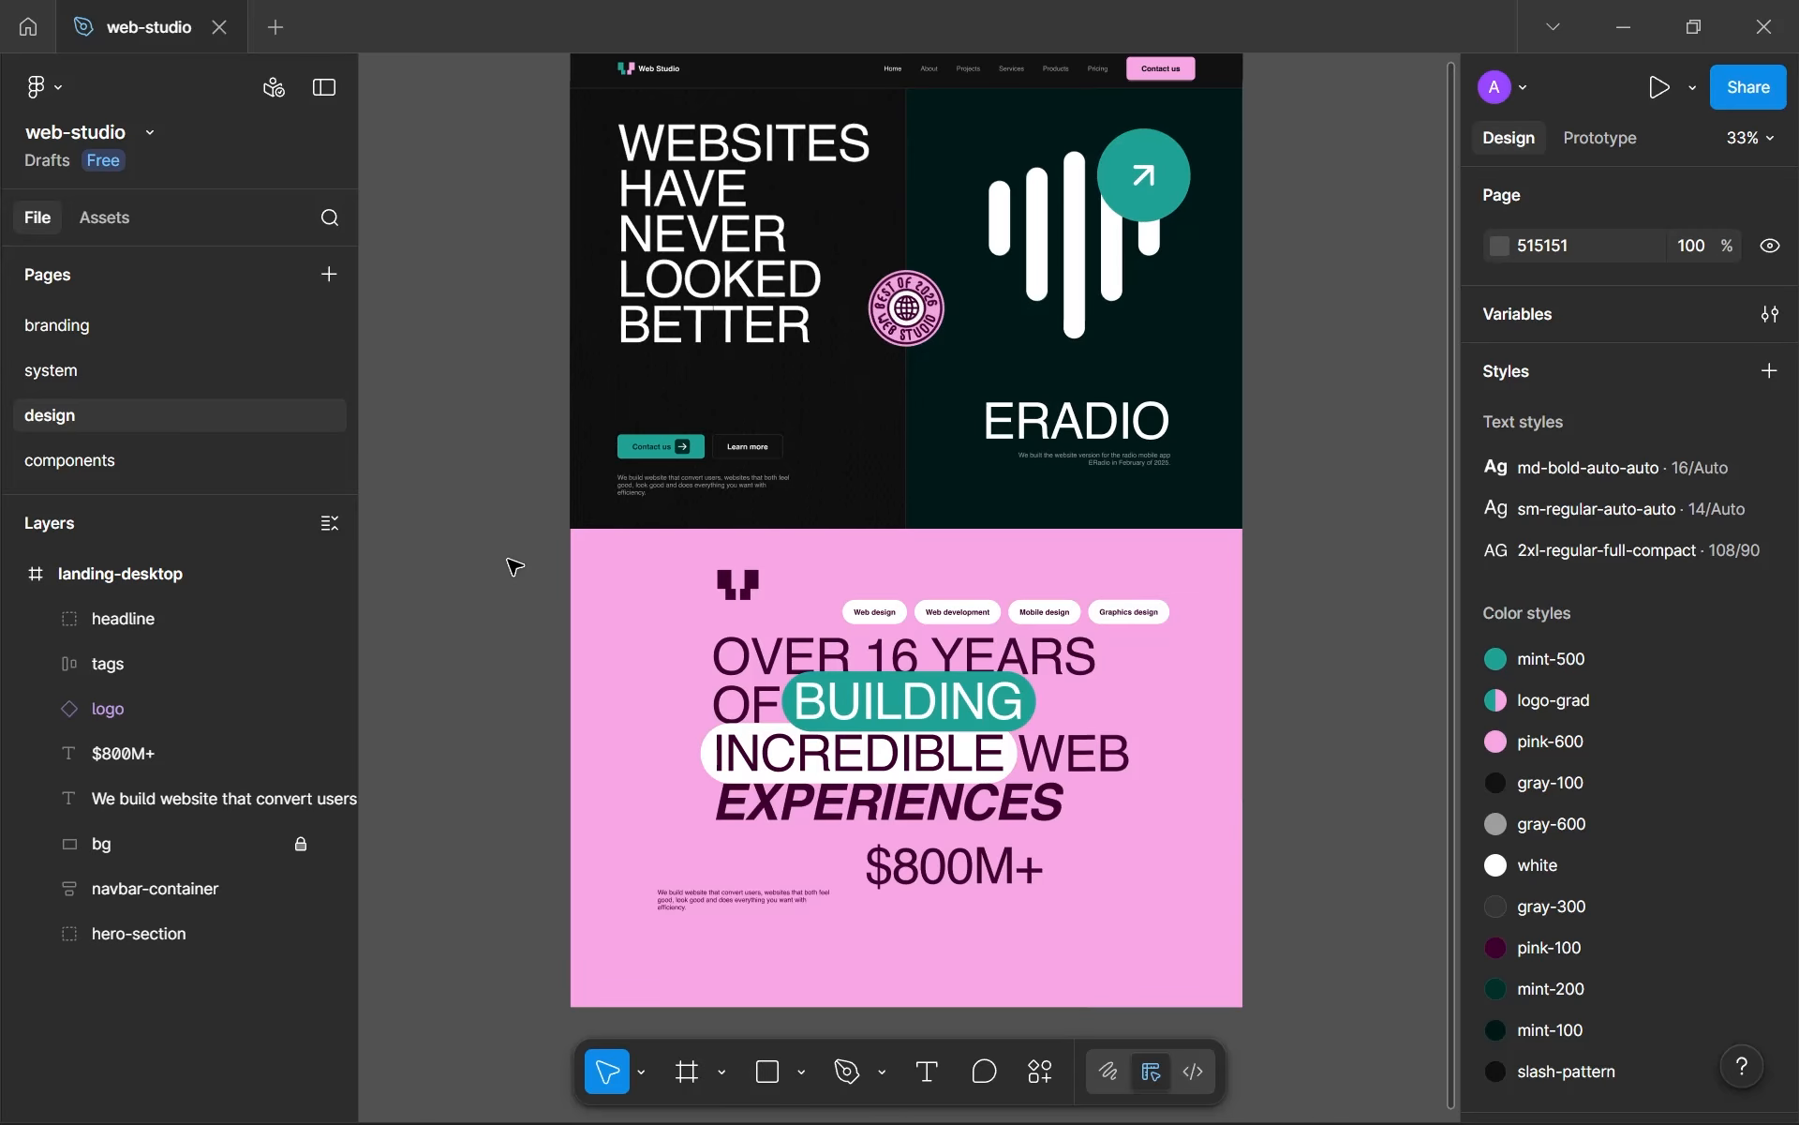
pyautogui.scroll(-3, 515, 566)
pyautogui.click(285, 855)
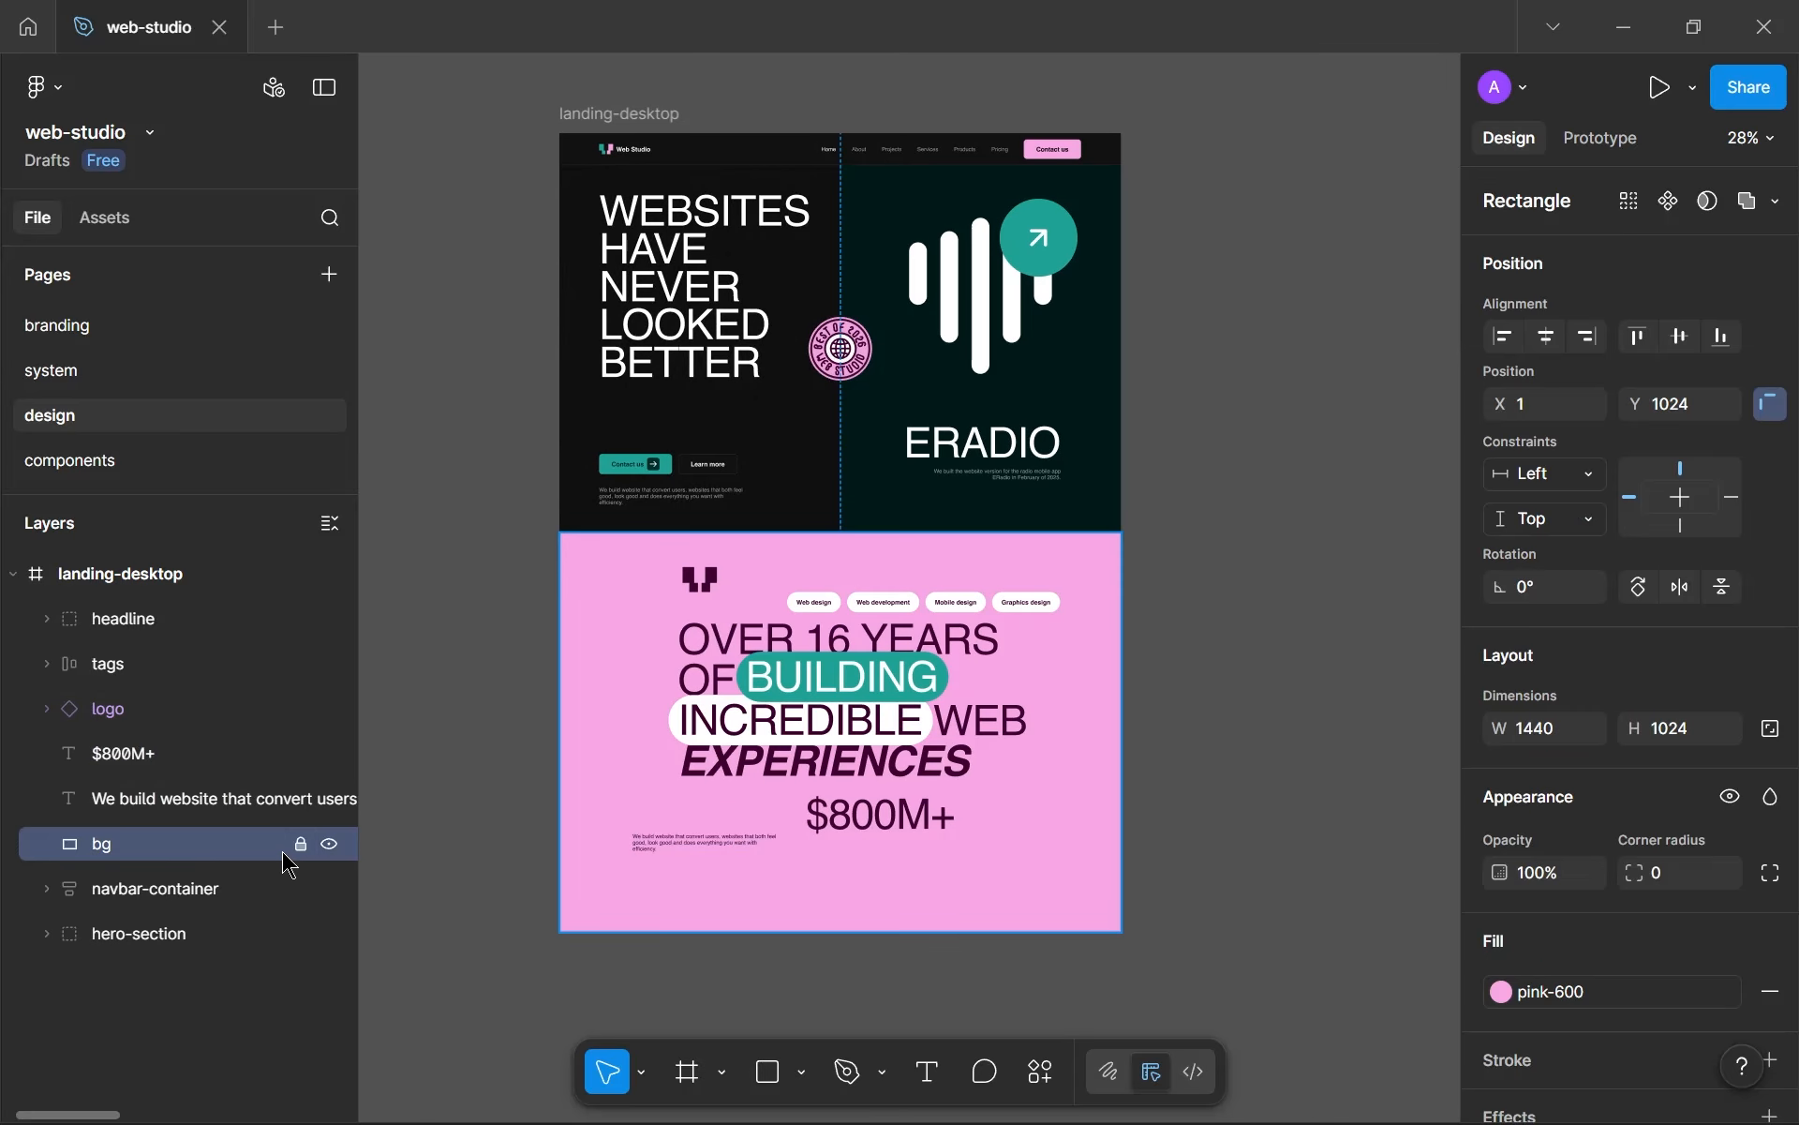
pyautogui.click(399, 902)
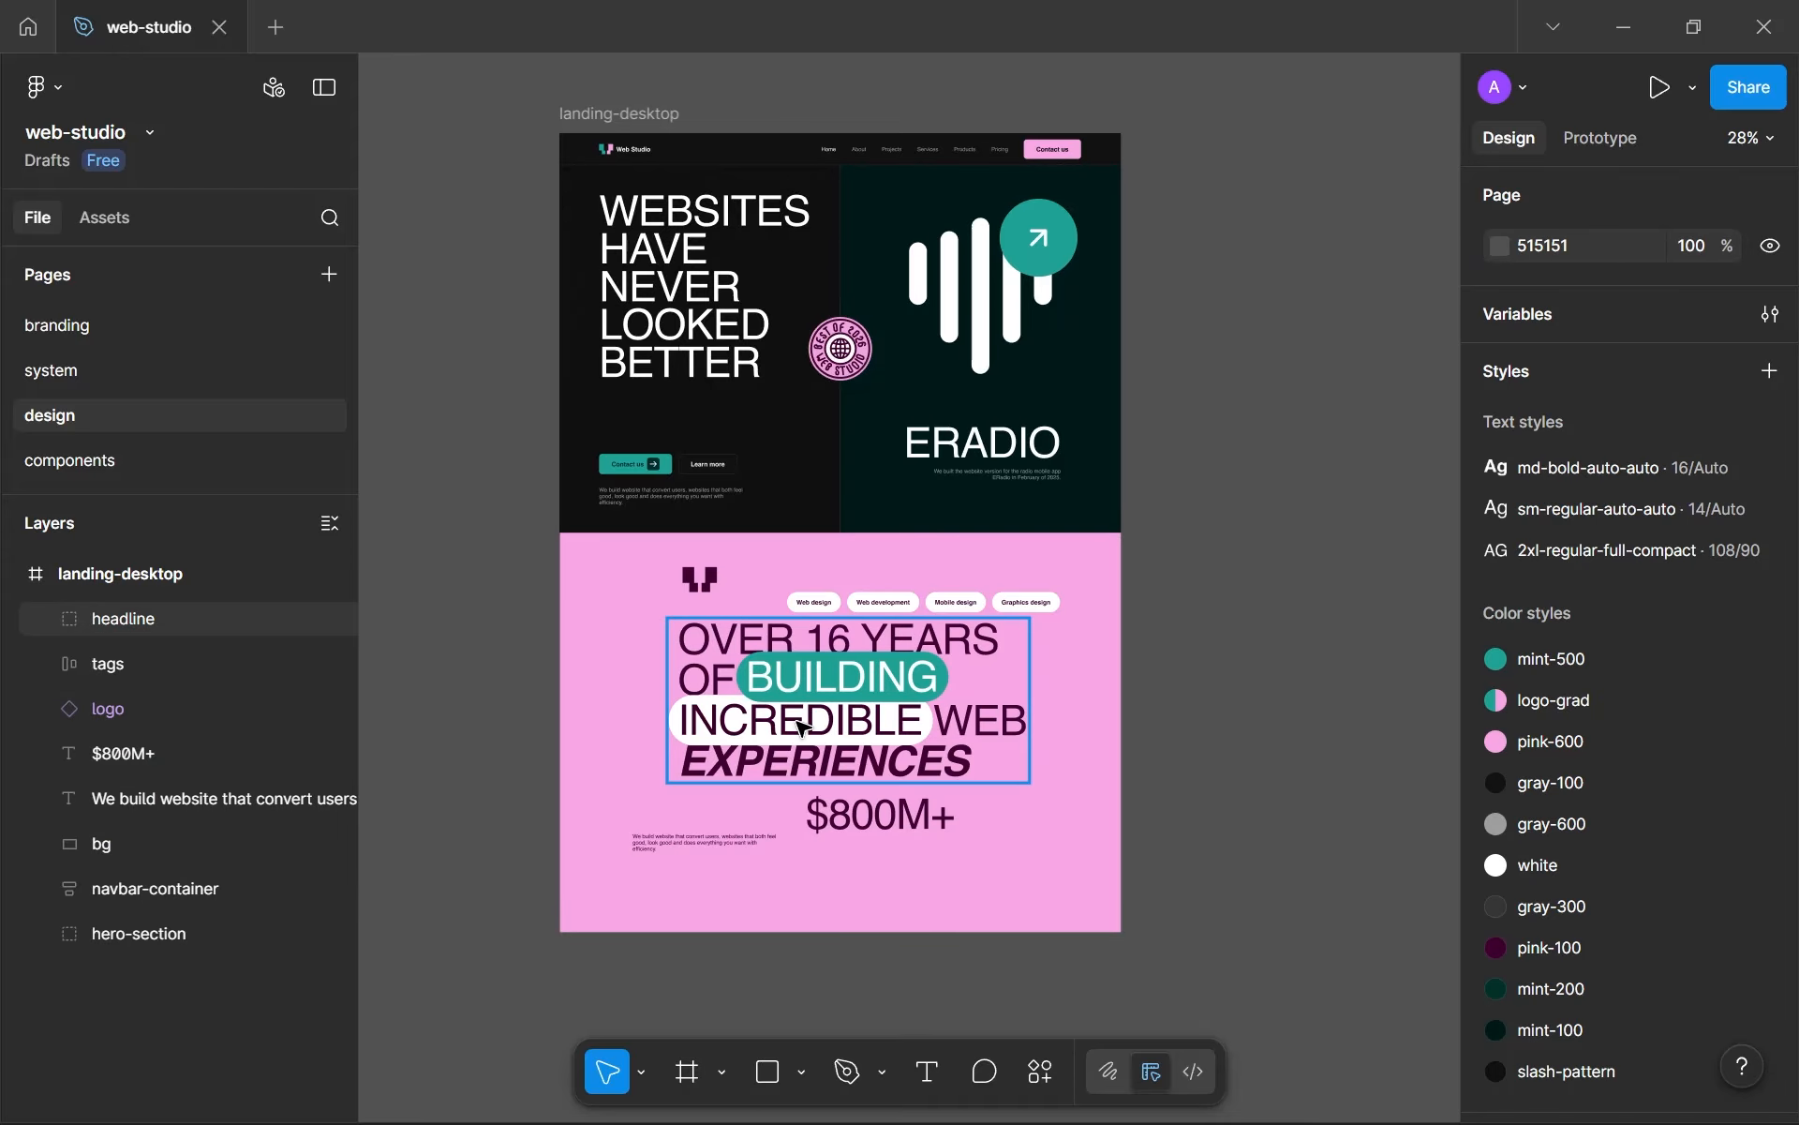
pyautogui.scroll(5, 801, 726)
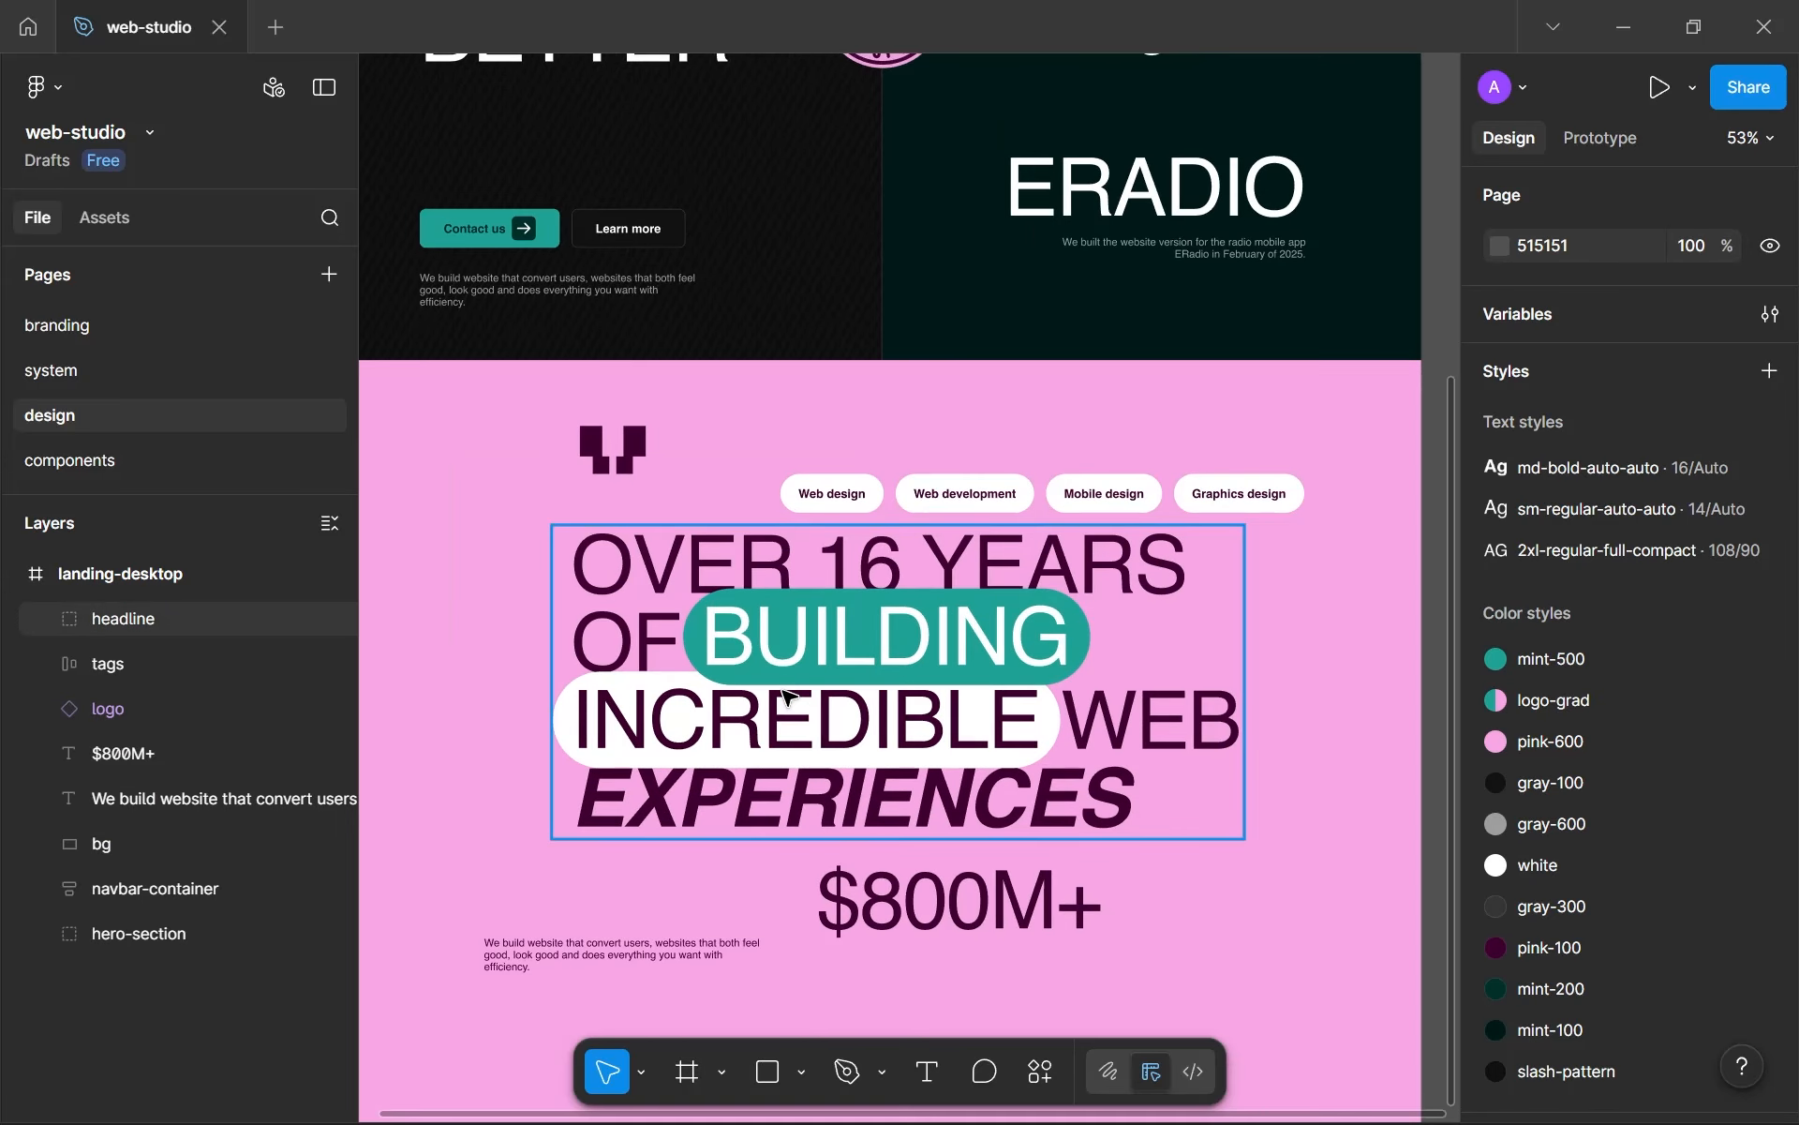